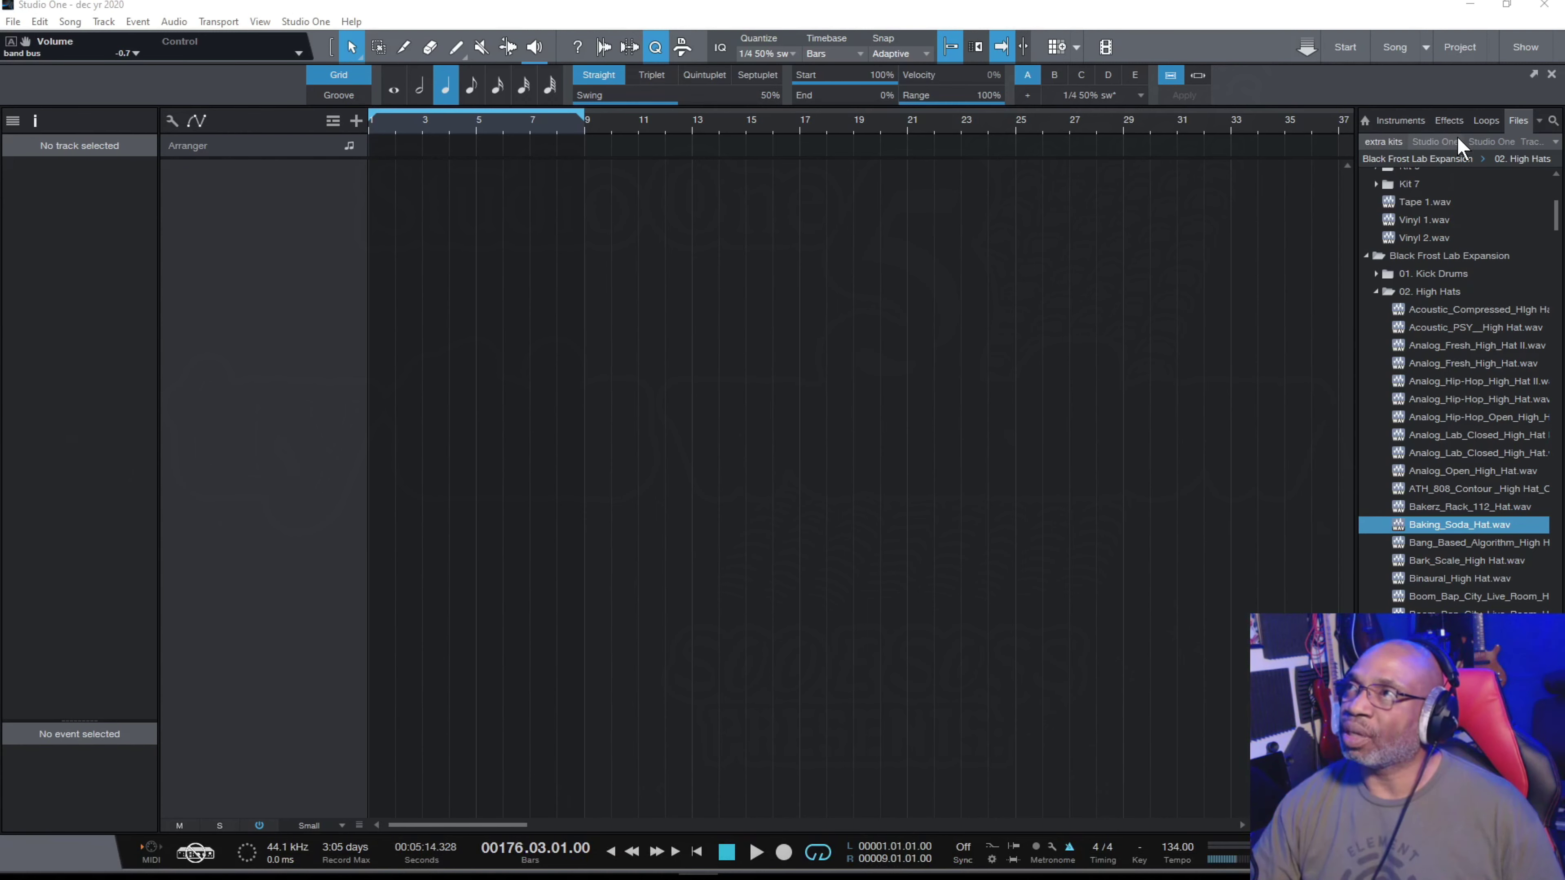
# Browse the instruments by vendor, collapse the Plugin Boutique folder and expand Mai Tai in the PreSonus folder.
pyautogui.click(1410, 120)
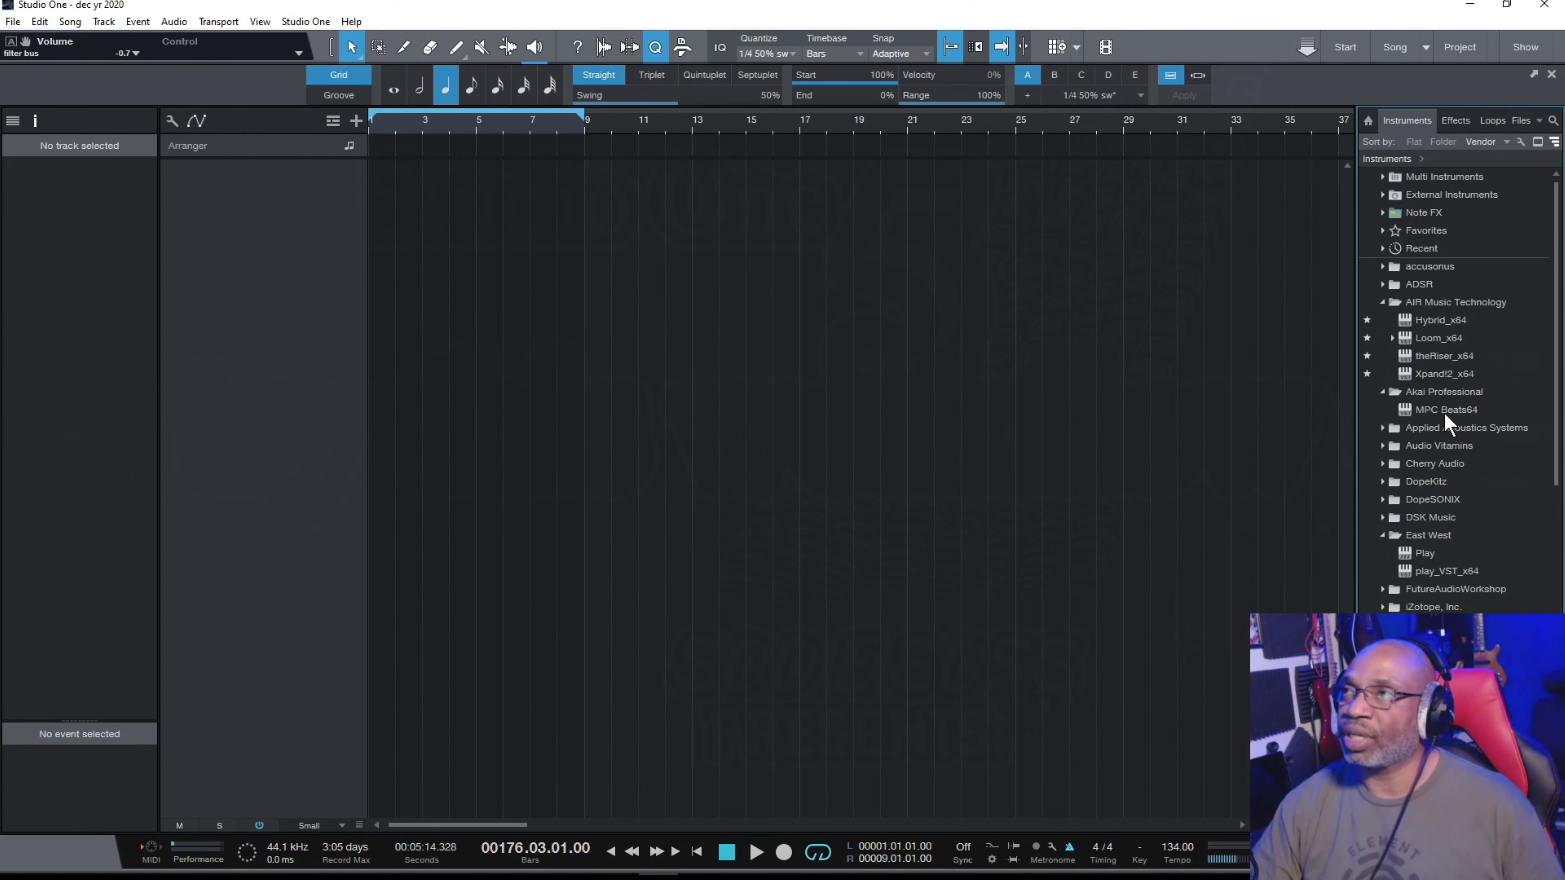
pyautogui.moveTo(1557, 437); pyautogui.dragTo(1557, 505)
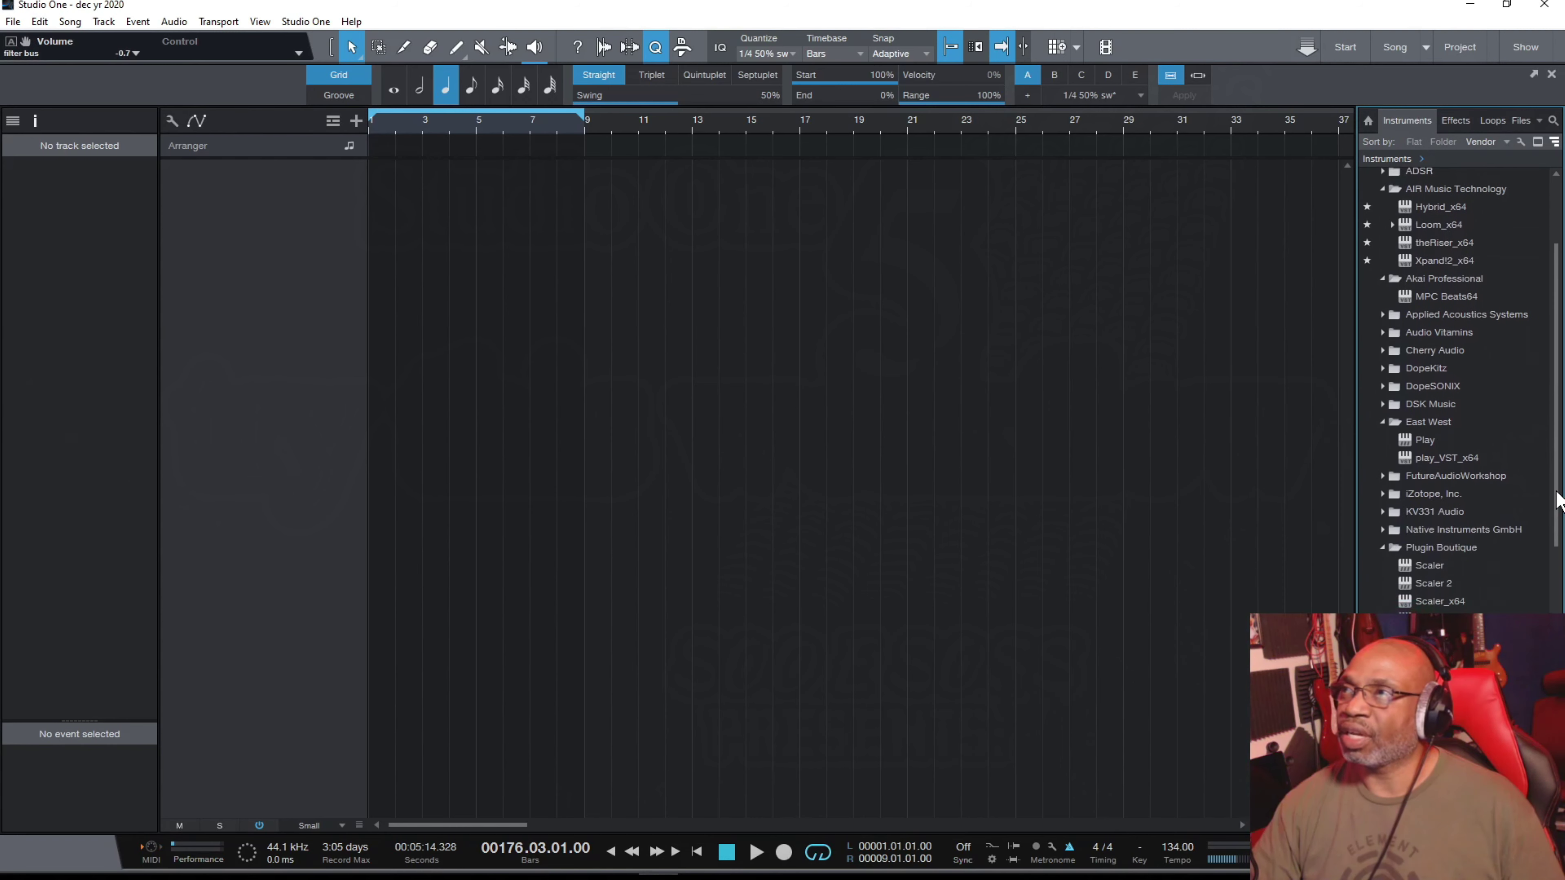
pyautogui.click(1383, 549)
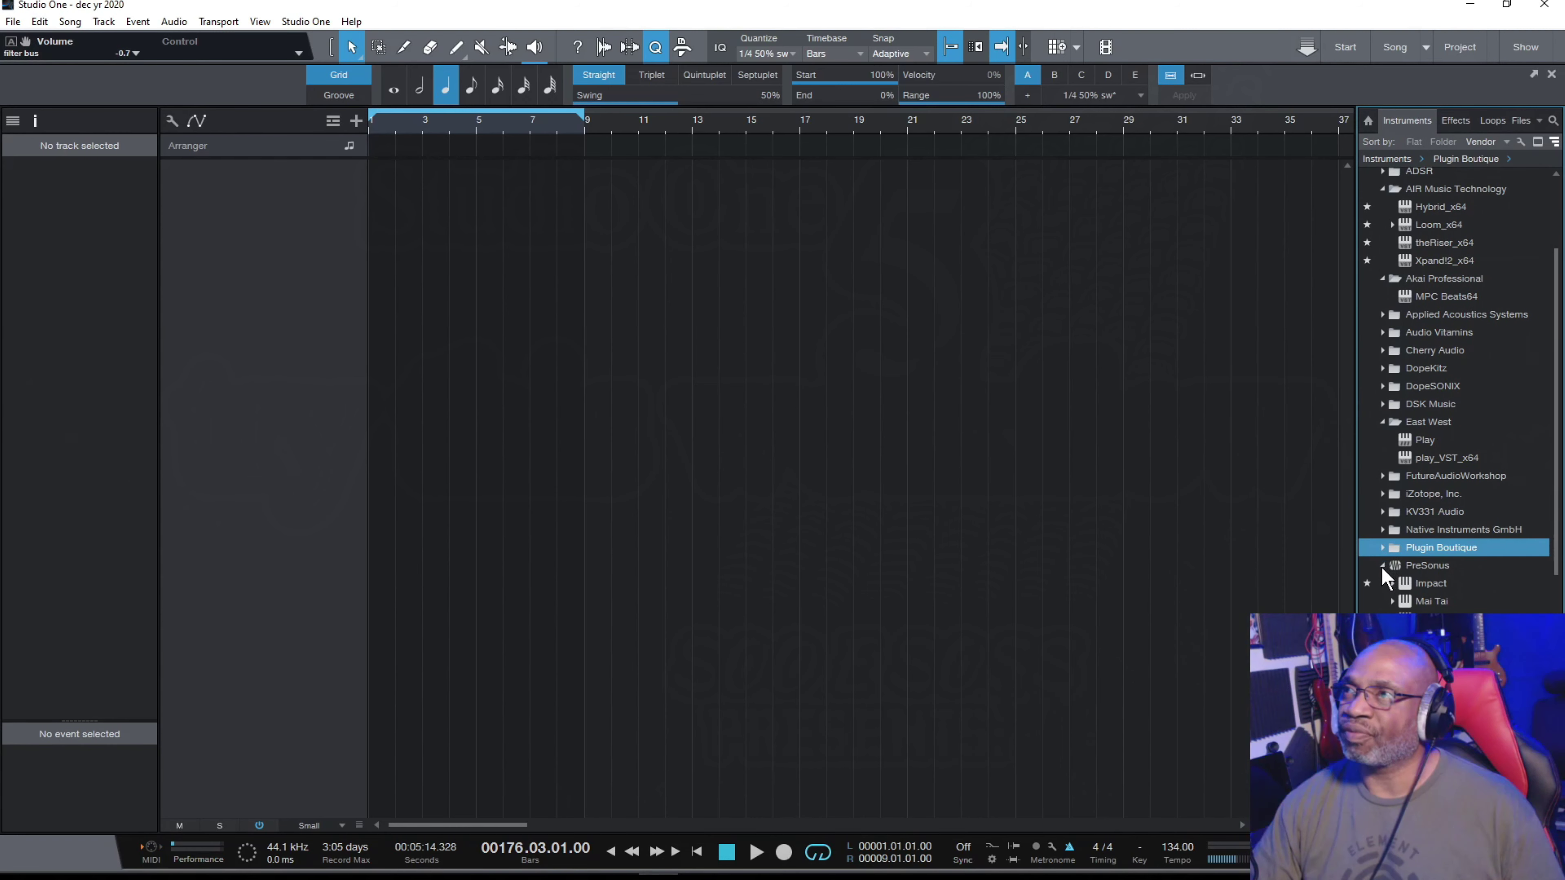
pyautogui.click(1384, 566)
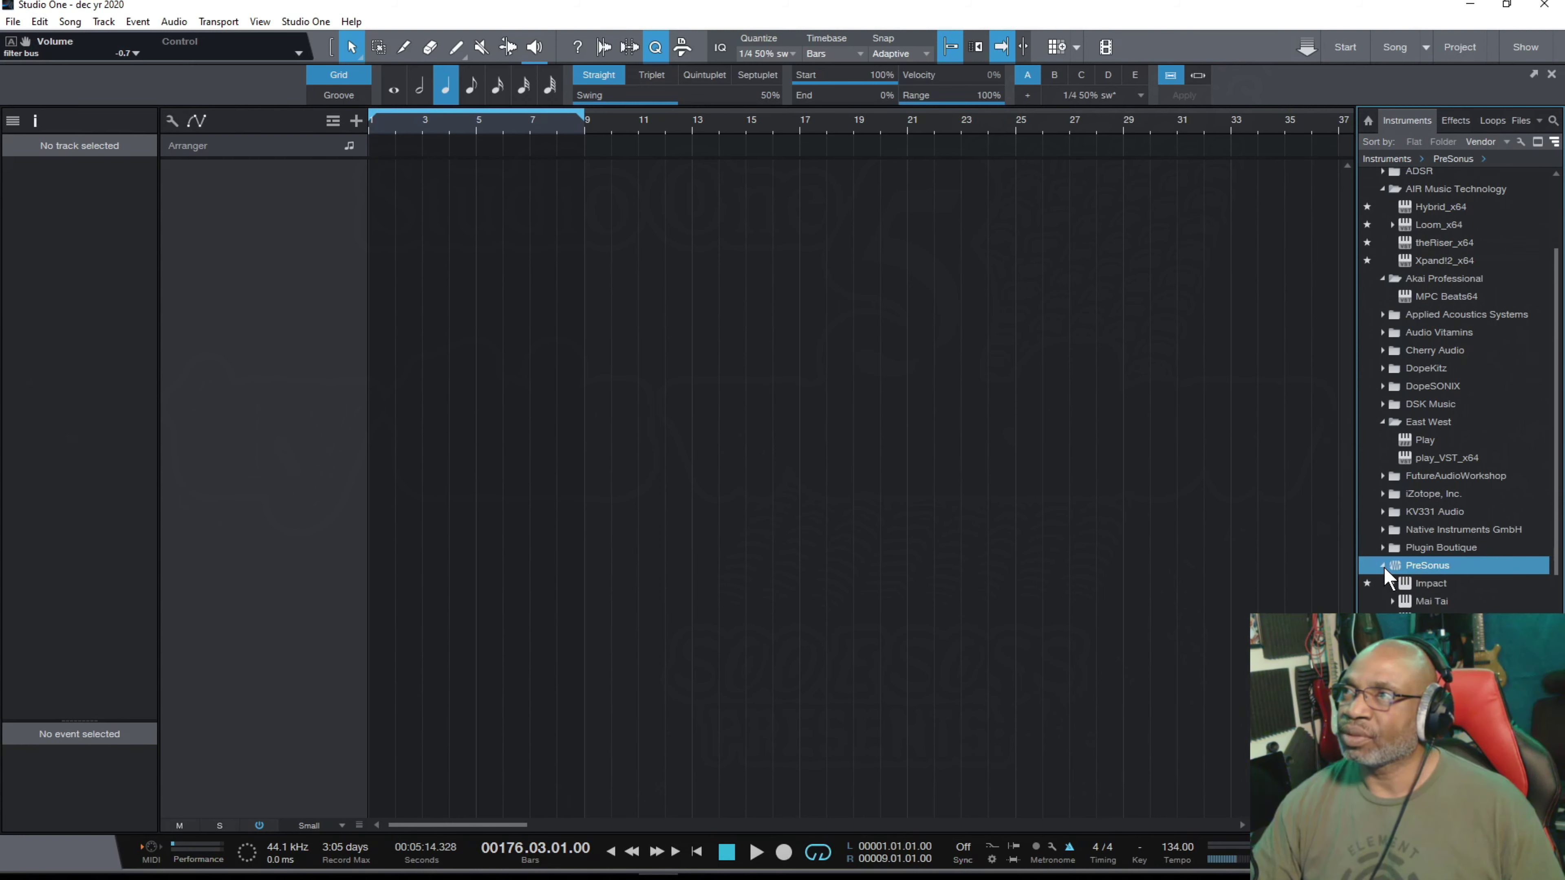
pyautogui.moveTo(1556, 499); pyautogui.dragTo(1554, 532)
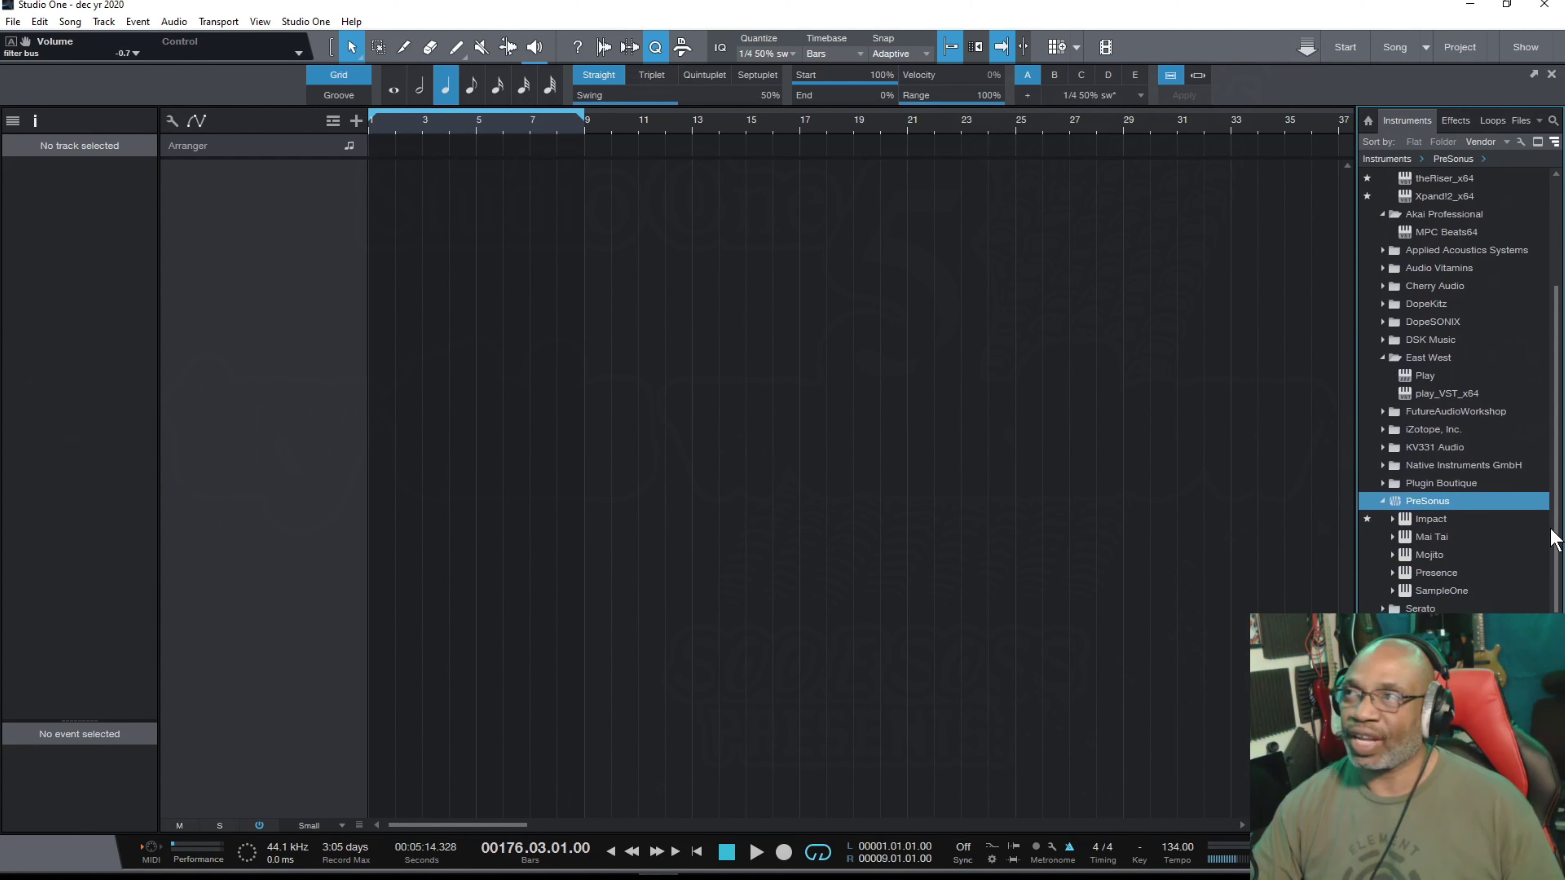
pyautogui.doubleClick(1435, 536)
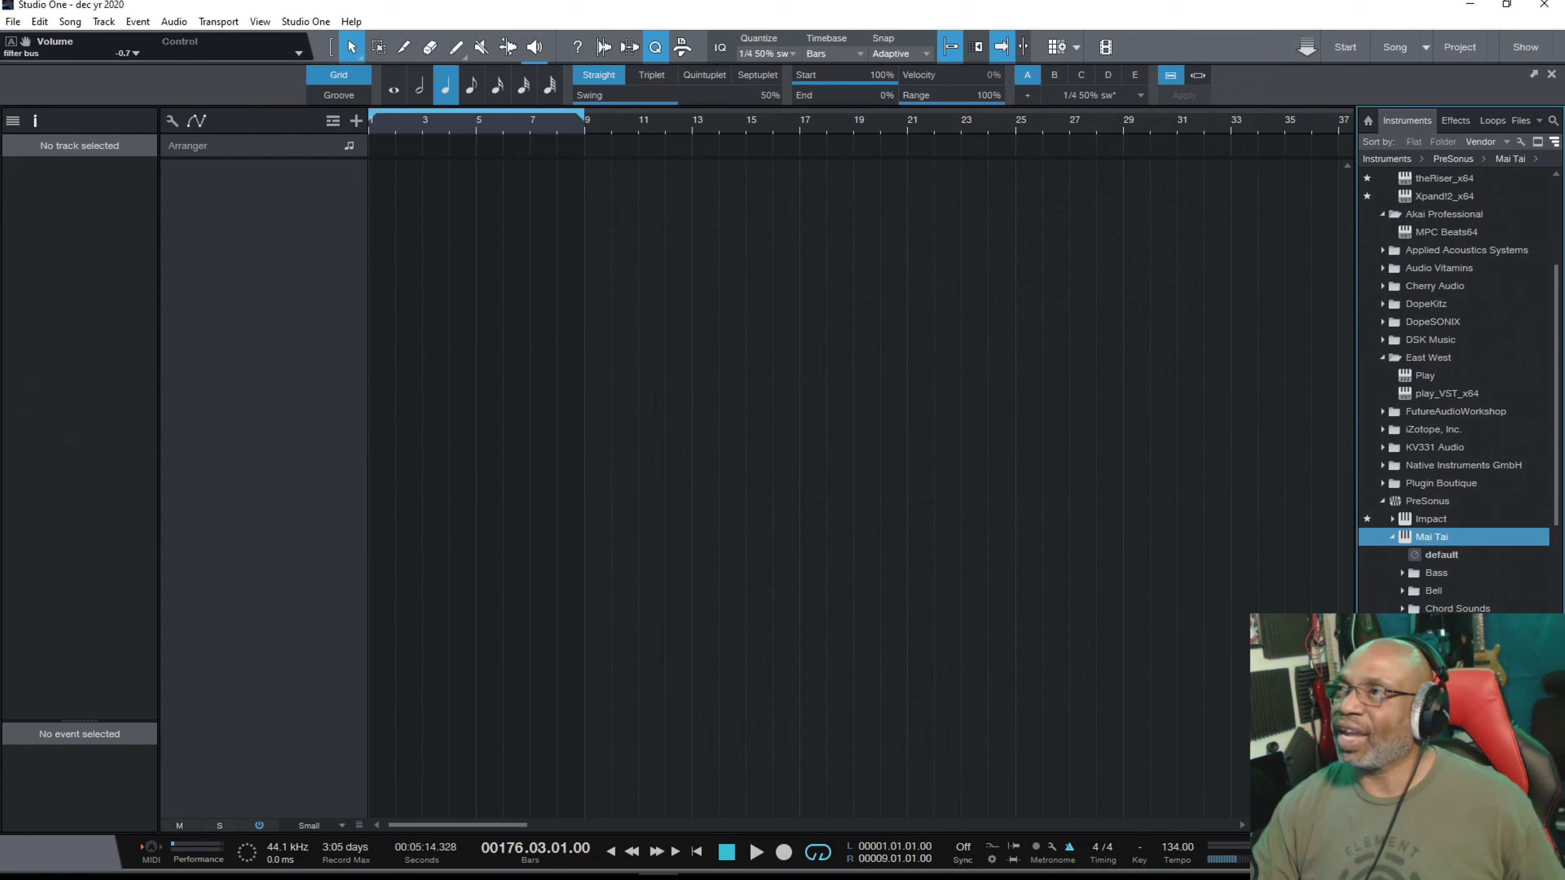
pyautogui.click(1436, 698)
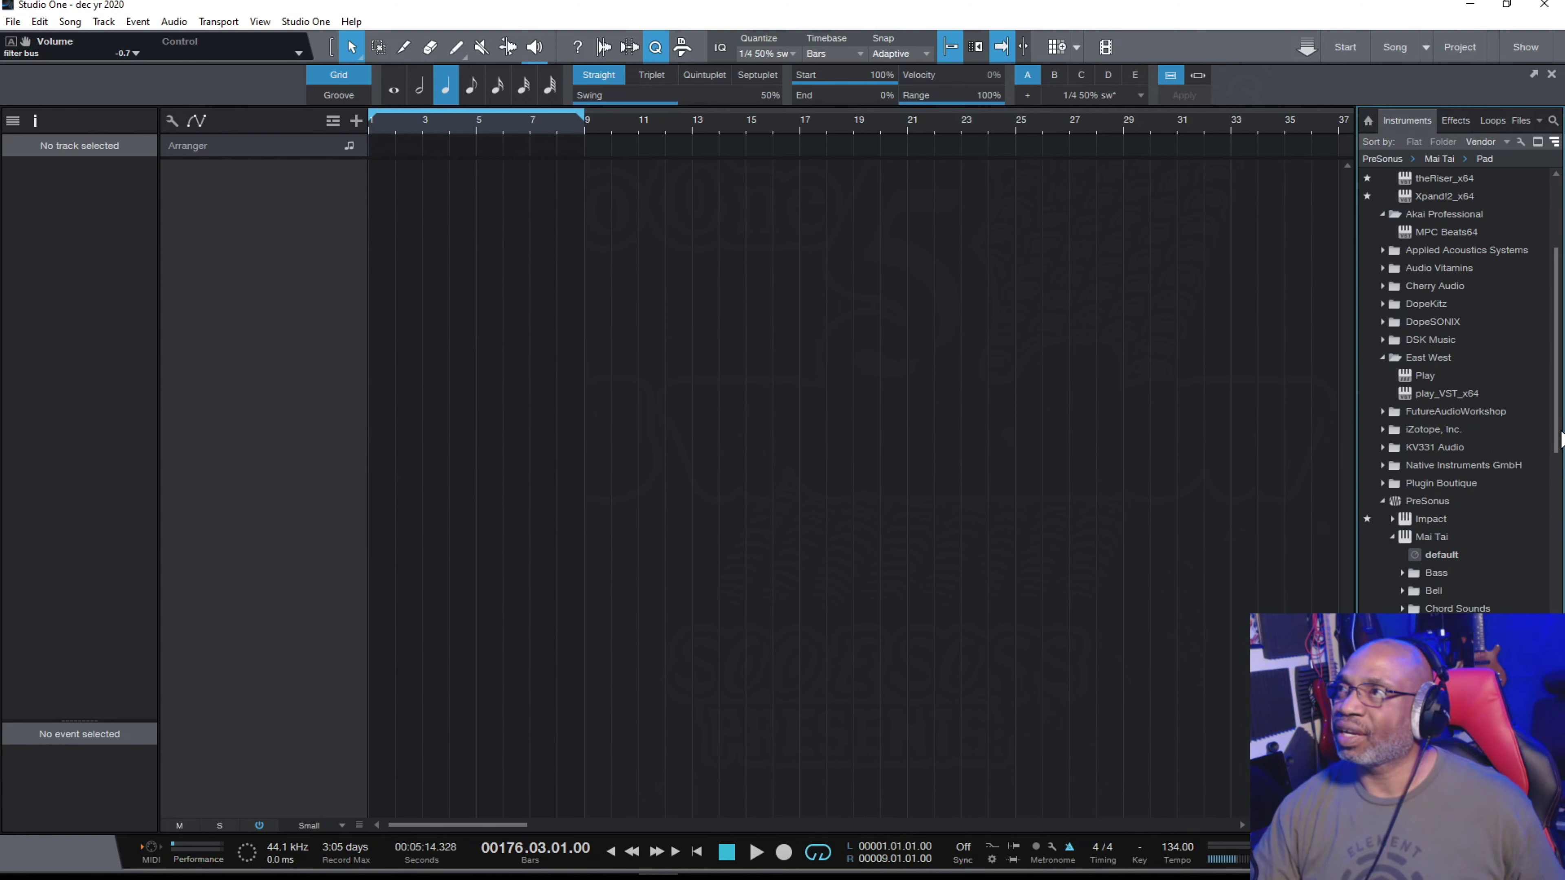
pyautogui.scroll(-5, 1543, 516)
pyautogui.scroll(3, 1539, 531)
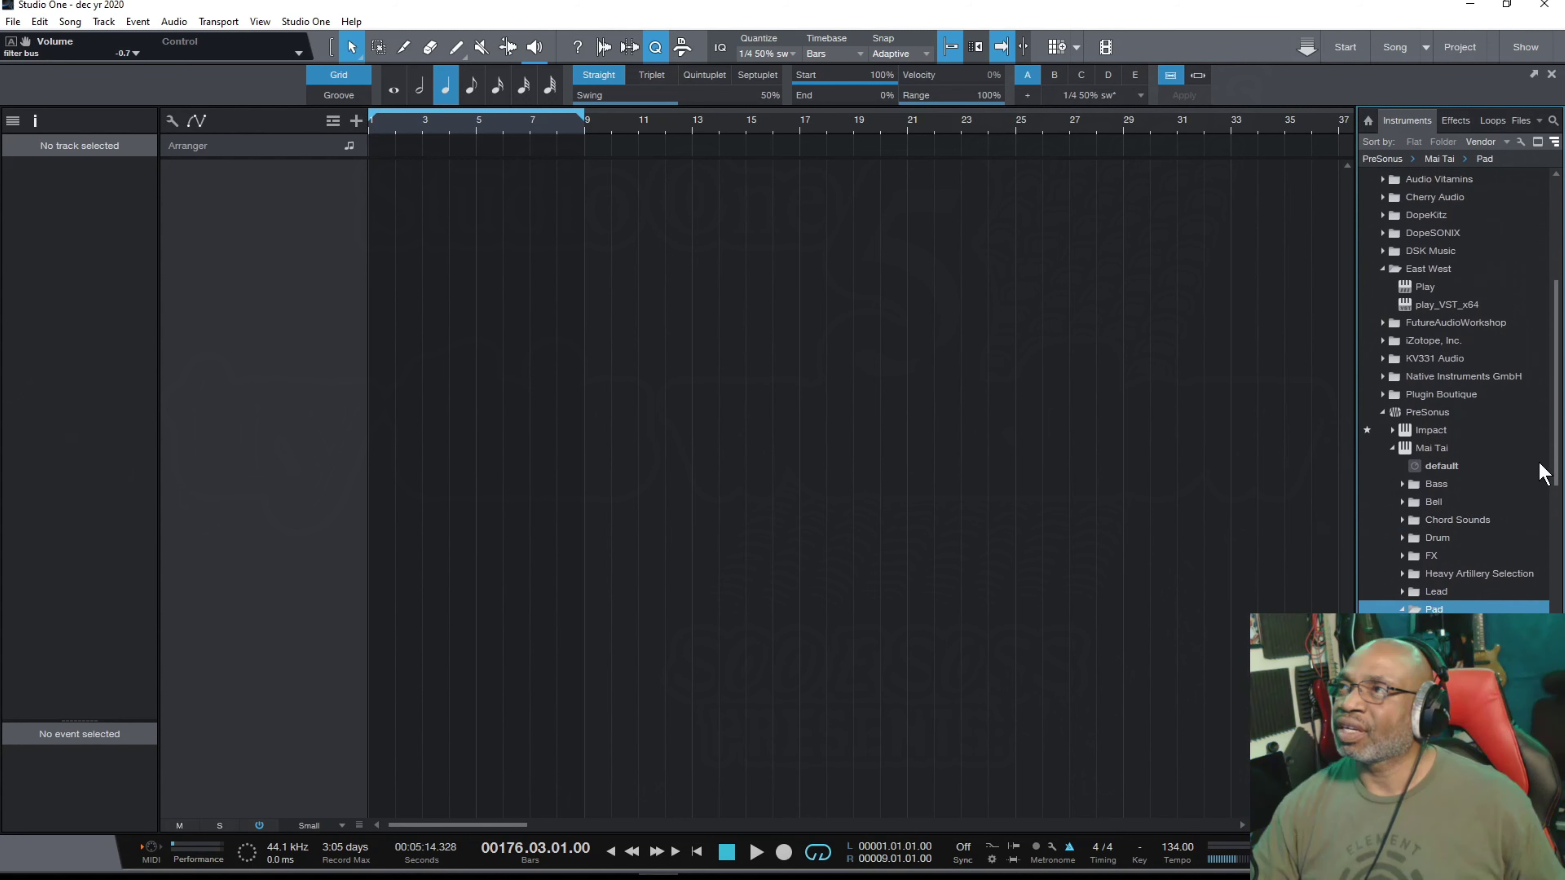
pyautogui.click(1403, 609)
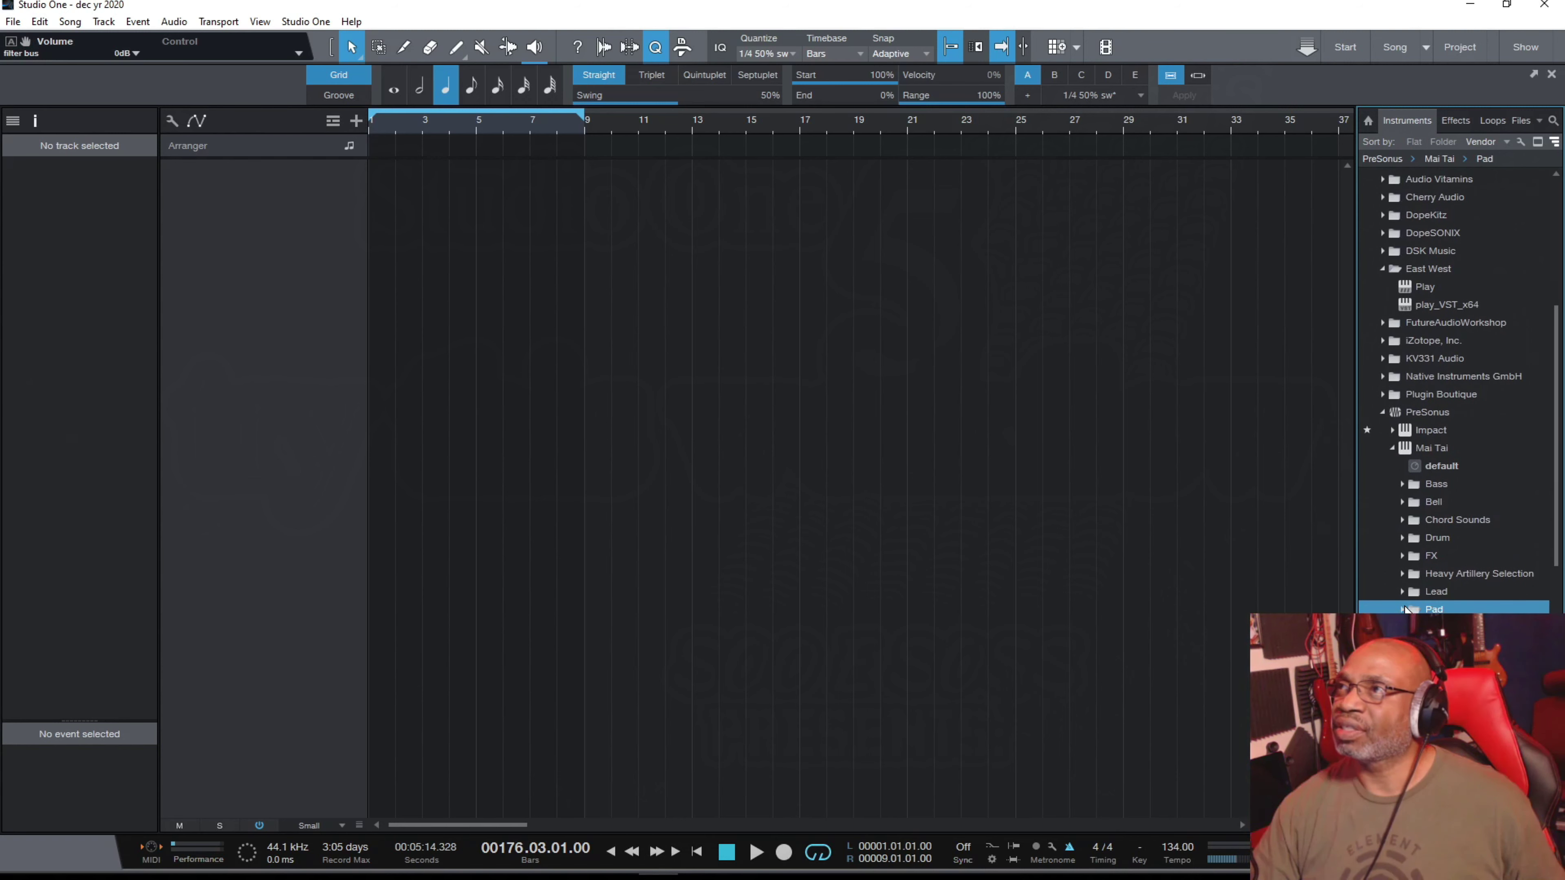
# Add Mai Tai to the empty arrangement as a new instrument track and move its instrument window clear of the track header.
pyautogui.click(1427, 454)
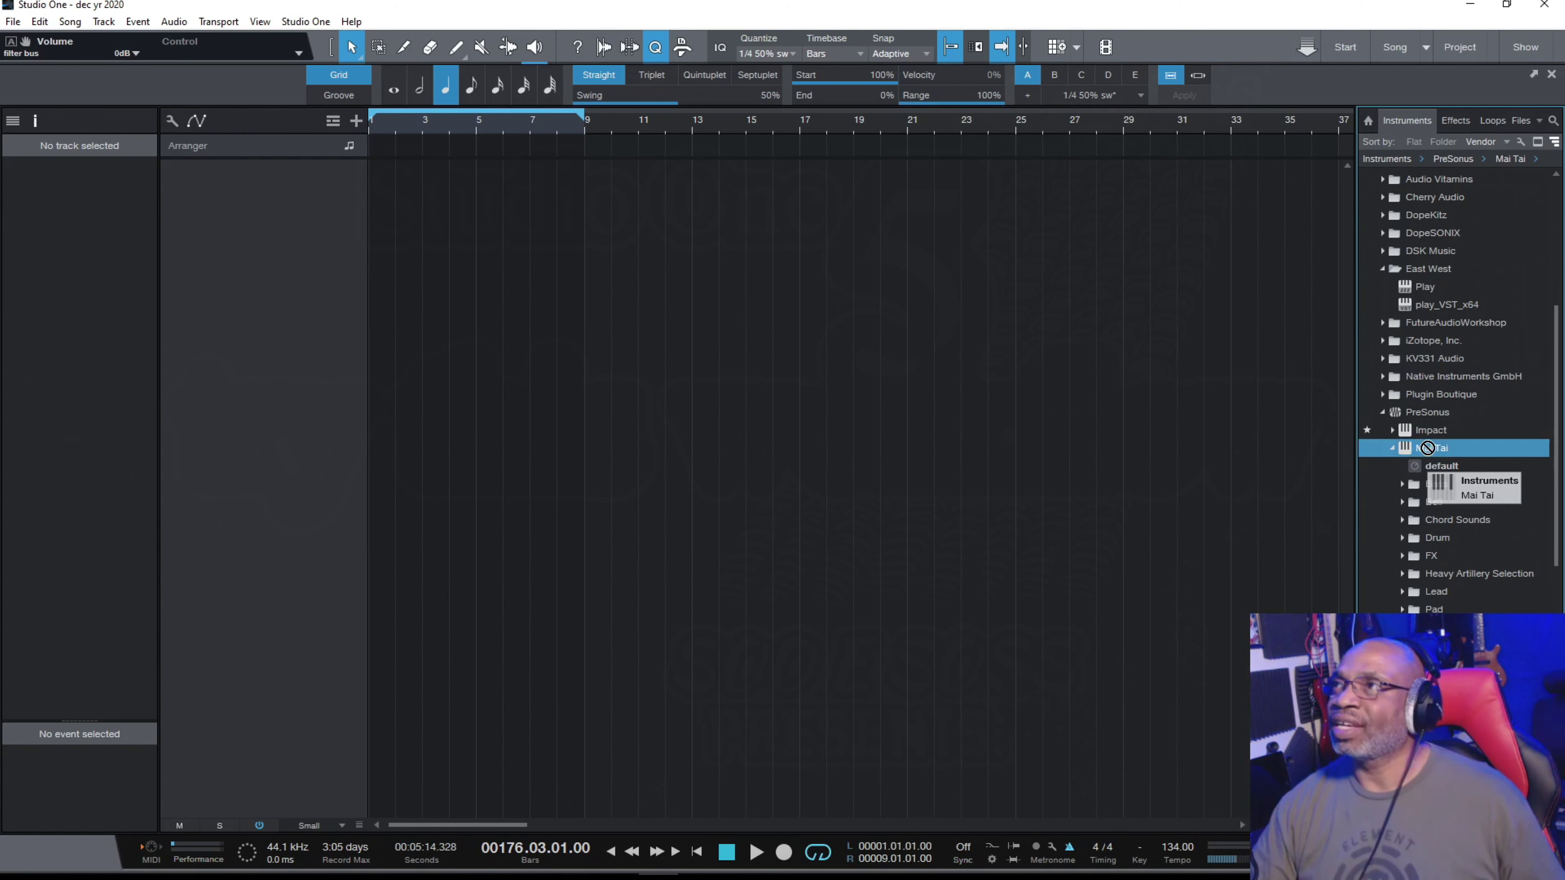
pyautogui.moveTo(1430, 448); pyautogui.dragTo(376, 178)
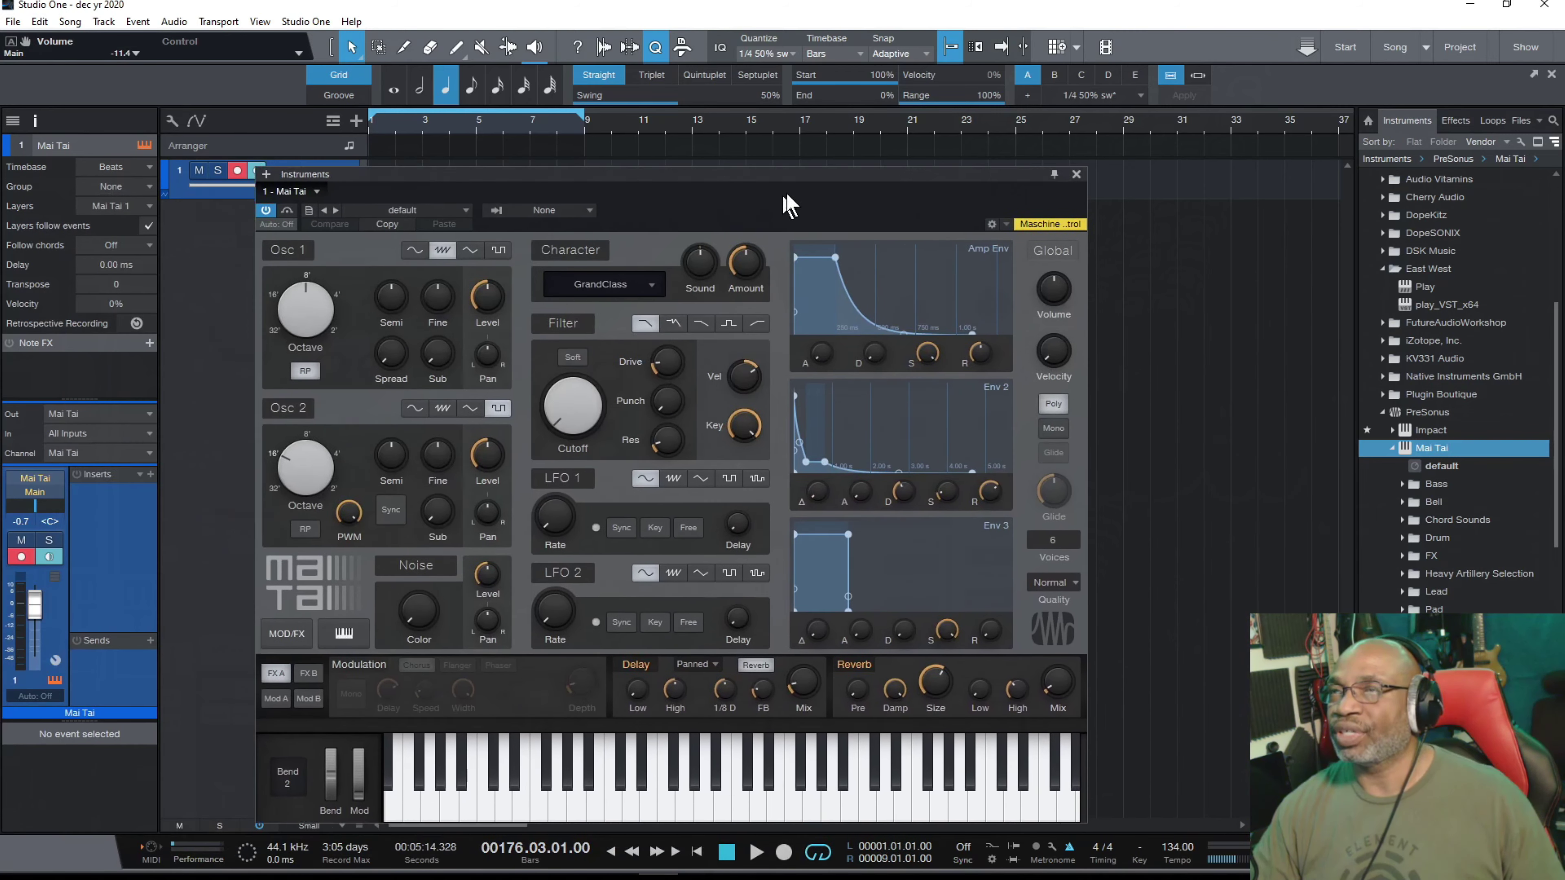
pyautogui.moveTo(783, 195); pyautogui.dragTo(884, 152)
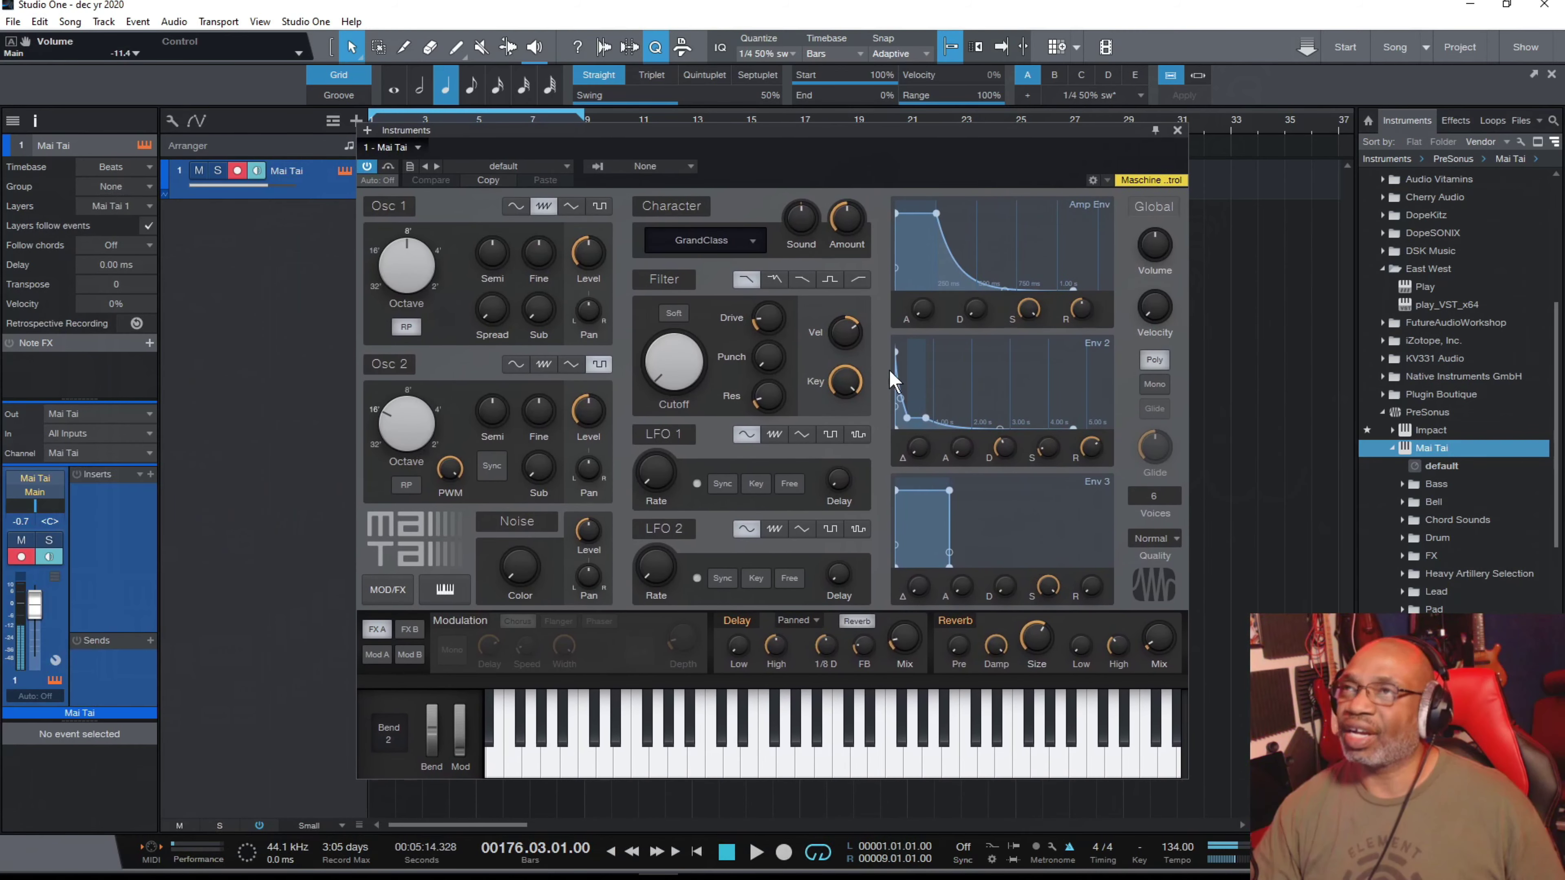
# Play a few notes on Mai Tai's on-screen keyboard to audition the default sound.
pyautogui.click(698, 744)
pyautogui.click(786, 744)
pyautogui.click(814, 738)
pyautogui.click(788, 712)
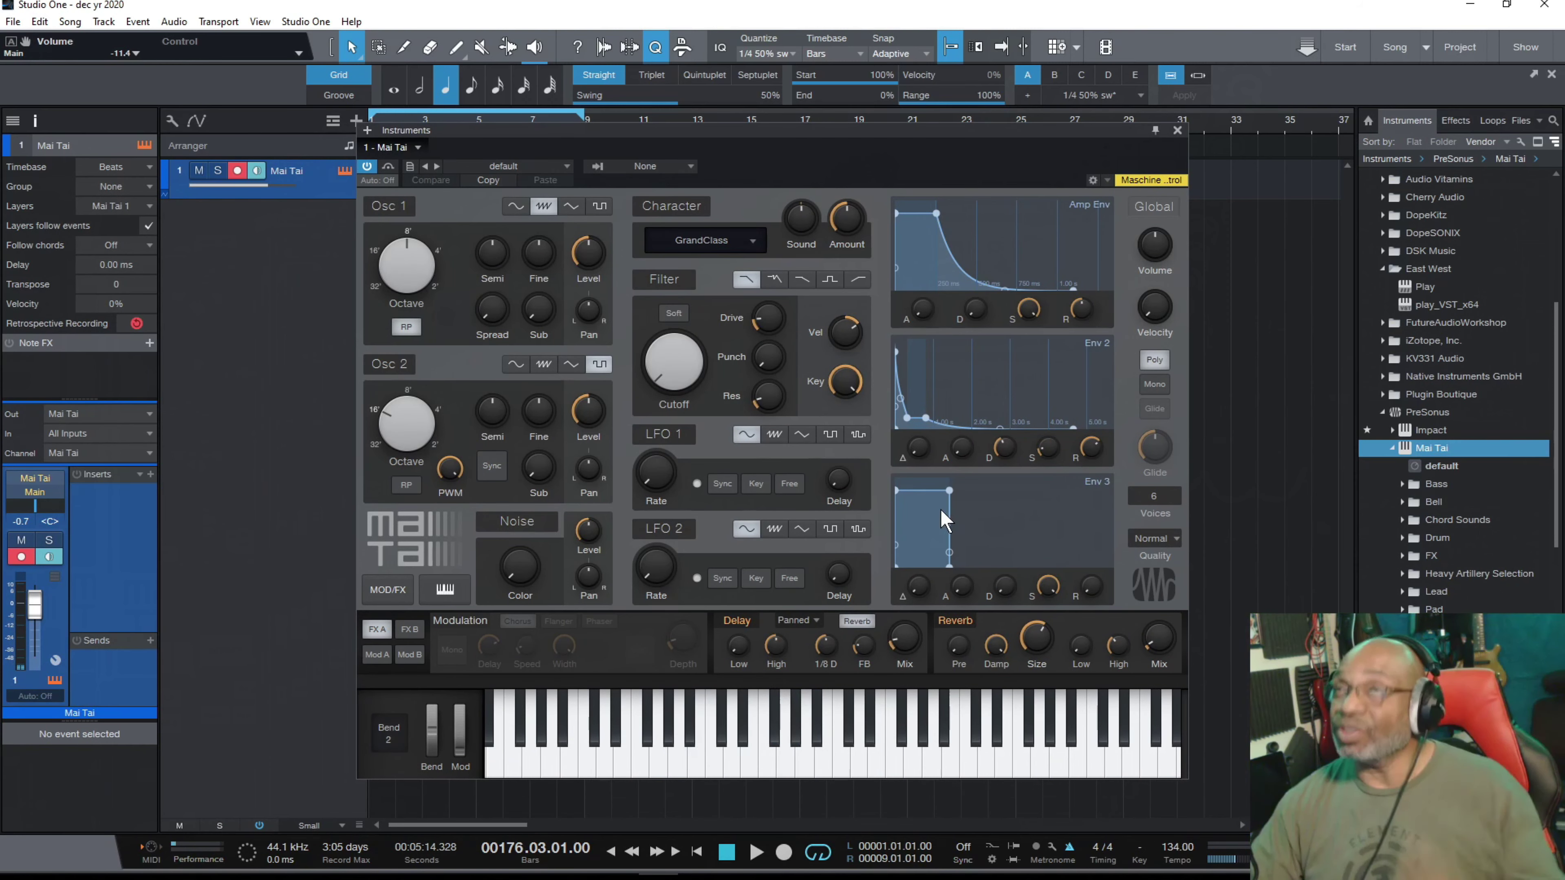
pyautogui.click(544, 168)
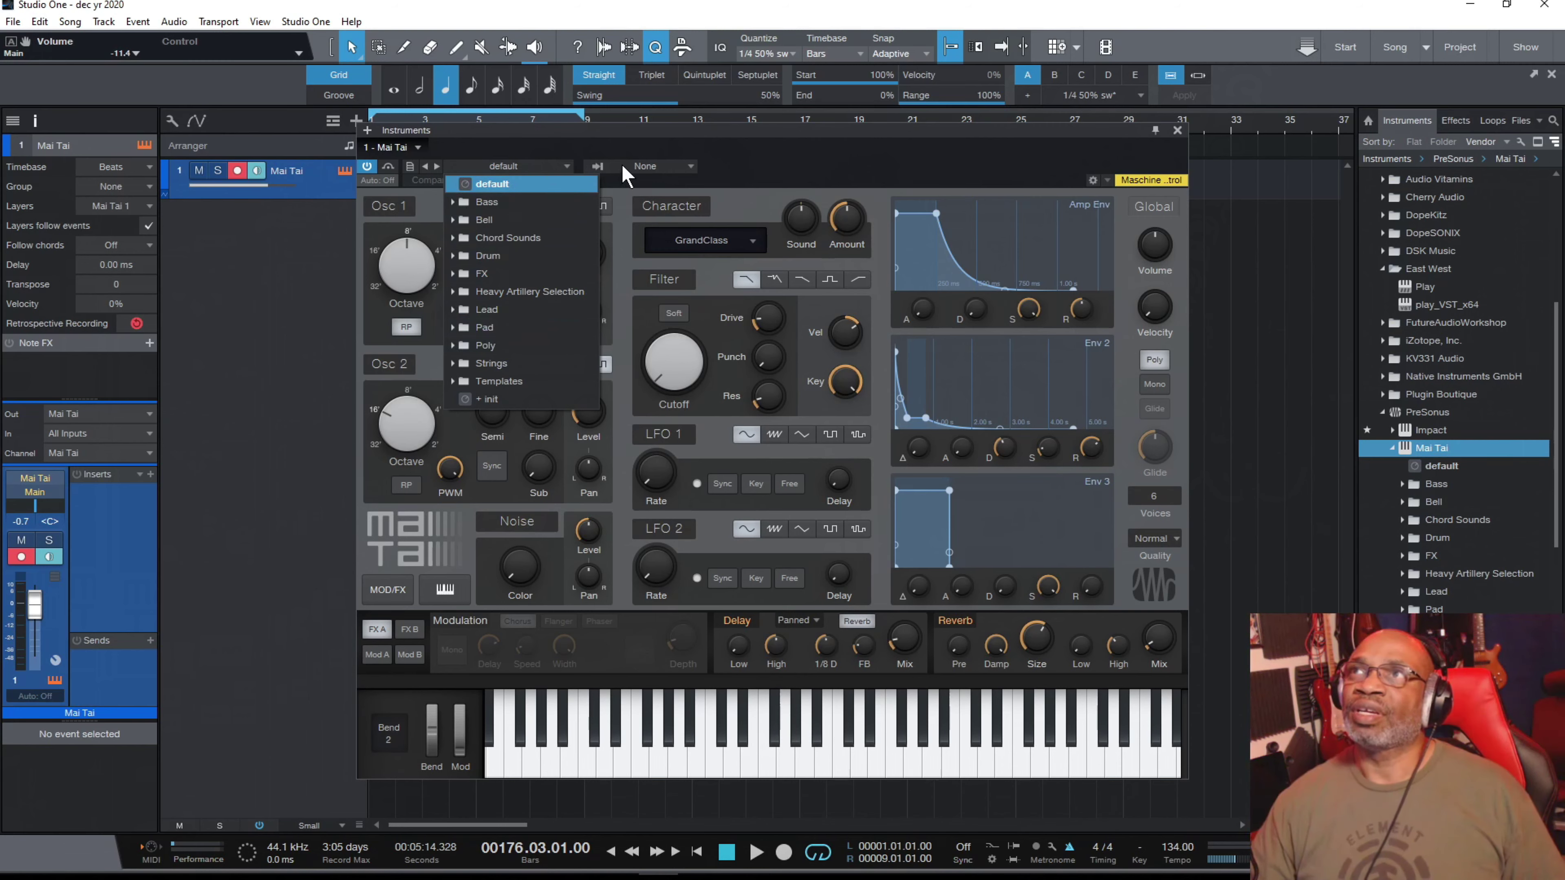
pyautogui.click(636, 167)
pyautogui.click(636, 167)
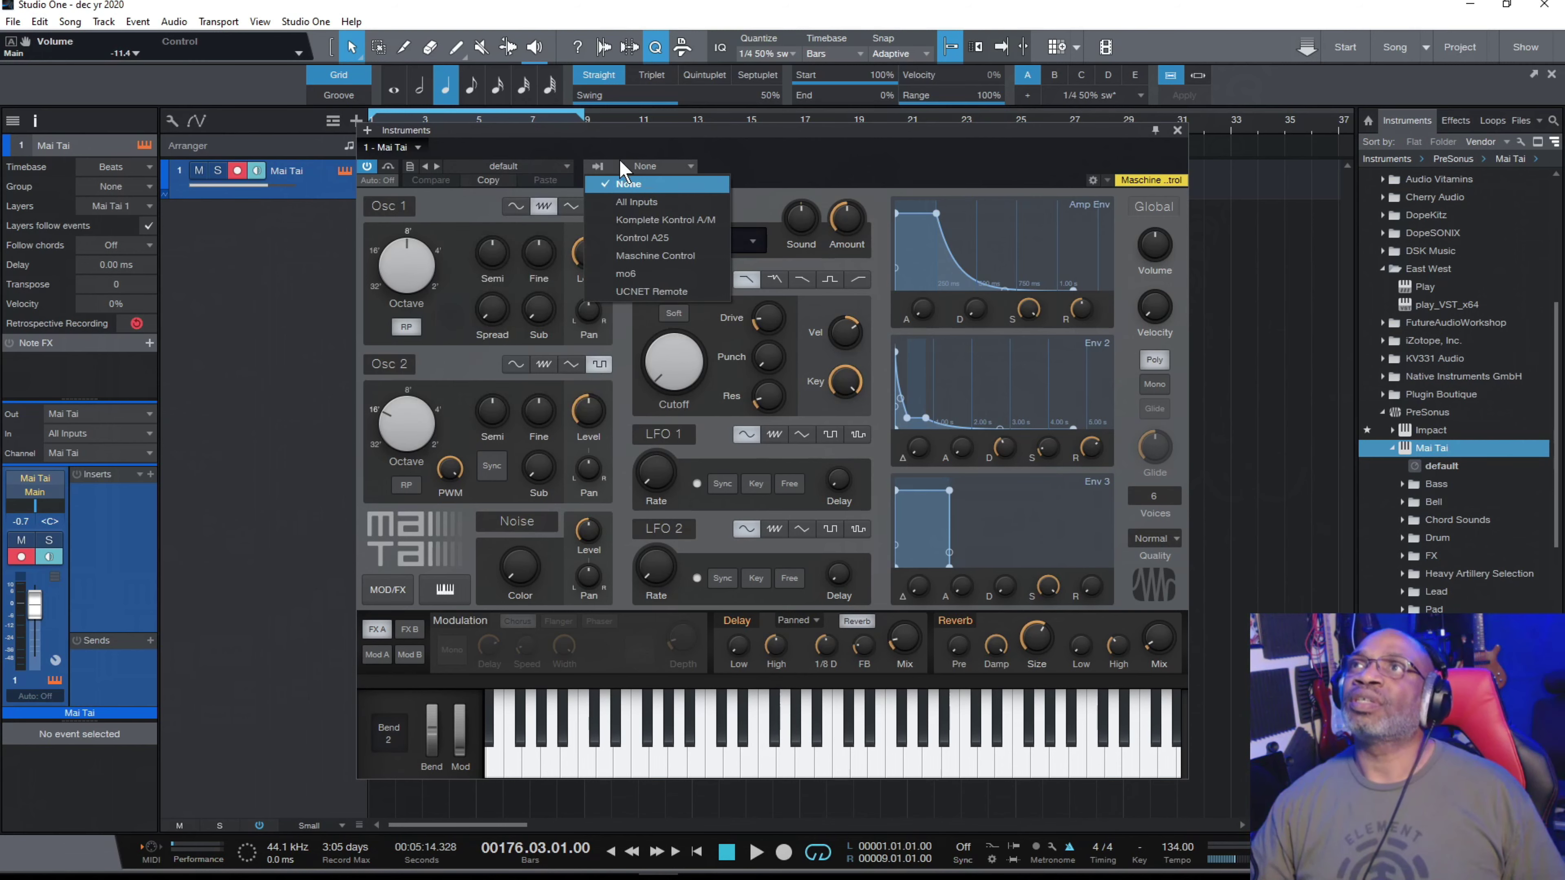
pyautogui.click(649, 164)
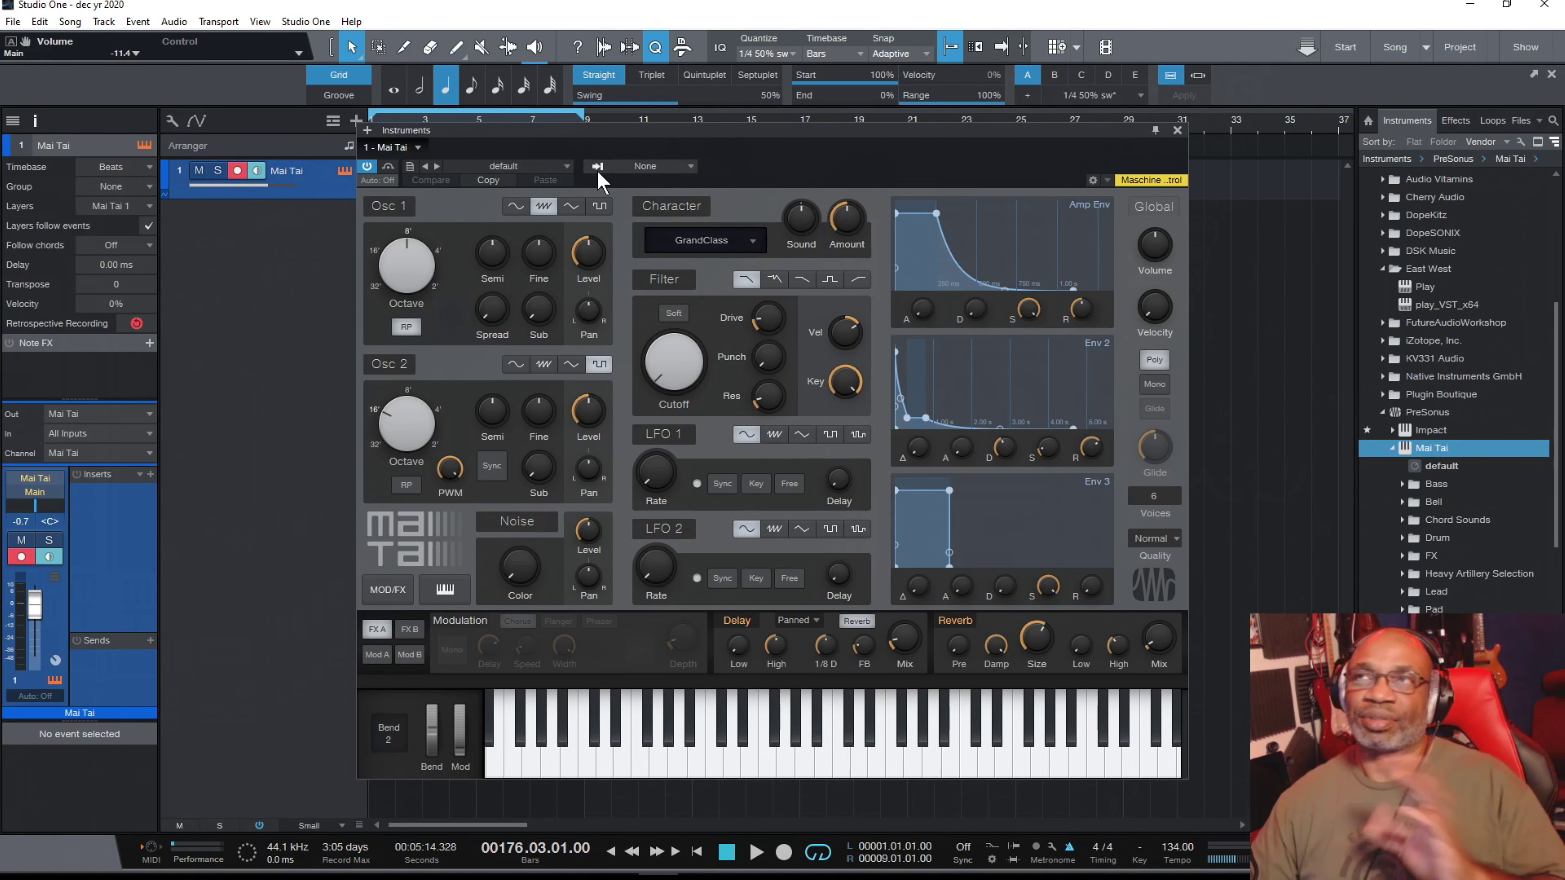
pyautogui.click(631, 175)
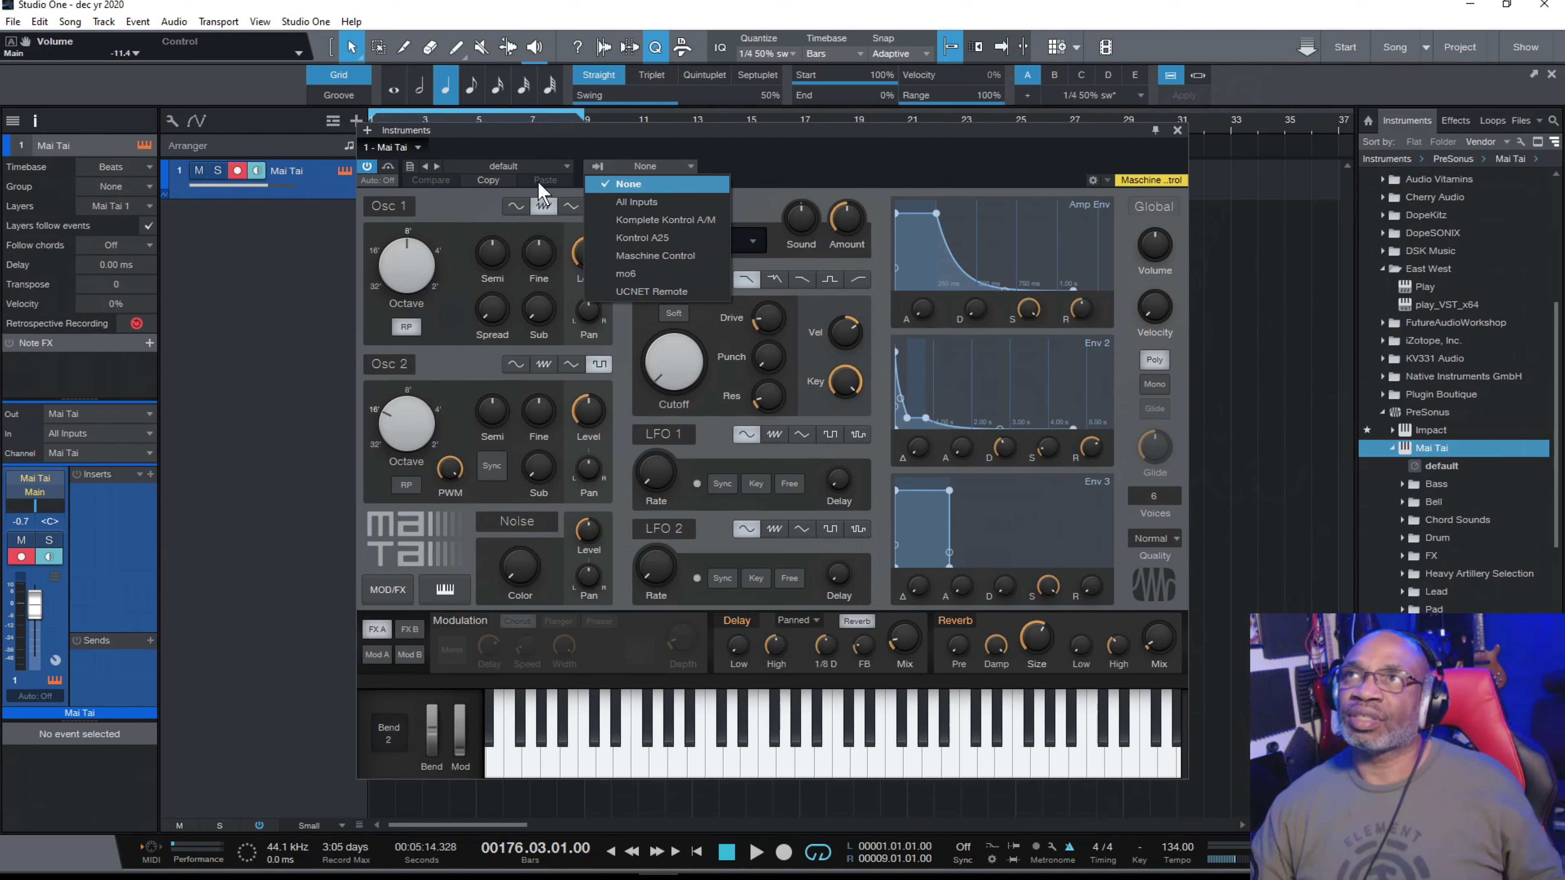
pyautogui.click(491, 166)
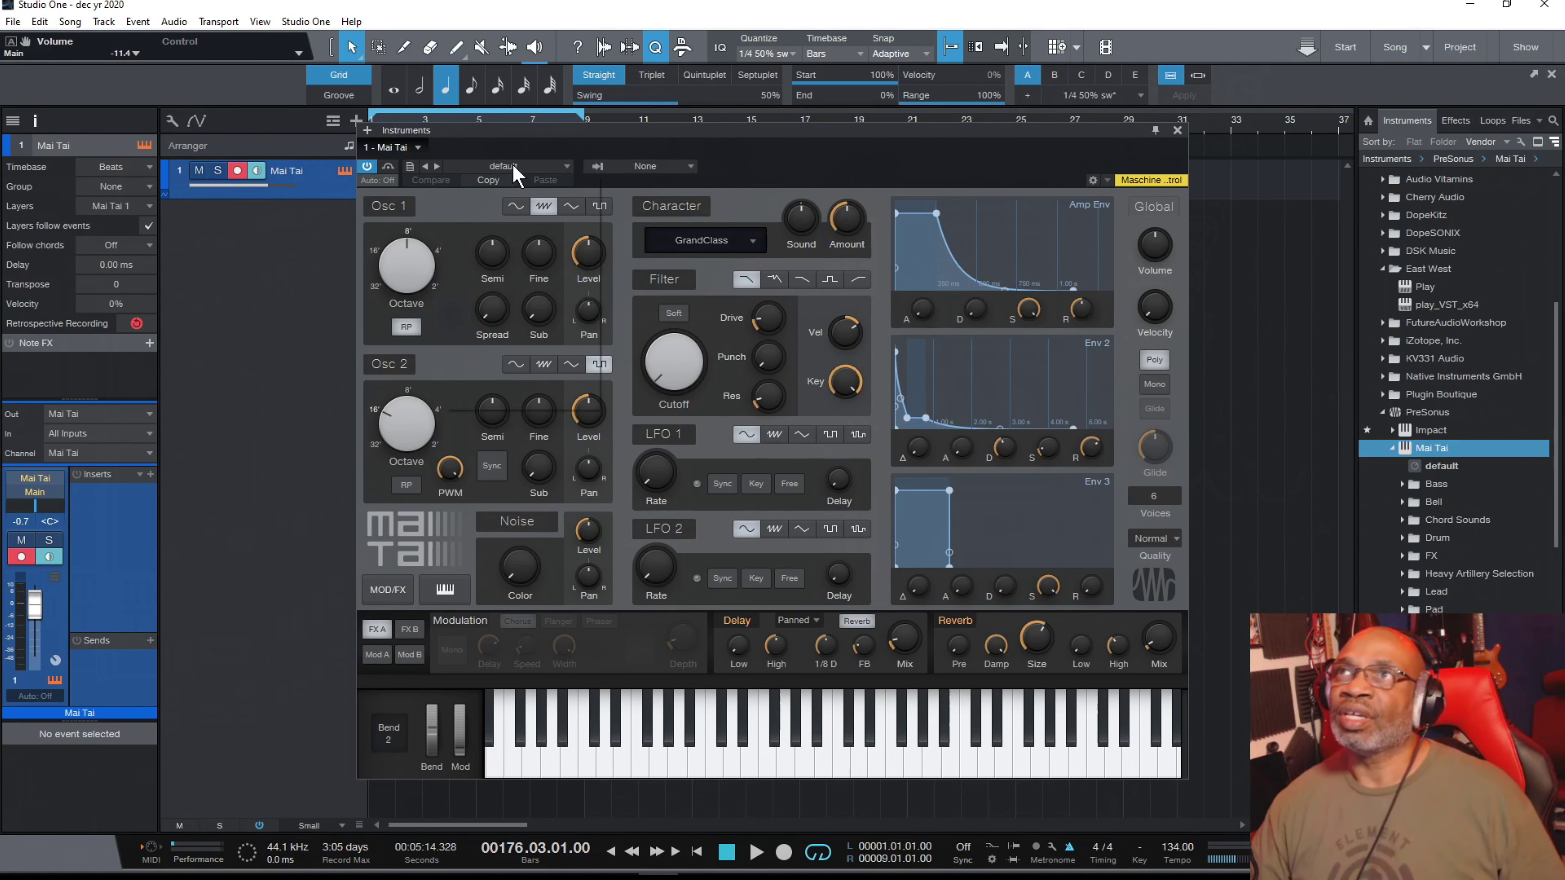
# Load the Chord Preview preset from Mai Tai's Chord Sounds category to audition it.
pyautogui.click(514, 166)
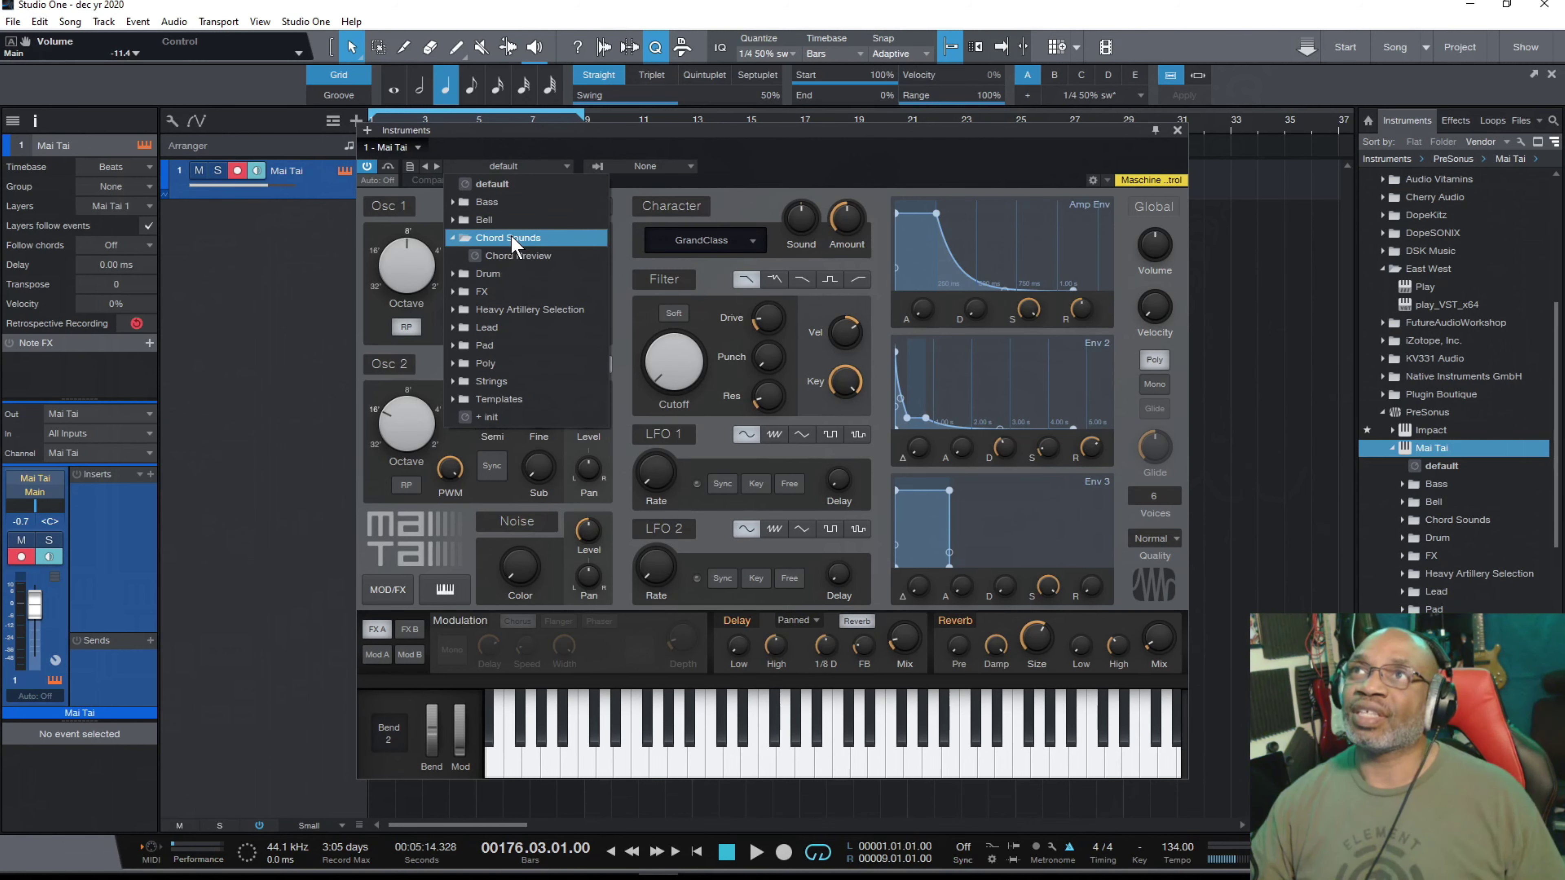
pyautogui.click(510, 237)
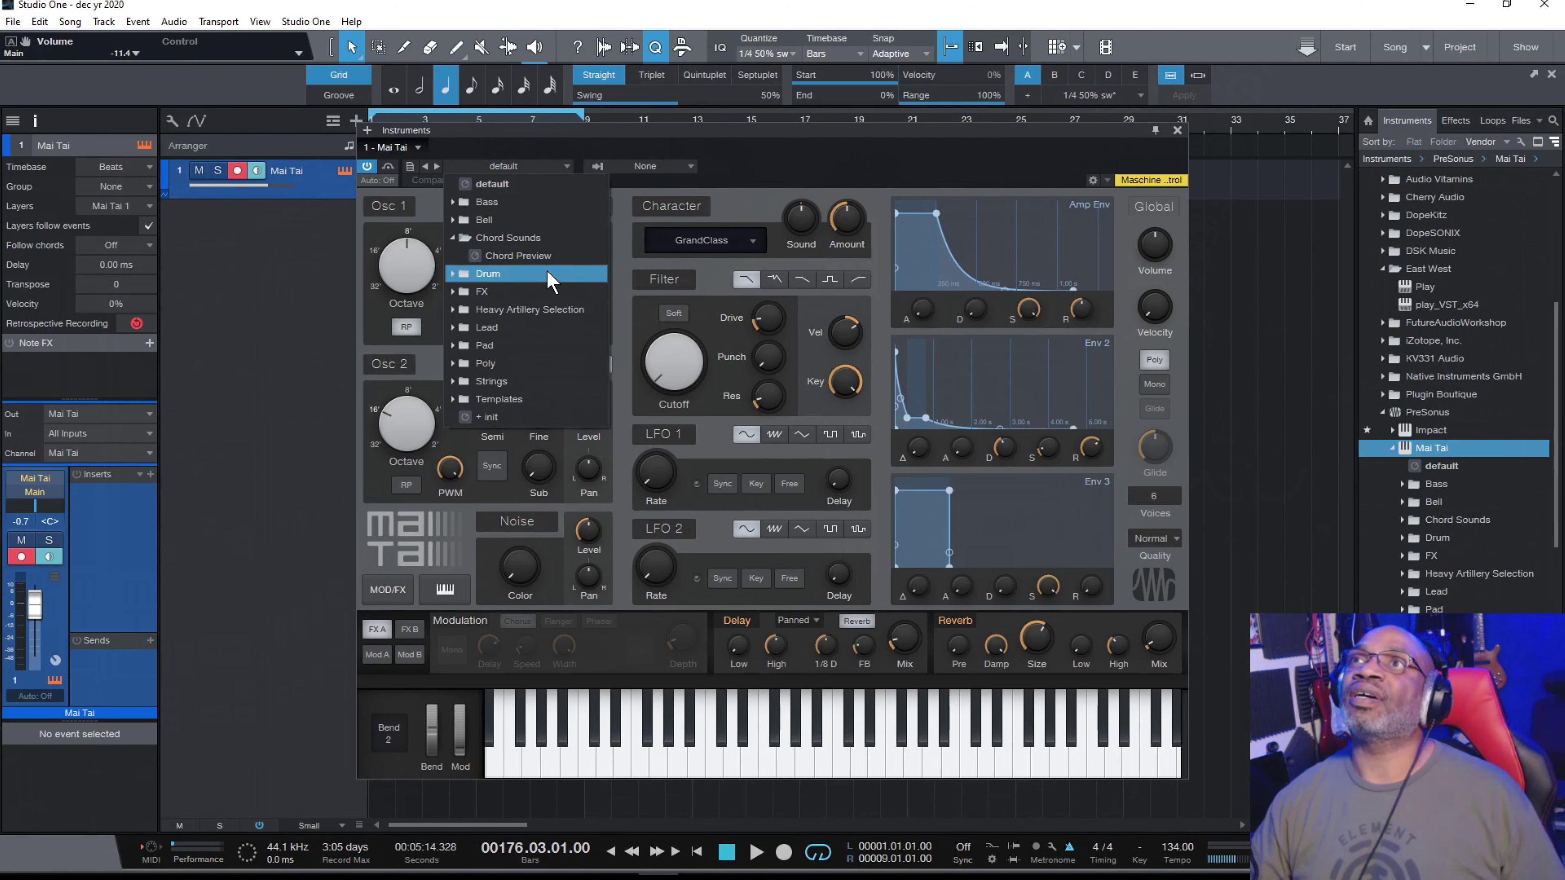
pyautogui.click(528, 256)
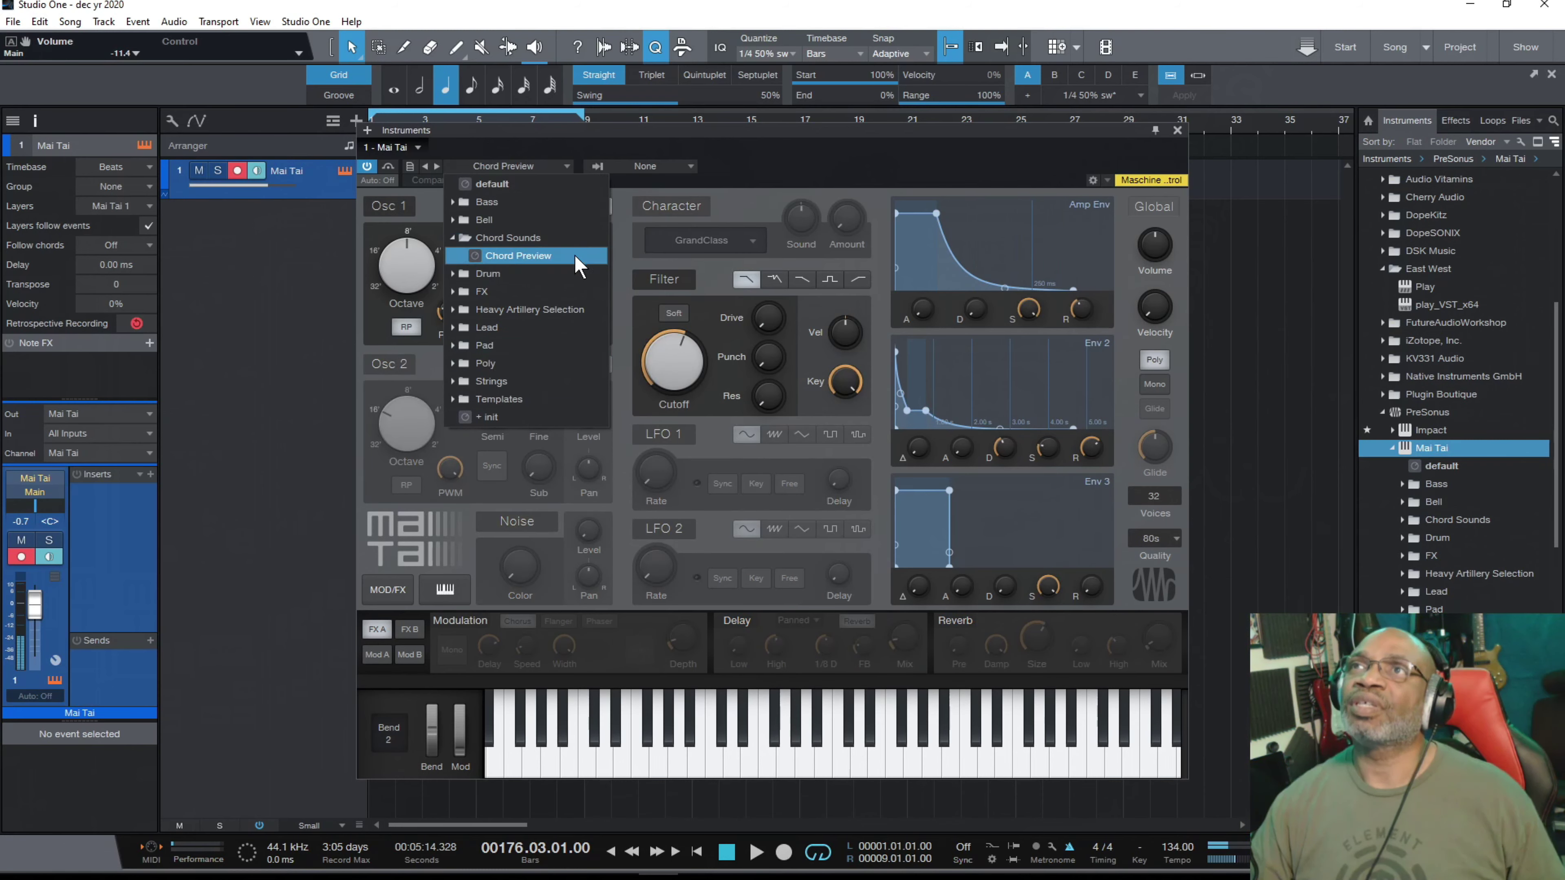
pyautogui.click(514, 258)
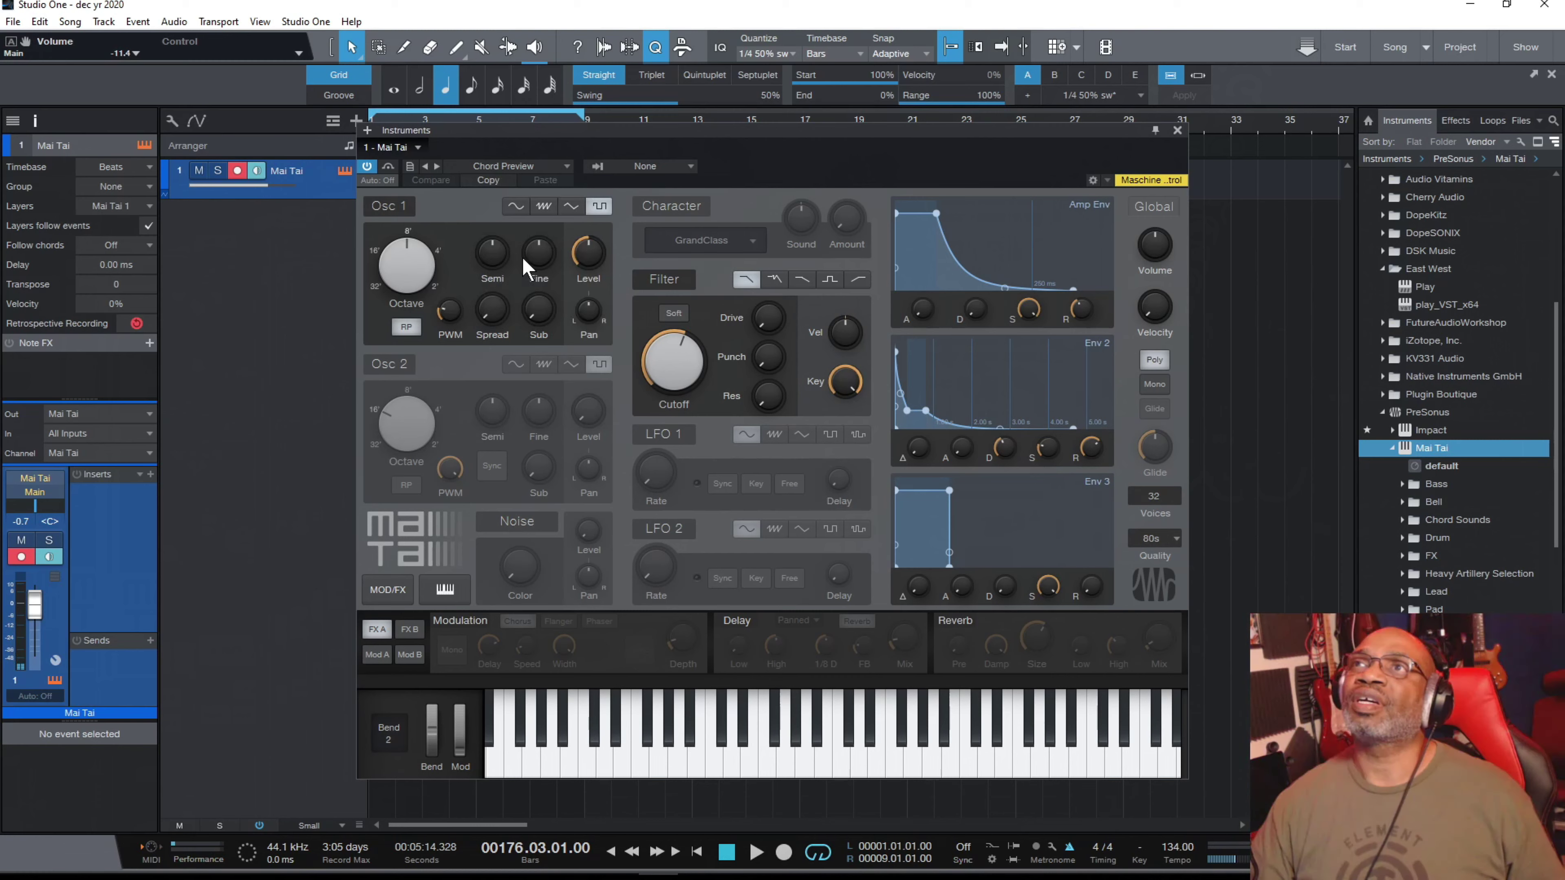
pyautogui.moveTo(526, 248)
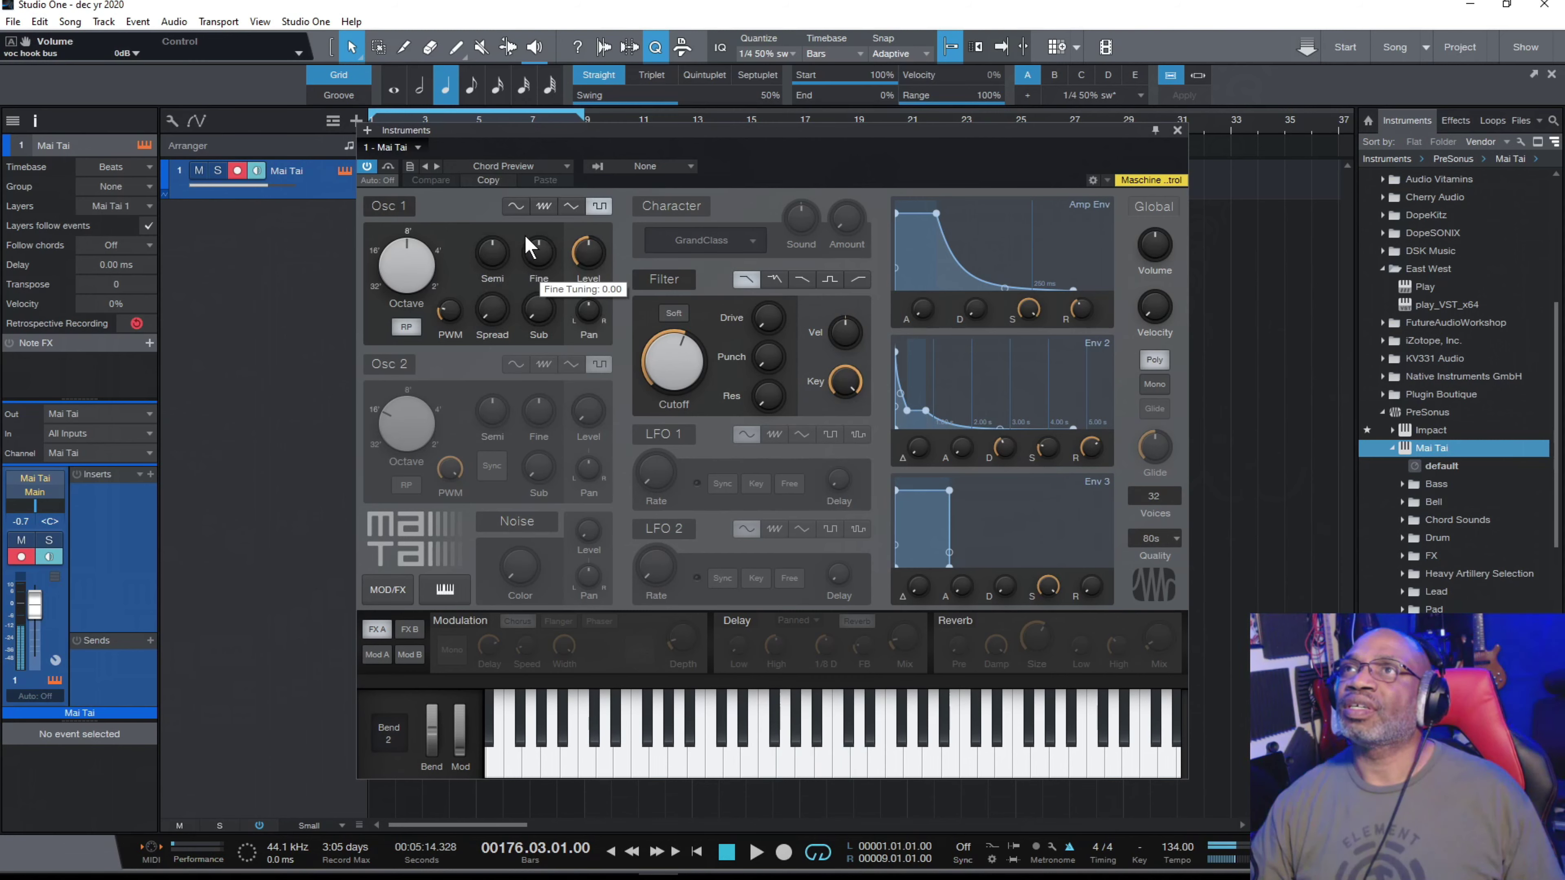
# Audition the Chillwave Pad, Blade Pad and Pad - B. Jones presets from Mai Tai's Pad category.
pyautogui.click(566, 167)
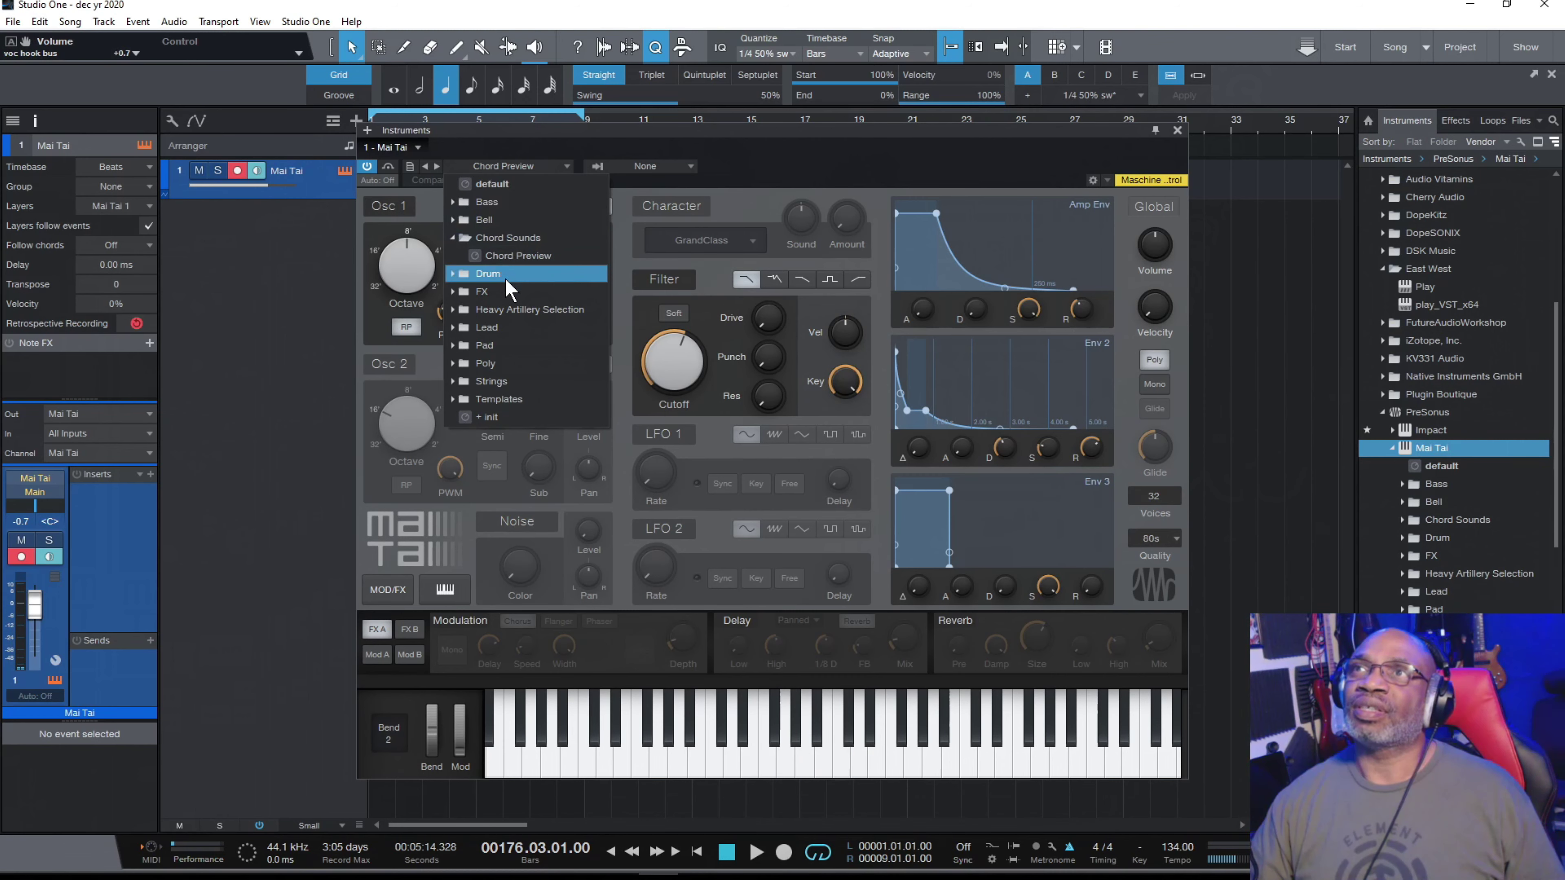
pyautogui.click(485, 346)
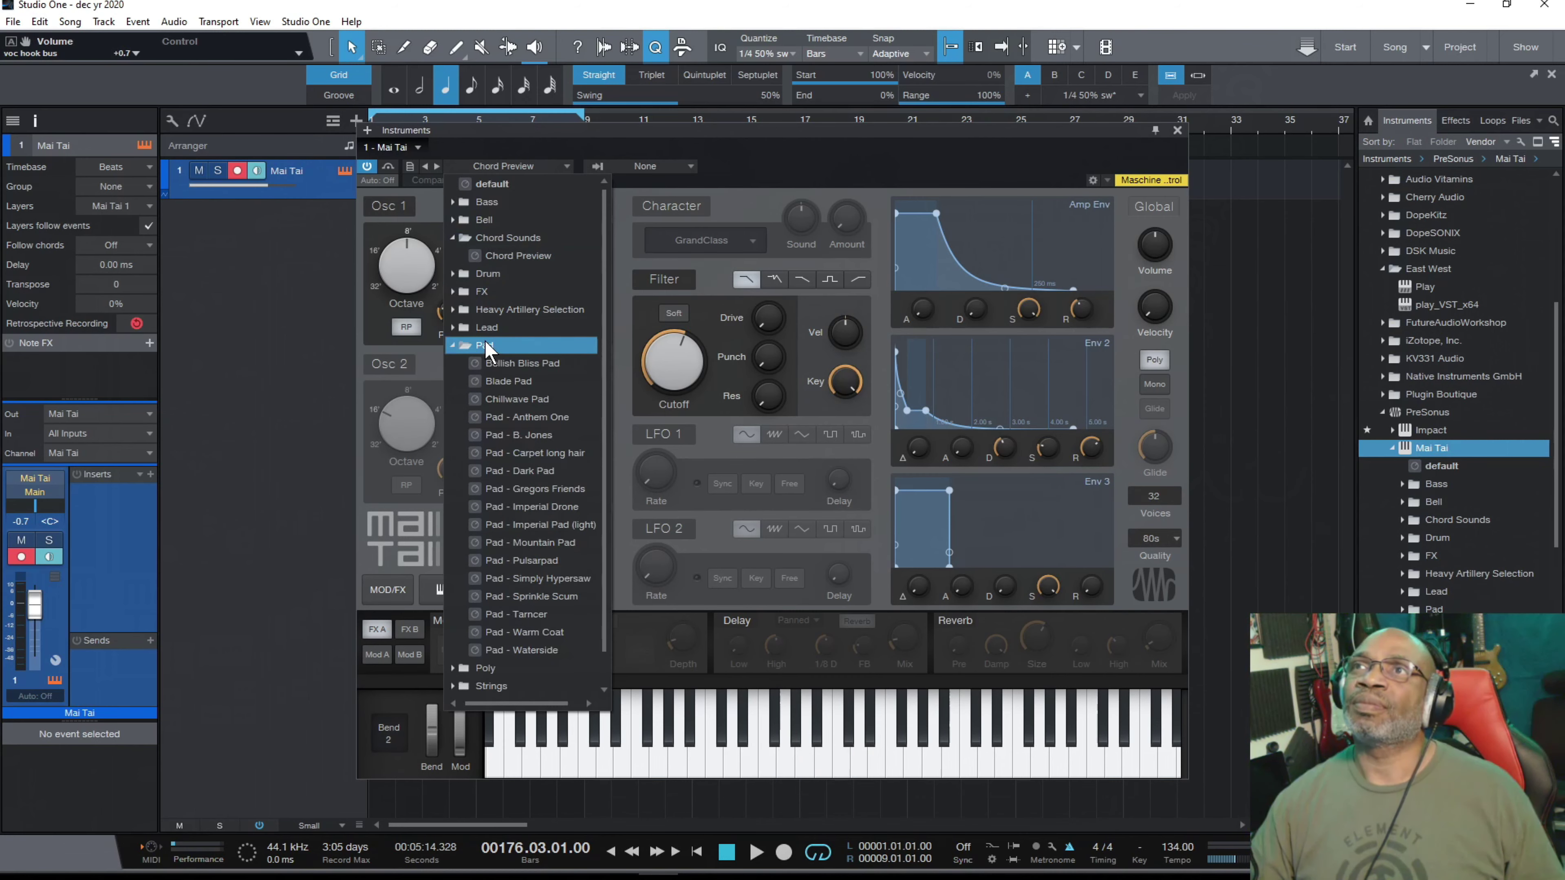
pyautogui.click(493, 398)
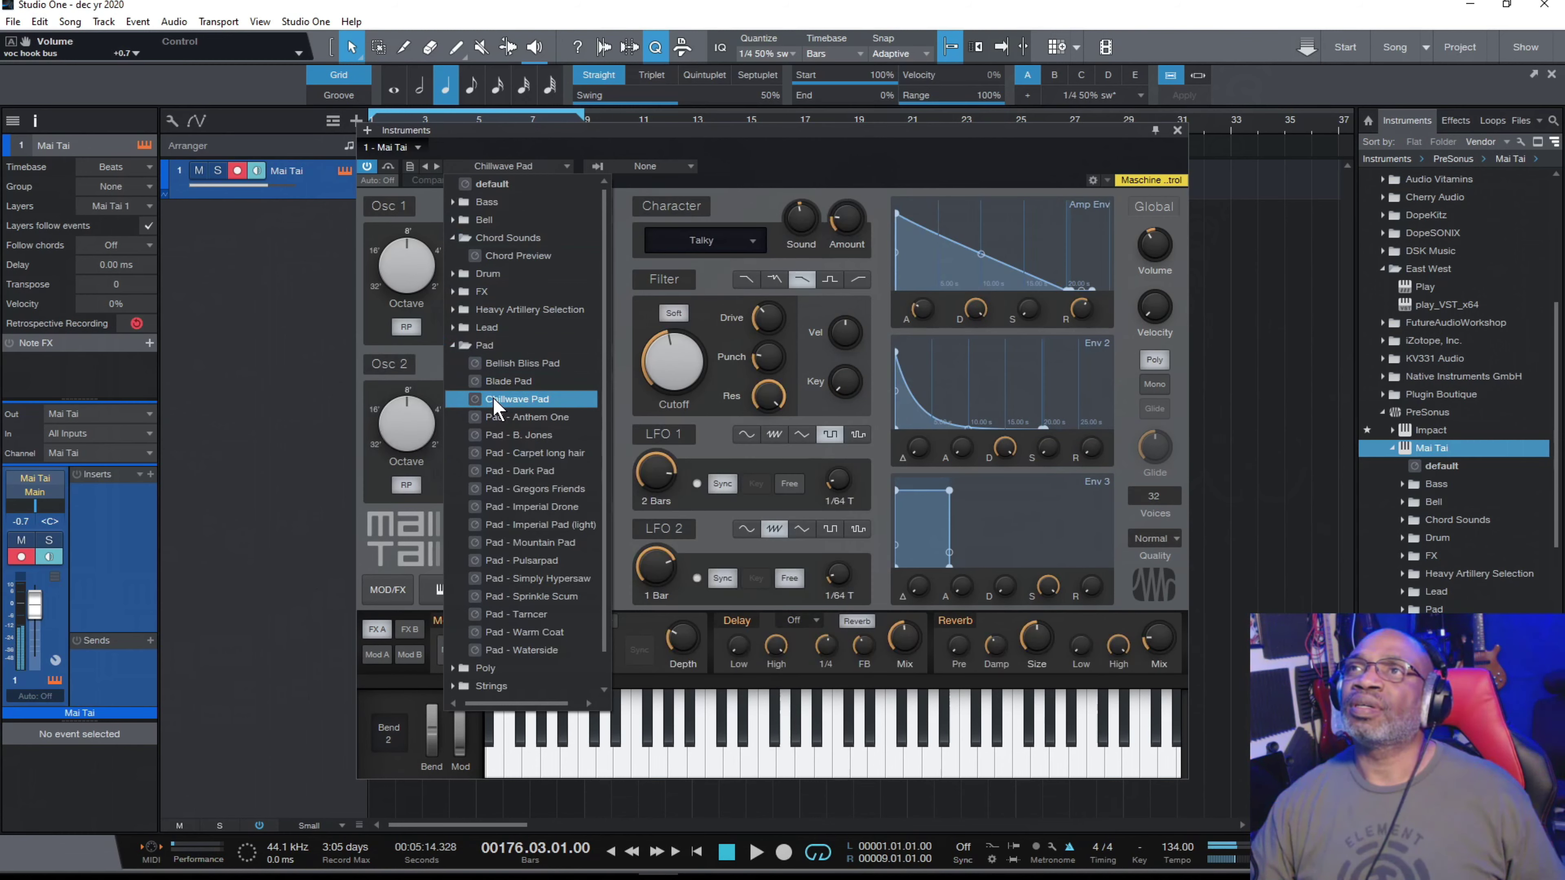
pyautogui.click(503, 382)
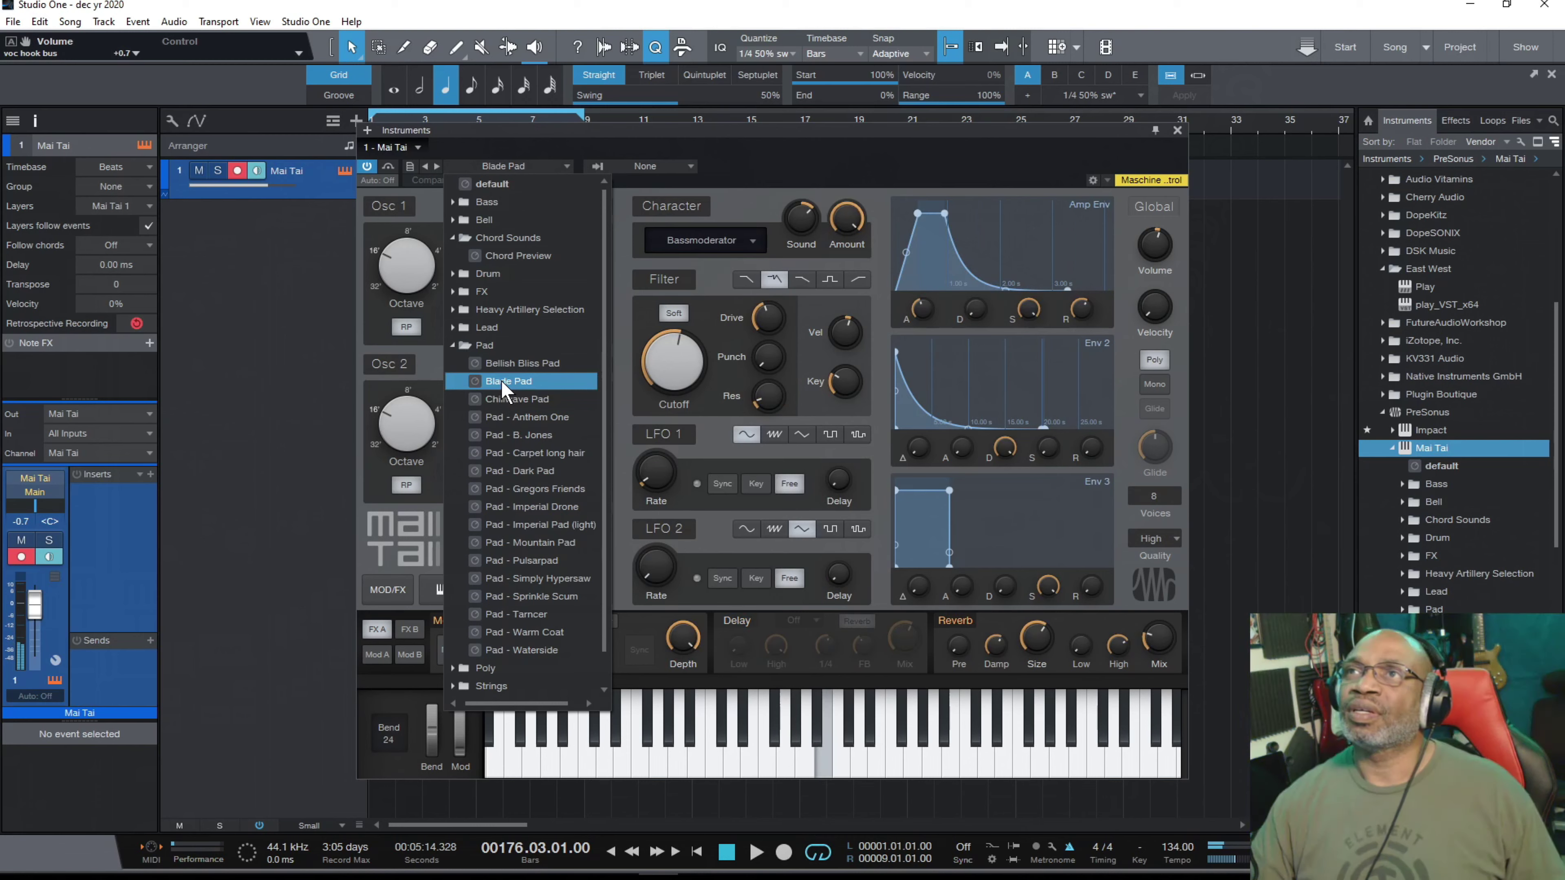
pyautogui.click(506, 435)
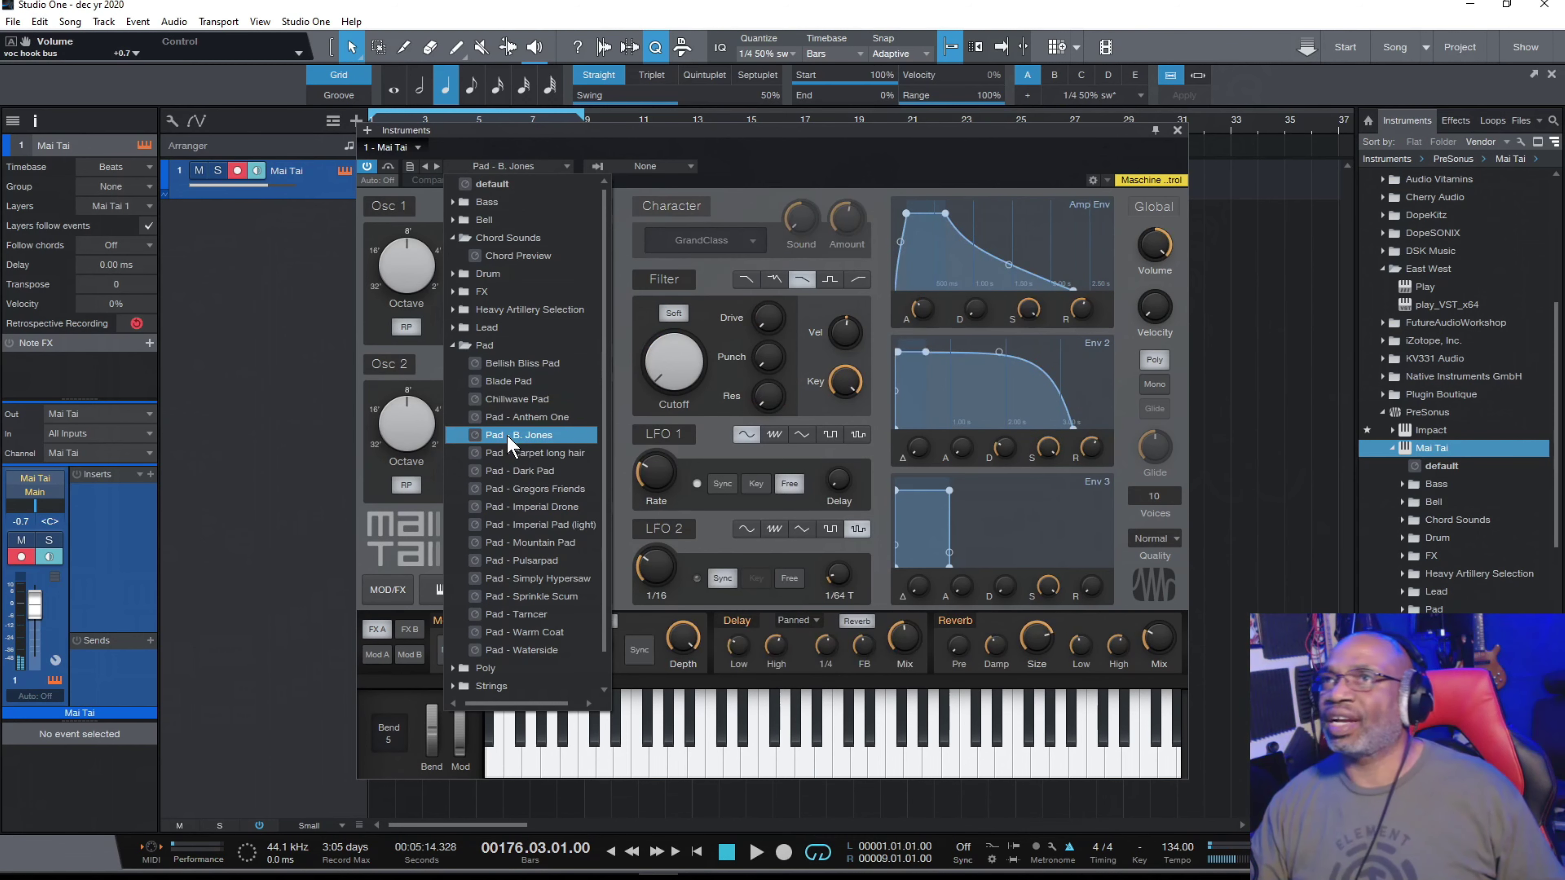
# Compare the Dark Pad and Mountain Pad presets, return to Pad - B. Jones and collapse the Pad category.
pyautogui.click(528, 471)
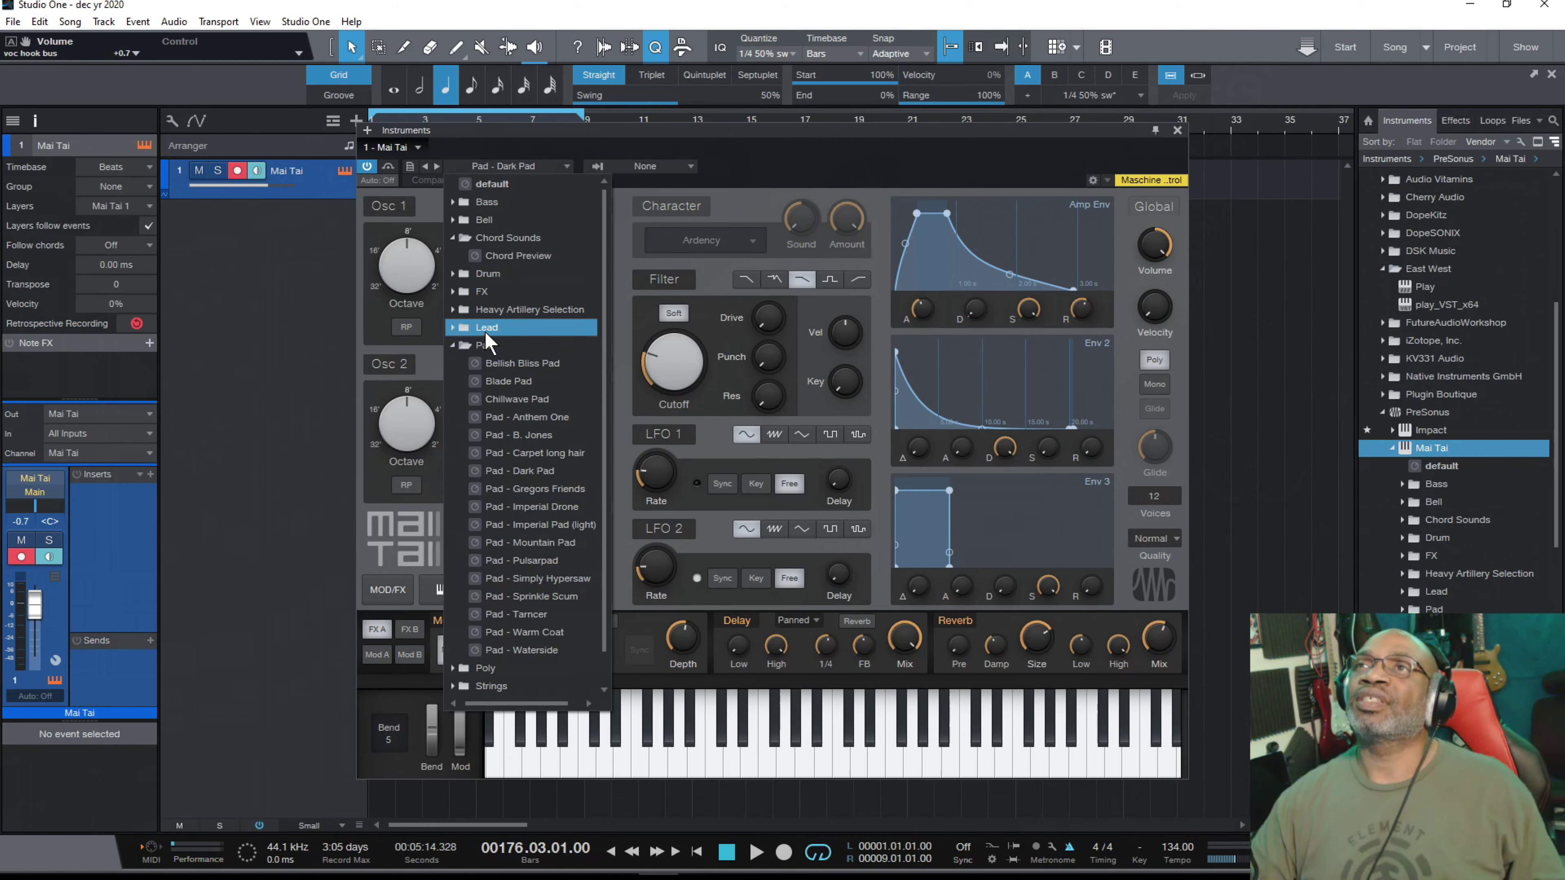
pyautogui.click(516, 547)
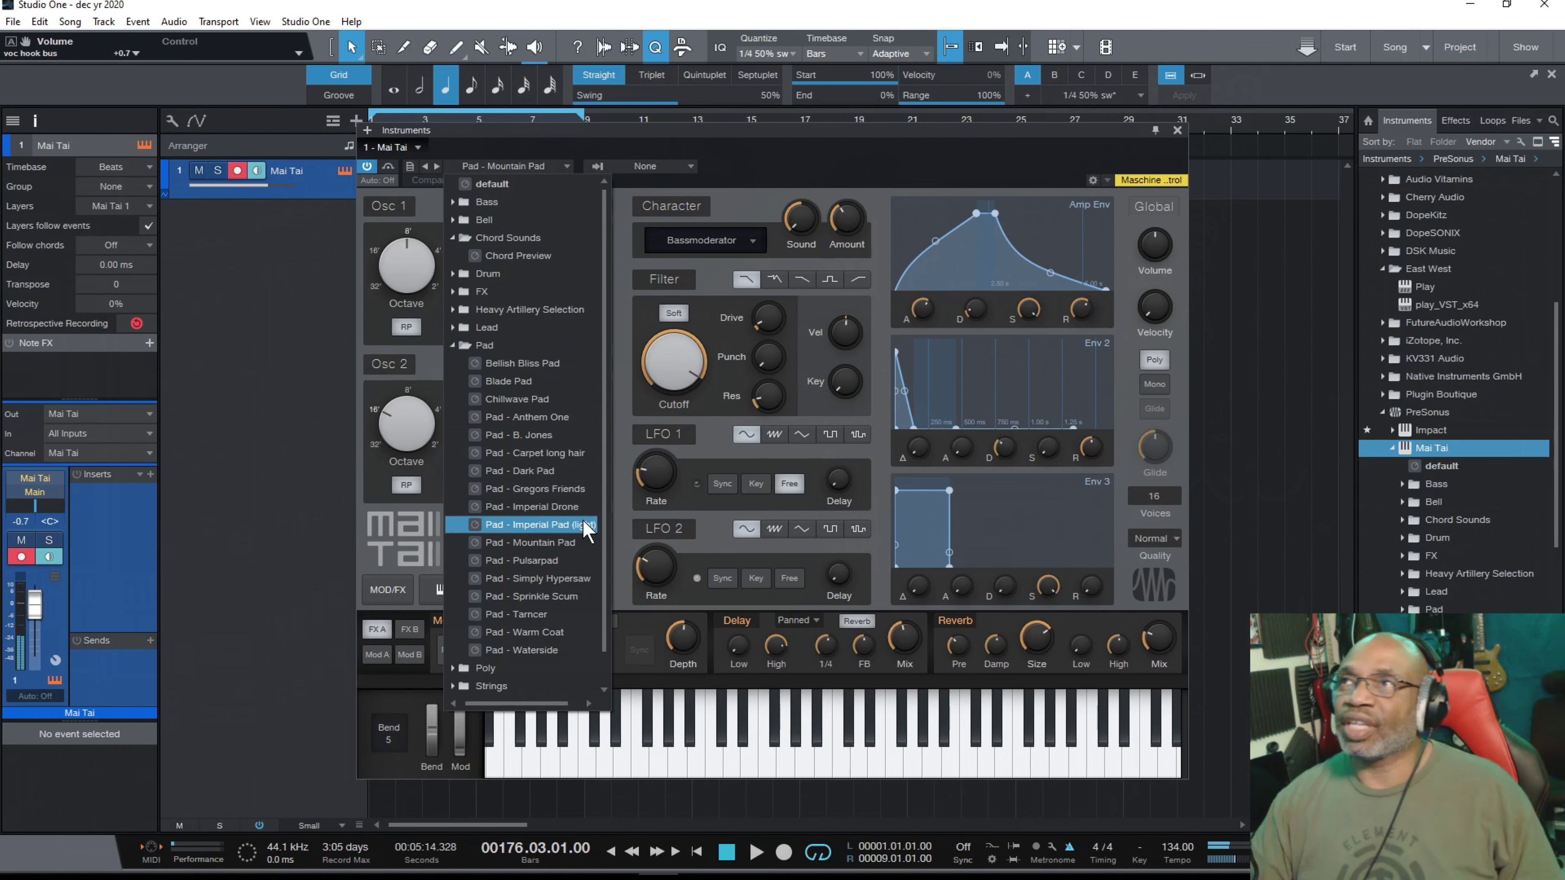
pyautogui.click(527, 435)
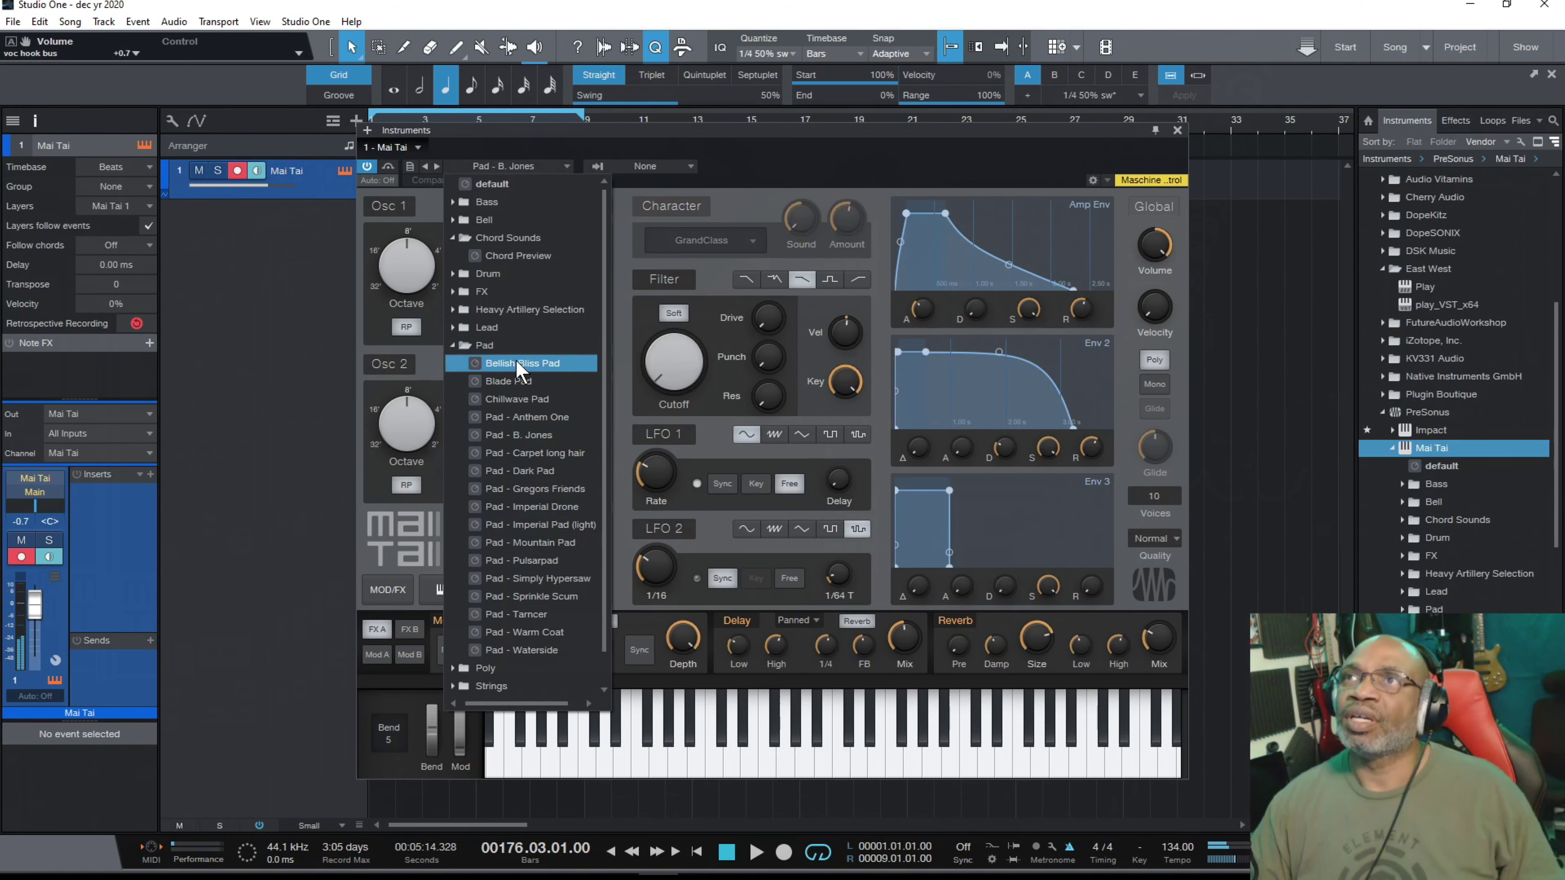
pyautogui.click(452, 345)
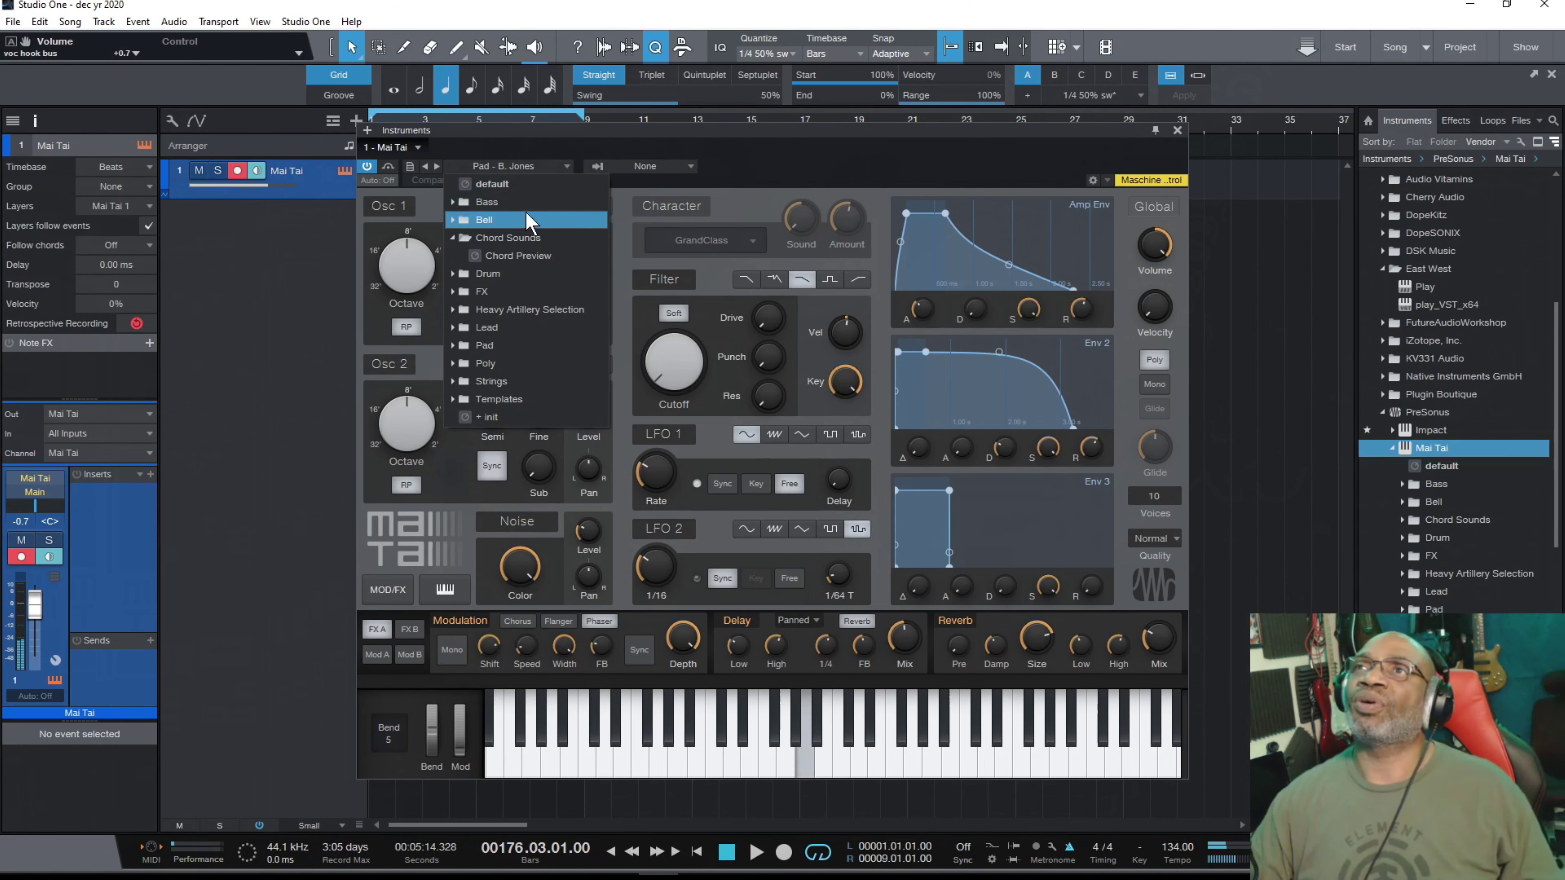
# Audition Blues for Blade from Mai Tai's Lead presets and load AttacKey Paddy.
pyautogui.click(498, 324)
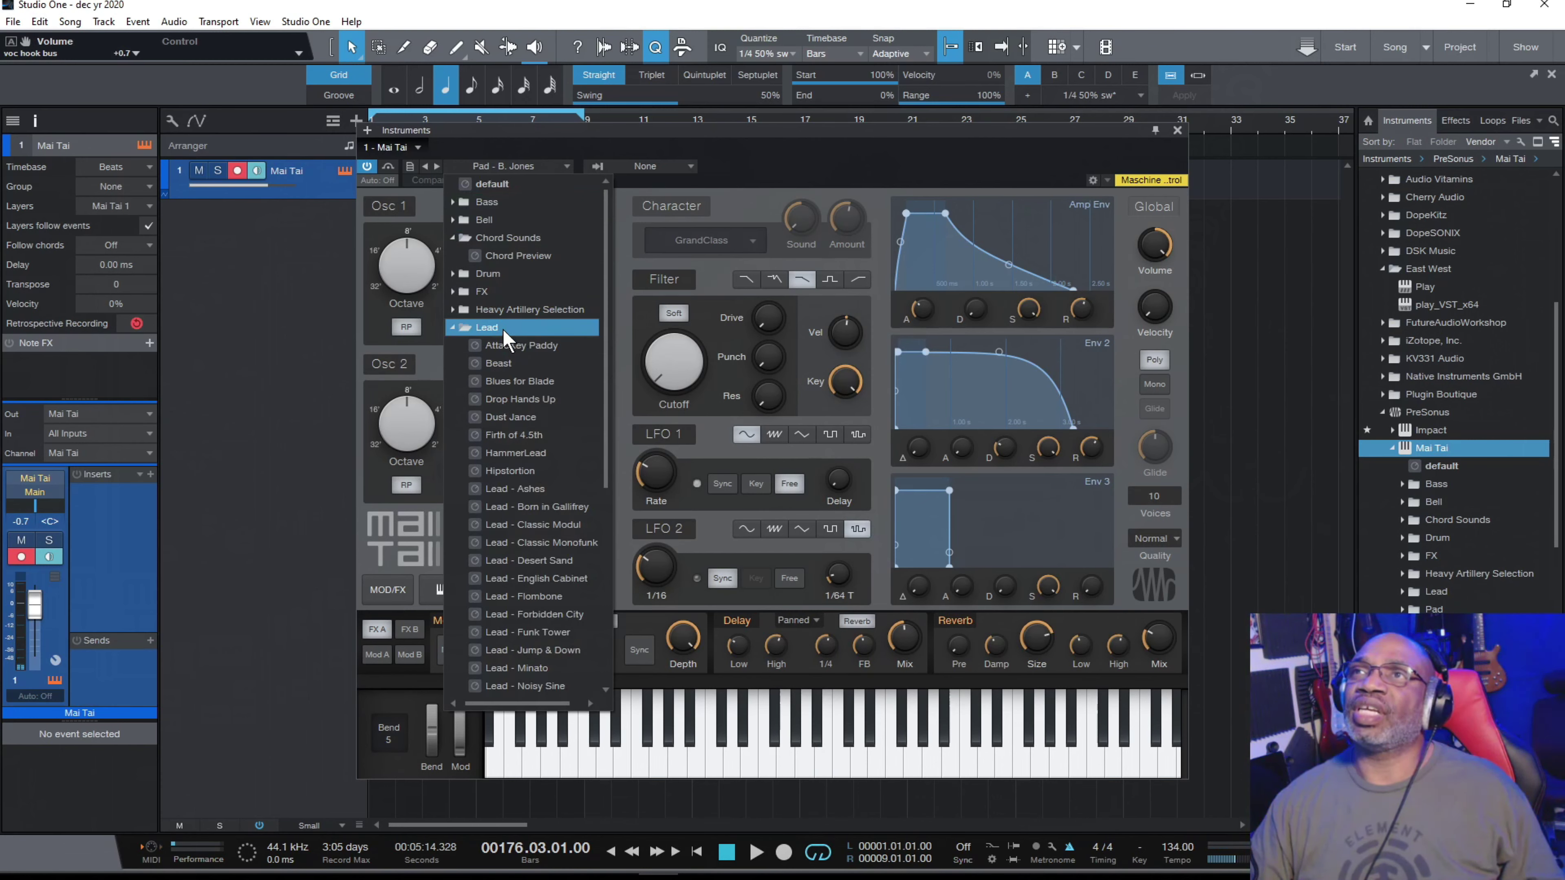
pyautogui.click(517, 382)
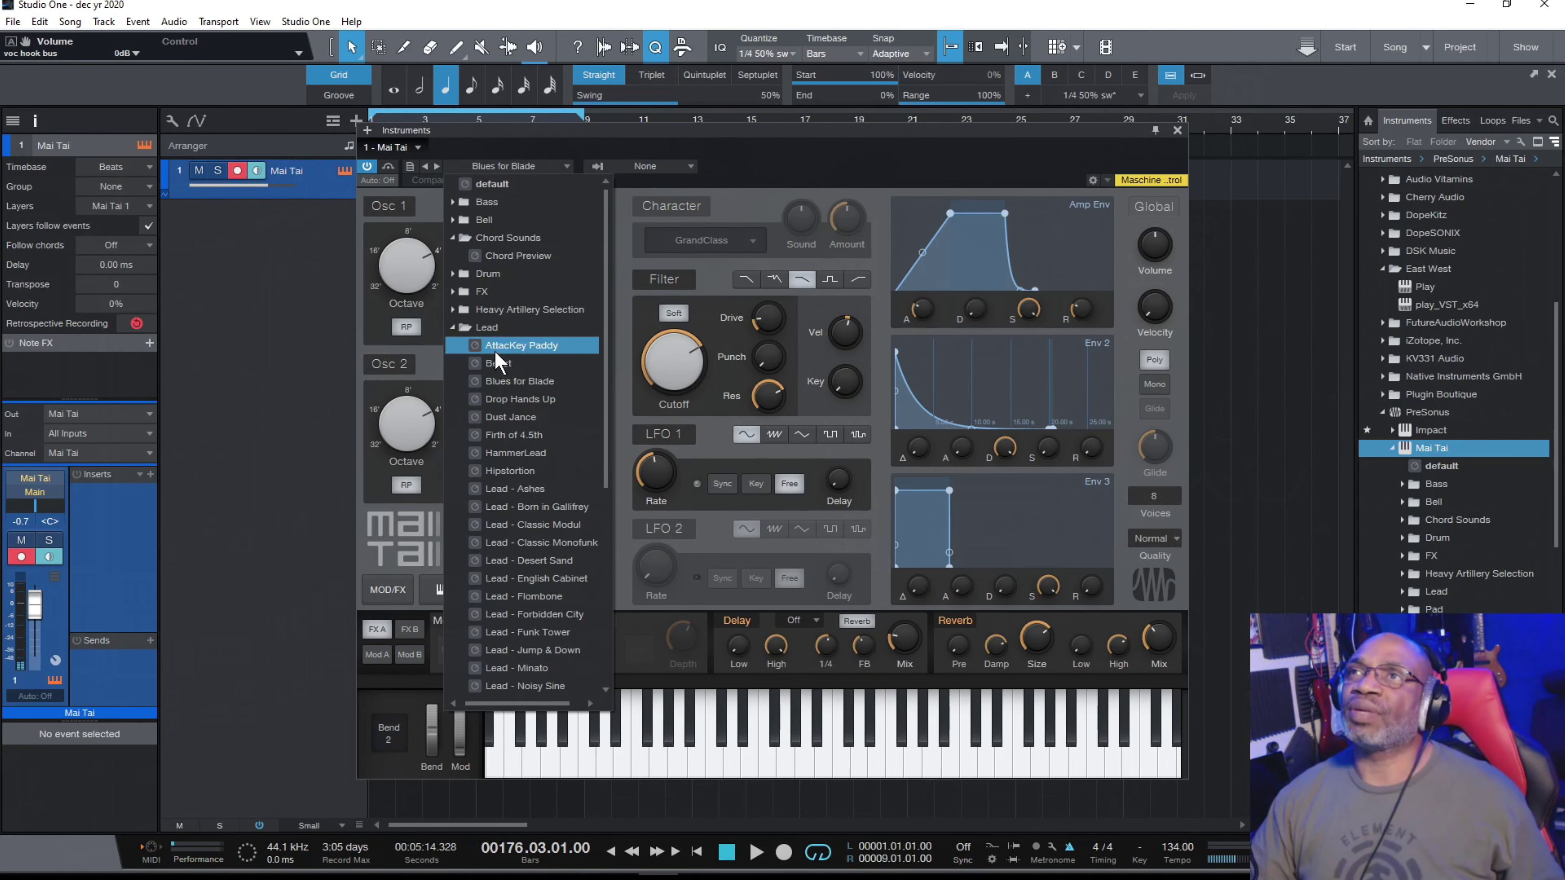
pyautogui.click(520, 346)
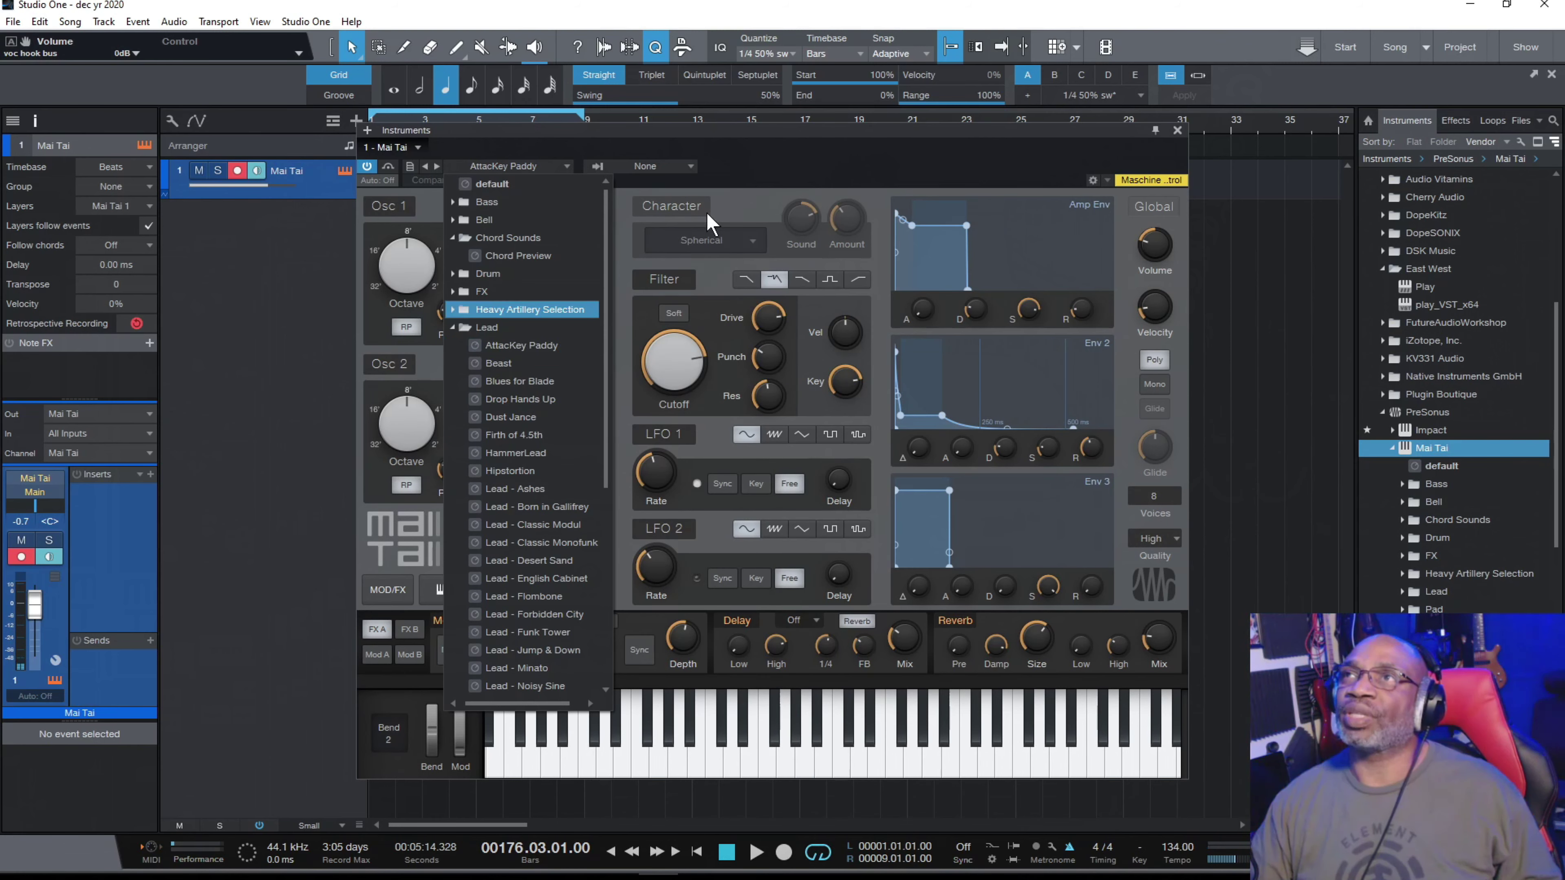
# Close the preset list and the Mai Tai instrument window, and return the playhead to the song start.
pyautogui.click(742, 206)
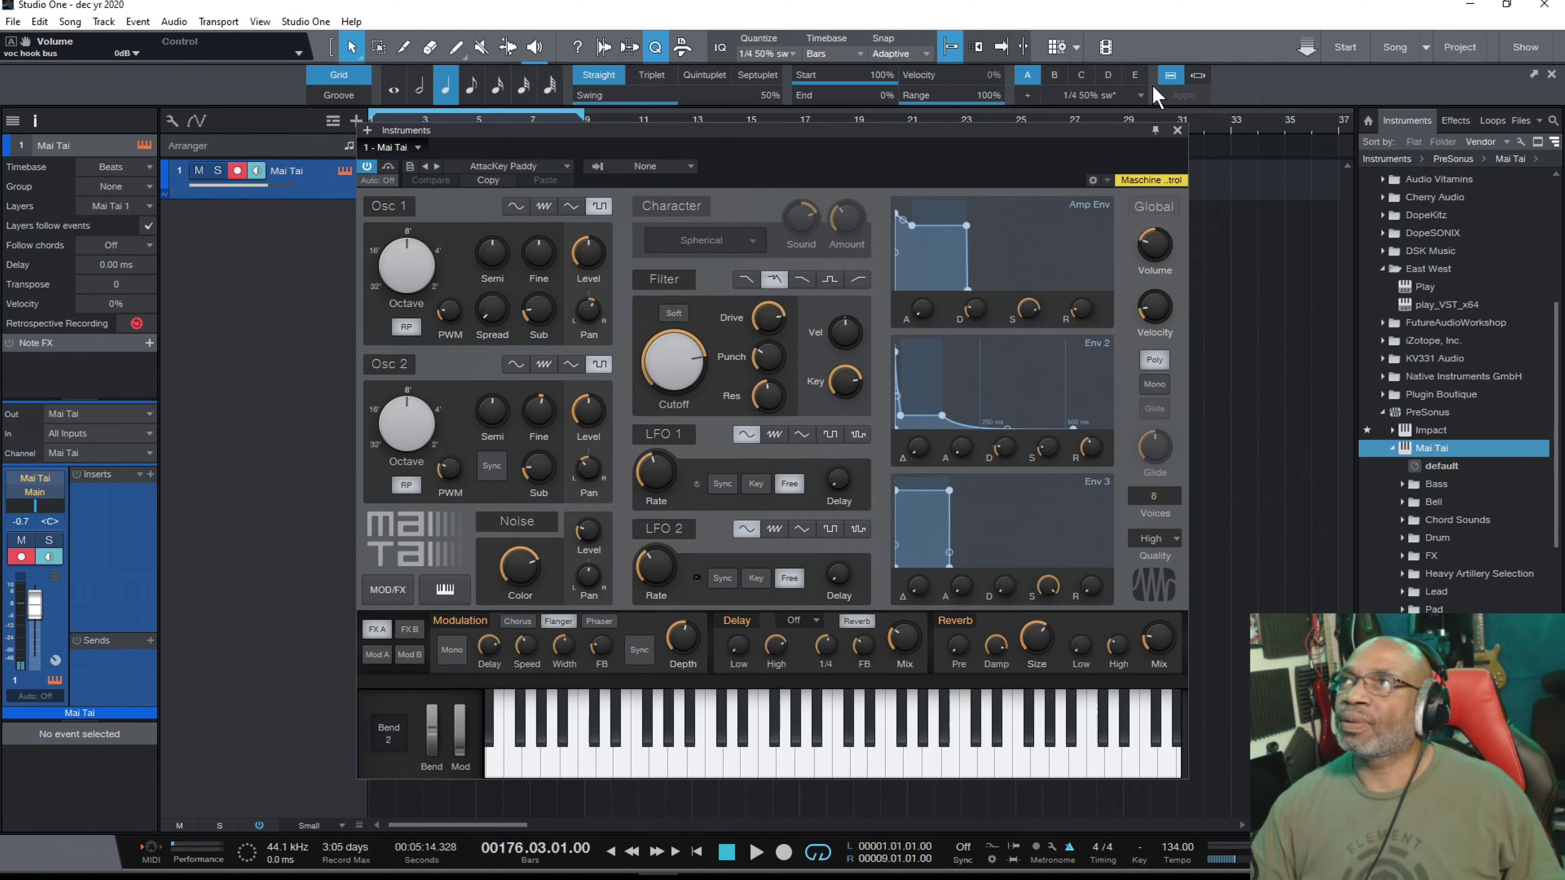
pyautogui.click(1176, 131)
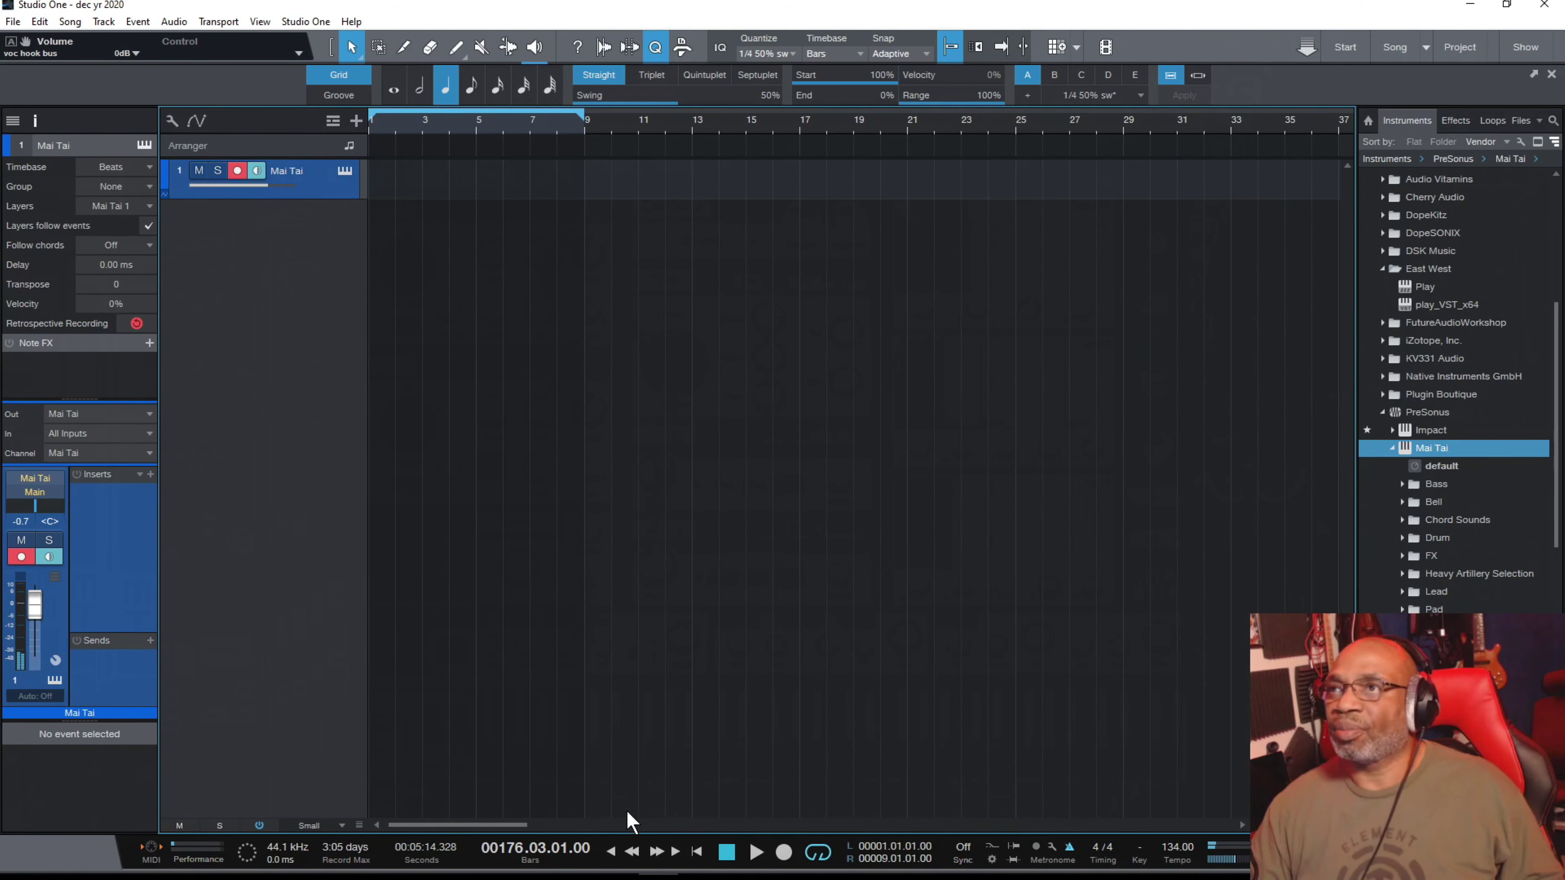
pyautogui.click(698, 852)
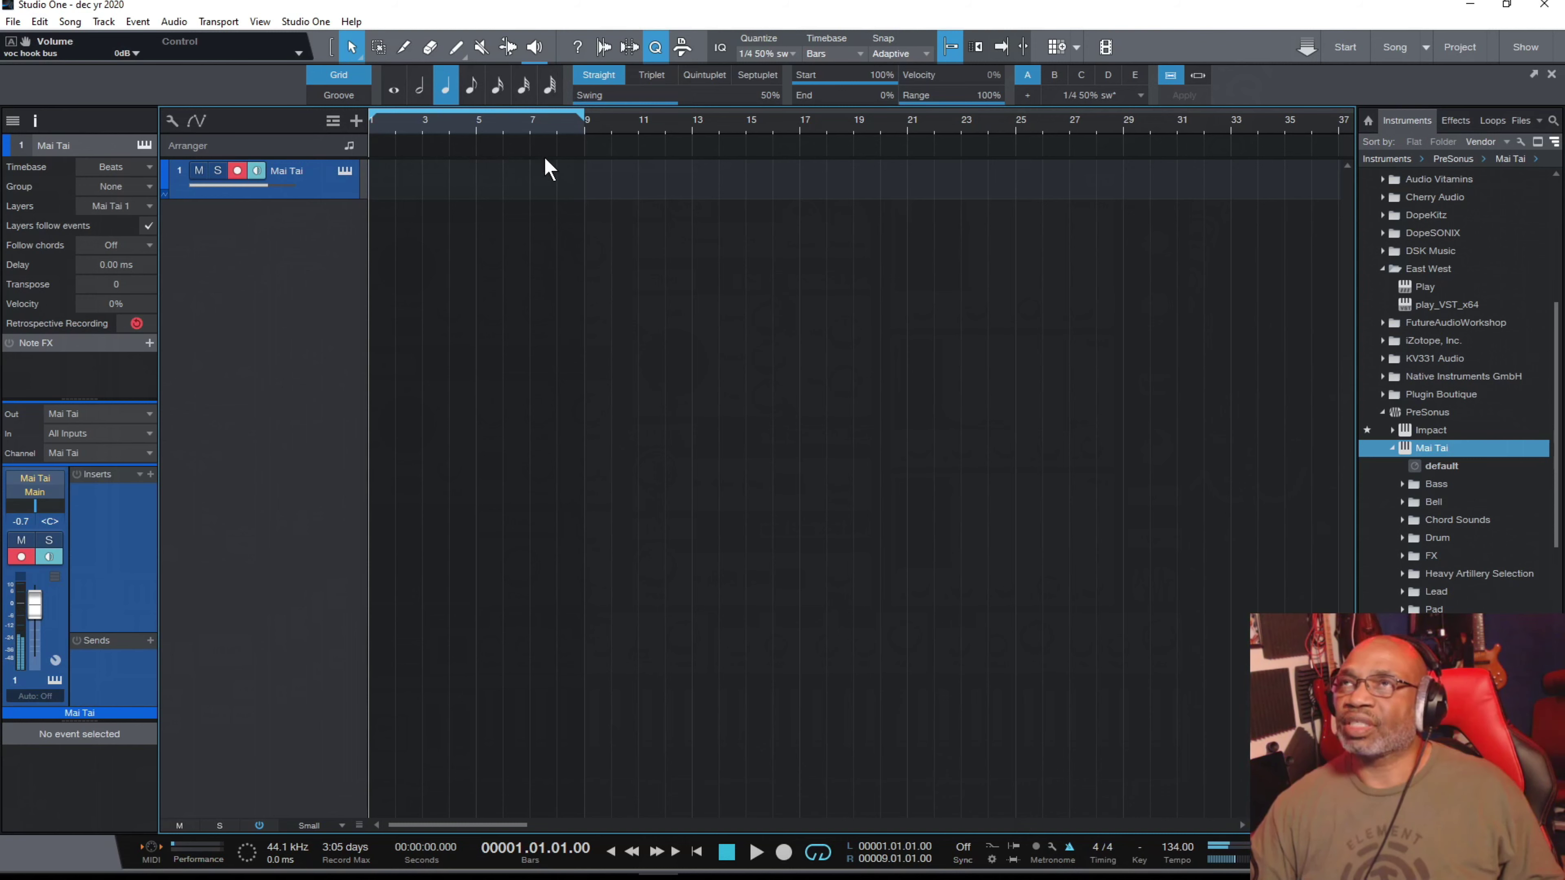
# Rehearse over the looped bars 1 to 9 with looping on, and return the playhead to the start.
pyautogui.click(818, 852)
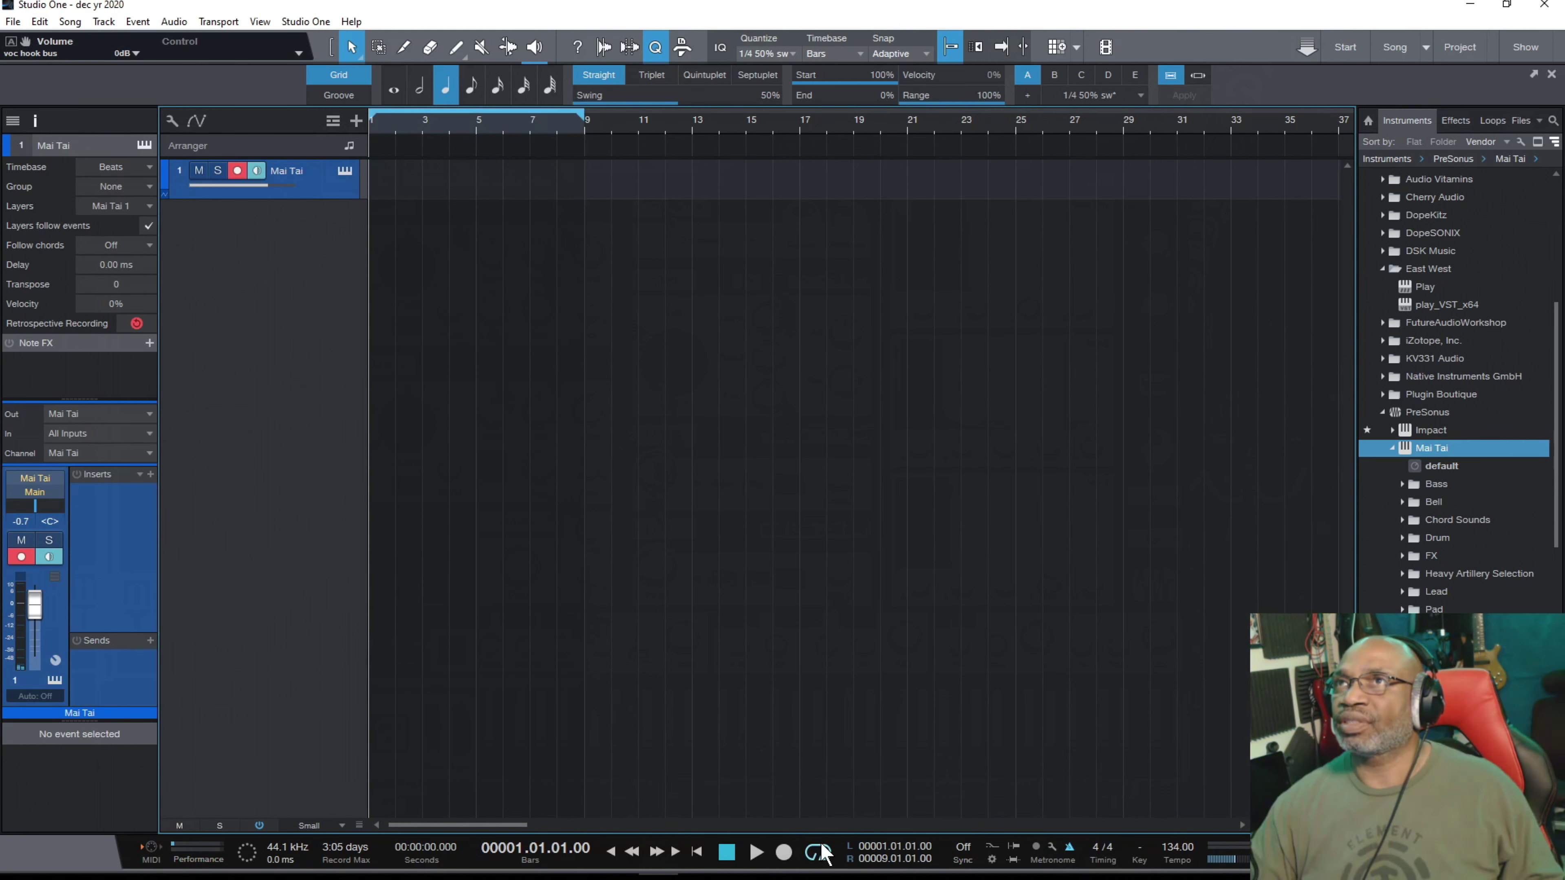
pyautogui.click(819, 849)
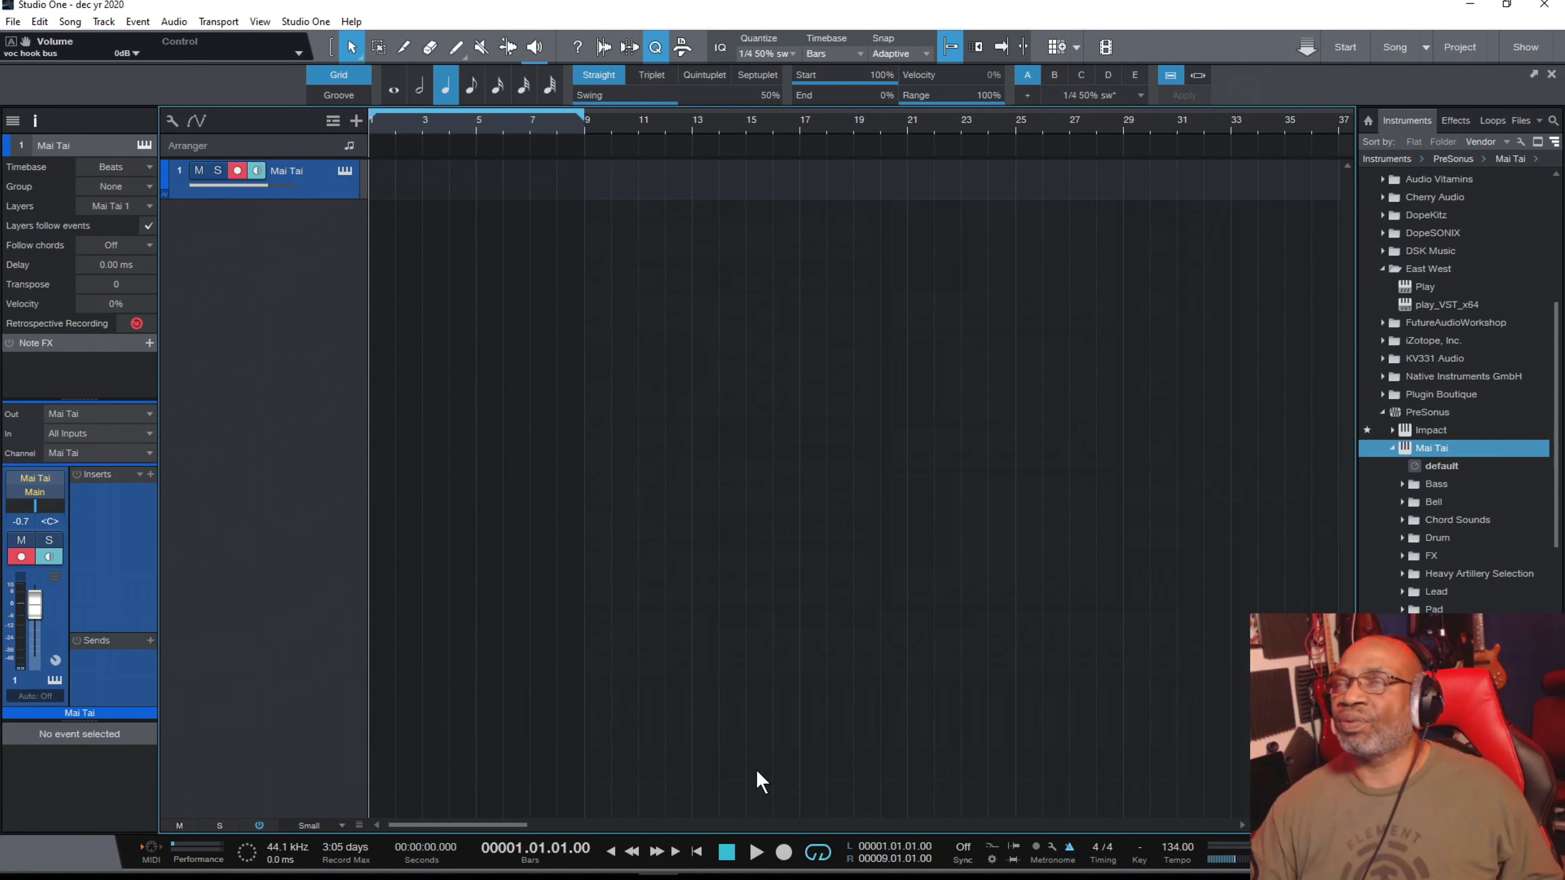
pyautogui.click(758, 855)
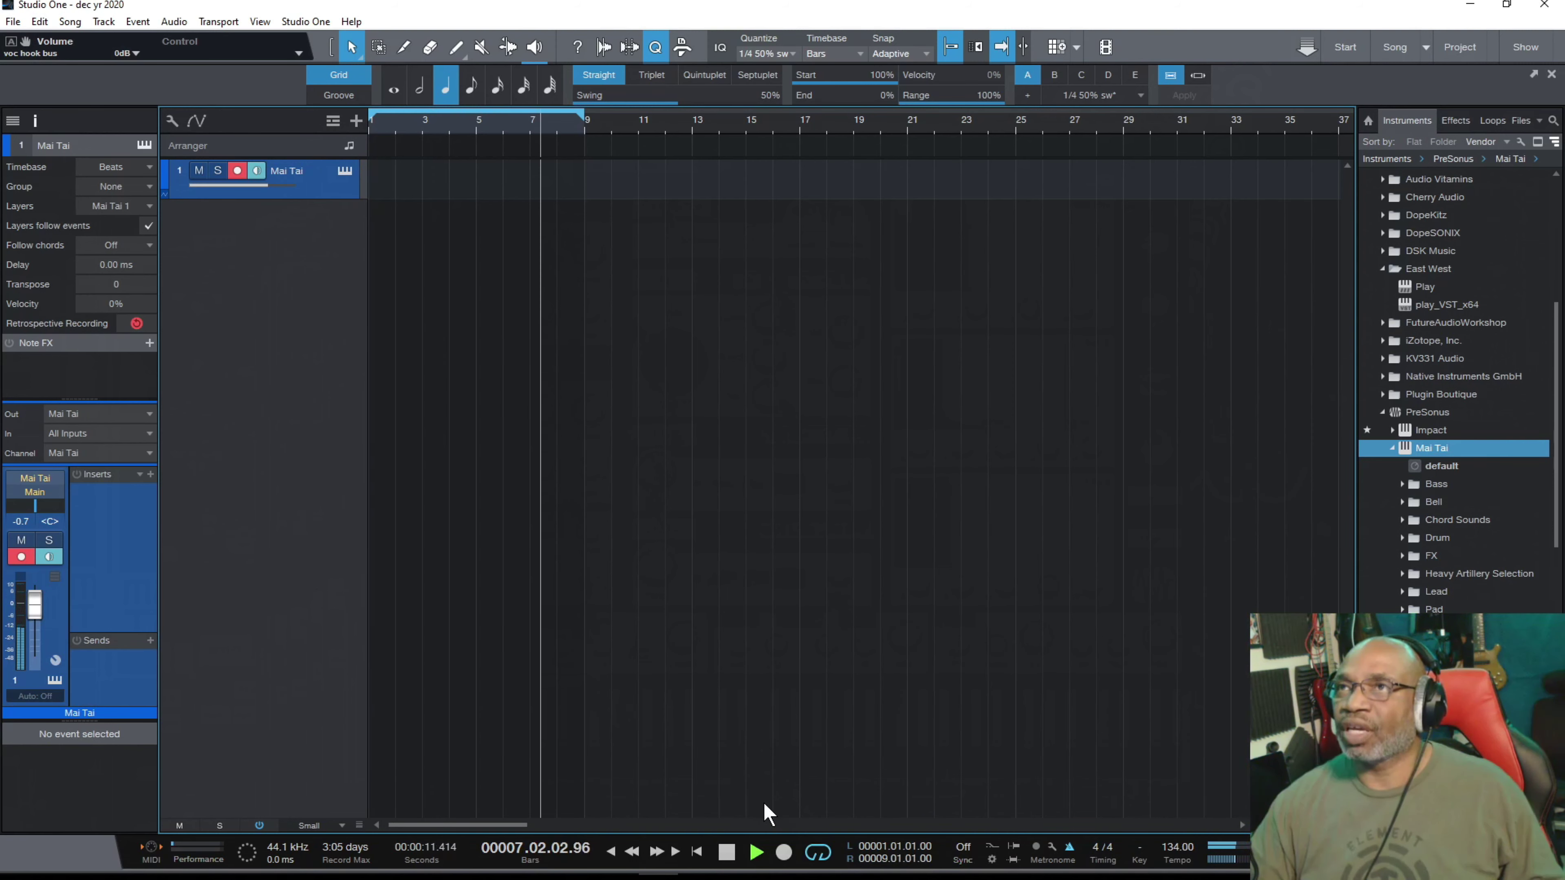
pyautogui.click(725, 851)
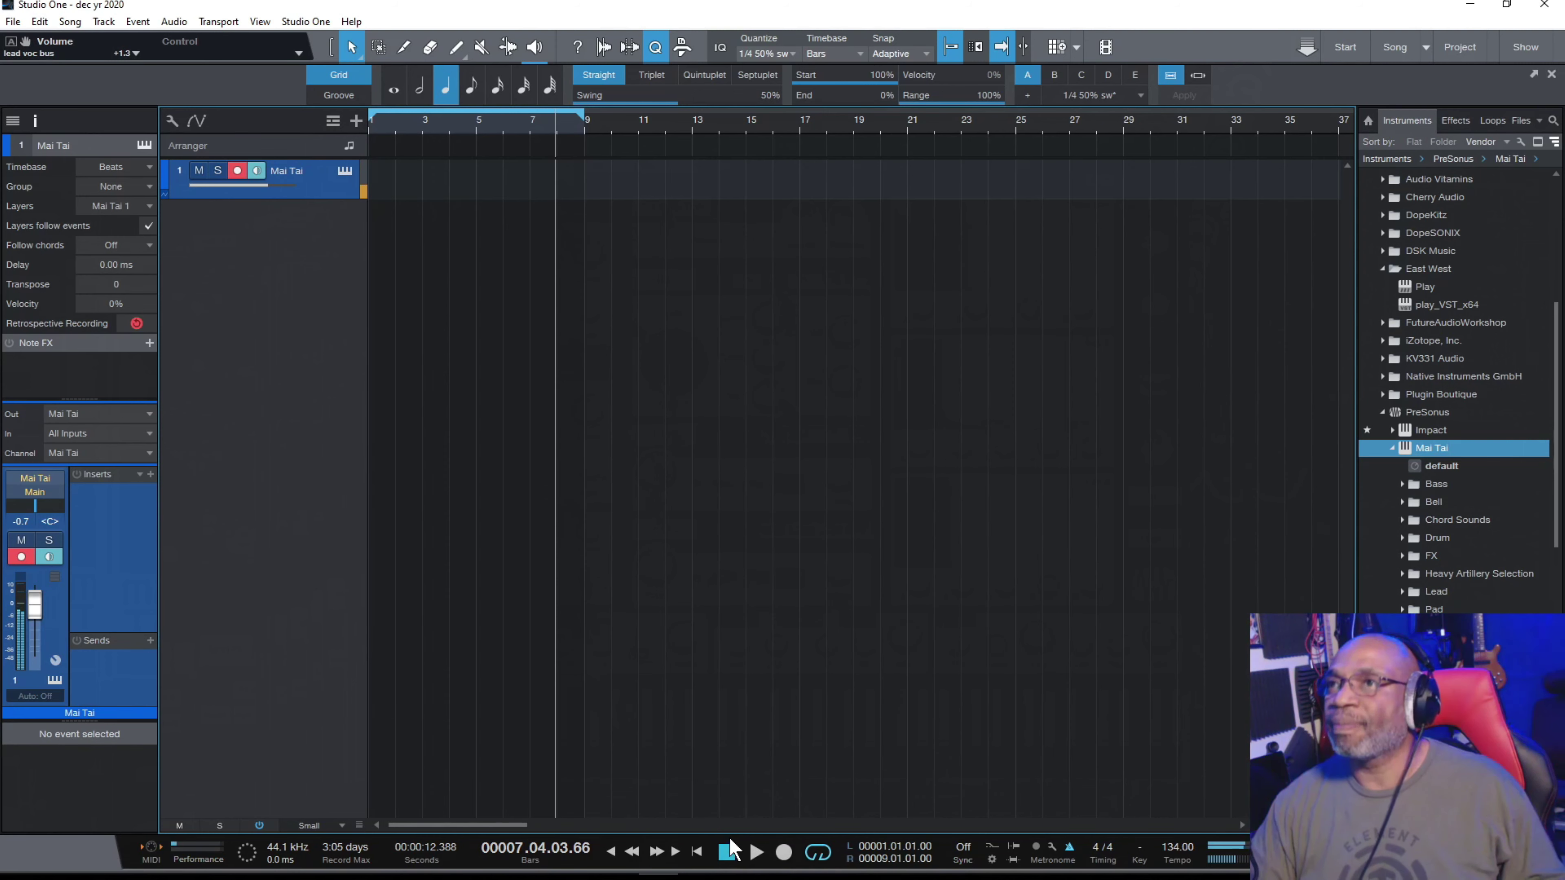
pyautogui.click(697, 853)
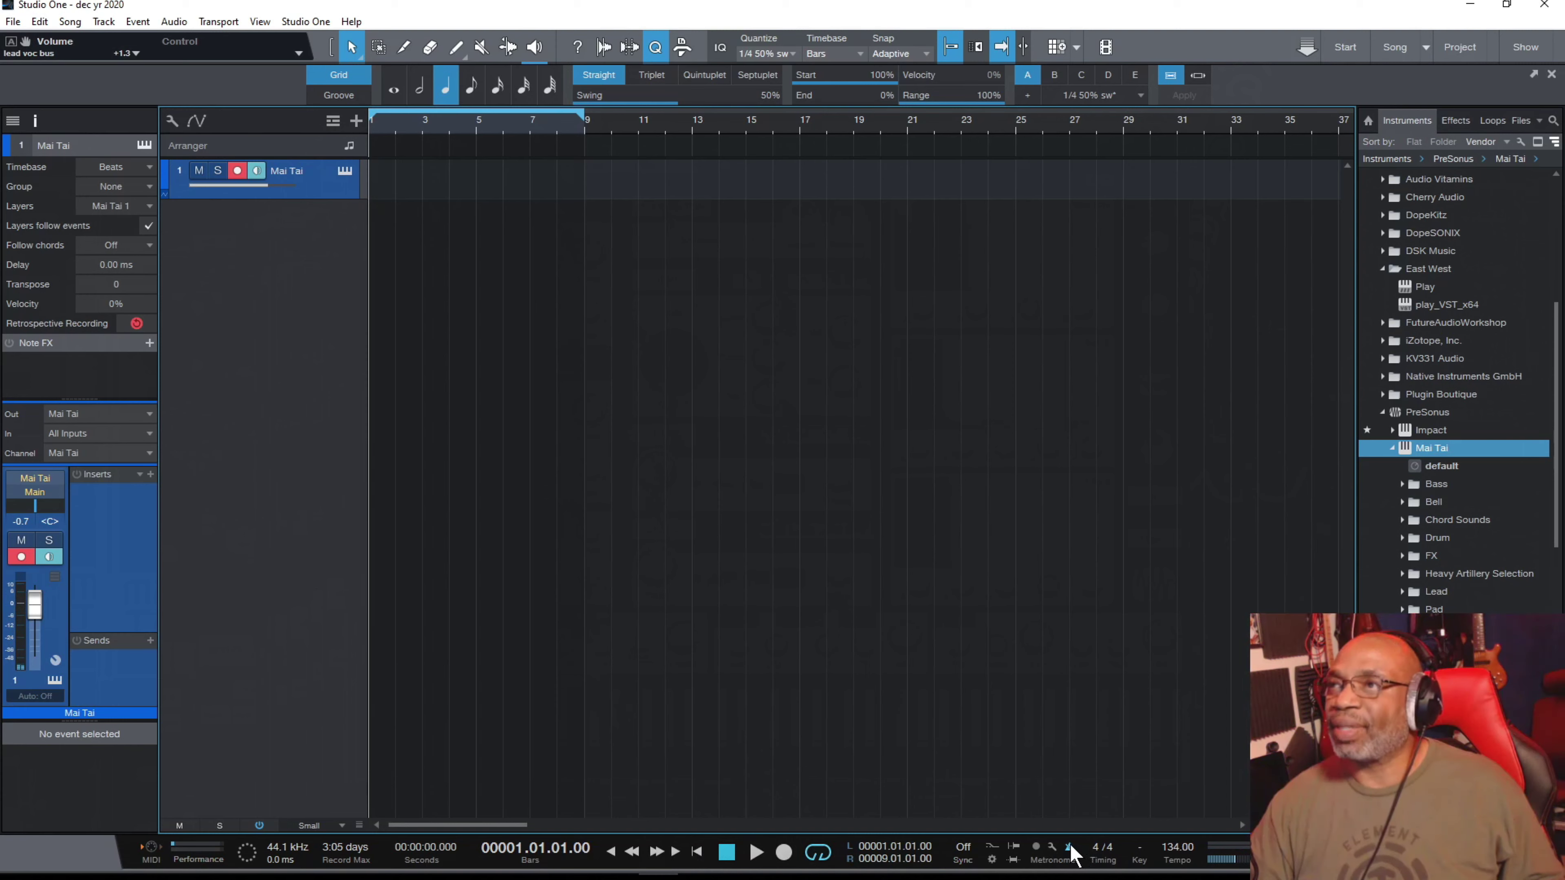
# Enable the metronome precount and record an eight-bar chord part on the Mai Tai track.
pyautogui.click(1035, 846)
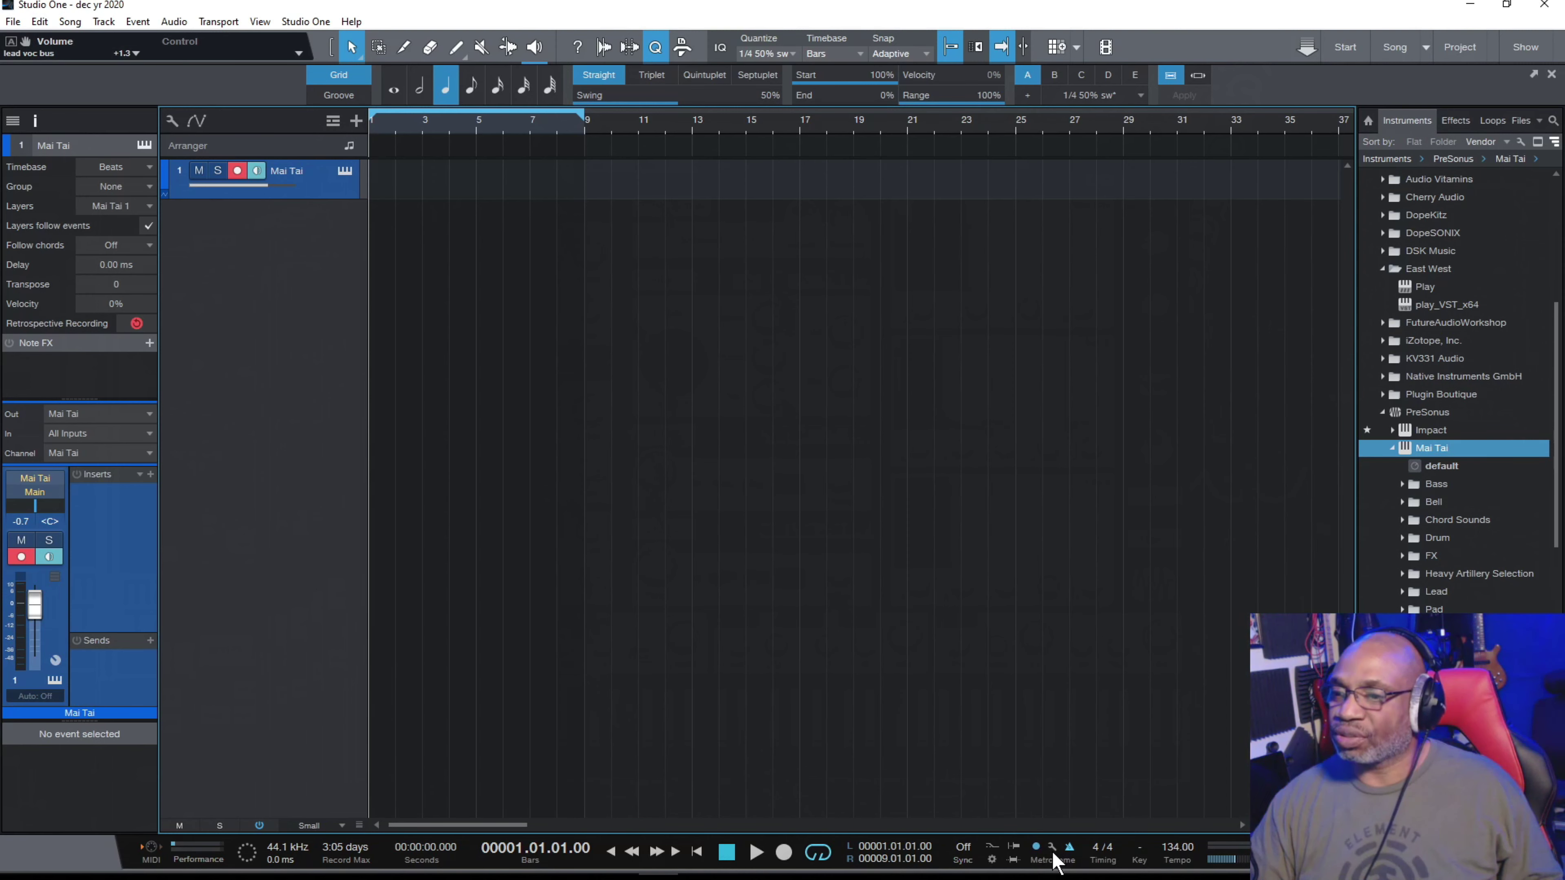
pyautogui.click(784, 852)
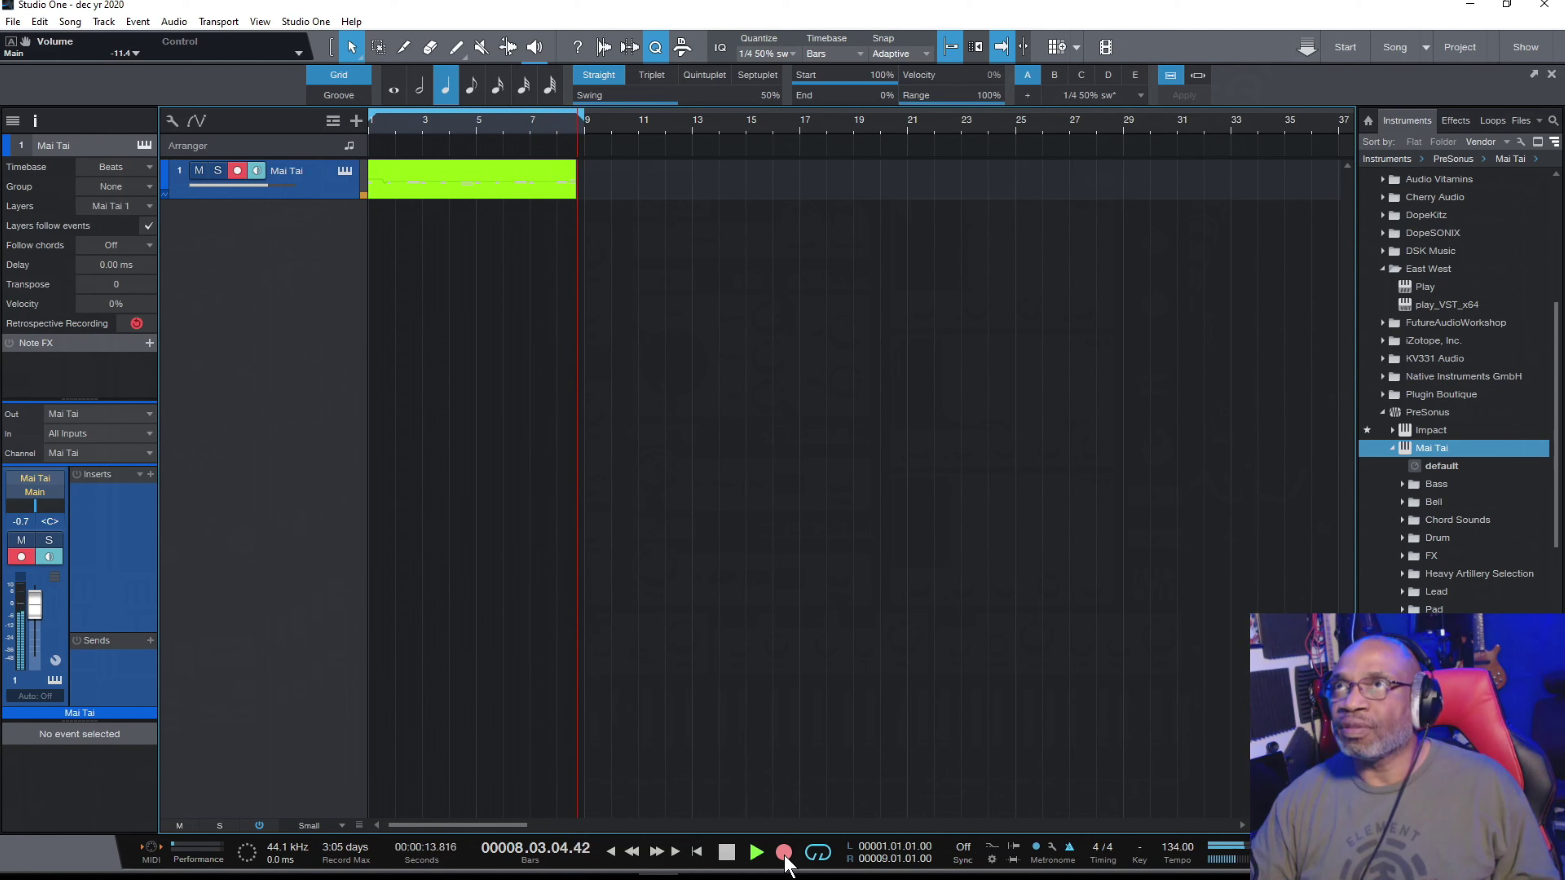
pyautogui.click(727, 852)
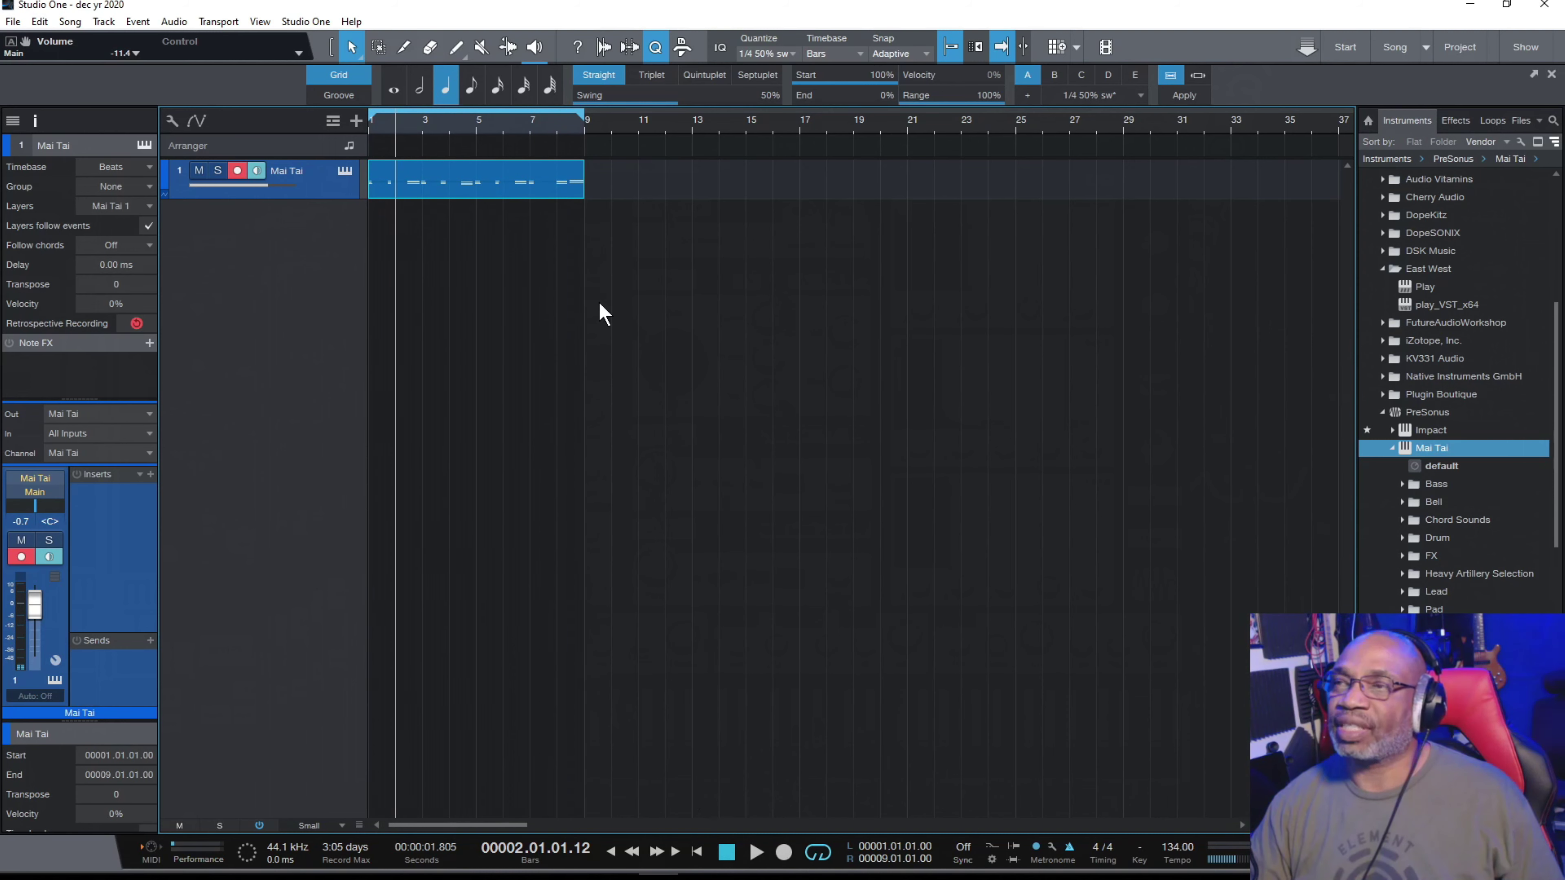
# Turn off the metronome and play the recorded Mai Tai chord part back from the start.
pyautogui.click(697, 851)
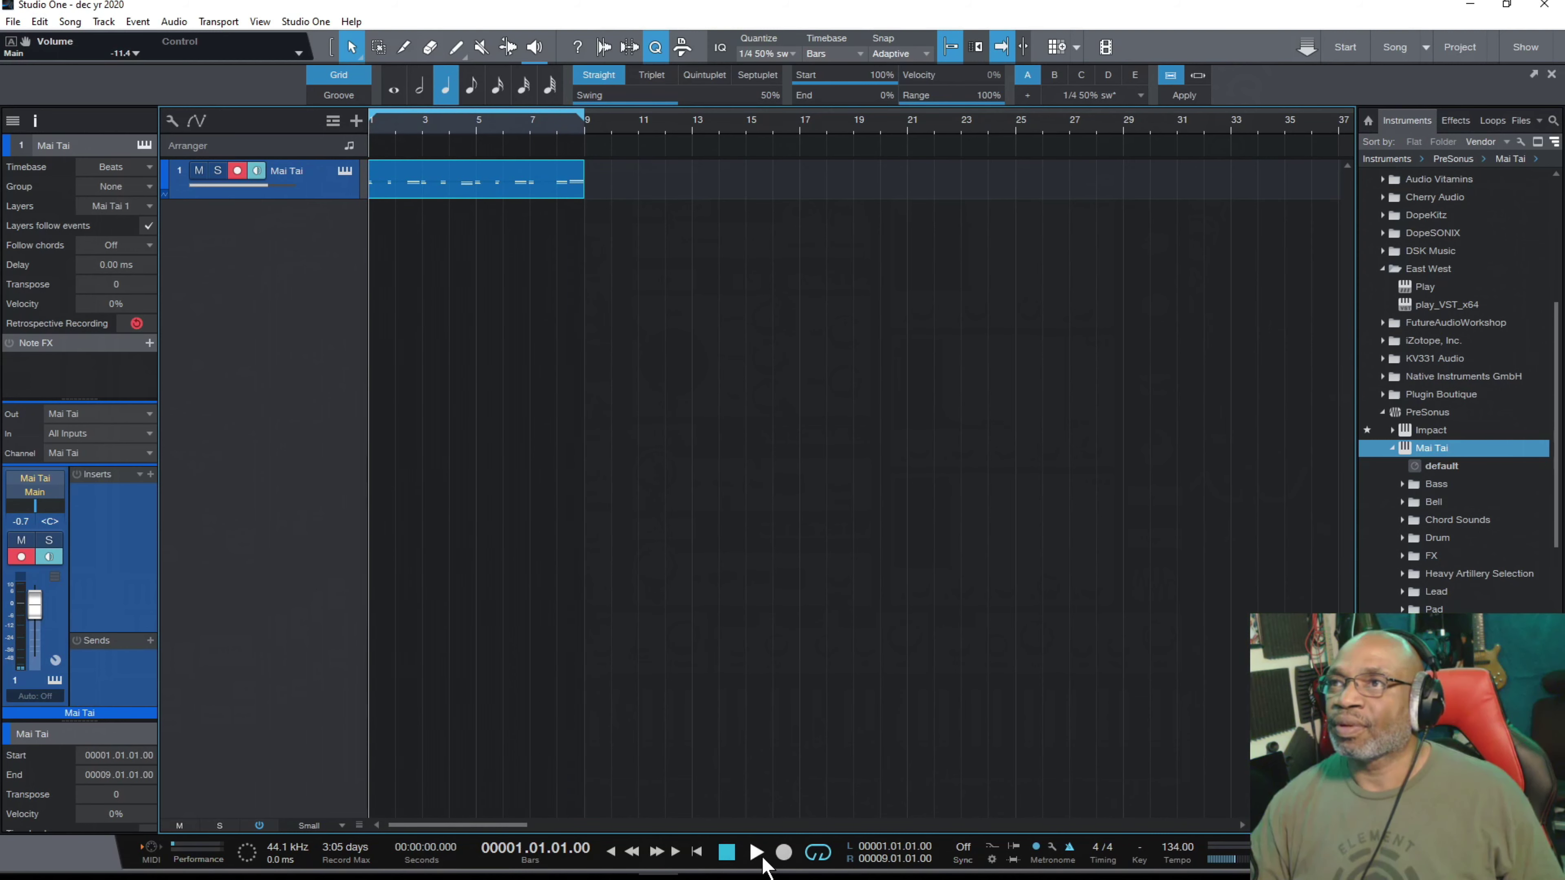
pyautogui.click(761, 857)
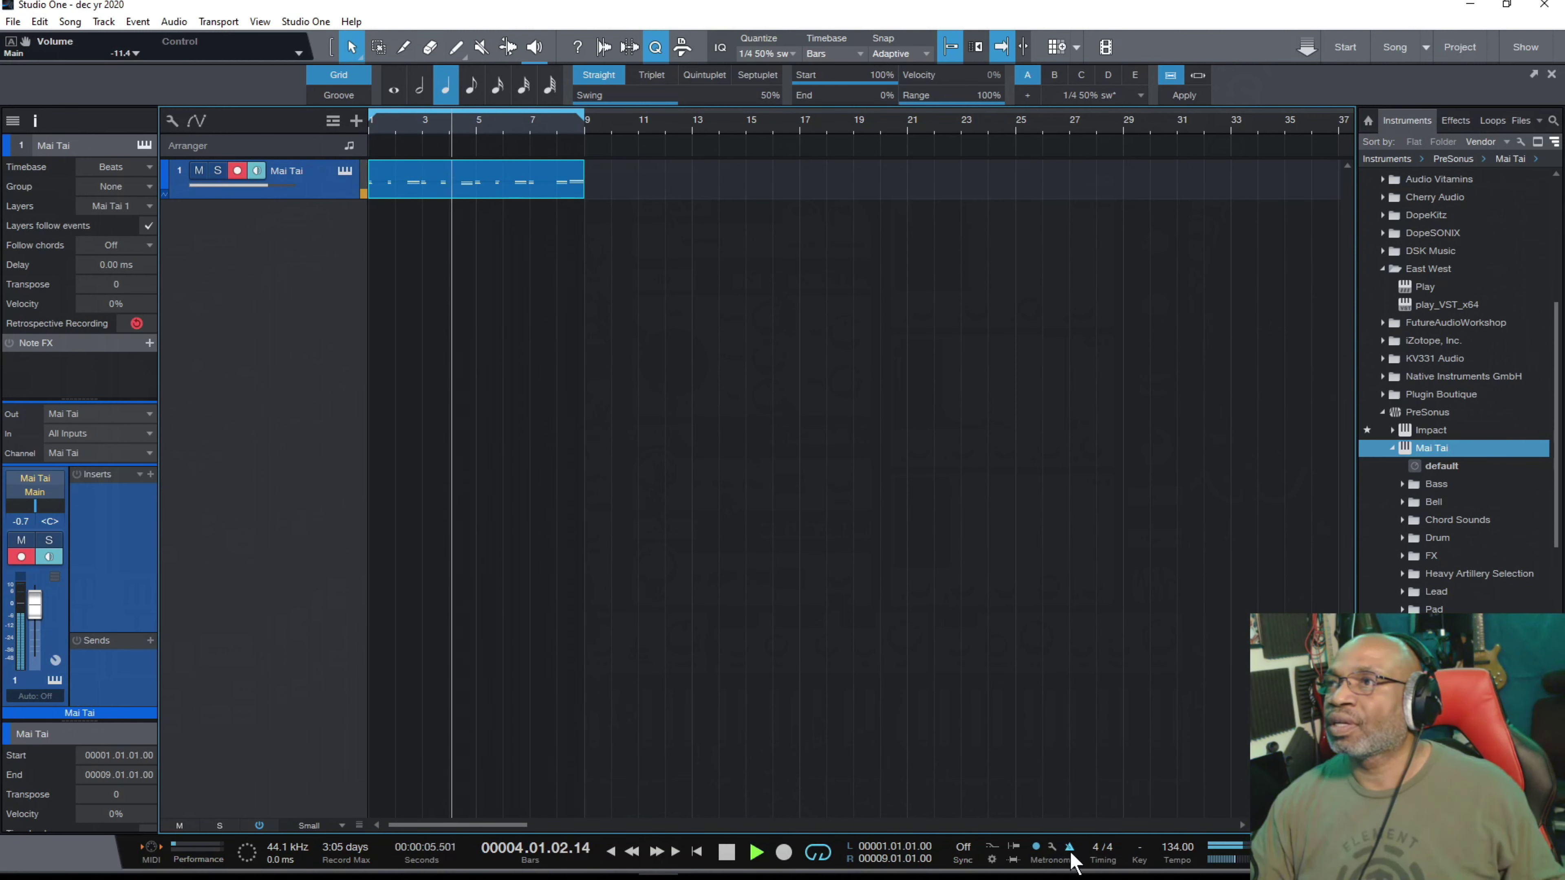
pyautogui.click(726, 853)
pyautogui.click(698, 851)
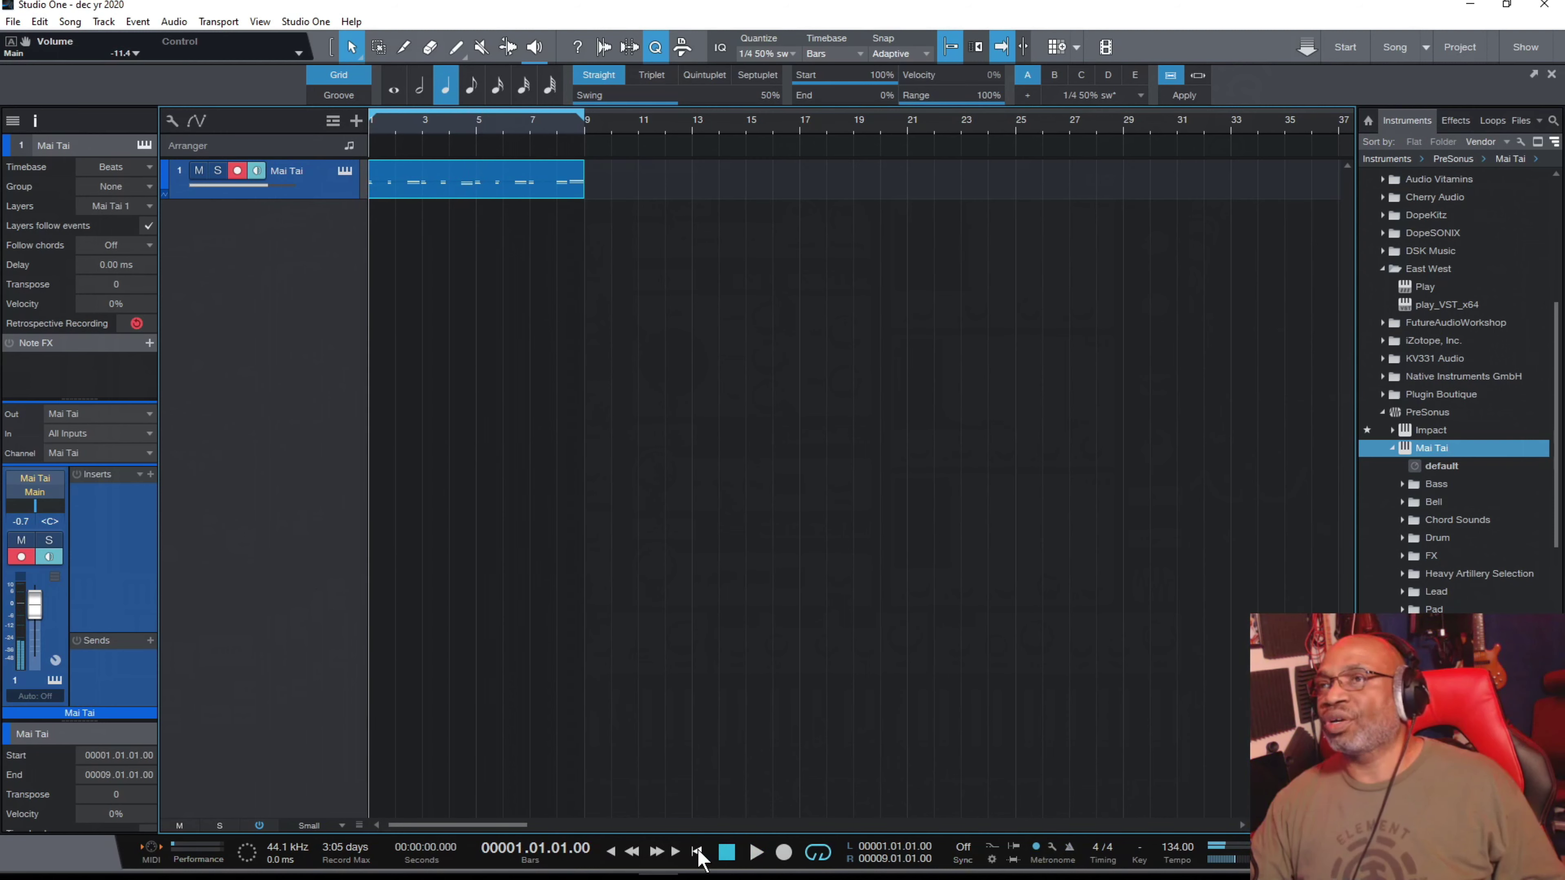
pyautogui.click(750, 858)
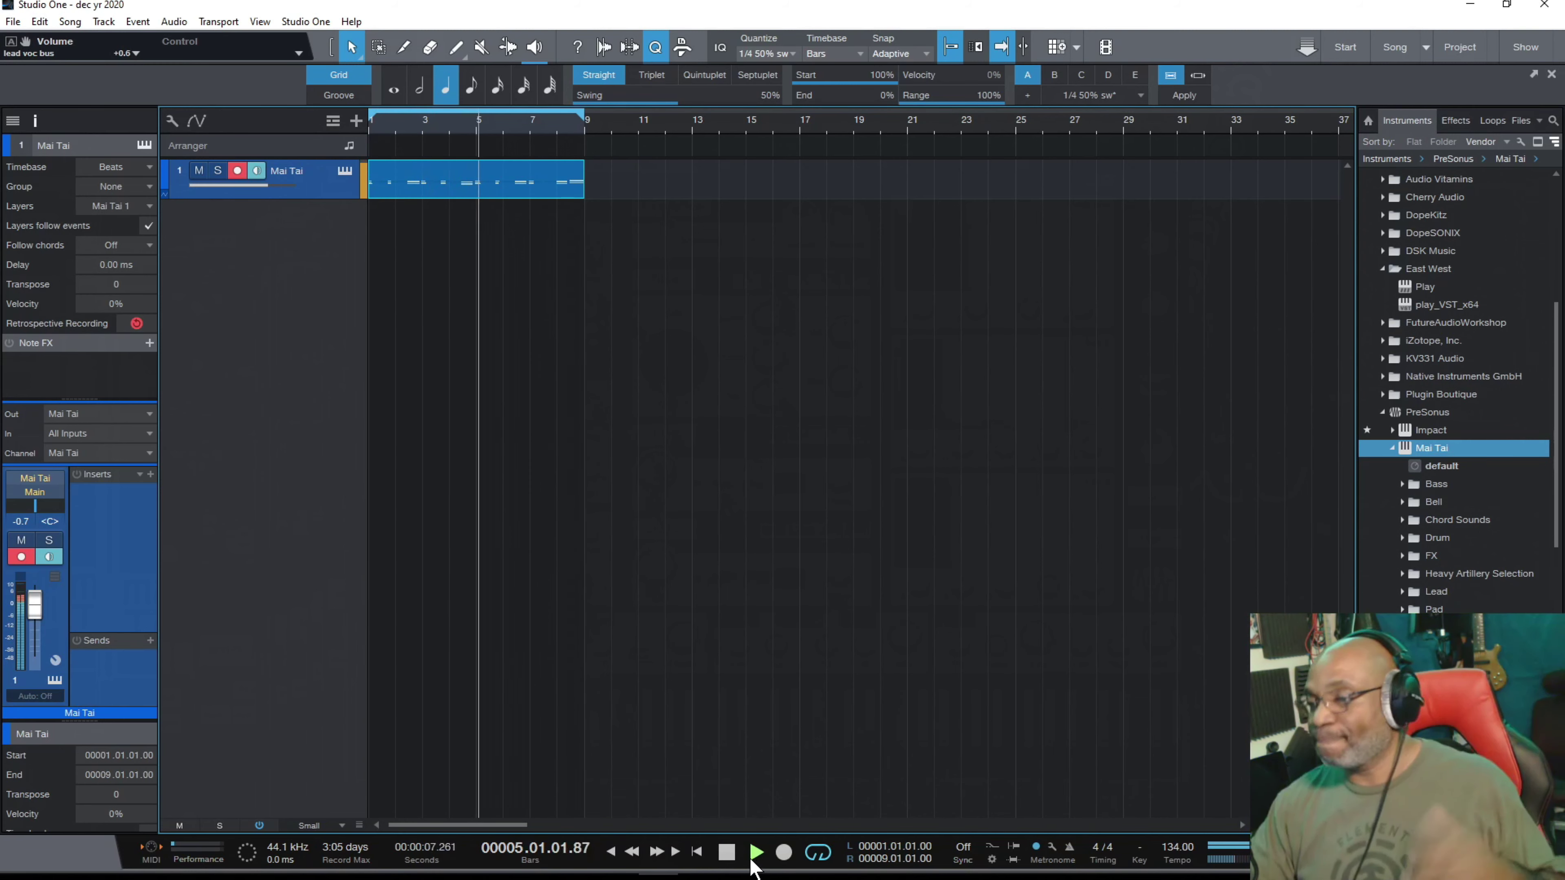
pyautogui.moveTo(770, 875)
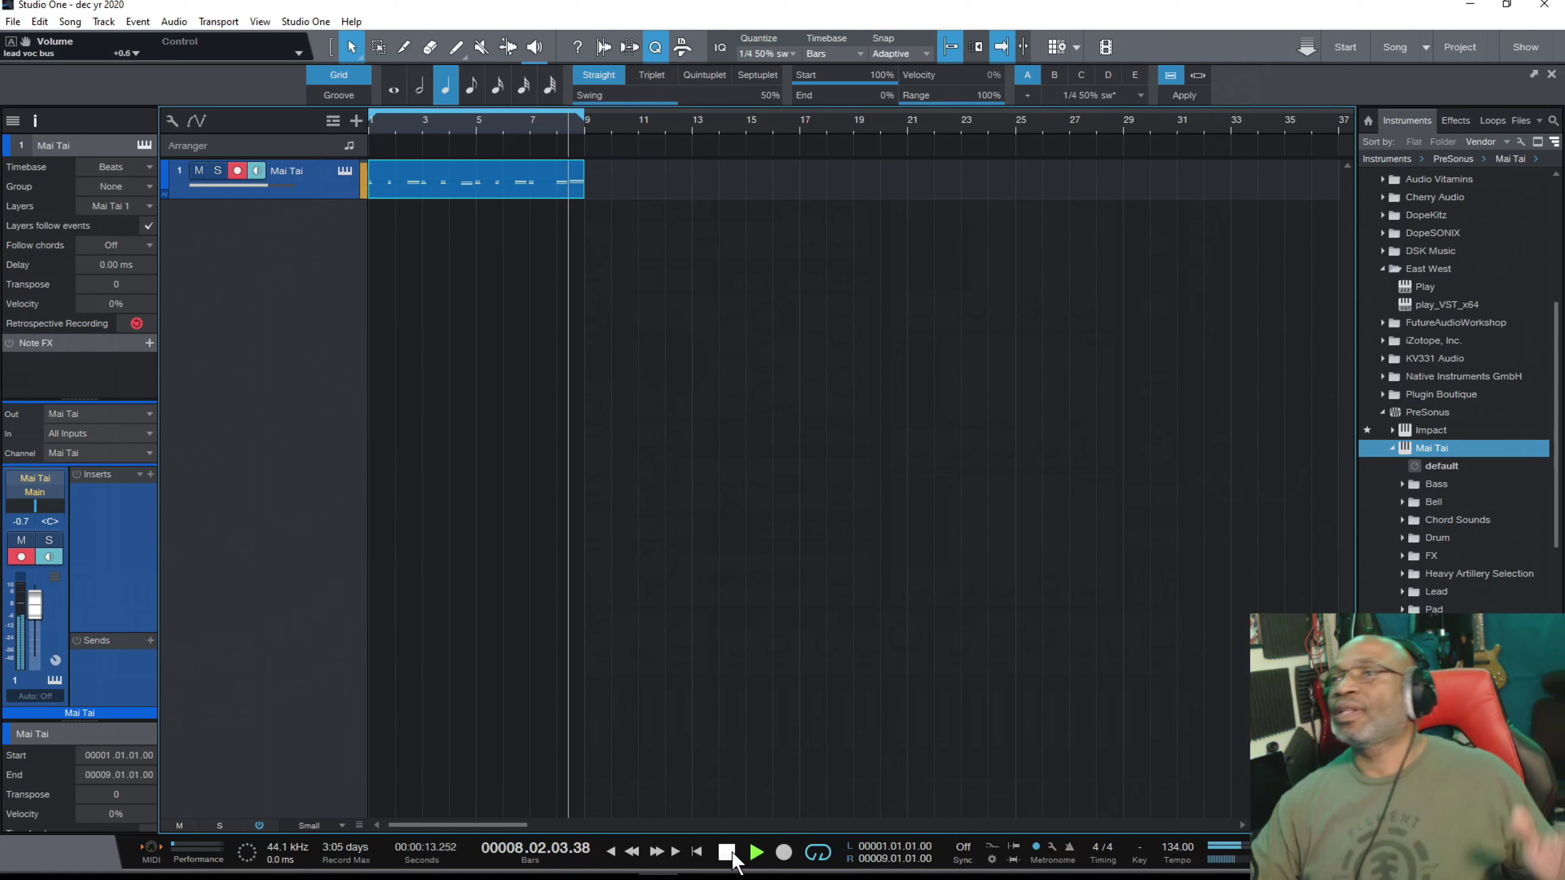
pyautogui.click(727, 853)
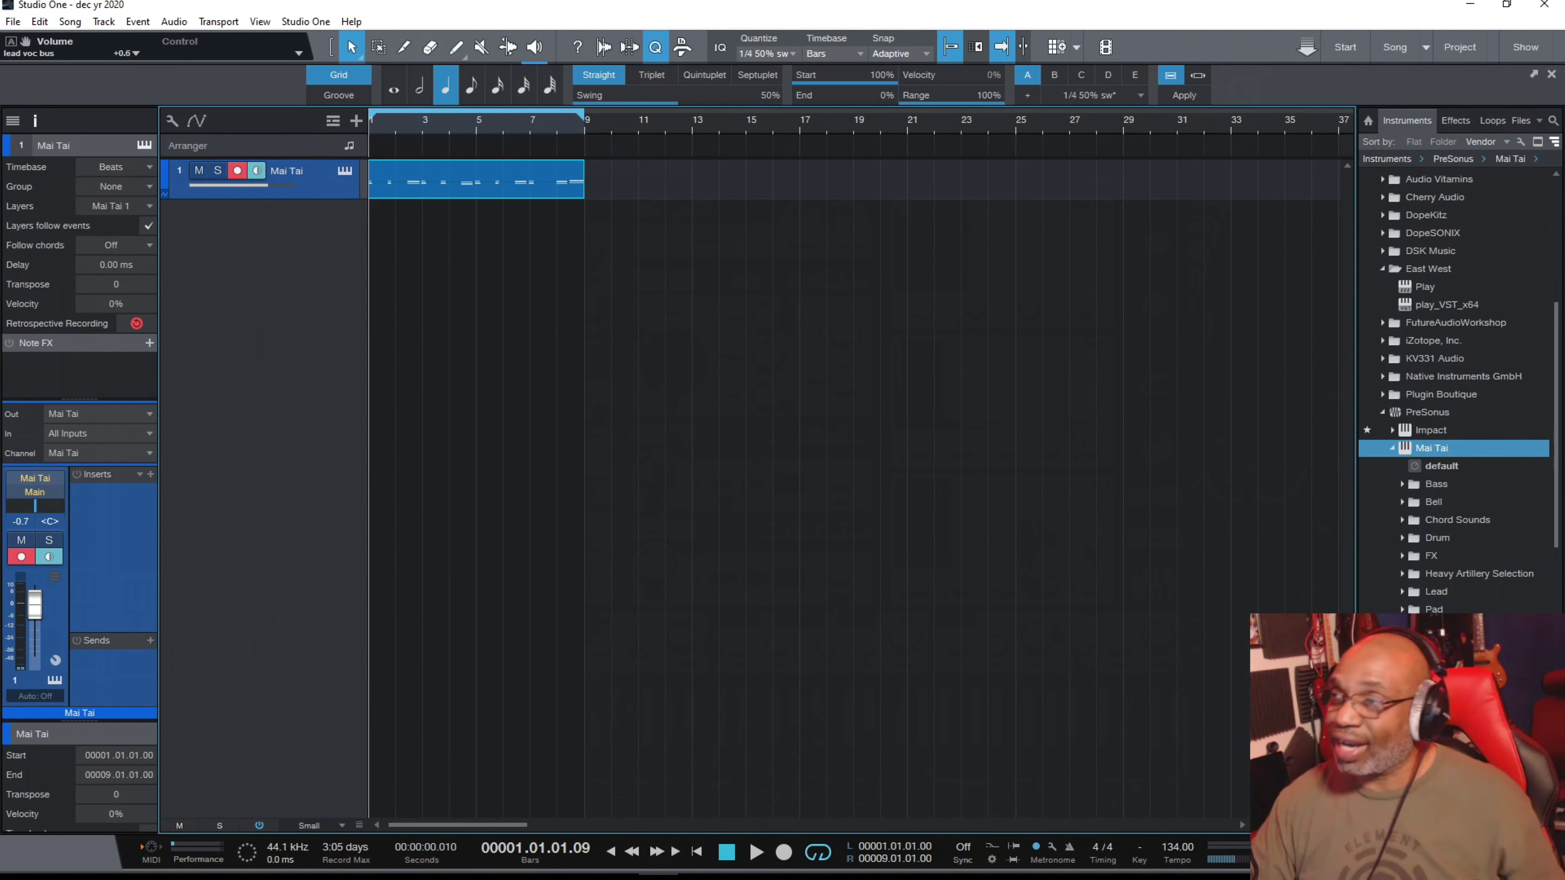
# Open the recorded Mai Tai part in the note editor and play it through the first bars.
pyautogui.press('F2')
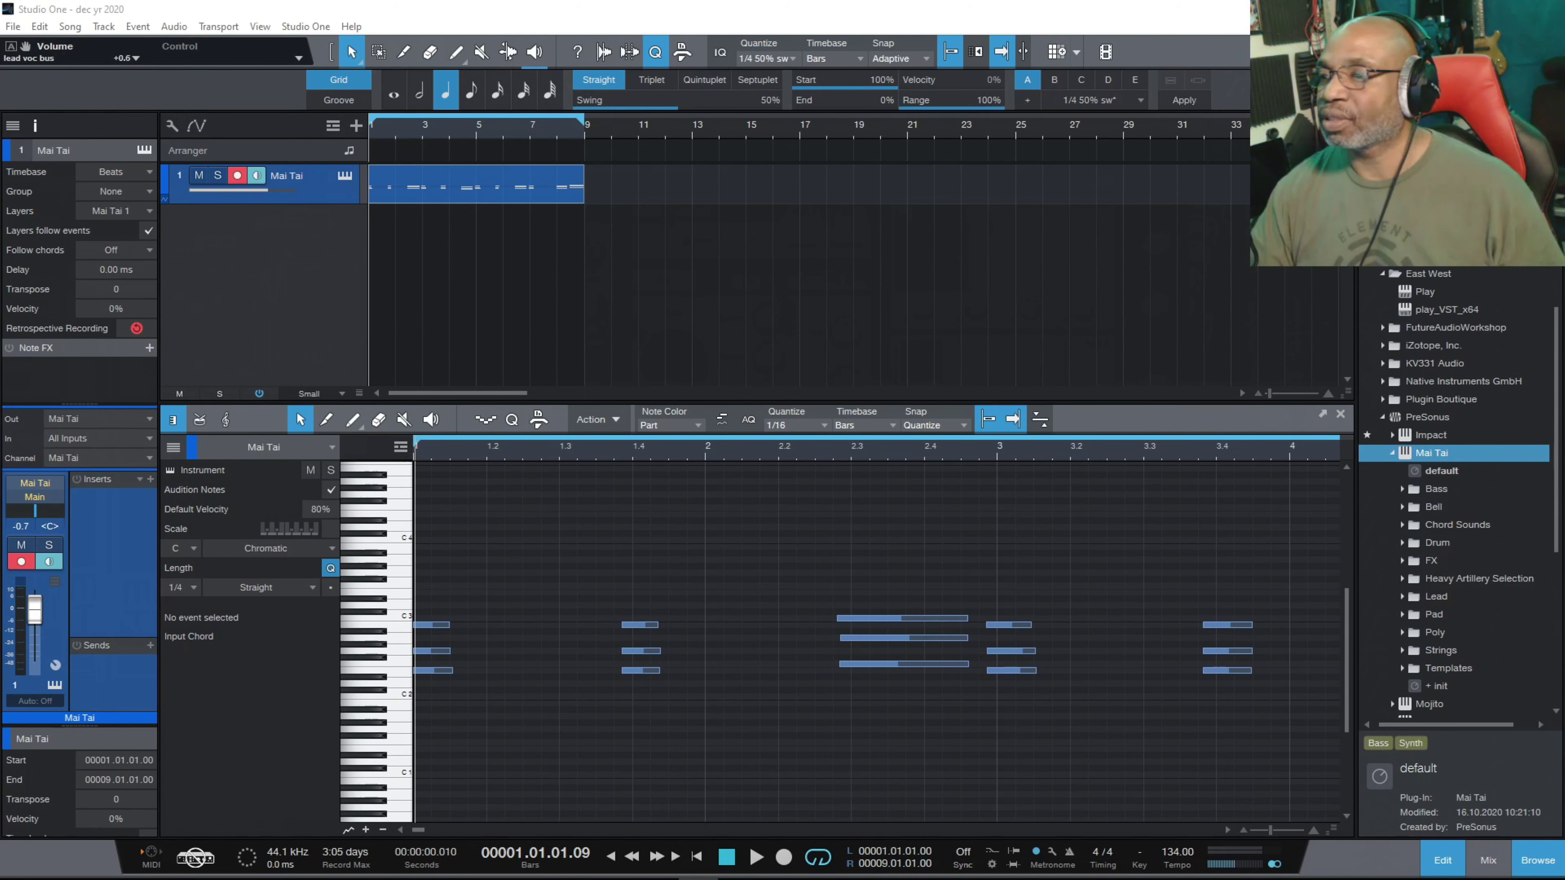
pyautogui.click(757, 858)
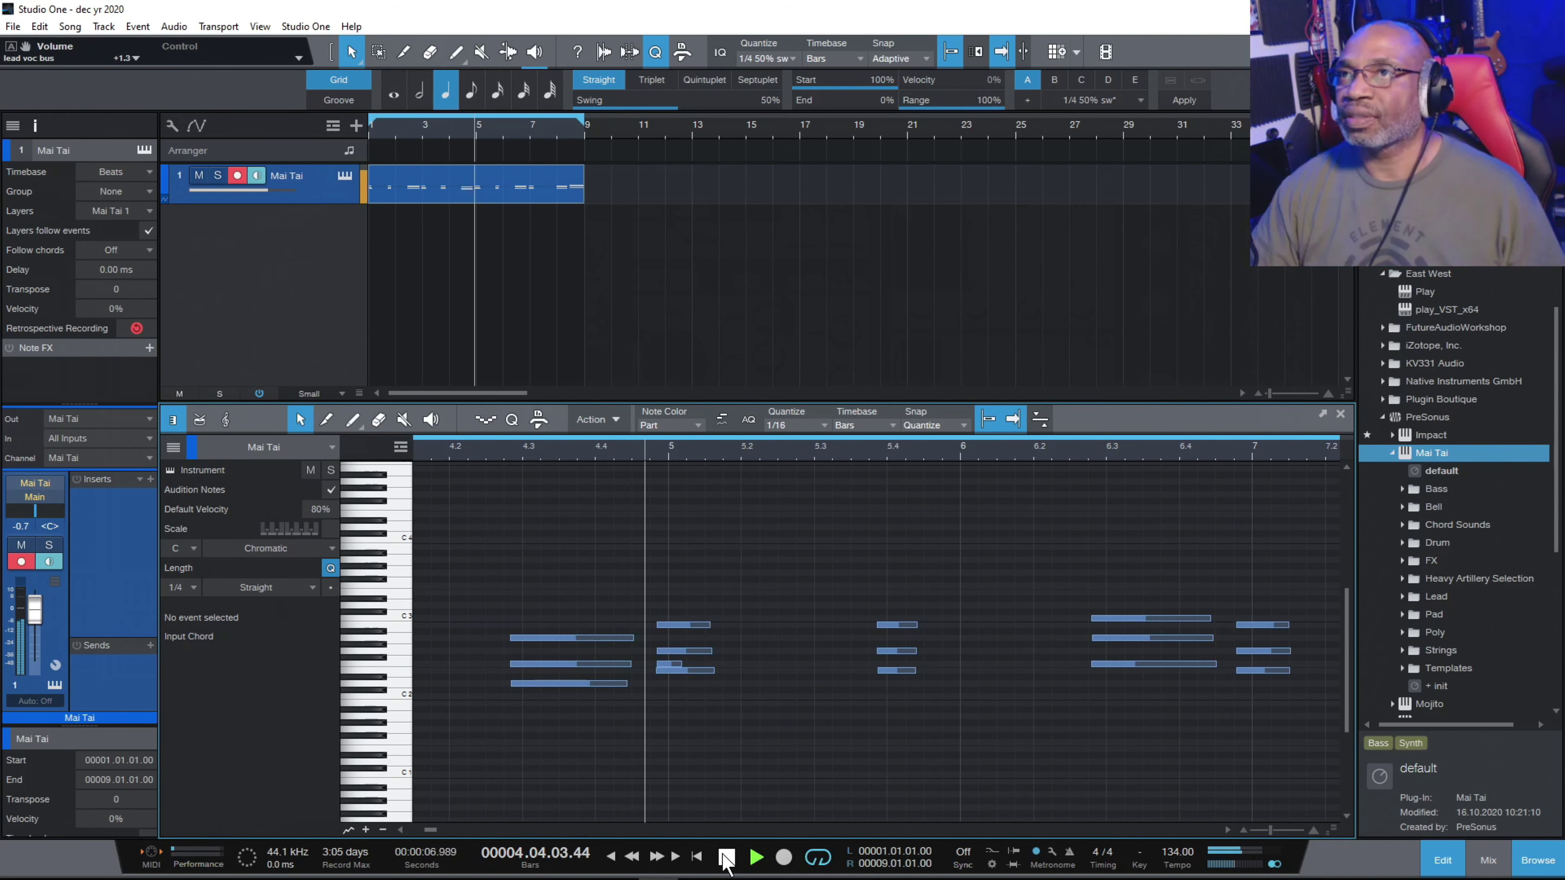
pyautogui.click(726, 857)
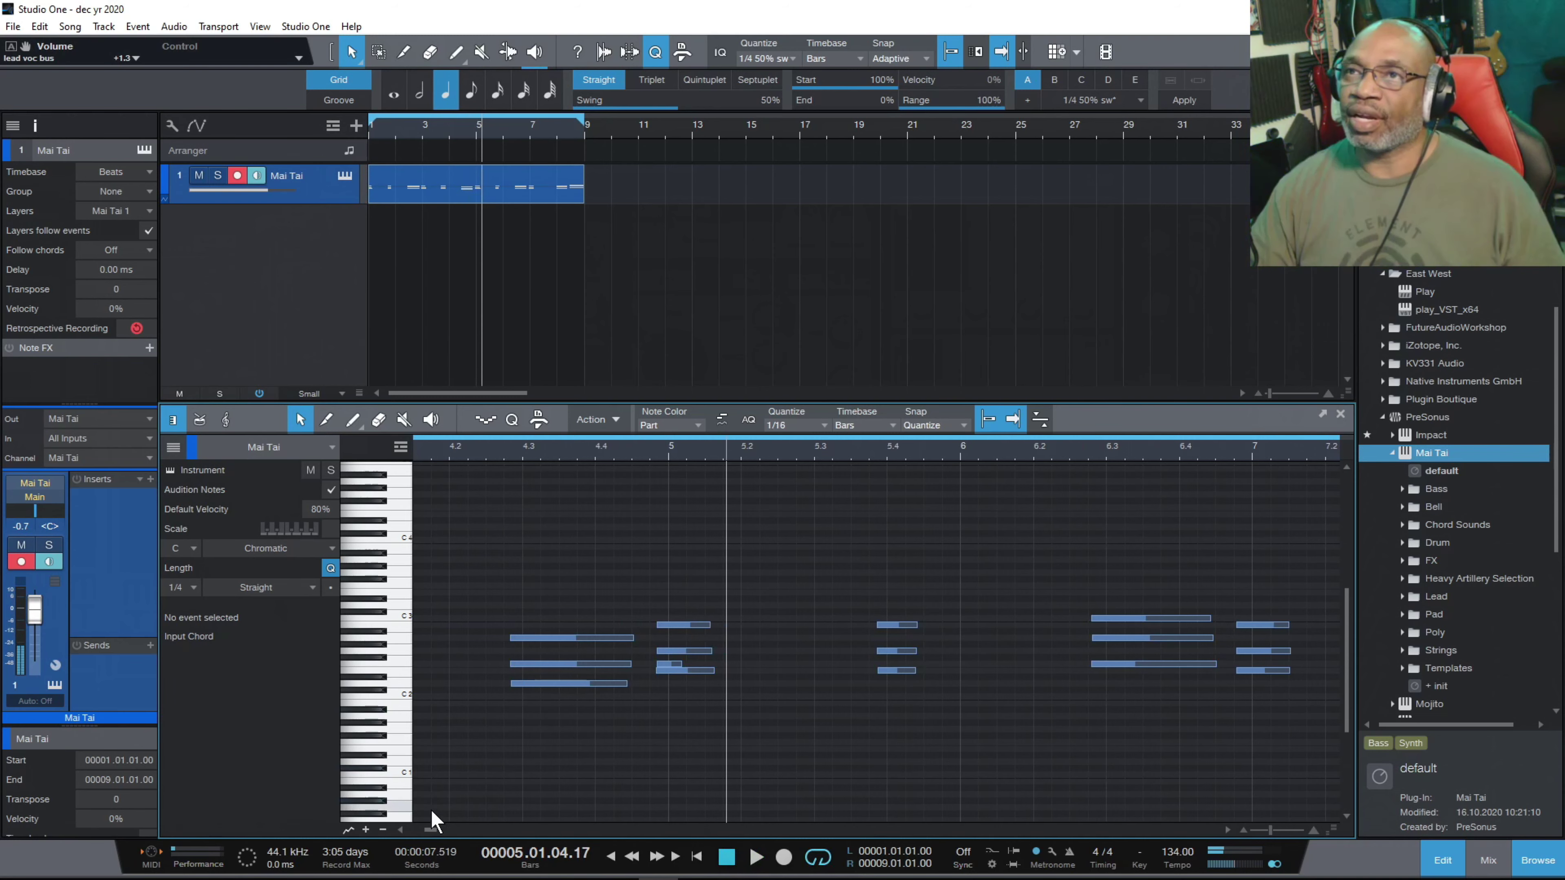
# Select all notes of the Mai Tai part in the note editor.
pyautogui.moveTo(428, 826); pyautogui.dragTo(415, 826)
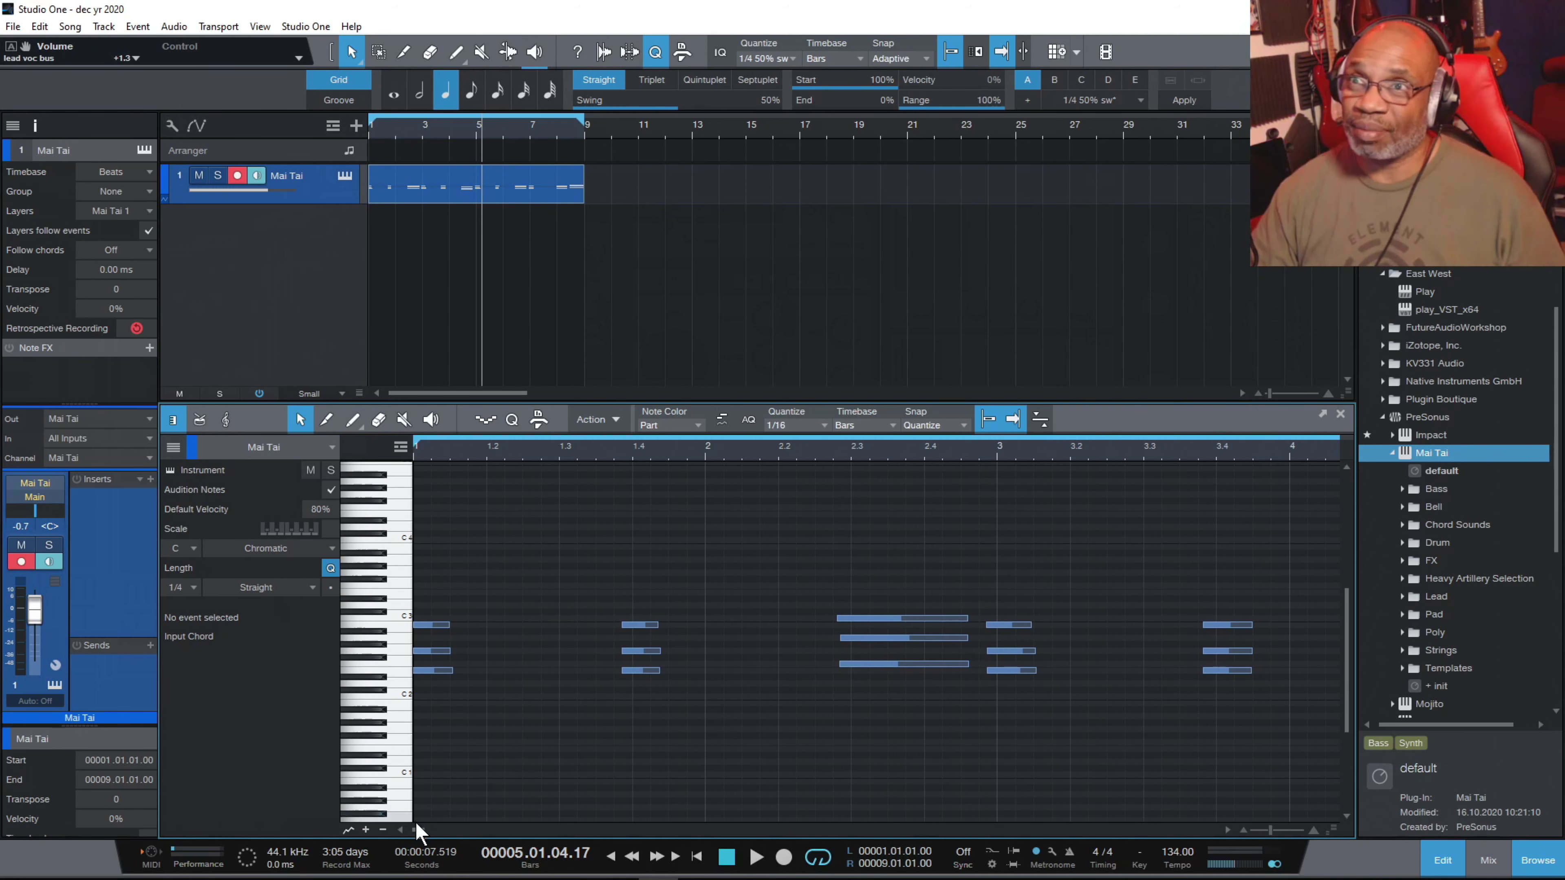
pyautogui.moveTo(419, 829)
pyautogui.mouseDown()
pyautogui.moveTo(456, 842)
pyautogui.moveTo(419, 829)
pyautogui.mouseUp()
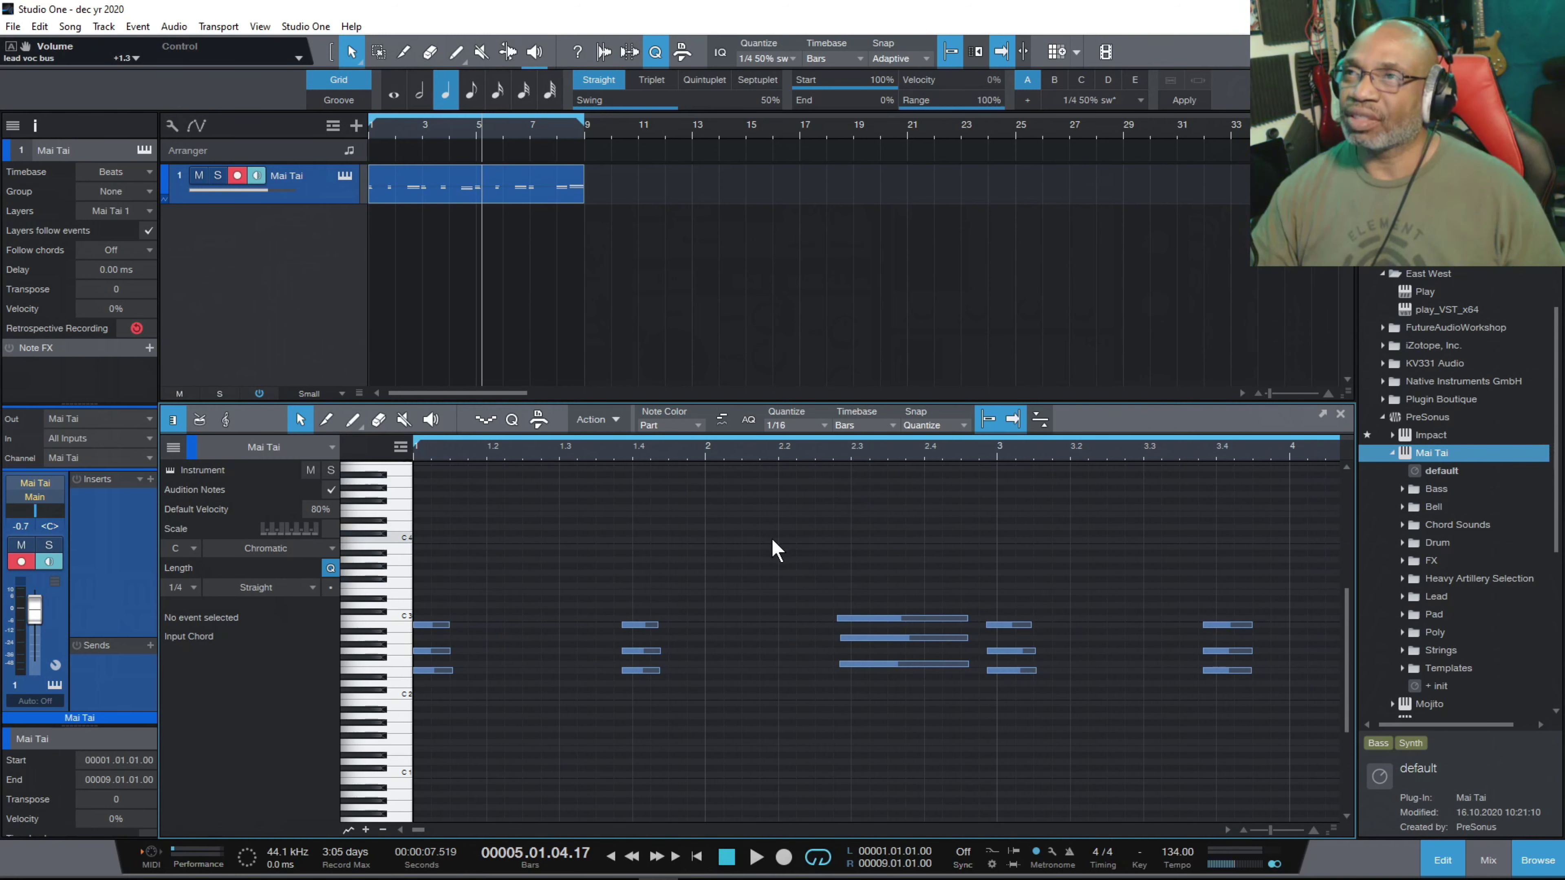
pyautogui.rightClick(758, 520)
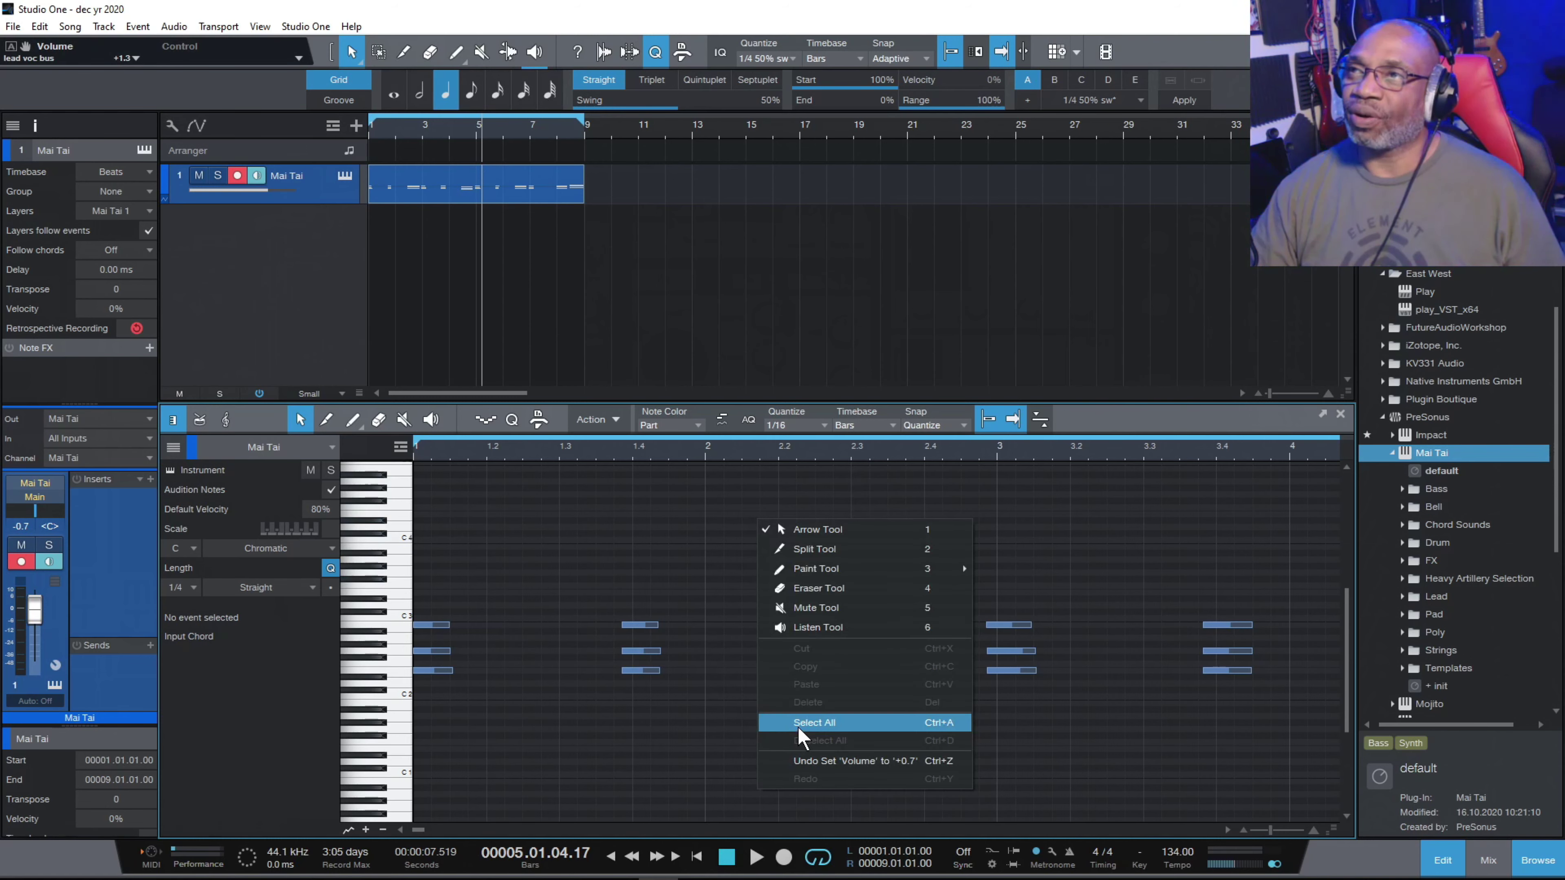
pyautogui.click(814, 722)
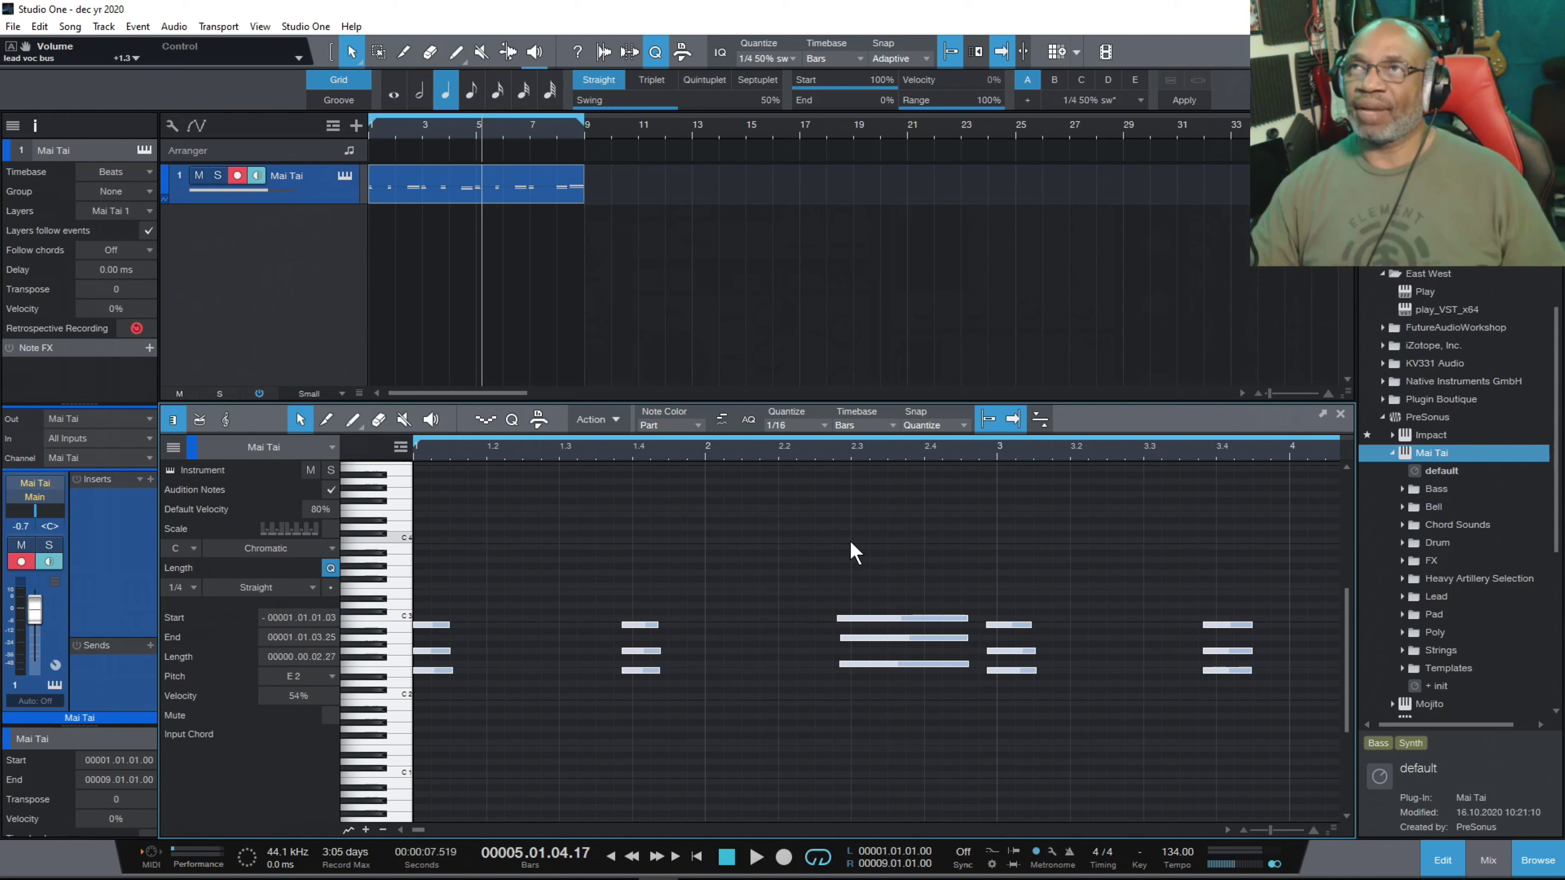
# Add the PreSonus Impact drum sampler as a new track below Mai Tai and move its window clear of the tracks.
pyautogui.click(666, 122)
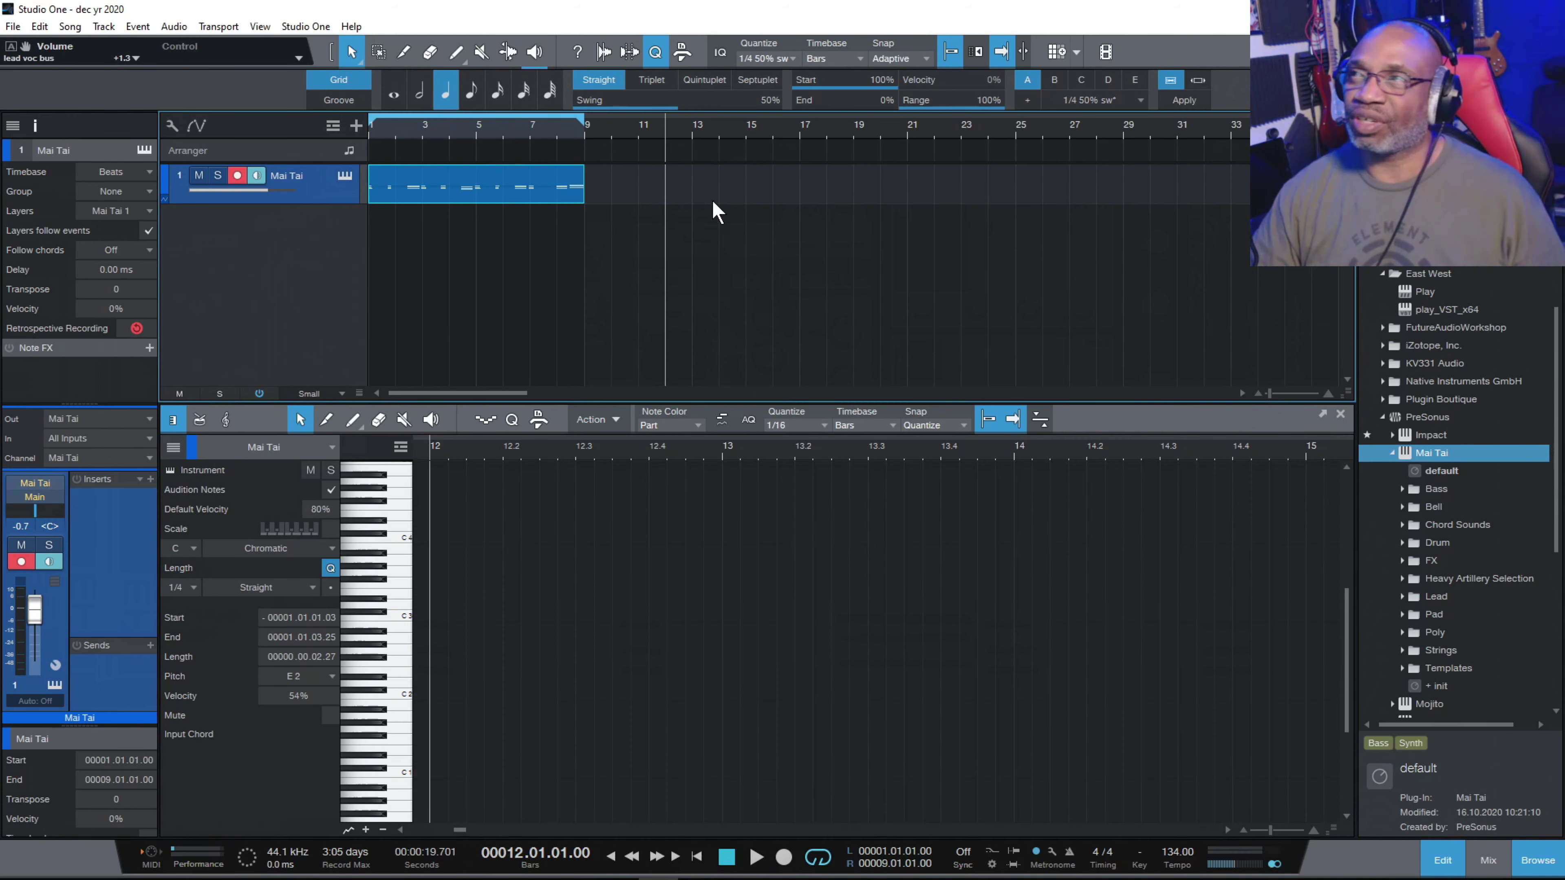
pyautogui.click(1422, 437)
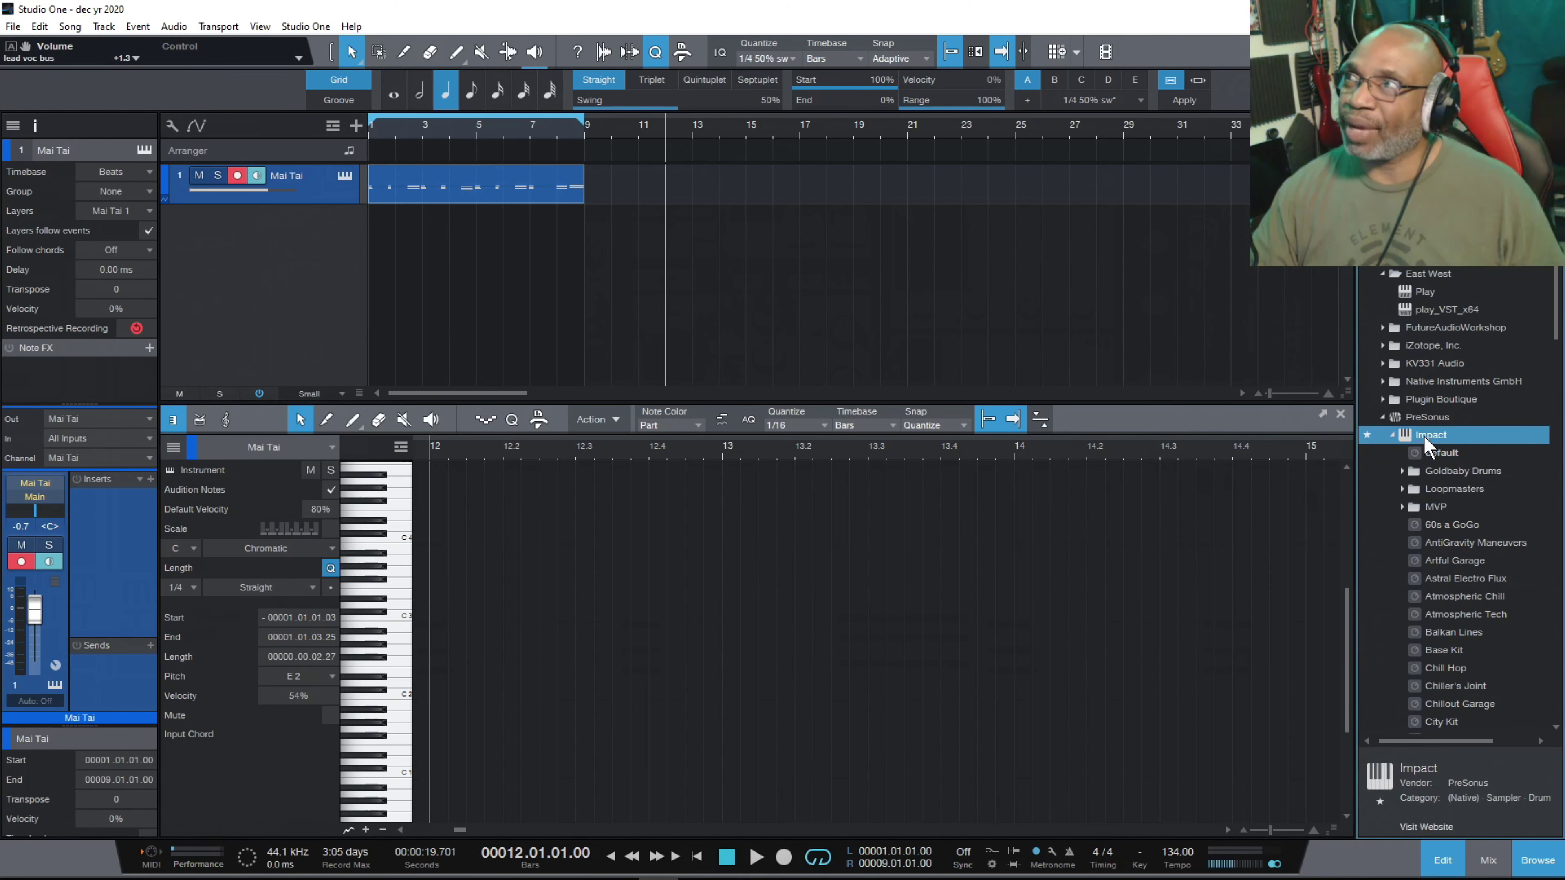
pyautogui.moveTo(1429, 437); pyautogui.dragTo(481, 229)
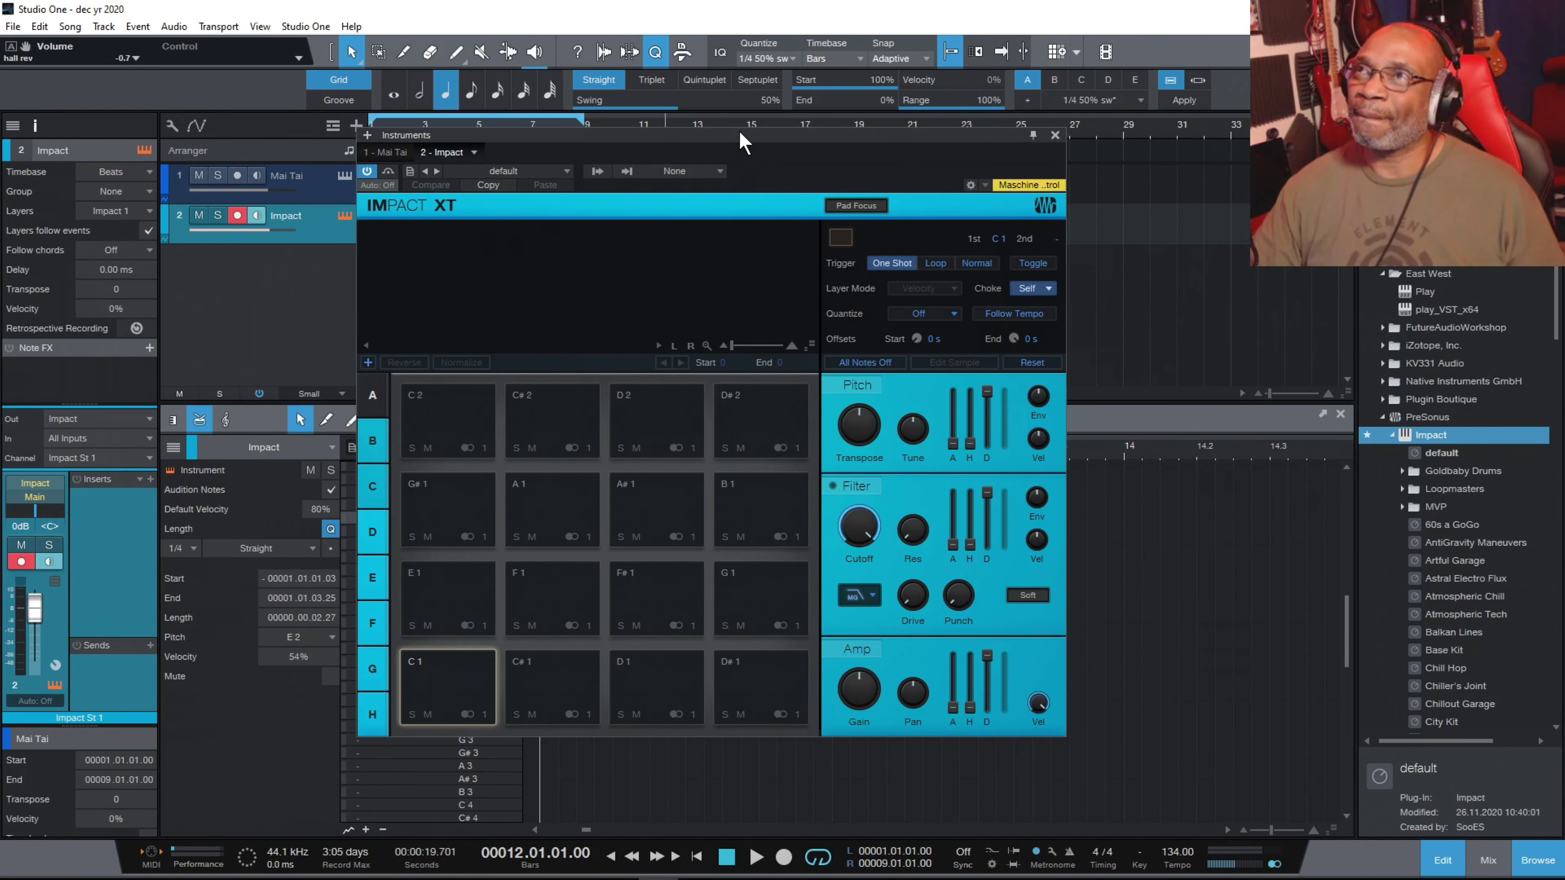
pyautogui.moveTo(740, 144); pyautogui.dragTo(993, 322)
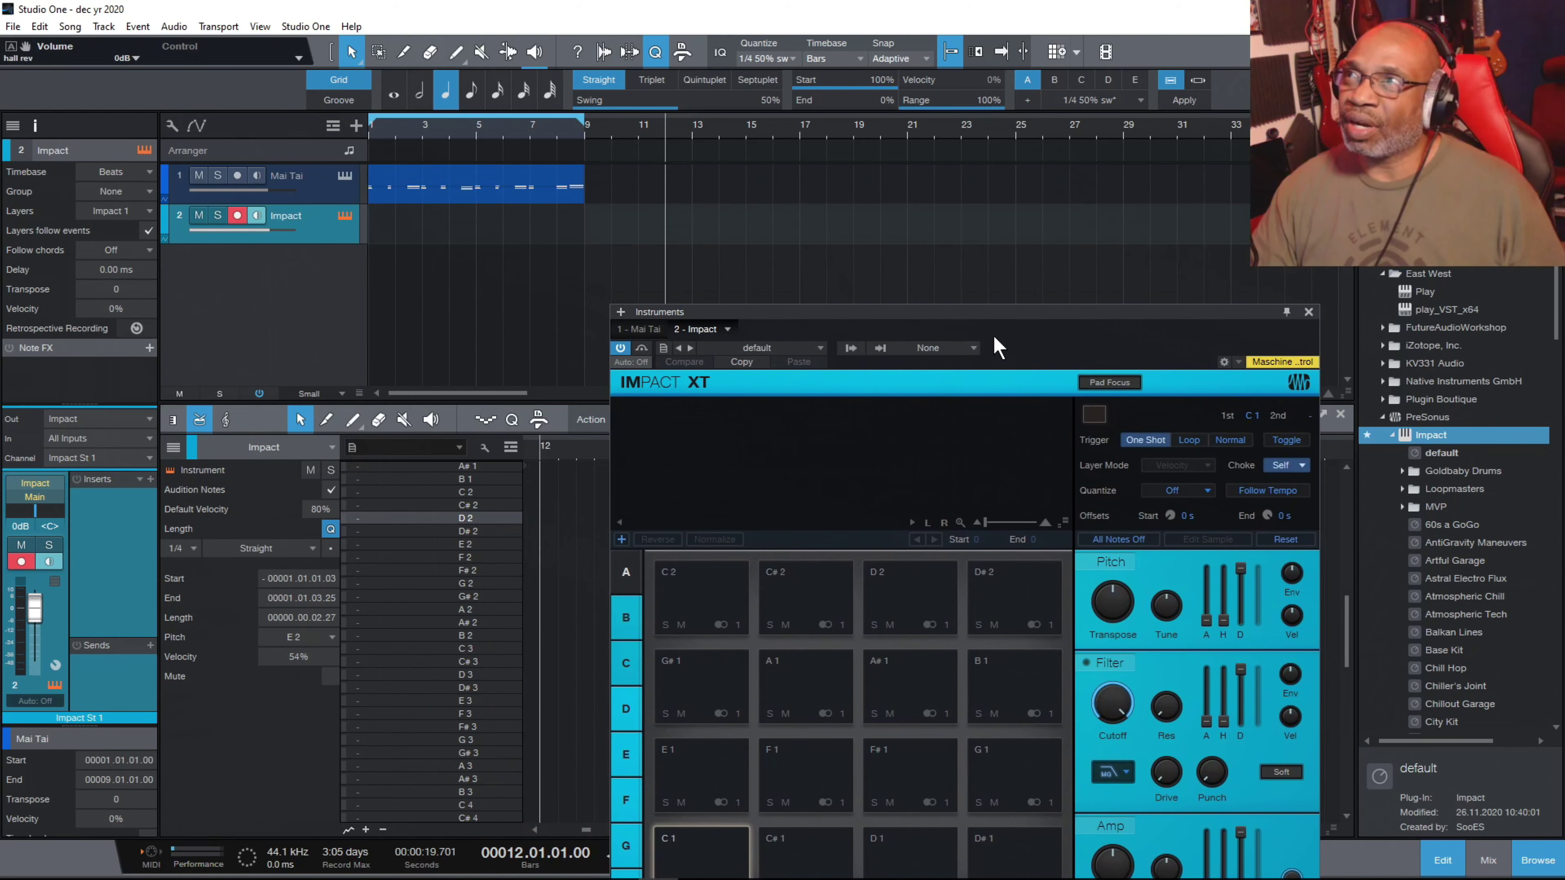
pyautogui.moveTo(1006, 318); pyautogui.dragTo(1082, 345)
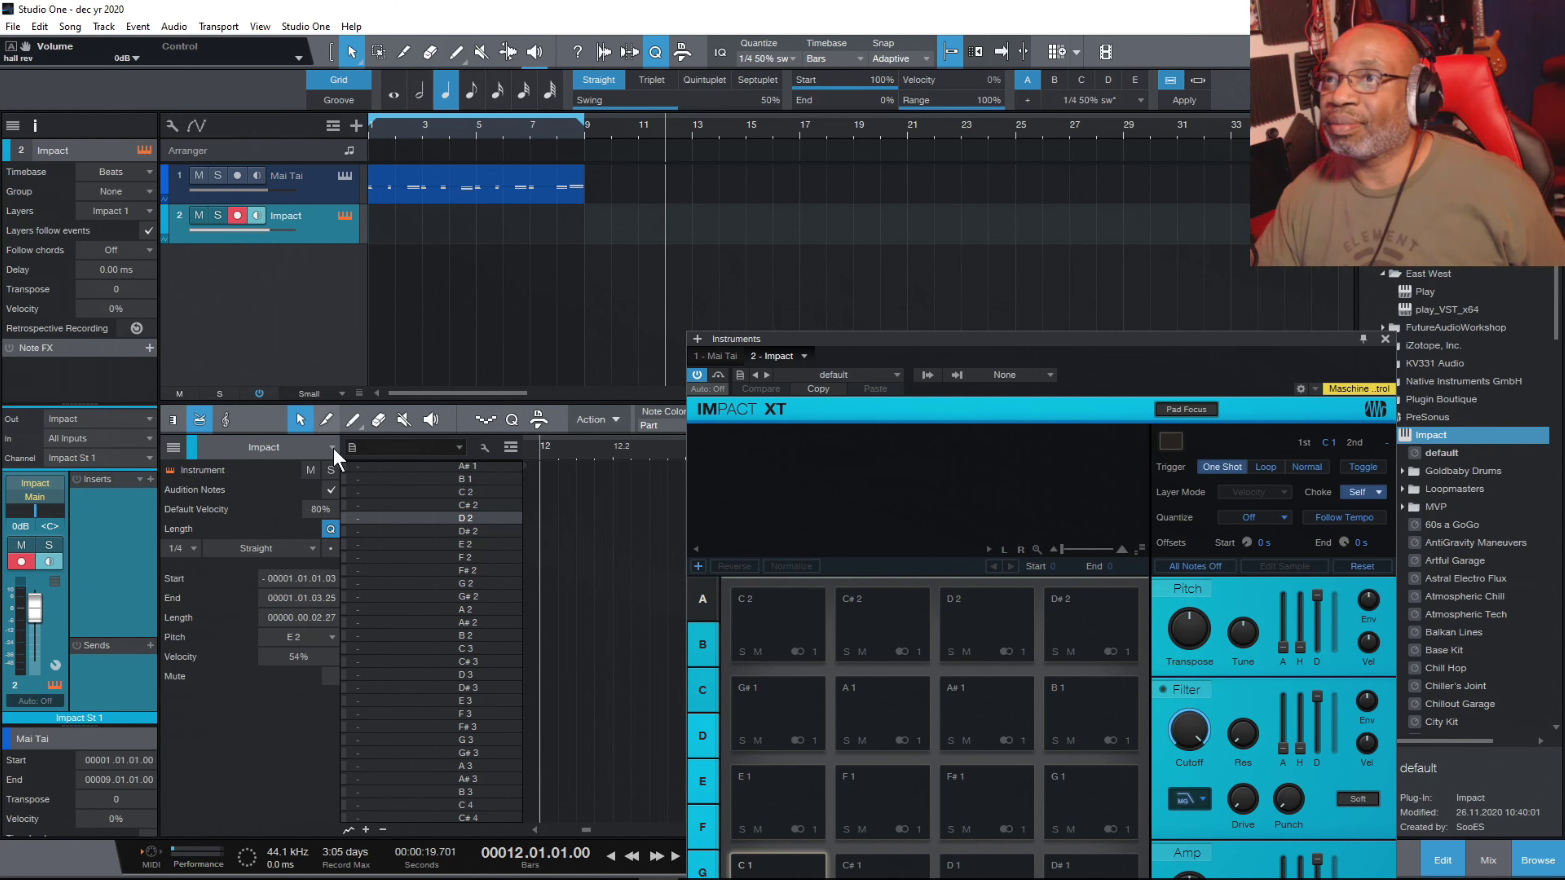
# Return the playhead to bar 1 and insert a pattern on the Impact track.
pyautogui.click(389, 133)
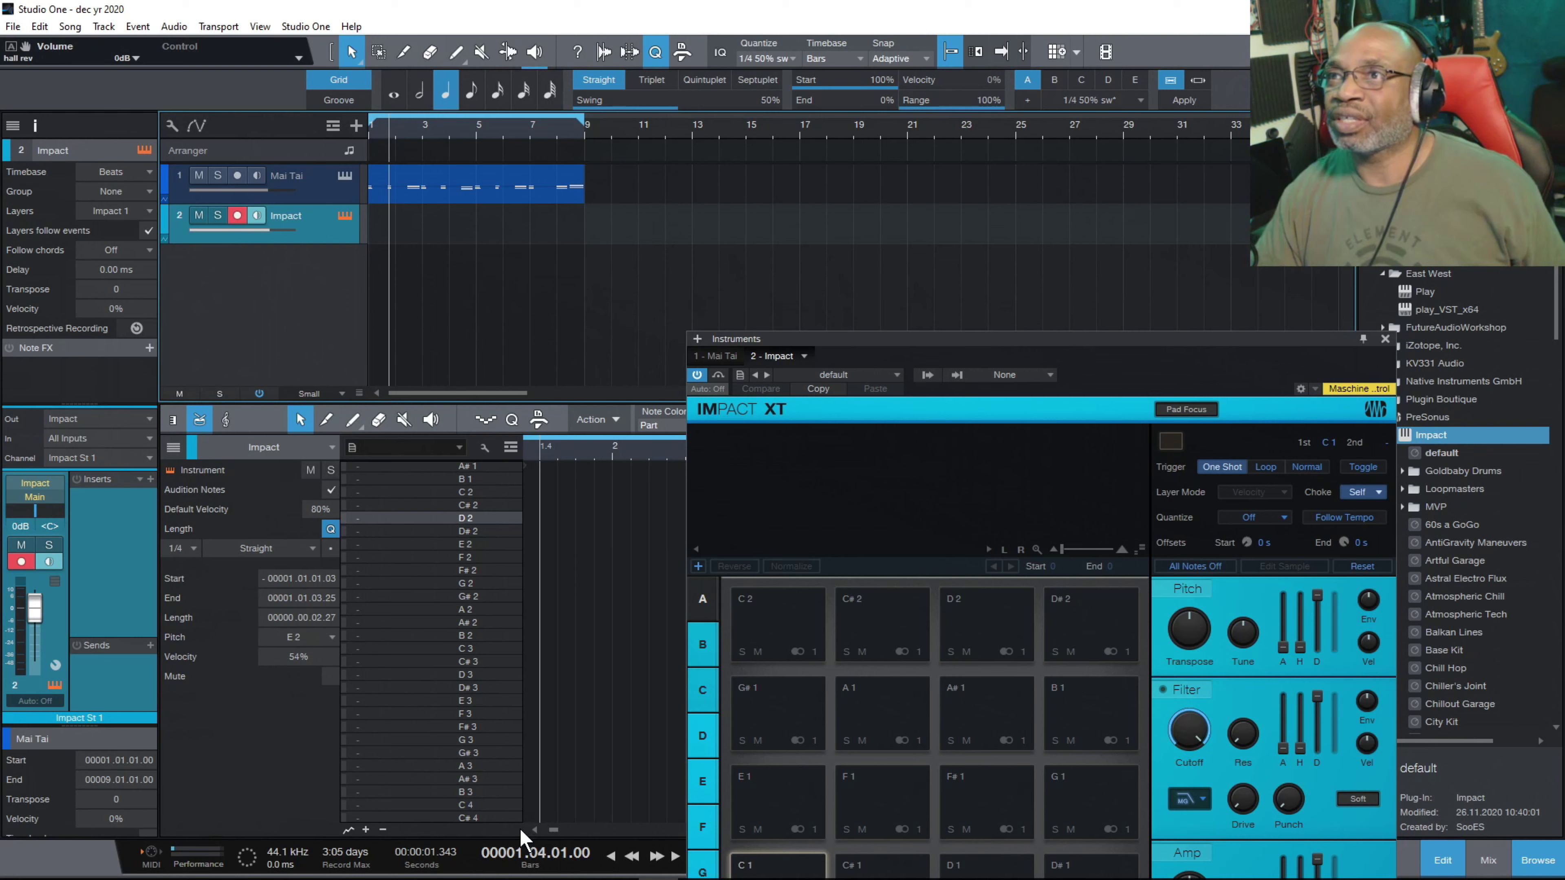
pyautogui.click(611, 855)
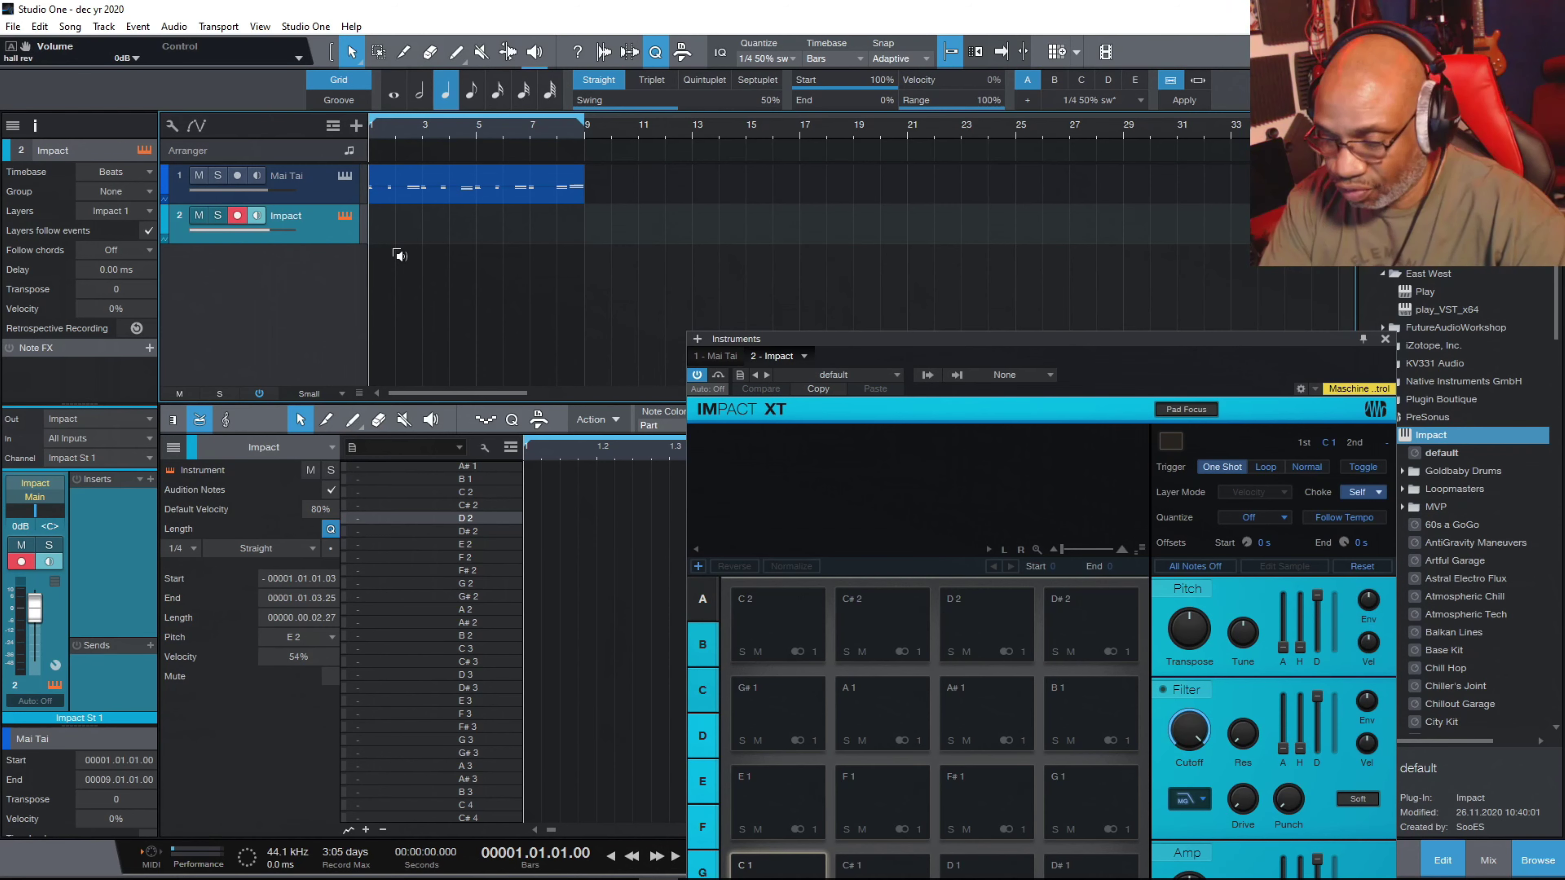
pyautogui.hotkey('ctrl', 'shift', 'p')
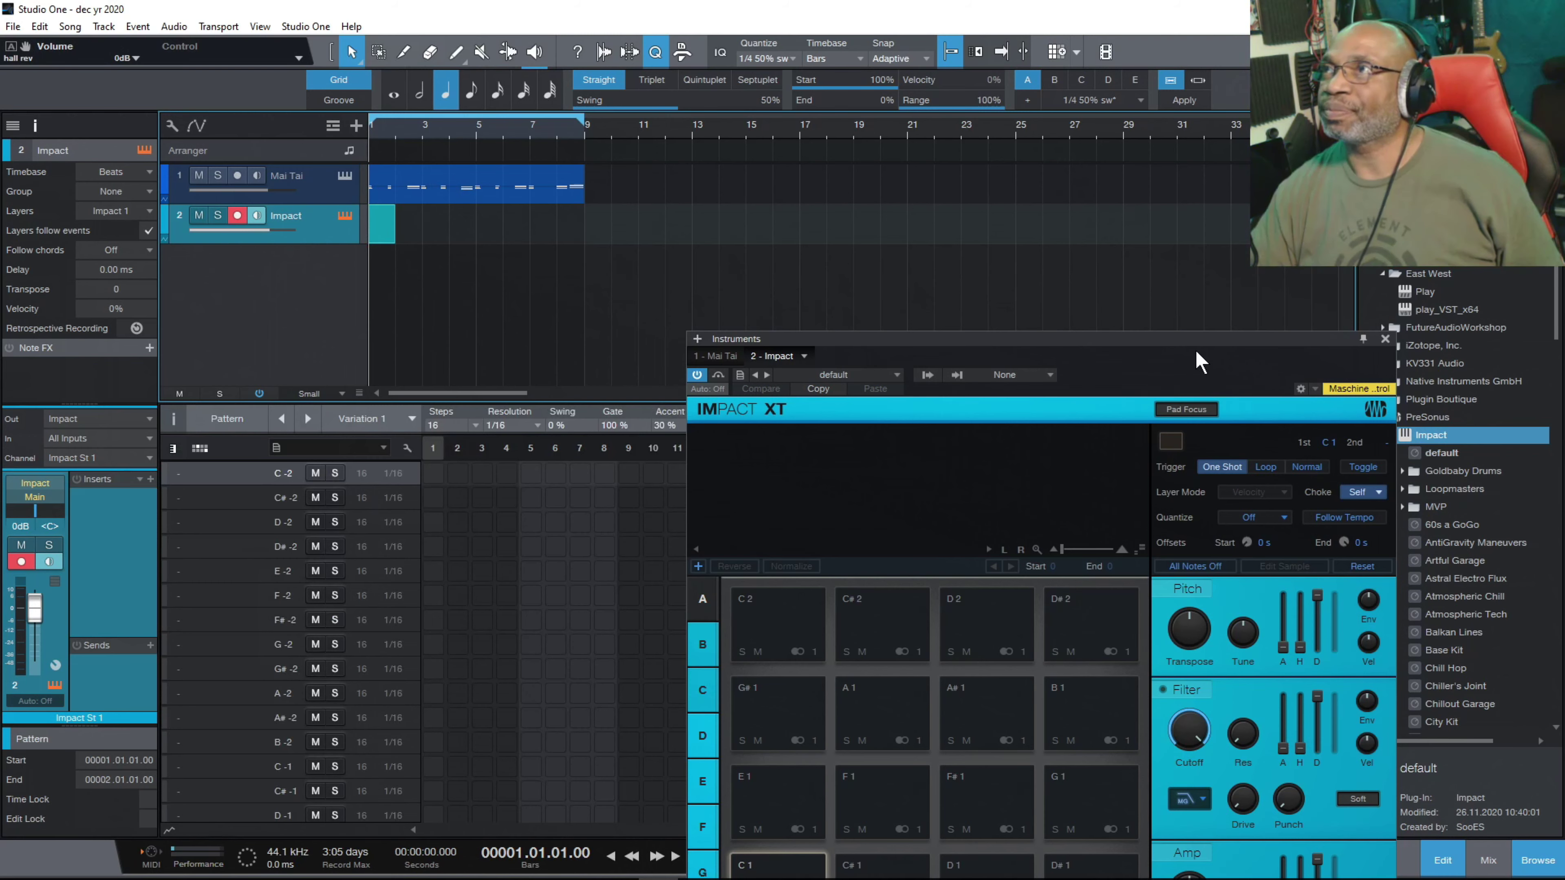
# Extend the Impact pattern to bar 9 and move the Impact window off the step grid.
pyautogui.moveTo(1208, 335); pyautogui.dragTo(1369, 215)
pyautogui.moveTo(1220, 242); pyautogui.dragTo(1284, 271)
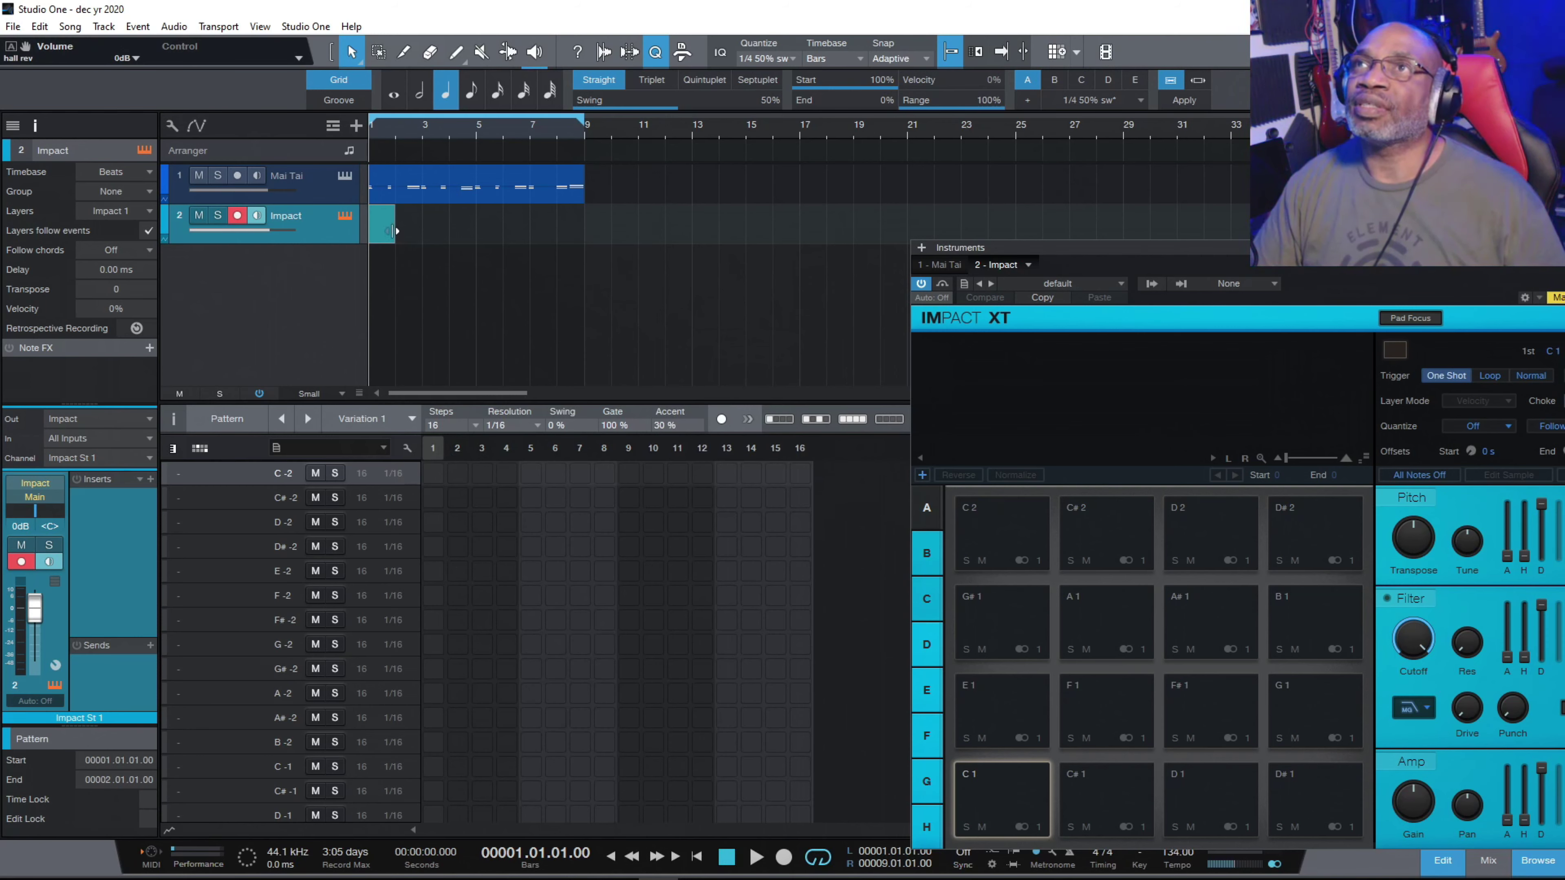
pyautogui.moveTo(395, 228); pyautogui.dragTo(588, 219)
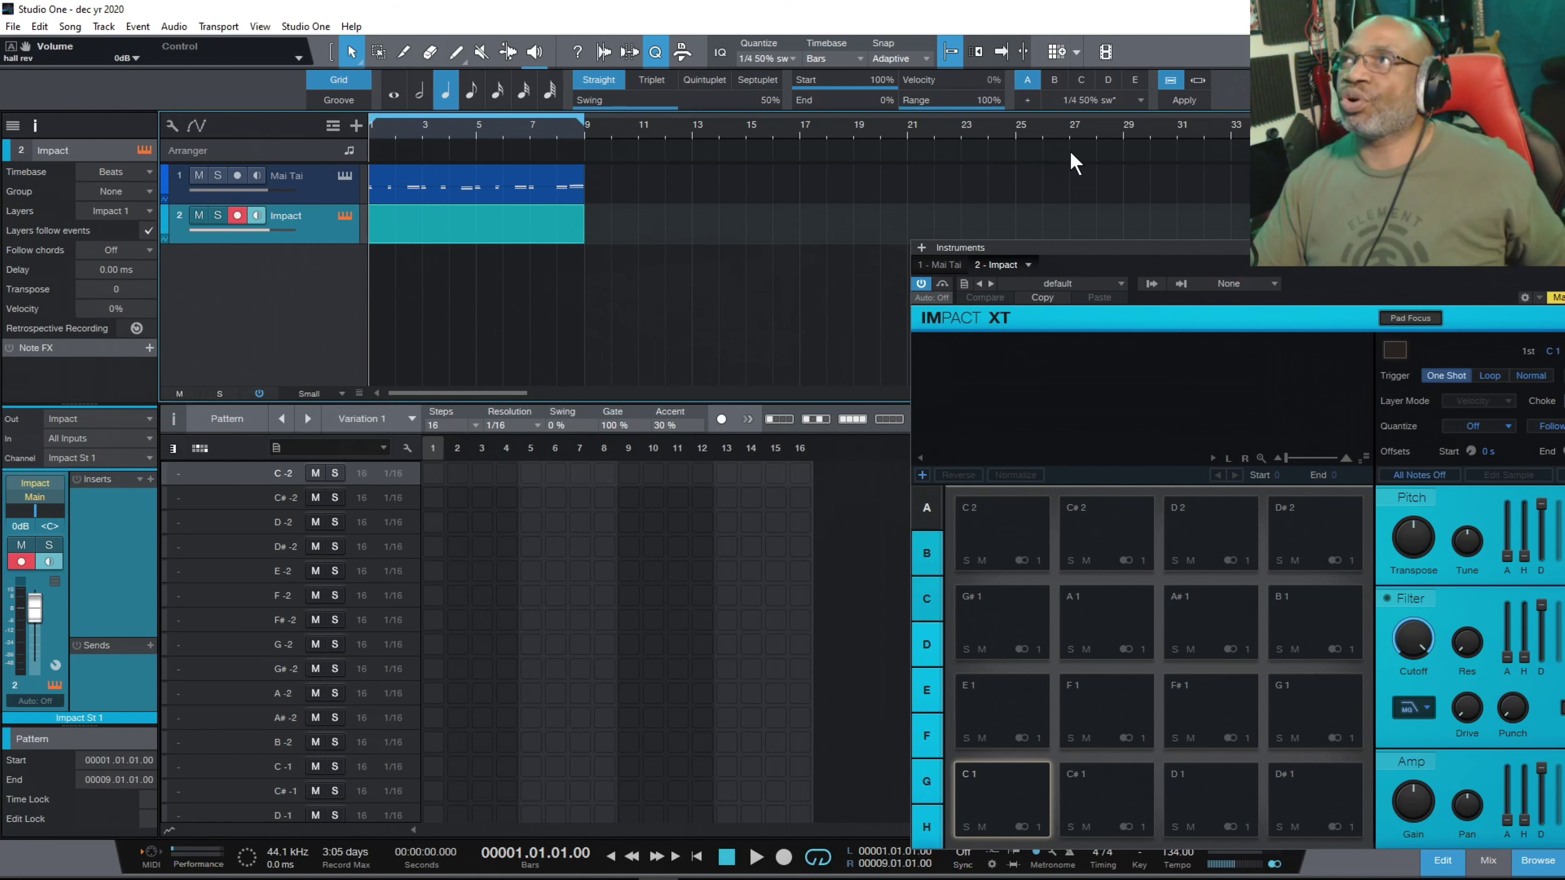
pyautogui.moveTo(1143, 255); pyautogui.dragTo(1478, 217)
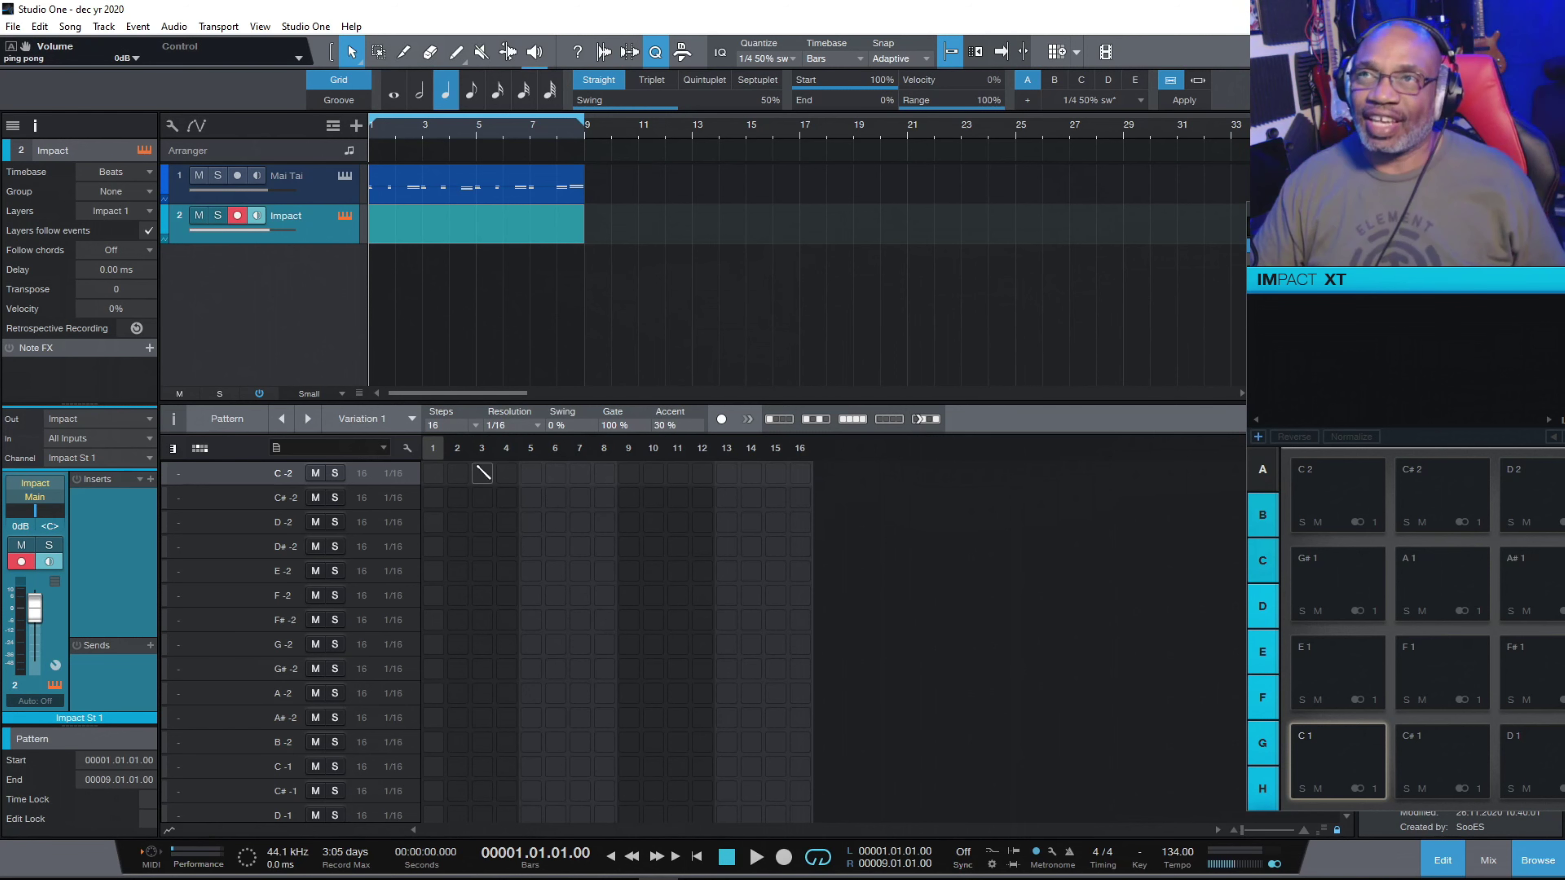
# Set the Impact pattern to 32 steps with a 1/8 resolution.
pyautogui.click(475, 426)
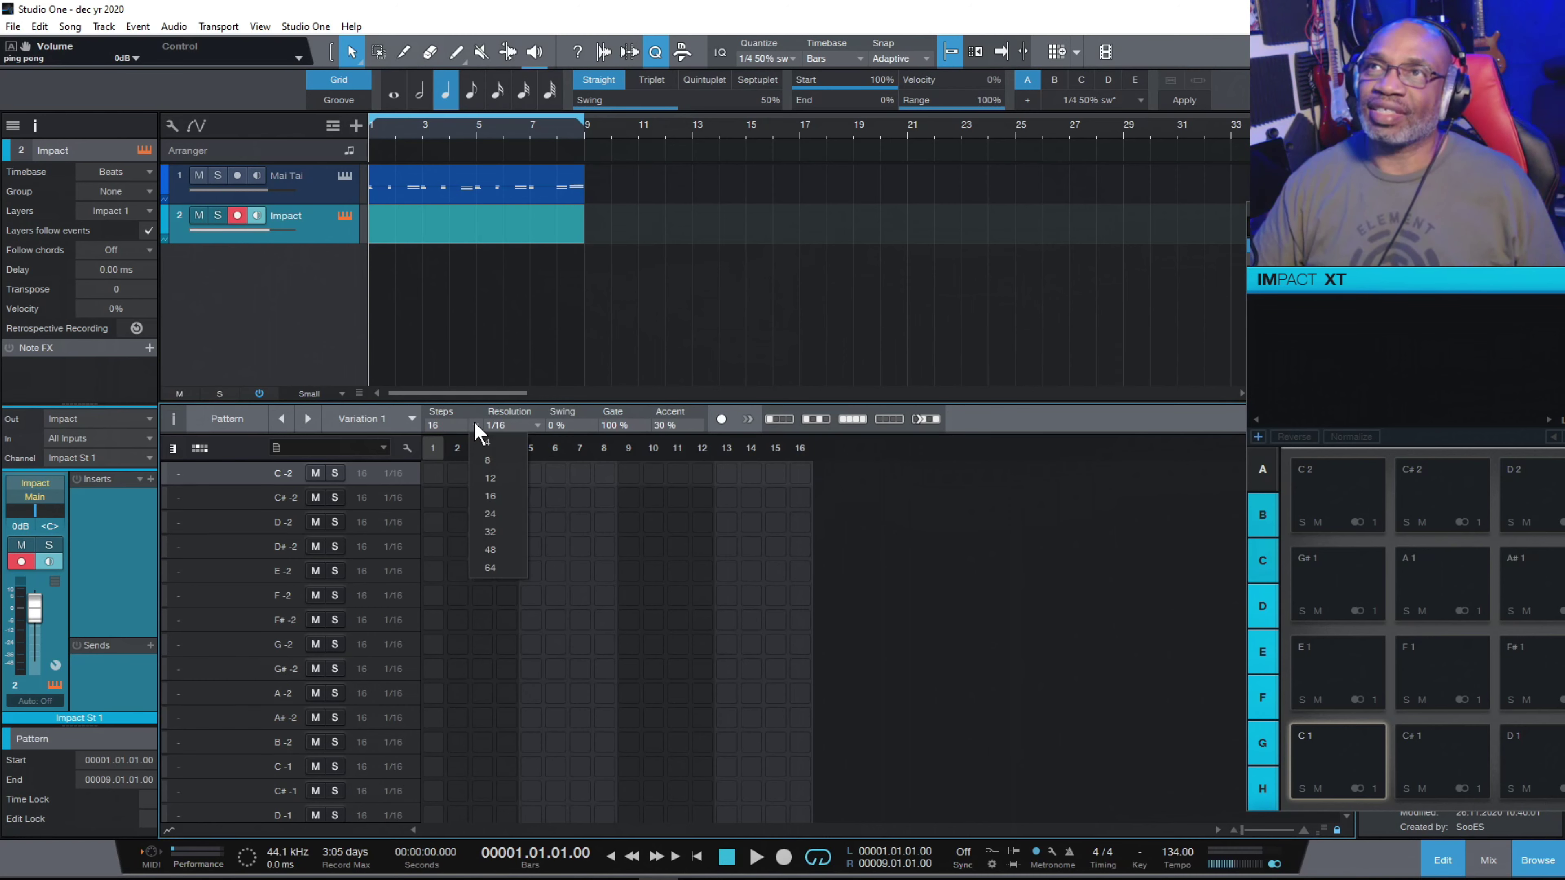
pyautogui.click(492, 530)
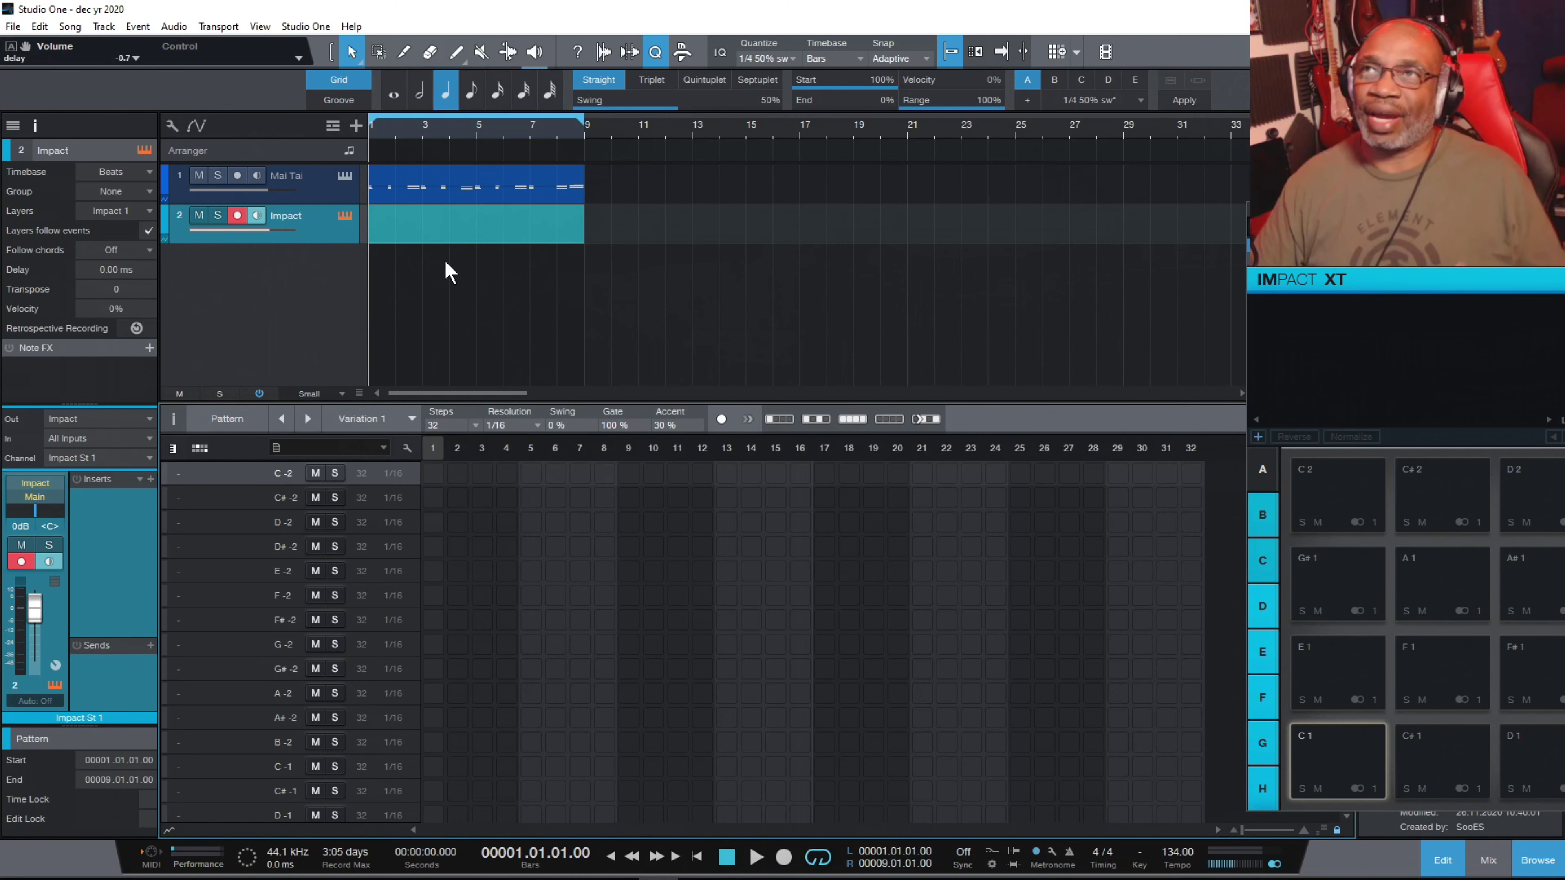
pyautogui.click(534, 425)
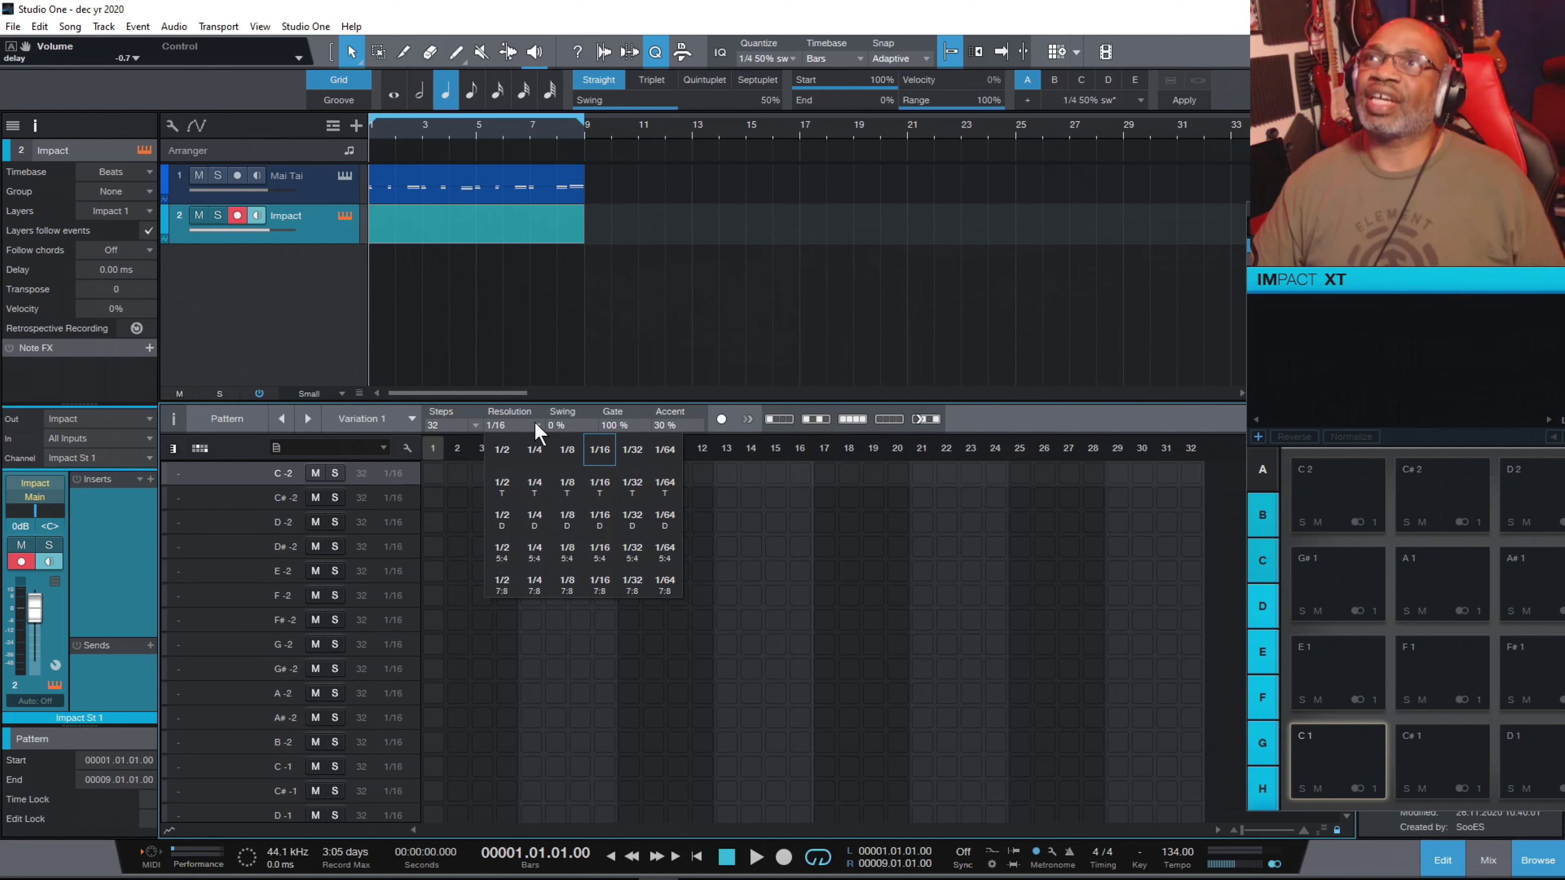
pyautogui.click(563, 455)
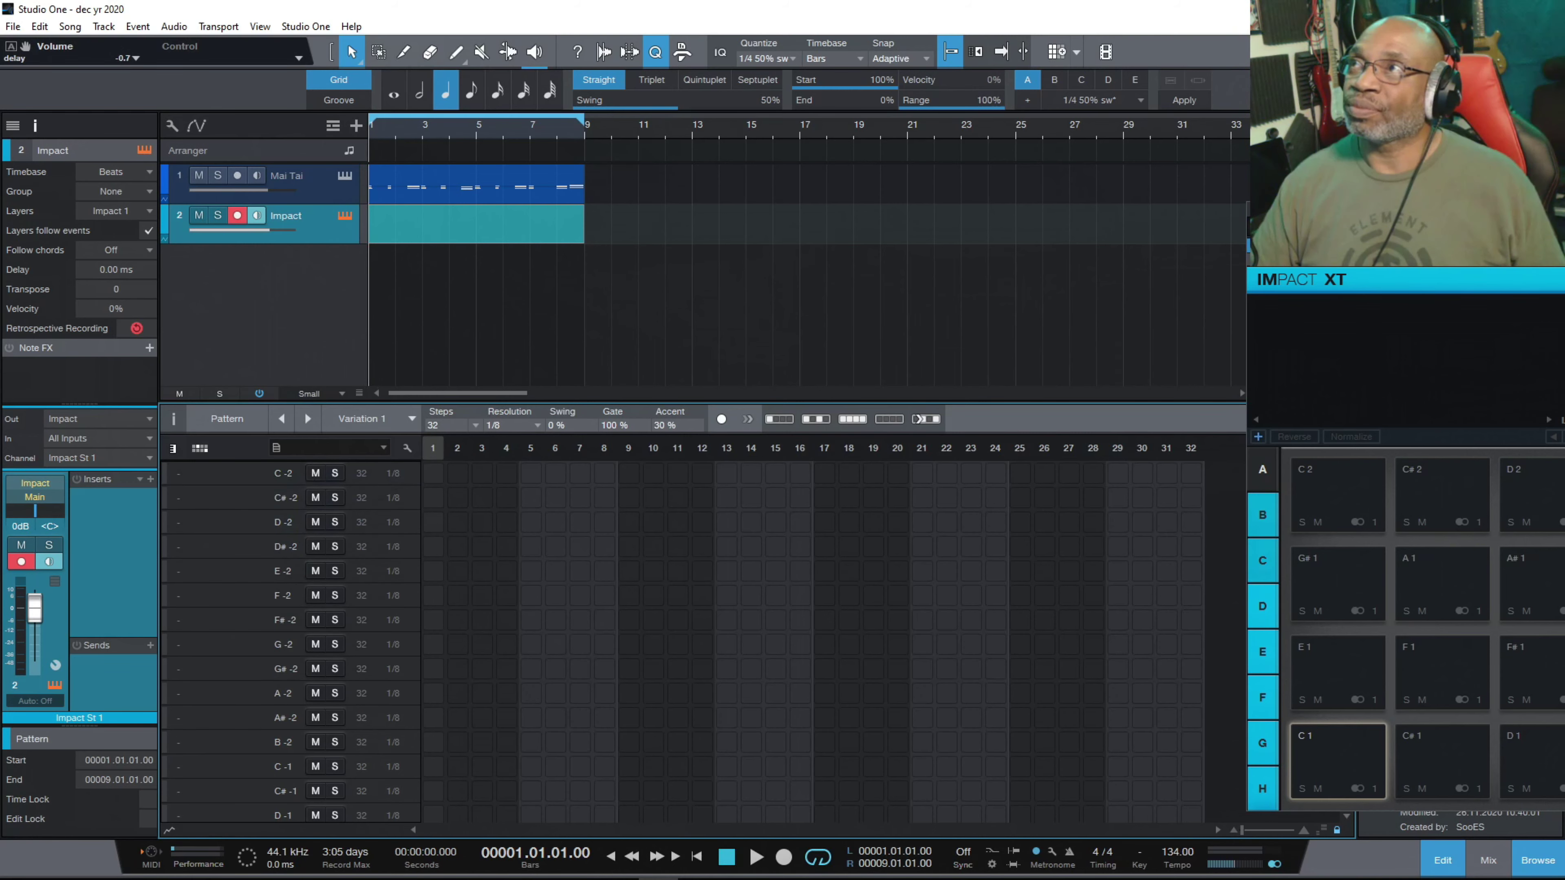
# Bring the Impact XT window back into full view and load the Chill Hop kit preset.
pyautogui.moveTo(1404, 216); pyautogui.dragTo(835, 223)
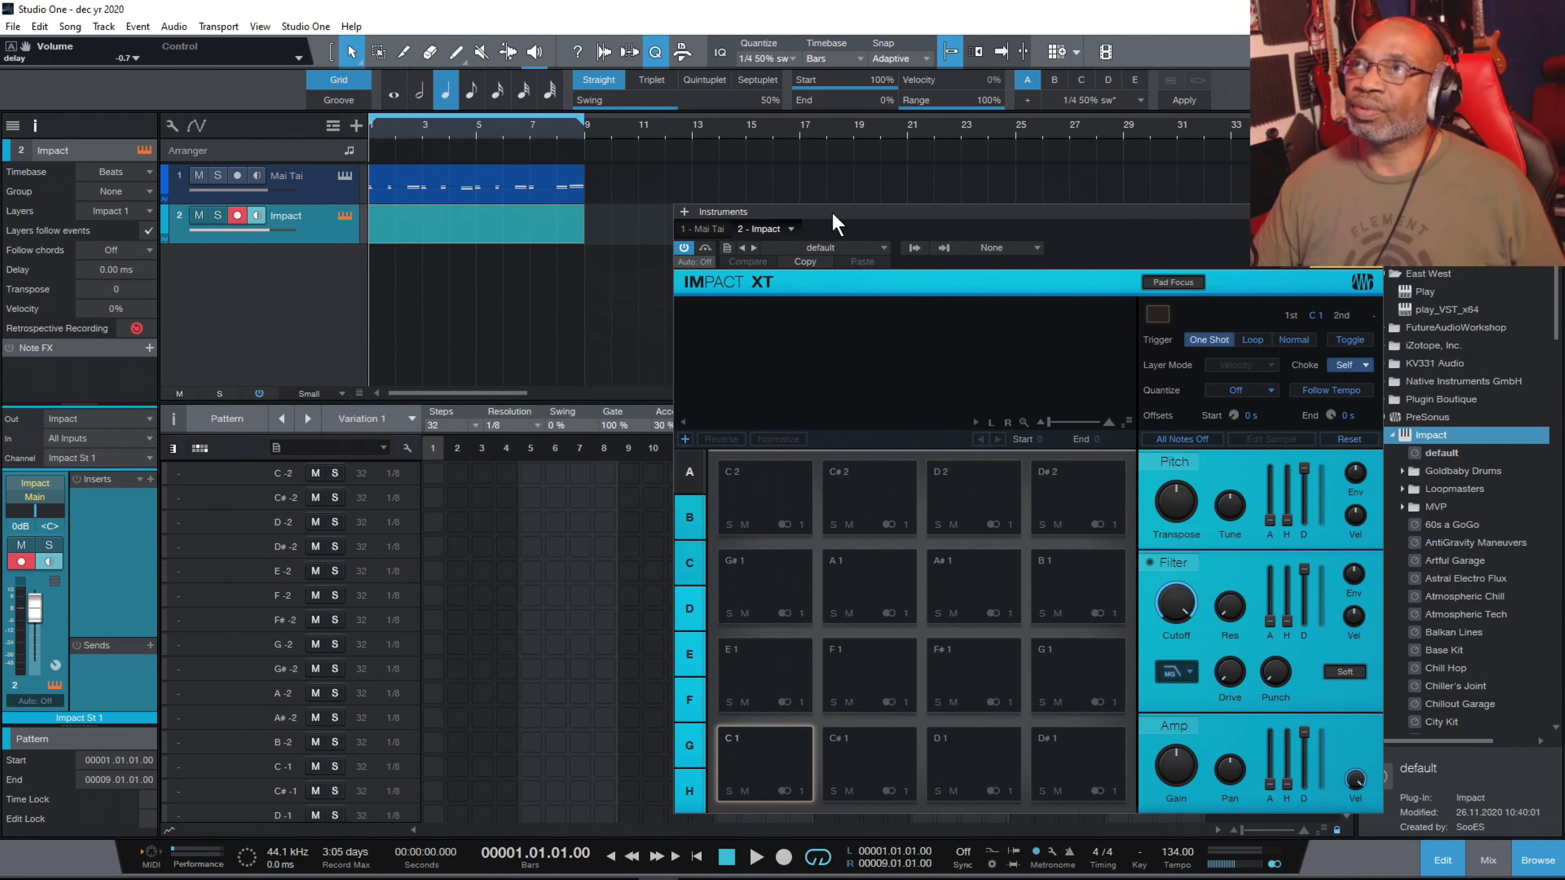
pyautogui.click(835, 259)
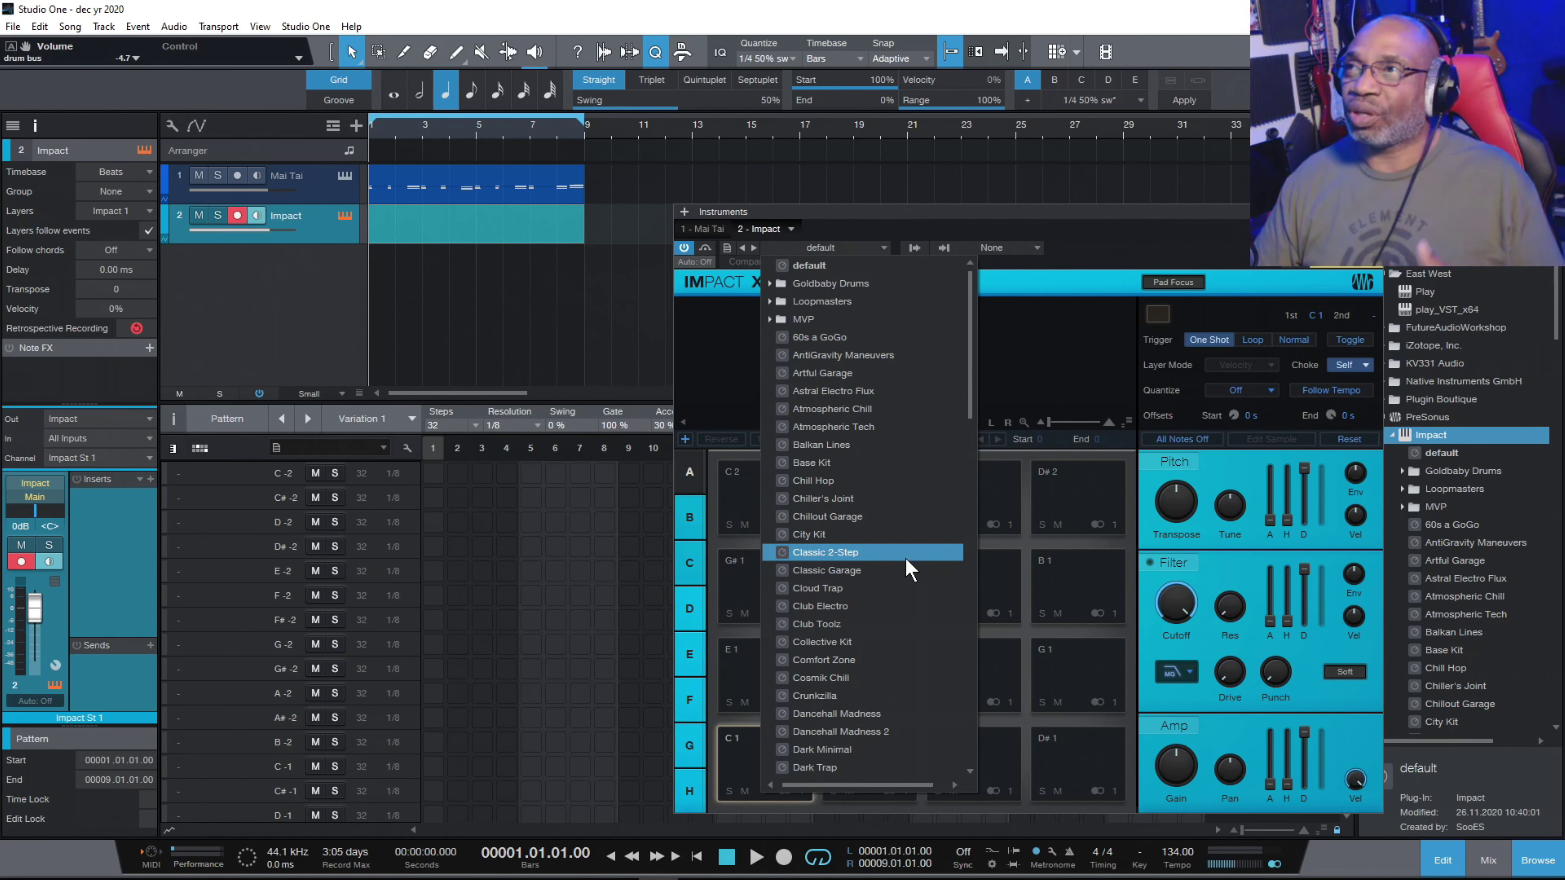
pyautogui.click(1100, 219)
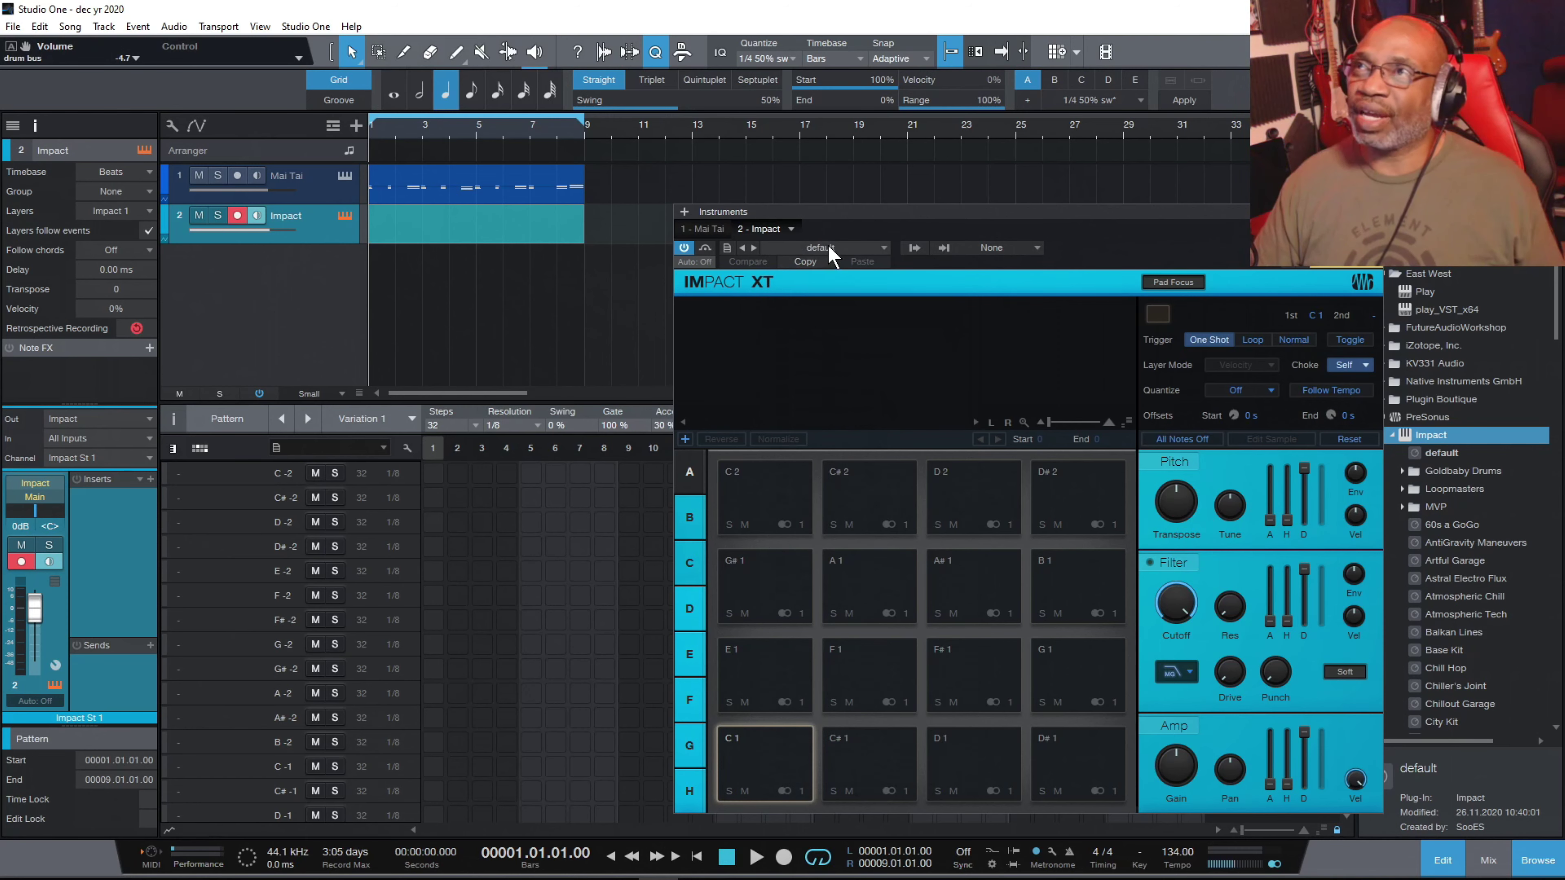
pyautogui.click(882, 249)
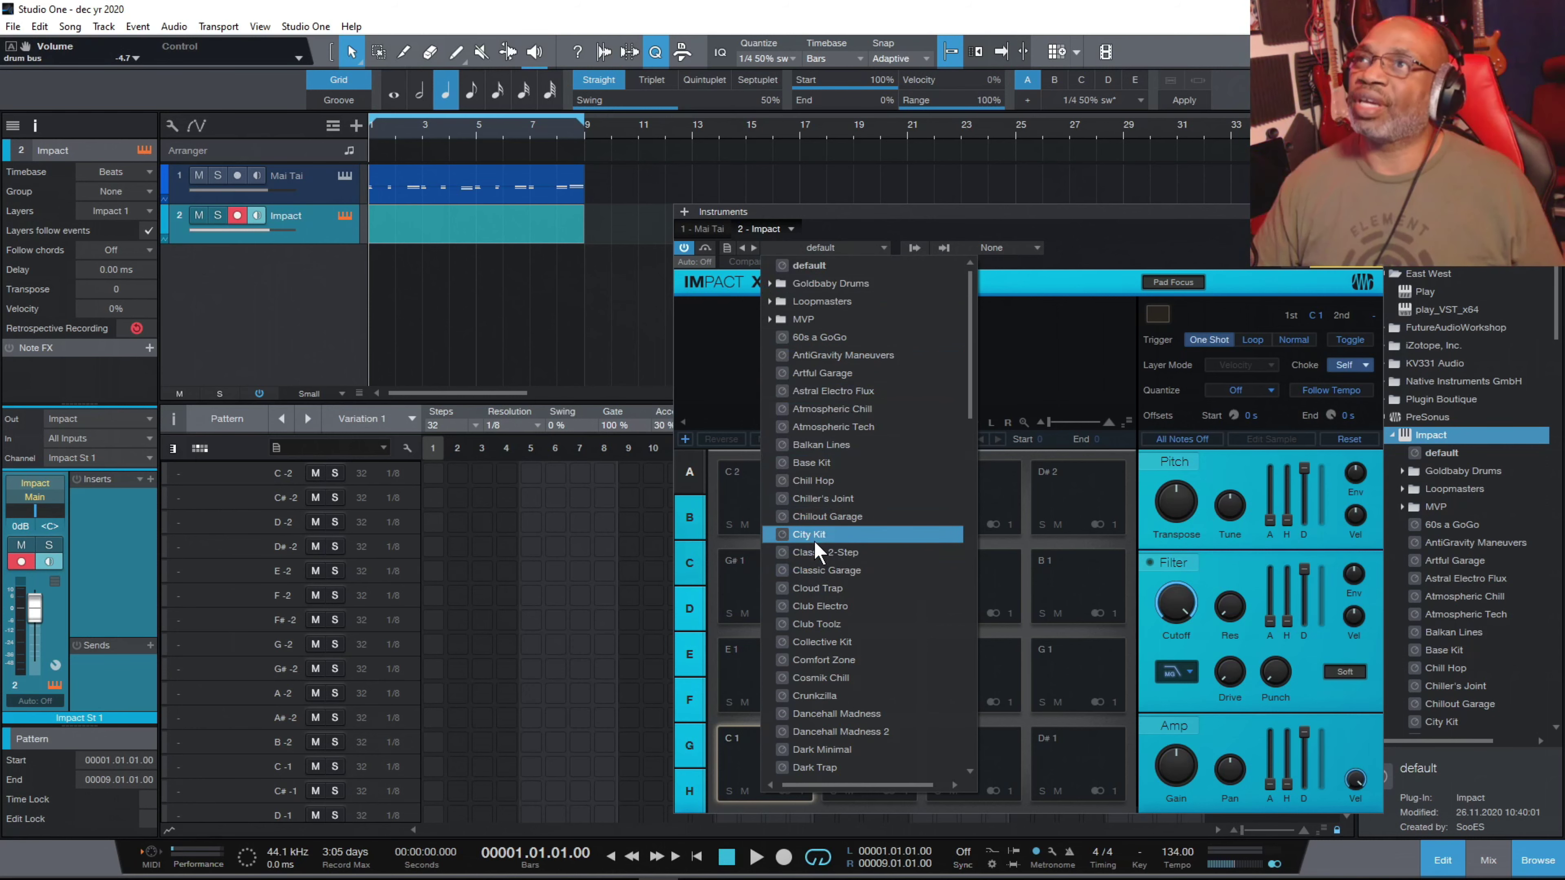
pyautogui.click(813, 481)
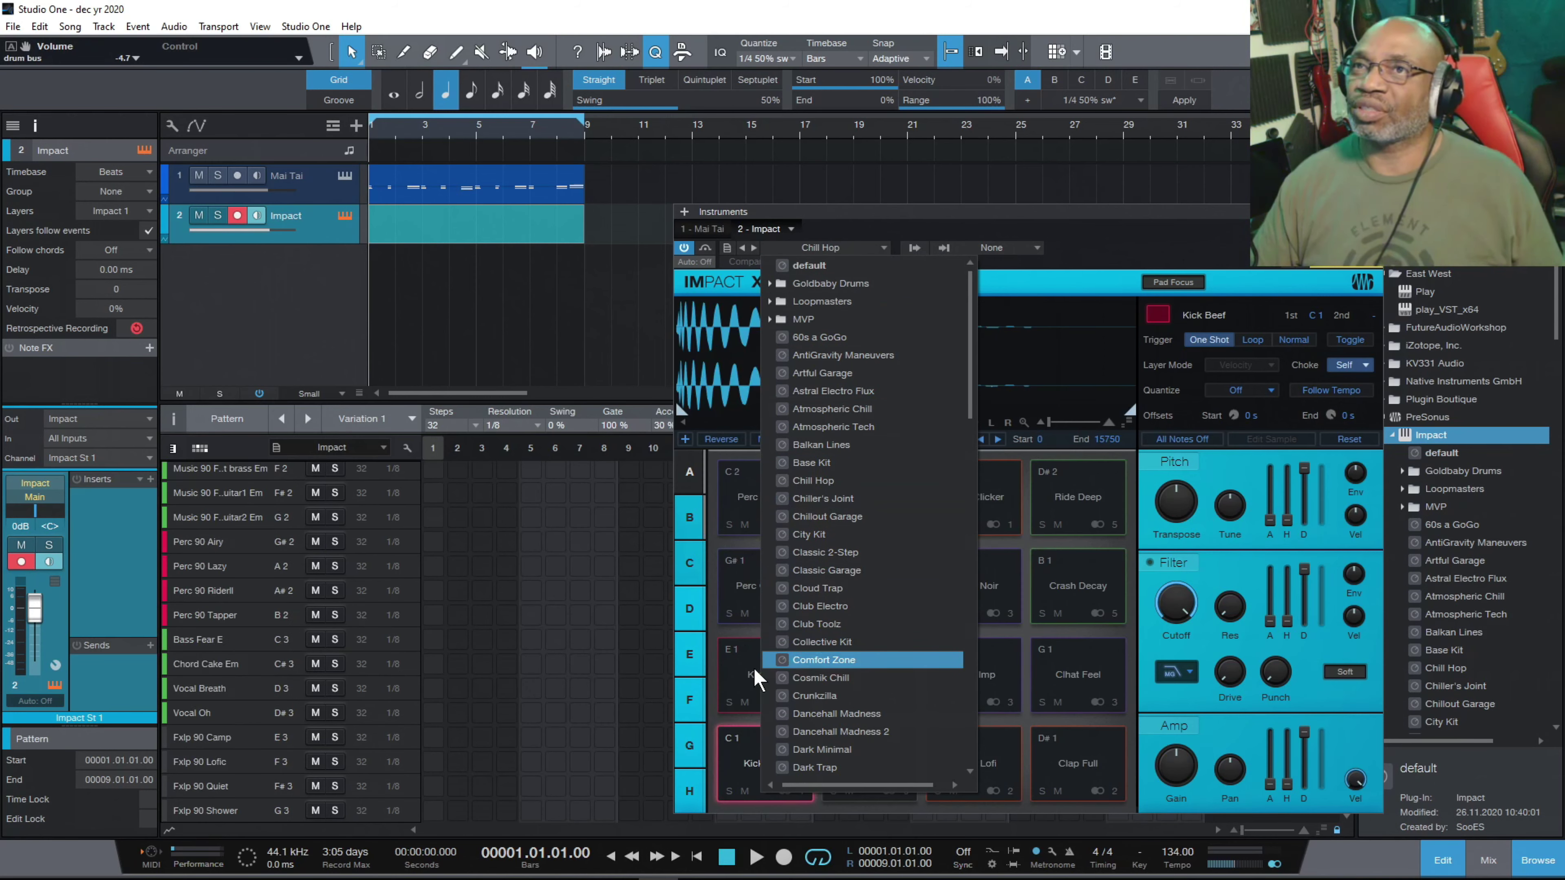
# Audition the Chill Hop kit's kick, percussion, hat and shaker pads.
pyautogui.click(741, 772)
pyautogui.click(743, 774)
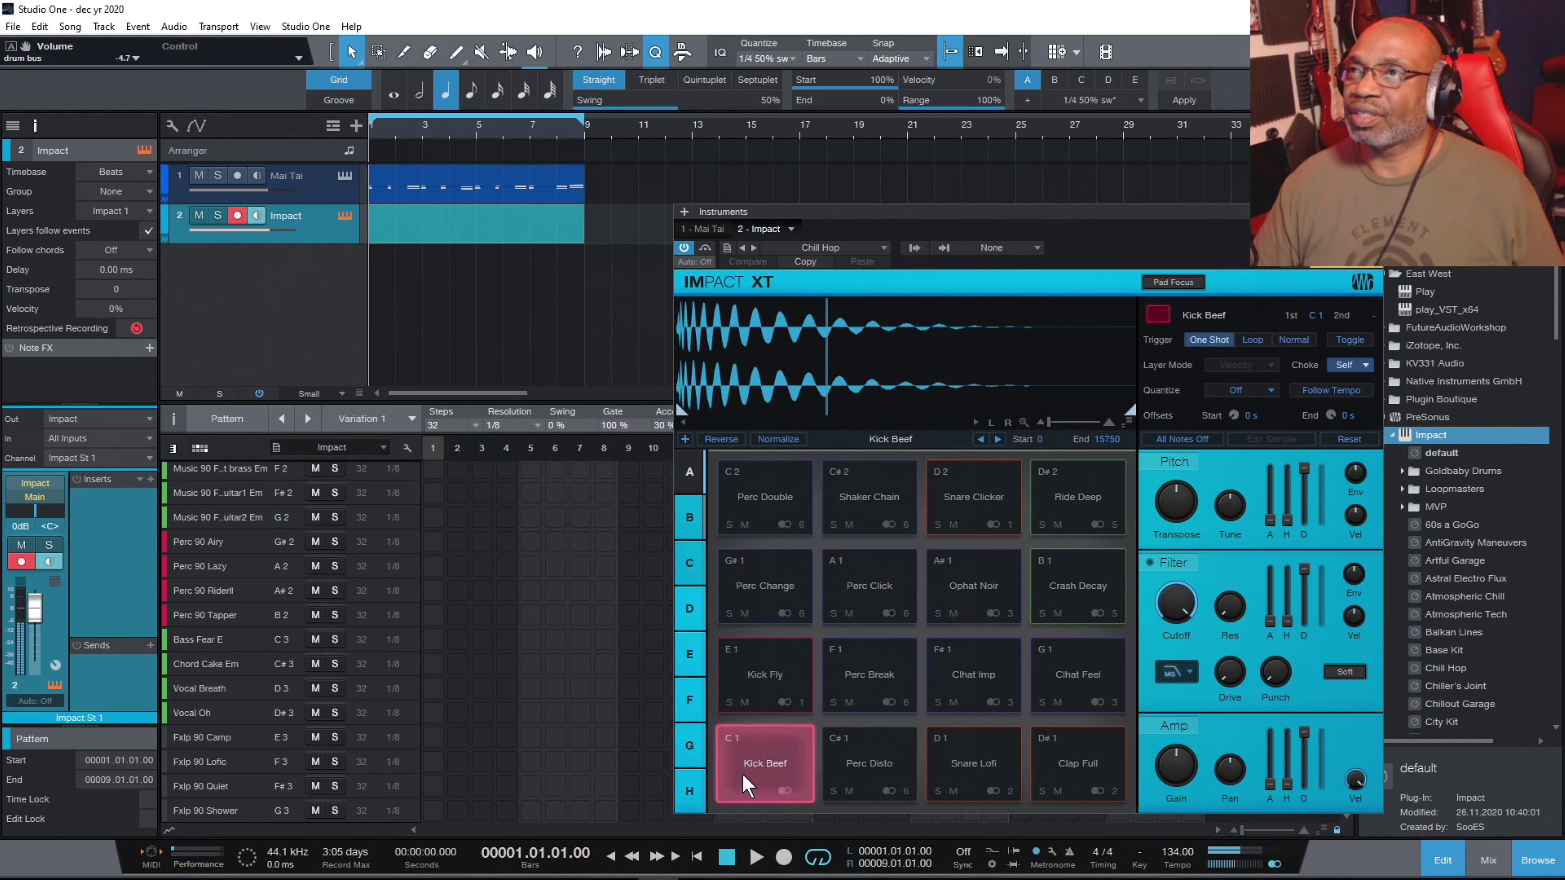
pyautogui.click(851, 743)
pyautogui.click(856, 678)
pyautogui.click(772, 687)
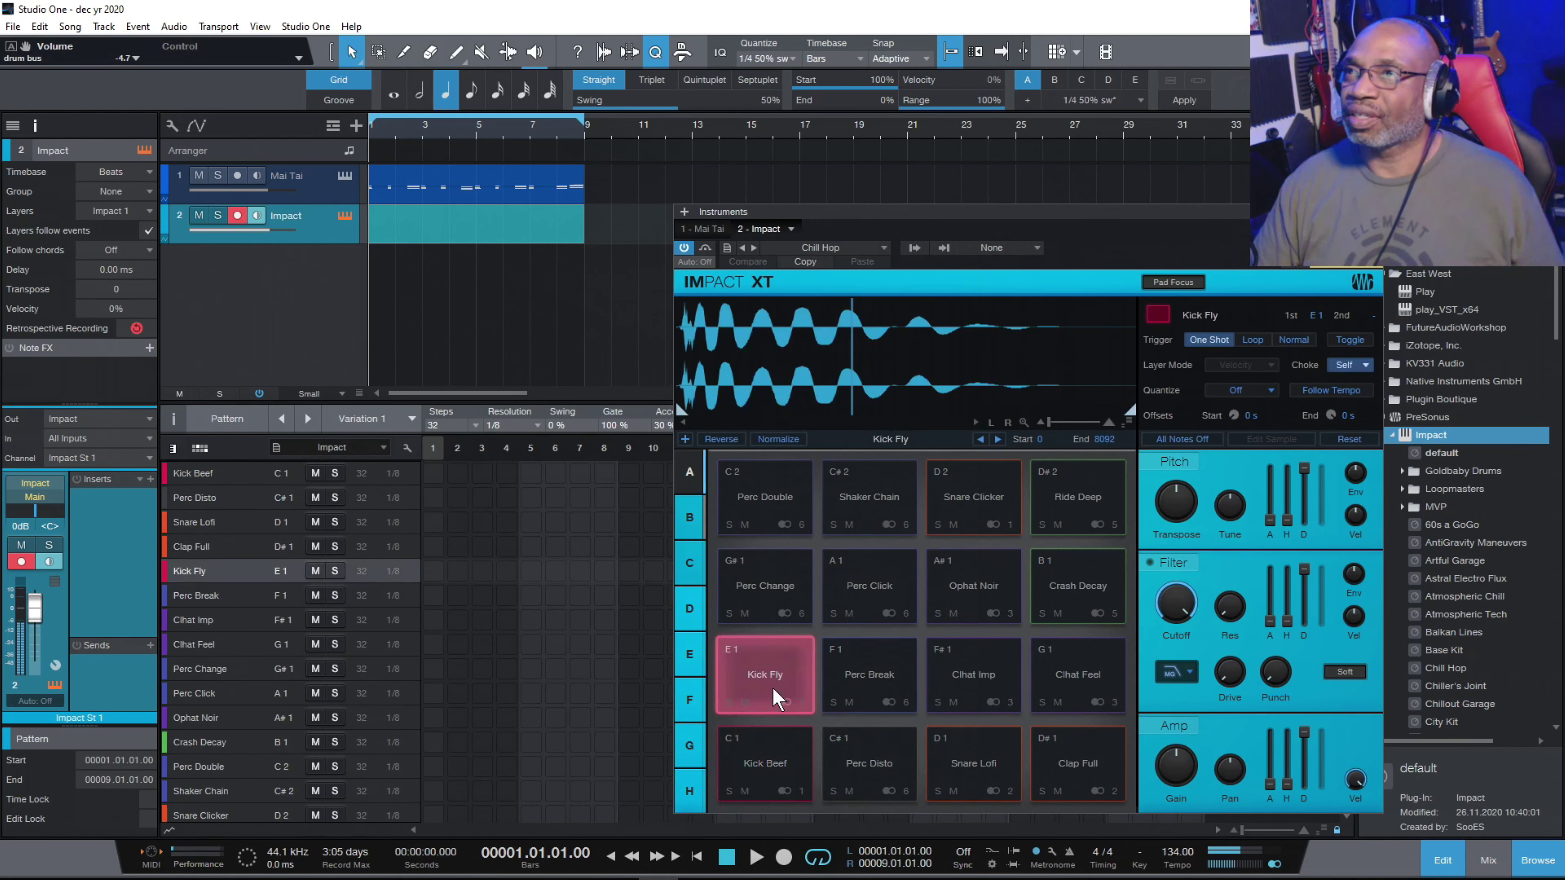
pyautogui.click(786, 592)
pyautogui.click(853, 582)
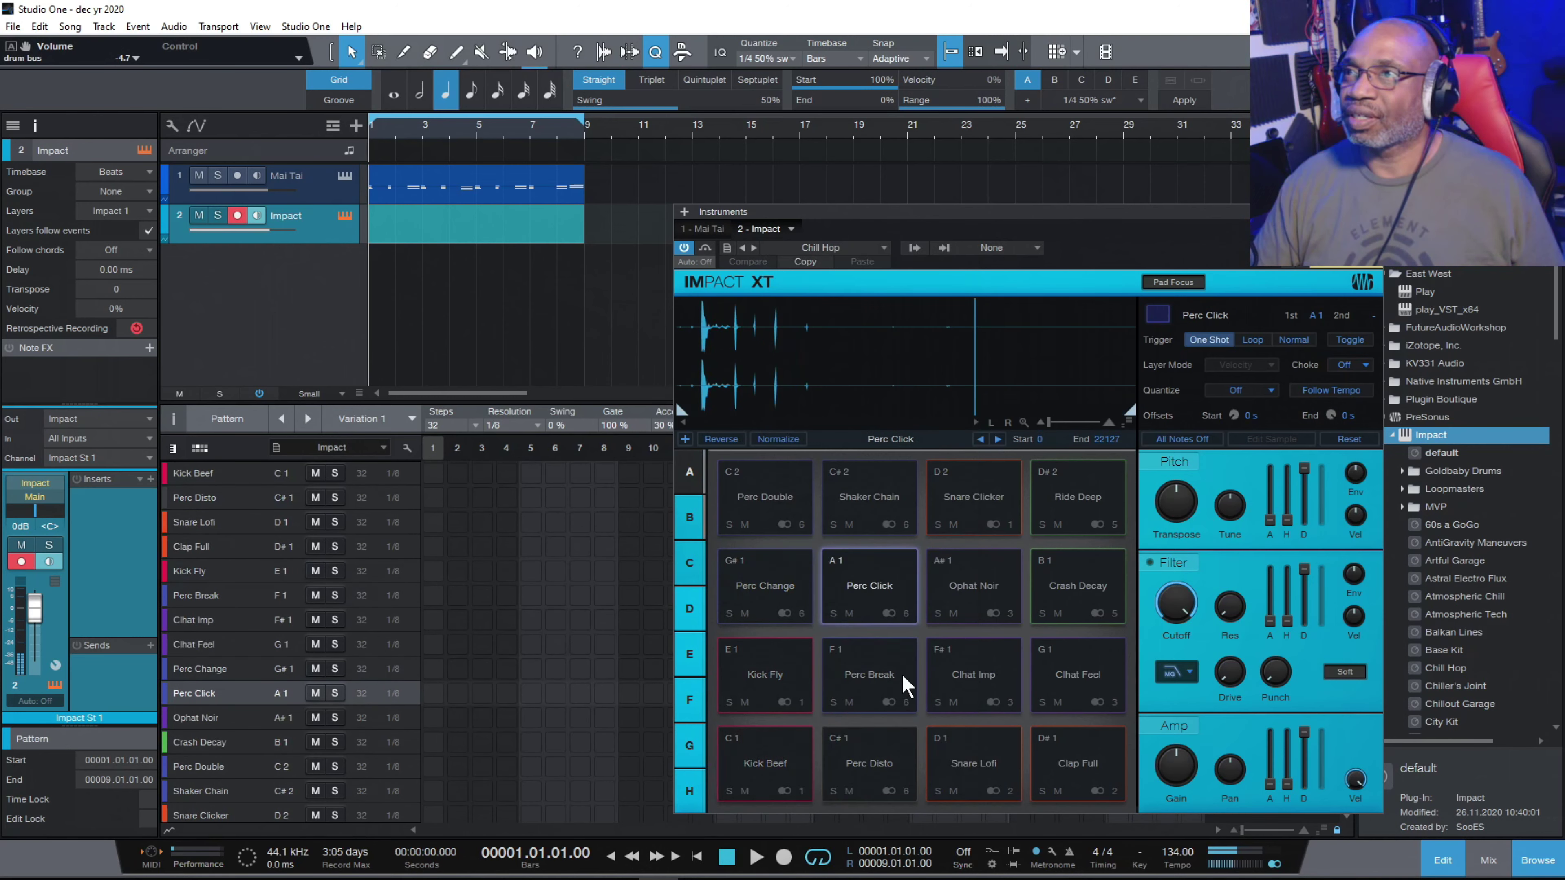
pyautogui.click(961, 685)
pyautogui.click(924, 750)
pyautogui.click(847, 582)
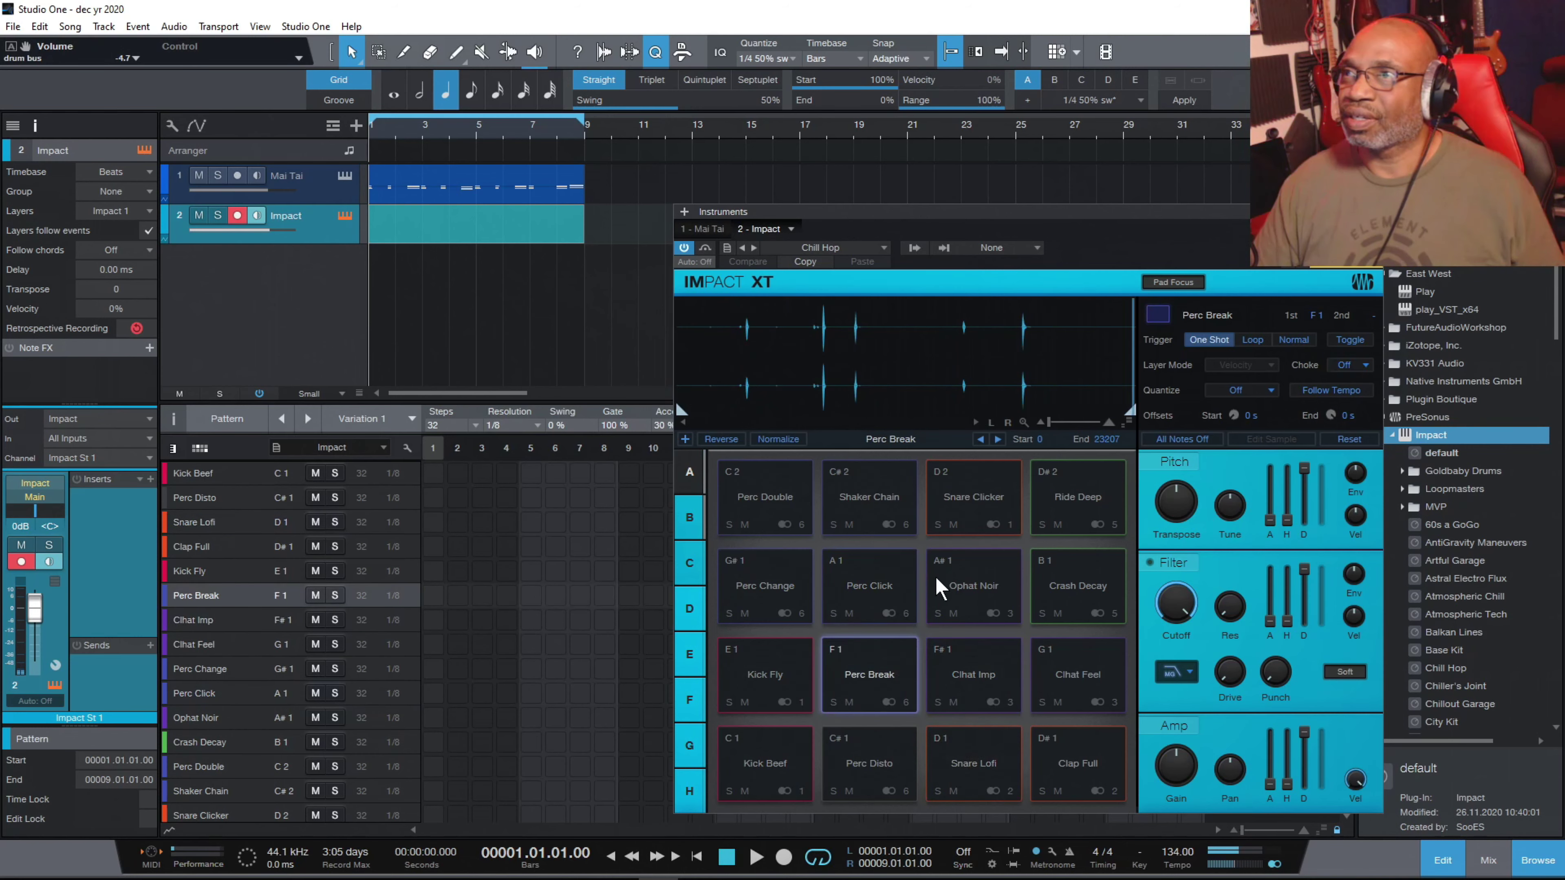
pyautogui.click(967, 588)
pyautogui.click(885, 517)
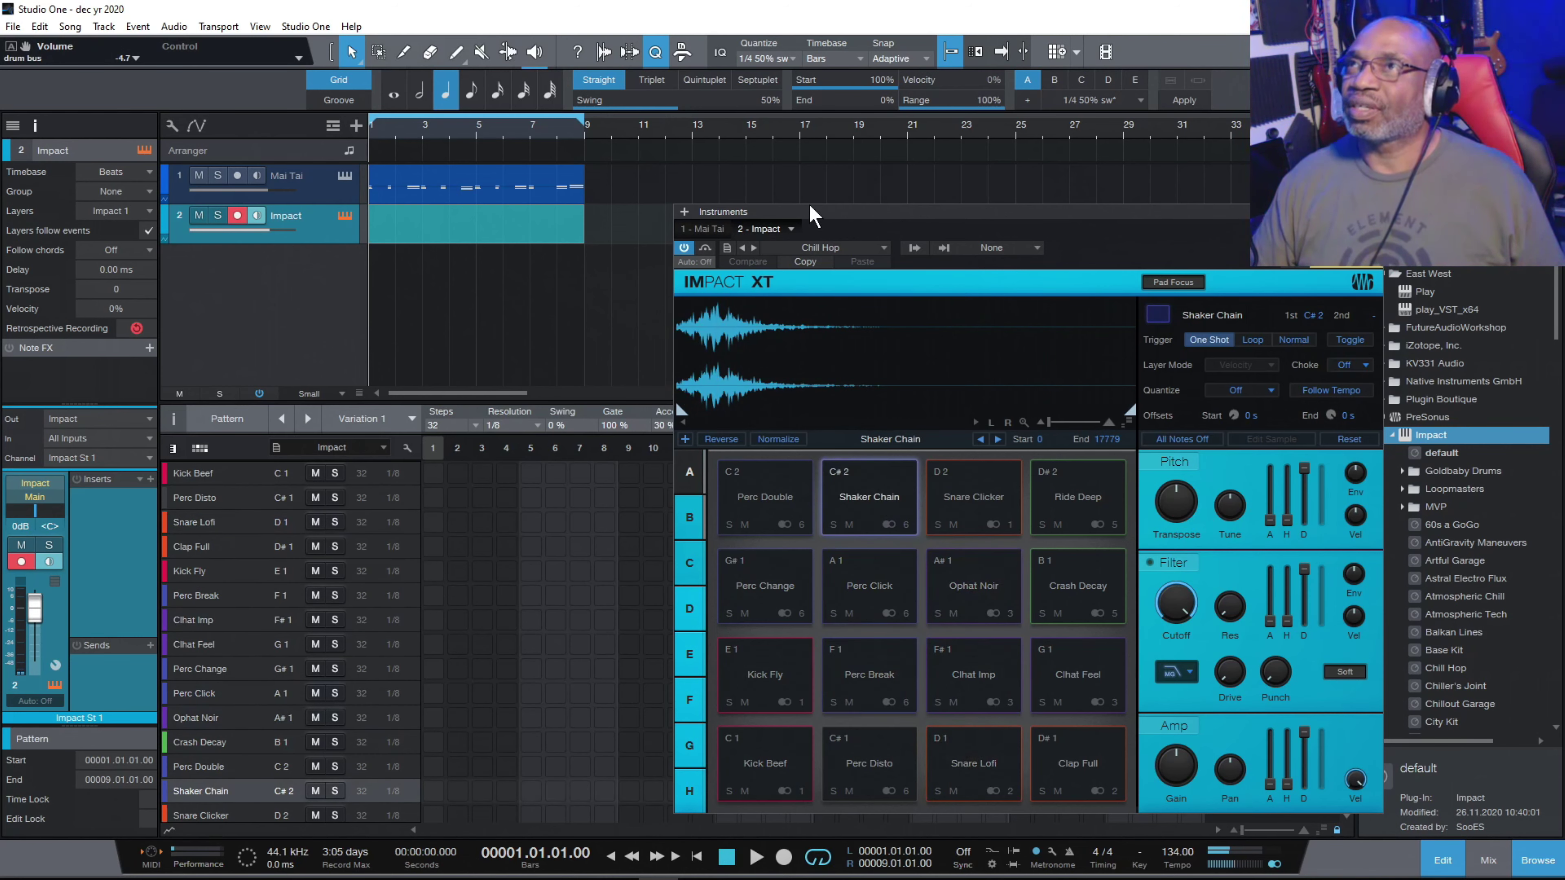
# Load the Gucci Kit preset in Impact XT.
pyautogui.click(842, 248)
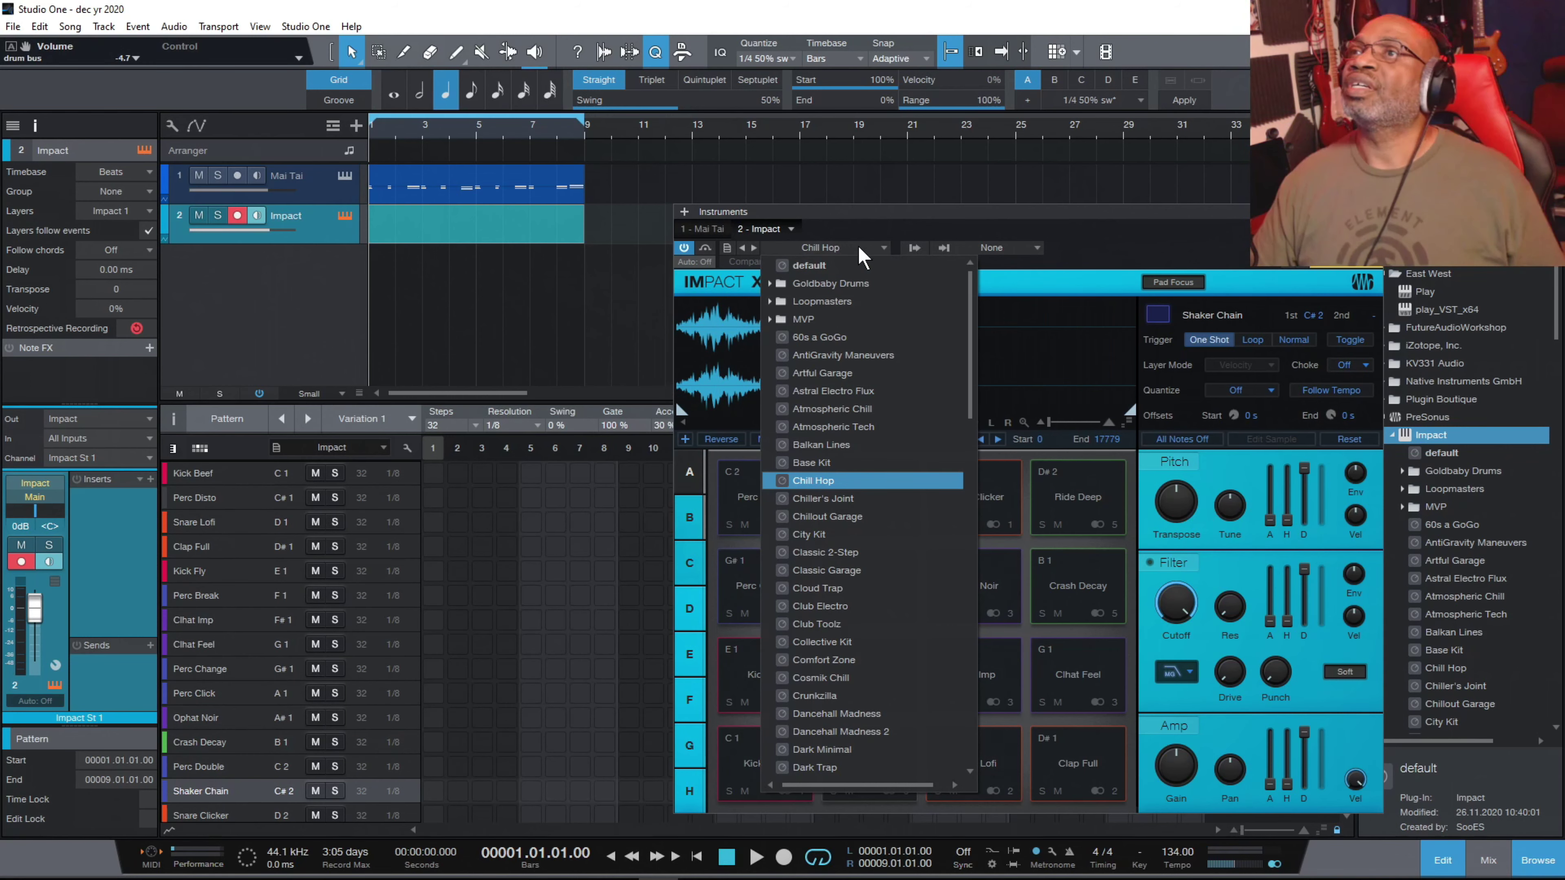
pyautogui.moveTo(973, 322); pyautogui.dragTo(976, 421)
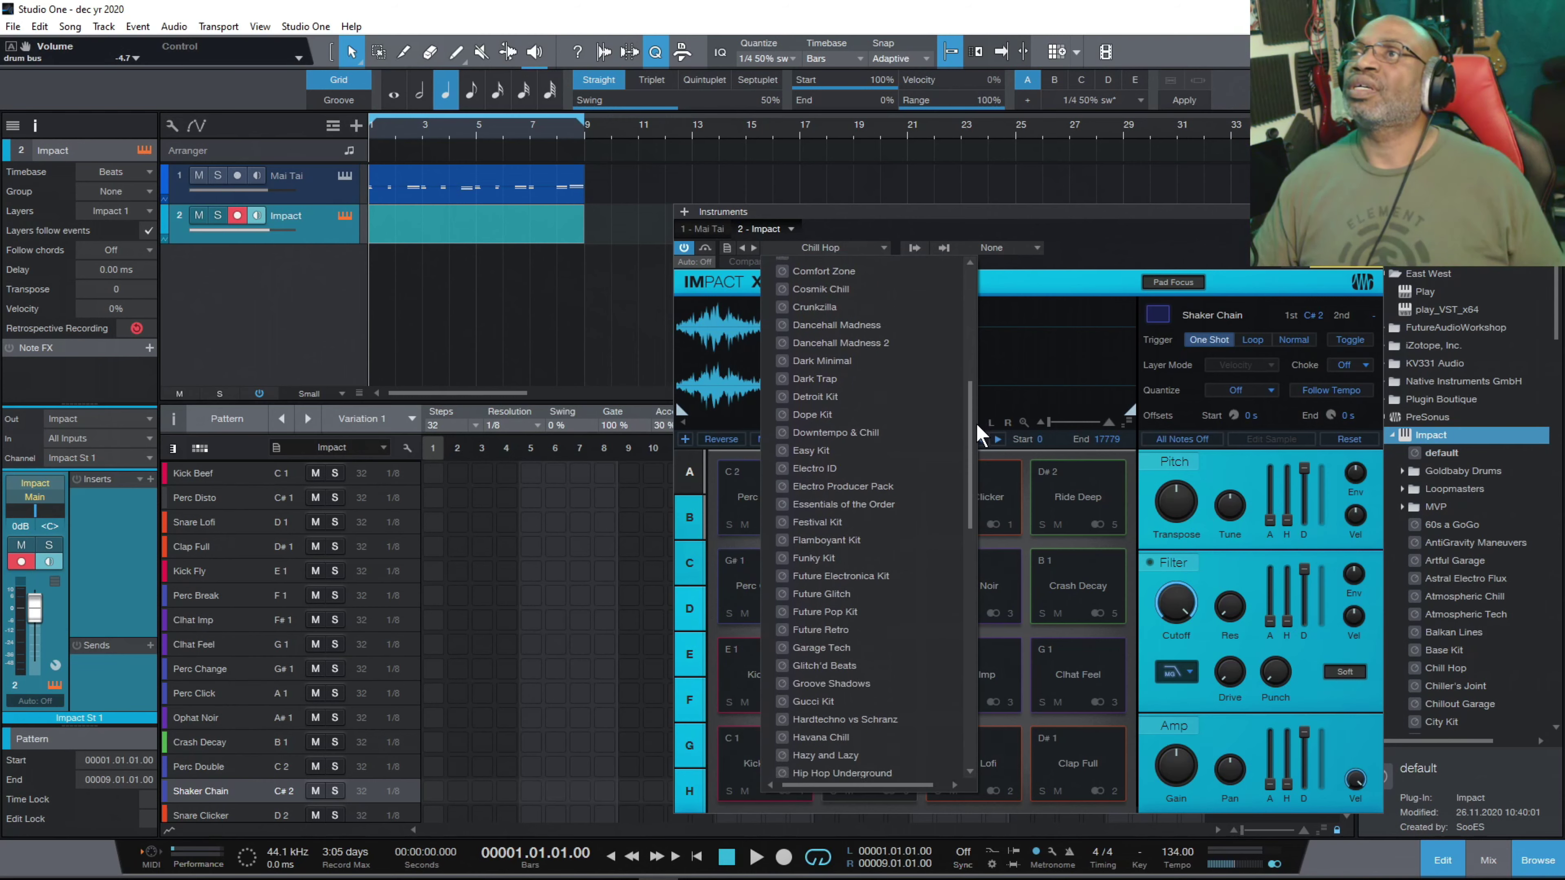
pyautogui.click(816, 697)
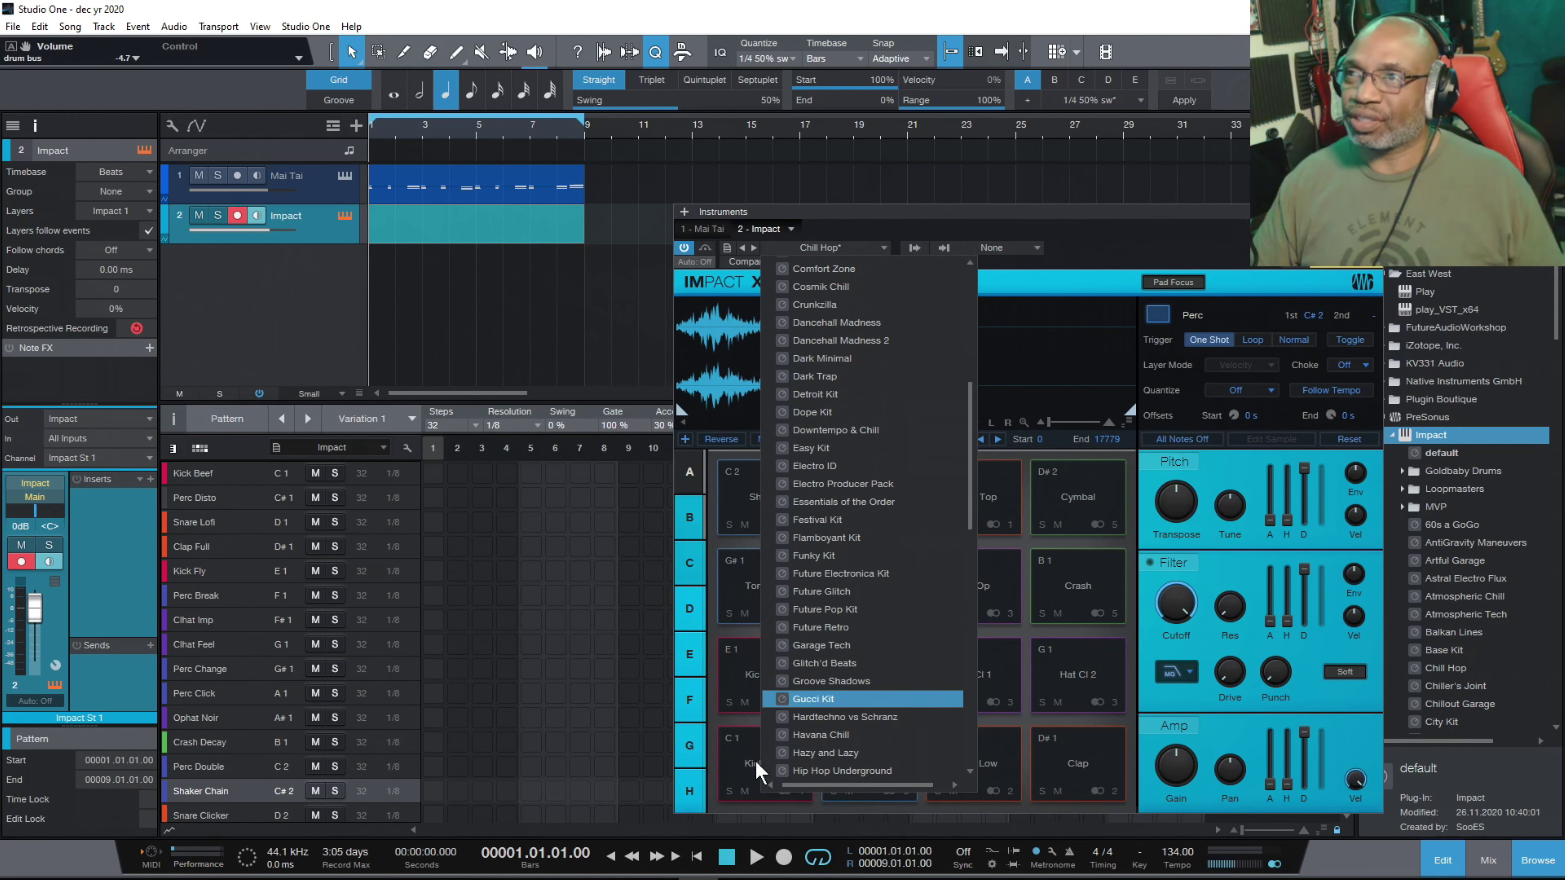
# Audition the Gucci Kit's kick, rim, tom, shaker and percussion pads.
pyautogui.click(741, 761)
pyautogui.click(744, 758)
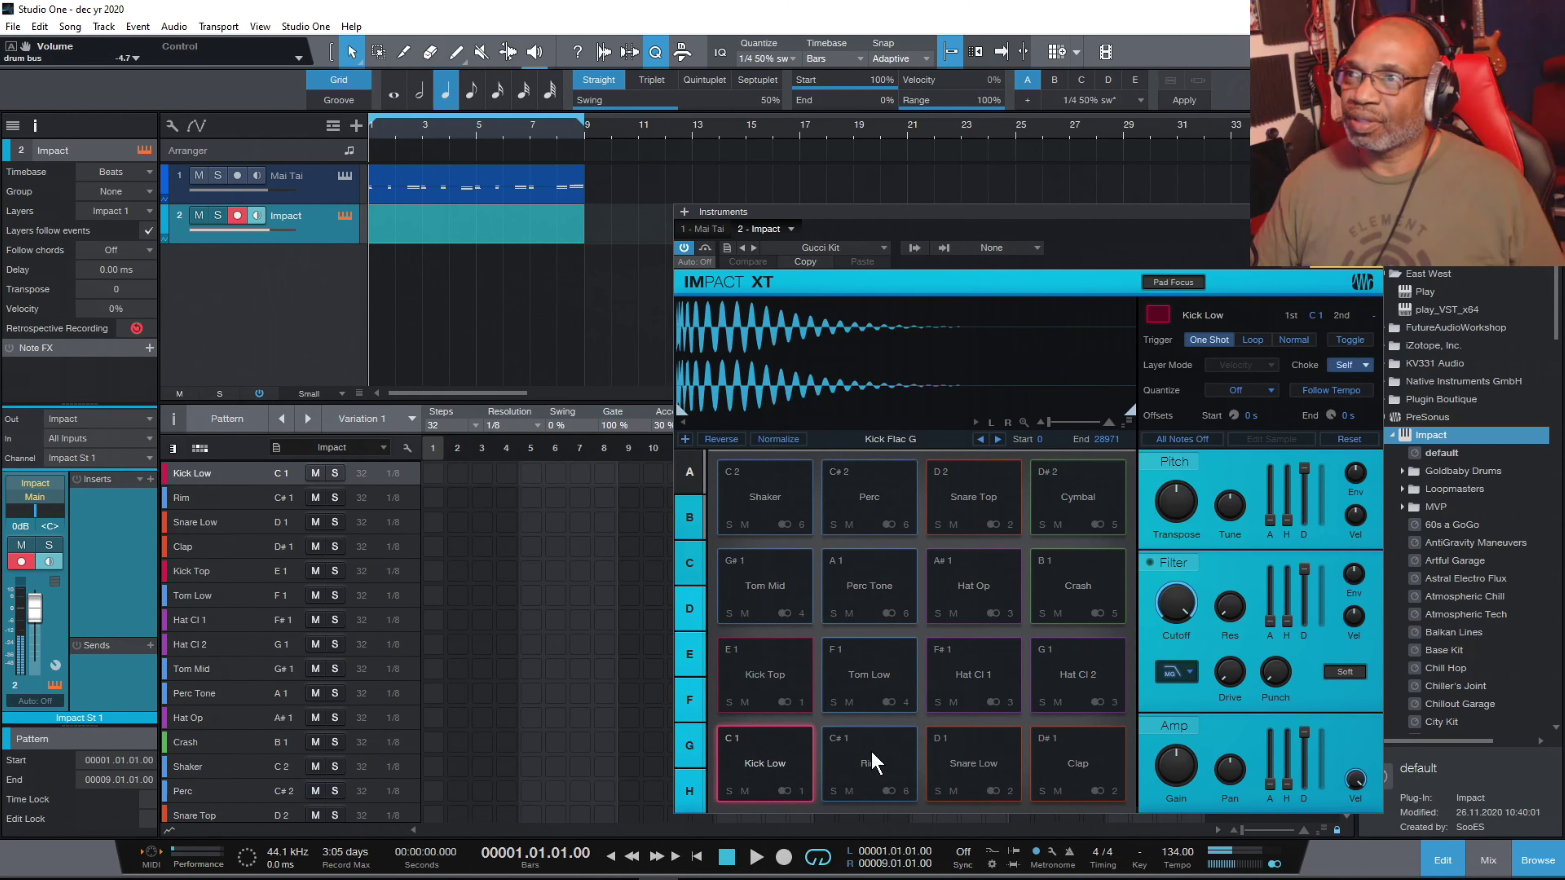
pyautogui.click(874, 762)
pyautogui.click(783, 685)
pyautogui.click(869, 673)
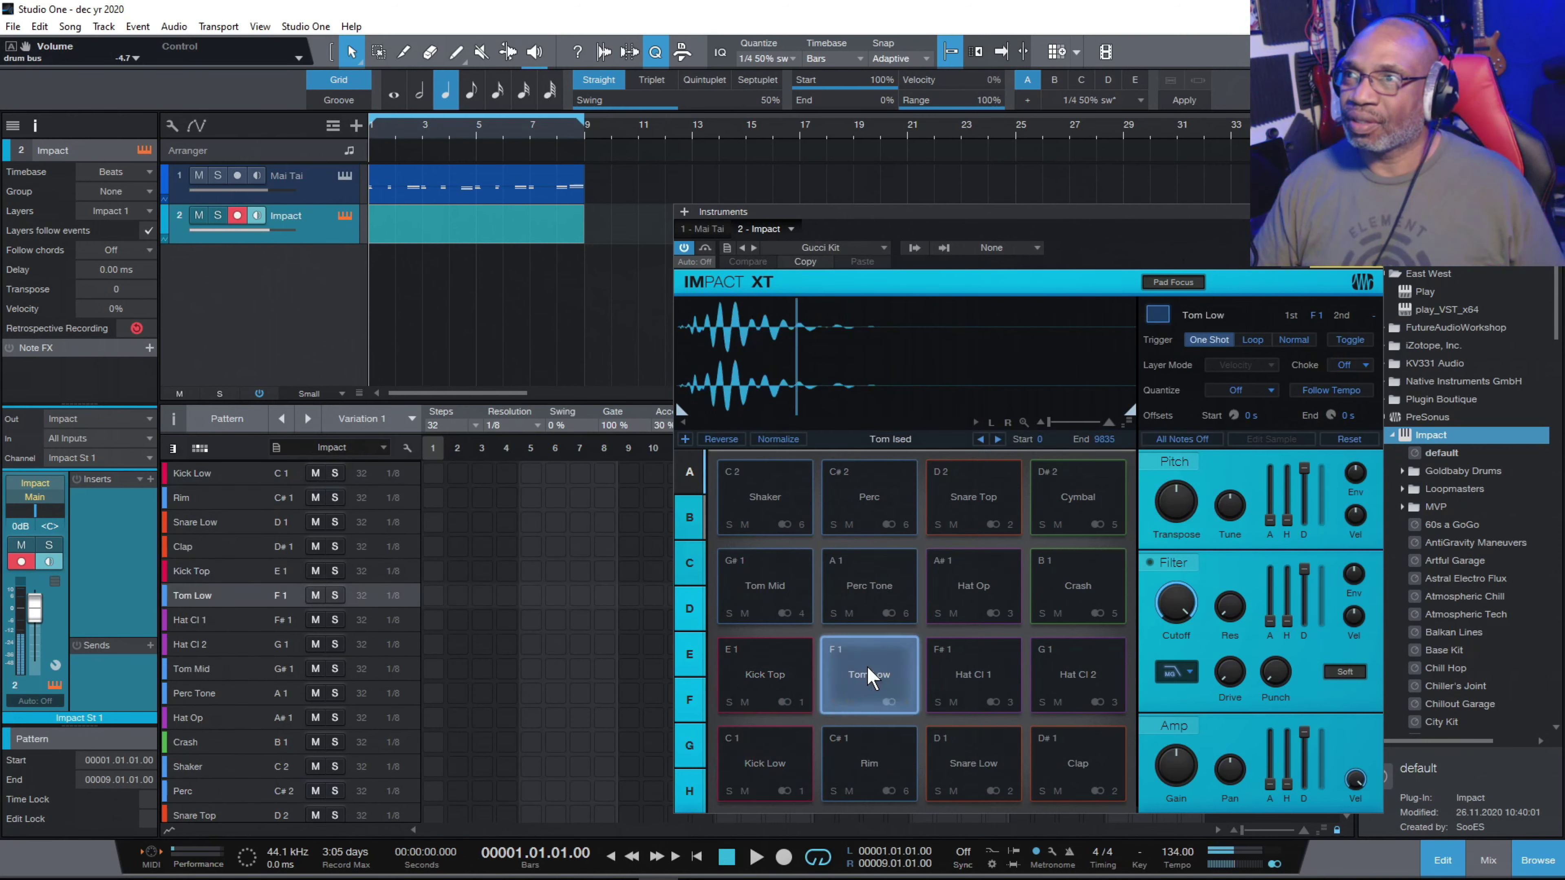
pyautogui.click(779, 604)
pyautogui.click(851, 589)
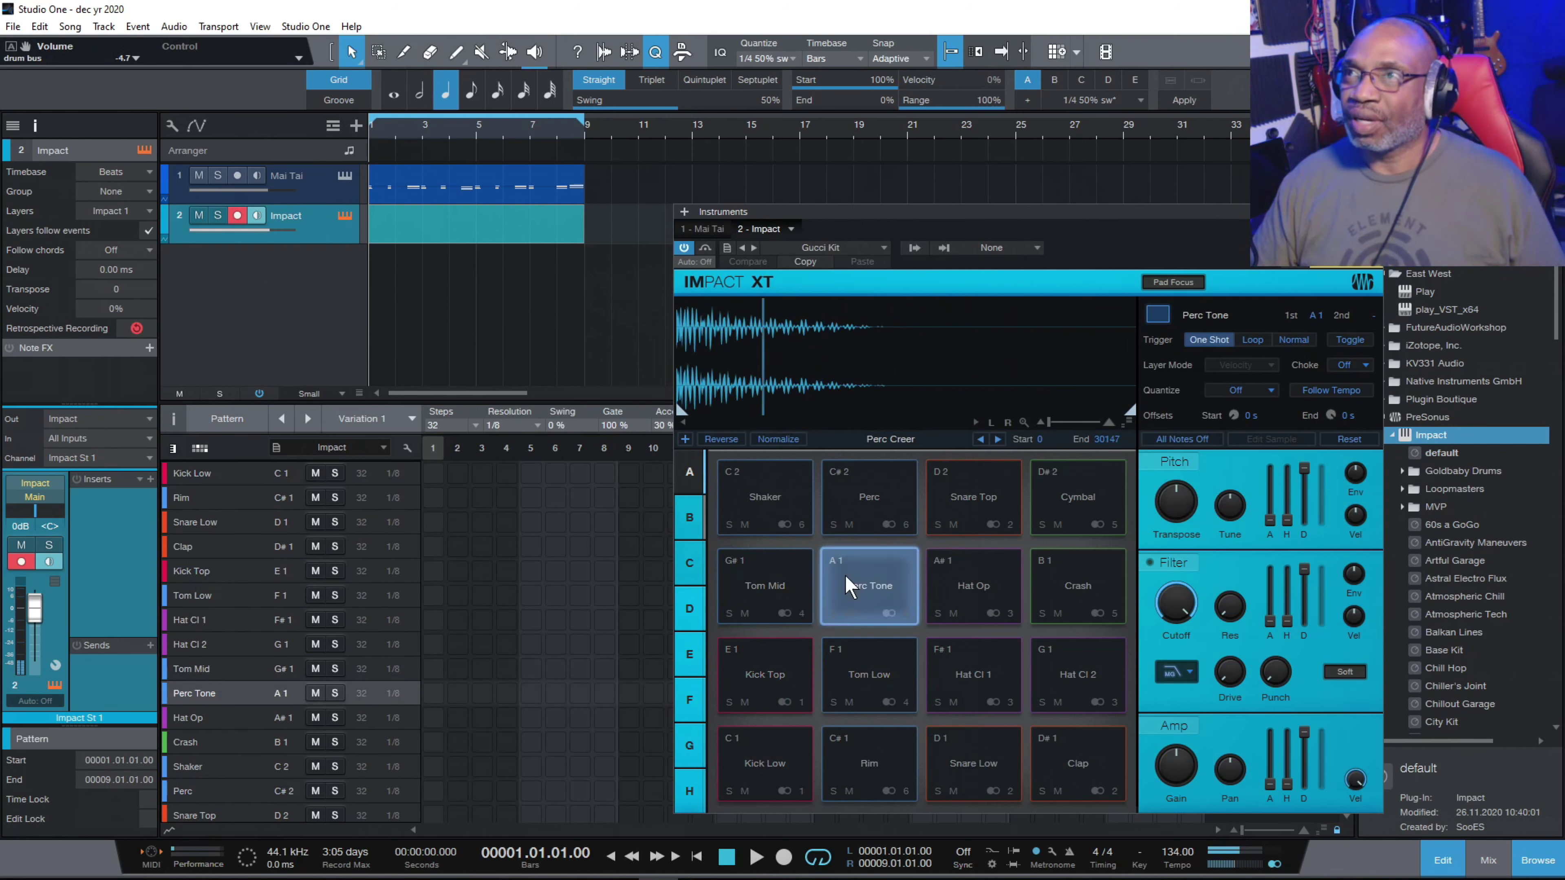
pyautogui.click(781, 521)
pyautogui.click(848, 500)
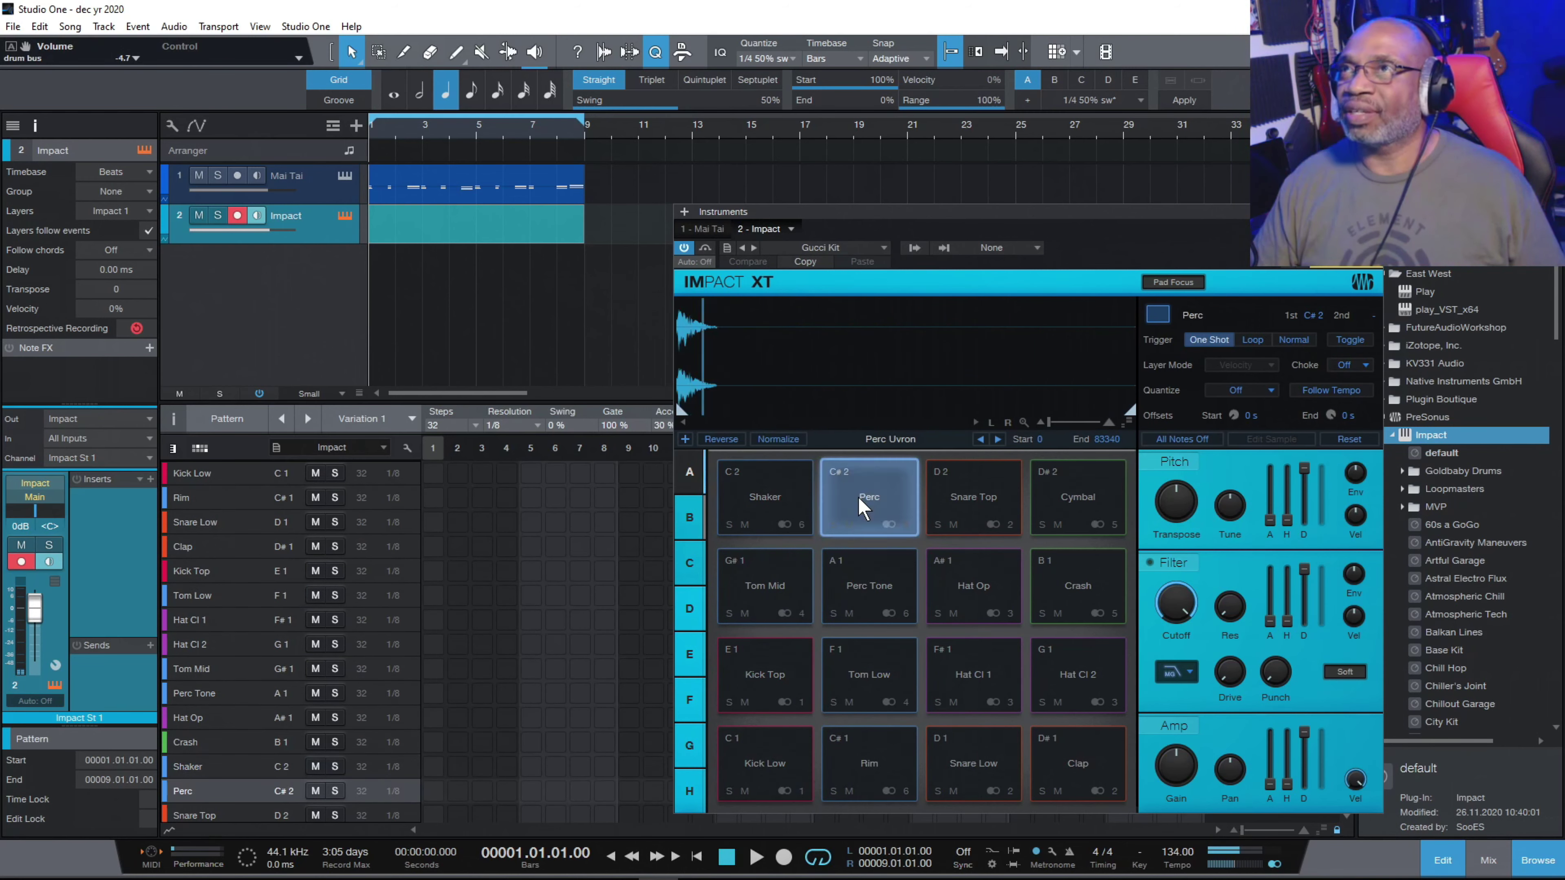
# Browse the Impact XT kit presets and load Glitch'd Beats.
pyautogui.click(843, 248)
pyautogui.scroll(-2, 856, 395)
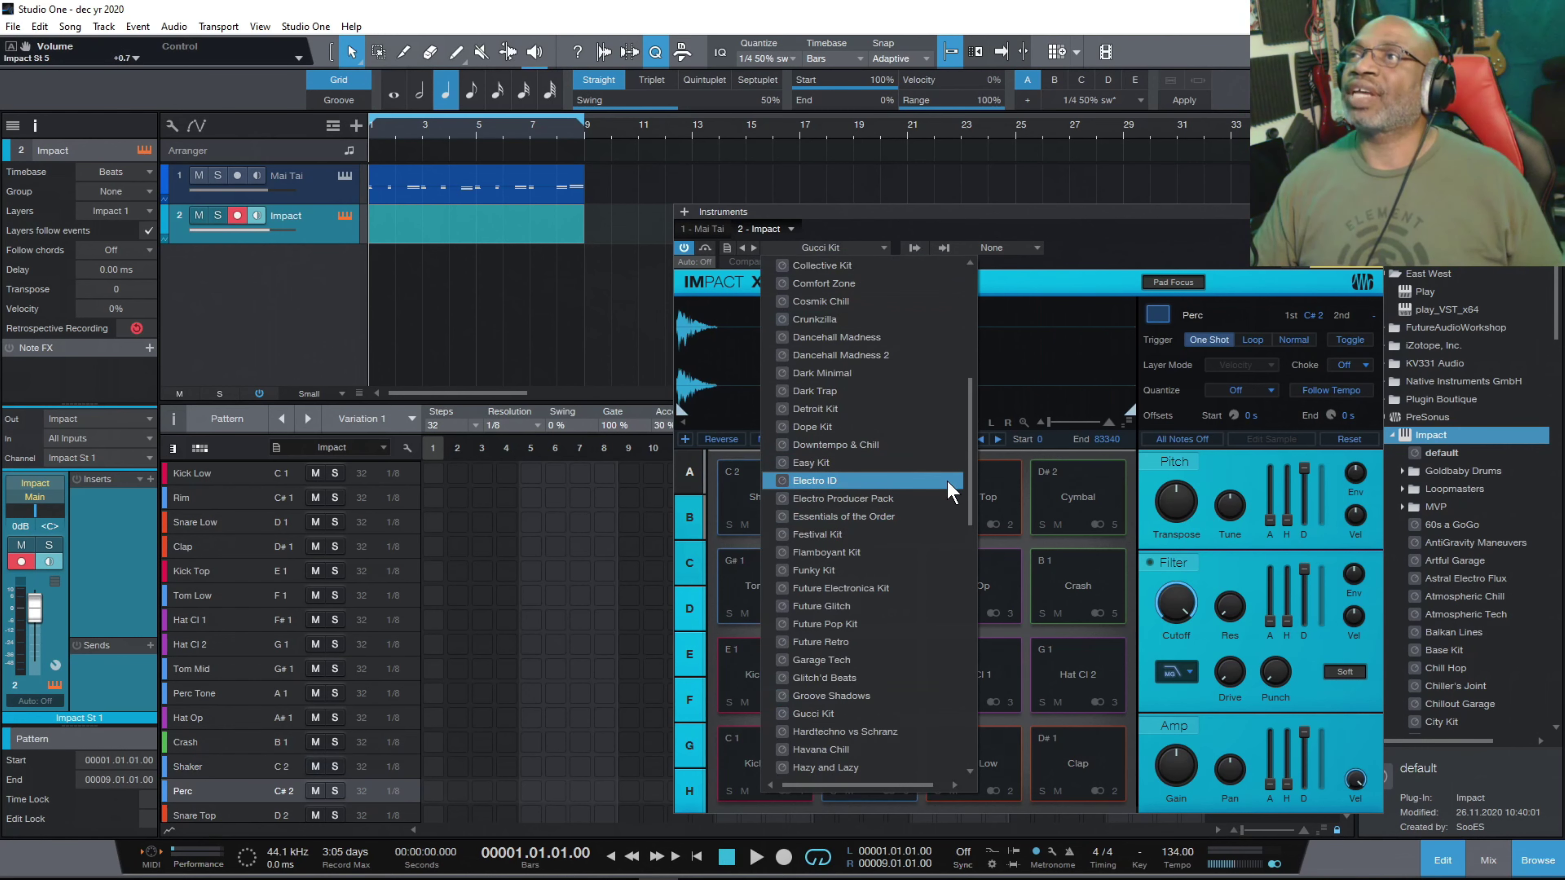
pyautogui.moveTo(972, 503); pyautogui.dragTo(933, 399)
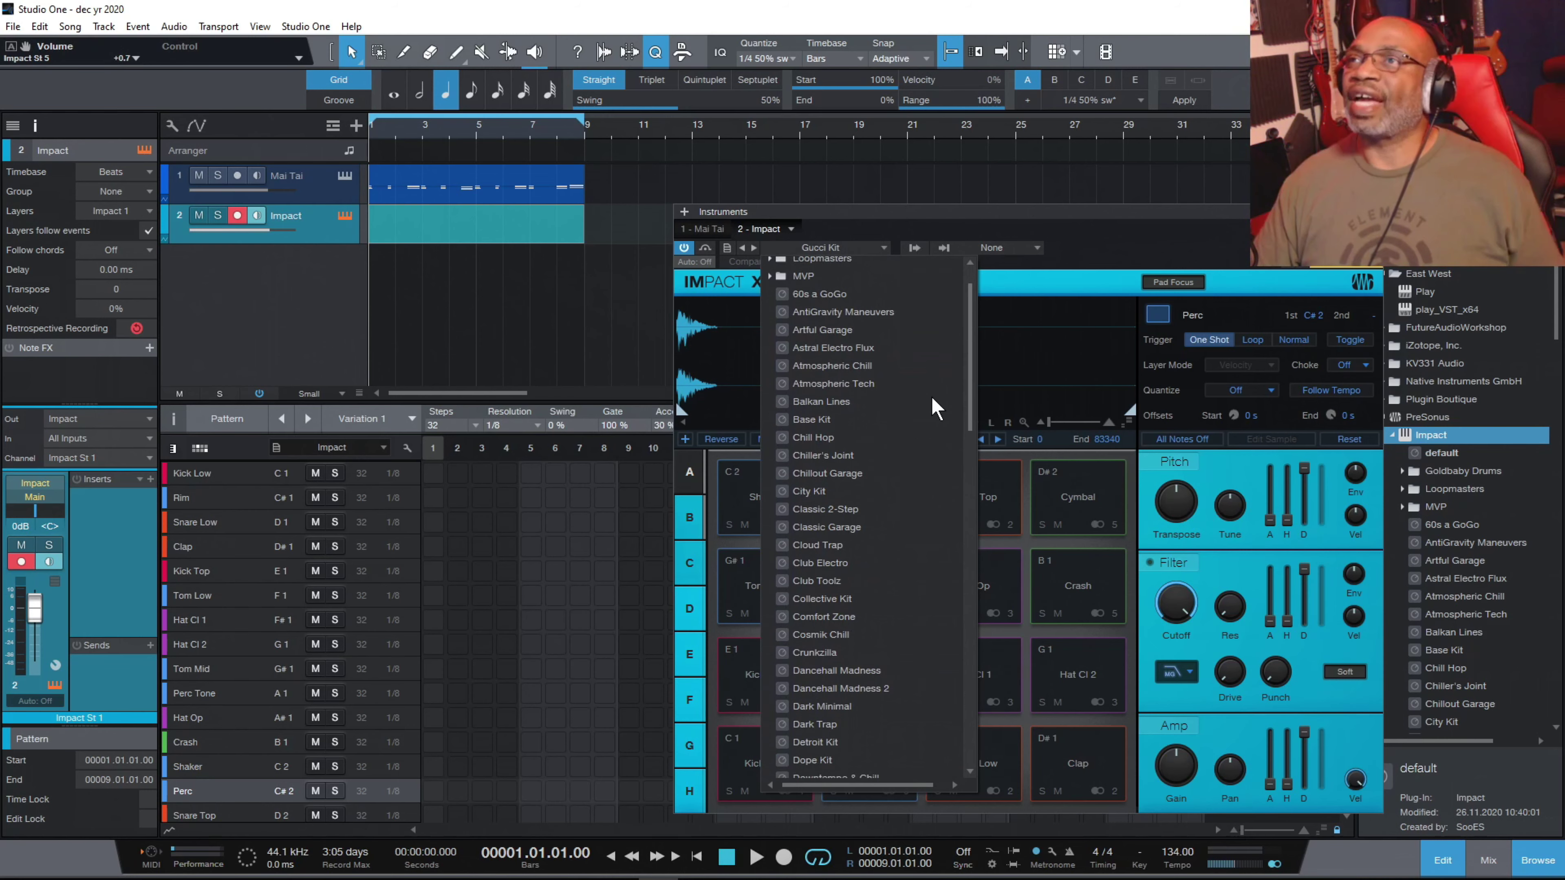
pyautogui.press('Down')
pyautogui.press('Down')
pyautogui.press('Down')
pyautogui.press('Down')
pyautogui.press('Down')
pyautogui.press('Down')
pyautogui.press('Down')
pyautogui.press('Down')
pyautogui.press('Down')
pyautogui.press('Down')
pyautogui.press('Down')
pyautogui.press('Down')
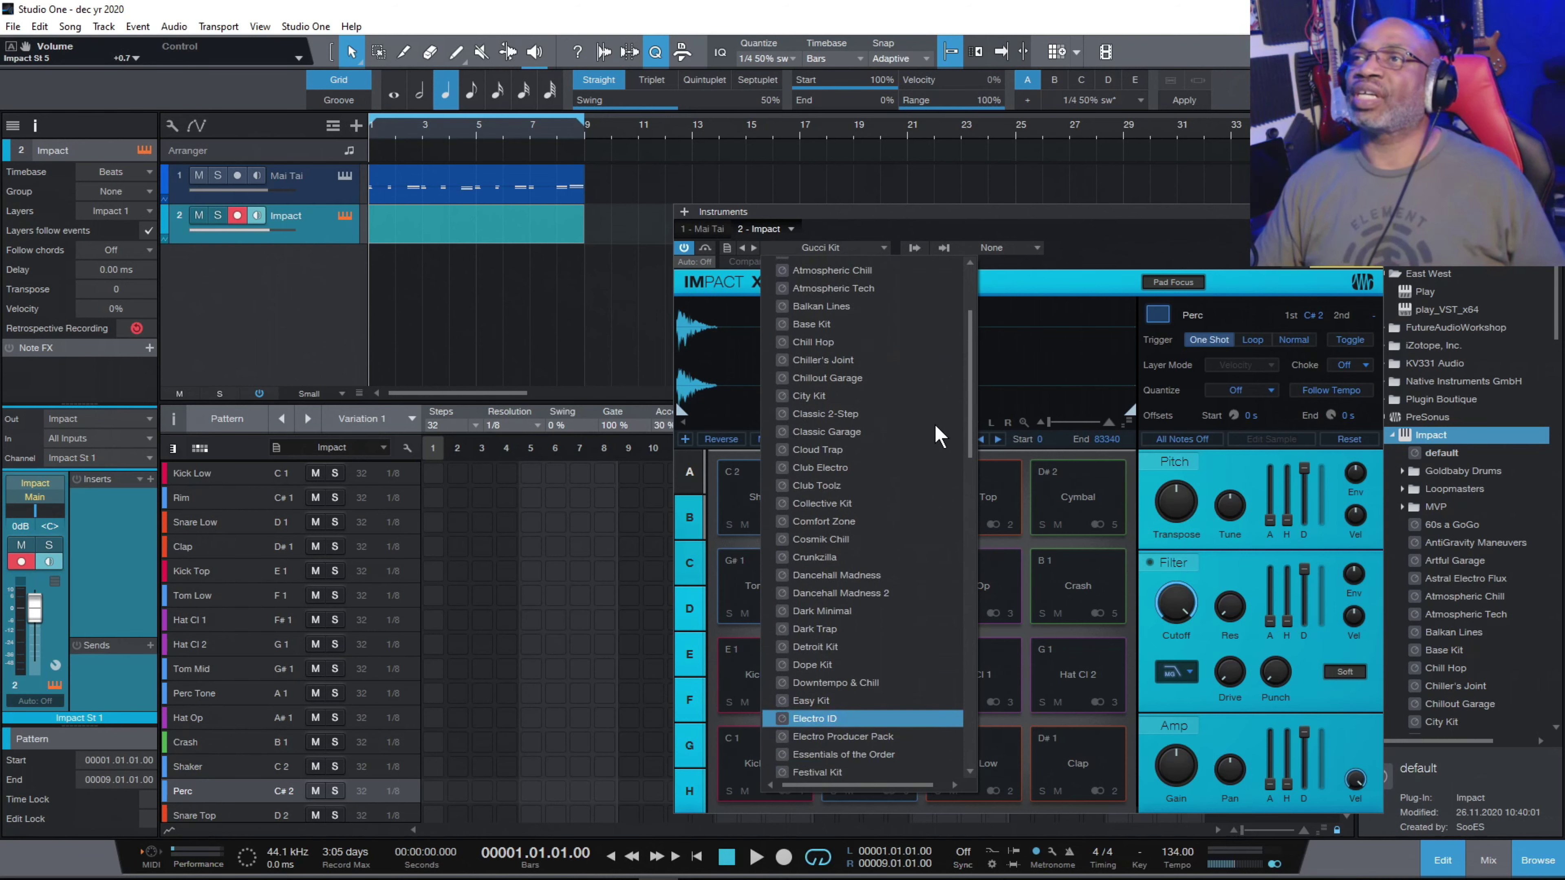
pyautogui.scroll(-4, 944, 462)
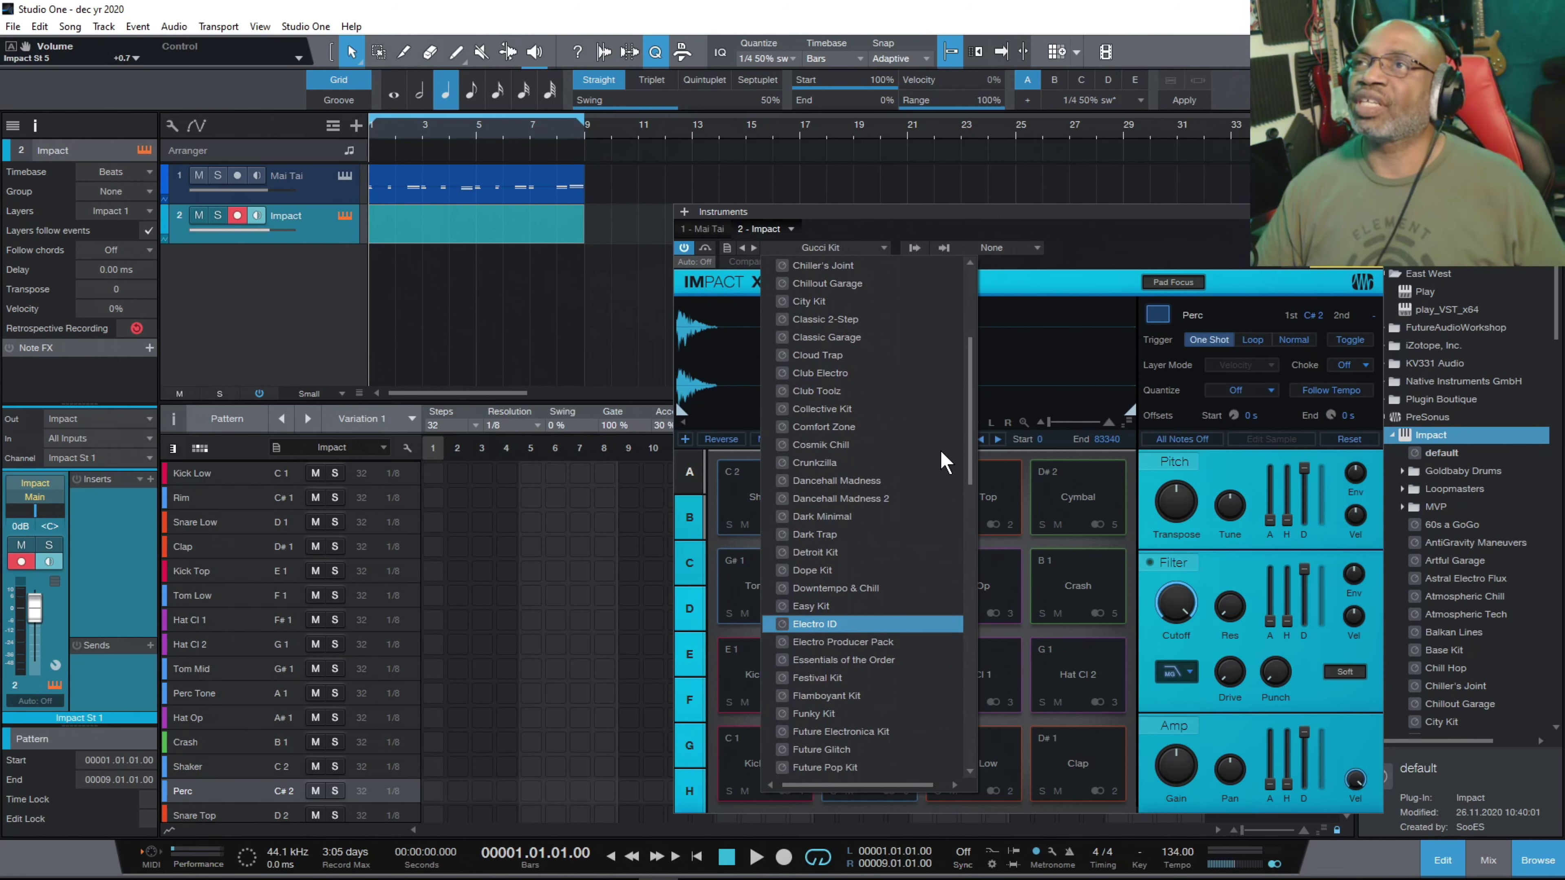
pyautogui.scroll(-4, 944, 478)
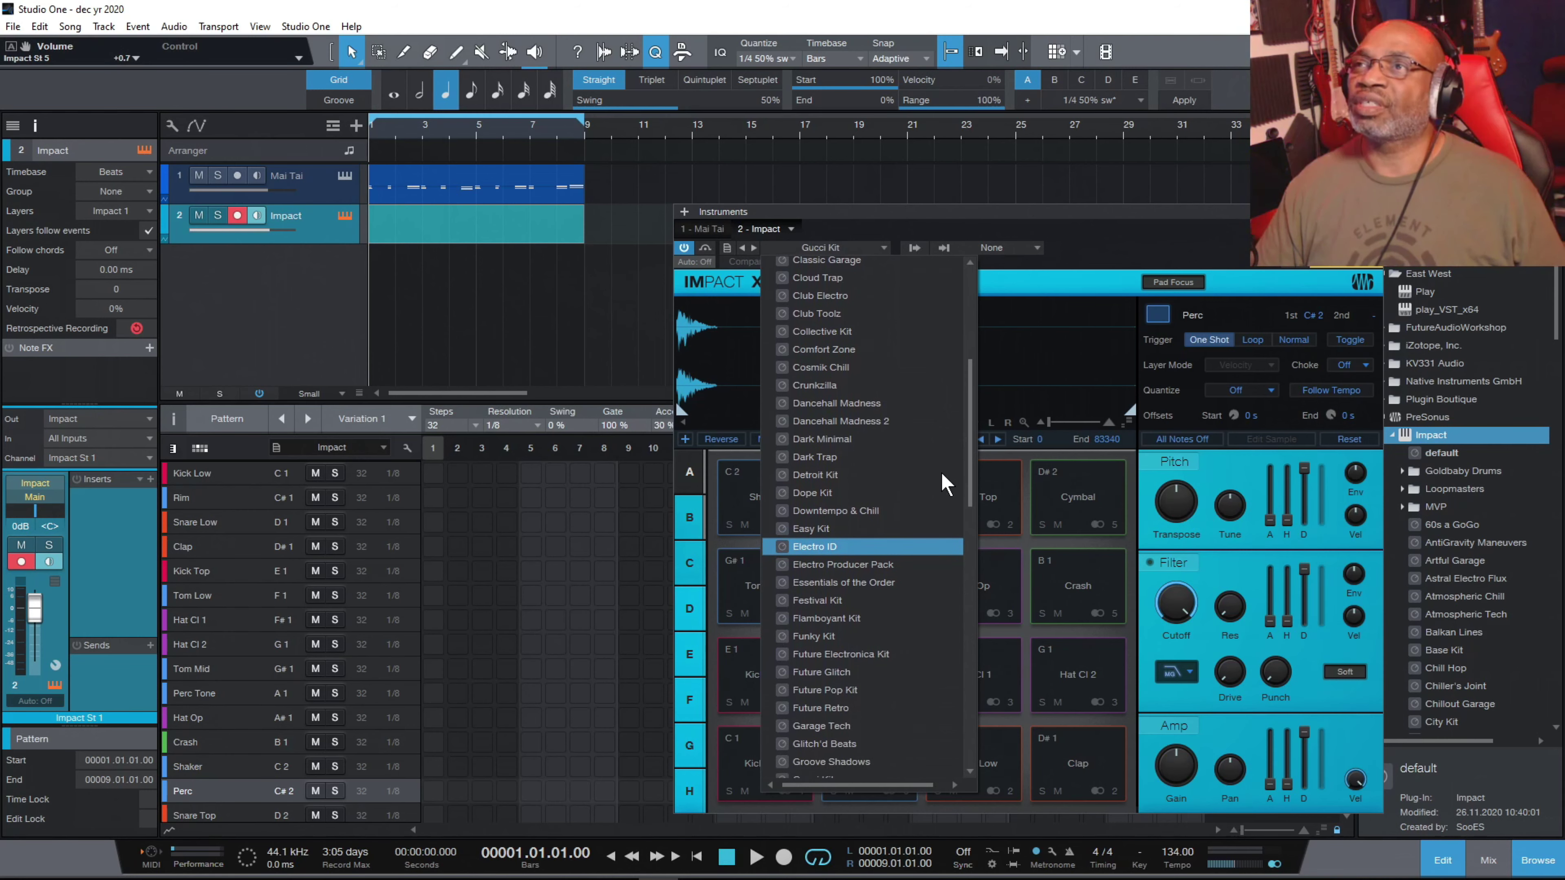
pyautogui.scroll(-4, 946, 495)
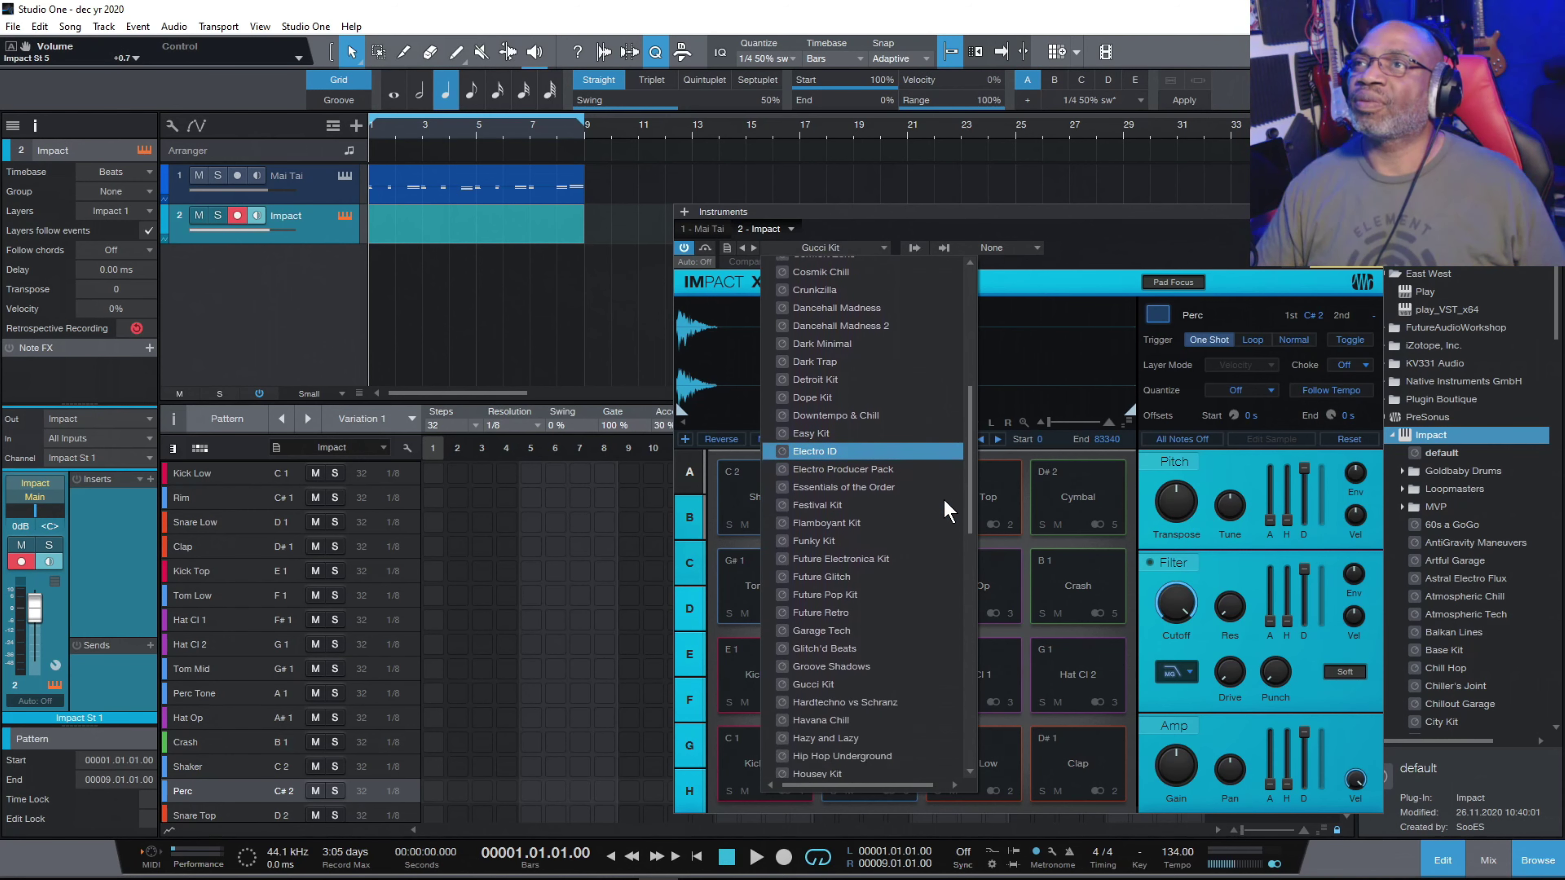
pyautogui.scroll(-14, 946, 509)
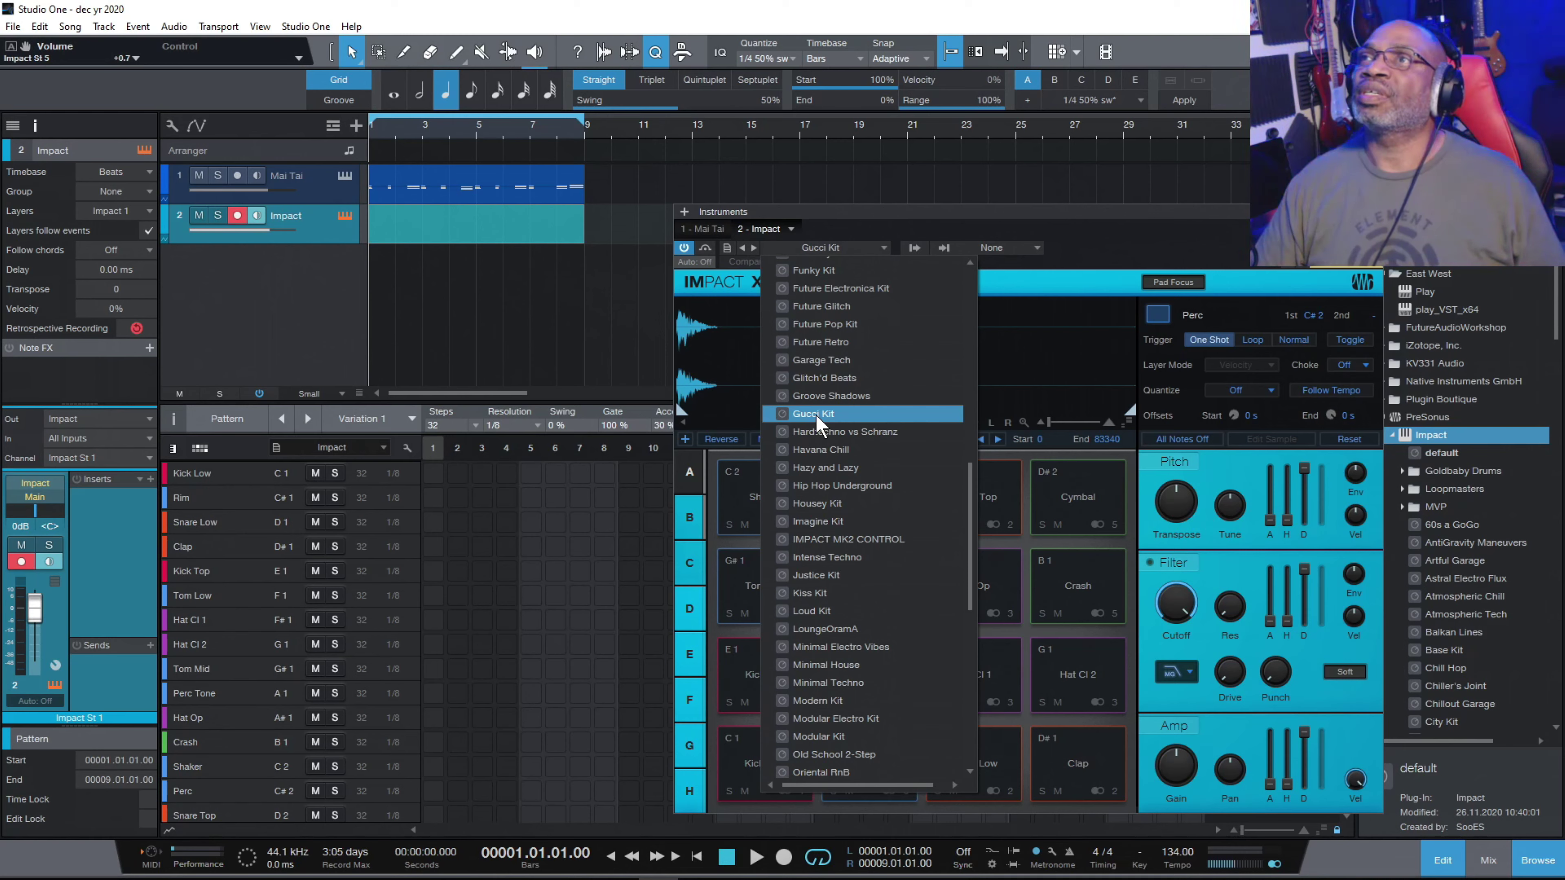
pyautogui.moveTo(820, 383)
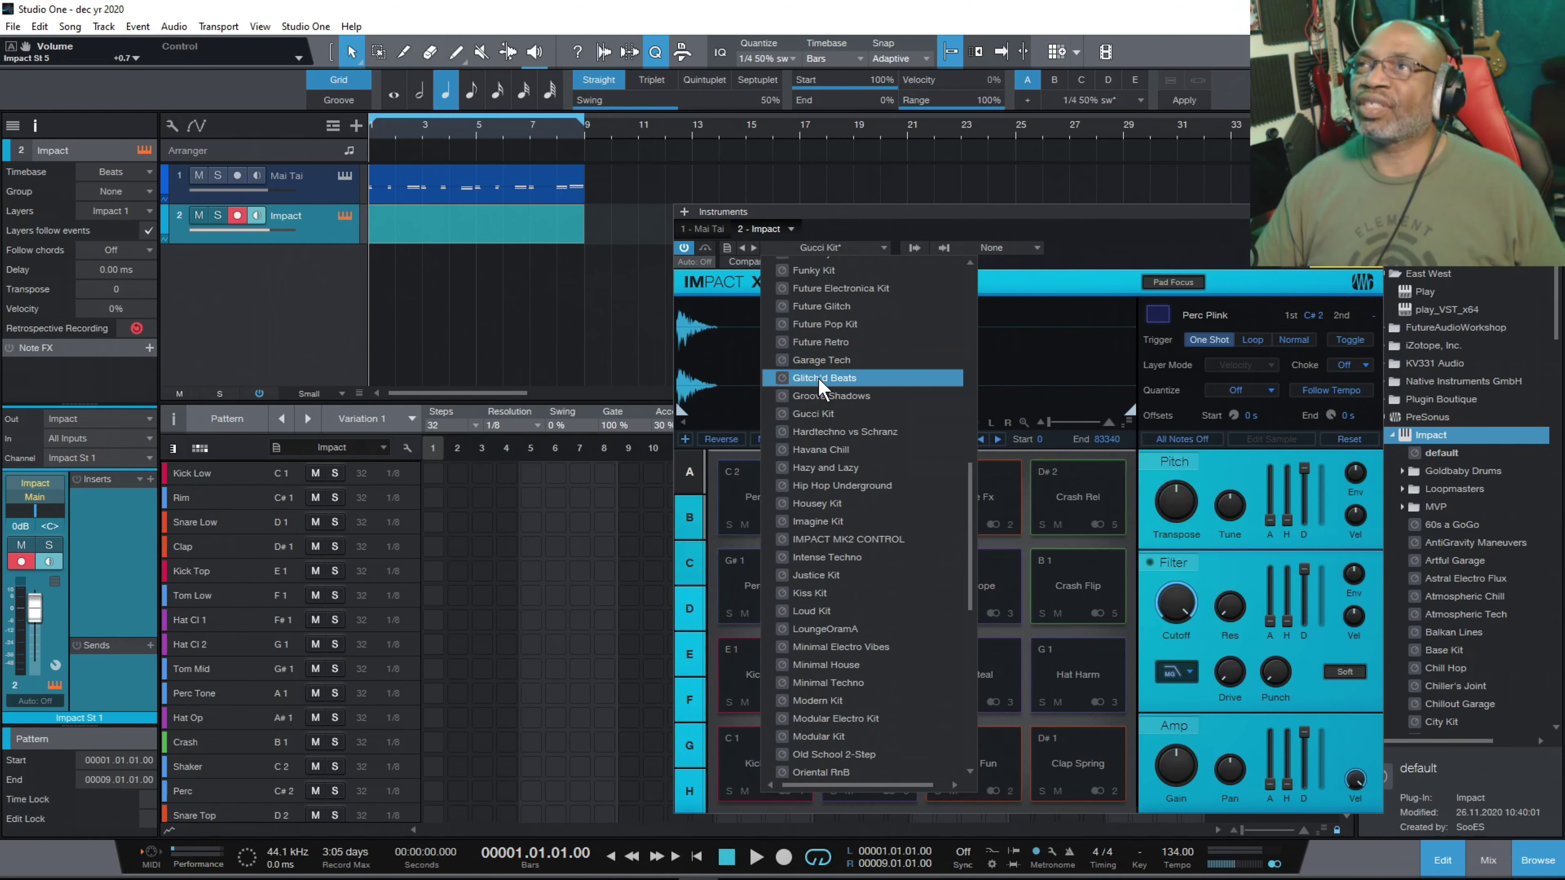
# Audition the Kick Fizz and Kick Flip pads of the Glitch'd Beats kit.
pyautogui.click(744, 759)
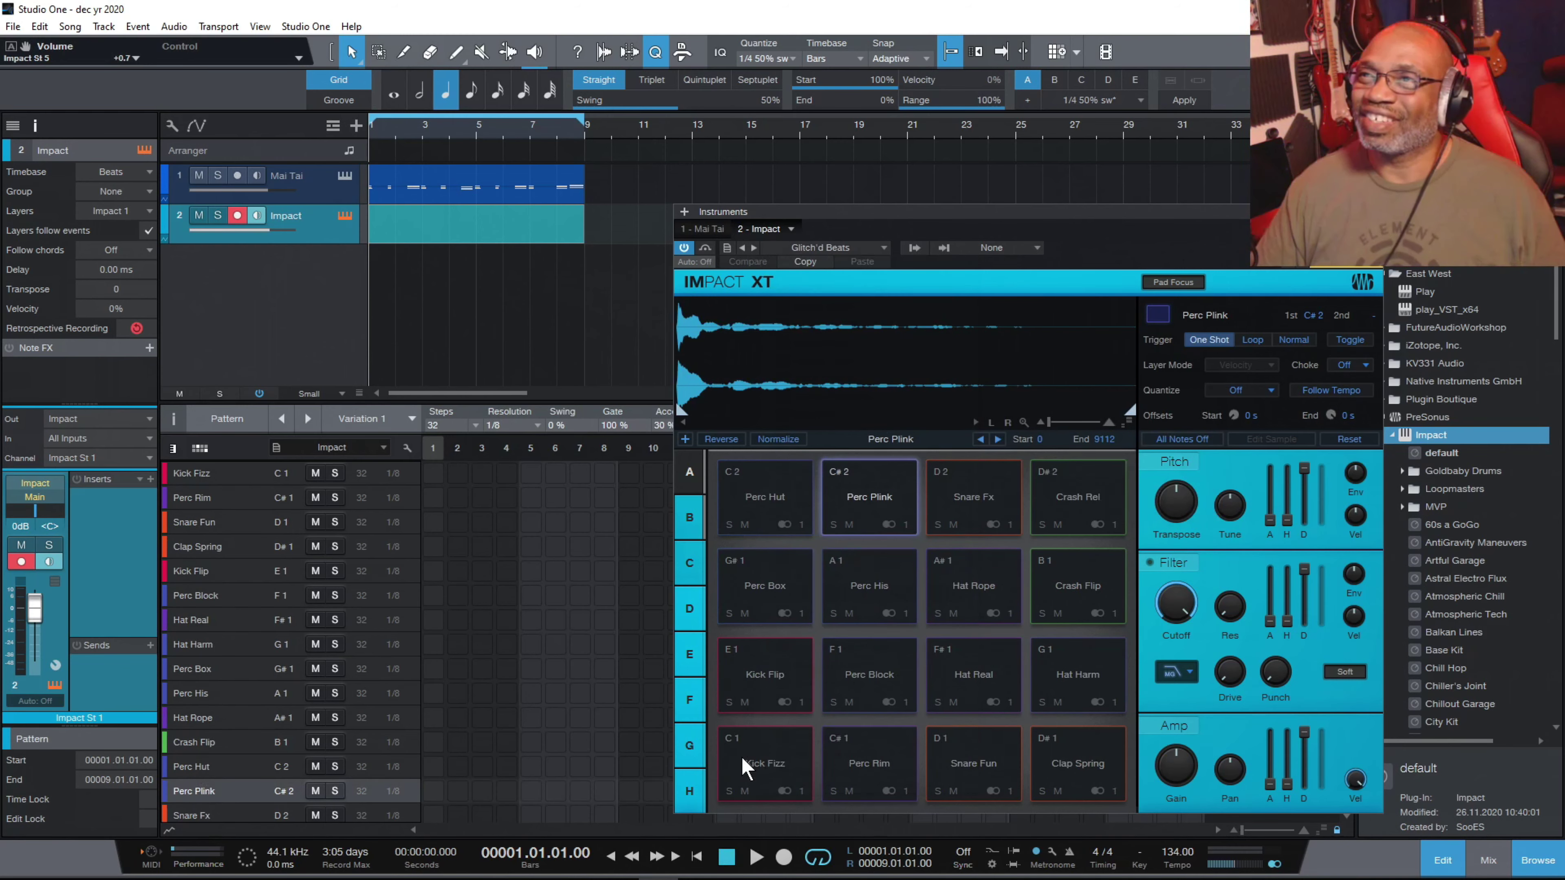
pyautogui.click(744, 760)
pyautogui.click(758, 689)
pyautogui.click(761, 762)
pyautogui.click(769, 786)
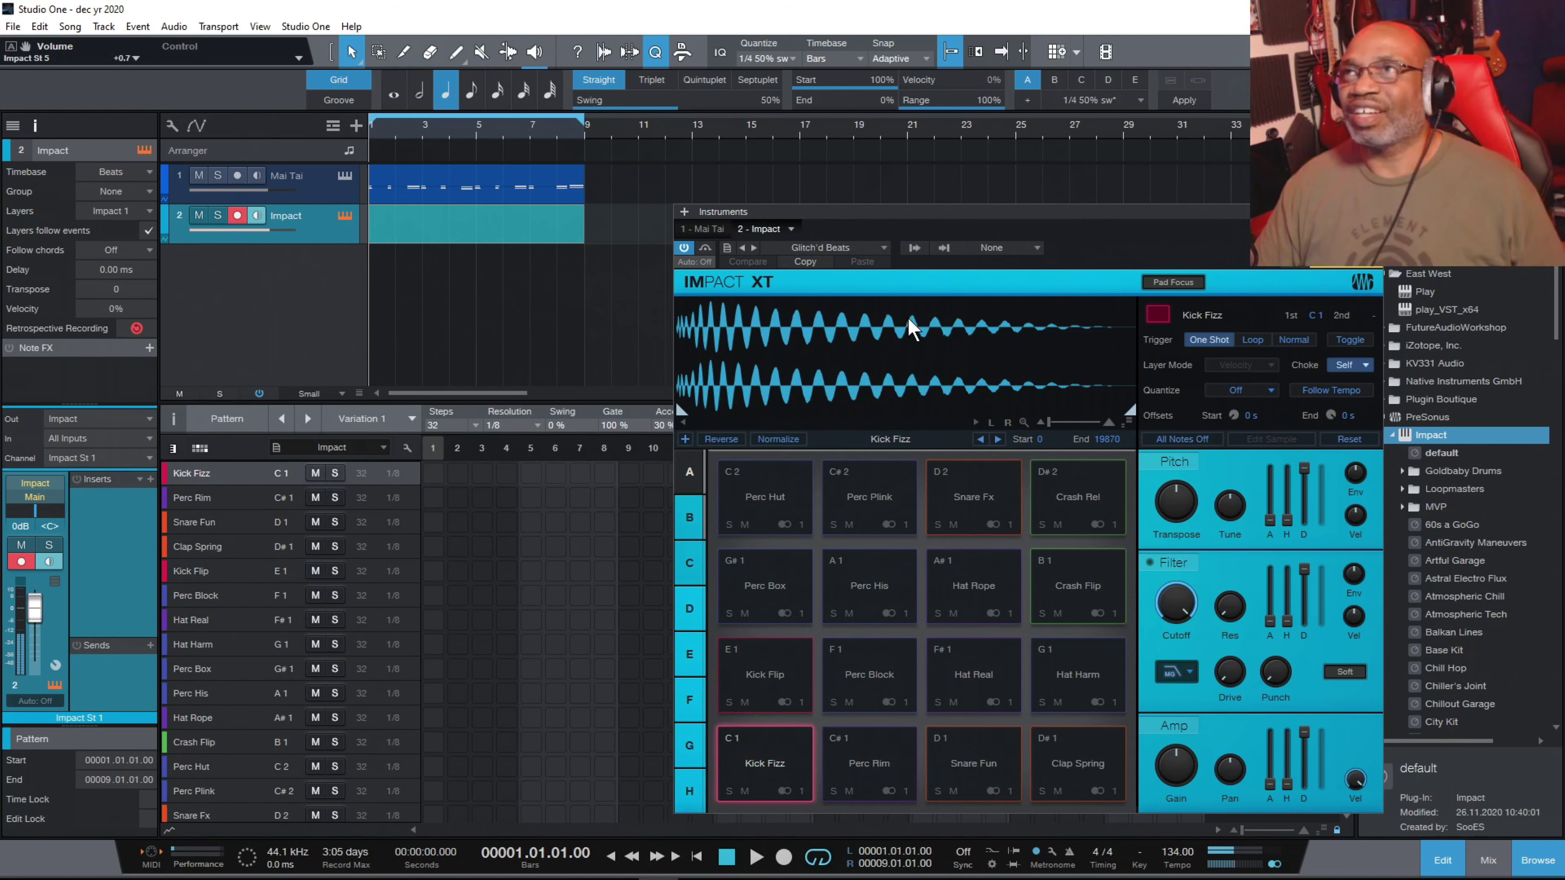
# Load the Kiss Kit preset and audition its Kick Low and Rim pads.
pyautogui.click(819, 247)
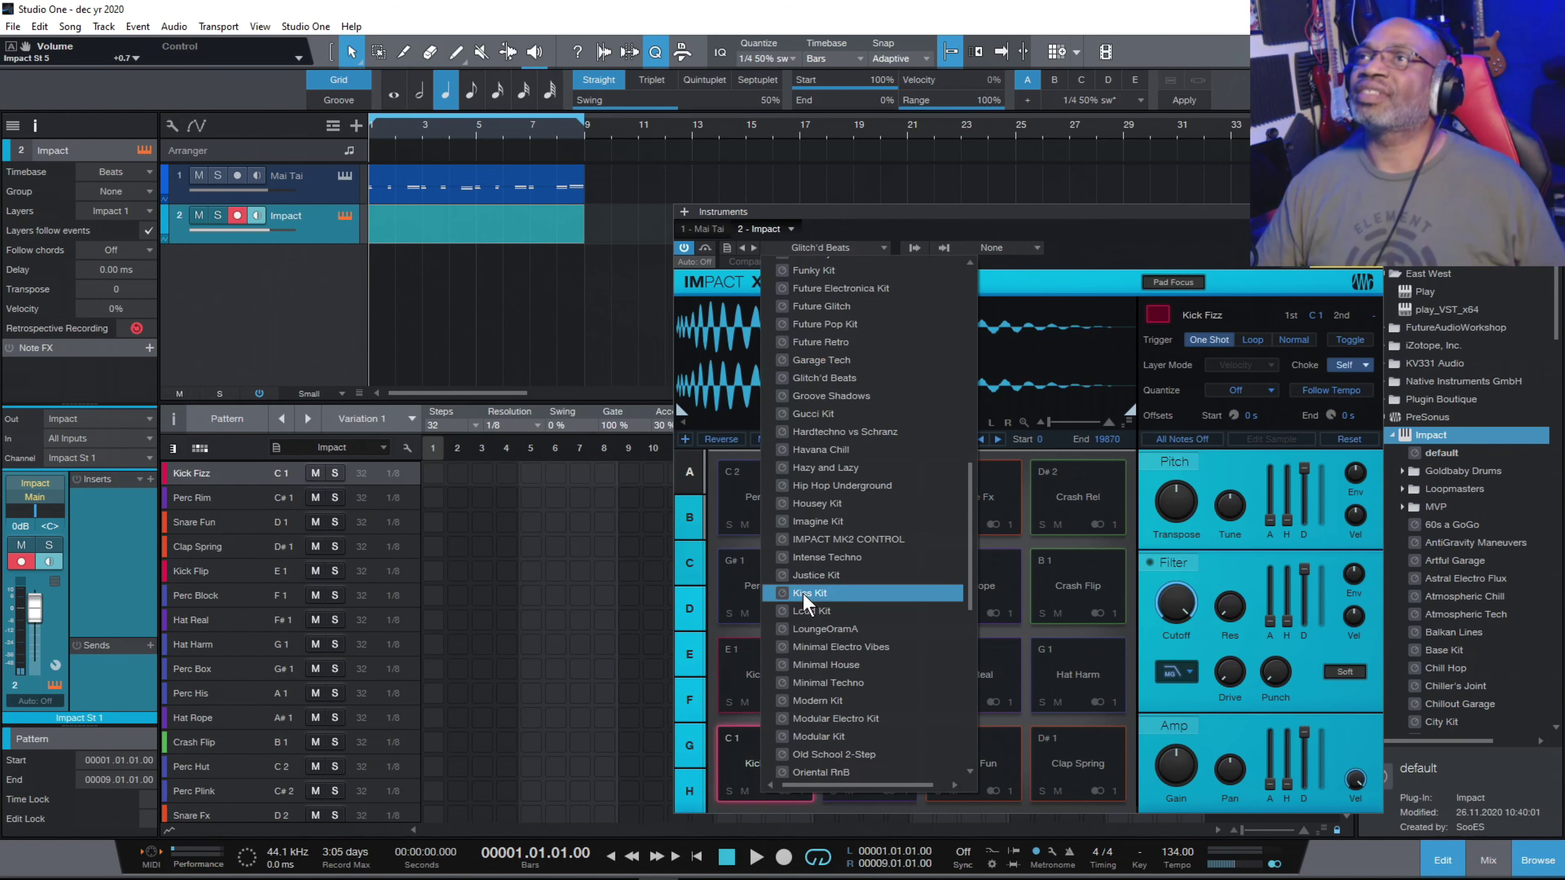
pyautogui.click(822, 594)
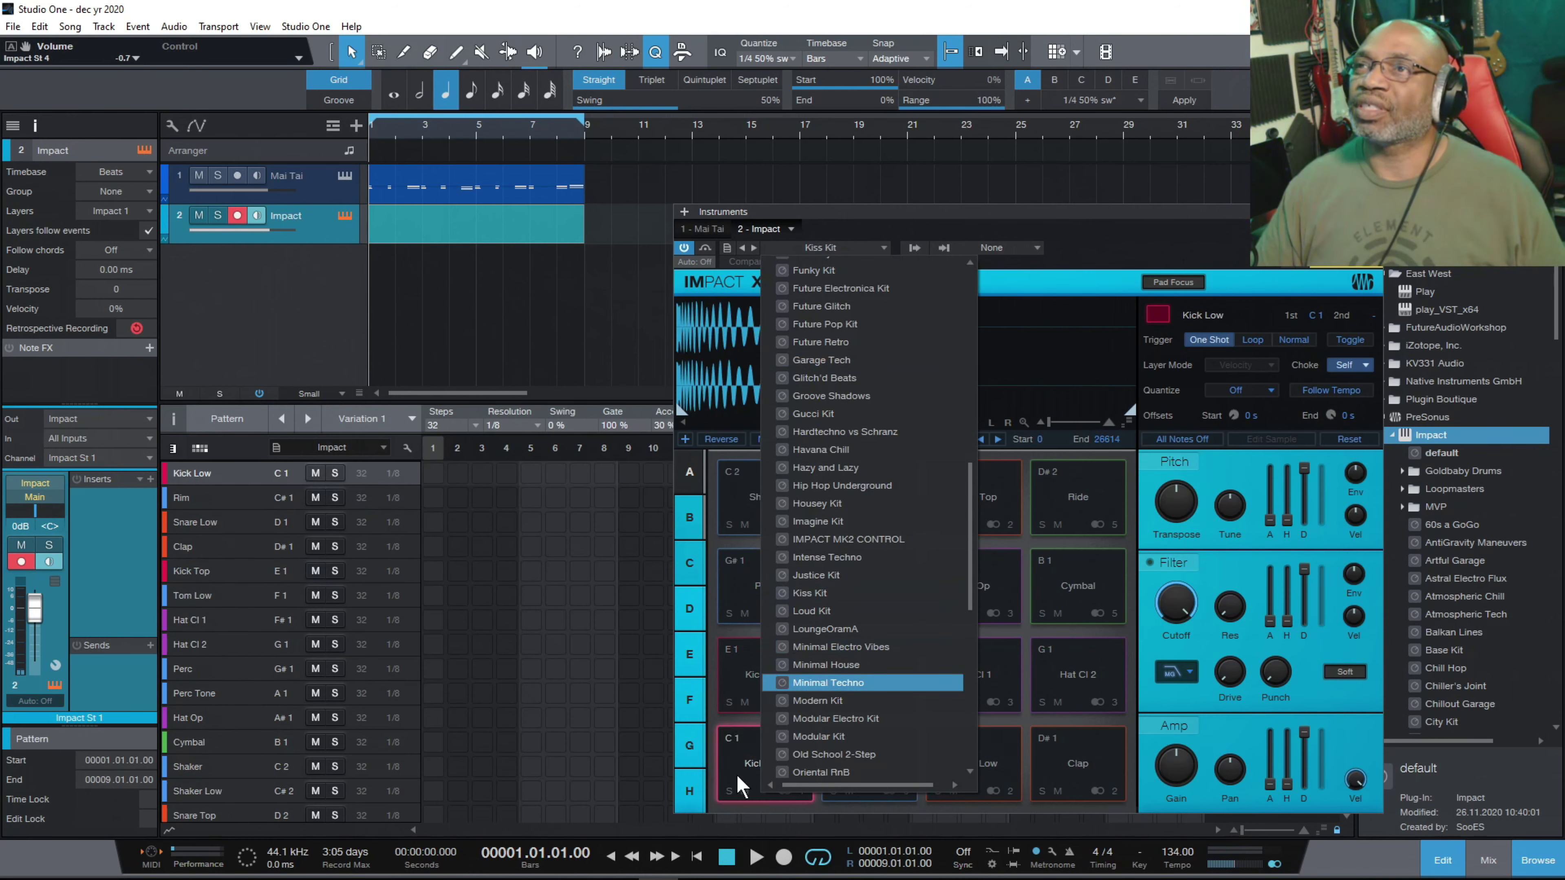
pyautogui.click(752, 771)
pyautogui.click(751, 771)
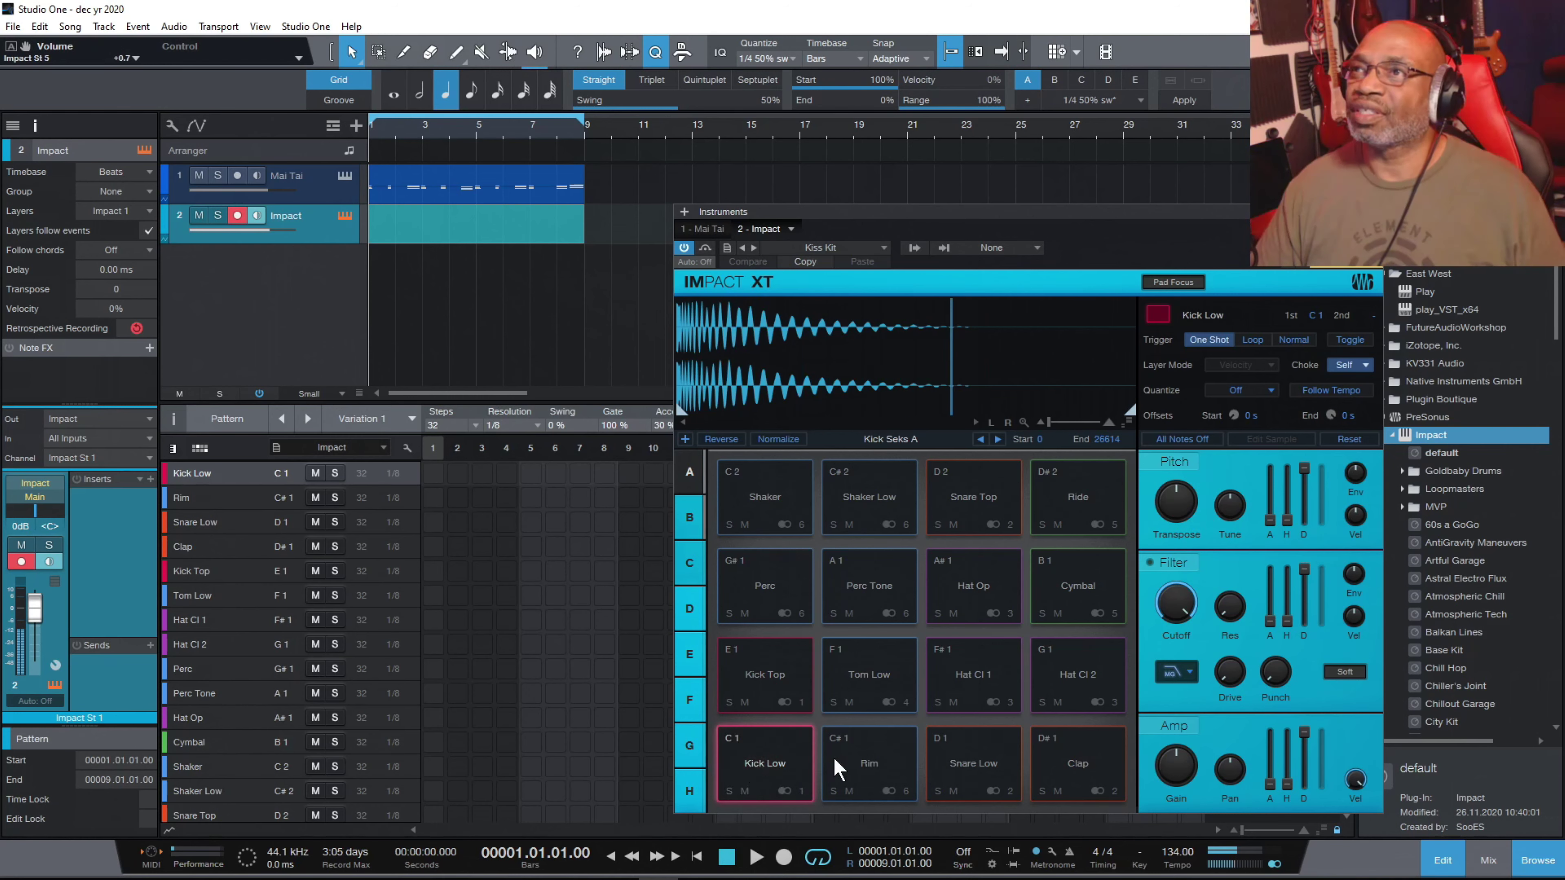
pyautogui.click(847, 774)
# Browse the Impact XT kit presets and load Reggae Fundamentals.
pyautogui.click(836, 247)
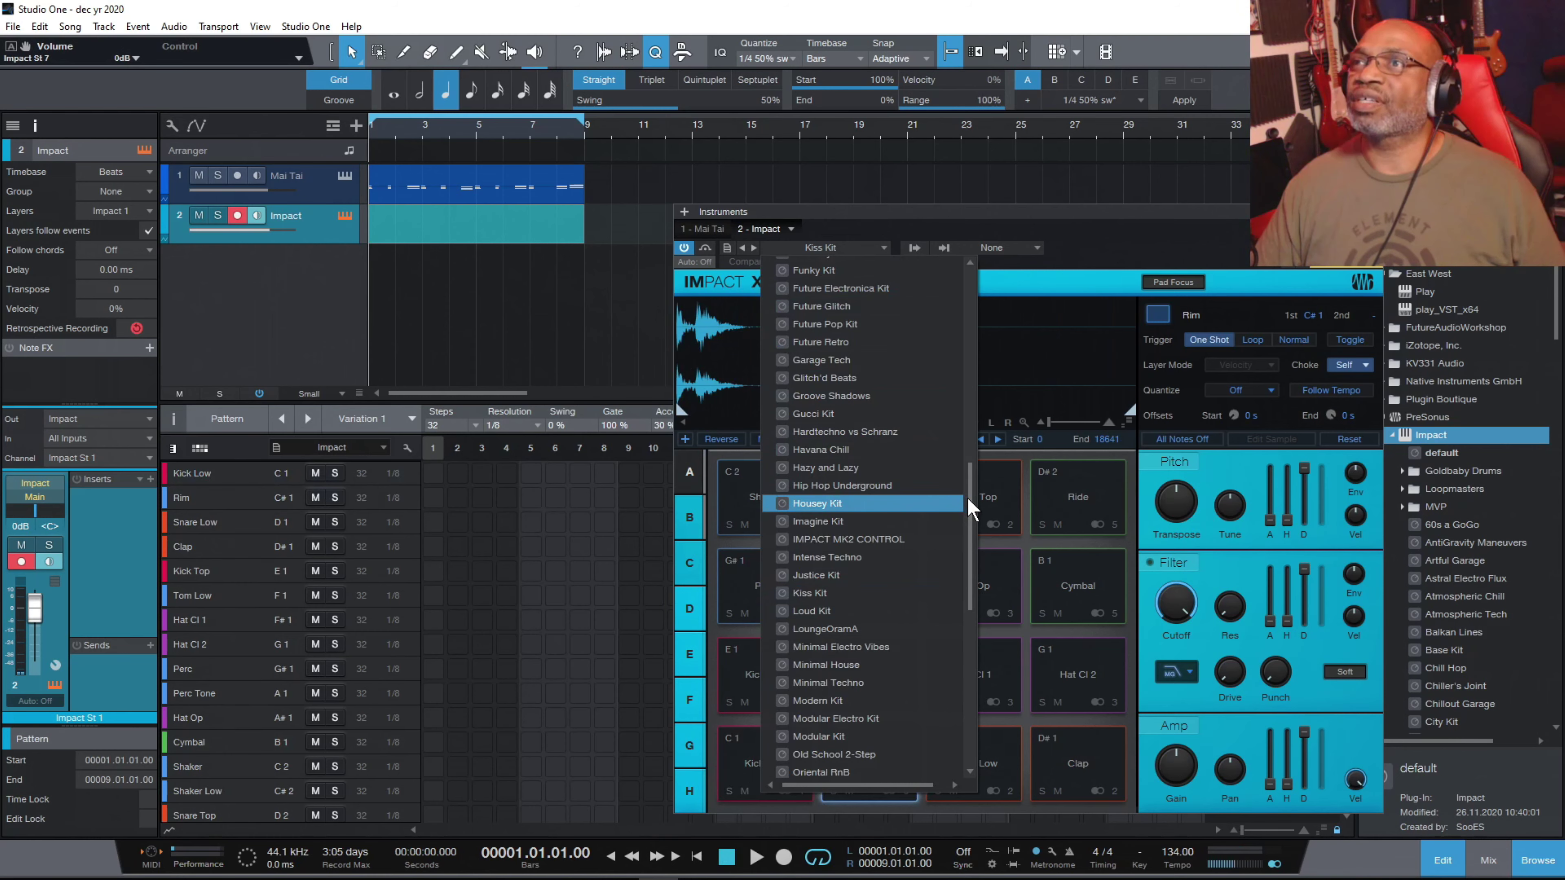
pyautogui.scroll(-3, 967, 507)
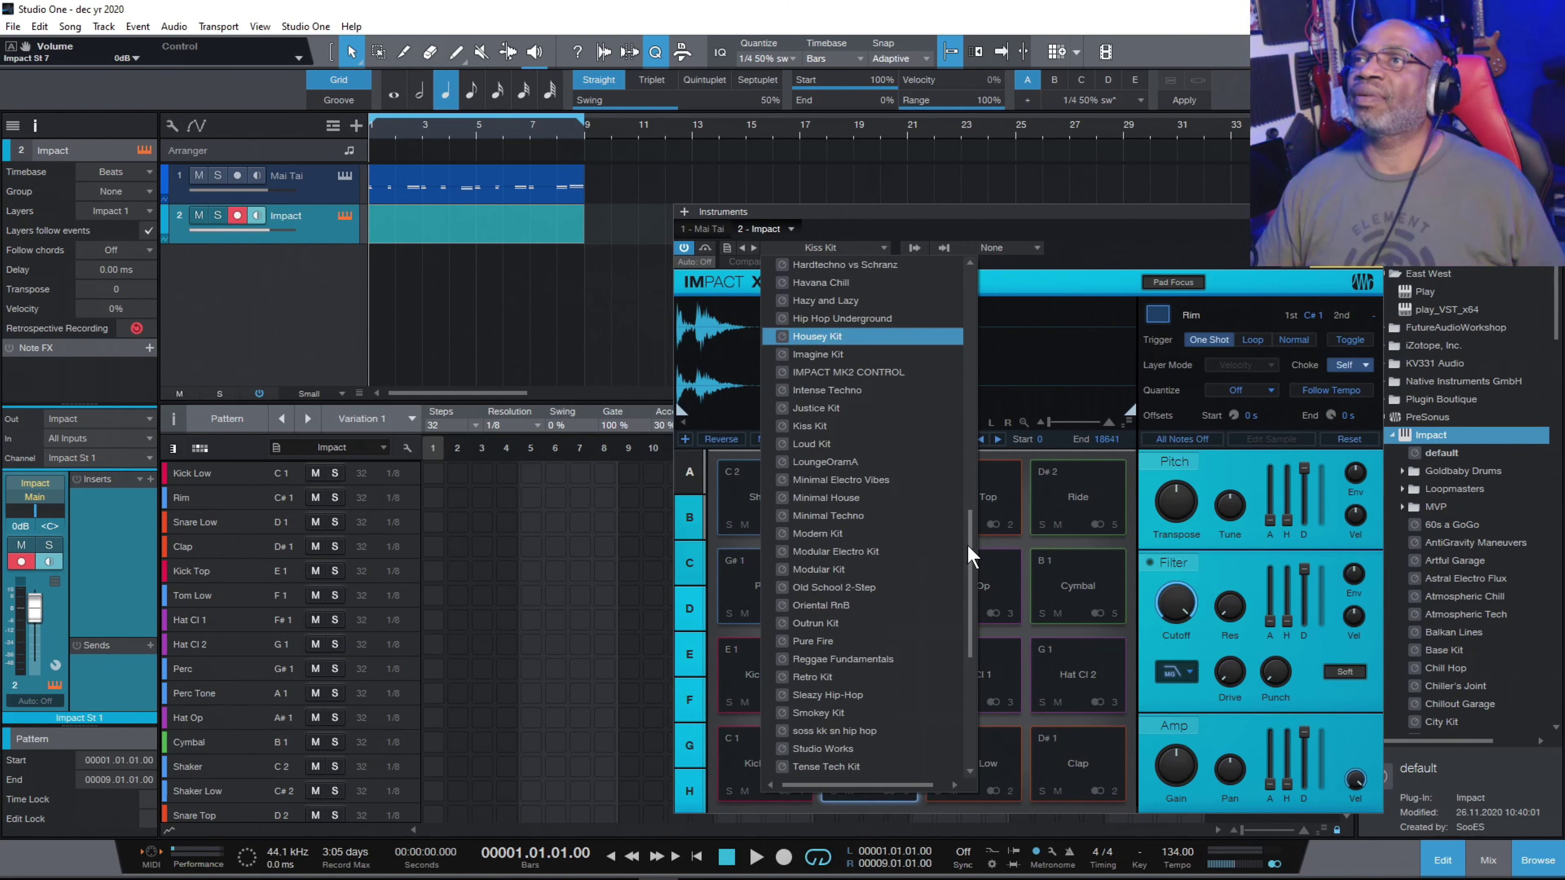
pyautogui.click(843, 658)
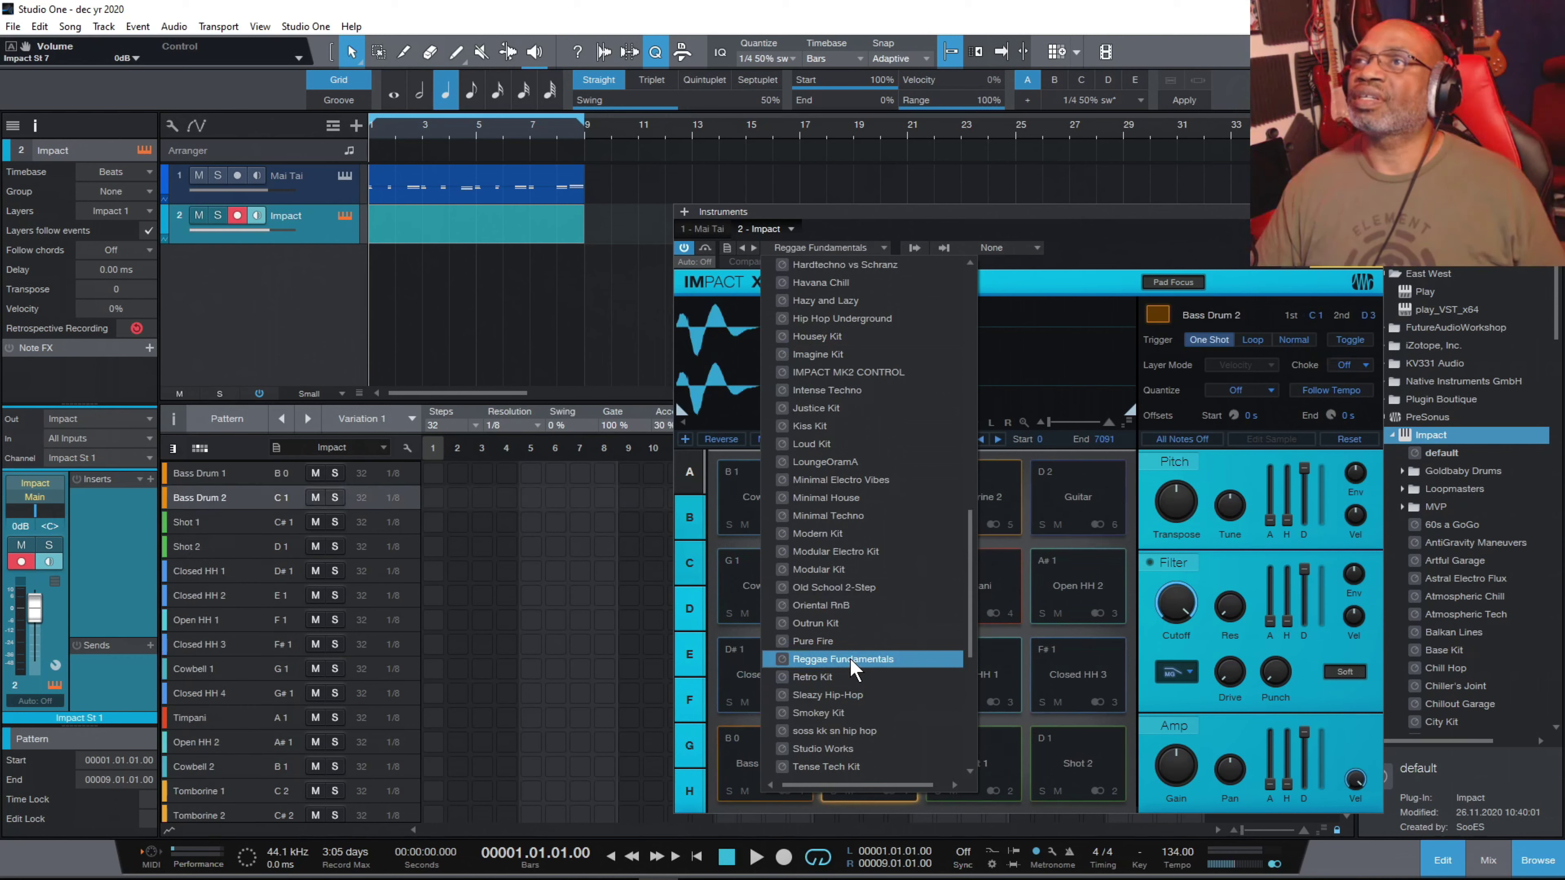
# Audition the Reggae Fundamentals kit's bass drum, closed hi-hat, cowbell and Tomborine 1 pads.
pyautogui.click(746, 773)
pyautogui.click(755, 767)
pyautogui.click(856, 770)
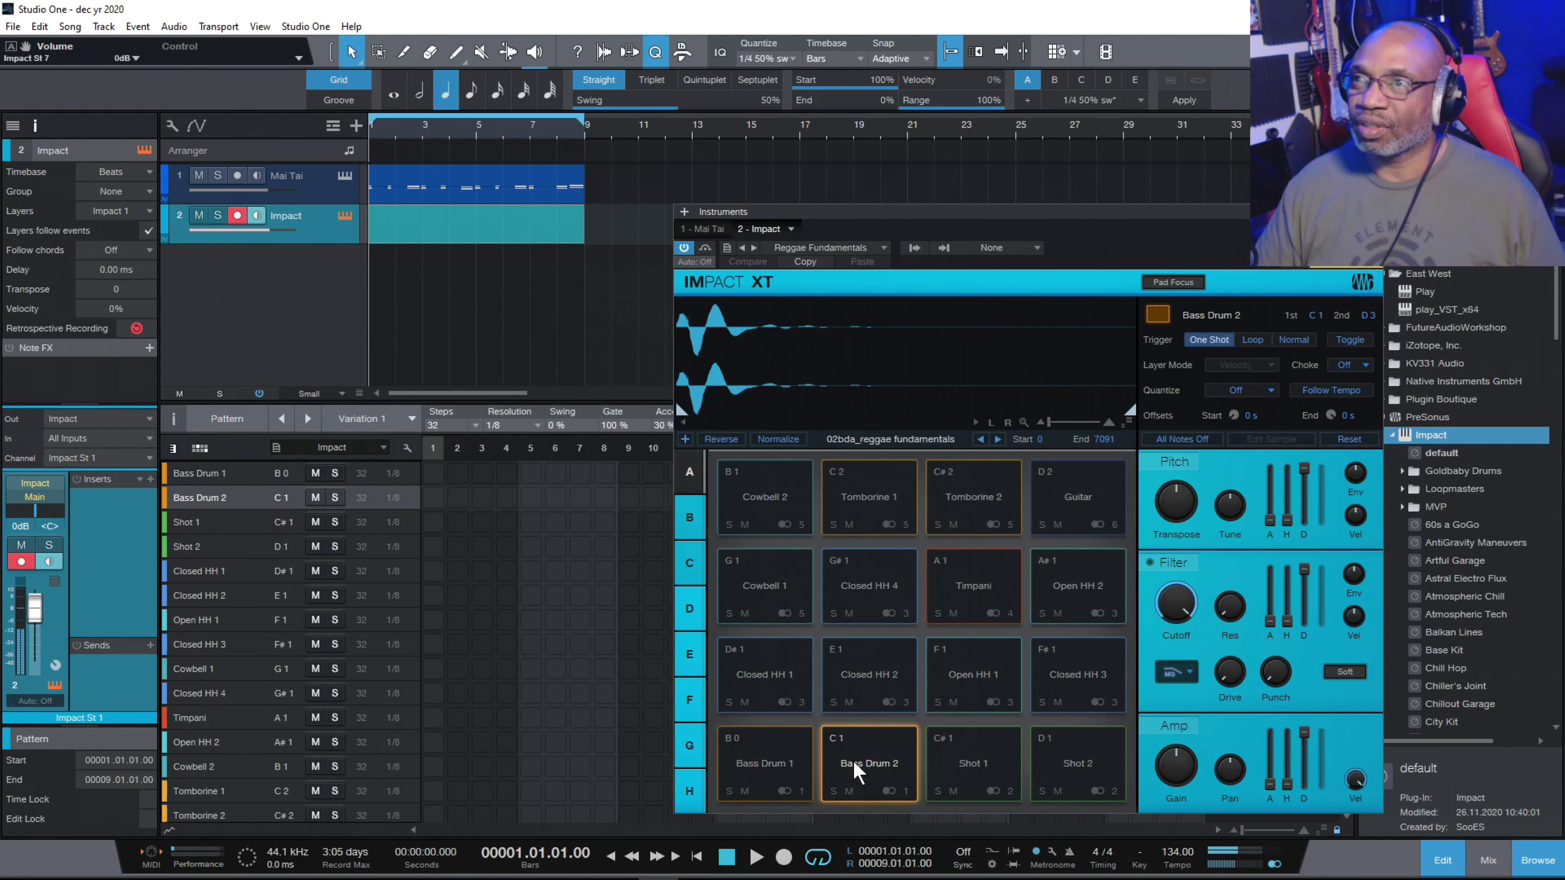
pyautogui.click(764, 665)
pyautogui.click(863, 678)
pyautogui.click(773, 601)
pyautogui.click(883, 589)
pyautogui.click(869, 501)
pyautogui.click(781, 510)
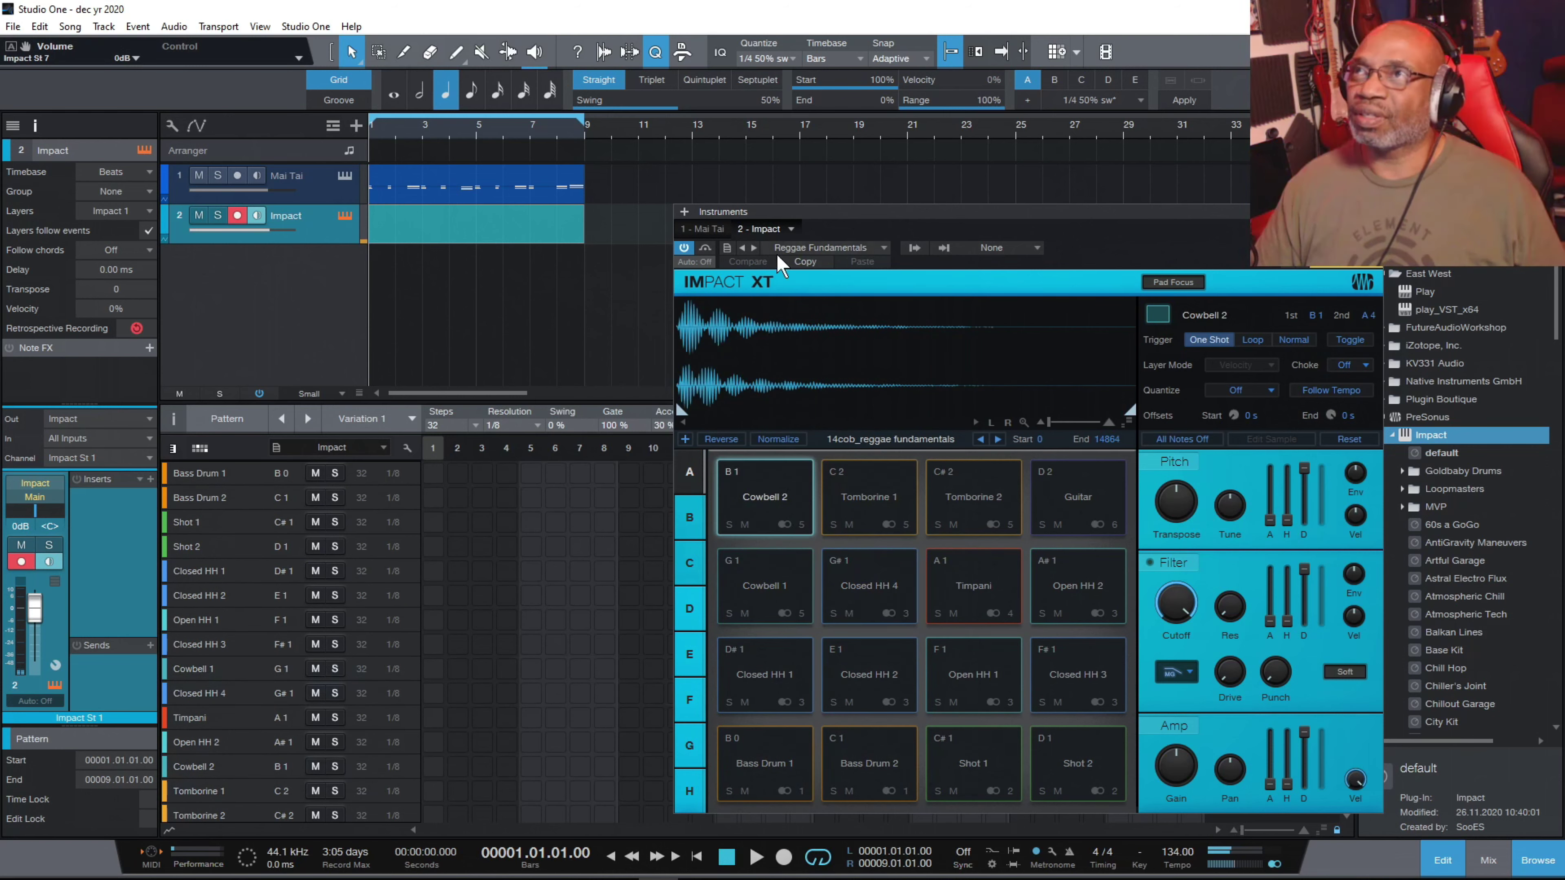
# Load the Justice Kit preset and audition its Kick Low and Rim pads.
pyautogui.click(810, 247)
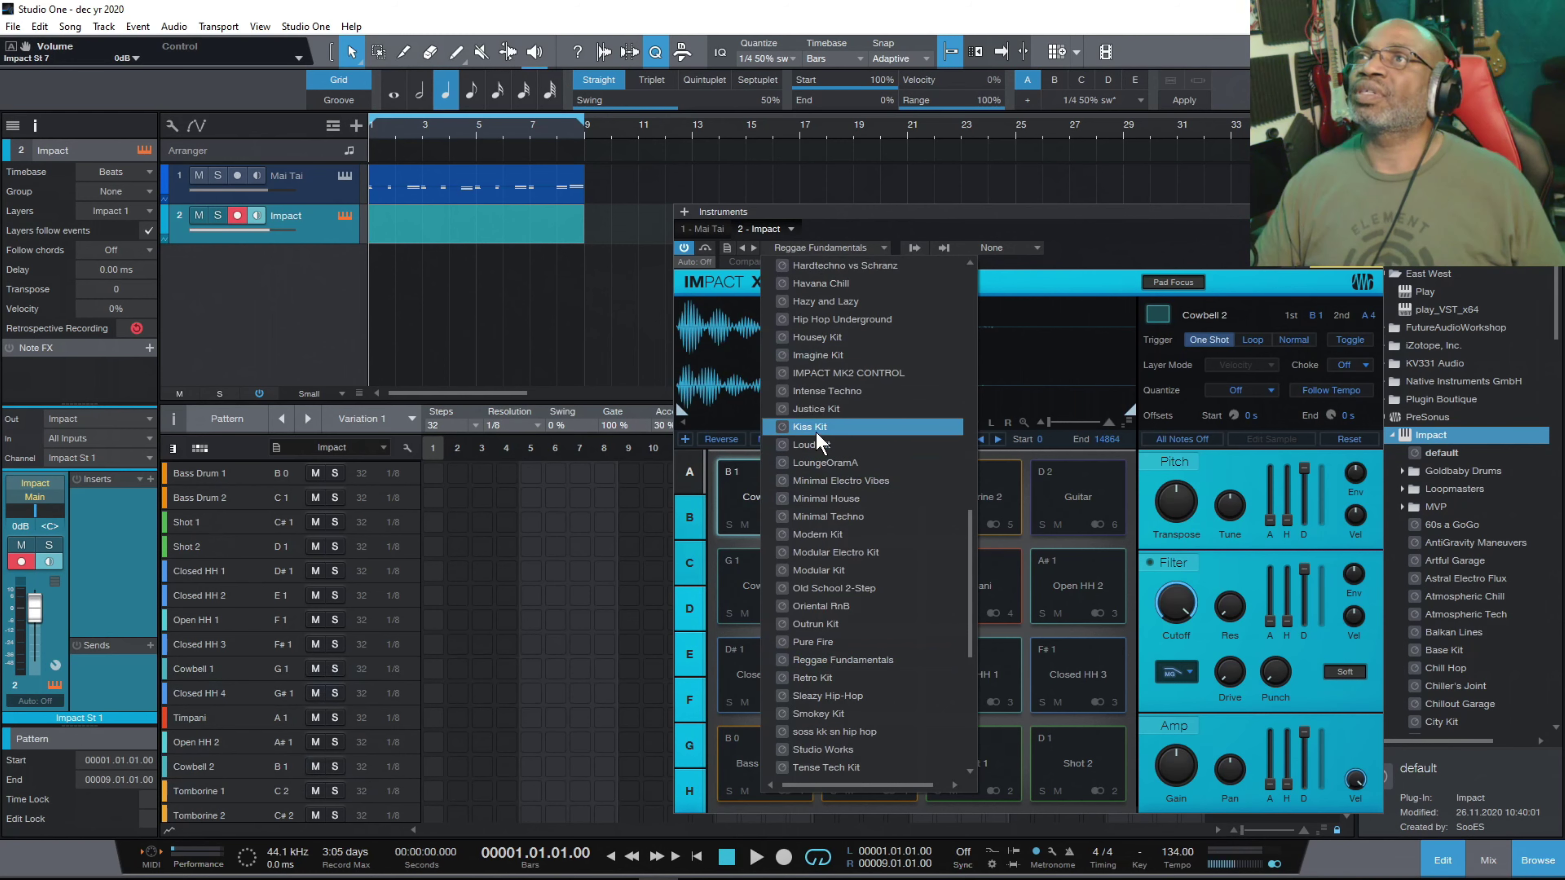
pyautogui.click(826, 411)
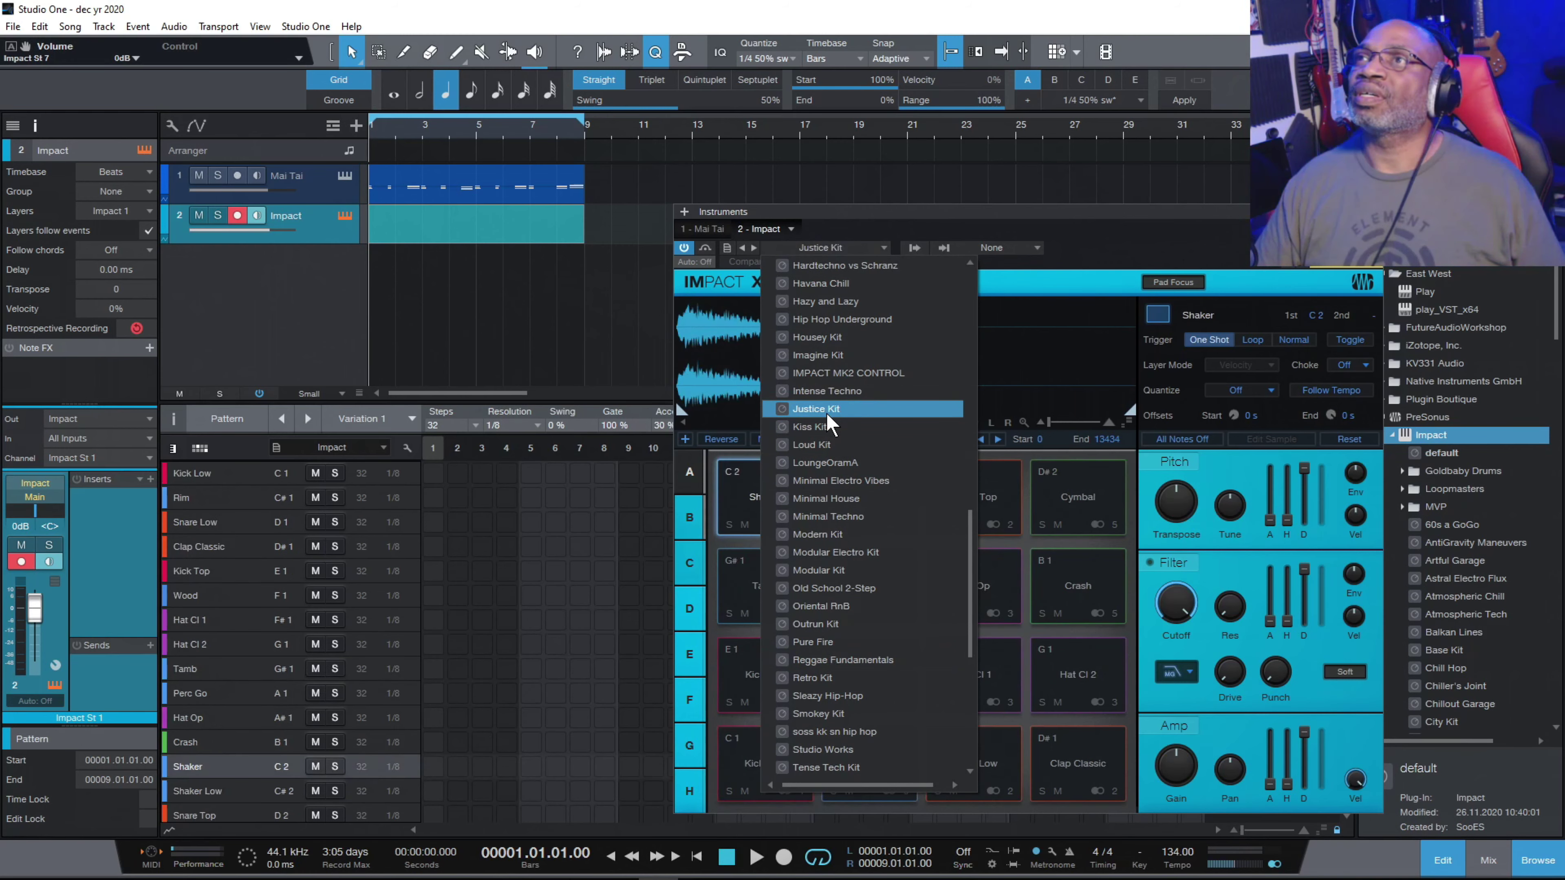
pyautogui.click(750, 750)
pyautogui.click(751, 749)
pyautogui.click(860, 764)
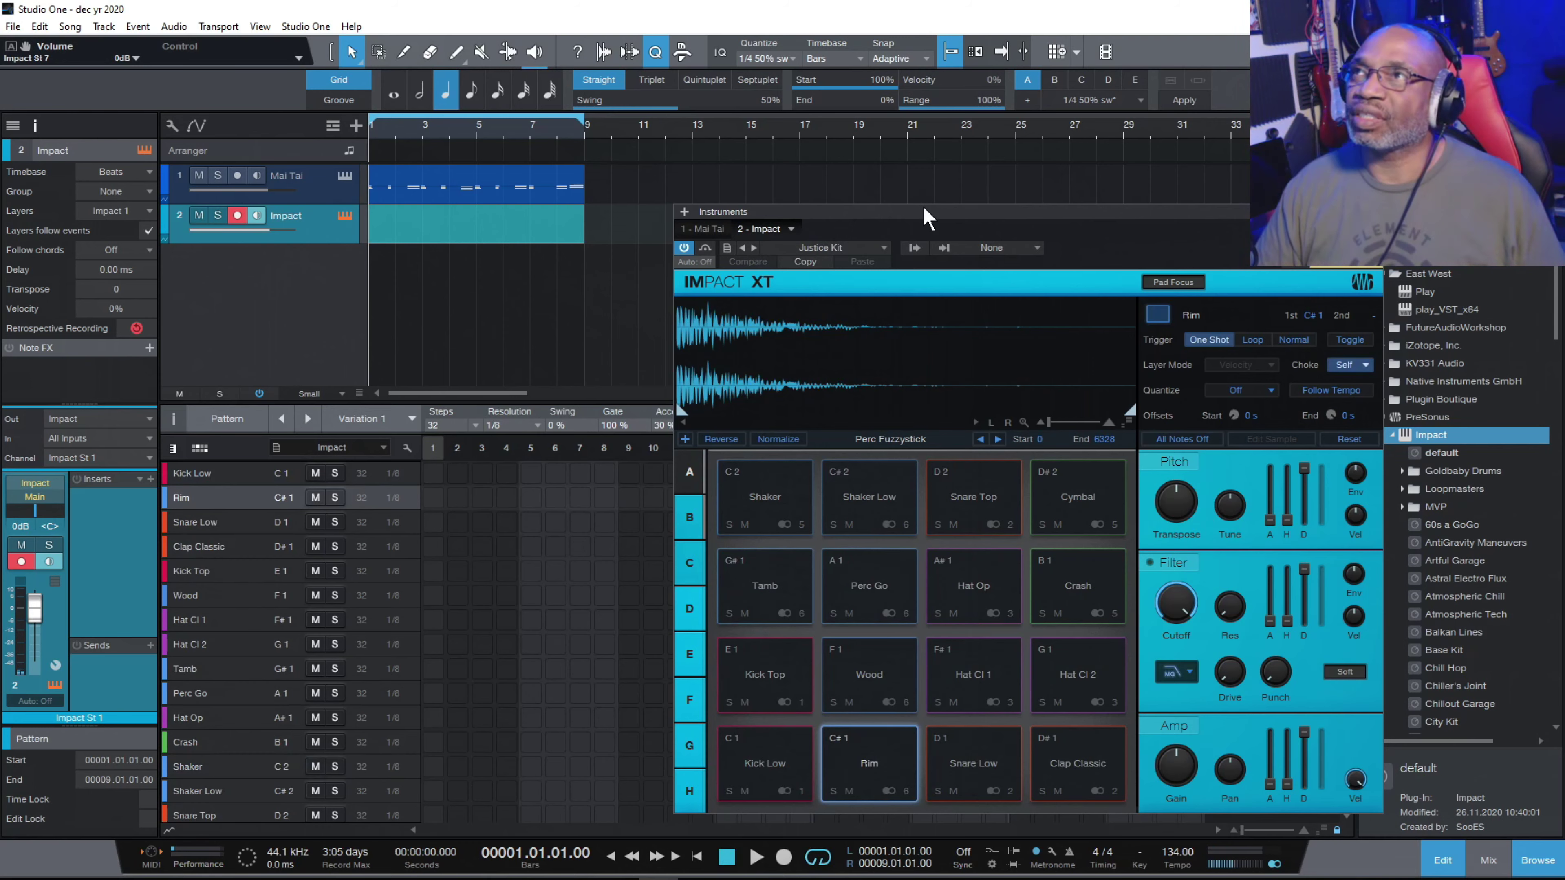
# Play the song from the start and audition the Kick Top and Kick Low pads against the Mai Tai chords.
pyautogui.moveTo(926, 213); pyautogui.dragTo(1124, 190)
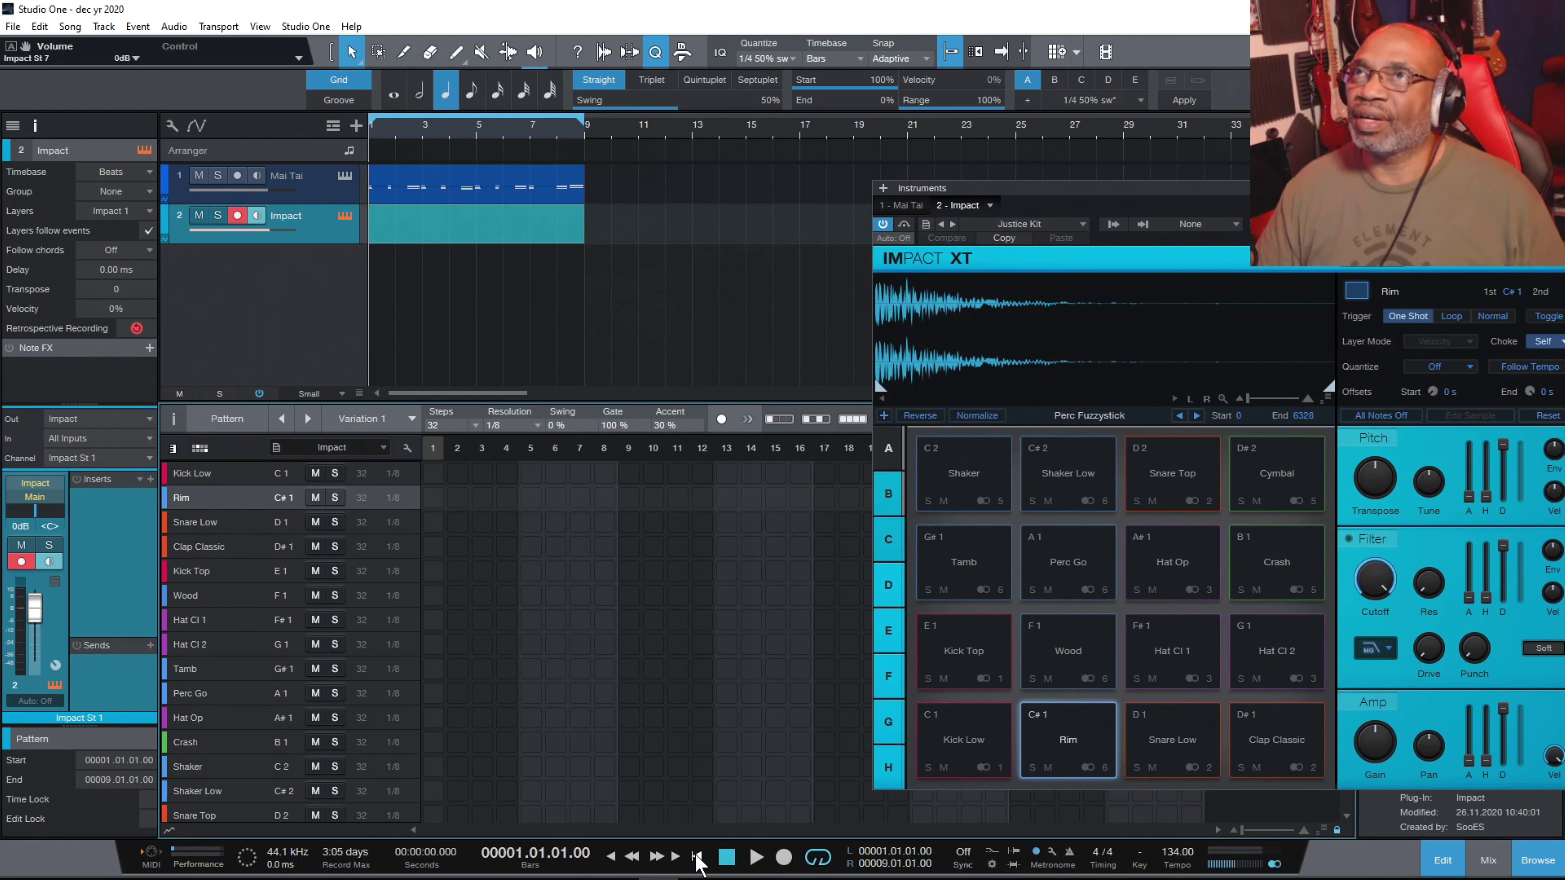
pyautogui.click(756, 859)
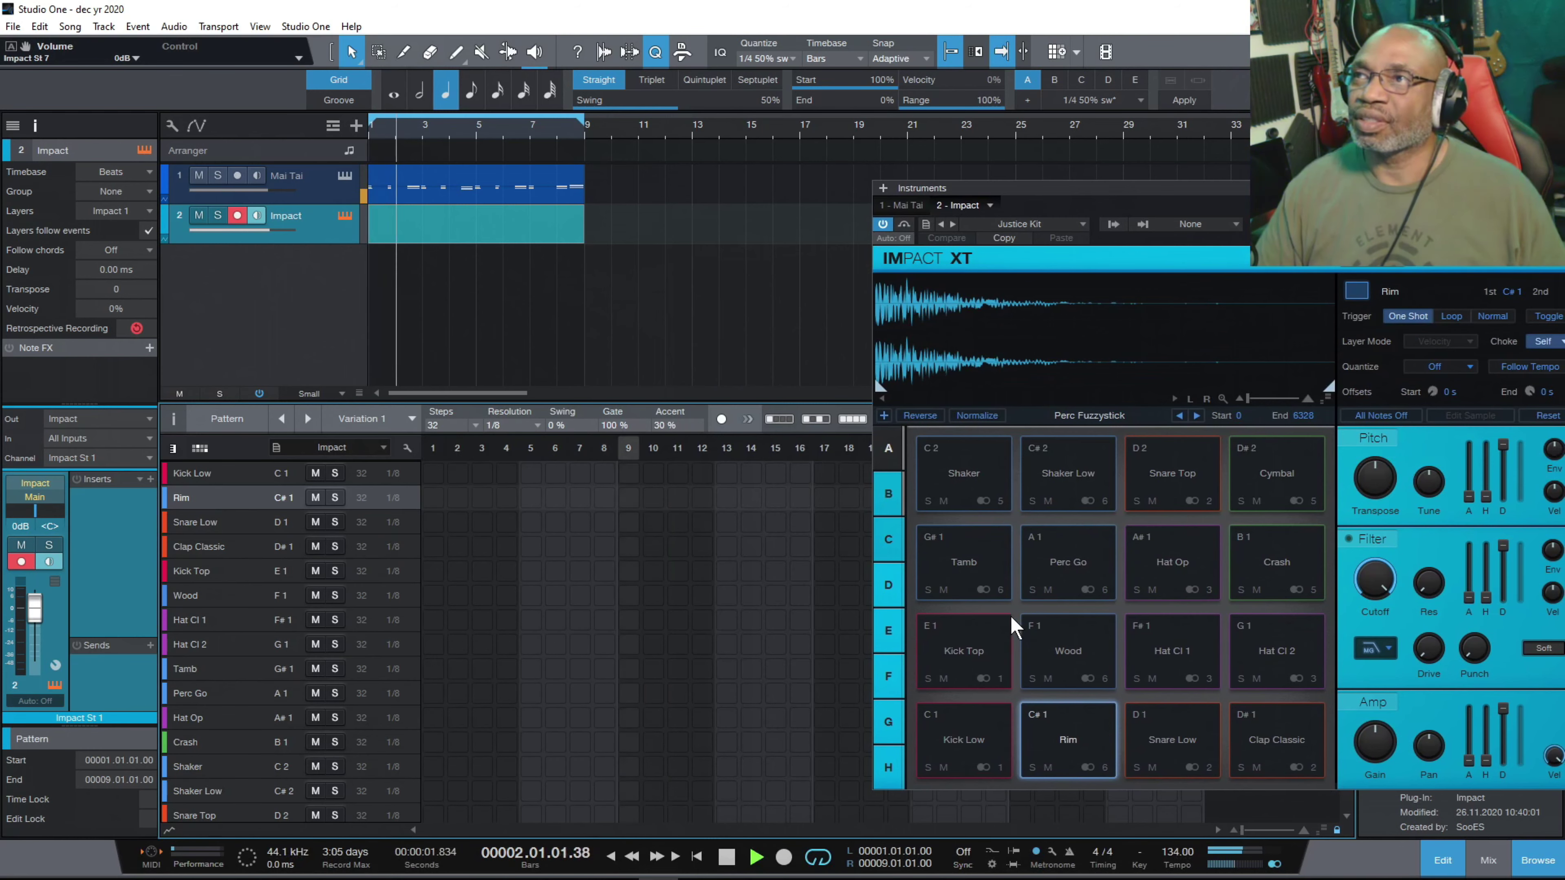
pyautogui.click(979, 646)
pyautogui.click(983, 648)
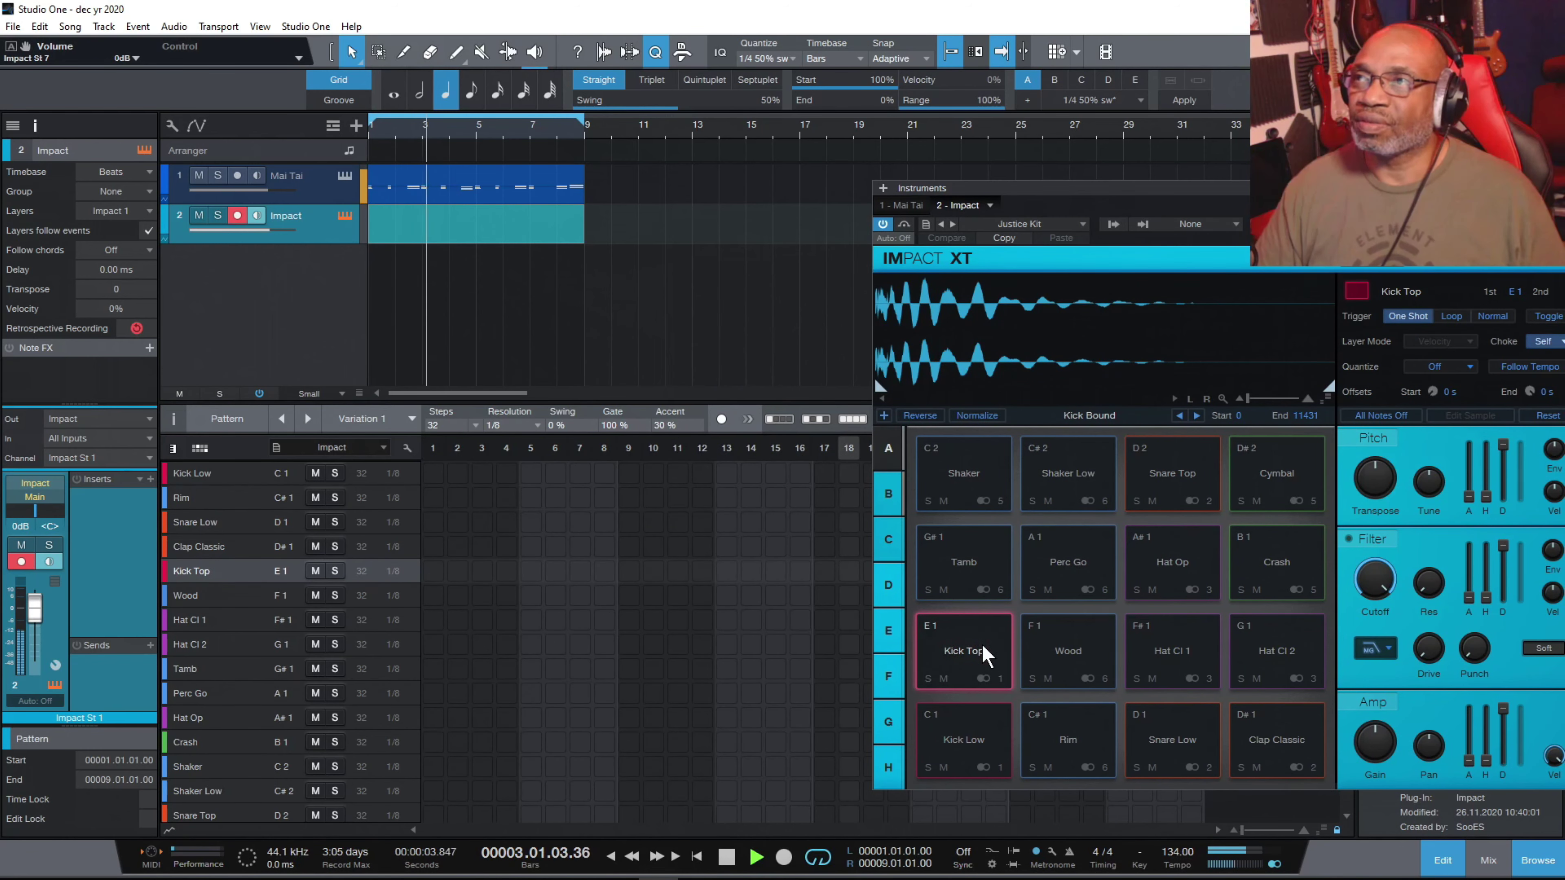
pyautogui.click(968, 751)
pyautogui.click(970, 757)
pyautogui.click(968, 755)
# Raise the Kick Low pad's gain to about +11.6 dB, audition it and stop playback.
pyautogui.moveTo(1371, 737); pyautogui.dragTo(1371, 715)
pyautogui.click(948, 753)
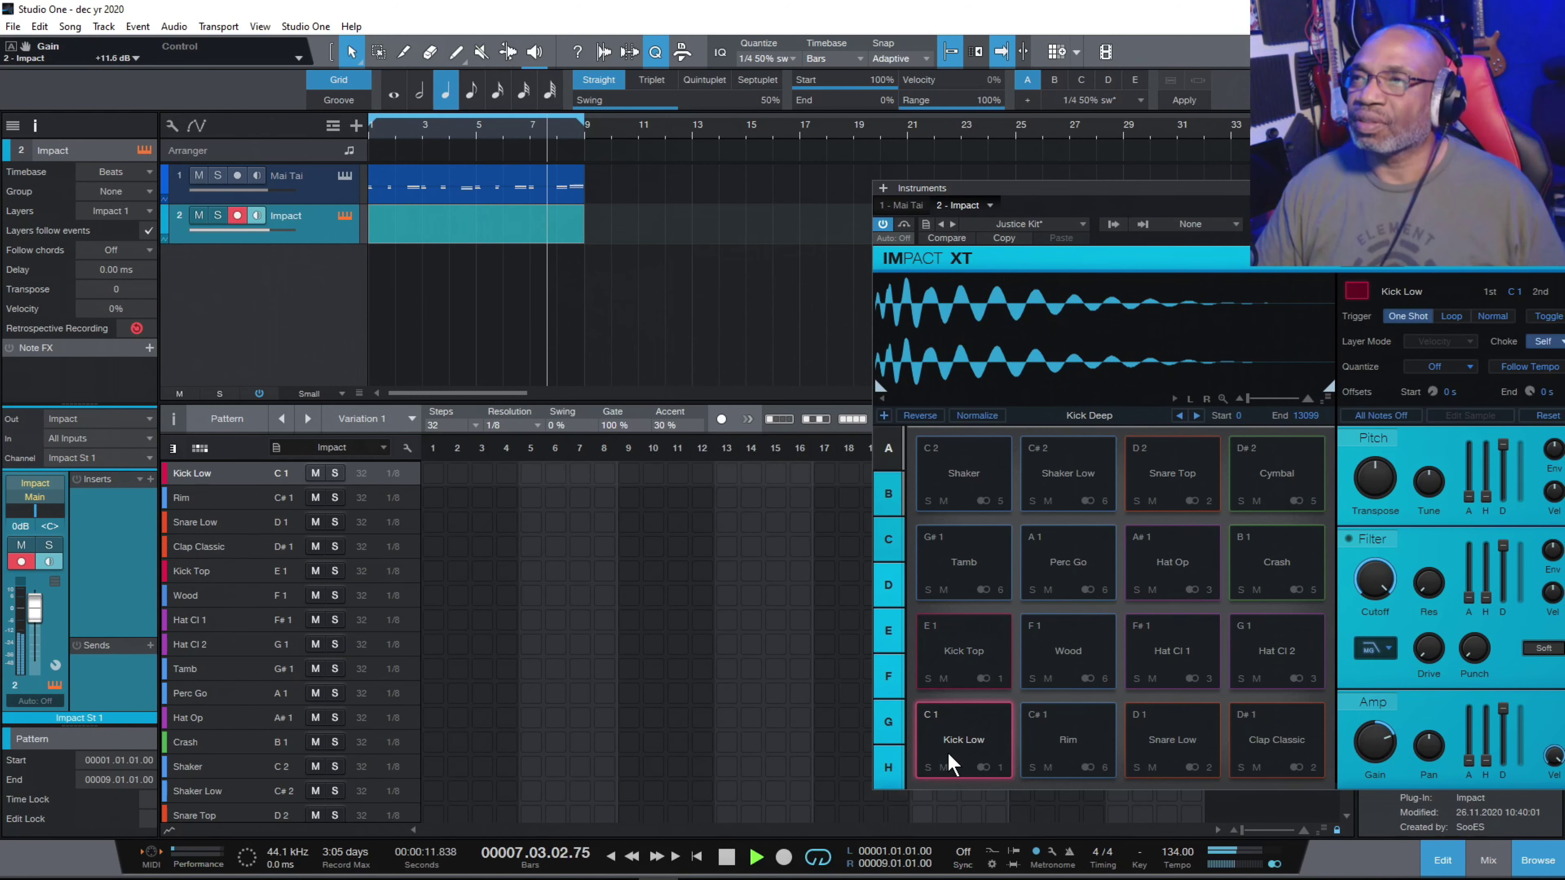
pyautogui.press('space')
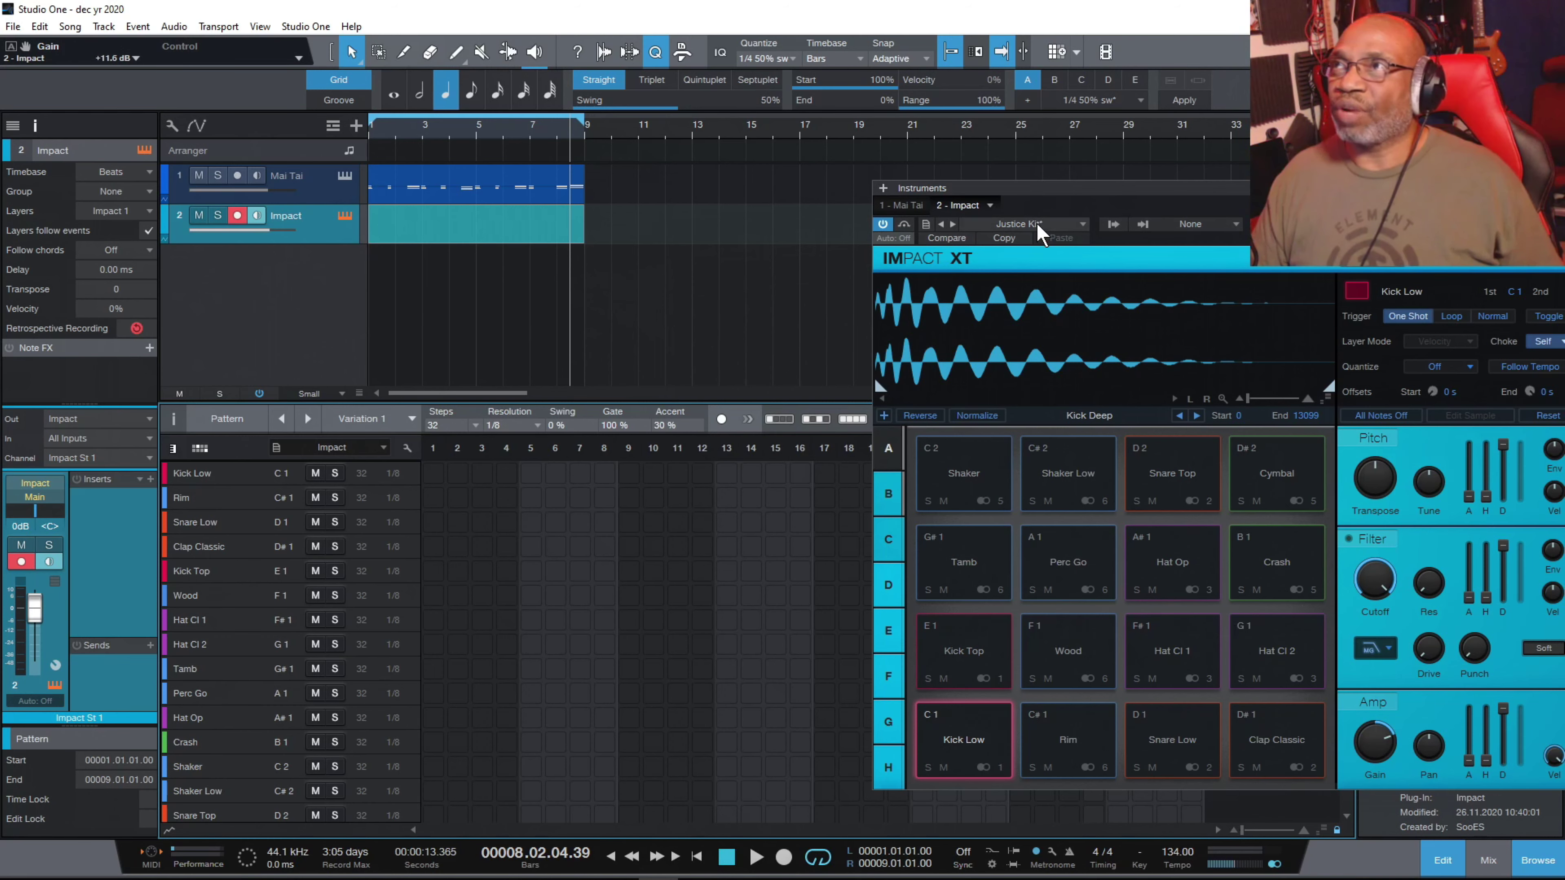
# Audition the Justice Kit sounds in the pattern's sound list, from Kick Low down to Hat Cl 2.
pyautogui.click(229, 482)
pyautogui.click(216, 500)
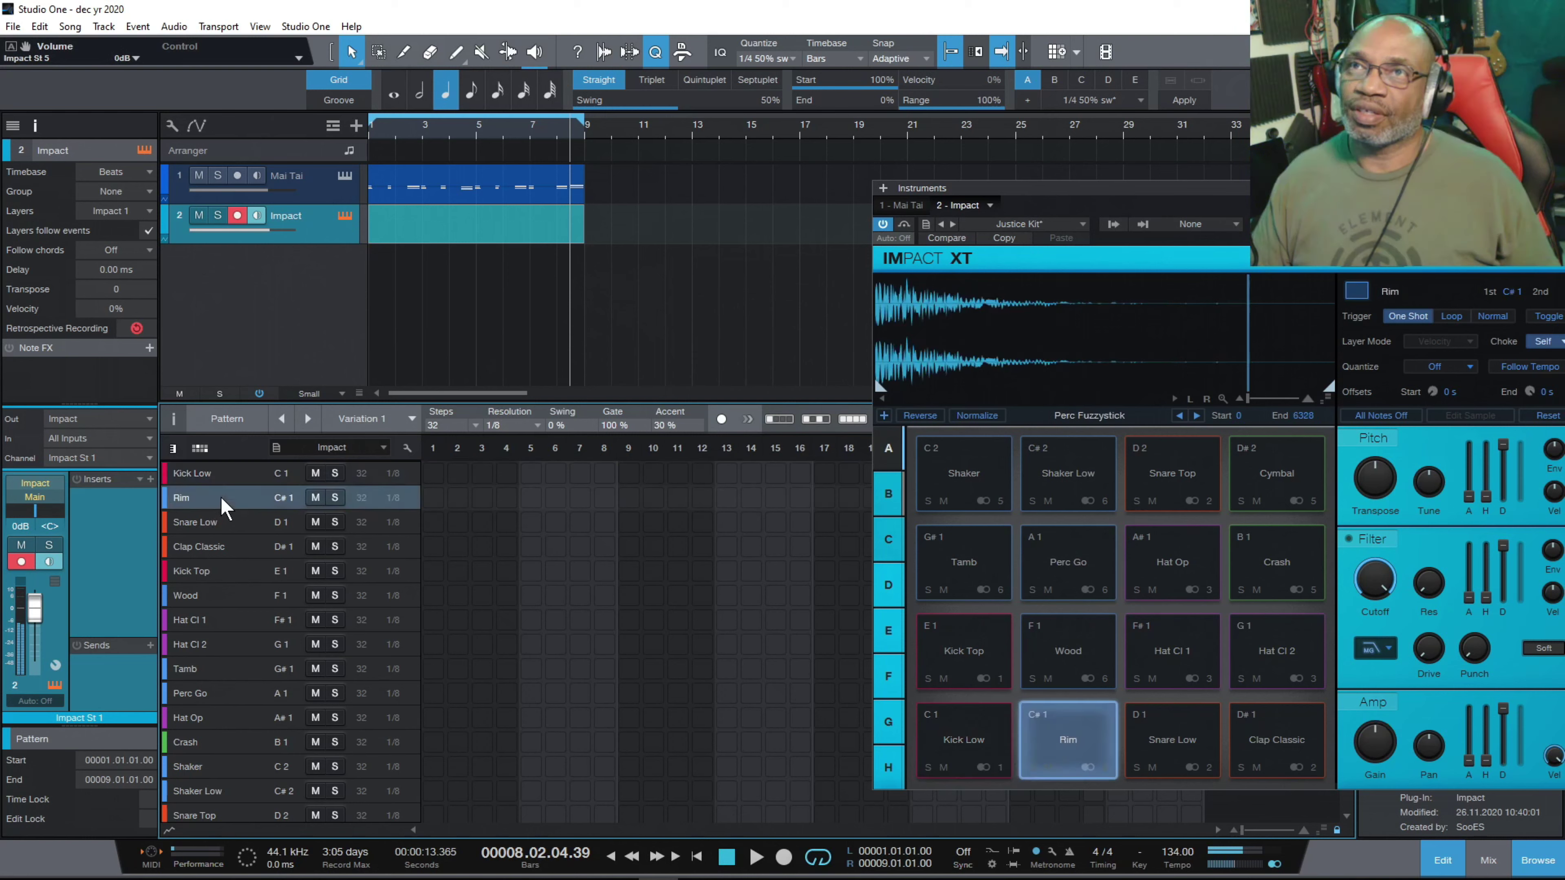
pyautogui.click(228, 518)
pyautogui.click(223, 551)
pyautogui.click(212, 572)
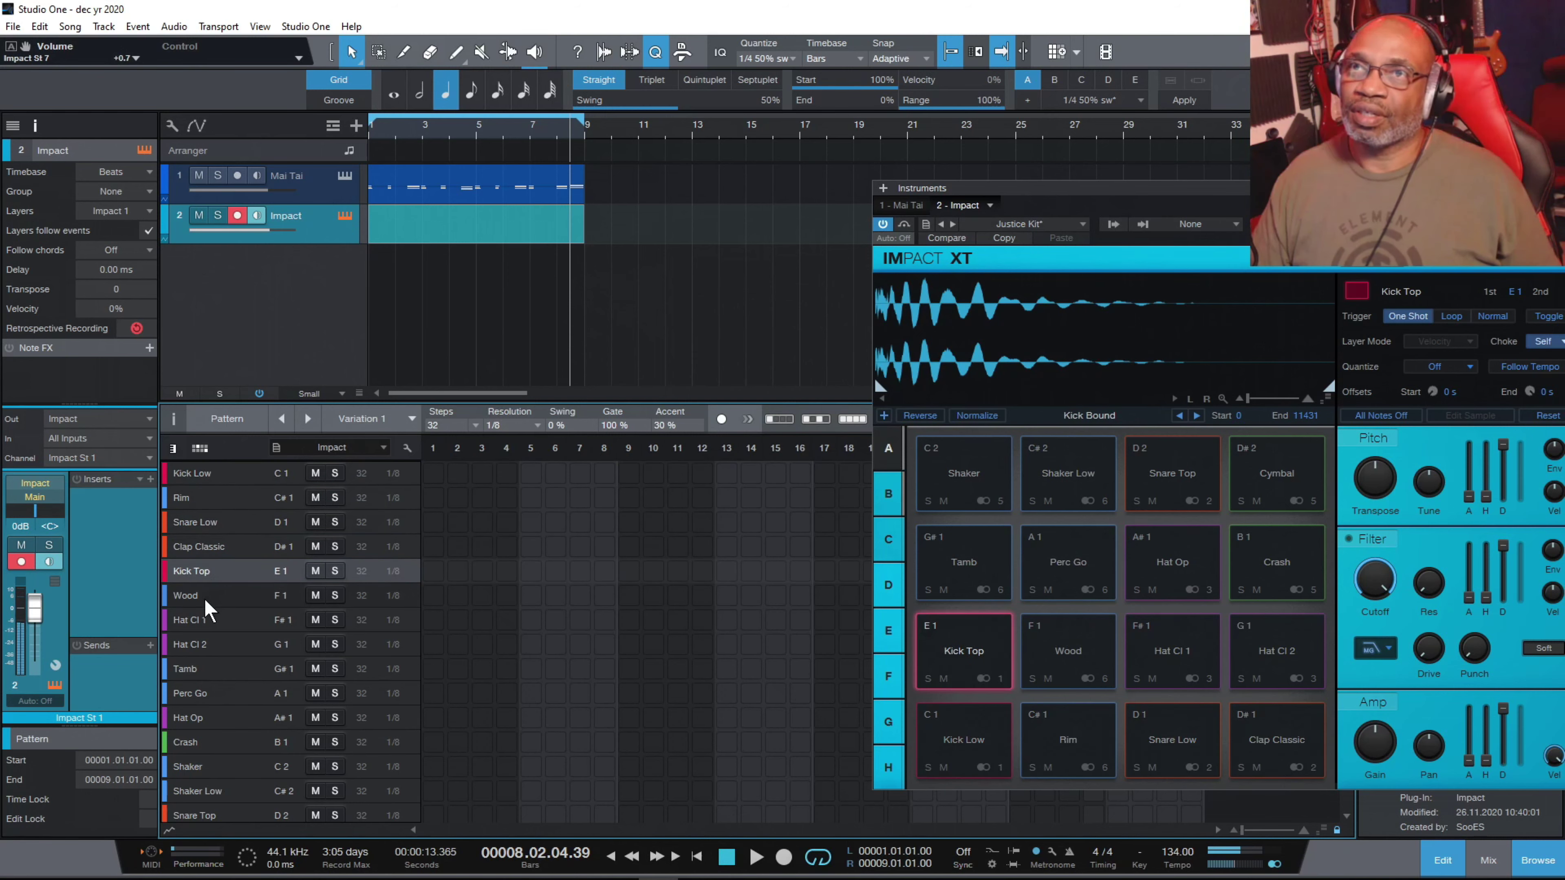
pyautogui.click(208, 595)
pyautogui.click(215, 620)
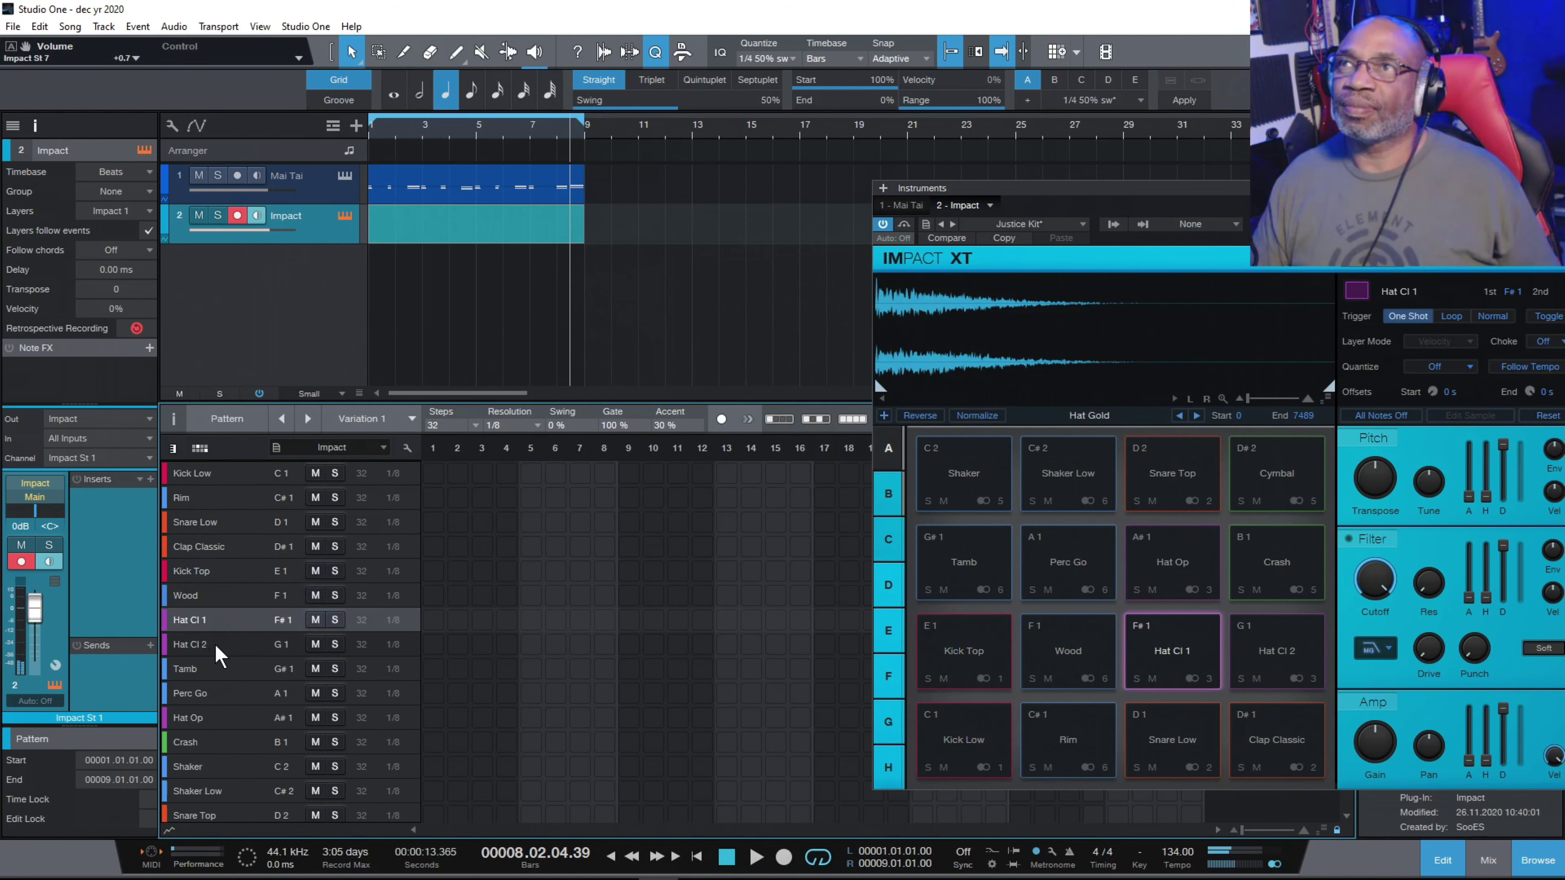
pyautogui.click(216, 645)
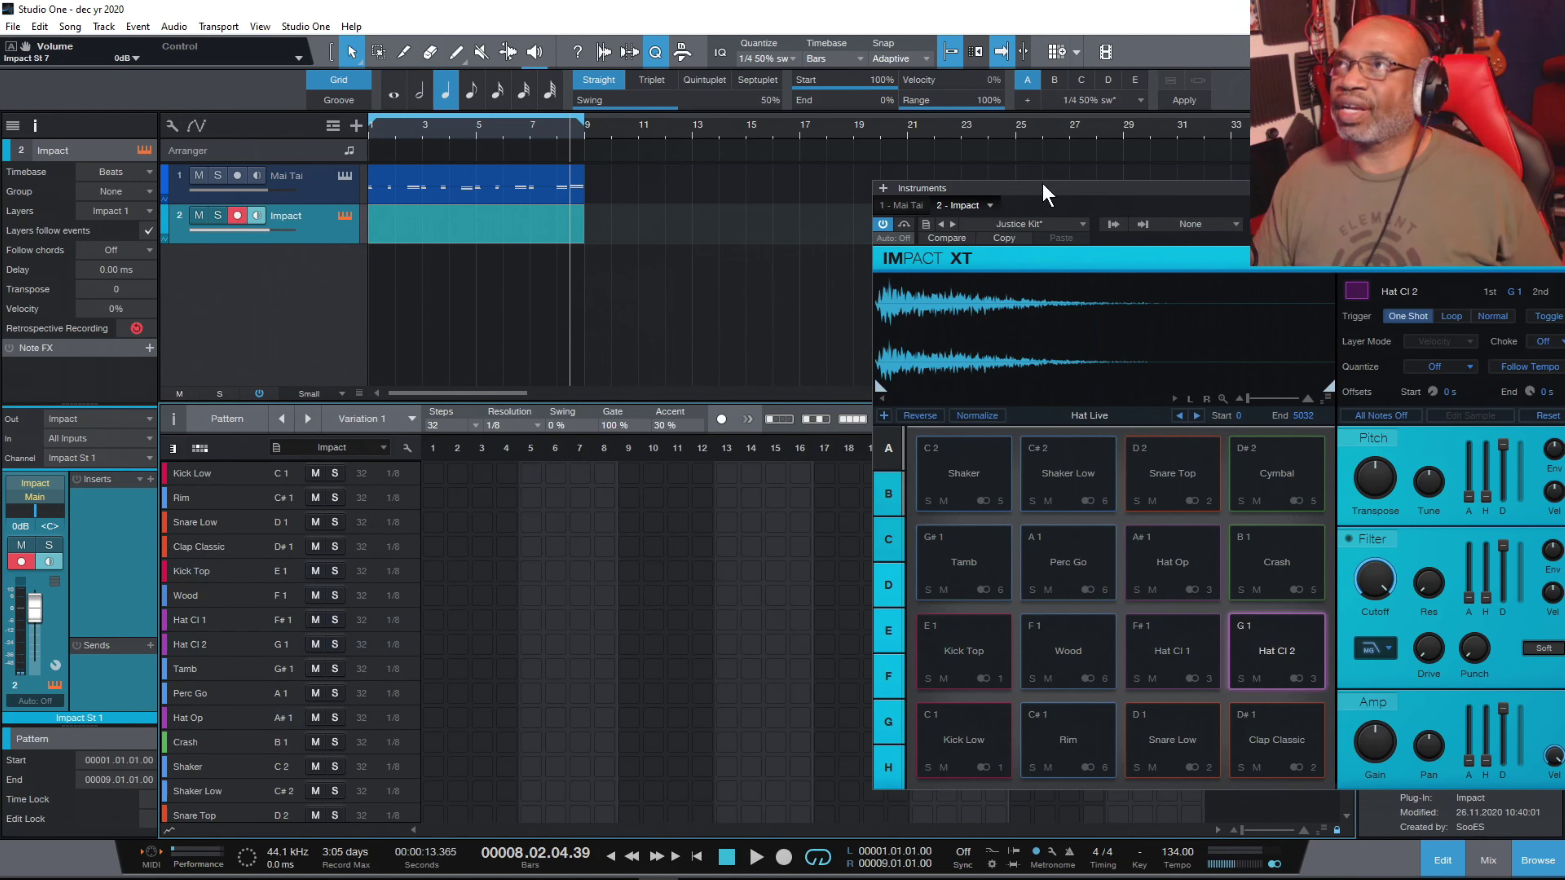
# Move the Impact XT window aside and audition its Shaker, Shaker Low, Snare Top and Cymbal pads.
pyautogui.moveTo(1048, 196); pyautogui.dragTo(1193, 136)
pyautogui.moveTo(1109, 288); pyautogui.dragTo(952, 334)
pyautogui.click(1047, 449)
pyautogui.click(1119, 435)
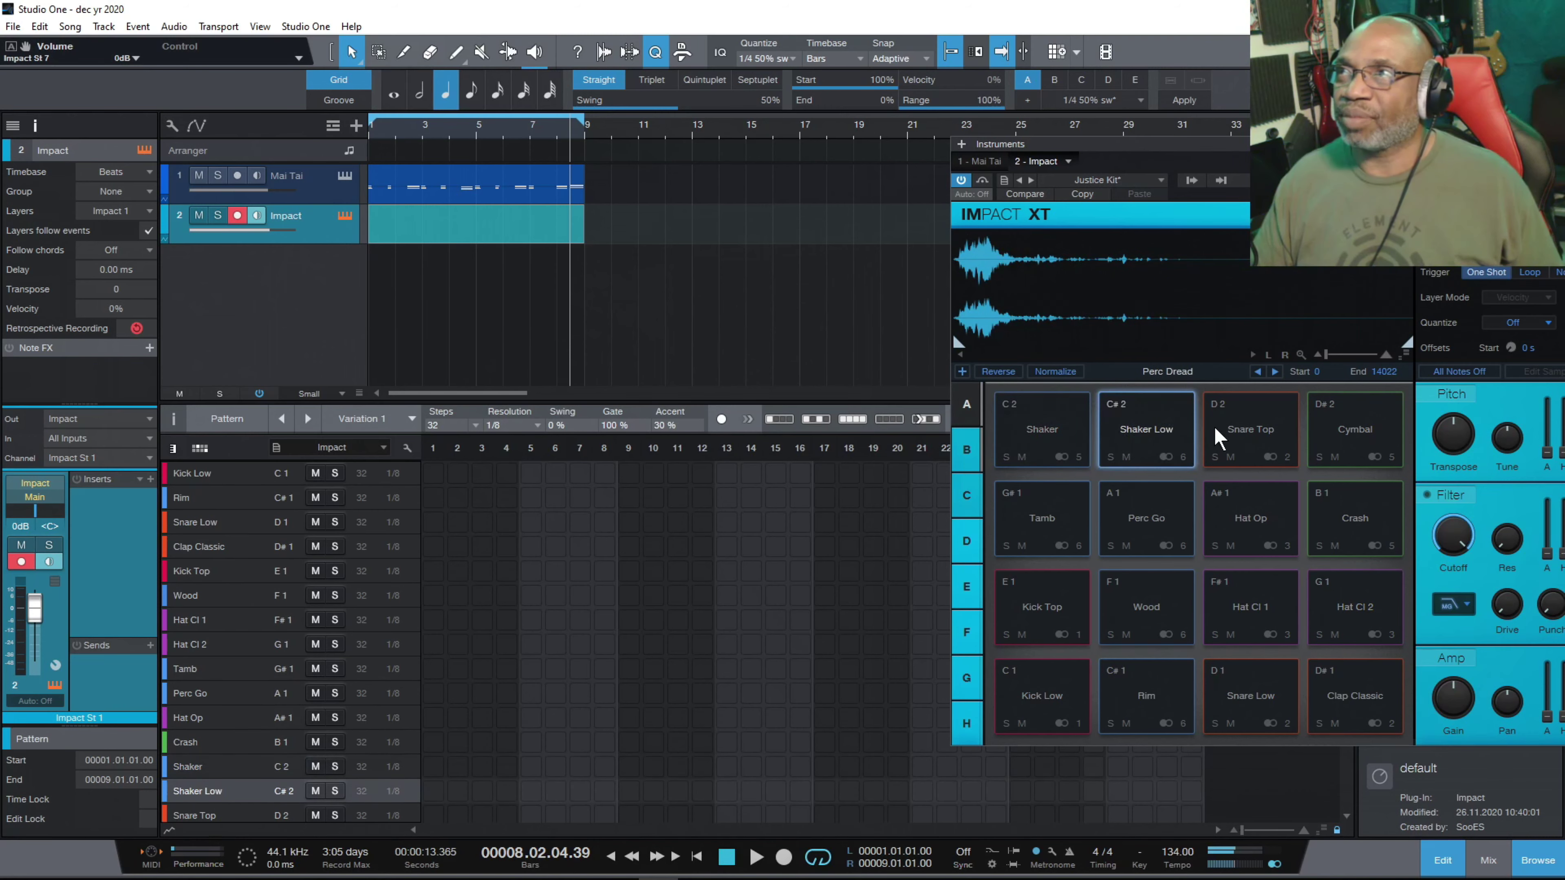
pyautogui.click(1226, 431)
pyautogui.click(1340, 428)
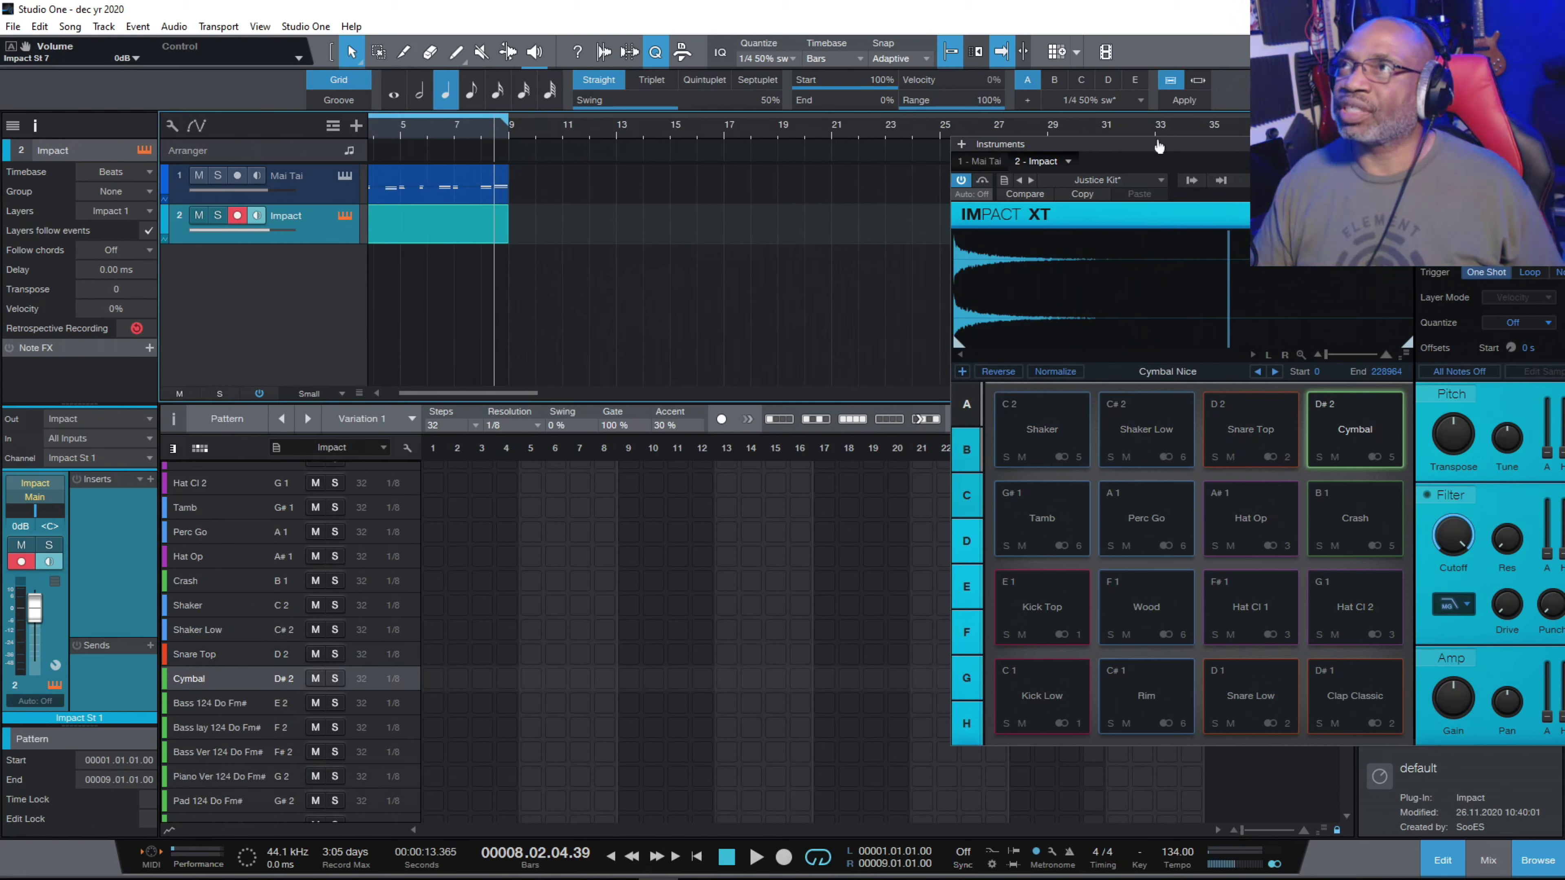
# Close the Impact XT window and show the full pattern grid from the Kick Low row.
pyautogui.moveTo(1172, 150); pyautogui.dragTo(947, 210)
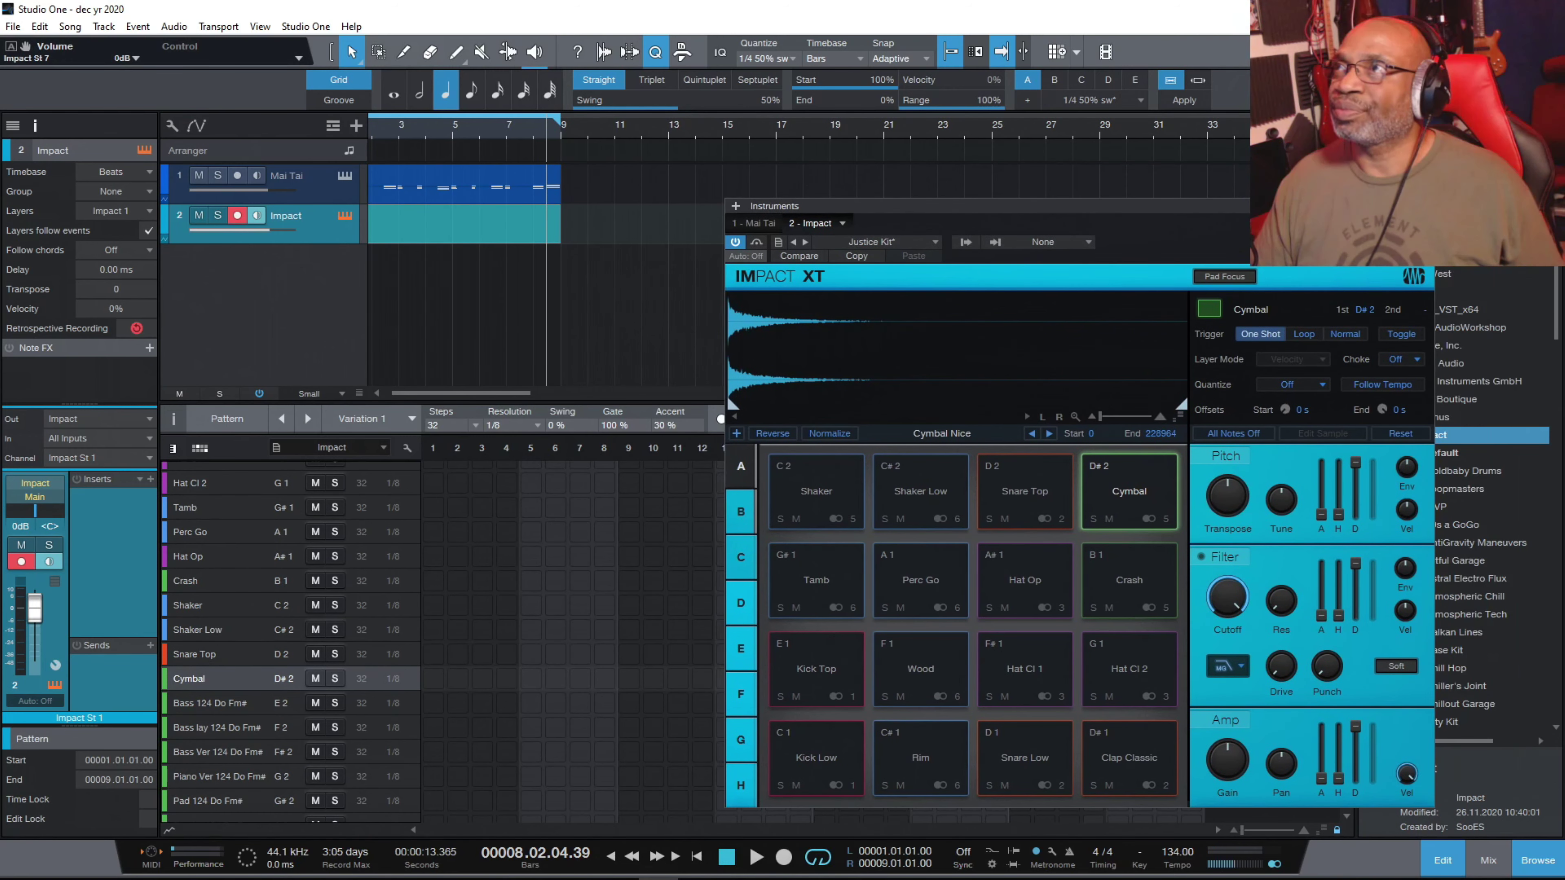
pyautogui.press('F11')
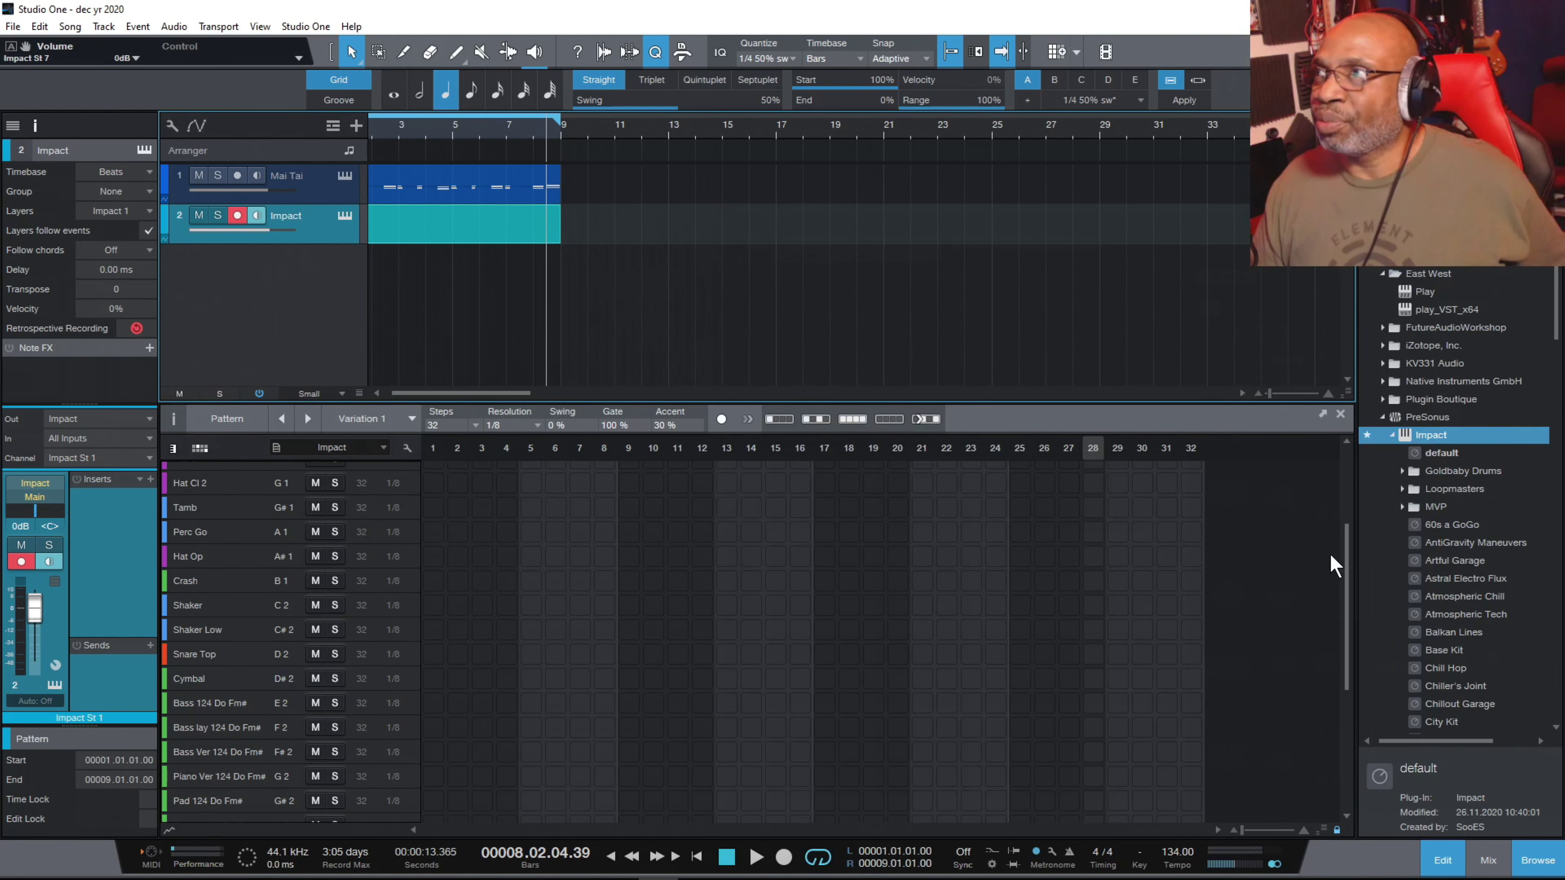
pyautogui.moveTo(1347, 556); pyautogui.dragTo(1347, 484)
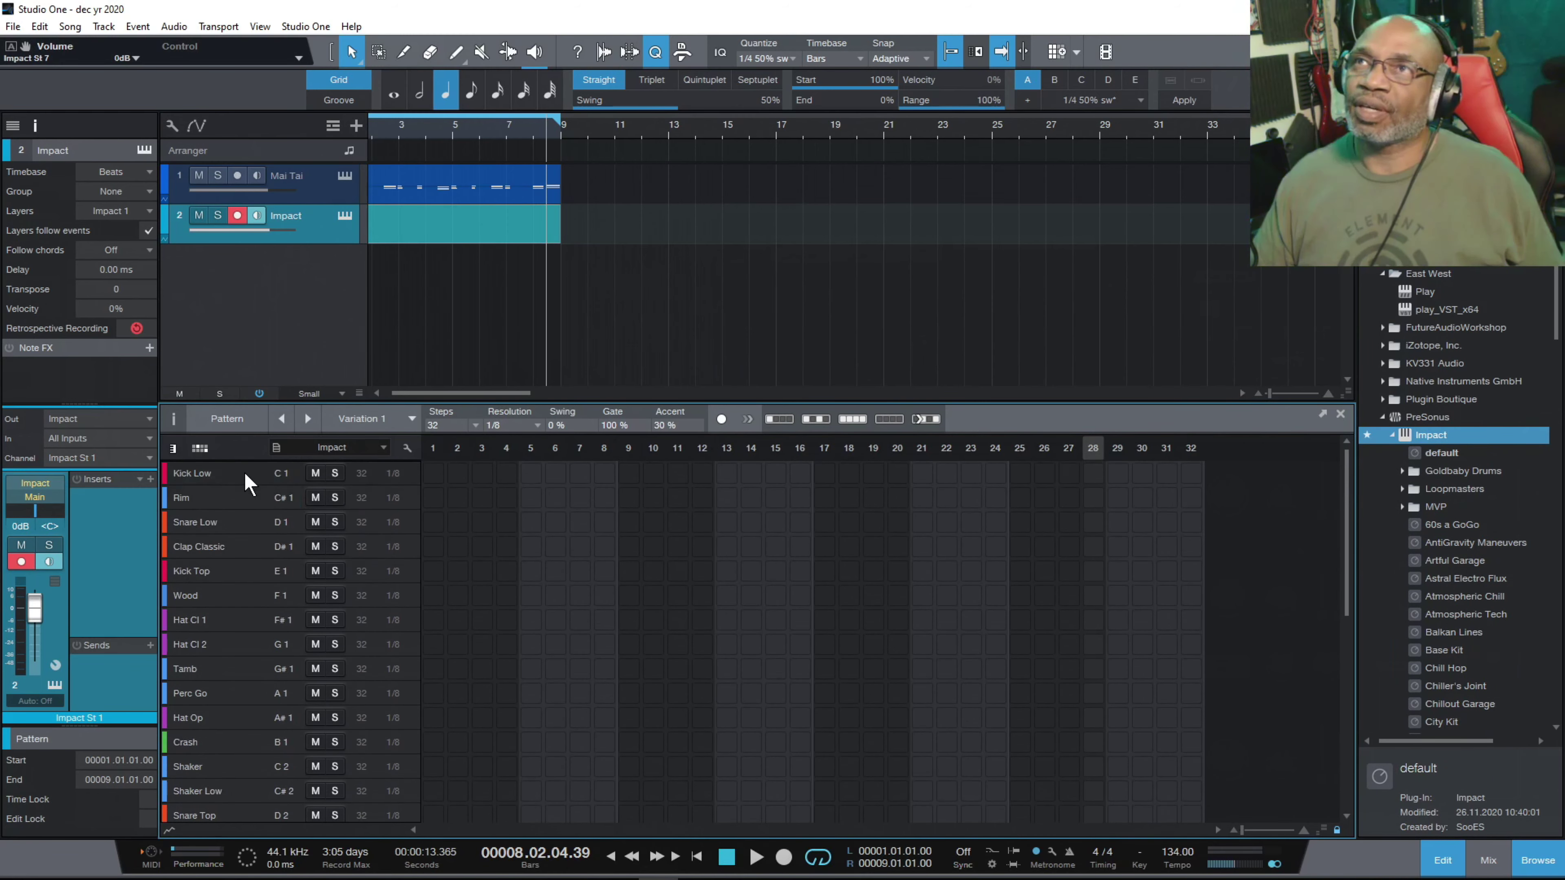
# Compare the Rim and Snare Low sounds in the pattern's sound list and select the Rim.
pyautogui.click(200, 505)
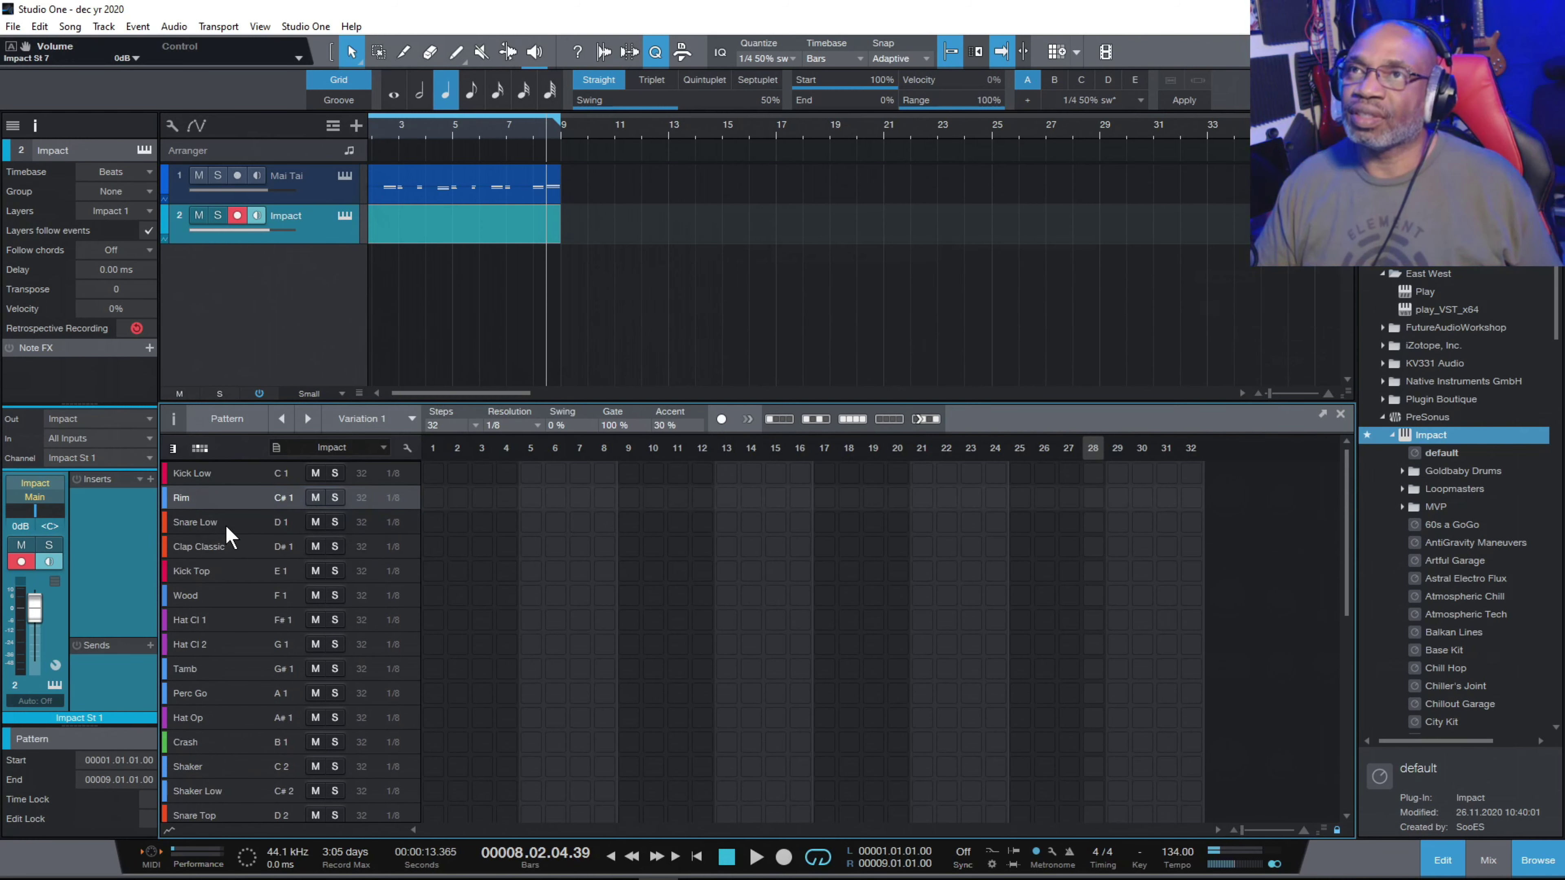
pyautogui.click(224, 522)
pyautogui.click(219, 498)
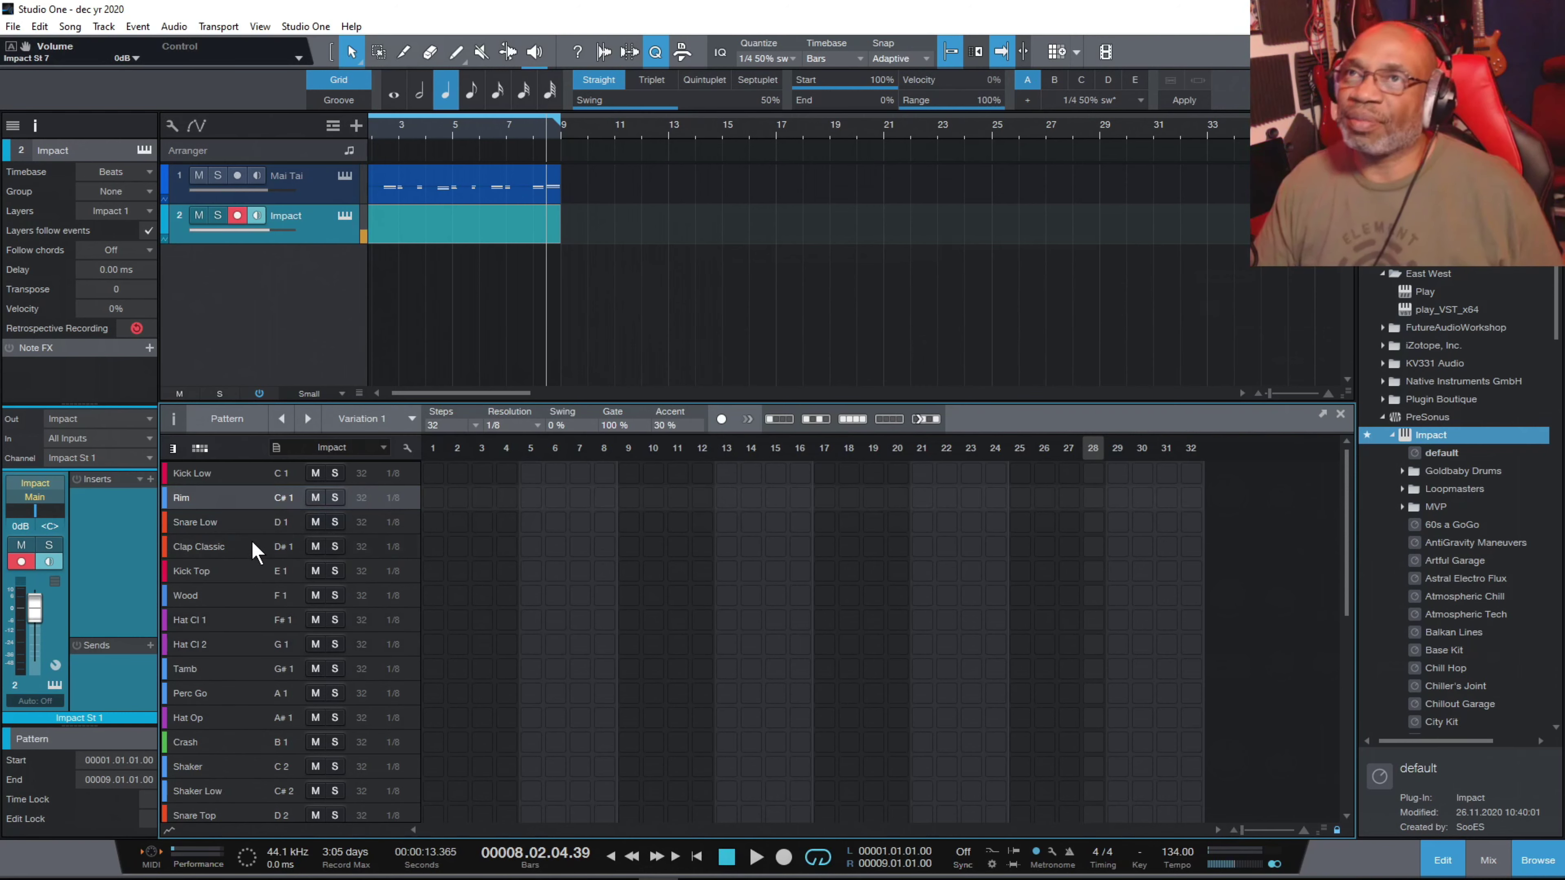
pyautogui.click(237, 473)
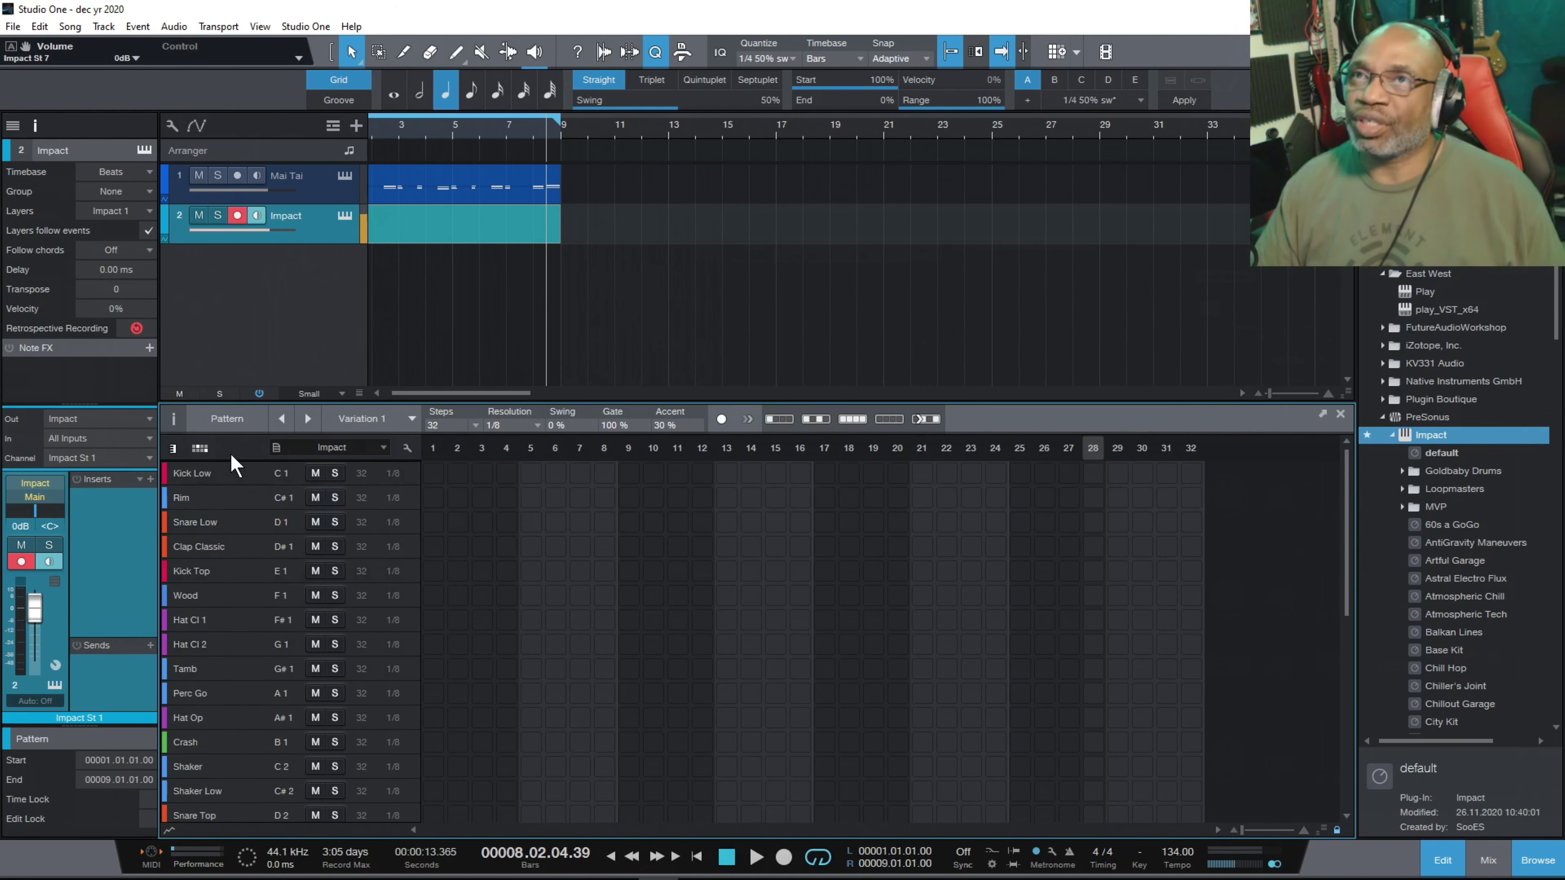
pyautogui.click(219, 500)
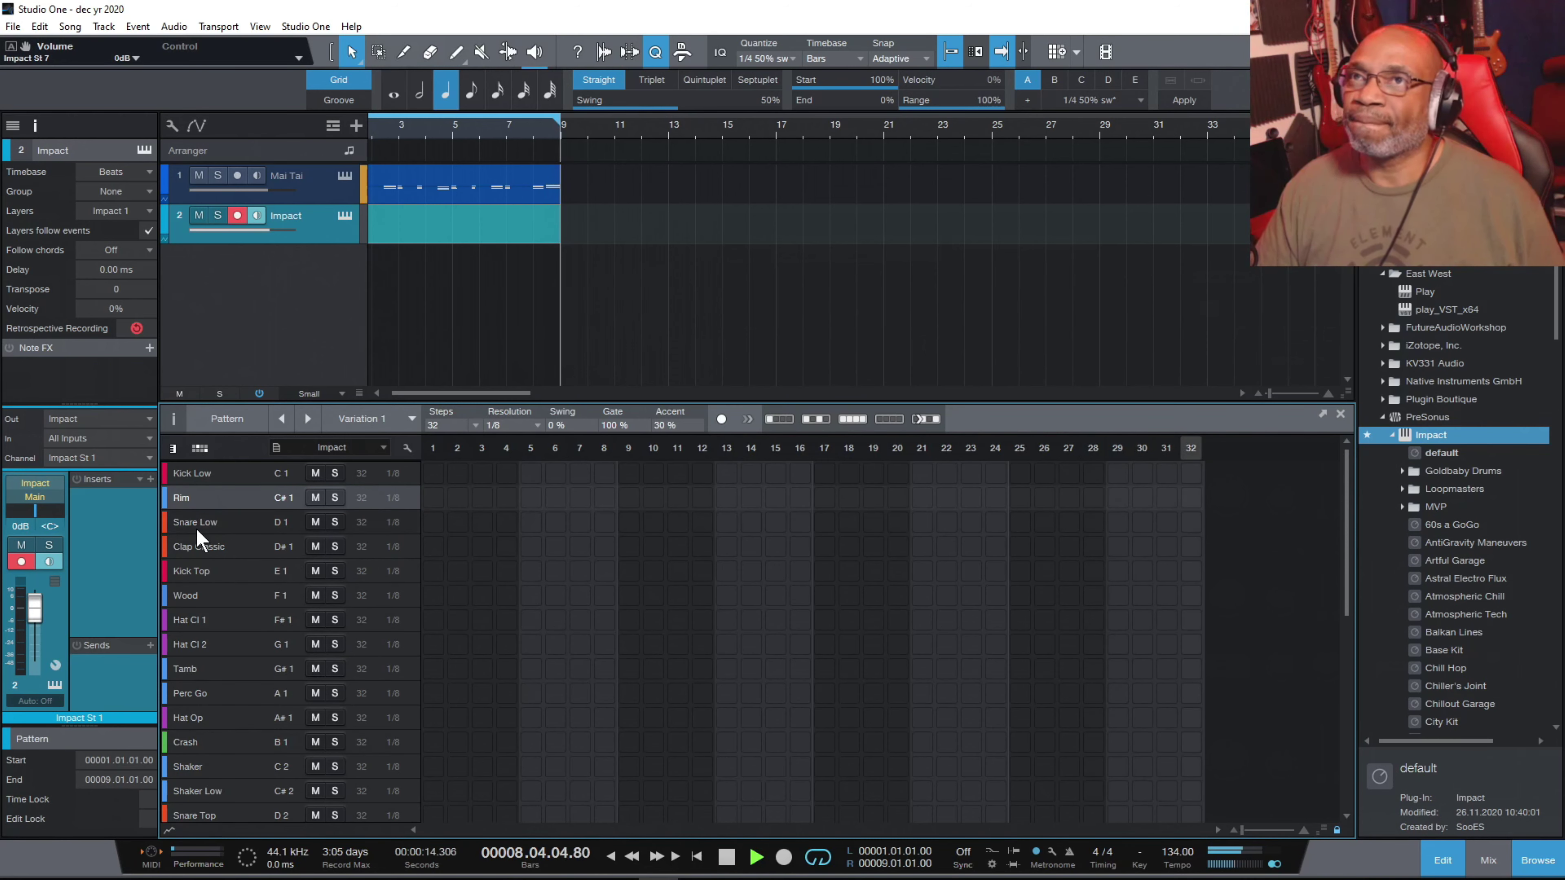
# Place Rim hits on steps 4, 12 and 20 of the drum pattern during playback.
pyautogui.click(506, 498)
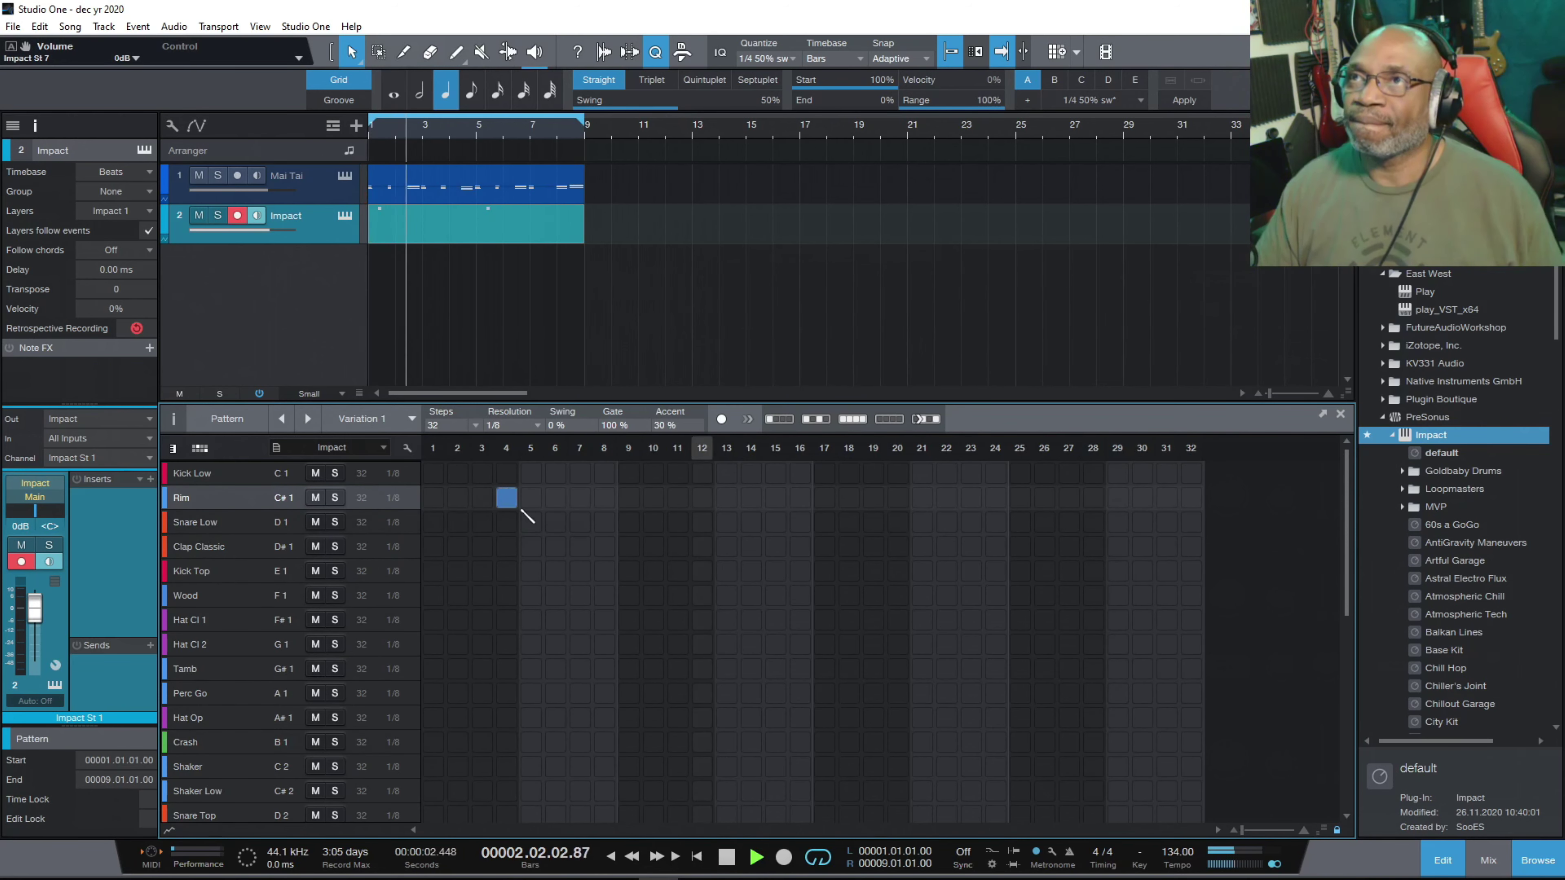
pyautogui.click(702, 498)
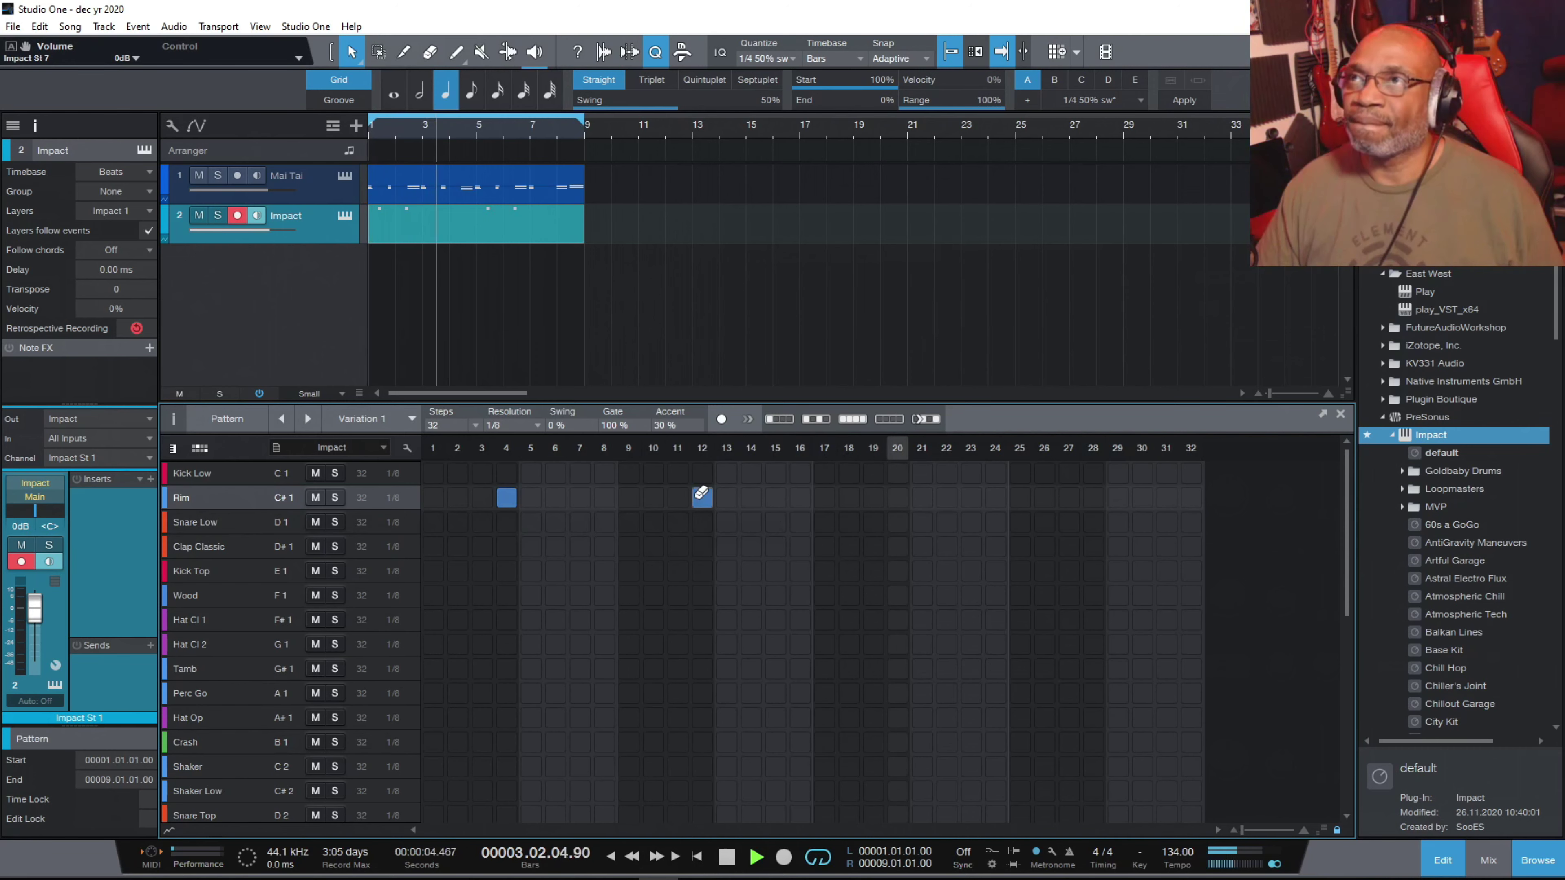
pyautogui.click(896, 498)
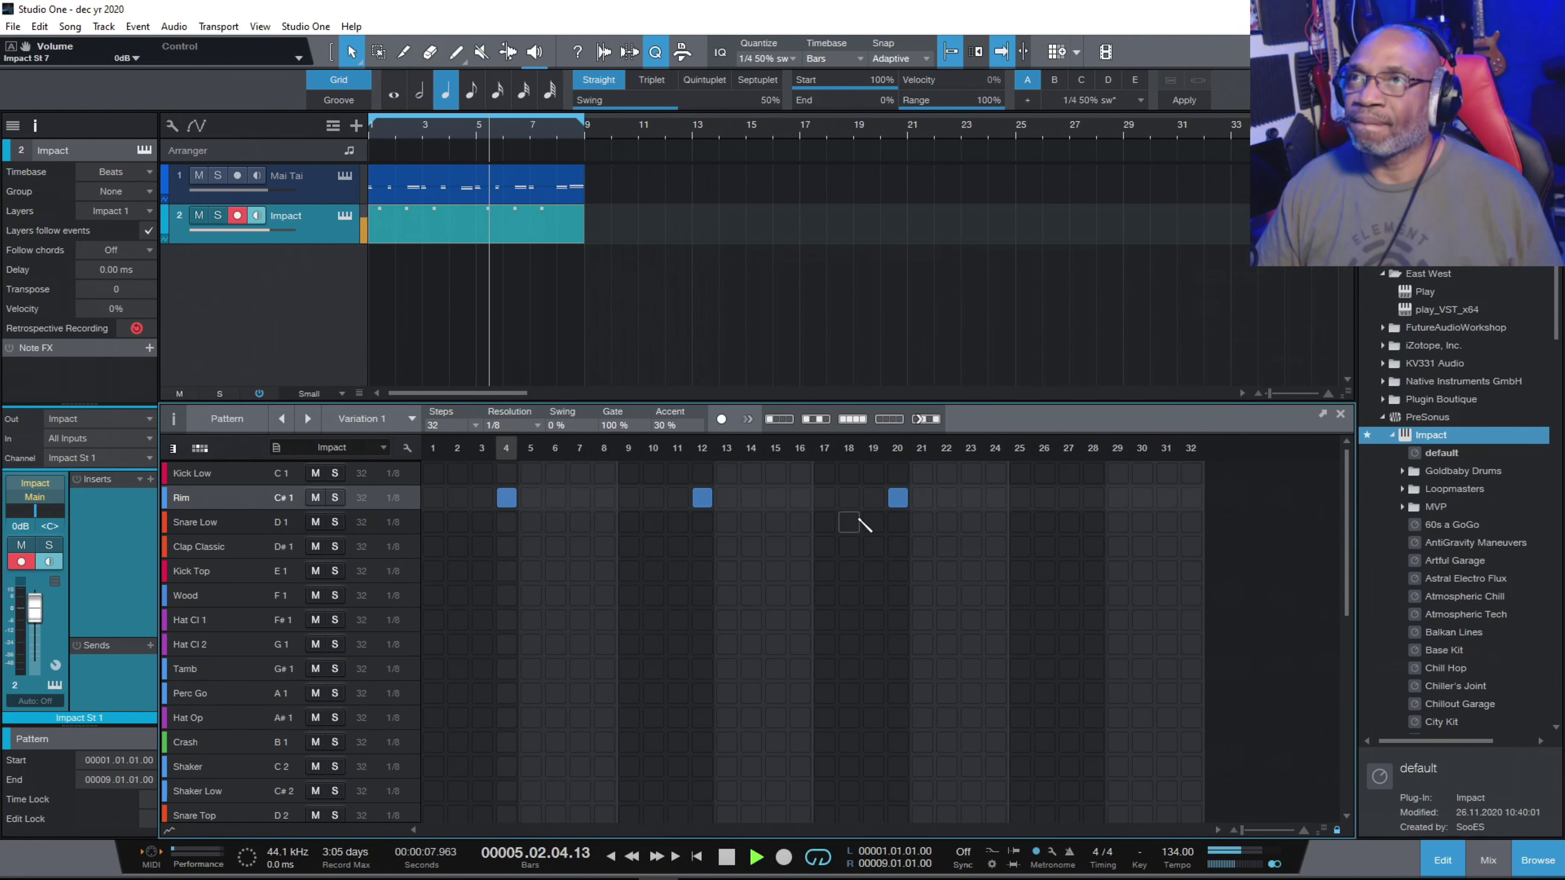
# Replace the Rim hits with ones on steps 5, 13, 21 and 29, then stop playback.
pyautogui.click(514, 497)
pyautogui.click(531, 497)
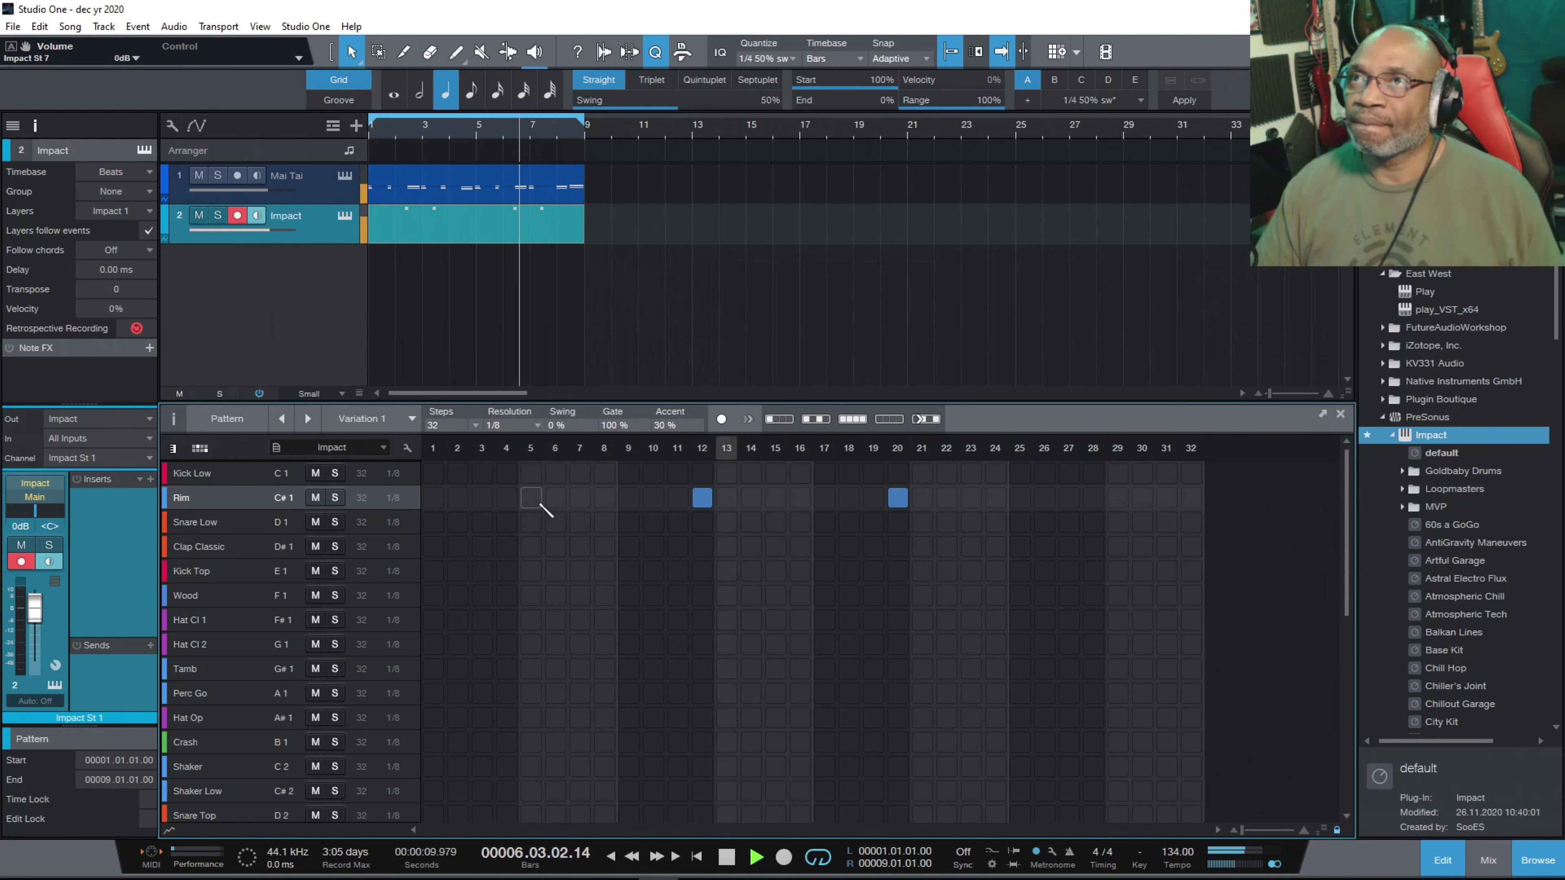
pyautogui.click(702, 497)
pyautogui.click(726, 498)
pyautogui.click(898, 498)
pyautogui.click(922, 498)
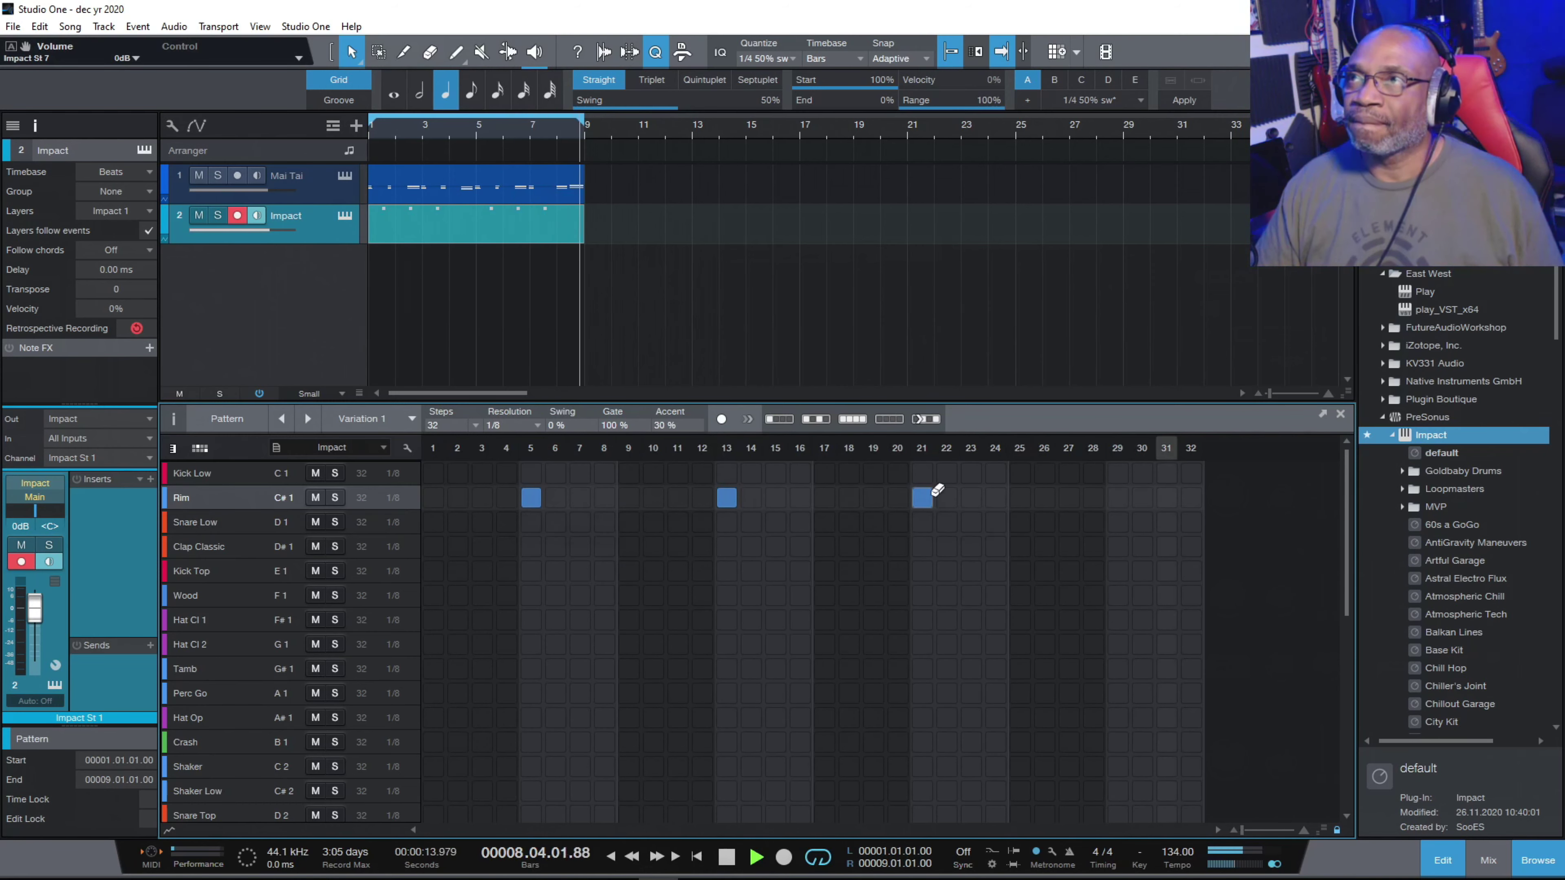
pyautogui.click(1117, 497)
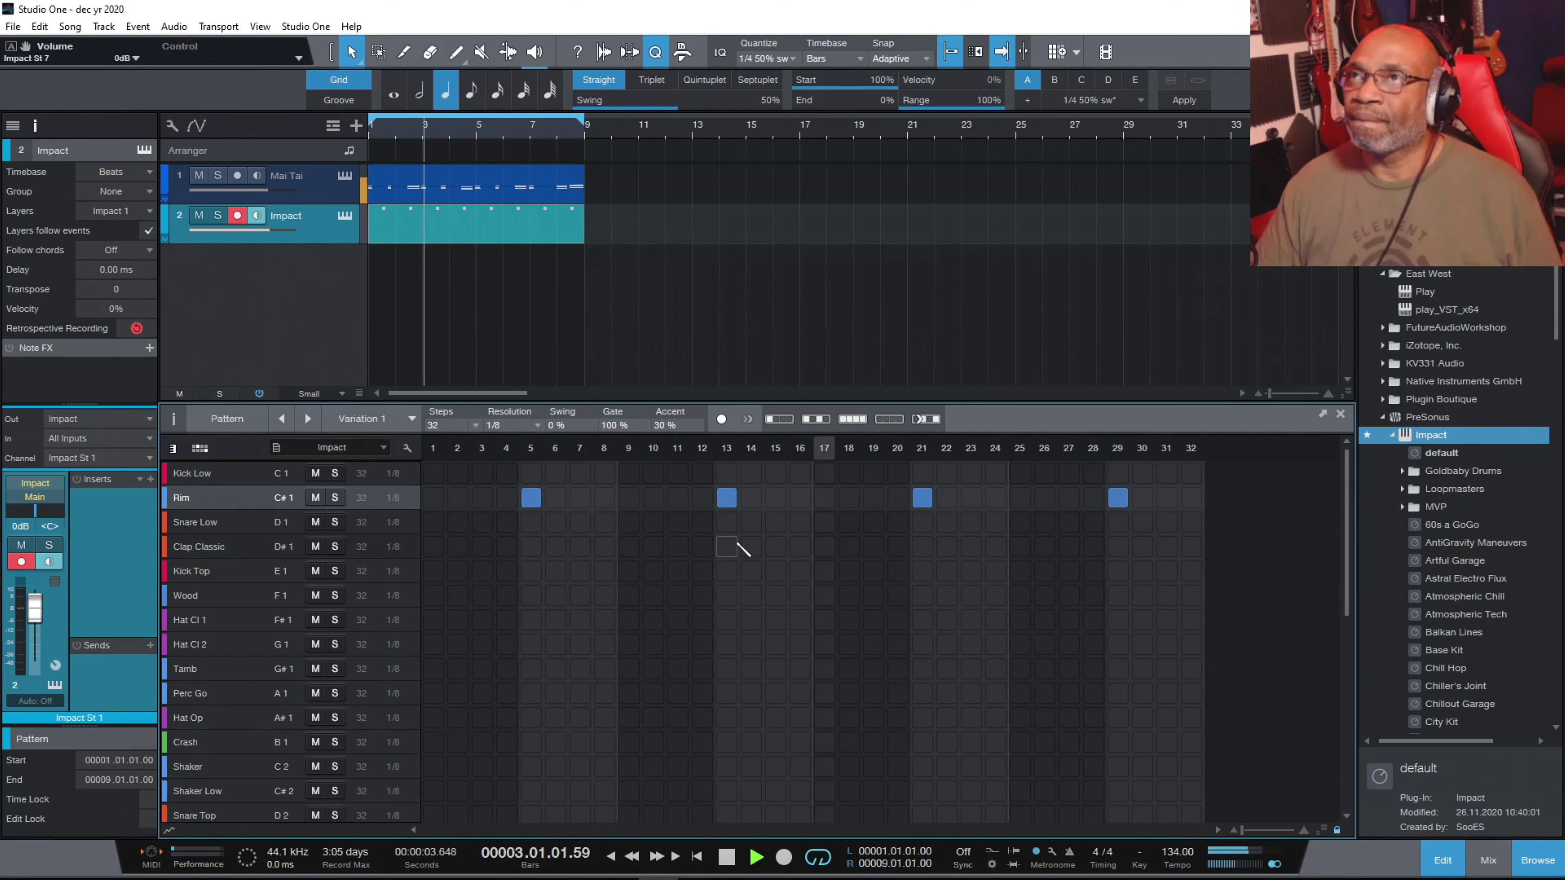
pyautogui.click(728, 857)
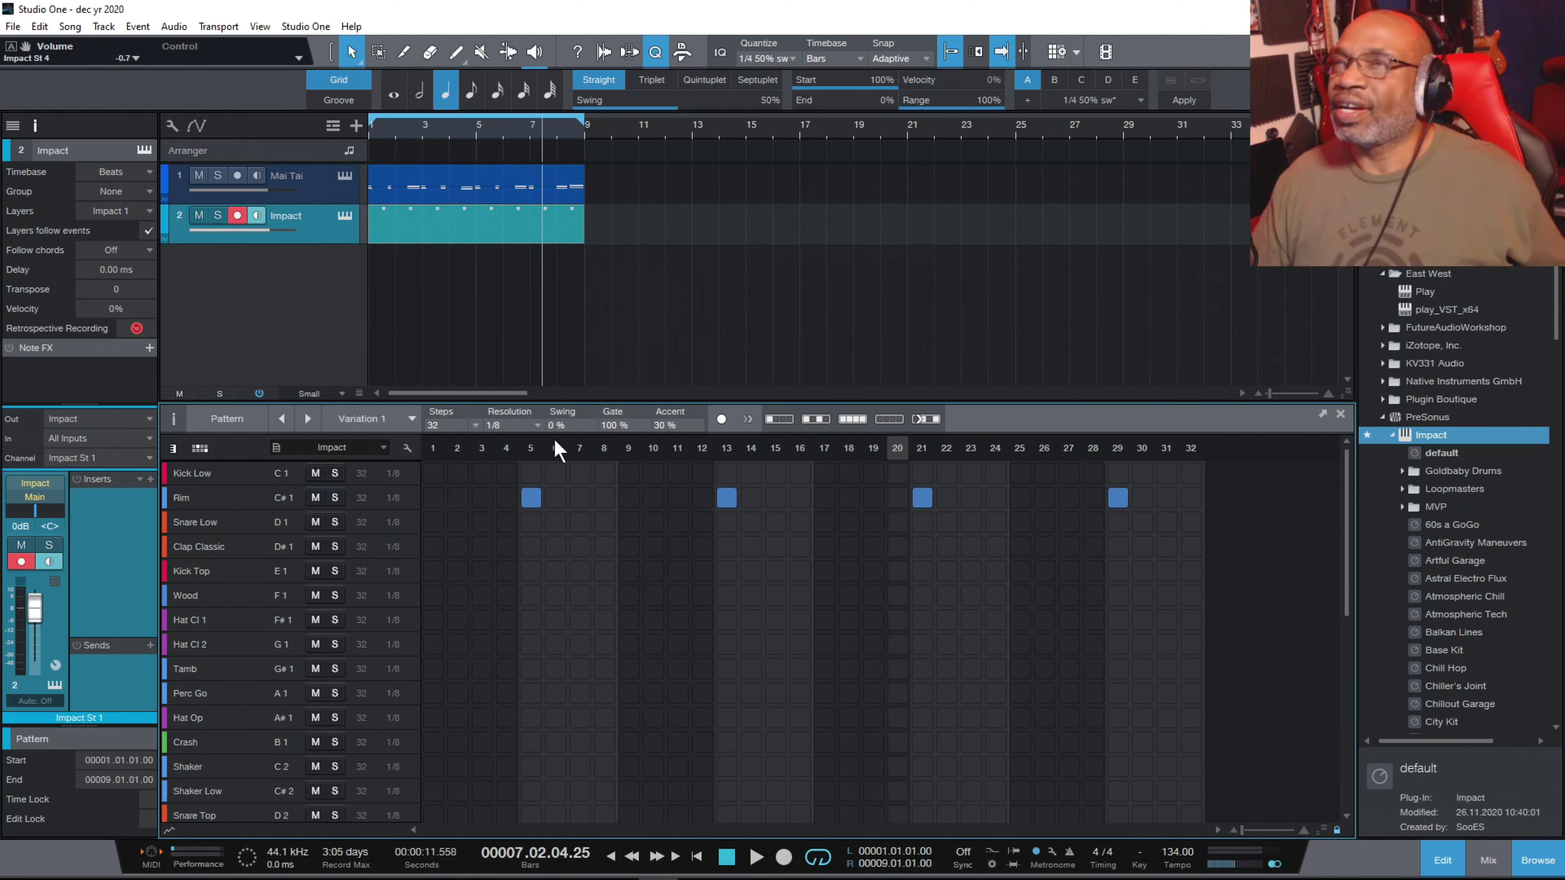
# Open the Mai Tai part, select all its notes and shift them slightly later in time.
pyautogui.click(469, 173)
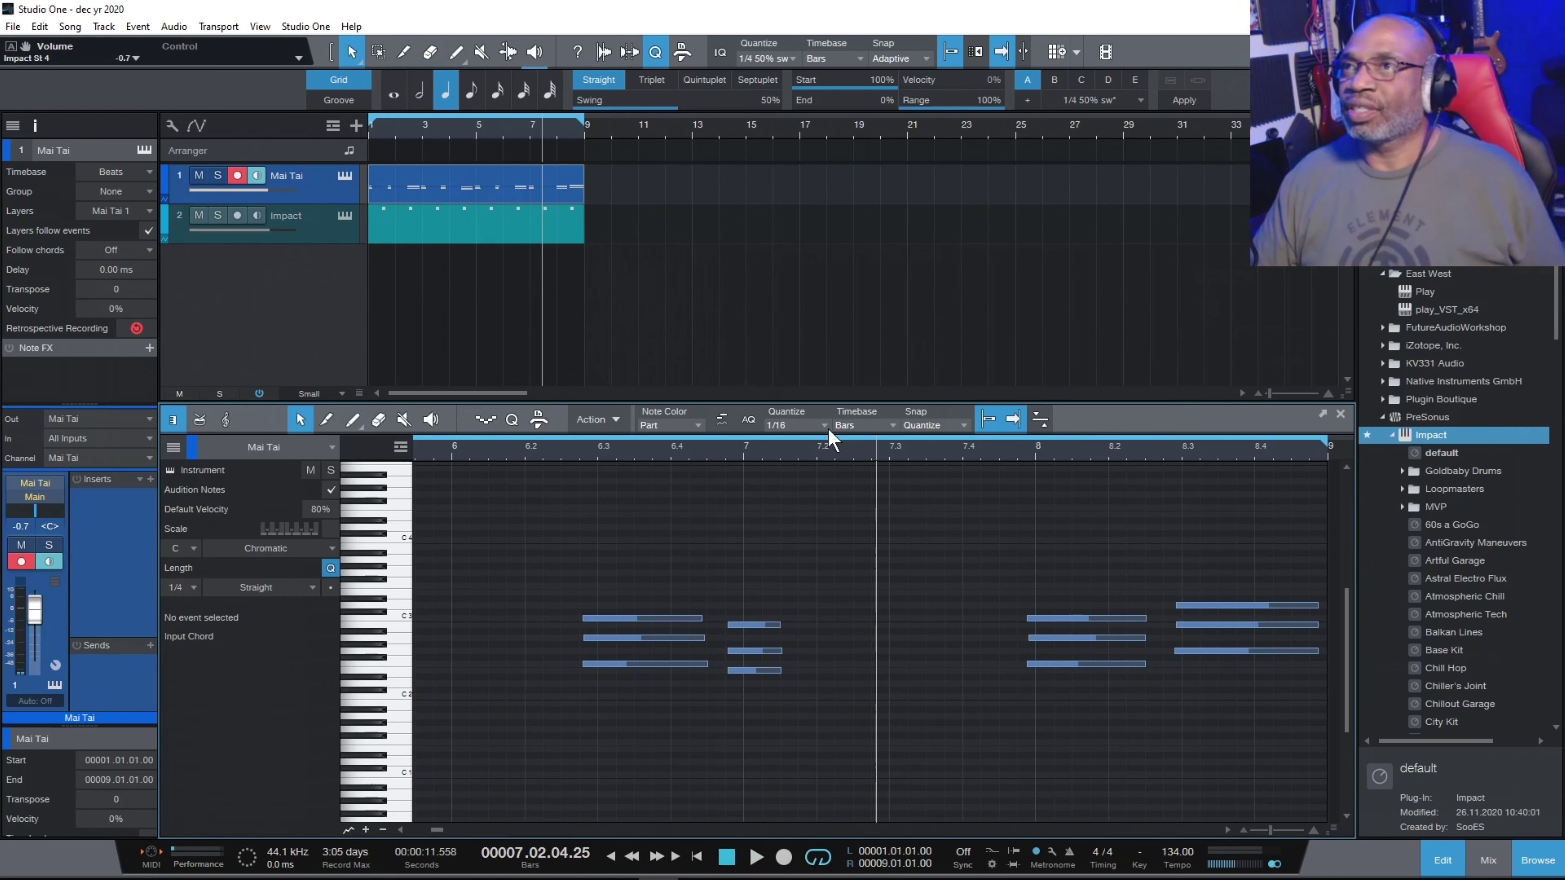
pyautogui.rightClick(914, 546)
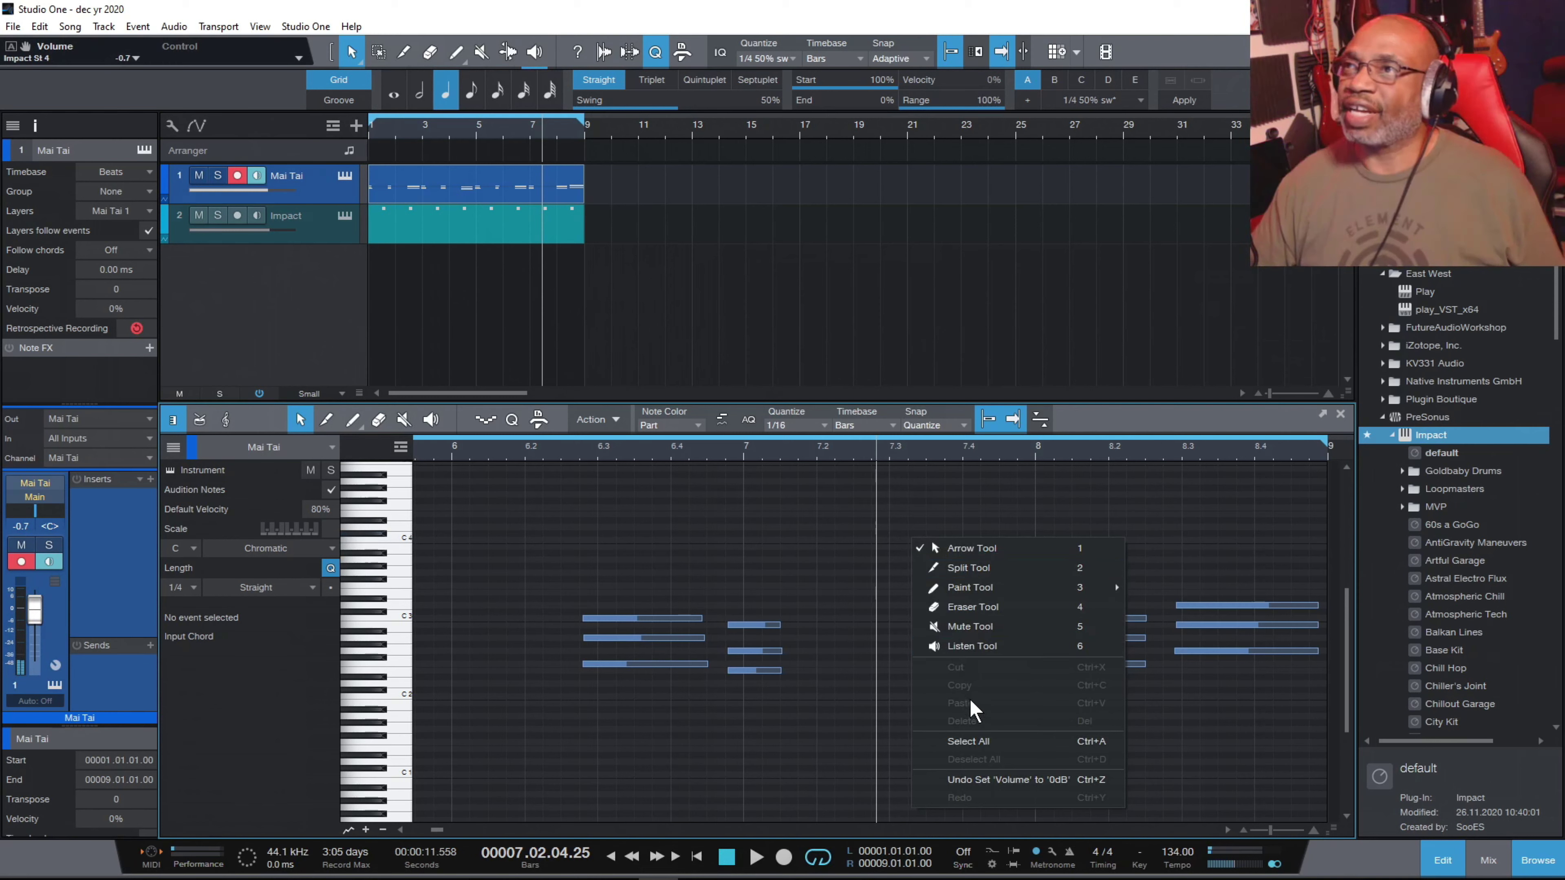
pyautogui.click(988, 741)
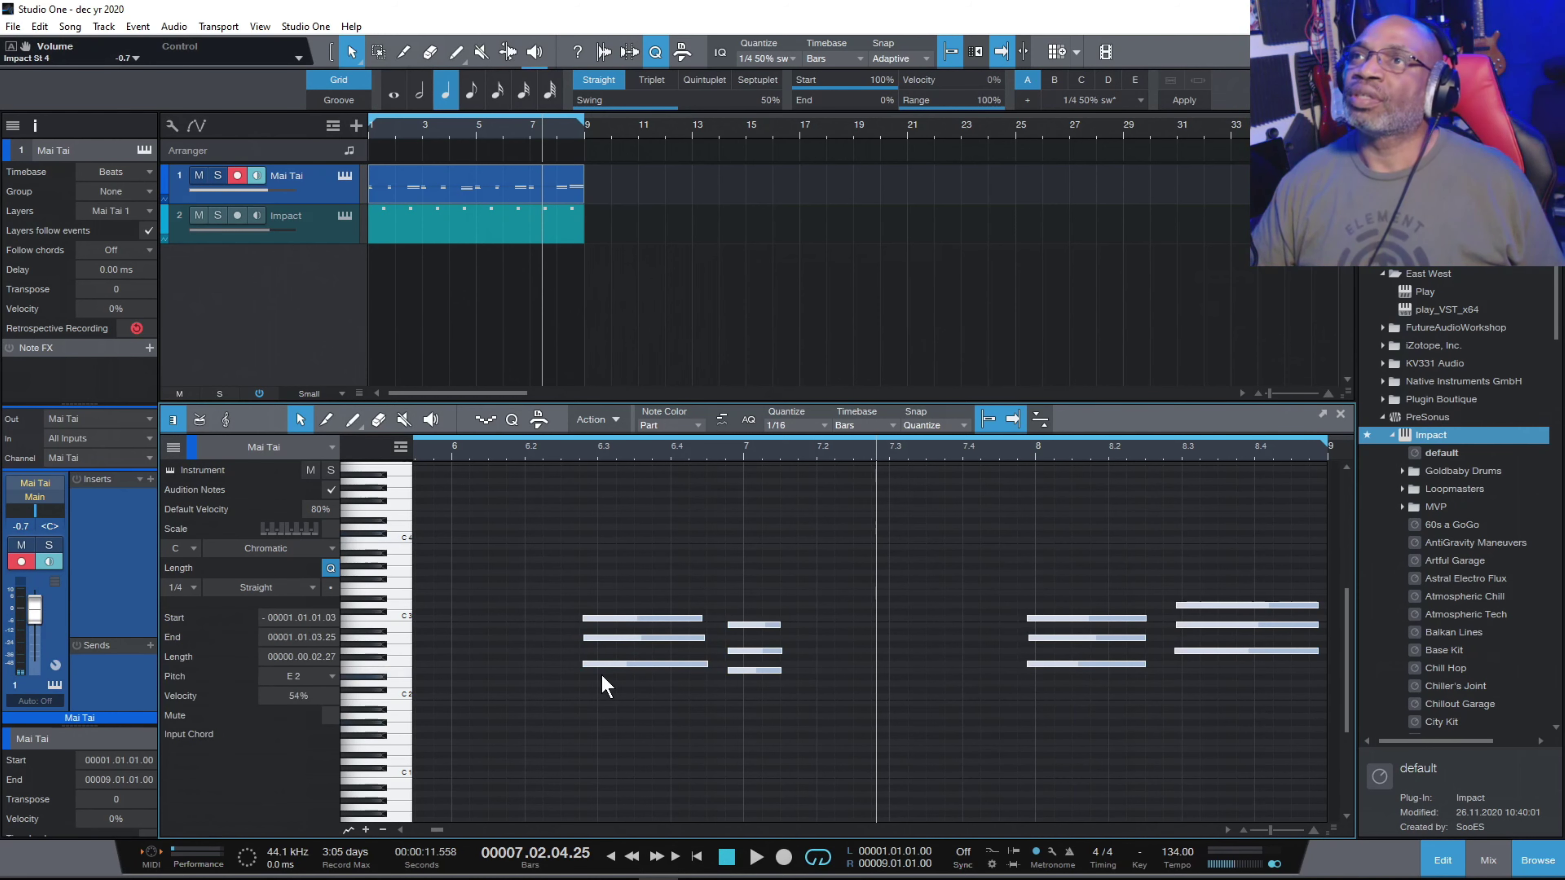
pyautogui.moveTo(590, 625); pyautogui.dragTo(601, 624)
pyautogui.click(990, 610)
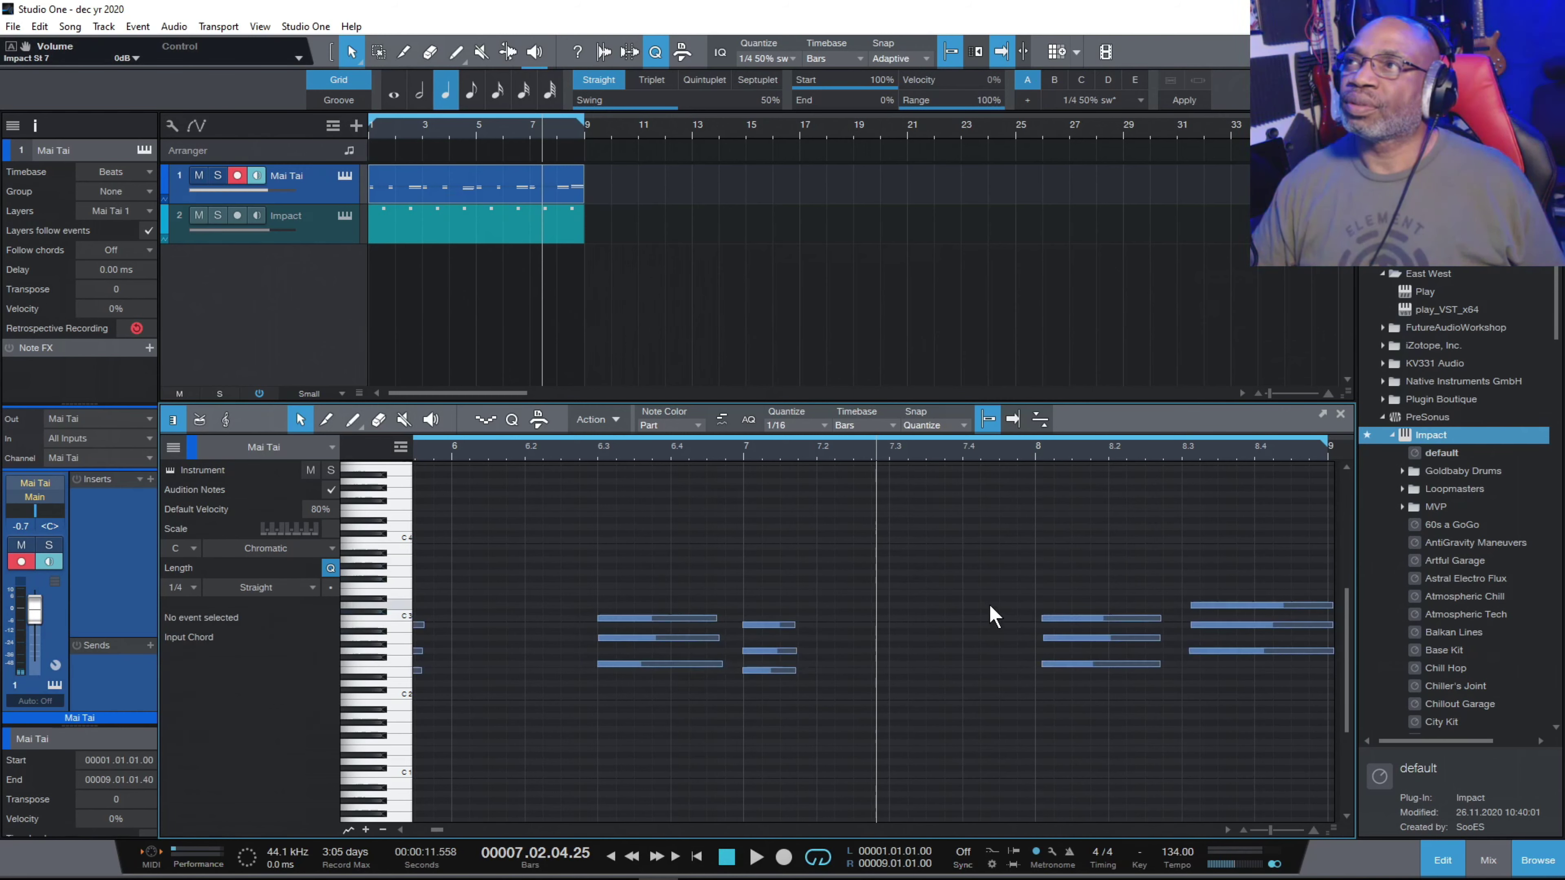
# Move the chord at bar 8 onto the bar line and the final chord slightly earlier to 8.02.04.90.
pyautogui.moveTo(1032, 594); pyautogui.dragTo(1105, 717)
pyautogui.moveTo(1055, 625); pyautogui.dragTo(1049, 625)
pyautogui.moveTo(1182, 566); pyautogui.dragTo(1235, 701)
pyautogui.moveTo(1196, 605); pyautogui.dragTo(1181, 605)
pyautogui.moveTo(437, 827)
pyautogui.mouseDown()
pyautogui.moveTo(423, 830)
pyautogui.moveTo(442, 834)
pyautogui.mouseUp()
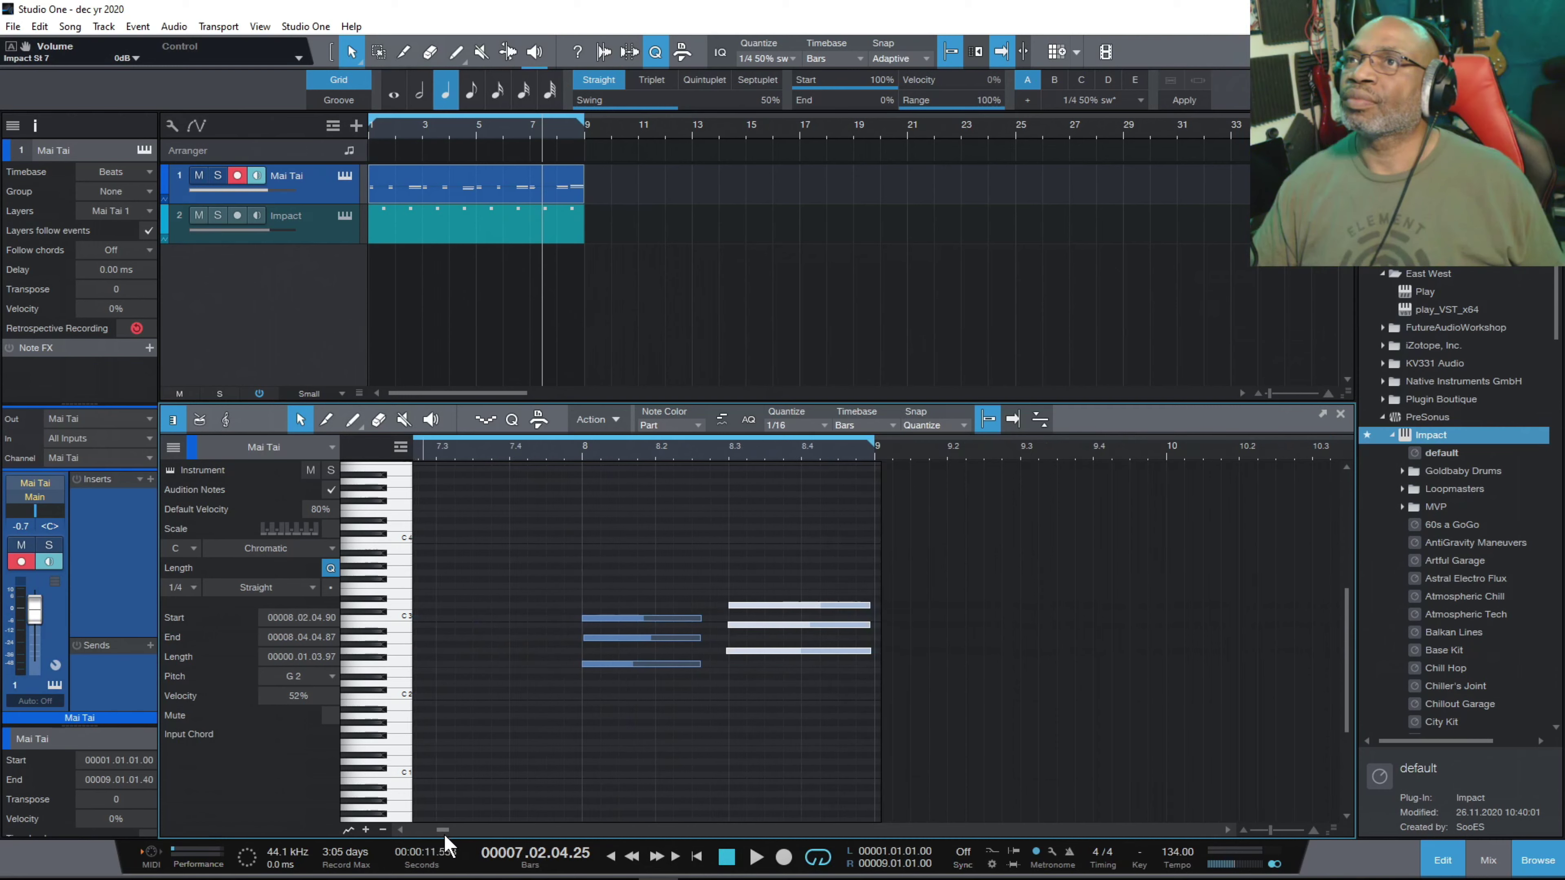
# Play the song from the start to check the chord timing, then stop and return to the beginning.
pyautogui.click(697, 857)
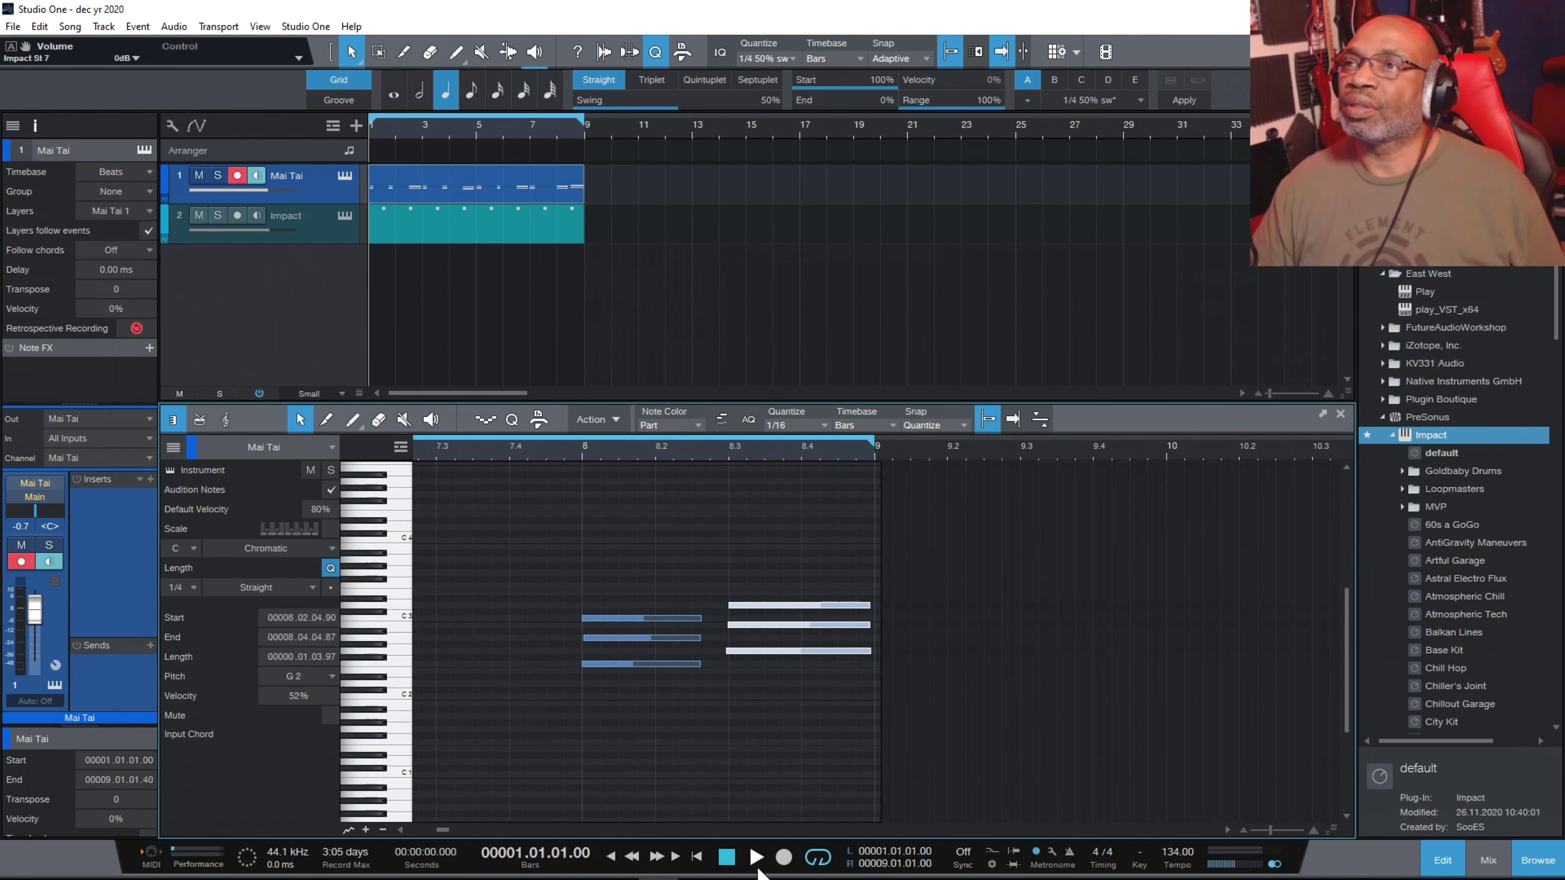
pyautogui.click(756, 858)
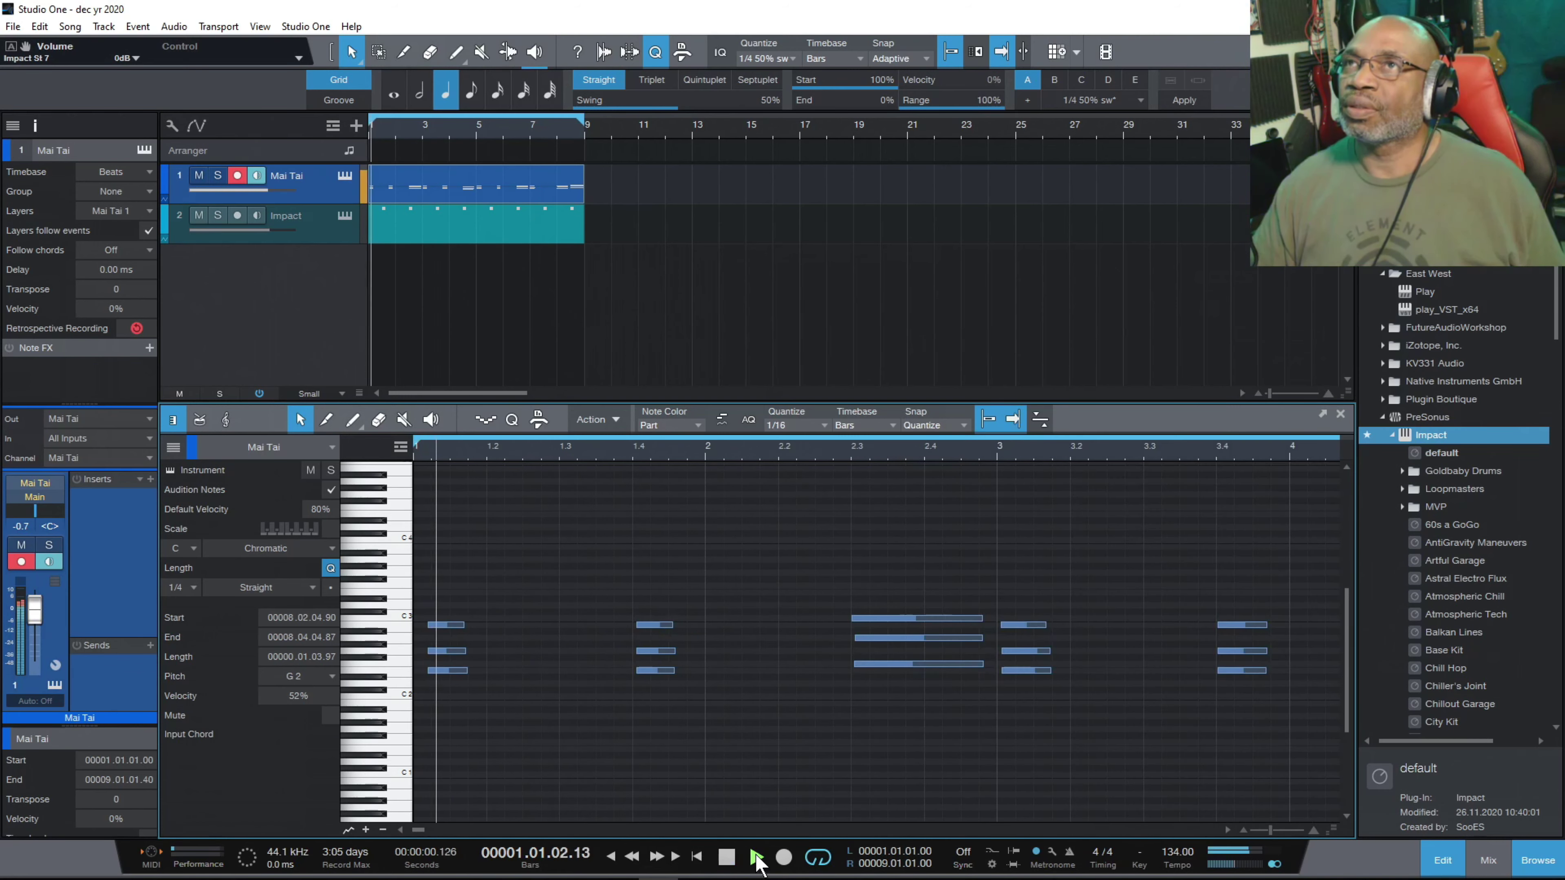
pyautogui.click(728, 858)
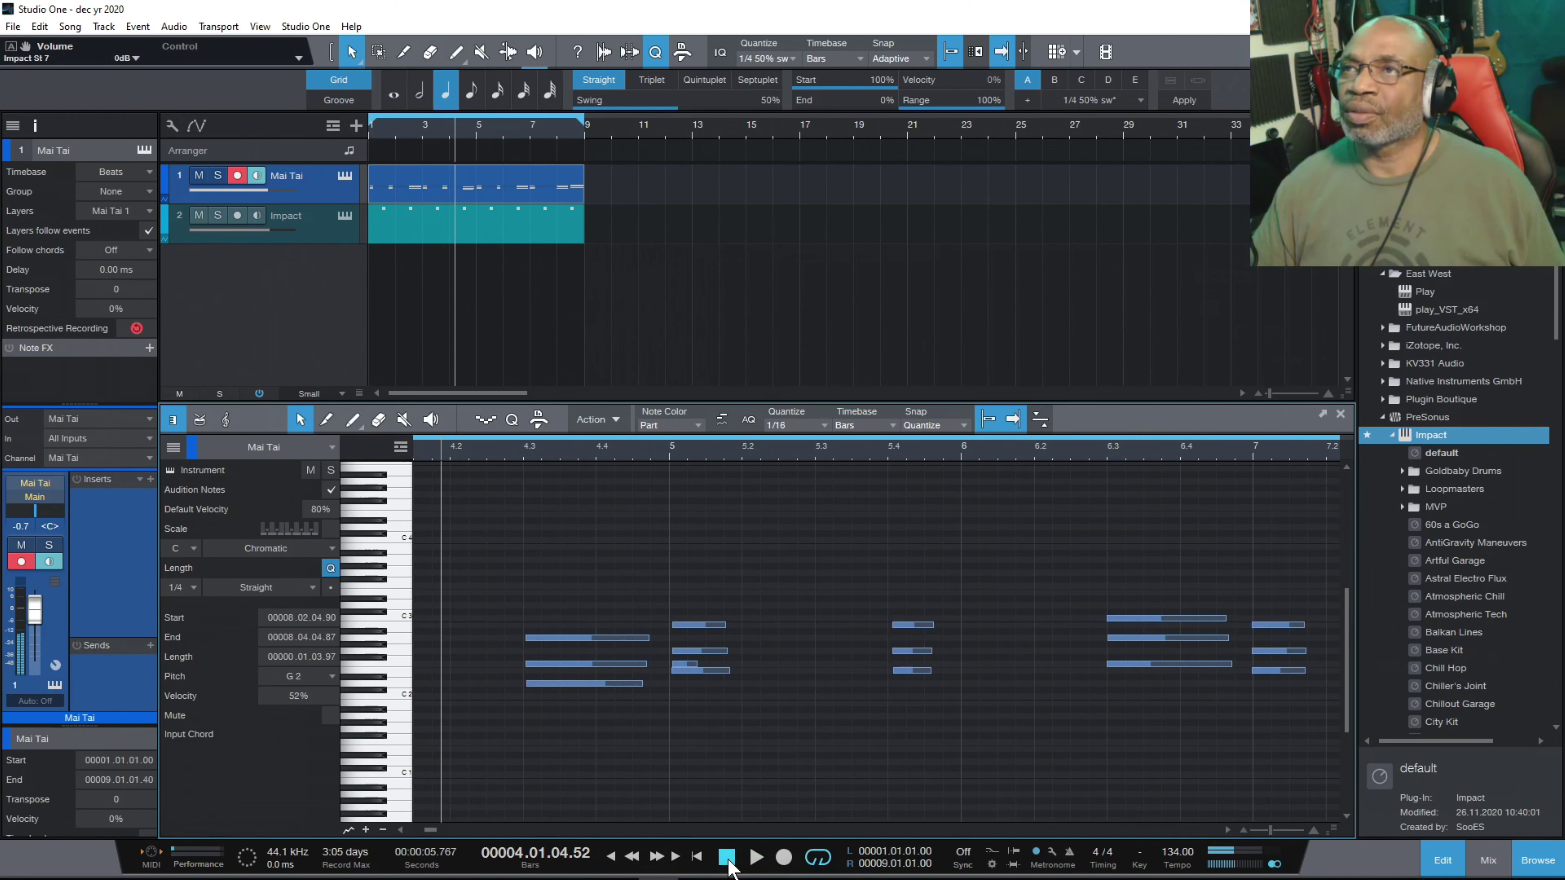
pyautogui.click(698, 857)
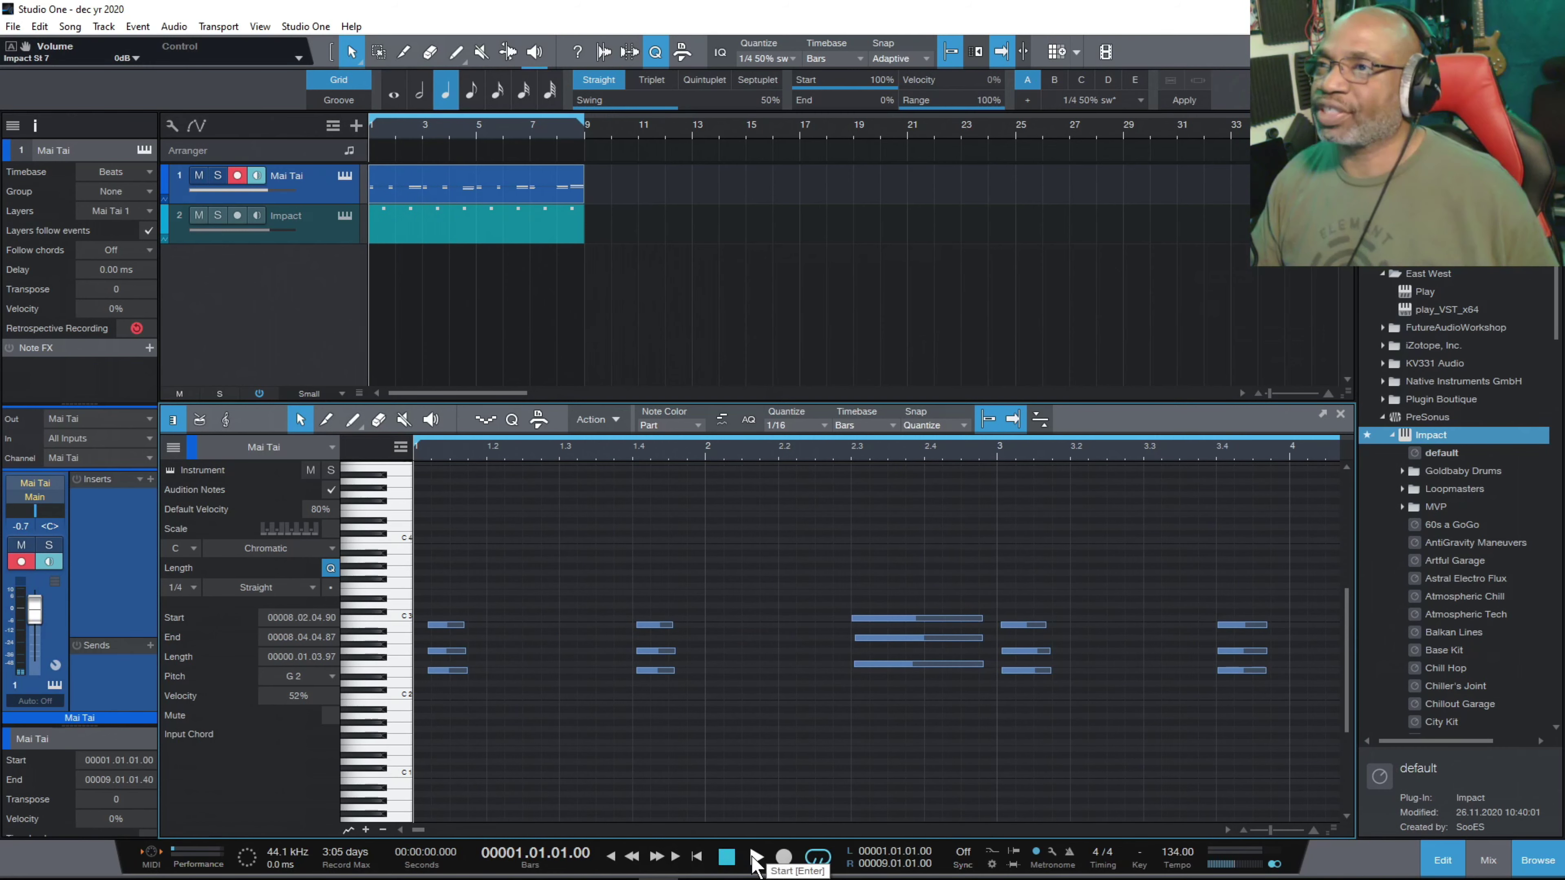
# Play the opening briefly and move the first Mai Tai chord to start at 1.01.01.00.
pyautogui.moveTo(425, 579); pyautogui.dragTo(518, 731)
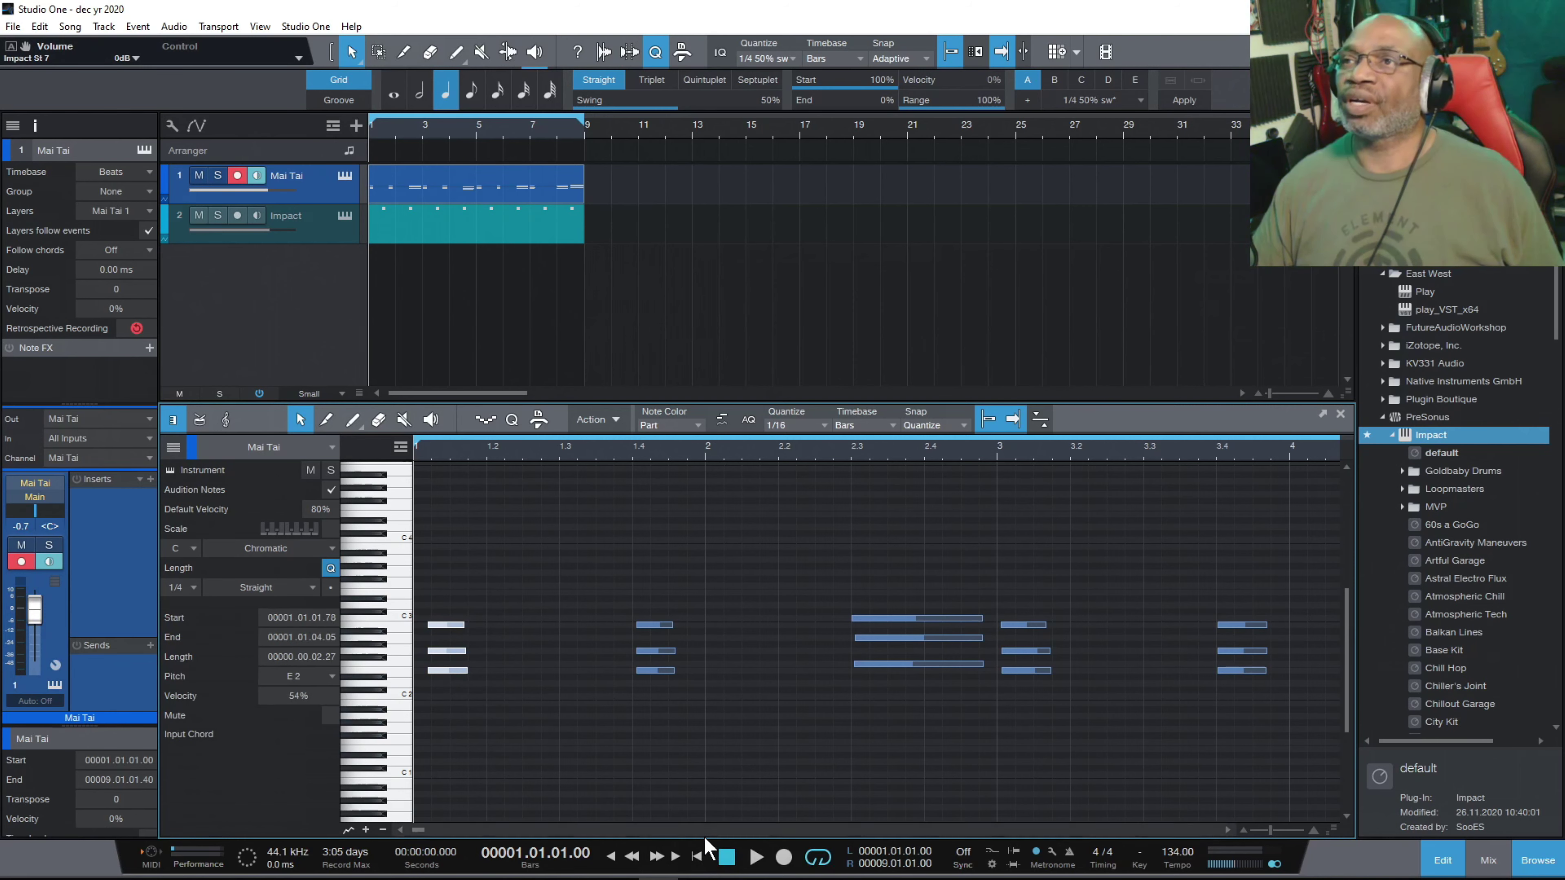
pyautogui.click(754, 857)
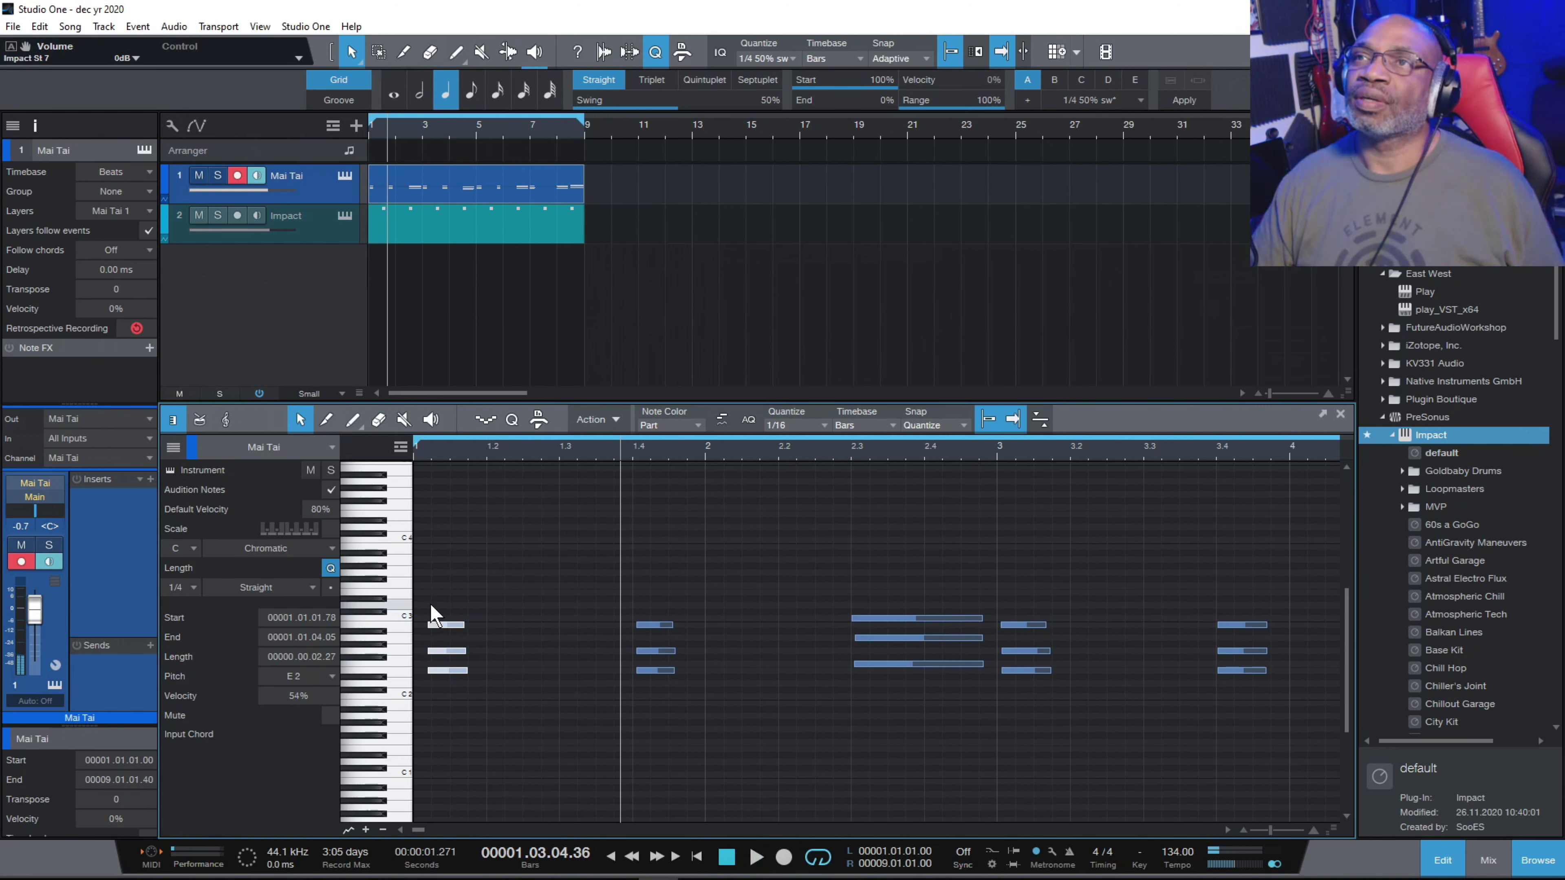
pyautogui.moveTo(435, 615); pyautogui.dragTo(458, 699)
pyautogui.moveTo(444, 625); pyautogui.dragTo(435, 626)
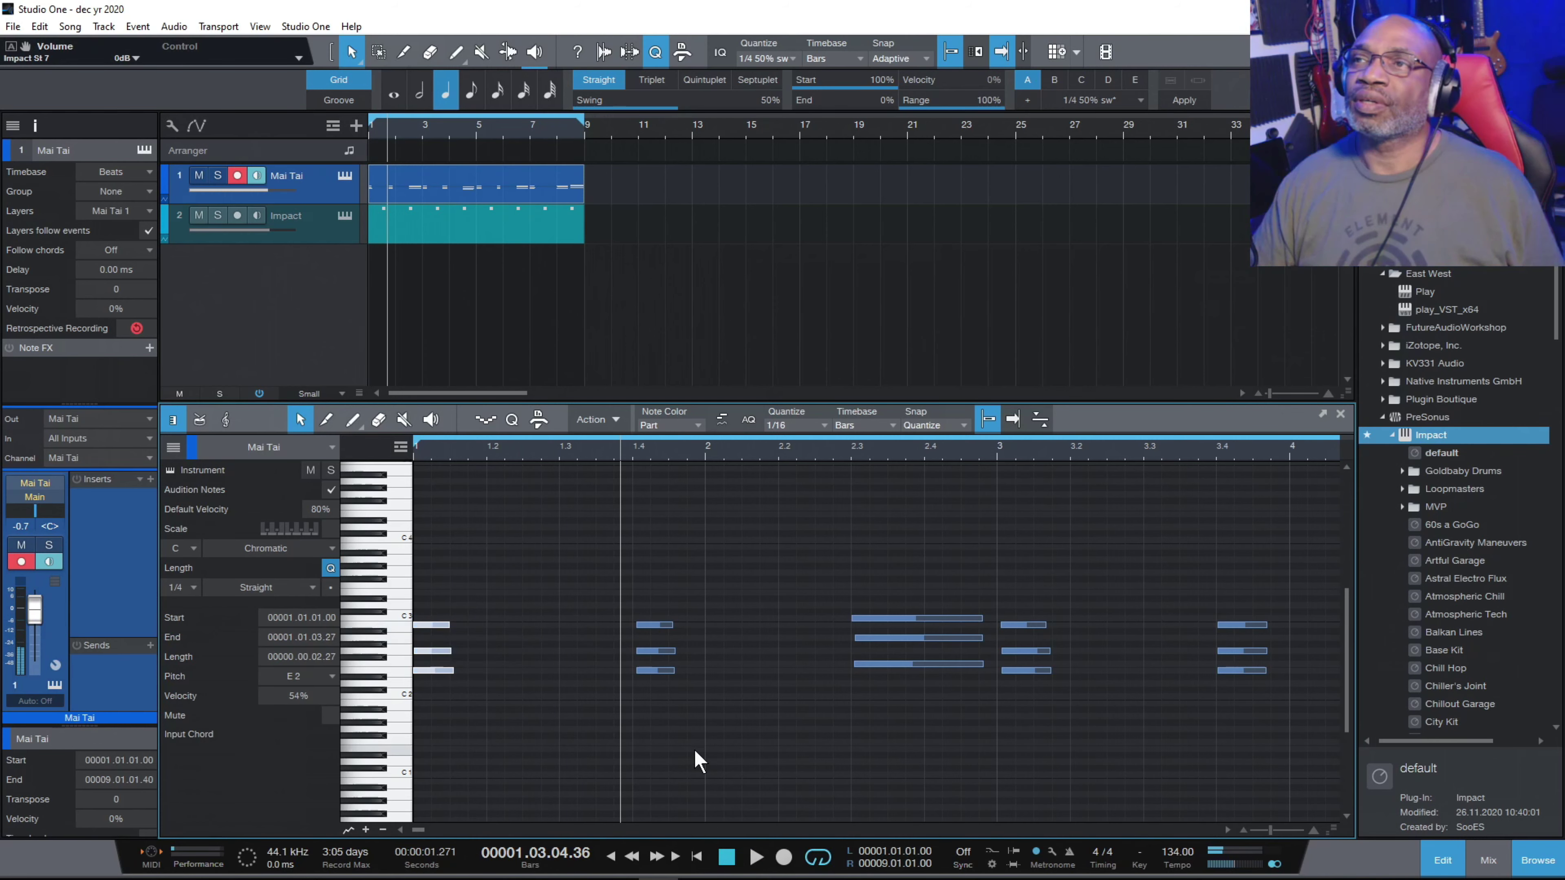
# Replay the opening bars and move the second Mai Tai chord to start at 1.04.01.00.
pyautogui.click(698, 857)
pyautogui.press('space')
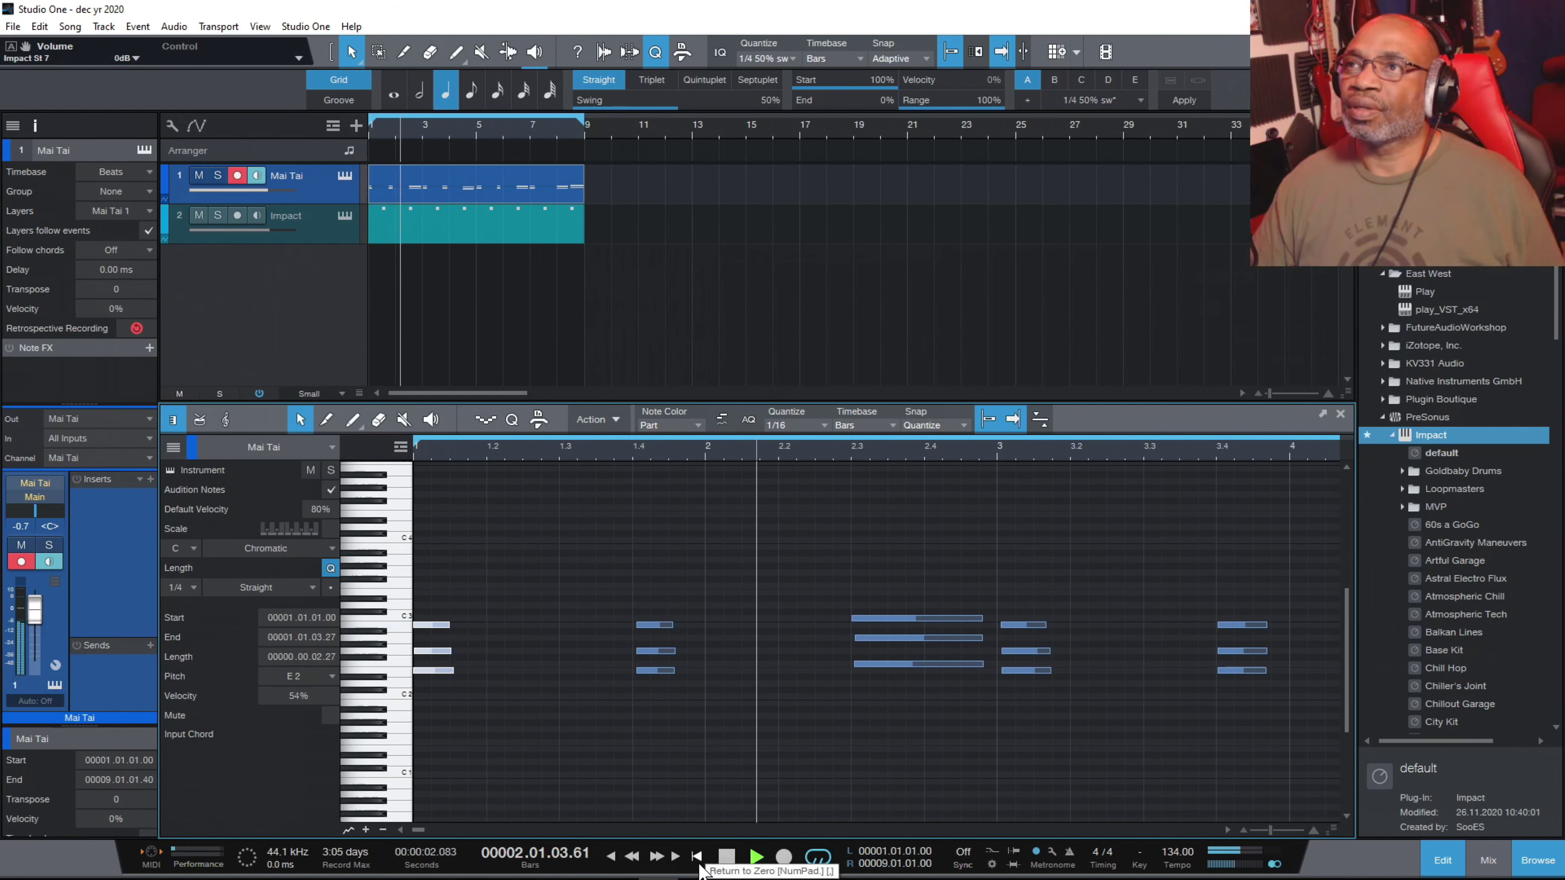
pyautogui.press('space')
pyautogui.moveTo(631, 601); pyautogui.dragTo(674, 716)
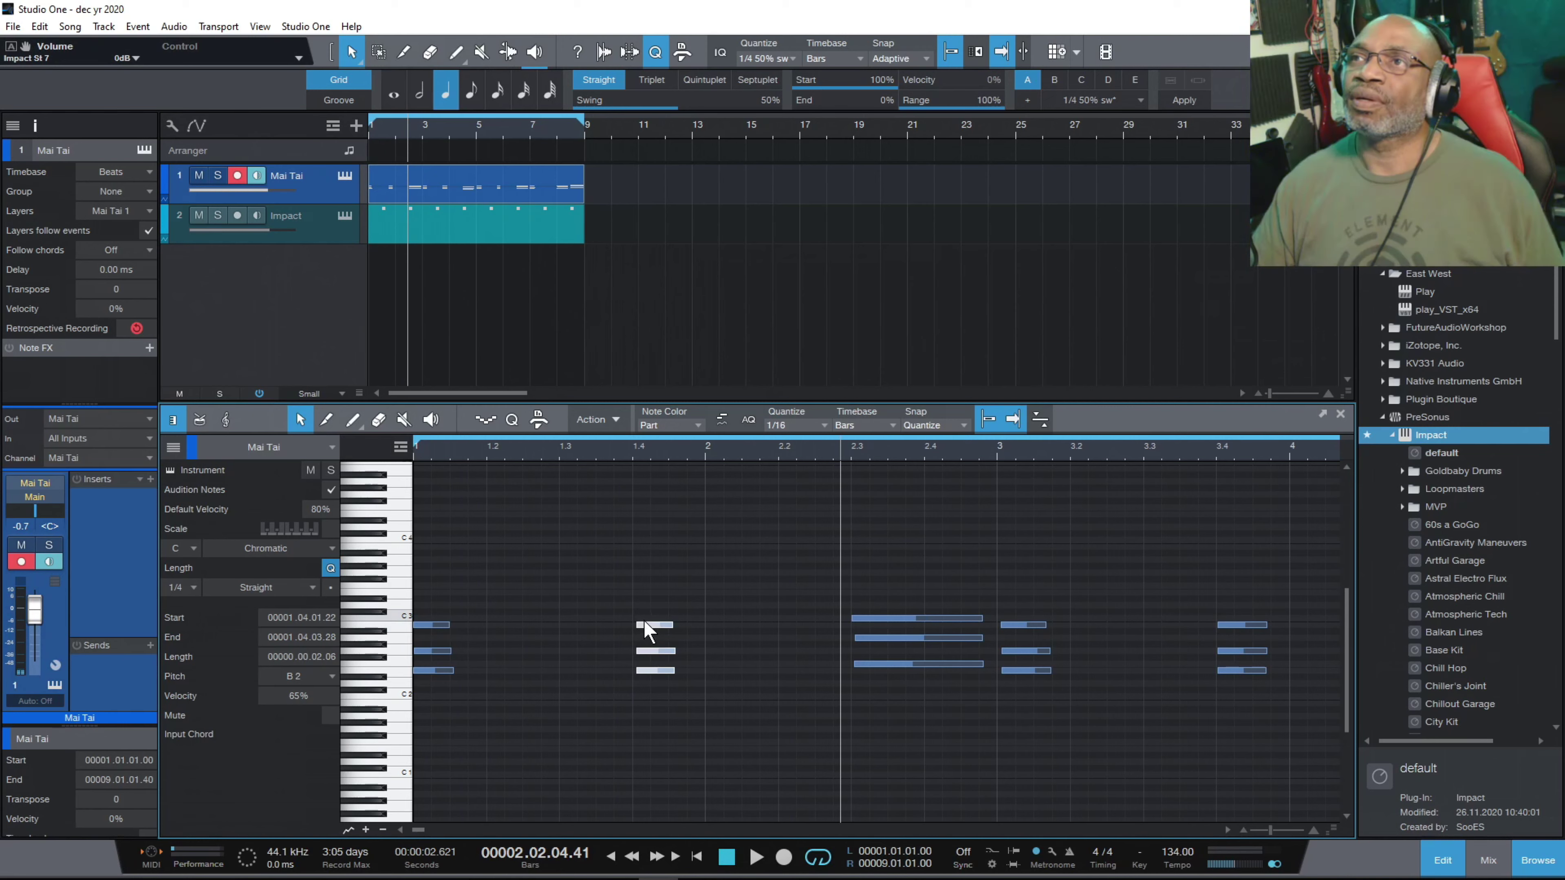
pyautogui.moveTo(641, 624); pyautogui.dragTo(638, 623)
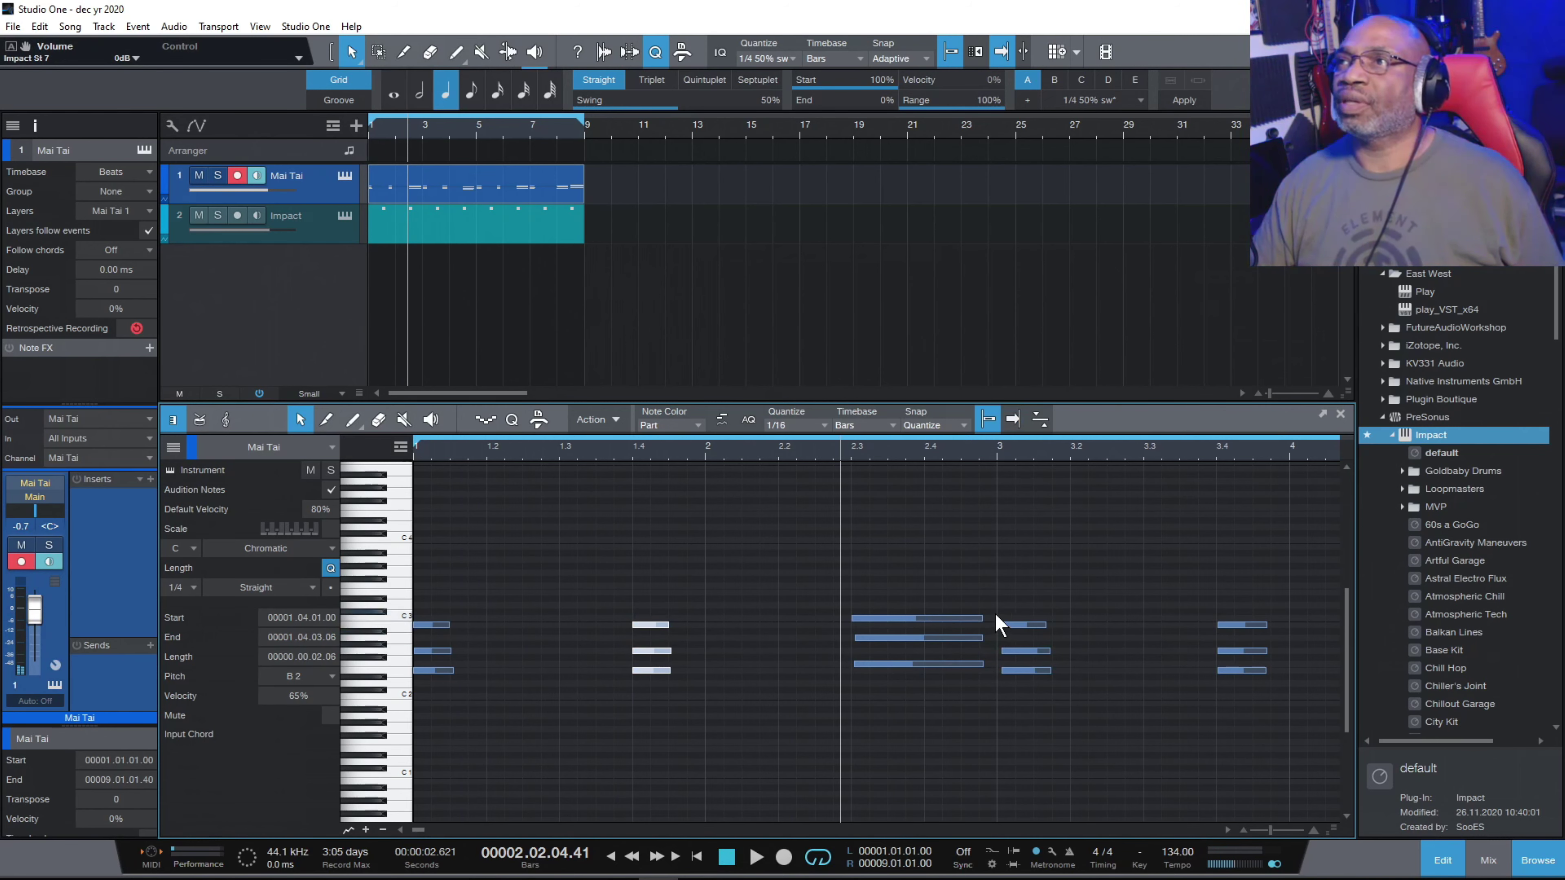
# Quantize the bar 3 chord to 3.01.01.00 and move the chord near beat 5.4 to 5.04.01.00.
pyautogui.moveTo(994, 604); pyautogui.dragTo(1081, 725)
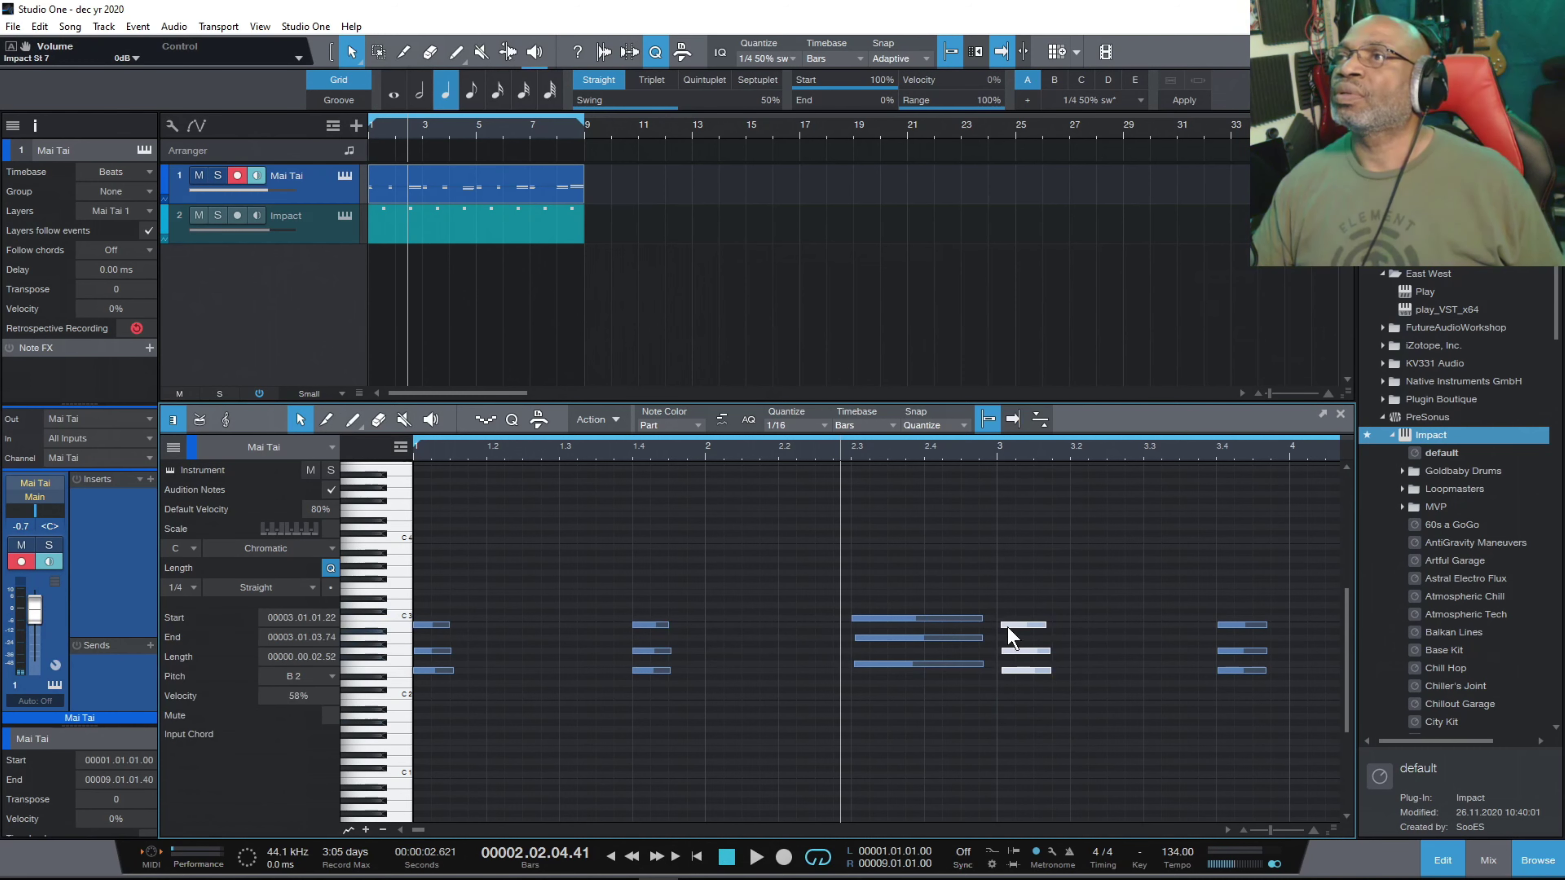
pyautogui.press('q')
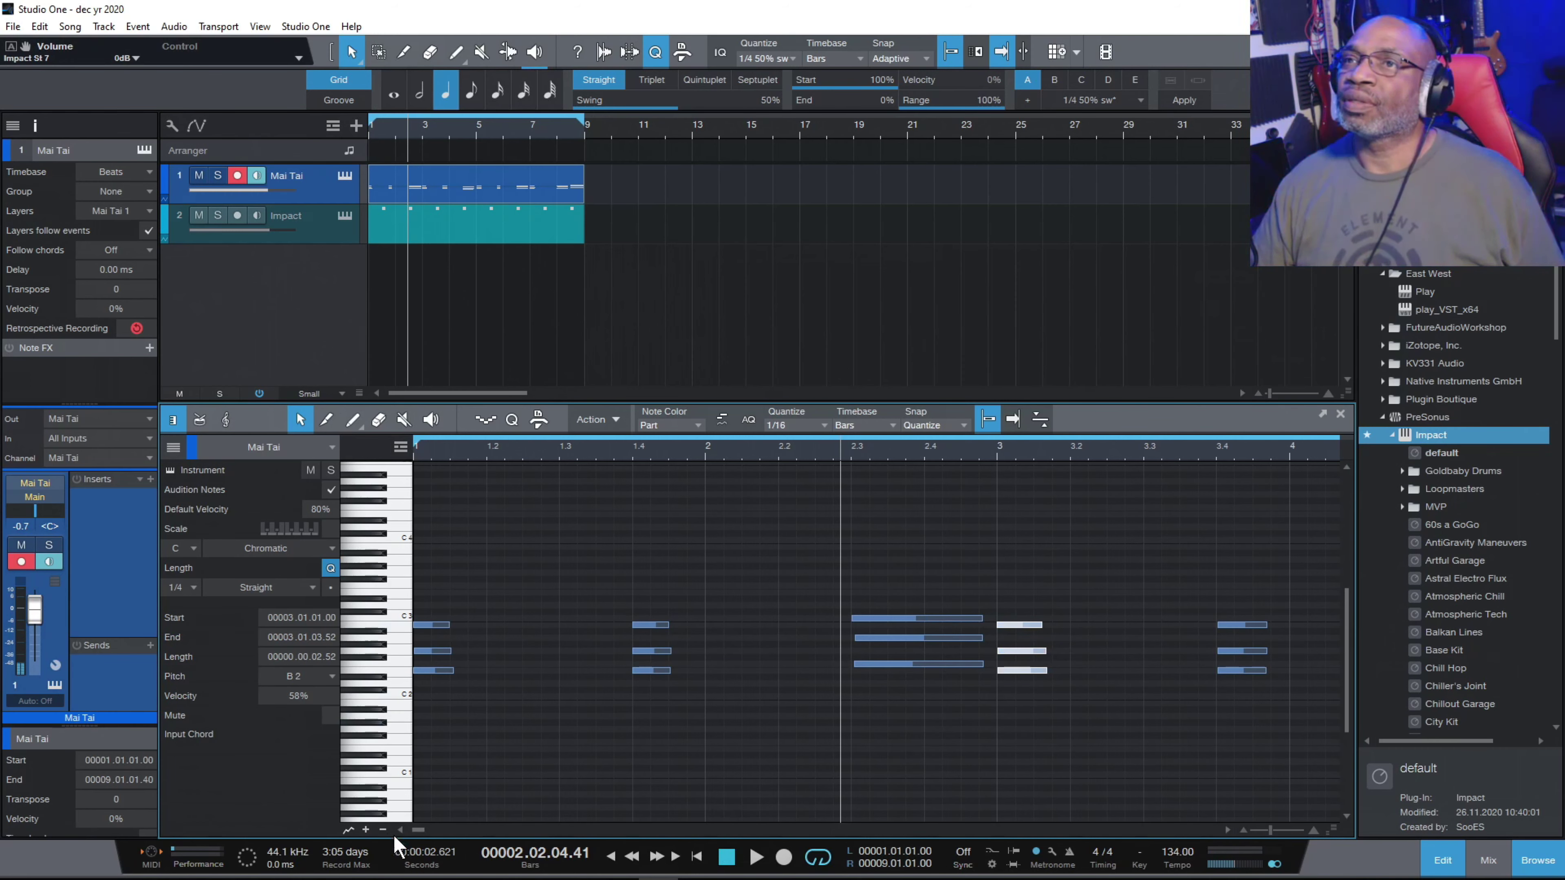
pyautogui.moveTo(415, 827); pyautogui.dragTo(426, 832)
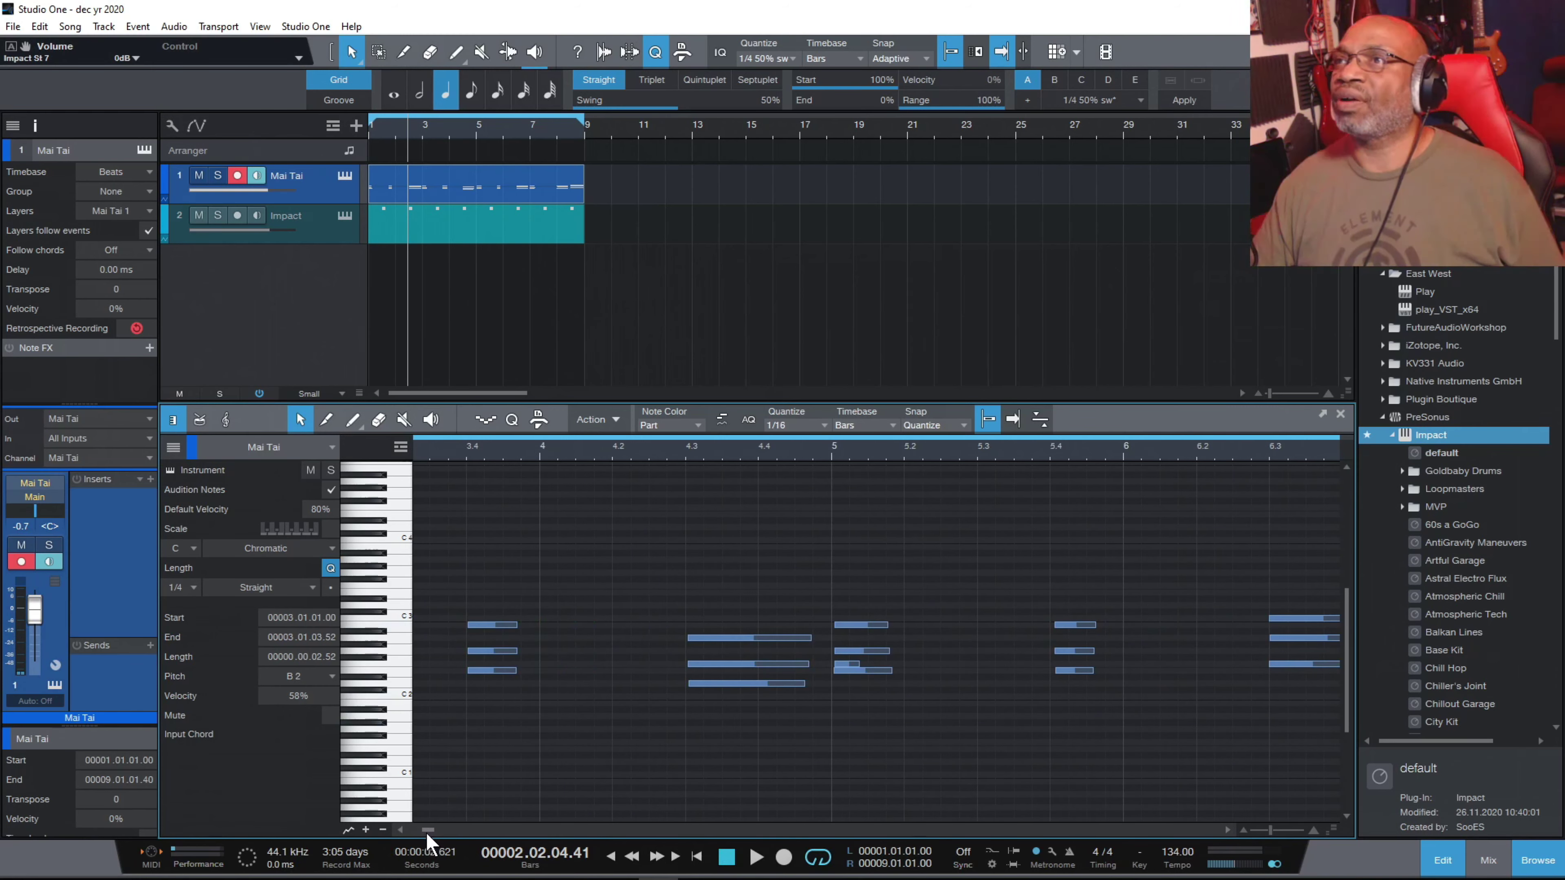
pyautogui.moveTo(1048, 612); pyautogui.dragTo(1122, 700)
pyautogui.moveTo(1060, 624); pyautogui.dragTo(1054, 625)
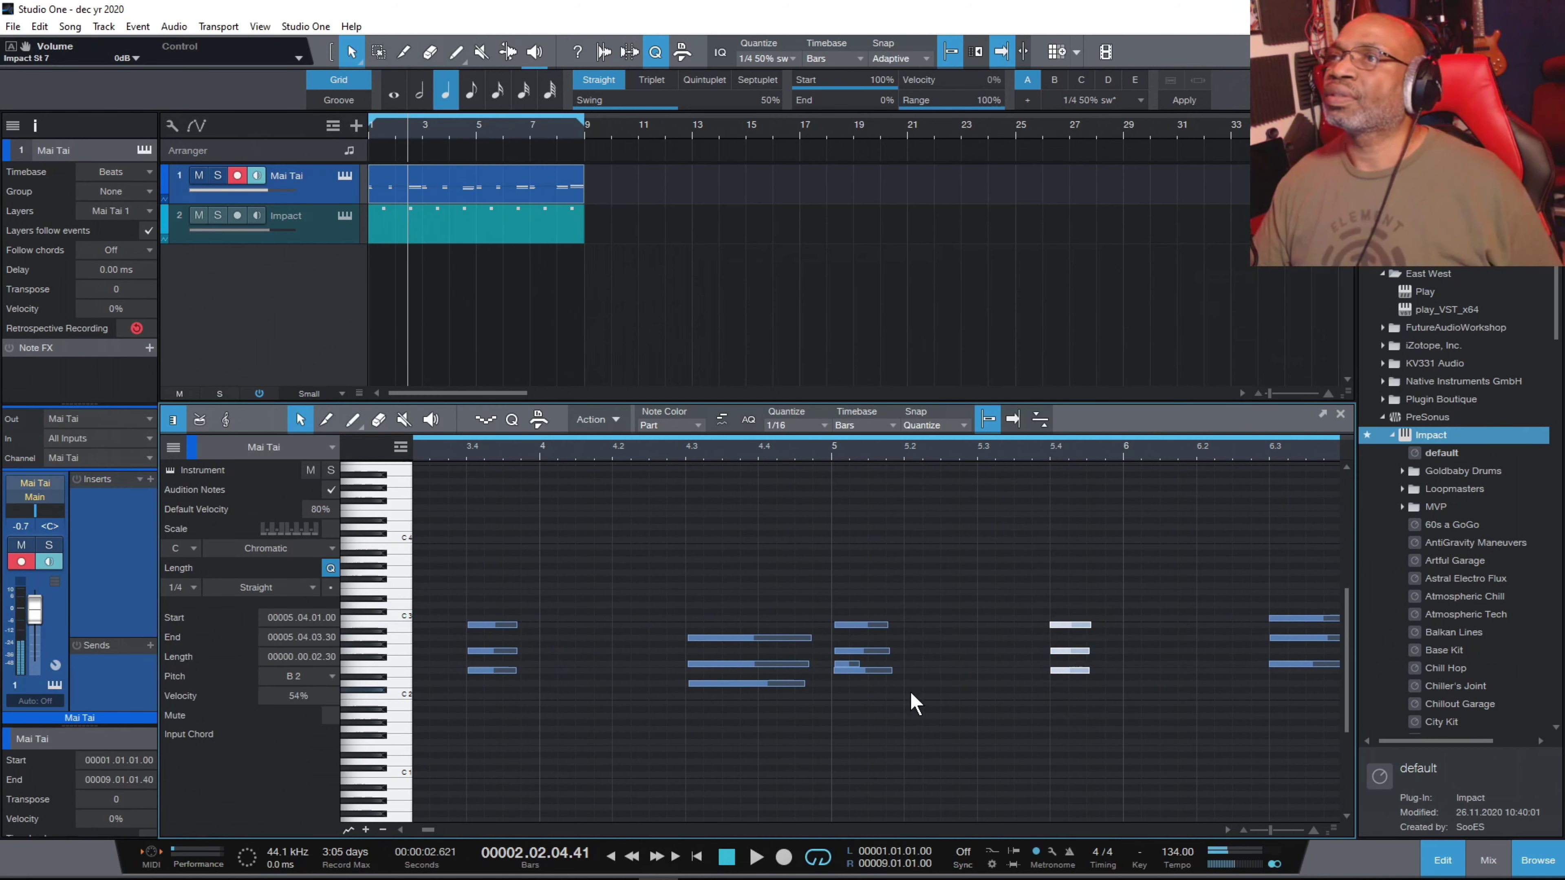
# Delete the short stray F 2 note from the chord at bar 5.
pyautogui.click(852, 661)
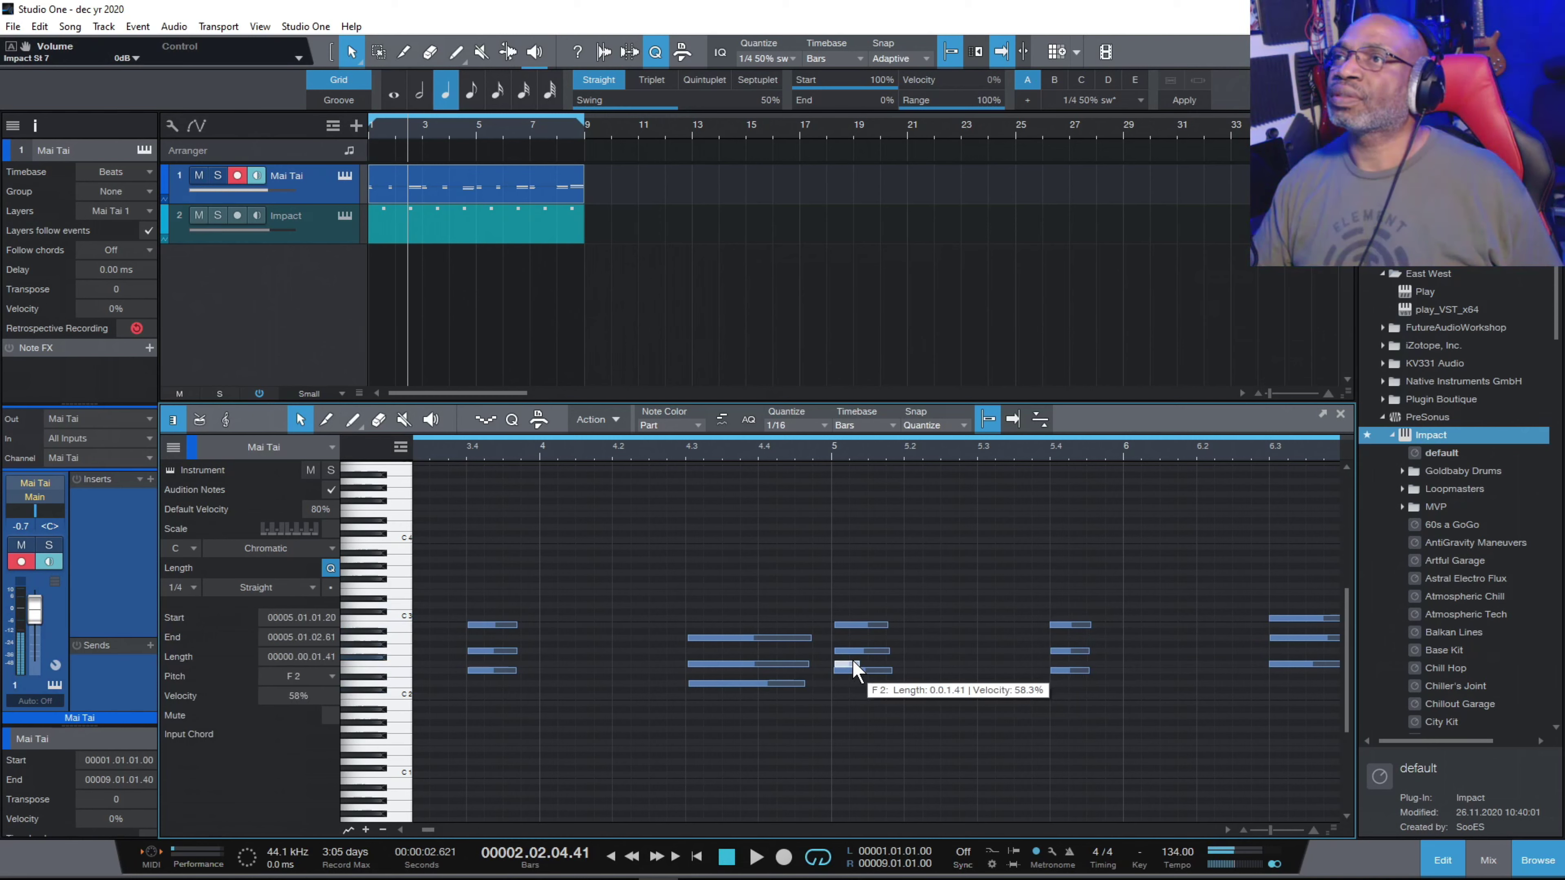
pyautogui.rightClick(852, 661)
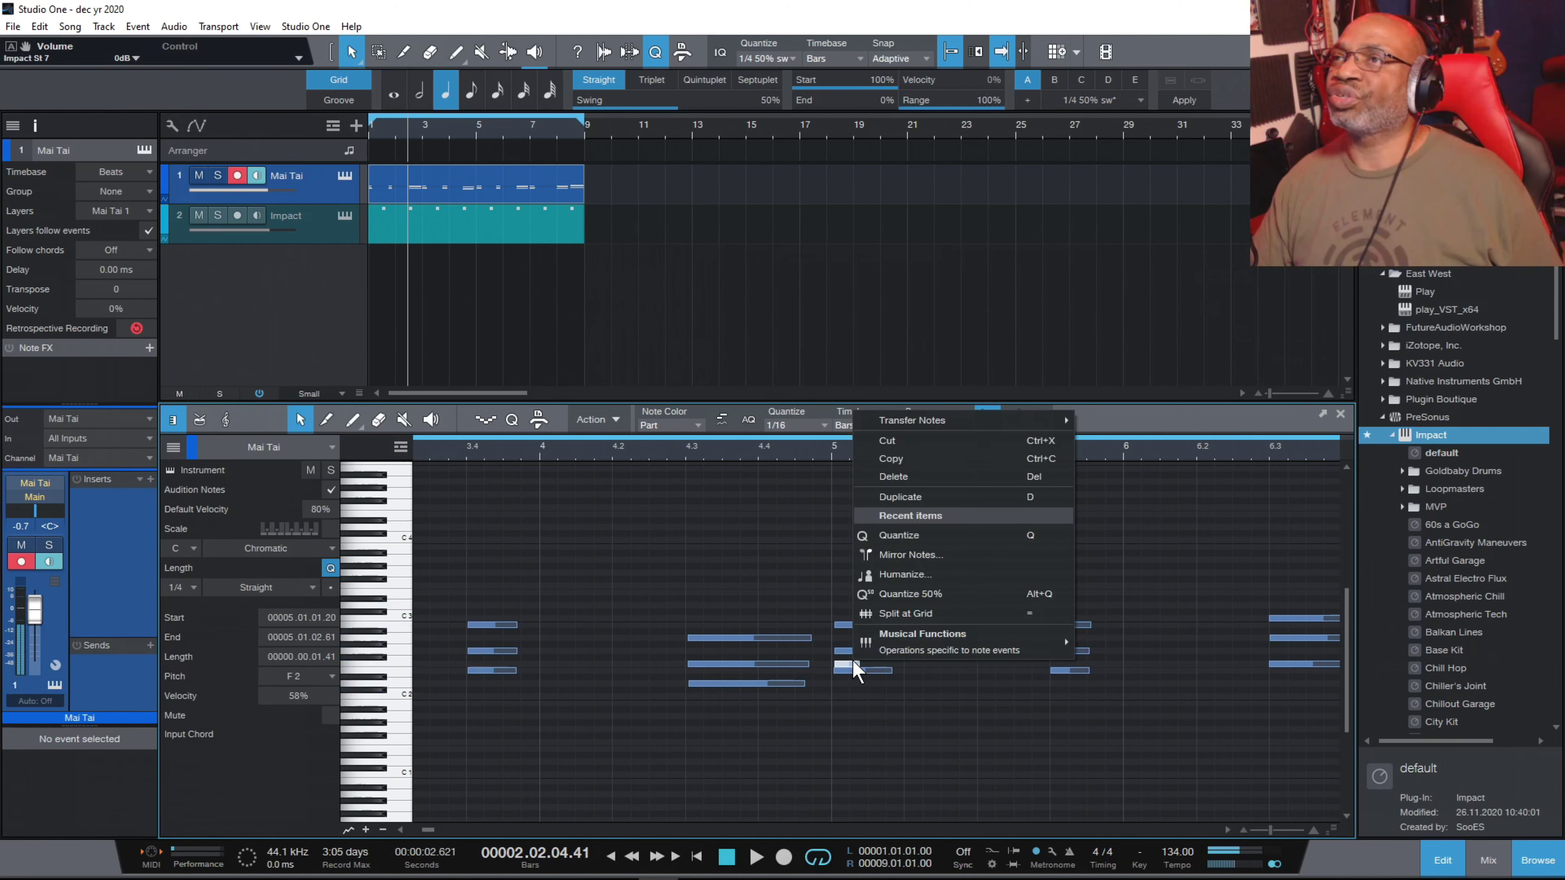
pyautogui.click(923, 476)
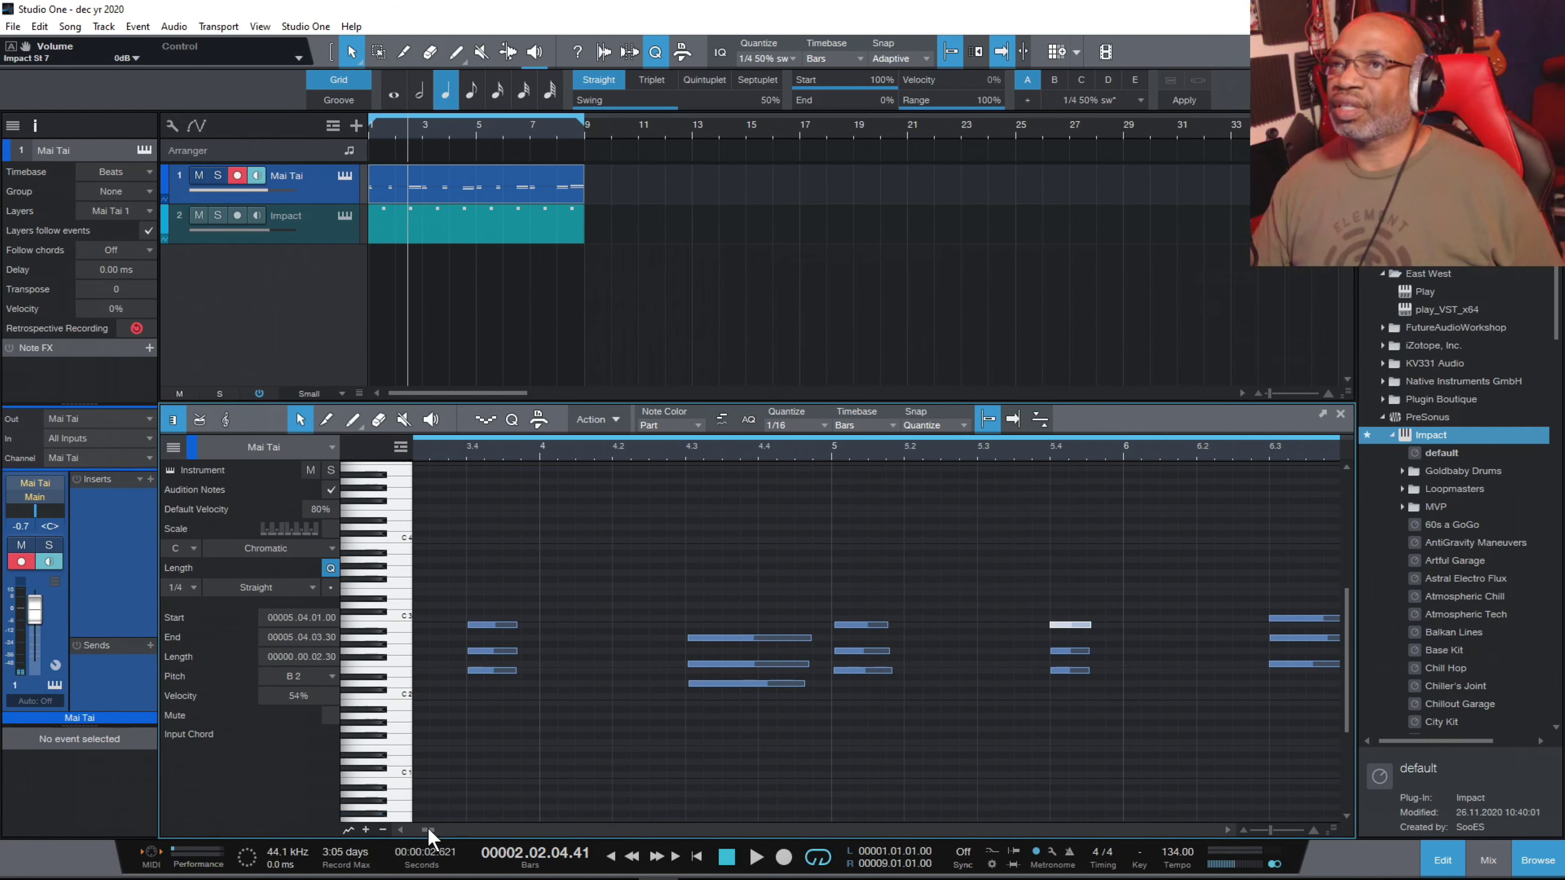
# Play the chords and Rim hits from the start, then stop and compare the Mai Tai part with the Impact pattern.
pyautogui.moveTo(429, 826)
pyautogui.mouseDown()
pyautogui.moveTo(442, 832)
pyautogui.moveTo(414, 829)
pyautogui.mouseUp()
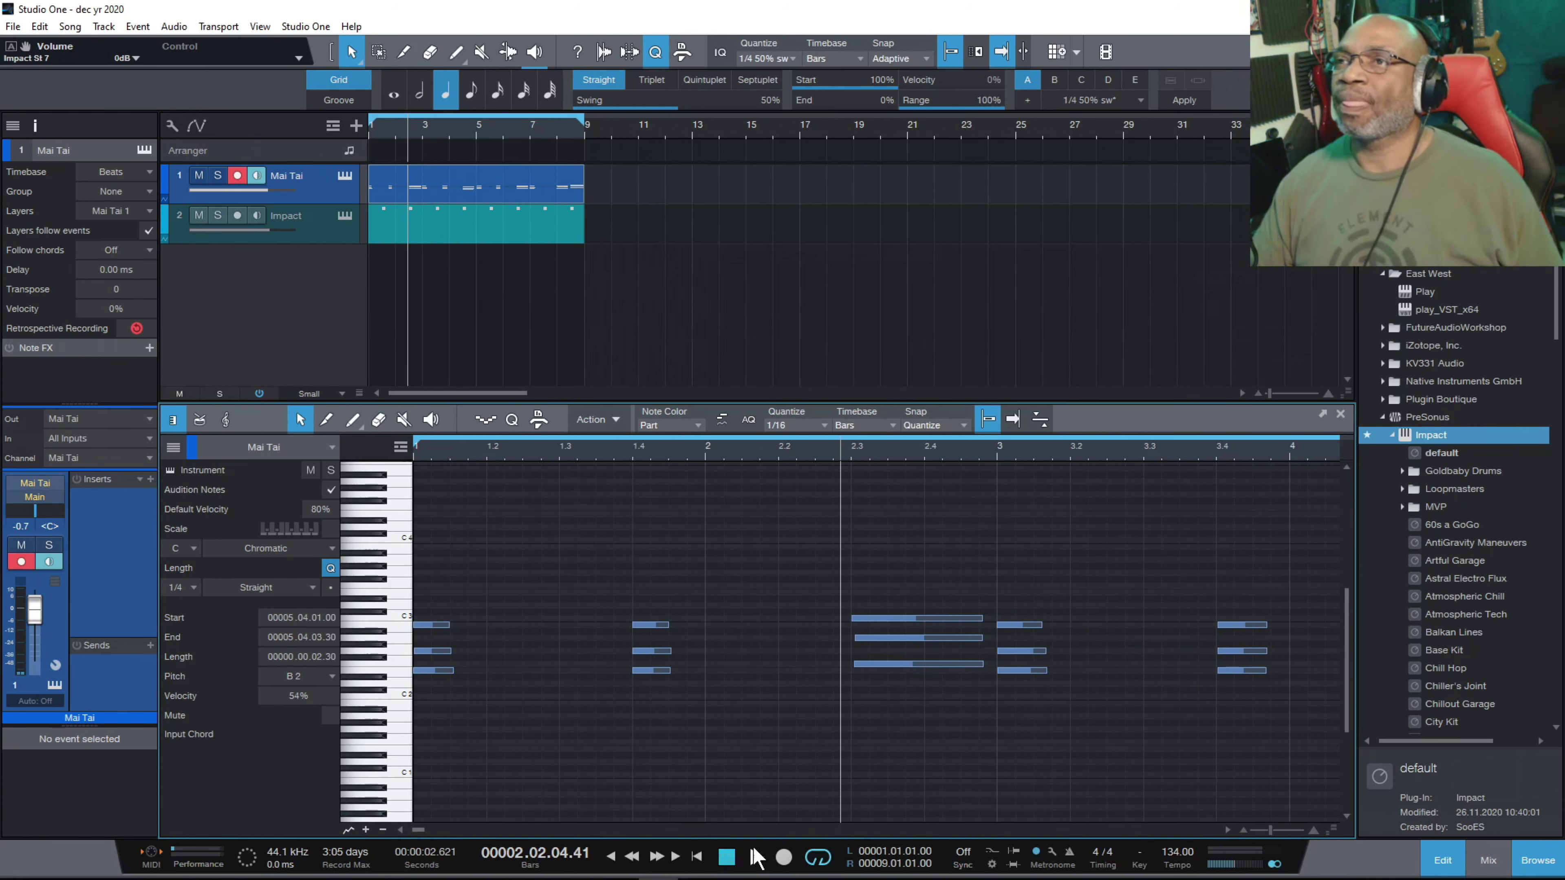
pyautogui.click(696, 857)
pyautogui.click(755, 858)
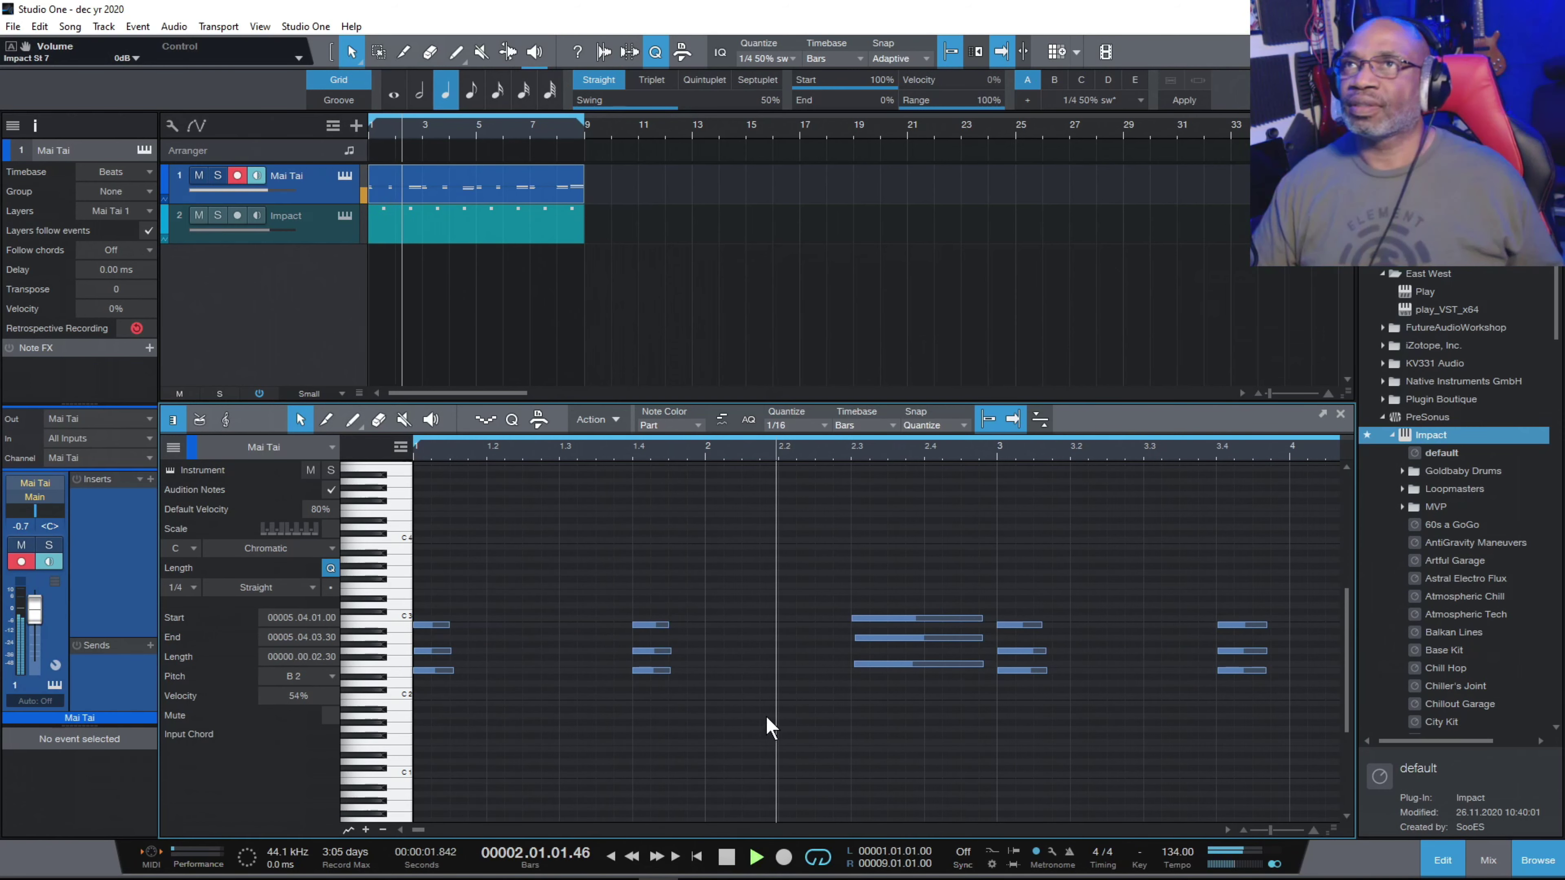
pyautogui.click(317, 218)
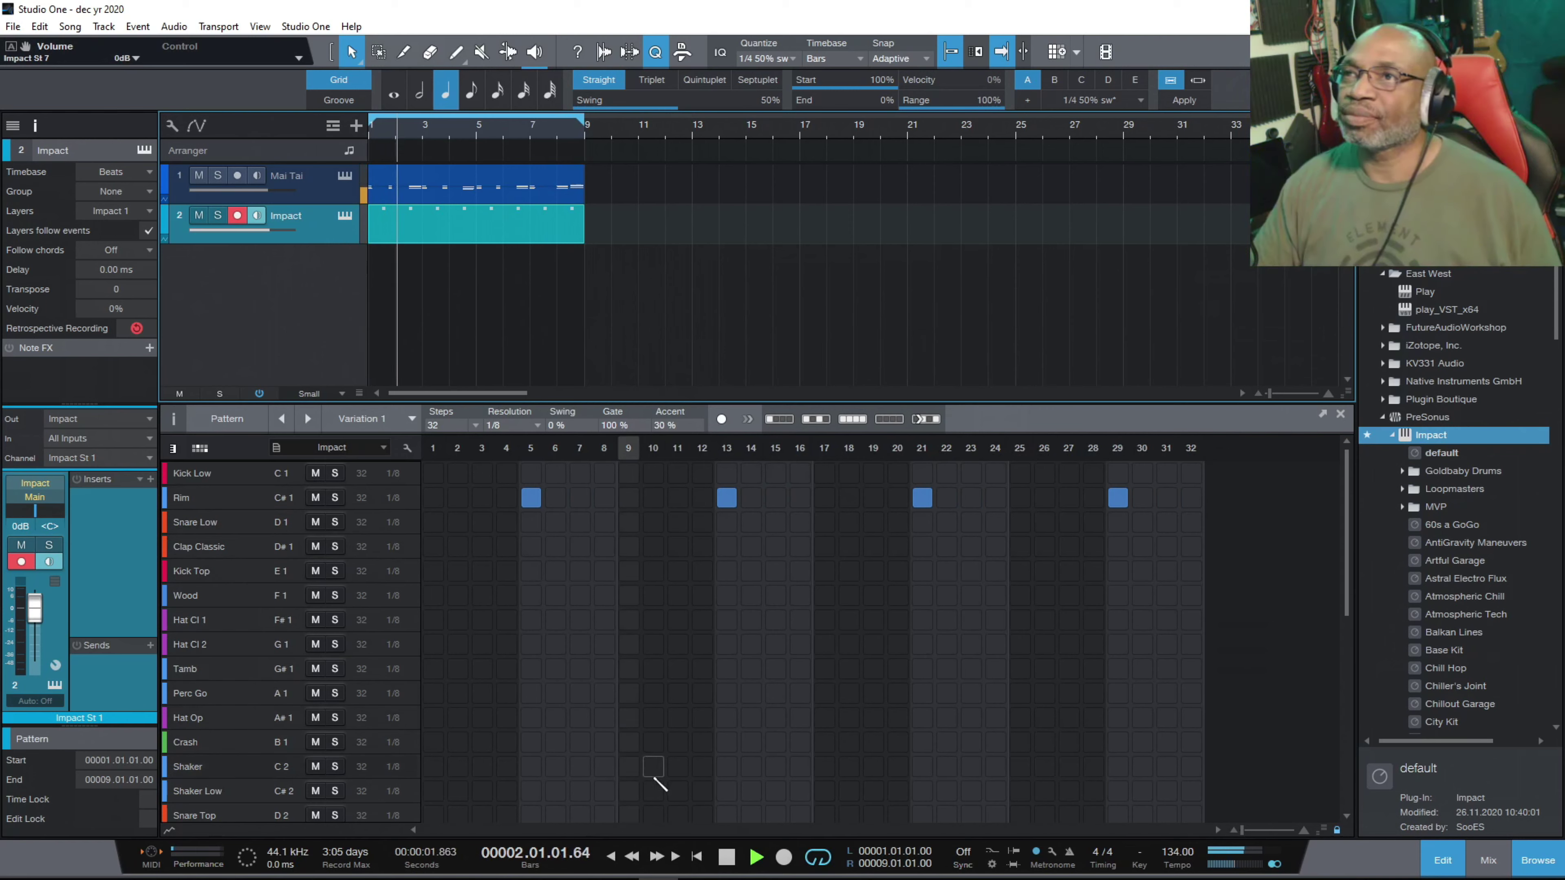
pyautogui.click(714, 854)
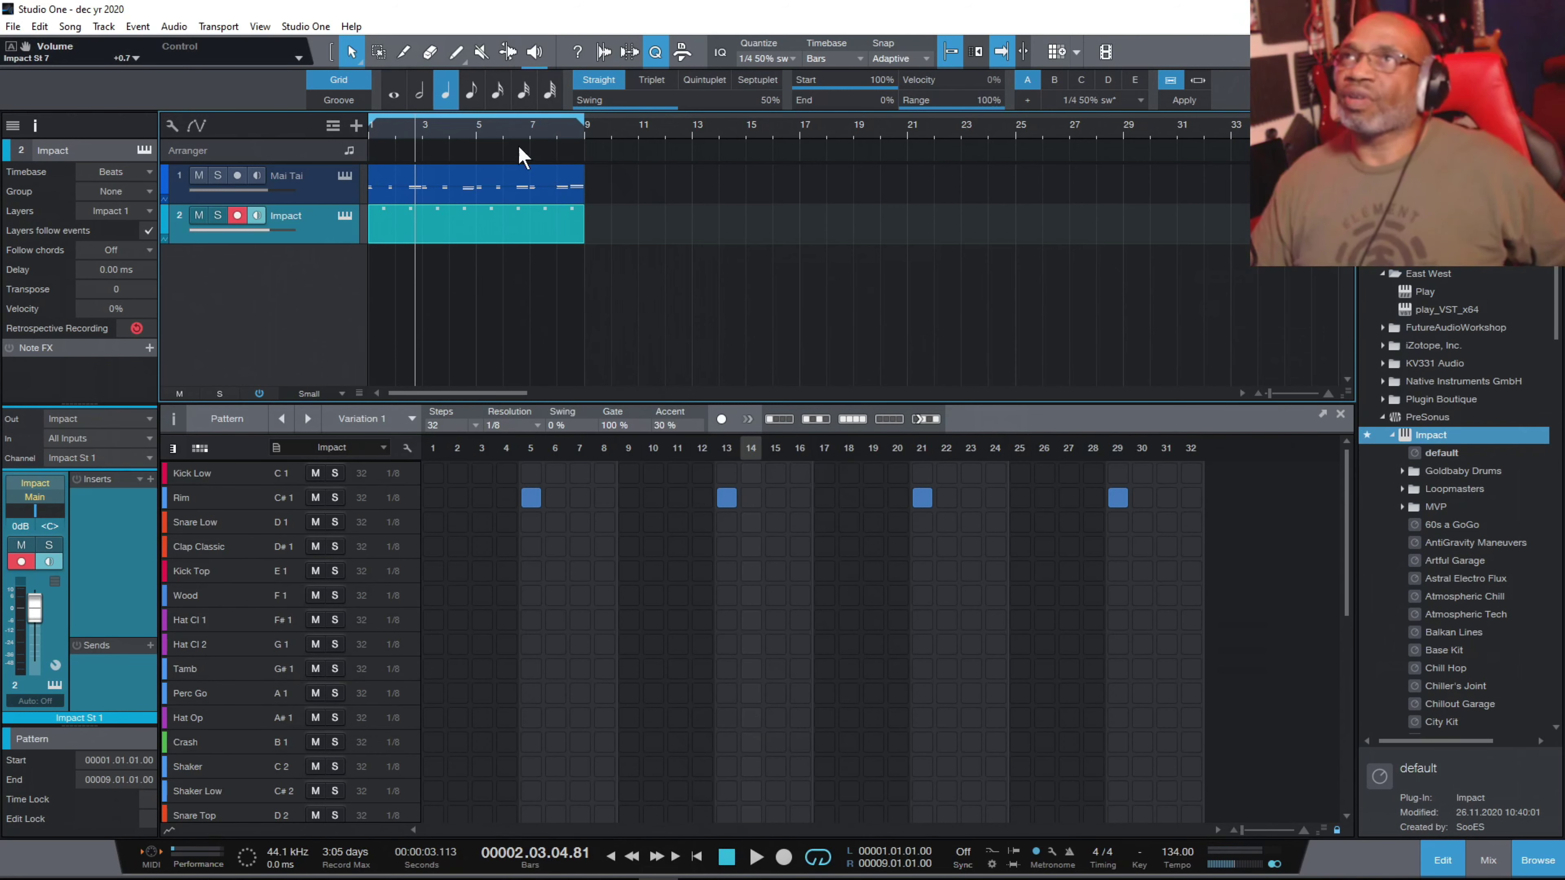
pyautogui.click(452, 179)
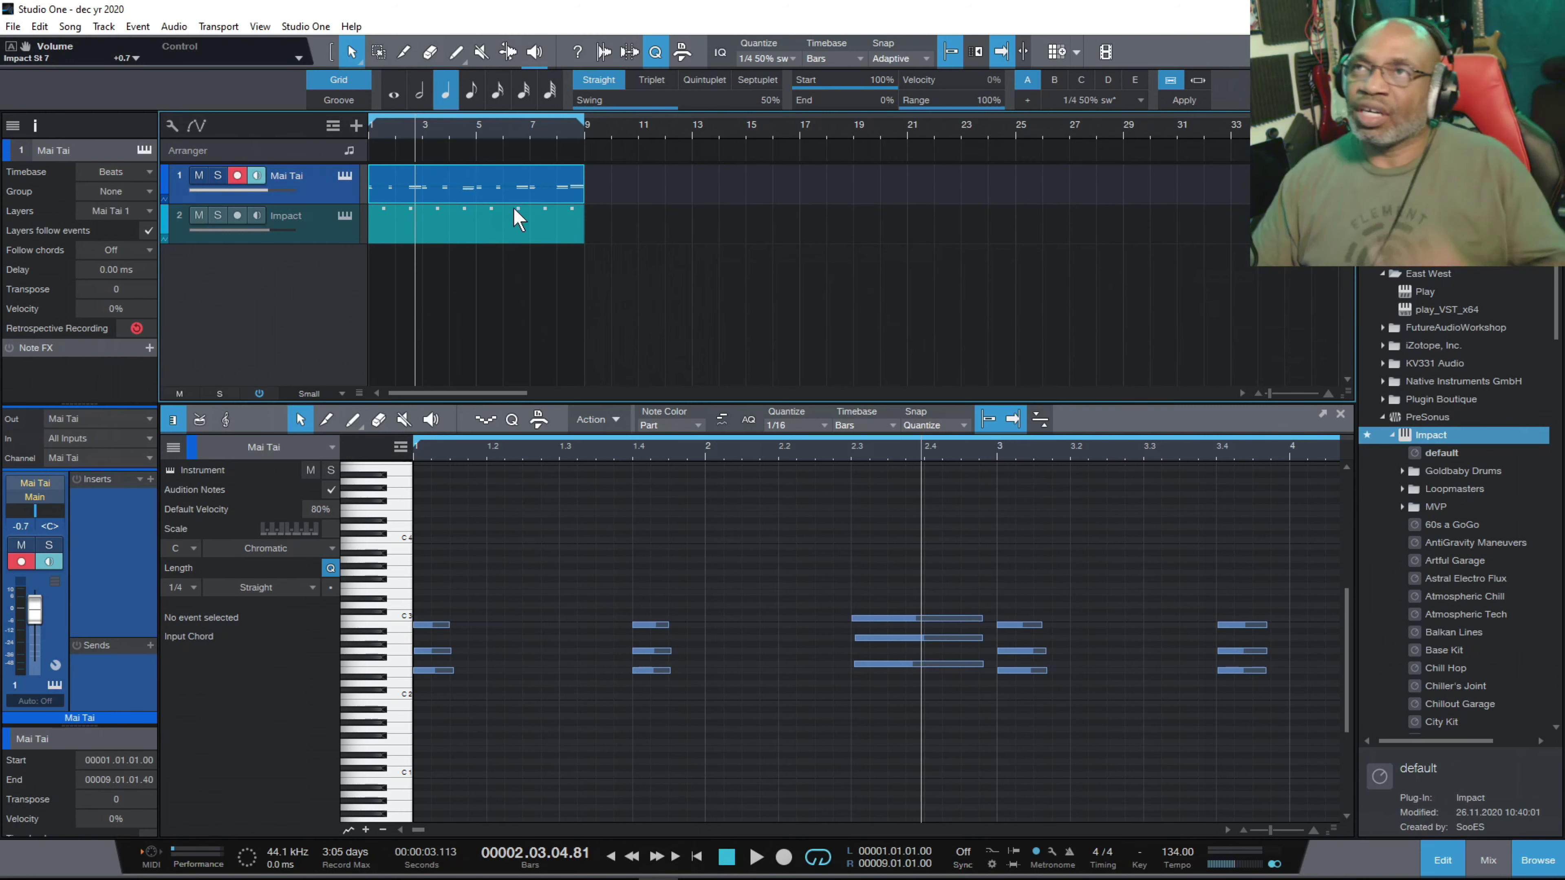
pyautogui.click(455, 224)
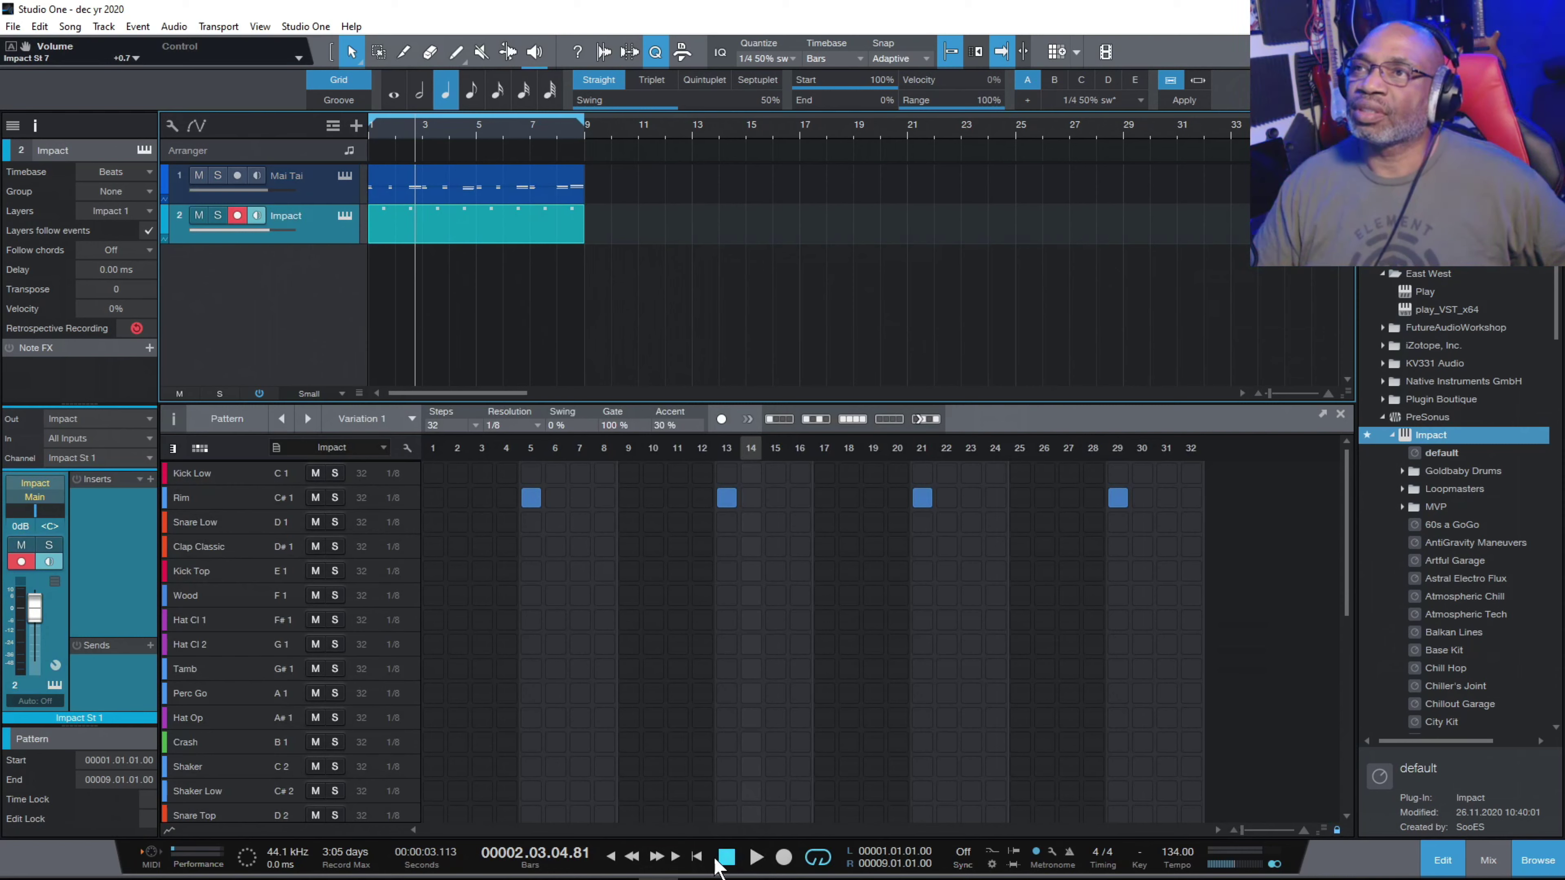
# Place Kick Low hits on steps 1, 8, 10, 18, 23, 24 and 27 while the song plays from the start.
pyautogui.click(698, 858)
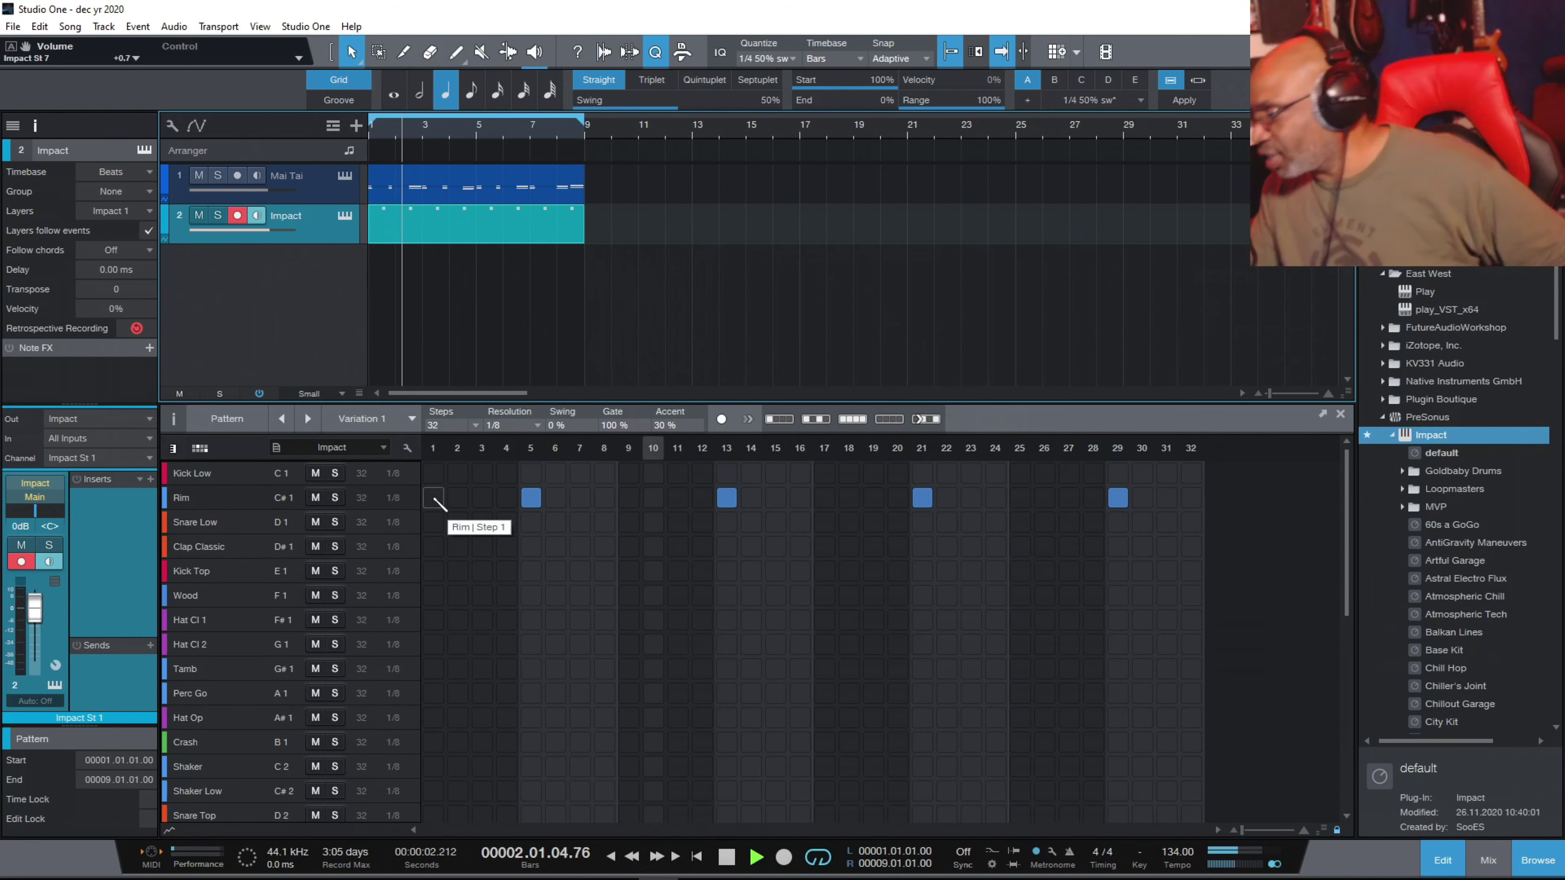
pyautogui.click(433, 473)
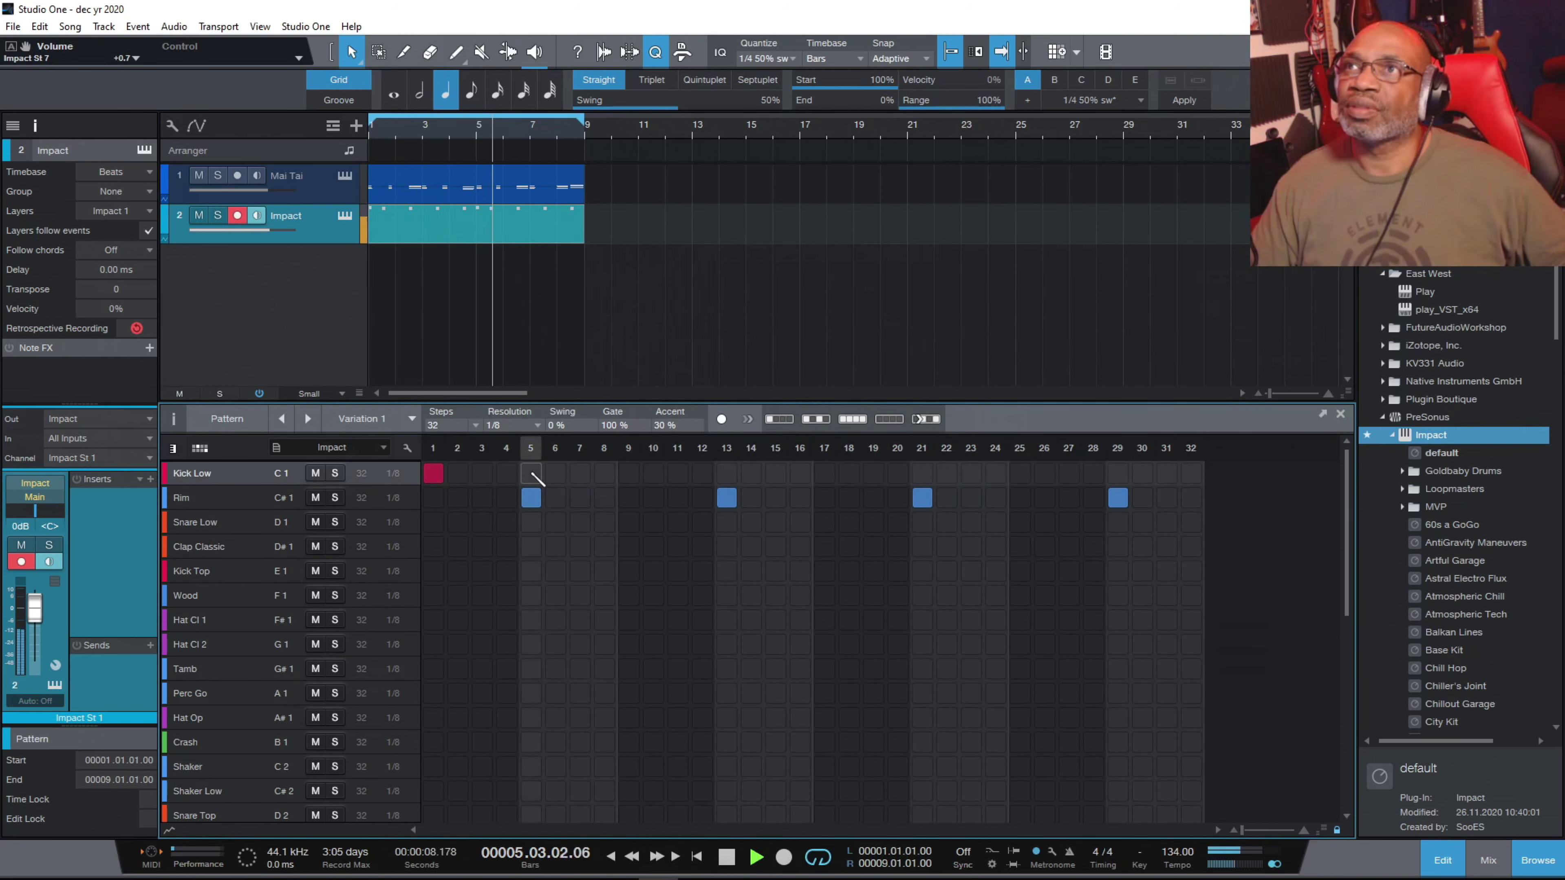
pyautogui.click(604, 473)
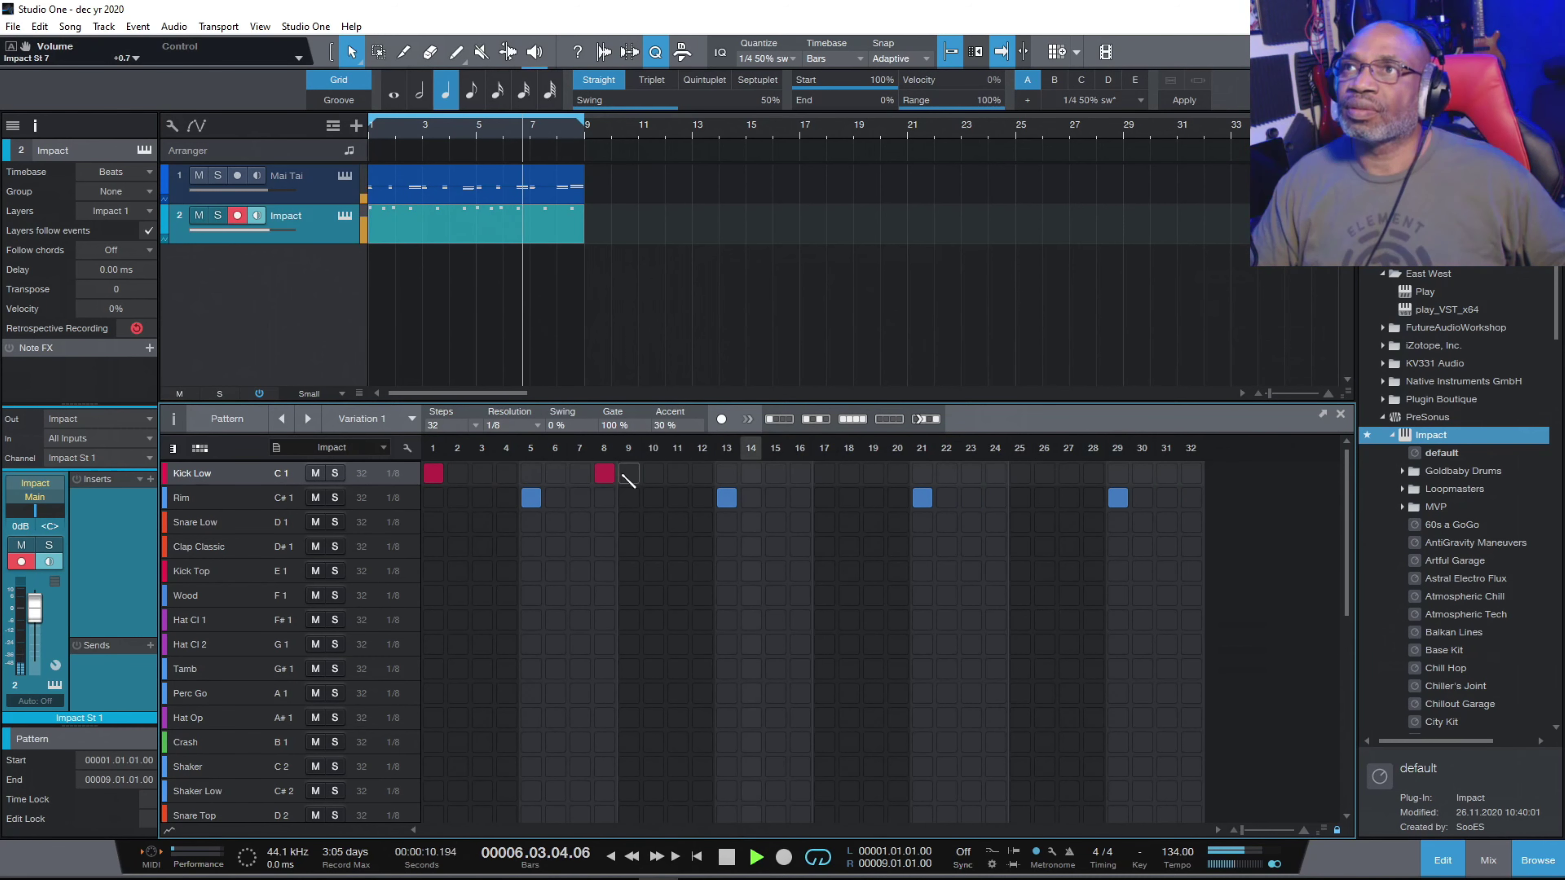
pyautogui.click(653, 472)
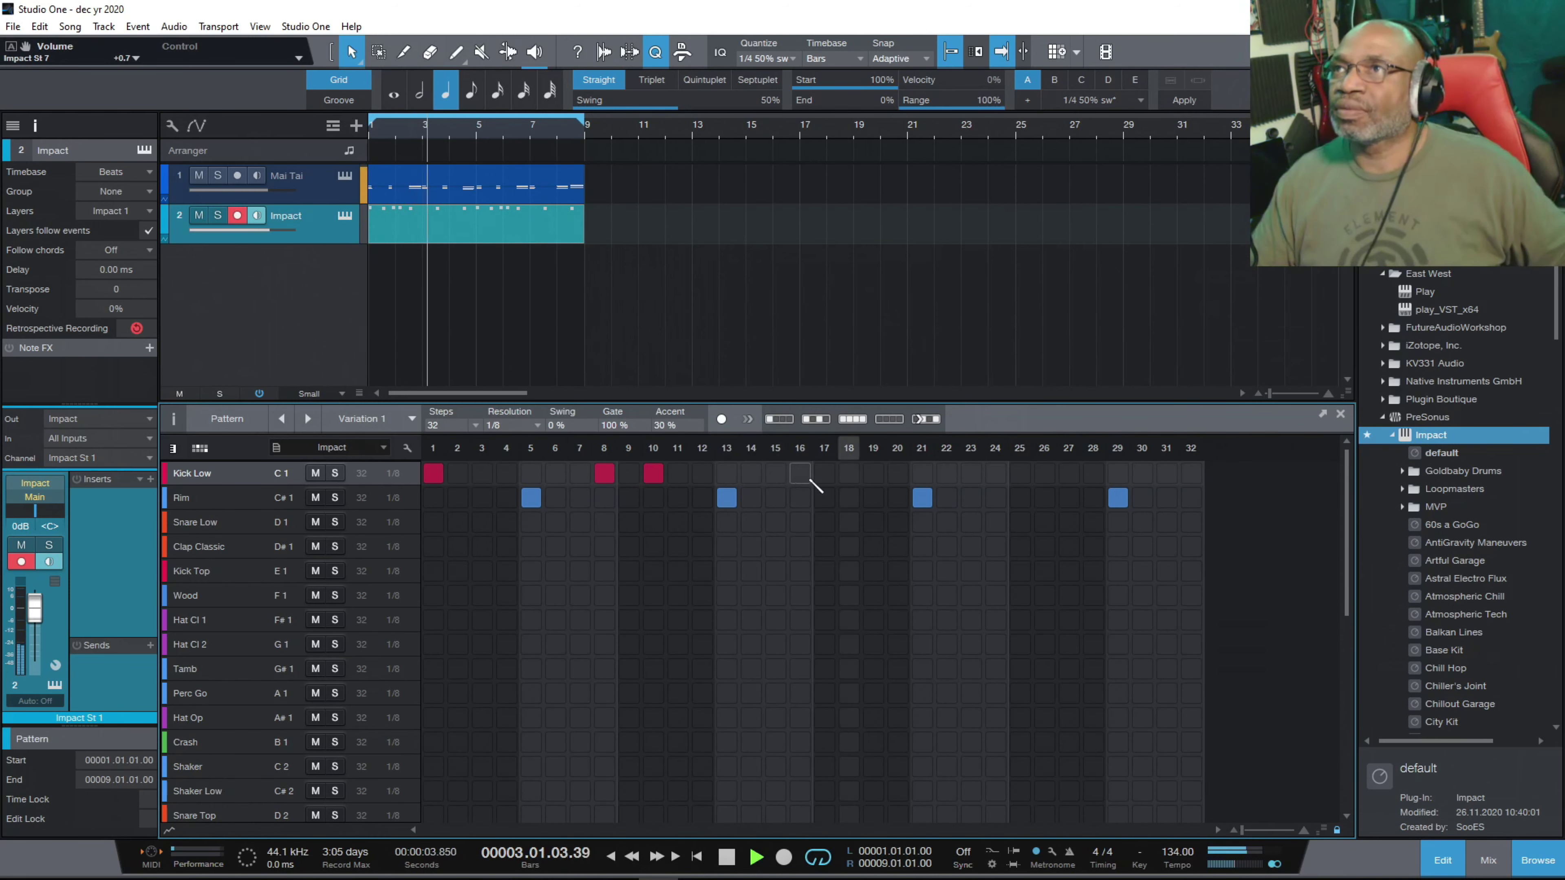
pyautogui.click(848, 473)
pyautogui.click(972, 473)
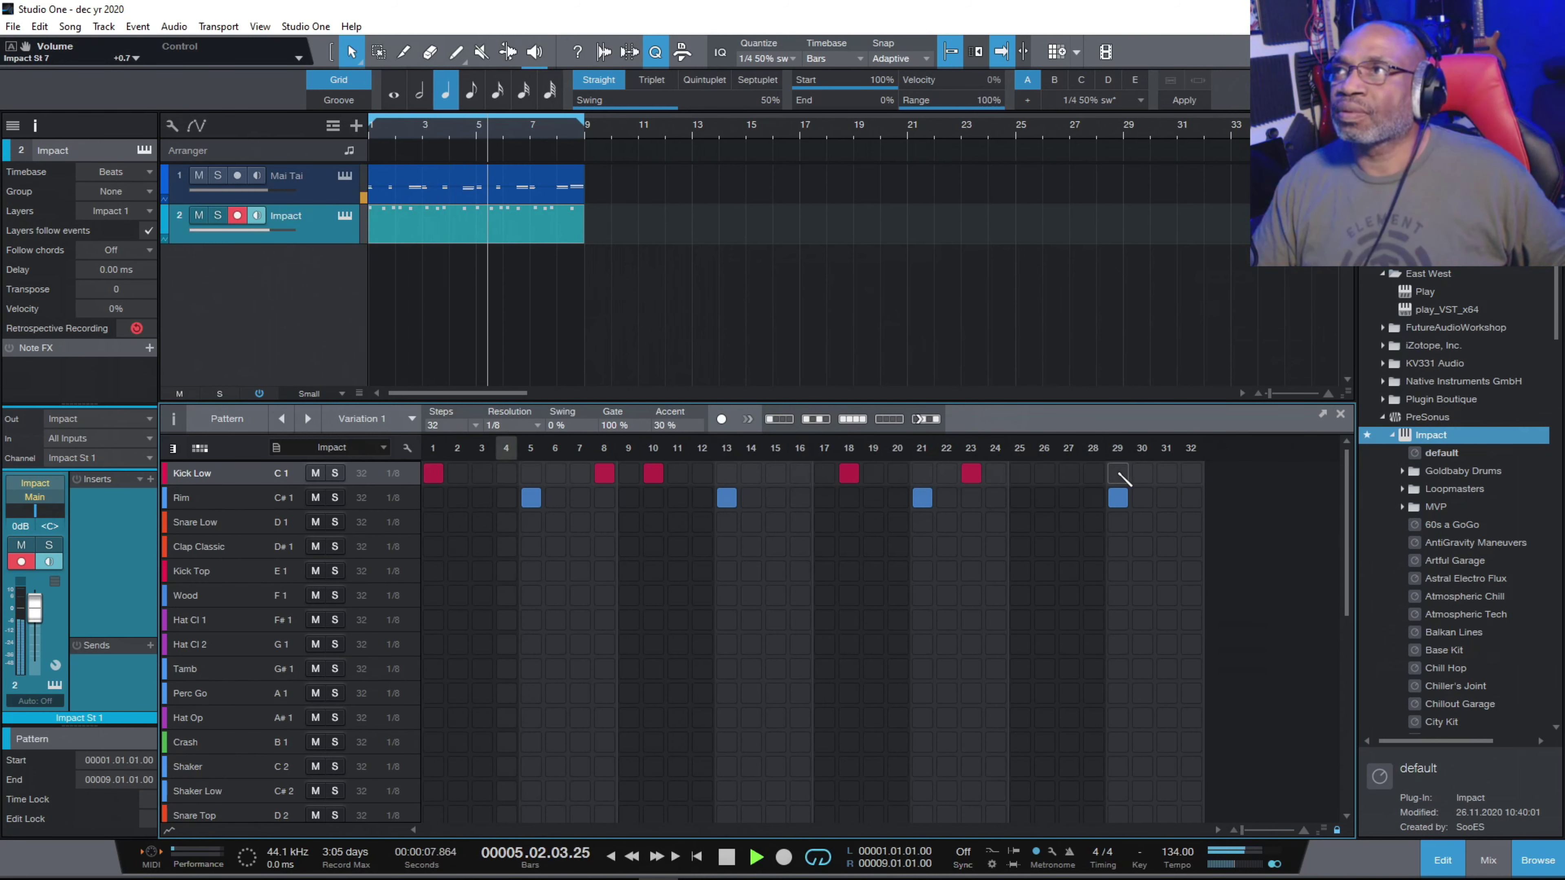
pyautogui.click(1069, 473)
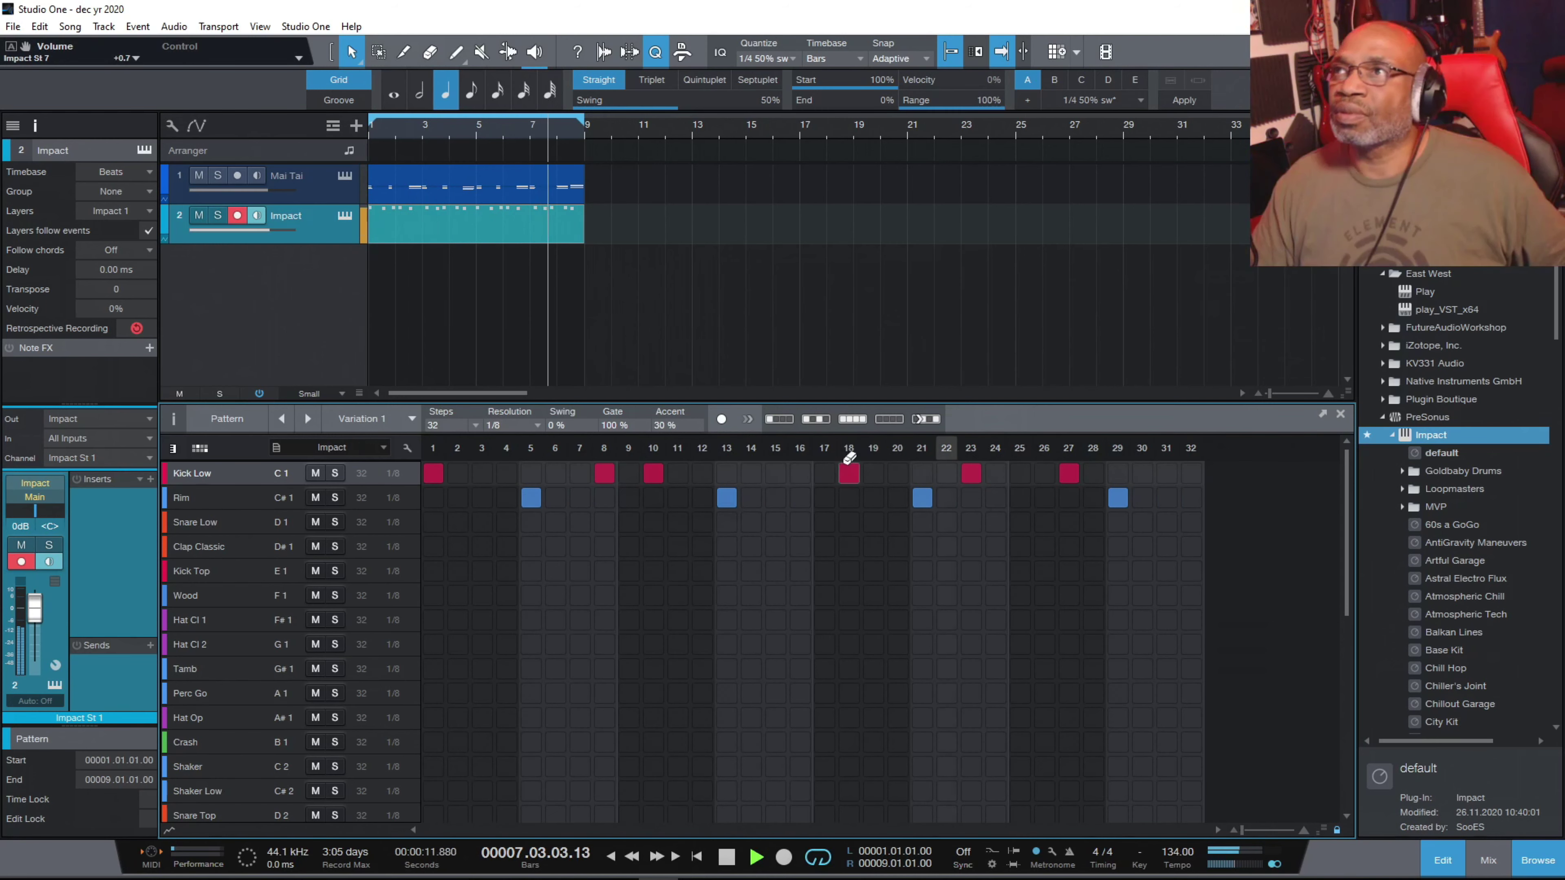
pyautogui.click(995, 474)
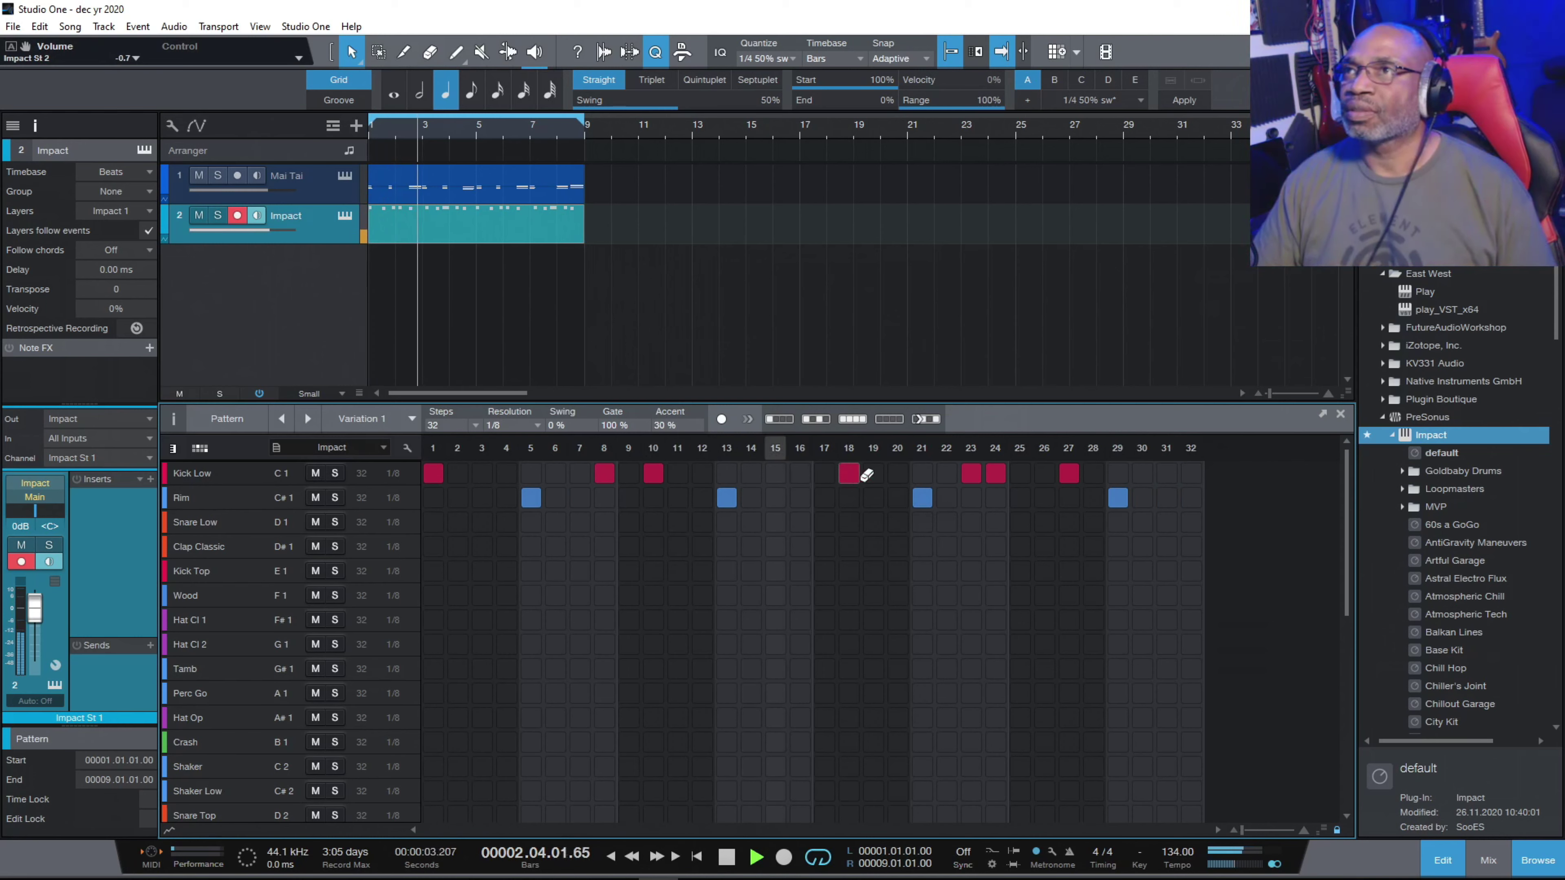
# Add a Kick Low hit on step 16 and extend the Impact pattern to 48 steps.
pyautogui.click(810, 471)
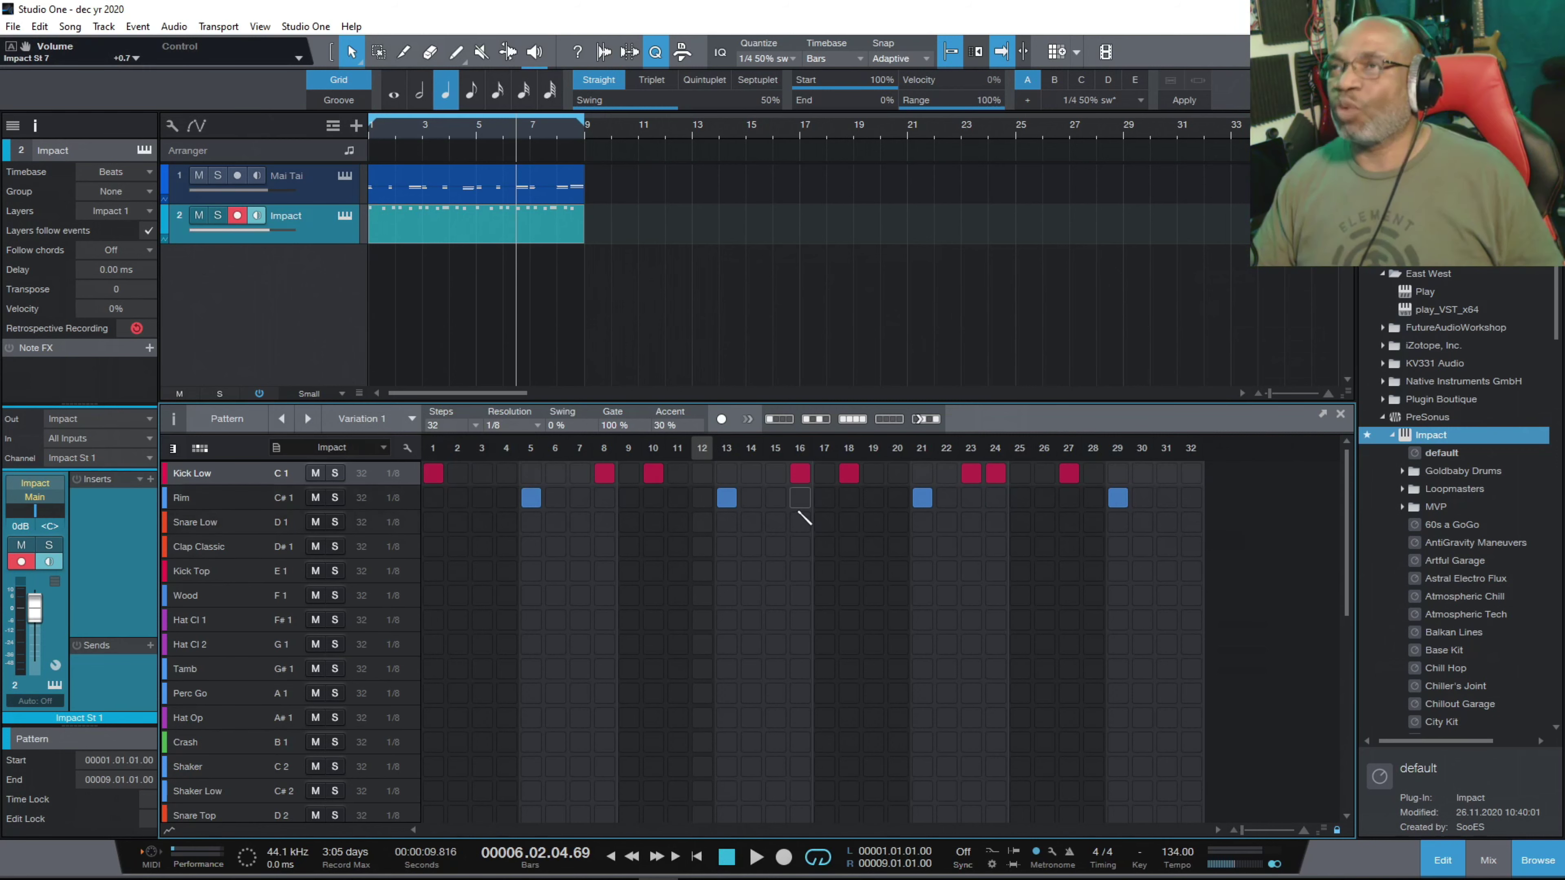
pyautogui.click(475, 426)
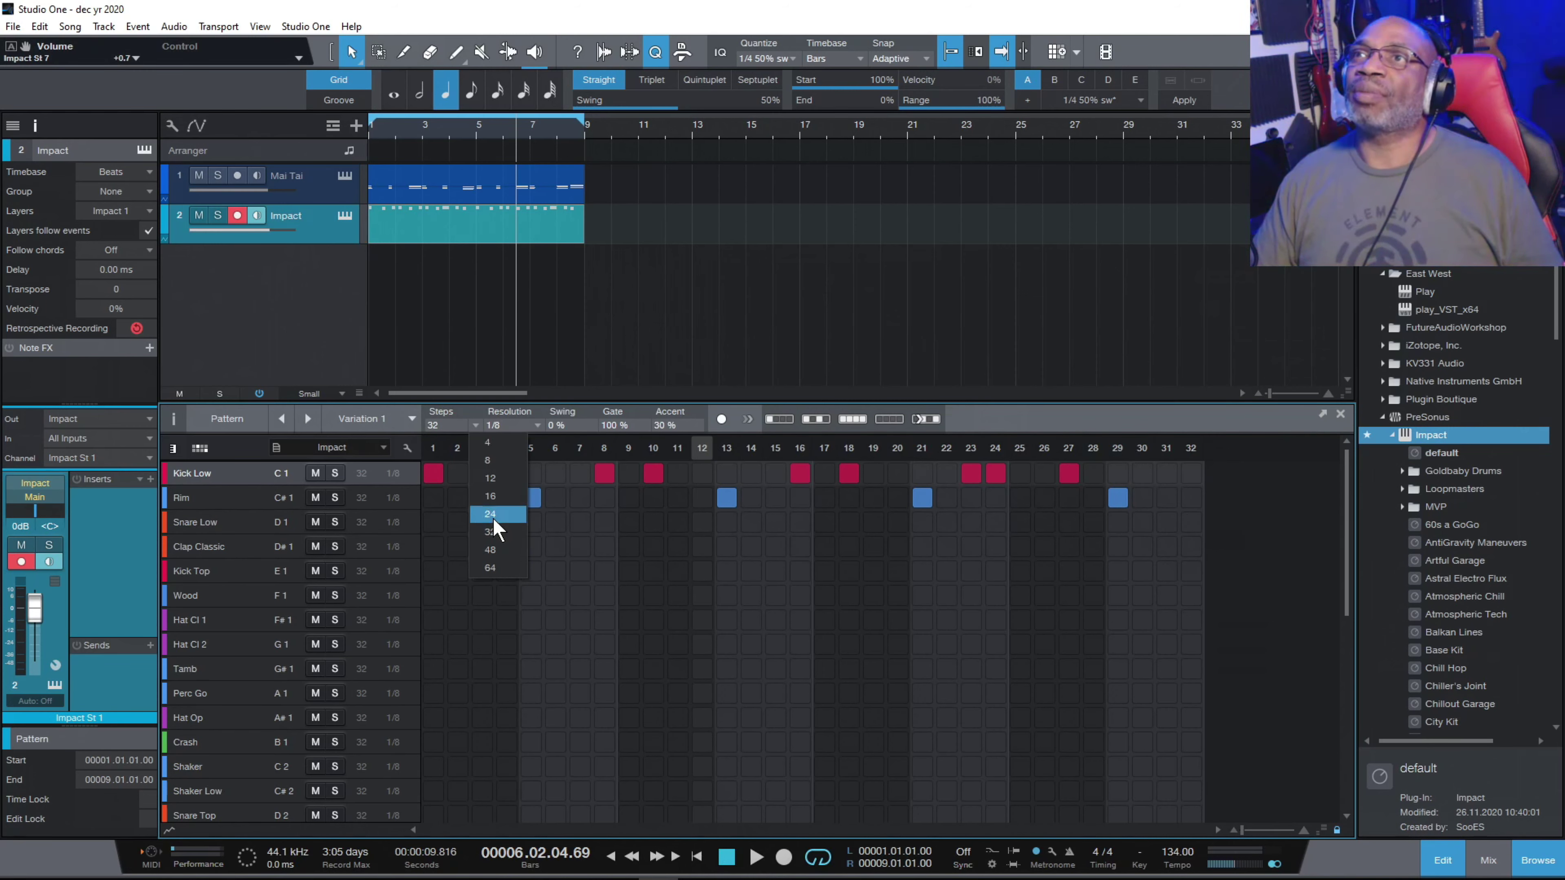
pyautogui.click(494, 550)
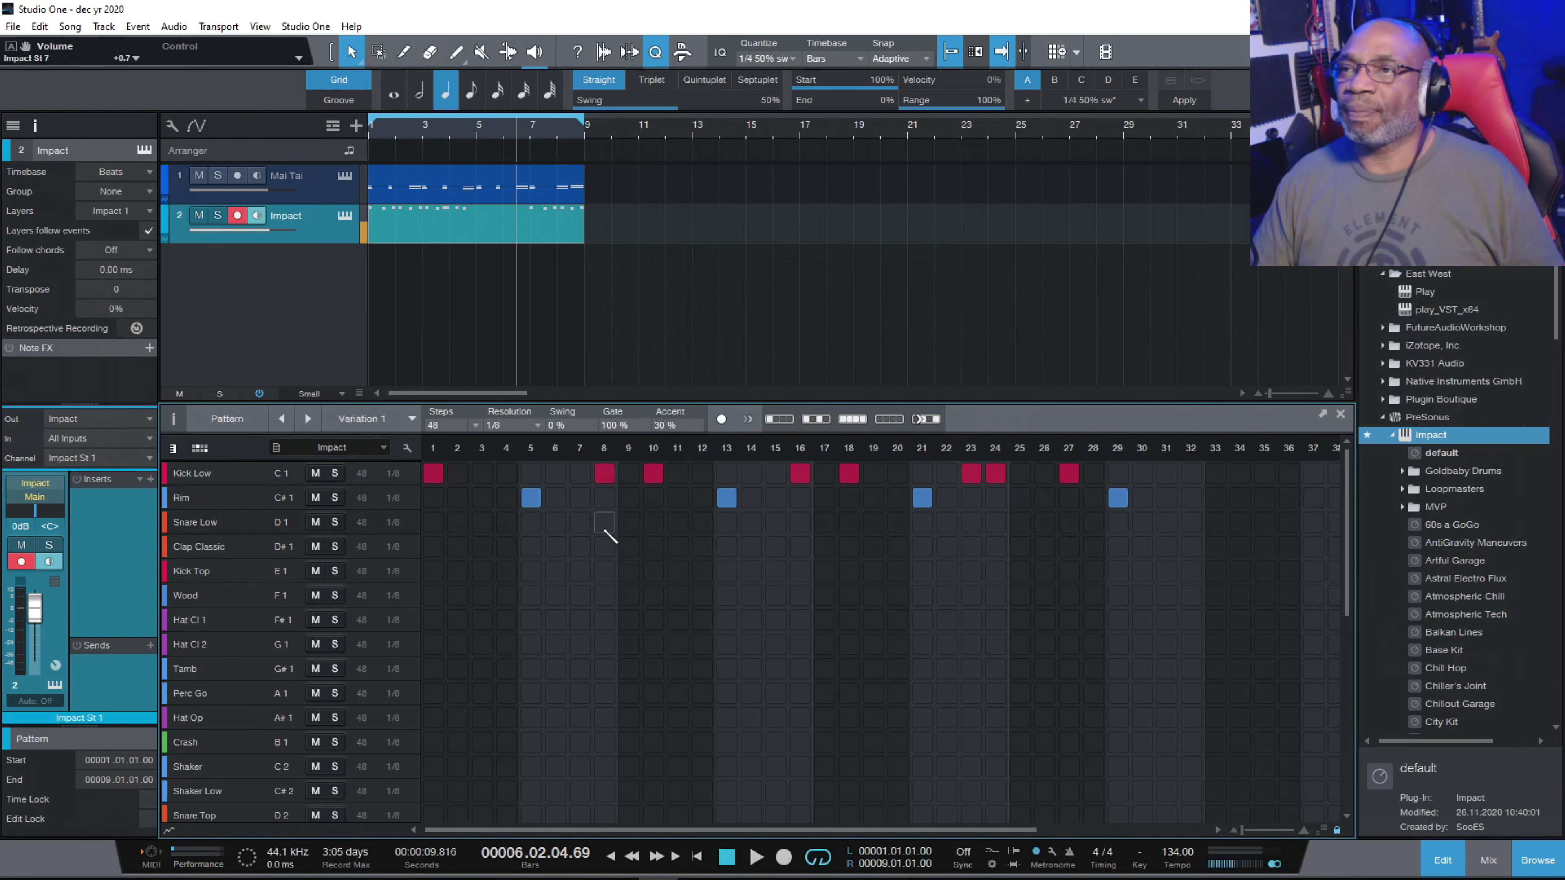
# Play the song from the start and place Rim hits on steps 37 and 45.
pyautogui.click(697, 858)
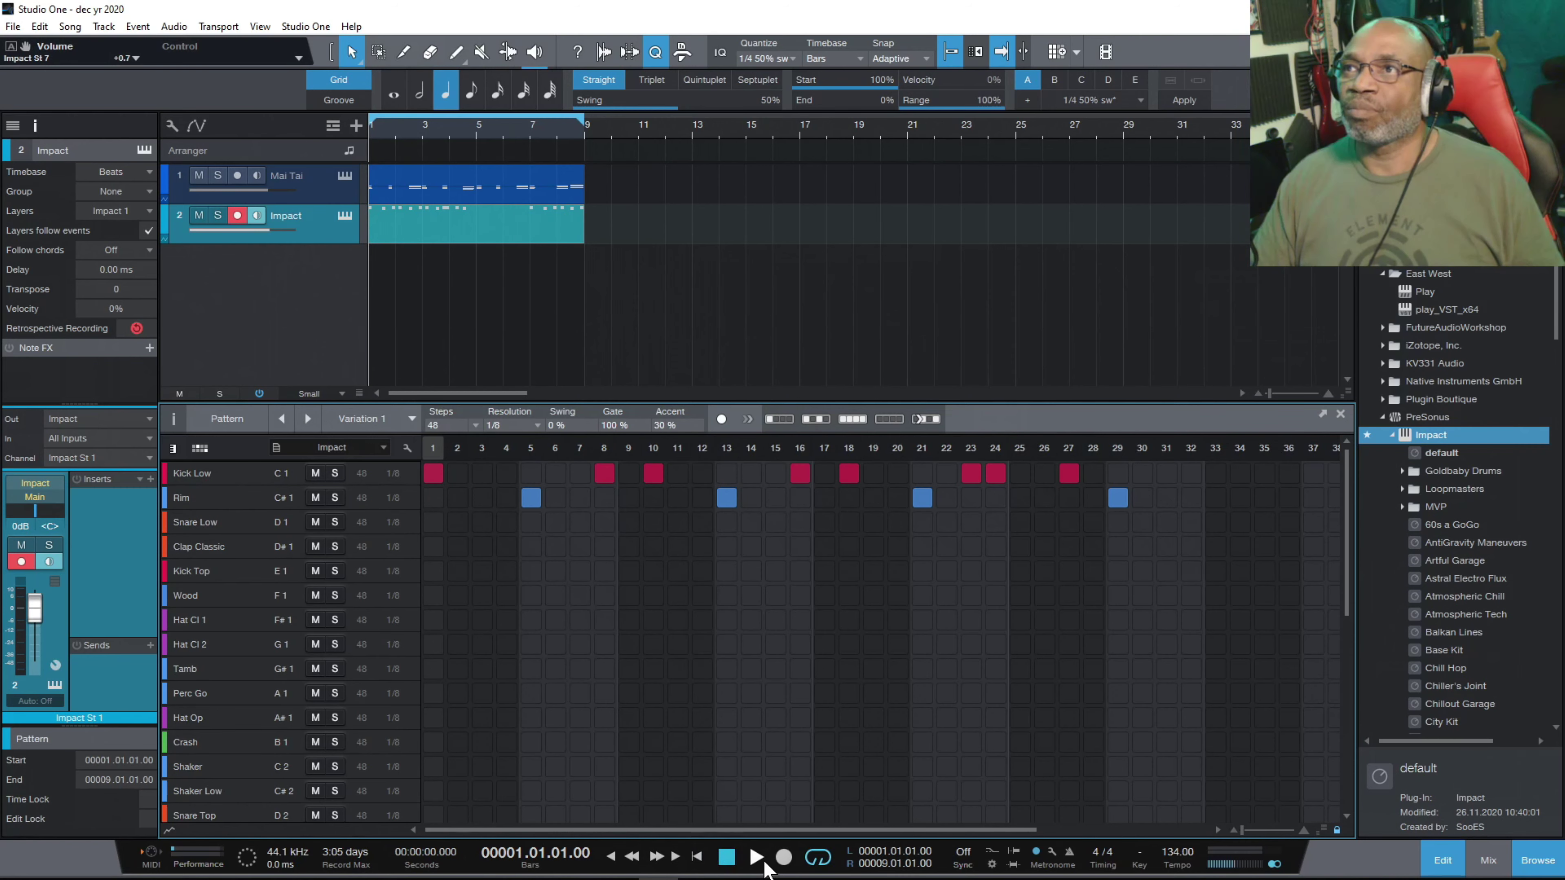
pyautogui.click(755, 857)
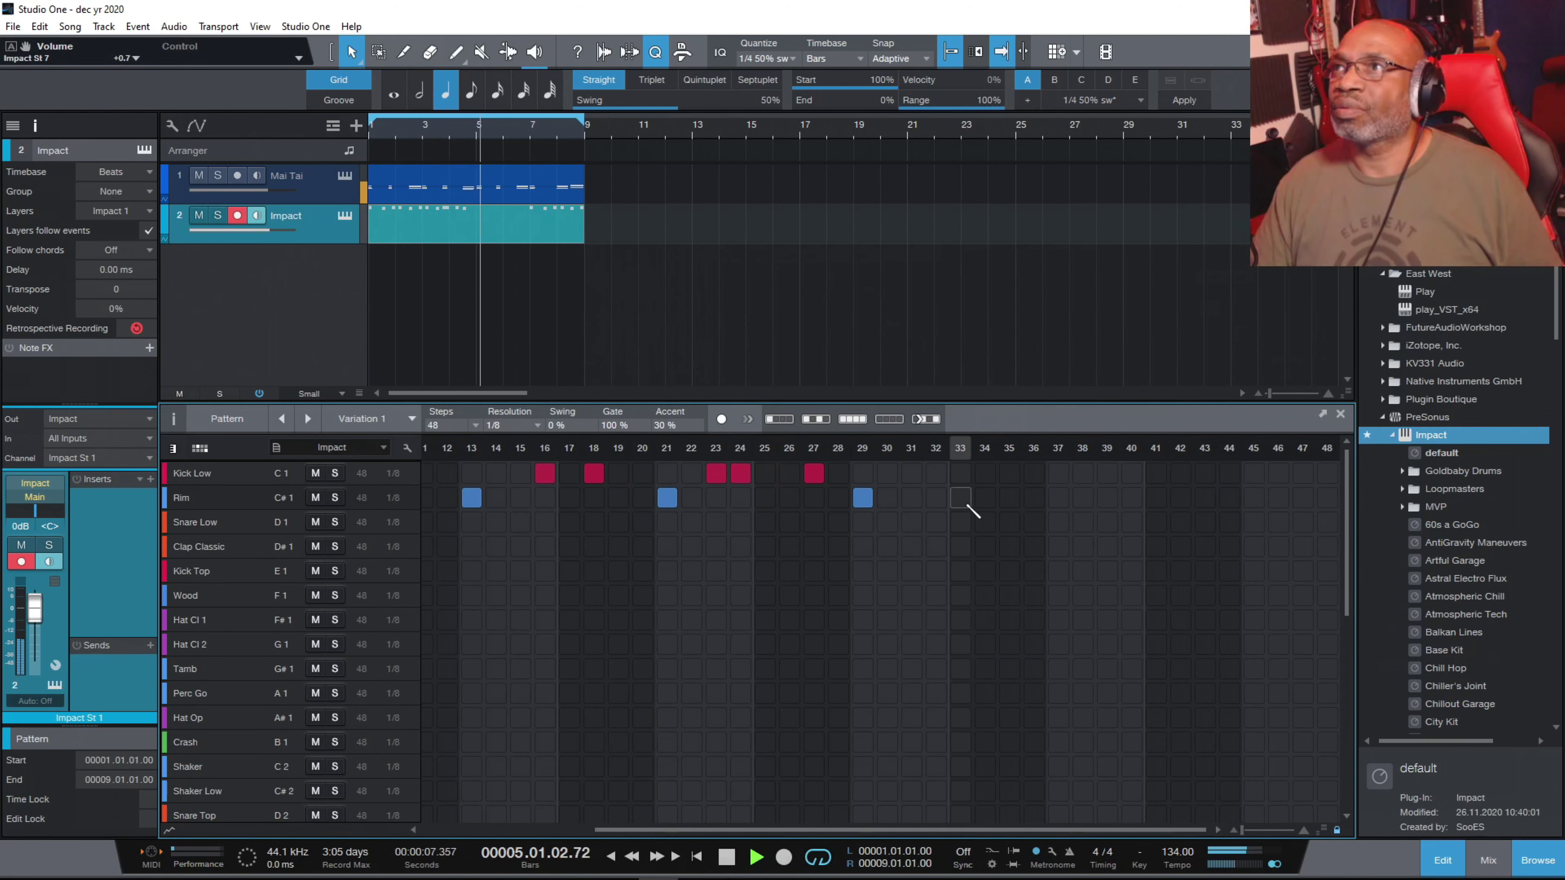
pyautogui.click(1038, 499)
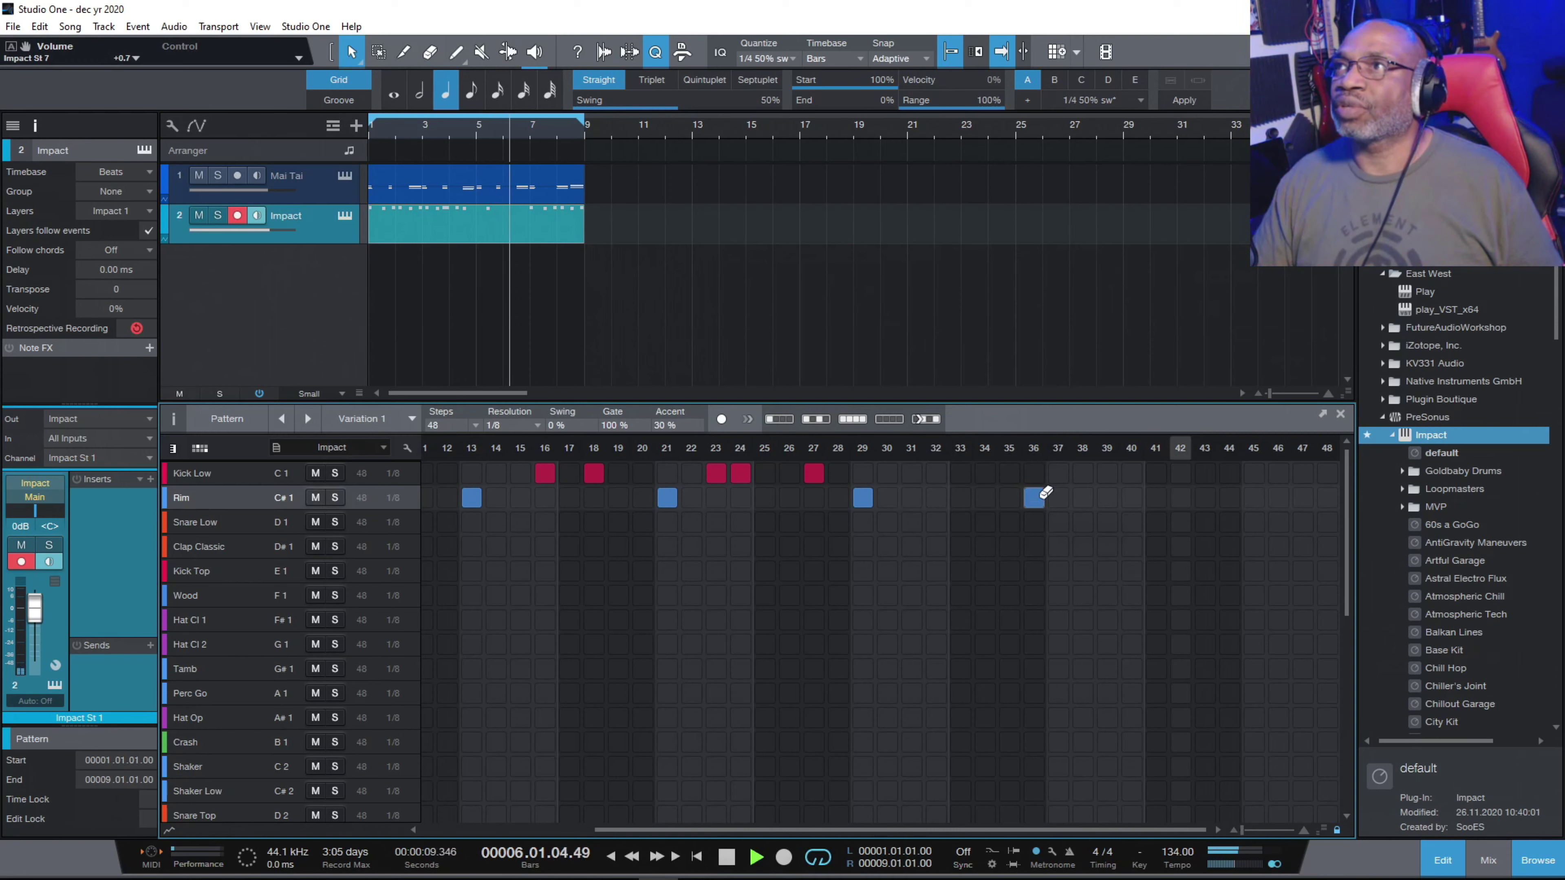
pyautogui.click(1058, 497)
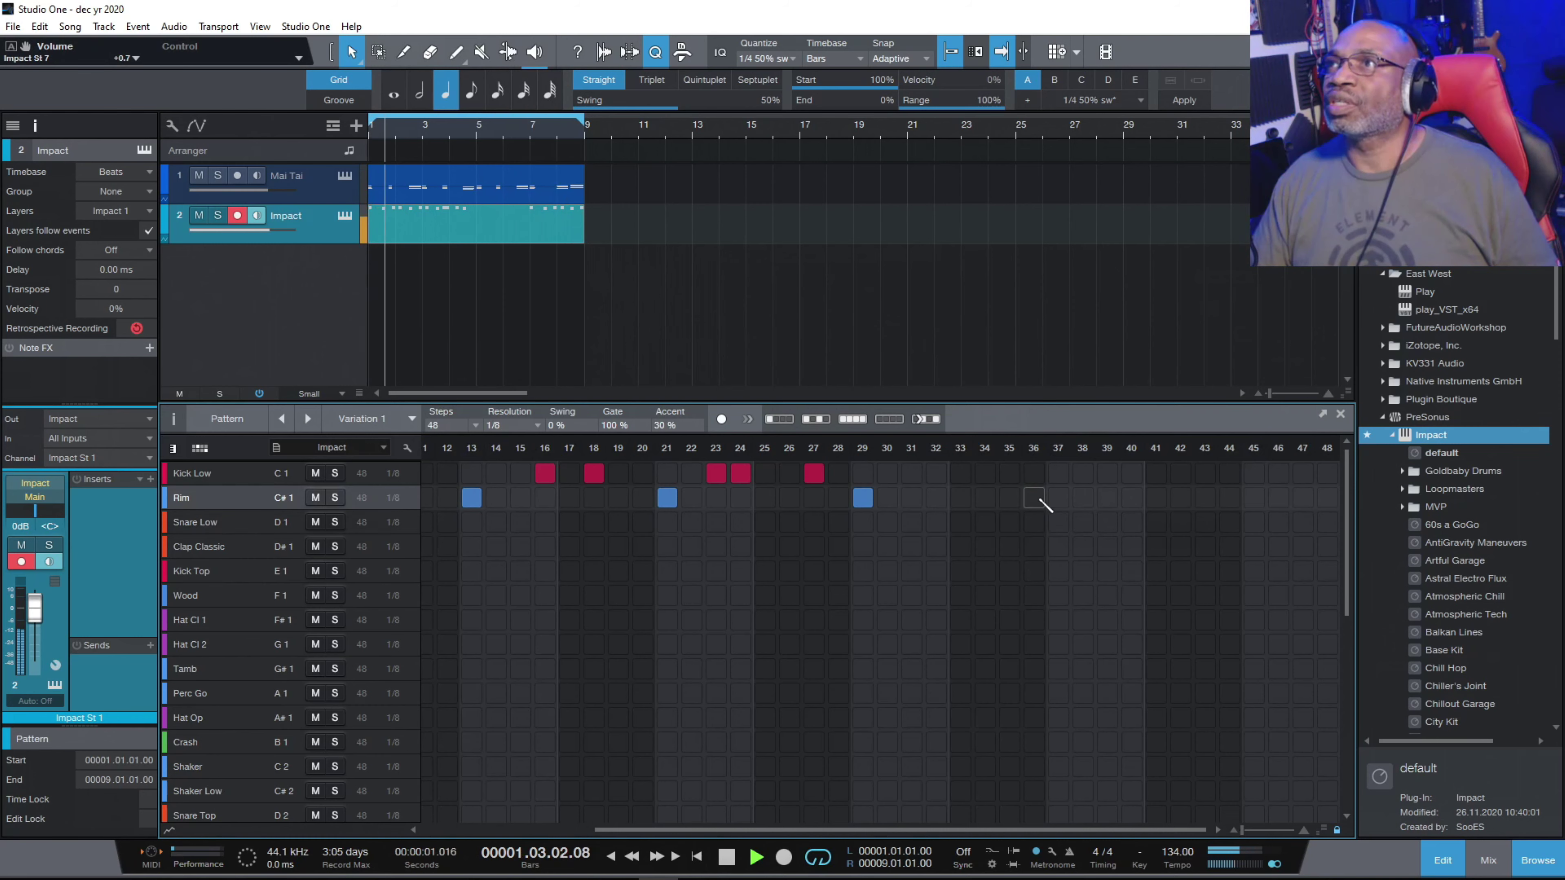
pyautogui.click(1252, 499)
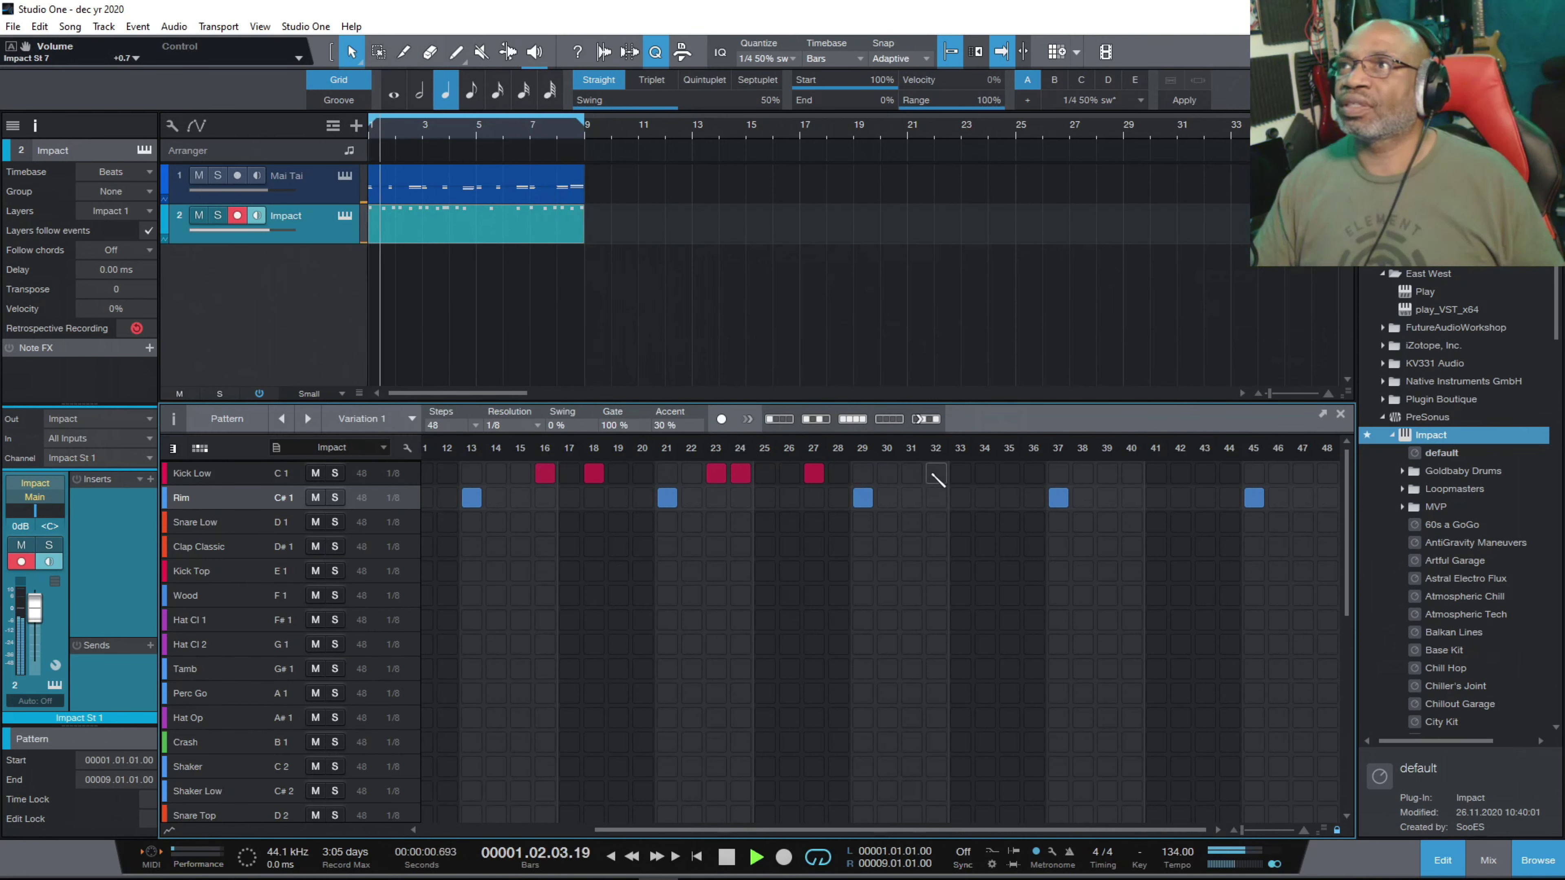
# Place Kick Low hits on steps 31, 32, 34, 36 and 41 during playback, then stop the song.
pyautogui.click(937, 475)
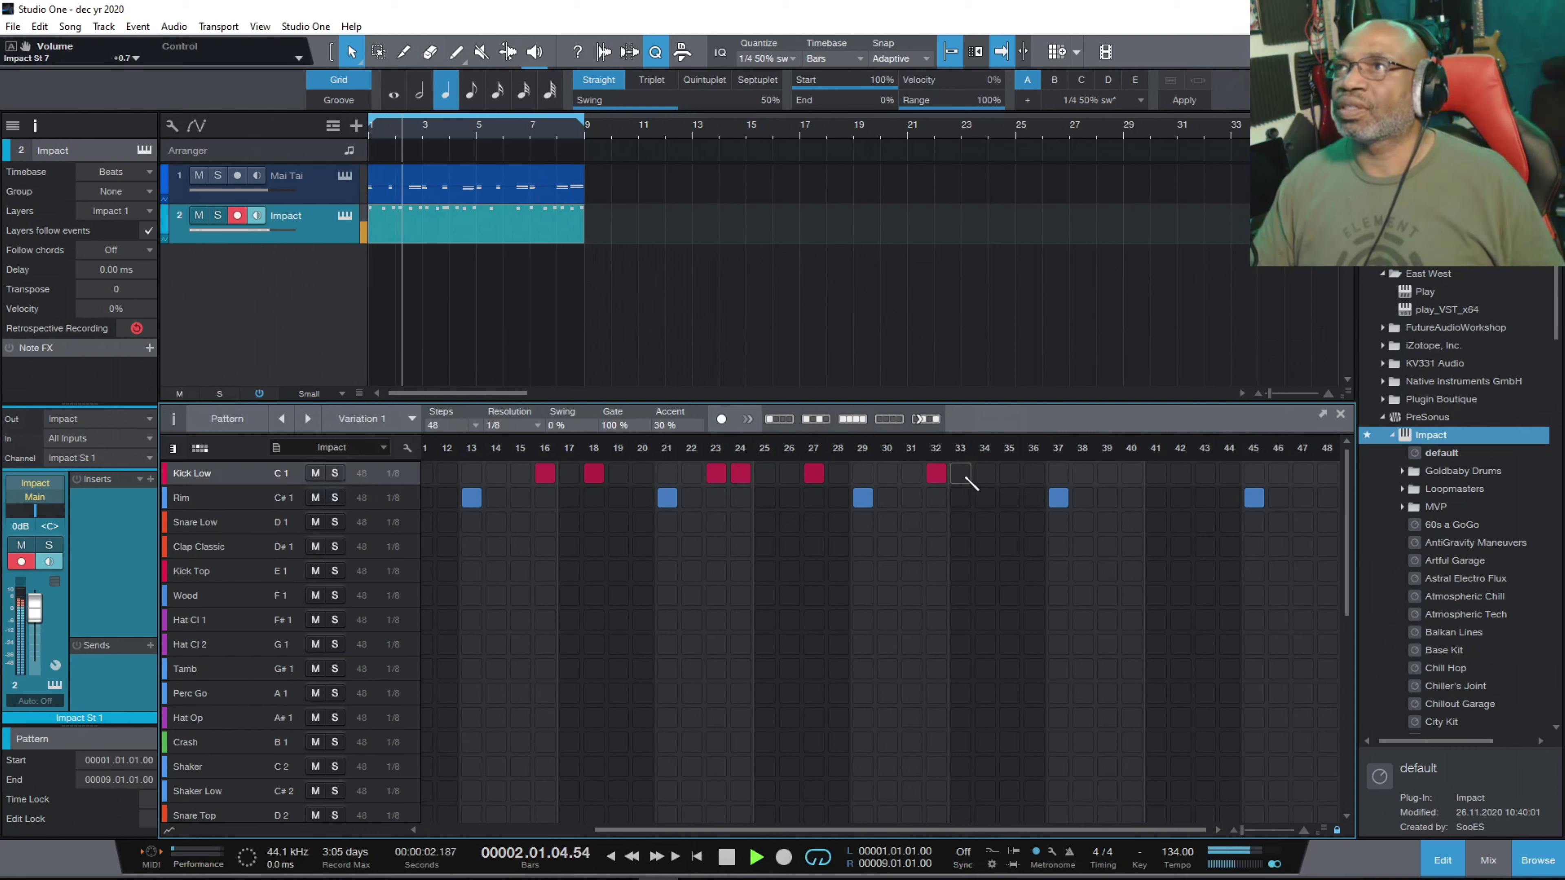
pyautogui.click(985, 474)
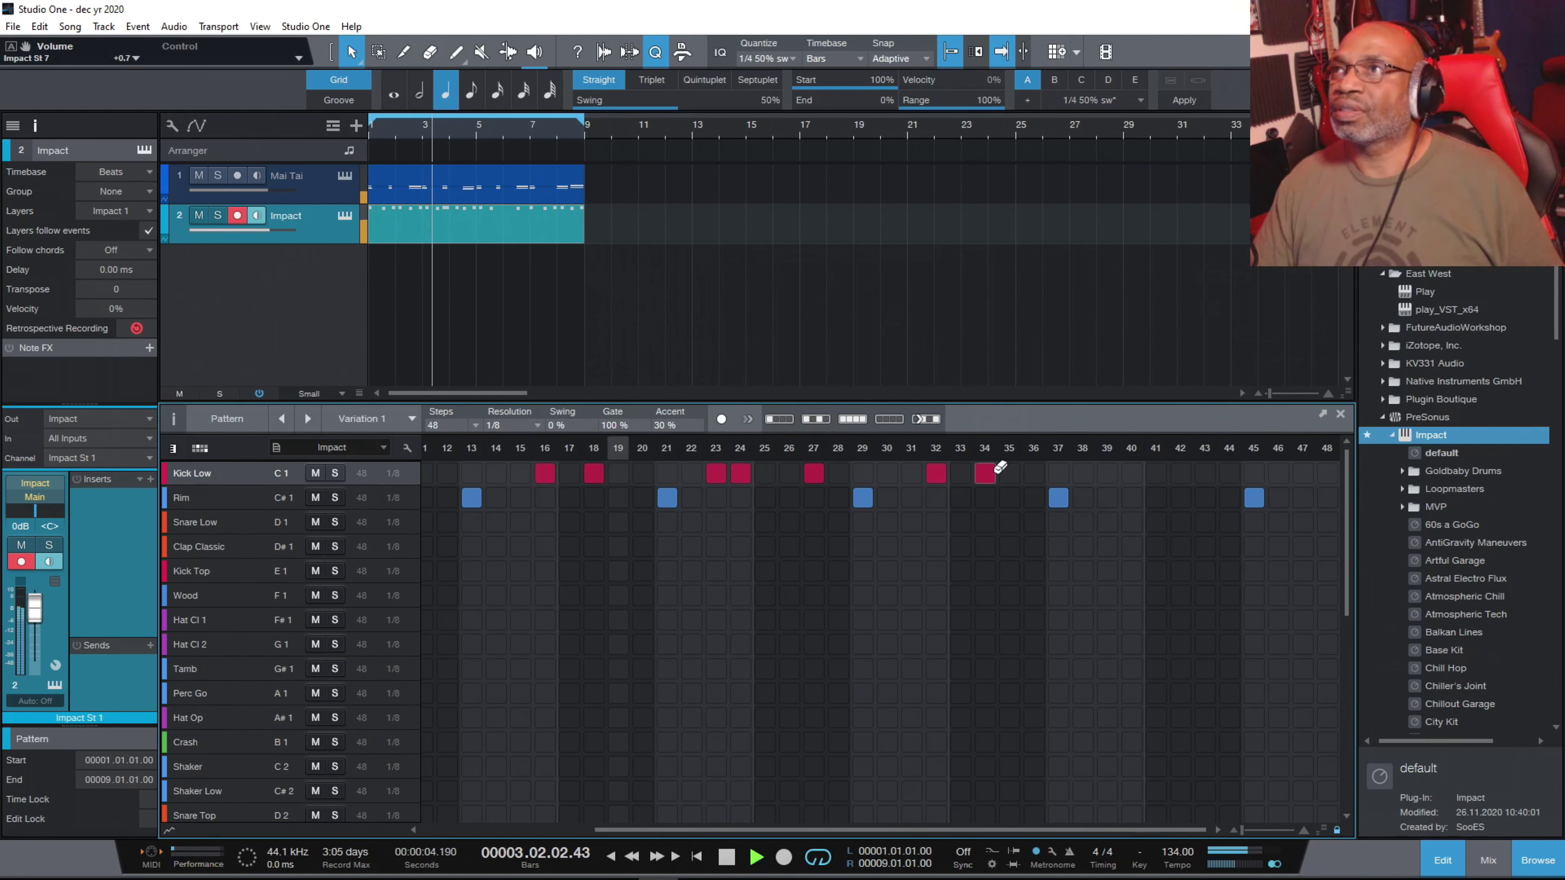
pyautogui.click(1035, 475)
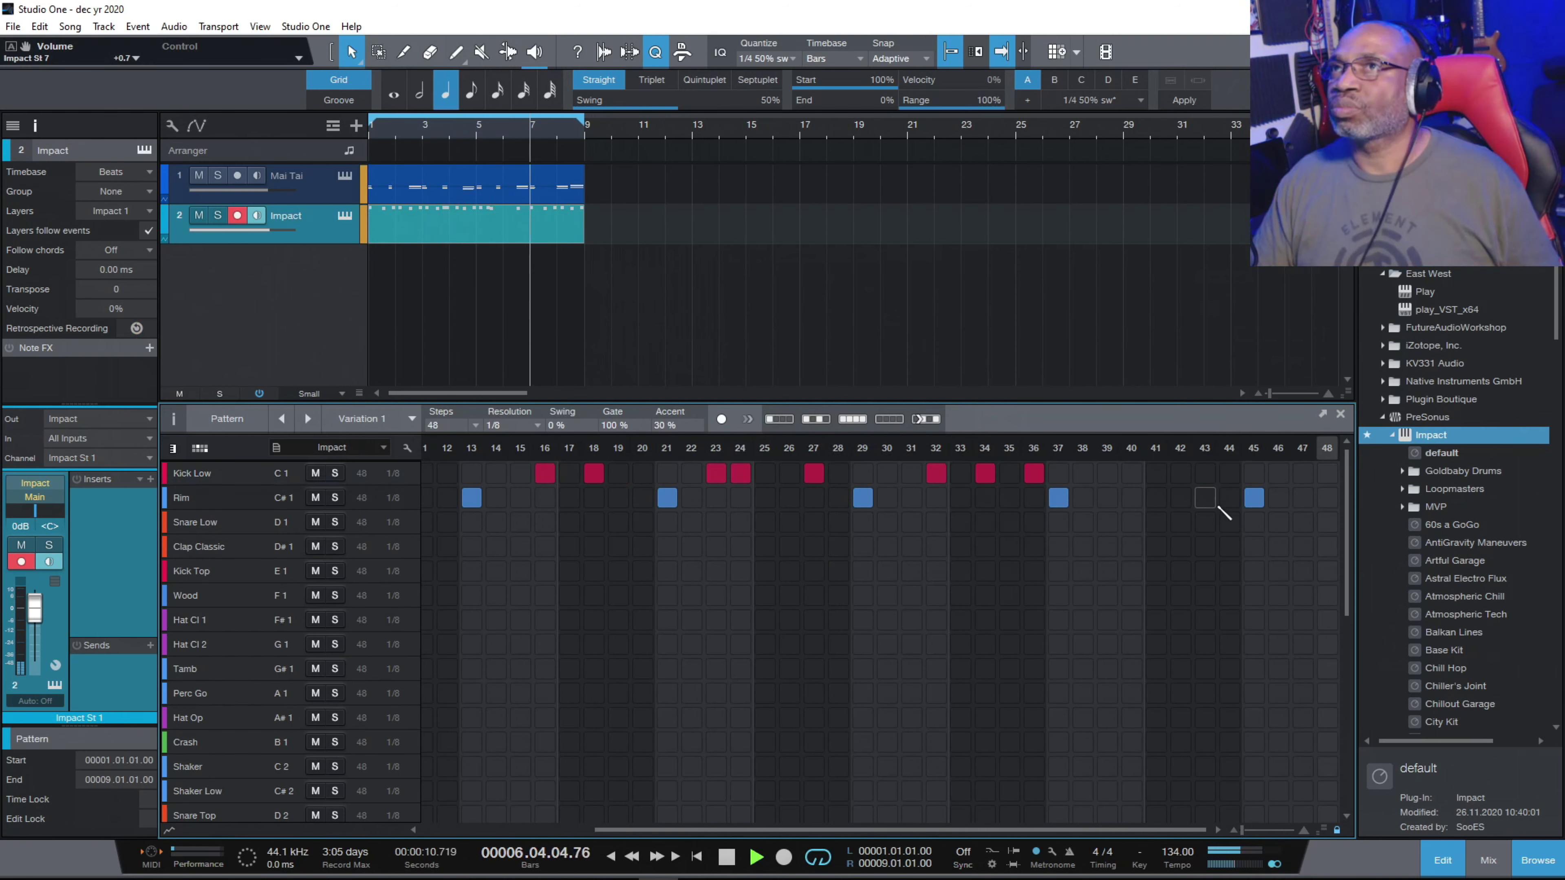
pyautogui.click(912, 473)
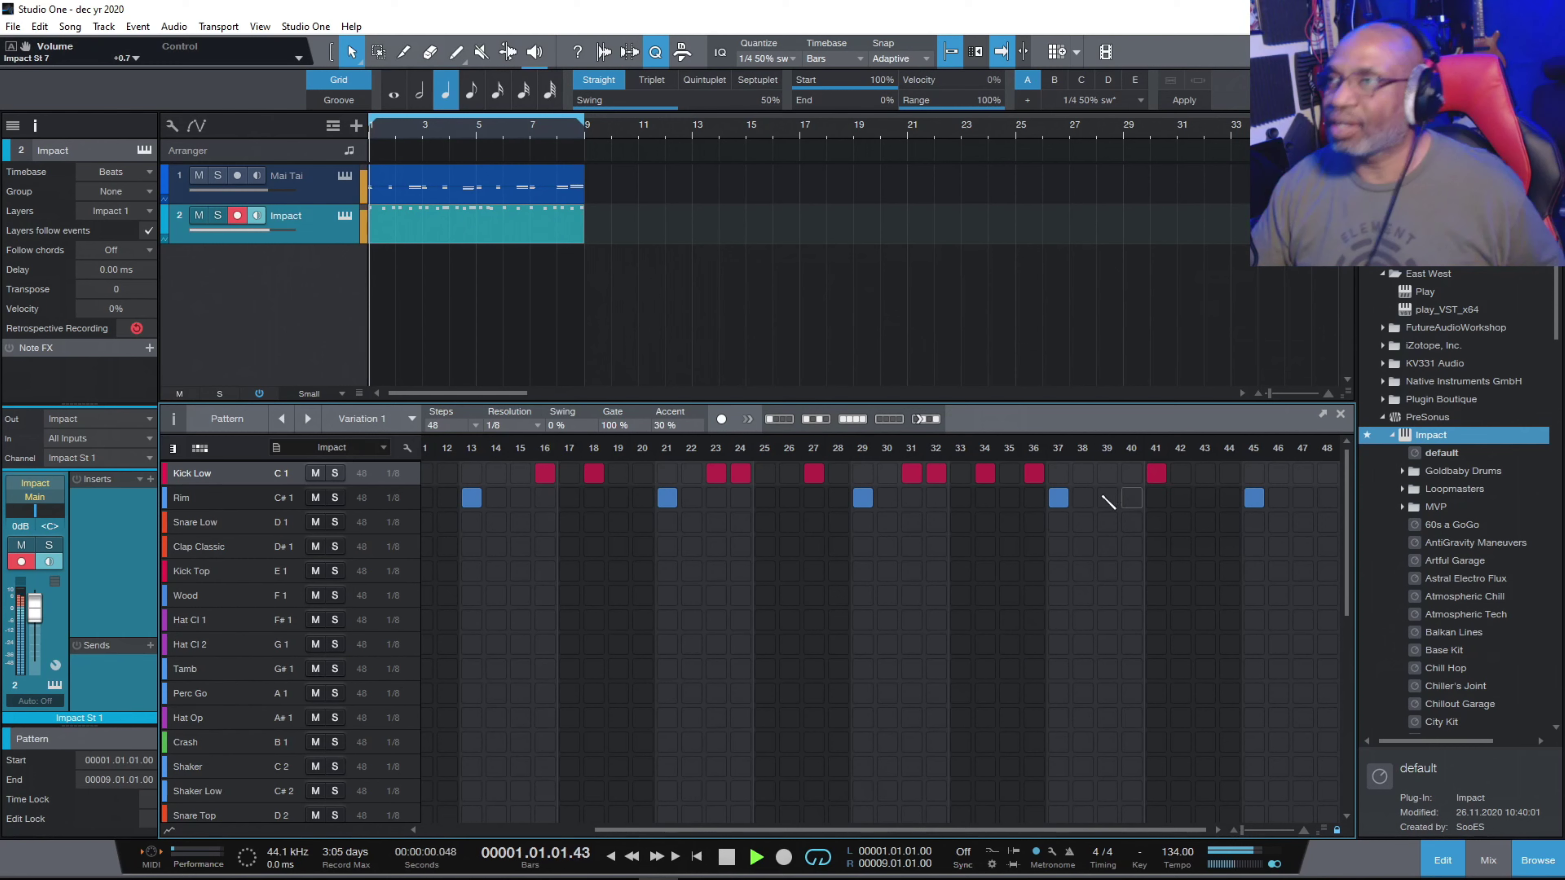
pyautogui.click(727, 857)
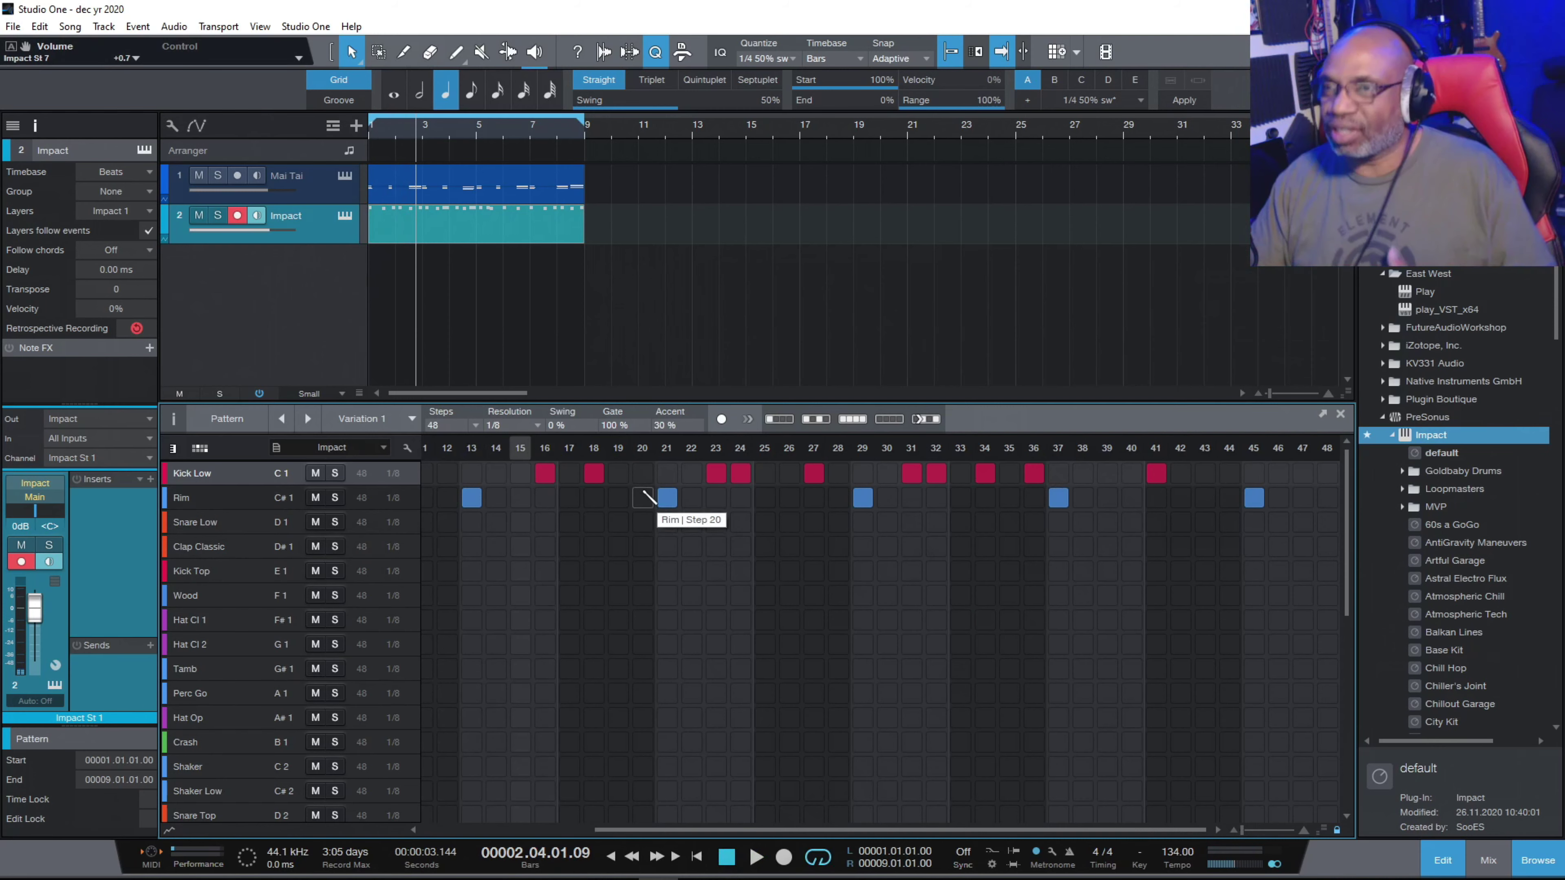
# Audition the Kick Top, Wood, Hat Cl 1, Hat Cl 2 and Tamb sounds, ending with Tamb selected.
pyautogui.click(197, 573)
pyautogui.click(198, 601)
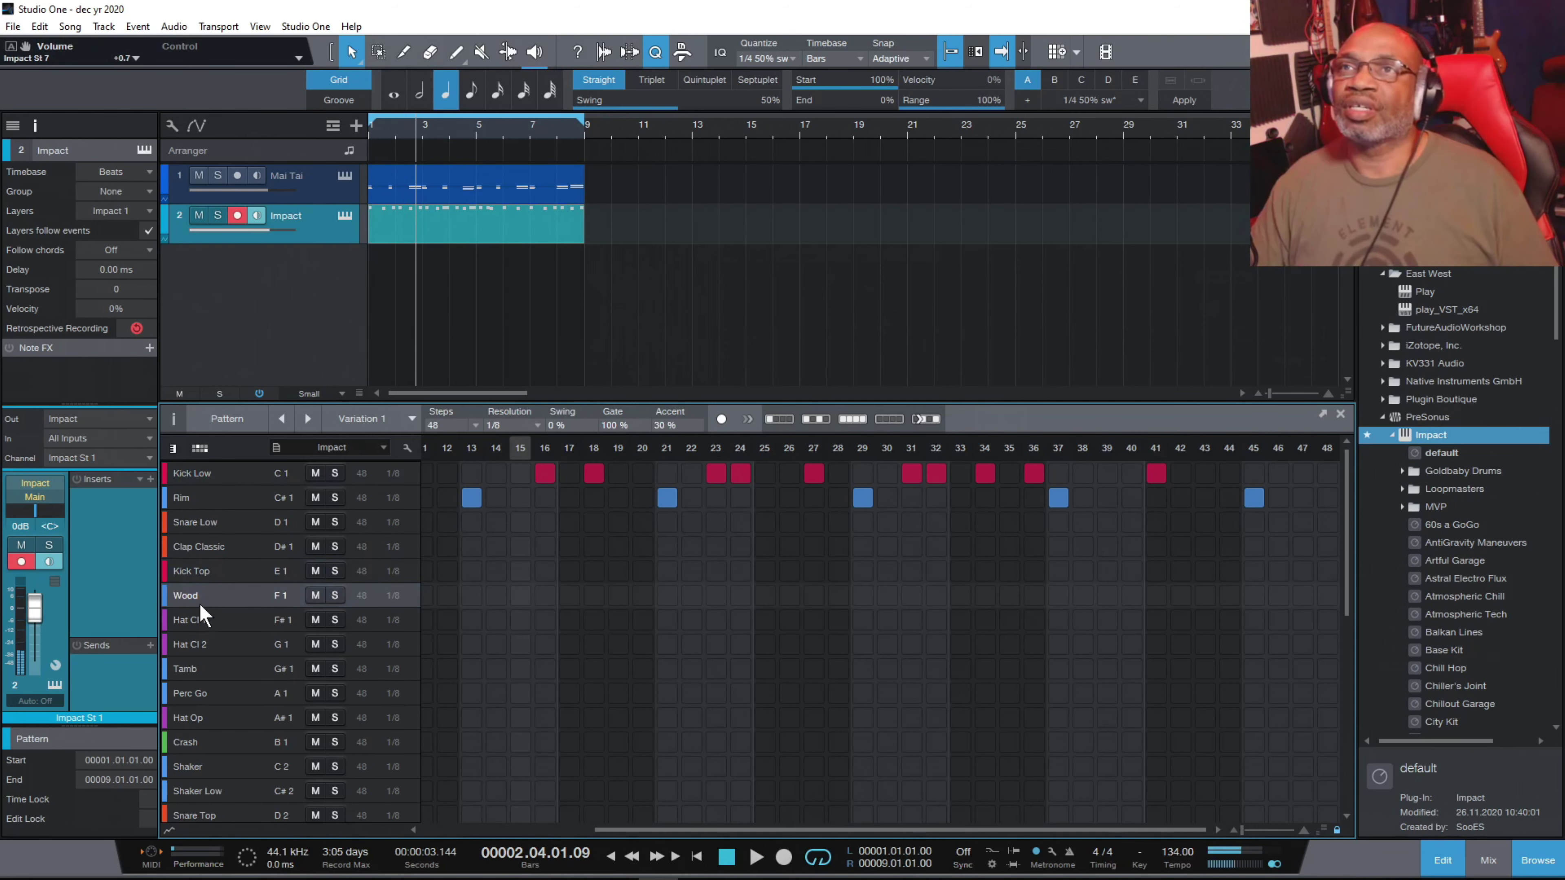
pyautogui.click(200, 621)
pyautogui.click(207, 652)
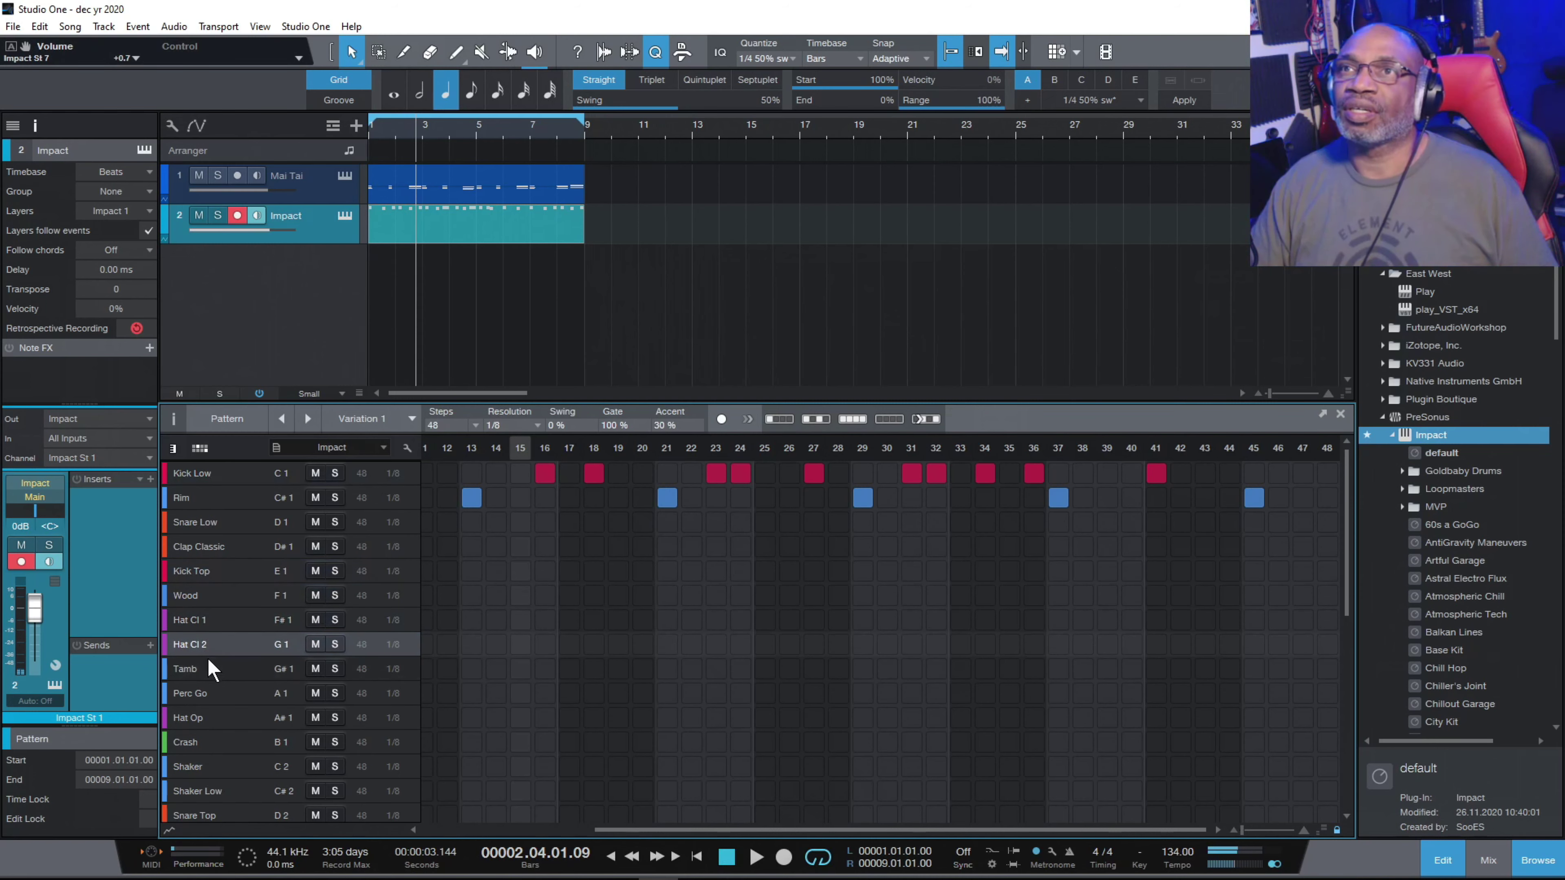
pyautogui.click(202, 671)
pyautogui.click(201, 671)
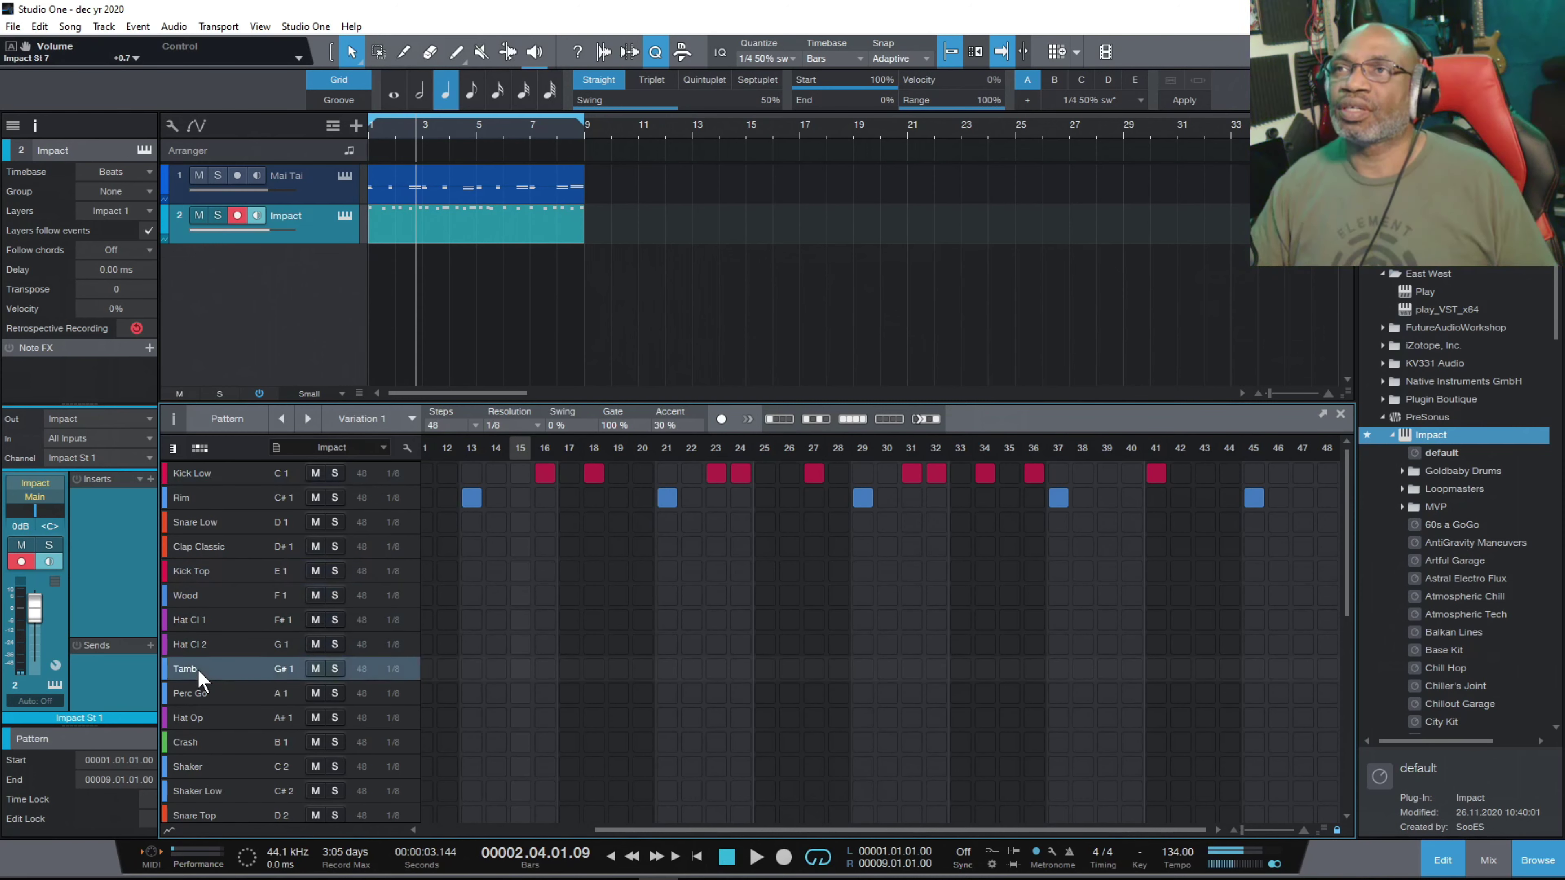
pyautogui.click(201, 671)
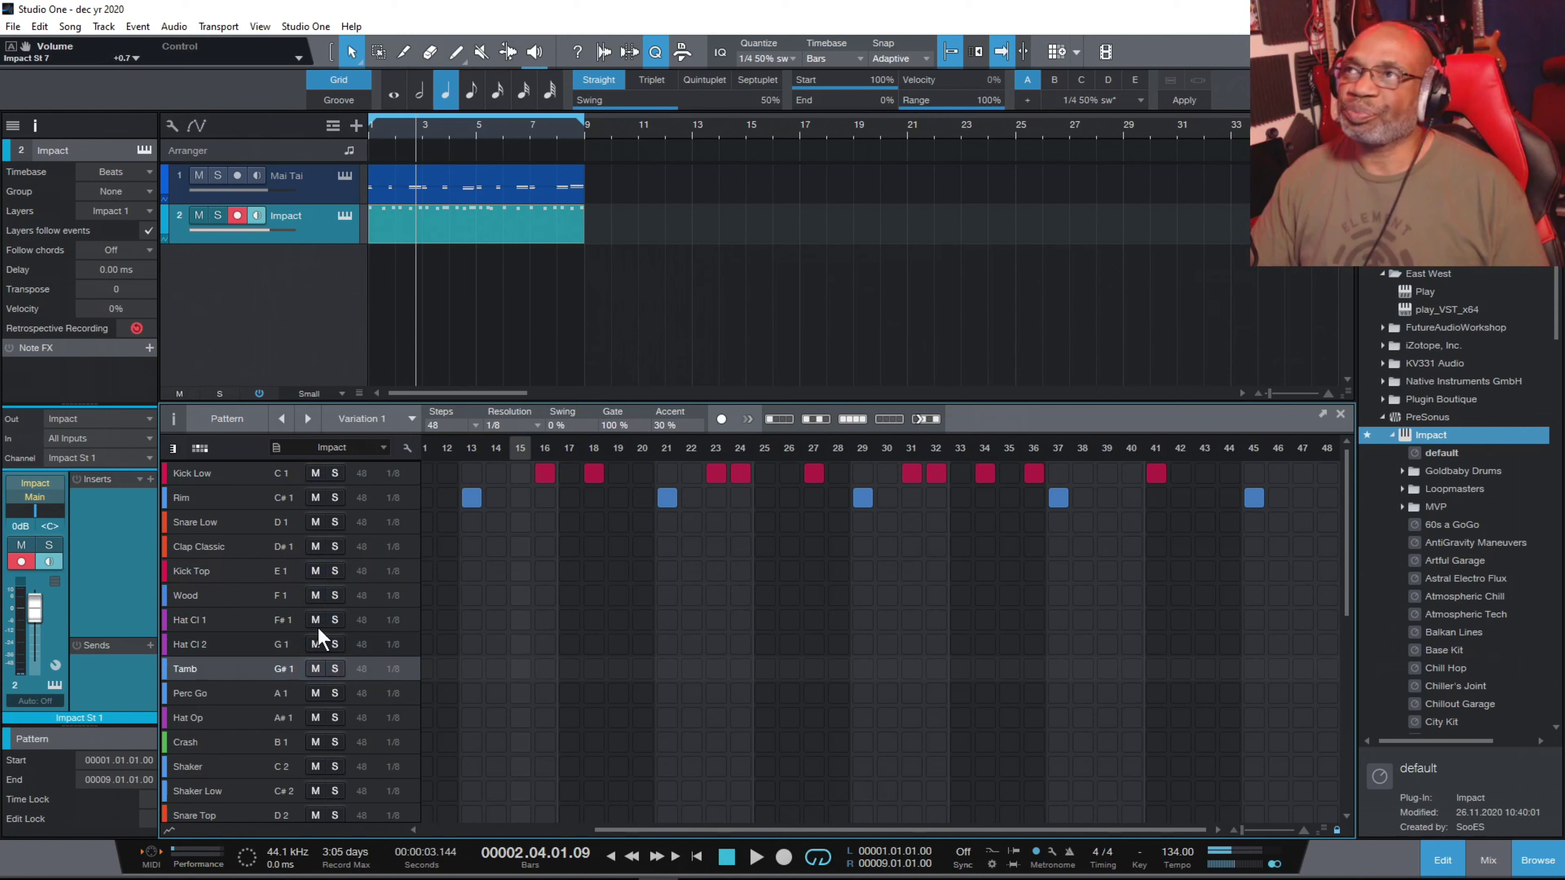
# Fill the Tamb lane with a hit on every step and play the pattern briefly to check it.
pyautogui.moveTo(638, 828); pyautogui.dragTo(415, 843)
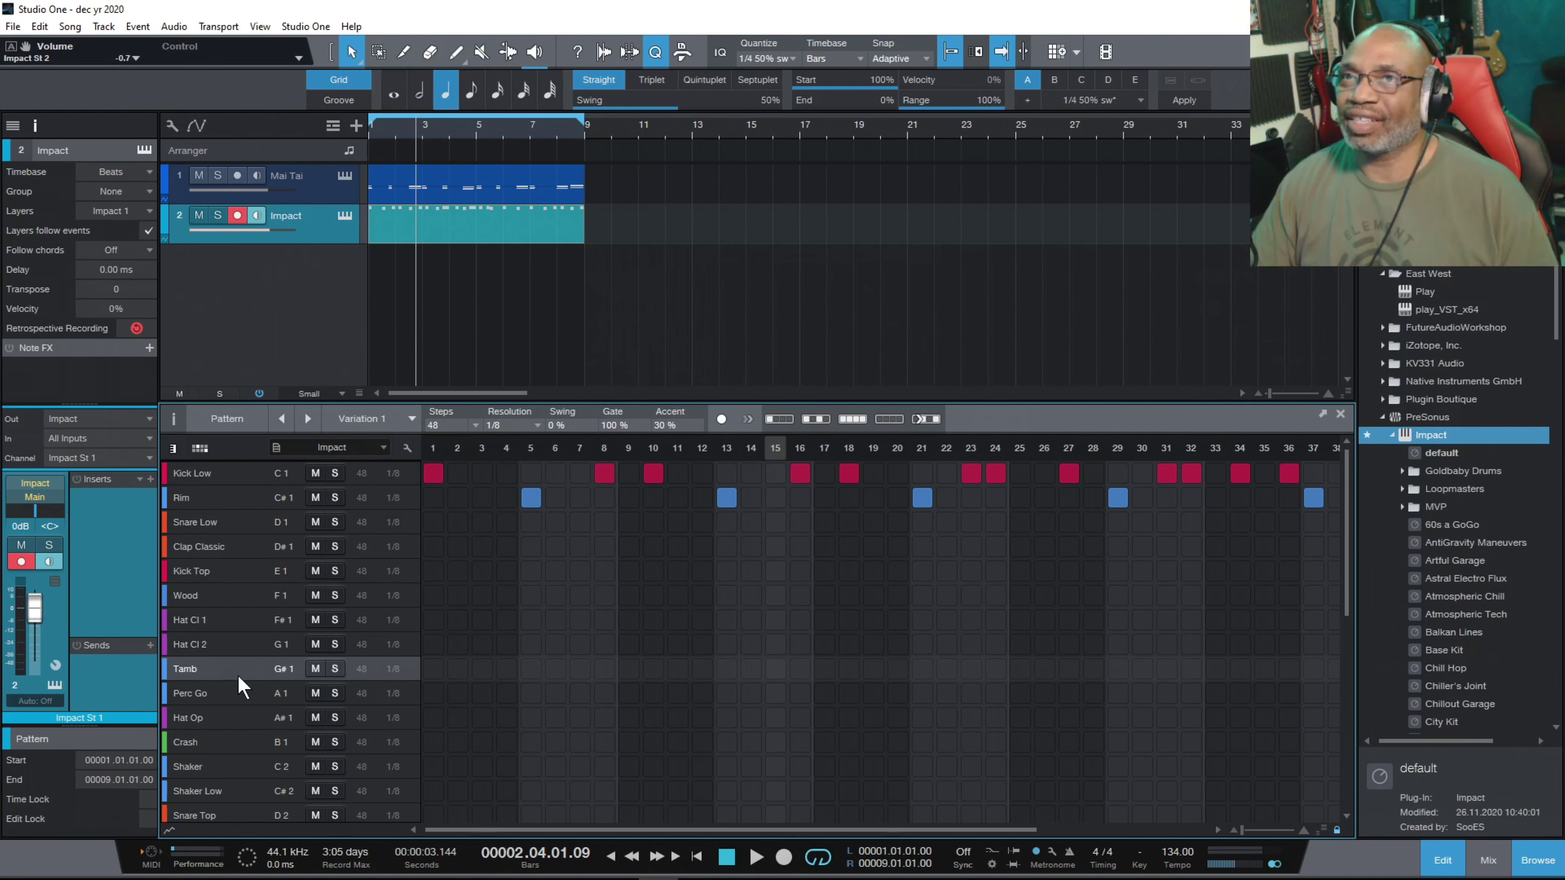
pyautogui.click(817, 421)
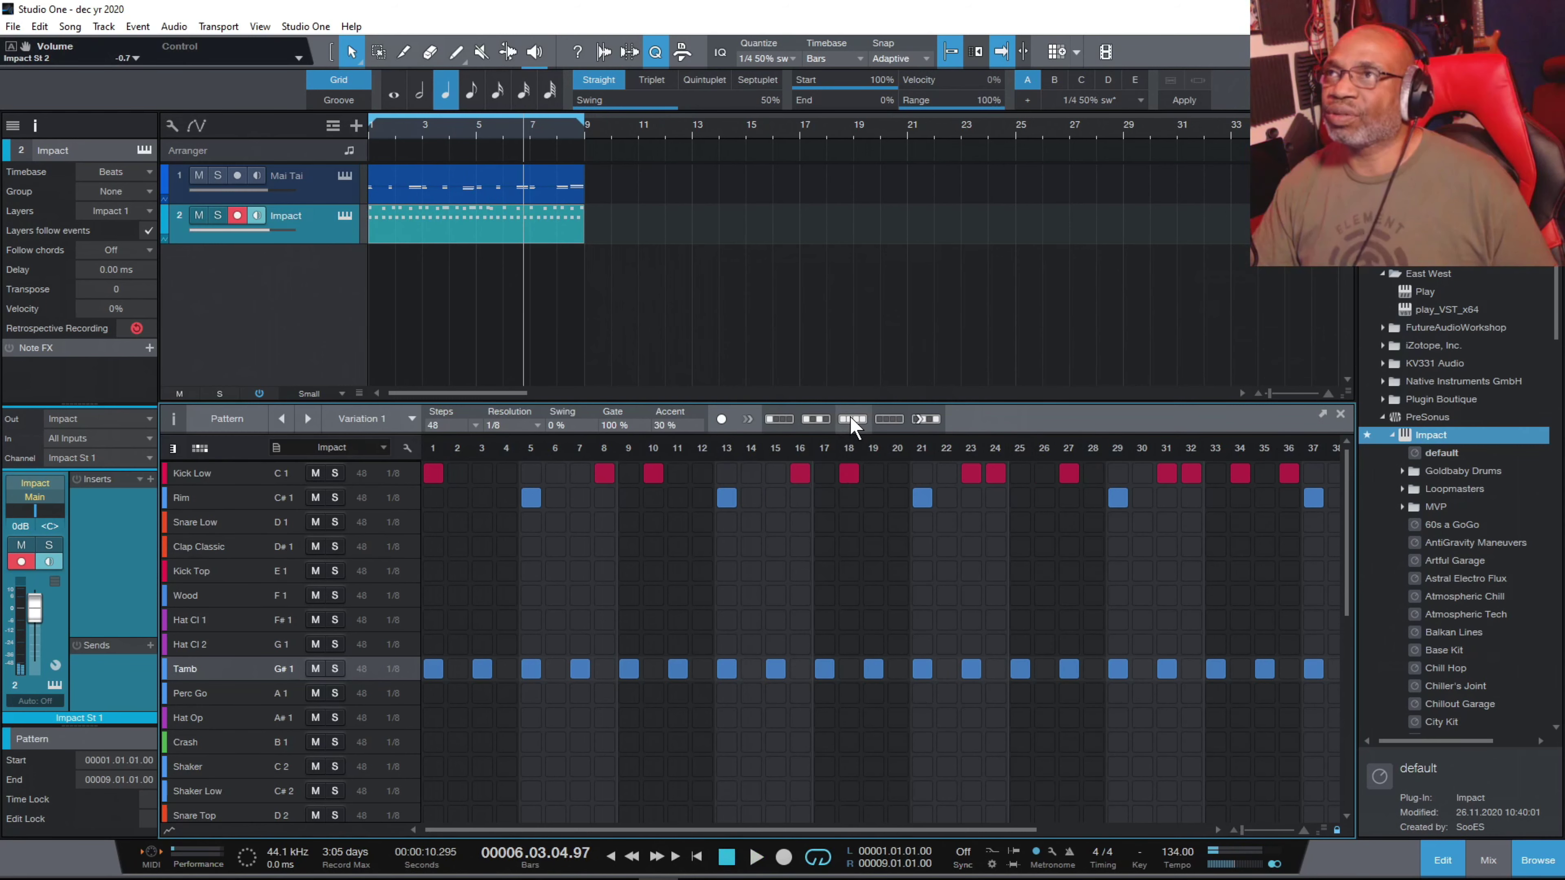
pyautogui.click(852, 421)
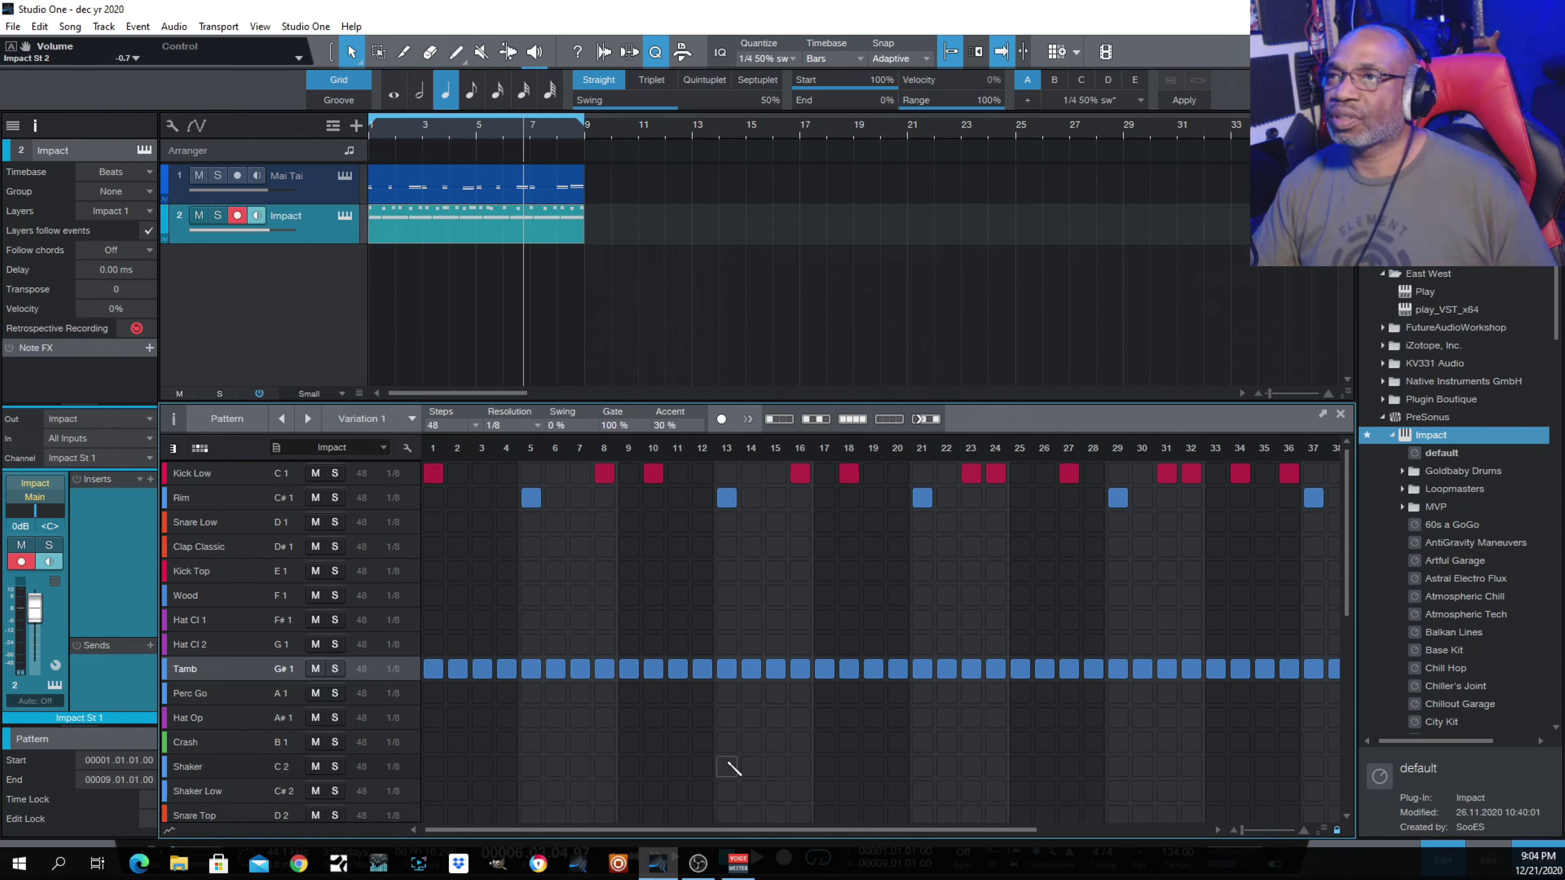
pyautogui.click(757, 860)
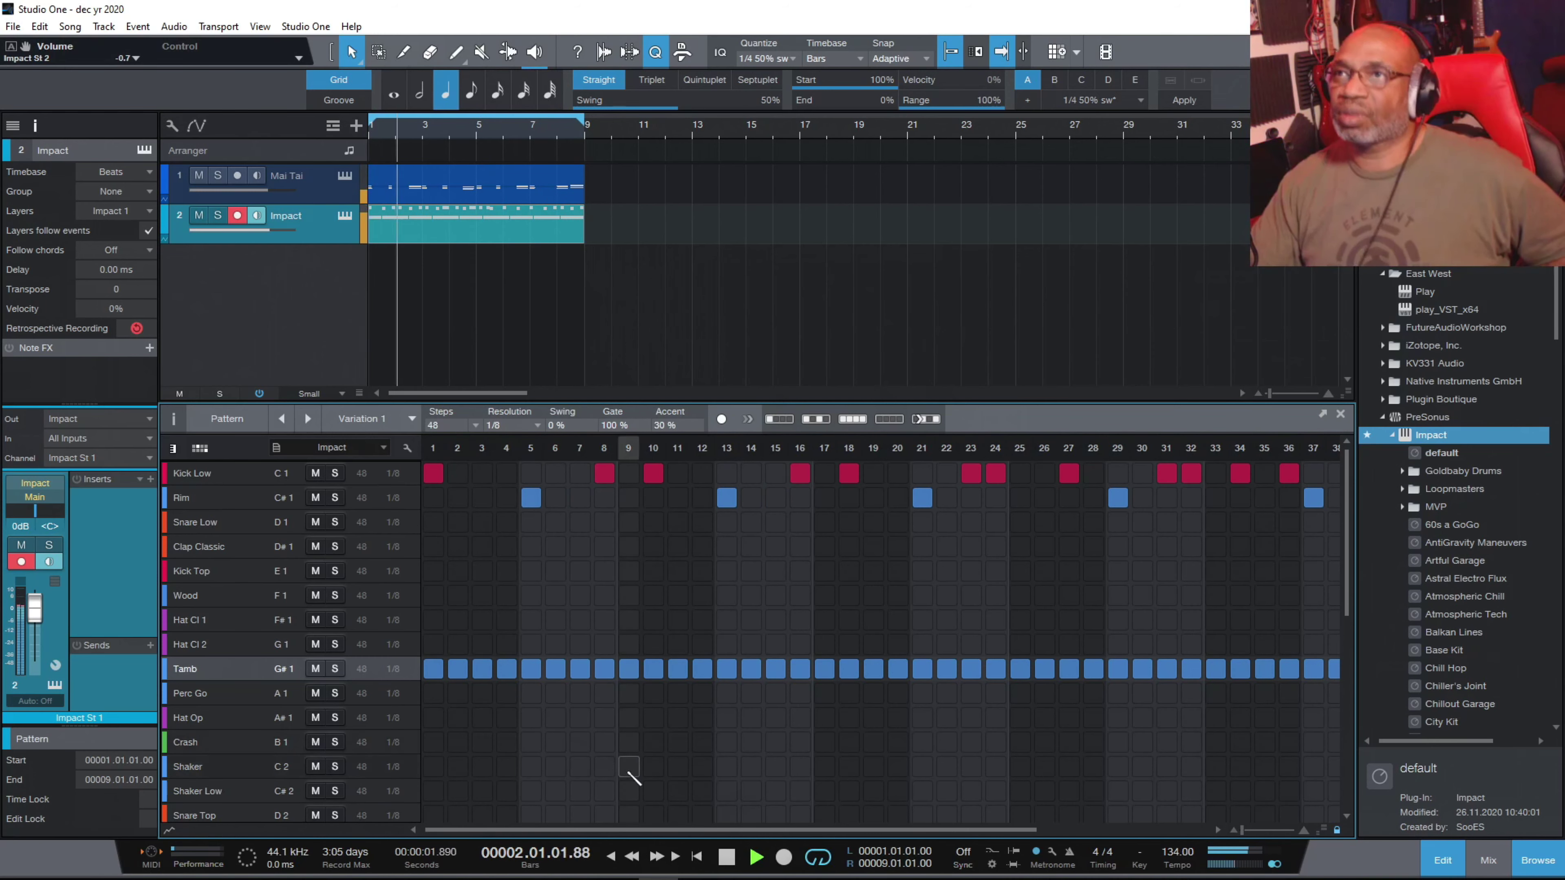
pyautogui.click(726, 857)
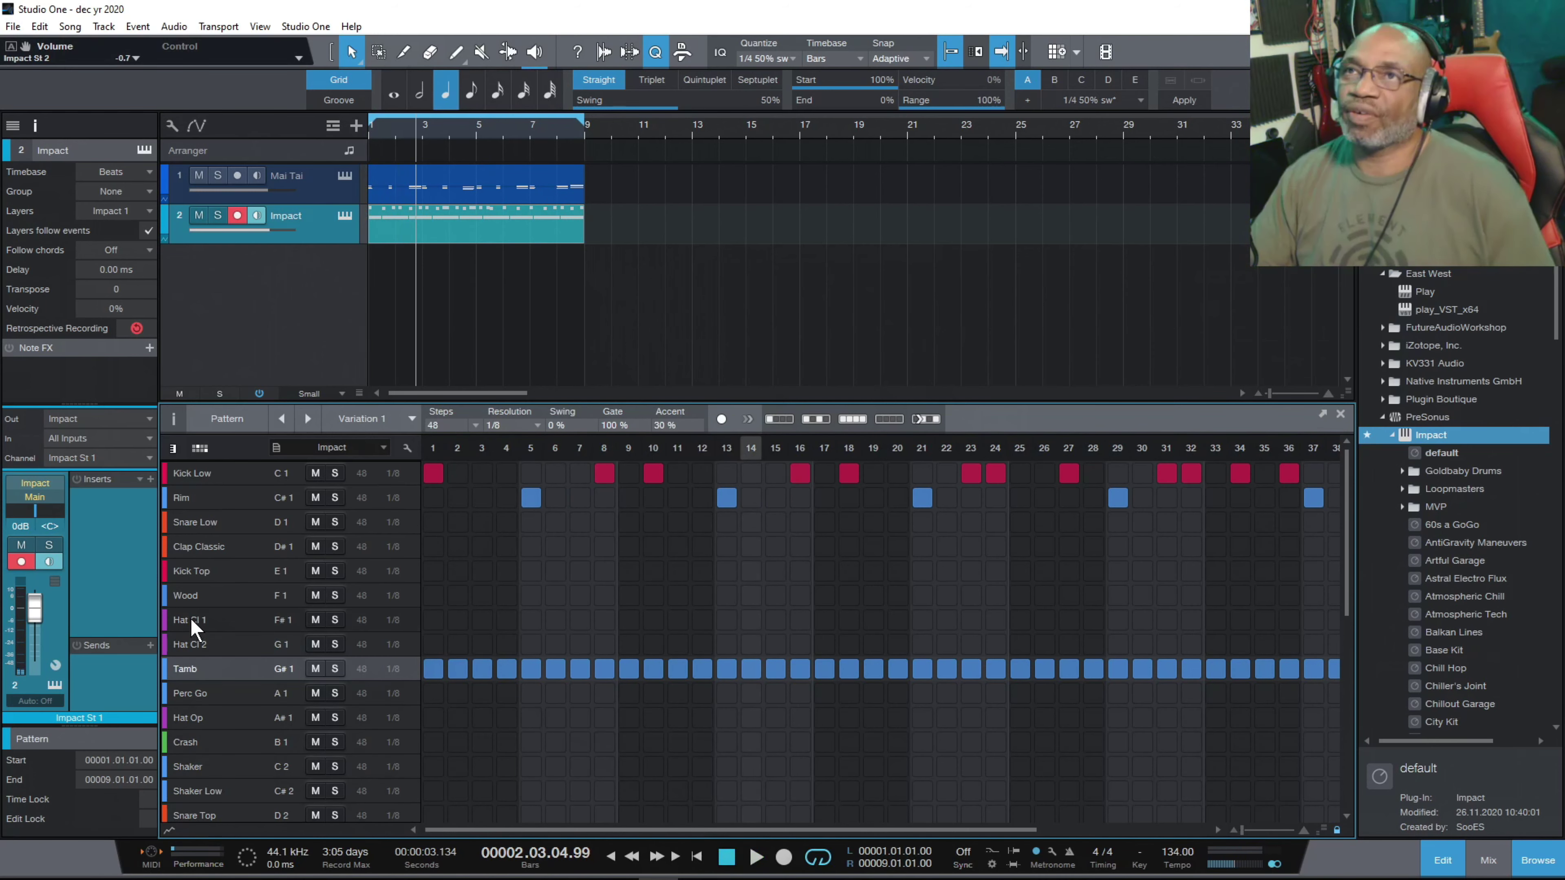
# Audition the Hat Op, Crash and Shaker sounds, ending with Crash selected.
pyautogui.click(203, 725)
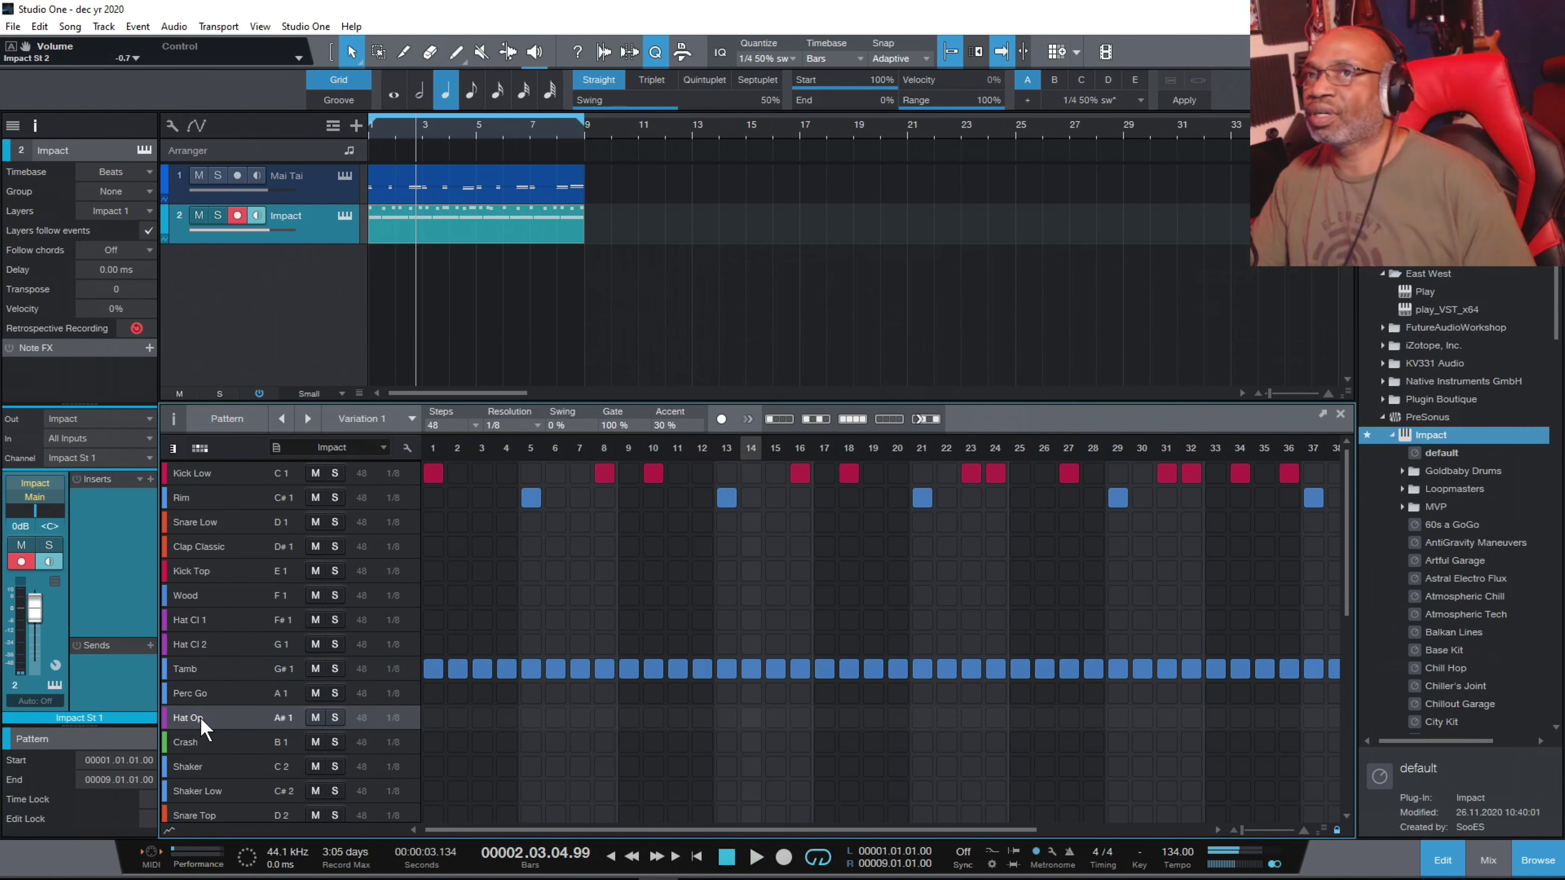
pyautogui.click(203, 725)
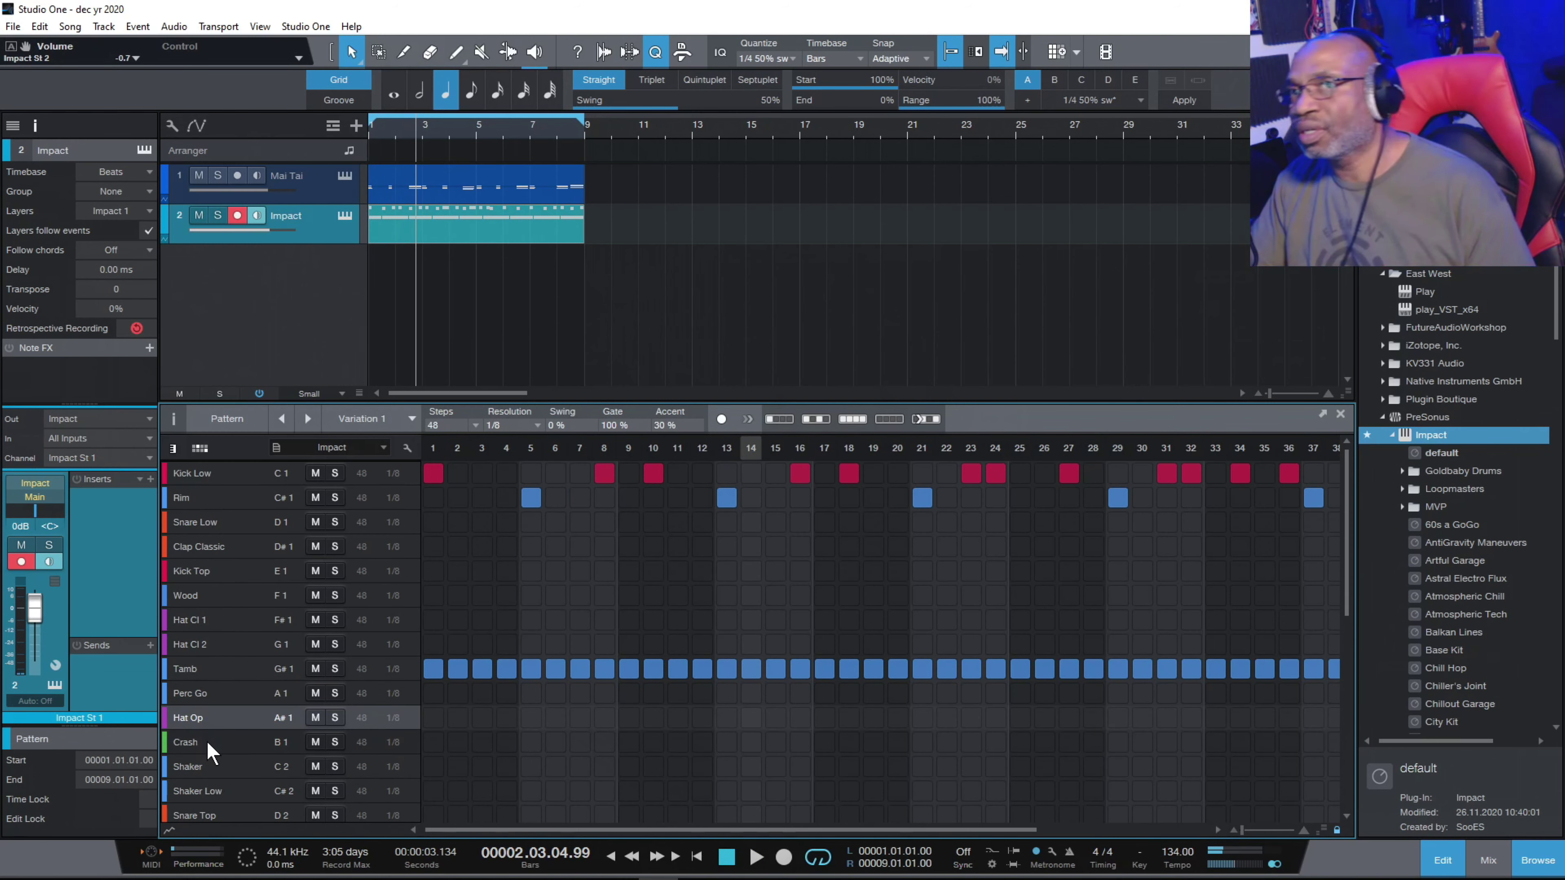
pyautogui.click(206, 739)
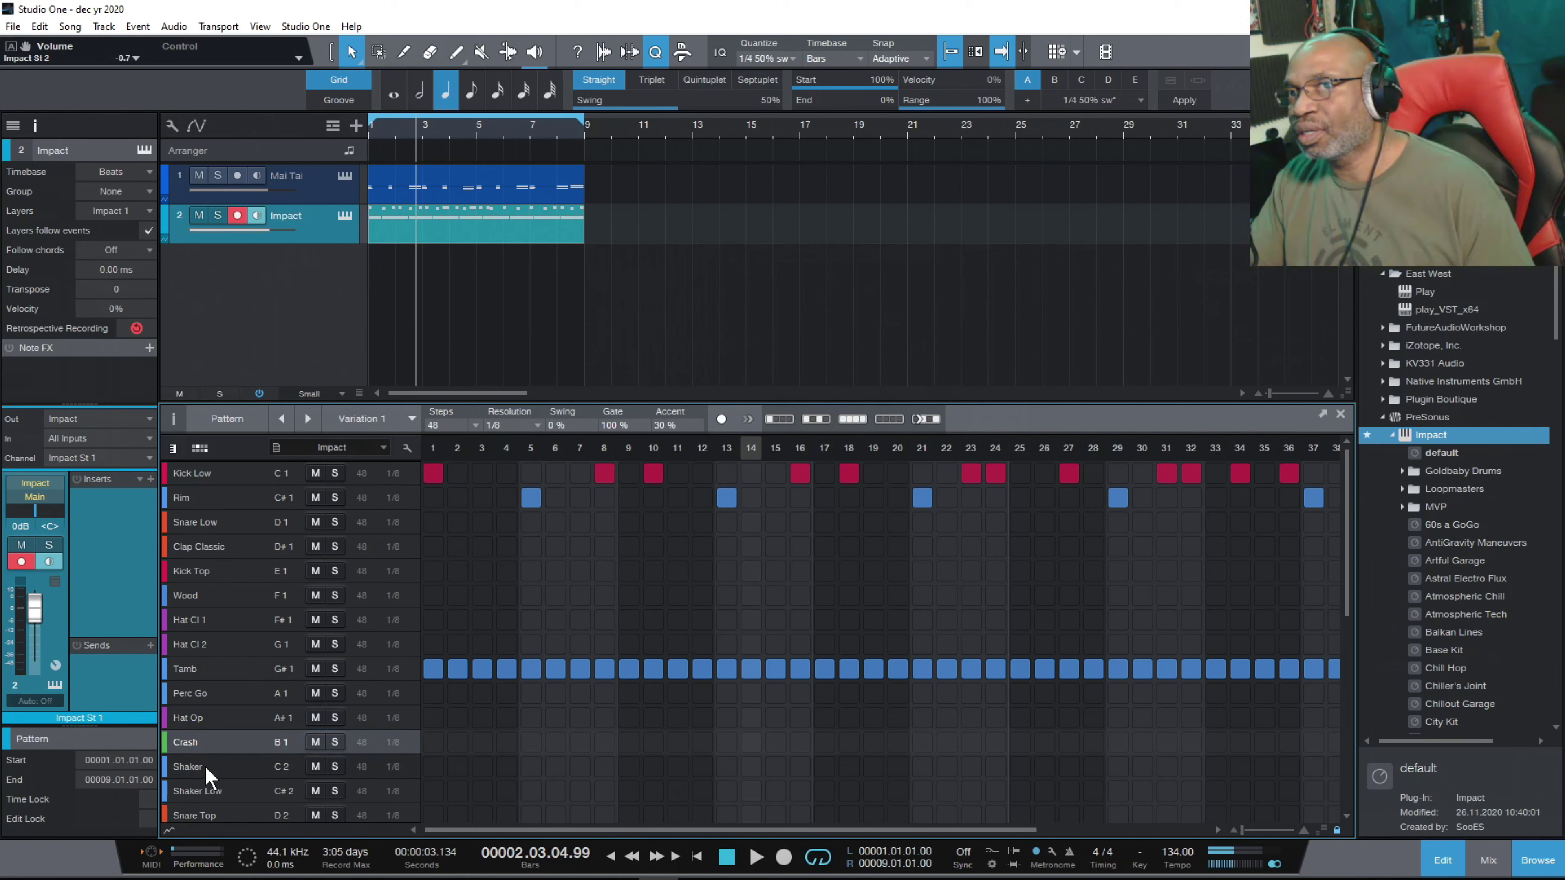
pyautogui.click(205, 767)
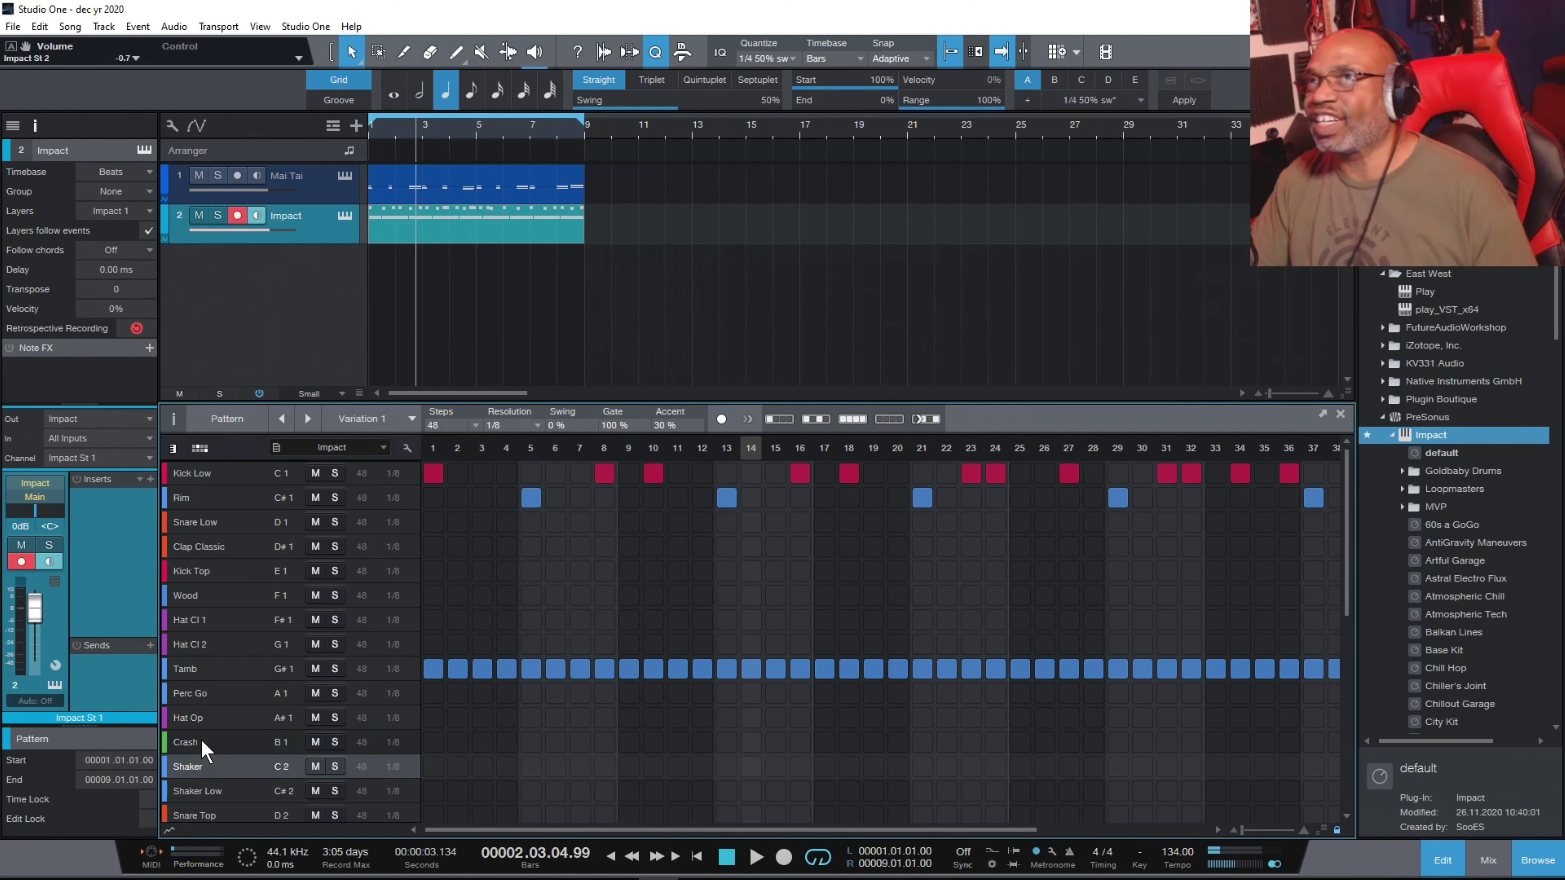
pyautogui.click(200, 740)
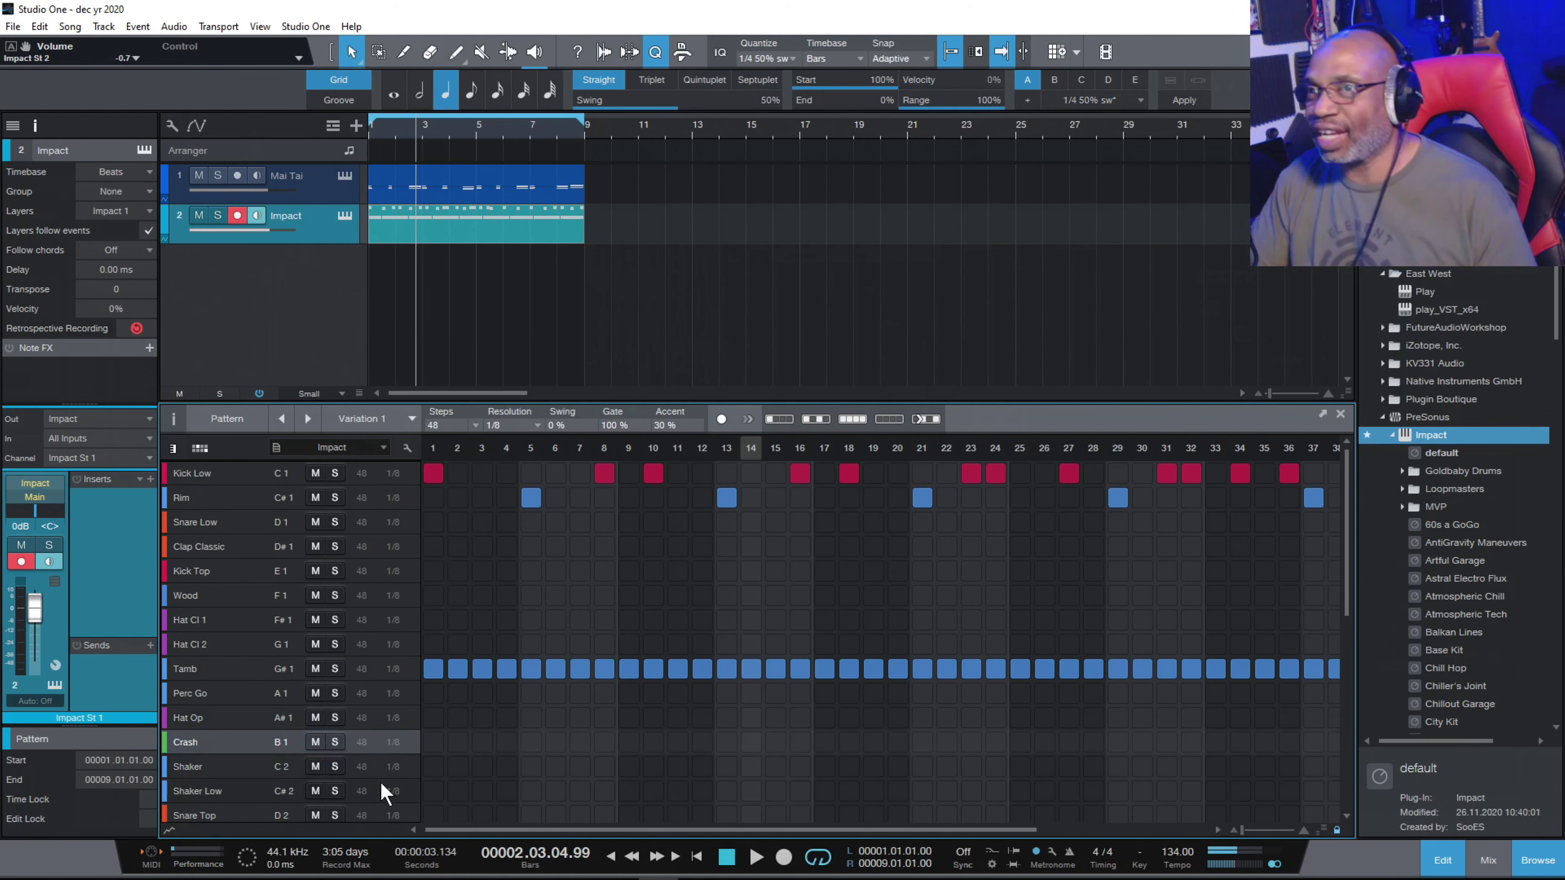
# Try a Crash hit on step 48 while playing the beat from the start, then remove it.
pyautogui.moveTo(471, 829); pyautogui.dragTo(639, 839)
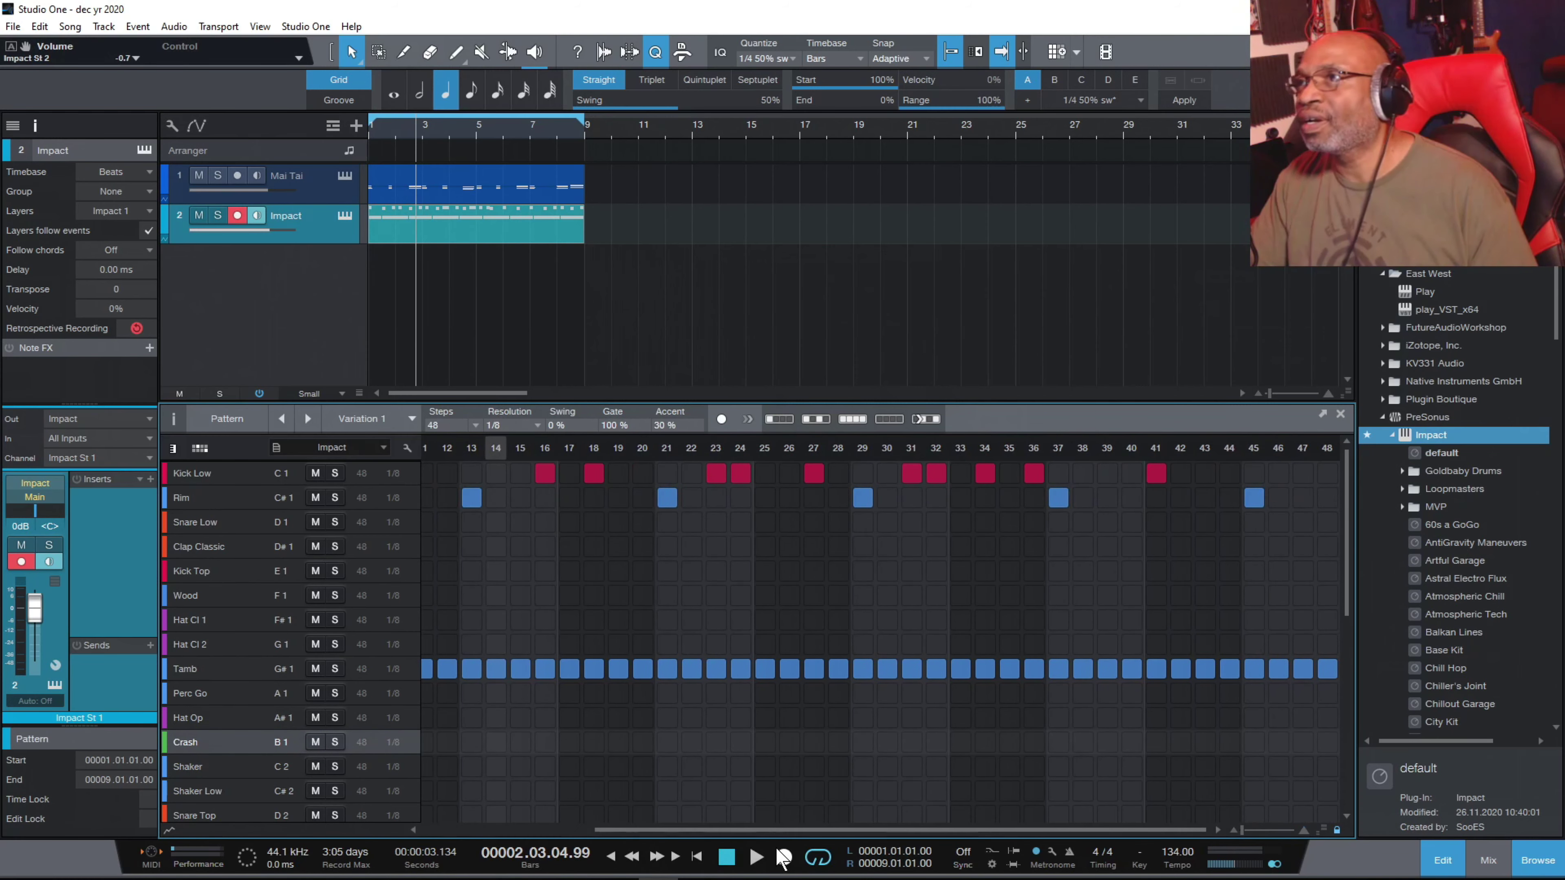
pyautogui.click(1327, 718)
pyautogui.click(1328, 743)
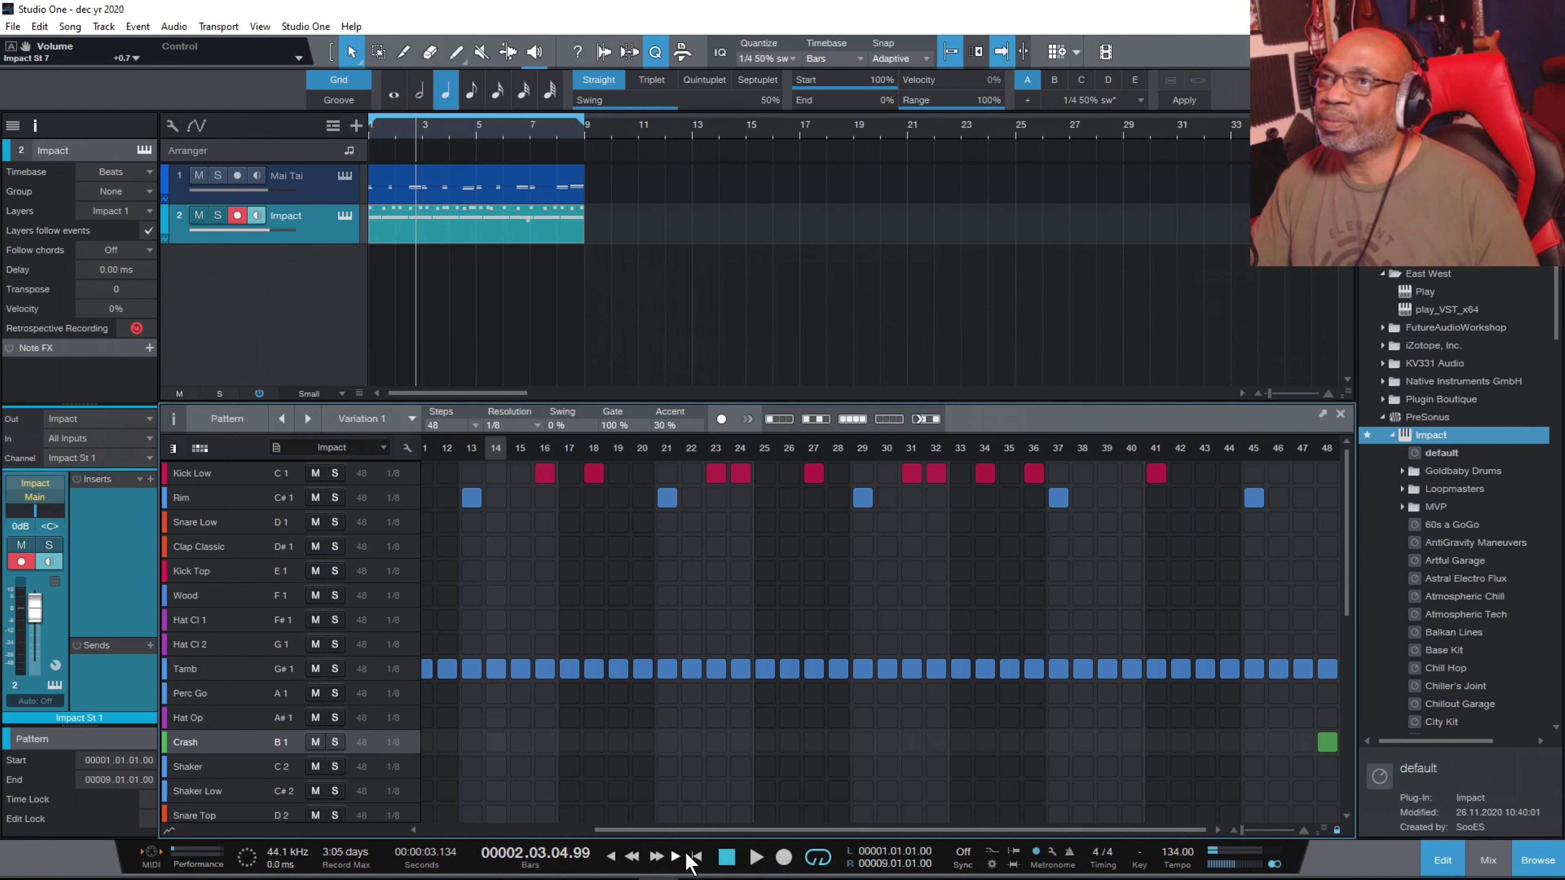
pyautogui.click(703, 859)
pyautogui.click(758, 858)
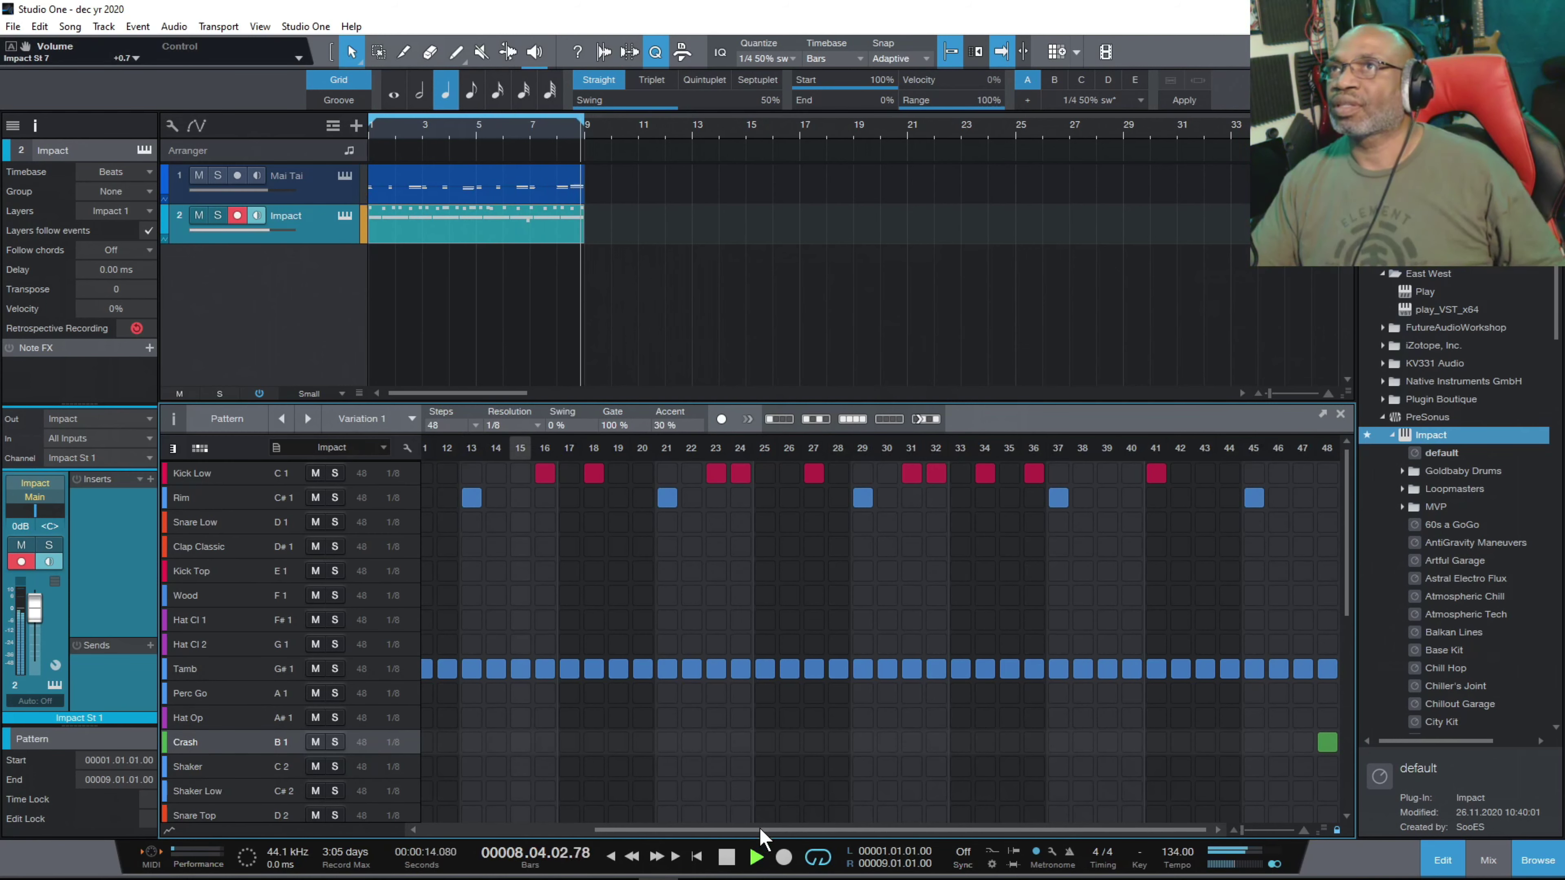
pyautogui.click(1327, 743)
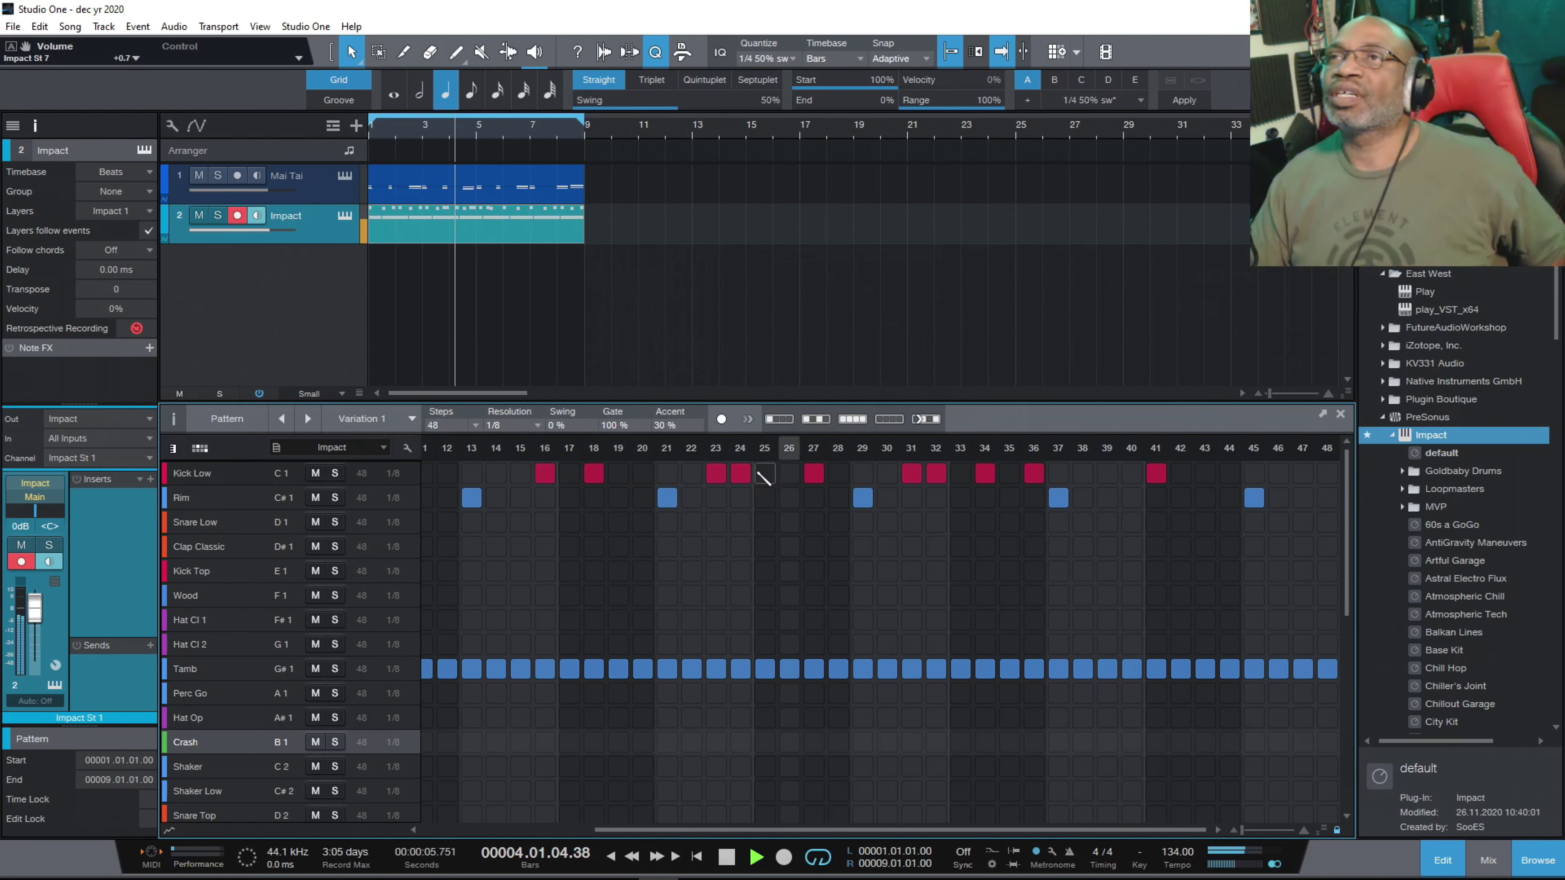
# Place Hat Cl 1 hits on every fourth step of the pattern, from step 3 through step 47.
pyautogui.click(204, 624)
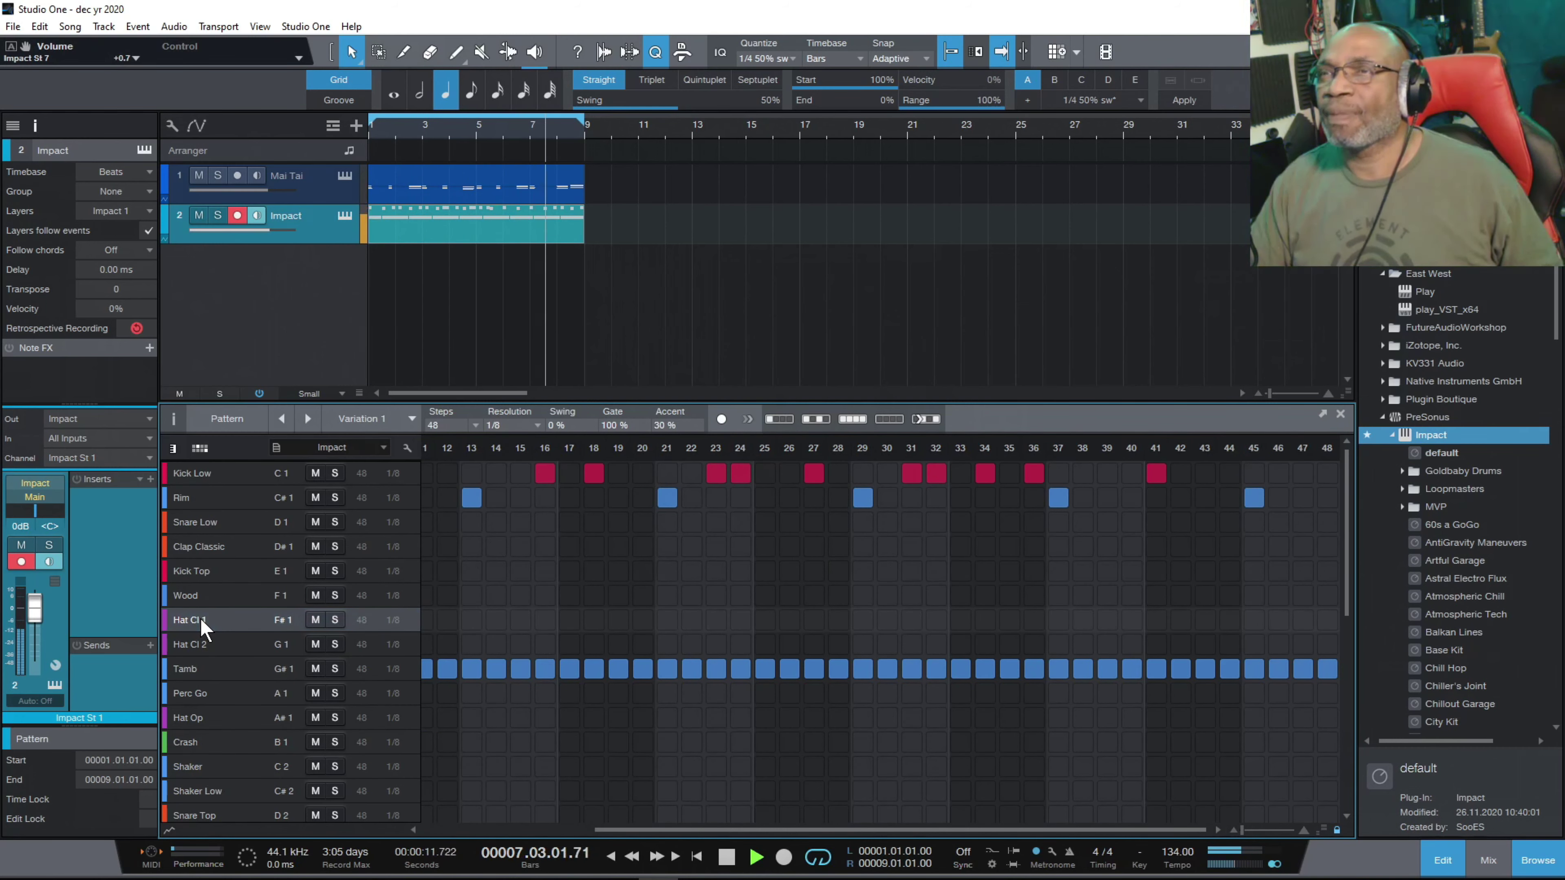
pyautogui.moveTo(621, 829); pyautogui.dragTo(416, 842)
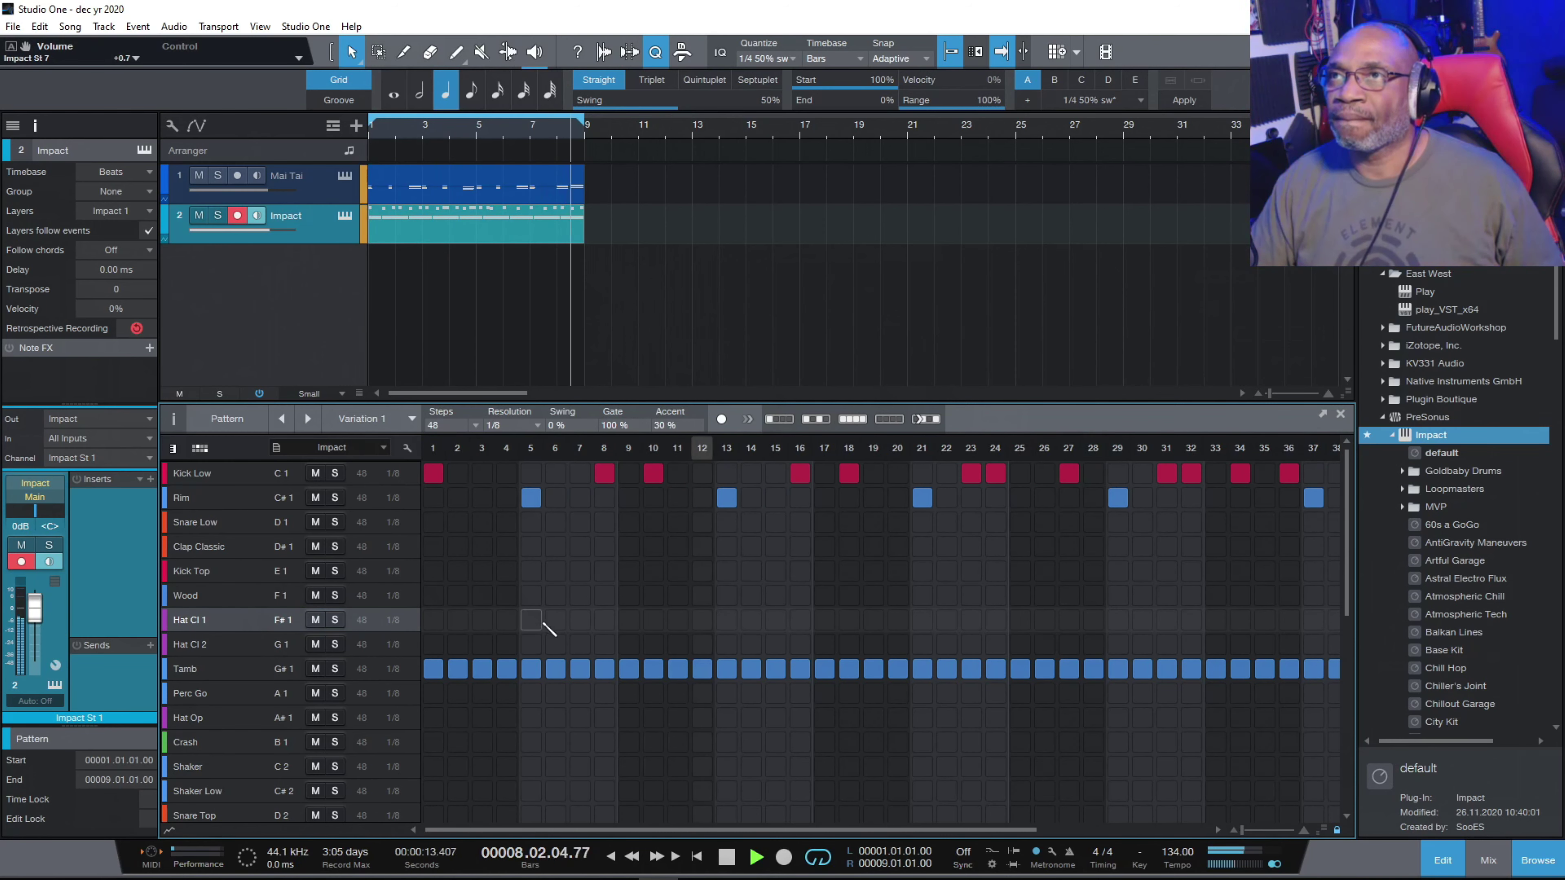
pyautogui.click(555, 619)
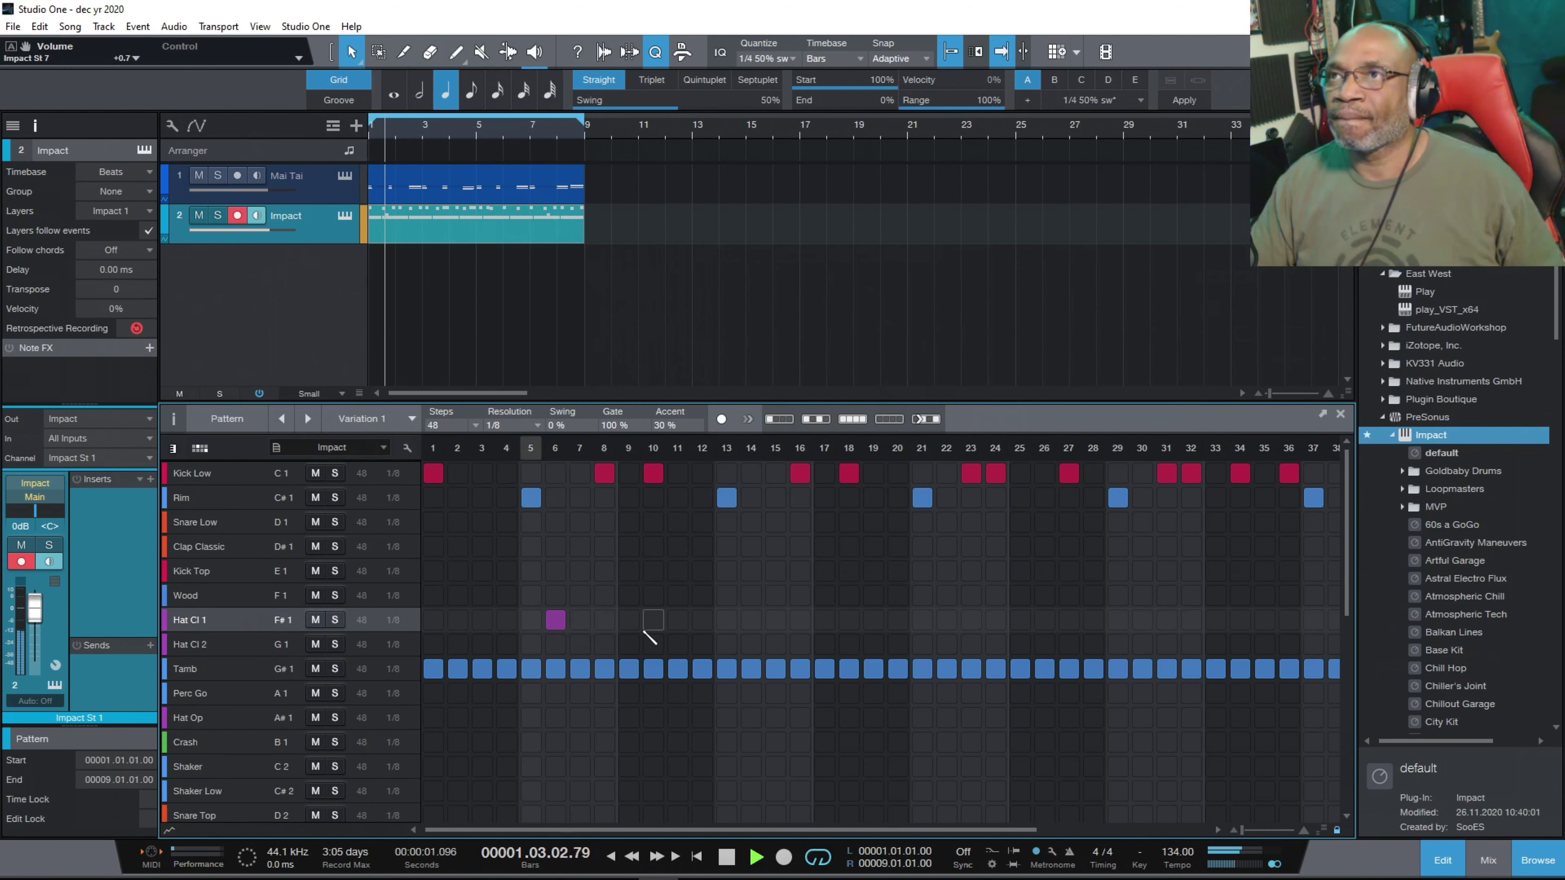
pyautogui.click(555, 619)
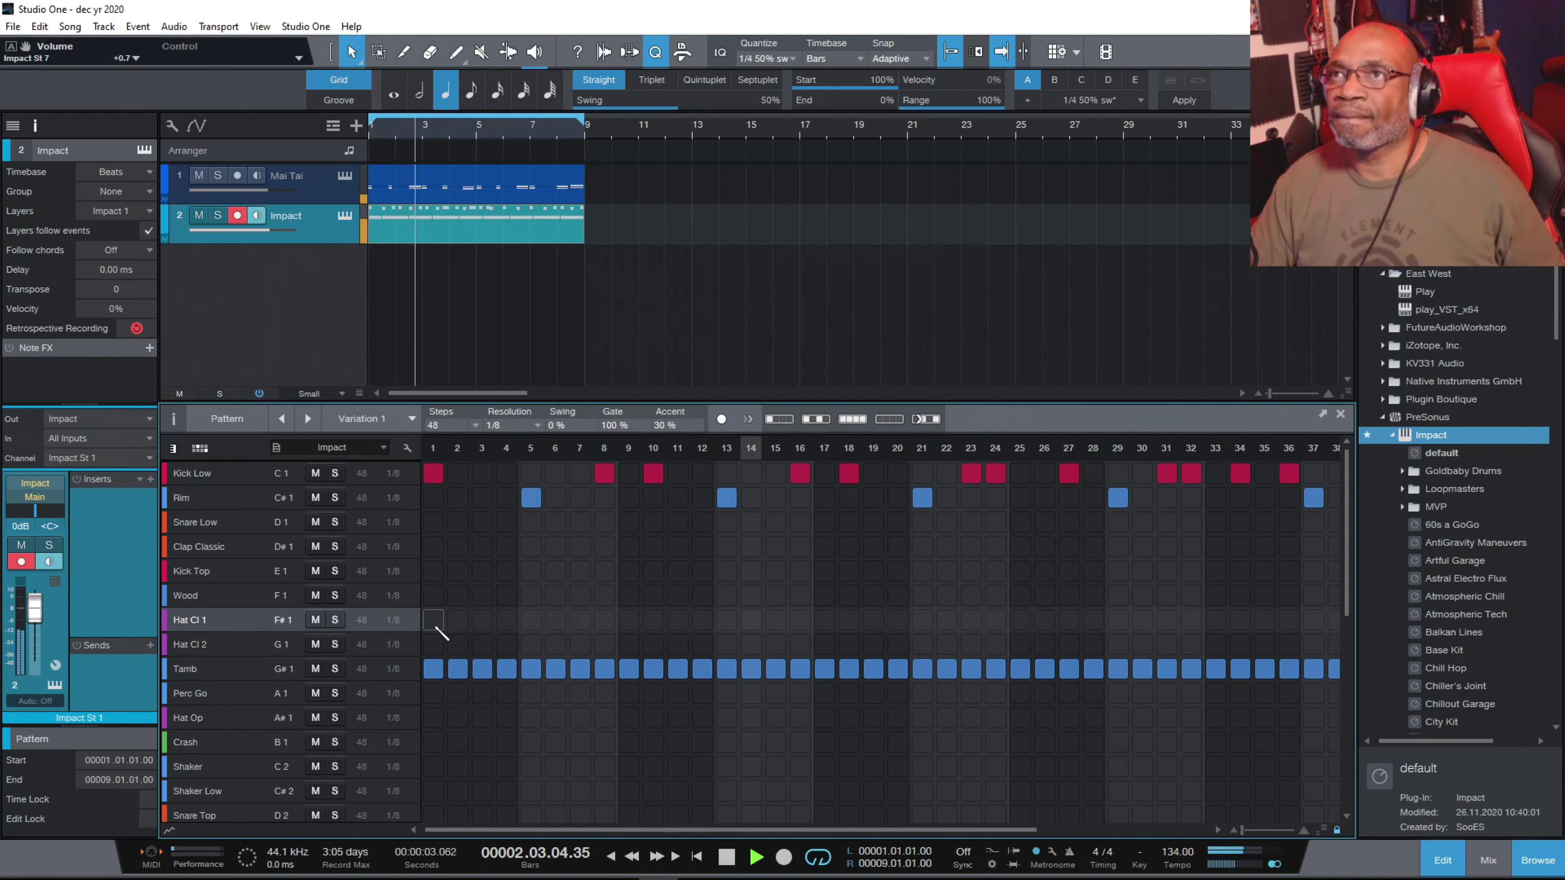
pyautogui.click(482, 619)
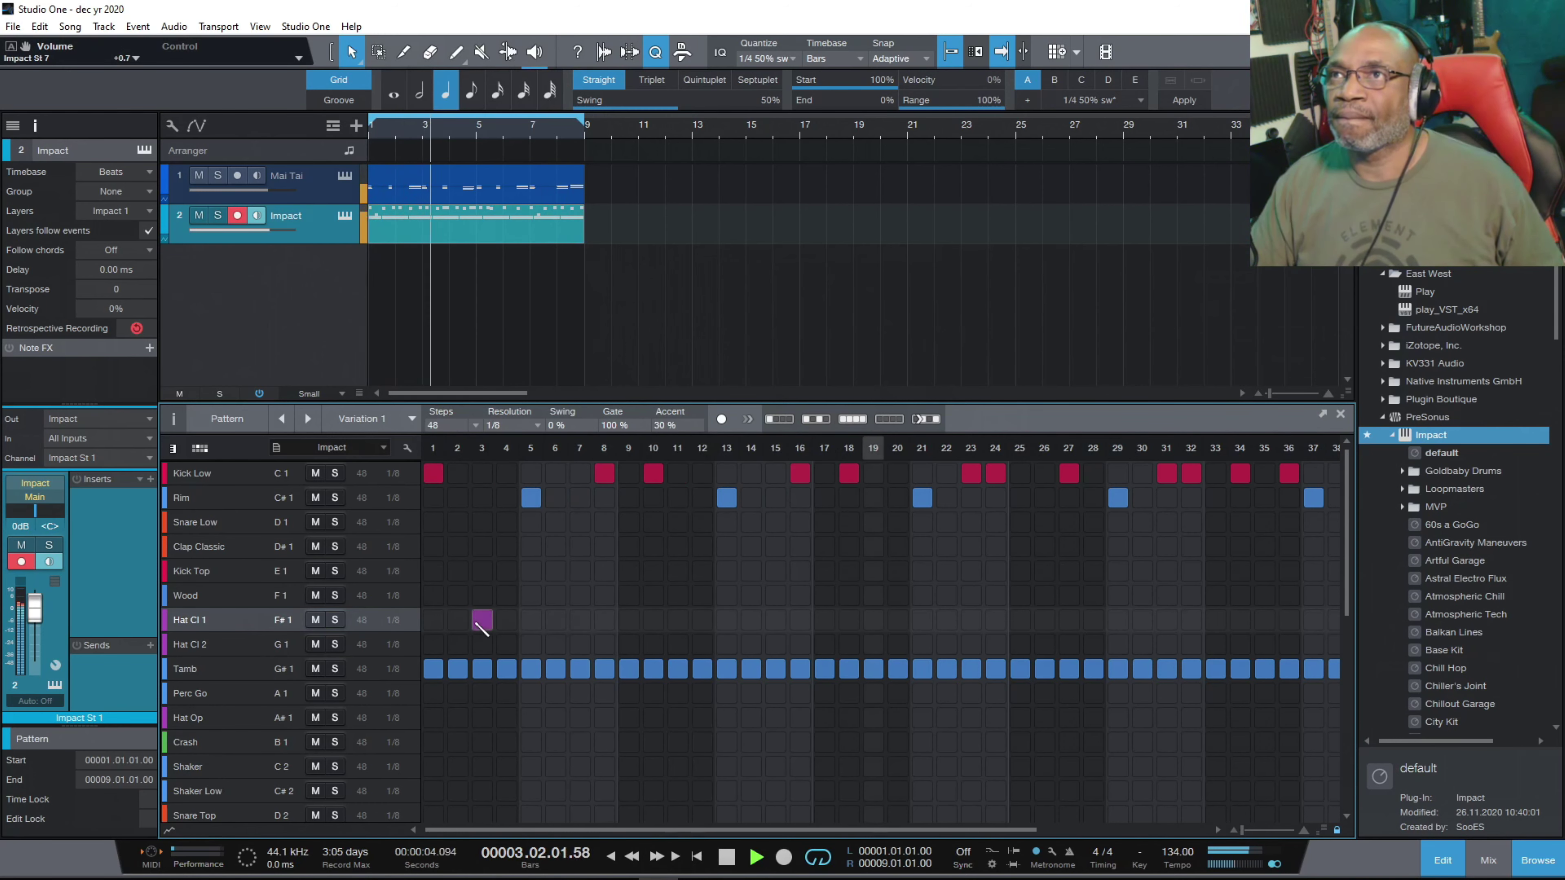
pyautogui.click(579, 621)
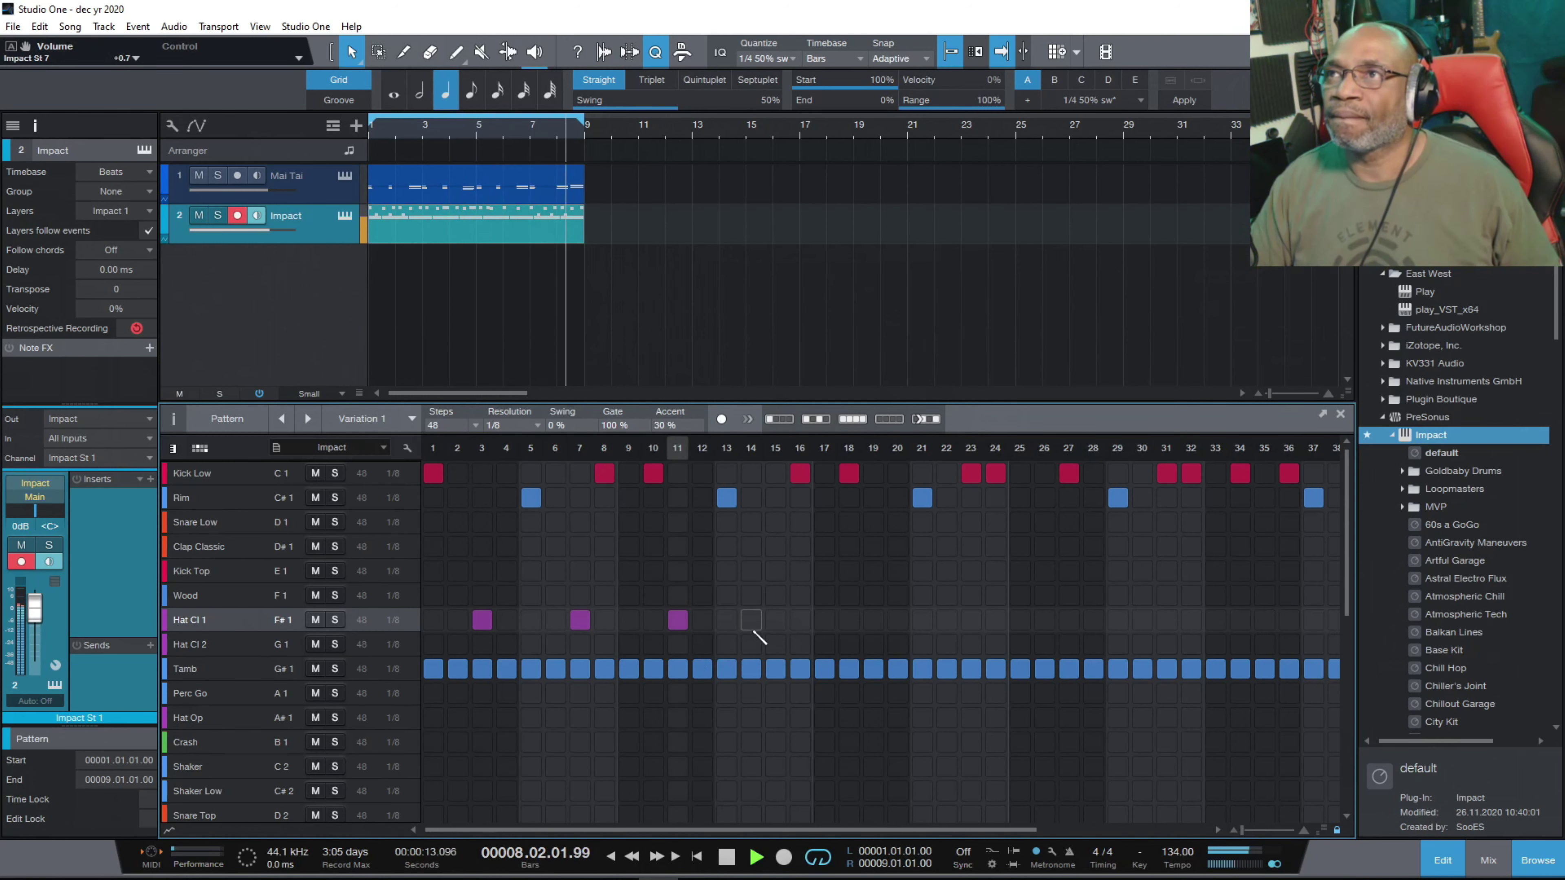
pyautogui.click(776, 620)
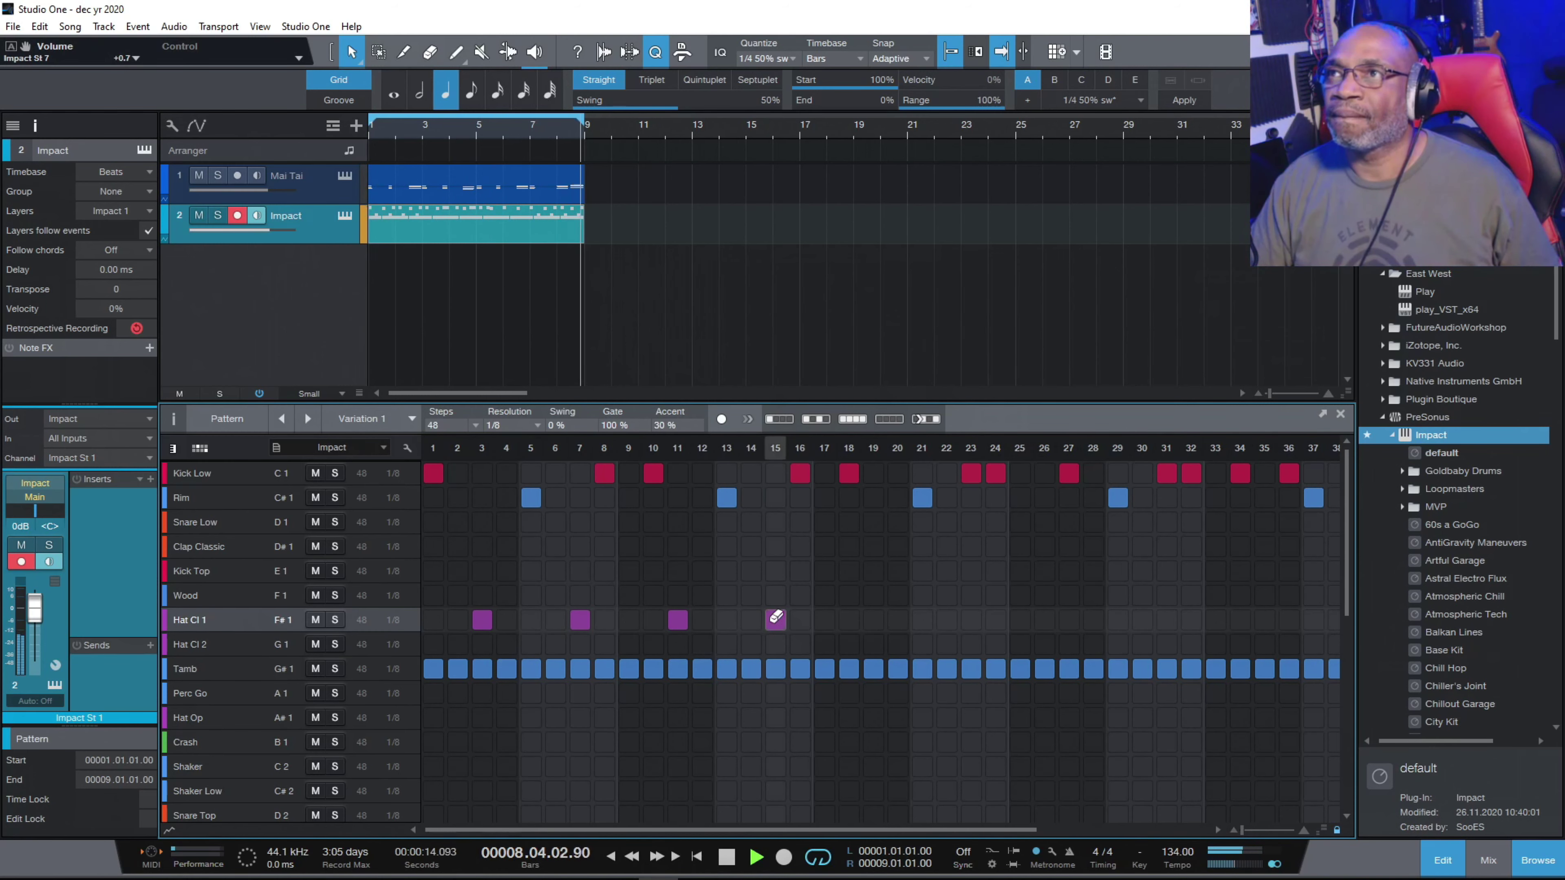
pyautogui.click(874, 621)
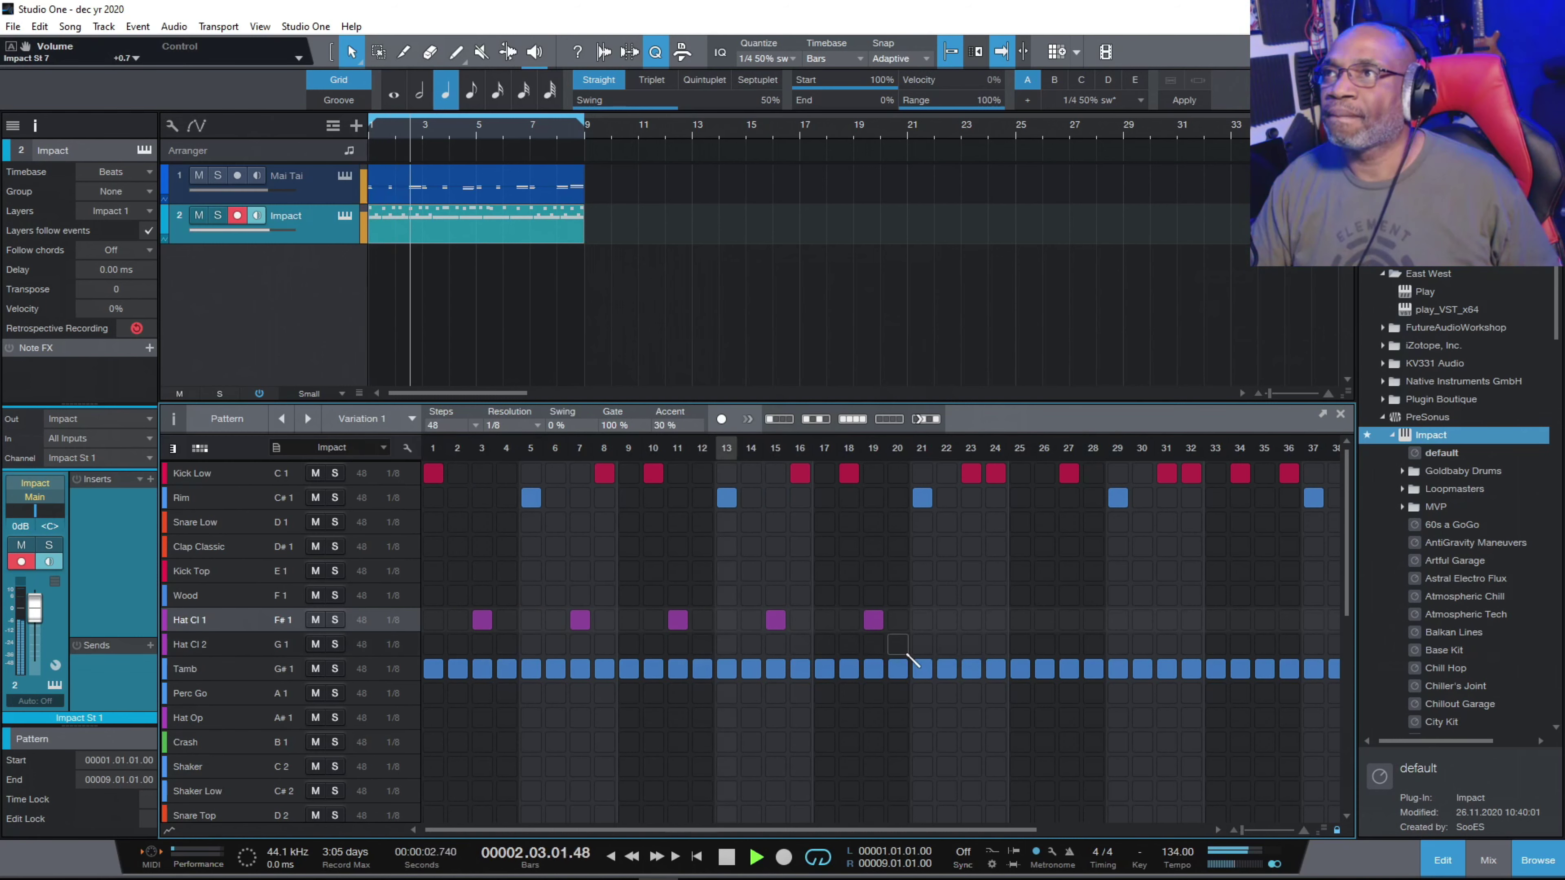
pyautogui.click(971, 620)
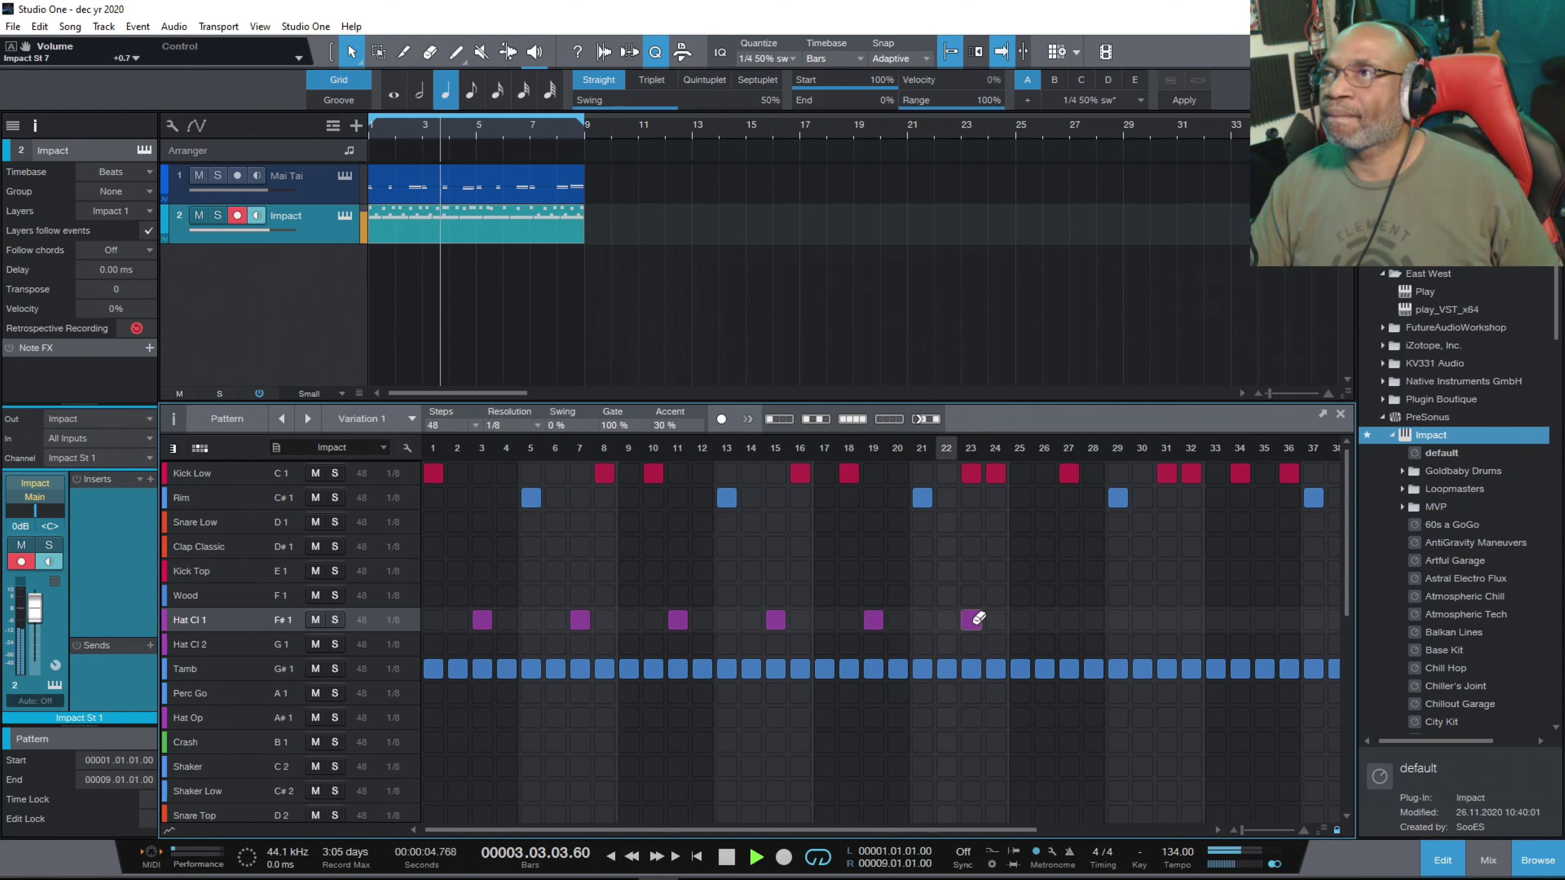
pyautogui.click(1070, 620)
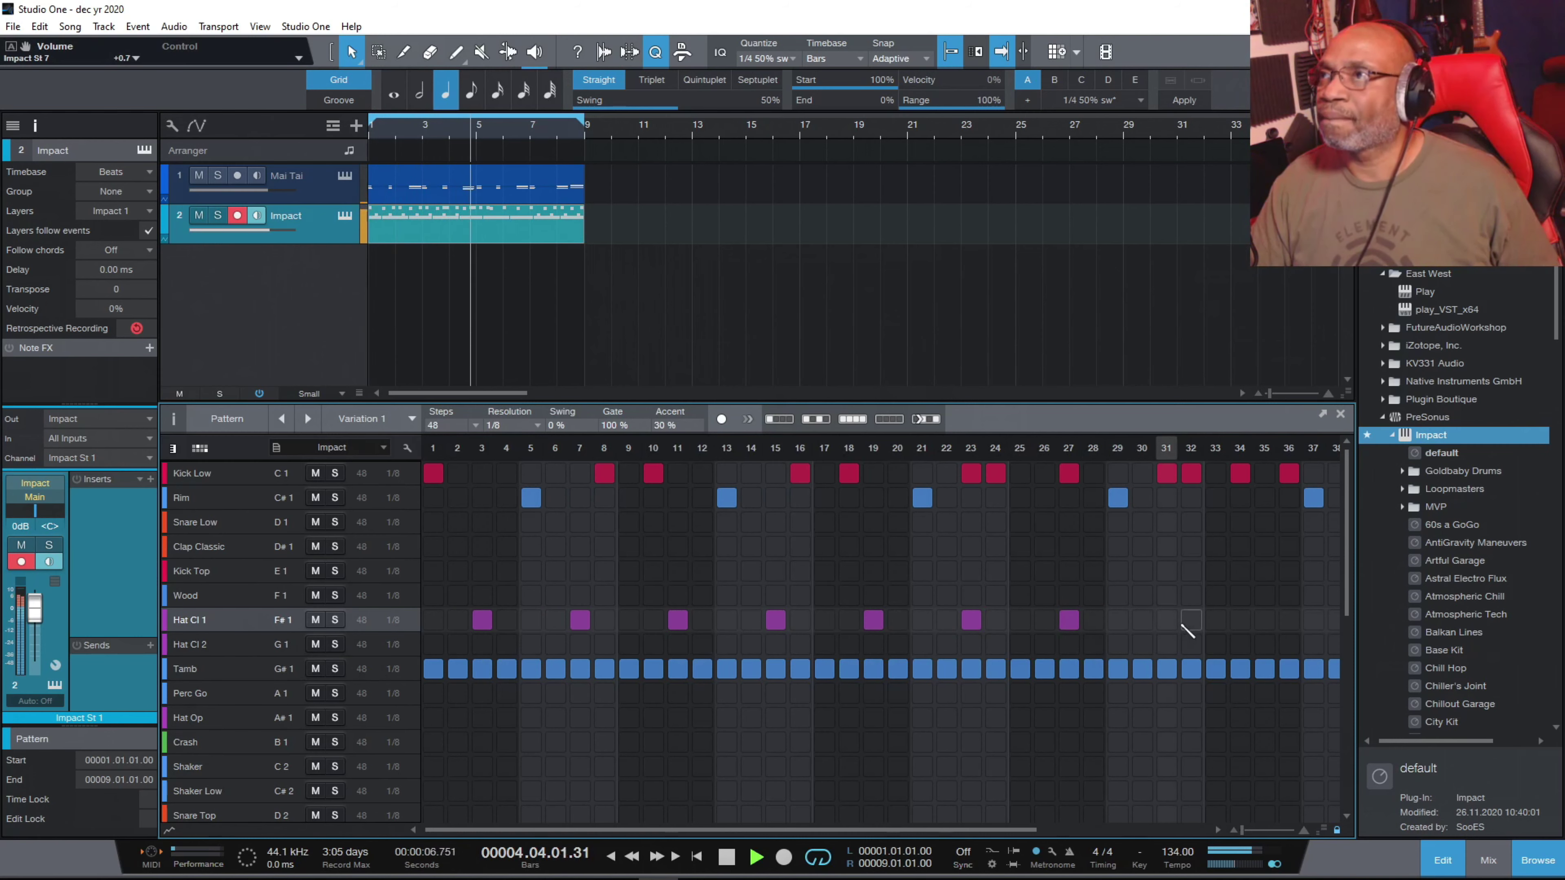
pyautogui.click(1166, 620)
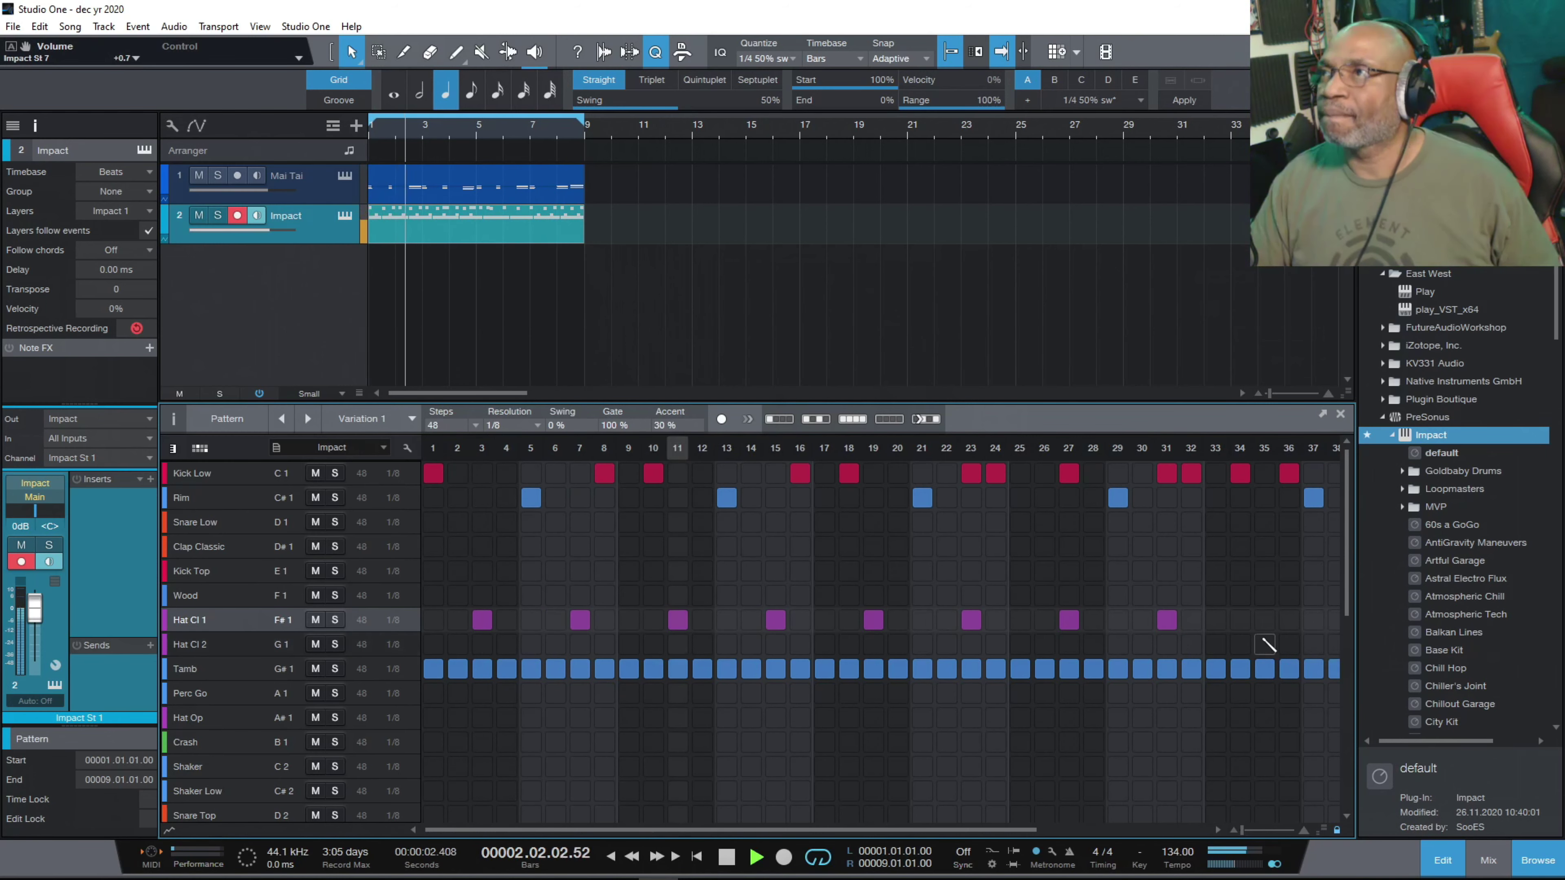
pyautogui.click(1264, 620)
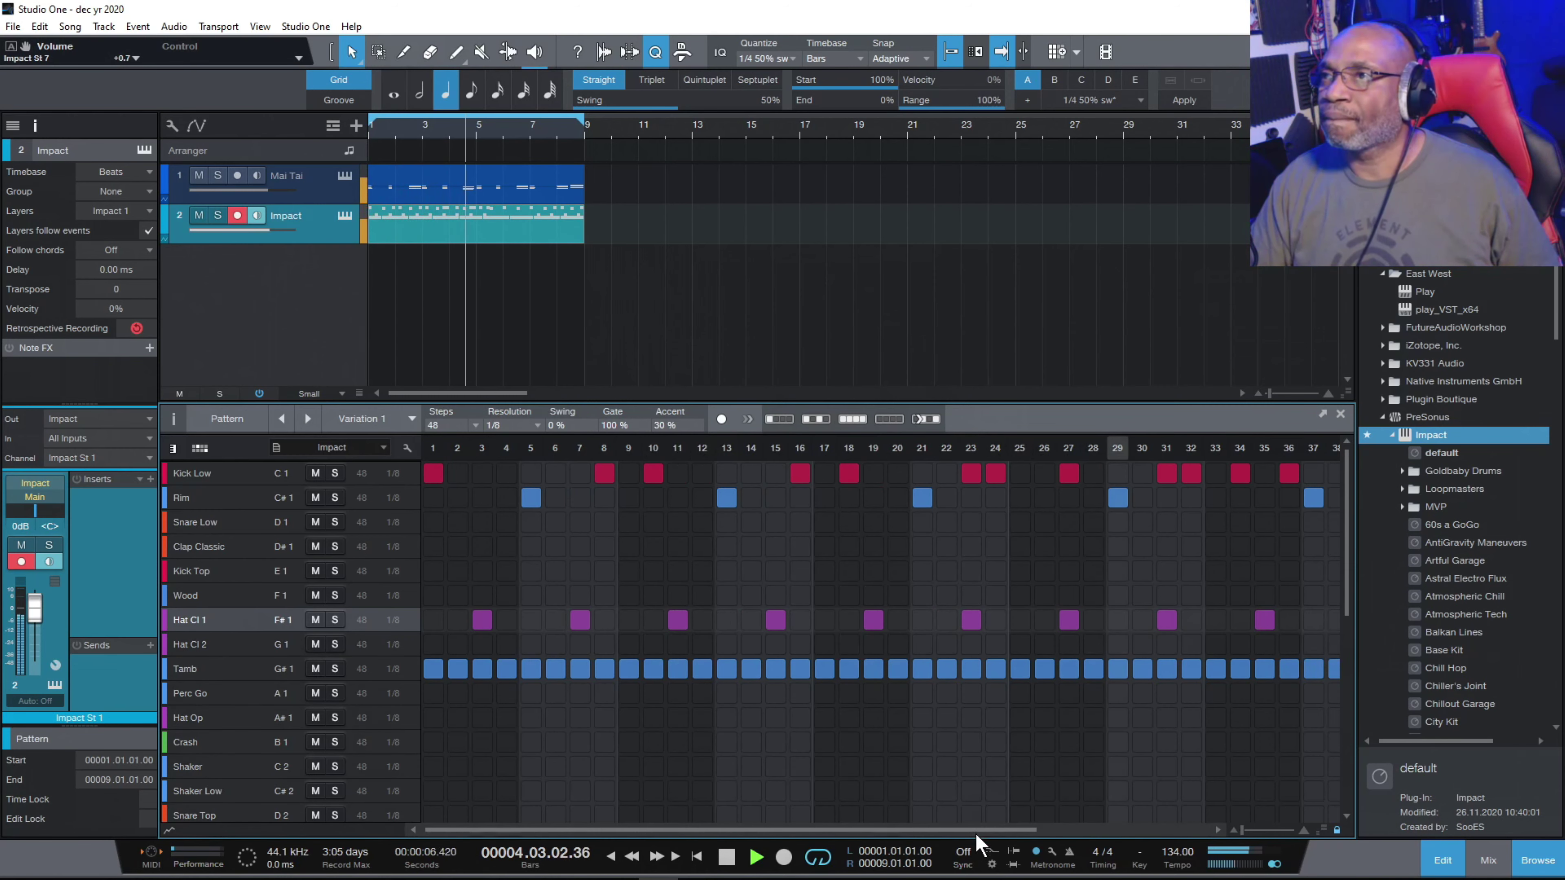
pyautogui.moveTo(974, 831); pyautogui.dragTo(1270, 846)
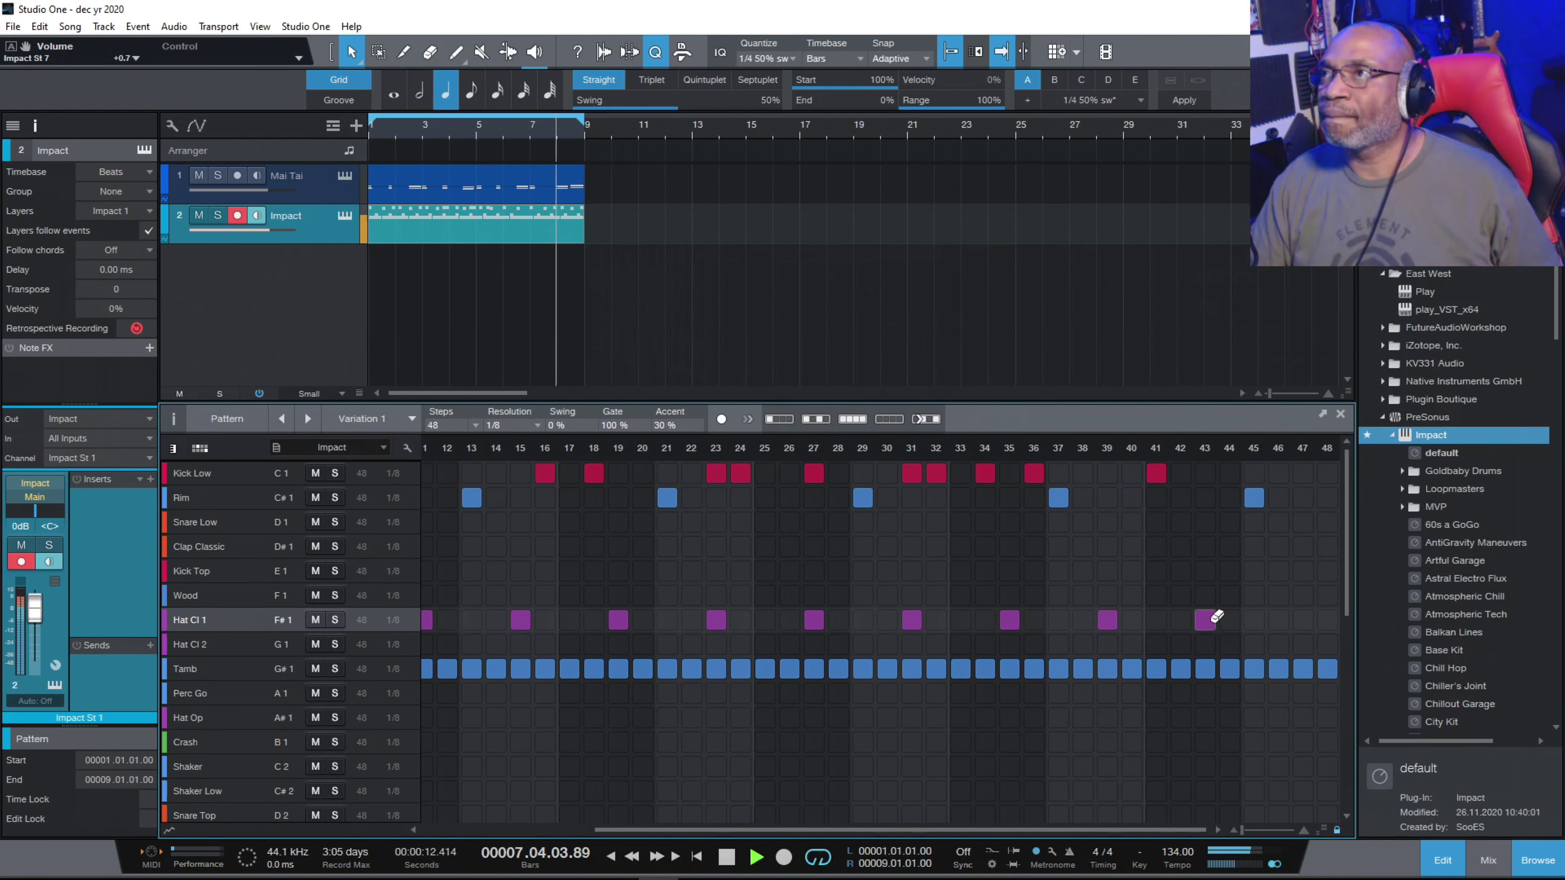
pyautogui.click(1302, 619)
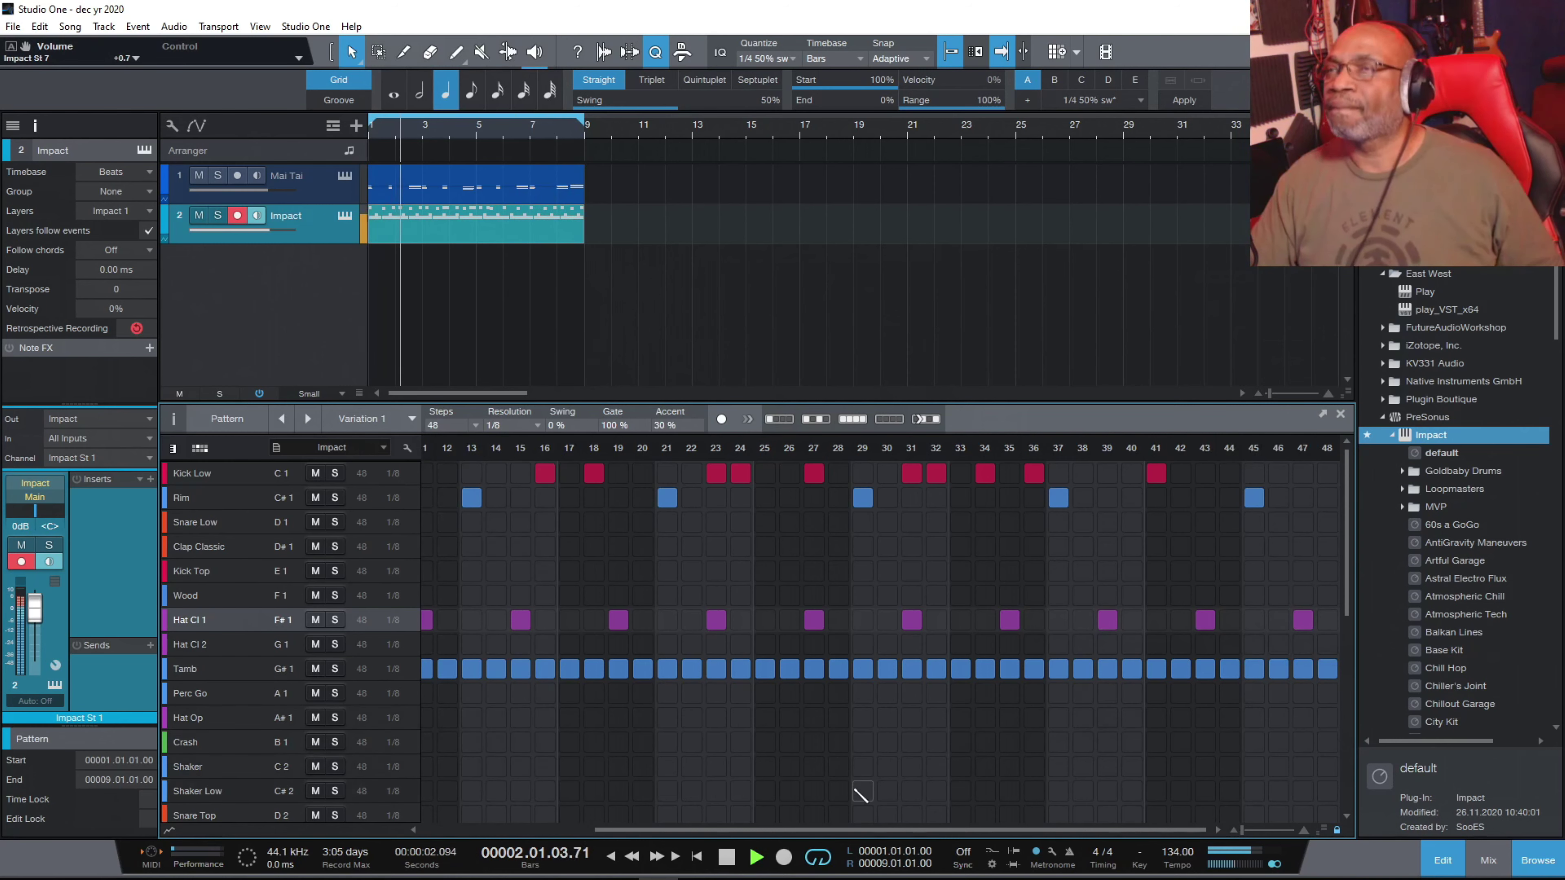
# Audition the Perc Go, Hat Op, Crash, Shaker and Shaker Low sounds over the beat, then stop playback.
pyautogui.click(205, 693)
pyautogui.click(205, 693)
pyautogui.click(205, 693)
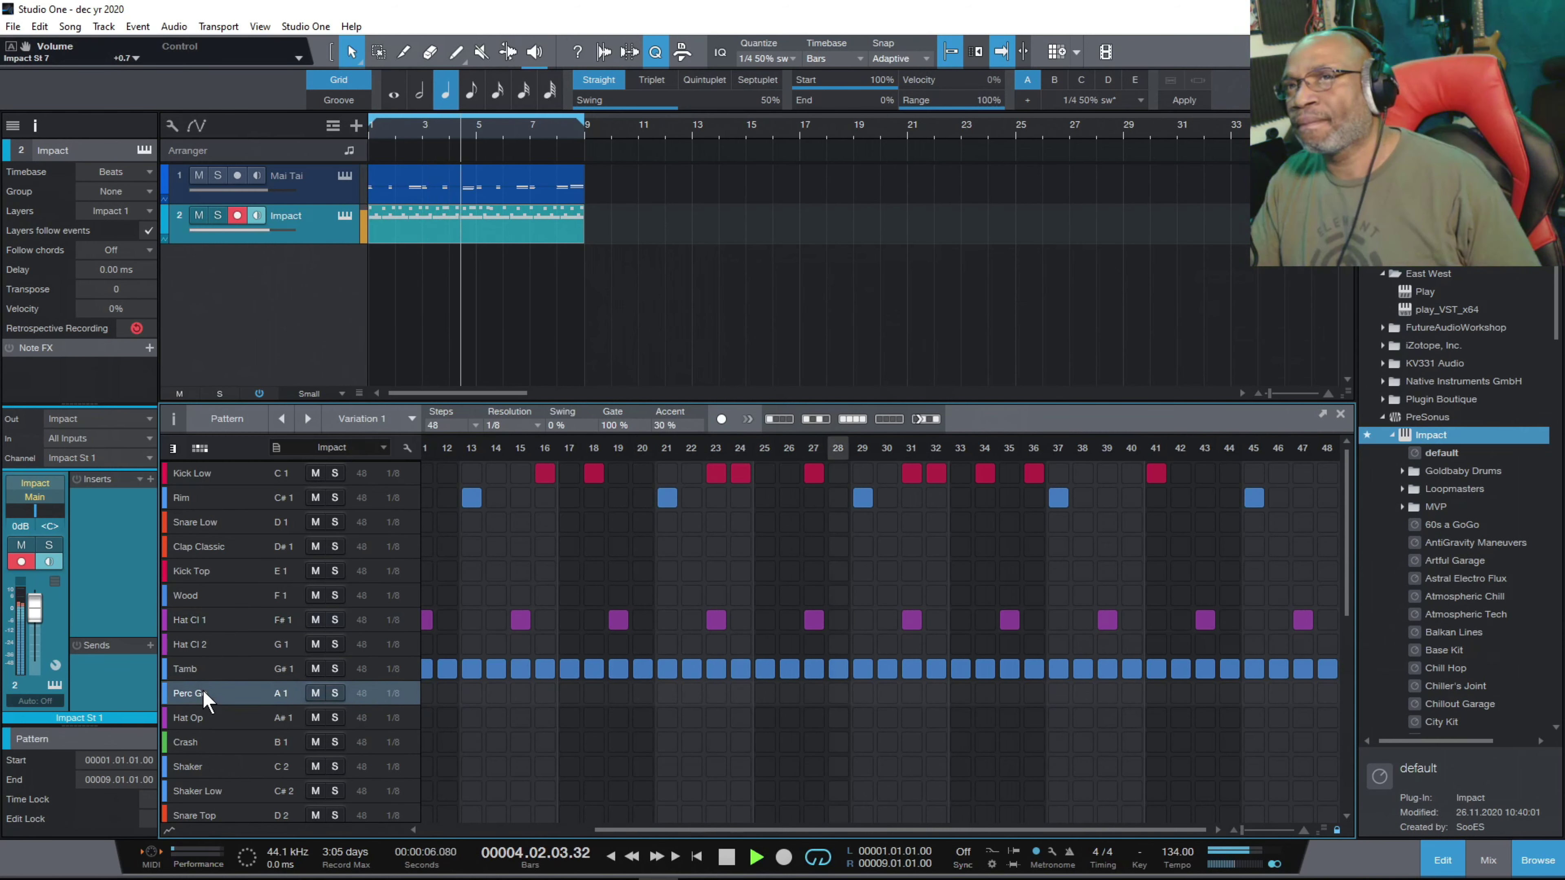
pyautogui.click(207, 719)
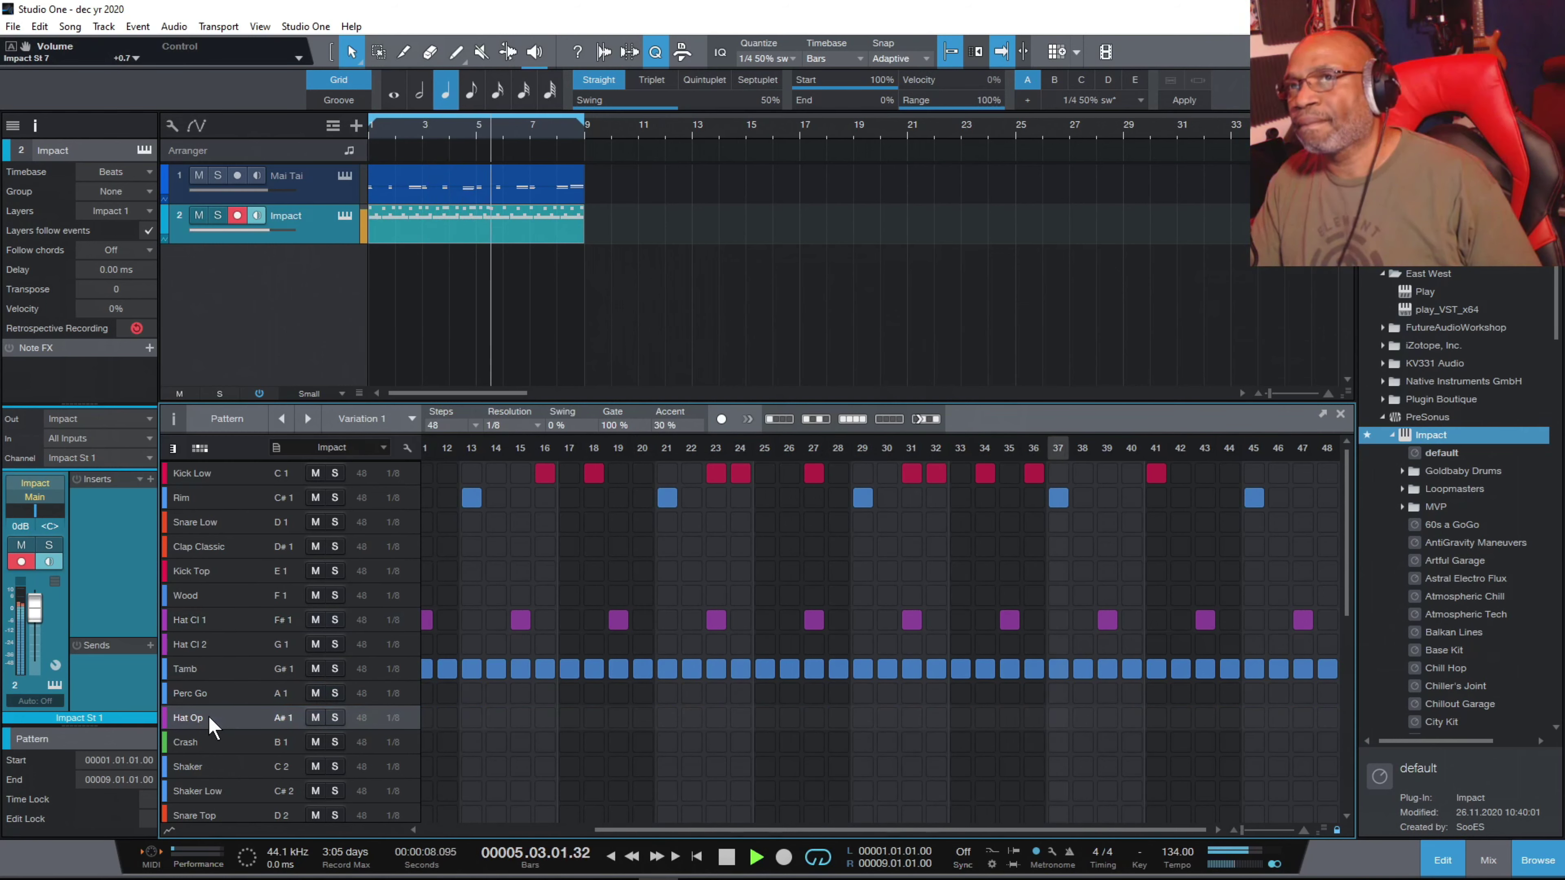
pyautogui.click(208, 719)
pyautogui.click(209, 719)
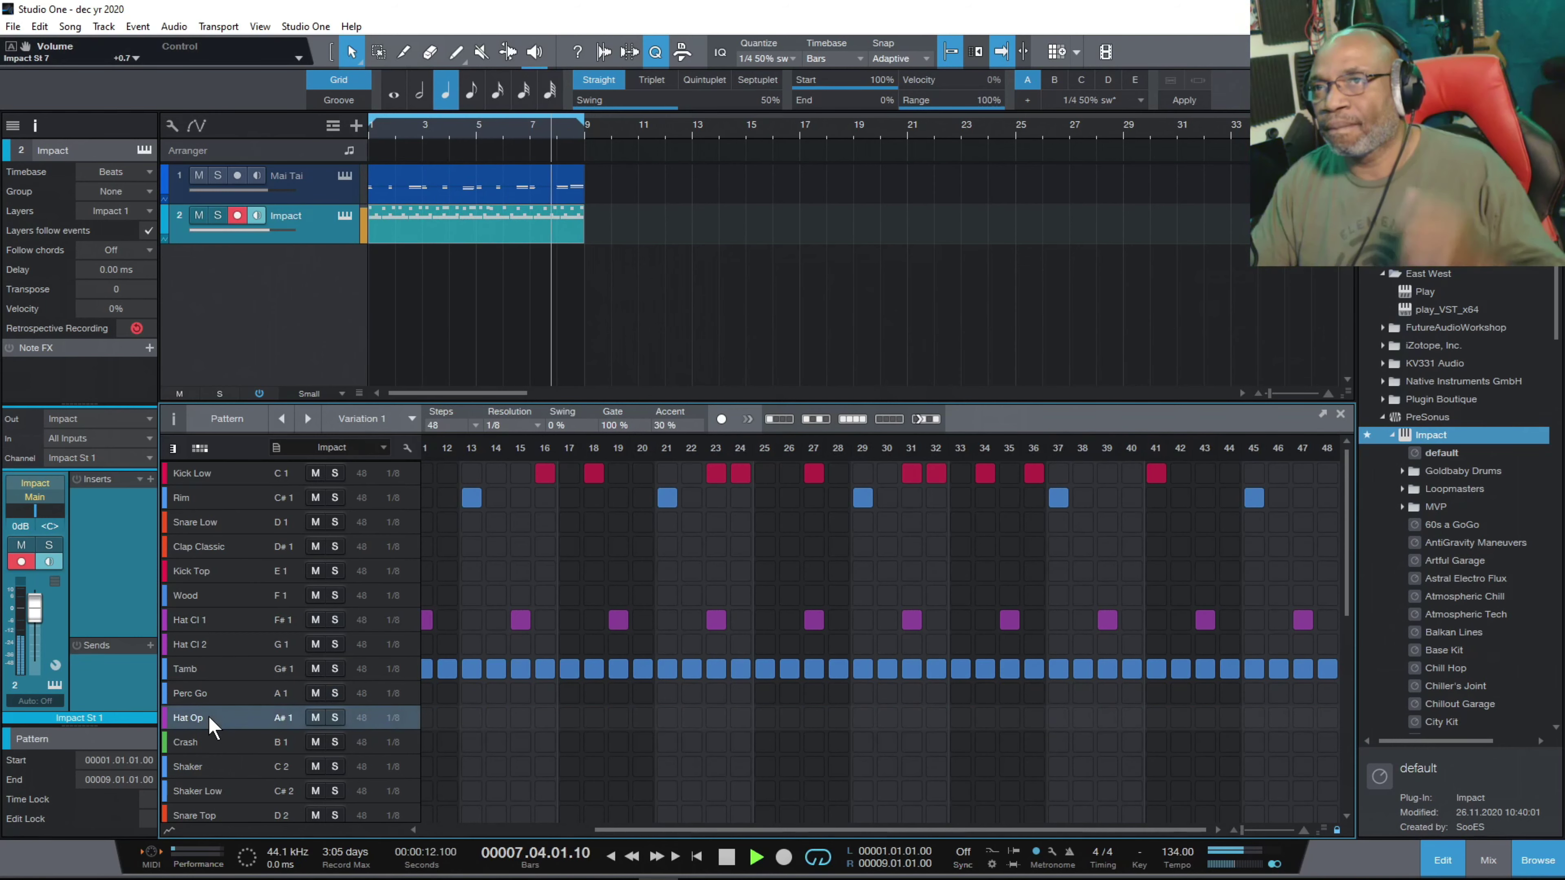
pyautogui.click(200, 742)
pyautogui.click(209, 766)
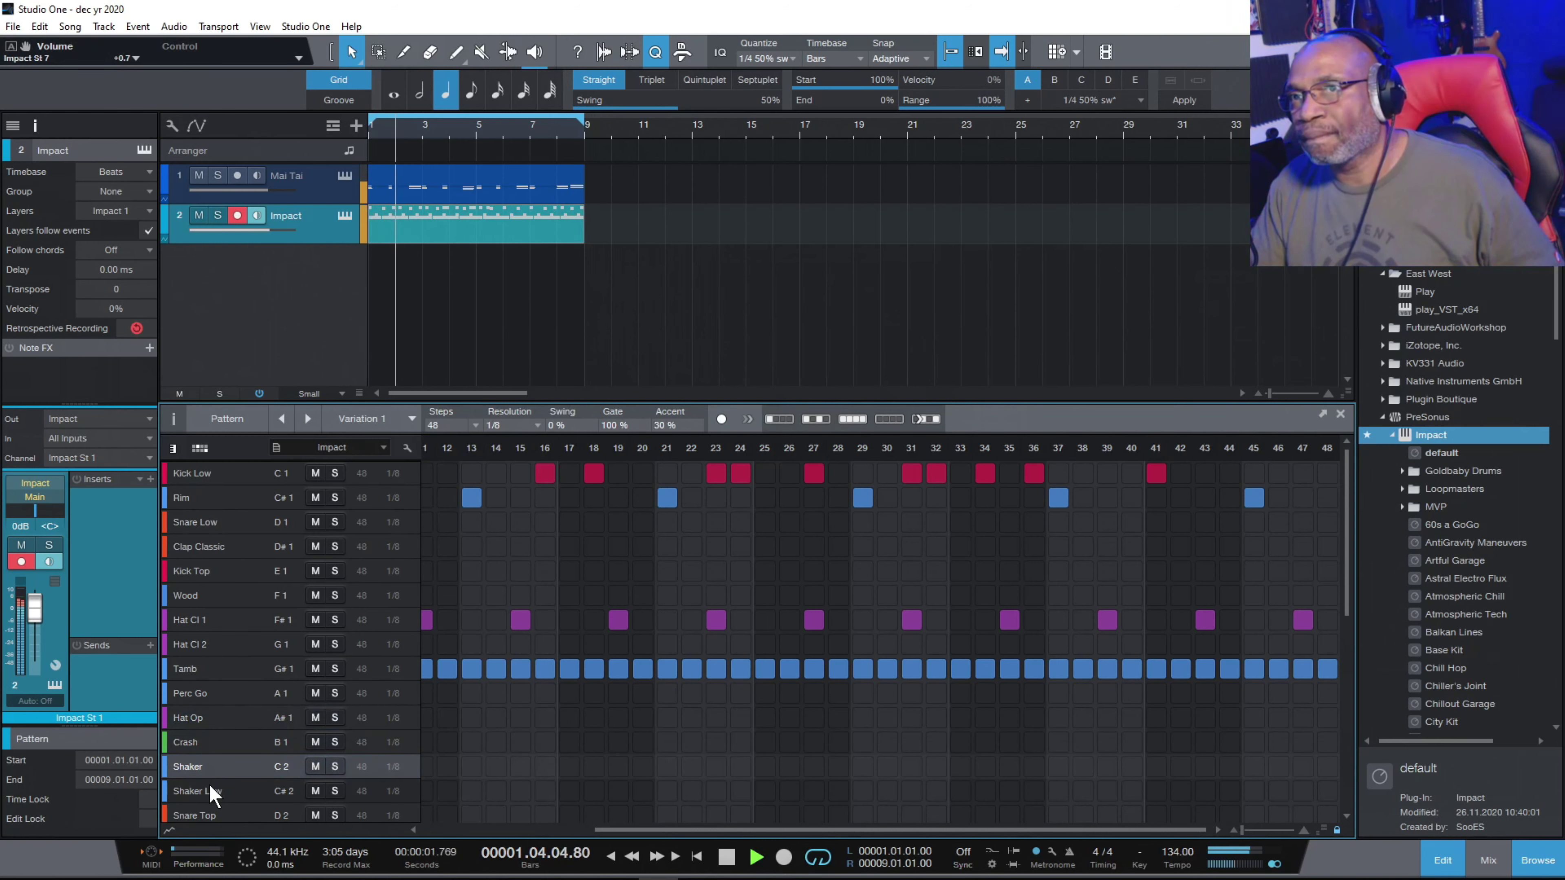
pyautogui.click(209, 786)
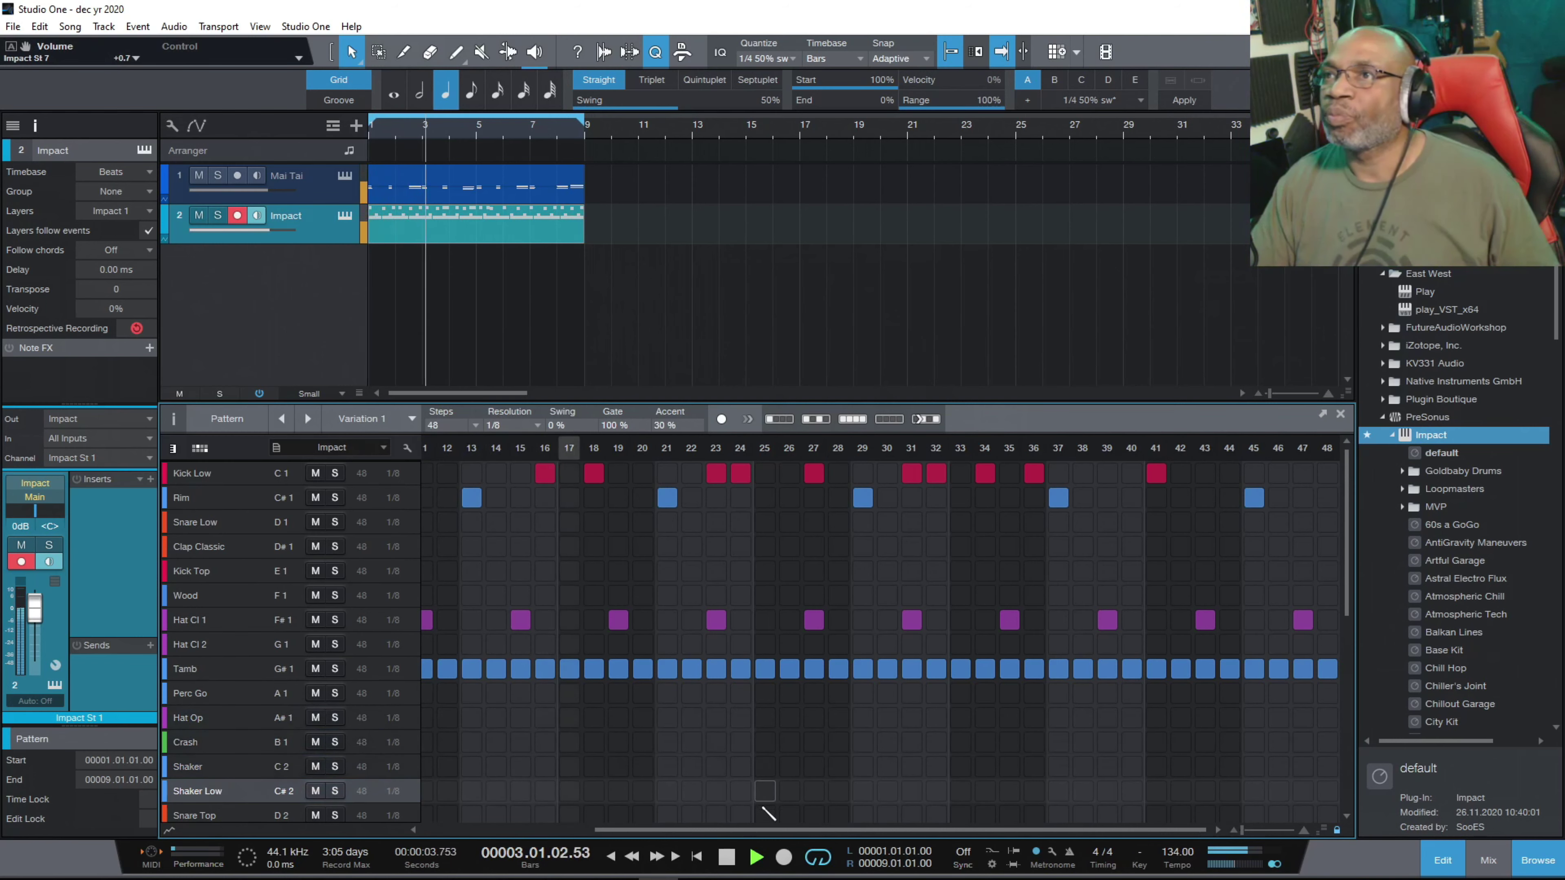
pyautogui.click(727, 856)
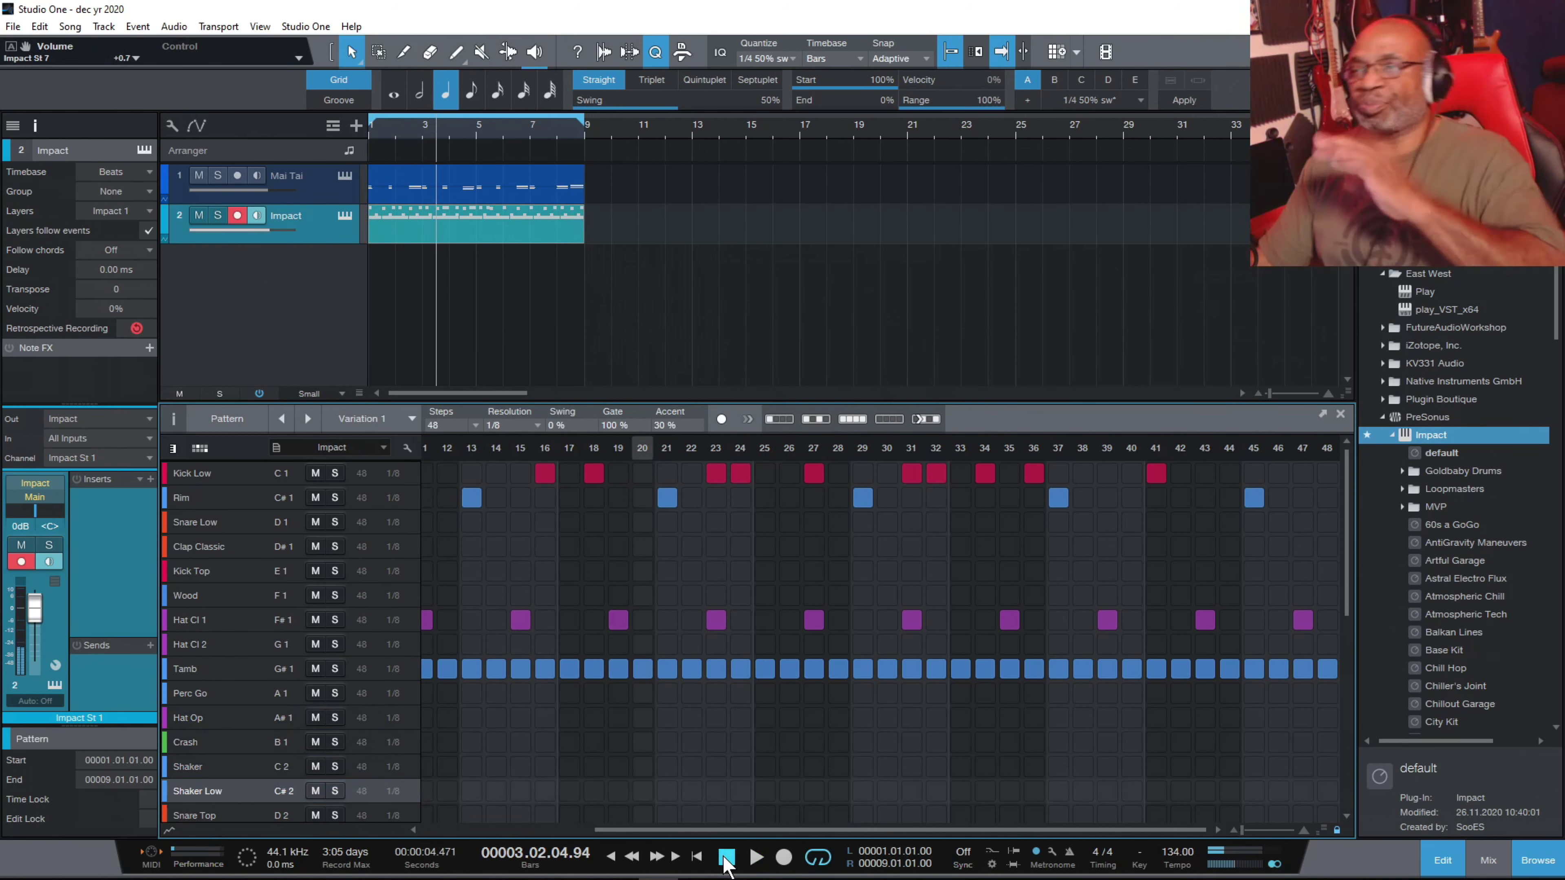
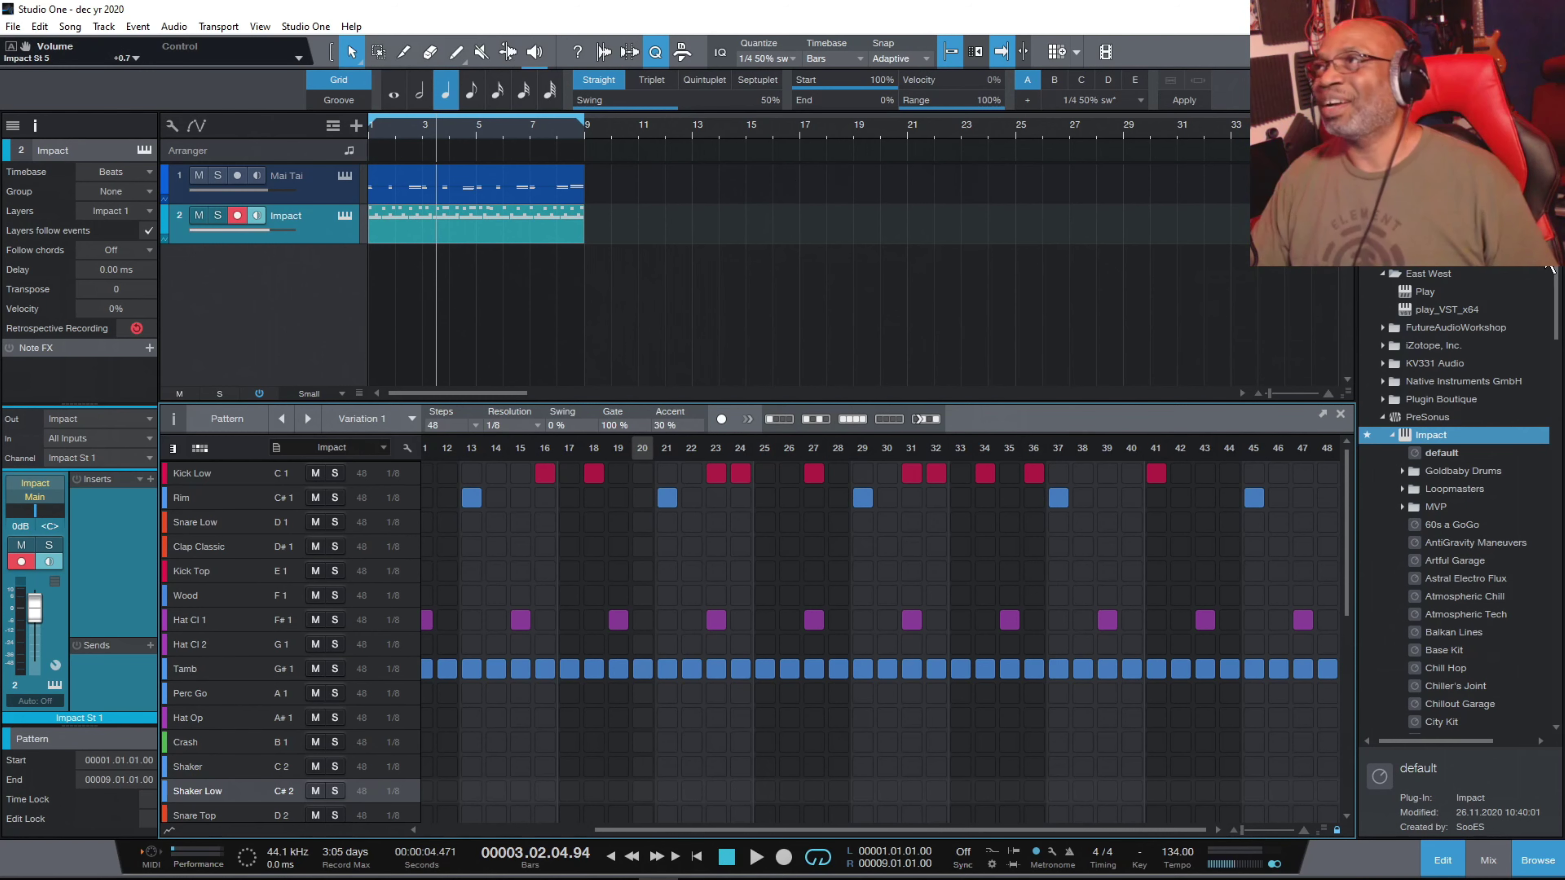
# Select the Mai Tai chord part, solo its track and play it briefly.
pyautogui.scroll(1, 1453, 505)
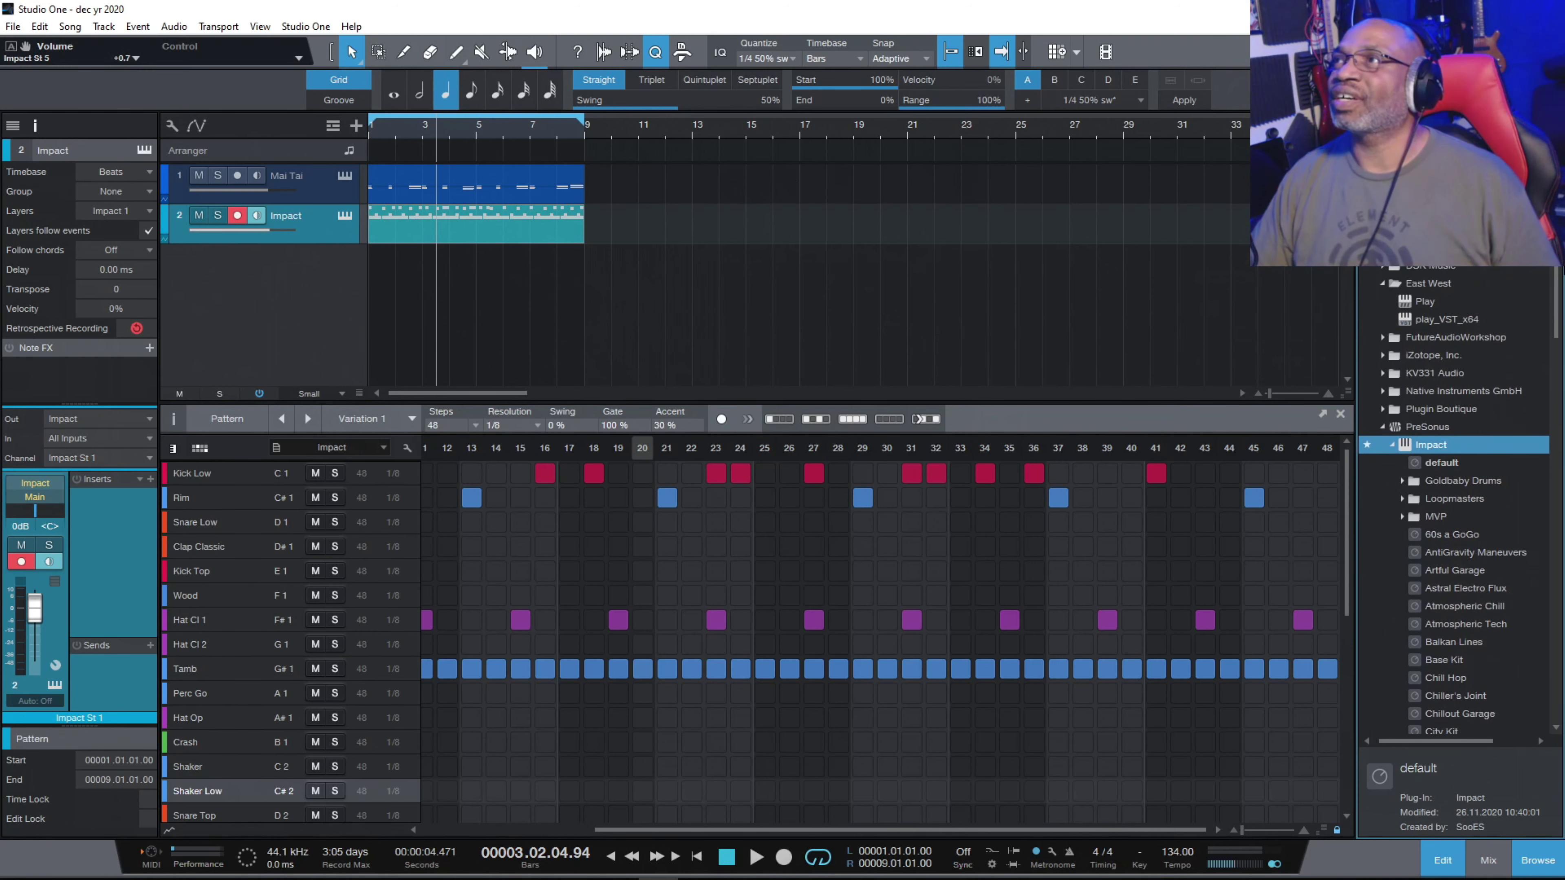
pyautogui.scroll(-1, 1453, 505)
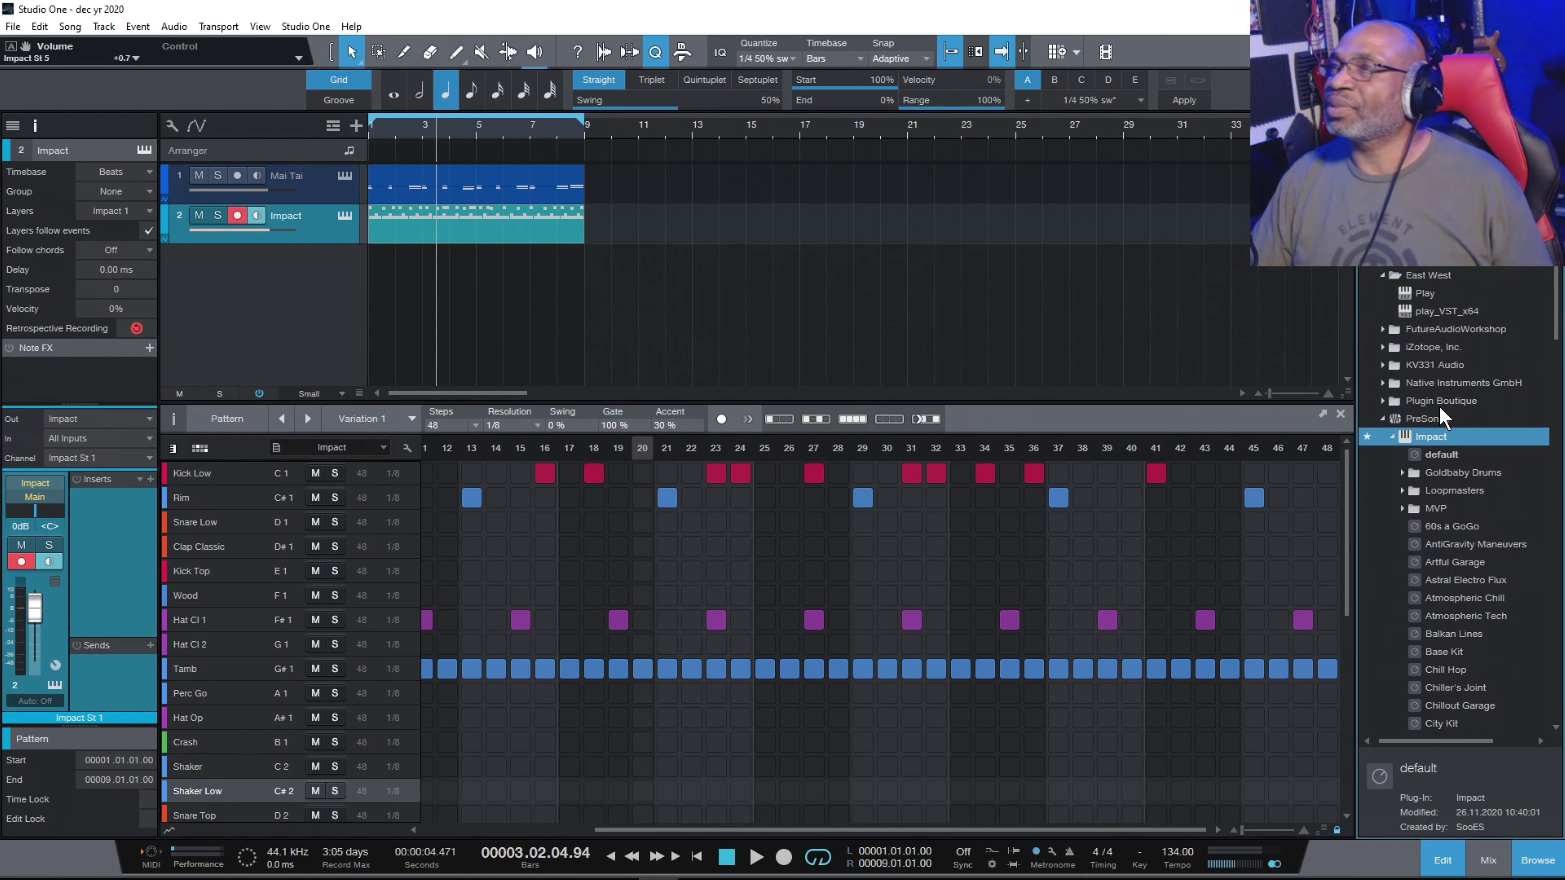
pyautogui.click(522, 186)
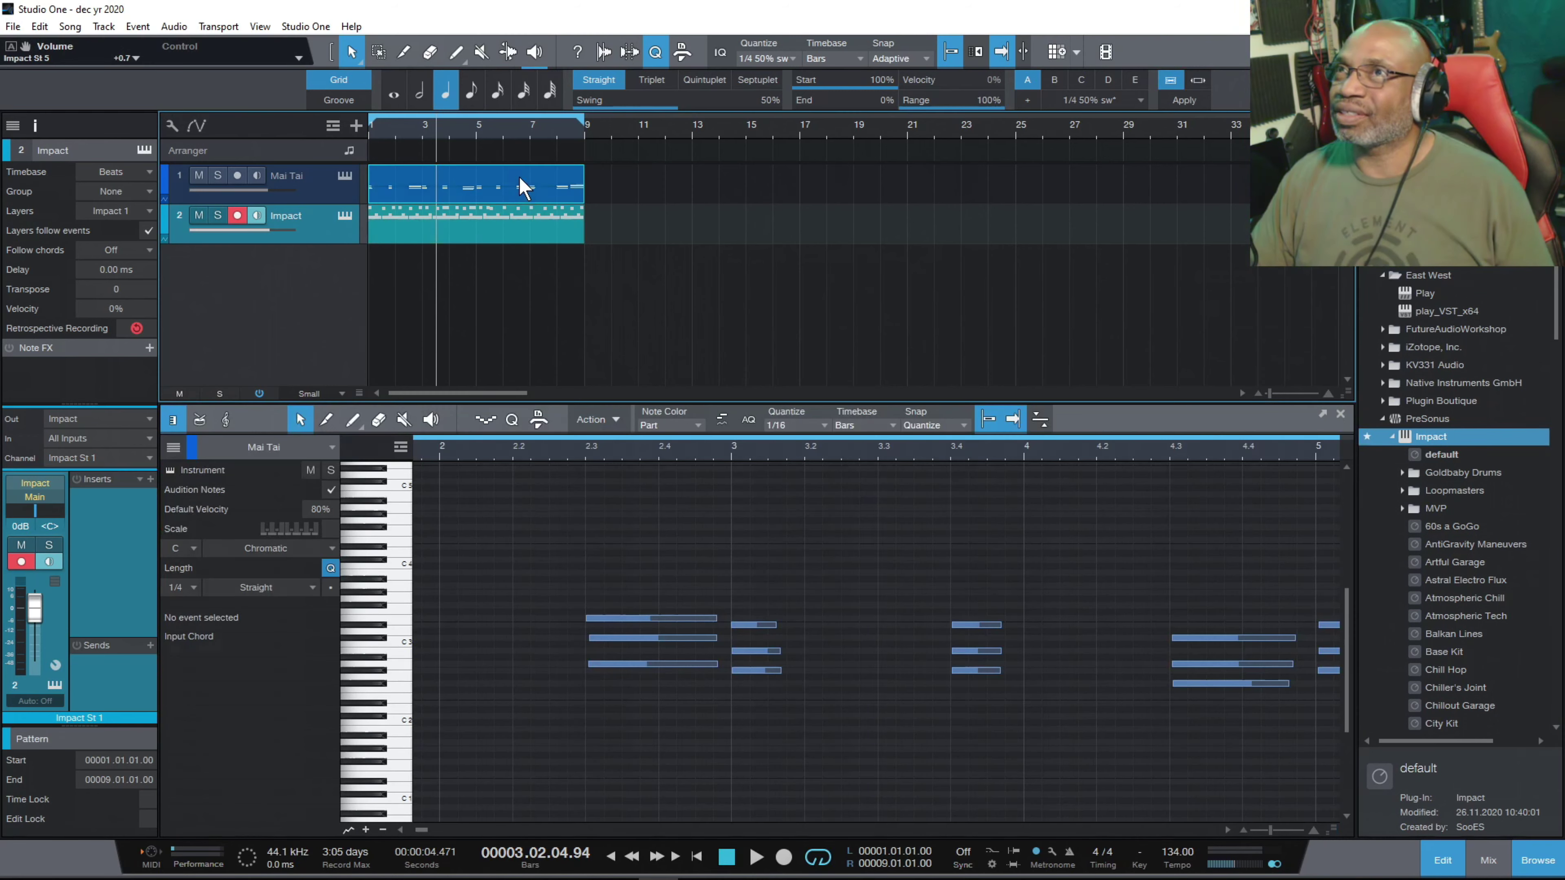
pyautogui.click(217, 175)
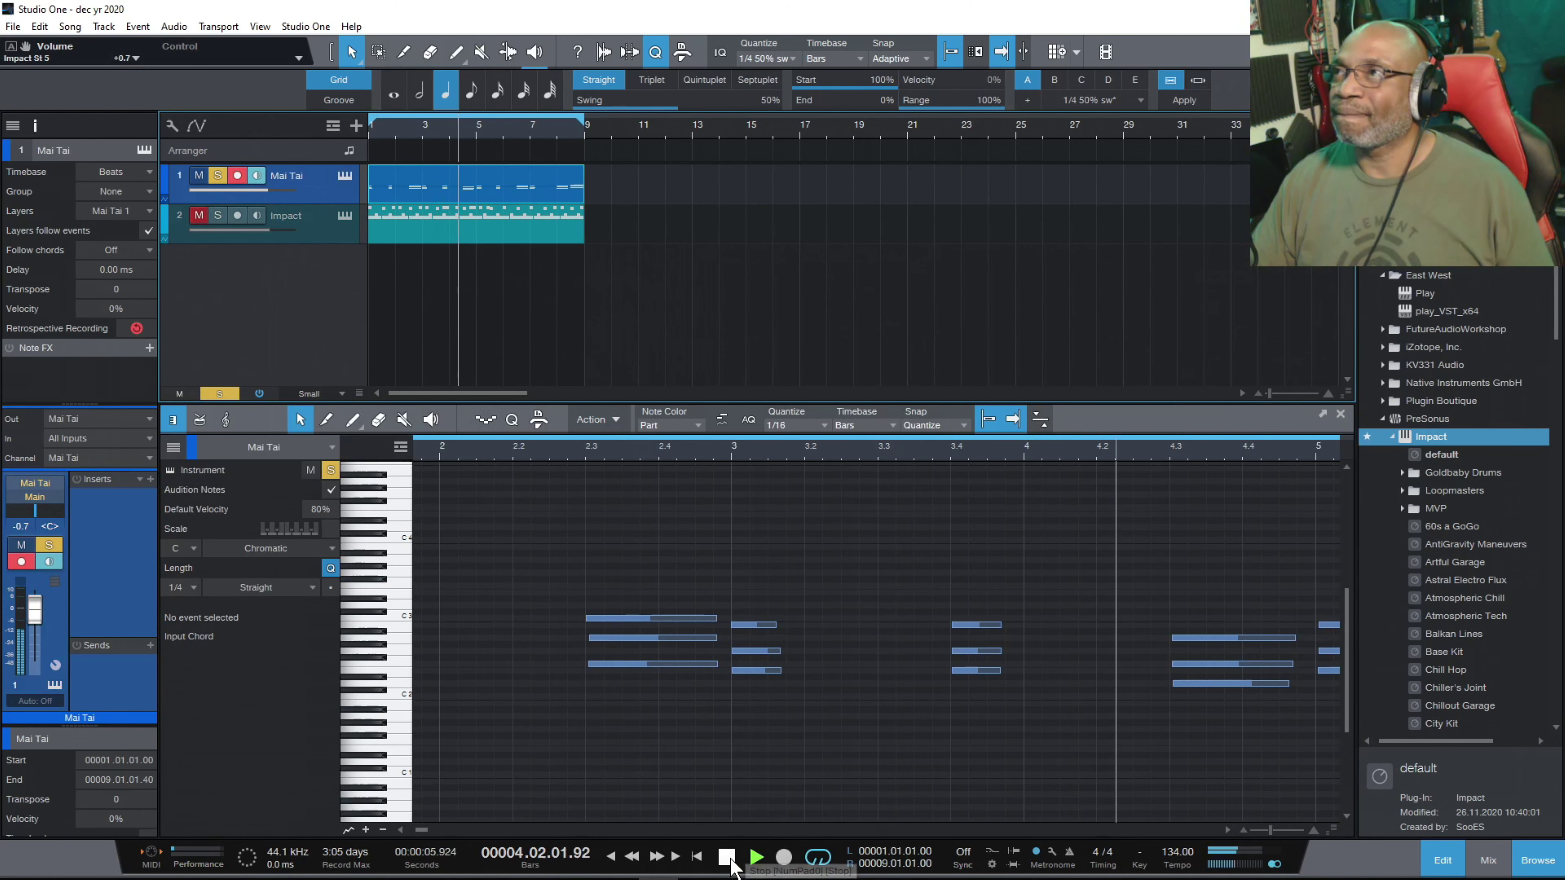
# Duplicate the Mai Tai track completely, including its instrument, and turn off solo on the copy.
pyautogui.rightClick(321, 179)
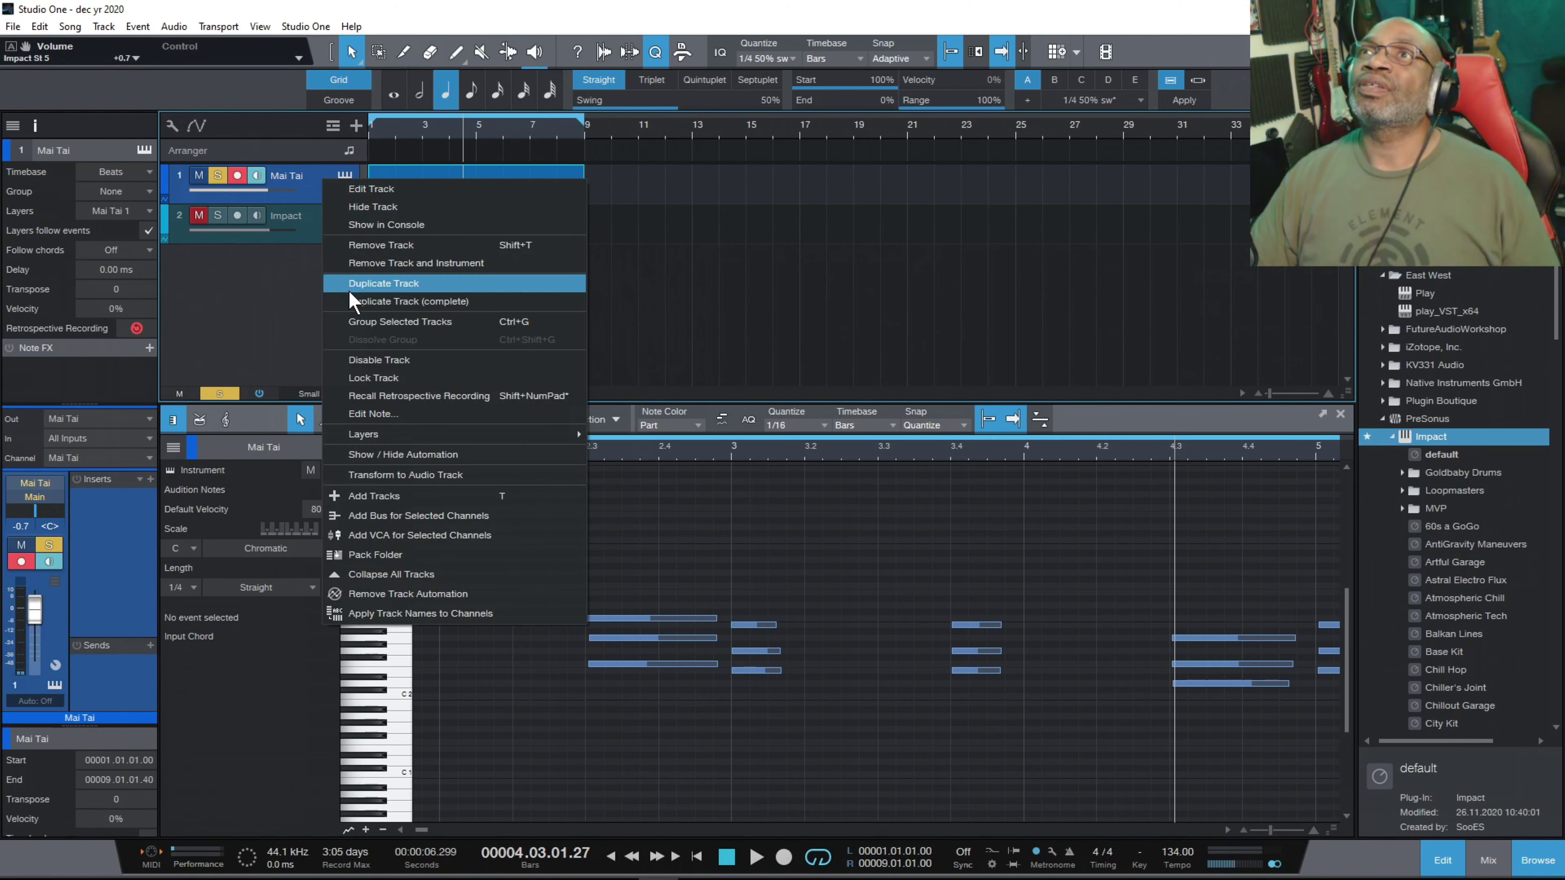
pyautogui.click(401, 306)
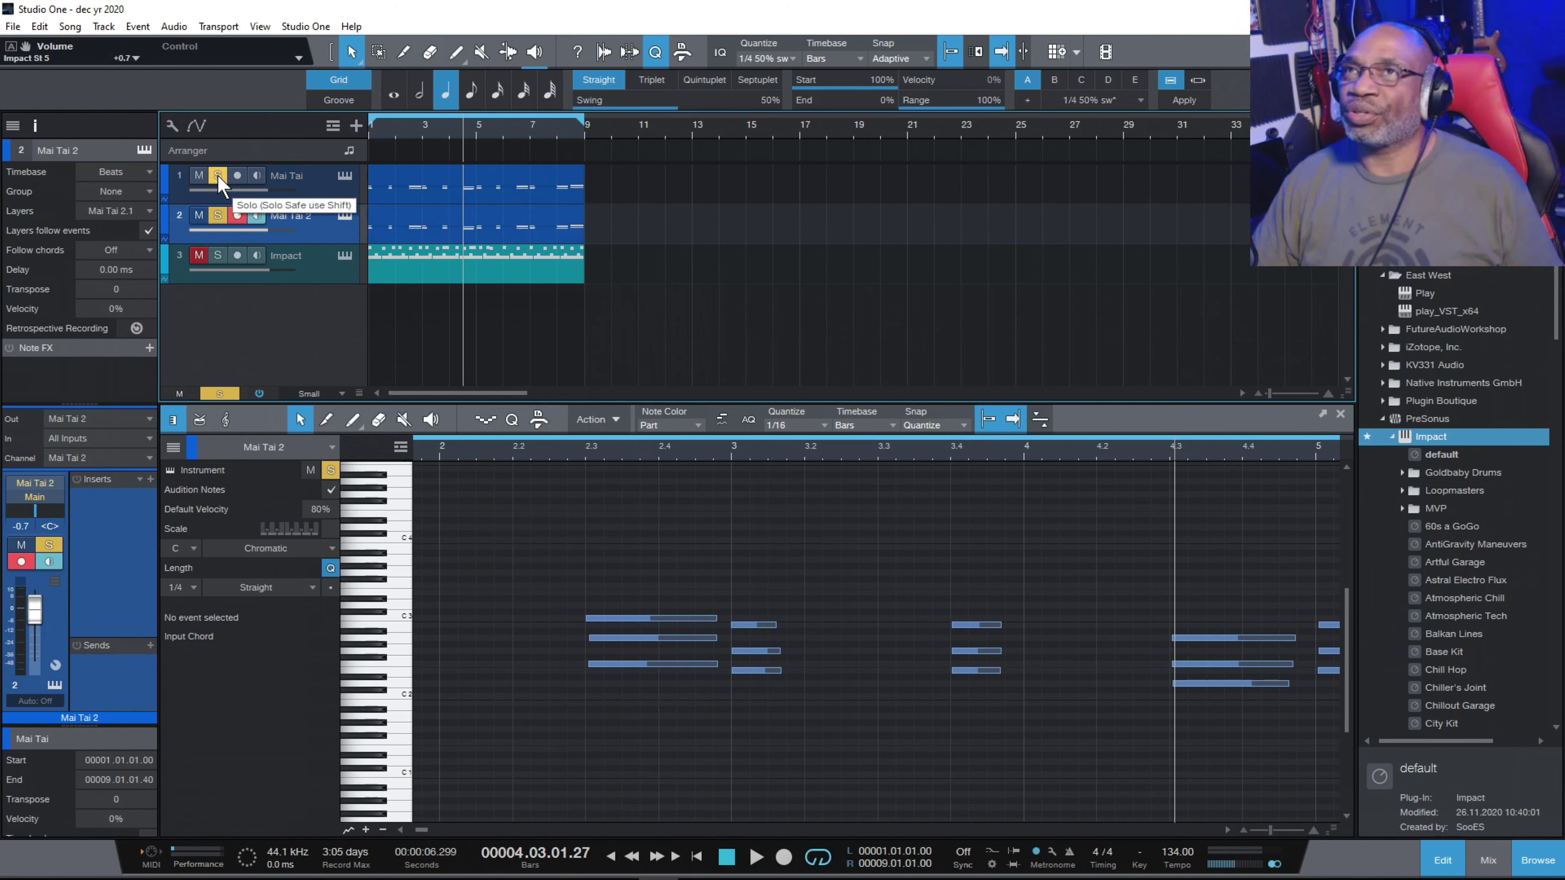
pyautogui.click(218, 215)
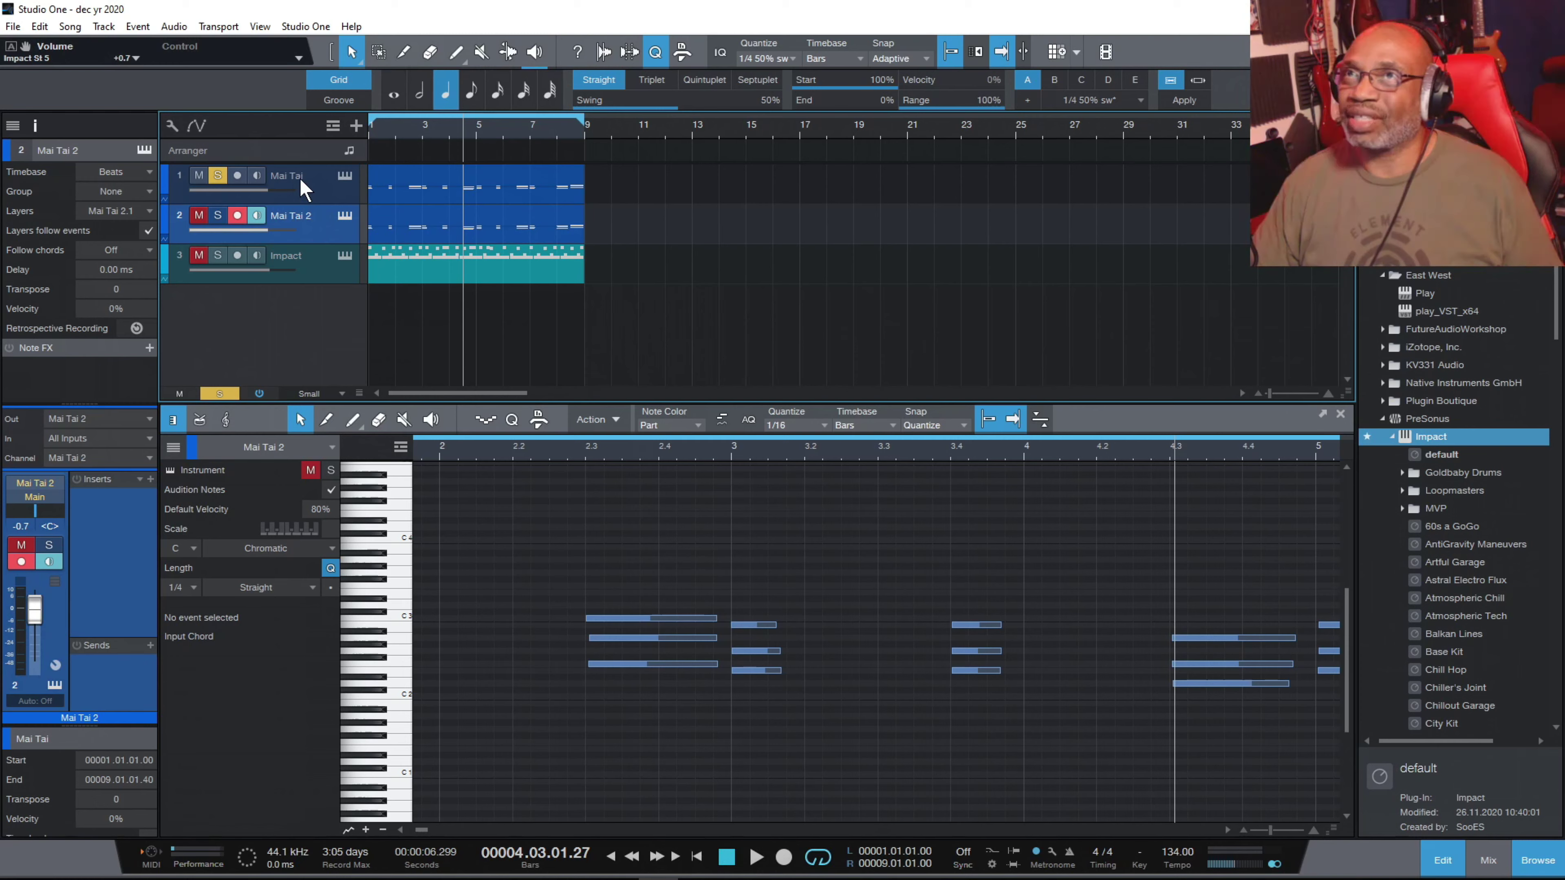
# Open the Mai Tai 2 instrument and switch solo from the Mai Tai track to Mai Tai 2 and Impact.
pyautogui.click(344, 216)
pyautogui.moveTo(1024, 205); pyautogui.dragTo(961, 163)
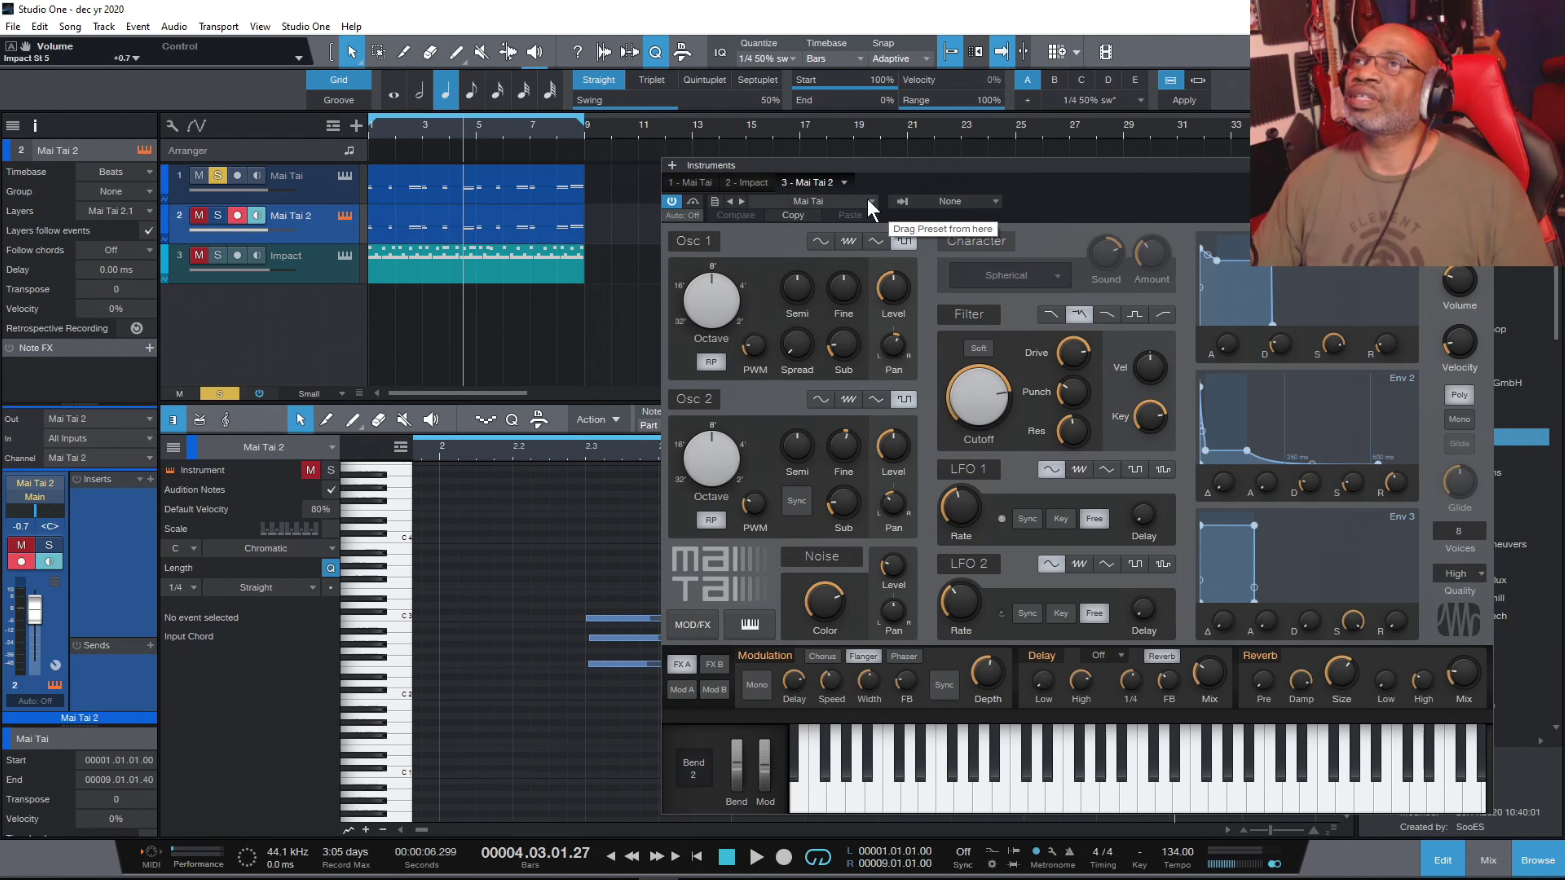
pyautogui.click(218, 176)
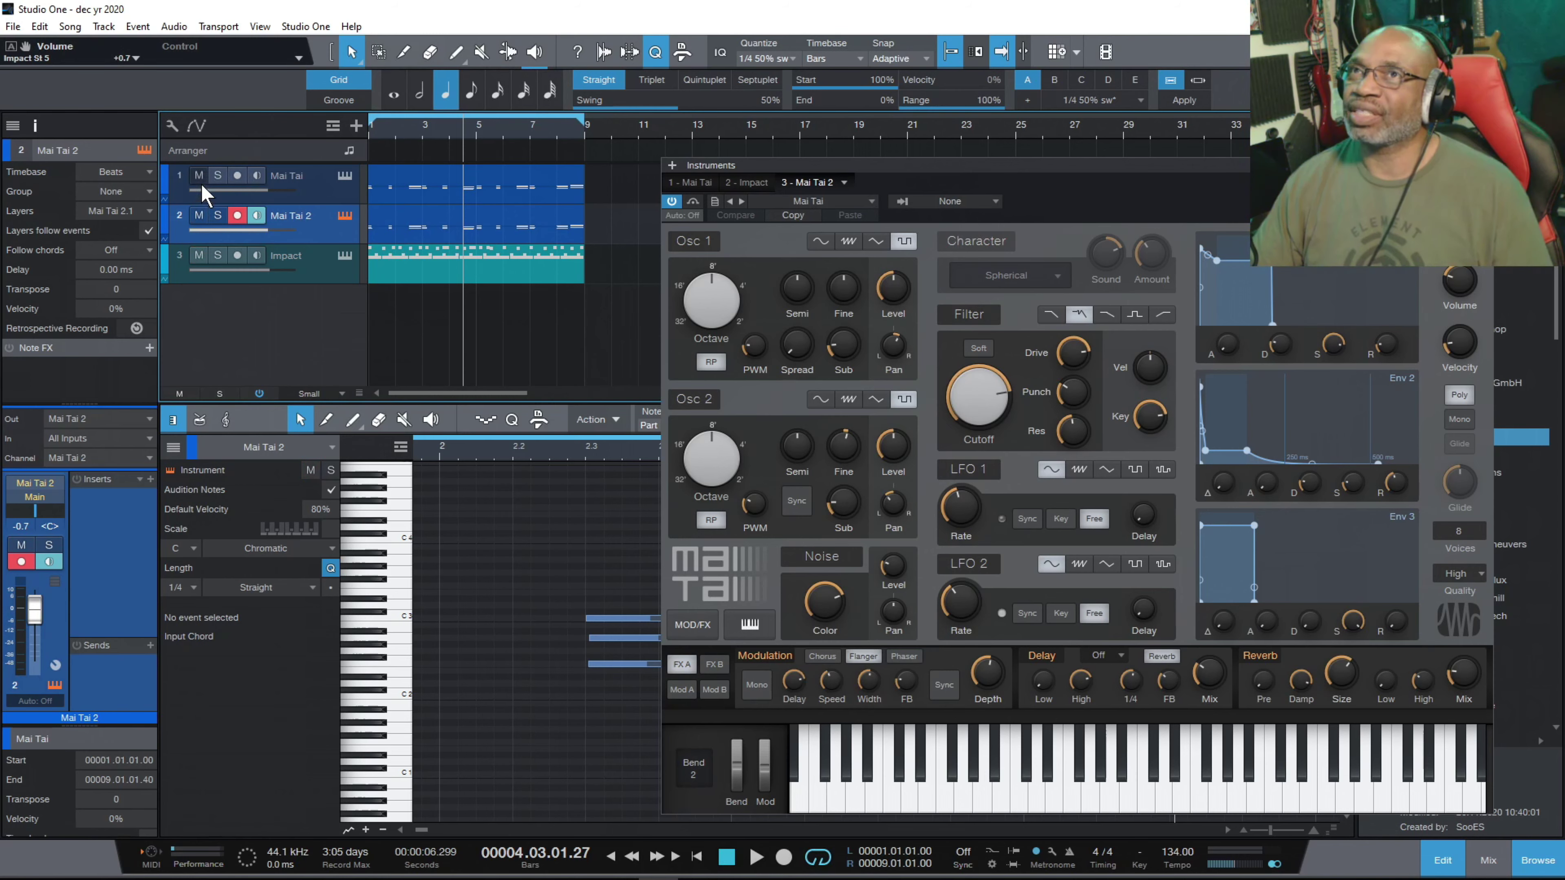
pyautogui.click(217, 215)
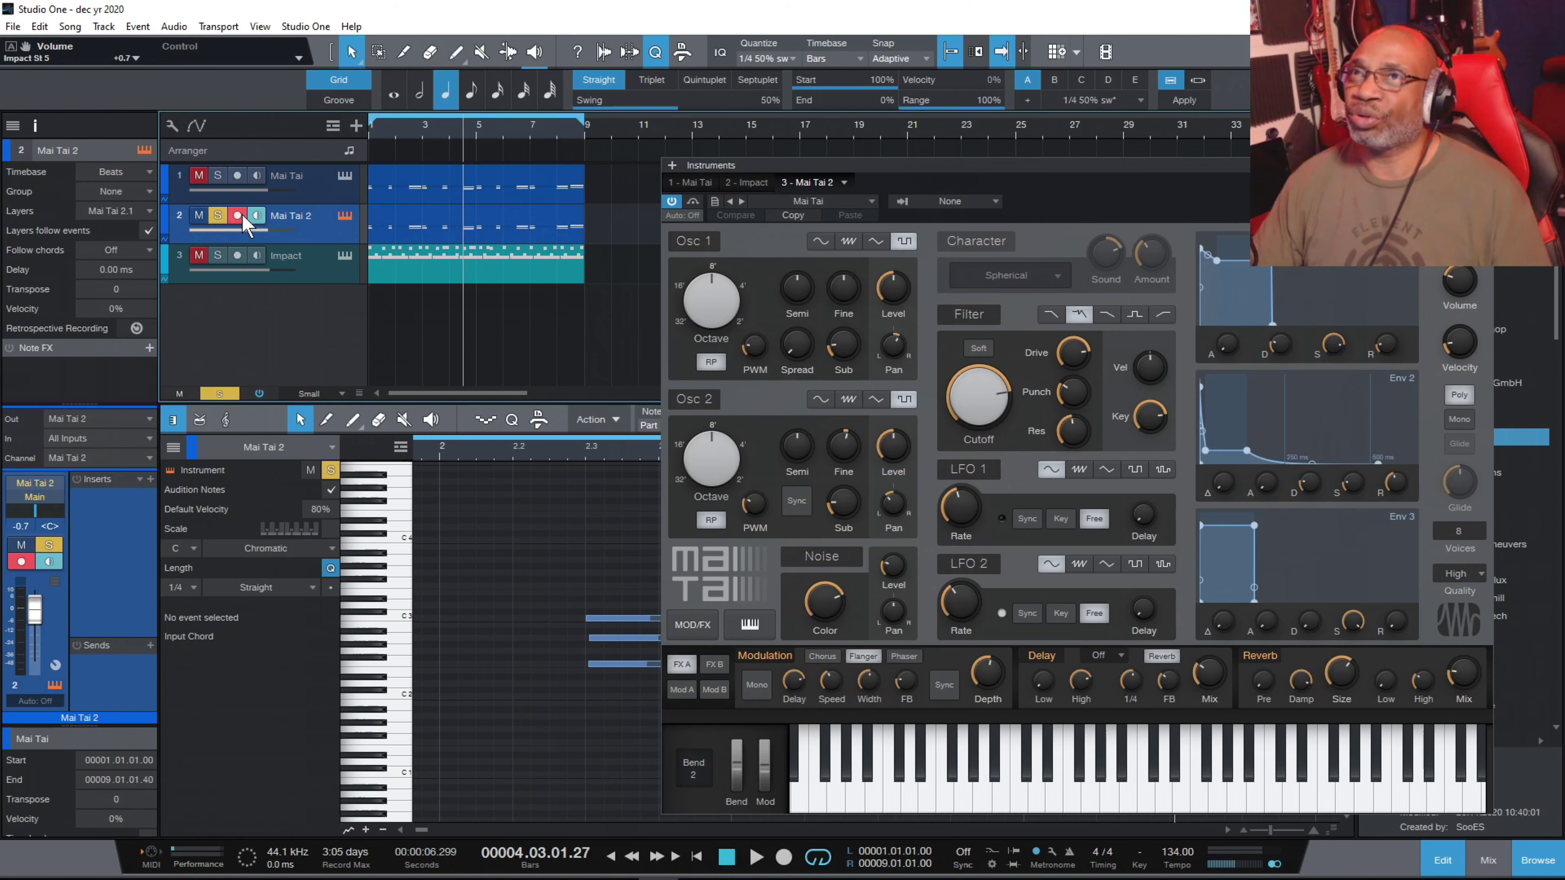
pyautogui.click(217, 255)
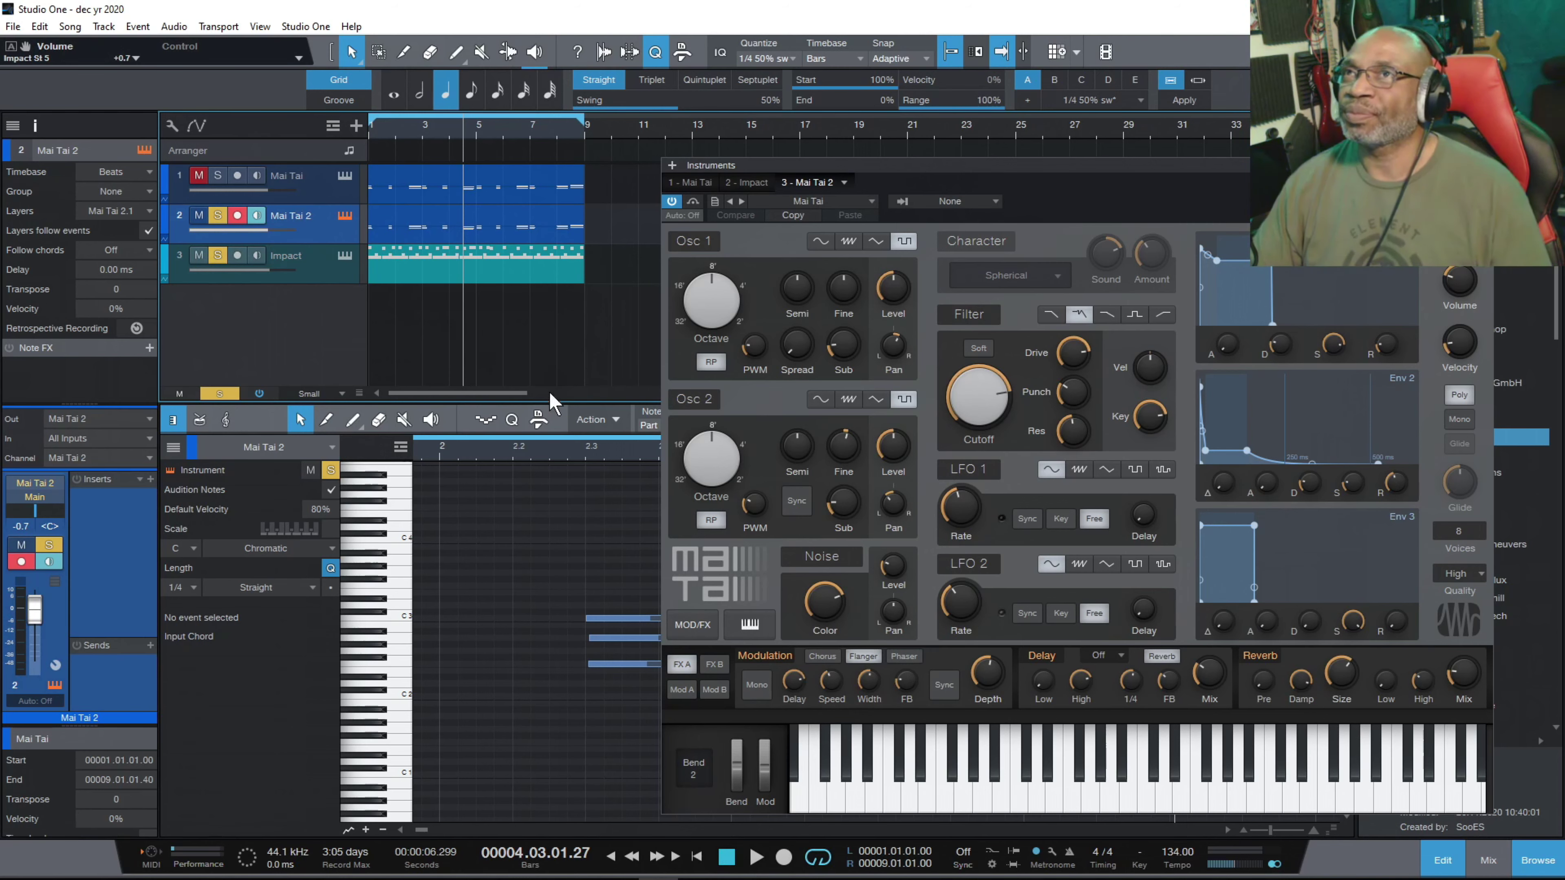
# Play the loop and load the Drop Hands Up lead preset into the Mai Tai 2 instrument.
pyautogui.click(753, 858)
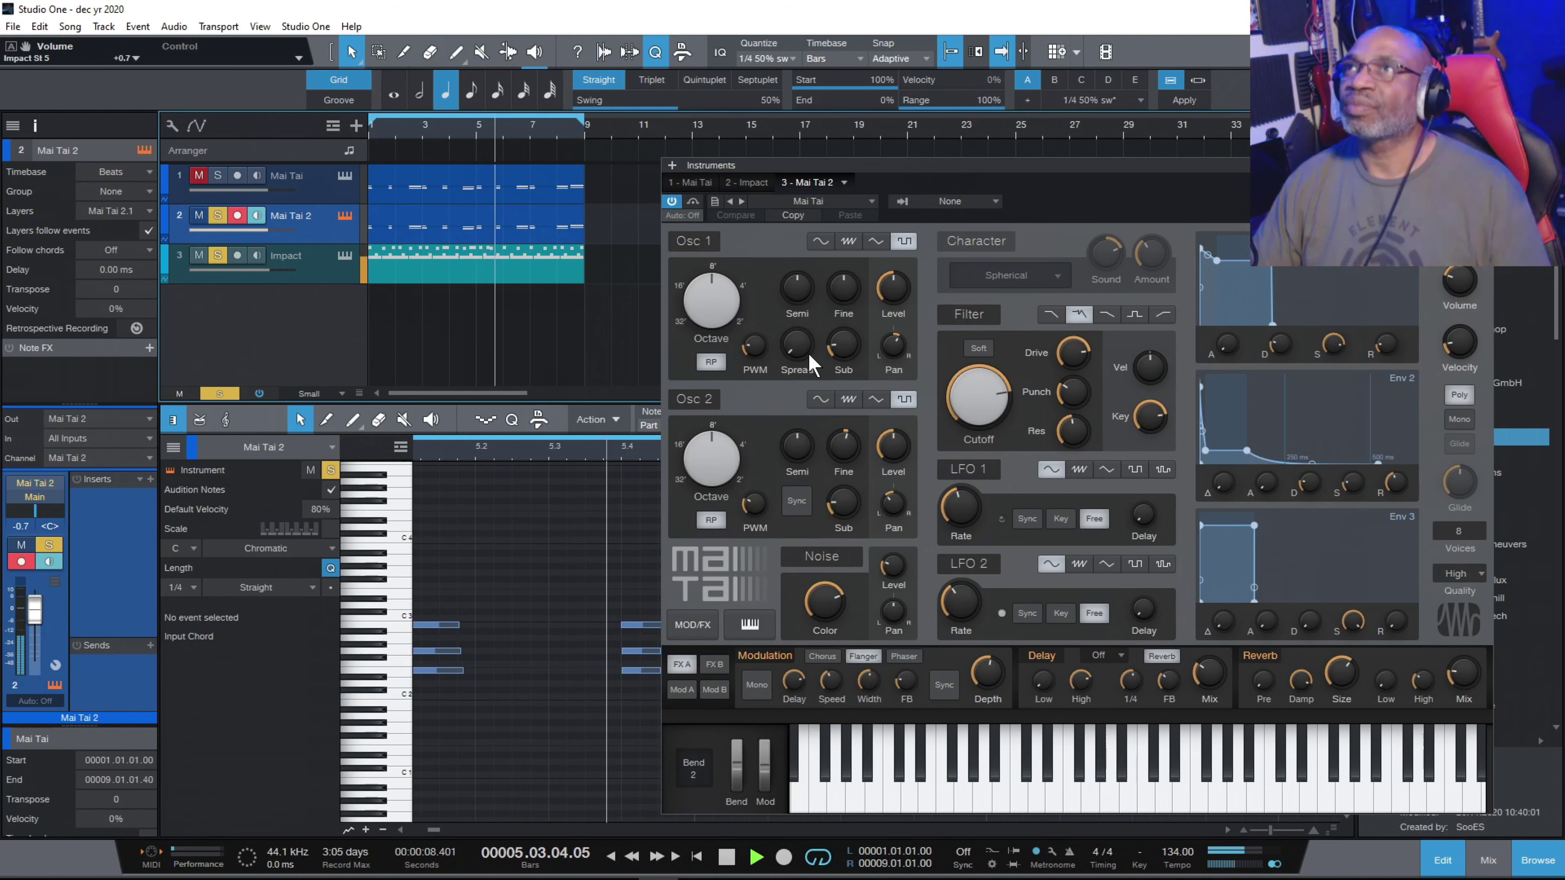
pyautogui.click(868, 202)
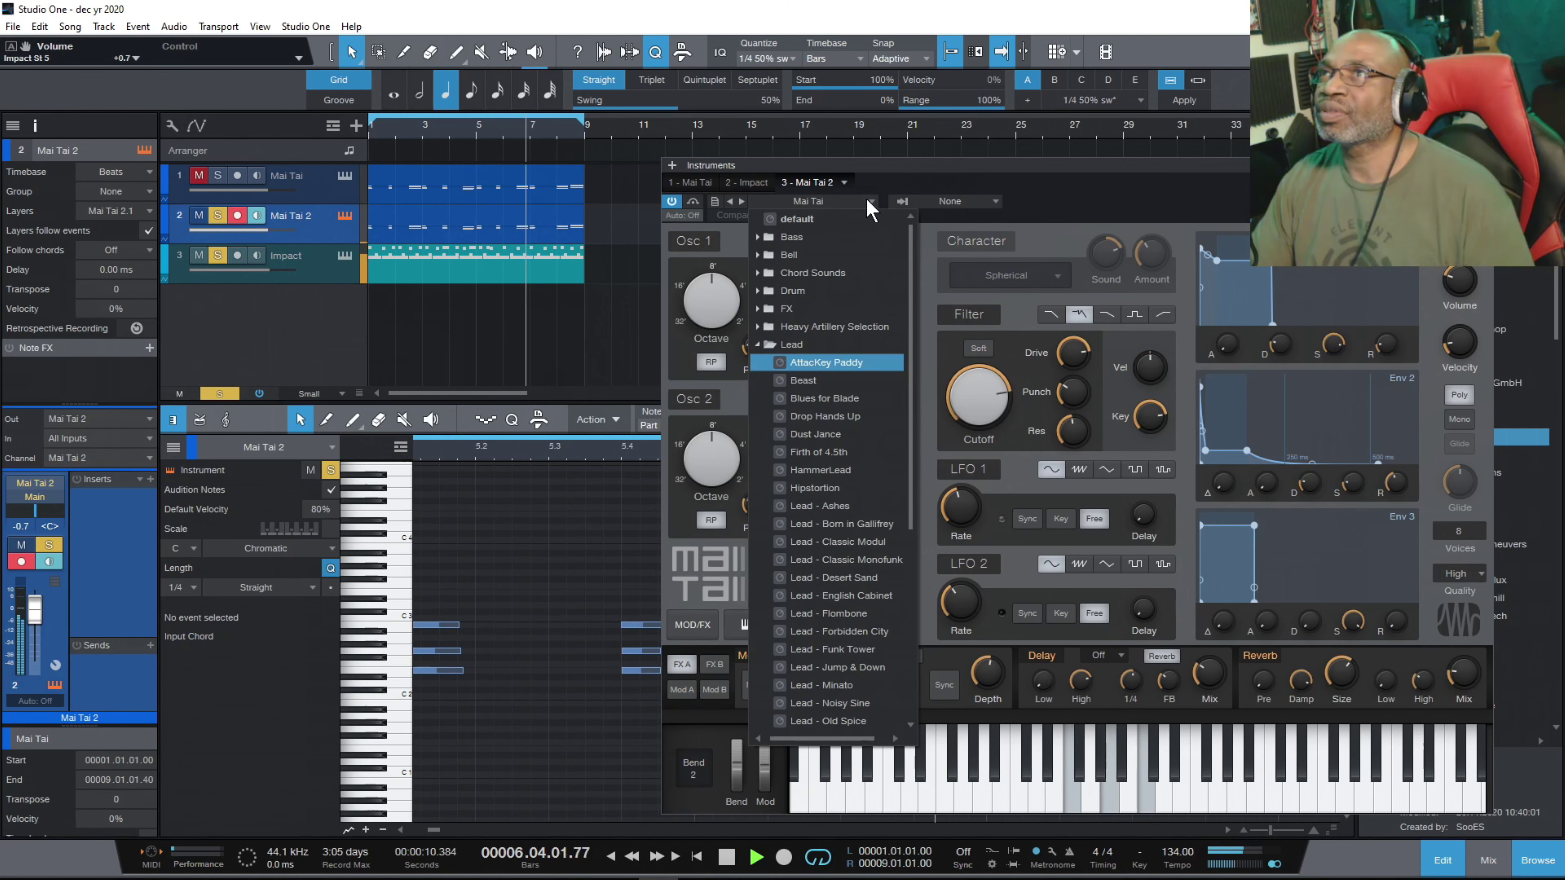
pyautogui.click(838, 421)
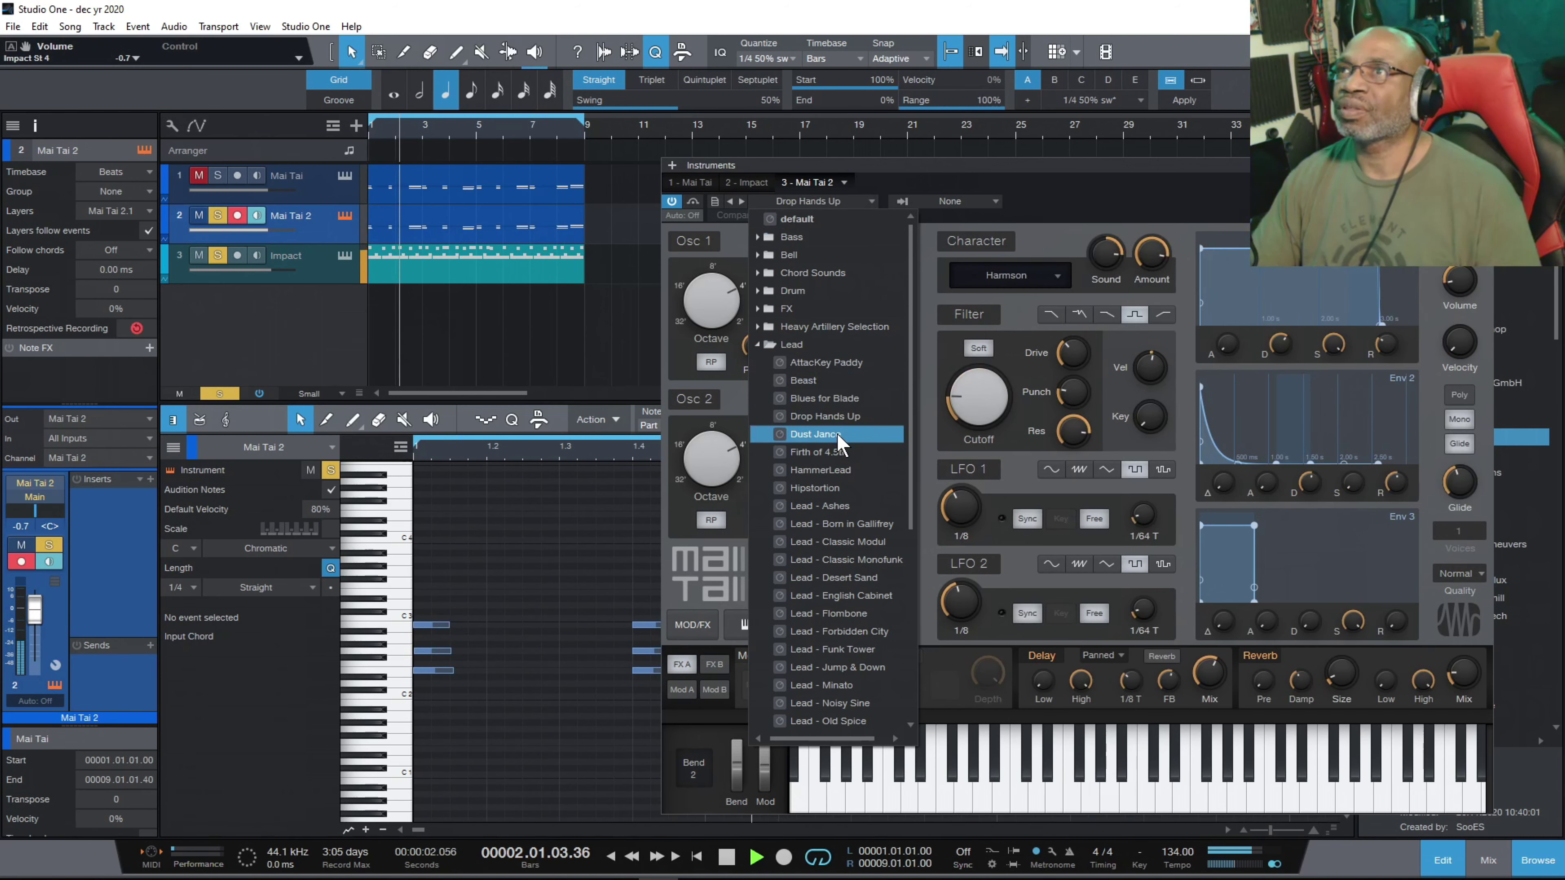
# Load the Dust Jance lead preset into Mai Tai 2 and set oscillator 1's octave to 2' while the loop plays.
pyautogui.click(840, 435)
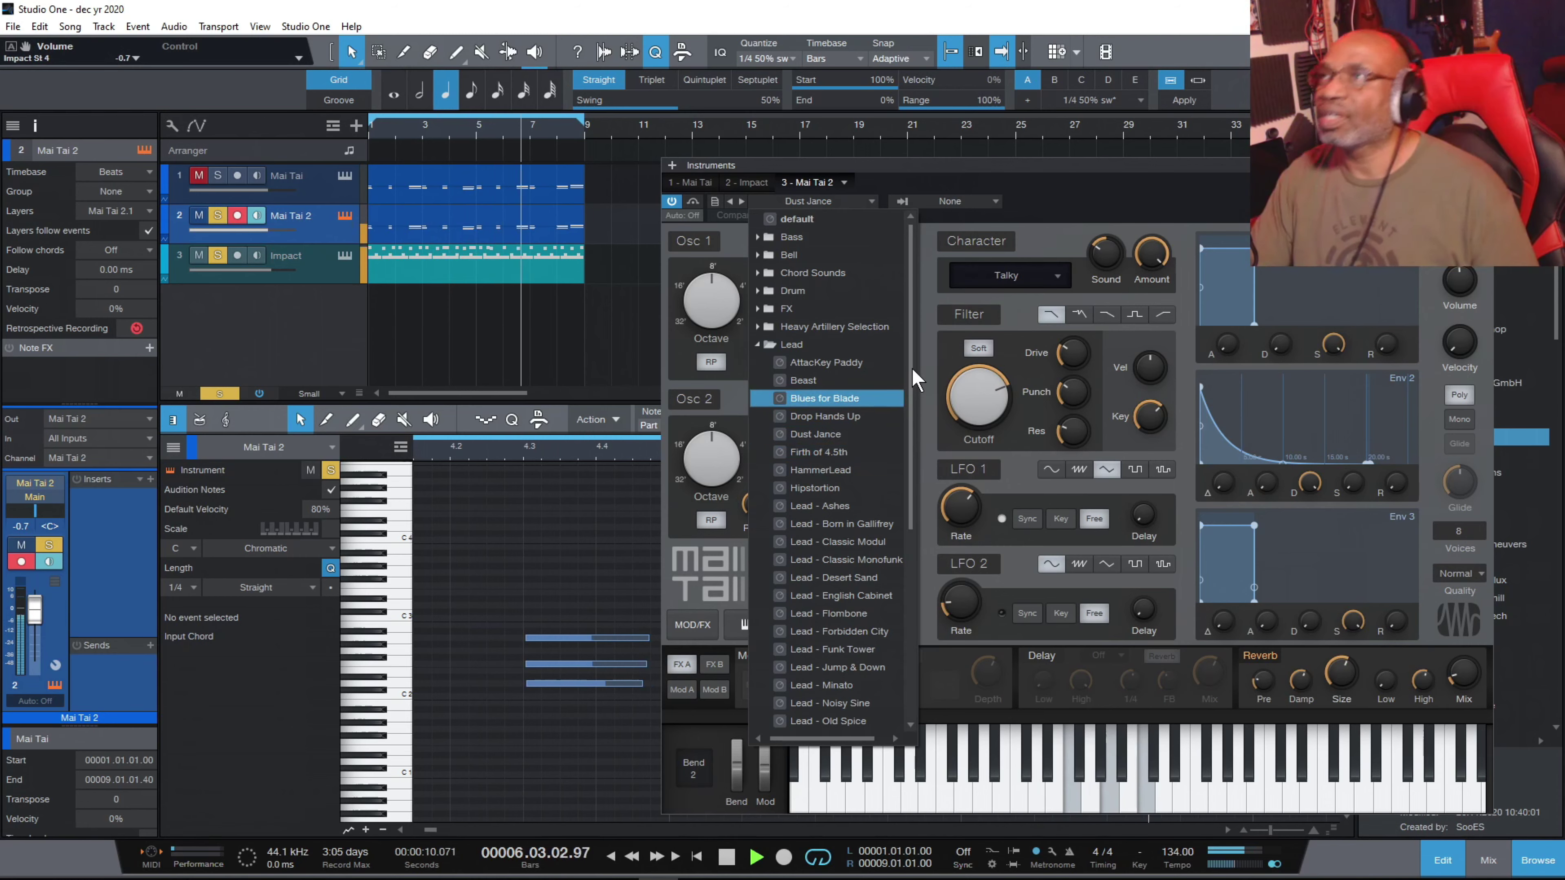
pyautogui.click(726, 862)
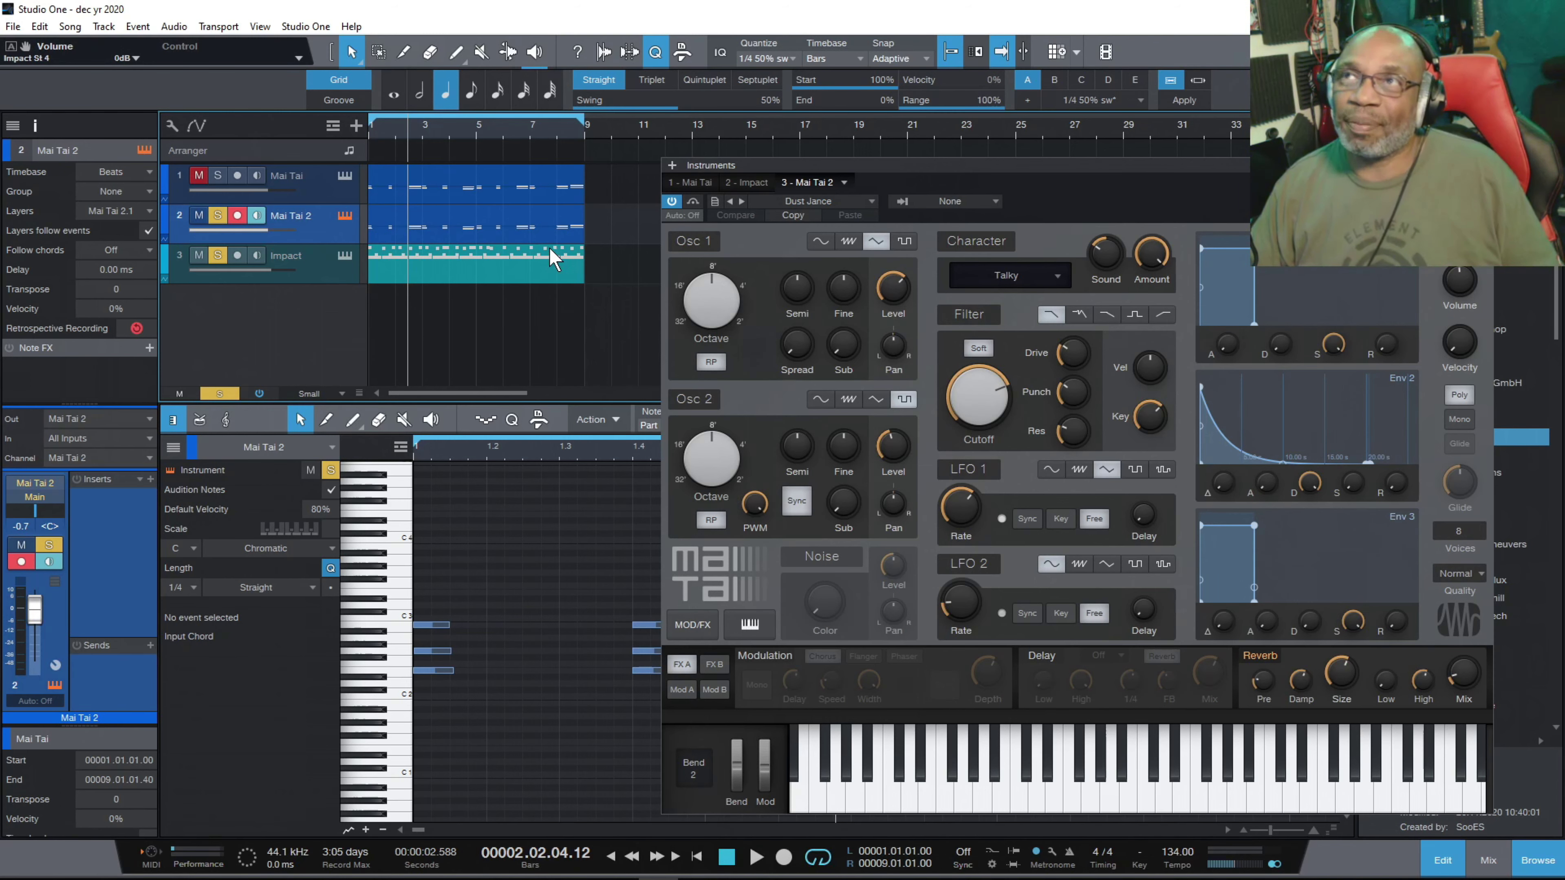
pyautogui.click(757, 858)
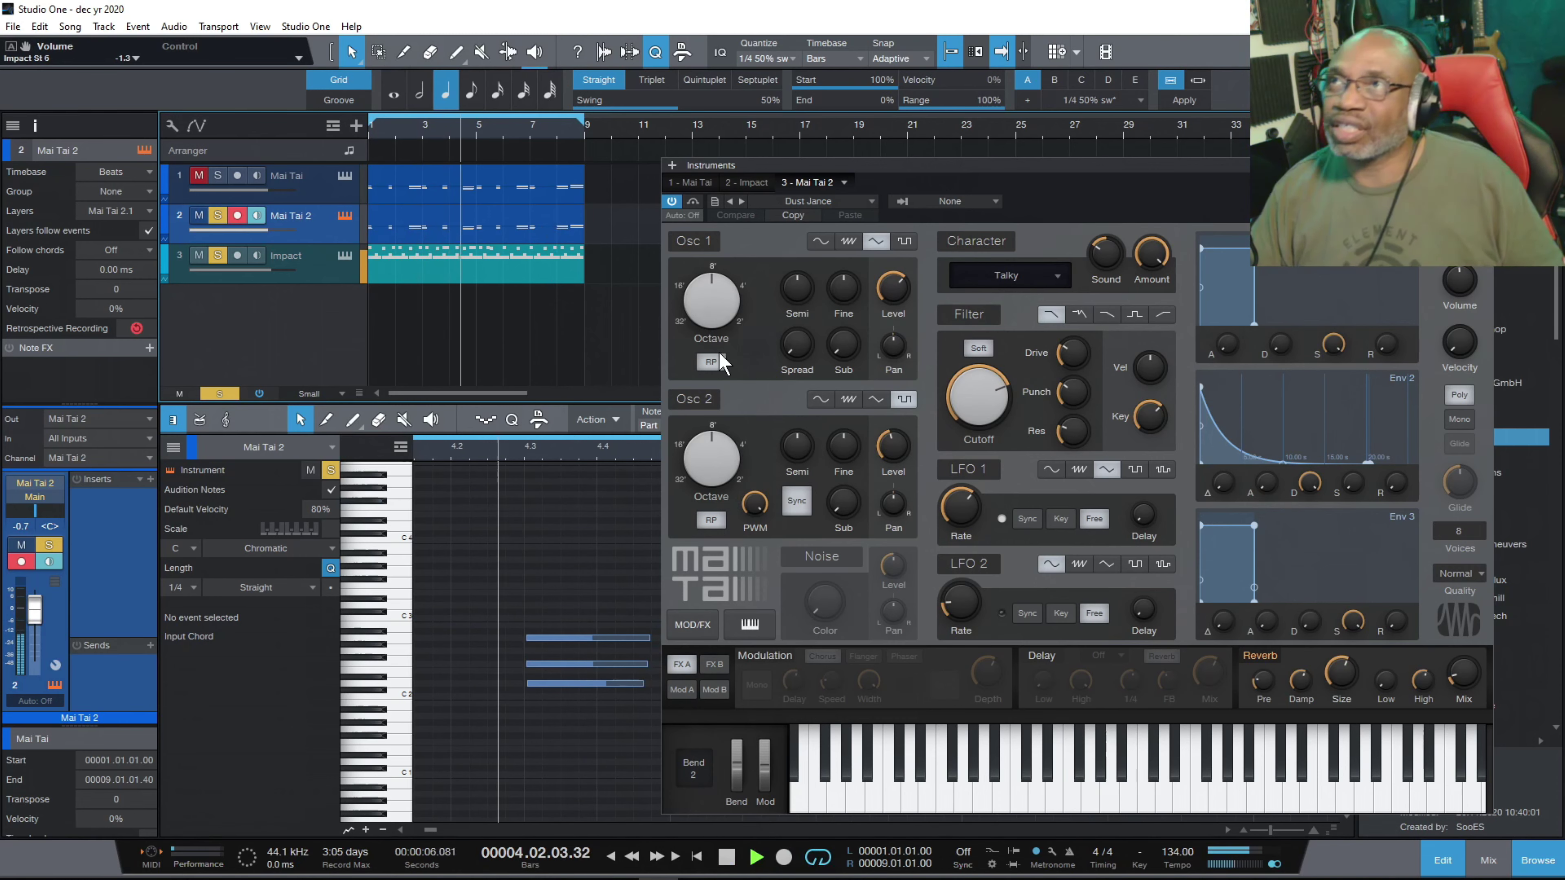
pyautogui.moveTo(714, 300); pyautogui.dragTo(705, 227)
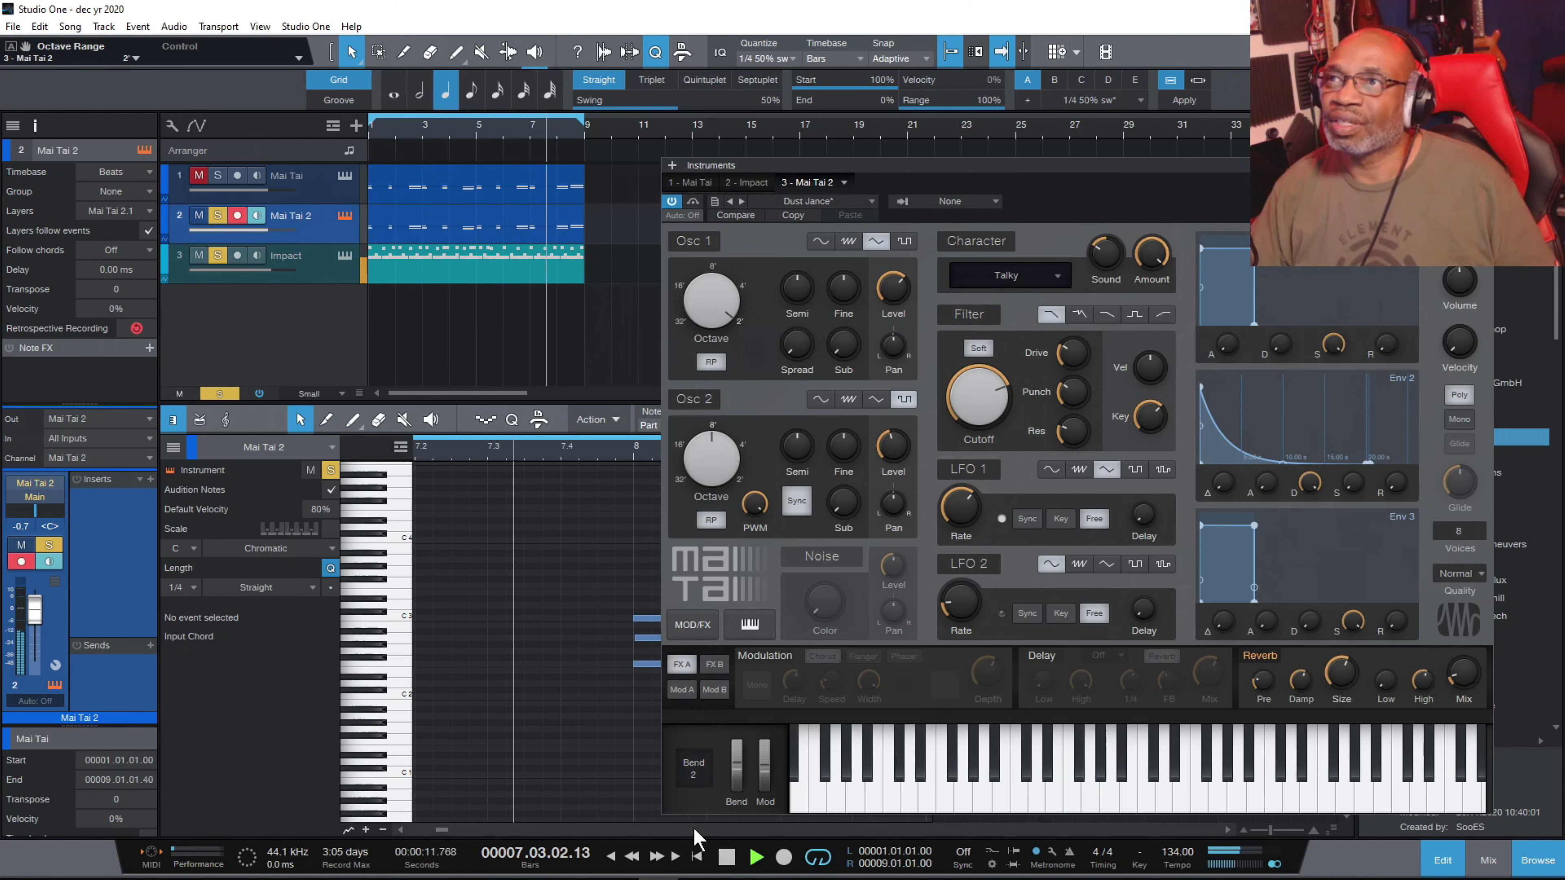
pyautogui.click(727, 858)
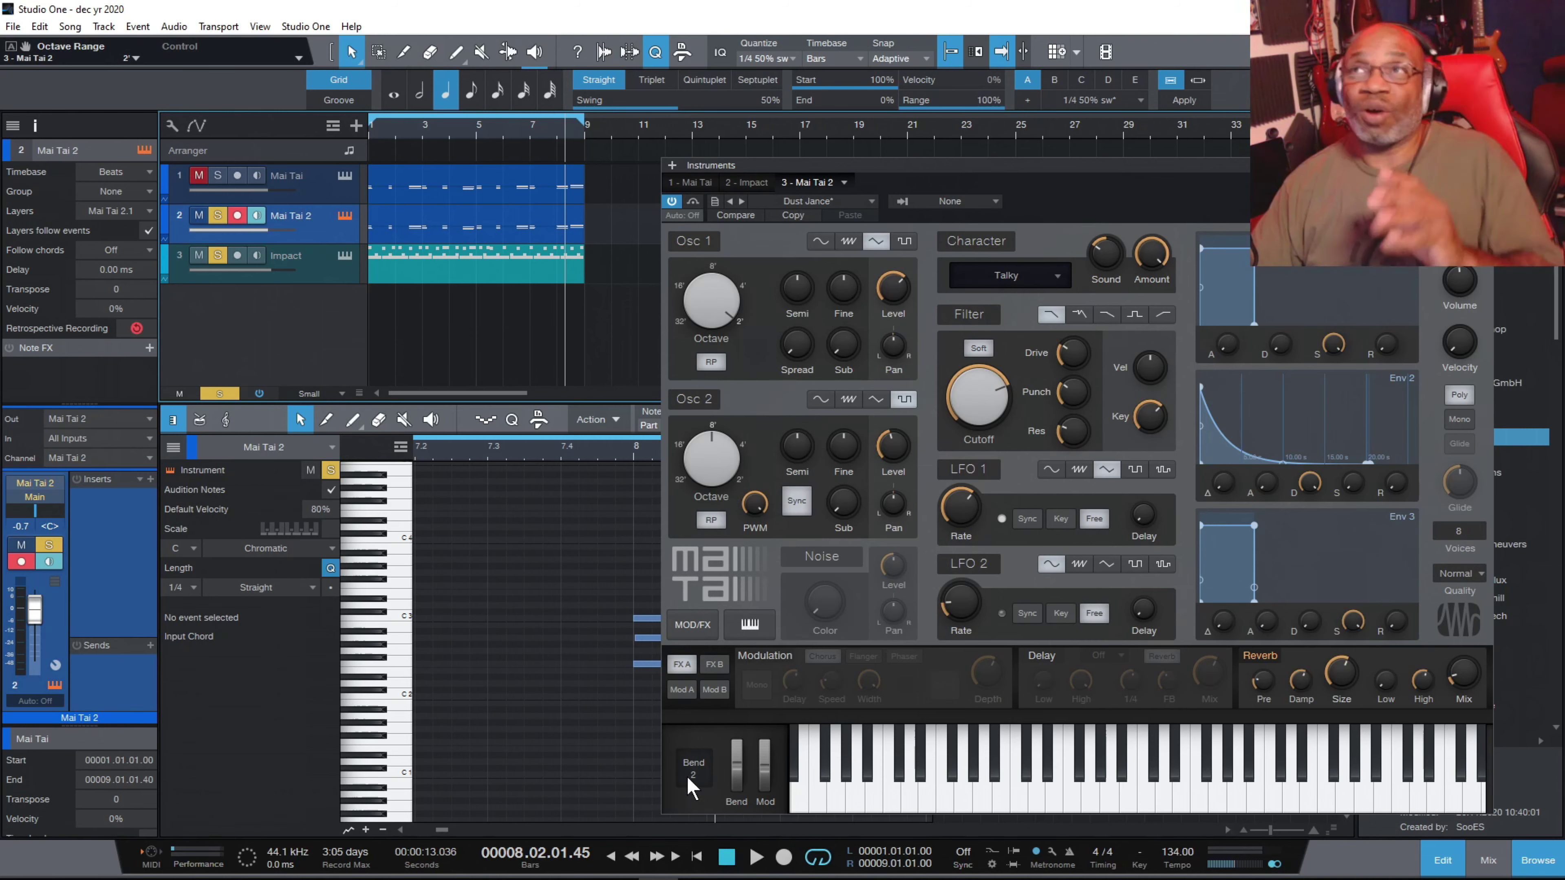
# Unmute the Mai Tai track, clear all solos and play the full mix briefly.
pyautogui.click(199, 176)
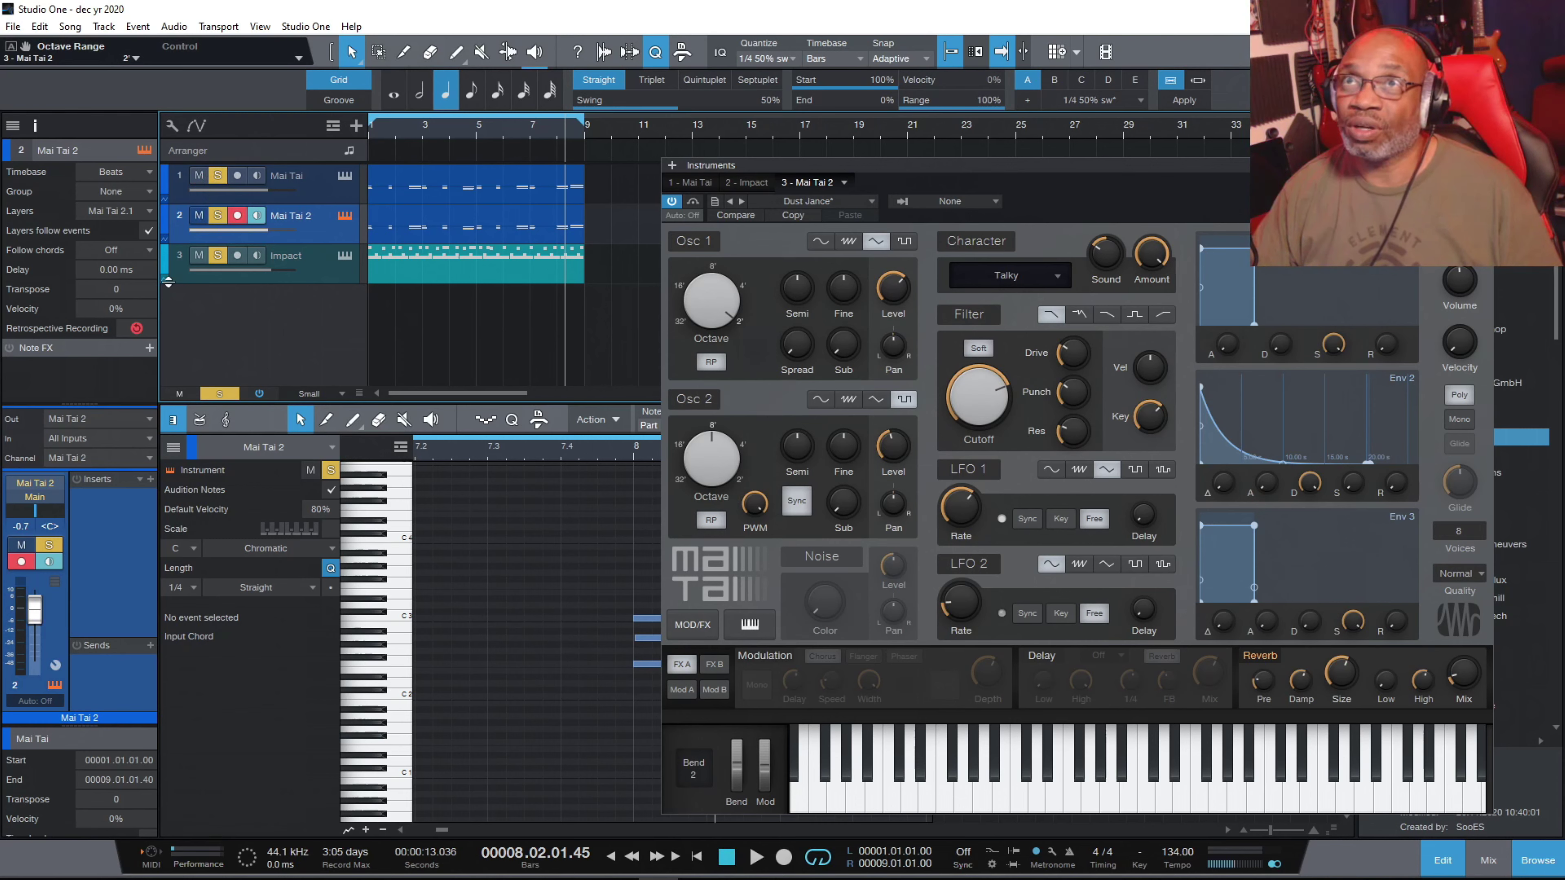
pyautogui.click(218, 394)
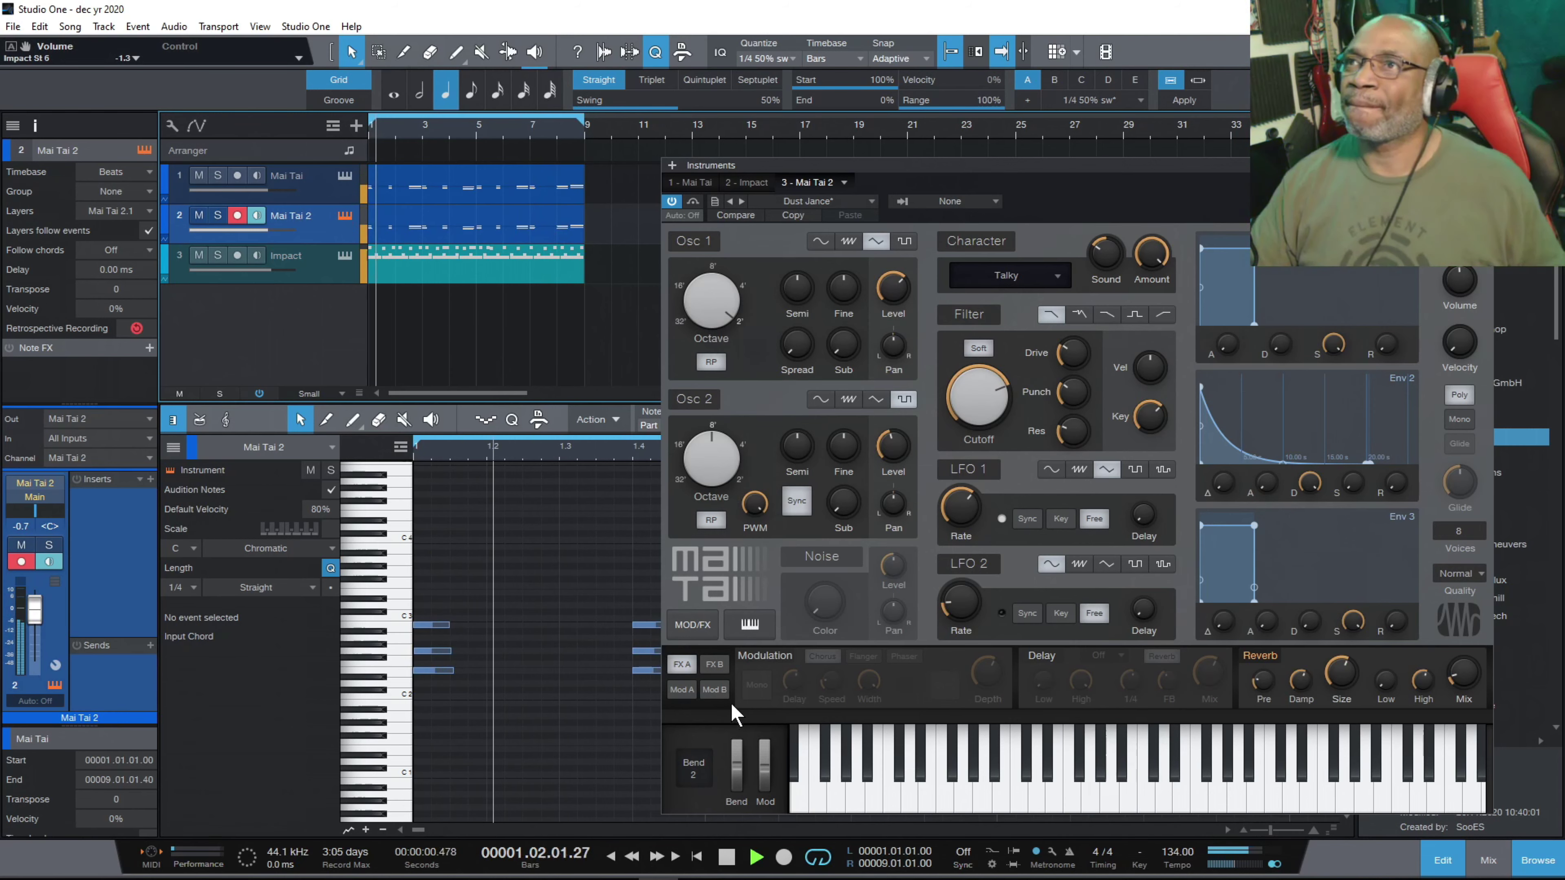
pyautogui.click(723, 863)
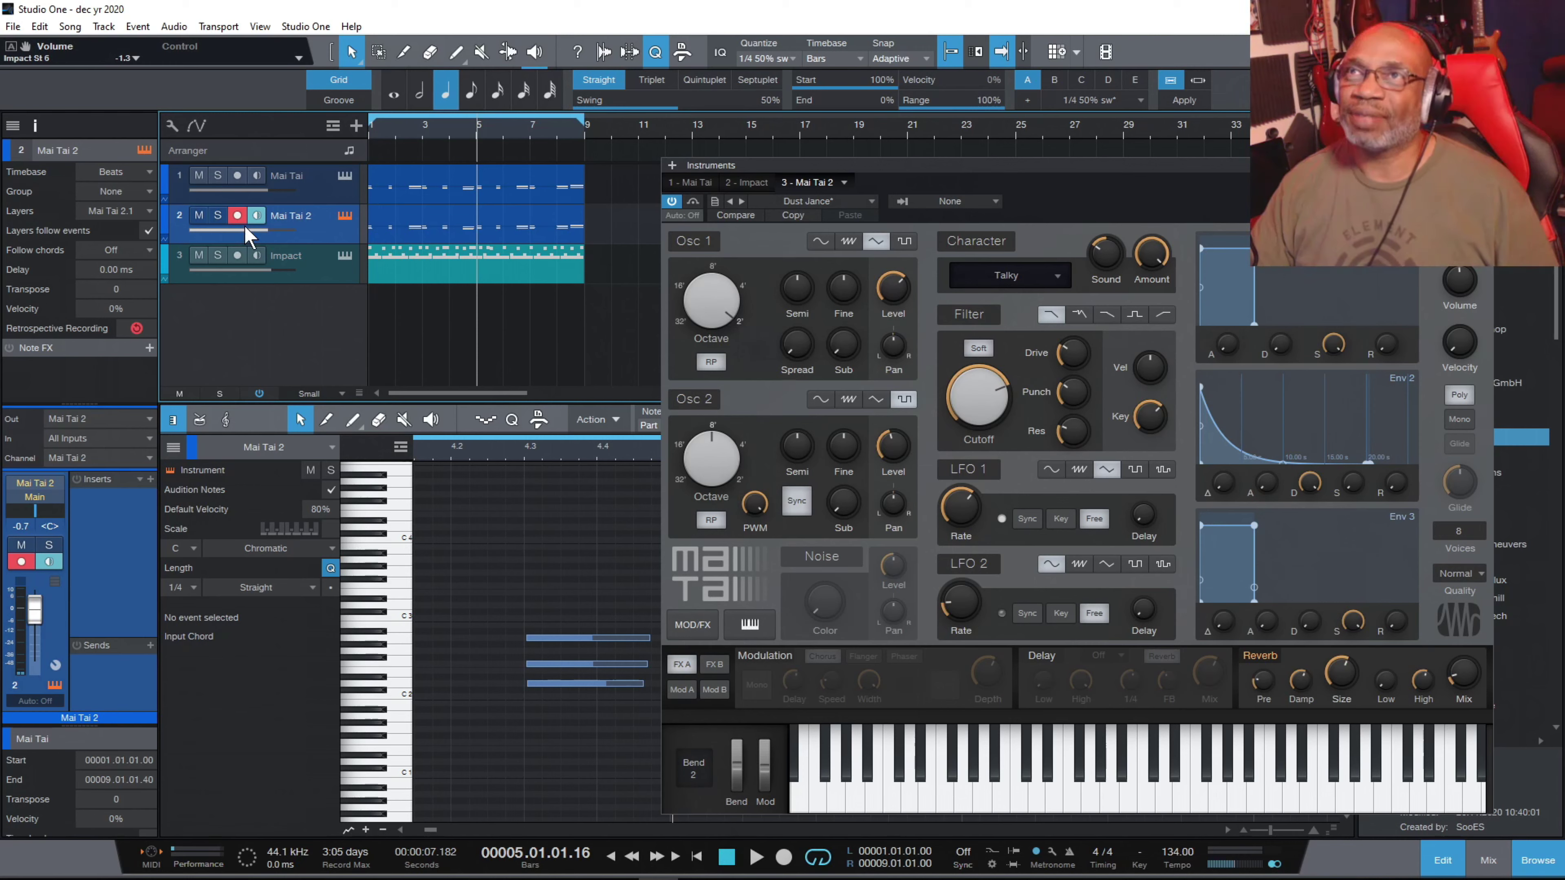
# Solo Mai Tai 2 and, during playback, try the saw and triangle waveforms on oscillator 1 before choosing square.
pyautogui.click(218, 216)
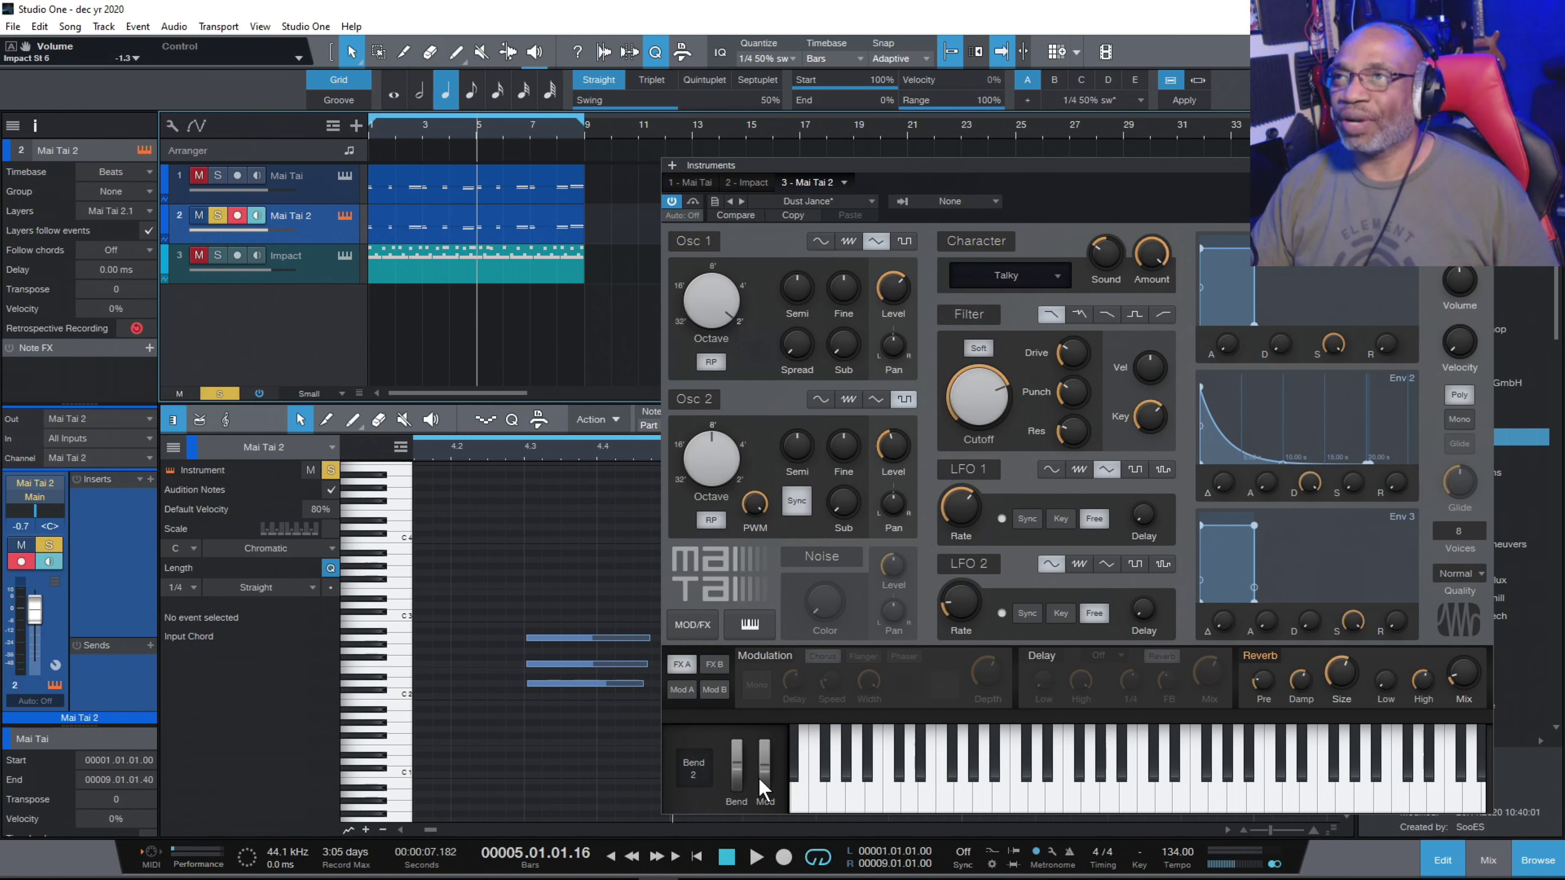
pyautogui.click(756, 857)
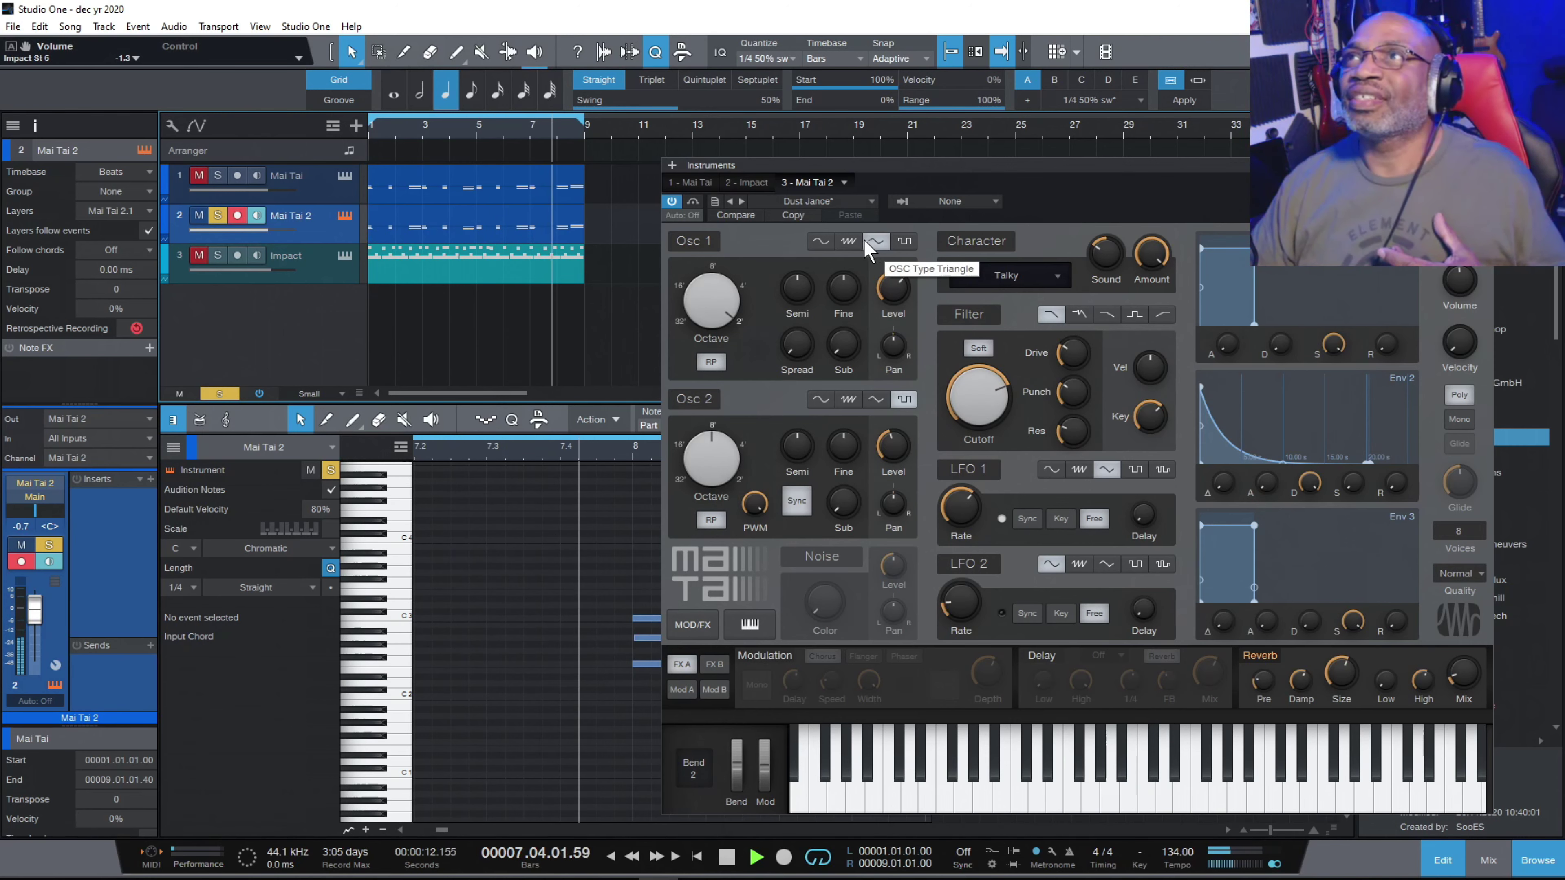
pyautogui.click(847, 240)
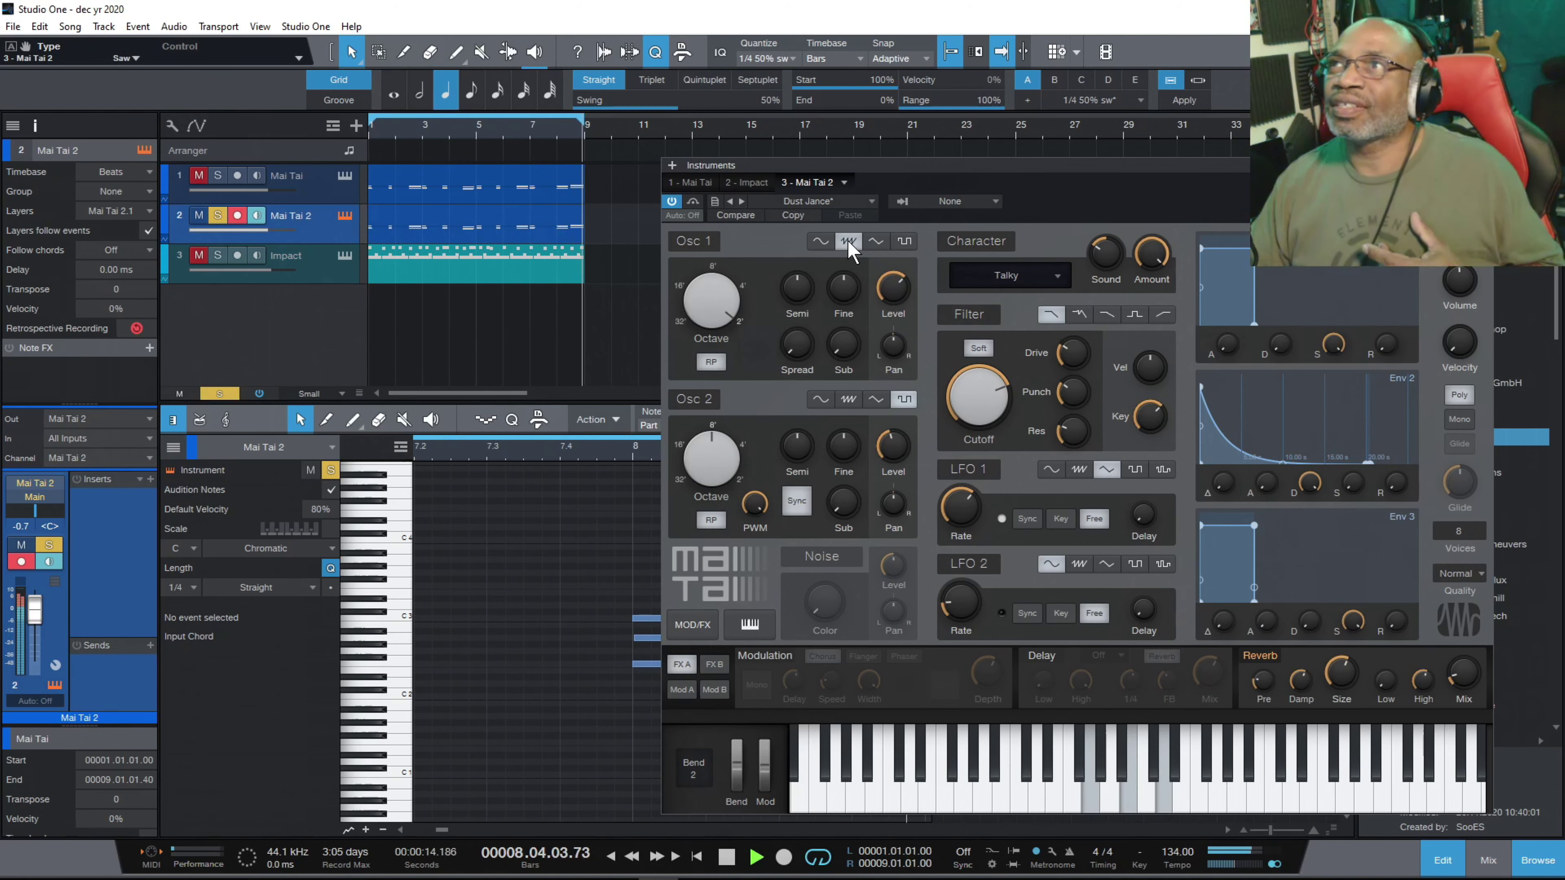
pyautogui.click(876, 241)
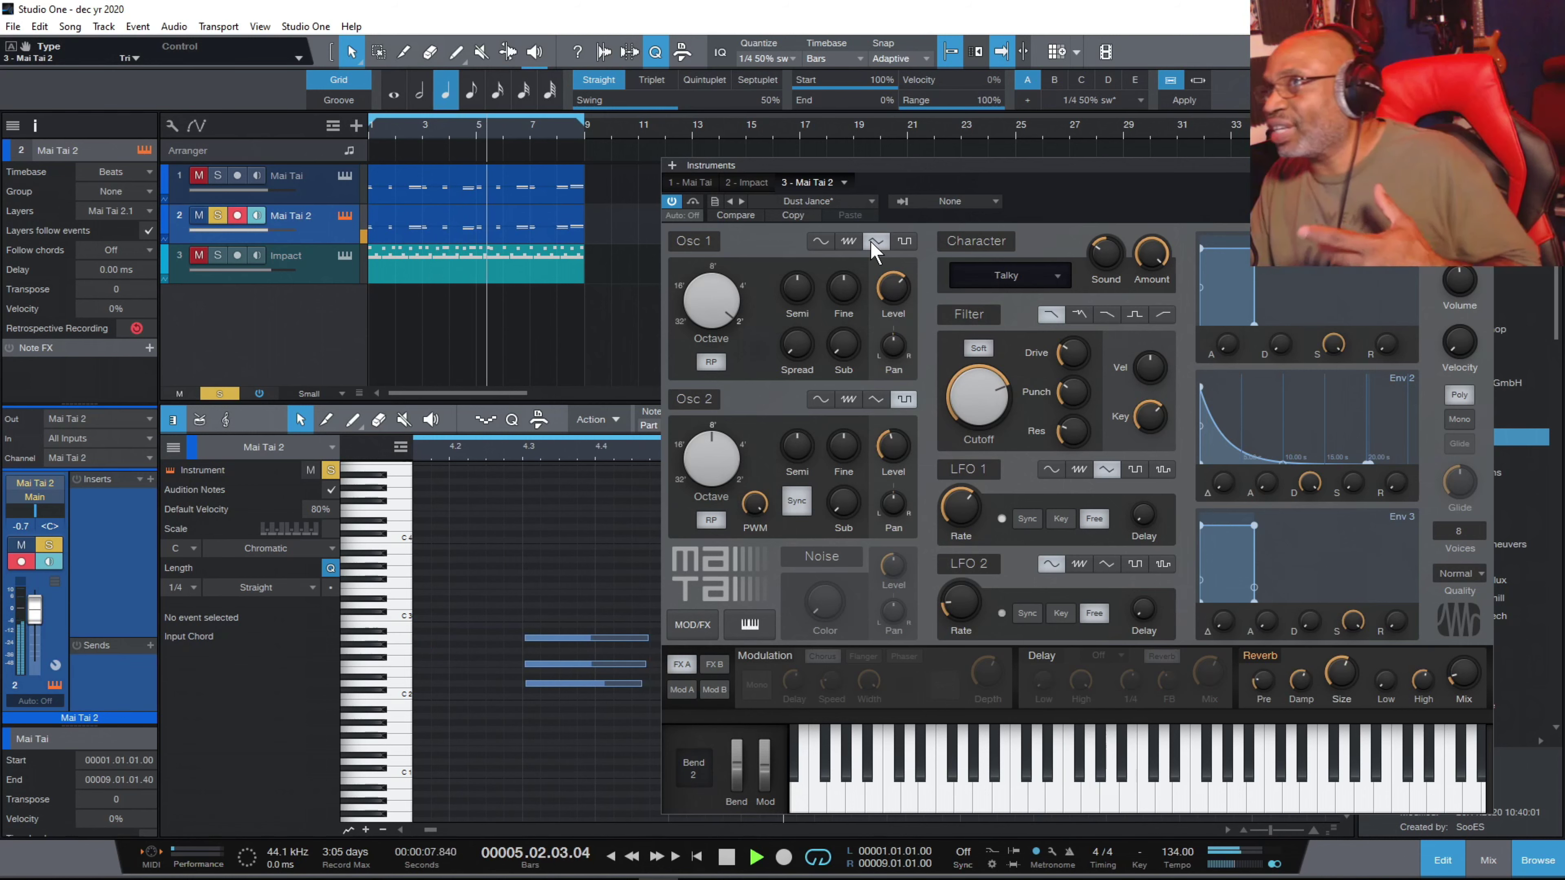
pyautogui.click(904, 242)
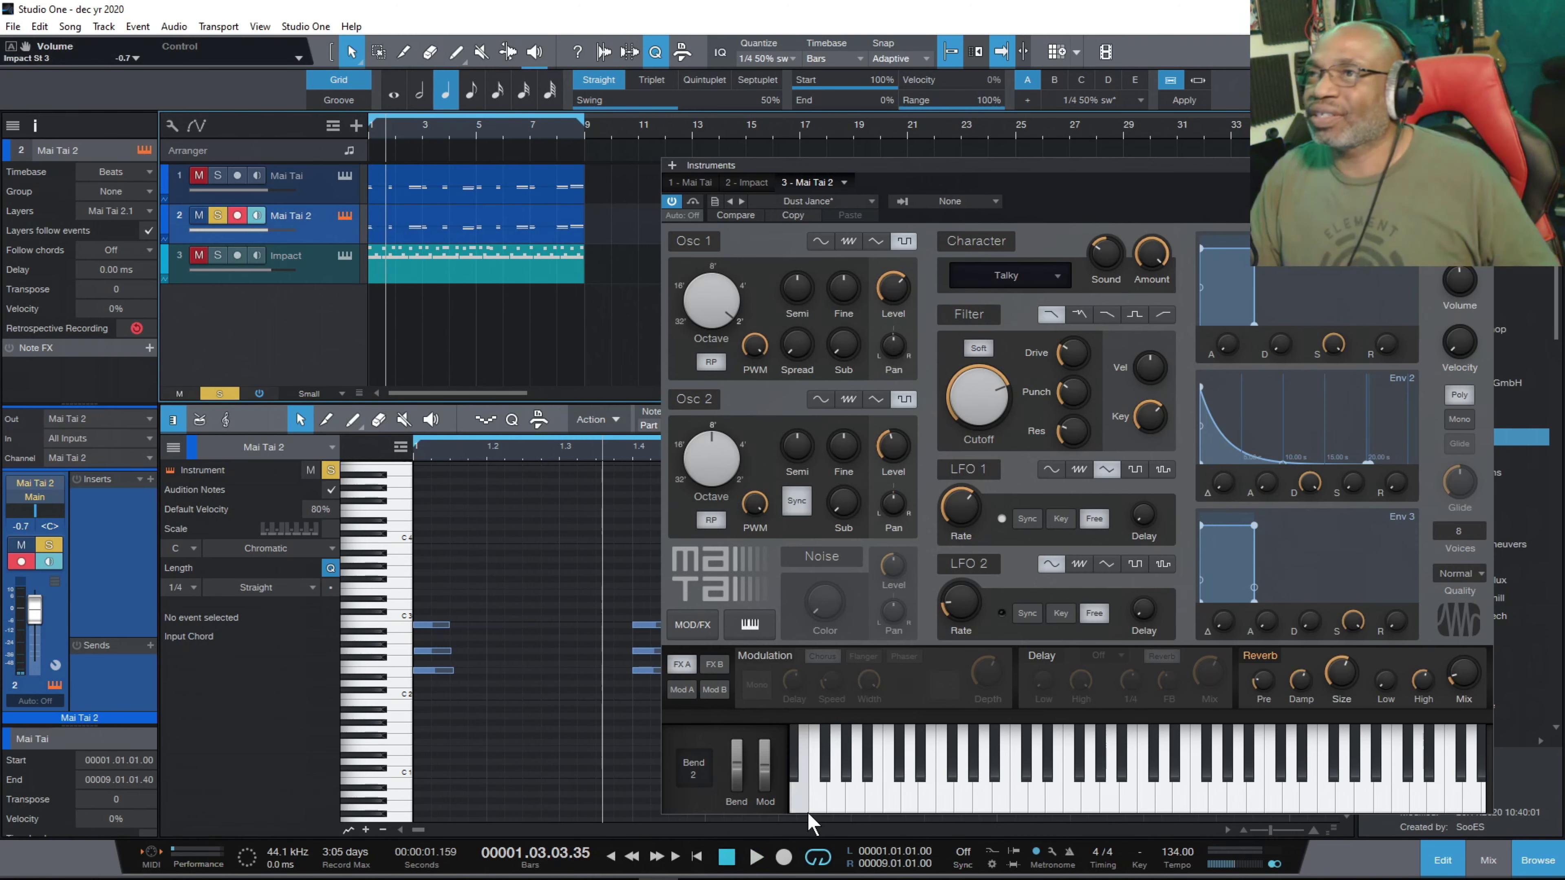
# Play the soloed loop, sweep oscillator 1's pan to both sides and set it to R 45.
pyautogui.click(756, 857)
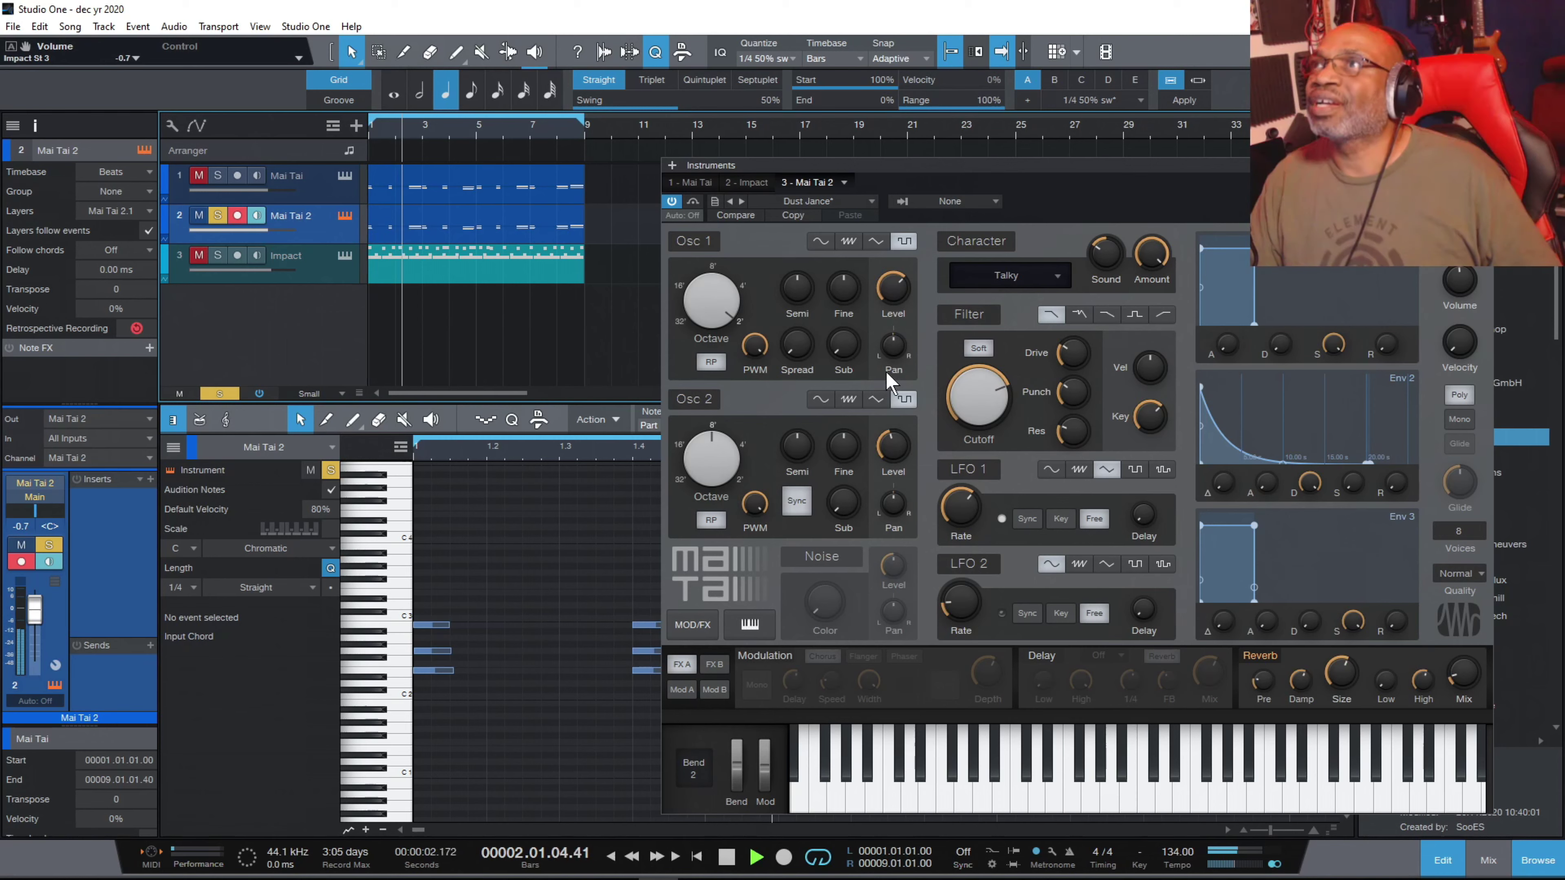
pyautogui.moveTo(894, 346); pyautogui.dragTo(874, 399)
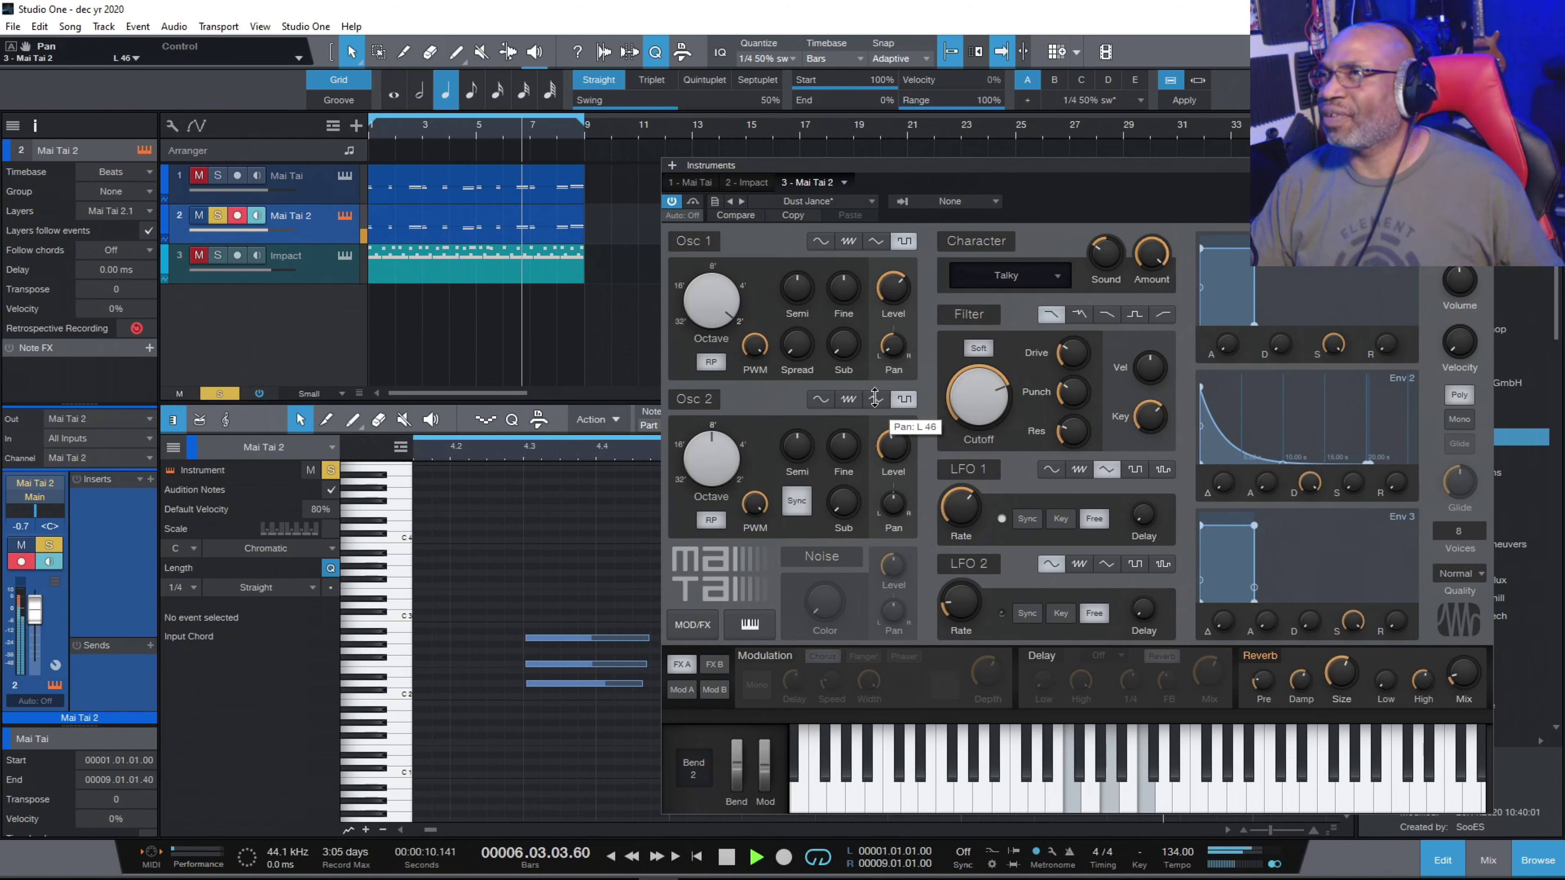
pyautogui.moveTo(875, 399); pyautogui.dragTo(878, 243)
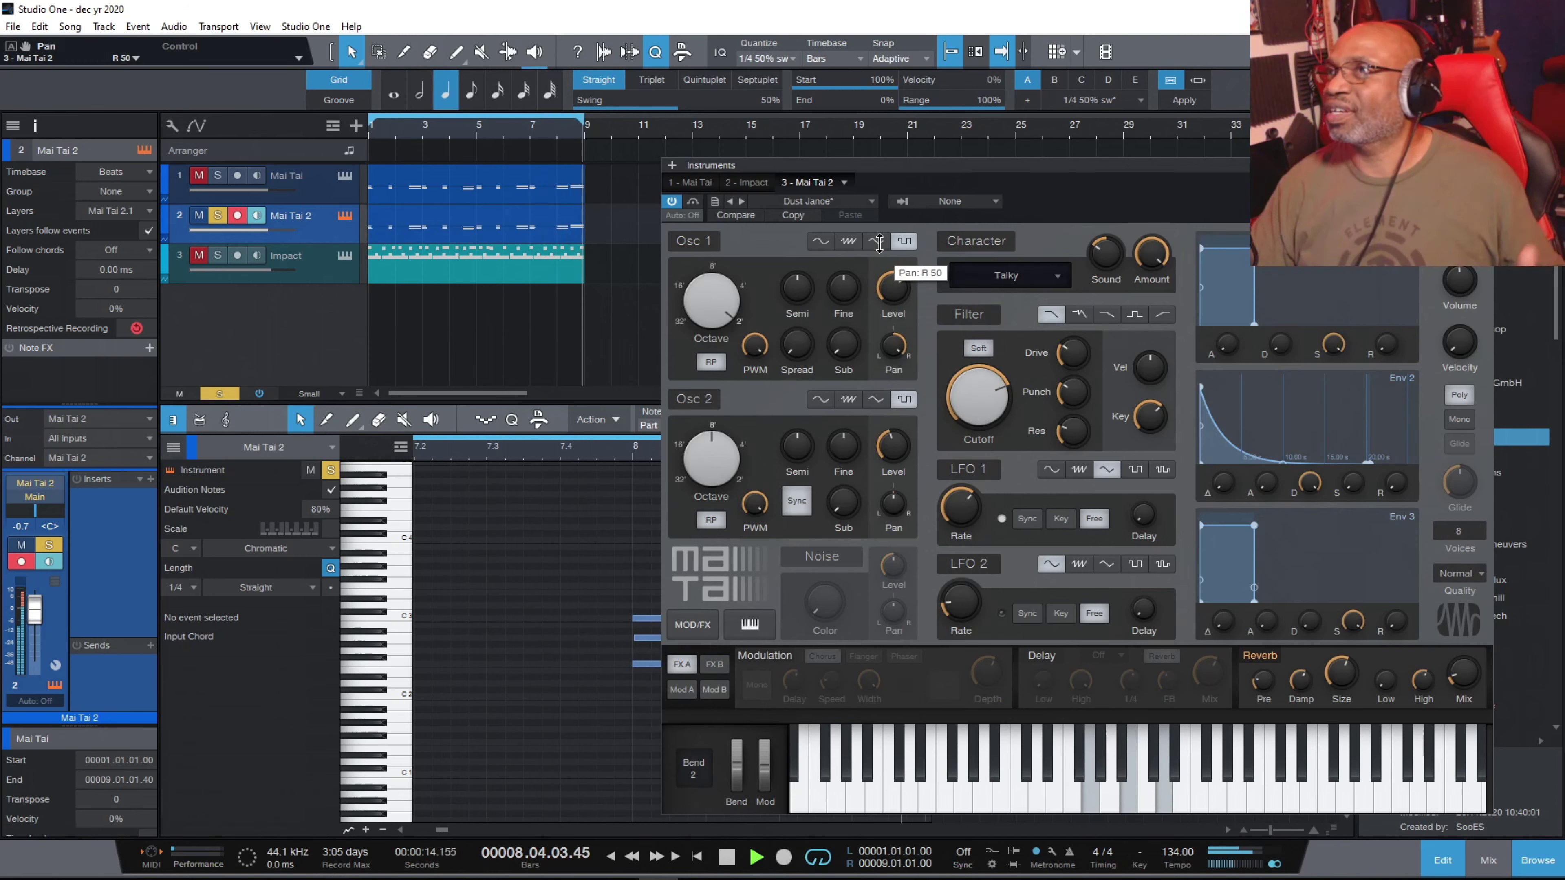
pyautogui.moveTo(879, 243)
pyautogui.mouseDown()
pyautogui.moveTo(883, 399)
pyautogui.moveTo(875, 250)
pyautogui.mouseUp()
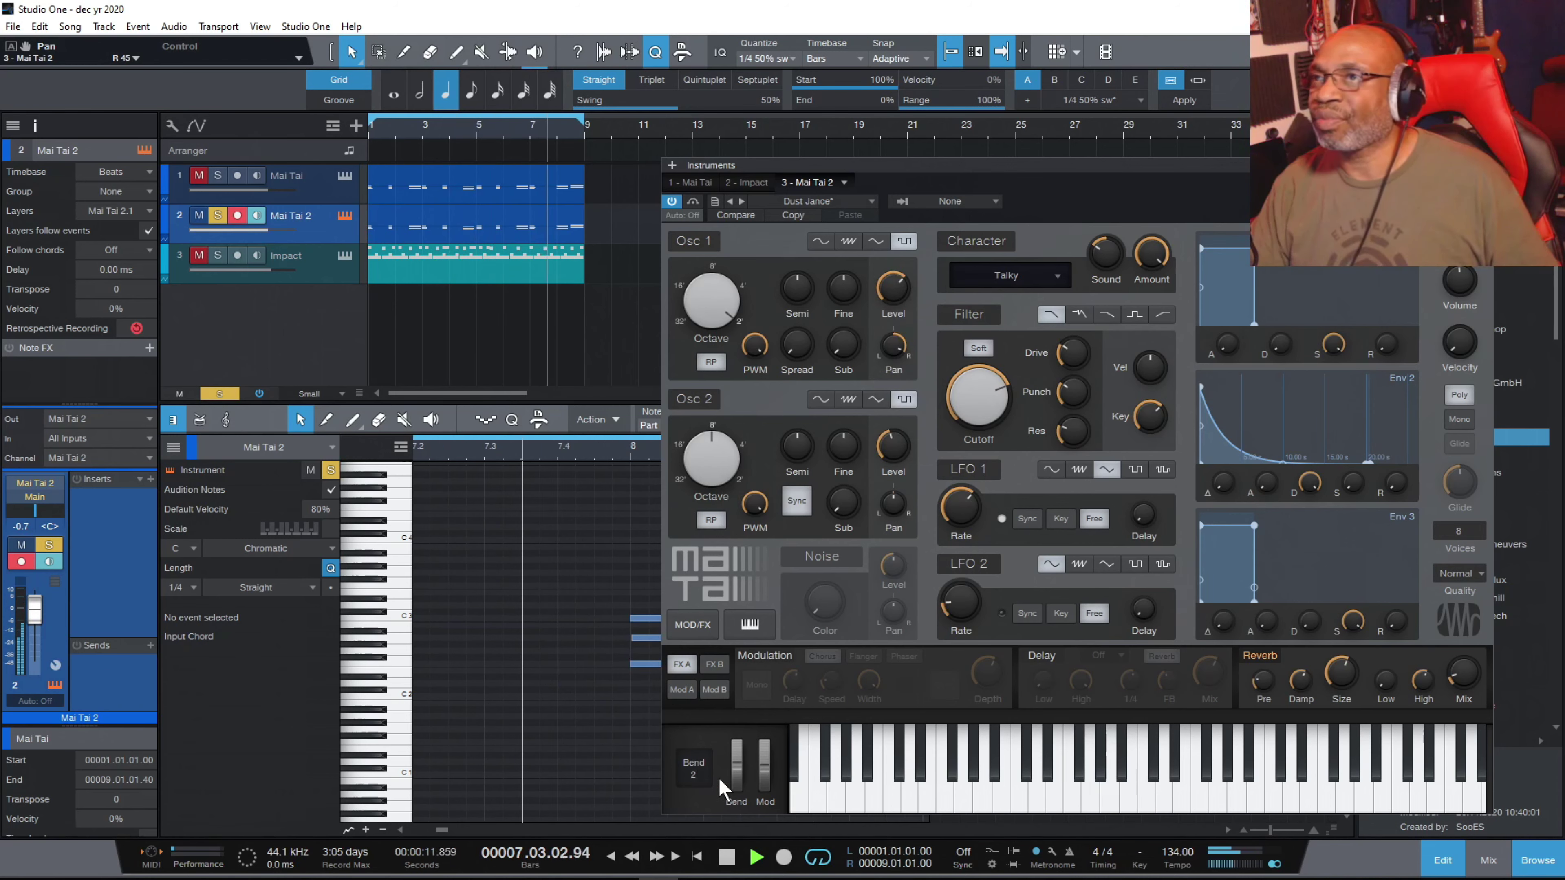
pyautogui.click(728, 859)
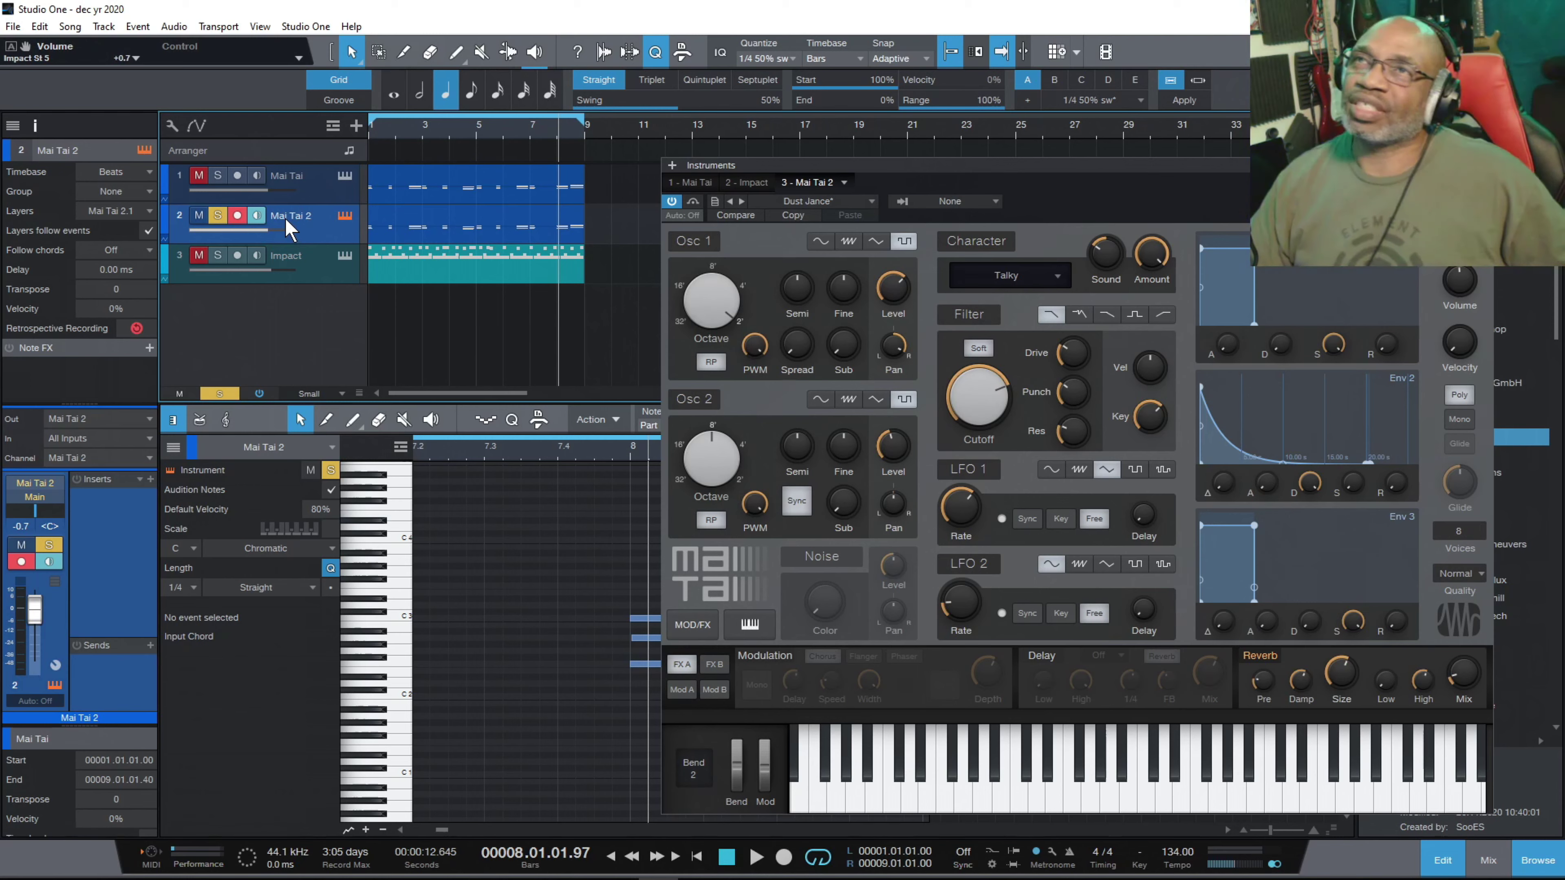
# Clear the Mai Tai 2 solo and set oscillator 1's level to -1.8 dB while the full mix plays.
pyautogui.moveTo(265, 229)
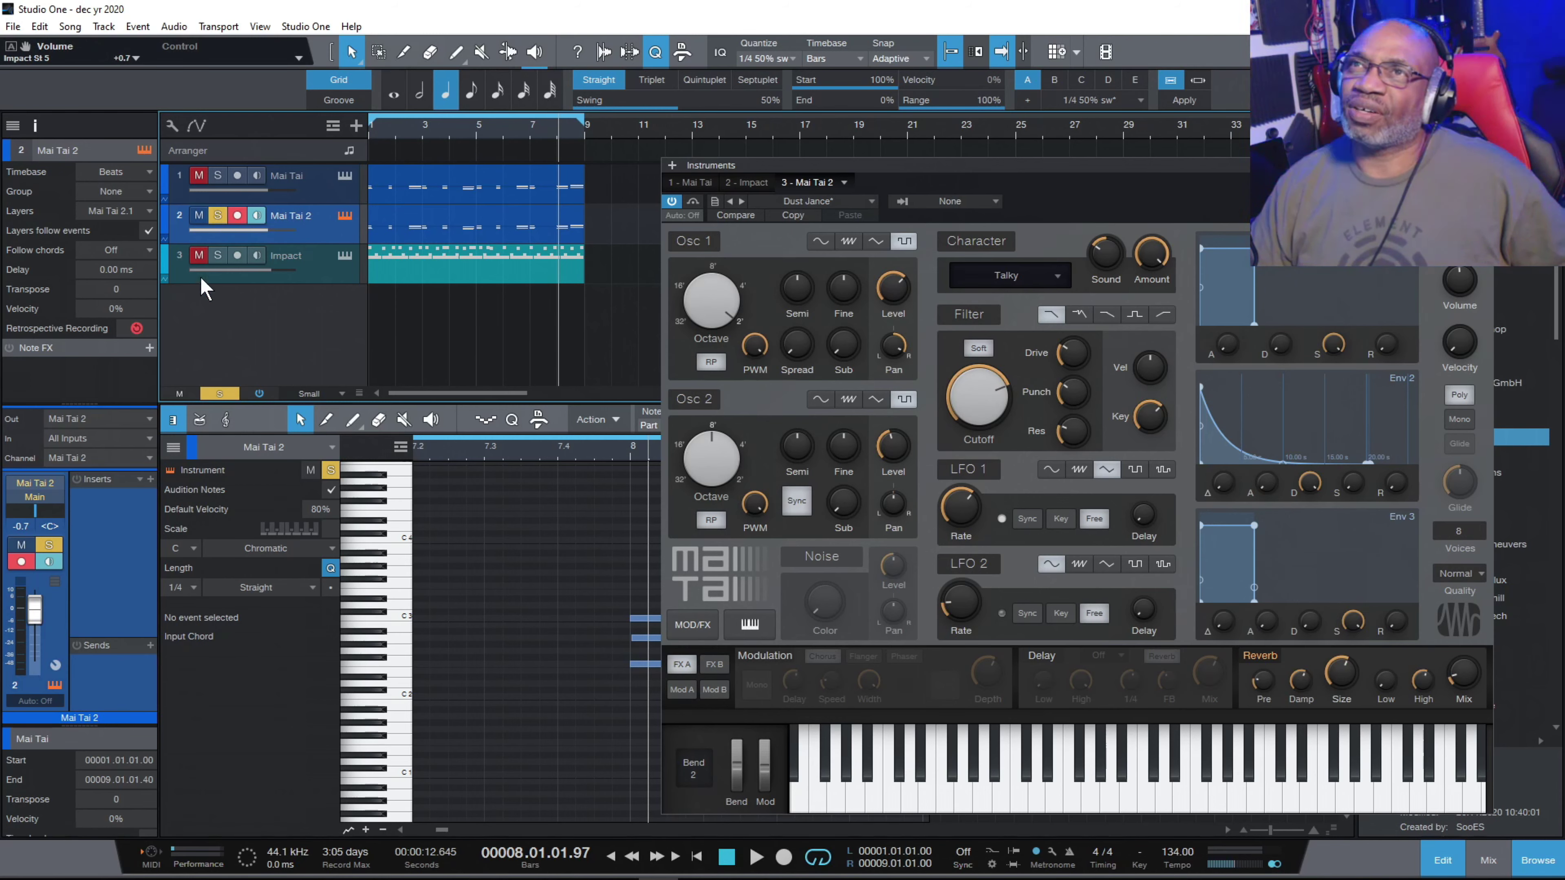
pyautogui.click(210, 392)
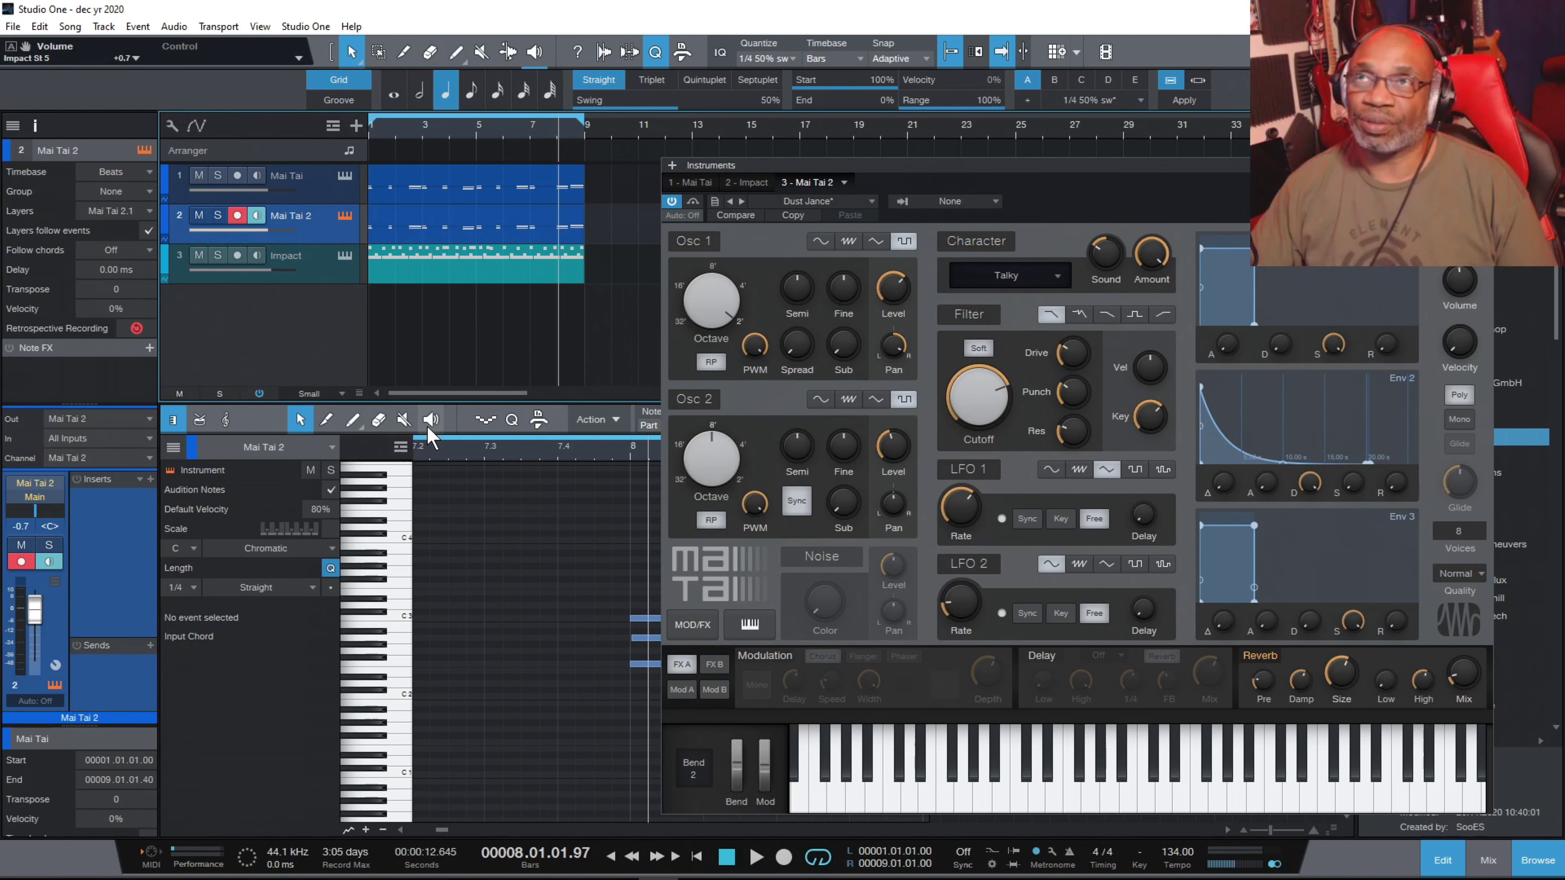
pyautogui.click(757, 859)
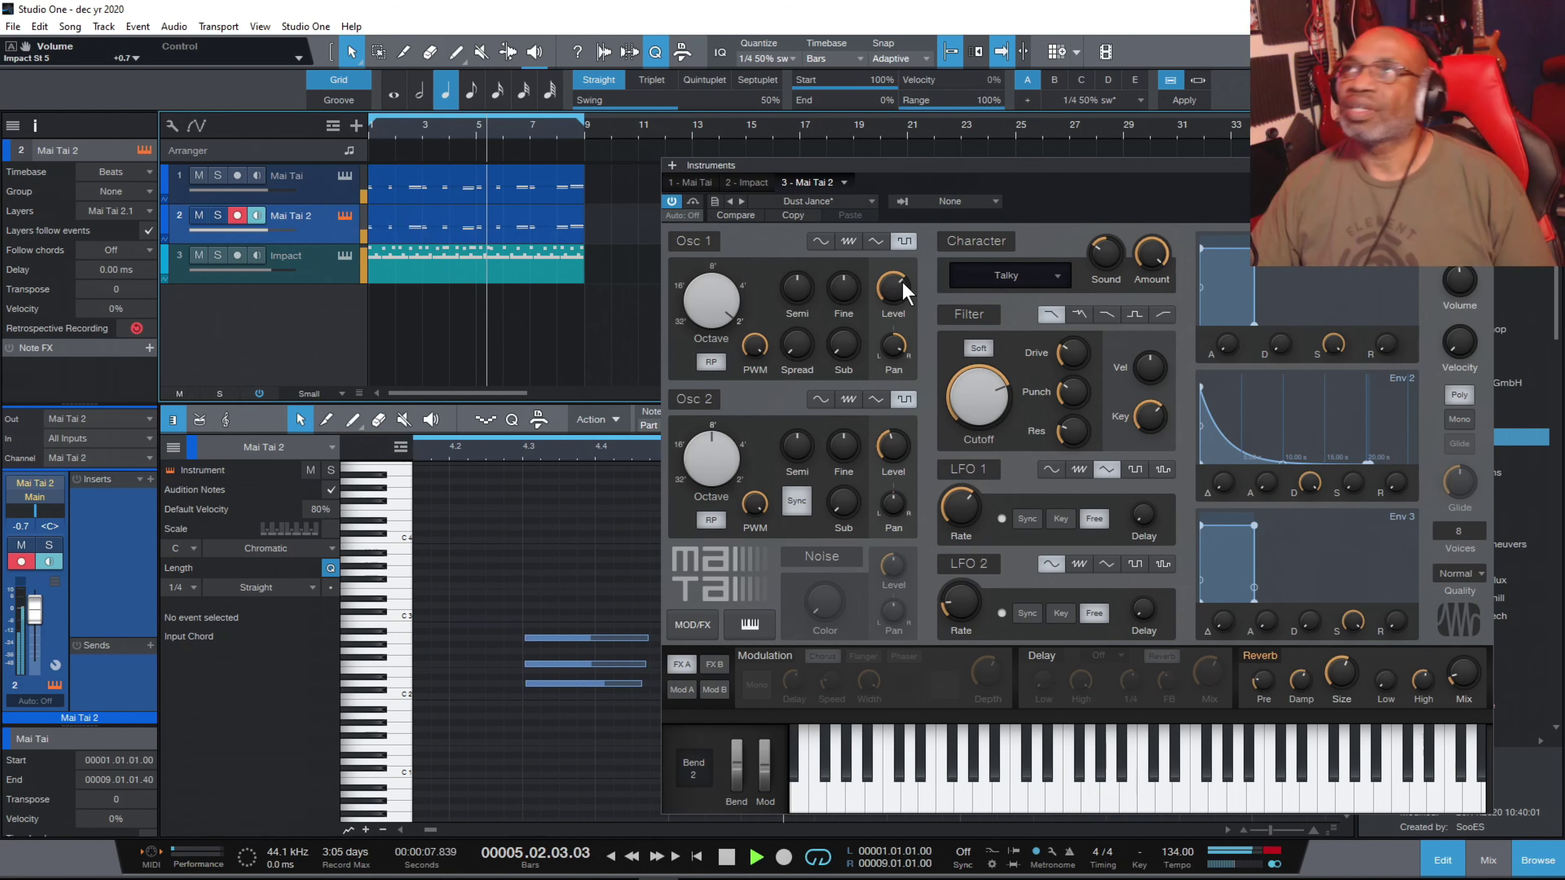
pyautogui.moveTo(899, 282)
pyautogui.mouseDown()
pyautogui.moveTo(904, 398)
pyautogui.moveTo(899, 259)
pyautogui.mouseUp()
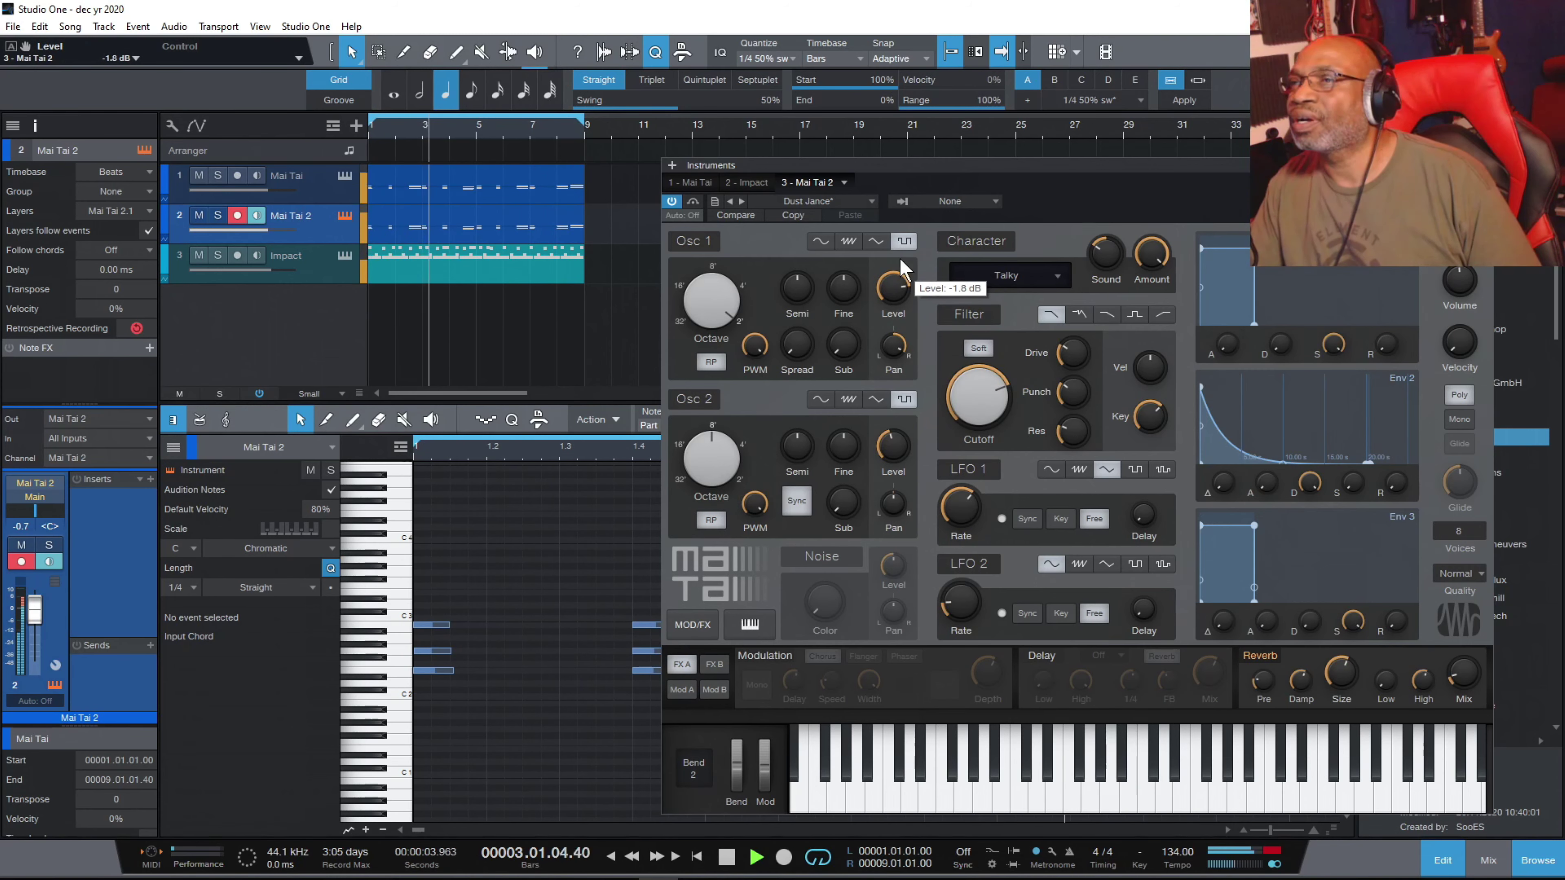
pyautogui.click(728, 859)
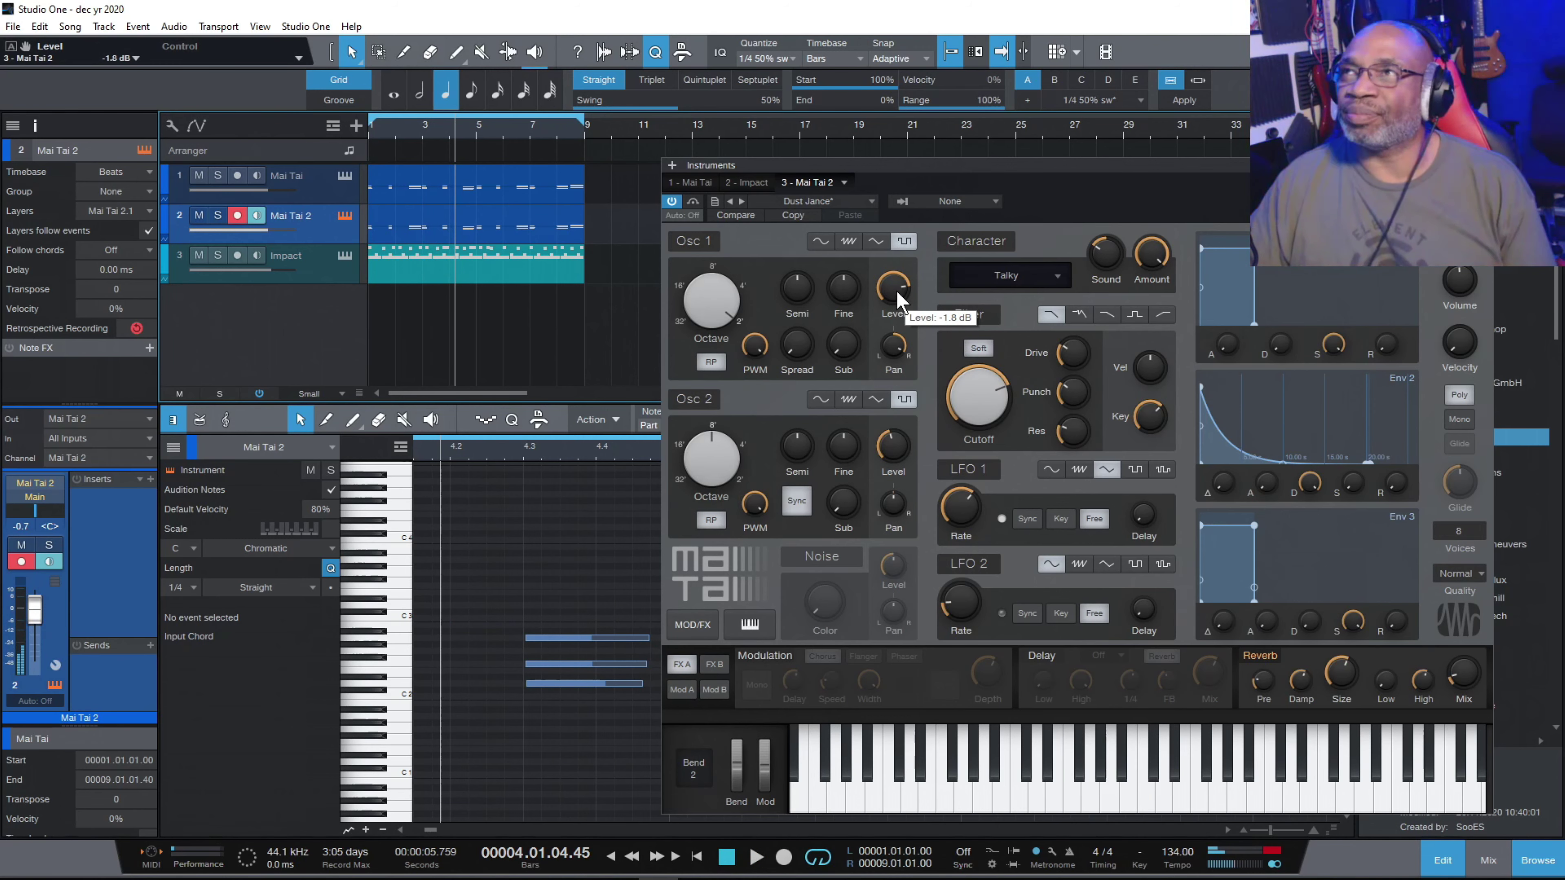
# Lower the Mai Tai 2 track volume to -11.3 dB while the loop plays.
pyautogui.click(757, 856)
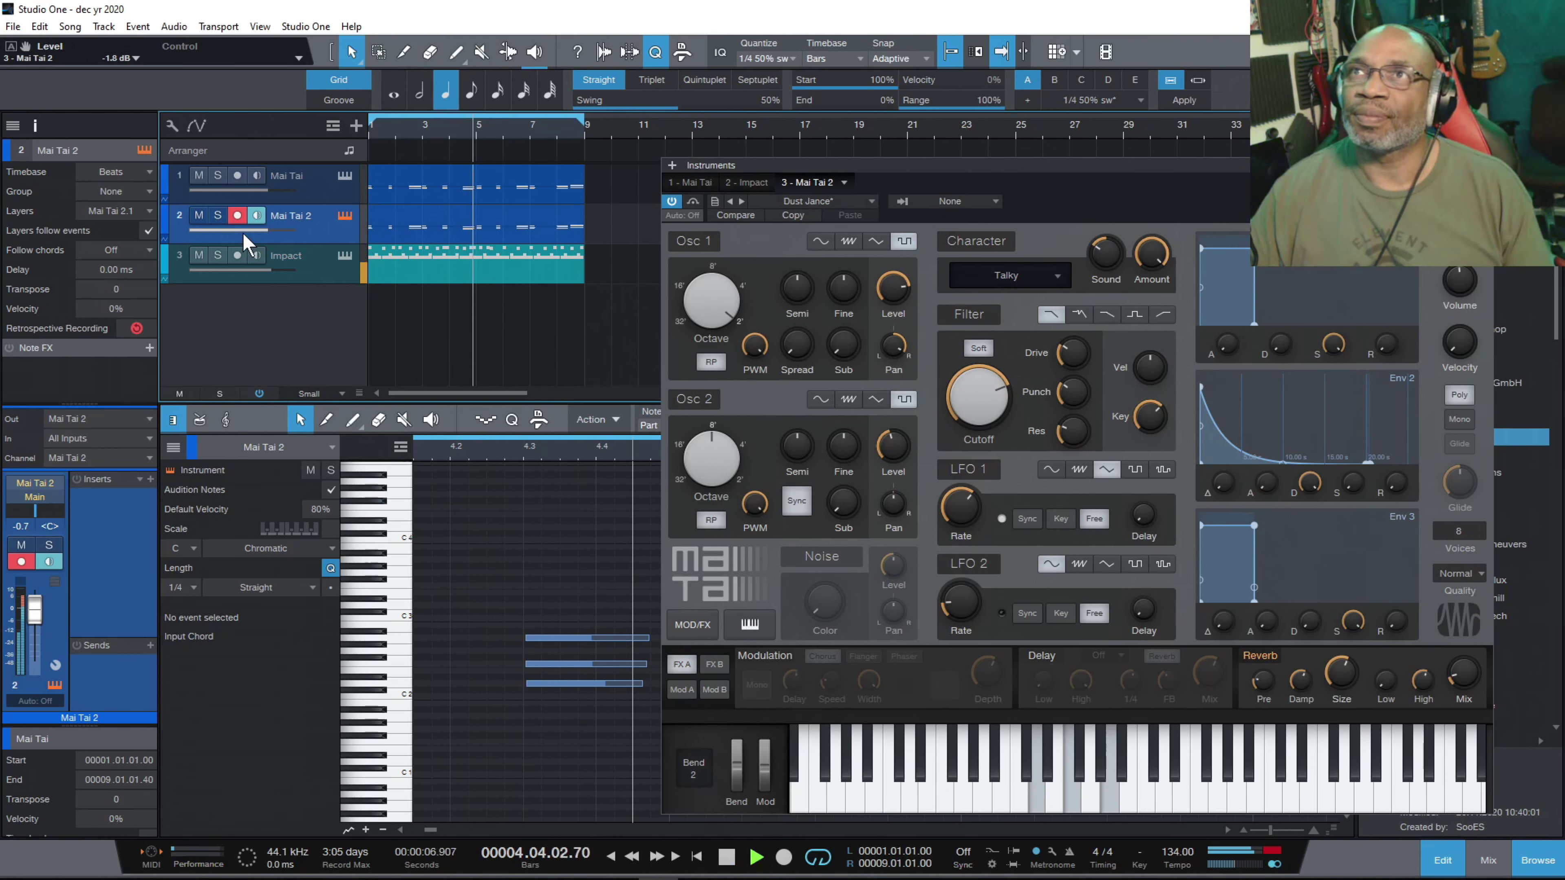
pyautogui.moveTo(260, 228); pyautogui.dragTo(239, 231)
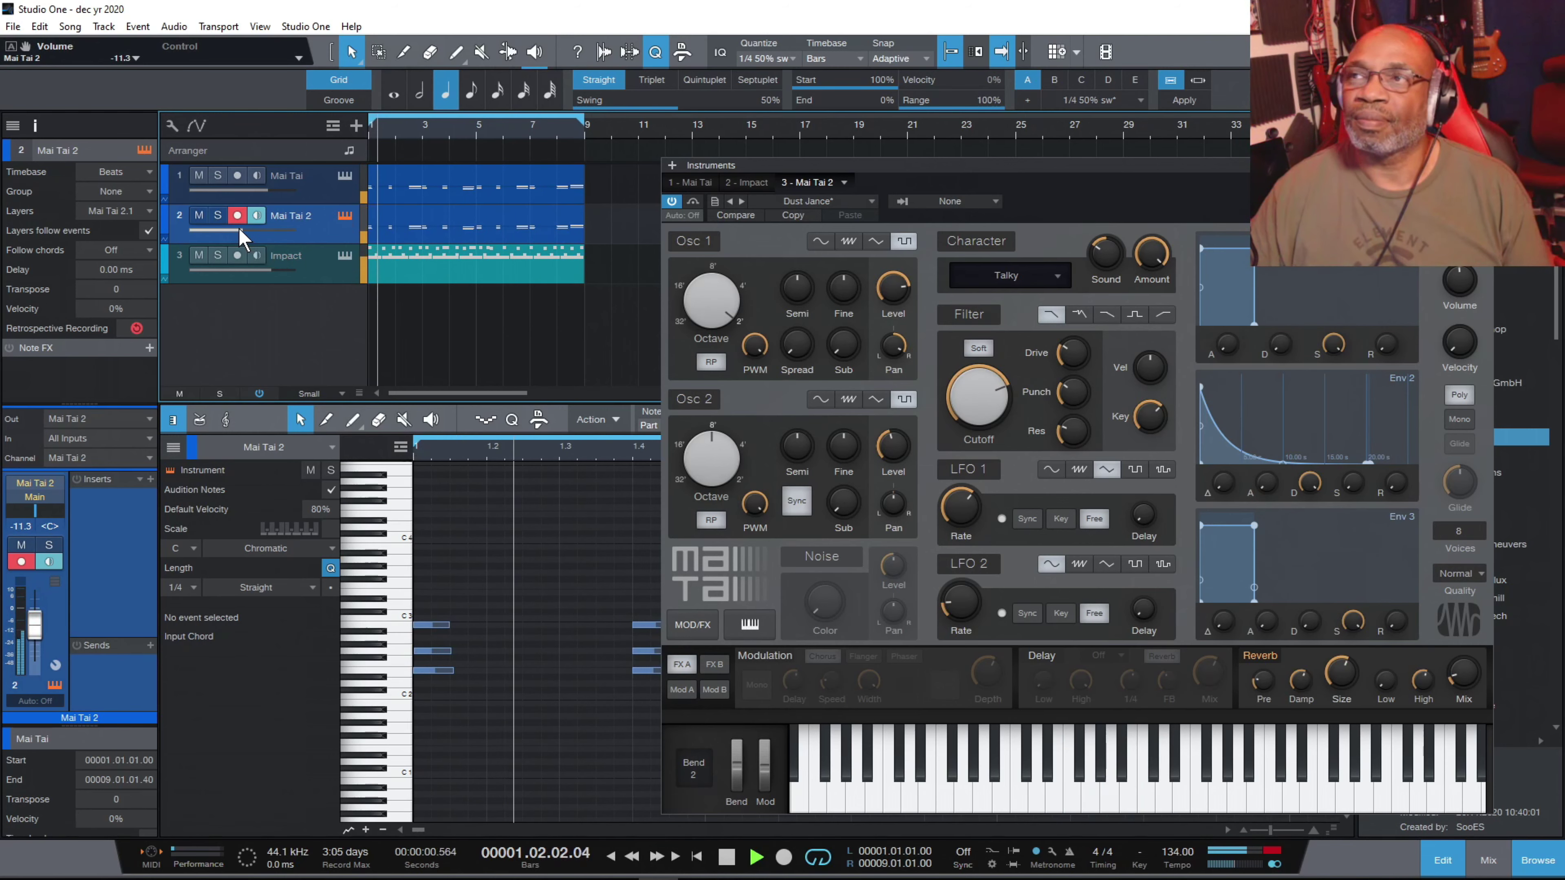
pyautogui.press('space')
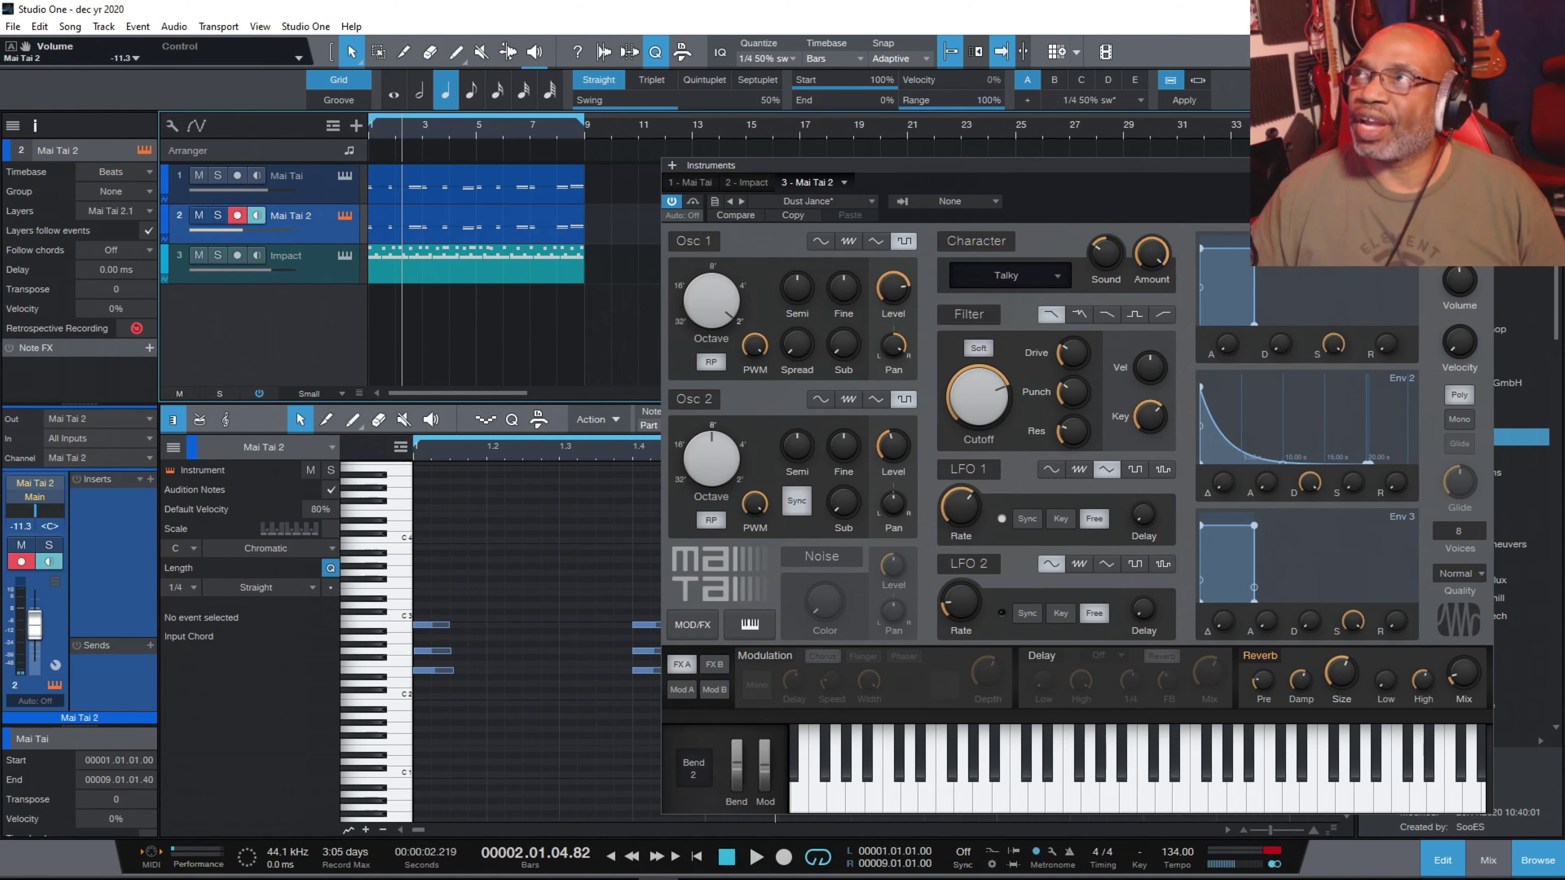
# Close the Mai Tai 2 instrument window and the lower editor pane so the arrangement fills the view.
pyautogui.click(1485, 165)
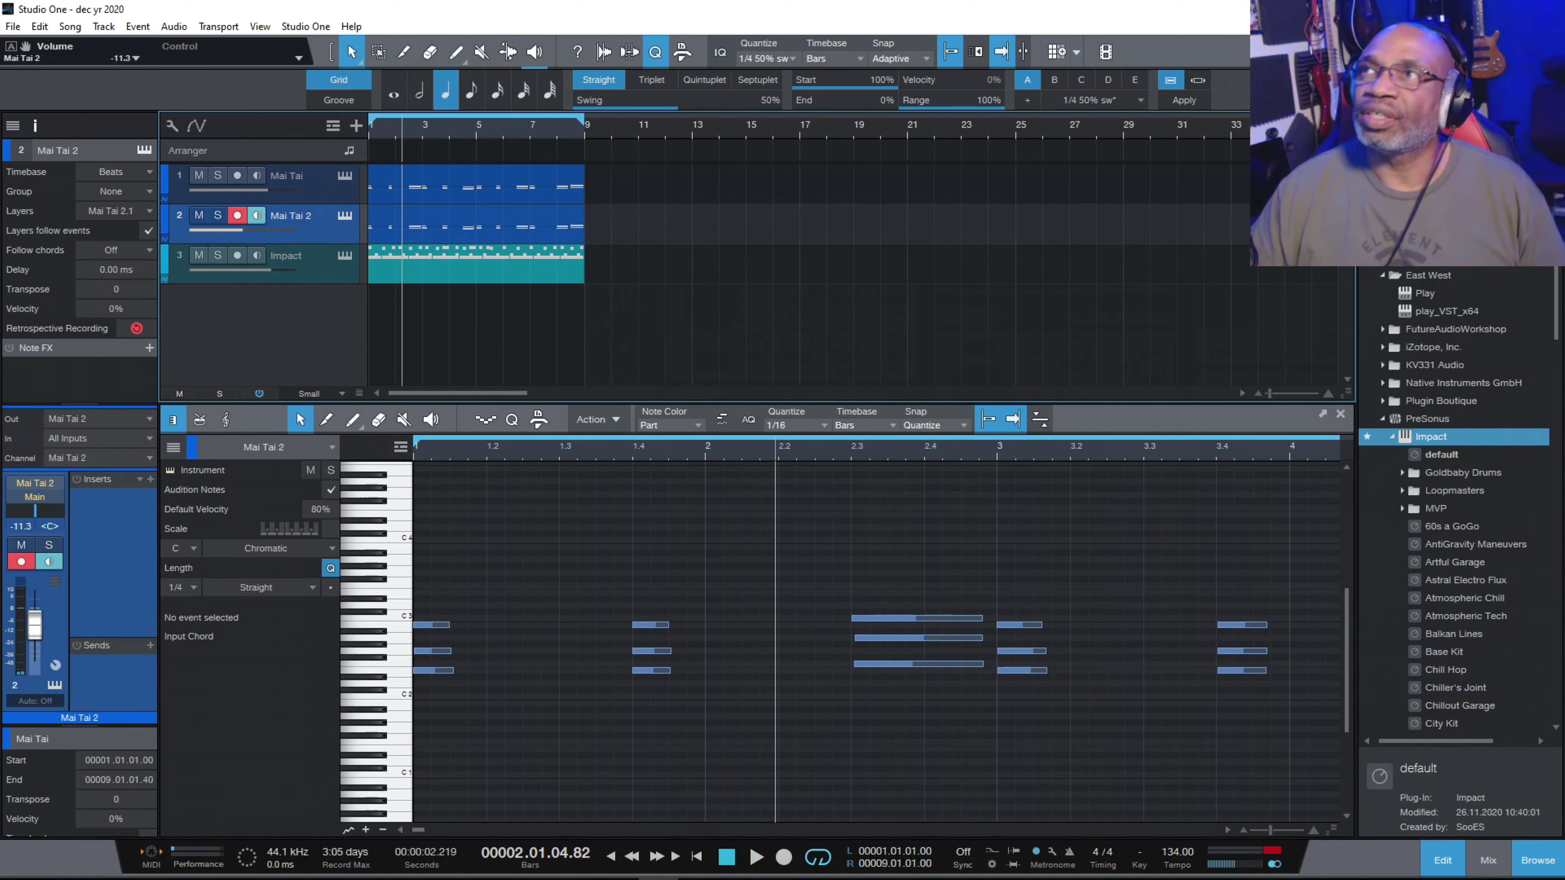
pyautogui.click(455, 215)
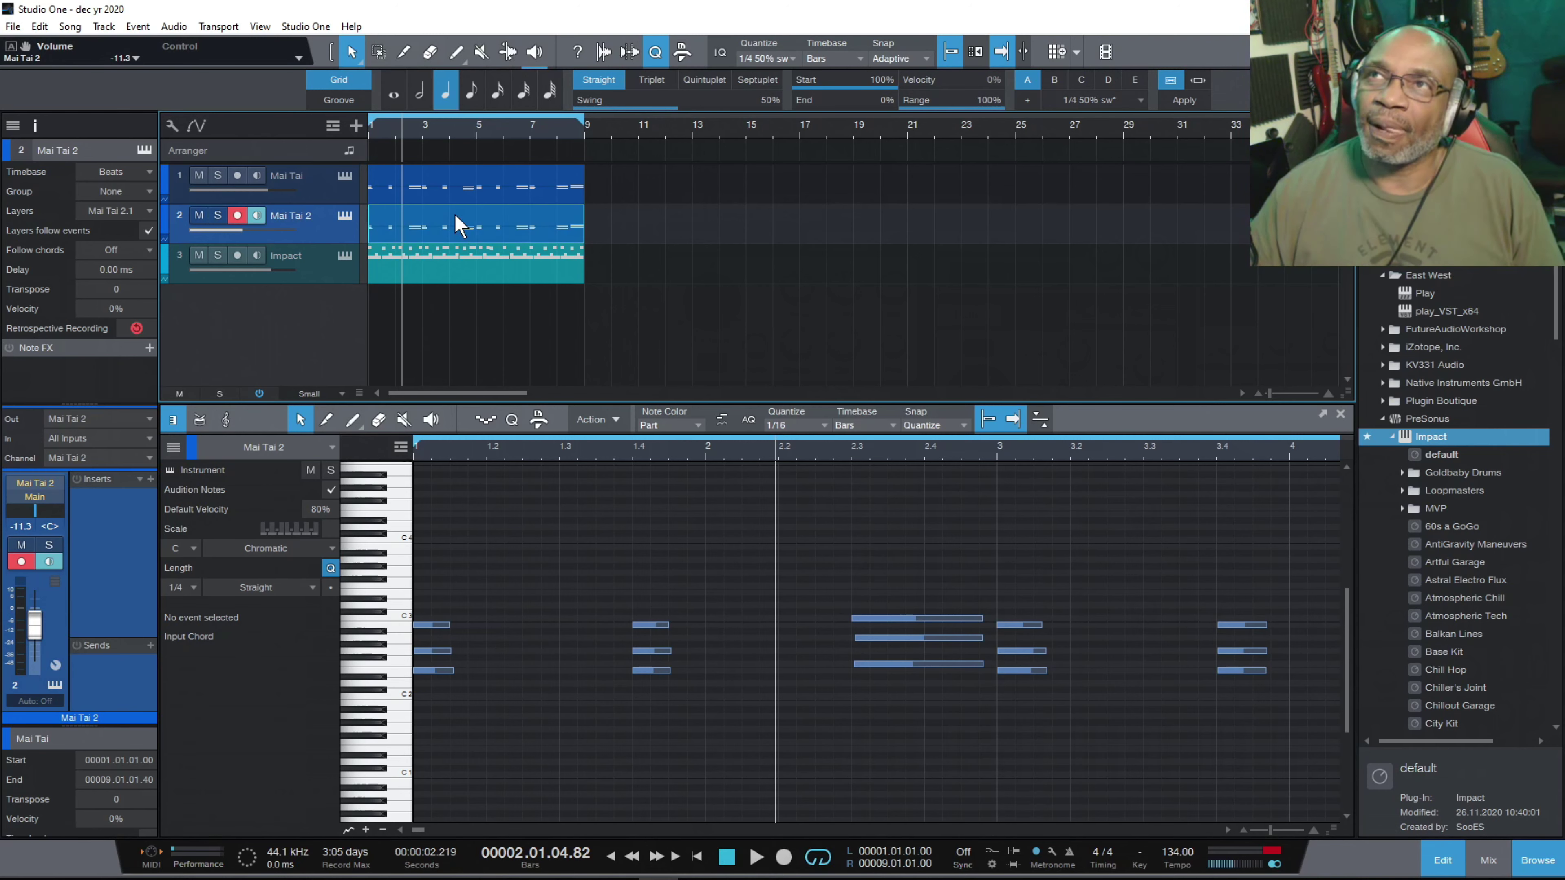
pyautogui.rightClick(455, 214)
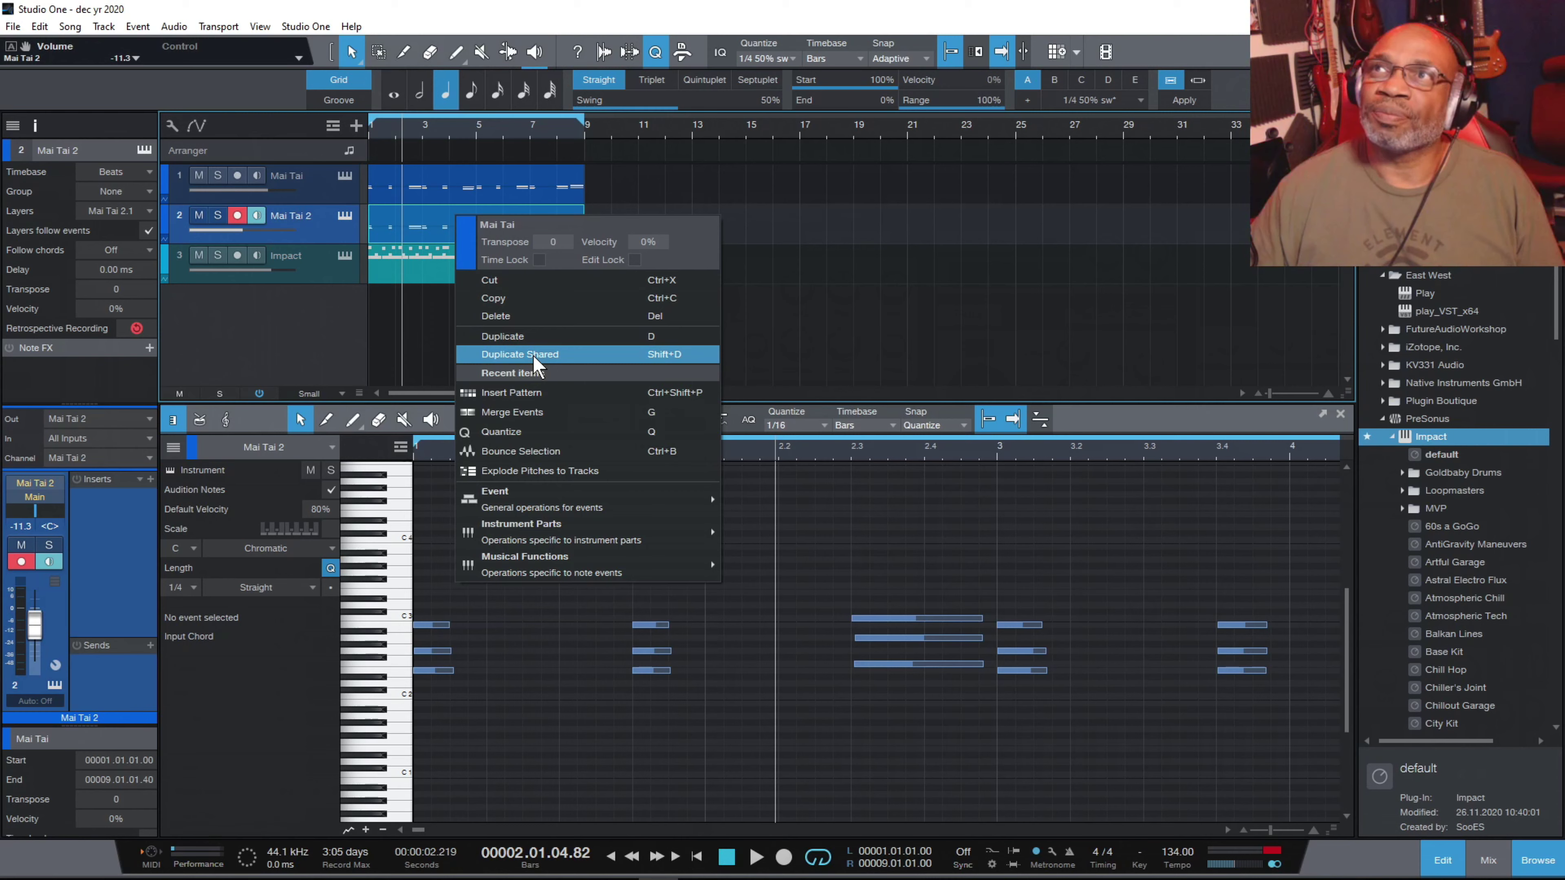
pyautogui.click(308, 223)
pyautogui.press('F3')
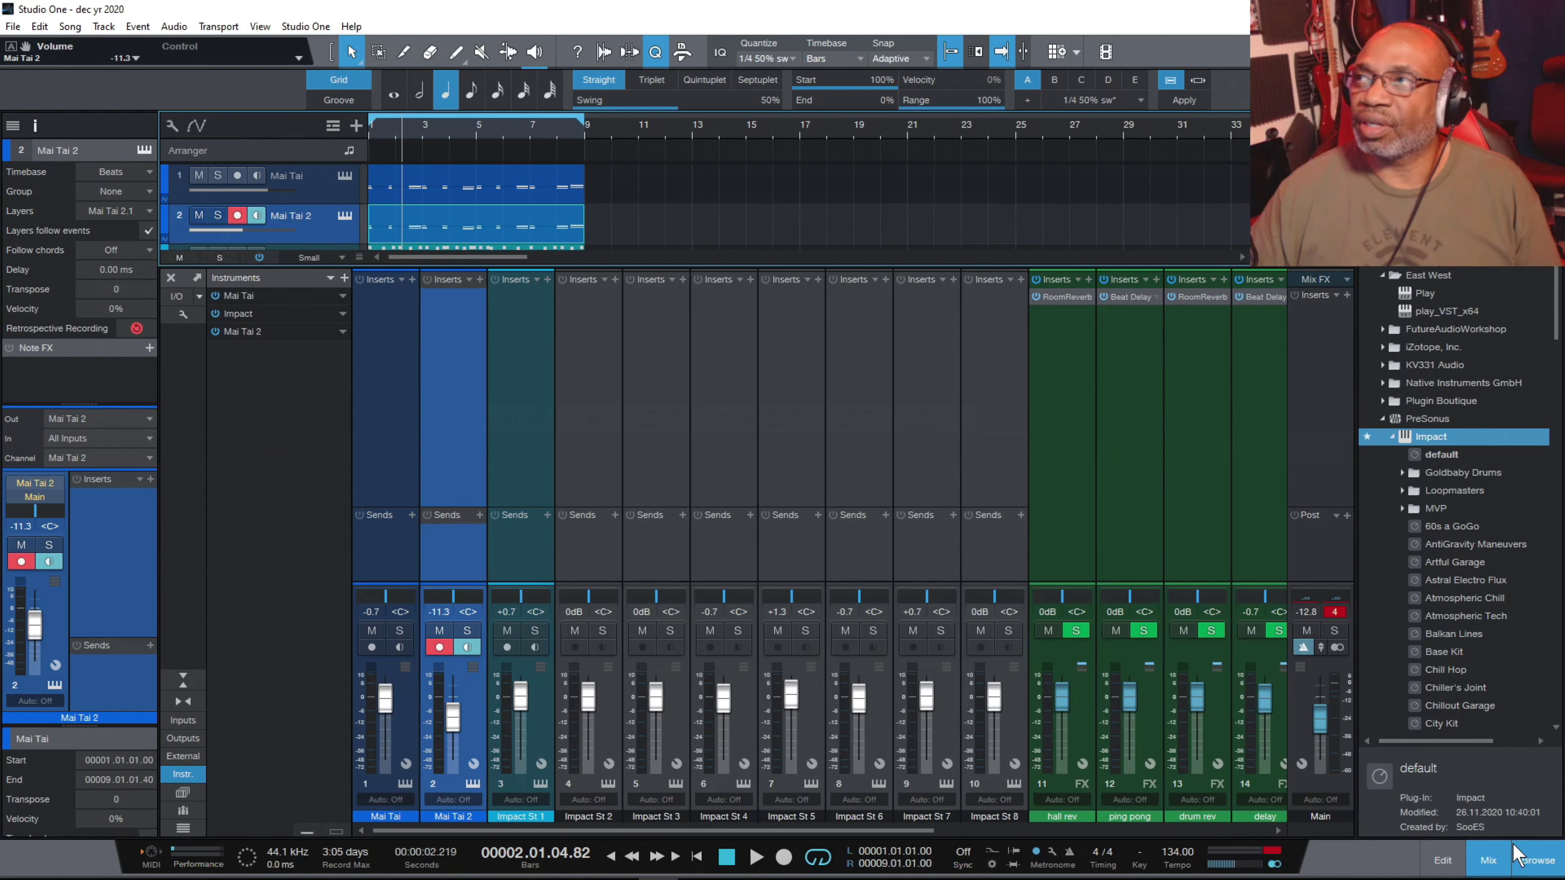
pyautogui.click(1487, 860)
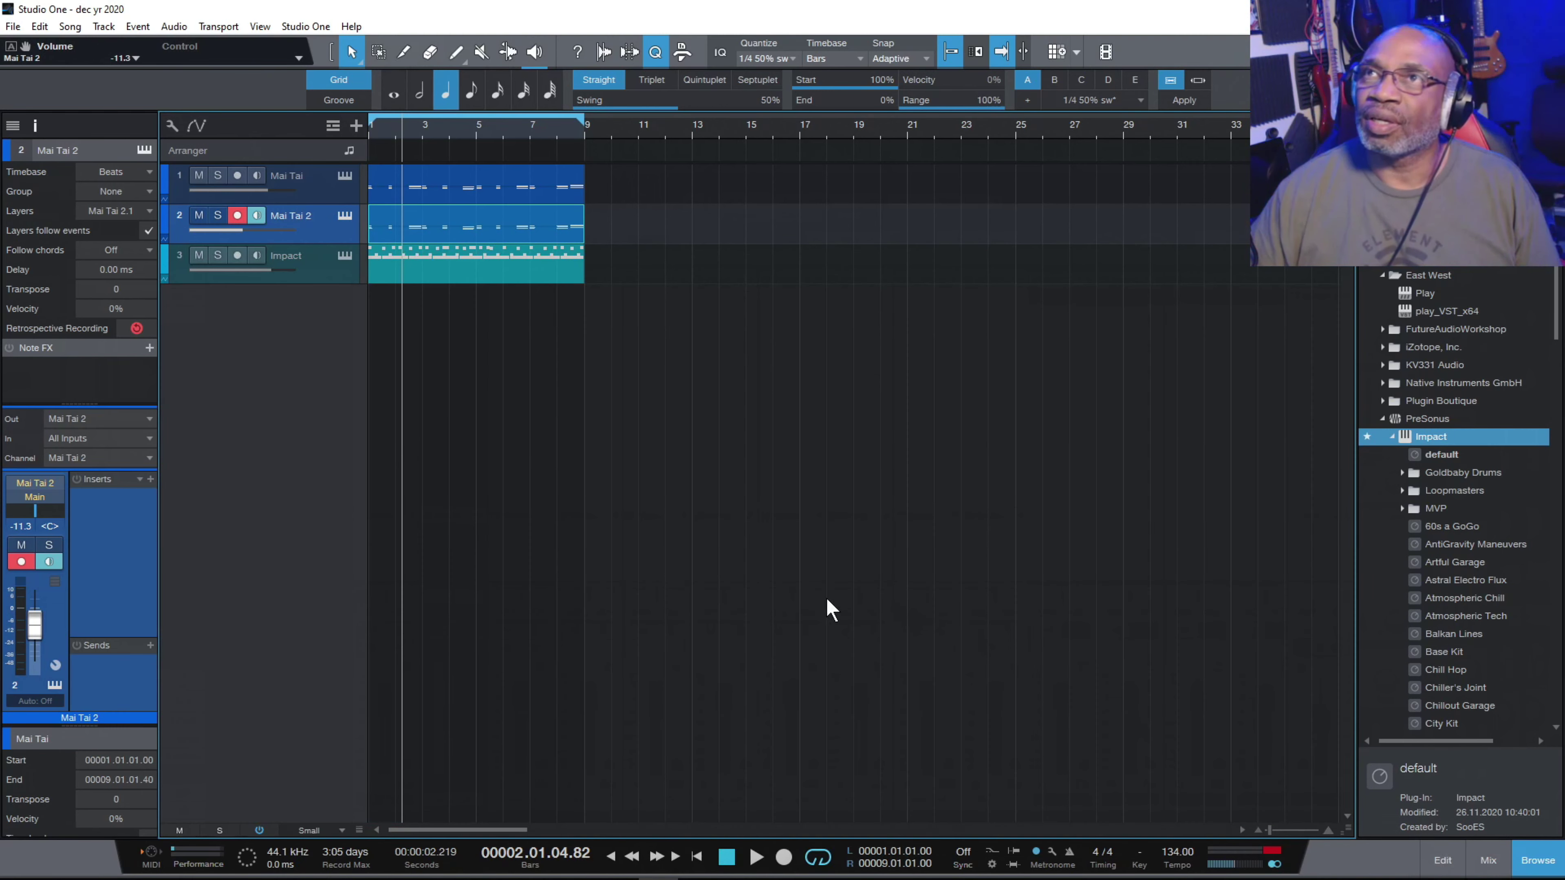
# Duplicate the Mai Tai 2 track completely, including its instrument, then open the copy's instrument and select its part.
pyautogui.rightClick(311, 220)
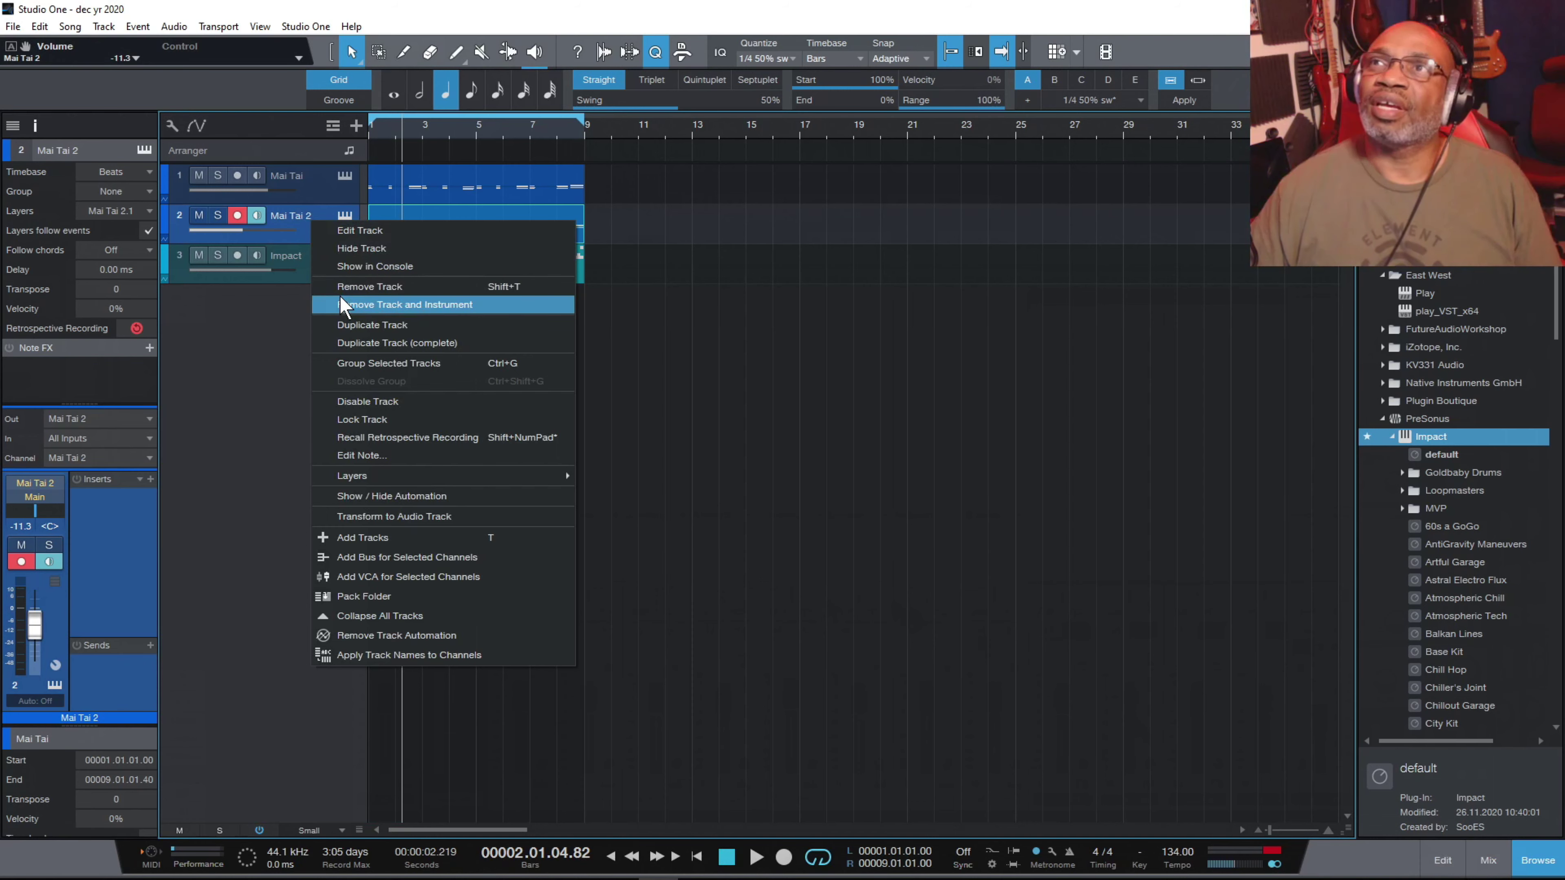
pyautogui.click(383, 343)
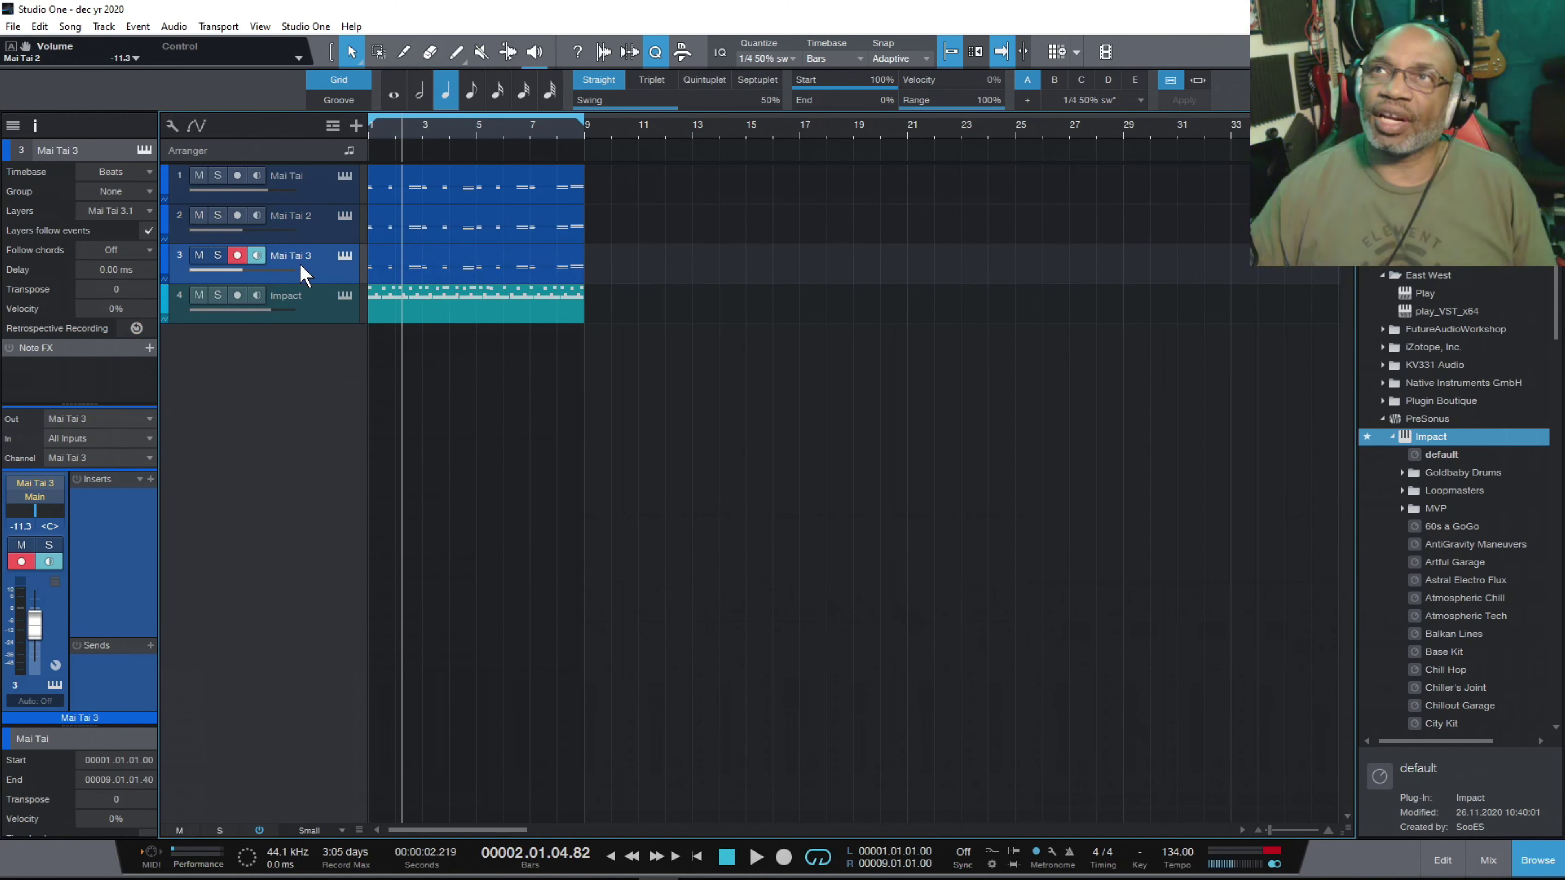
pyautogui.click(346, 255)
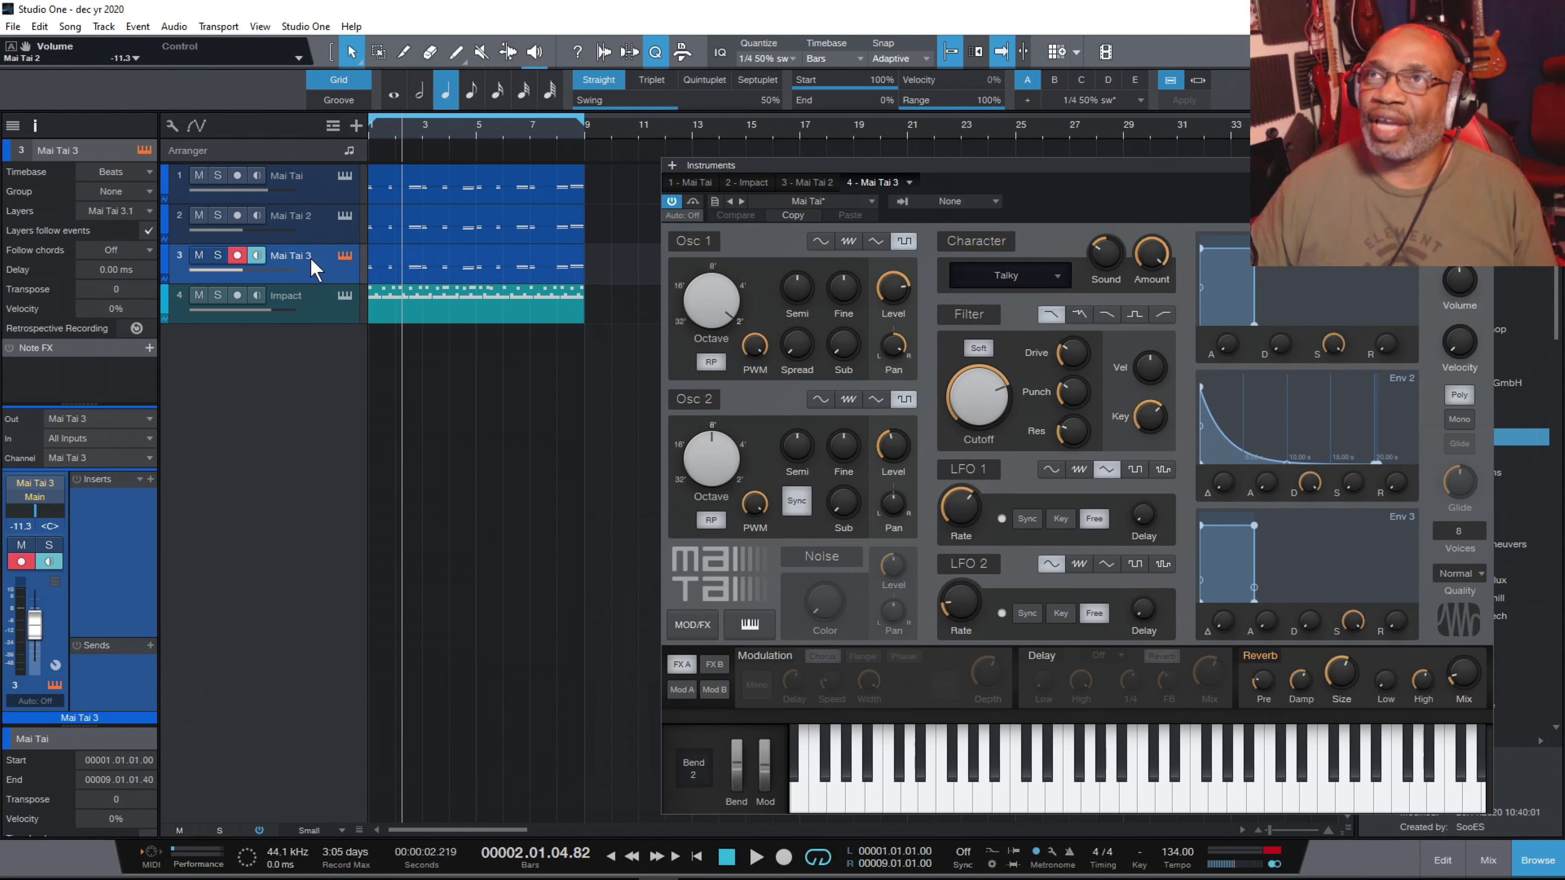
pyautogui.click(448, 266)
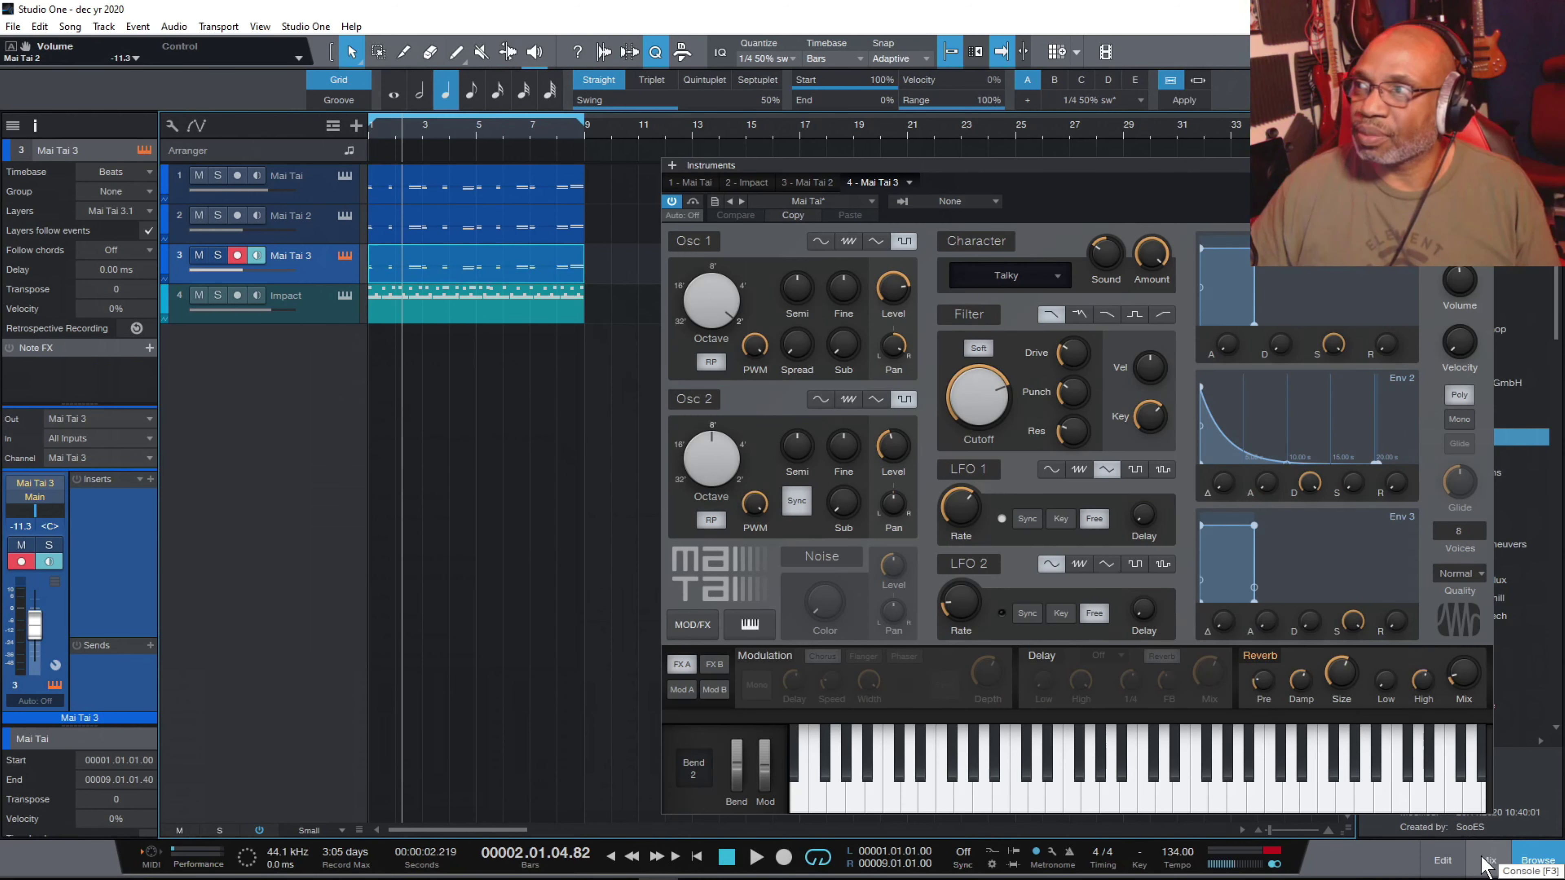
# Show the Mai Tai 3 part in the note editor without the instrument window and check the first chord's lowest and highest notes.
pyautogui.click(1442, 861)
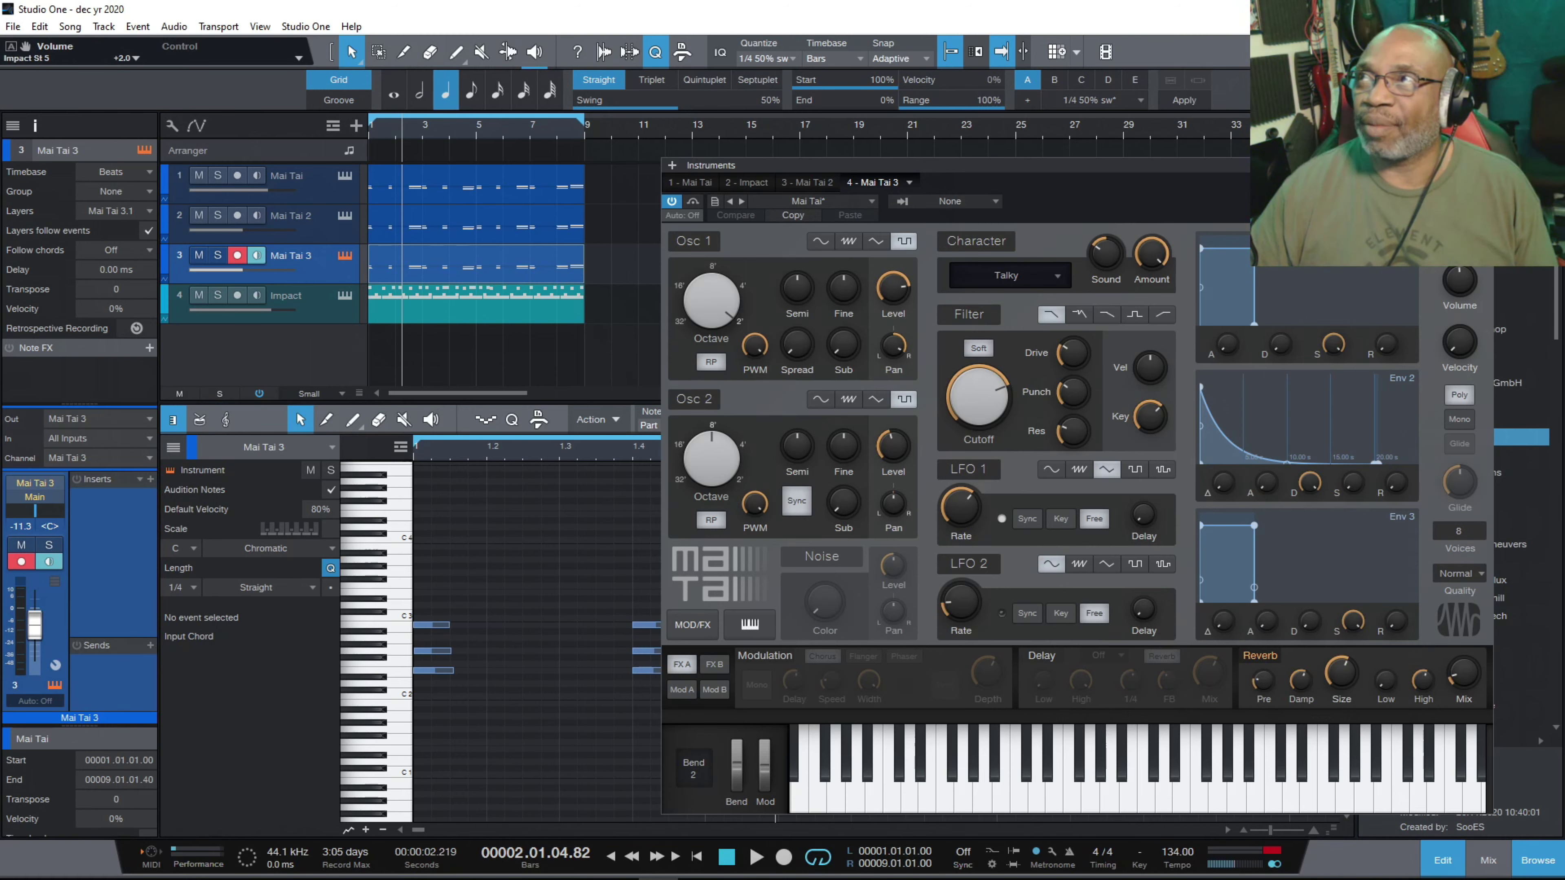
pyautogui.press('F11')
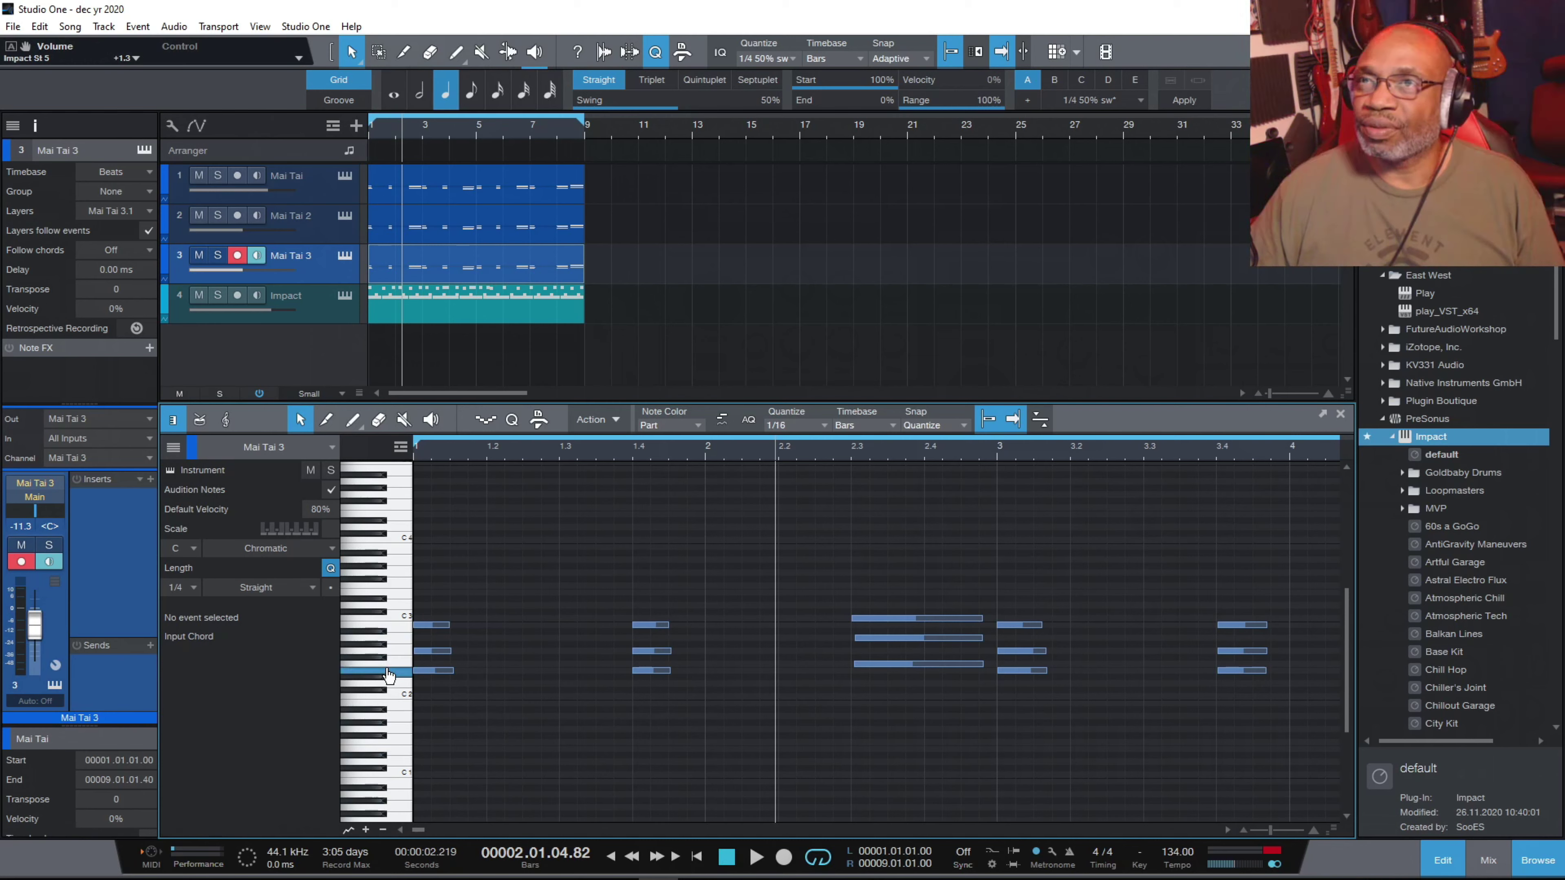
pyautogui.click(424, 671)
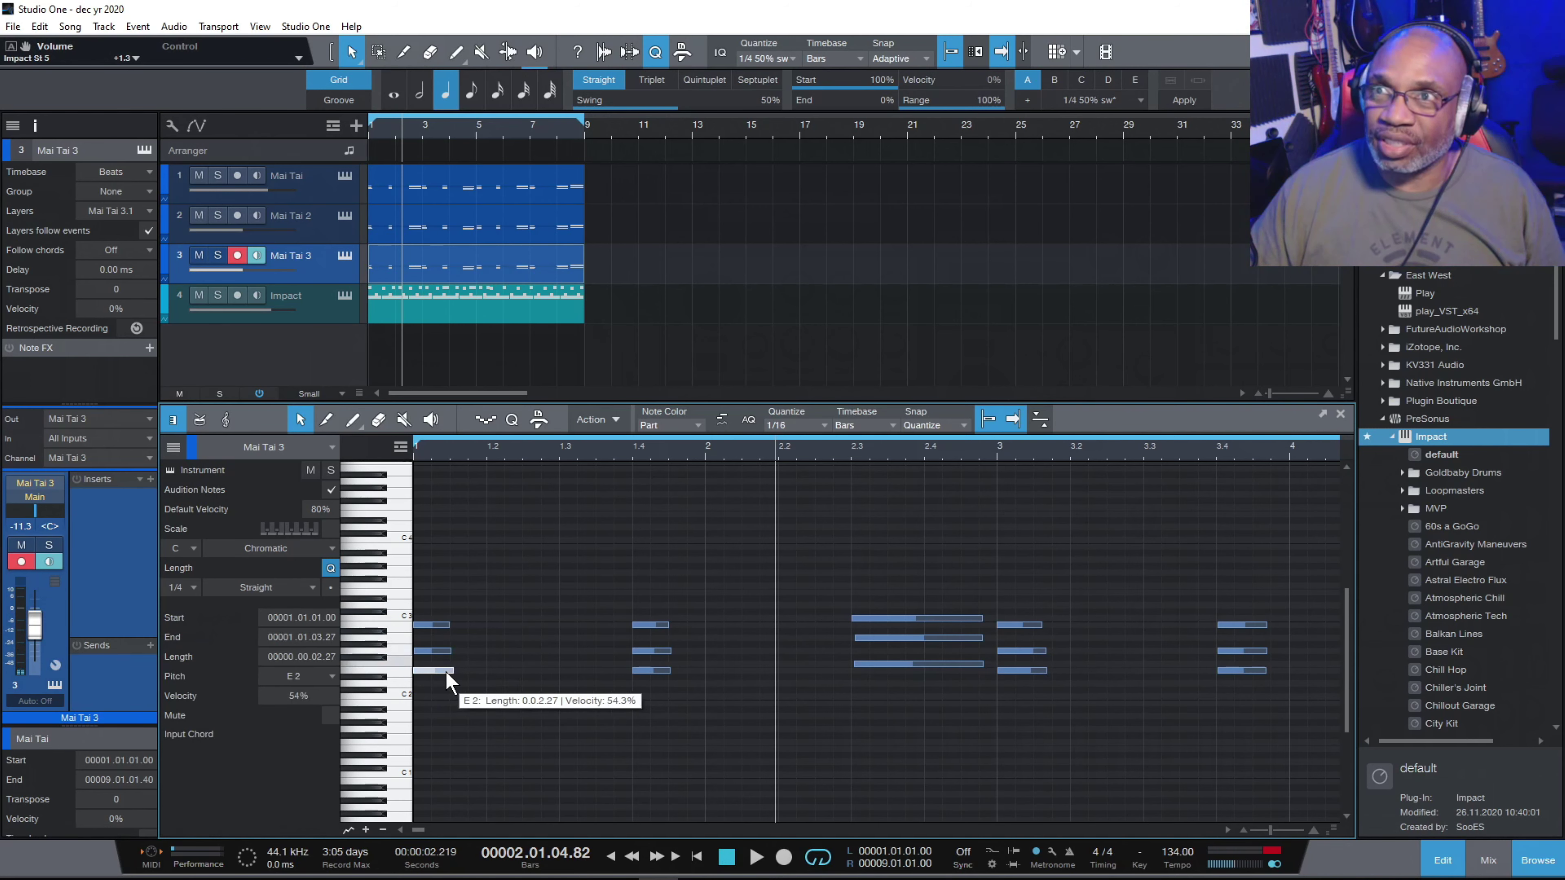
pyautogui.click(433, 625)
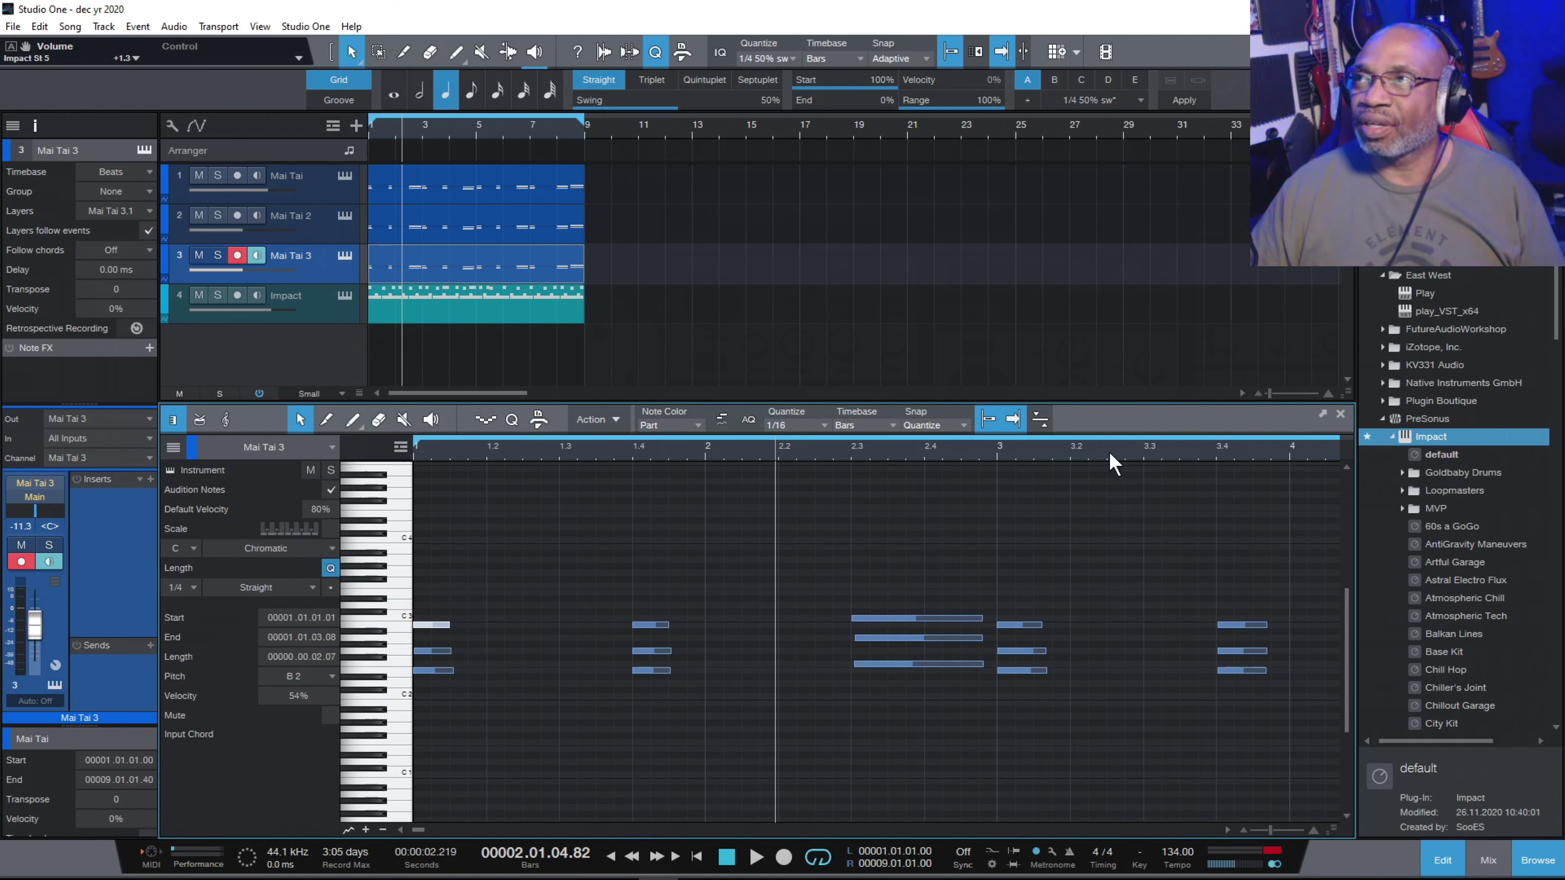
# Select the upper two notes of each Mai Tai 3 chord in bars 1 to 3, leaving out the lowest notes.
pyautogui.moveTo(1113, 462); pyautogui.dragTo(1126, 433)
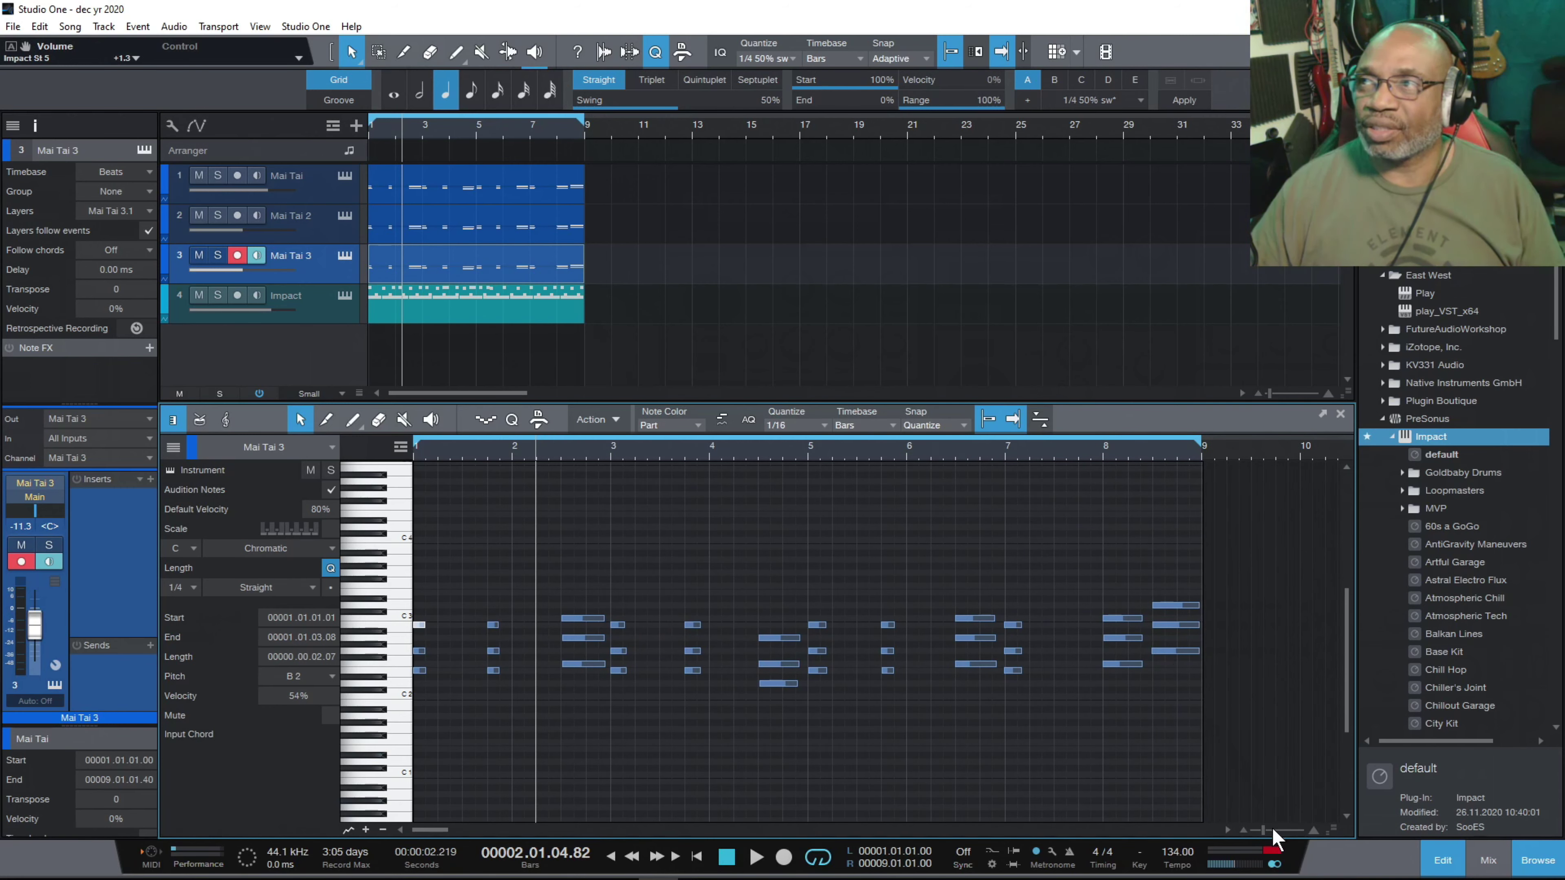
pyautogui.moveTo(1266, 832)
pyautogui.mouseDown()
pyautogui.moveTo(1283, 831)
pyautogui.moveTo(1265, 832)
pyautogui.mouseUp()
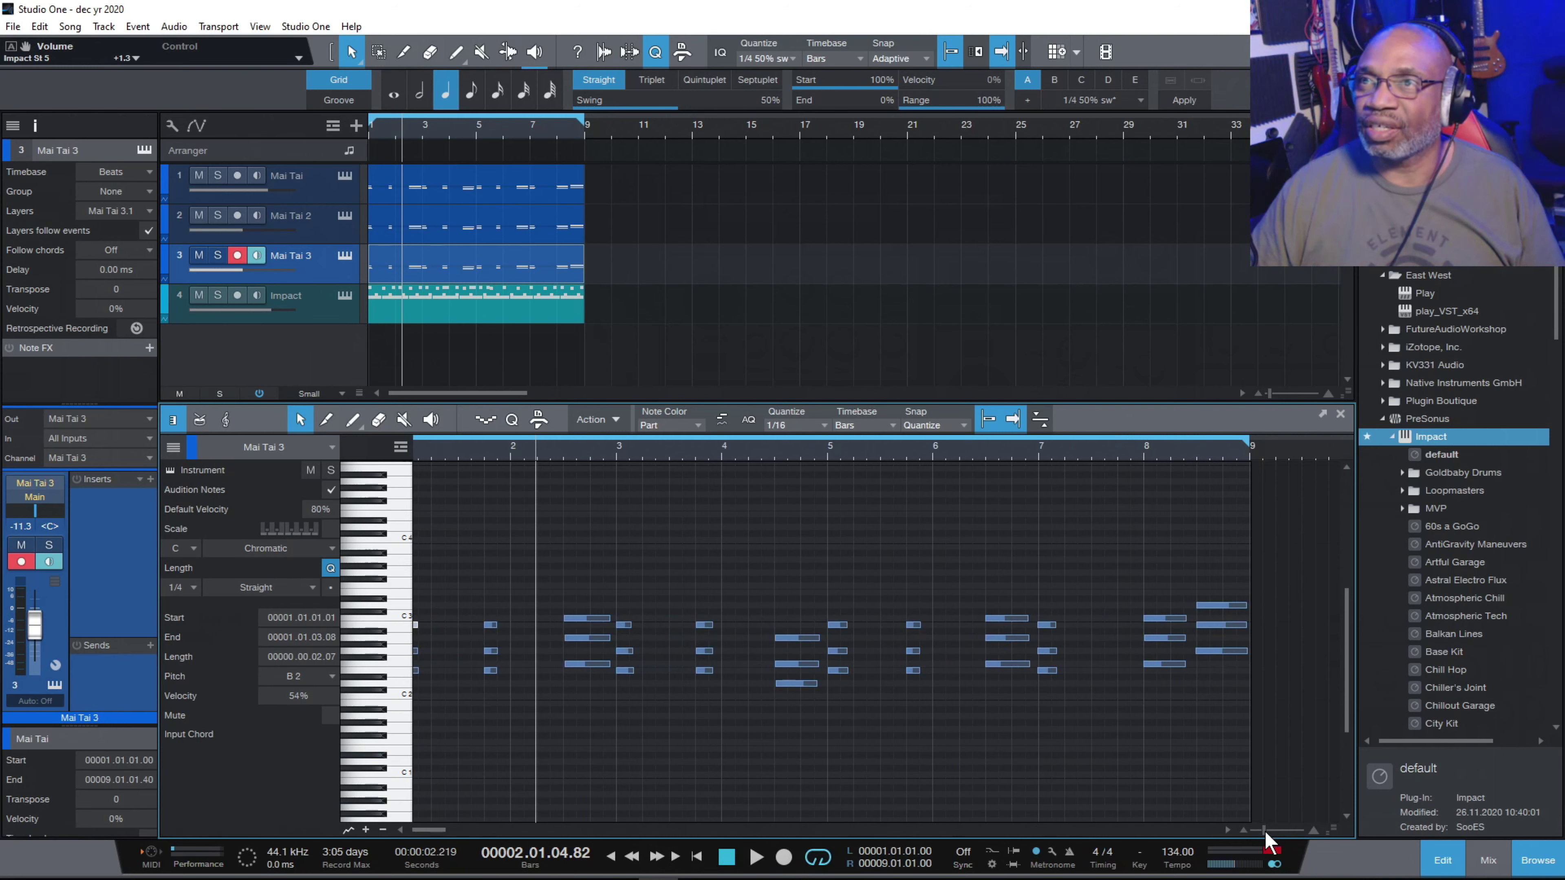
pyautogui.moveTo(441, 830)
pyautogui.mouseDown()
pyautogui.moveTo(486, 834)
pyautogui.moveTo(461, 831)
pyautogui.mouseUp()
pyautogui.moveTo(1268, 833); pyautogui.dragTo(1269, 830)
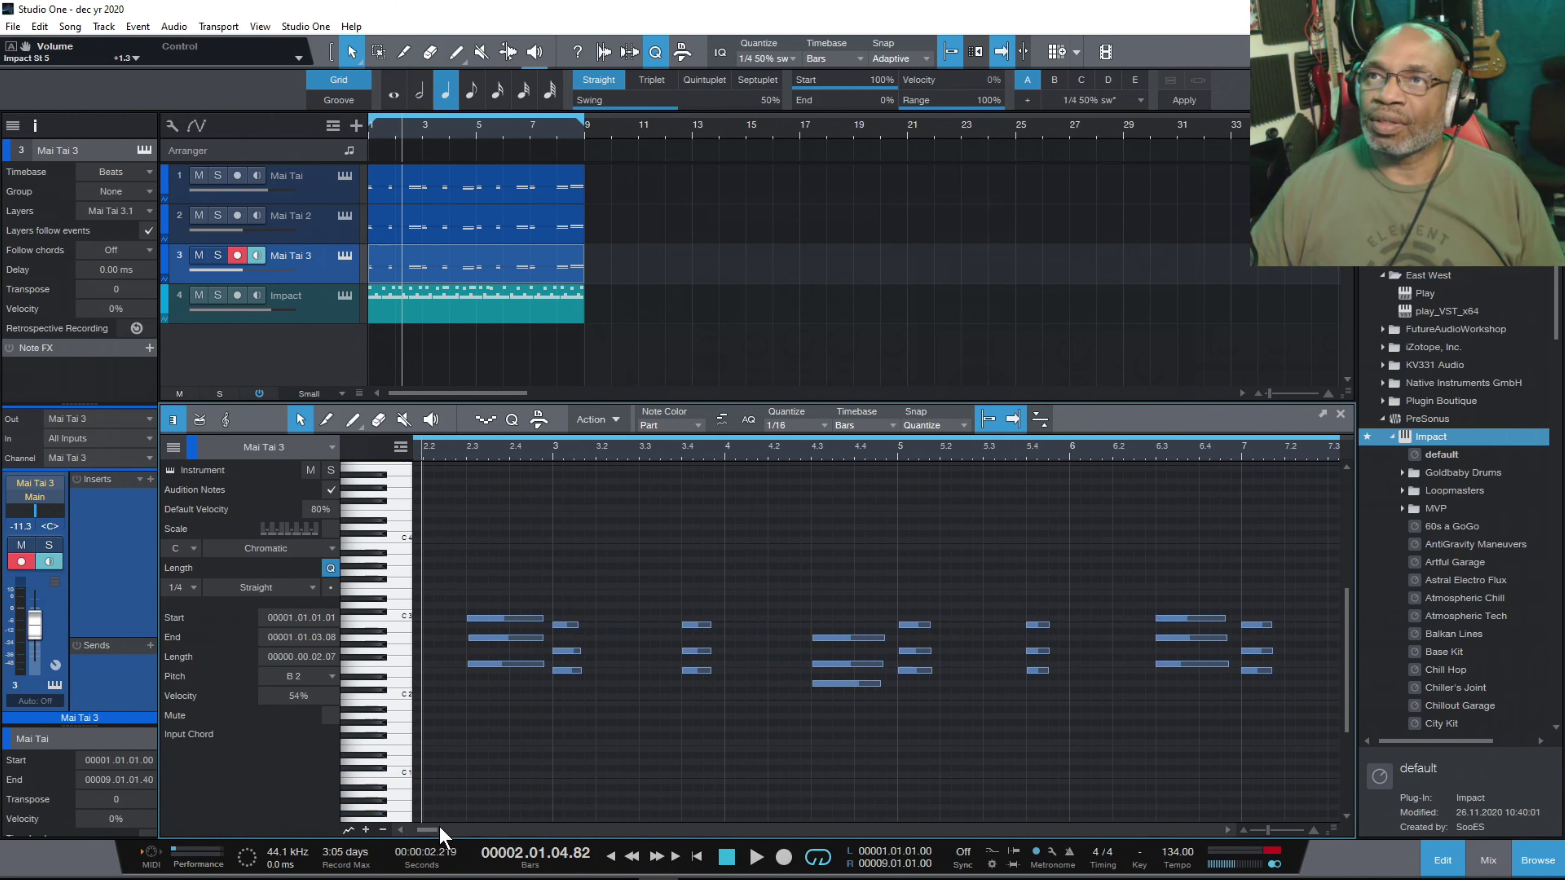
pyautogui.hscroll(1, 436, 828)
pyautogui.moveTo(436, 828)
pyautogui.mouseDown()
pyautogui.moveTo(497, 838)
pyautogui.moveTo(431, 827)
pyautogui.mouseUp()
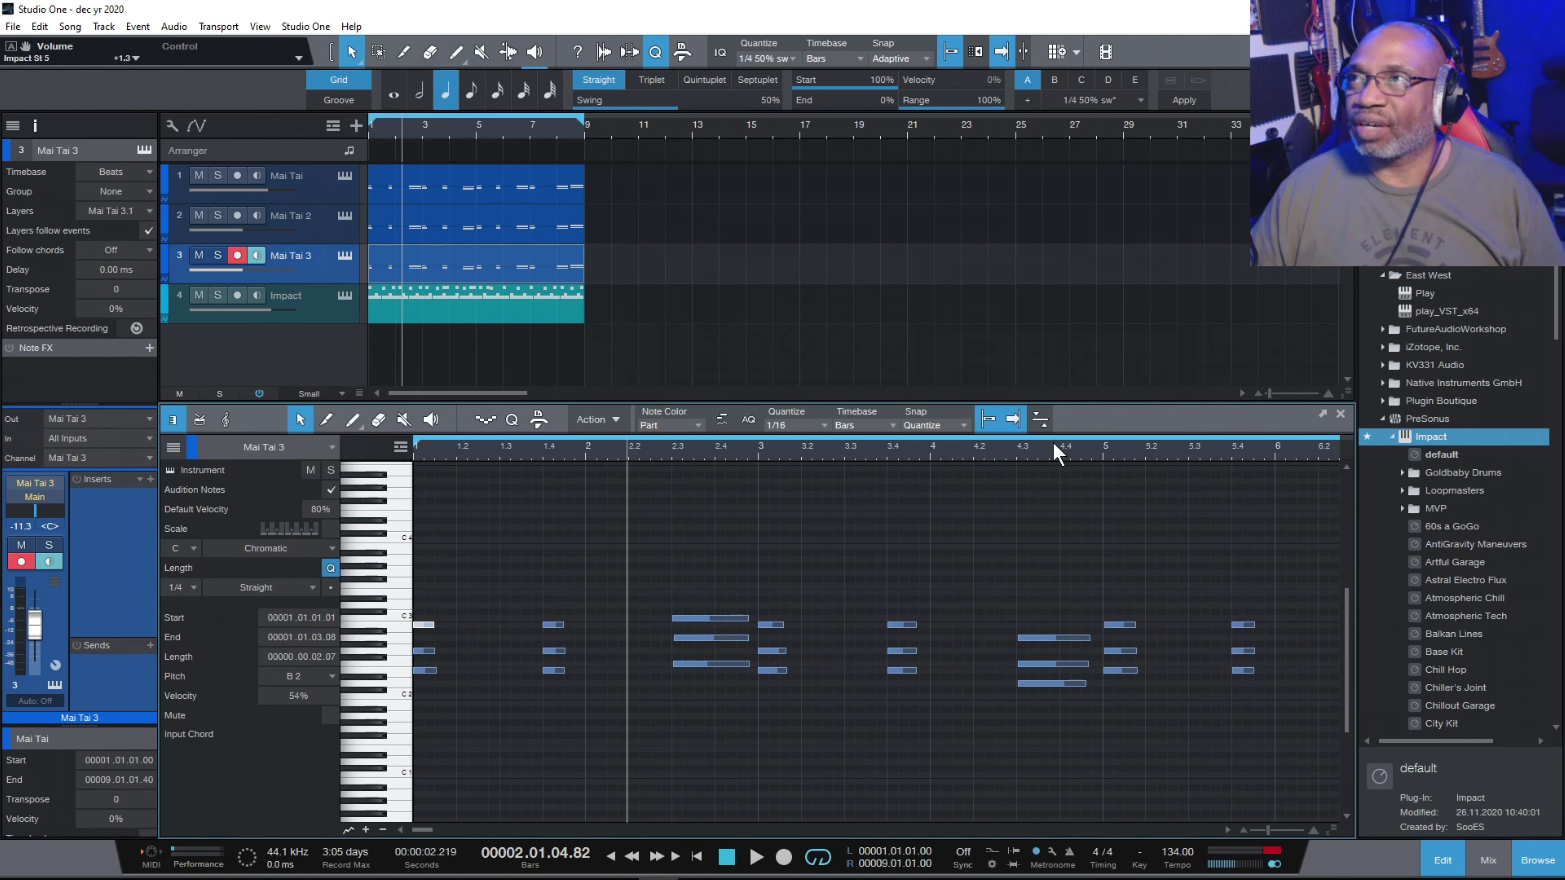
pyautogui.moveTo(1067, 447); pyautogui.dragTo(1080, 448)
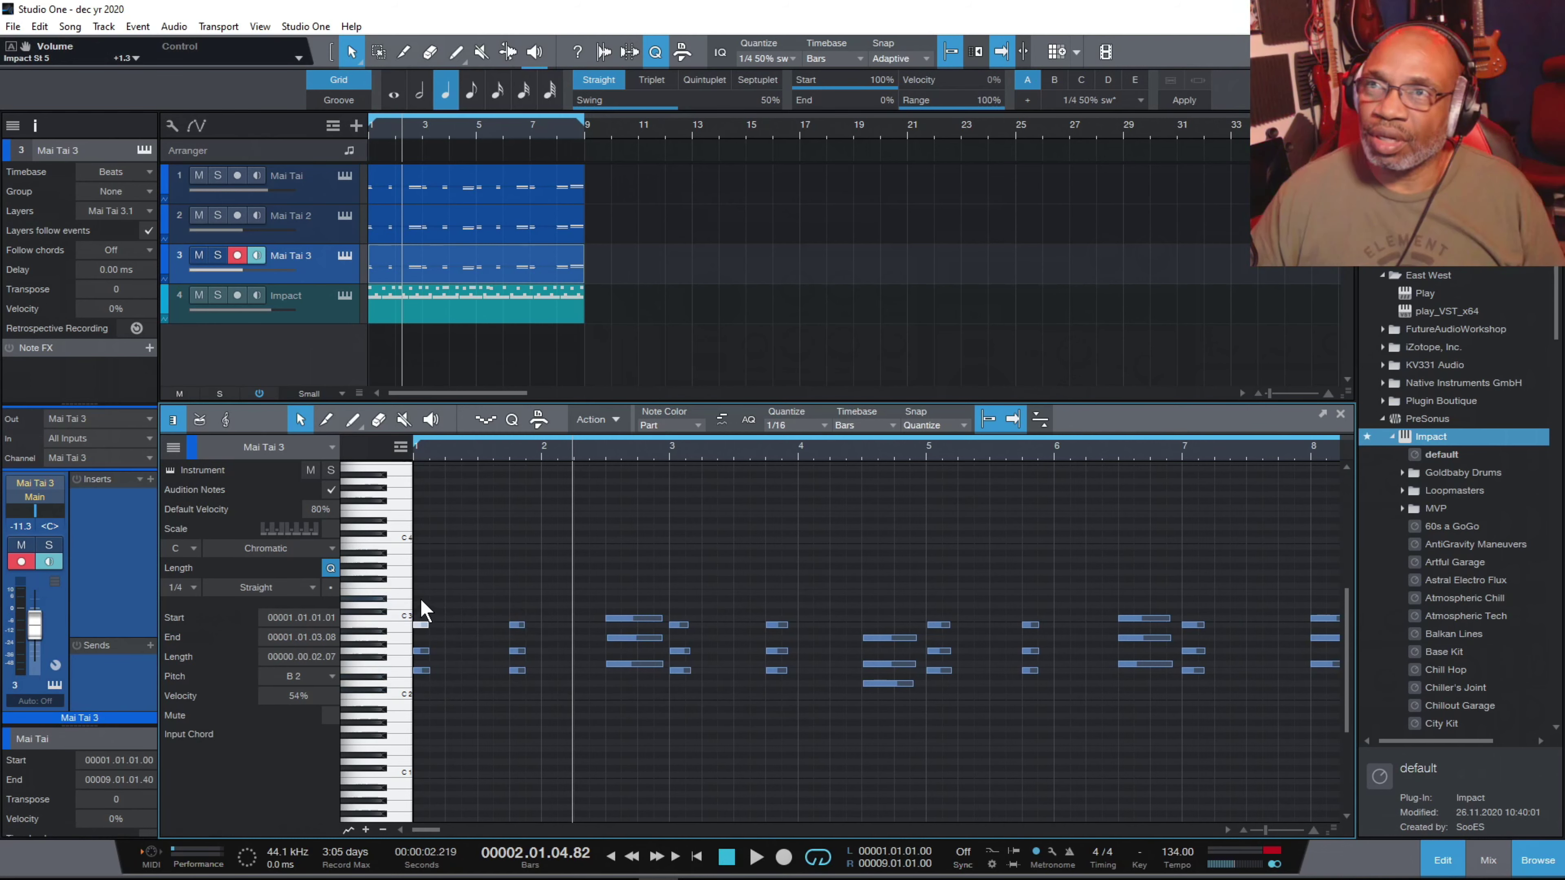
pyautogui.moveTo(420, 598); pyautogui.dragTo(806, 659)
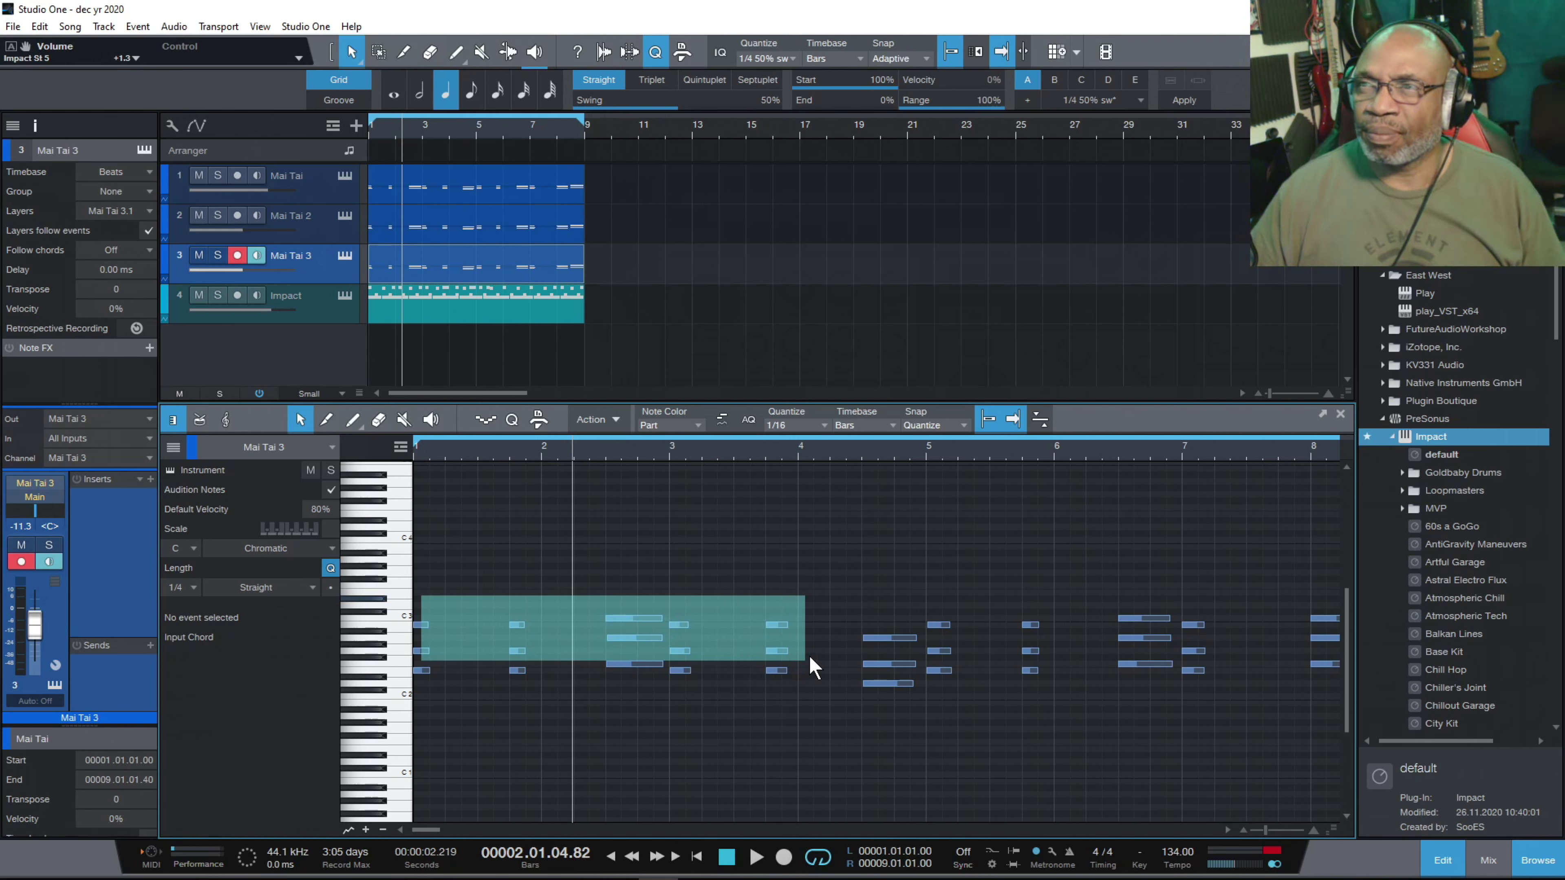
# Delete the upper chord notes in bars 1 to 8 of the Mai Tai 3 part, keeping the low bass notes.
pyautogui.moveTo(844, 657); pyautogui.dragTo(1220, 659)
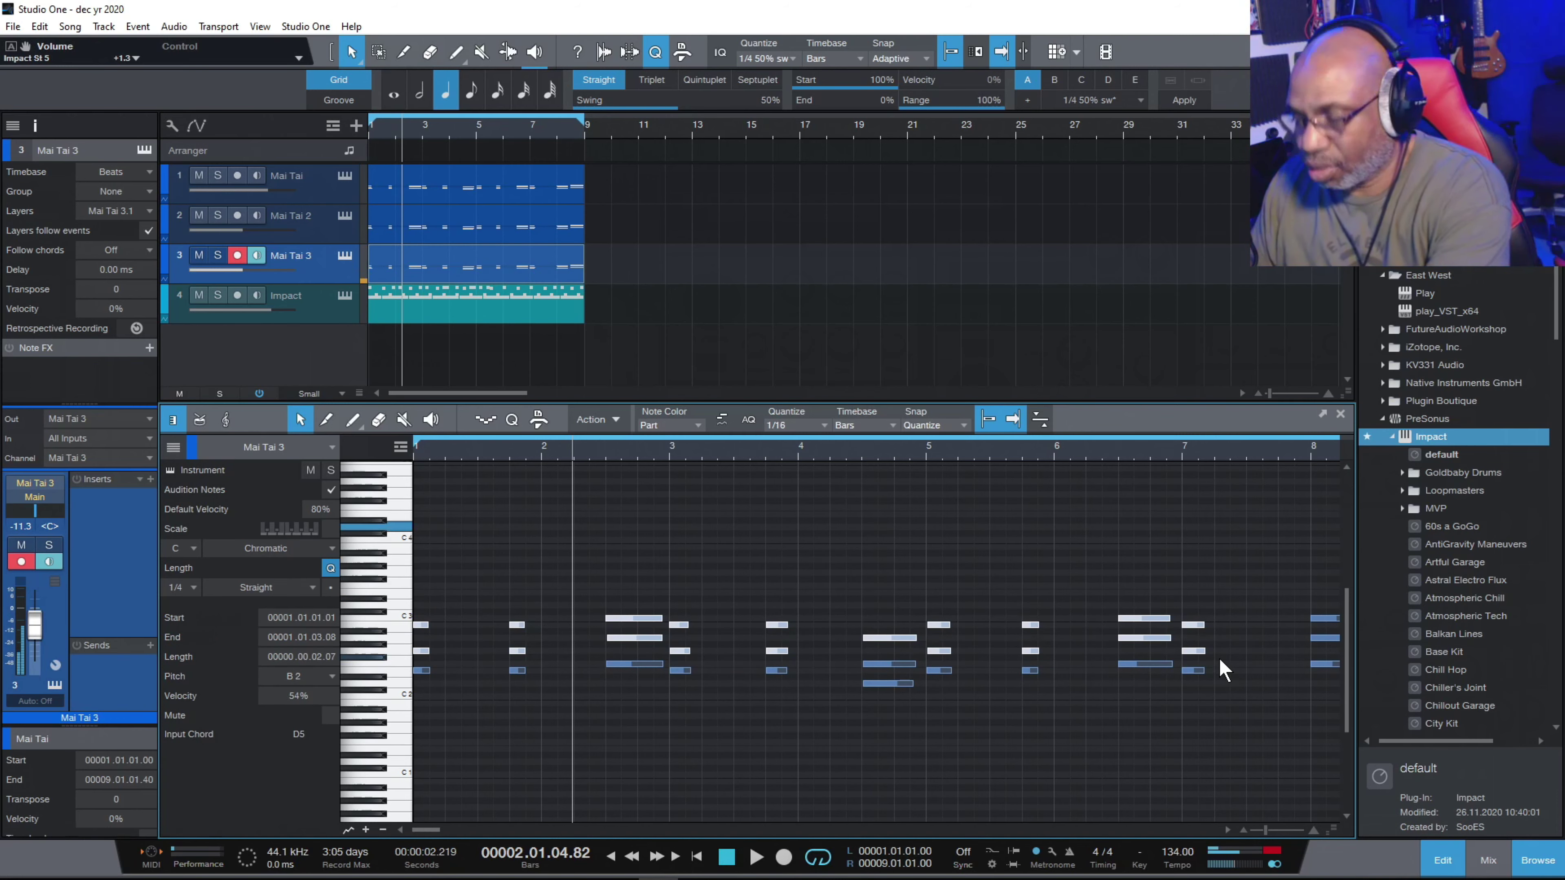
pyautogui.press('Delete')
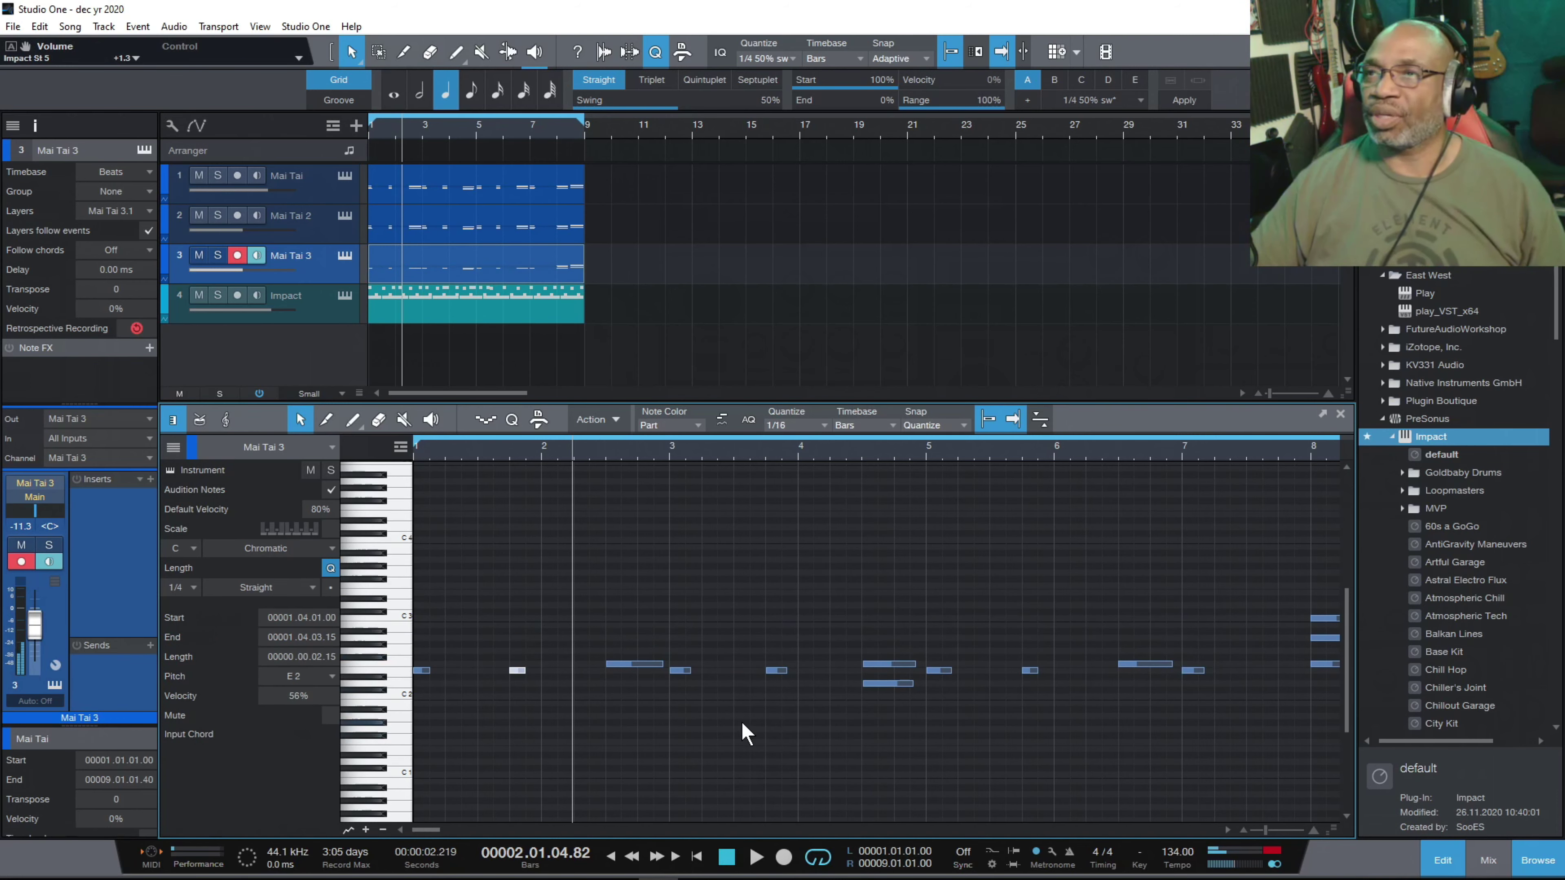
pyautogui.moveTo(434, 831); pyautogui.dragTo(450, 833)
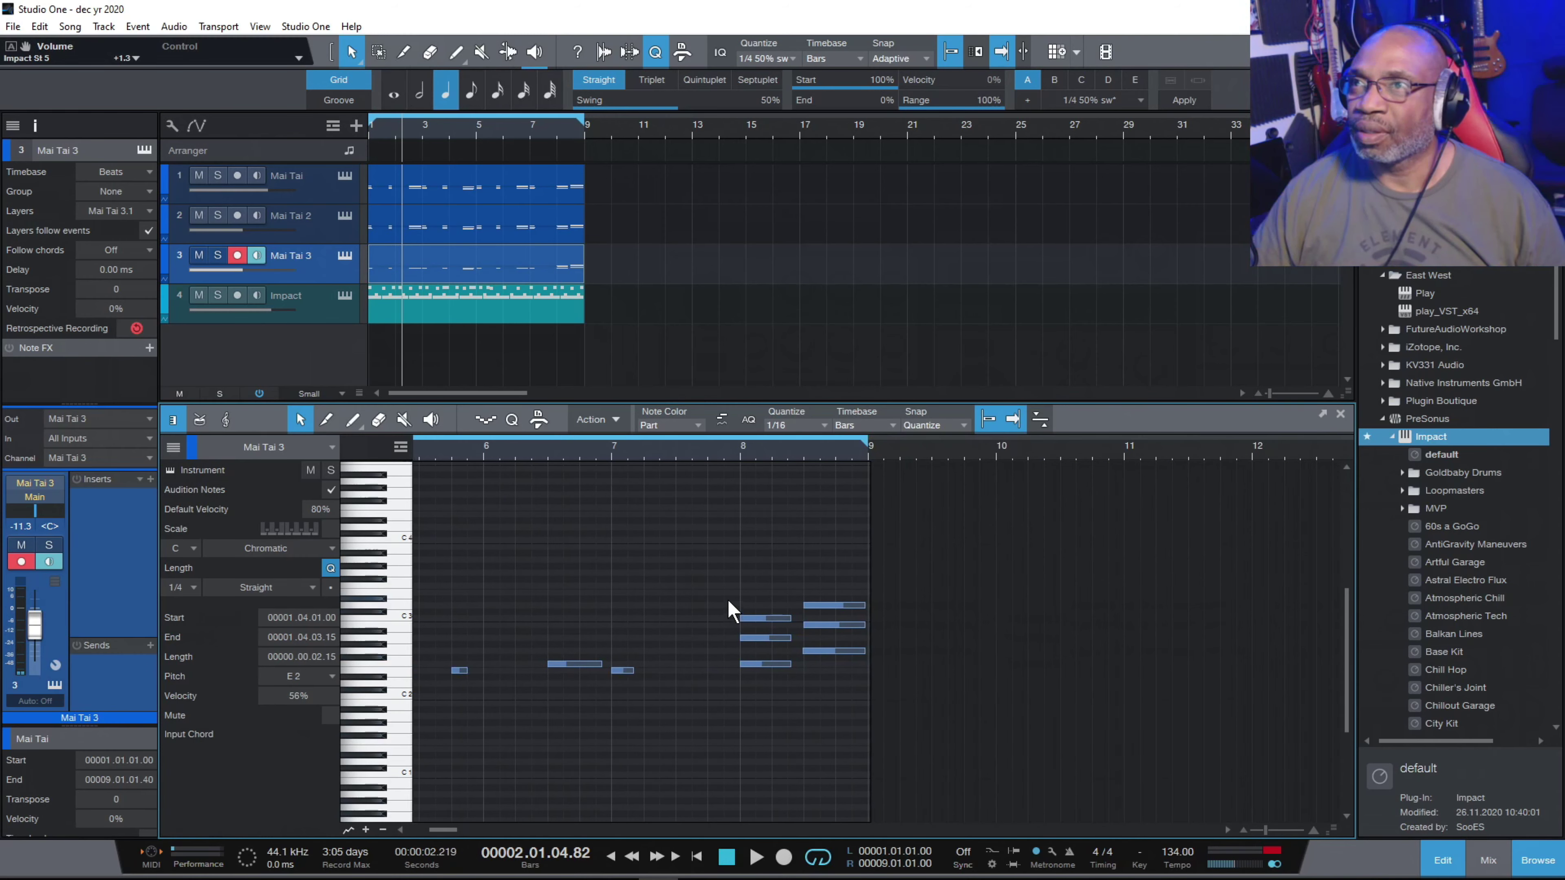
pyautogui.moveTo(731, 595); pyautogui.dragTo(862, 632)
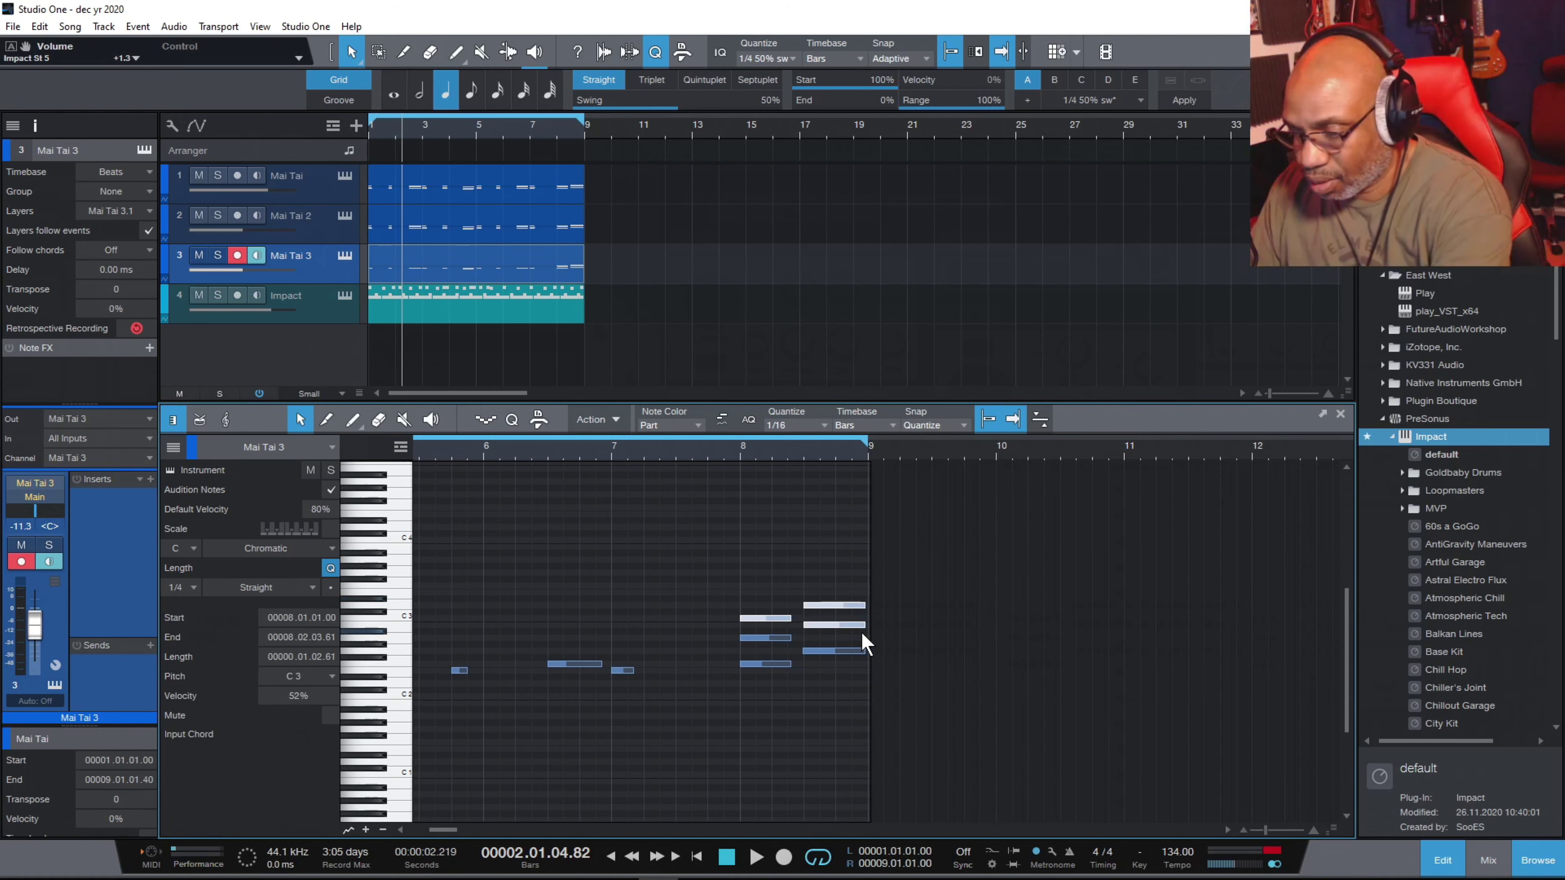
pyautogui.press('Delete')
pyautogui.click(778, 638)
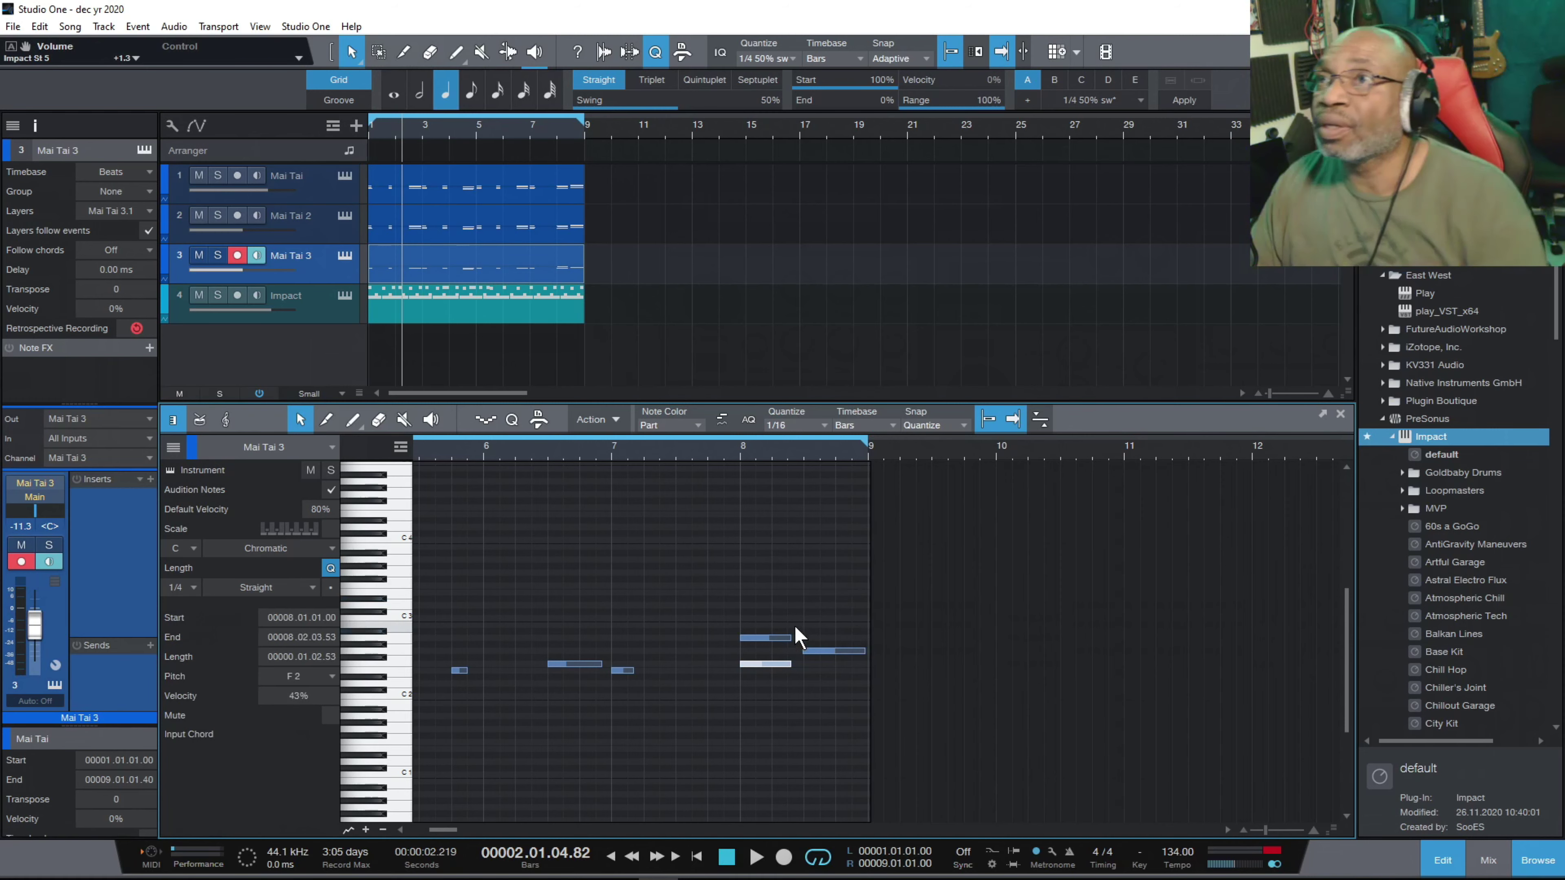
pyautogui.rightClick(777, 638)
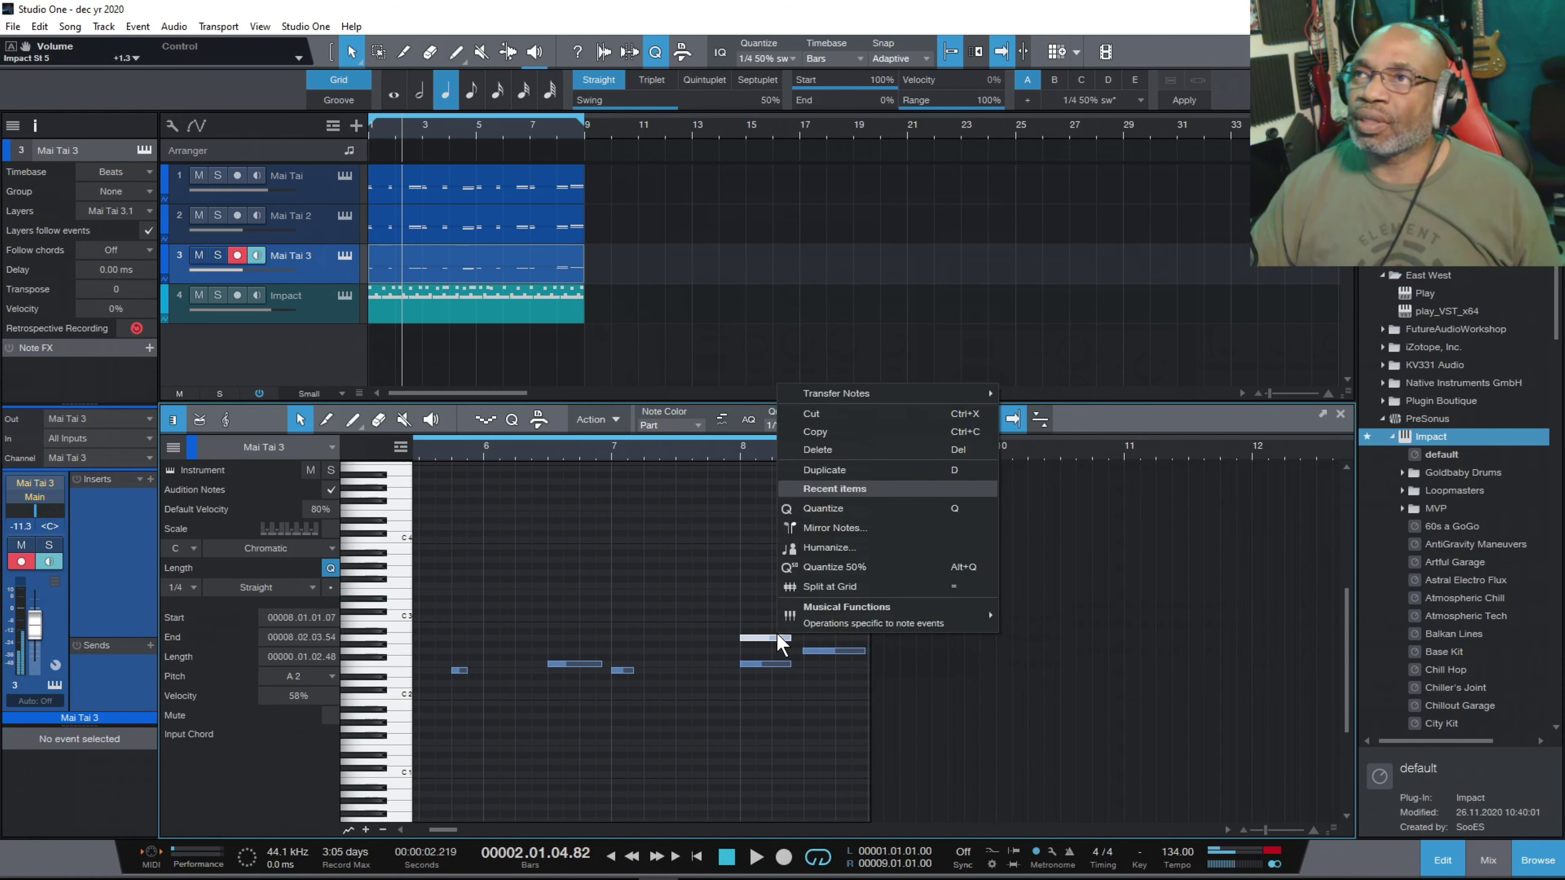
pyautogui.click(834, 450)
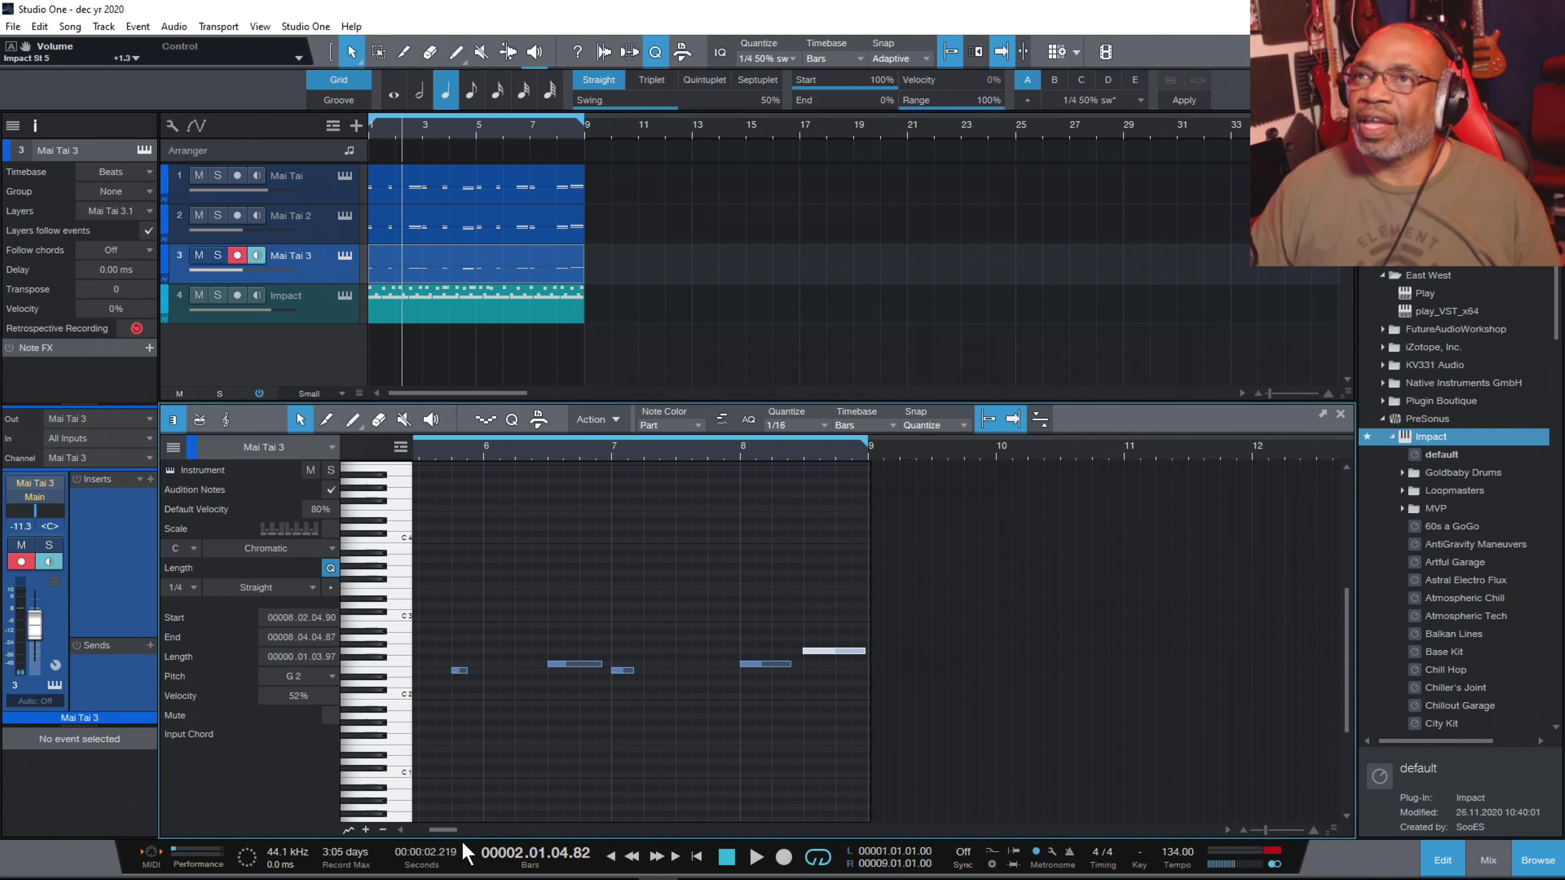
# Delete the F 2 note stacked above the D 2 note in bar 4 of the Mai Tai 3 part.
pyautogui.moveTo(450, 829); pyautogui.dragTo(440, 830)
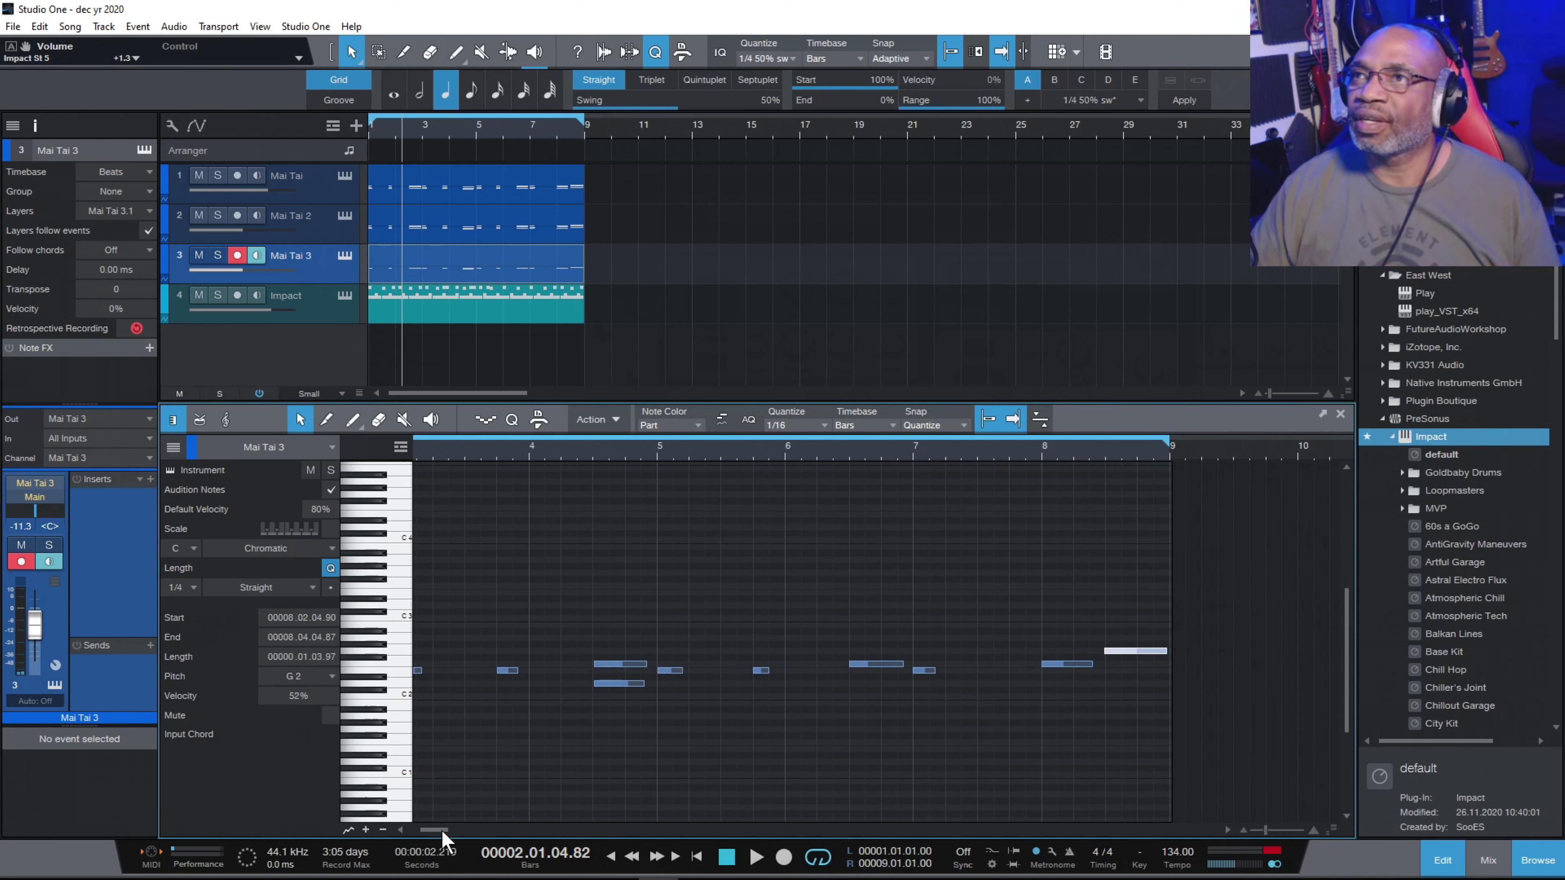
pyautogui.click(613, 664)
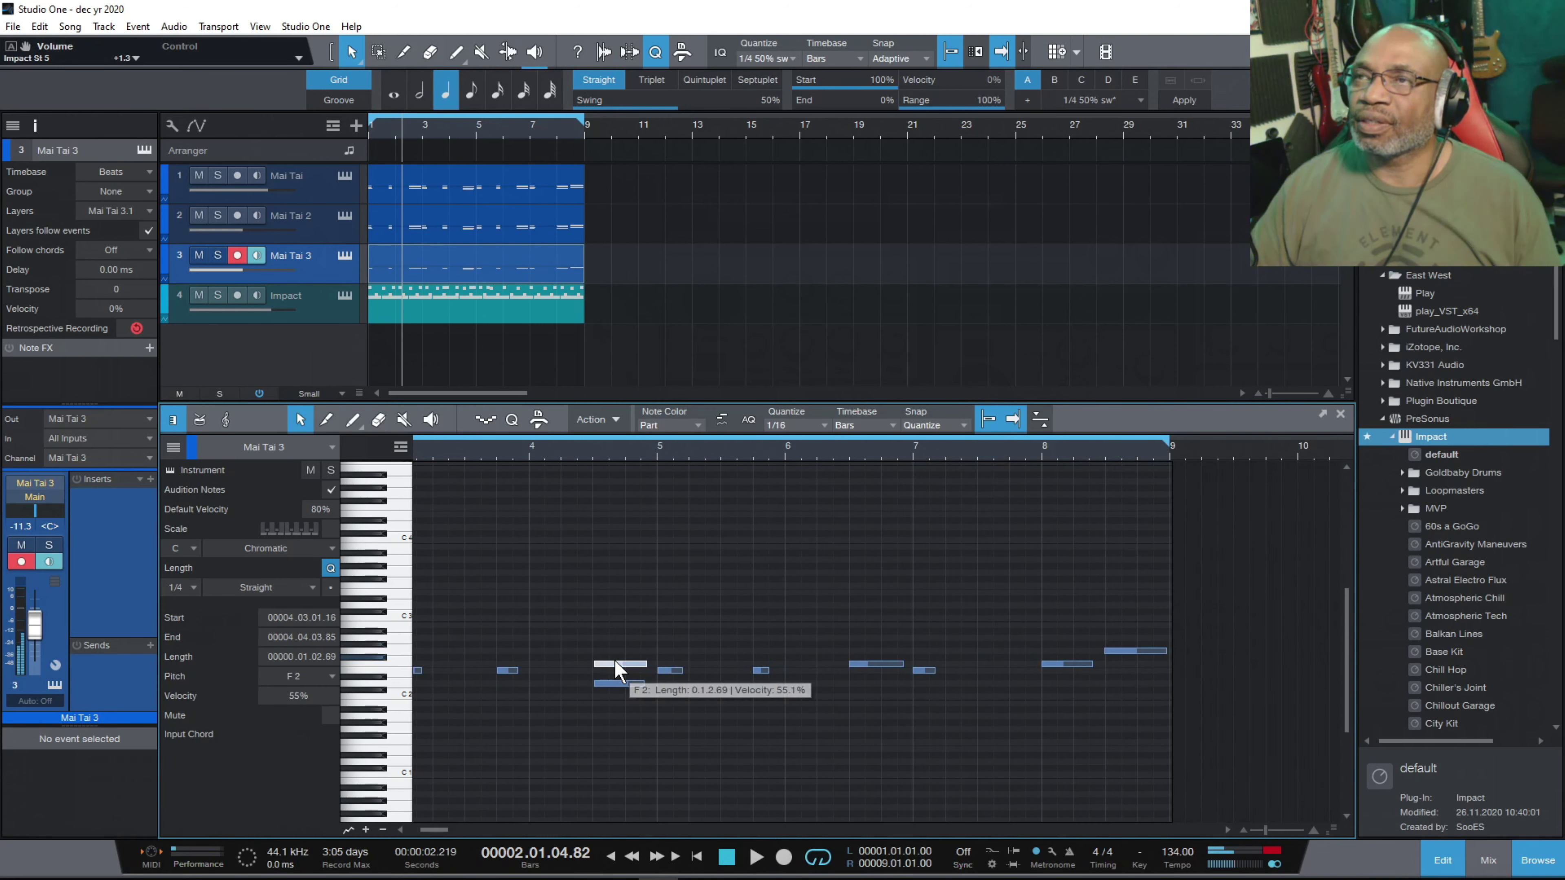
pyautogui.rightClick(616, 663)
pyautogui.click(683, 476)
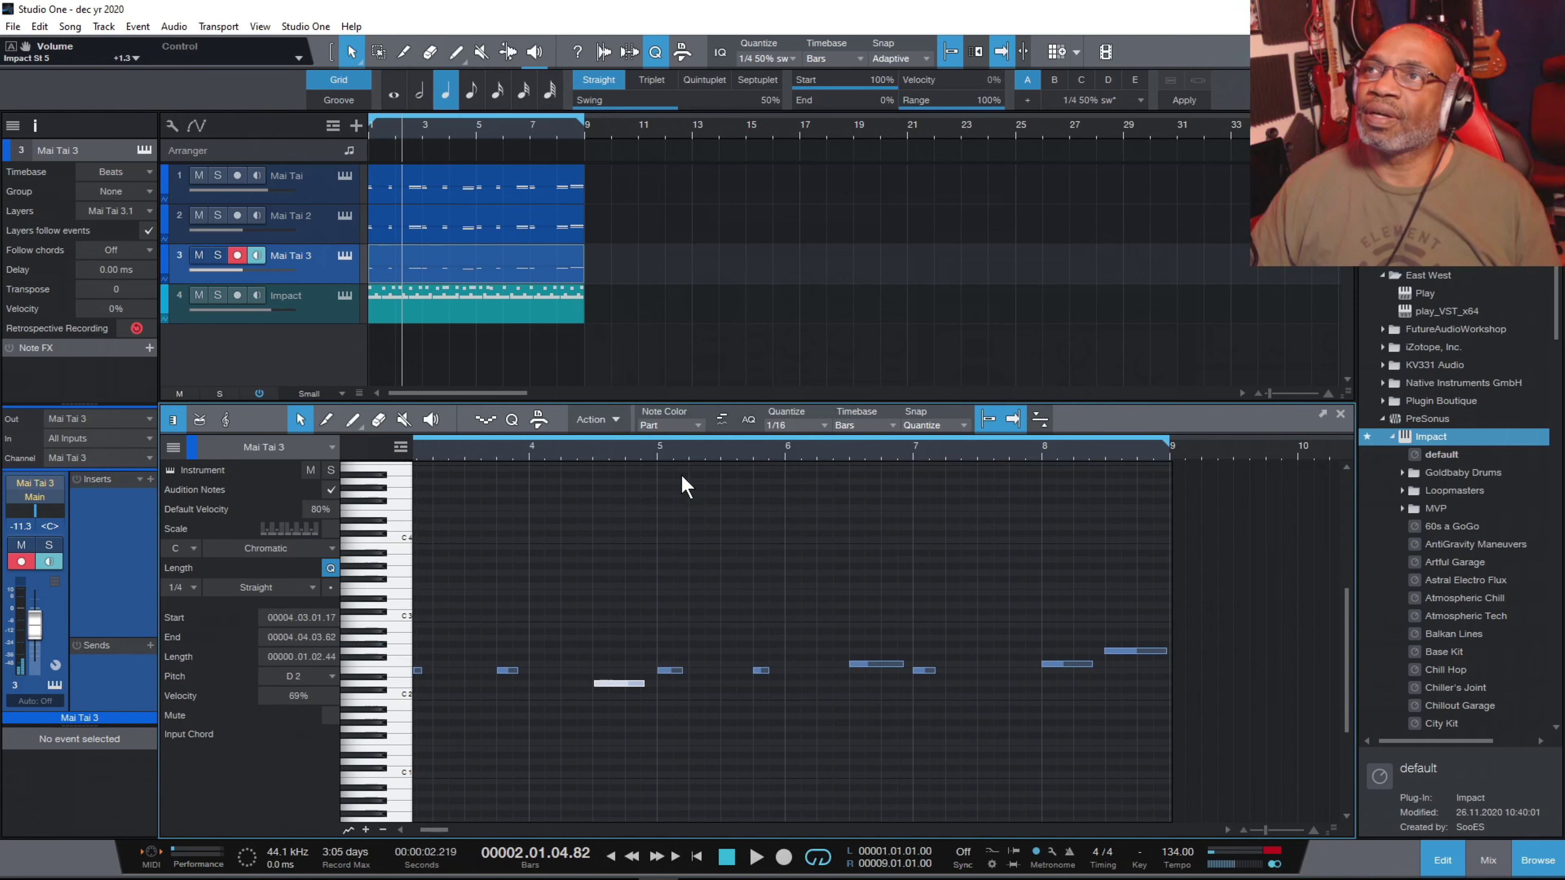
pyautogui.moveTo(441, 830); pyautogui.dragTo(416, 830)
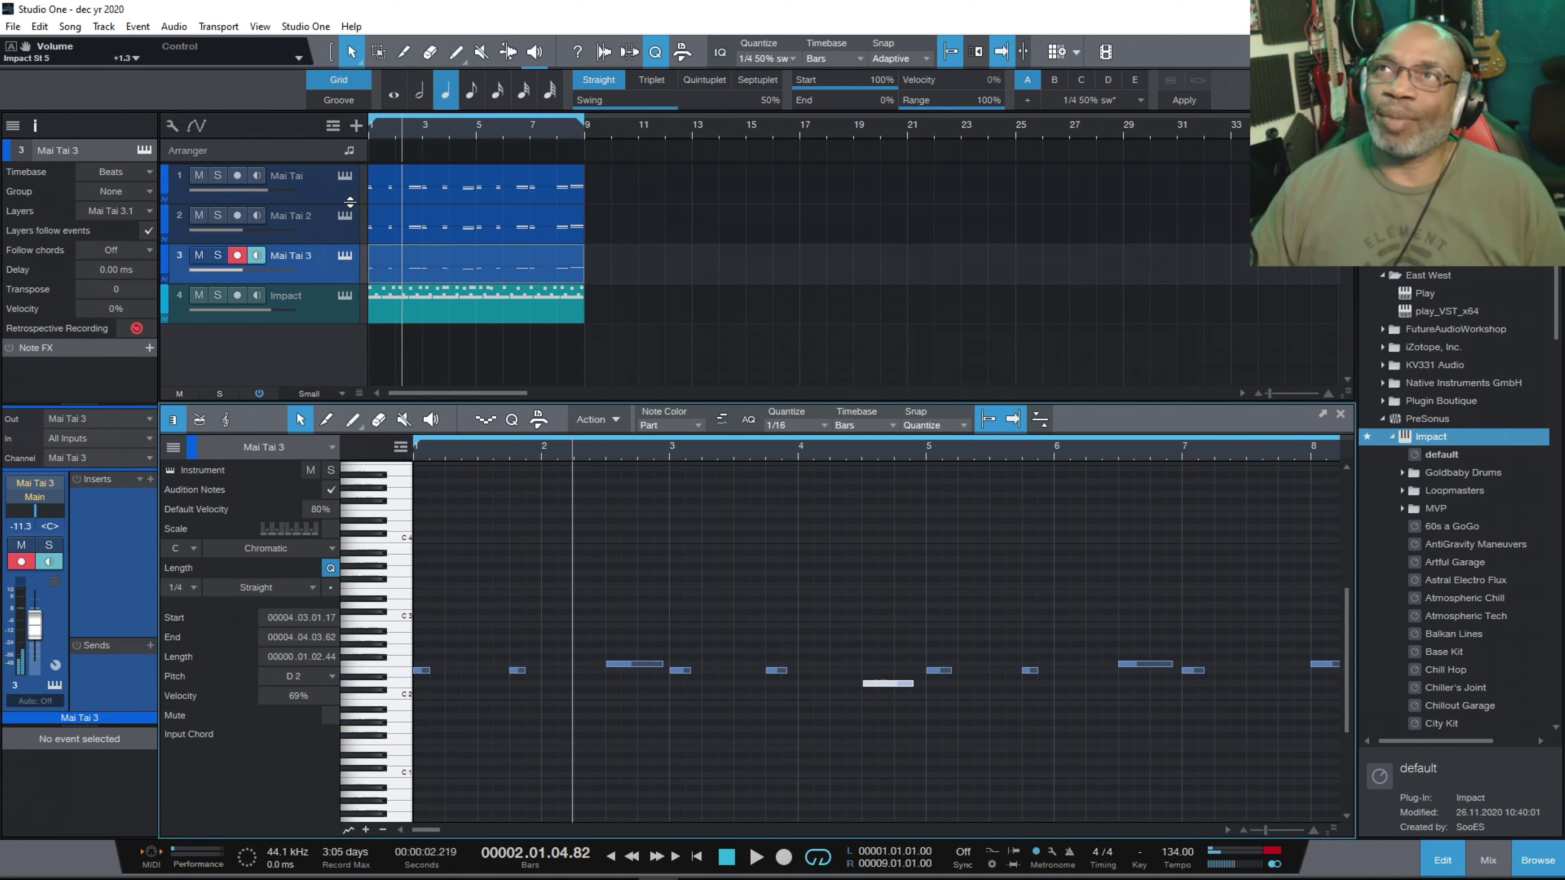
# Open the Mai Tai 3 track's instrument and load the Bass - 3 Zero 3 Bones preset from the Bass folder.
pyautogui.click(337, 258)
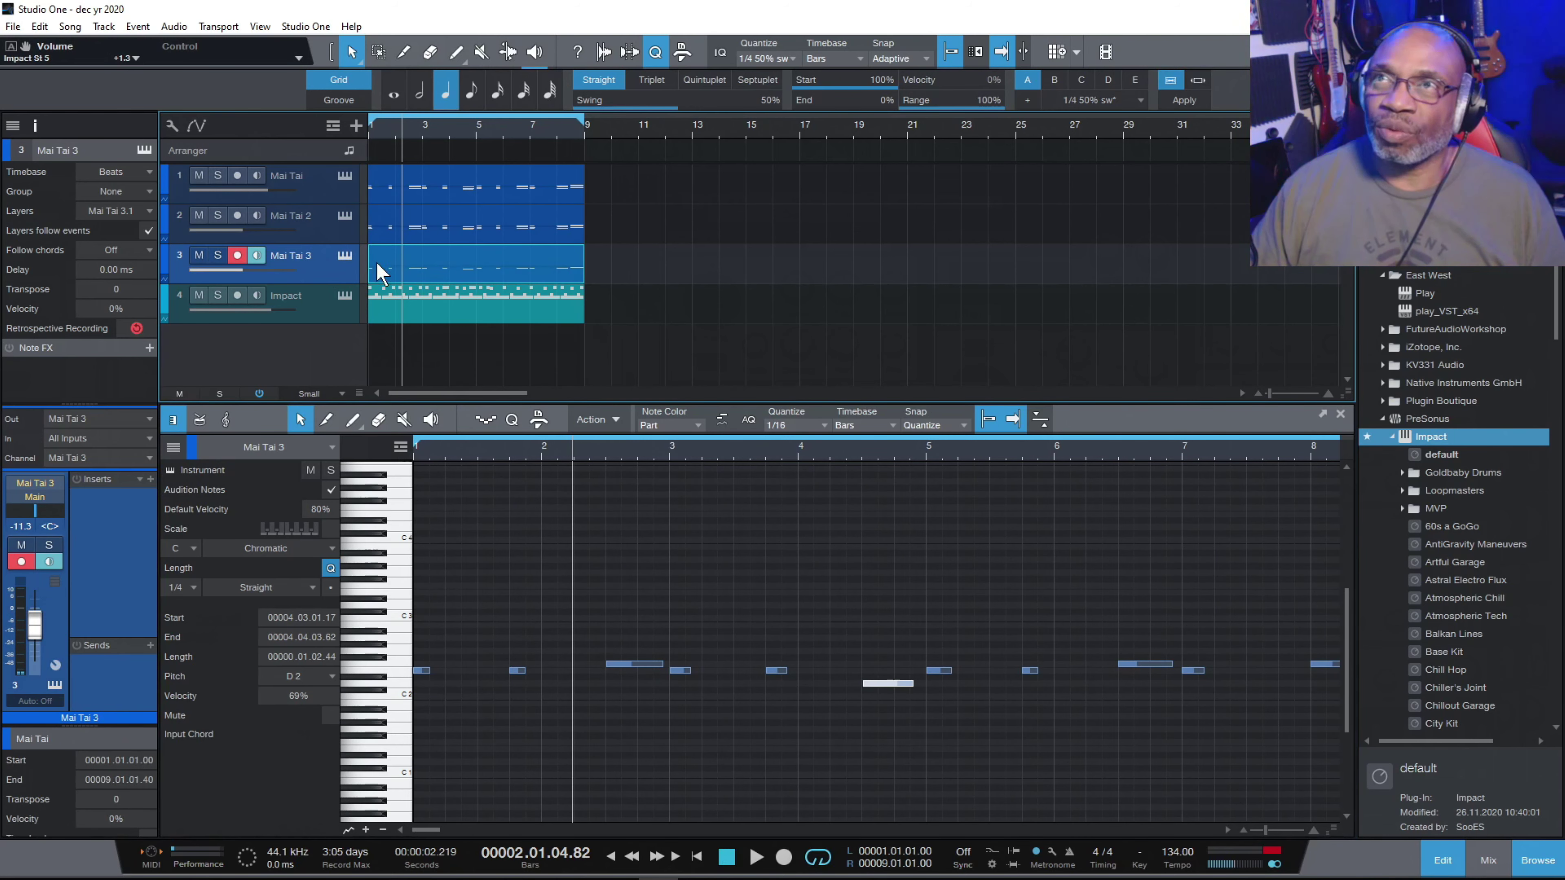
pyautogui.click(340, 254)
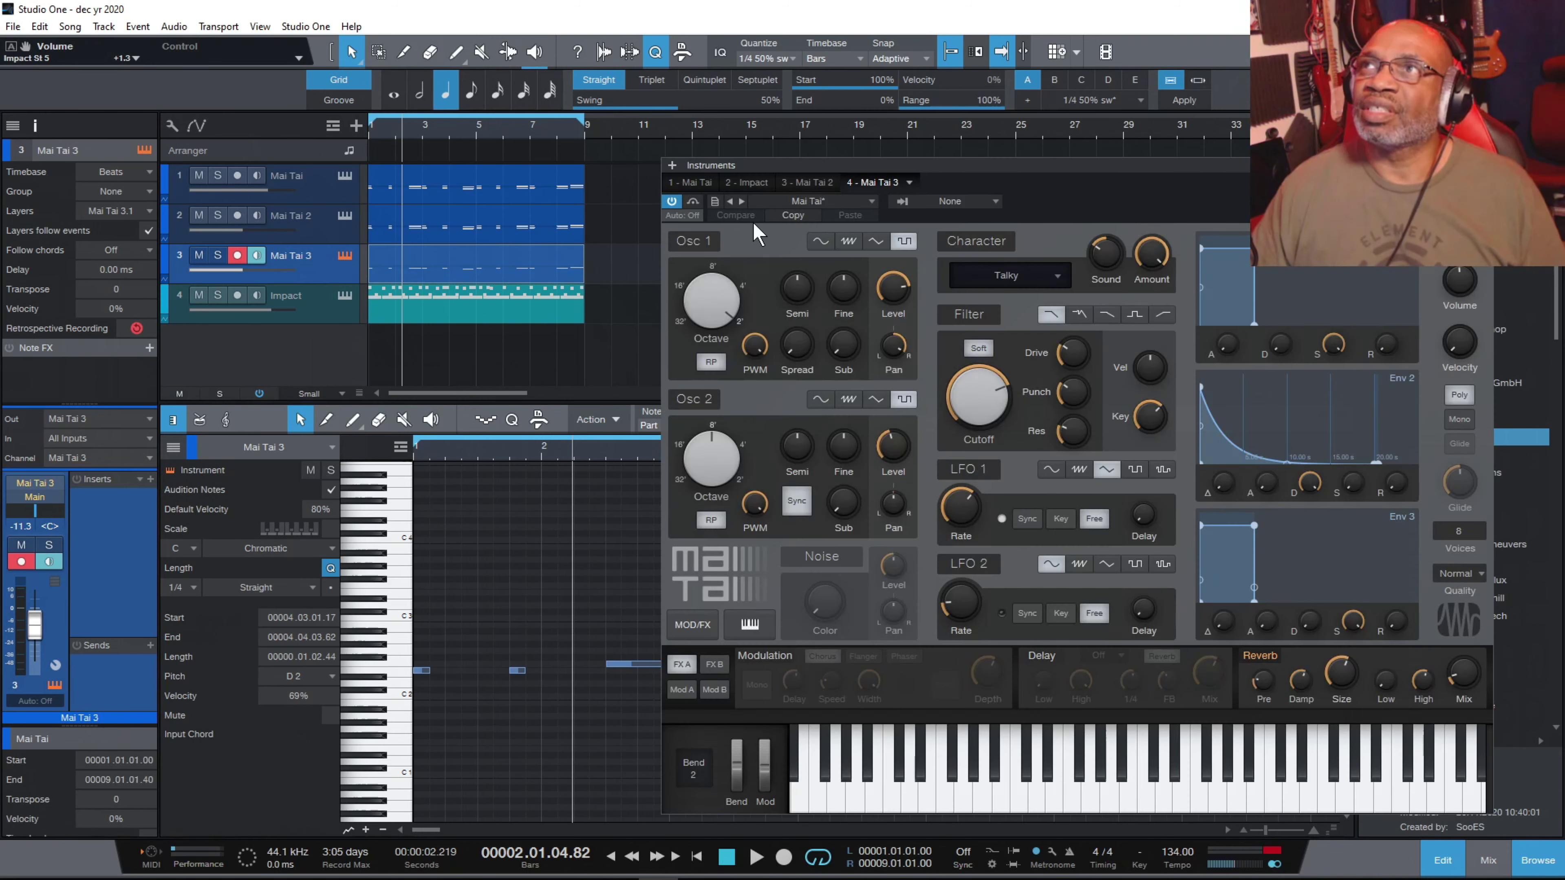
pyautogui.click(822, 197)
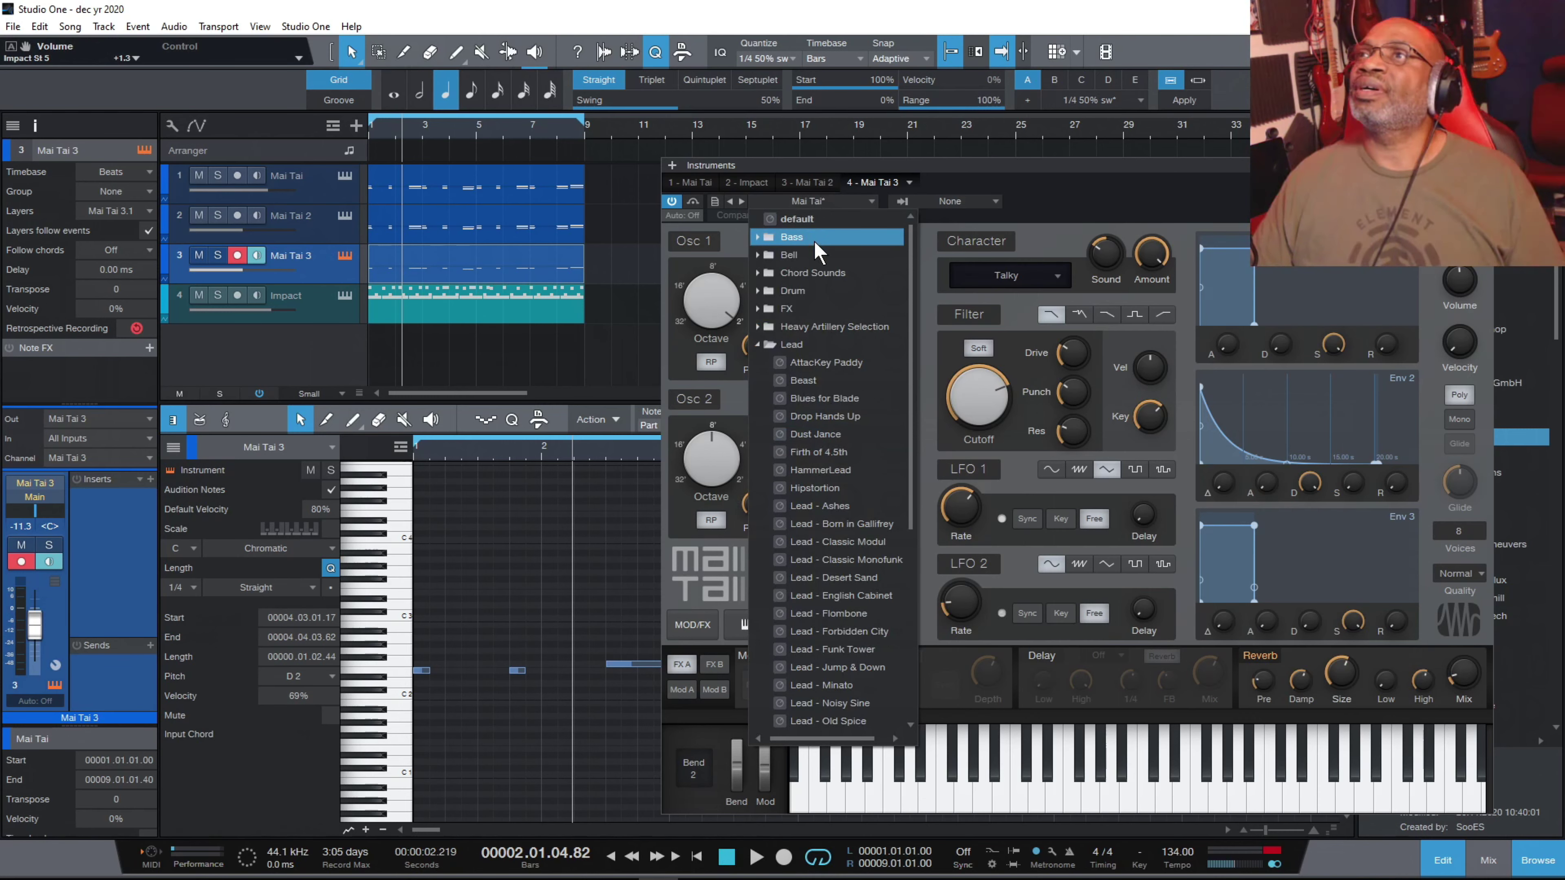
pyautogui.click(802, 240)
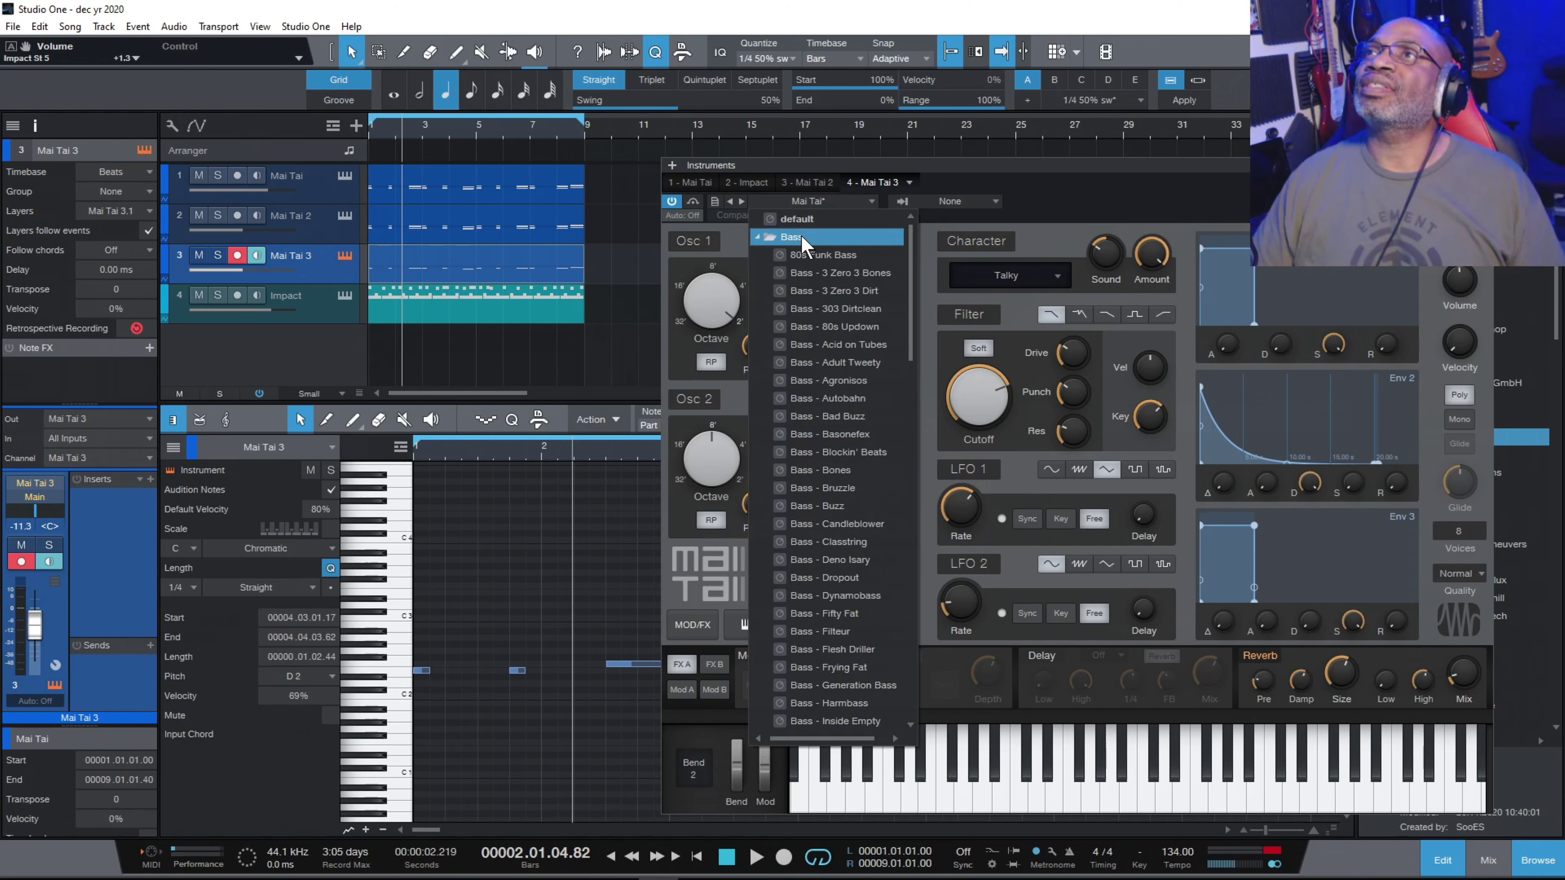
pyautogui.click(861, 277)
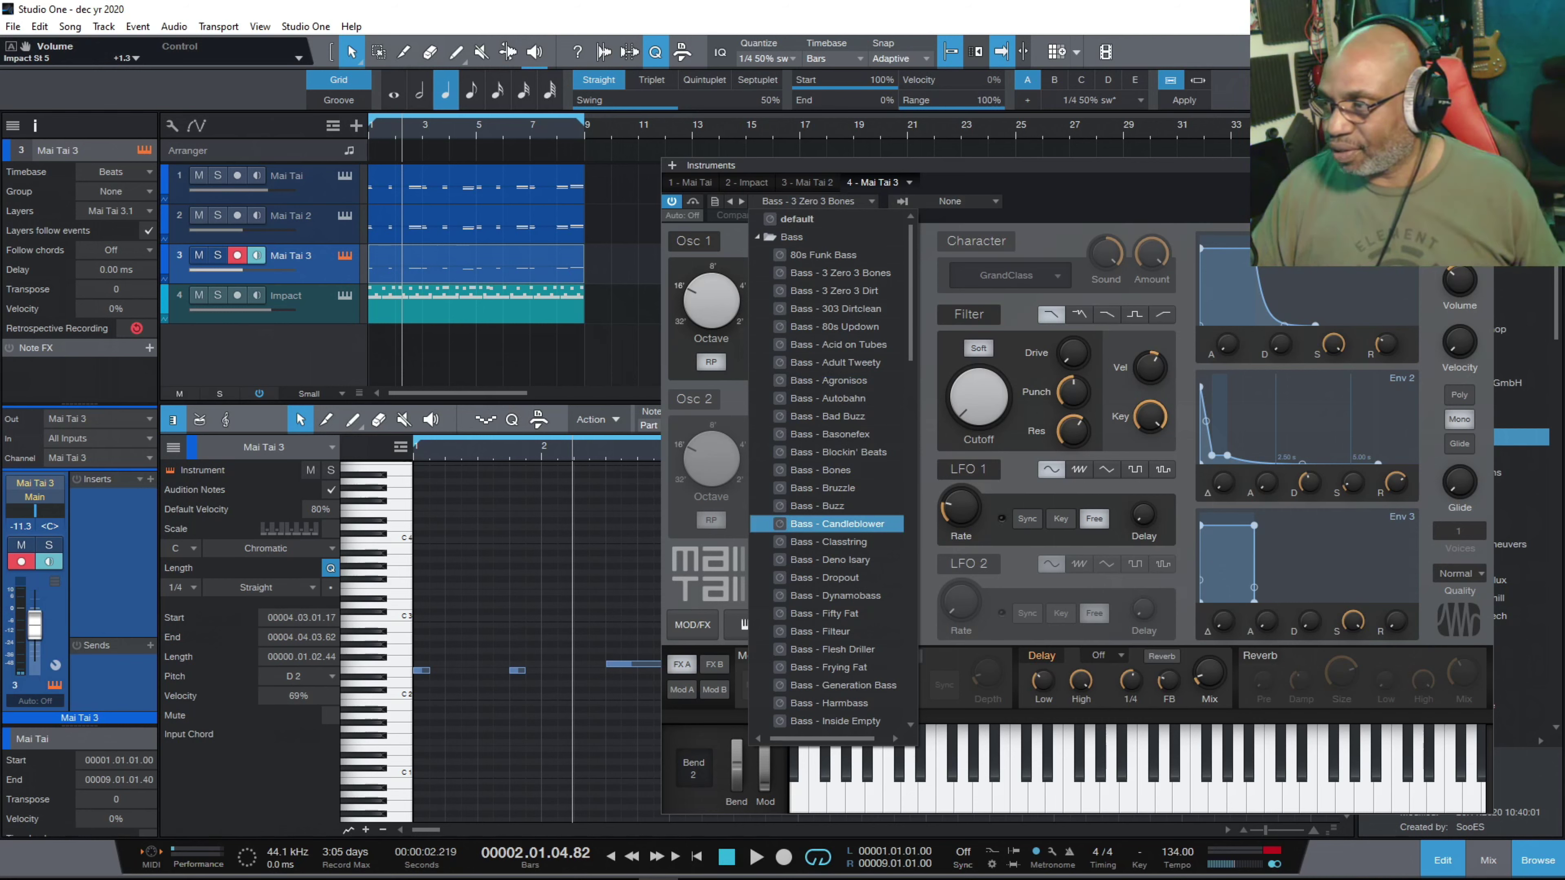
pyautogui.press('Escape')
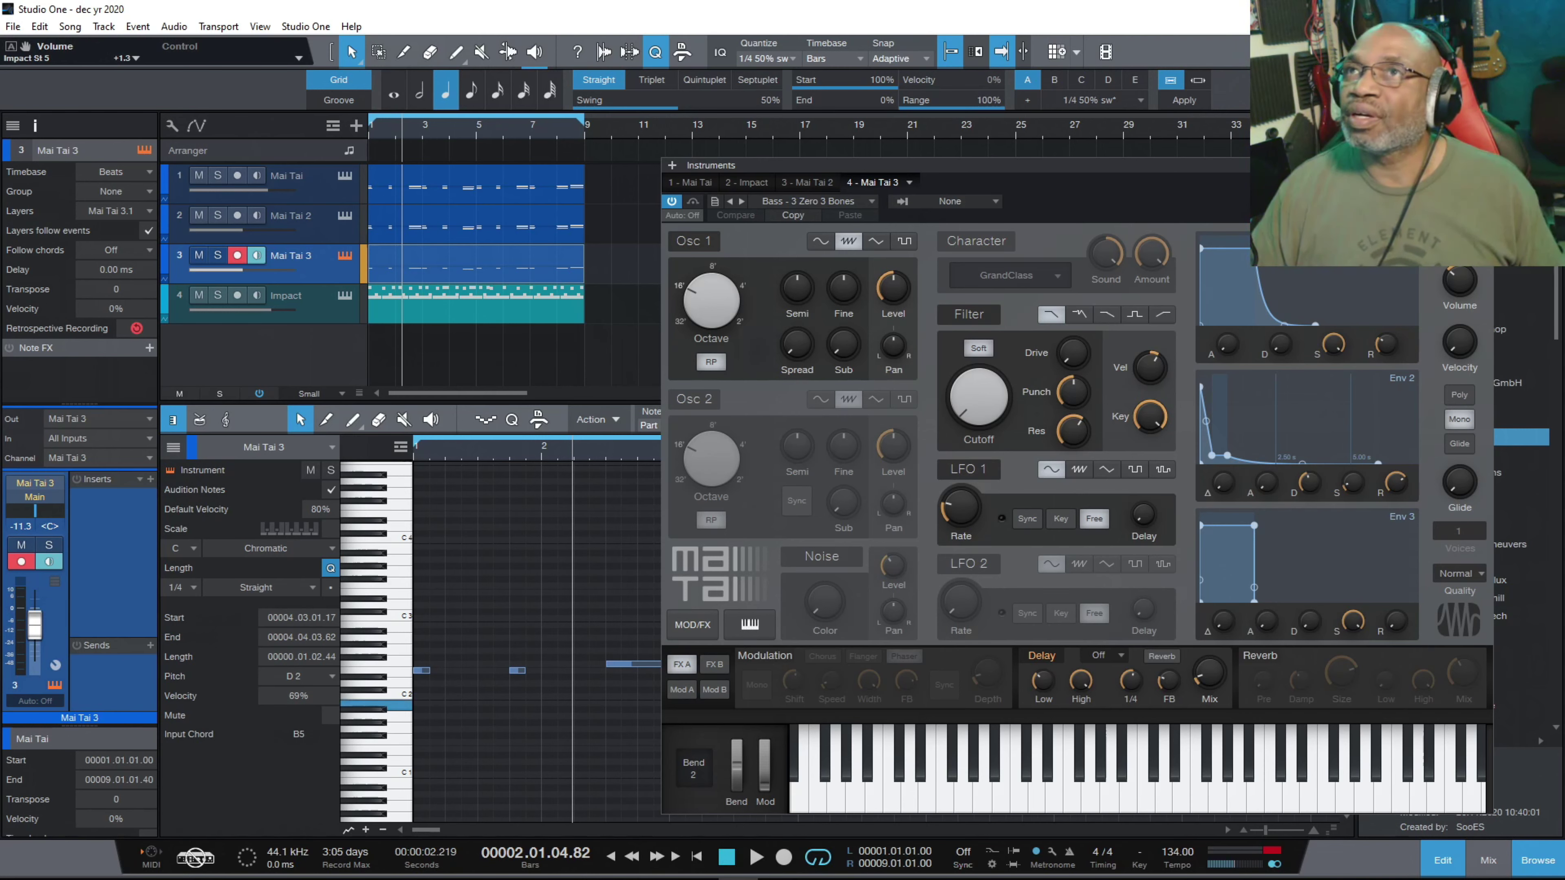
pyautogui.click(532, 257)
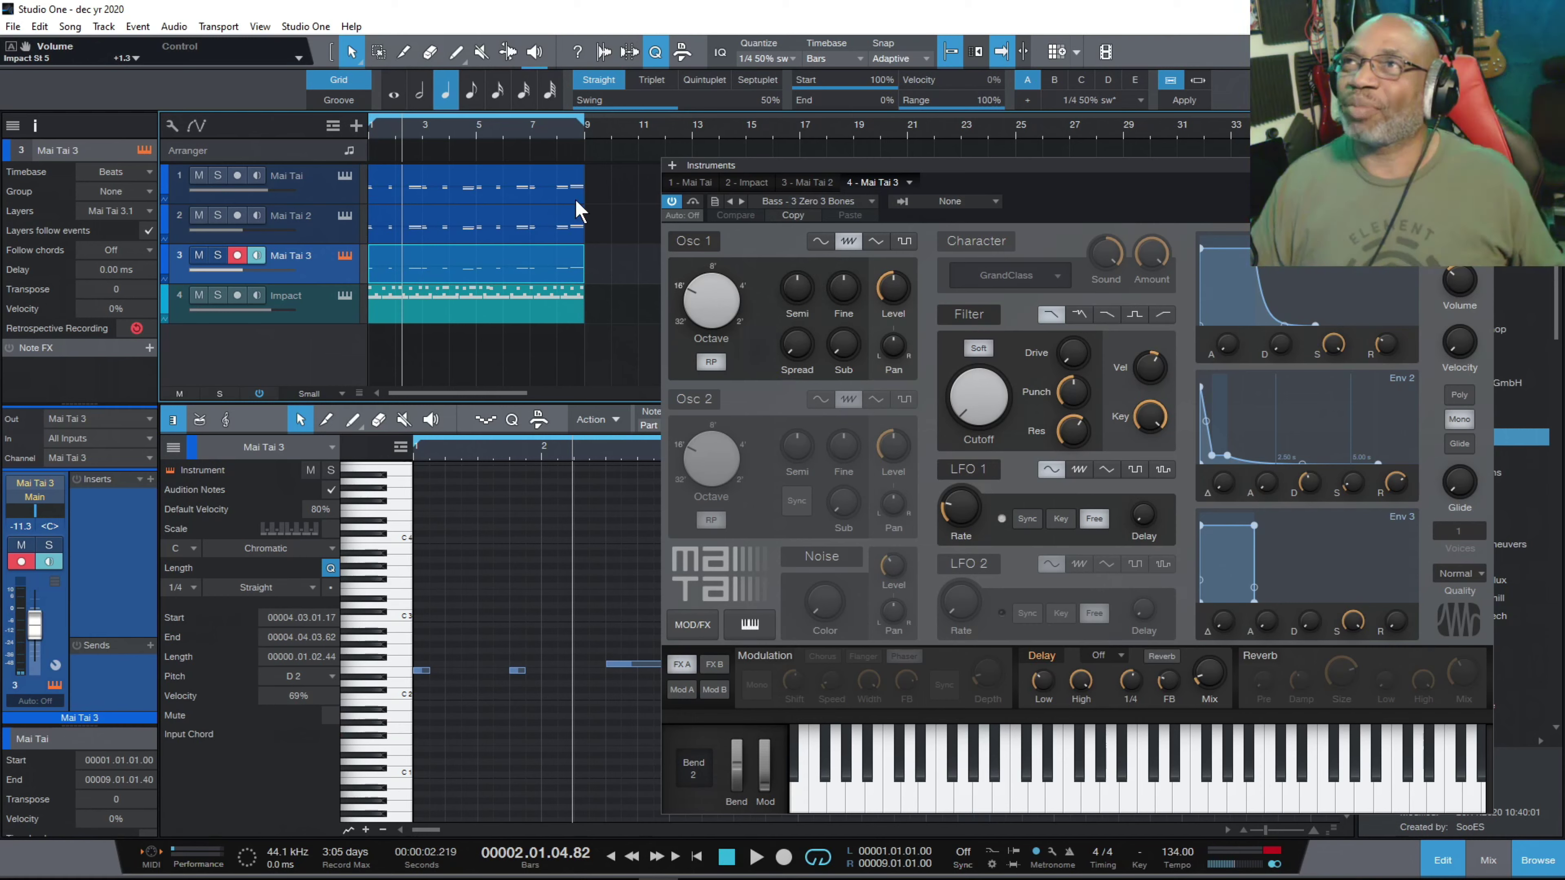
# Try the Bass - 80s Updown preset on Mai Tai 3.
pyautogui.click(818, 204)
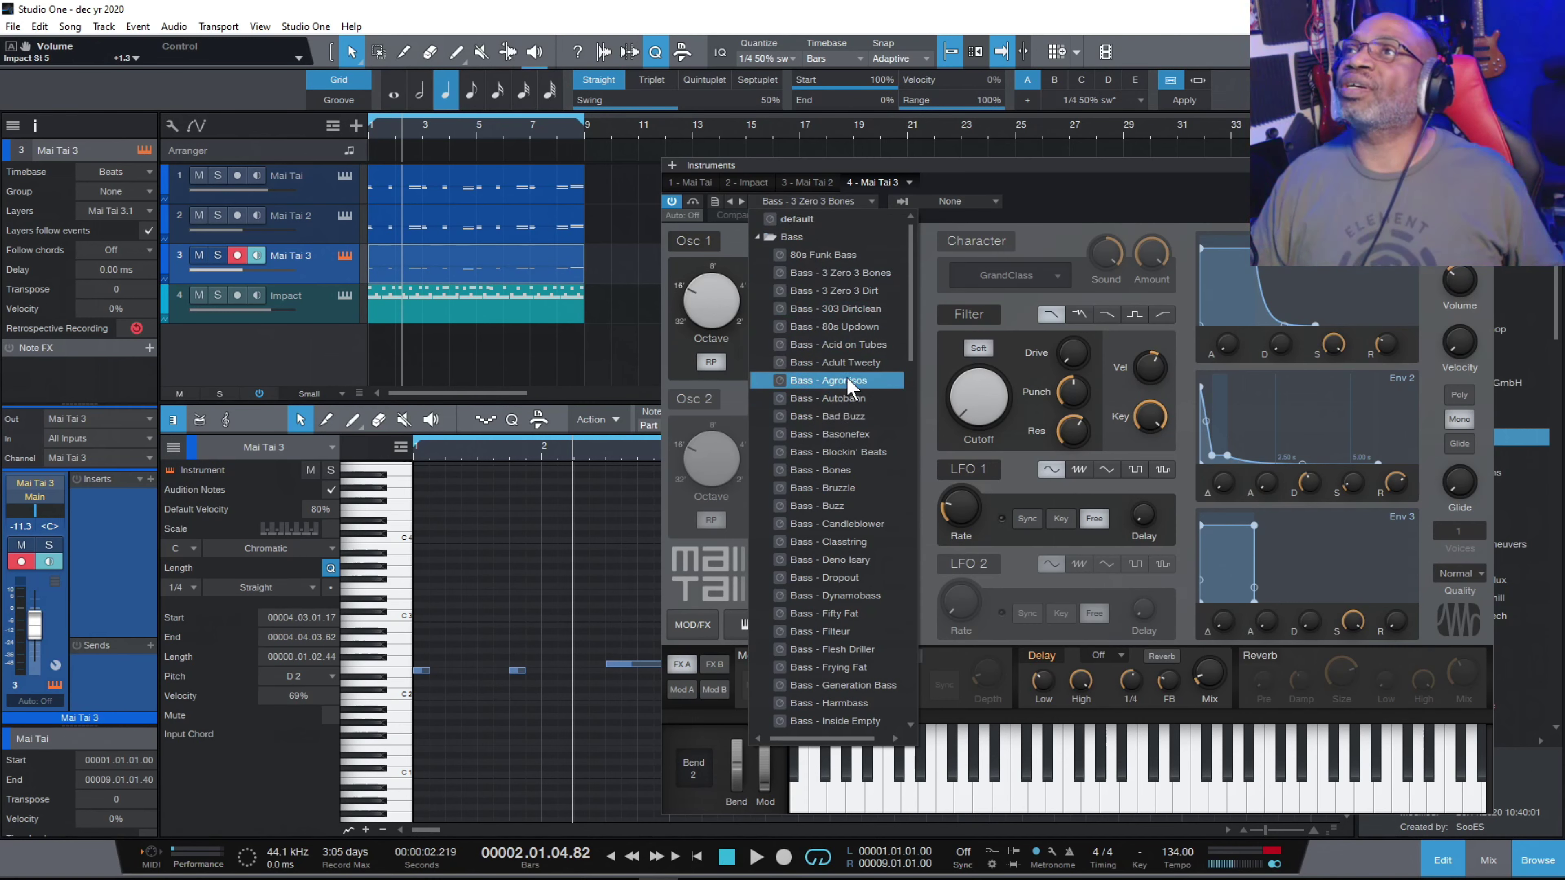
pyautogui.click(859, 327)
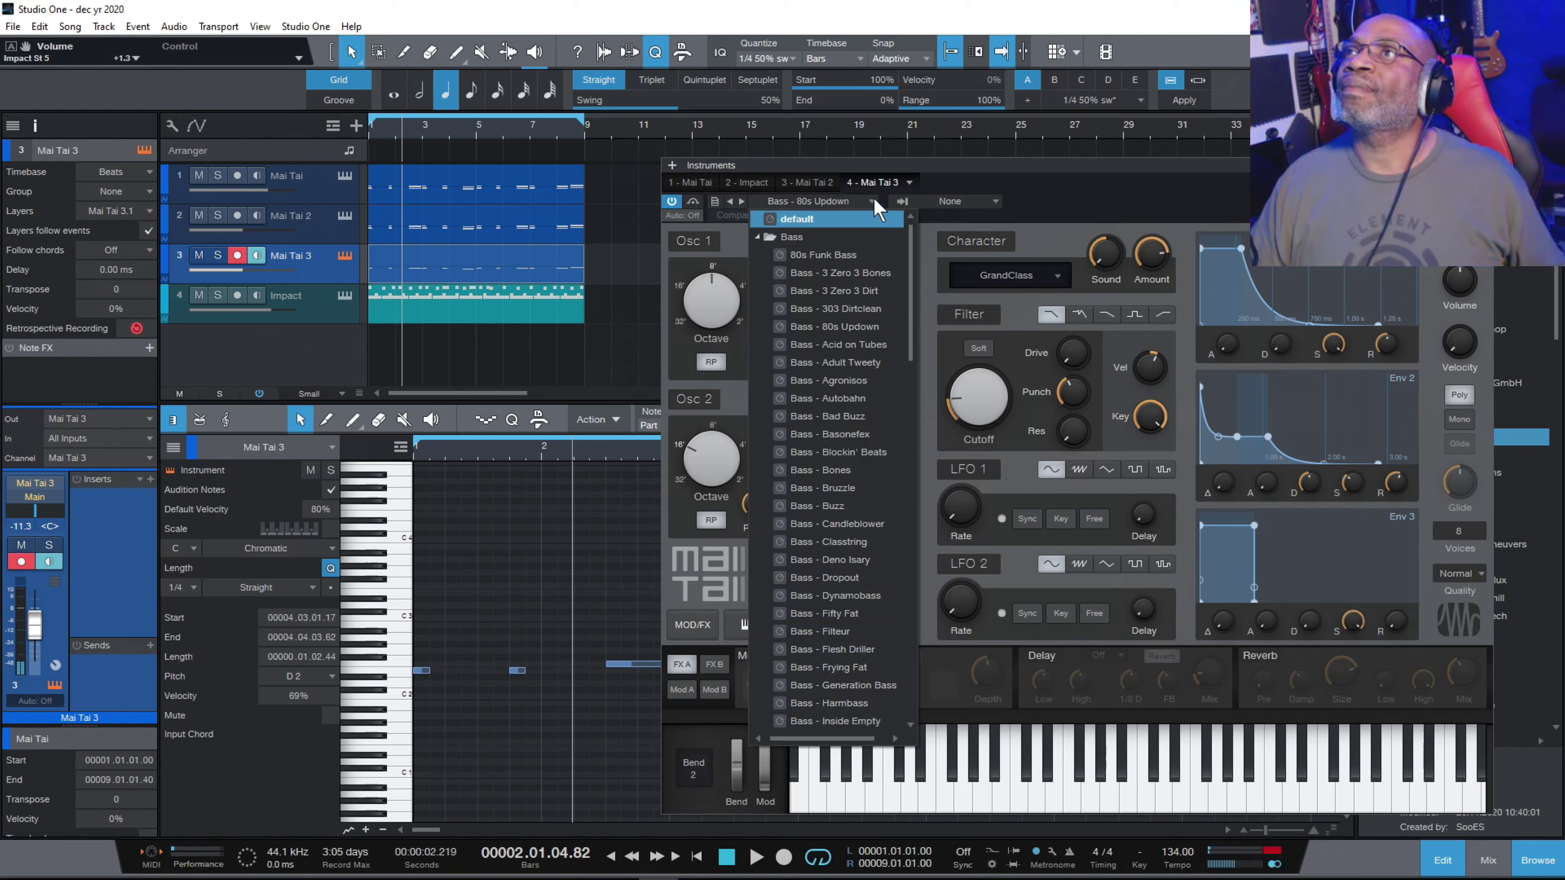
pyautogui.click(857, 200)
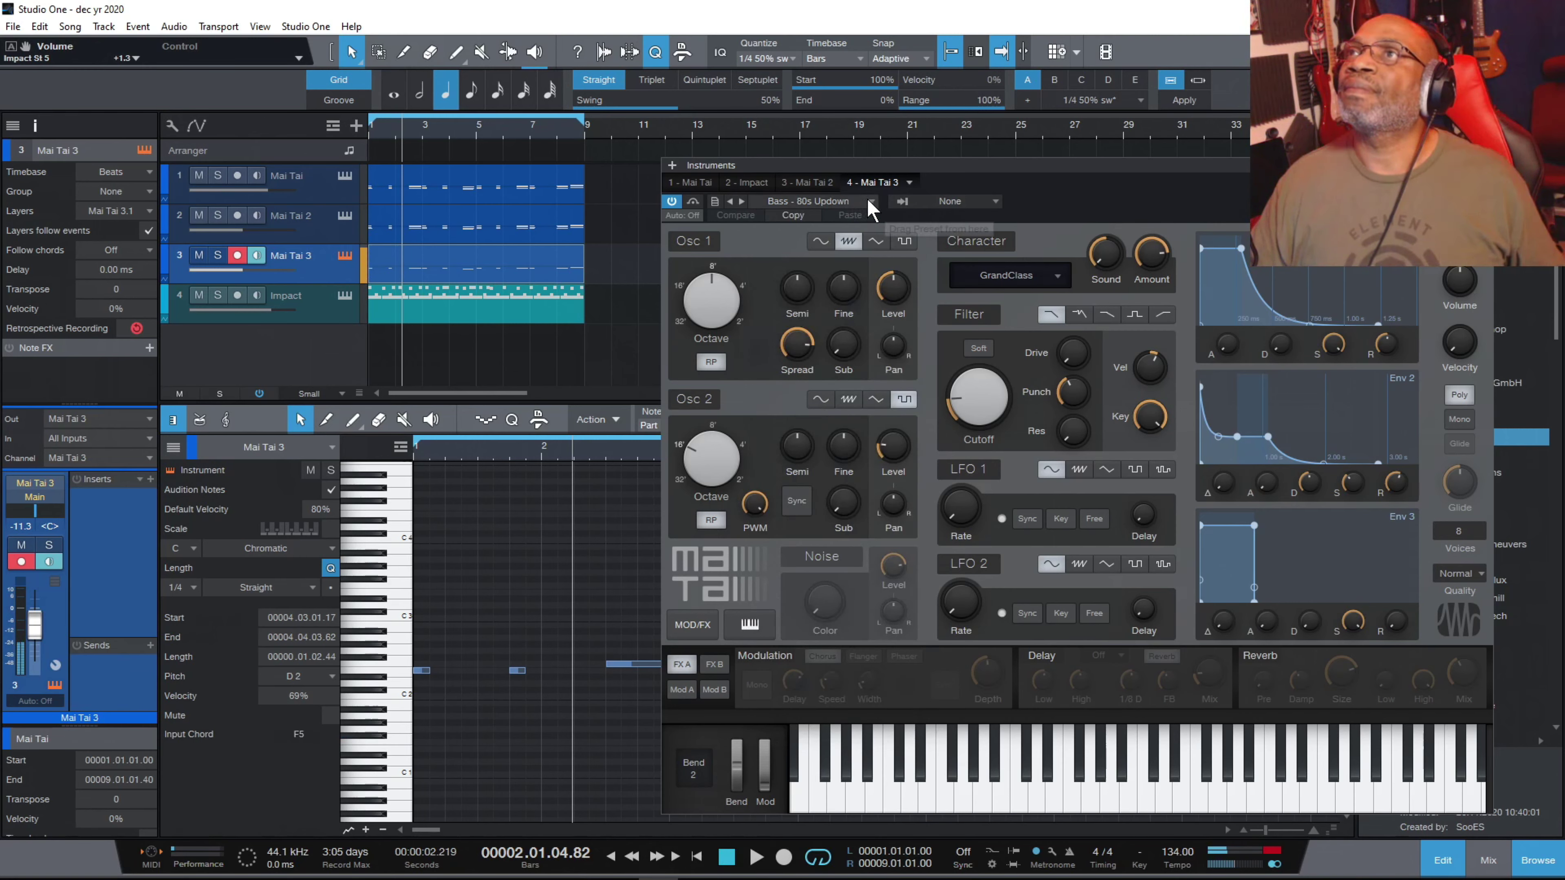
# Audition the following bass presets one by one up to Bass - Candleblower, and go back to Bass - Buzz.
pyautogui.click(742, 201)
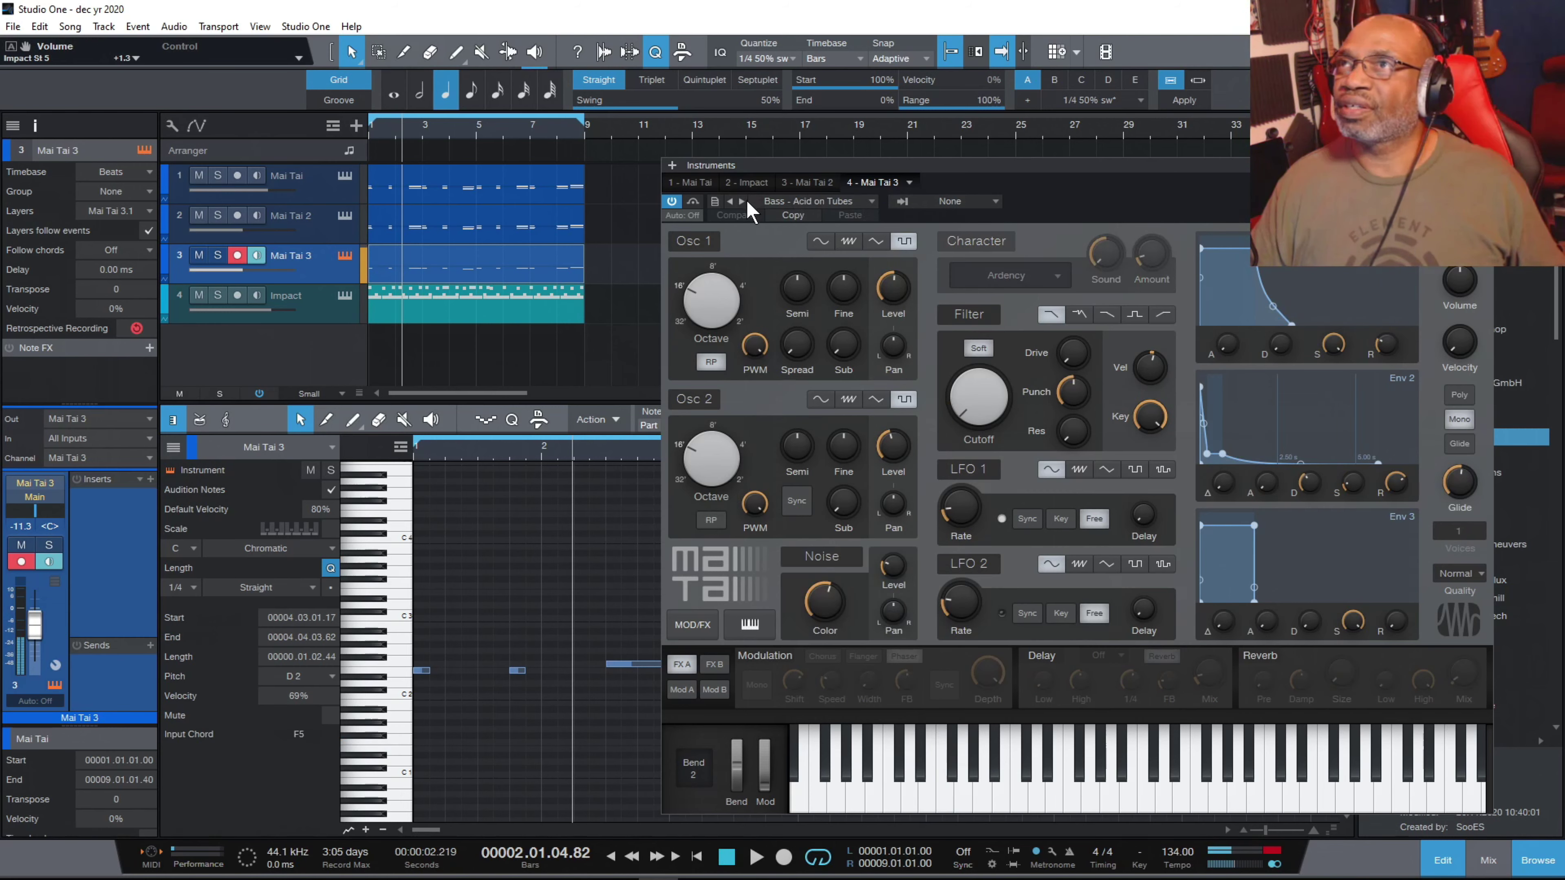
pyautogui.click(743, 201)
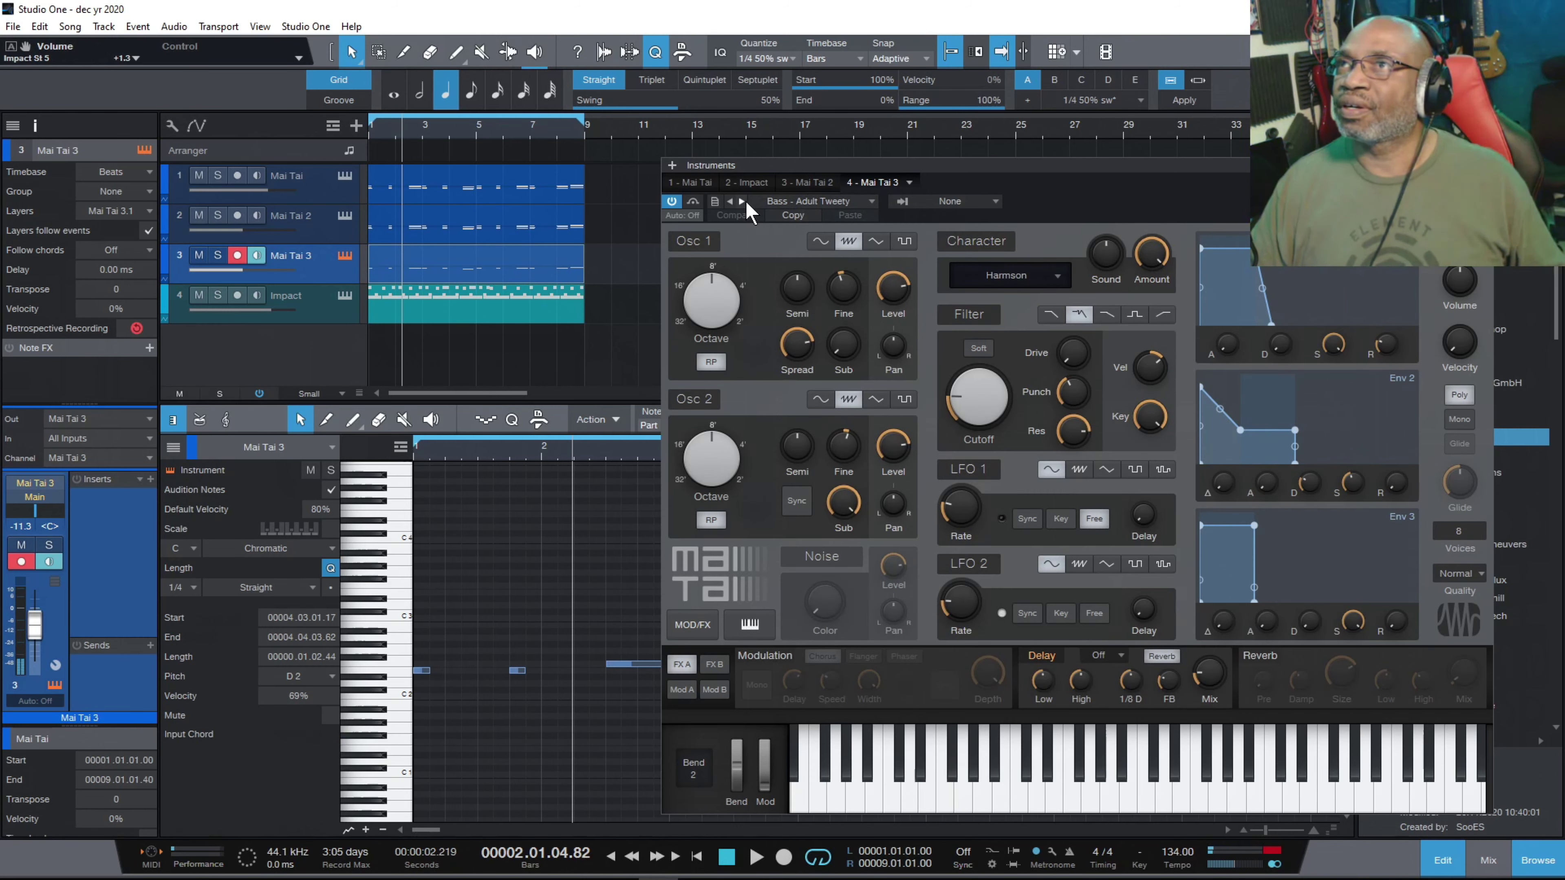
pyautogui.click(744, 201)
pyautogui.click(742, 201)
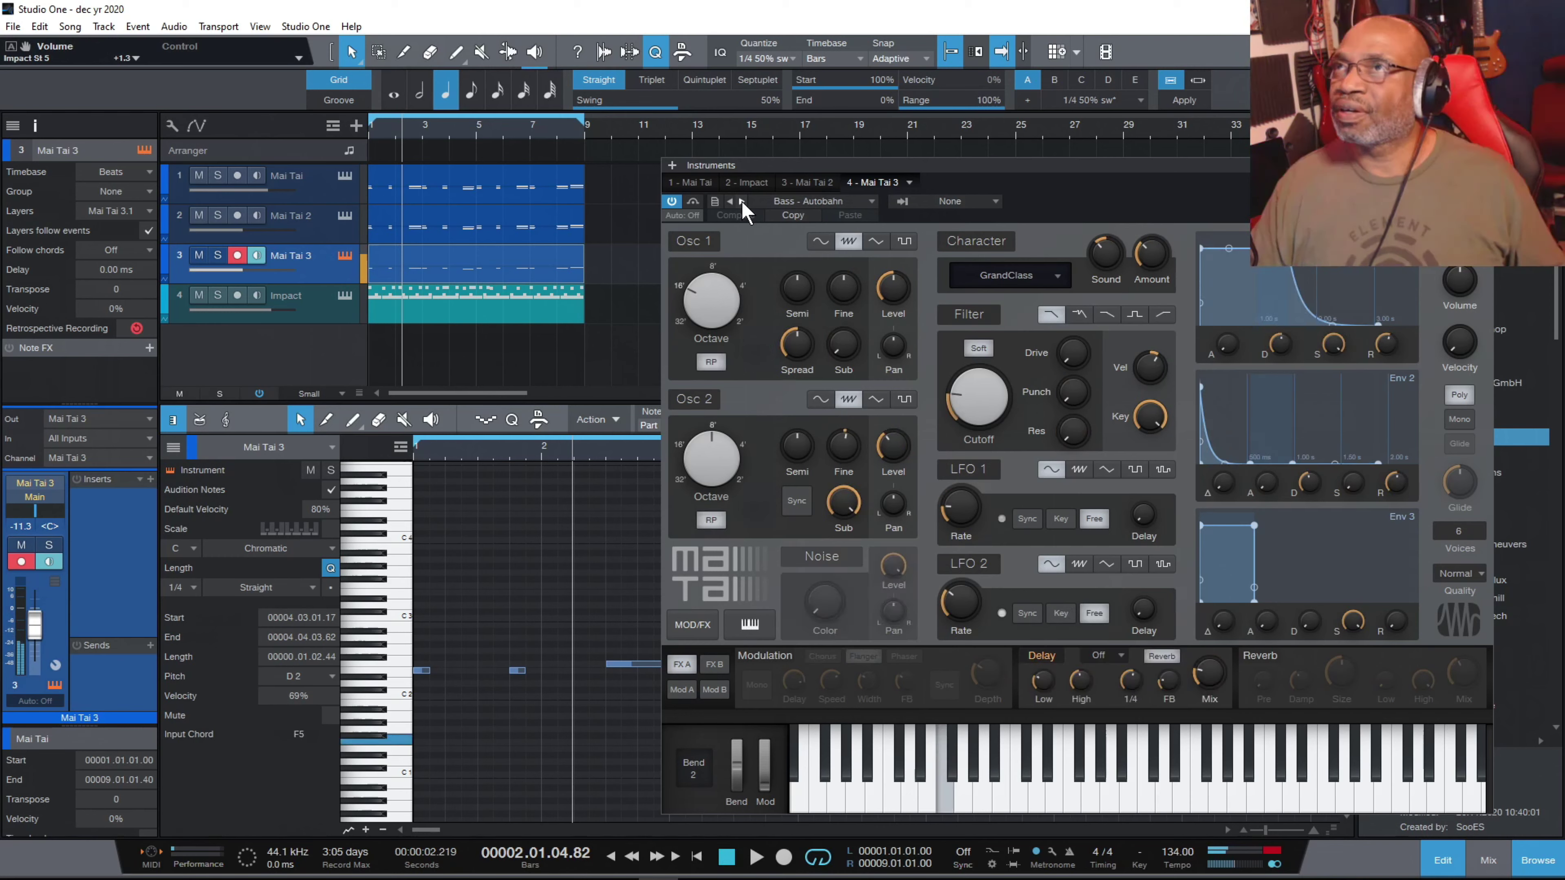
pyautogui.click(742, 200)
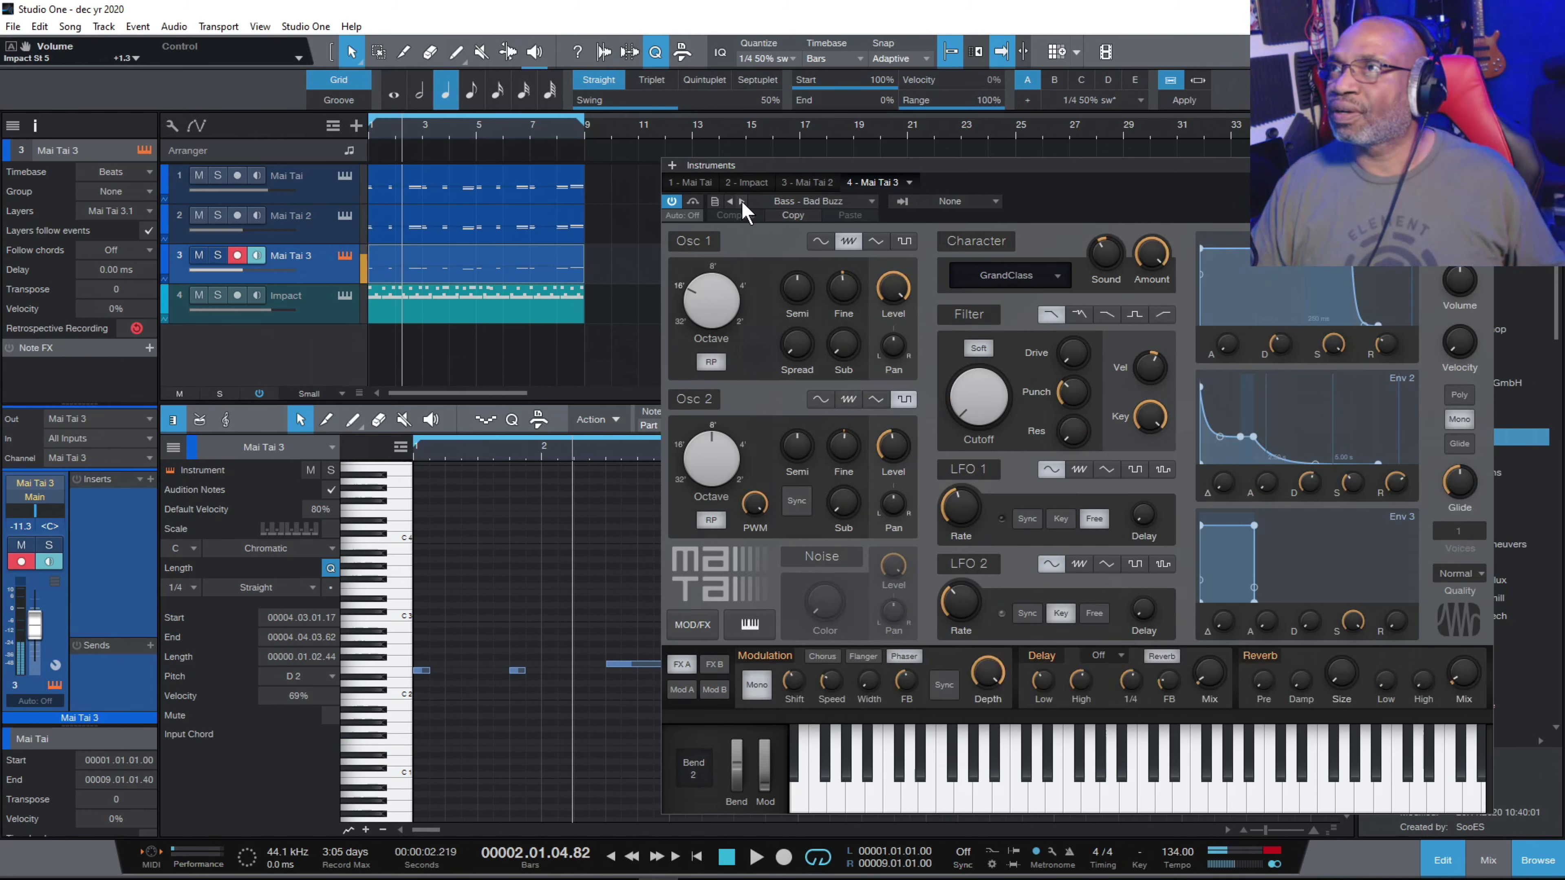
pyautogui.click(741, 200)
pyautogui.click(741, 201)
pyautogui.click(741, 200)
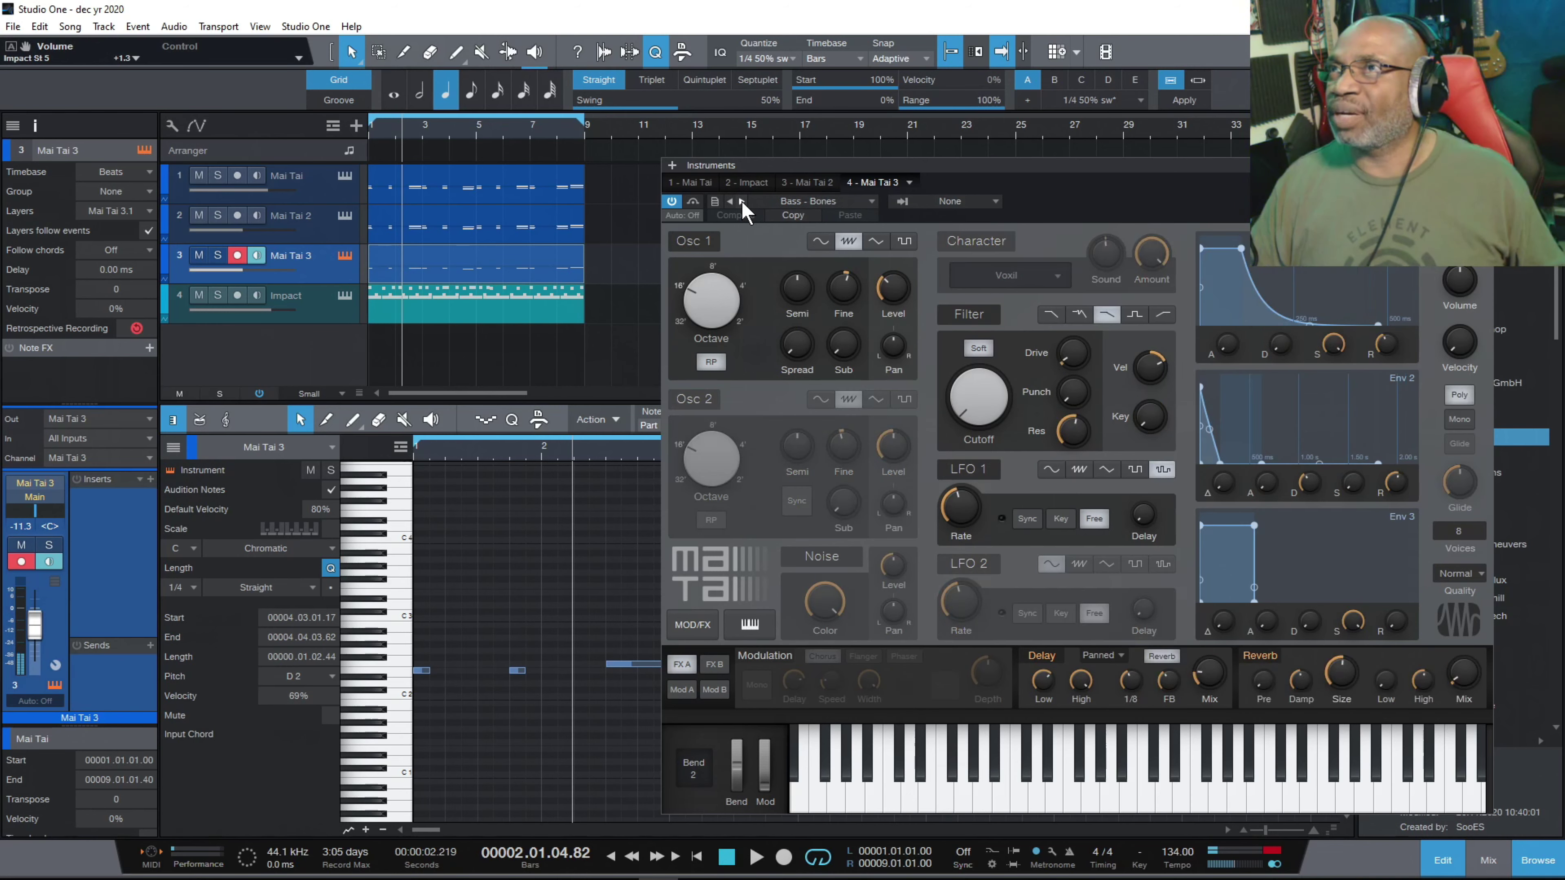
pyautogui.click(741, 201)
pyautogui.click(741, 201)
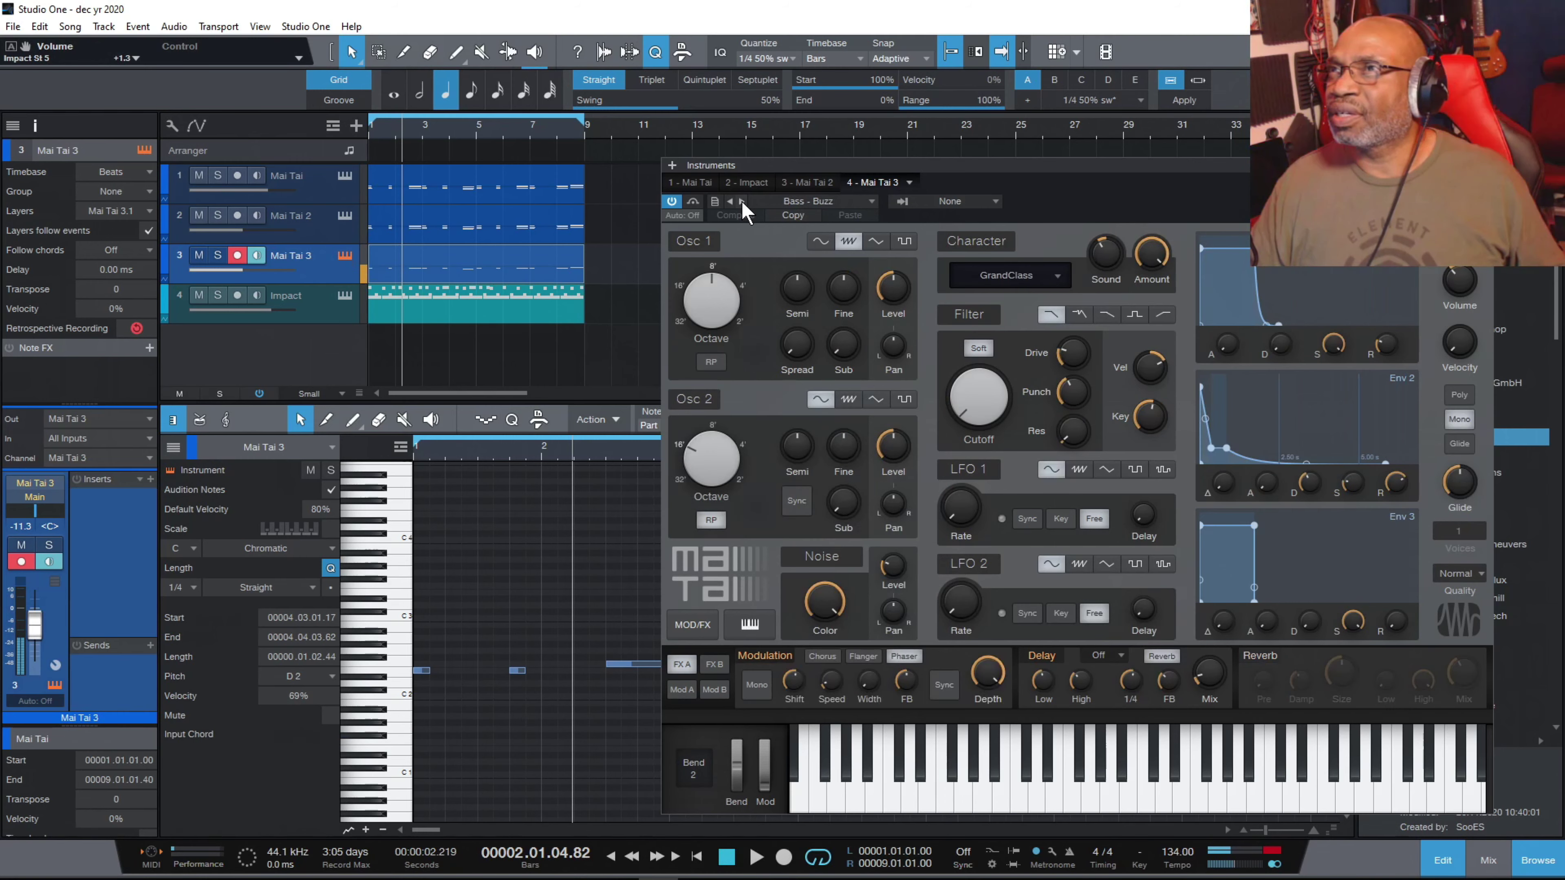
pyautogui.click(742, 201)
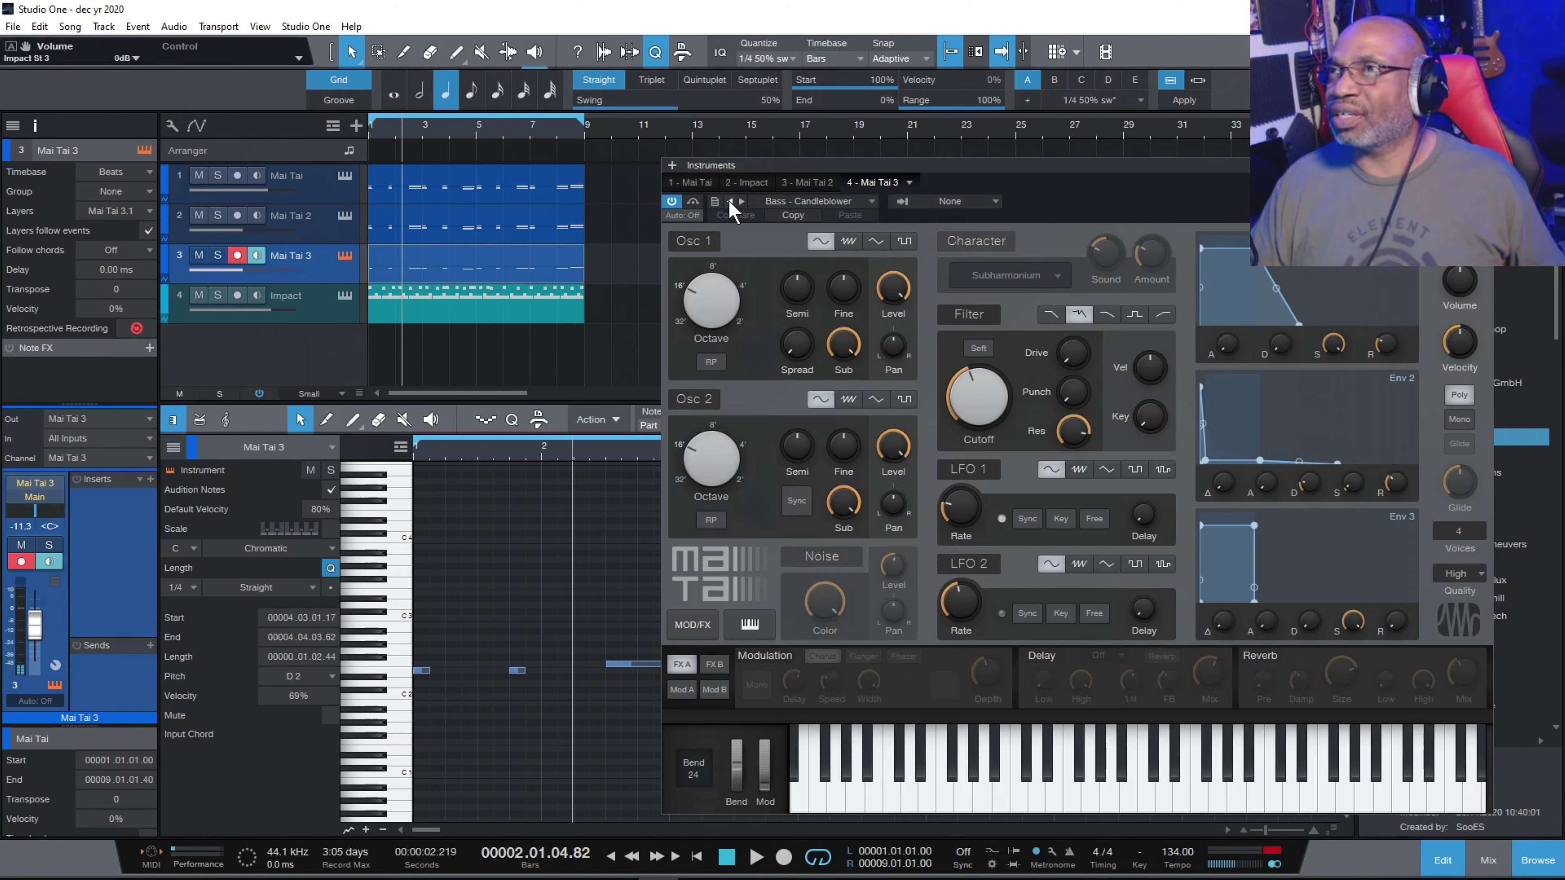
pyautogui.click(728, 200)
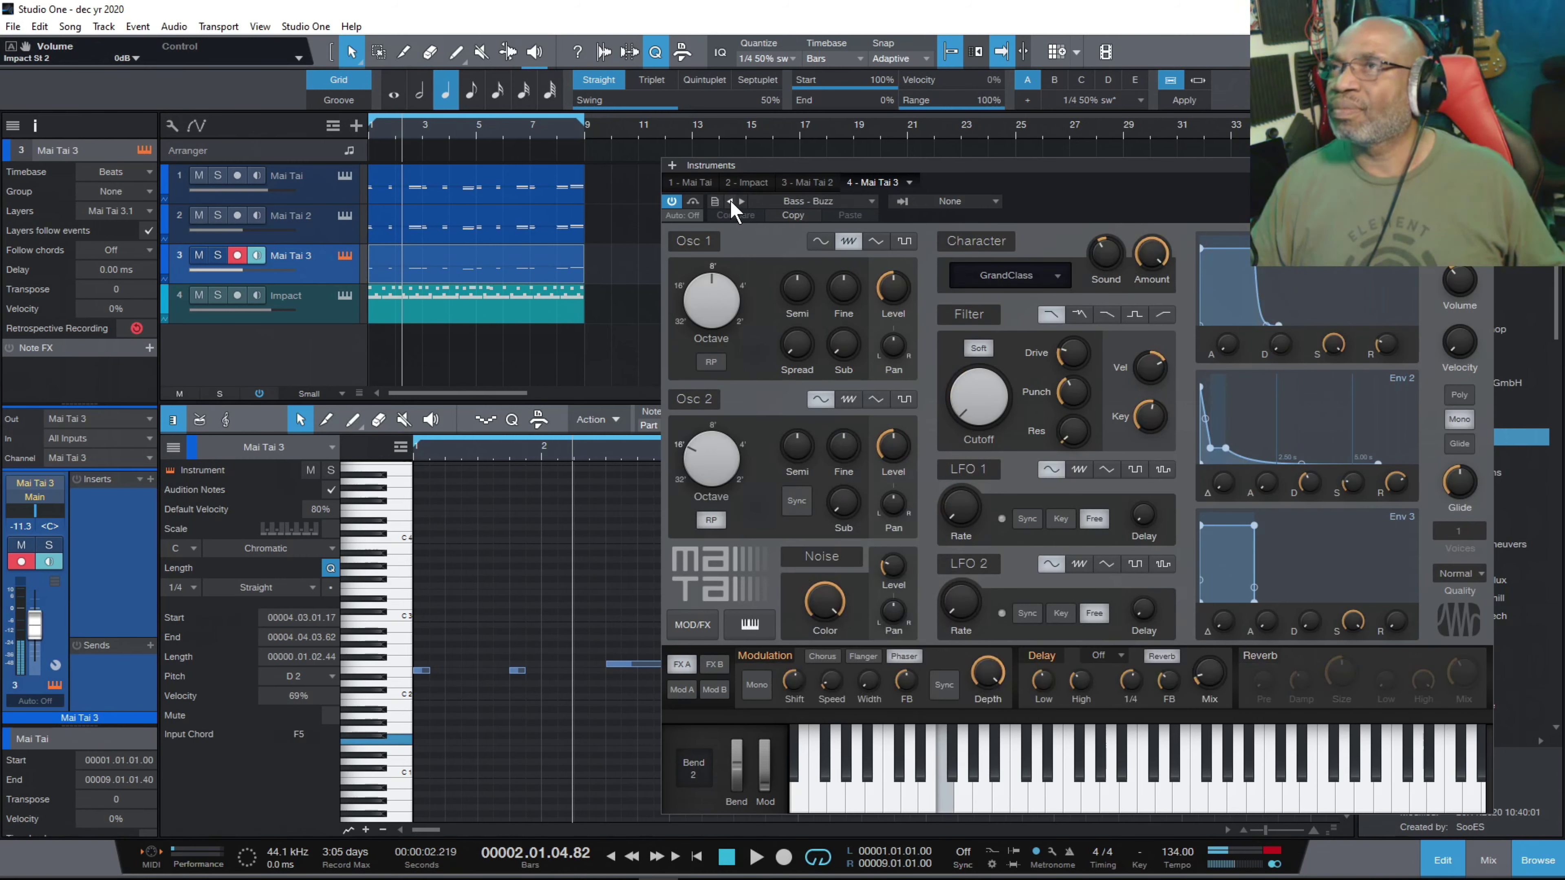
# Load the Tape old Keys preset from the Bass folder and set the Osc 1 level to -5.0 dB.
pyautogui.click(822, 200)
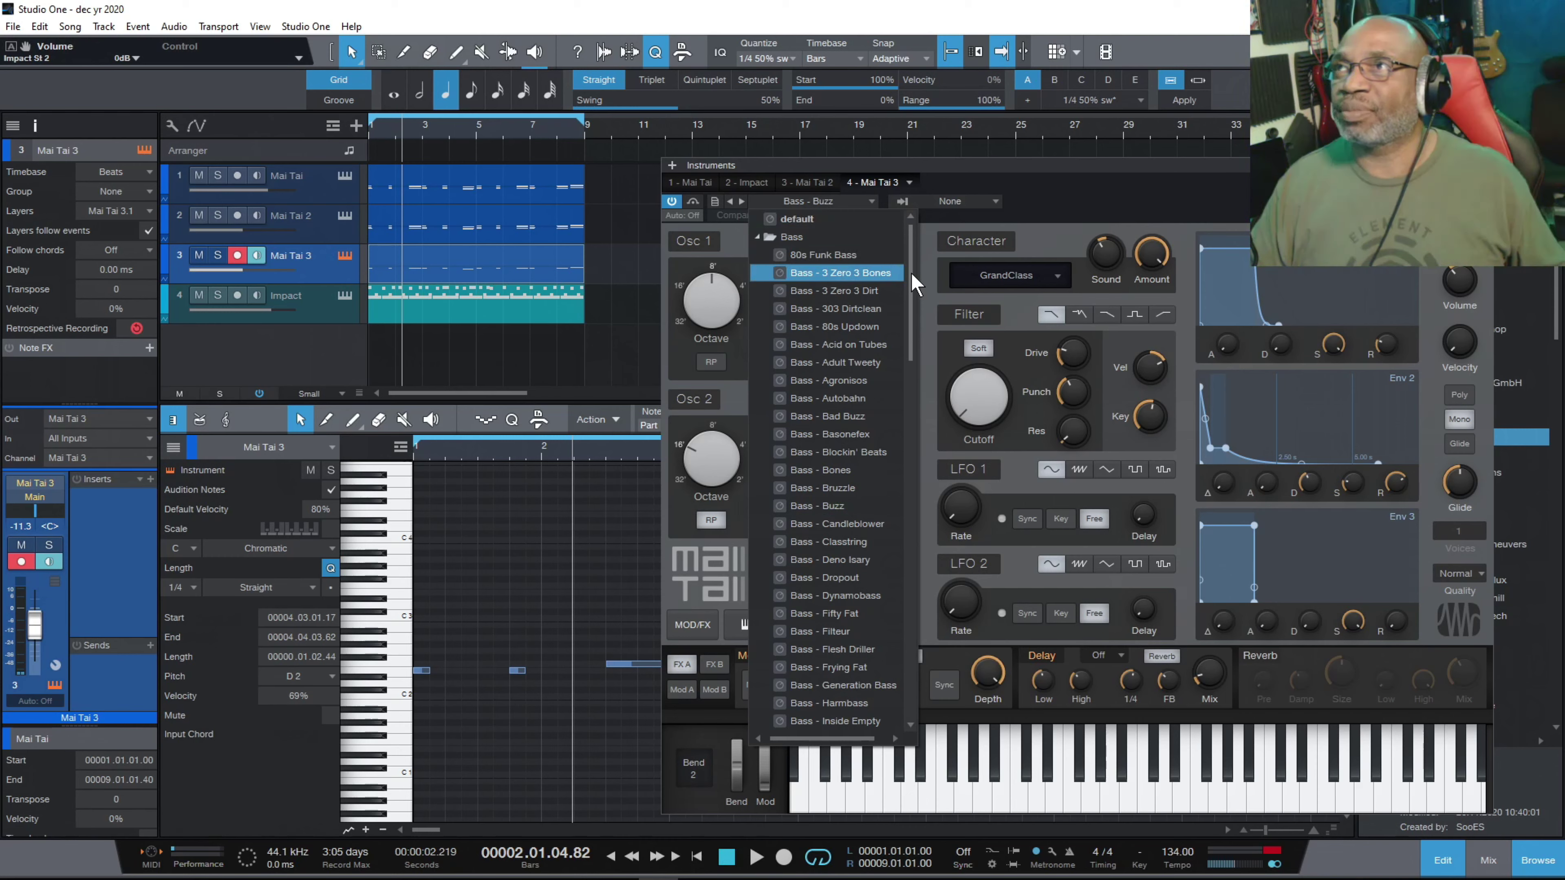
pyautogui.moveTo(915, 284); pyautogui.dragTo(915, 438)
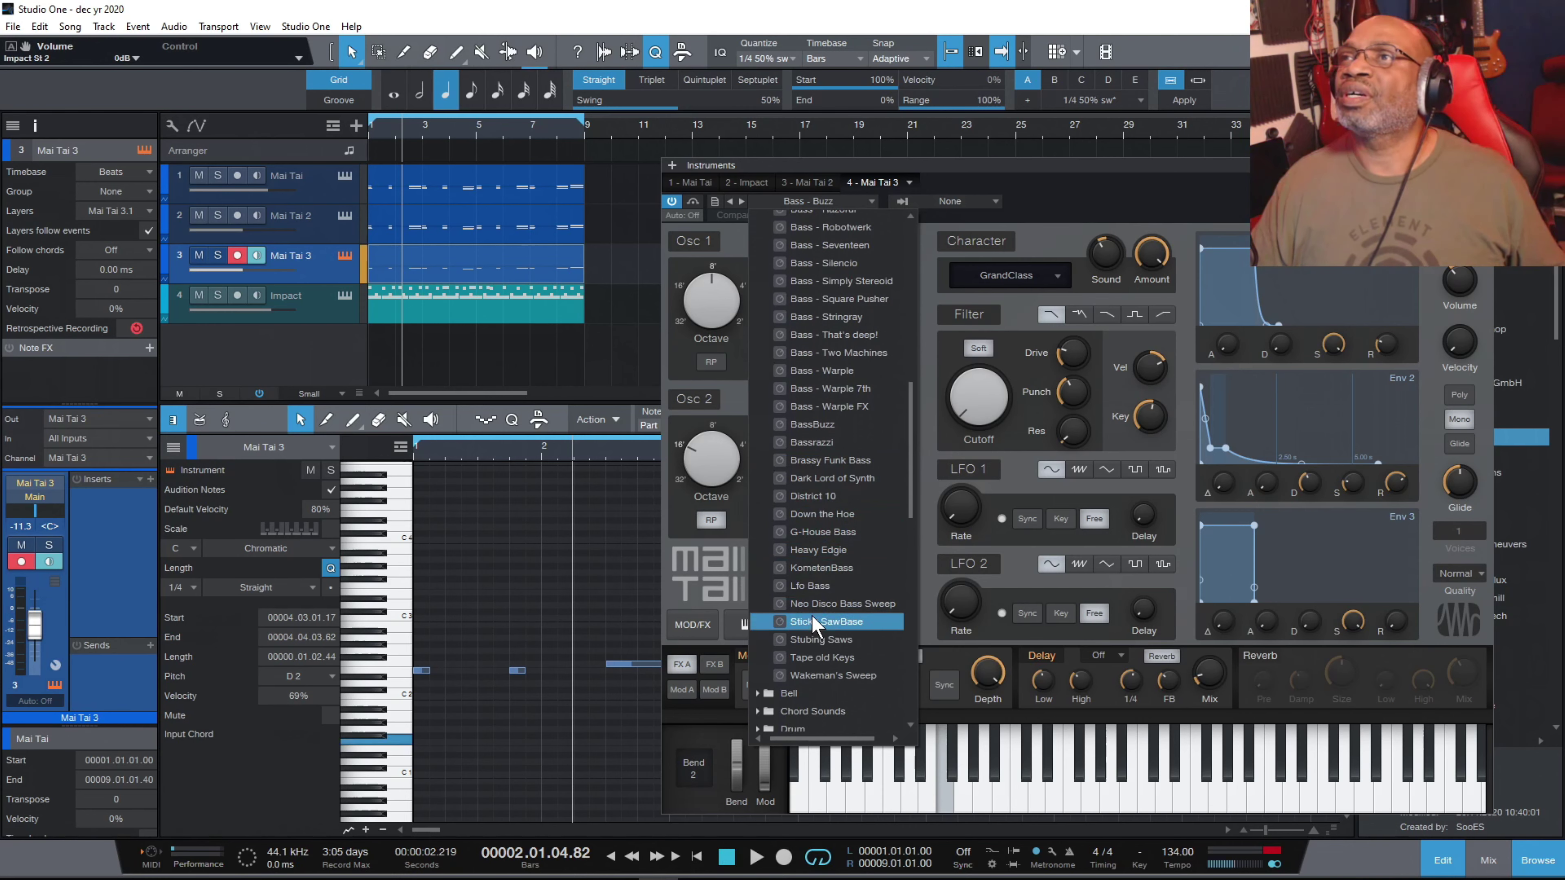
pyautogui.click(821, 657)
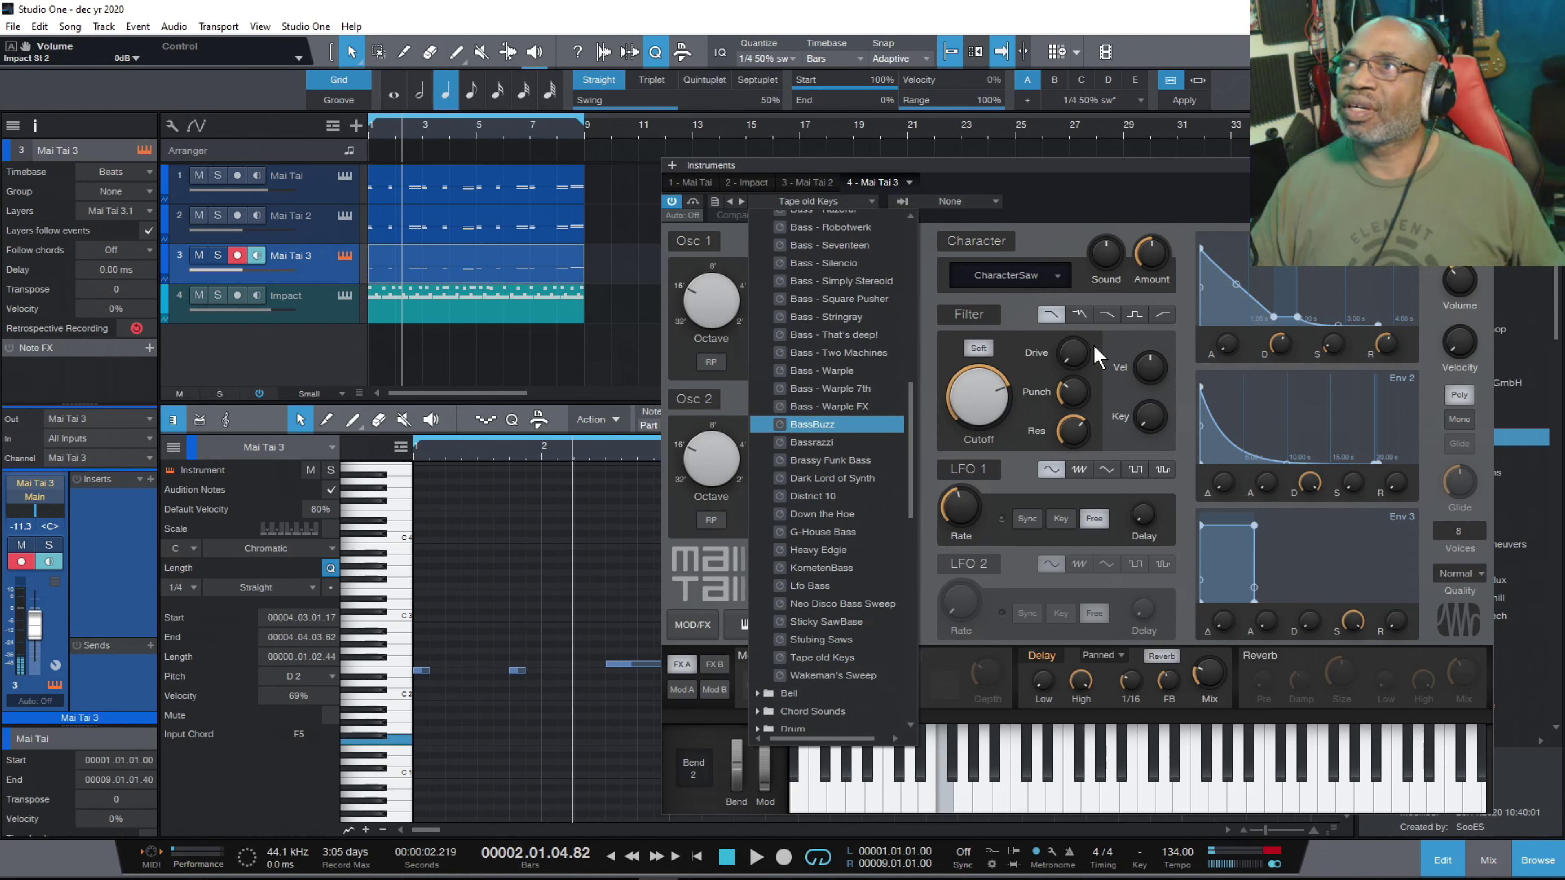
pyautogui.click(1147, 365)
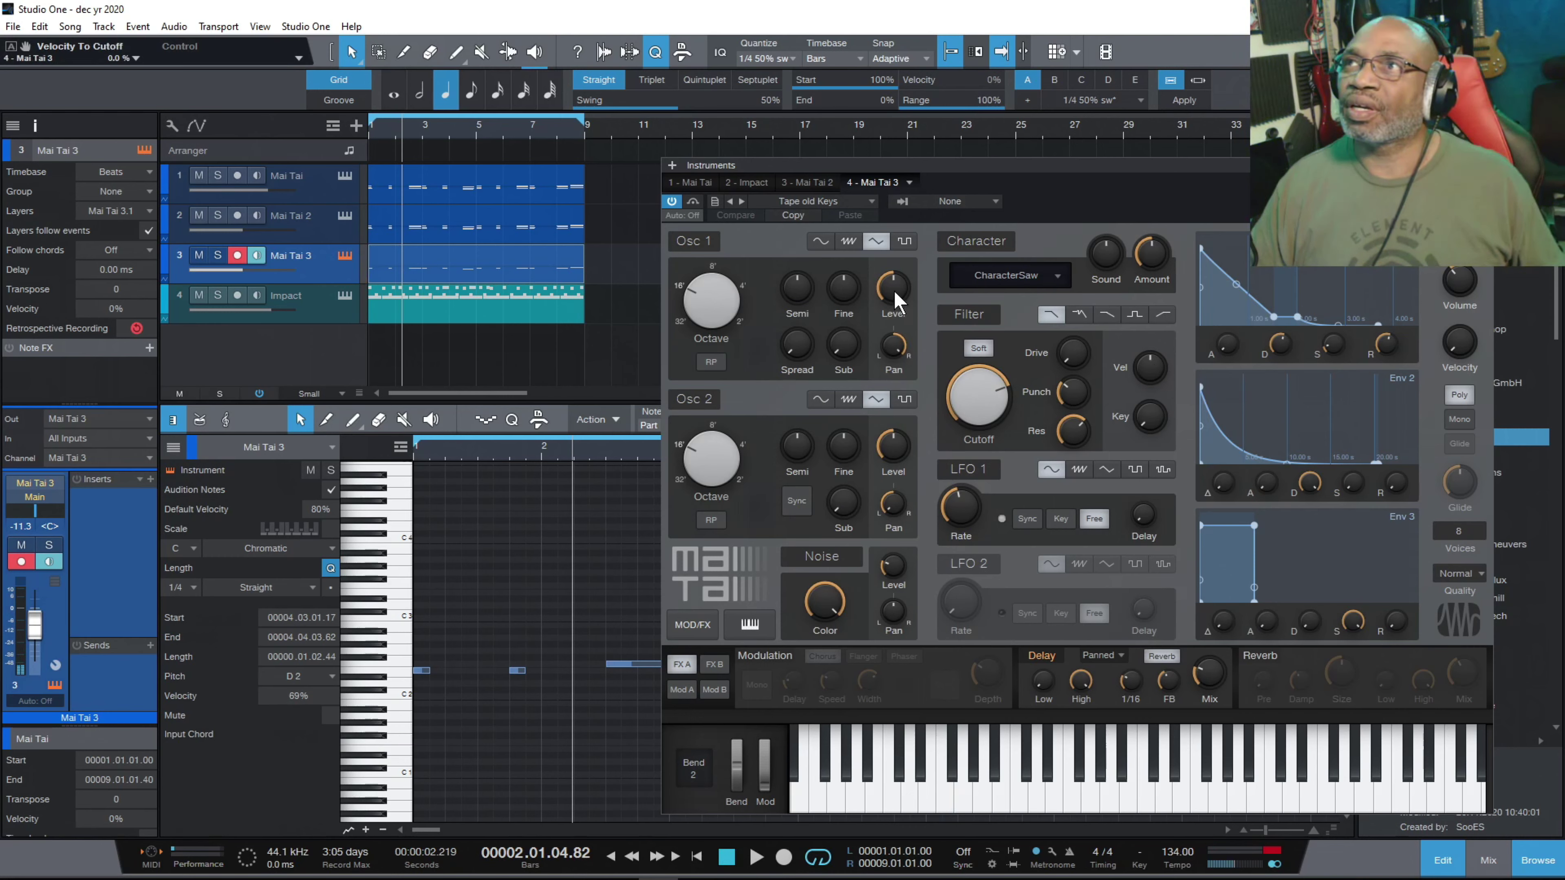
pyautogui.moveTo(894, 291)
pyautogui.mouseDown()
pyautogui.moveTo(899, 227)
pyautogui.moveTo(897, 284)
pyautogui.mouseUp()
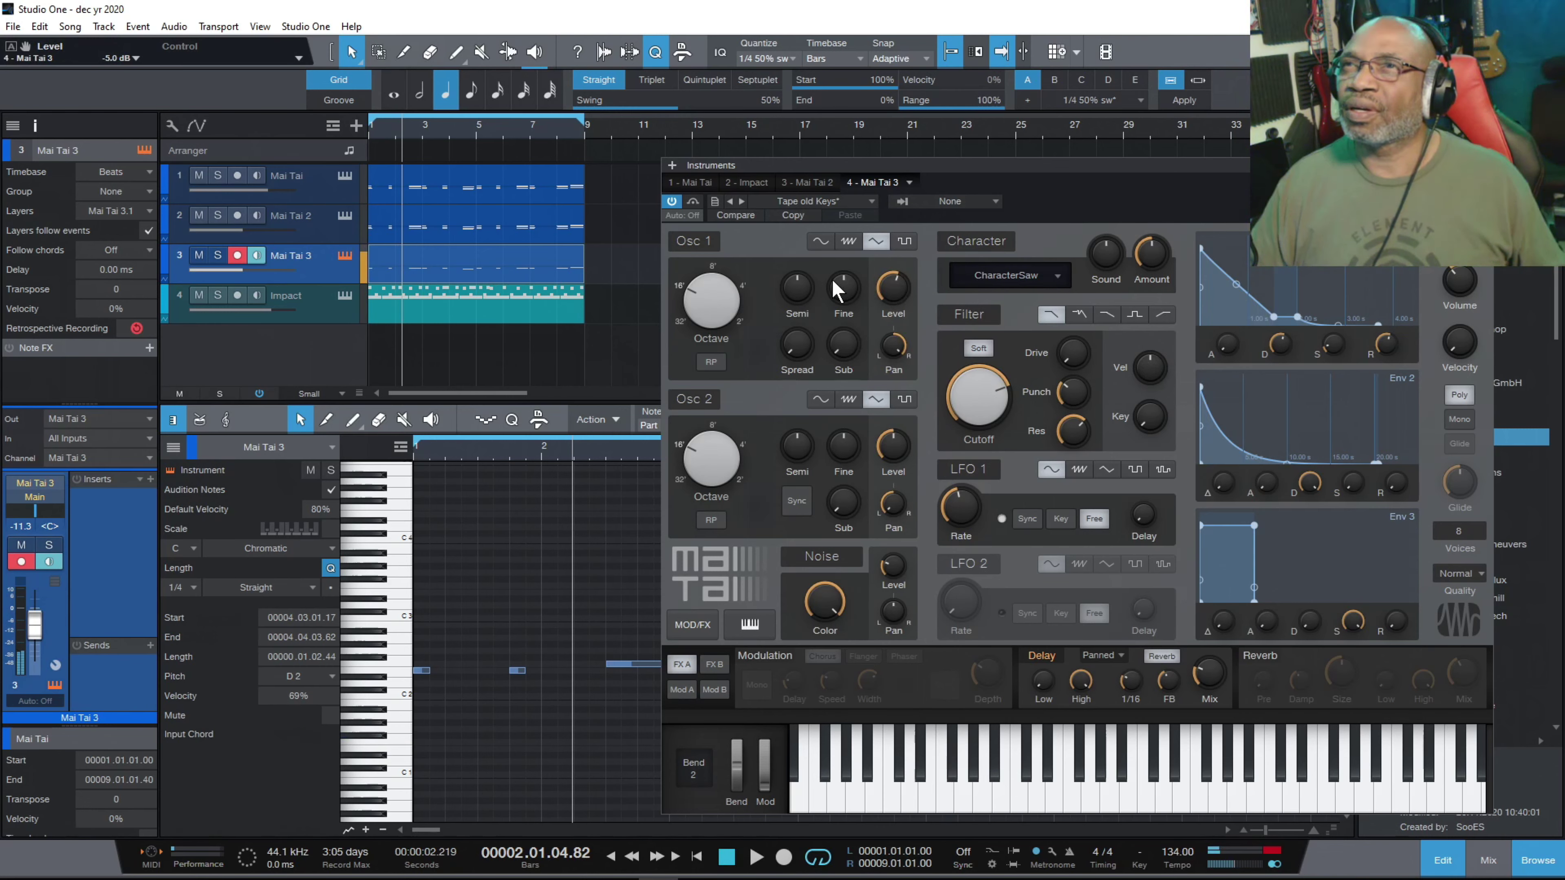
pyautogui.click(521, 259)
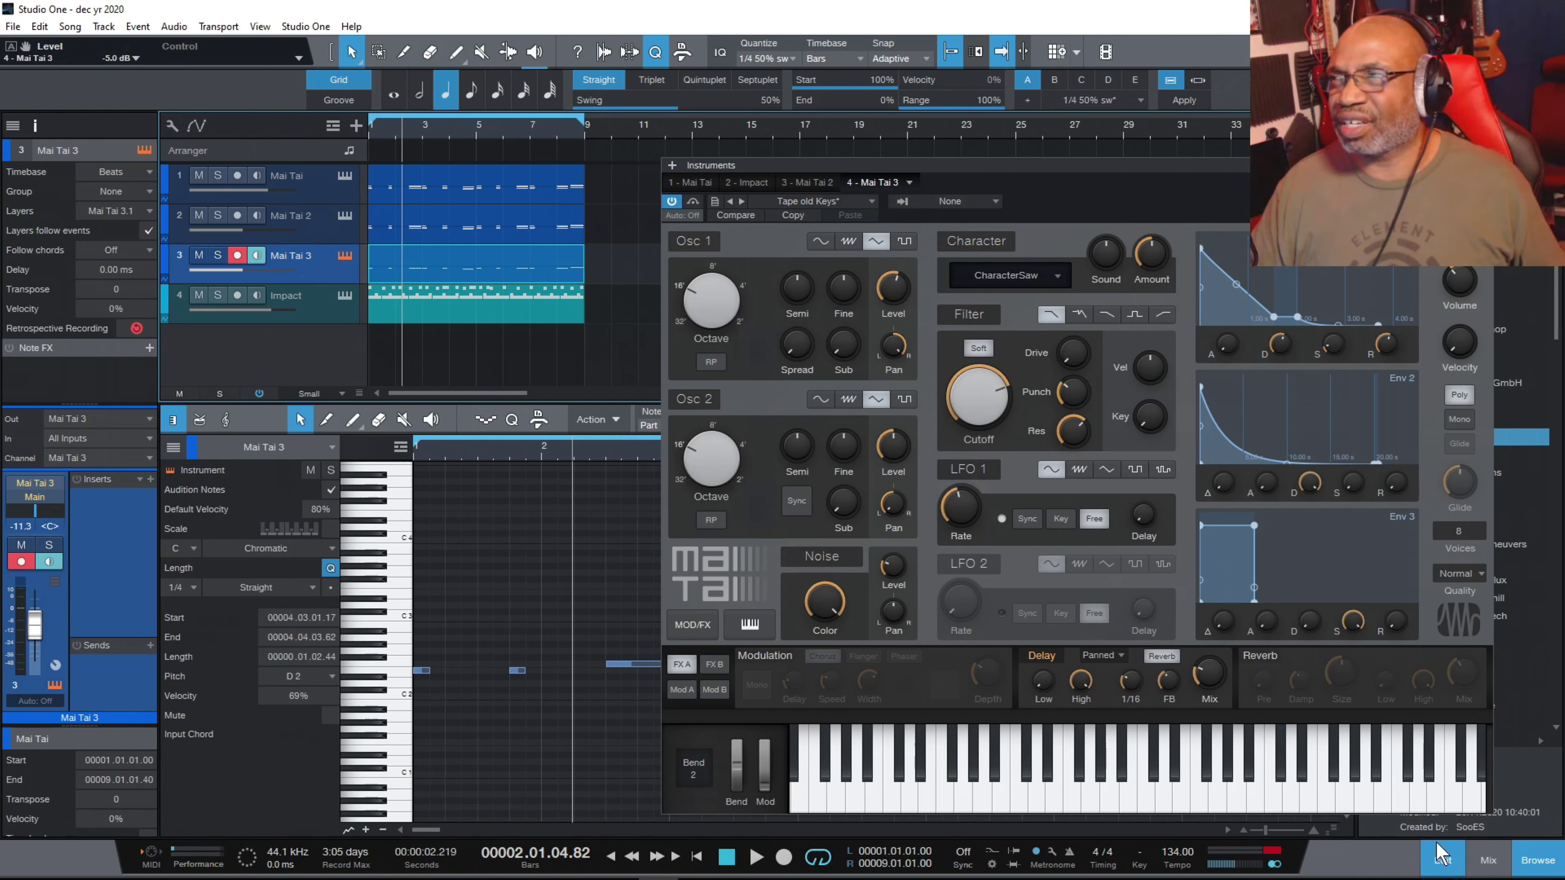
# Show the input controls on the mixer channels and set the Mai Tai 3 input gain to +15.4 dB.
pyautogui.click(1483, 858)
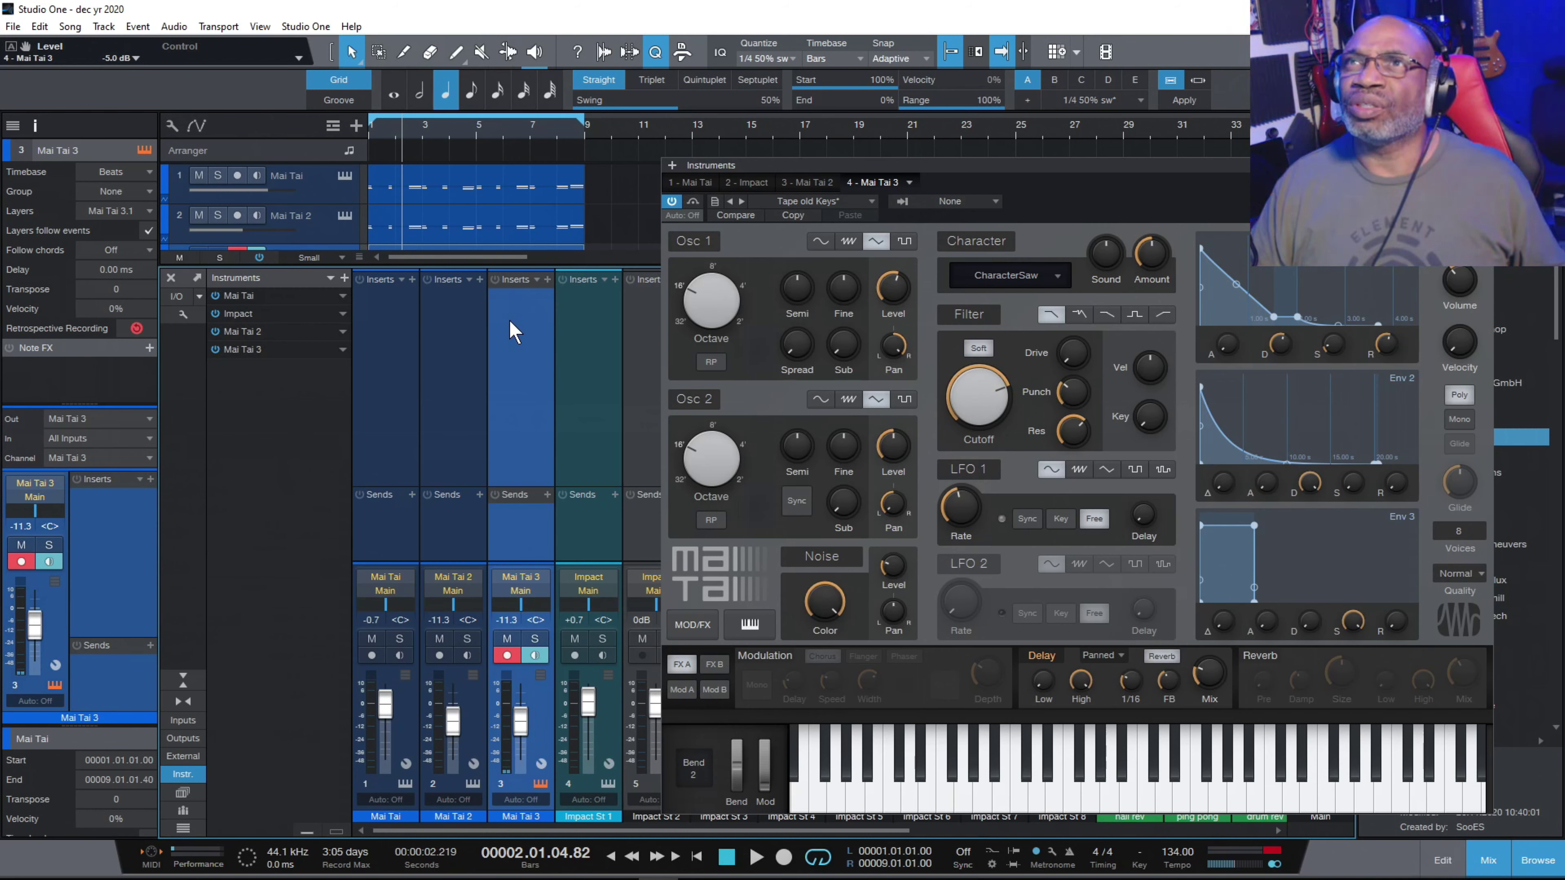
pyautogui.click(183, 315)
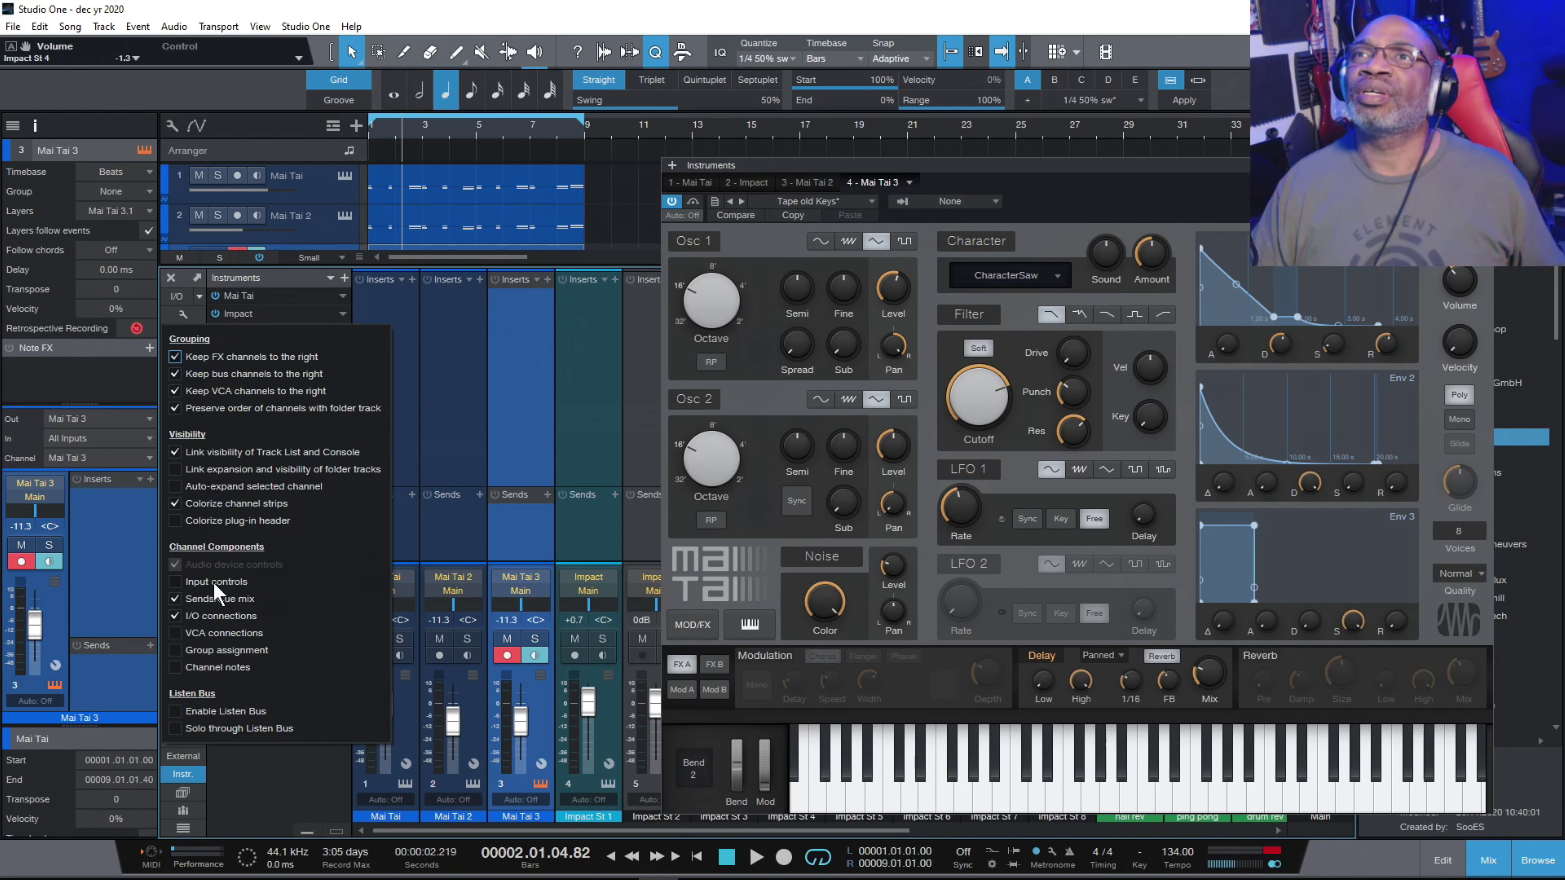
pyautogui.click(176, 581)
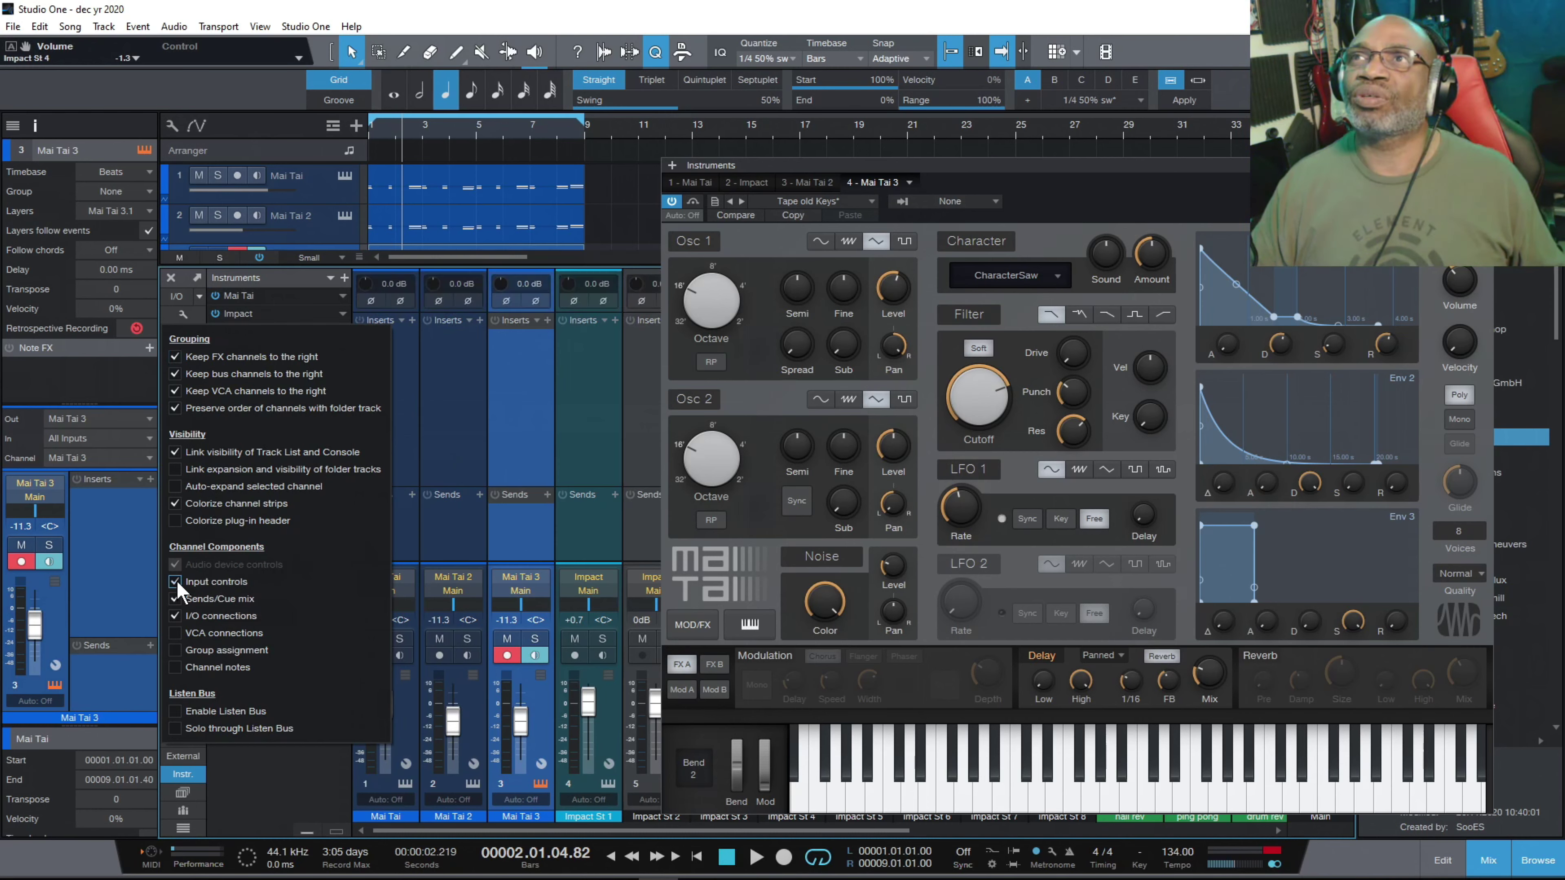
pyautogui.click(504, 281)
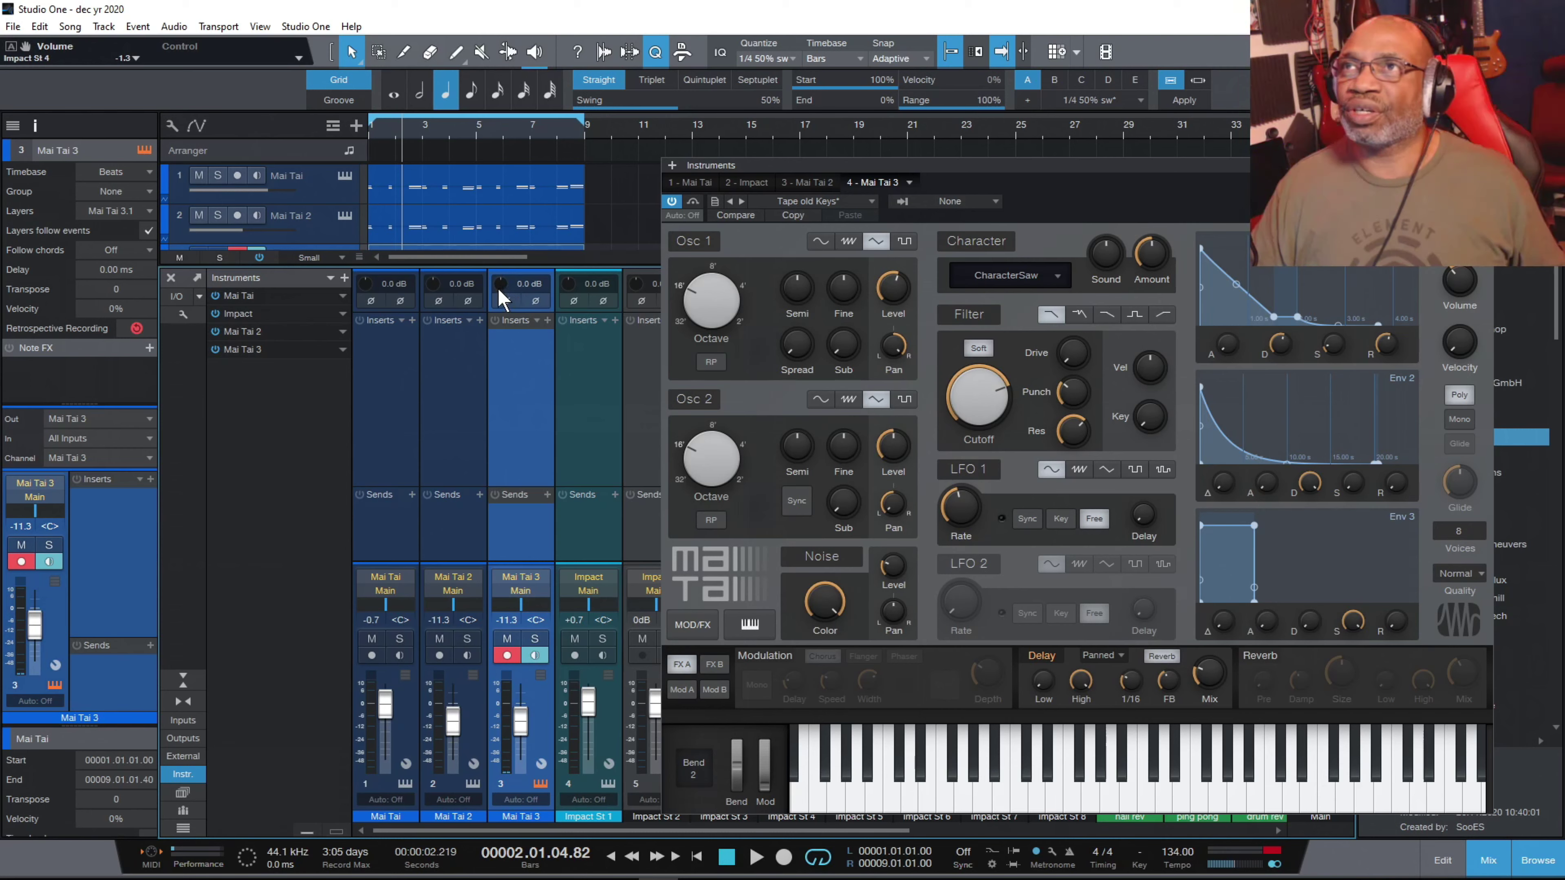
pyautogui.moveTo(500, 282); pyautogui.dragTo(513, 242)
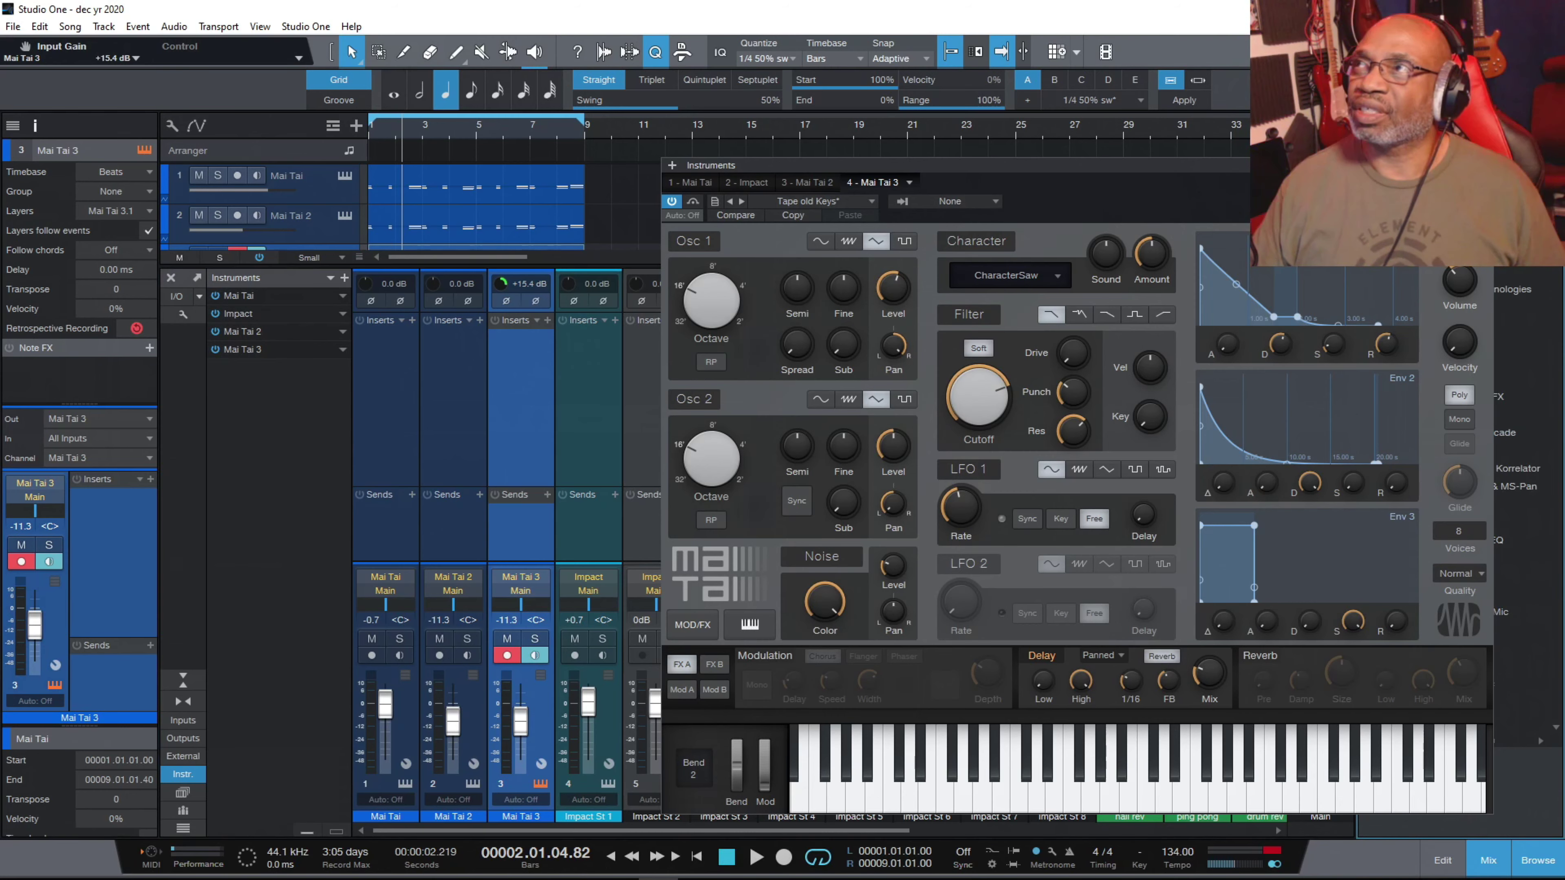
# Close the instrument window, insert the Mixtool effect on the Mai Tai 3 channel, and open it.
pyautogui.hotkey('ctrl', 'w')
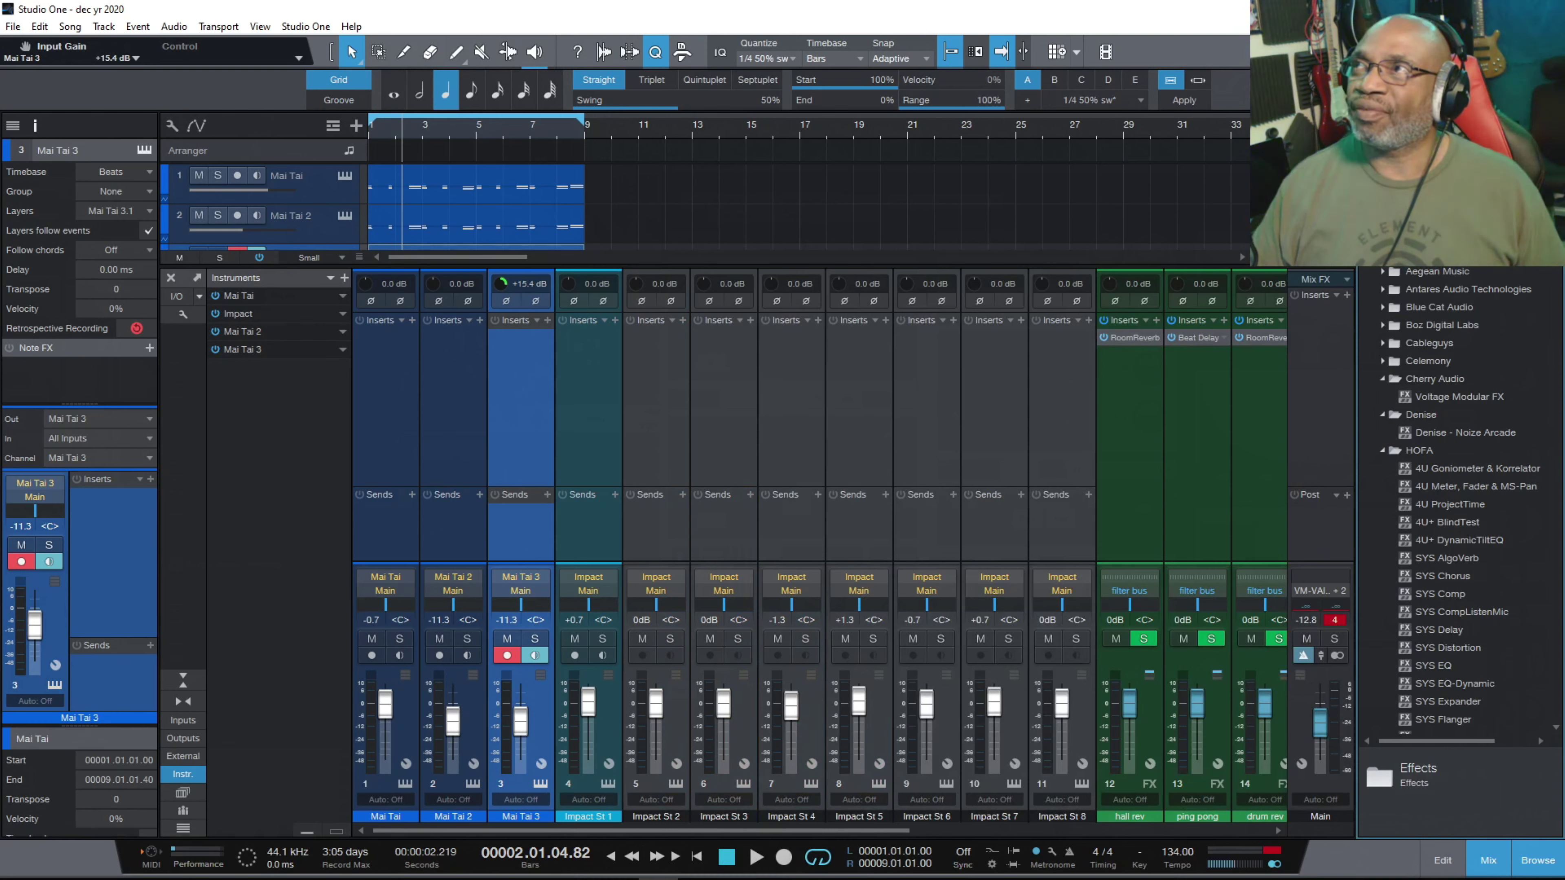
pyautogui.scroll(1, 1460, 506)
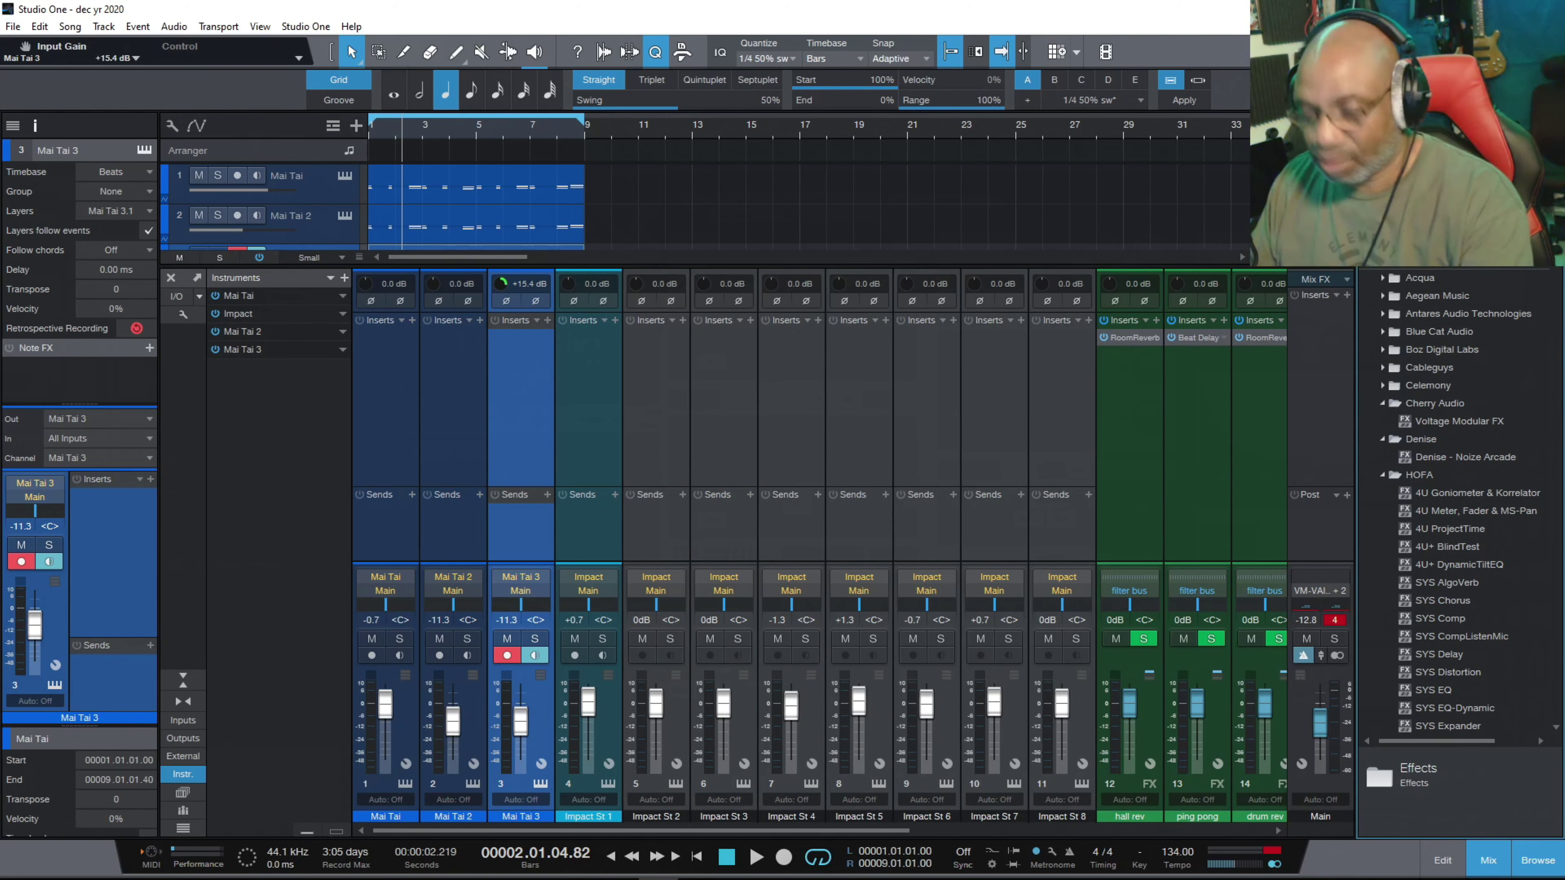
pyautogui.scroll(-15, 1459, 499)
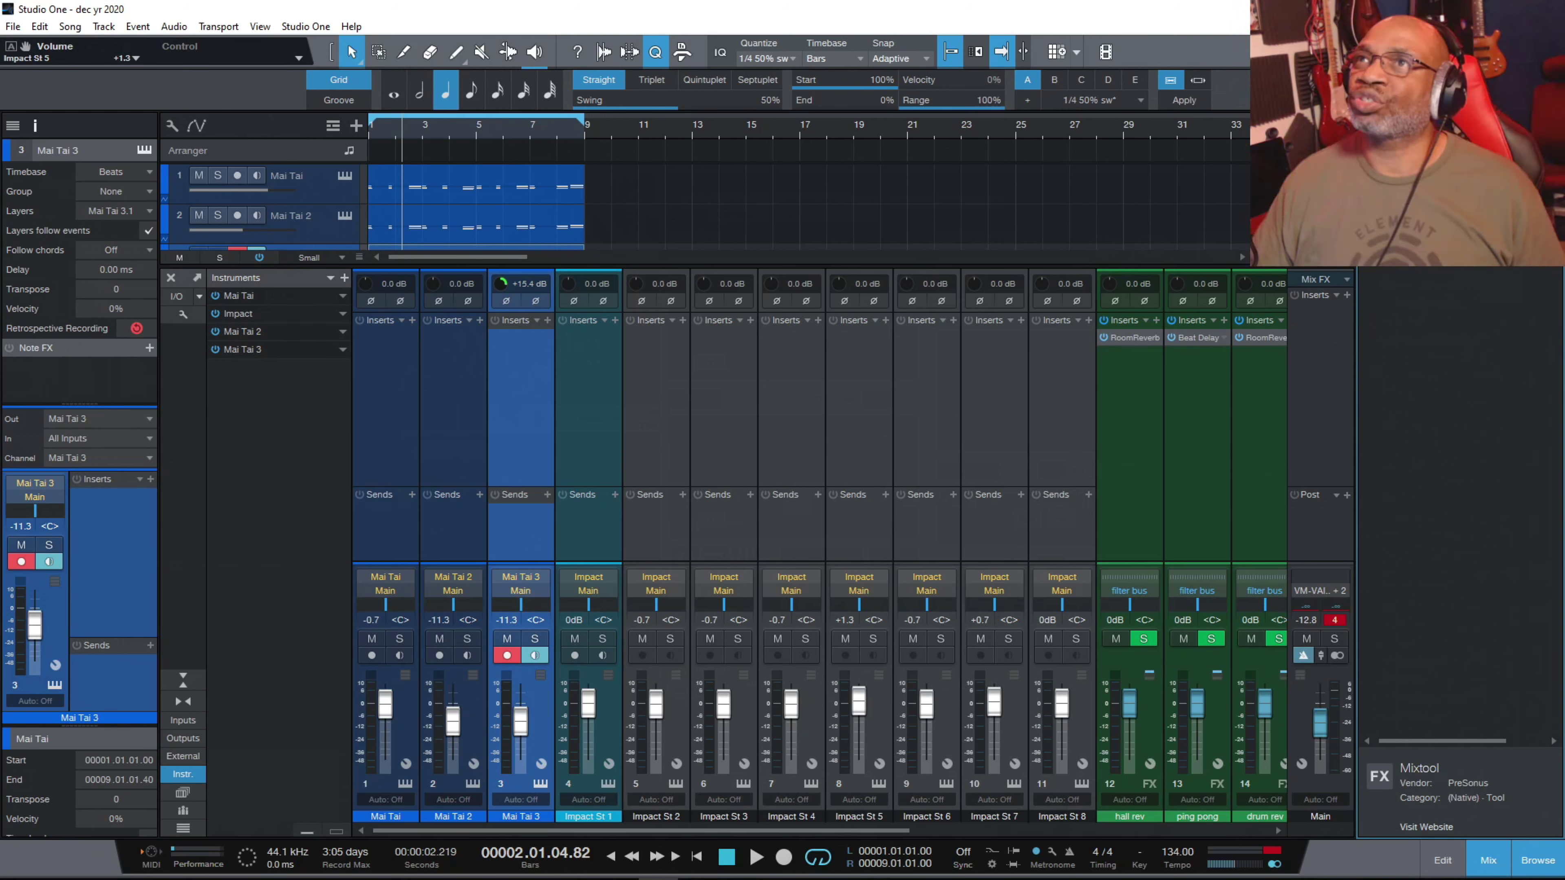
pyautogui.moveTo(1271, 268); pyautogui.dragTo(495, 335)
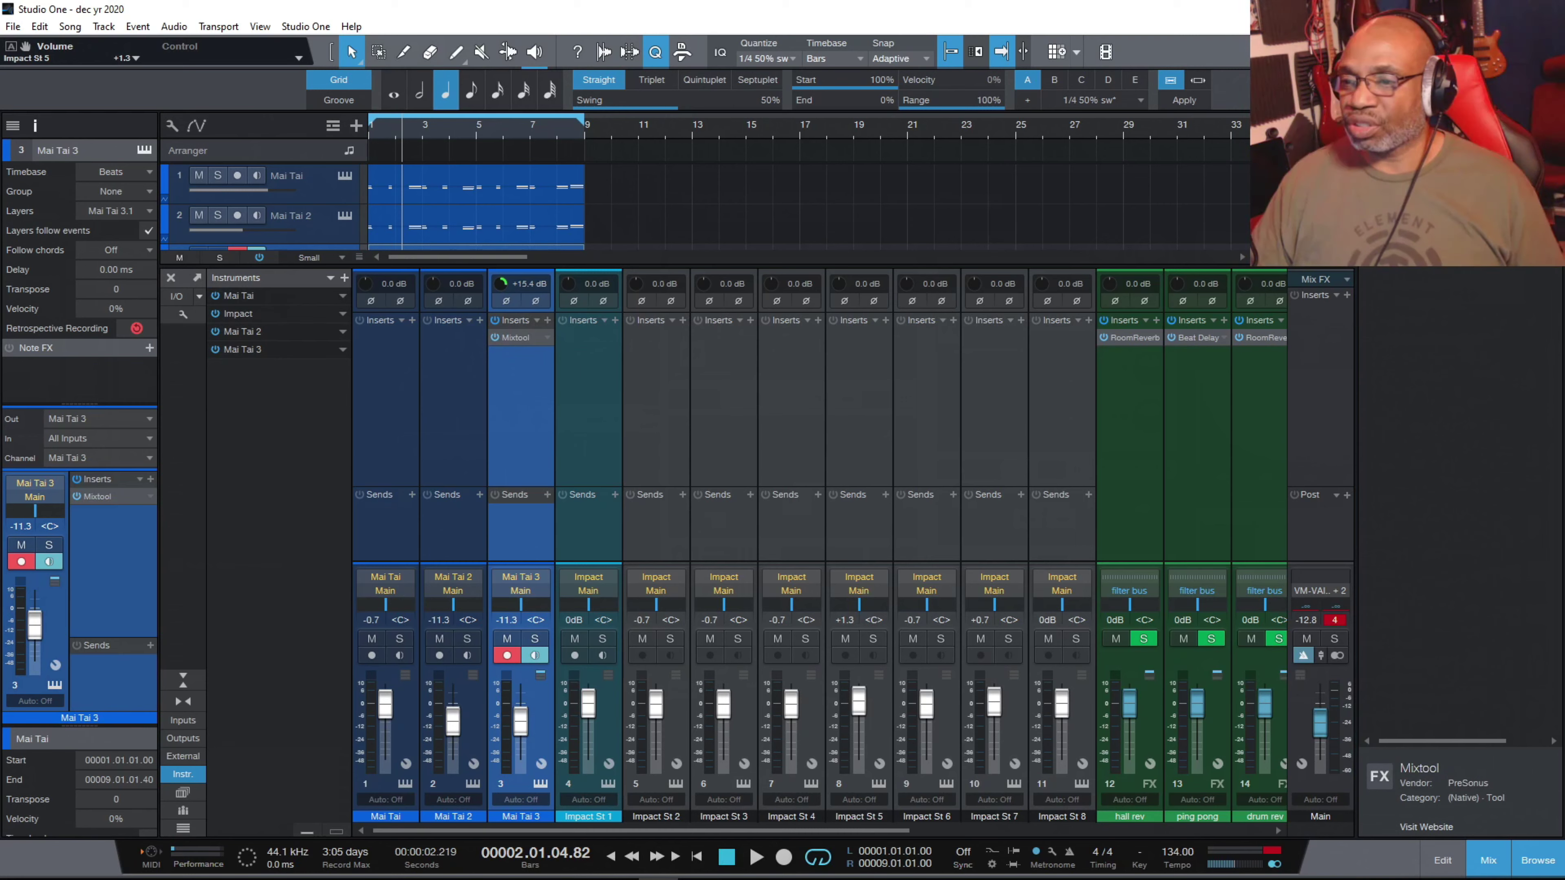
pyautogui.click(98, 496)
pyautogui.moveTo(530, 444); pyautogui.dragTo(972, 355)
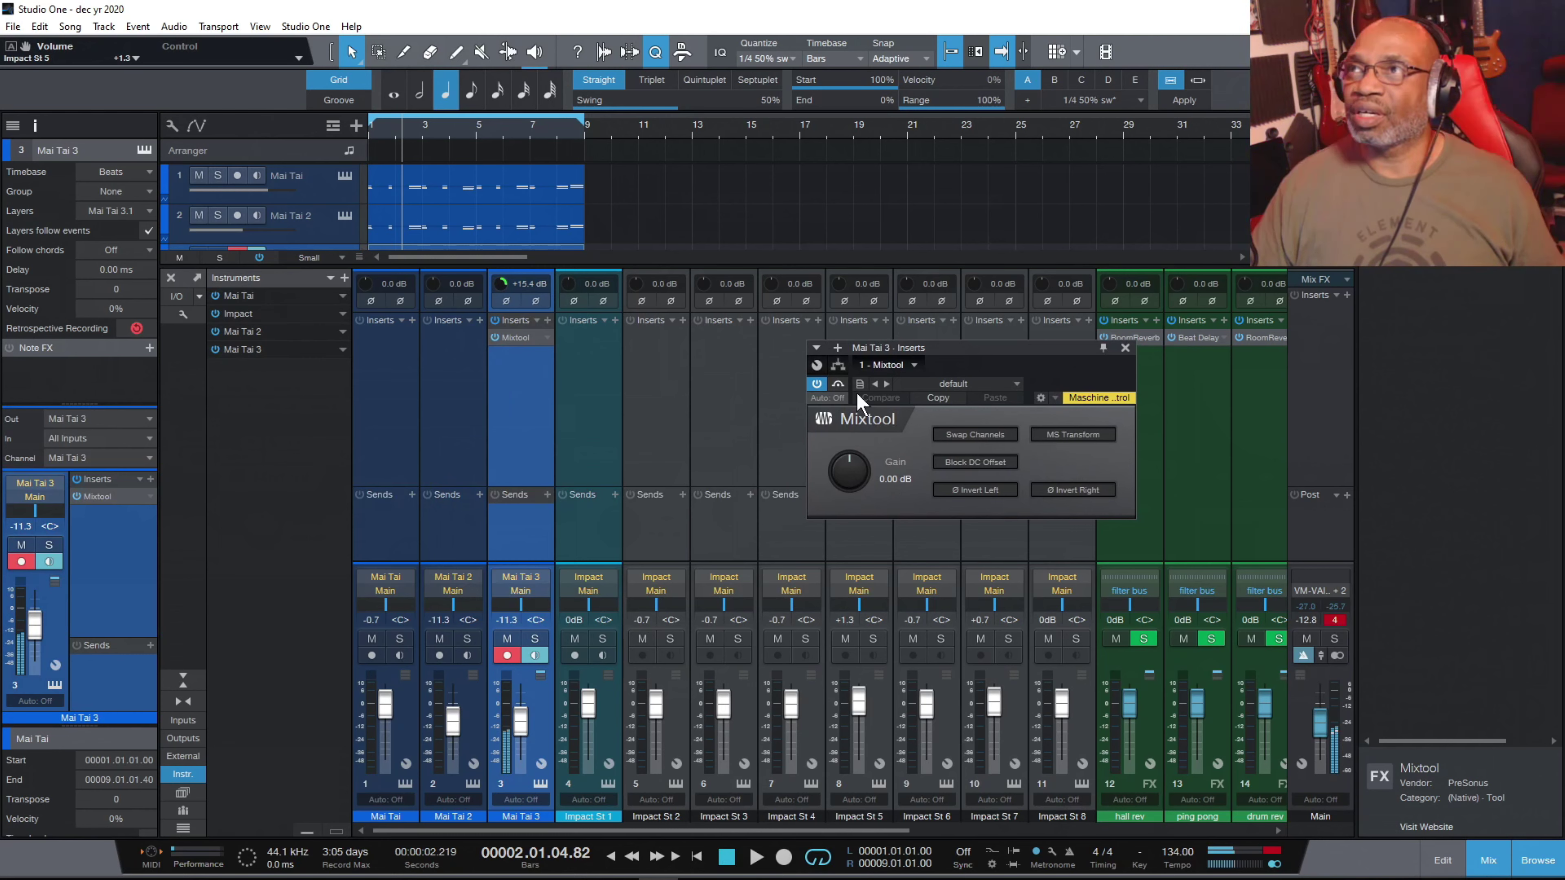
# Set the Mixtool gain on Mai Tai 3 to 2.64 dB and close the effect.
pyautogui.moveTo(849, 464)
pyautogui.mouseDown()
pyautogui.moveTo(868, 398)
pyautogui.moveTo(866, 475)
pyautogui.mouseUp()
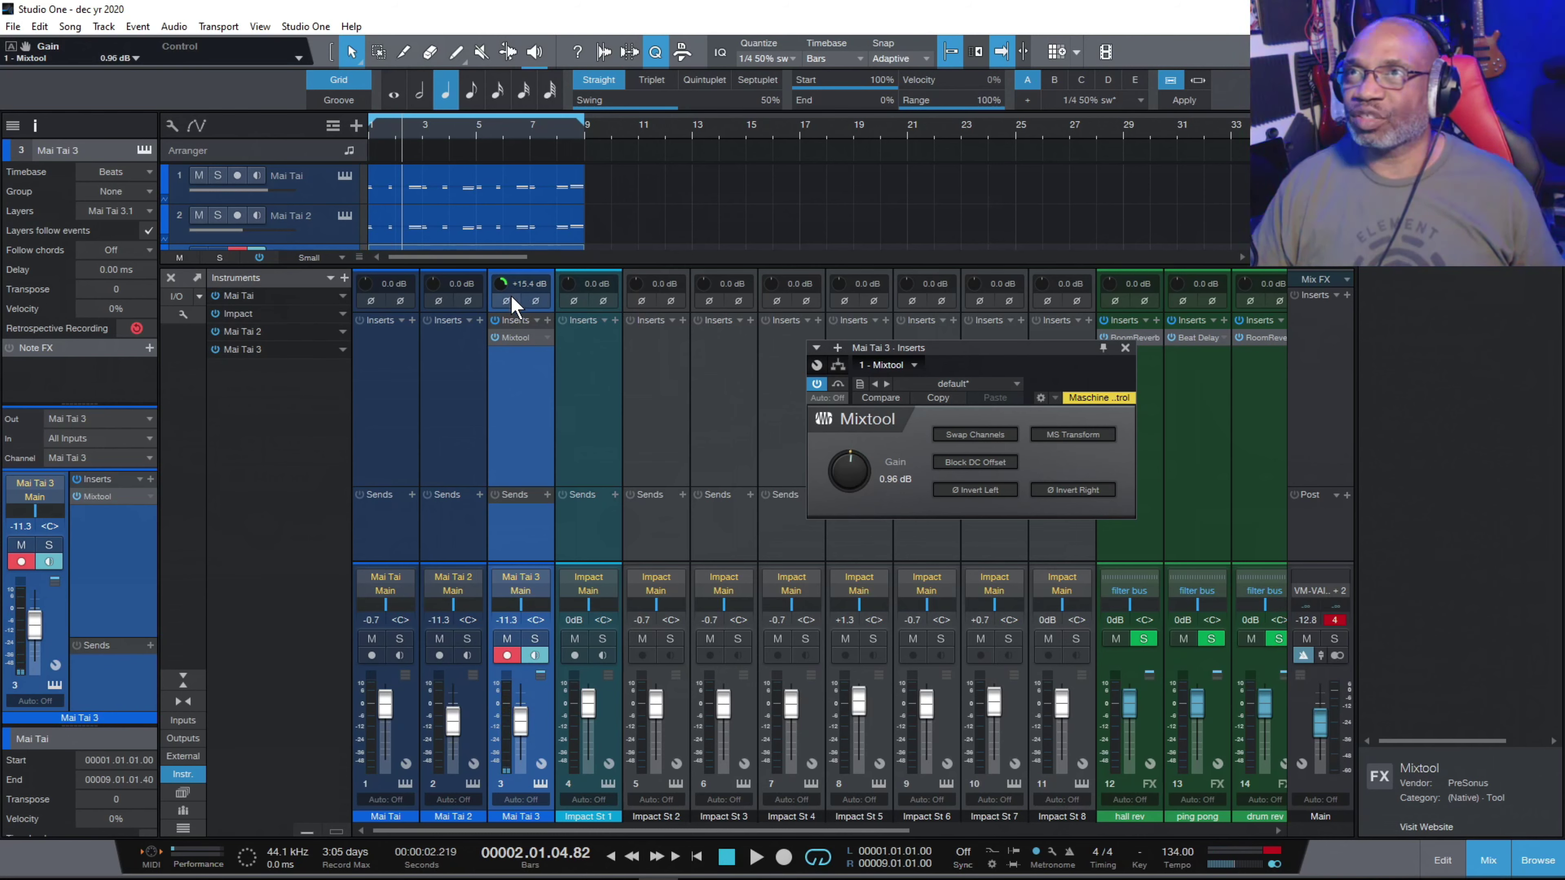
pyautogui.moveTo(847, 476); pyautogui.dragTo(842, 462)
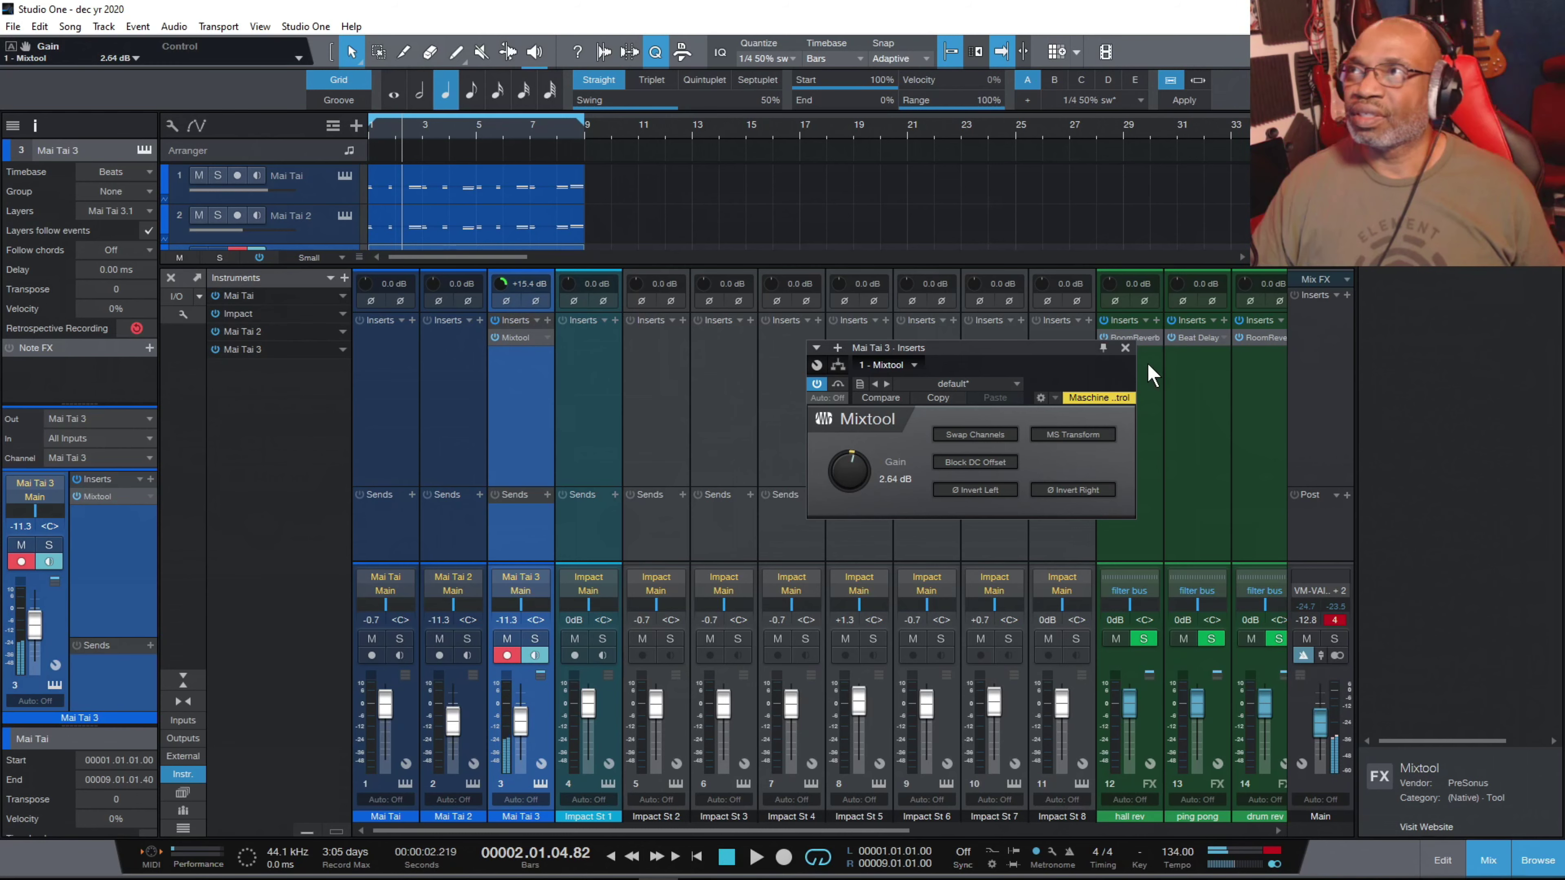
pyautogui.click(1125, 347)
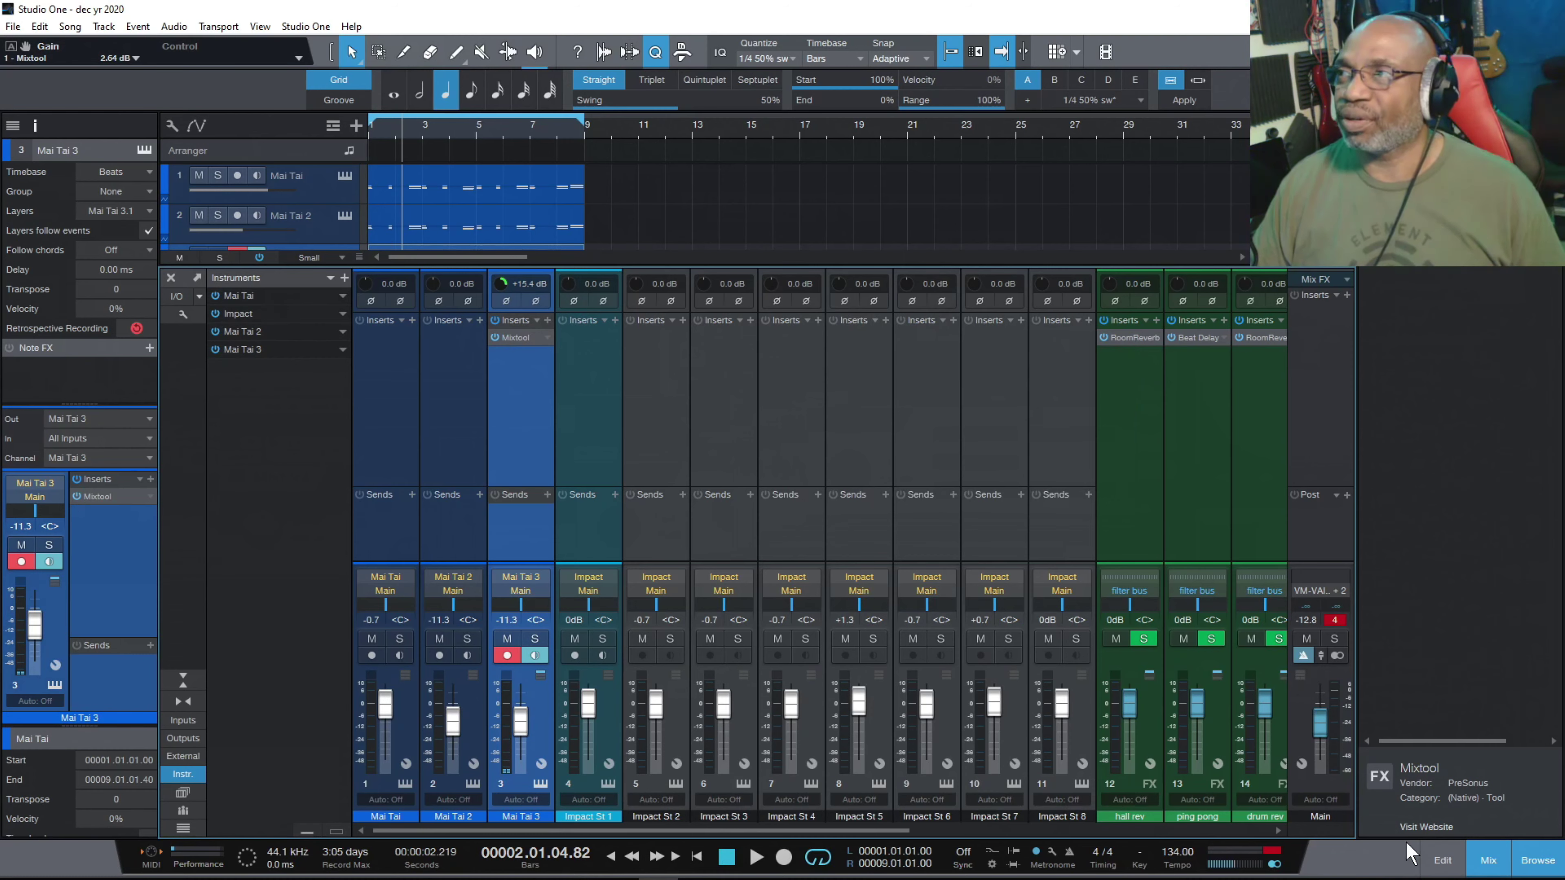
# Open the Mai Tai 3 part in the note editor, select all notes, and transpose them down one semitone.
pyautogui.click(1488, 860)
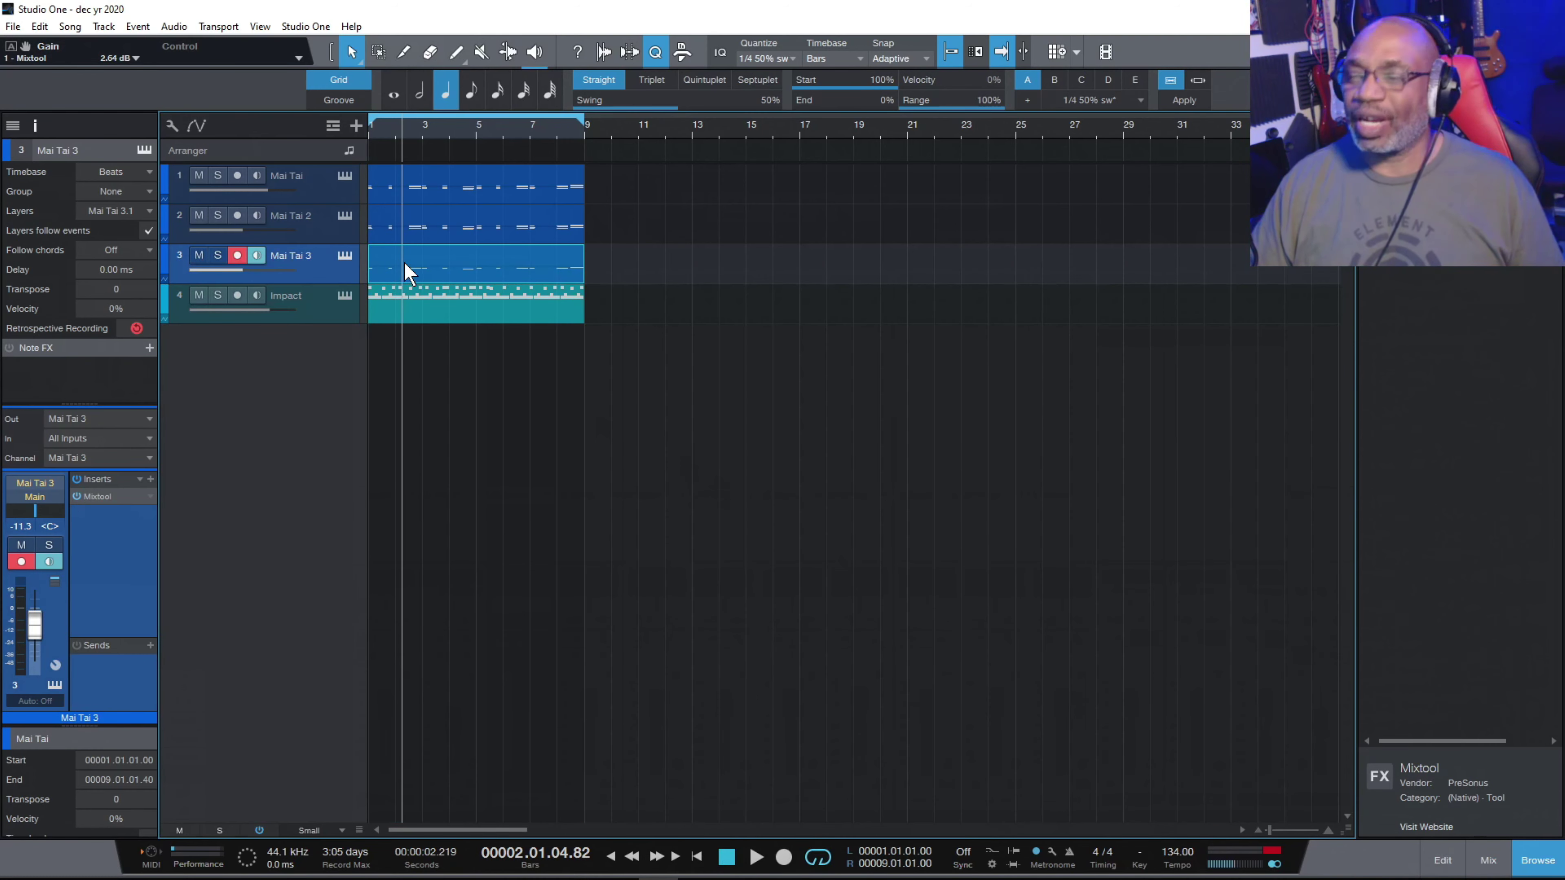
pyautogui.doubleClick(427, 270)
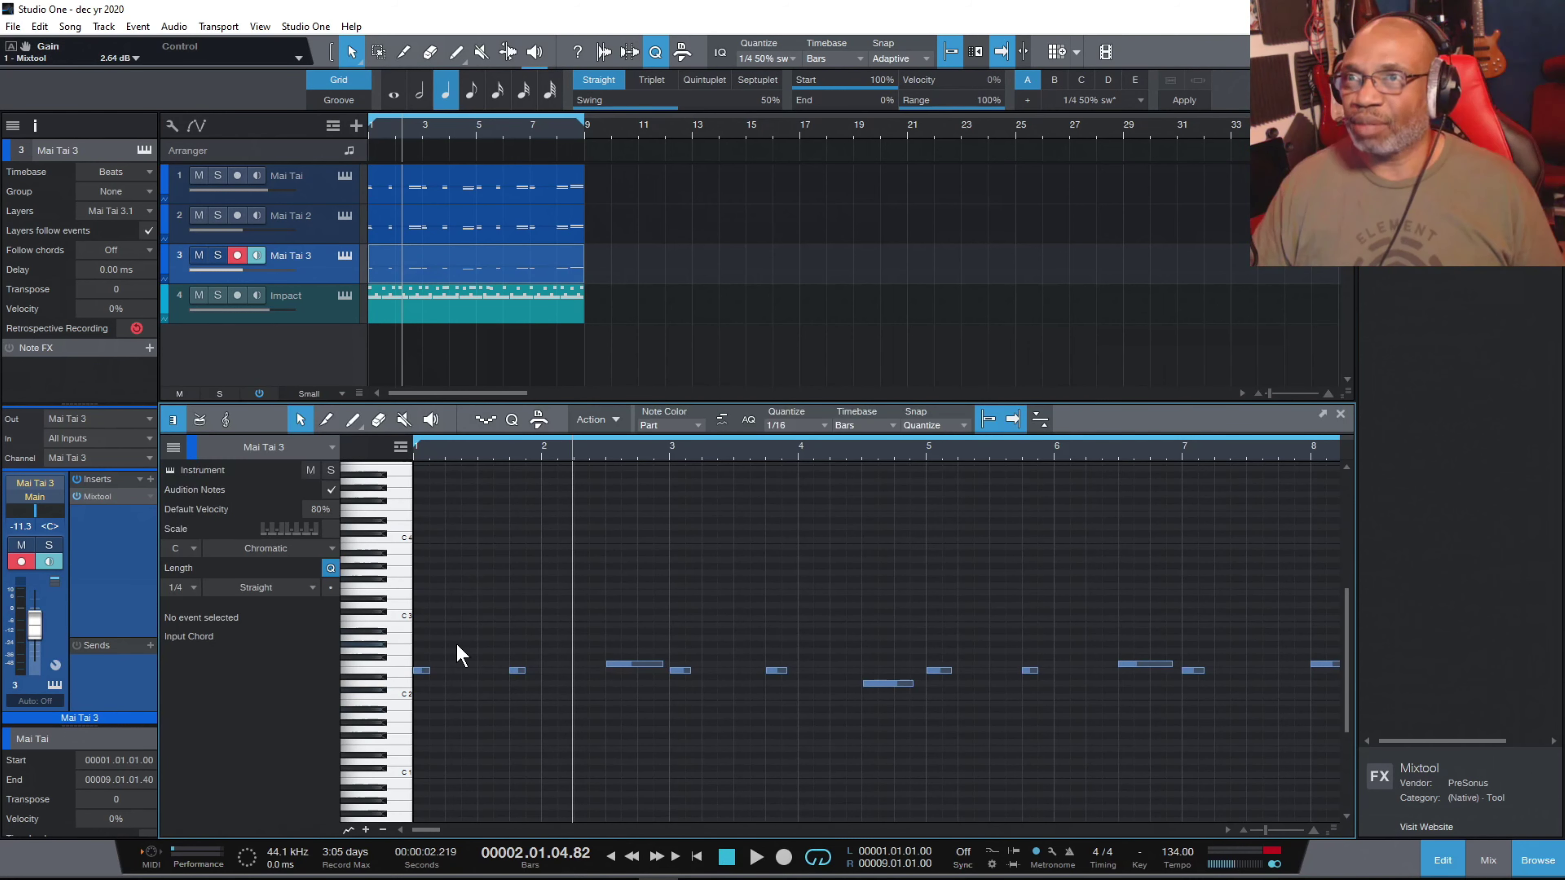
pyautogui.rightClick(719, 581)
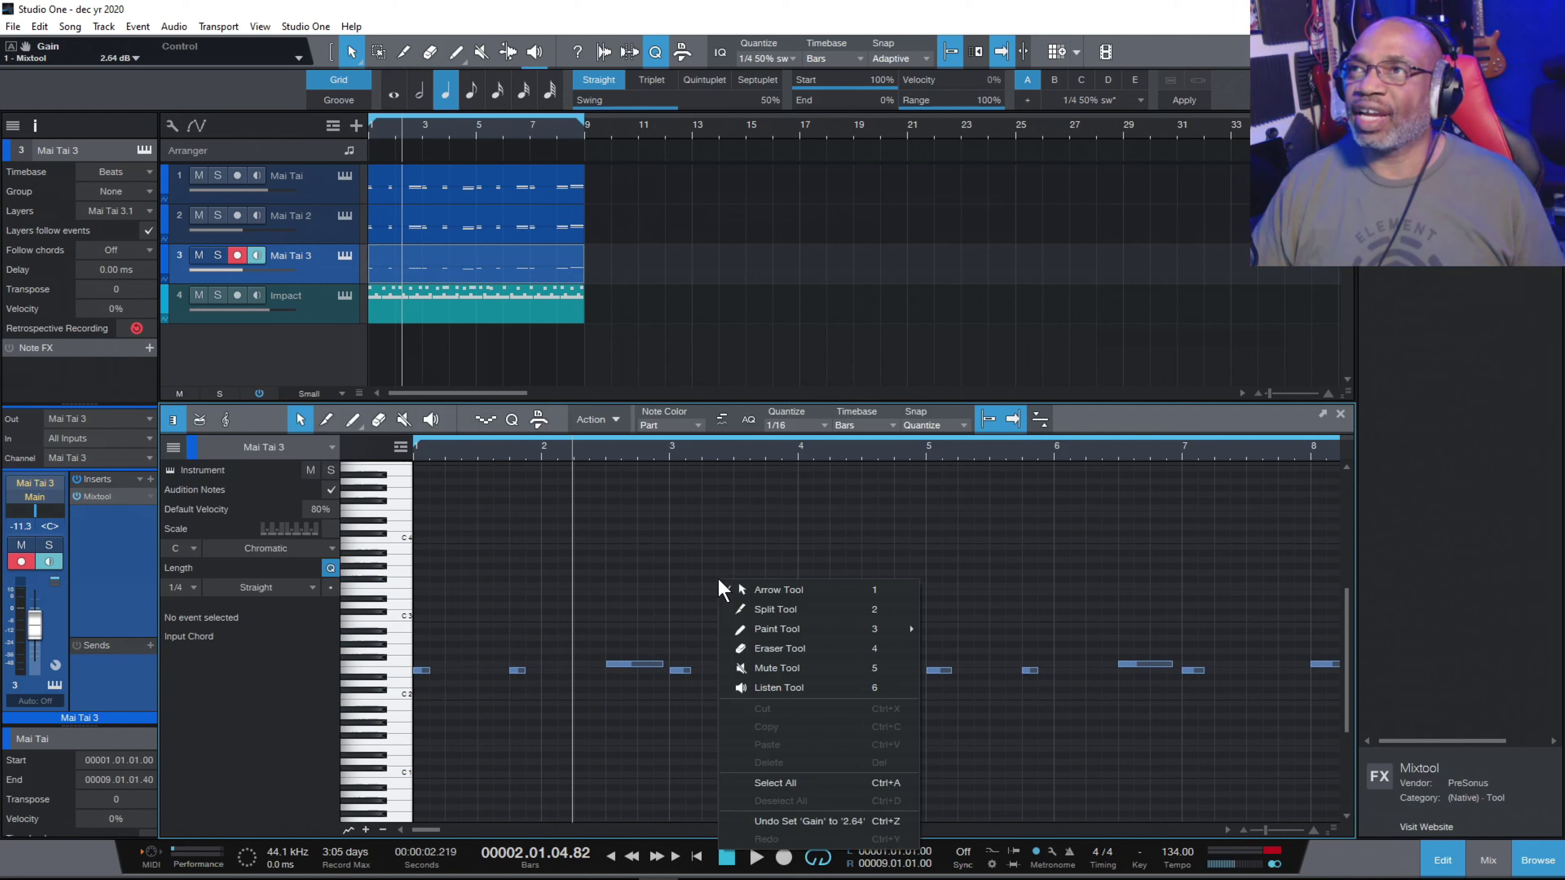
pyautogui.click(780, 780)
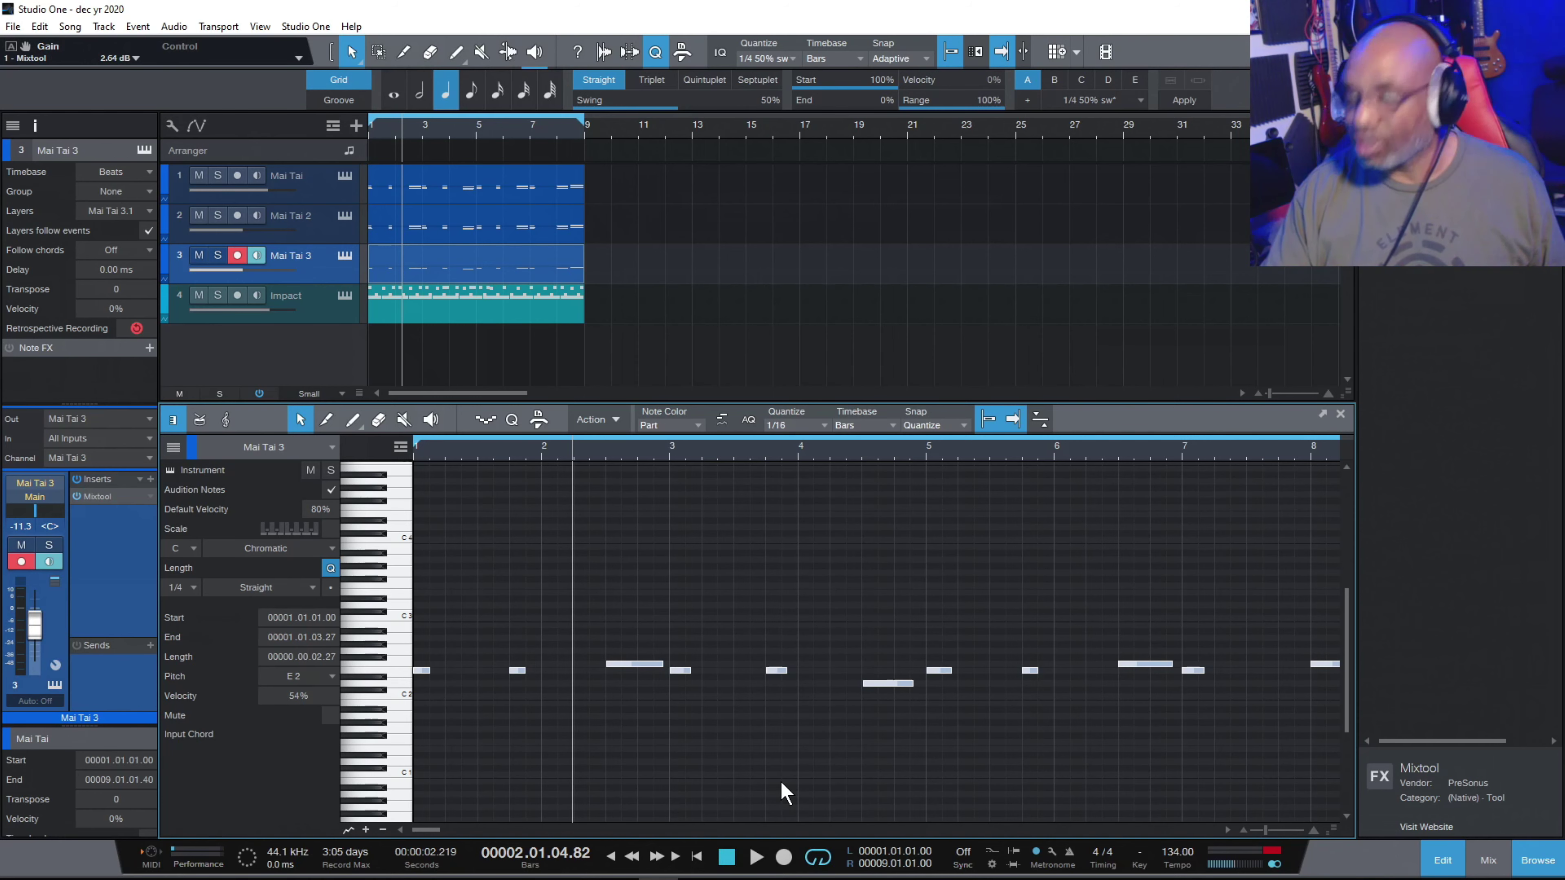
pyautogui.press('Down')
pyautogui.press('Down')
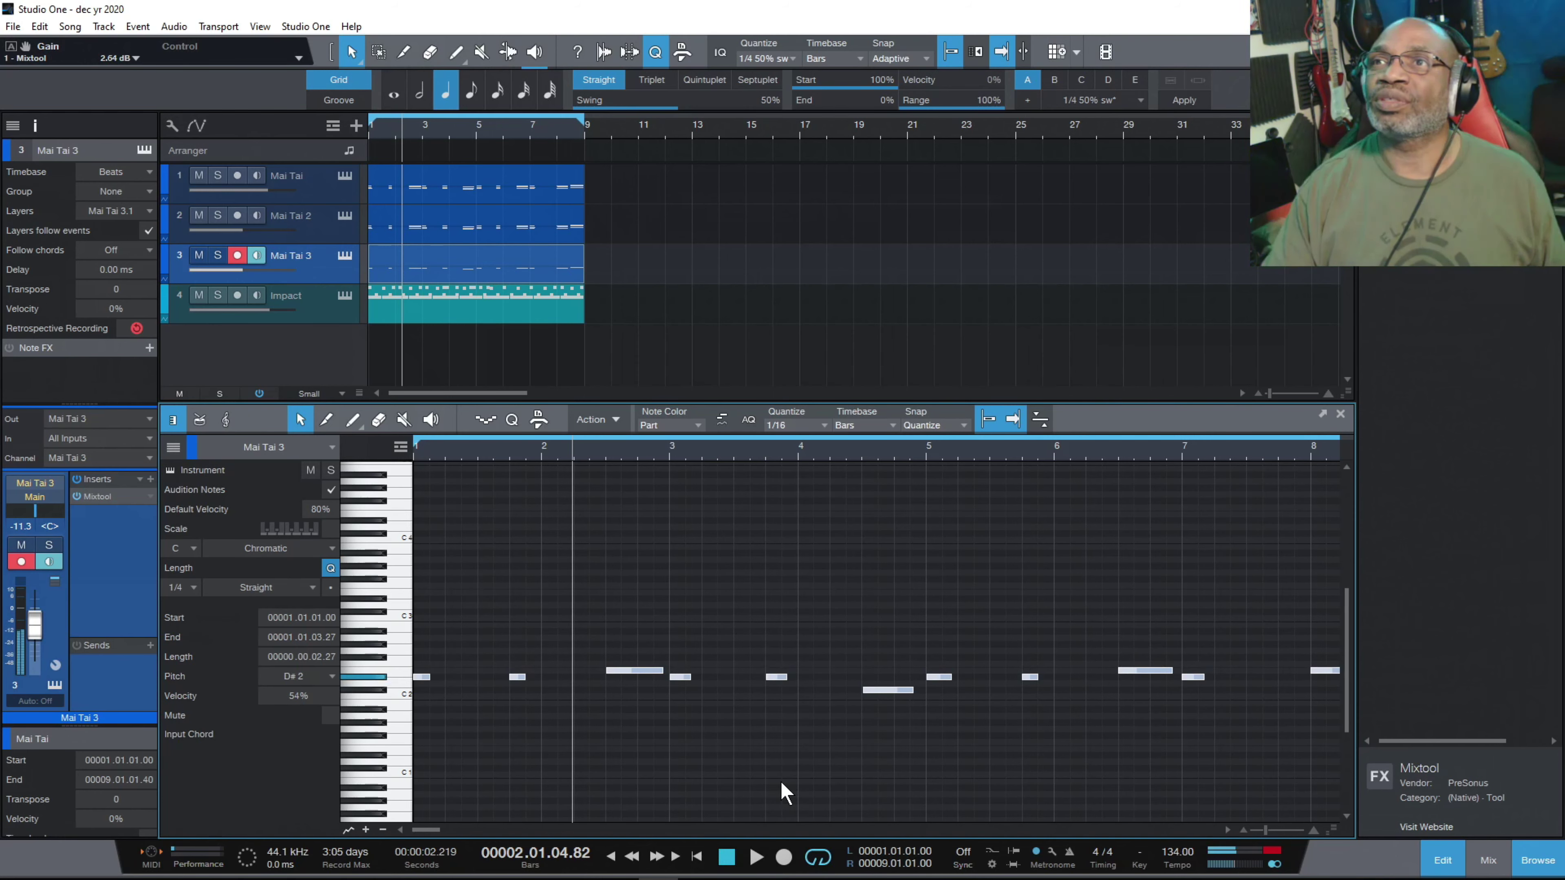
pyautogui.press('Up')
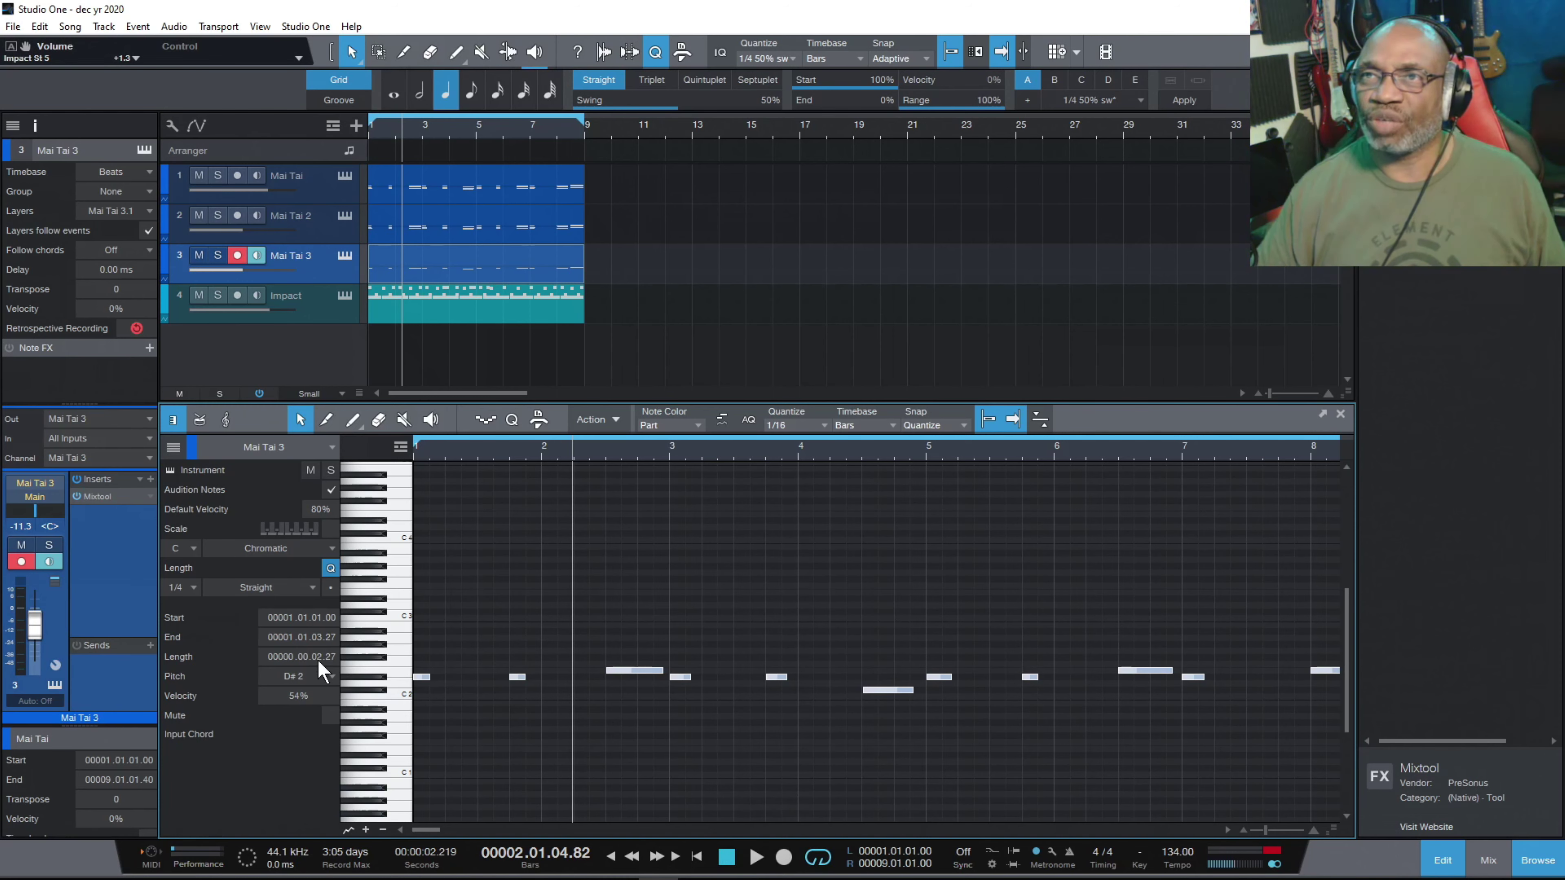
# Audition the D#2 key and the D#1 key an octave below on the note editor's keyboard.
pyautogui.click(382, 683)
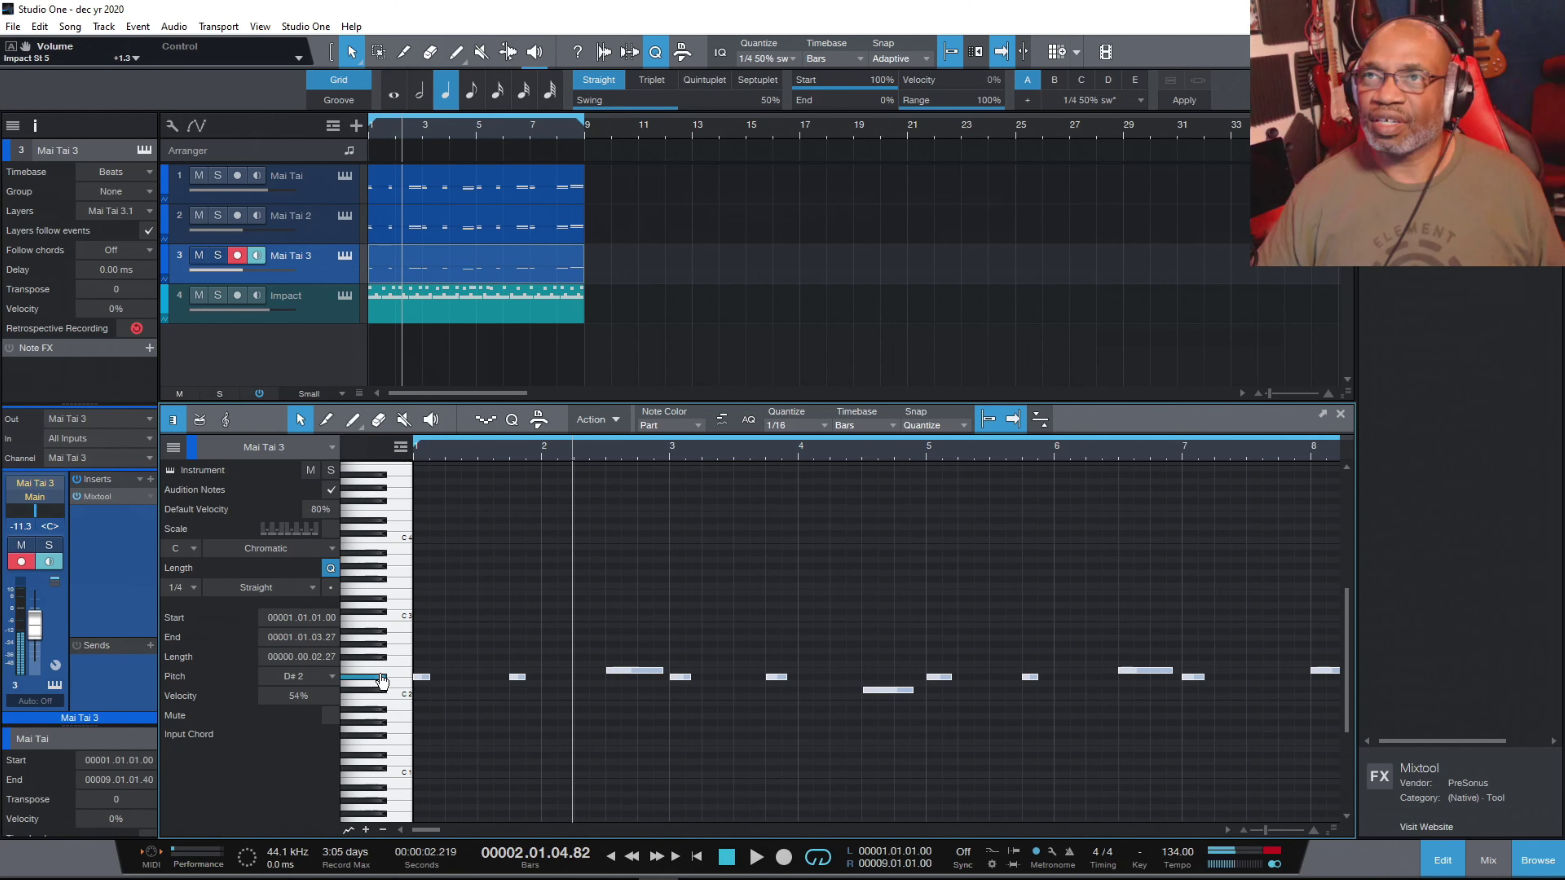
pyautogui.click(381, 682)
pyautogui.click(380, 681)
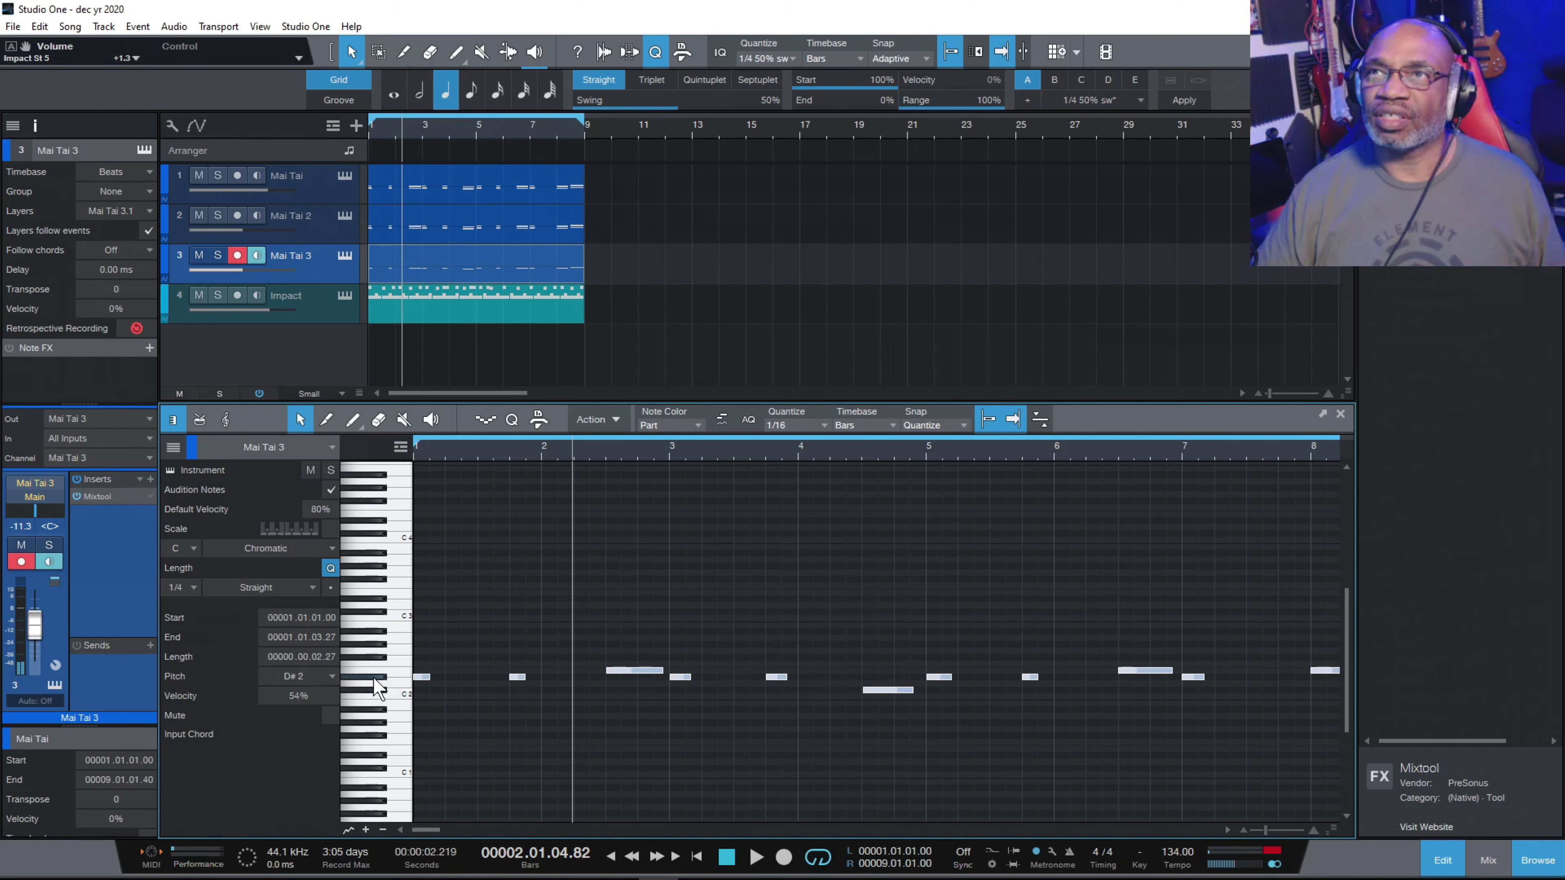
pyautogui.click(381, 681)
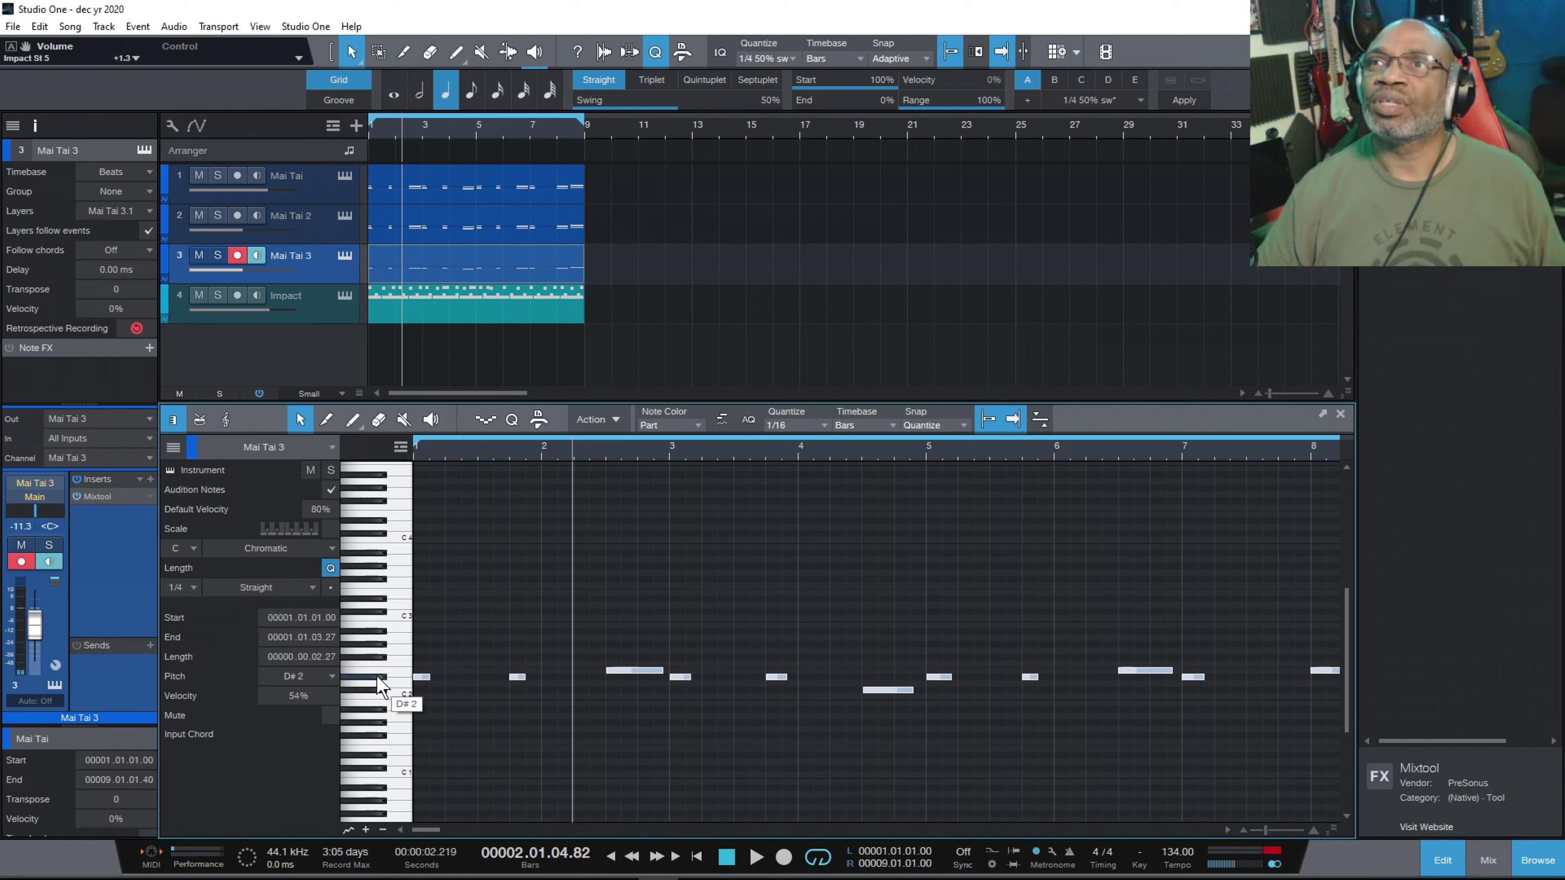
pyautogui.click(381, 681)
pyautogui.click(382, 681)
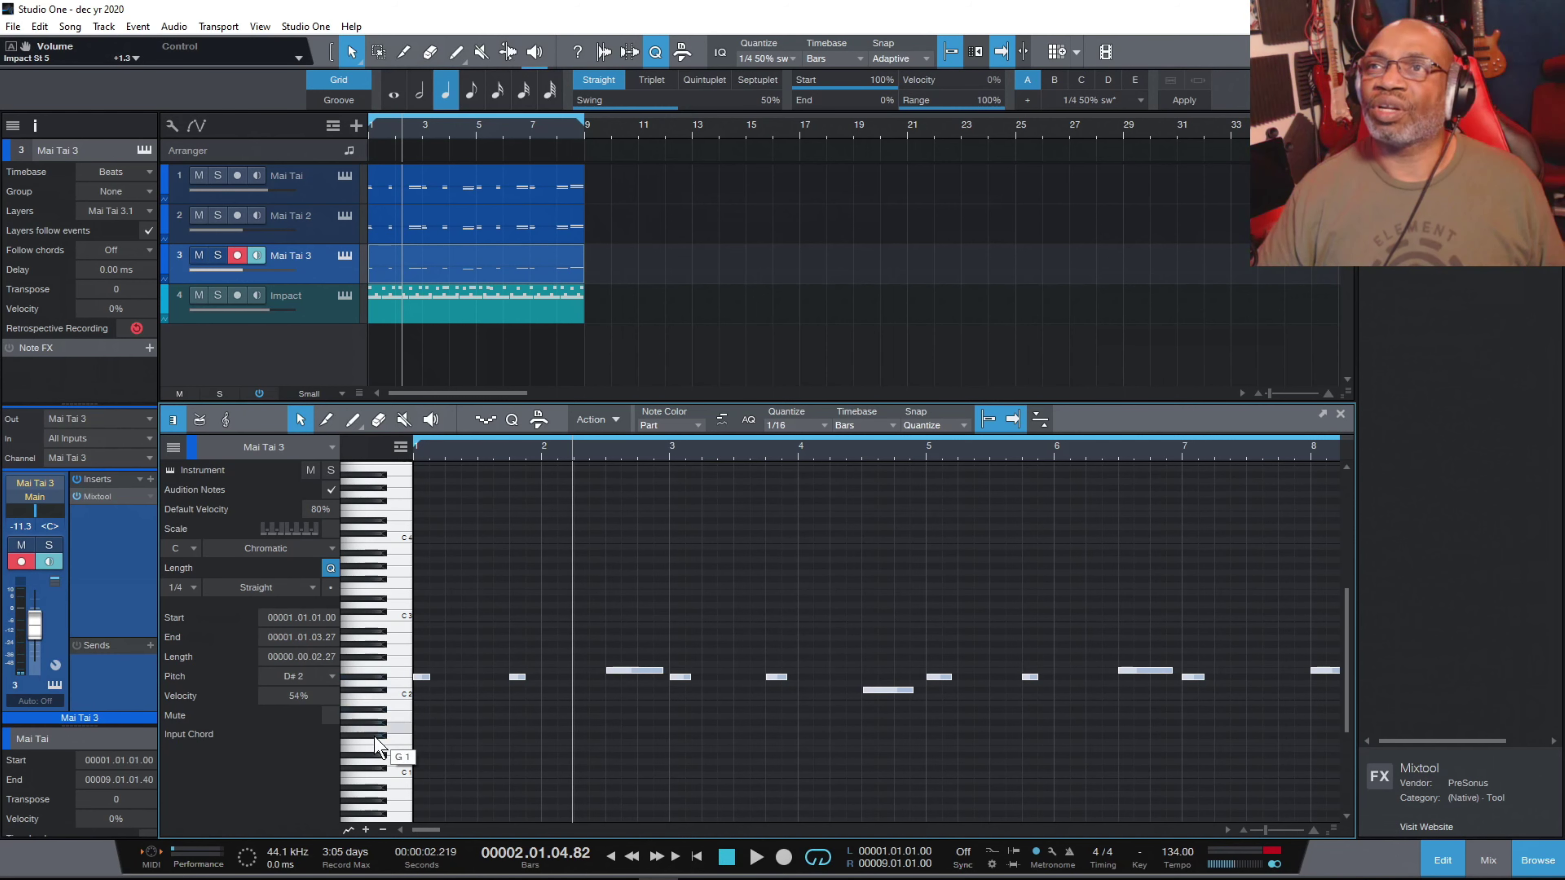
pyautogui.click(375, 756)
pyautogui.click(375, 757)
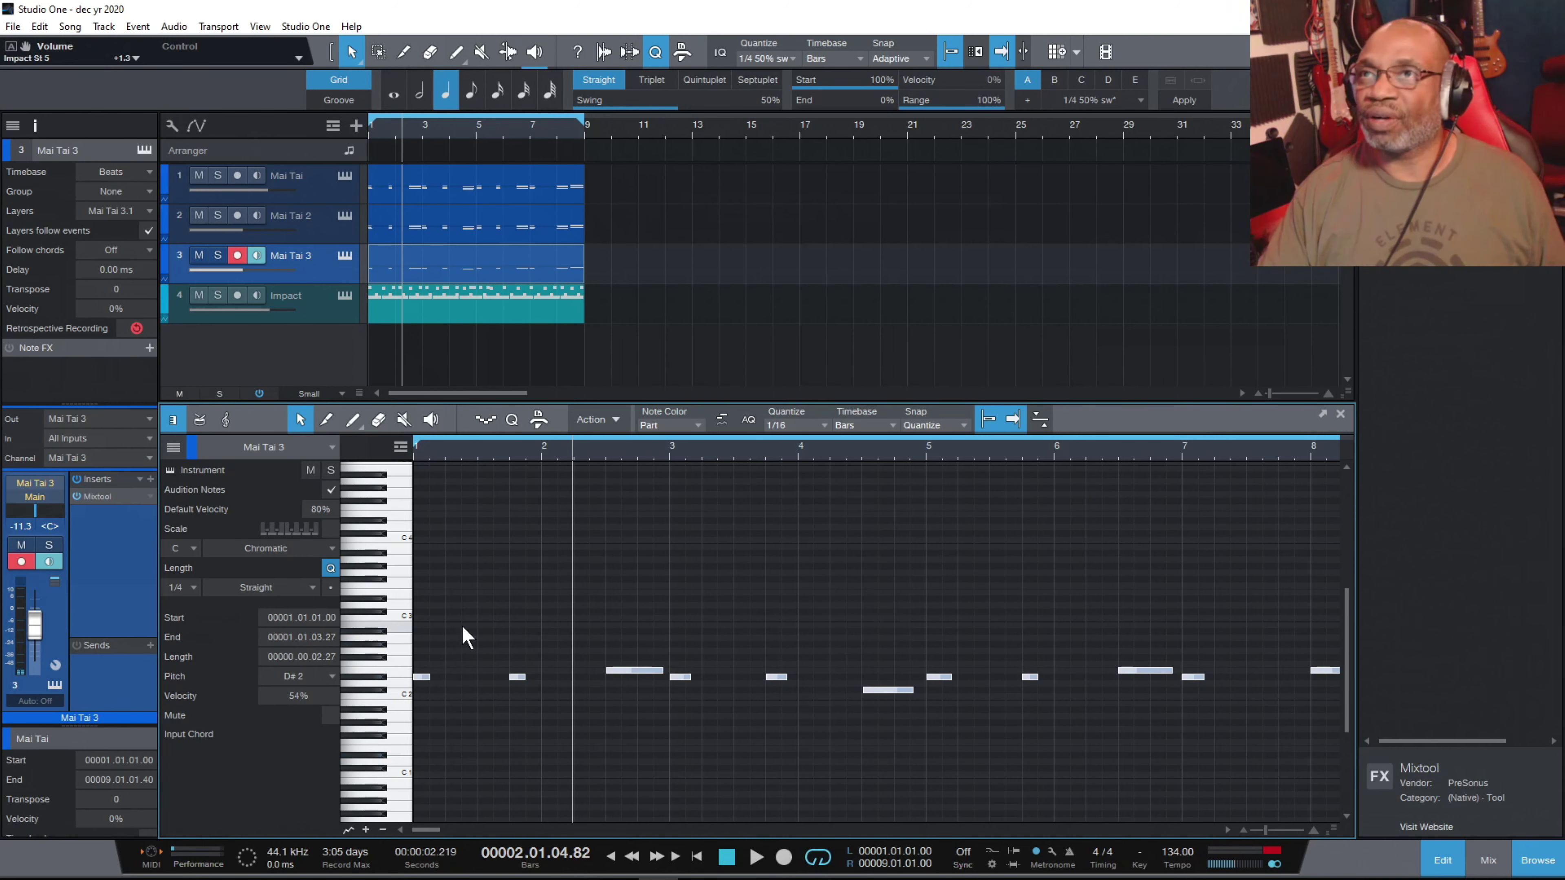
# Transpose all selected Mai Tai 3 notes down one octave so the first note is D#1.
pyautogui.press('Down')
pyautogui.press('Down')
pyautogui.press('Down')
pyautogui.press('Down')
pyautogui.press('Down')
pyautogui.press('Down')
pyautogui.press('Down')
pyautogui.press('Down')
pyautogui.press('Down')
pyautogui.press('Down')
pyautogui.press('Down')
pyautogui.press('Down')
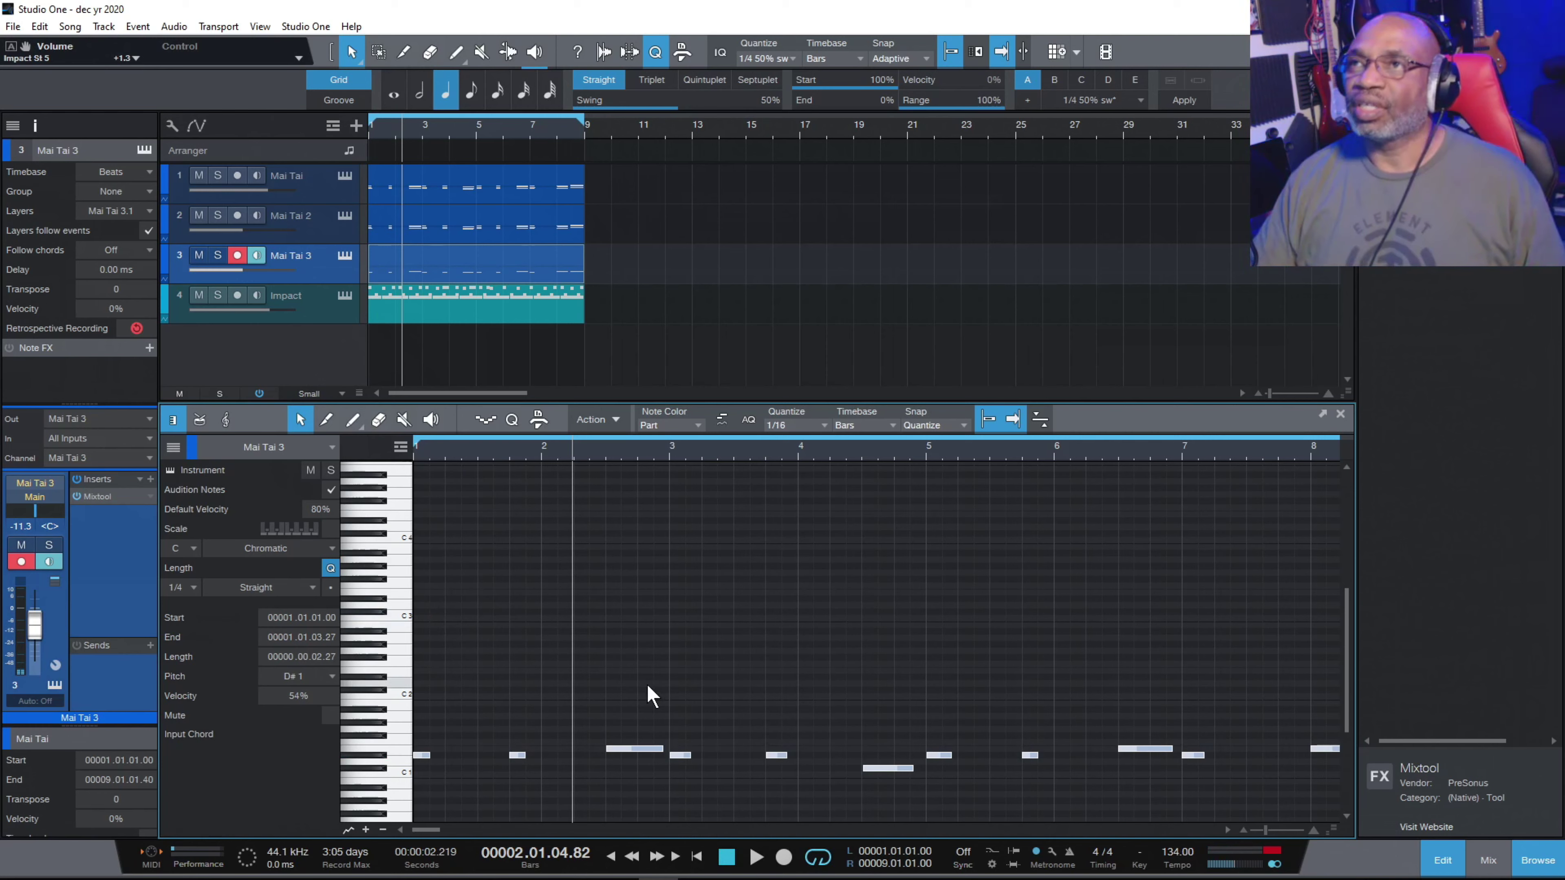
# Play the song from the beginning to check the lowered bass line, and stop playback.
pyautogui.click(697, 858)
pyautogui.click(756, 858)
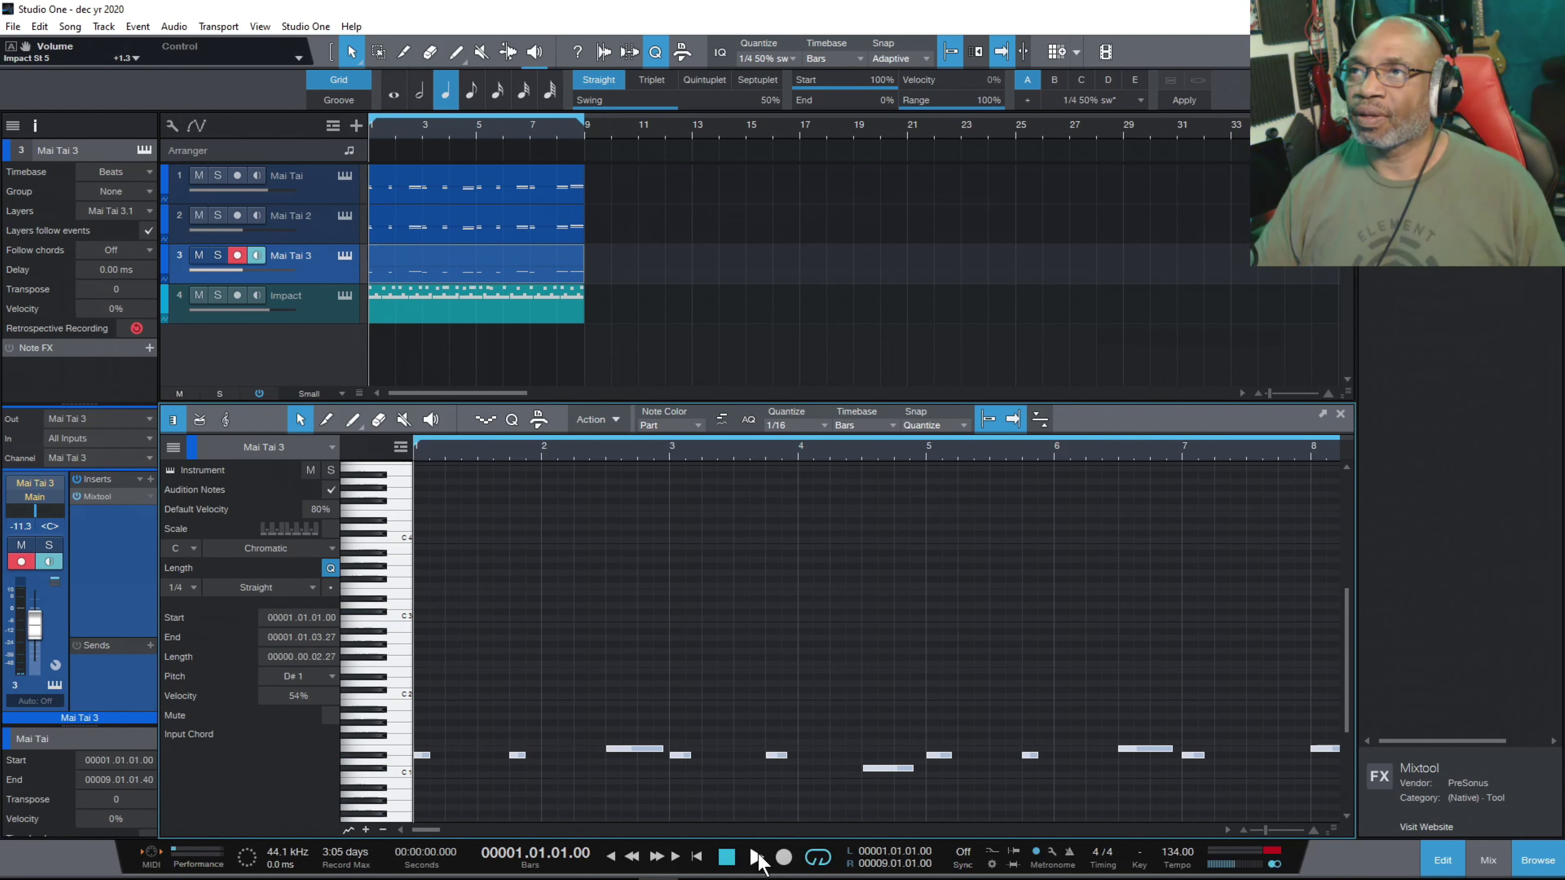
pyautogui.click(727, 858)
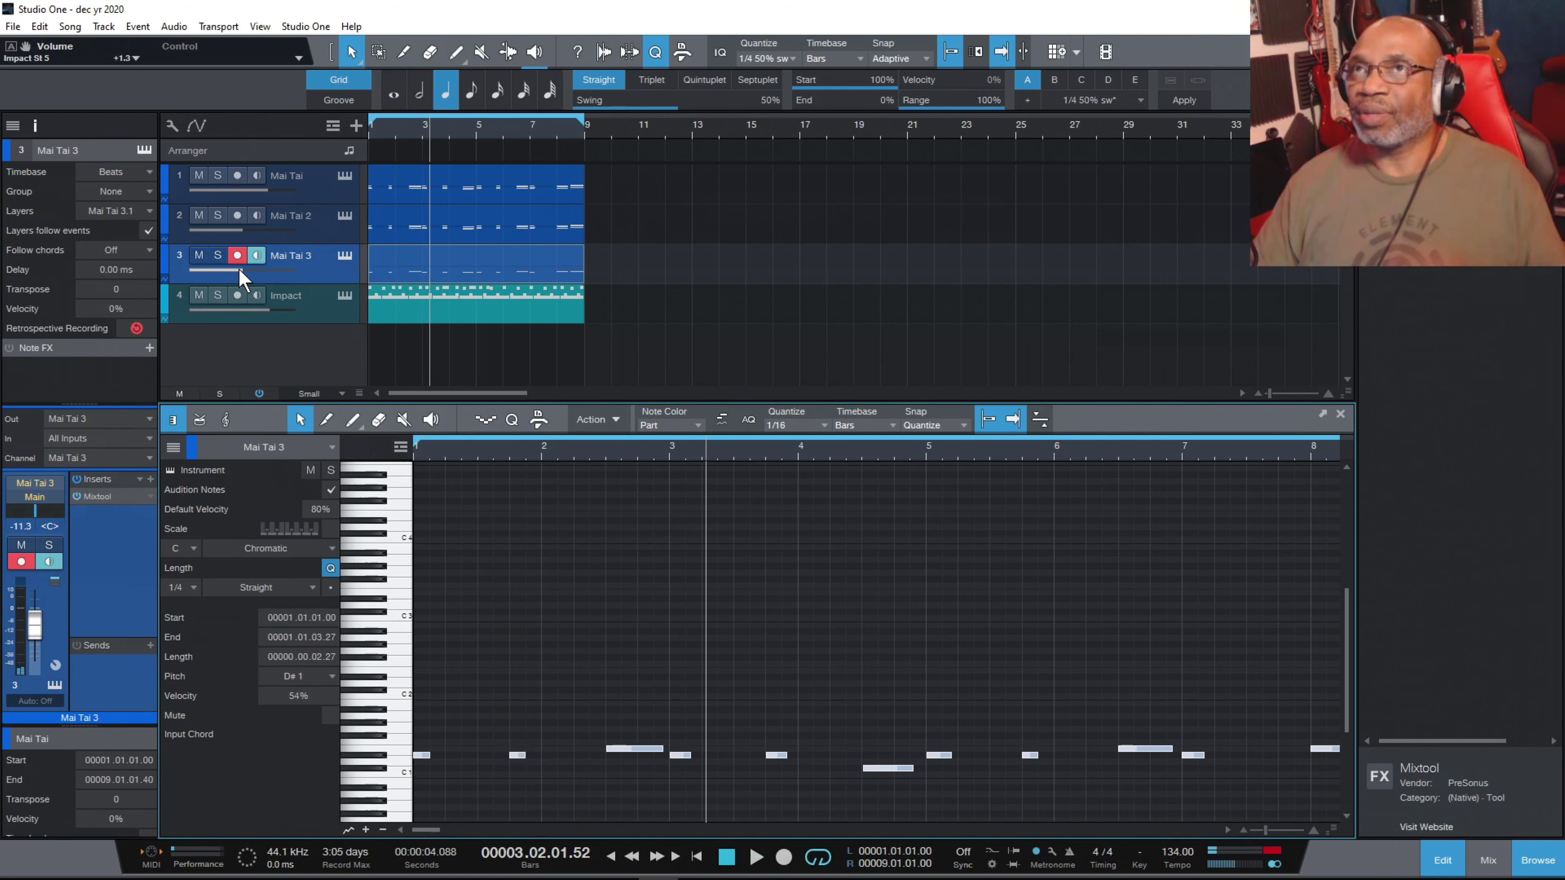
pyautogui.click(318, 274)
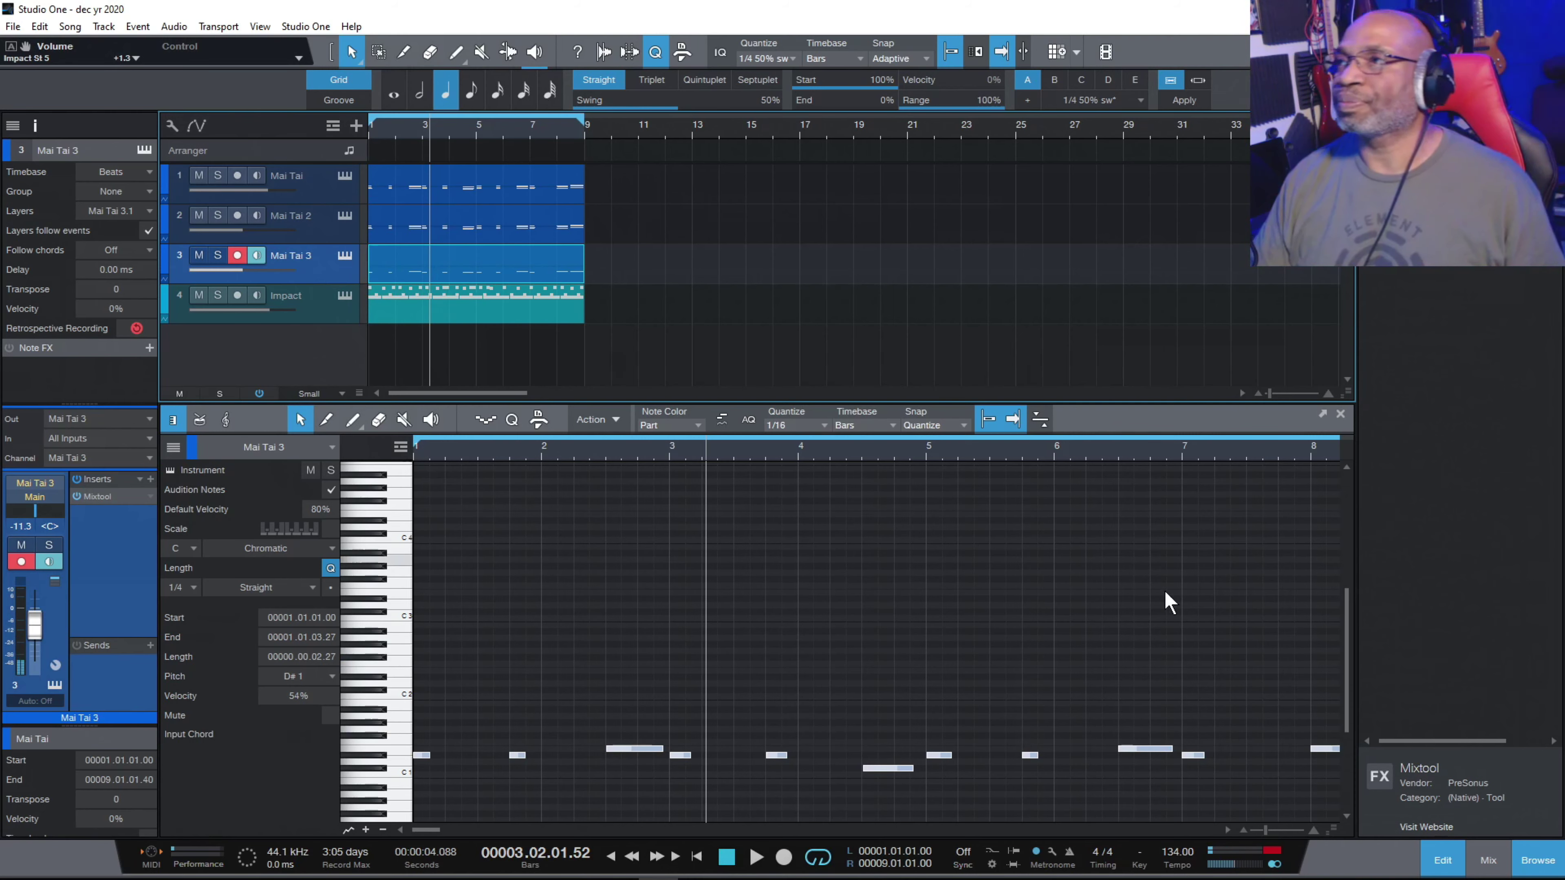
# Reopen Mixtool on the Mai Tai 3 channel, raise its gain to 20.88 dB during playback, and reset the main clip indicator.
pyautogui.click(1488, 861)
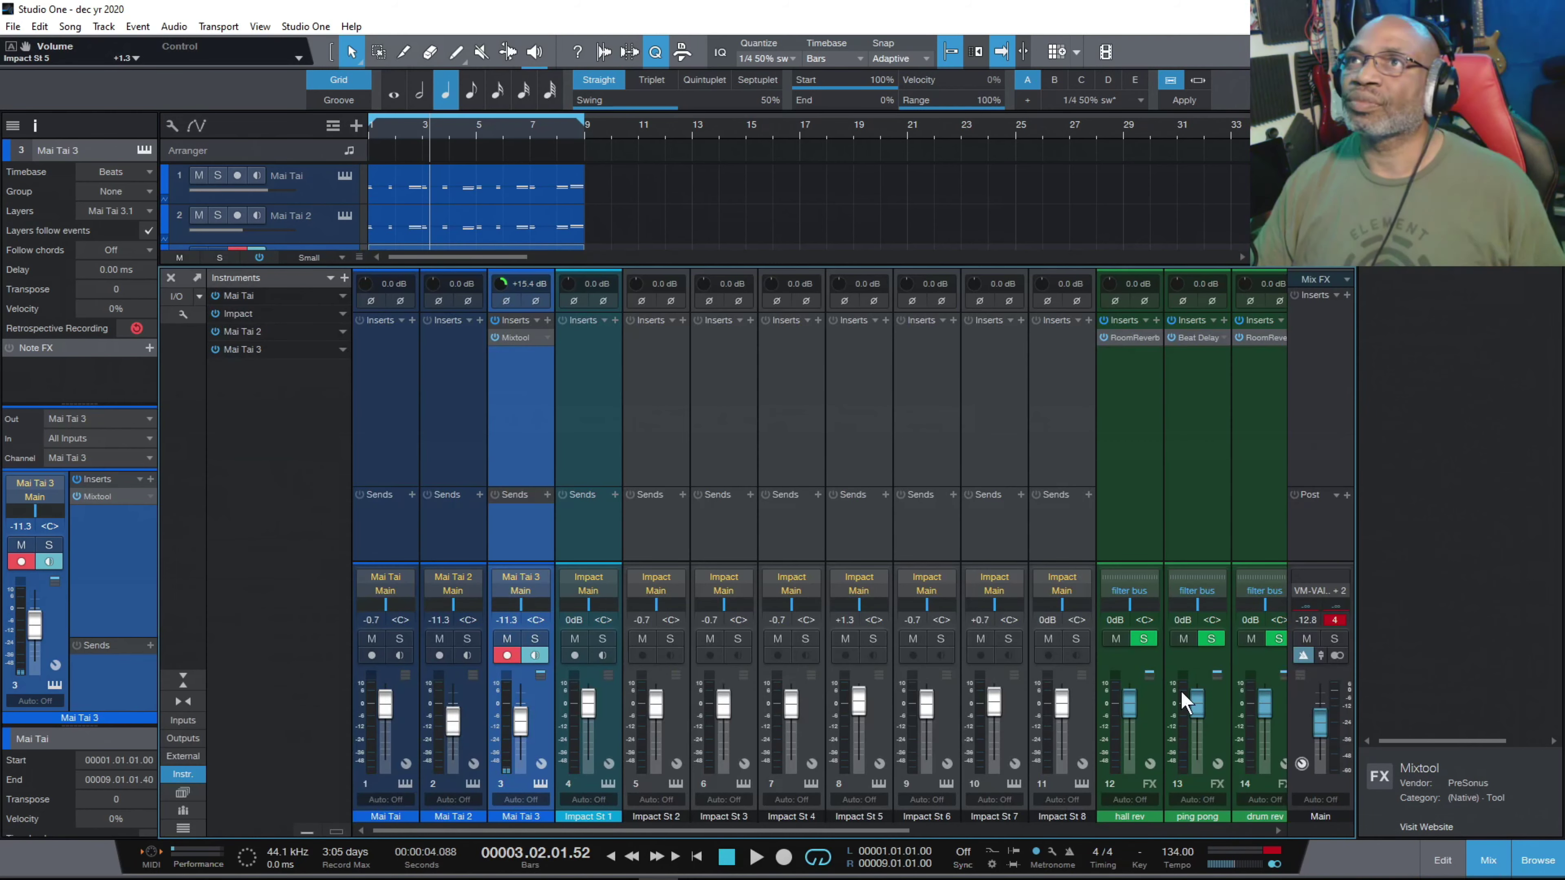
pyautogui.click(507, 337)
pyautogui.doubleClick(506, 337)
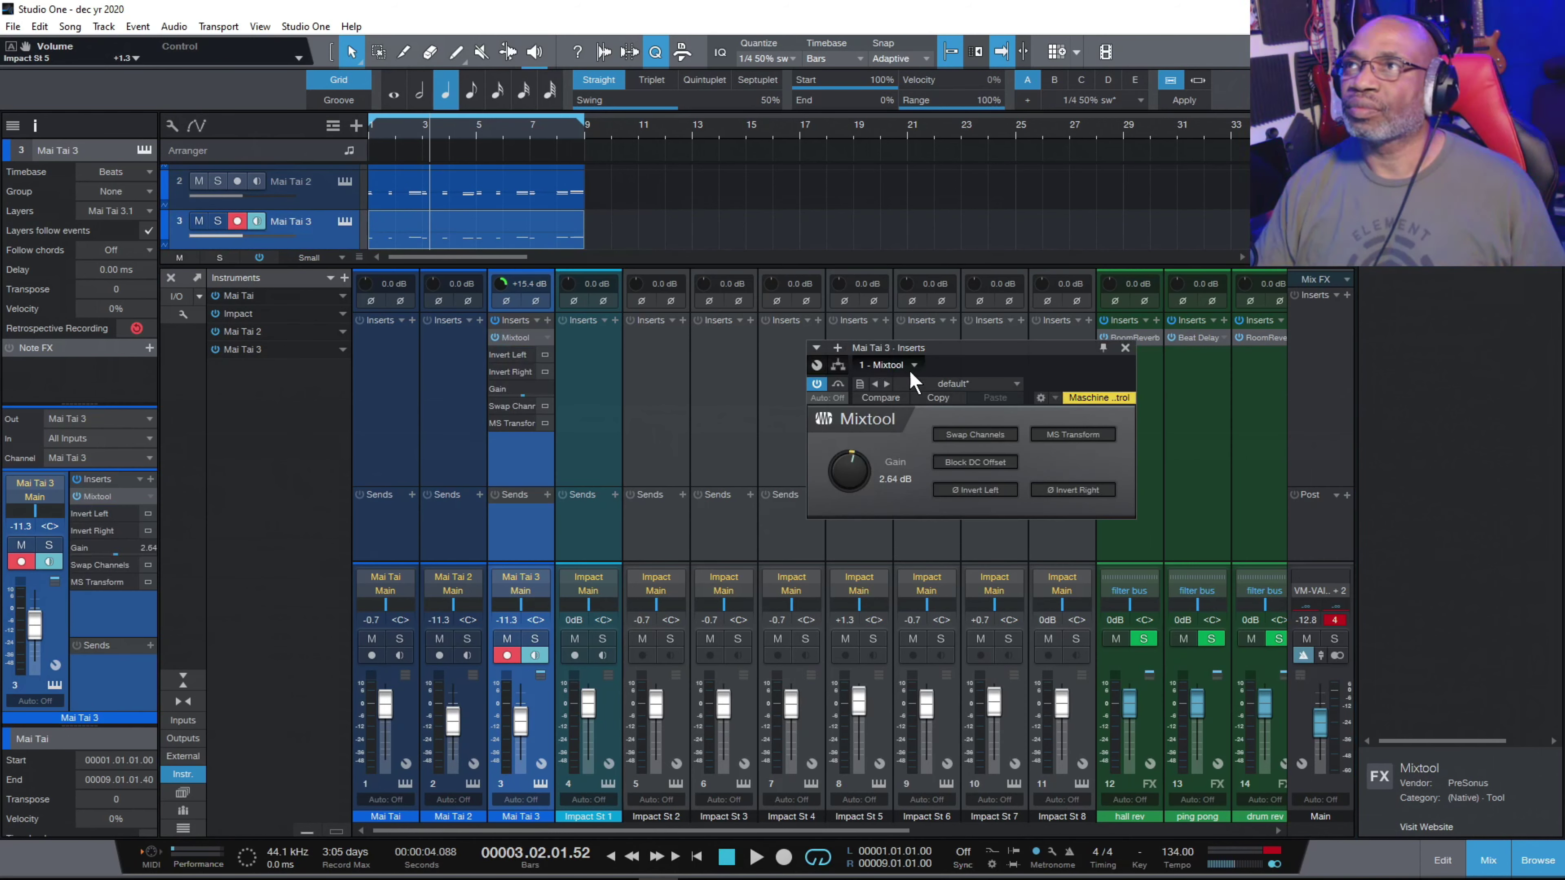
pyautogui.click(753, 857)
pyautogui.moveTo(851, 467); pyautogui.dragTo(838, 390)
pyautogui.click(1335, 618)
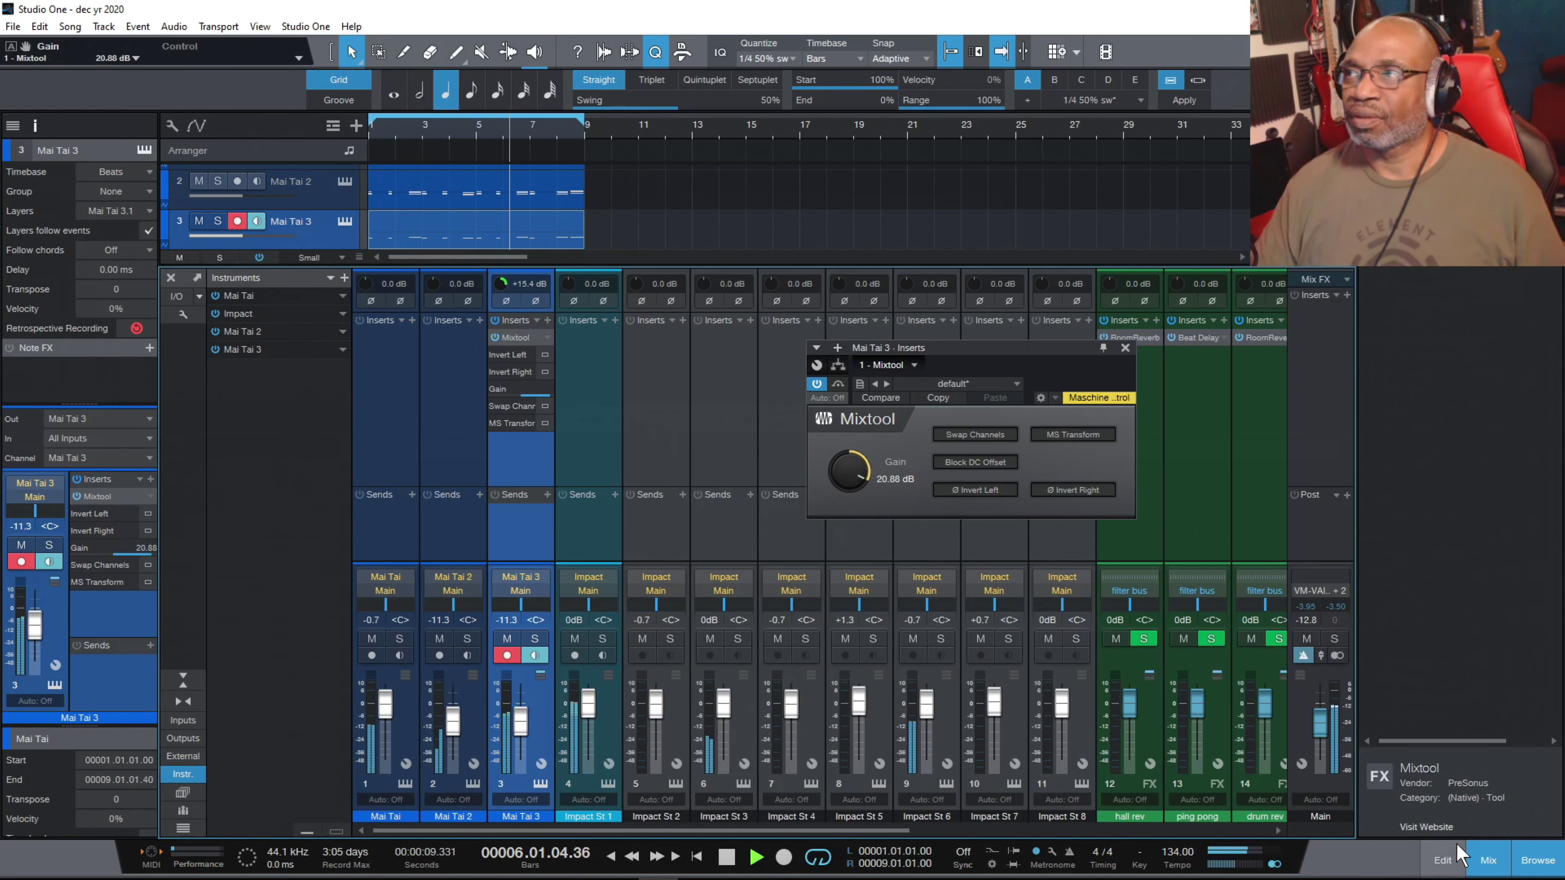
# Hide the mixer, stop playback, and set the Mixtool gain on Mai Tai 3 to 8.64 dB.
pyautogui.click(1483, 863)
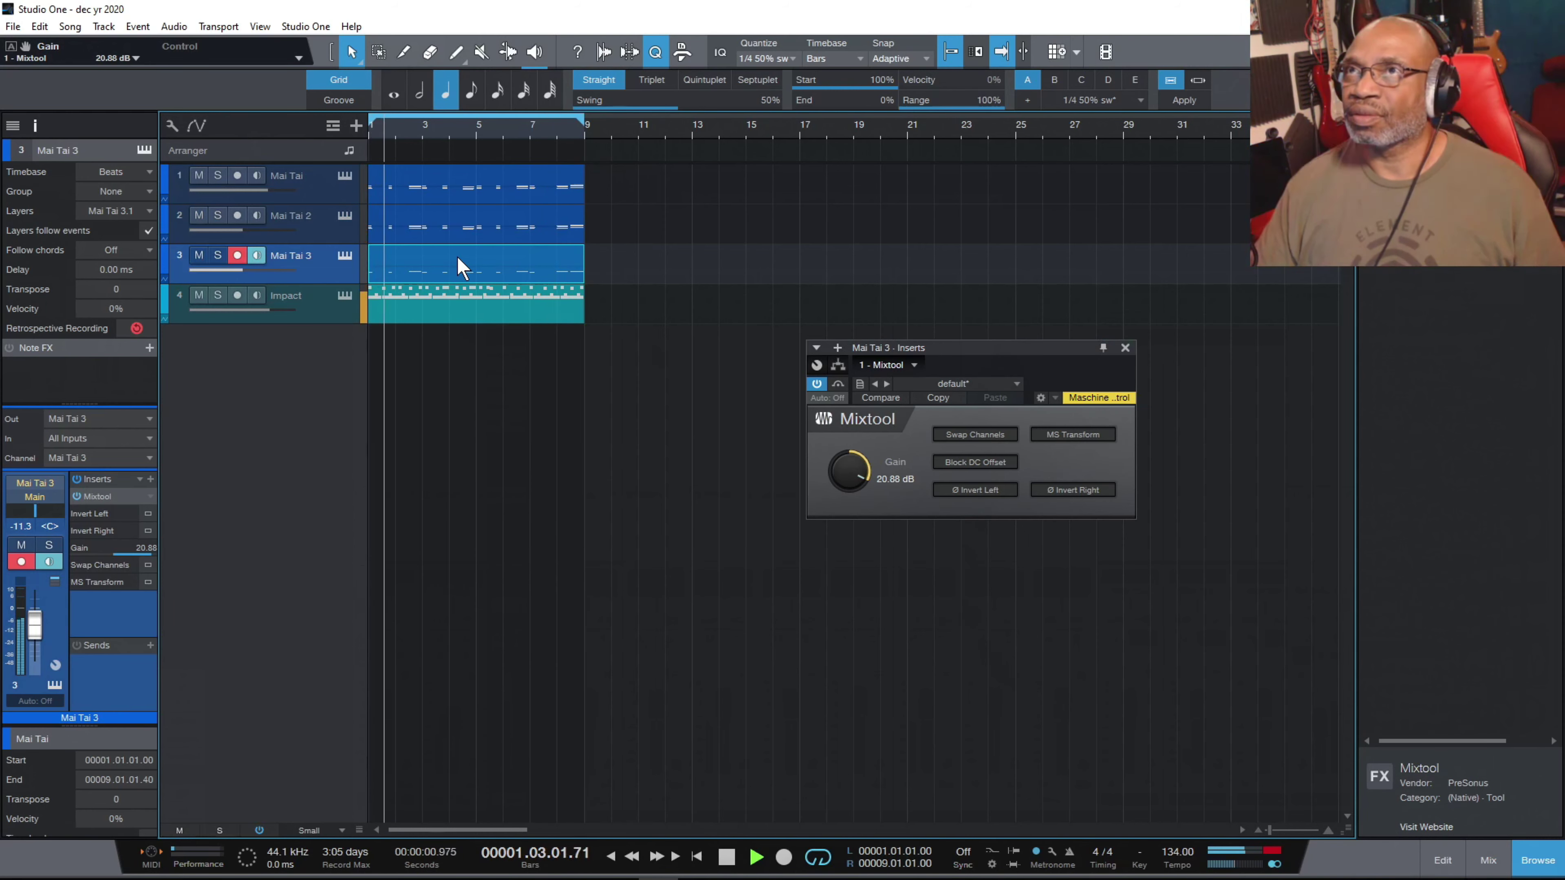
pyautogui.click(722, 856)
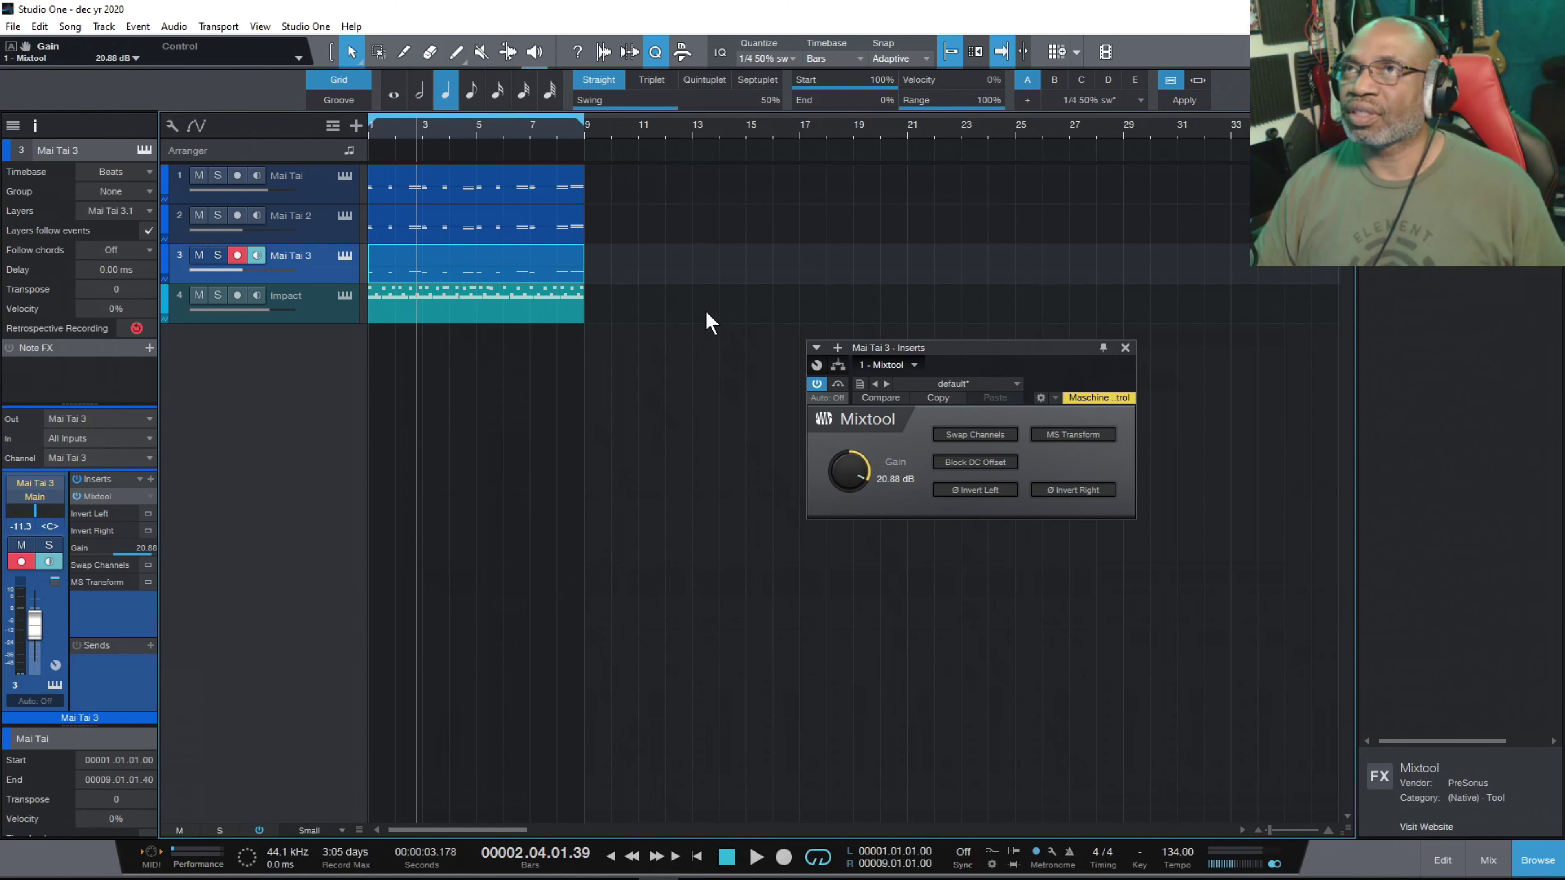
pyautogui.moveTo(844, 479); pyautogui.dragTo(843, 500)
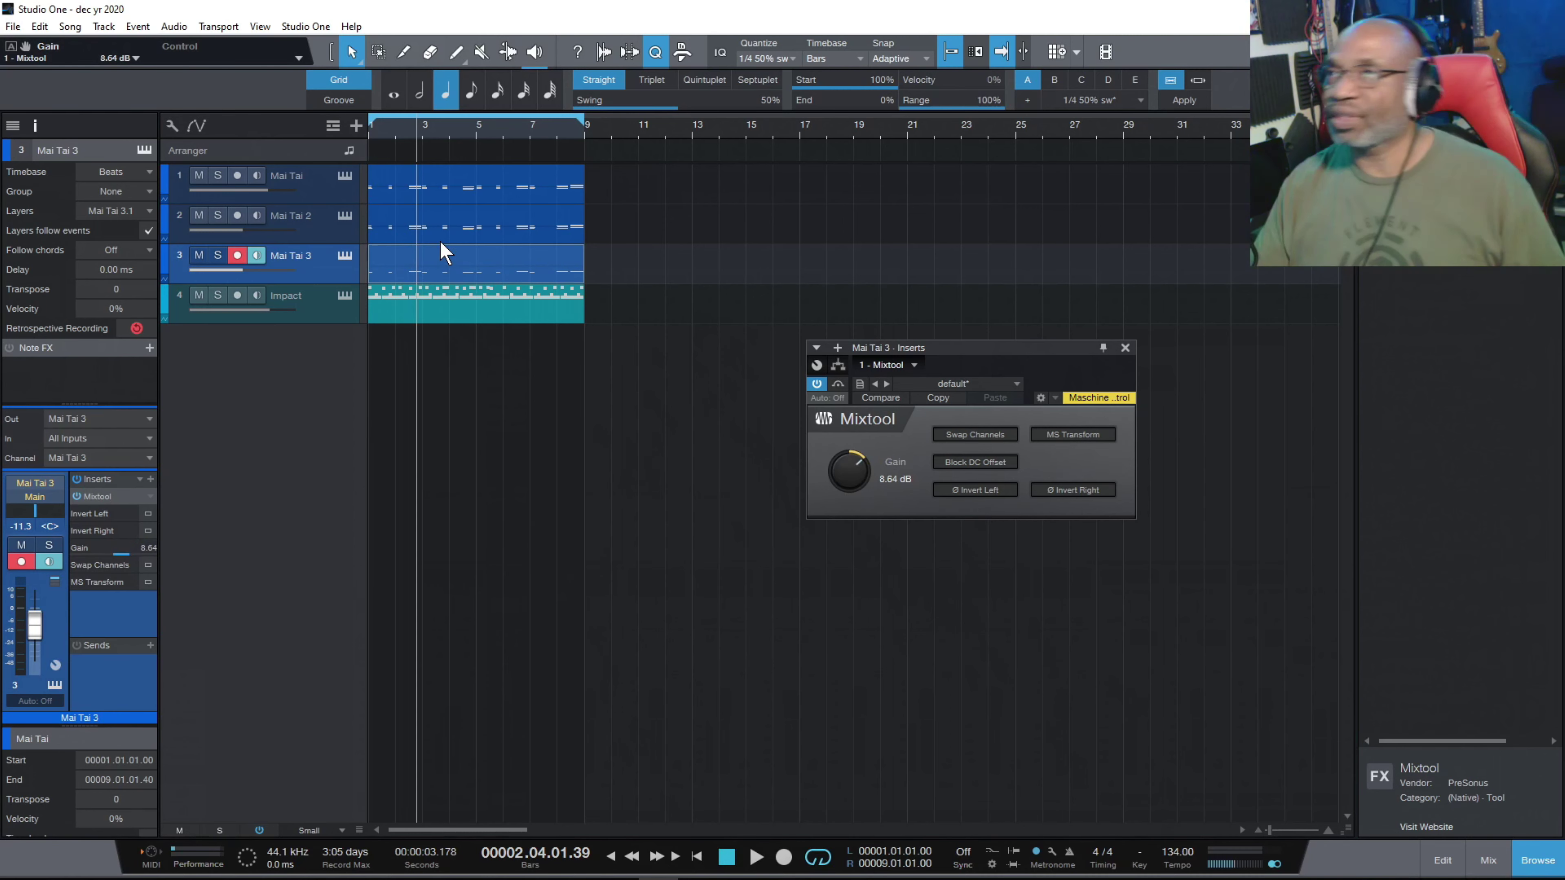
# Open the Mai Tai 3 instrument and its part in the note editor, moving the instrument window aside and closing the Mixtool window.
pyautogui.click(430, 257)
pyautogui.click(346, 256)
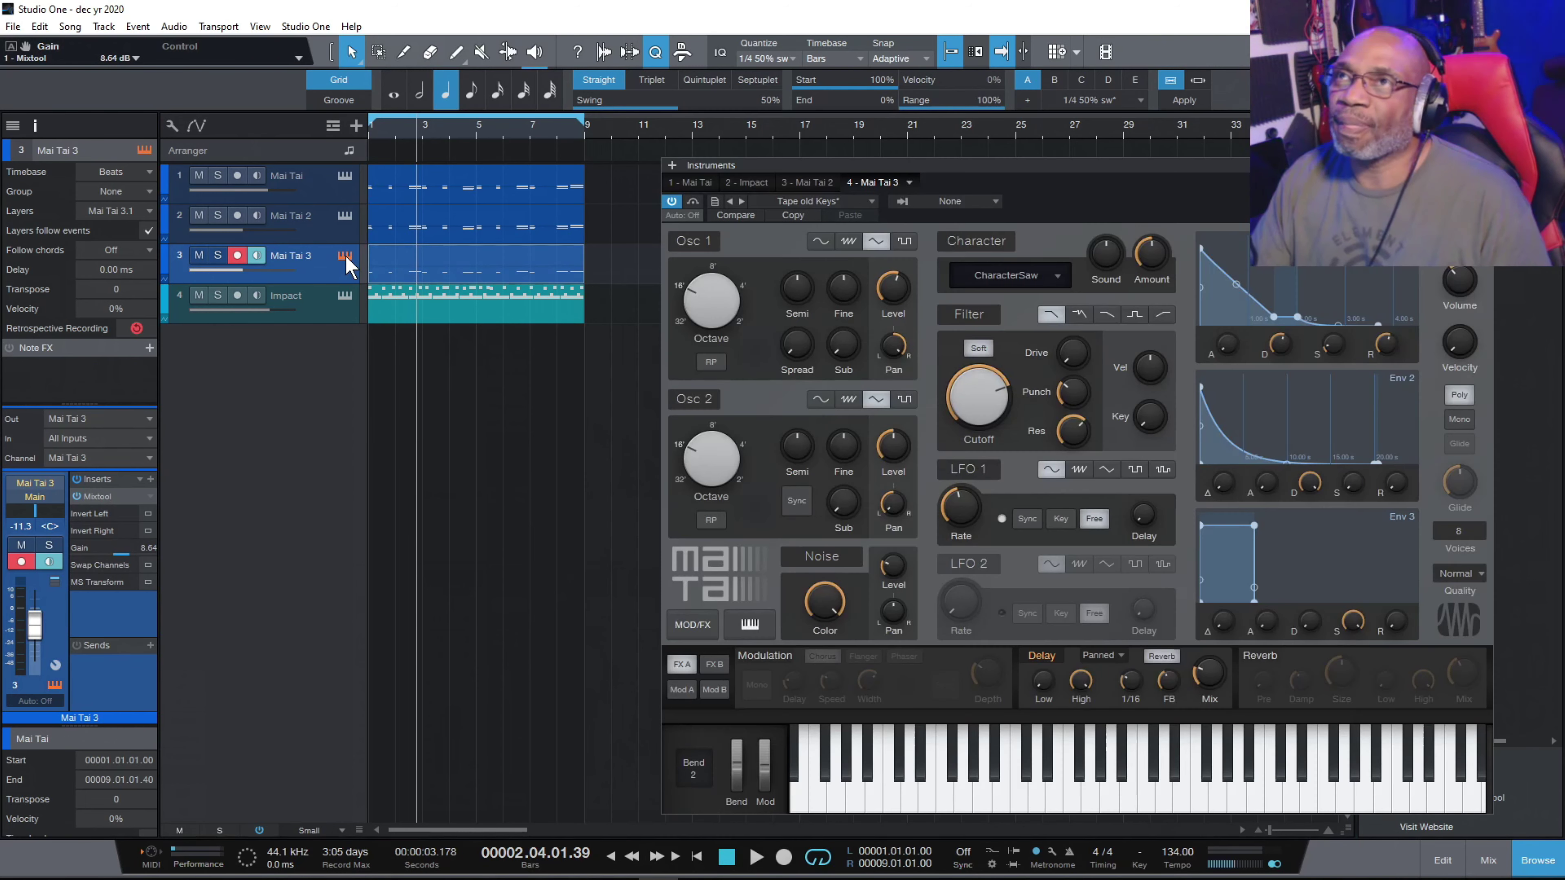
pyautogui.click(506, 262)
pyautogui.doubleClick(505, 262)
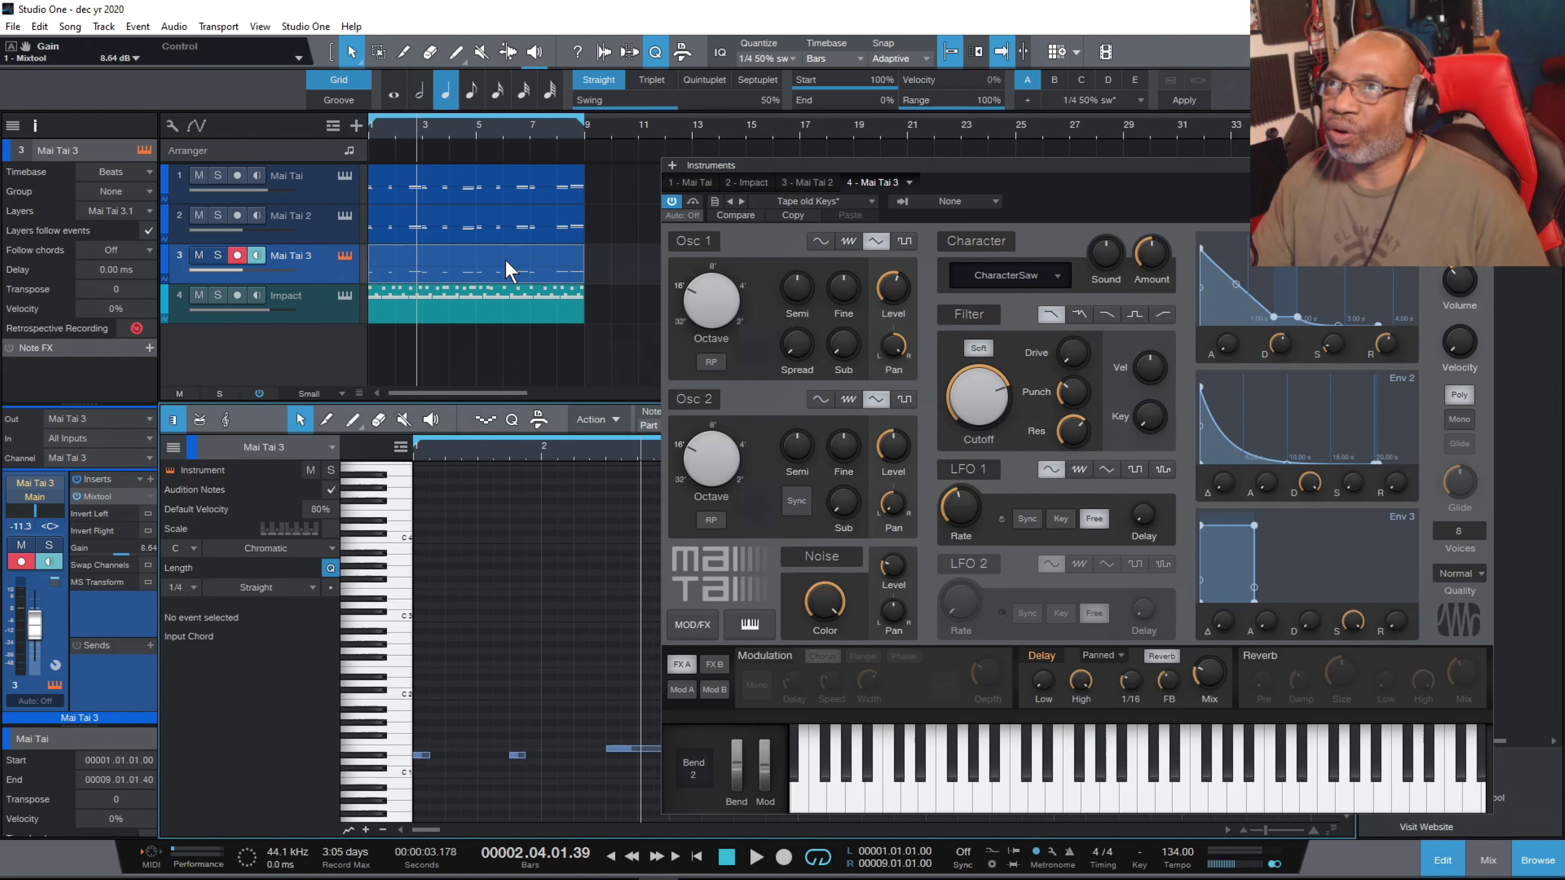
pyautogui.moveTo(1028, 164); pyautogui.dragTo(1362, 121)
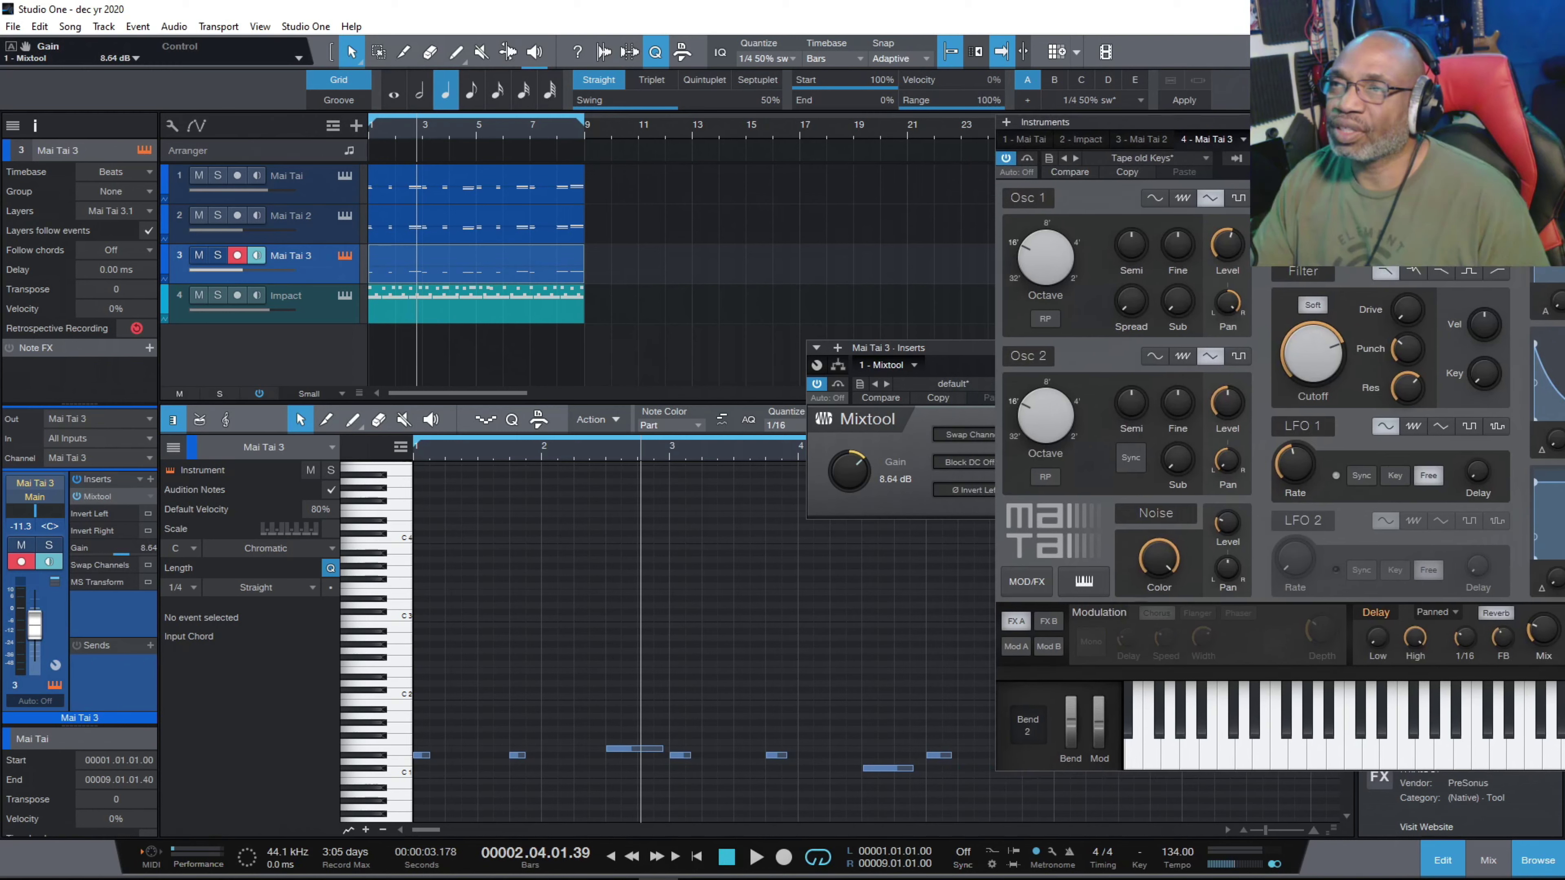
pyautogui.moveTo(1084, 121); pyautogui.dragTo(1268, 99)
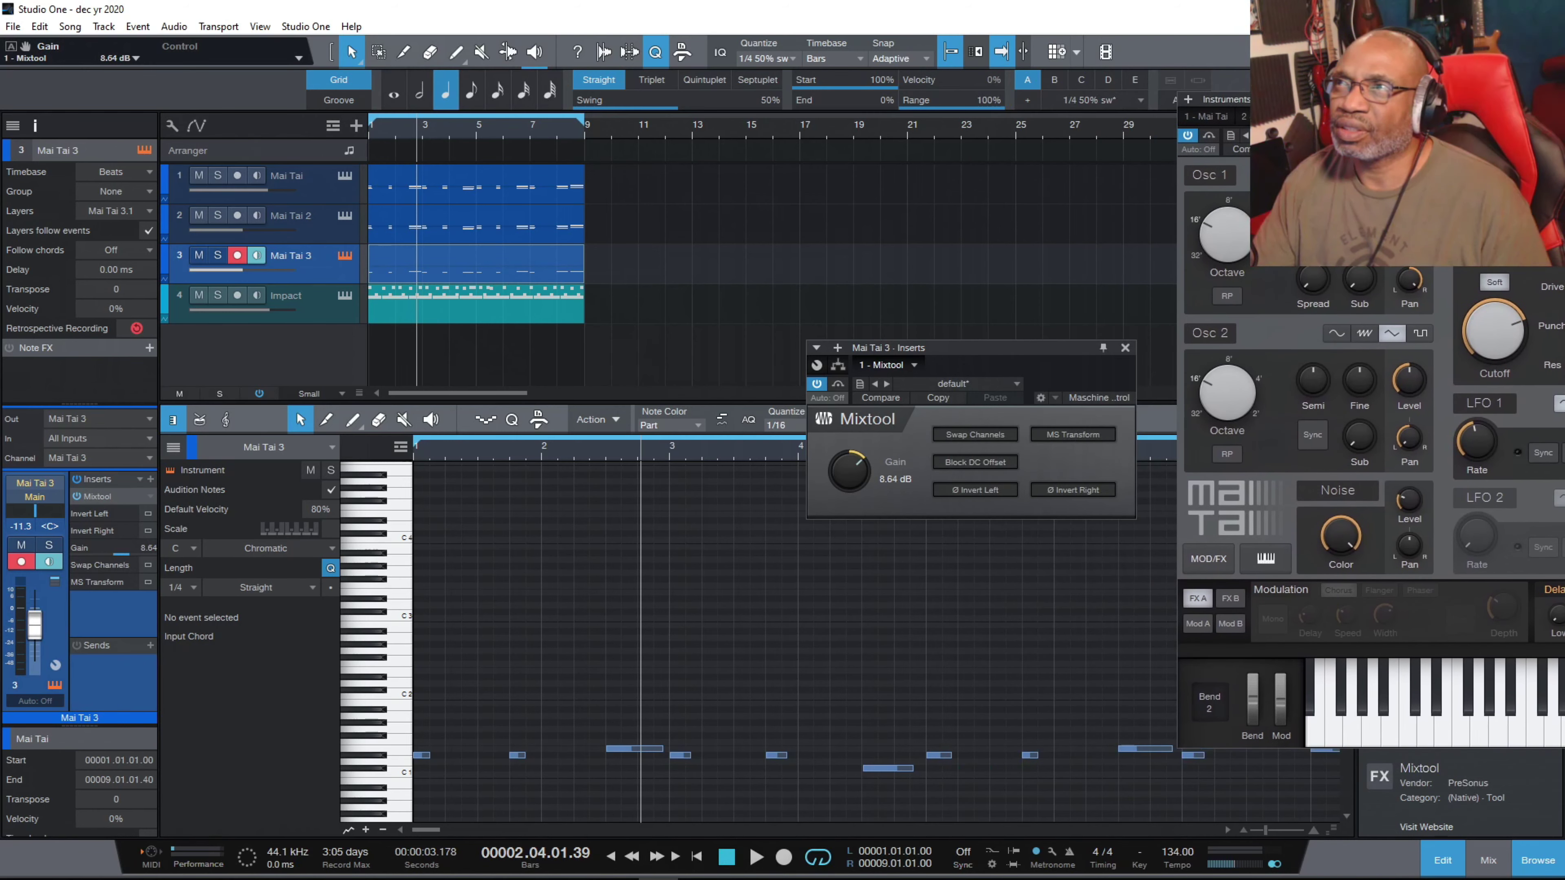
pyautogui.click(1125, 348)
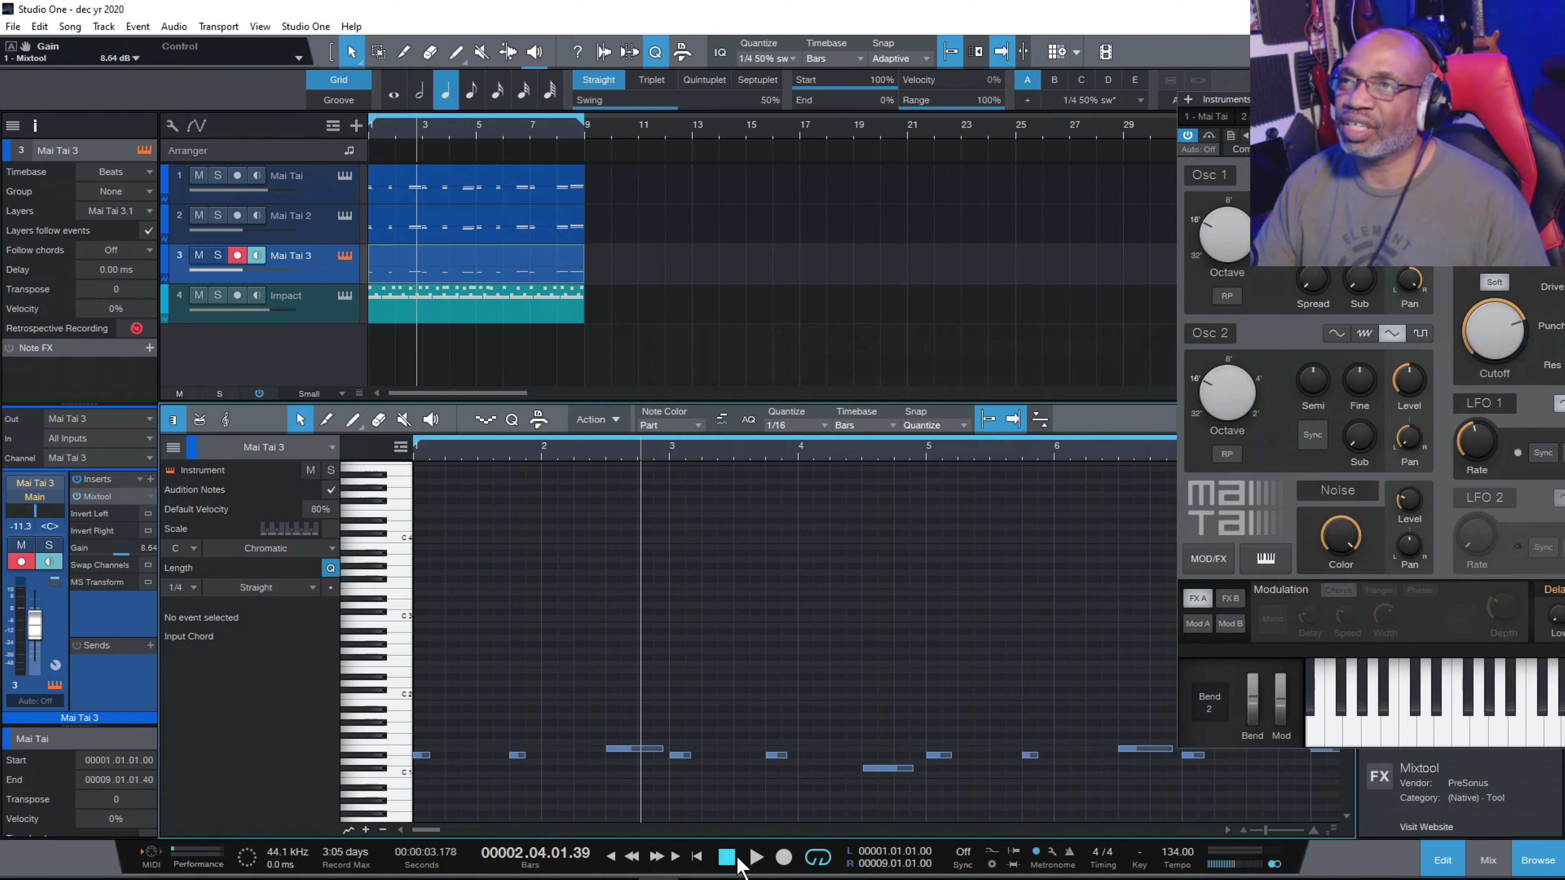
# Play the song with the Mai Tai 3 track soloed to hear the bass line alone, and stop playback.
pyautogui.click(757, 858)
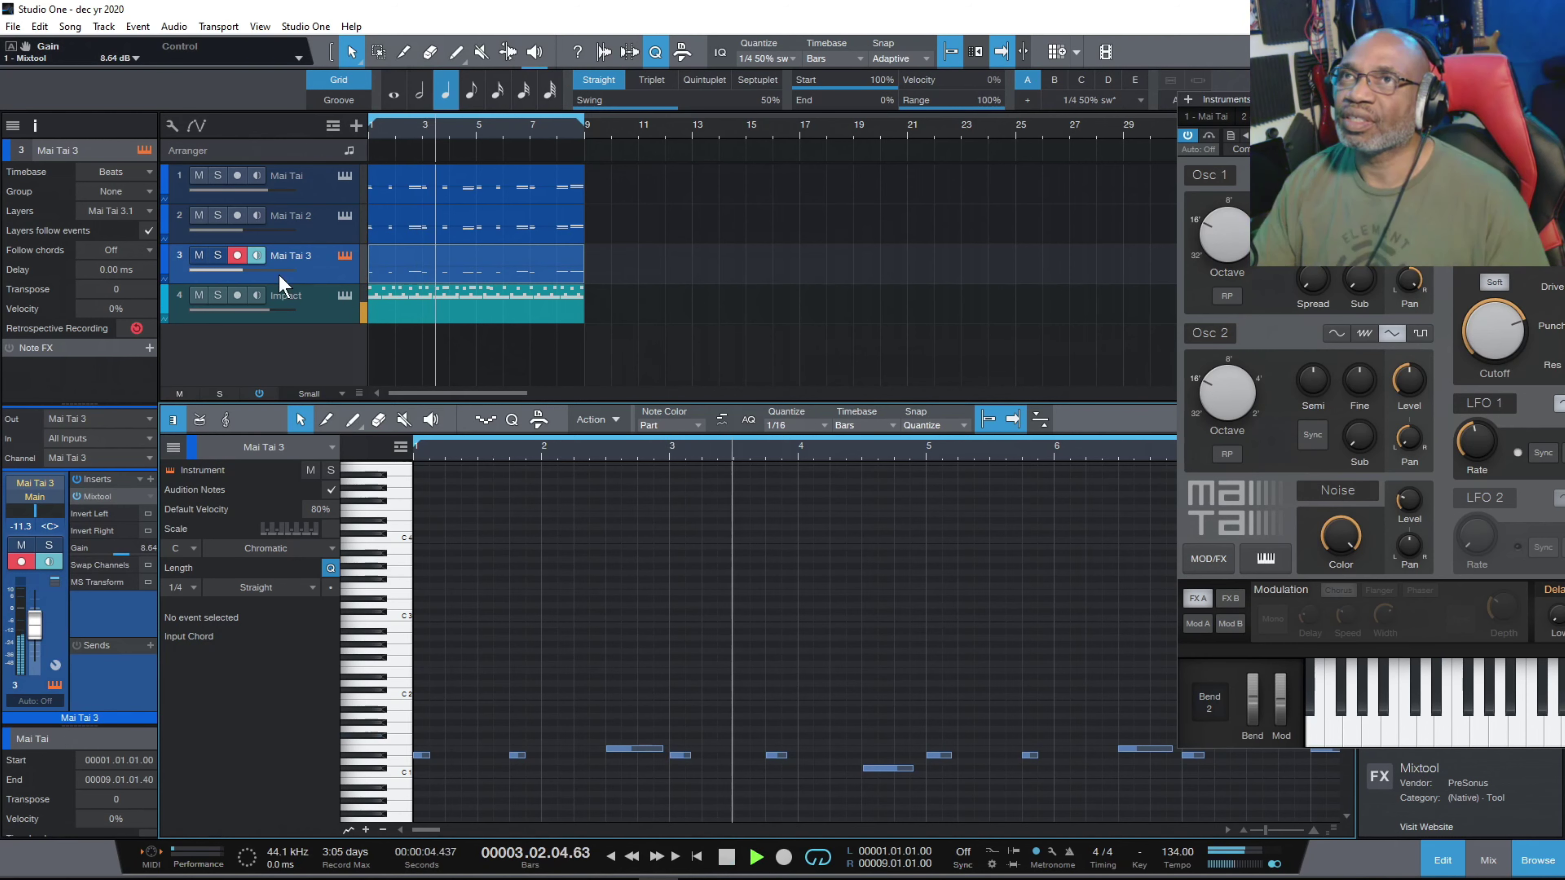
pyautogui.click(218, 254)
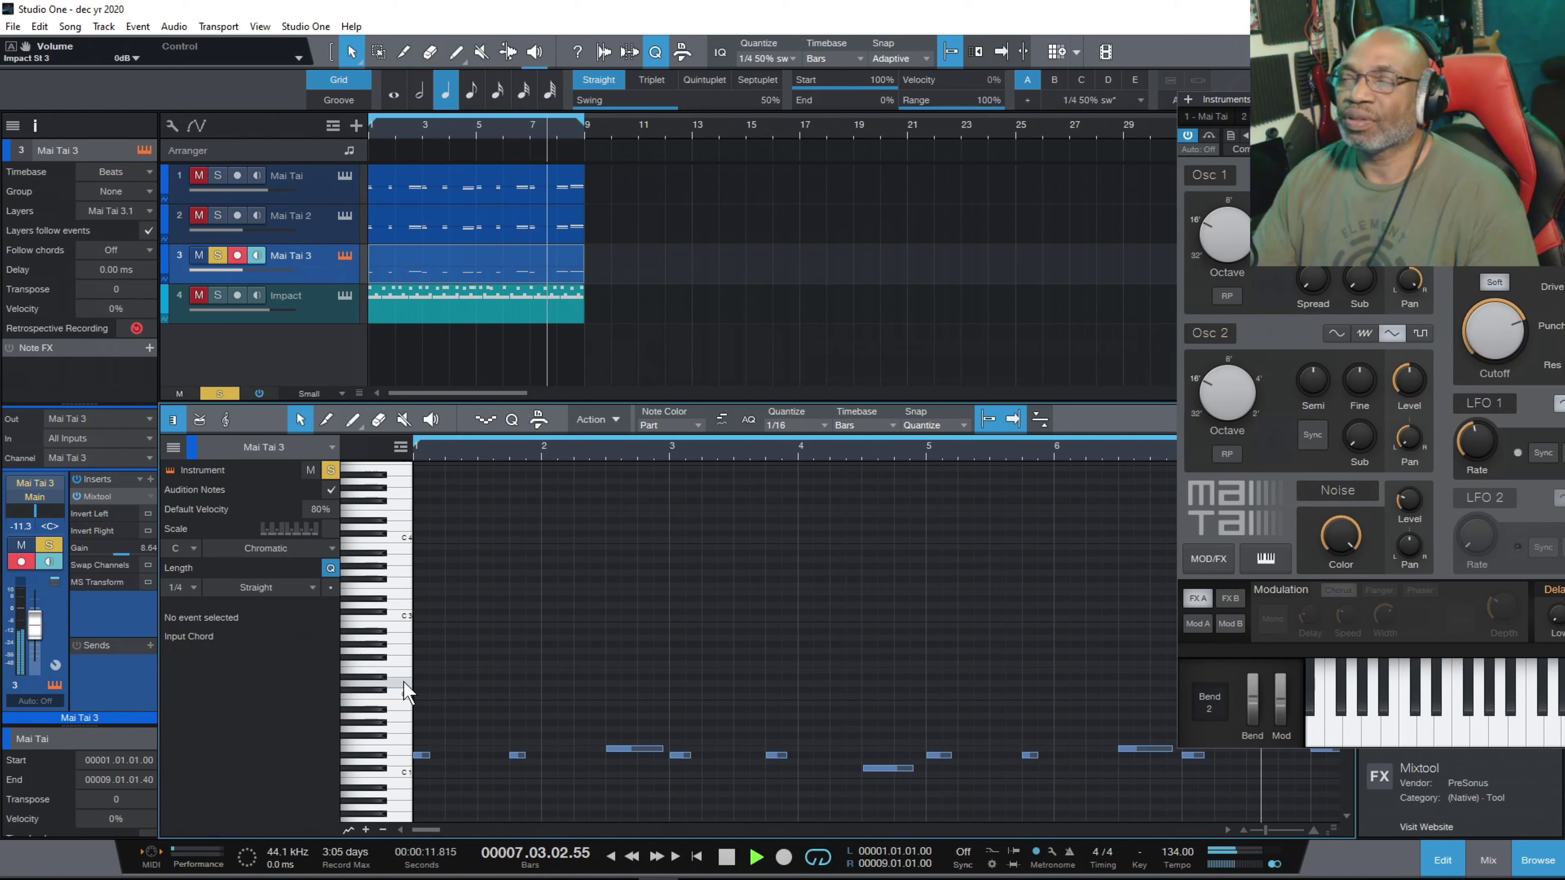
pyautogui.click(727, 858)
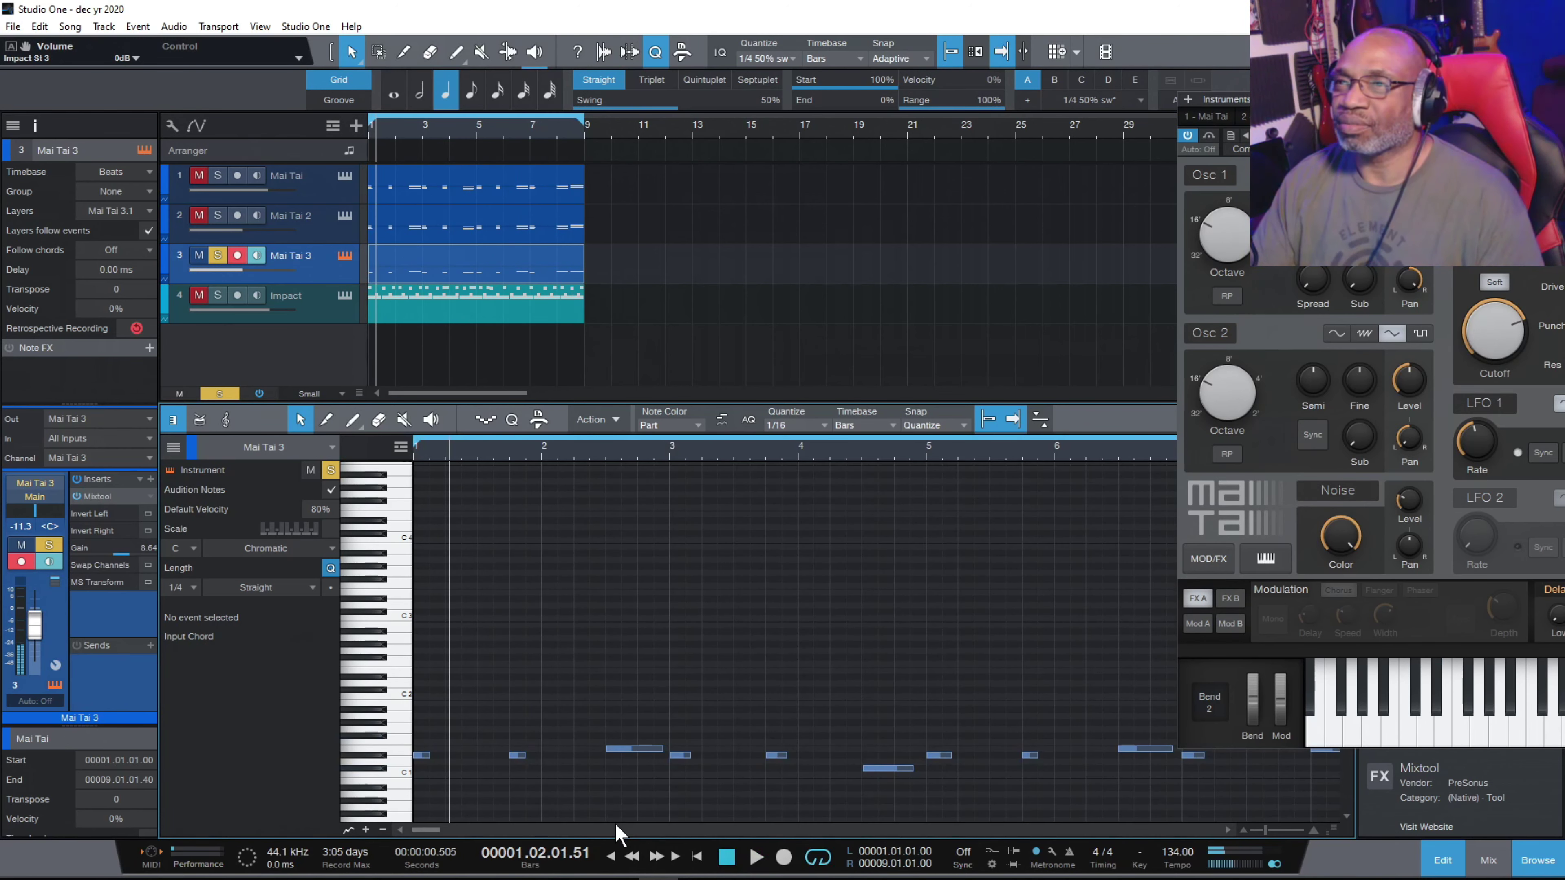
# Unsolo Mai Tai 3 and play the full mix from late in bar 5 to check its last note in bar 8.
pyautogui.moveTo(434, 829); pyautogui.dragTo(449, 834)
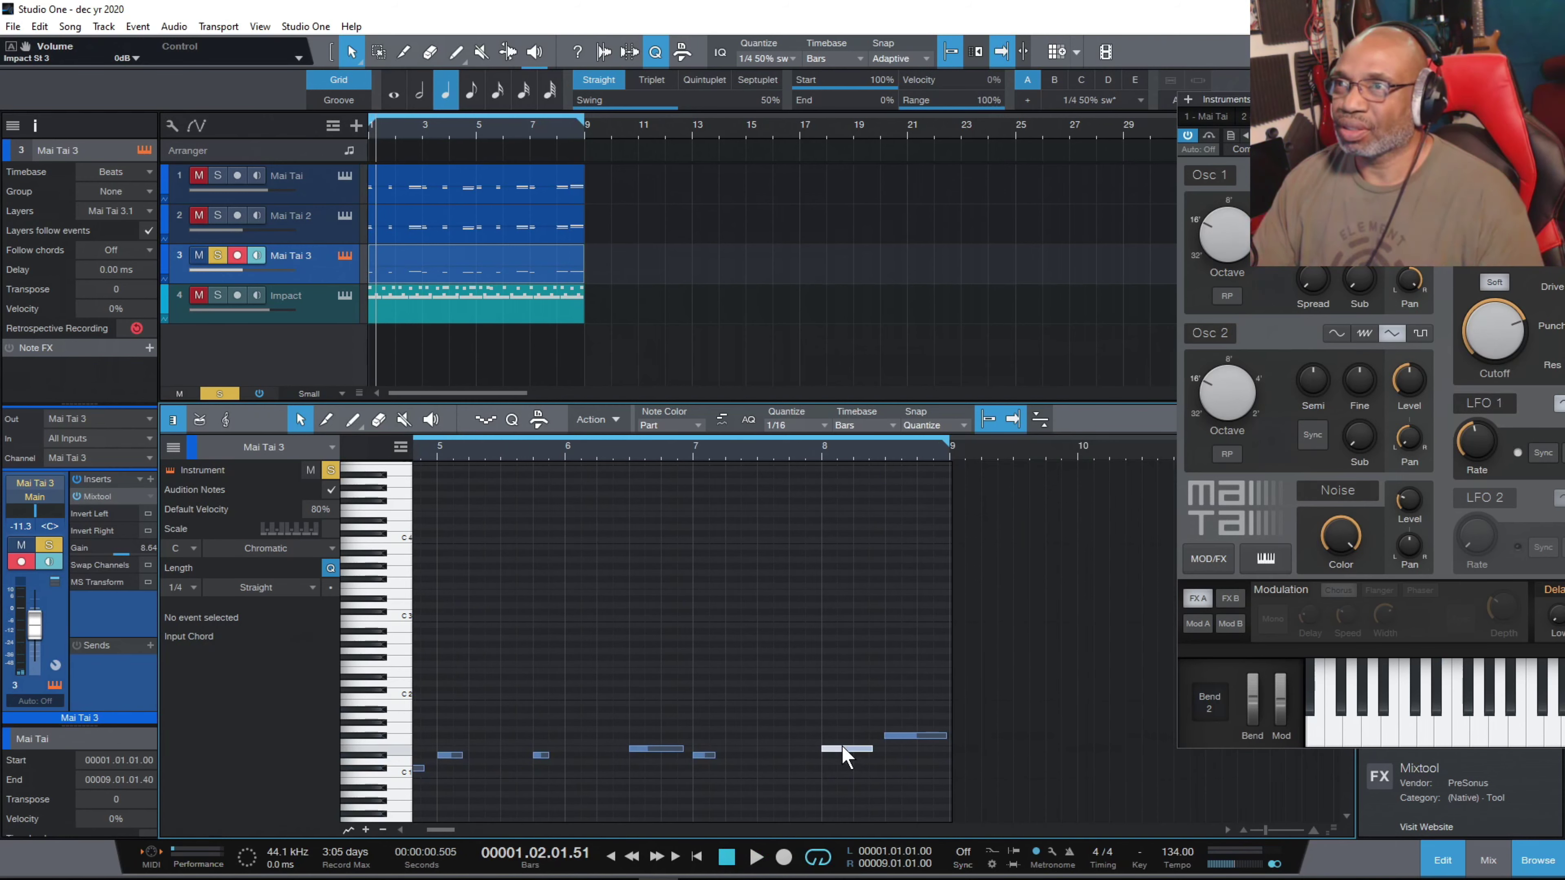
pyautogui.click(909, 738)
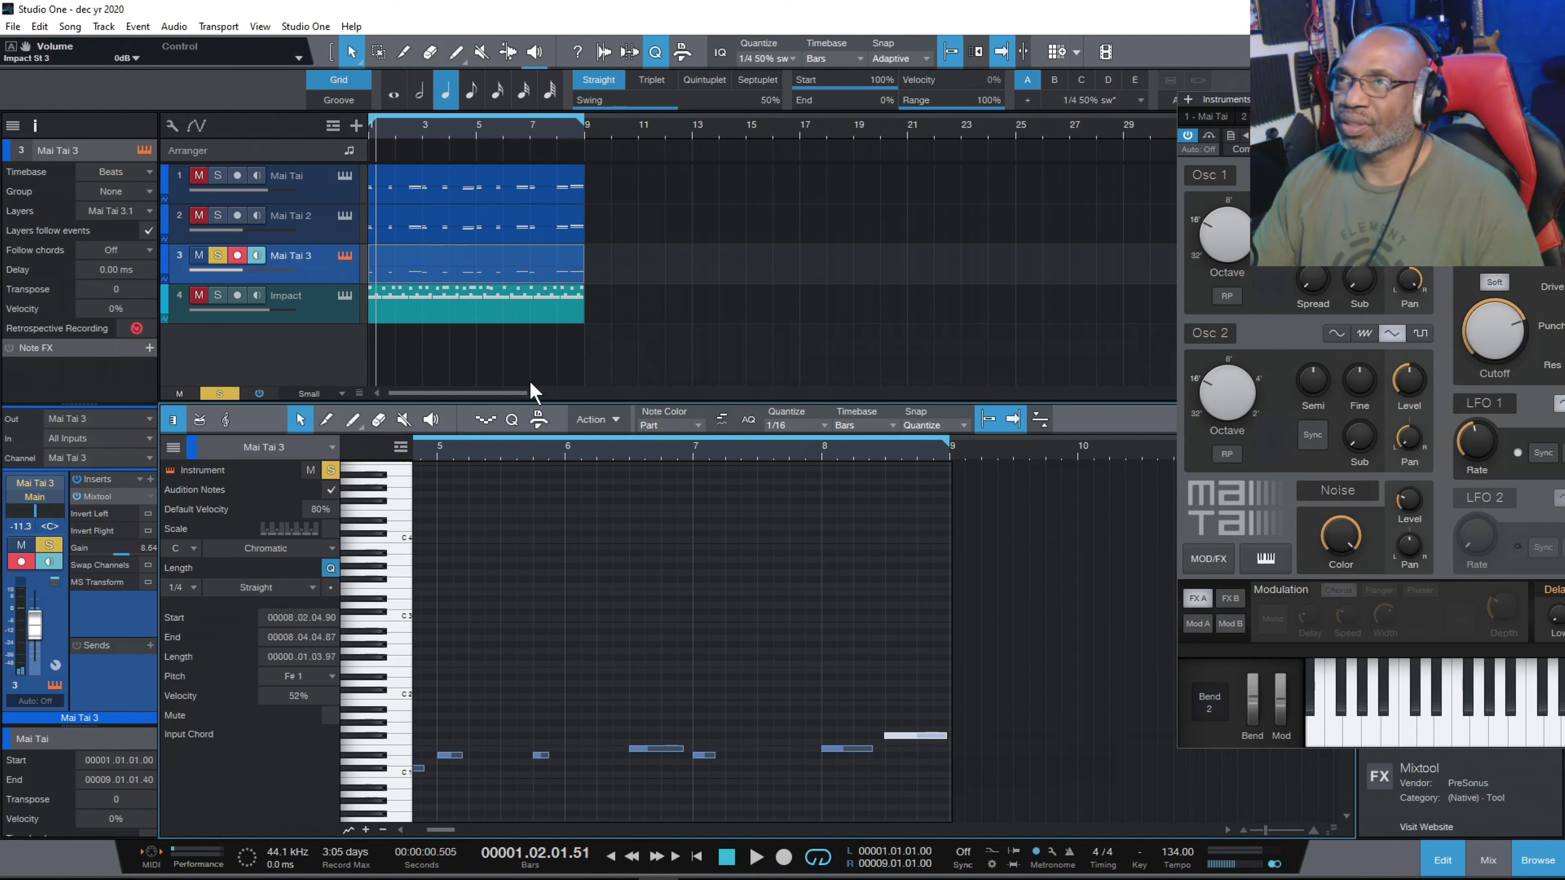
pyautogui.click(539, 453)
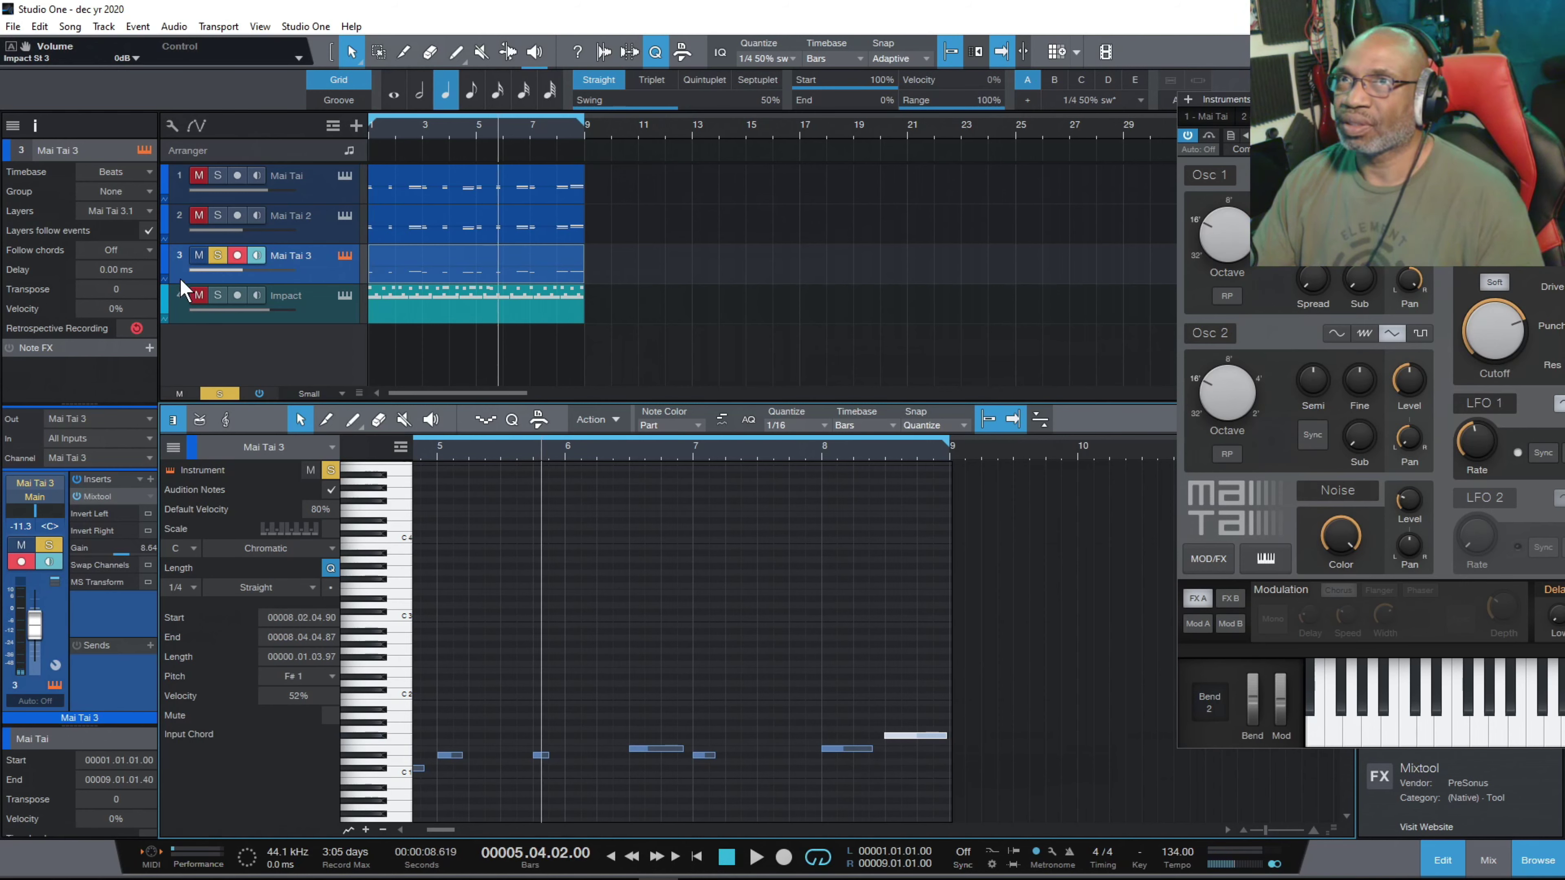
pyautogui.click(217, 255)
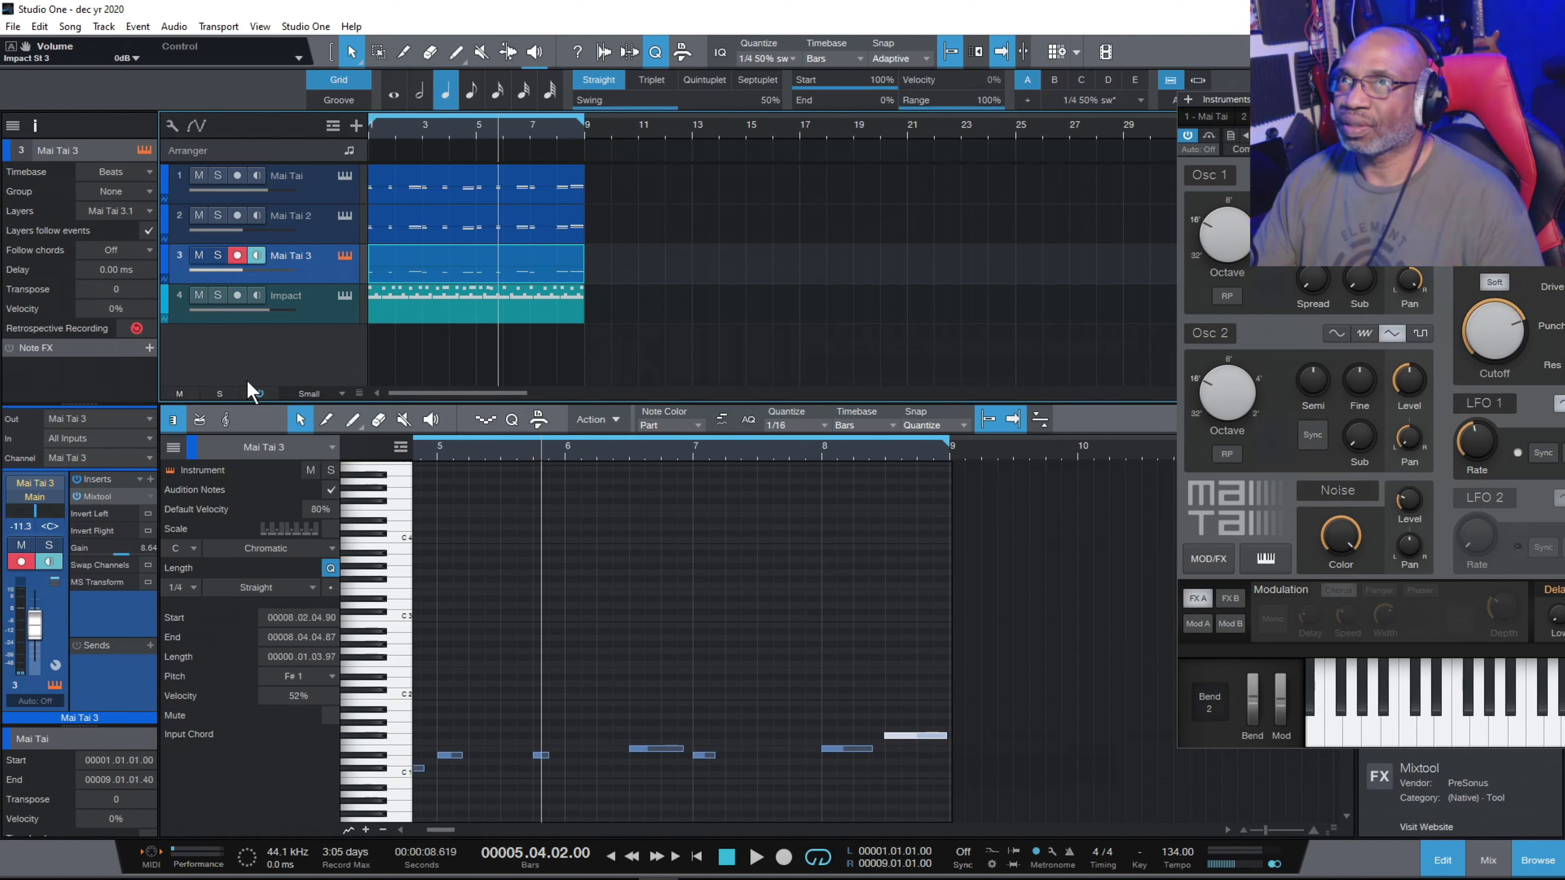
pyautogui.click(755, 857)
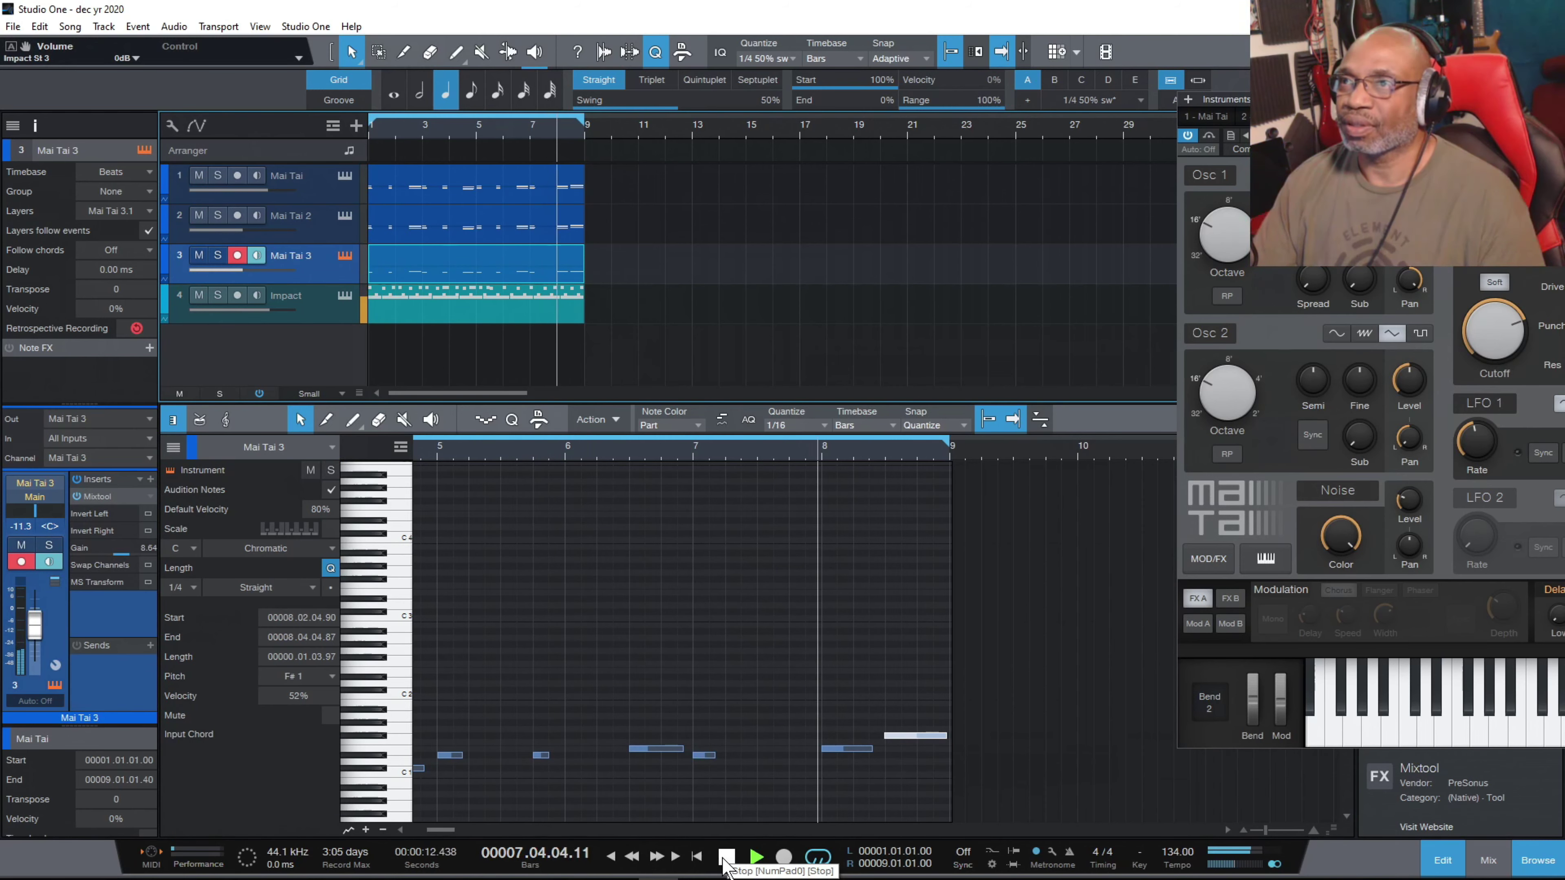
pyautogui.click(726, 858)
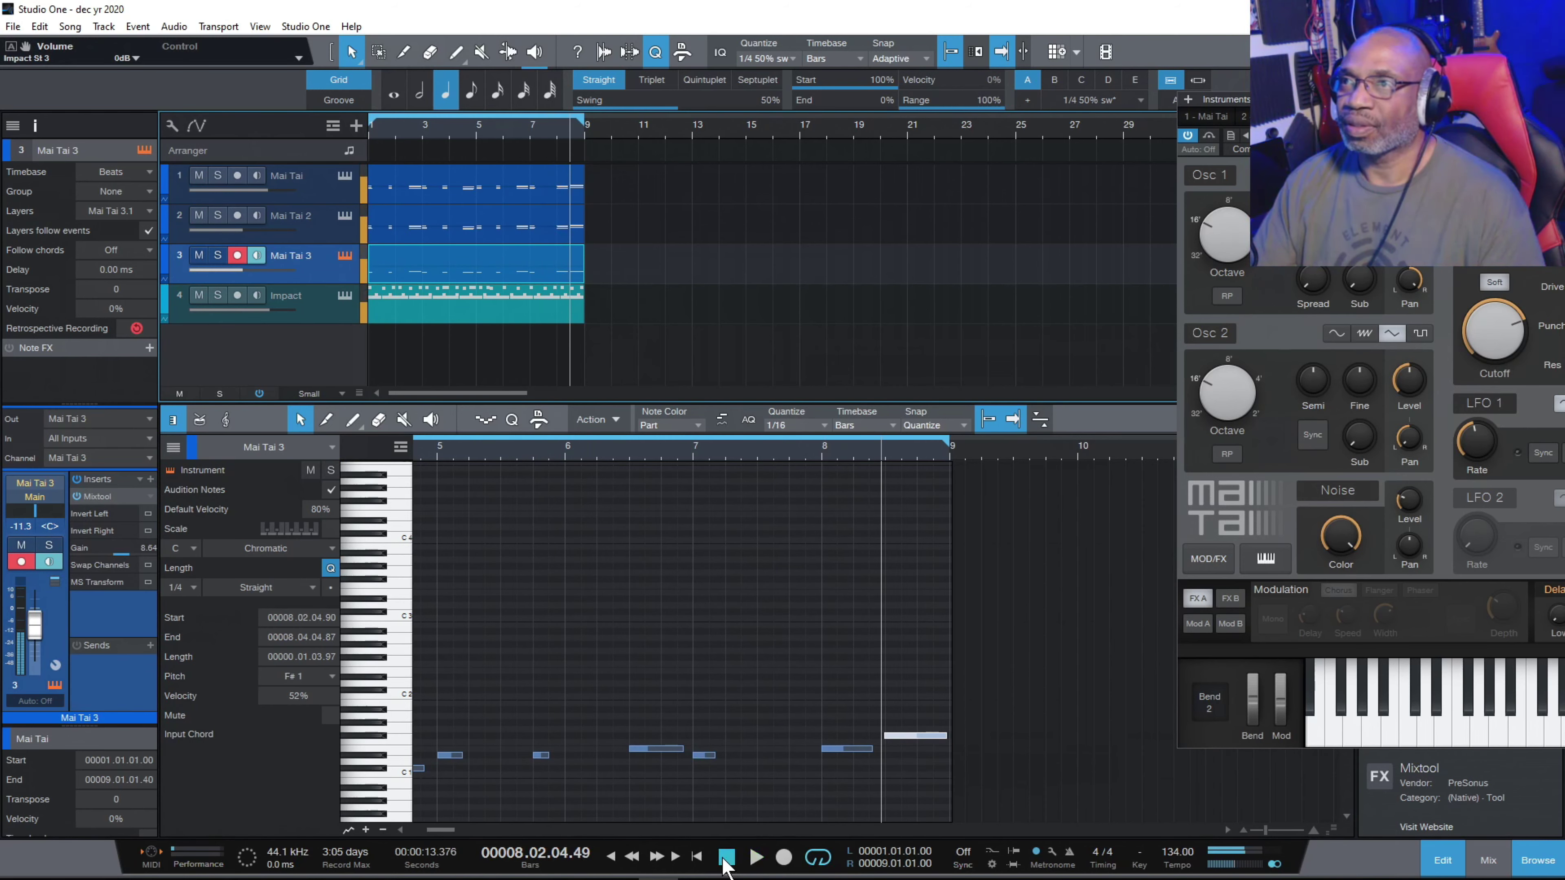
# Delete the last Mai Tai 3 note, the F#1 in bar 8, and play the song from the beginning to check it.
pyautogui.rightClick(929, 738)
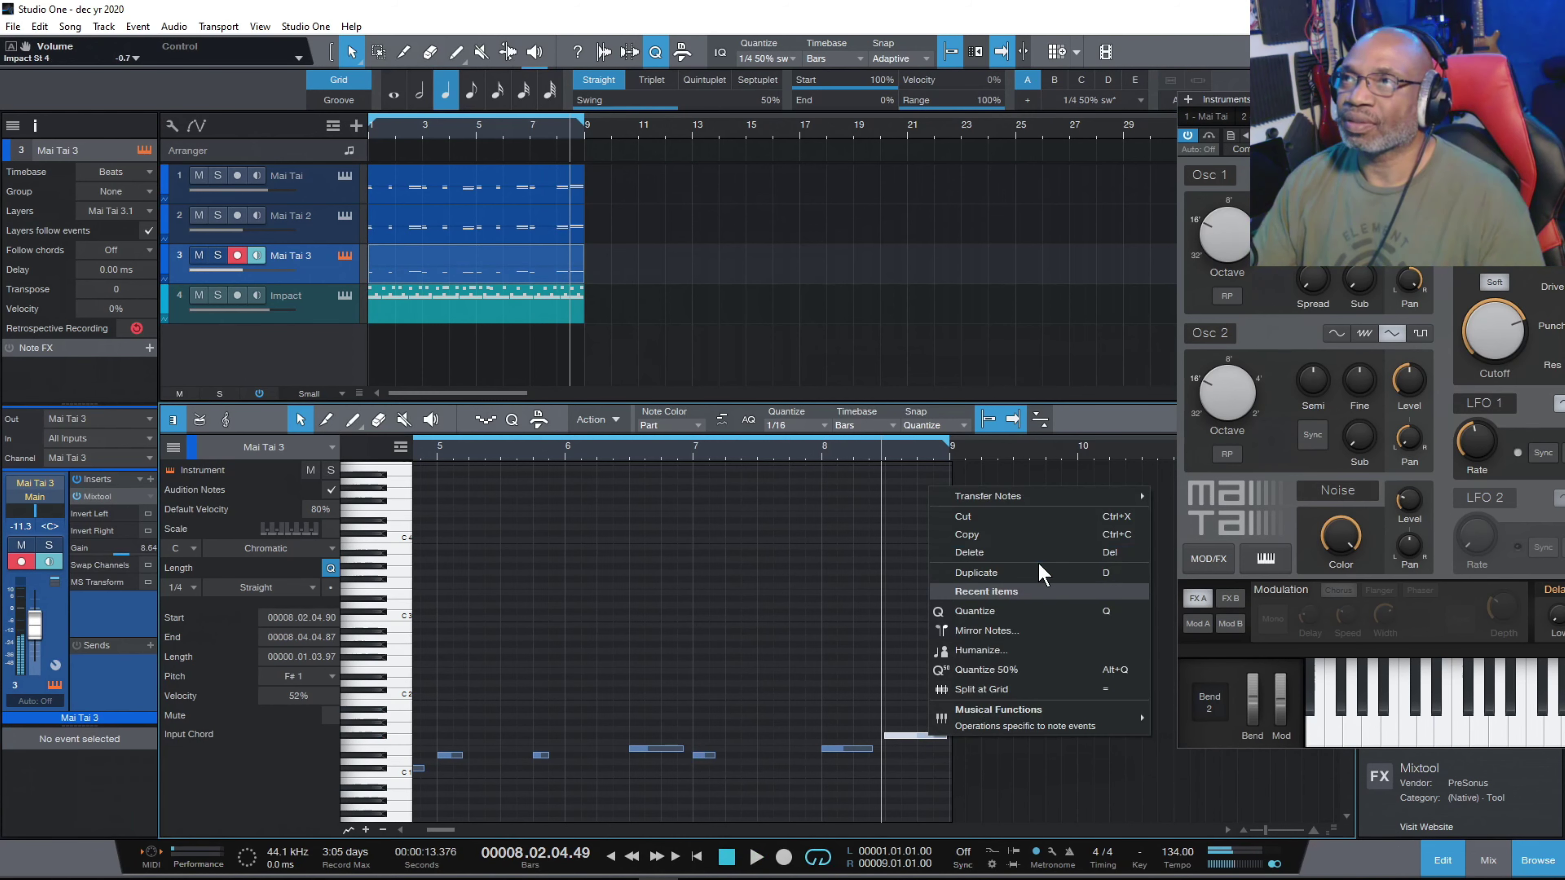
pyautogui.click(1010, 553)
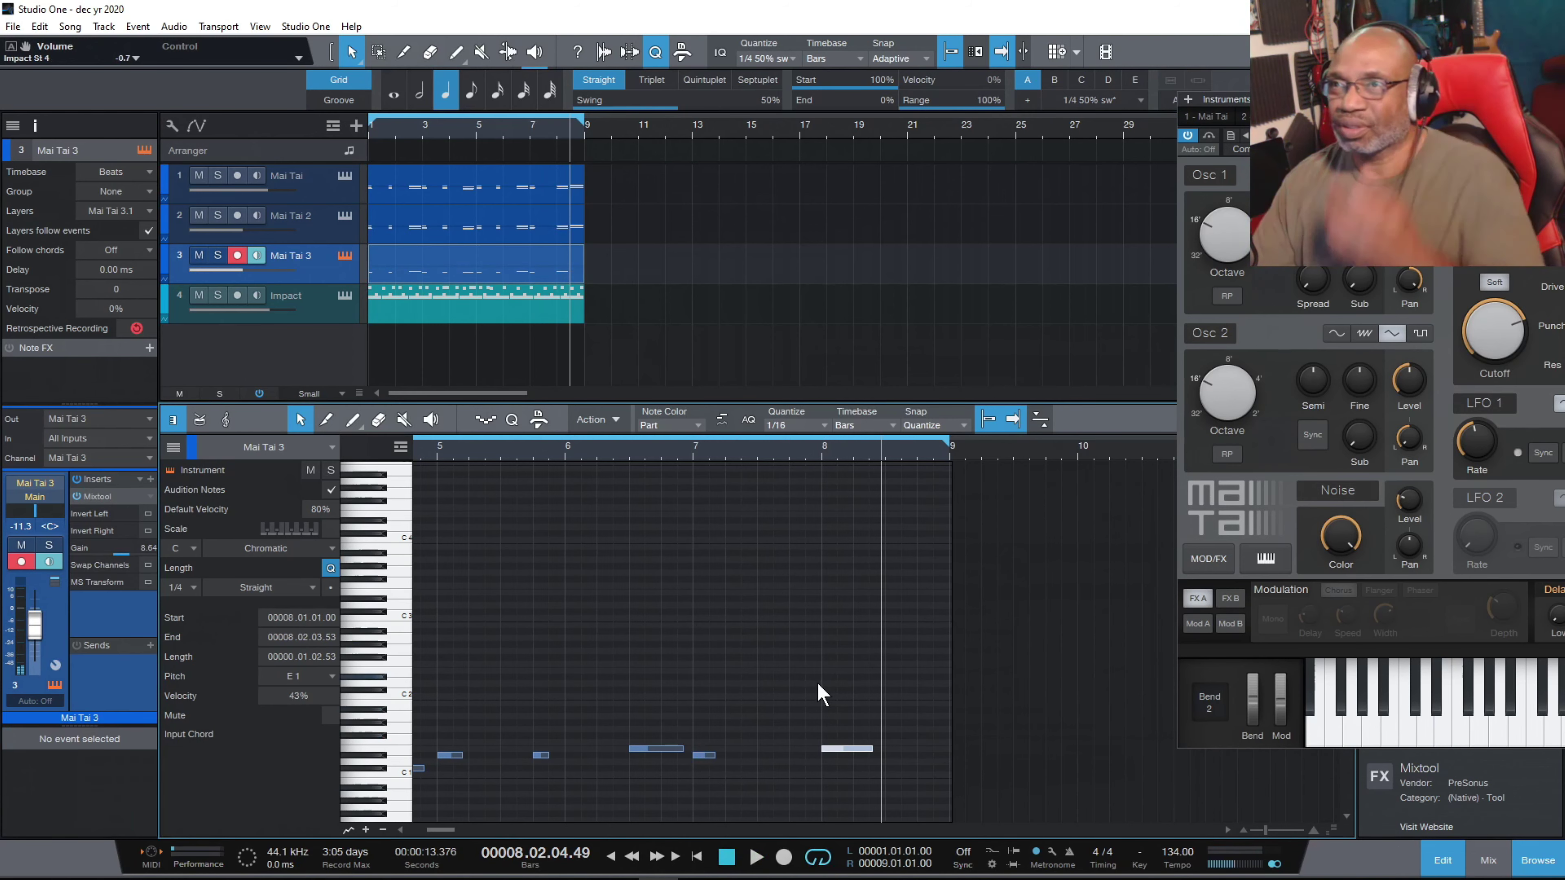
pyautogui.click(697, 856)
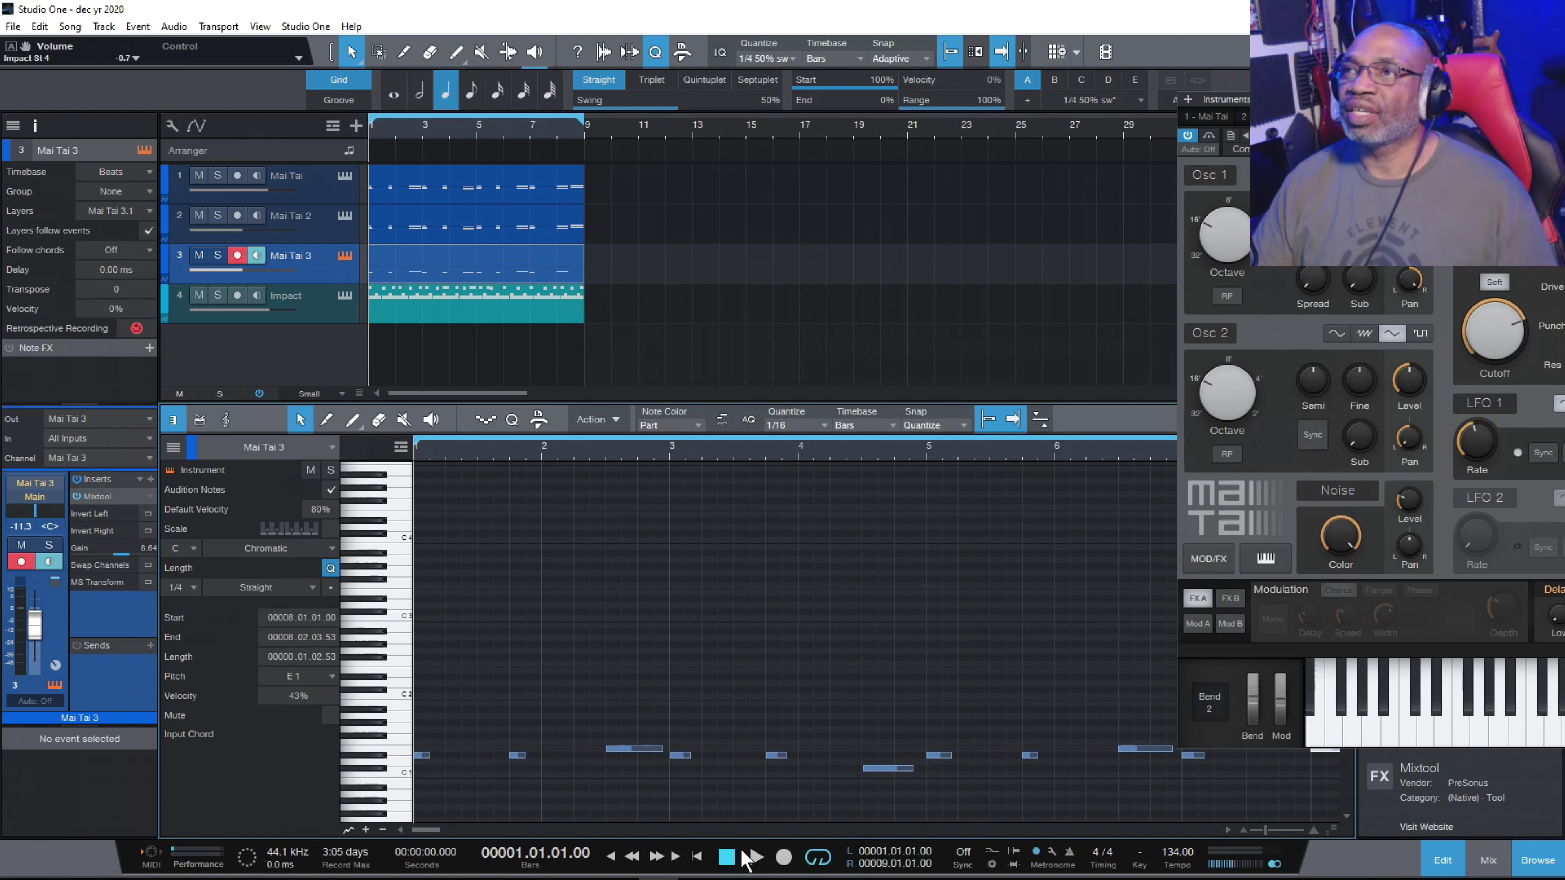
pyautogui.click(756, 857)
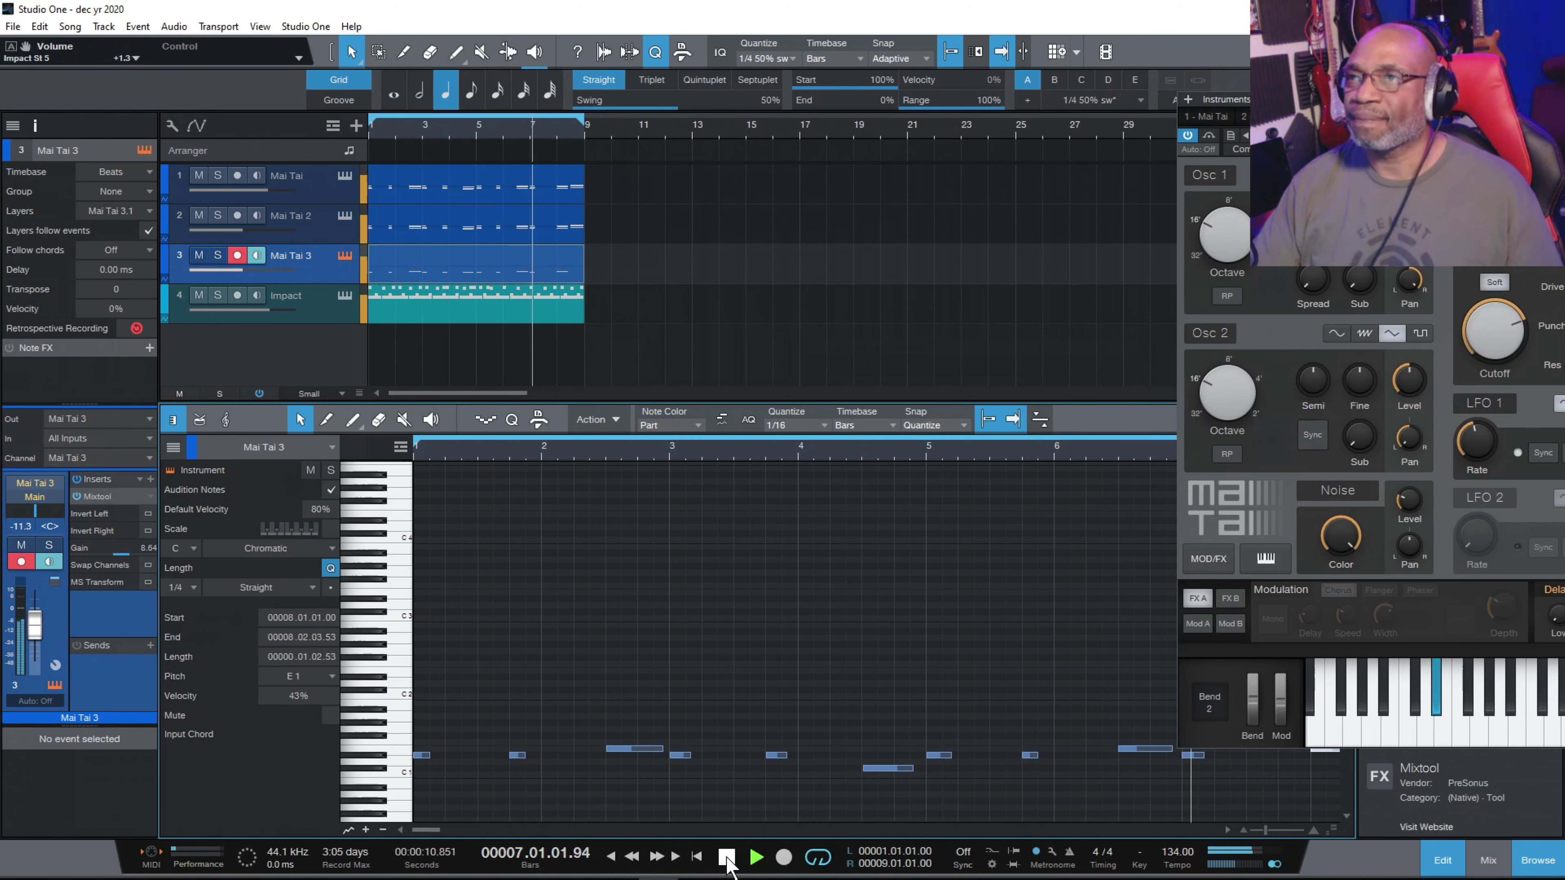
pyautogui.click(728, 858)
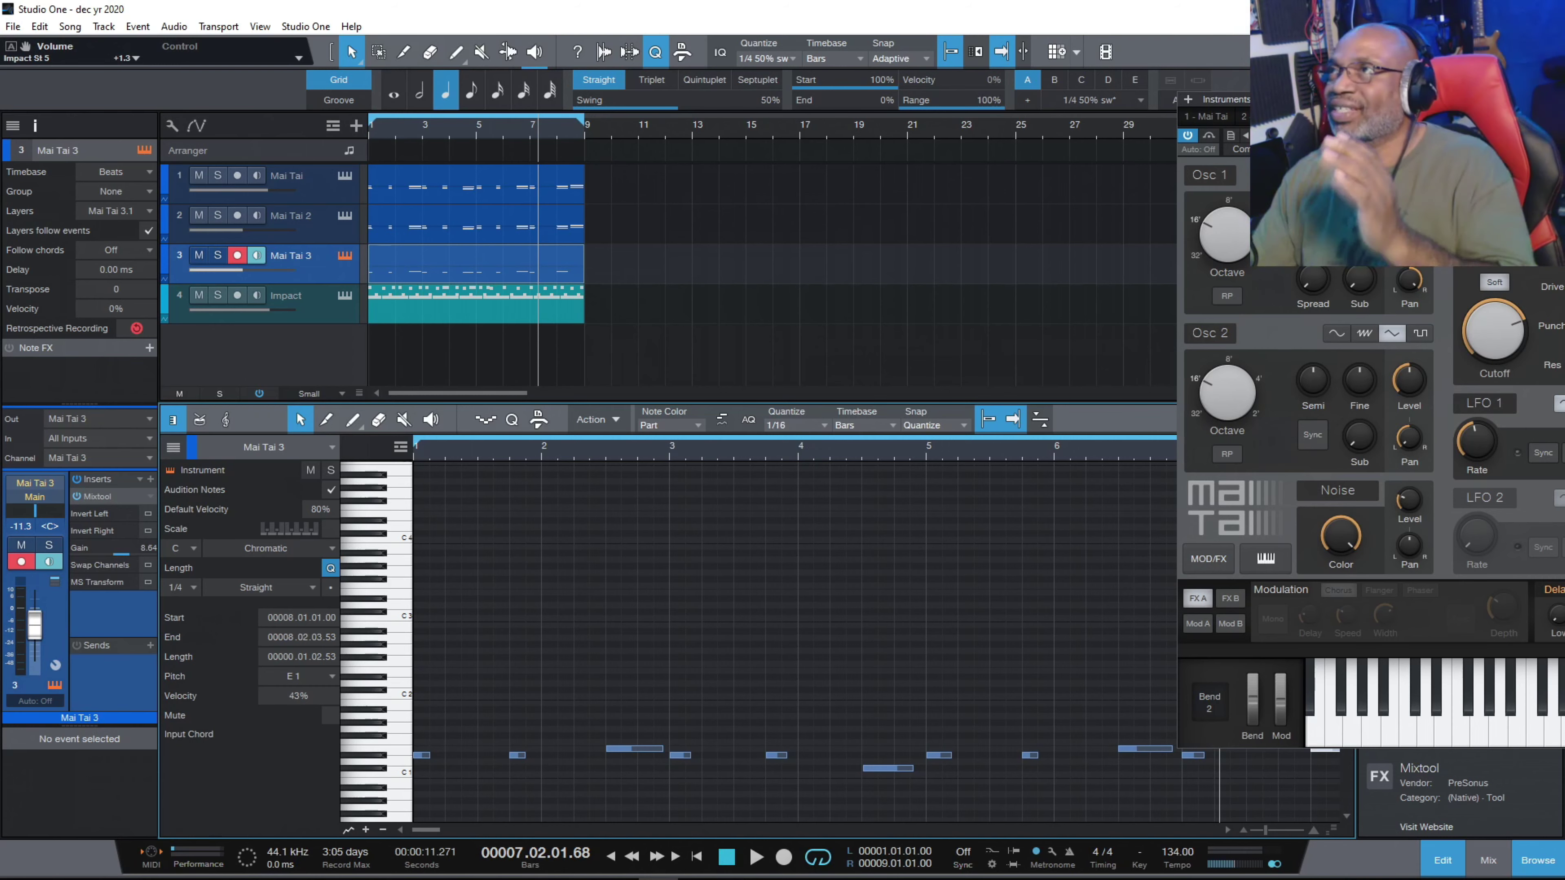
# Close the note editor and the Mai Tai 3 instrument window.
pyautogui.moveTo(1413, 109); pyautogui.dragTo(632, 113)
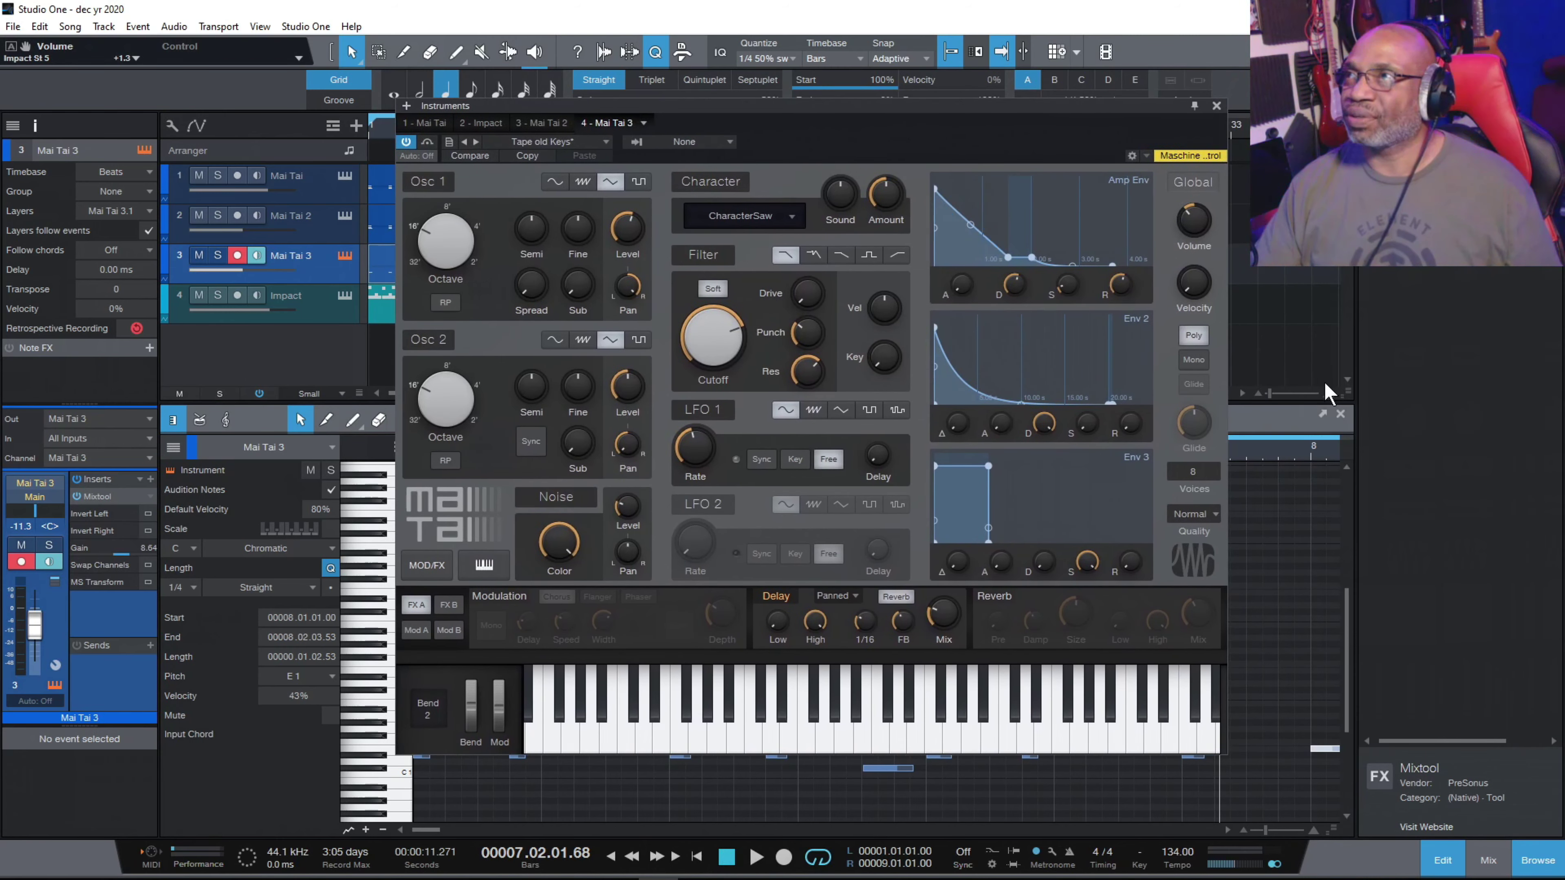
pyautogui.click(1340, 413)
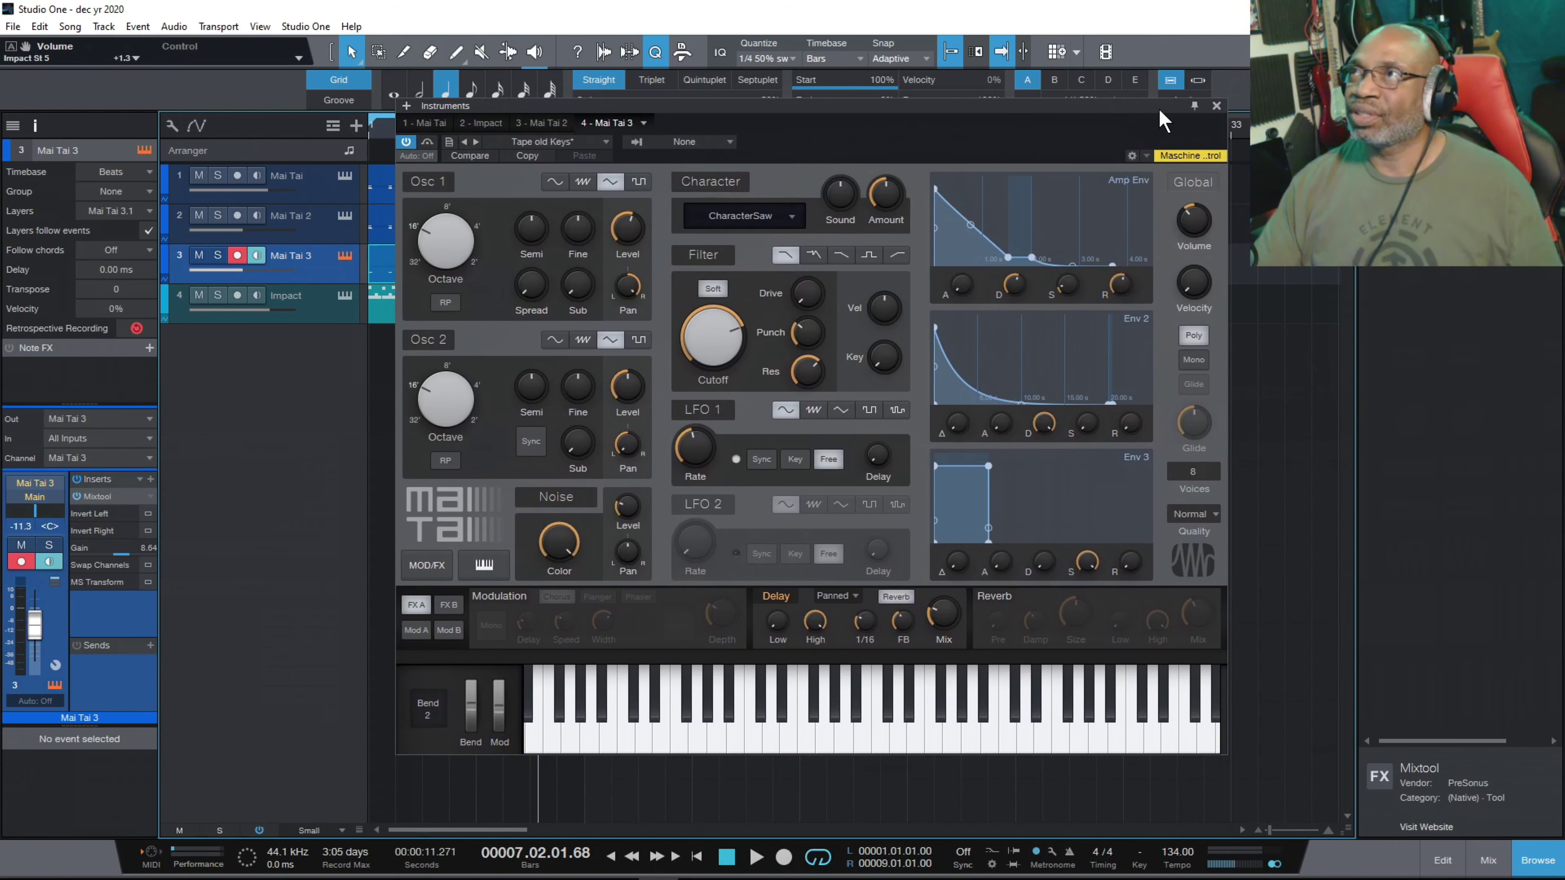
pyautogui.click(1217, 107)
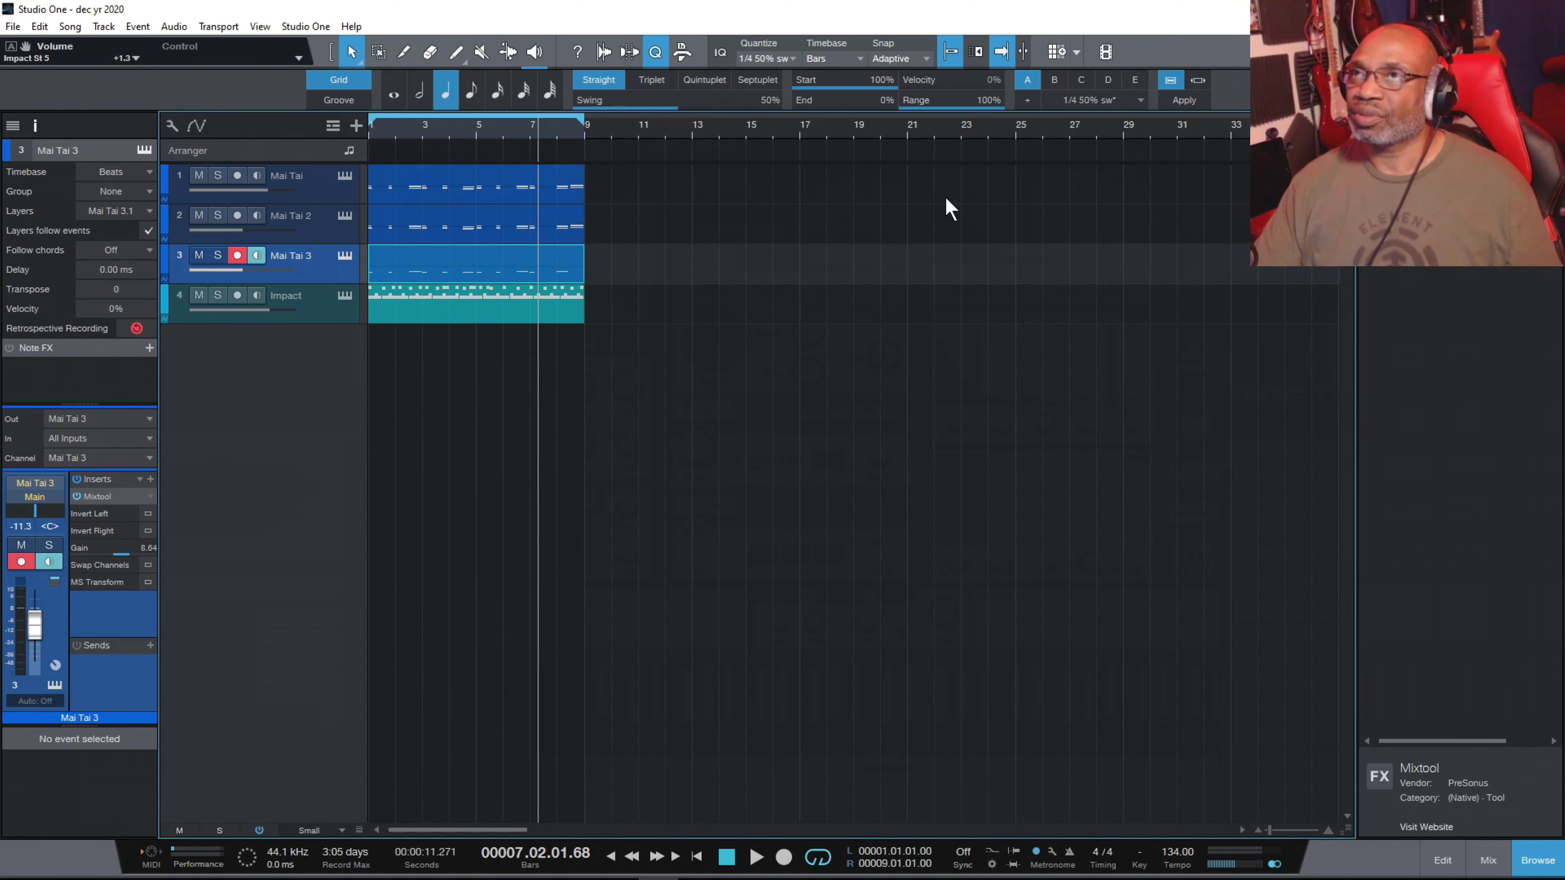
# Convert the Impact drum pattern on track 4 to an instrument part.
pyautogui.click(462, 299)
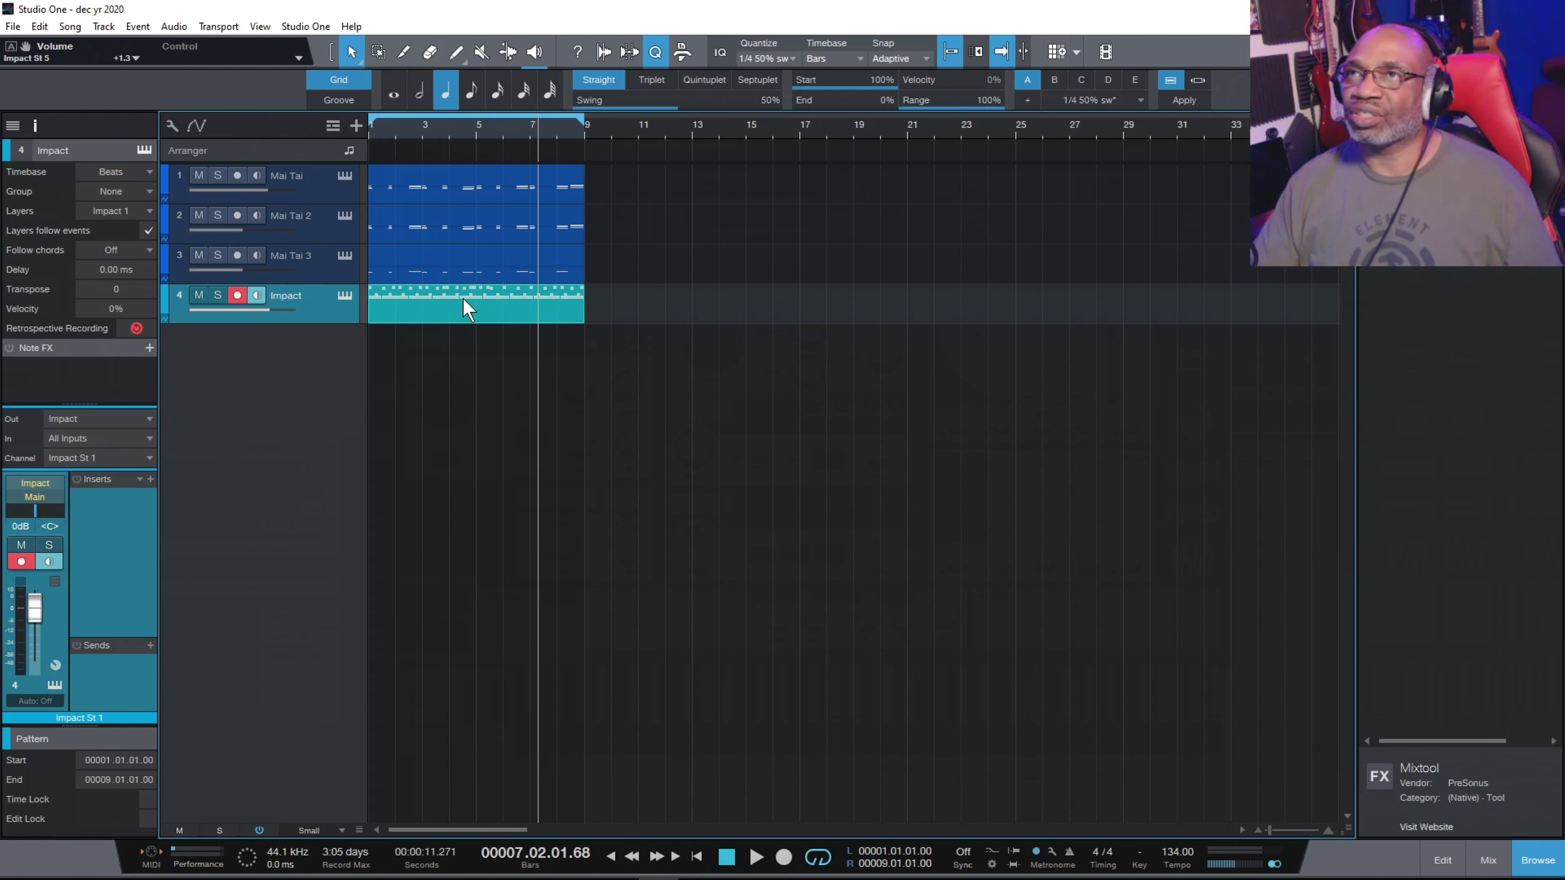
pyautogui.rightClick(461, 298)
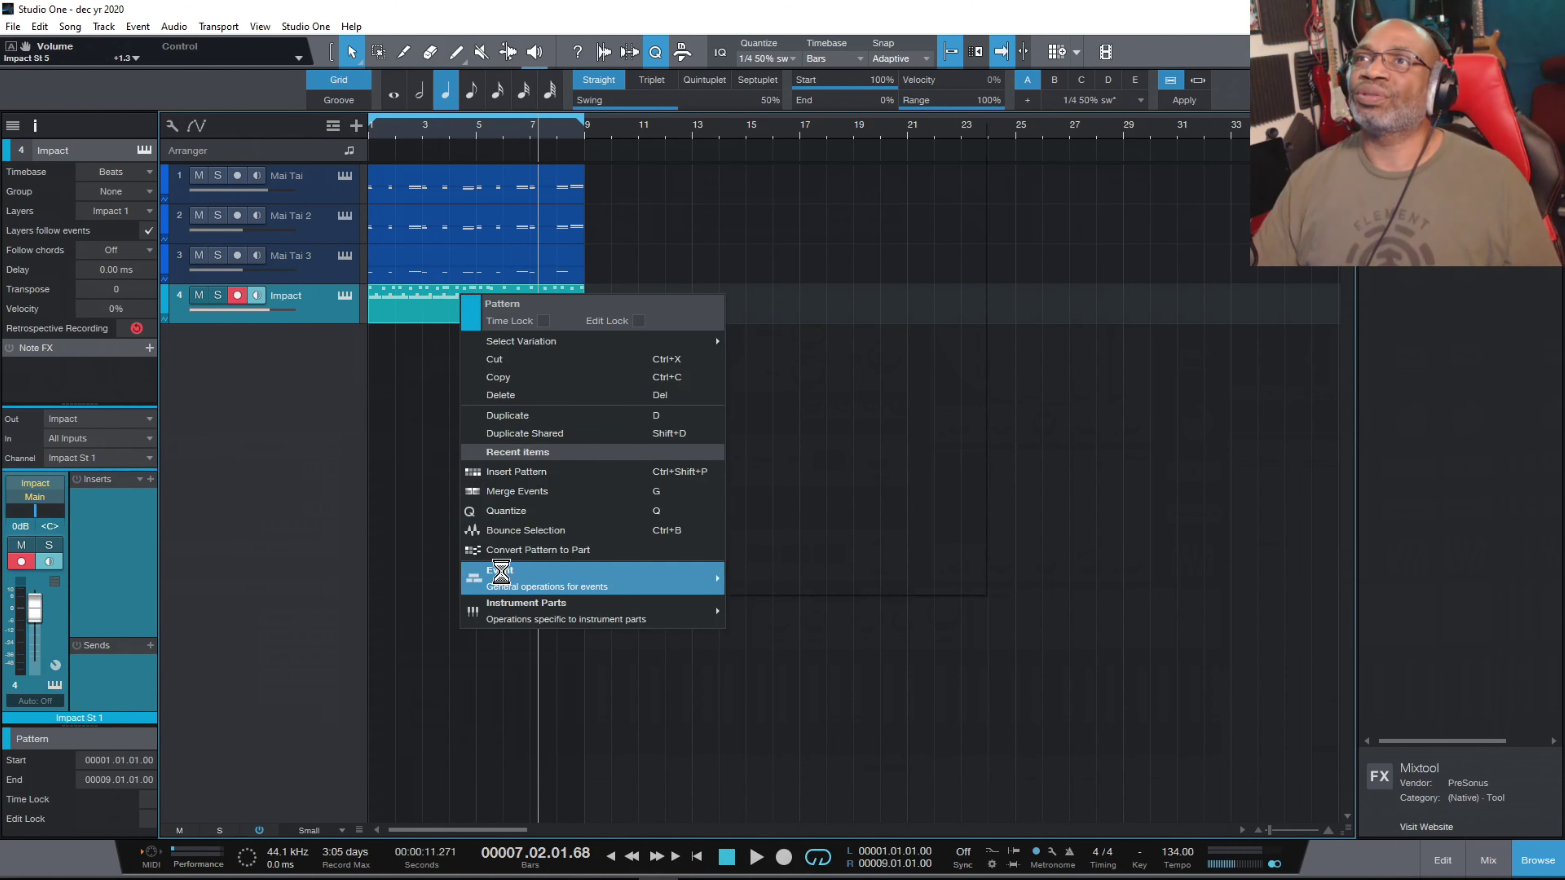
pyautogui.moveTo(501, 573)
pyautogui.moveTo(512, 615)
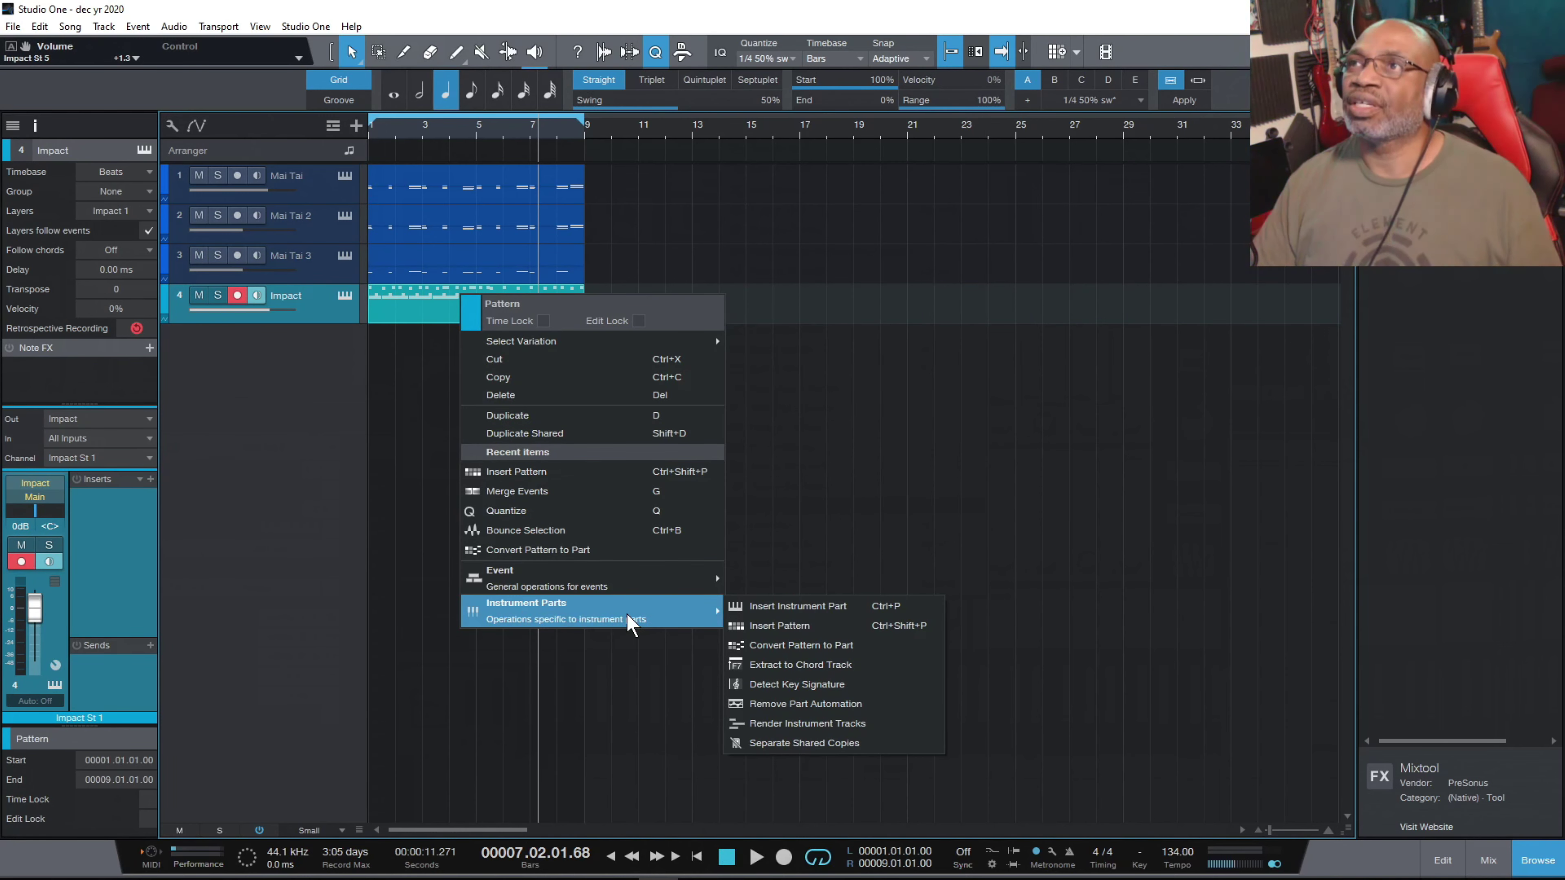
pyautogui.click(803, 646)
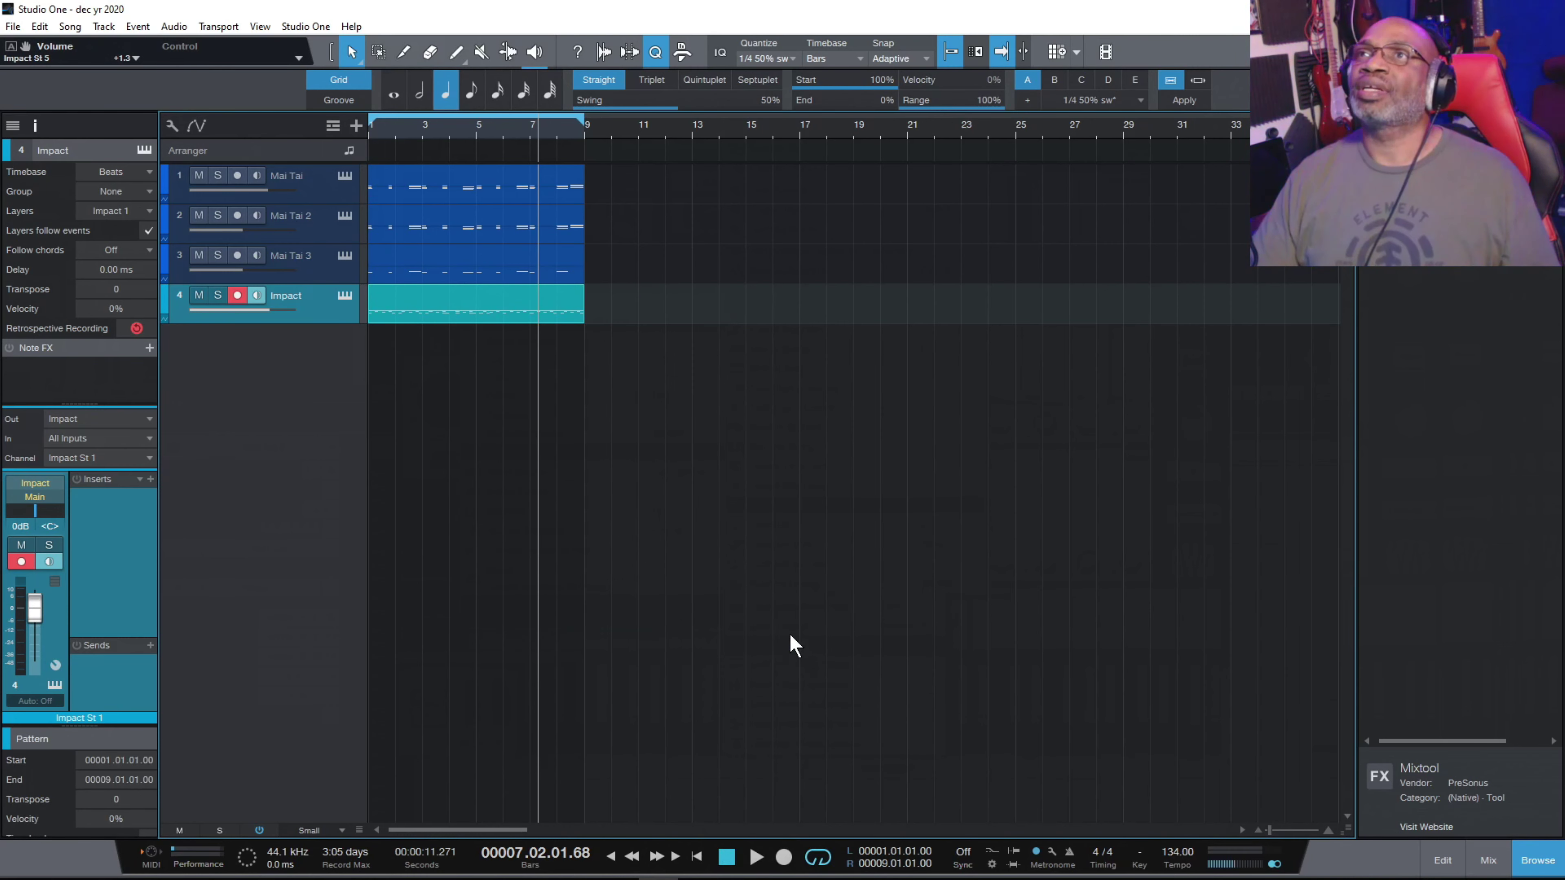
# Explode the pitches of the Impact part to separate tracks, one for each drum sound.
pyautogui.rightClick(493, 305)
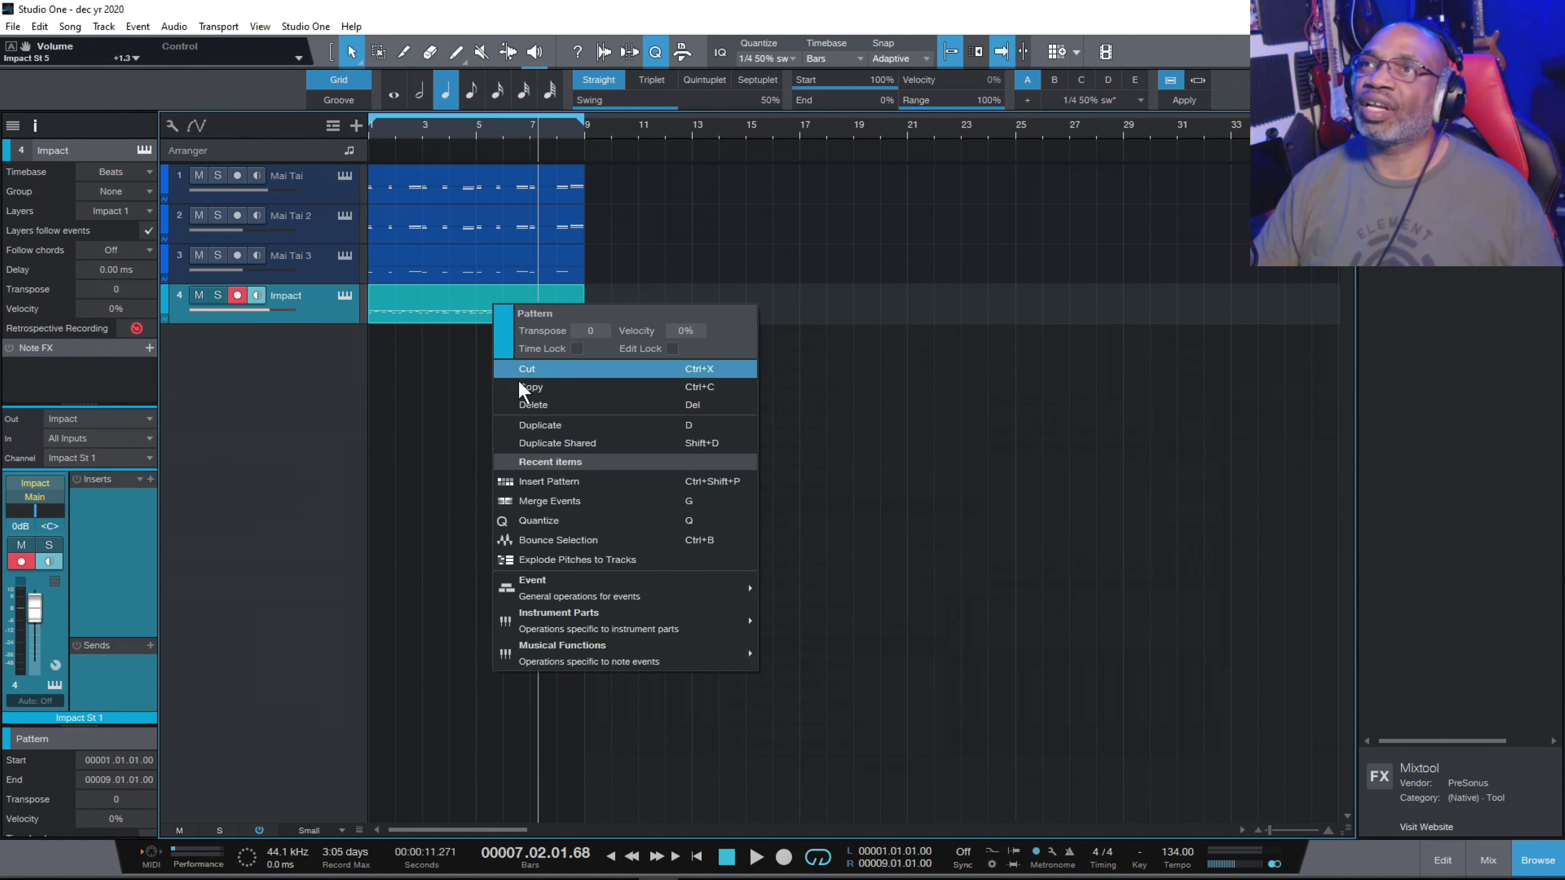
pyautogui.moveTo(565, 652)
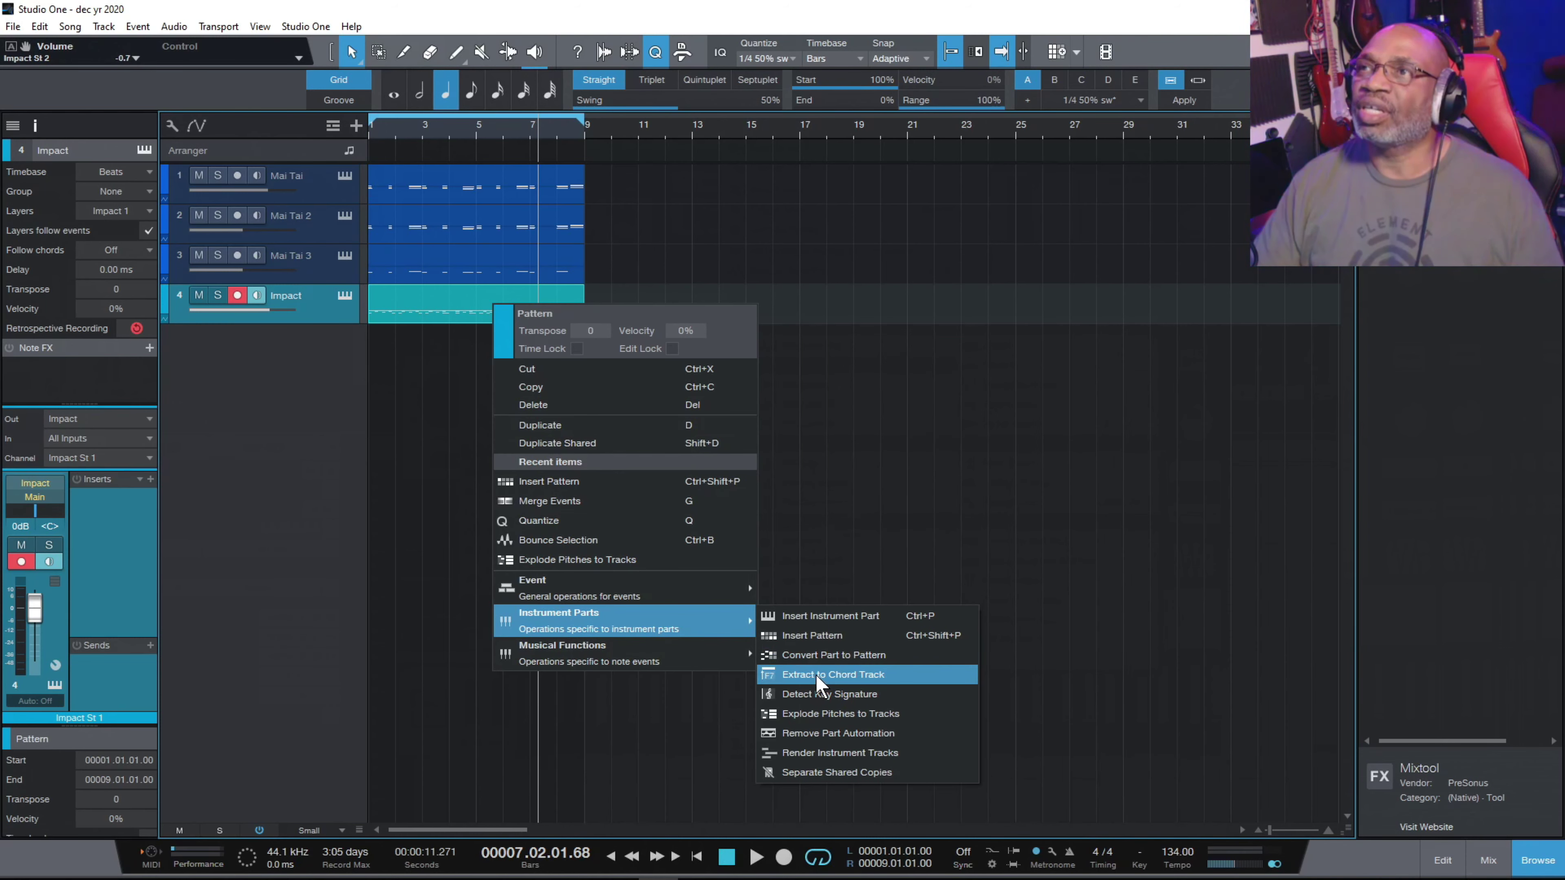
pyautogui.click(844, 713)
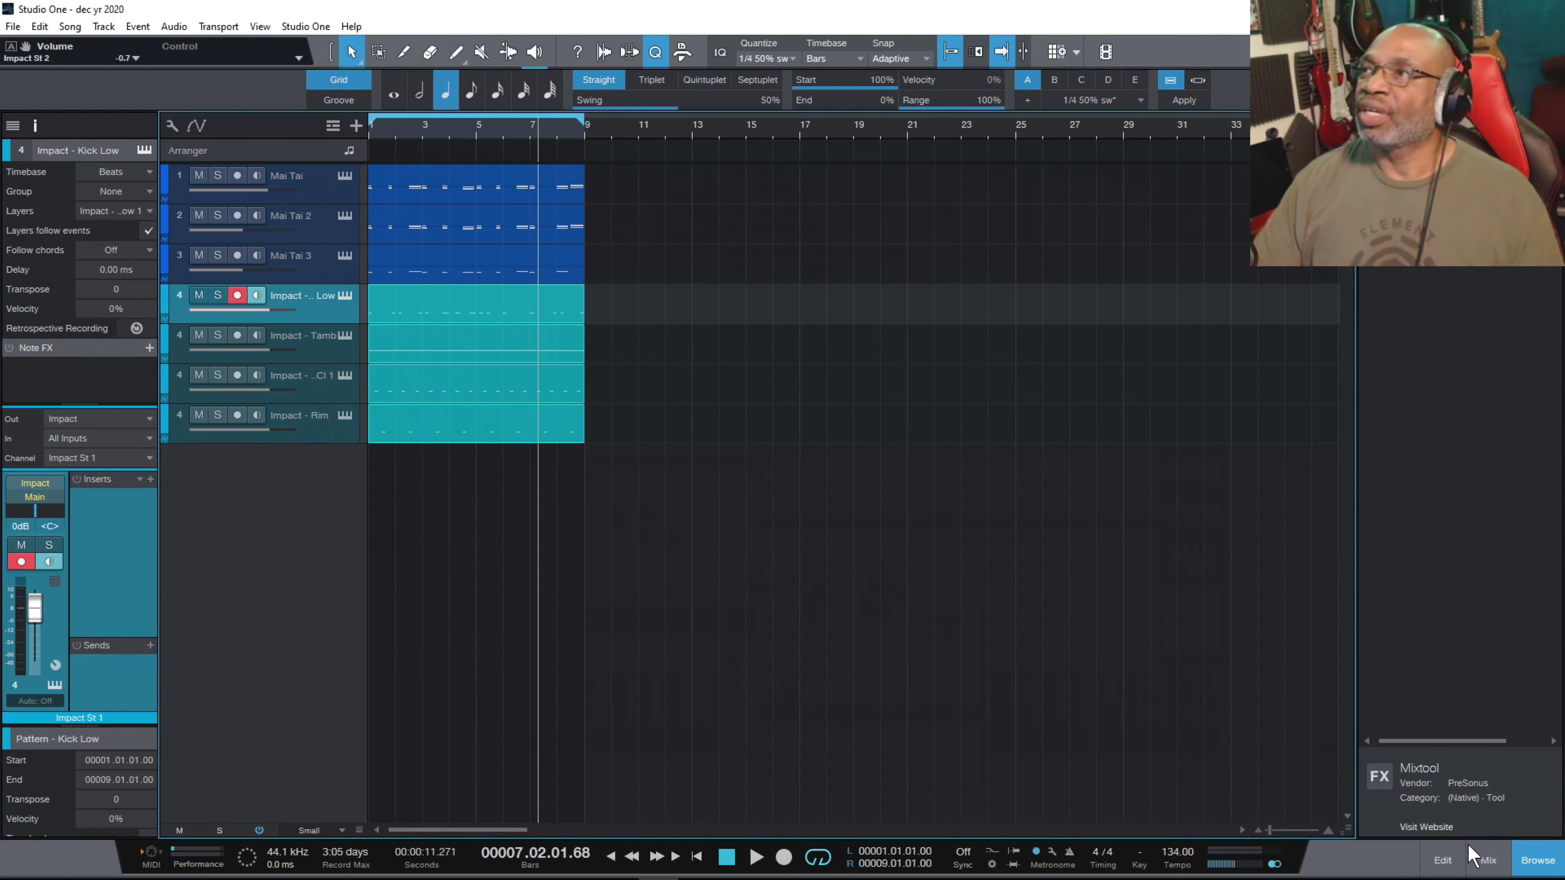
# Show the mixer to examine the channels of the exploded Impact tracks, and hide it again.
pyautogui.click(1486, 861)
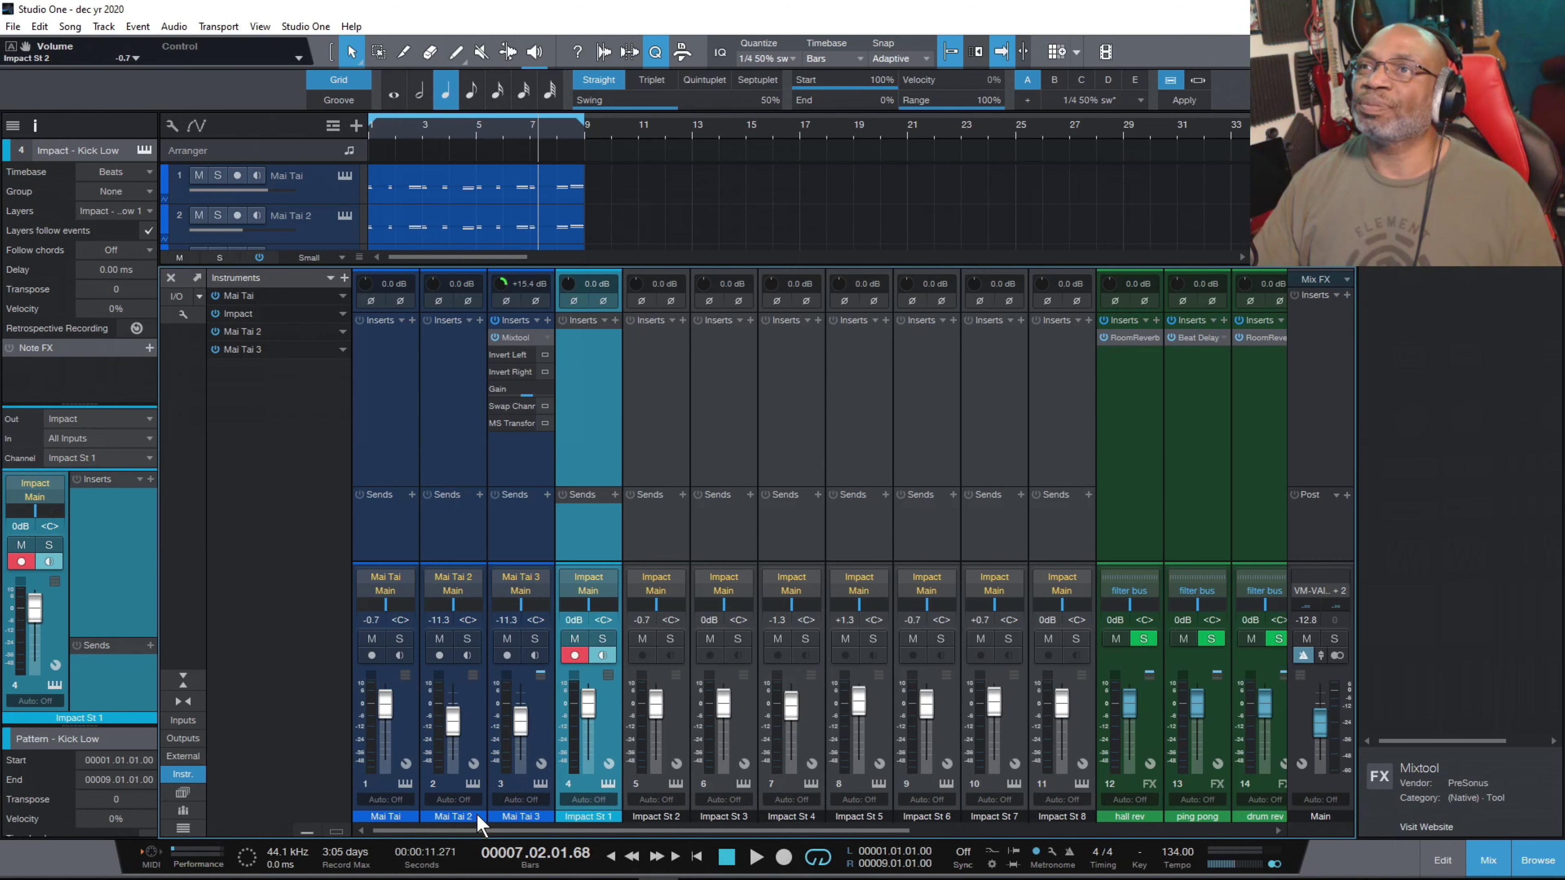
pyautogui.moveTo(704, 832); pyautogui.dragTo(644, 857)
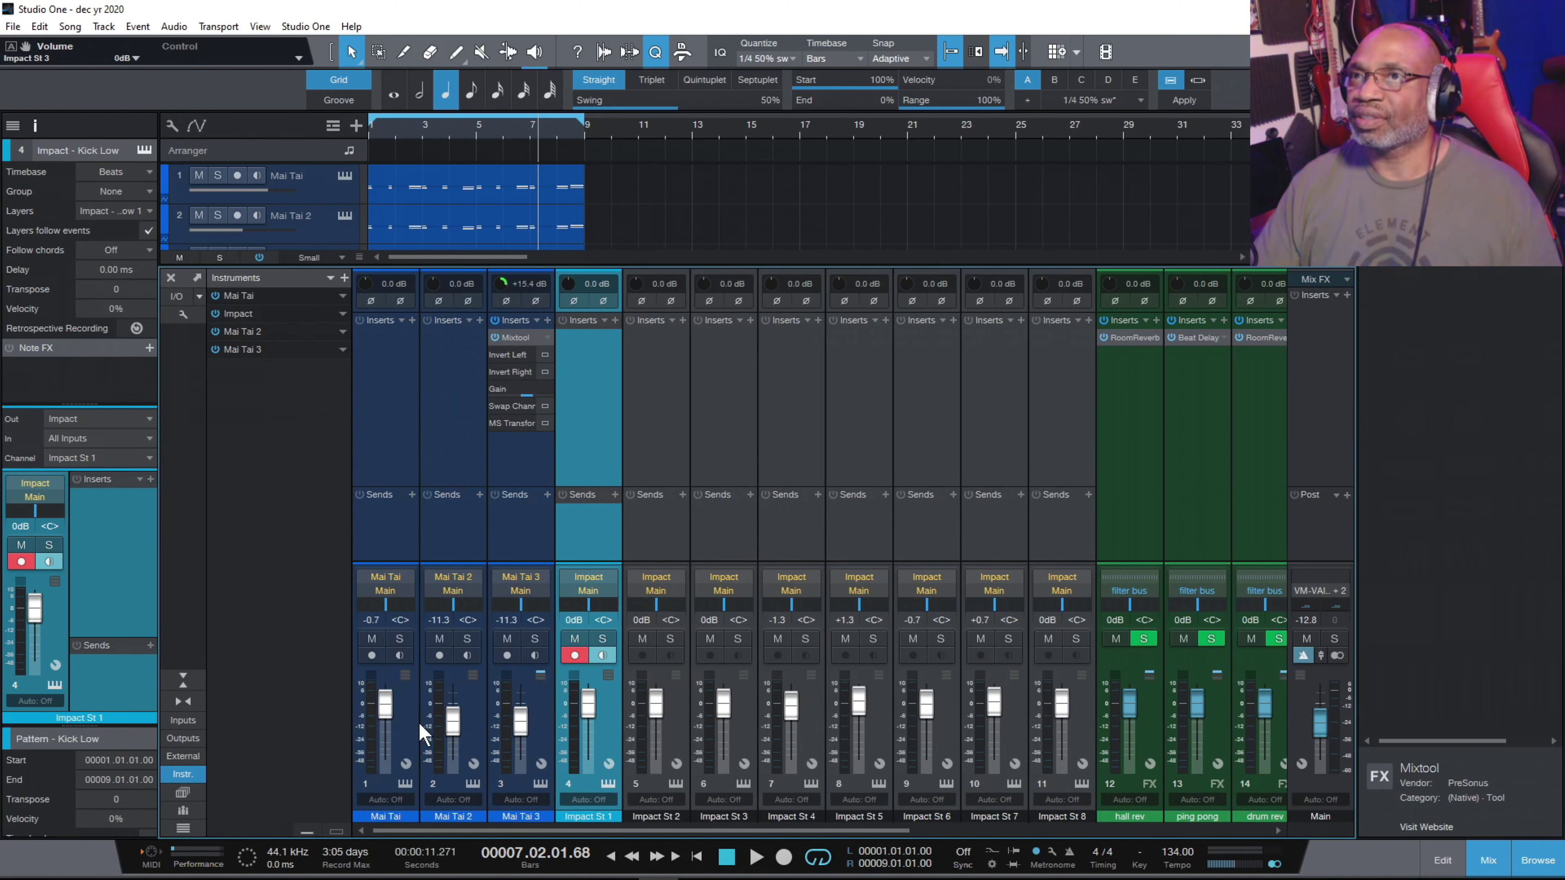
pyautogui.click(1483, 860)
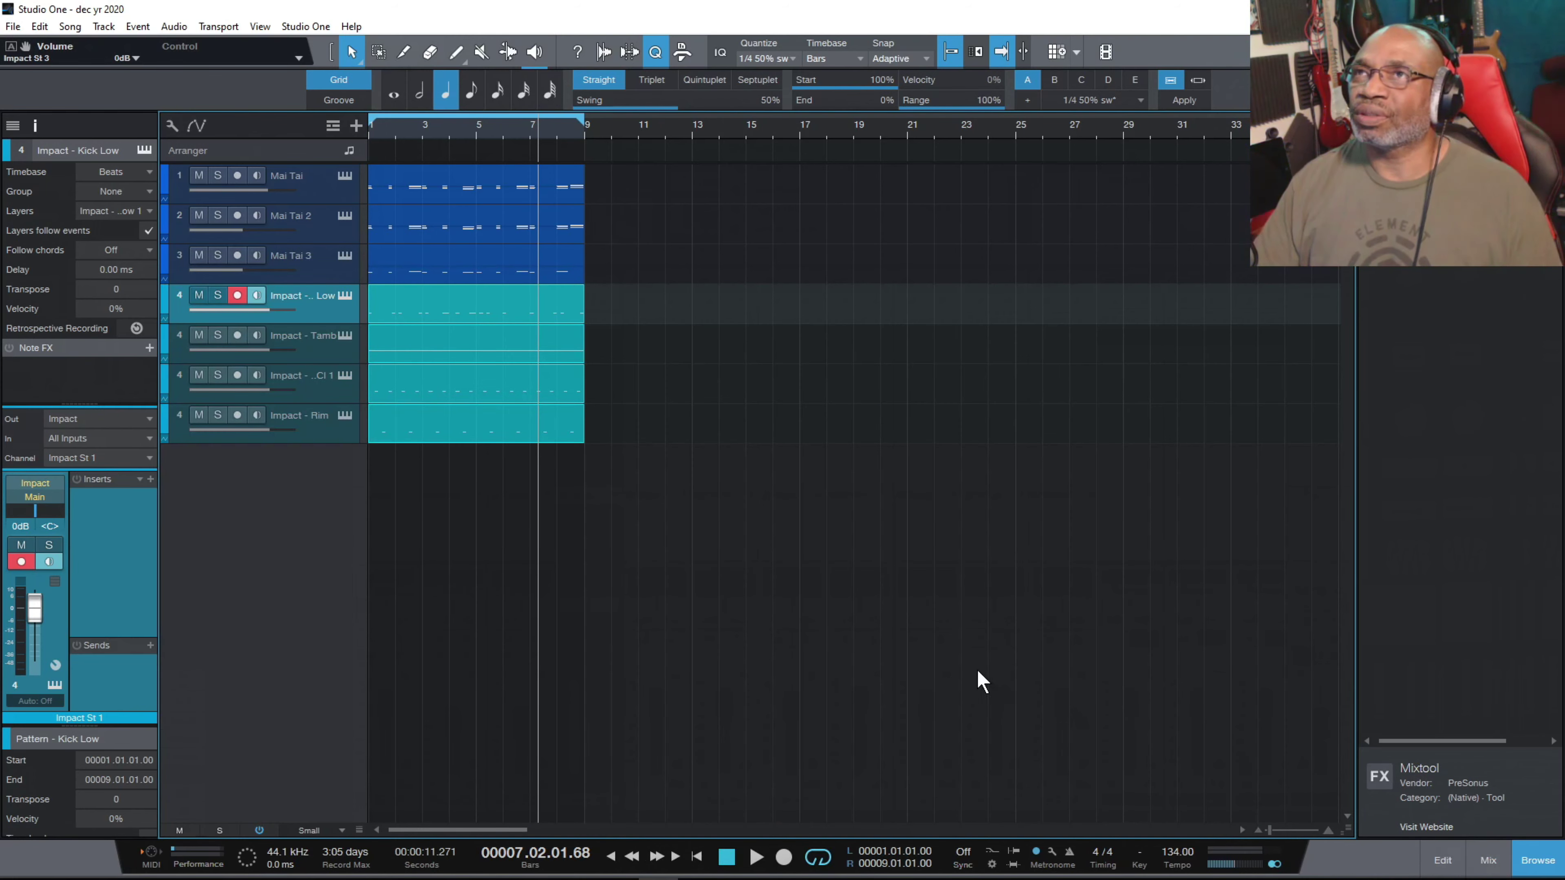
# Bounce the four exploded Impact parts to audio tracks and slightly lower the volume of the bounced clips, leaving the playhead in bar 4.
pyautogui.rightClick(476, 306)
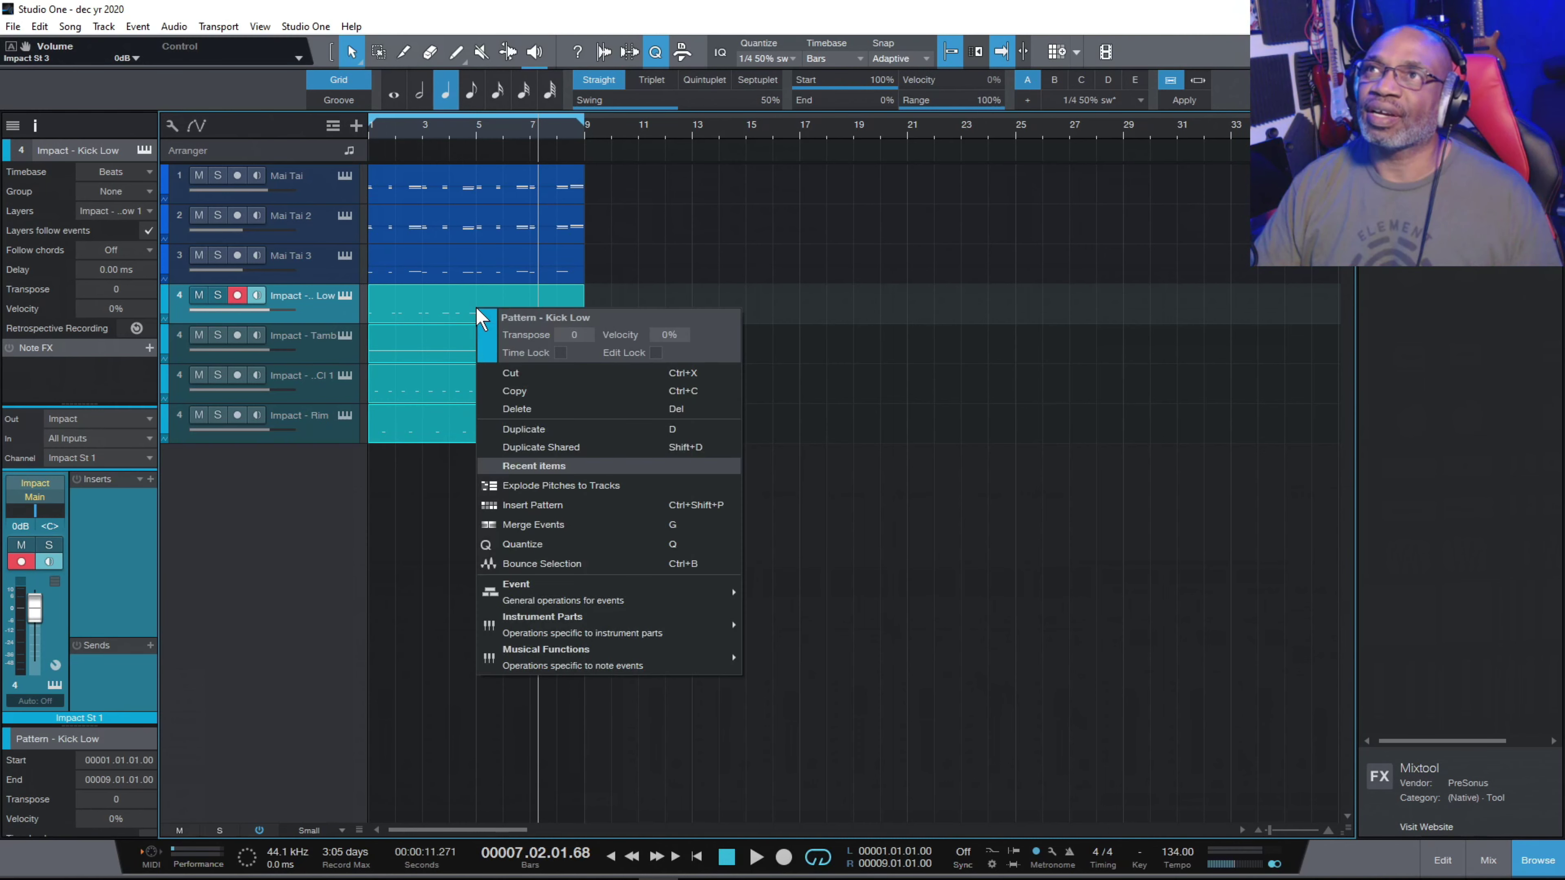
pyautogui.click(550, 563)
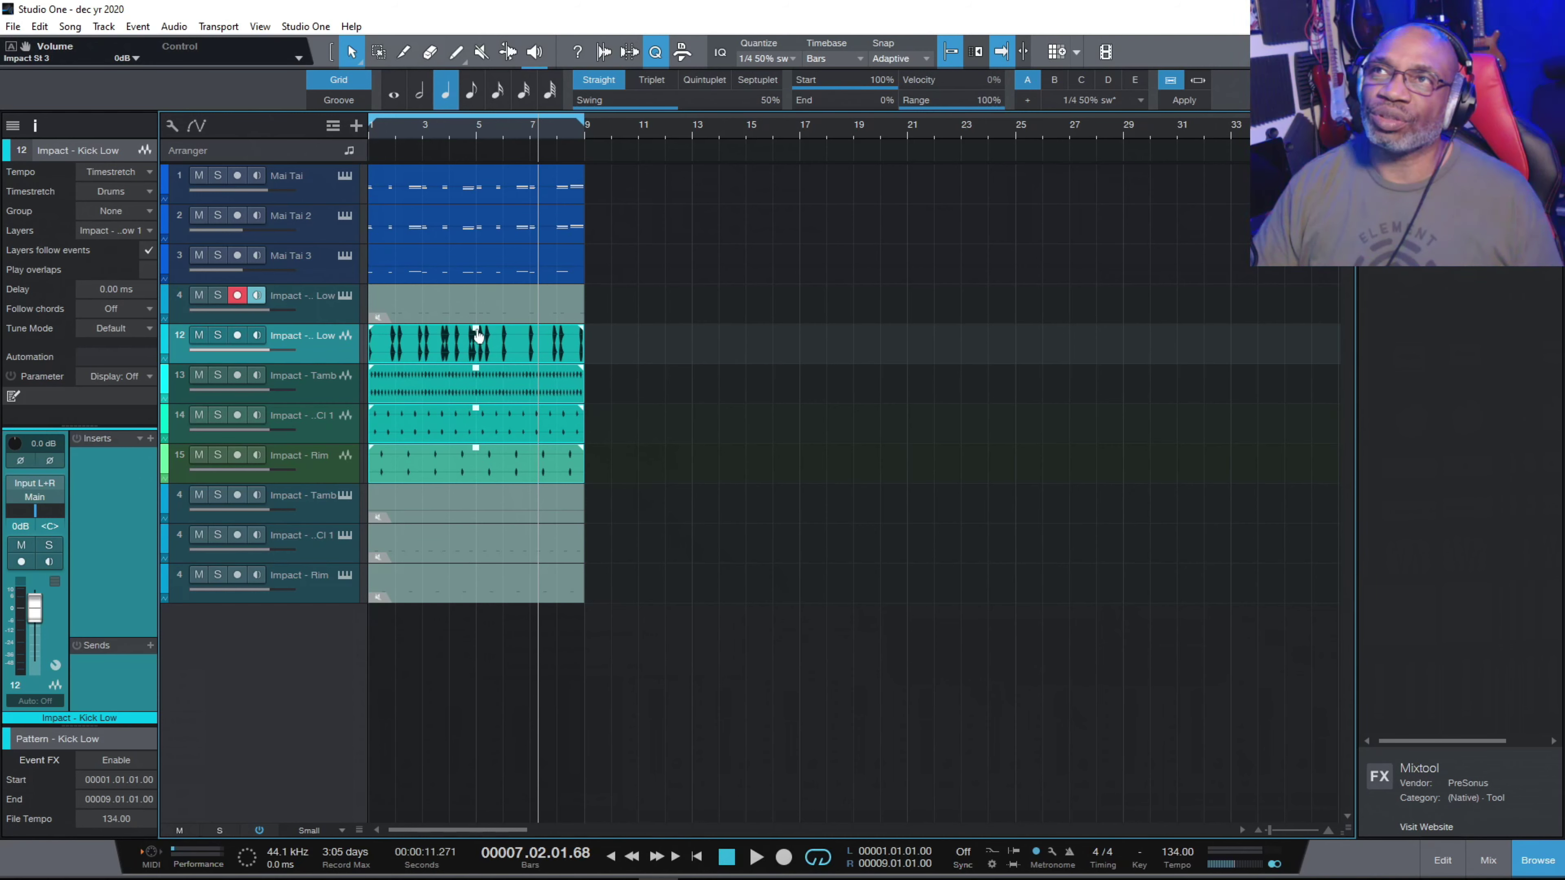
pyautogui.moveTo(478, 335); pyautogui.dragTo(477, 338)
pyautogui.click(456, 132)
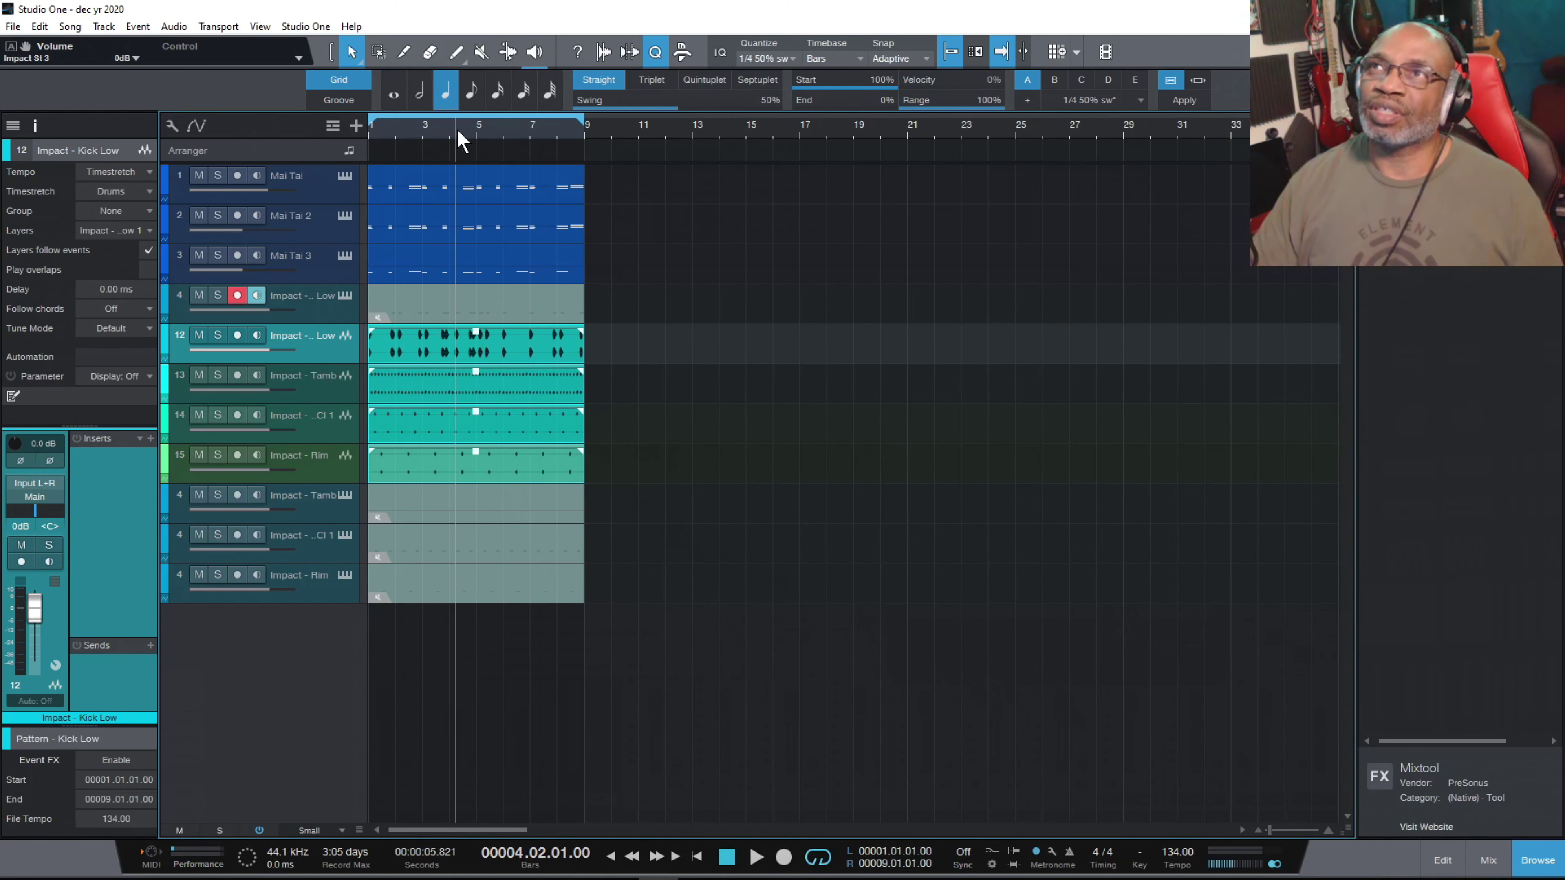
# Play back the bounced drum audio tracks from bar 4 to check how they sound.
pyautogui.click(756, 857)
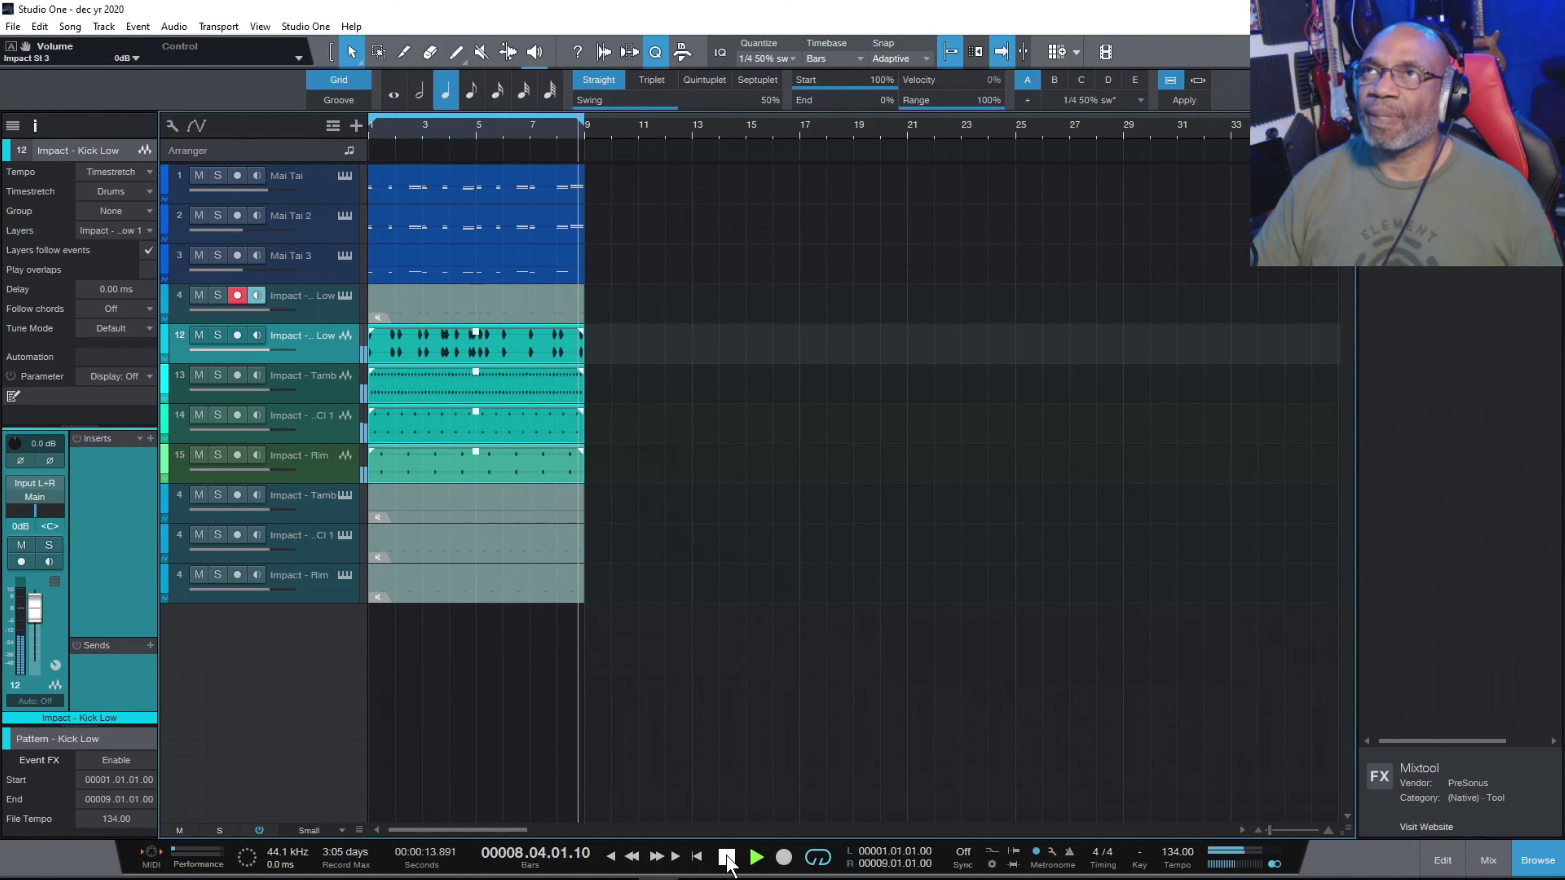
pyautogui.click(727, 858)
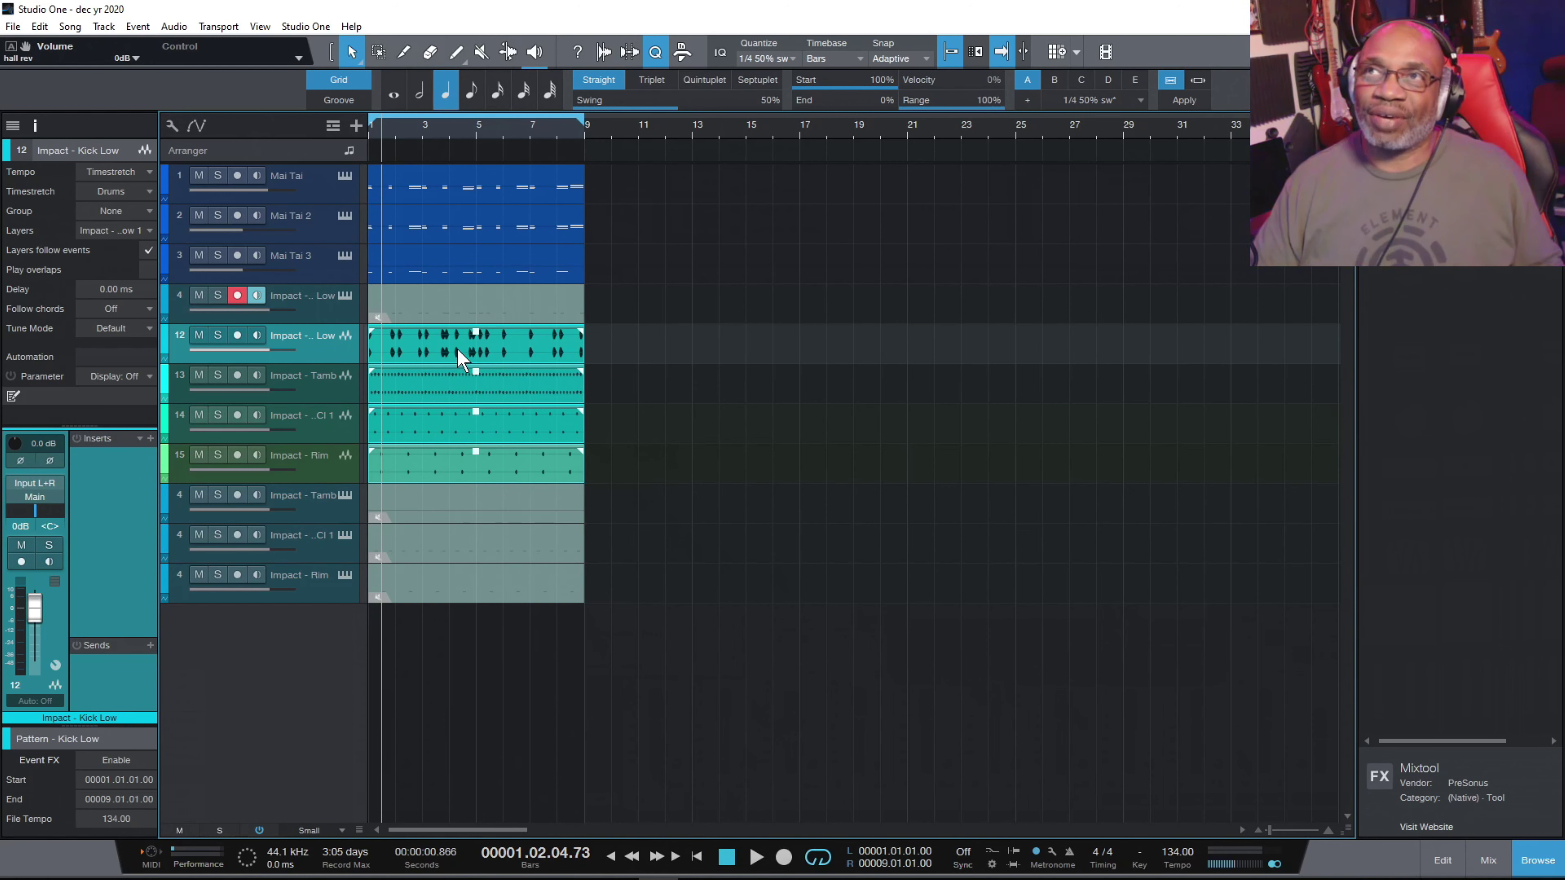
# Move the Impact Kick Low instrument track below the bounced audio tracks, and remove all four Impact instrument tracks together with their instrument.
pyautogui.click(325, 311)
pyautogui.moveTo(324, 312); pyautogui.dragTo(324, 473)
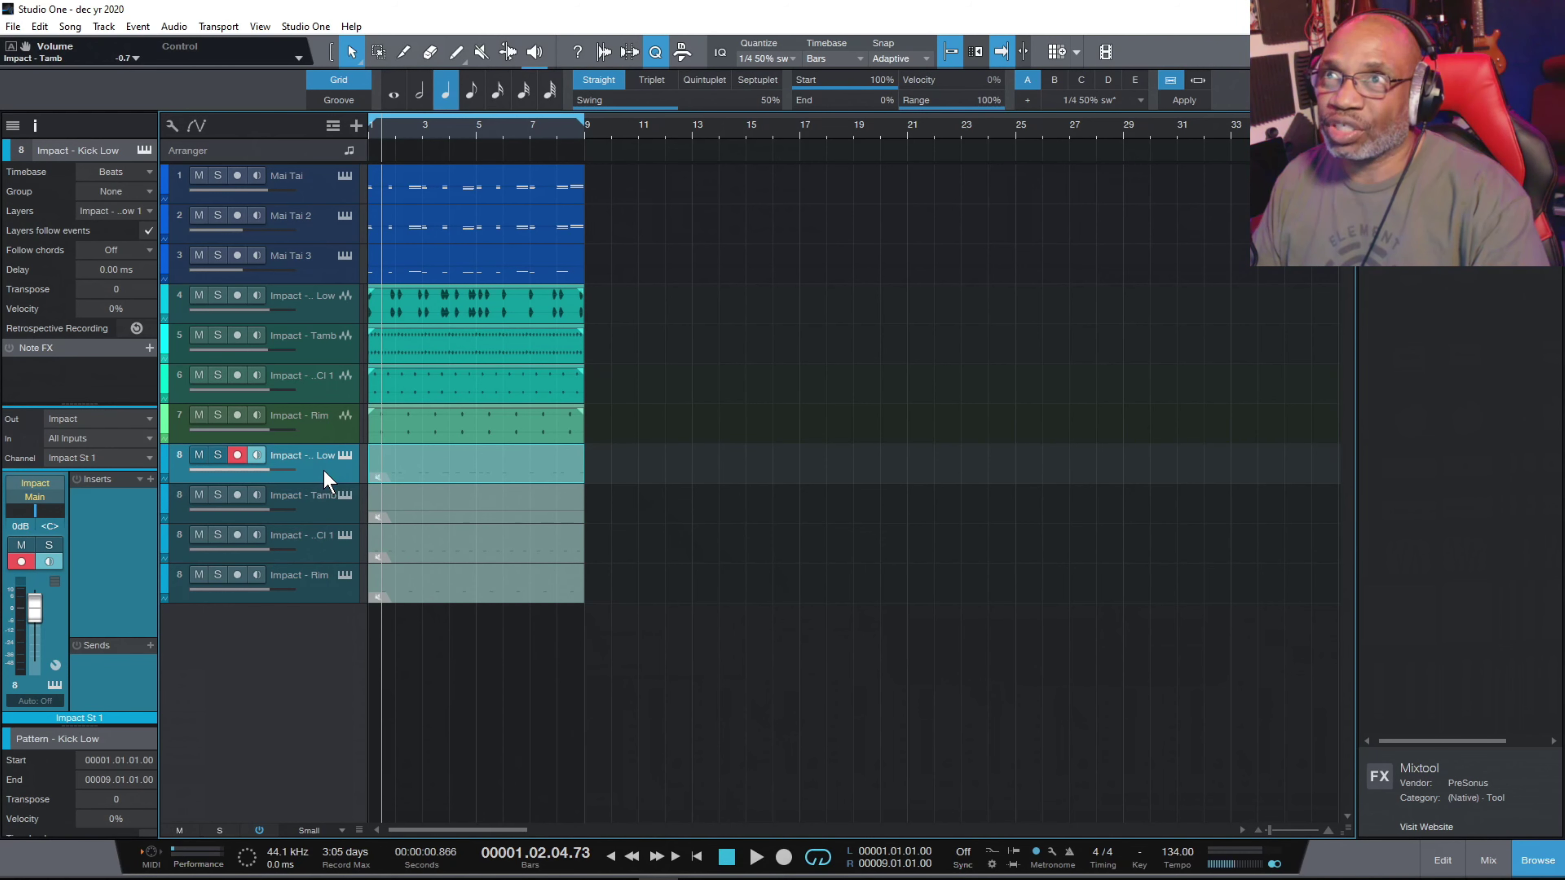
pyautogui.click(318, 584)
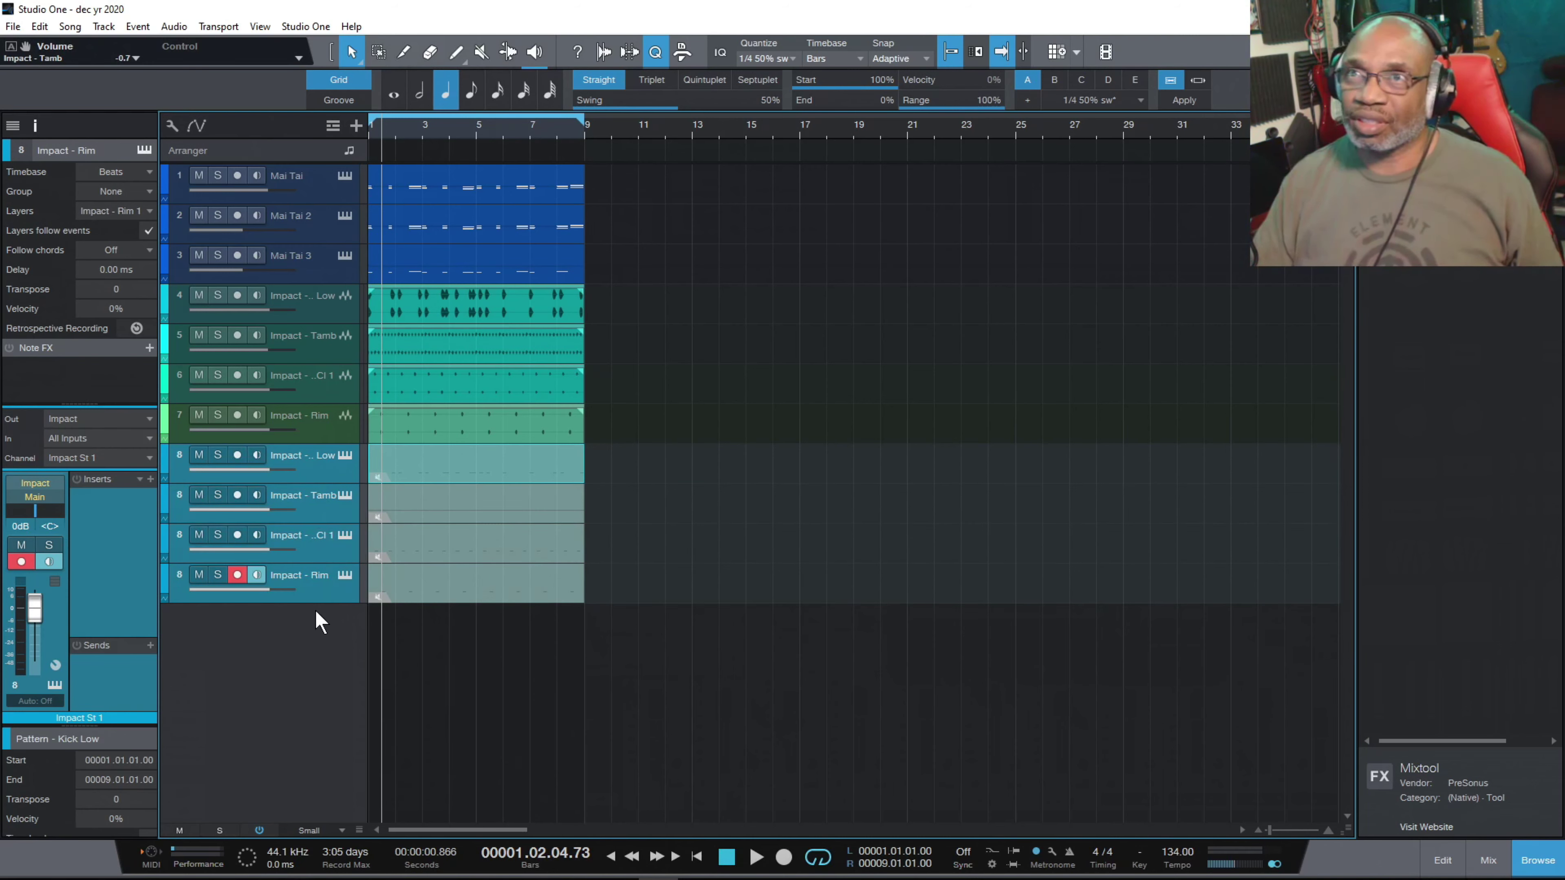
pyautogui.rightClick(323, 463)
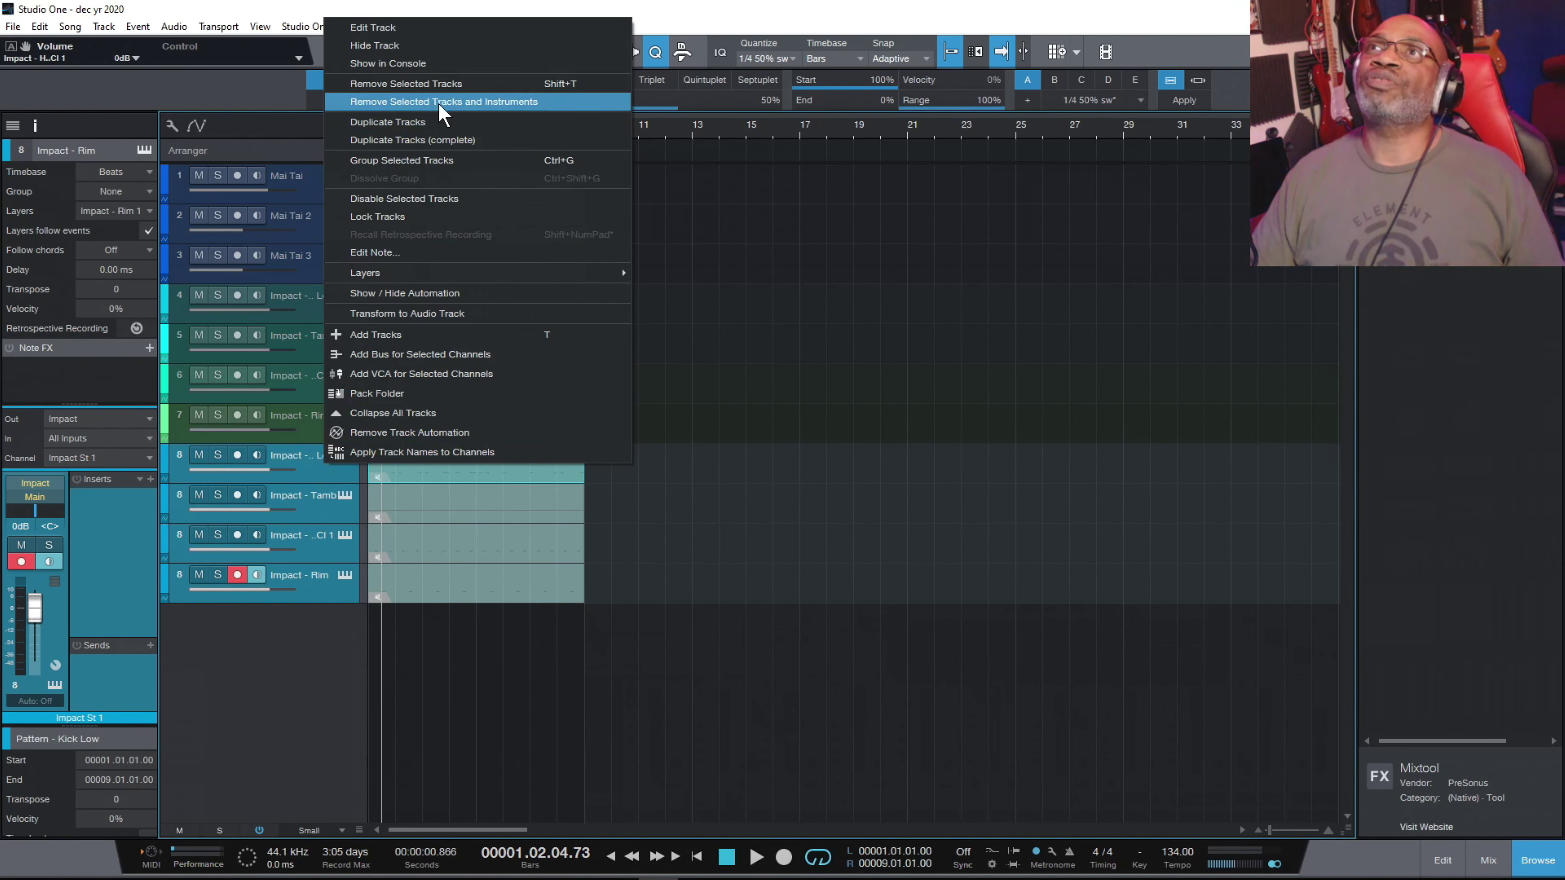
pyautogui.click(475, 102)
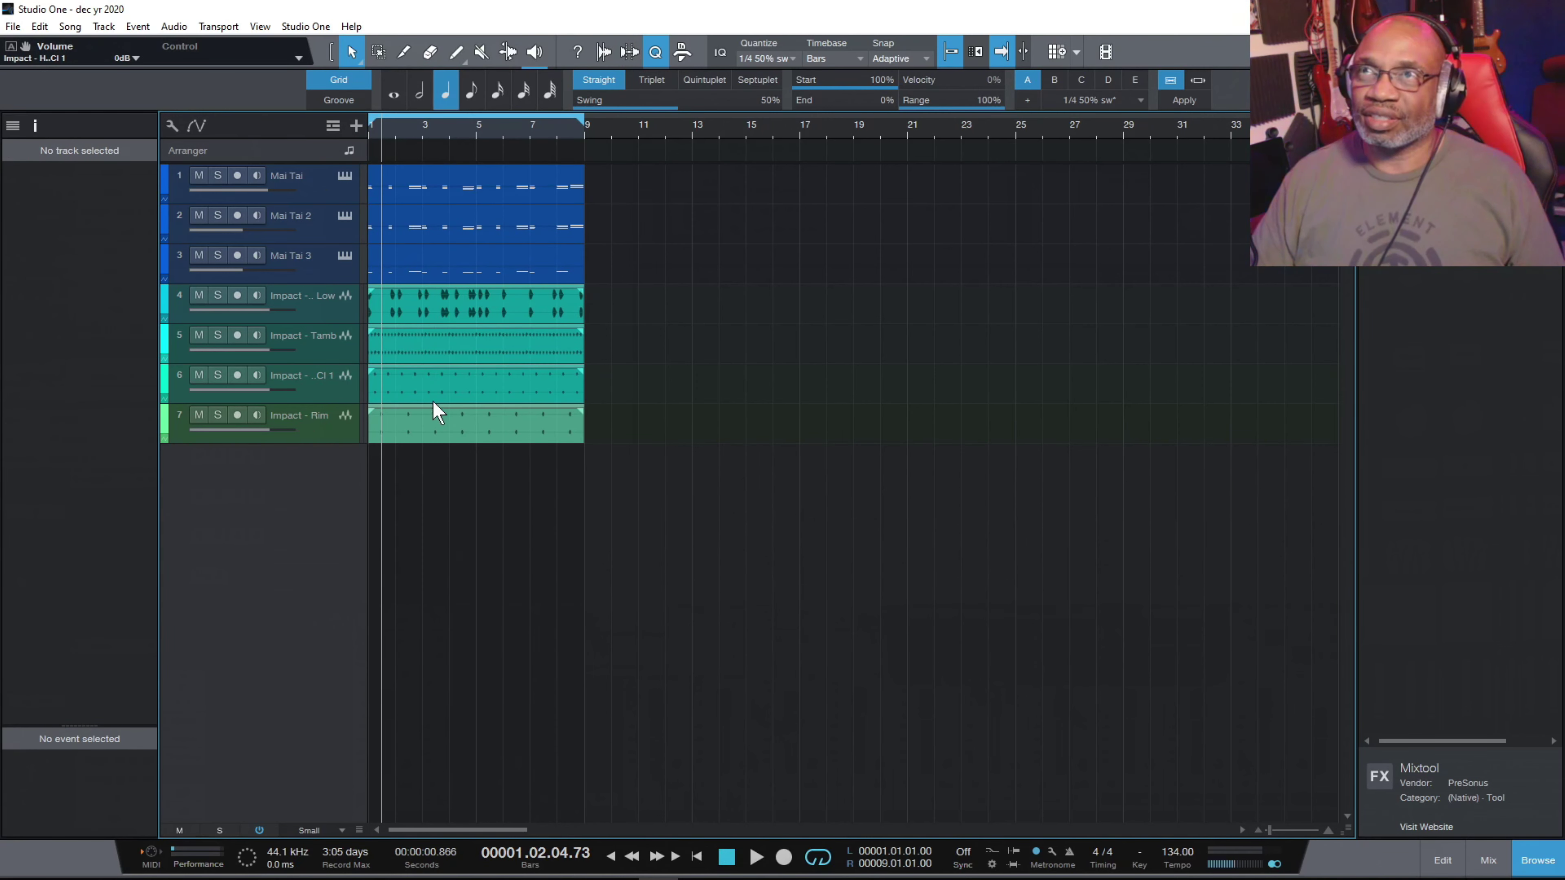
# Play the song from the beginning to hear the Mai Tai tracks together with the bounced drums.
pyautogui.click(696, 856)
pyautogui.click(753, 857)
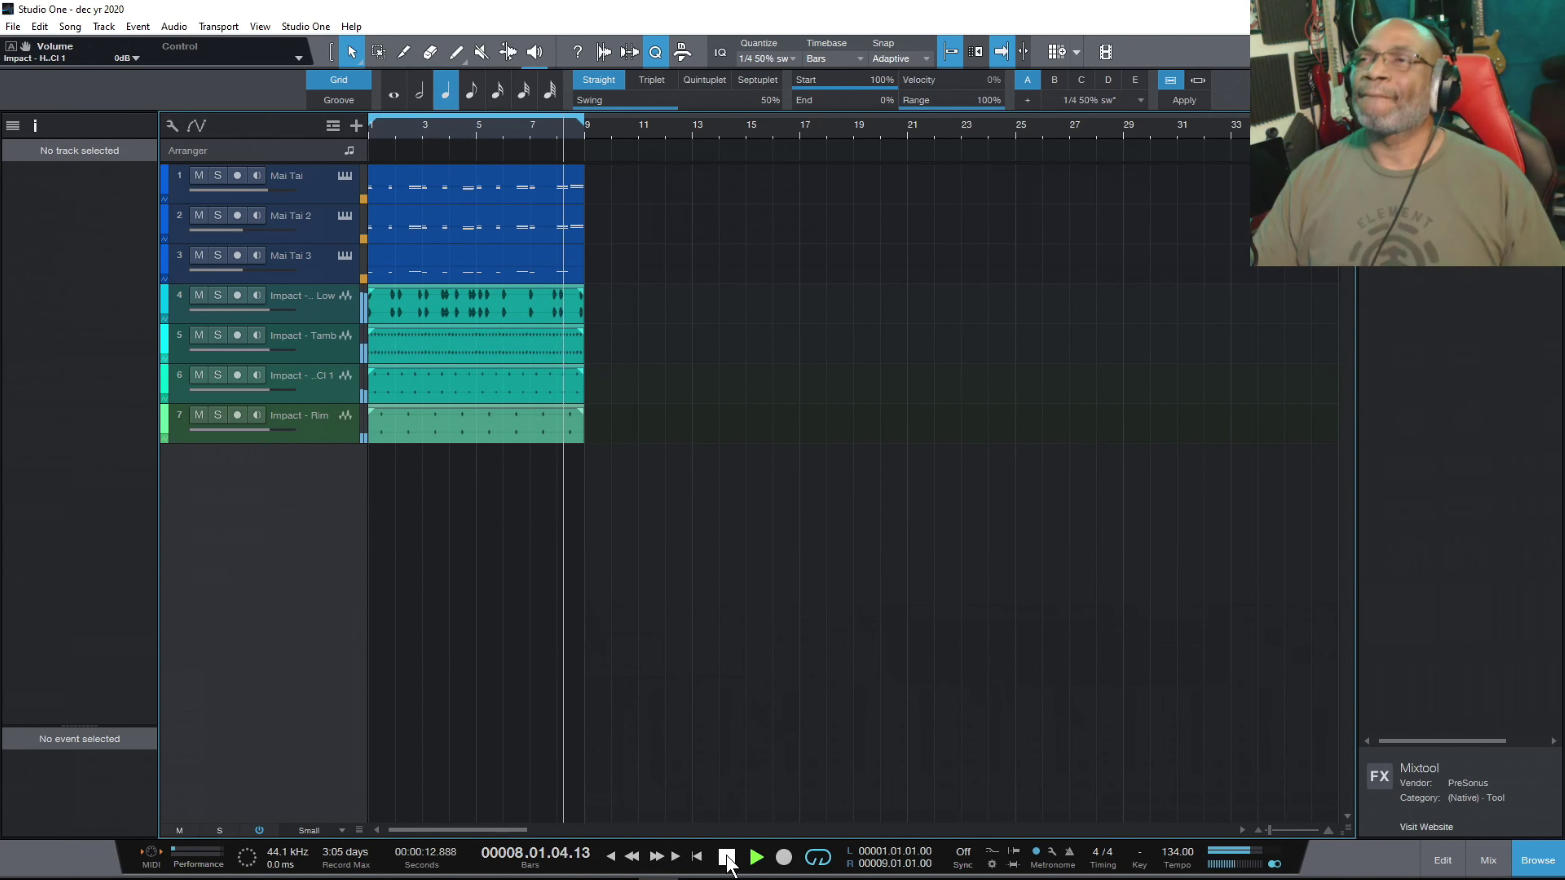
pyautogui.click(727, 857)
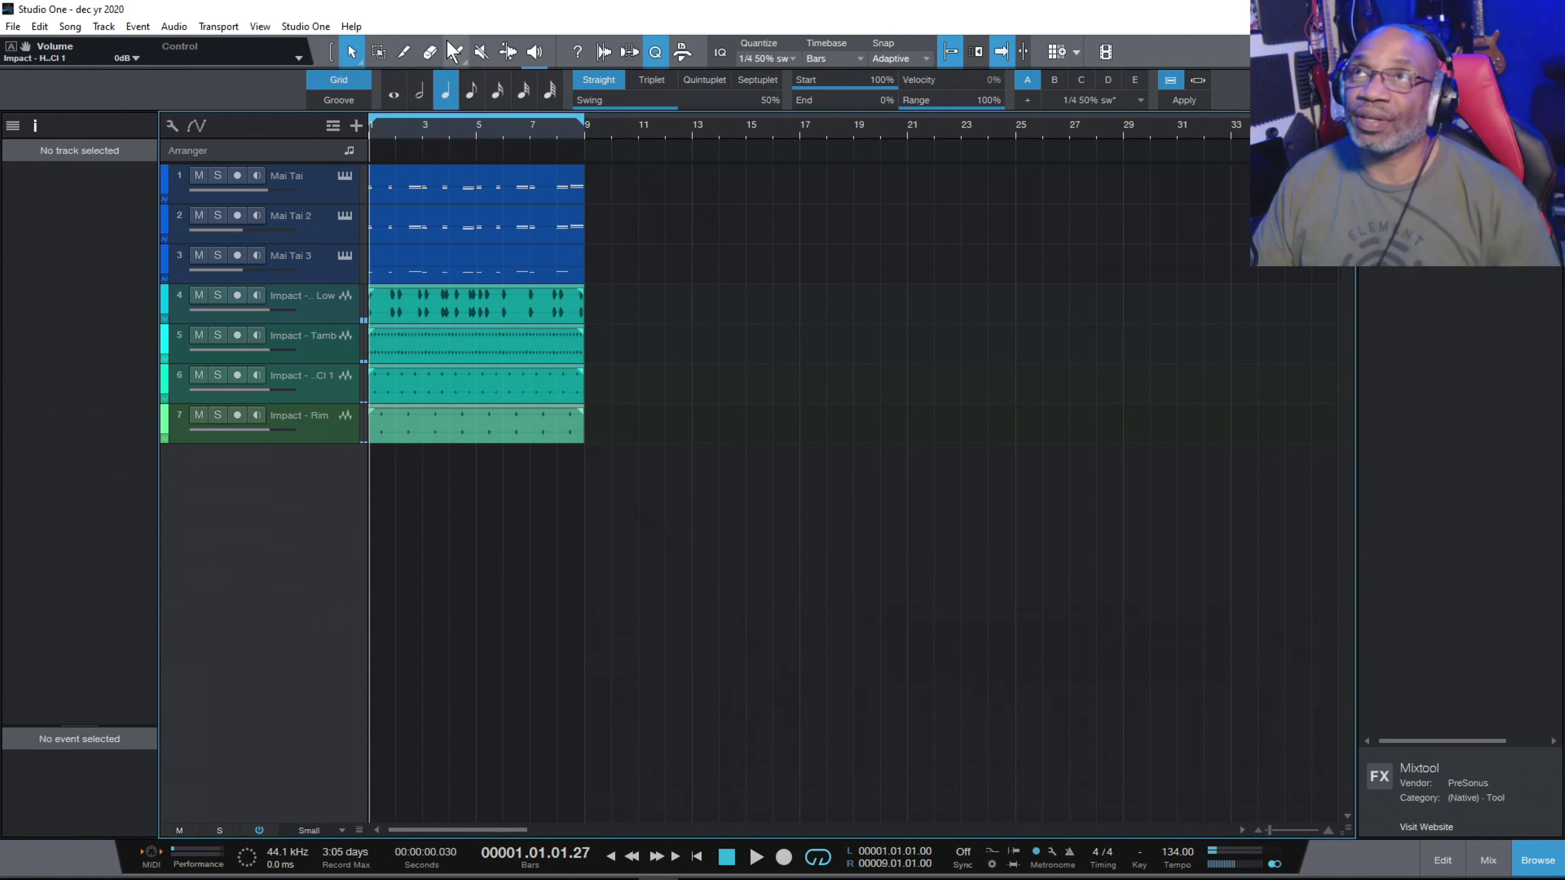
# Draw an Intro section from bar 1 to bar 9 in the Arranger track and make a shared duplicate of it.
pyautogui.click(458, 53)
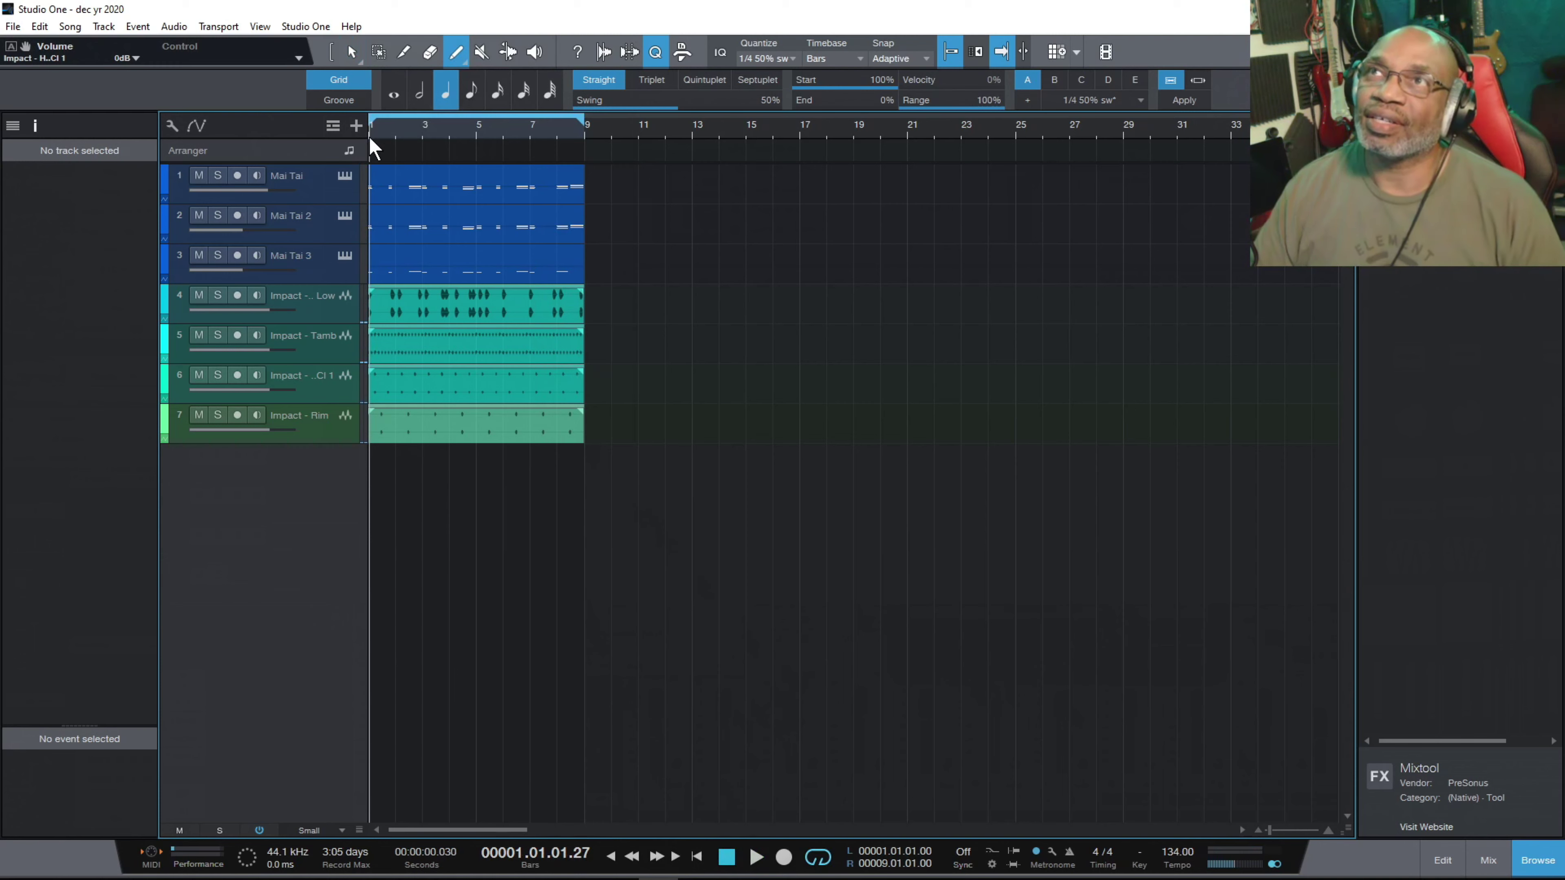
pyautogui.moveTo(374, 144); pyautogui.dragTo(582, 153)
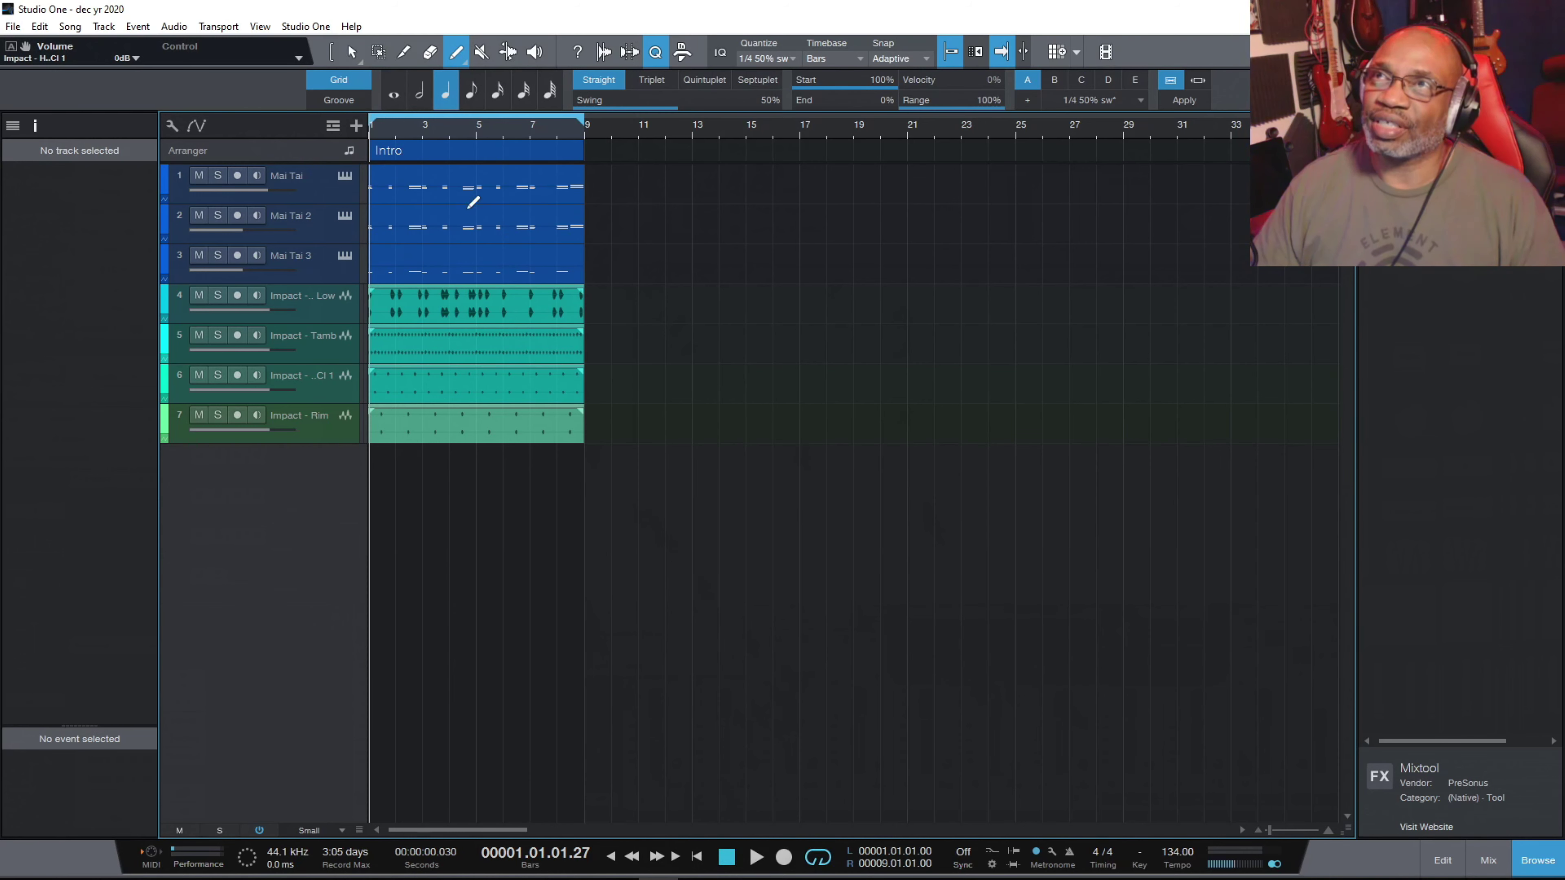
pyautogui.click(348, 51)
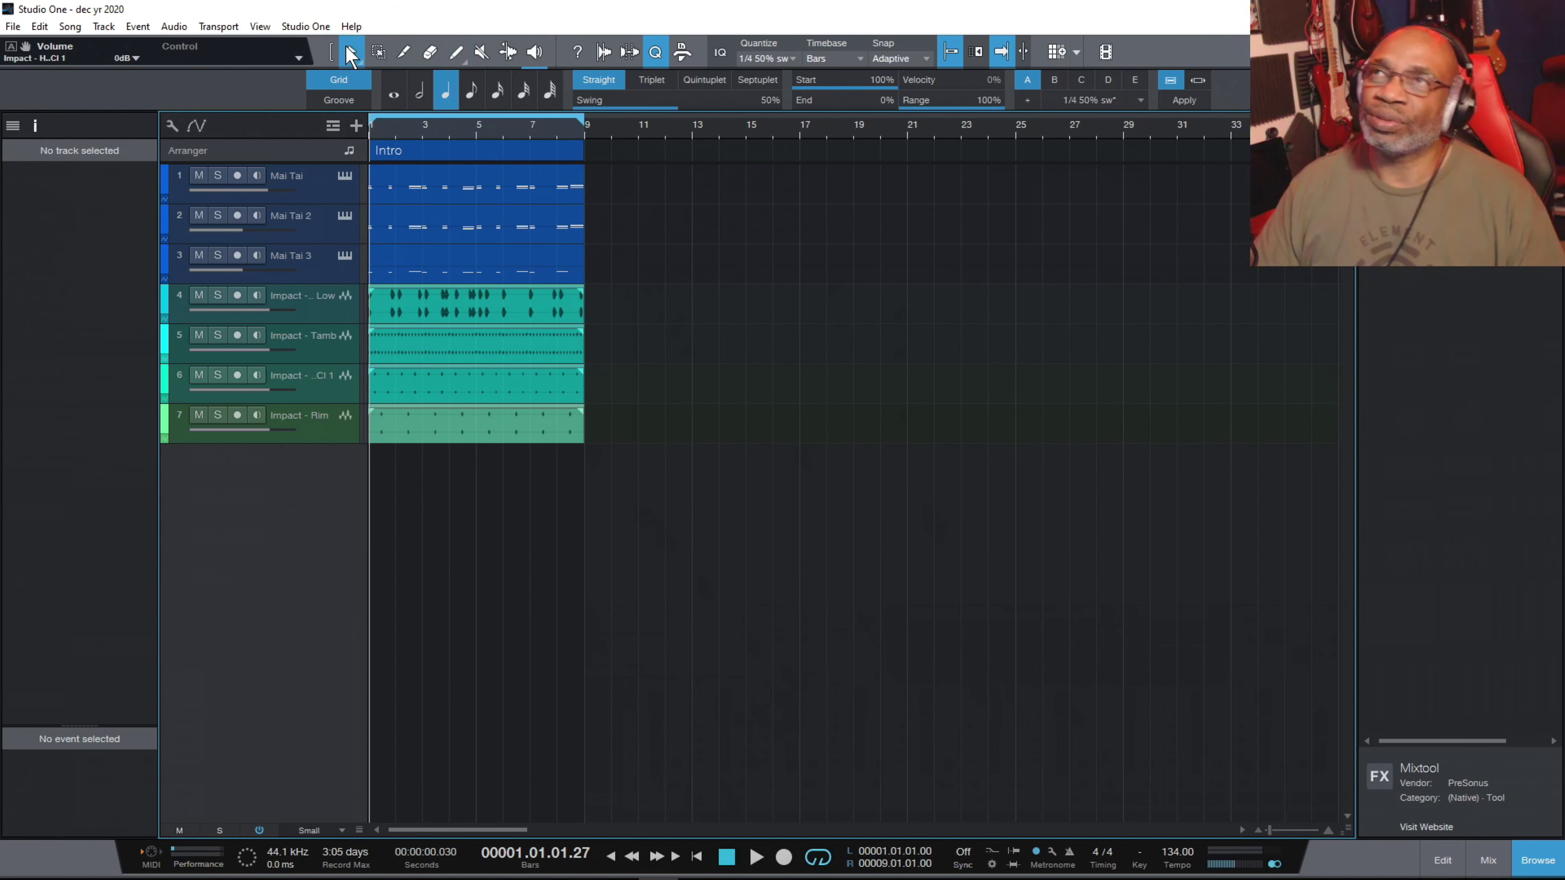
pyautogui.rightClick(454, 155)
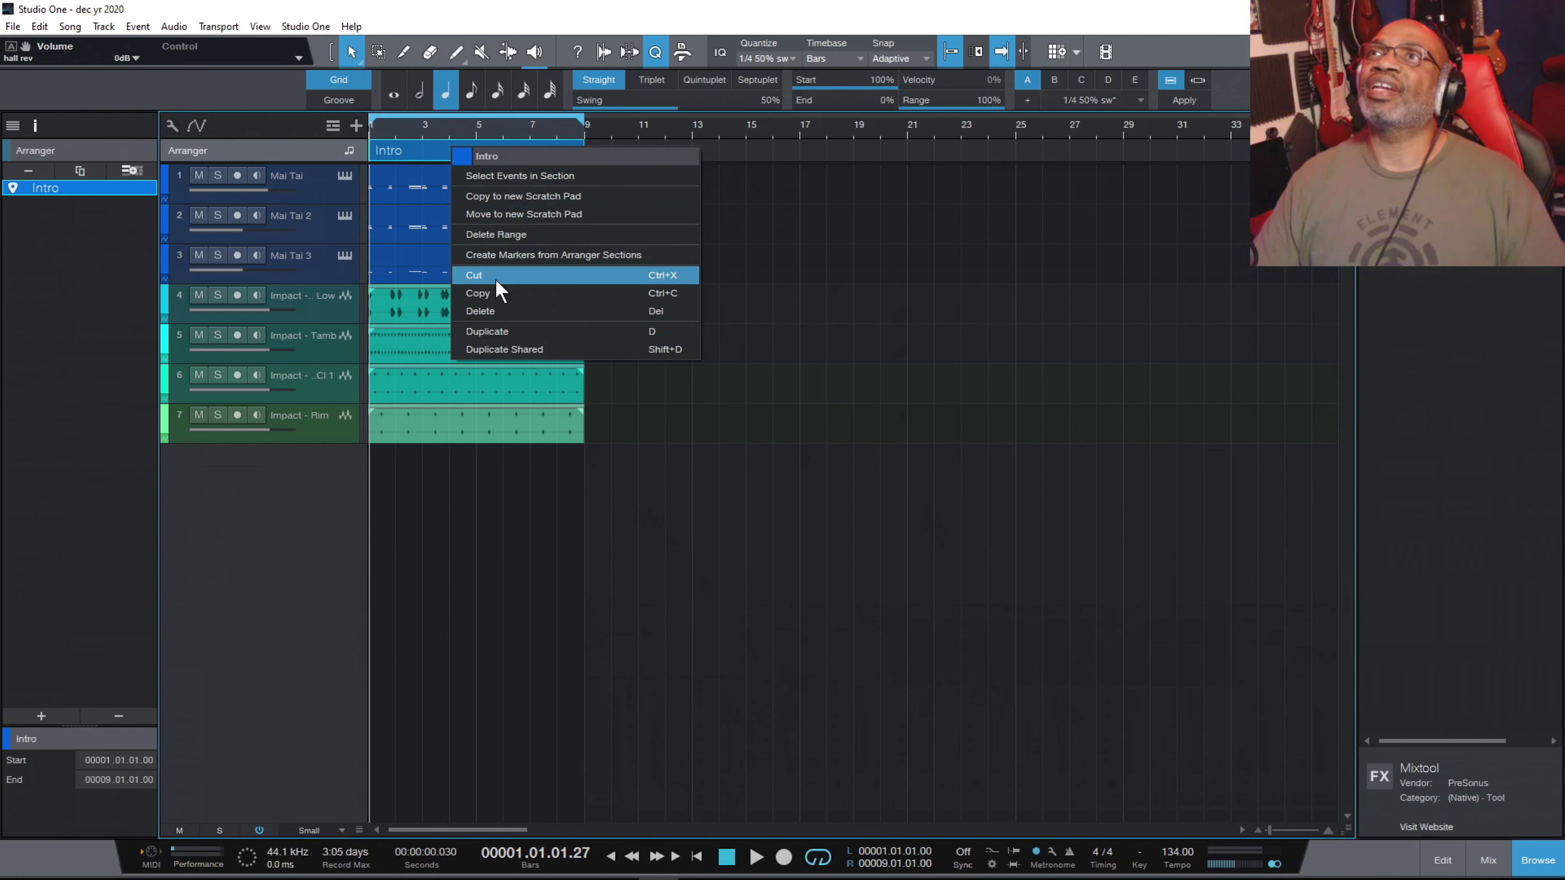
pyautogui.click(492, 349)
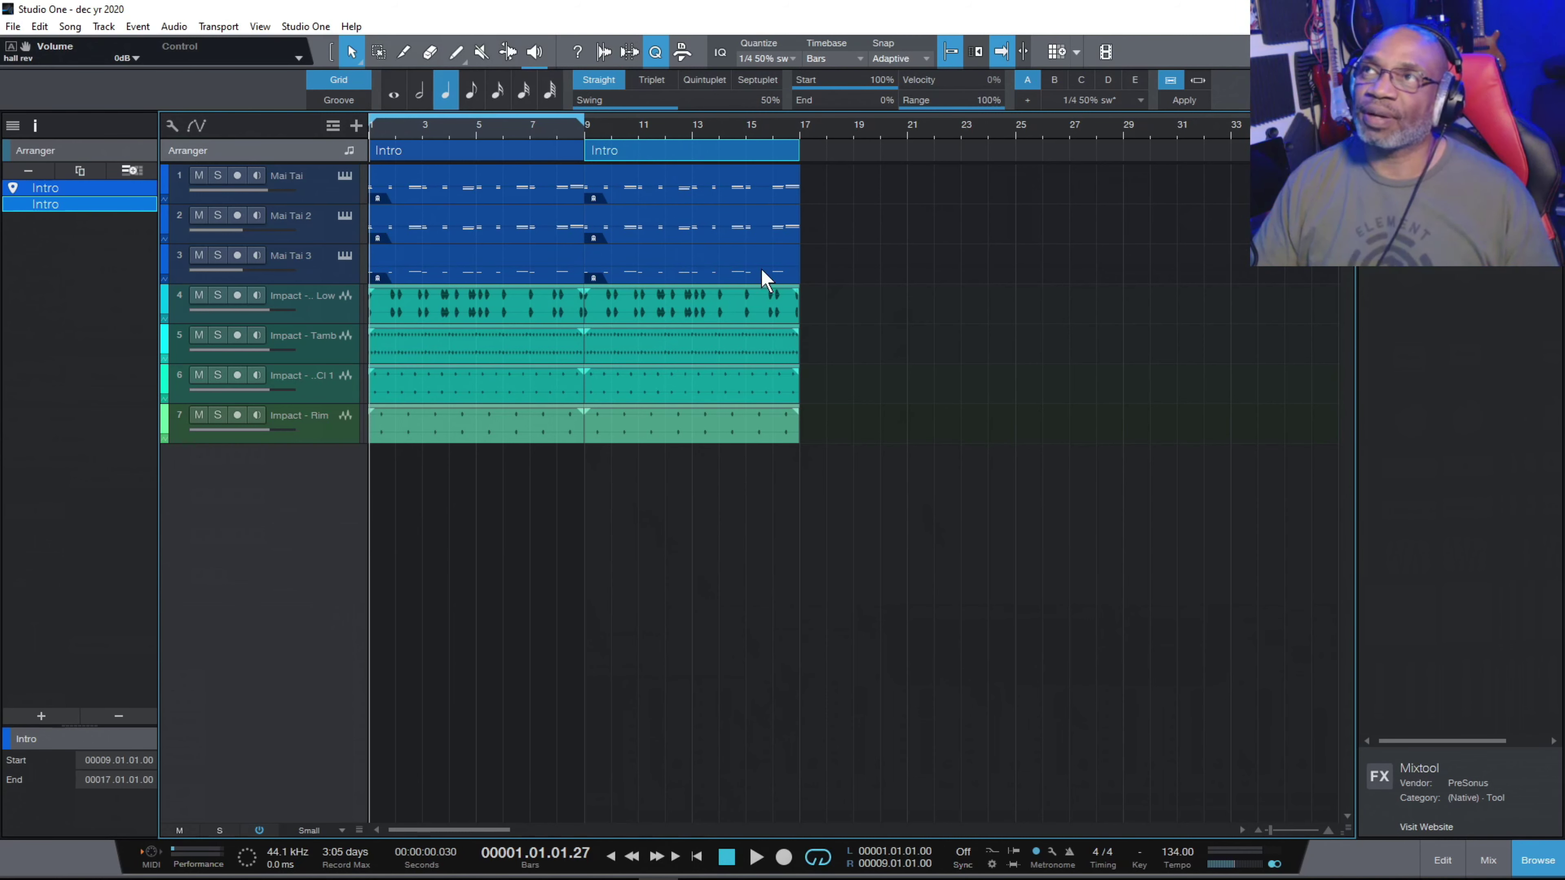
# Select the three Mai Tai parts in the second Intro section and solo the Mai Tai, Mai Tai 2 and Mai Tai 3 tracks.
pyautogui.click(812, 192)
pyautogui.moveTo(733, 199); pyautogui.dragTo(585, 256)
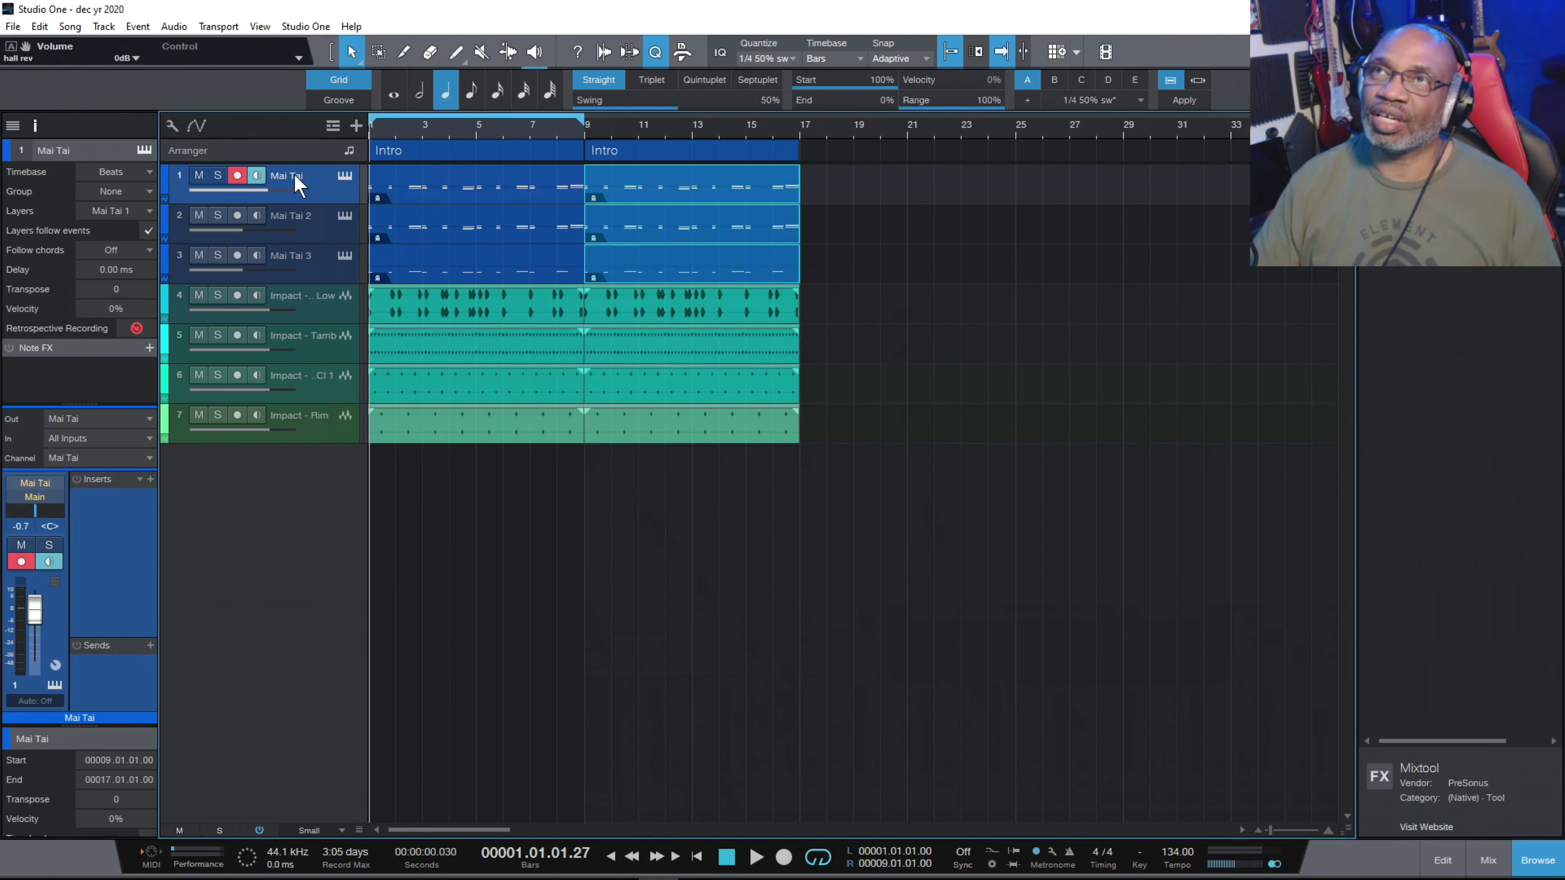
pyautogui.click(218, 176)
pyautogui.click(218, 215)
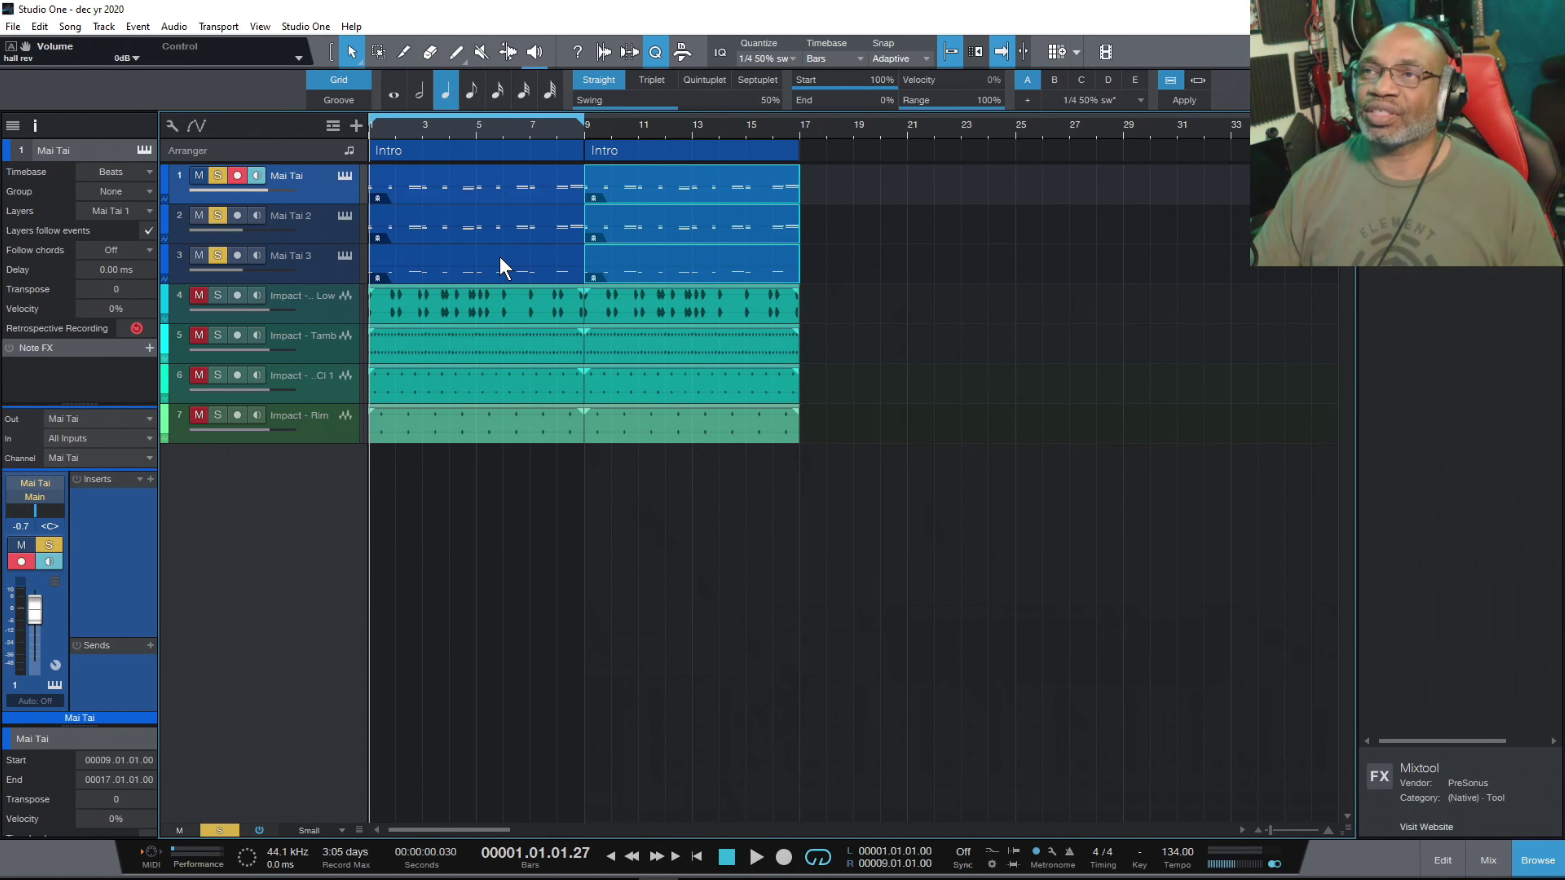
# Play the soloed Mai Tai parts and extend the loop range to bar 17 to cover both Intro sections.
pyautogui.click(757, 857)
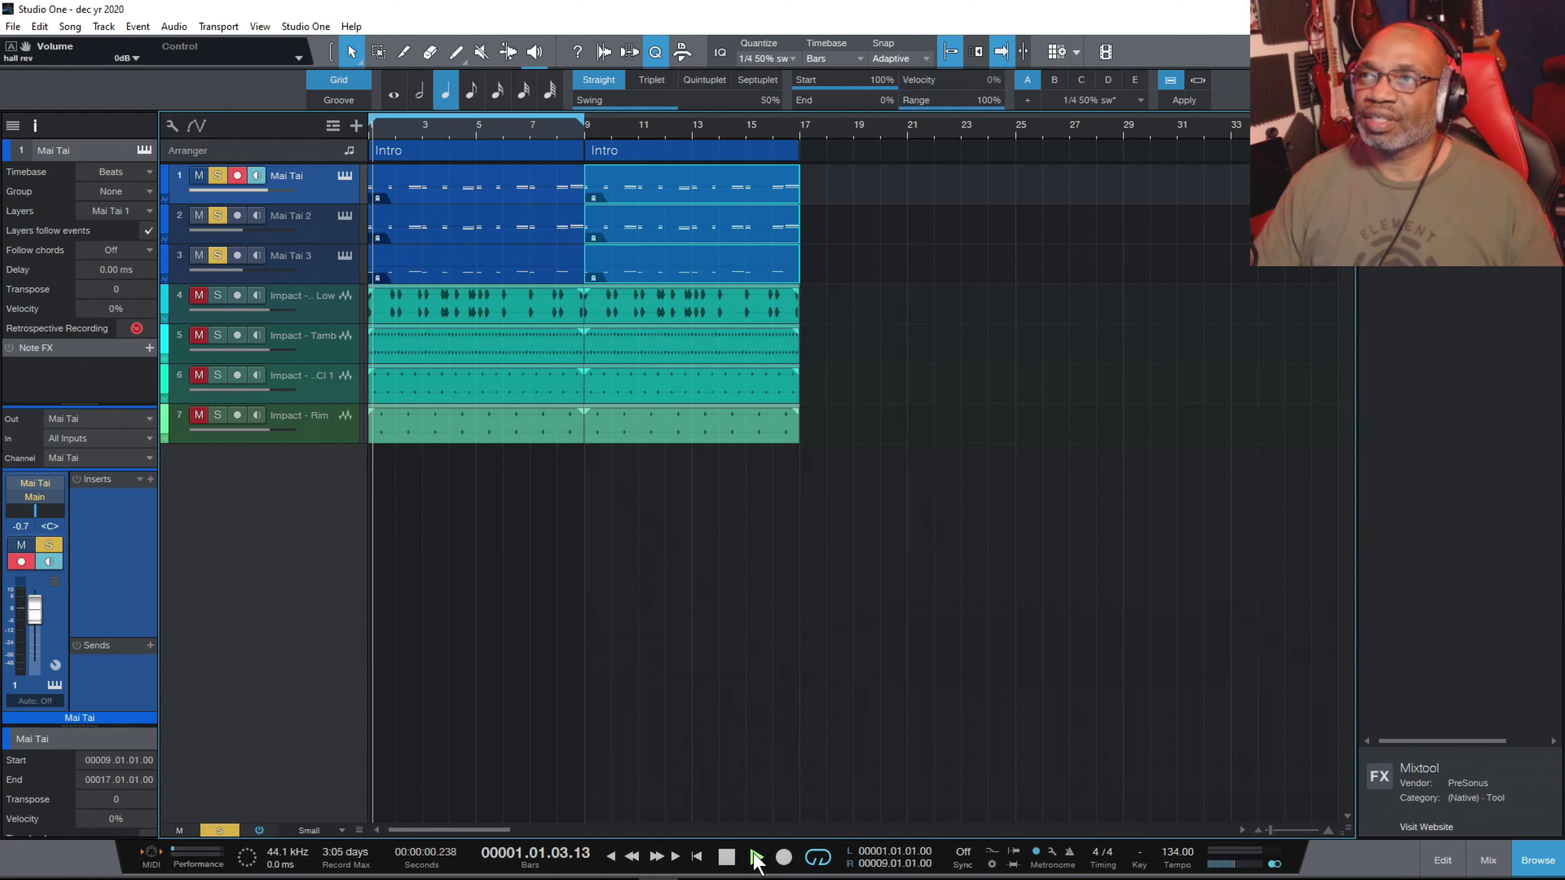
pyautogui.click(586, 134)
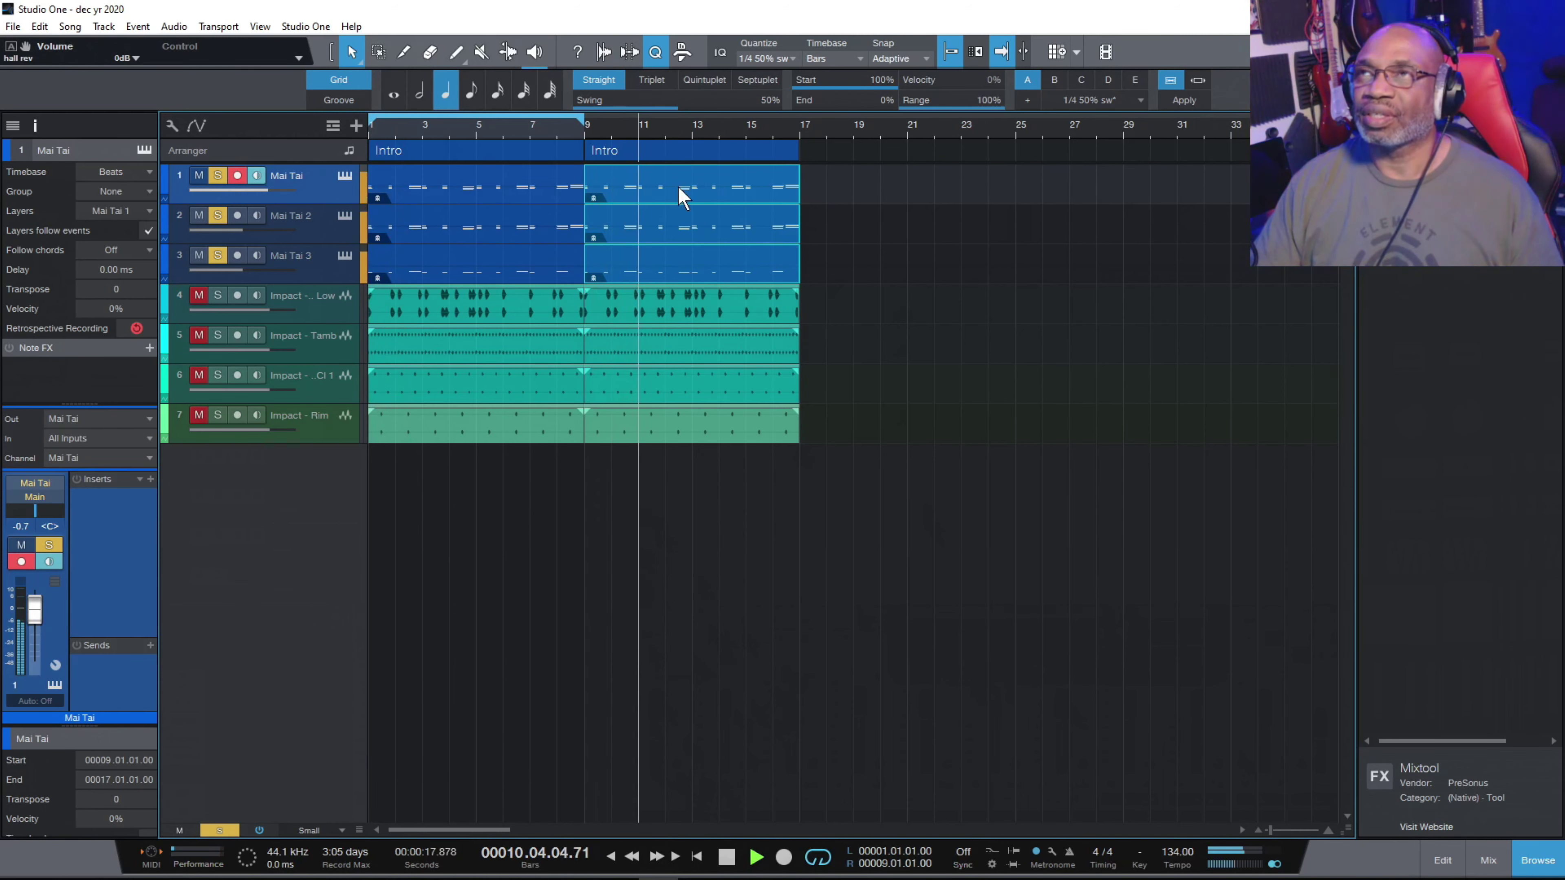
pyautogui.moveTo(584, 122); pyautogui.dragTo(802, 130)
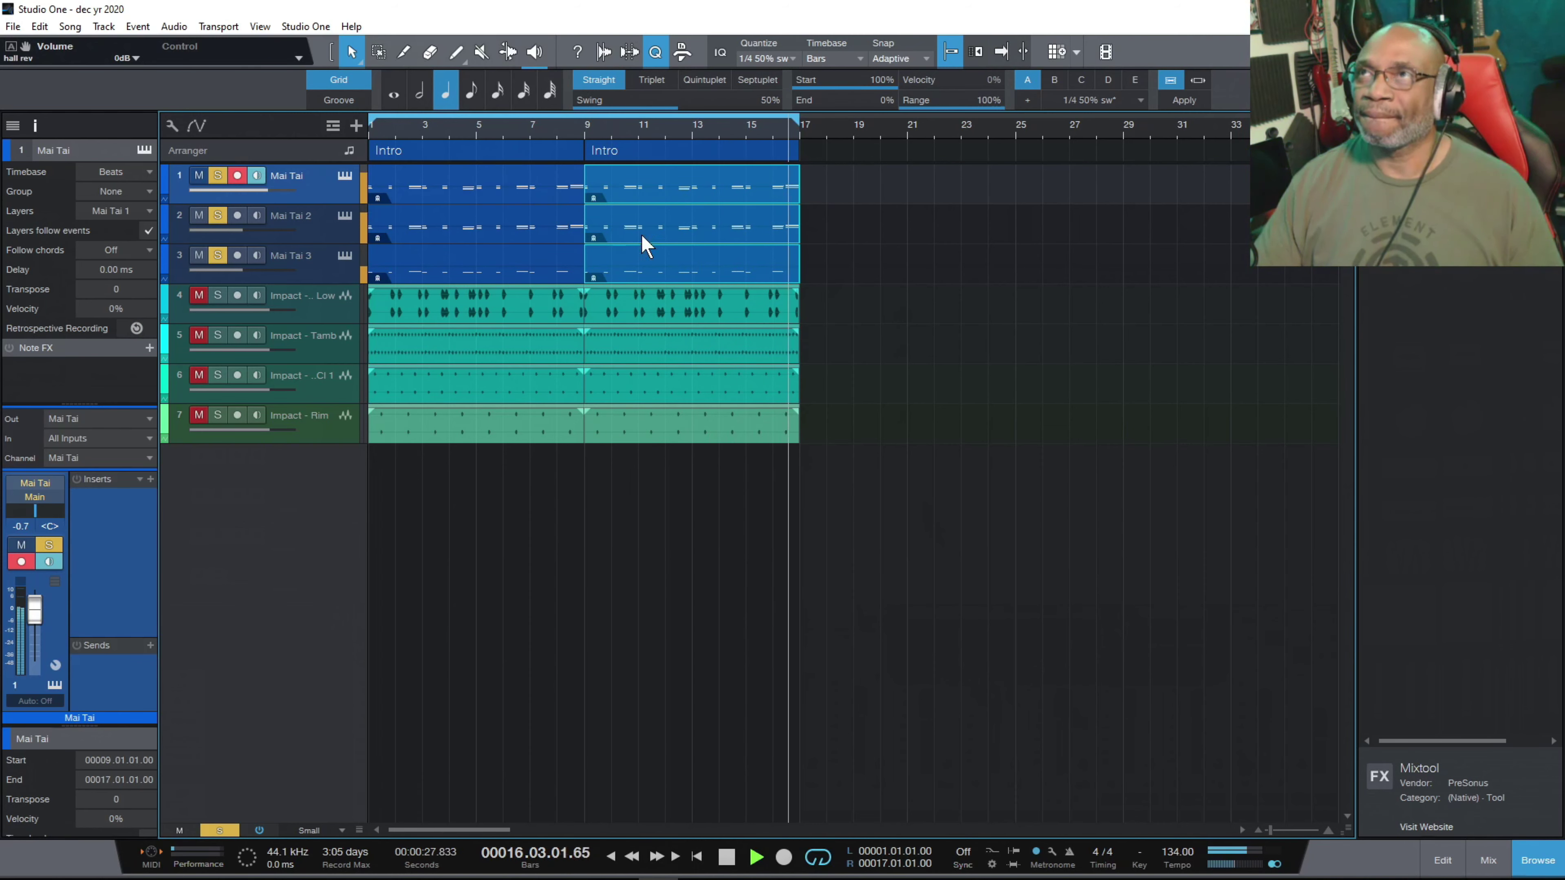
pyautogui.click(727, 861)
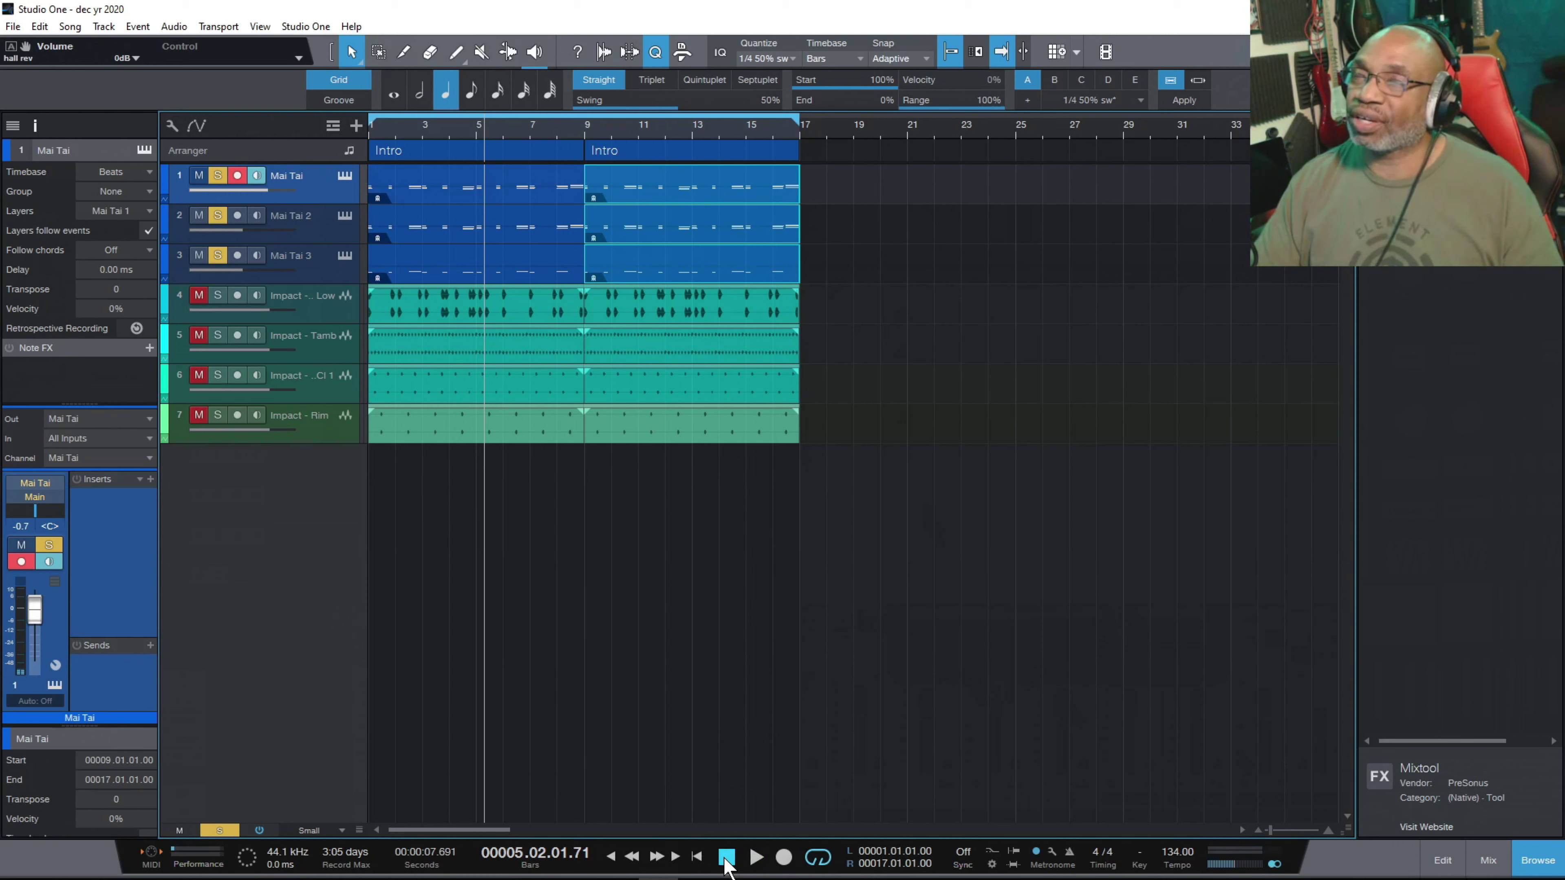
# Audition short passages of the soloed Mai Tai parts, including the start of the second Intro section at bar 9.
pyautogui.press('space')
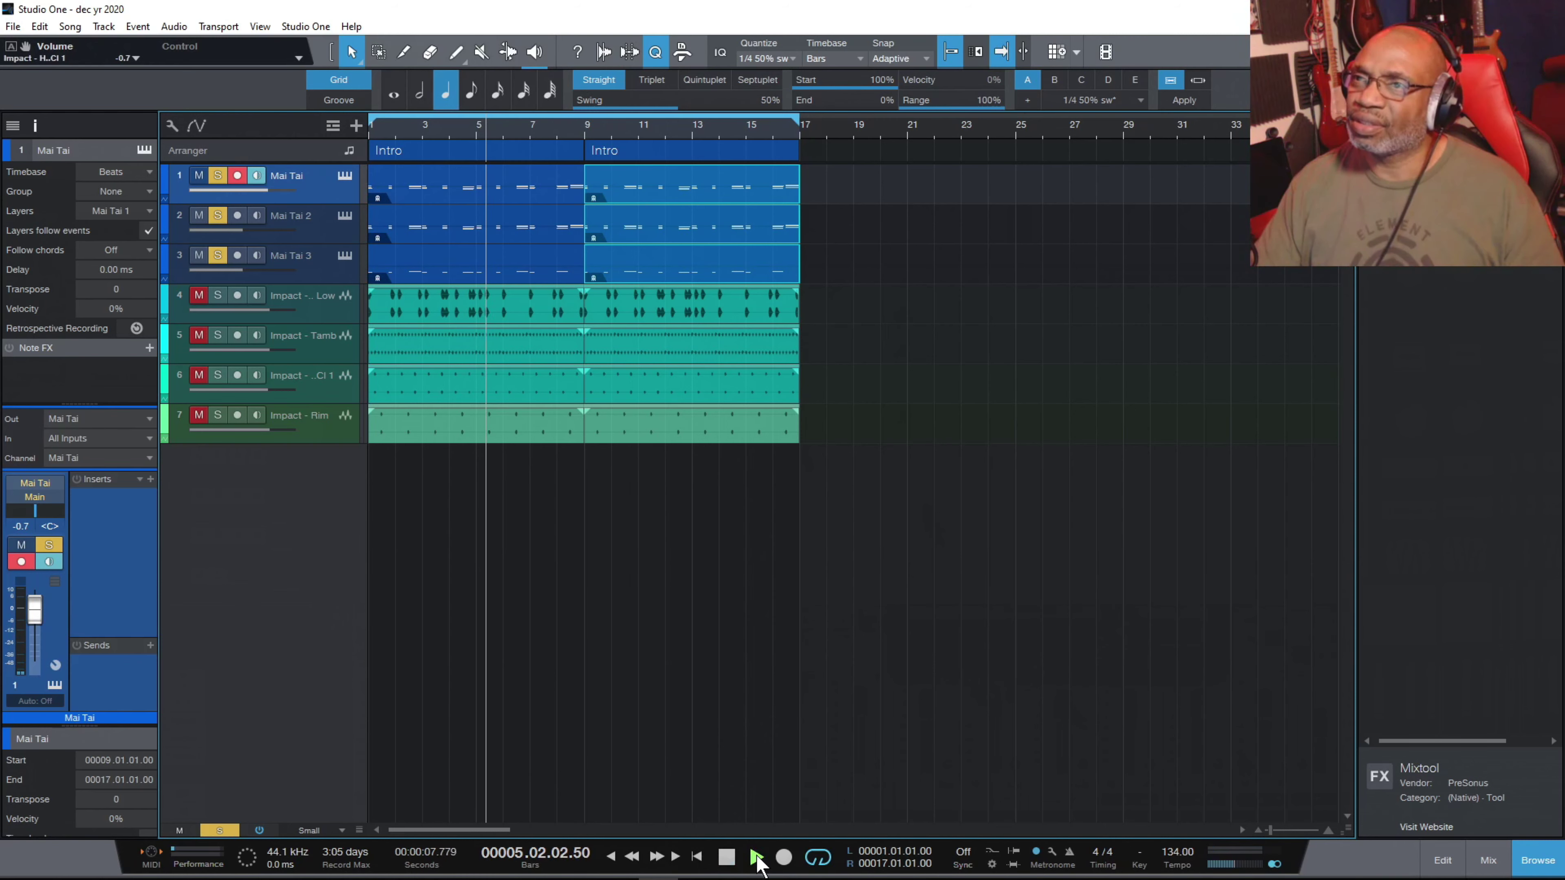
pyautogui.click(726, 862)
pyautogui.press('space')
pyautogui.click(726, 862)
pyautogui.click(746, 862)
pyautogui.click(726, 857)
pyautogui.click(586, 124)
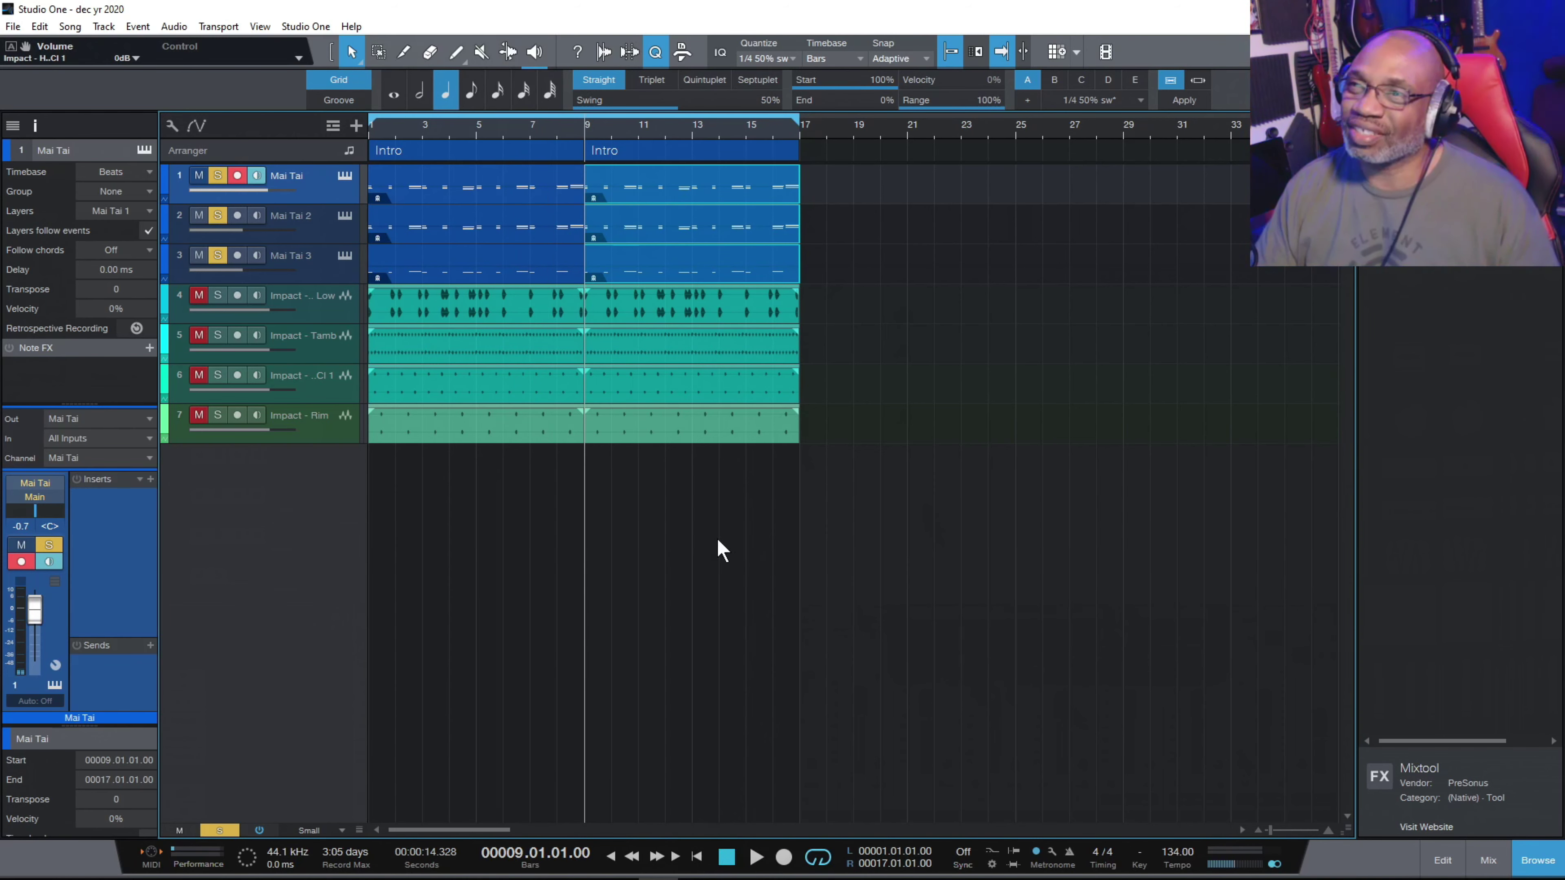
pyautogui.click(756, 857)
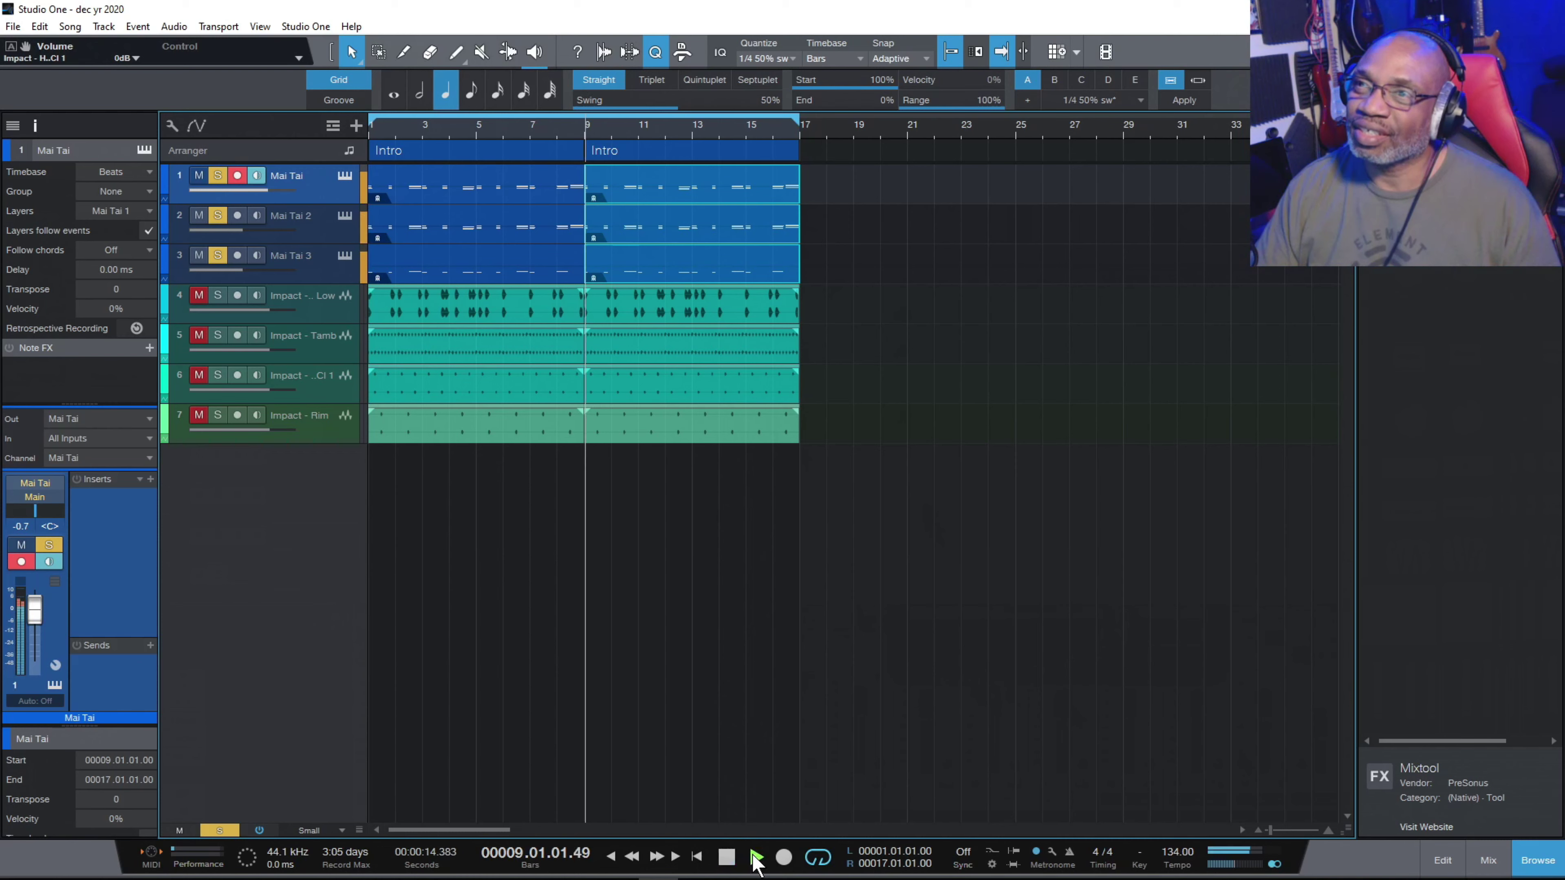
pyautogui.click(727, 857)
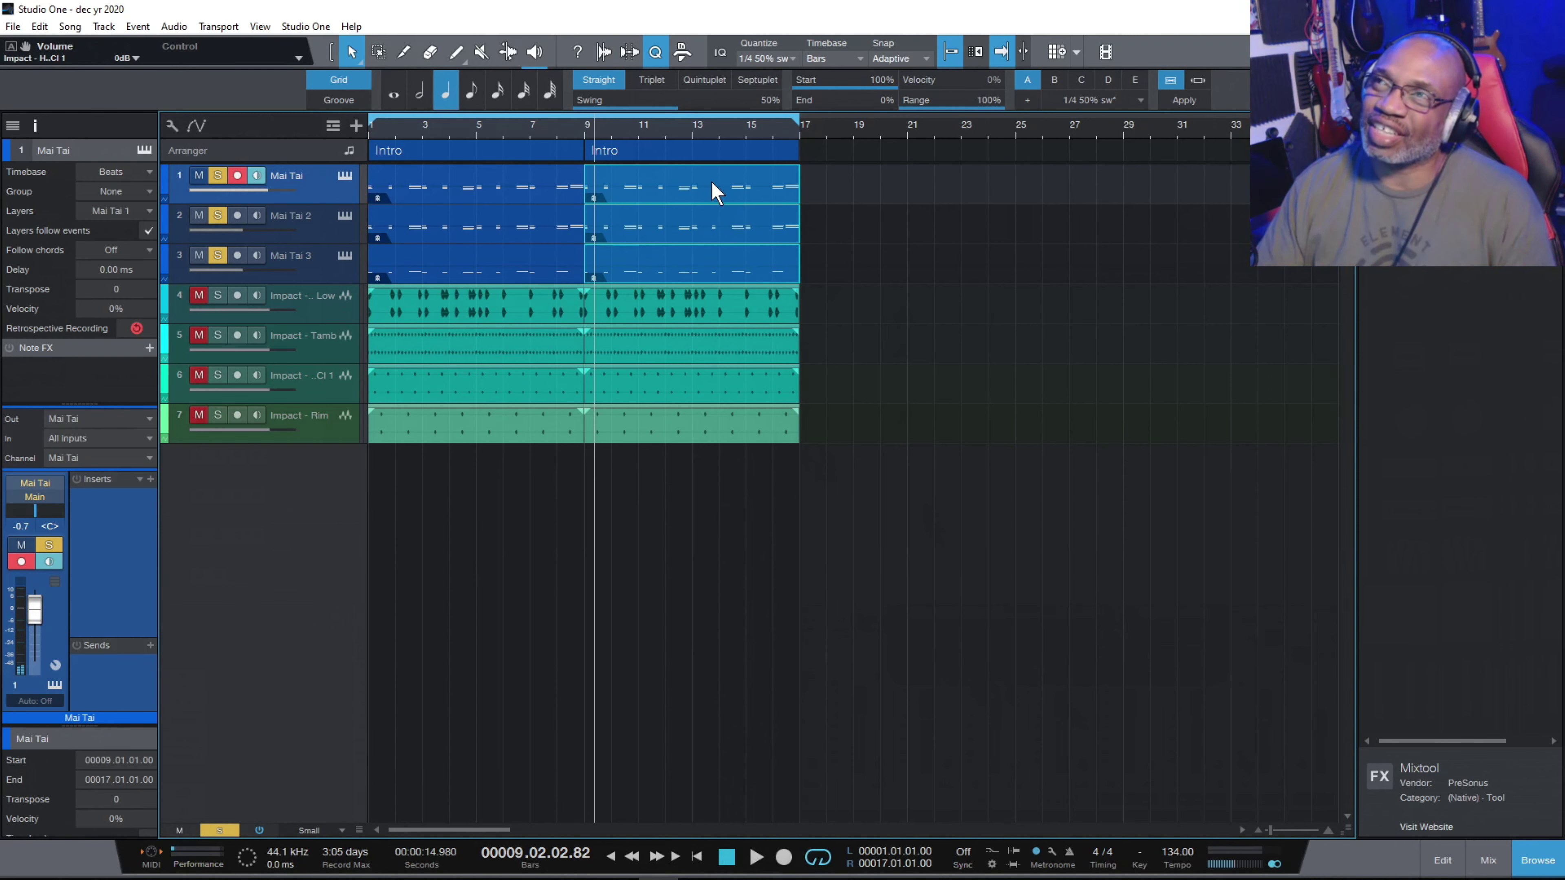
# Transpose the selected Mai Tai parts in the second Intro section by 3 semitones.
pyautogui.rightClick(714, 191)
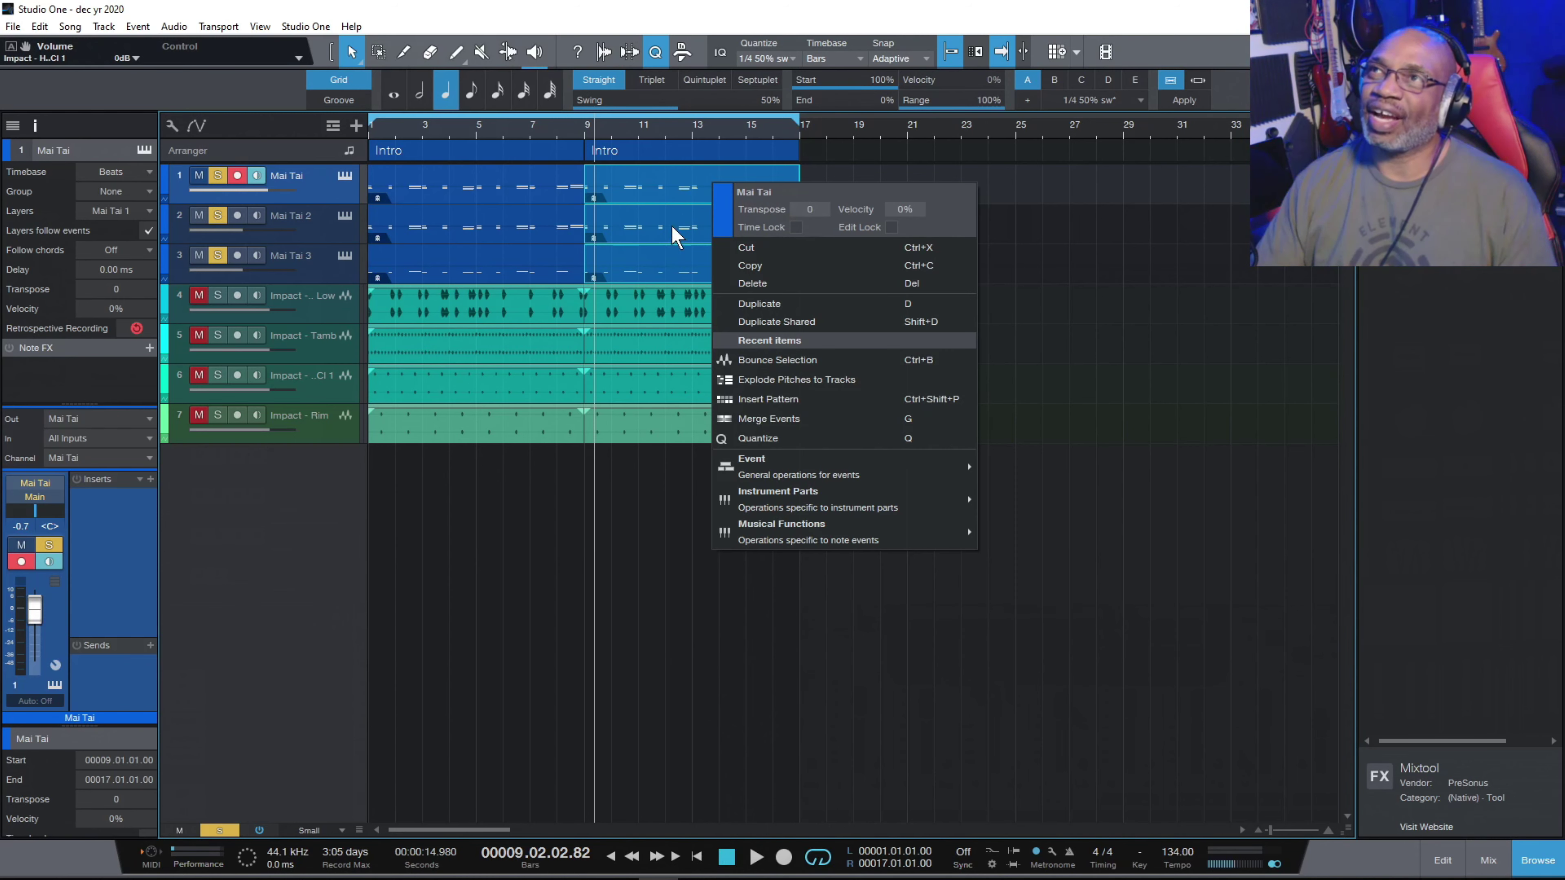
pyautogui.click(810, 209)
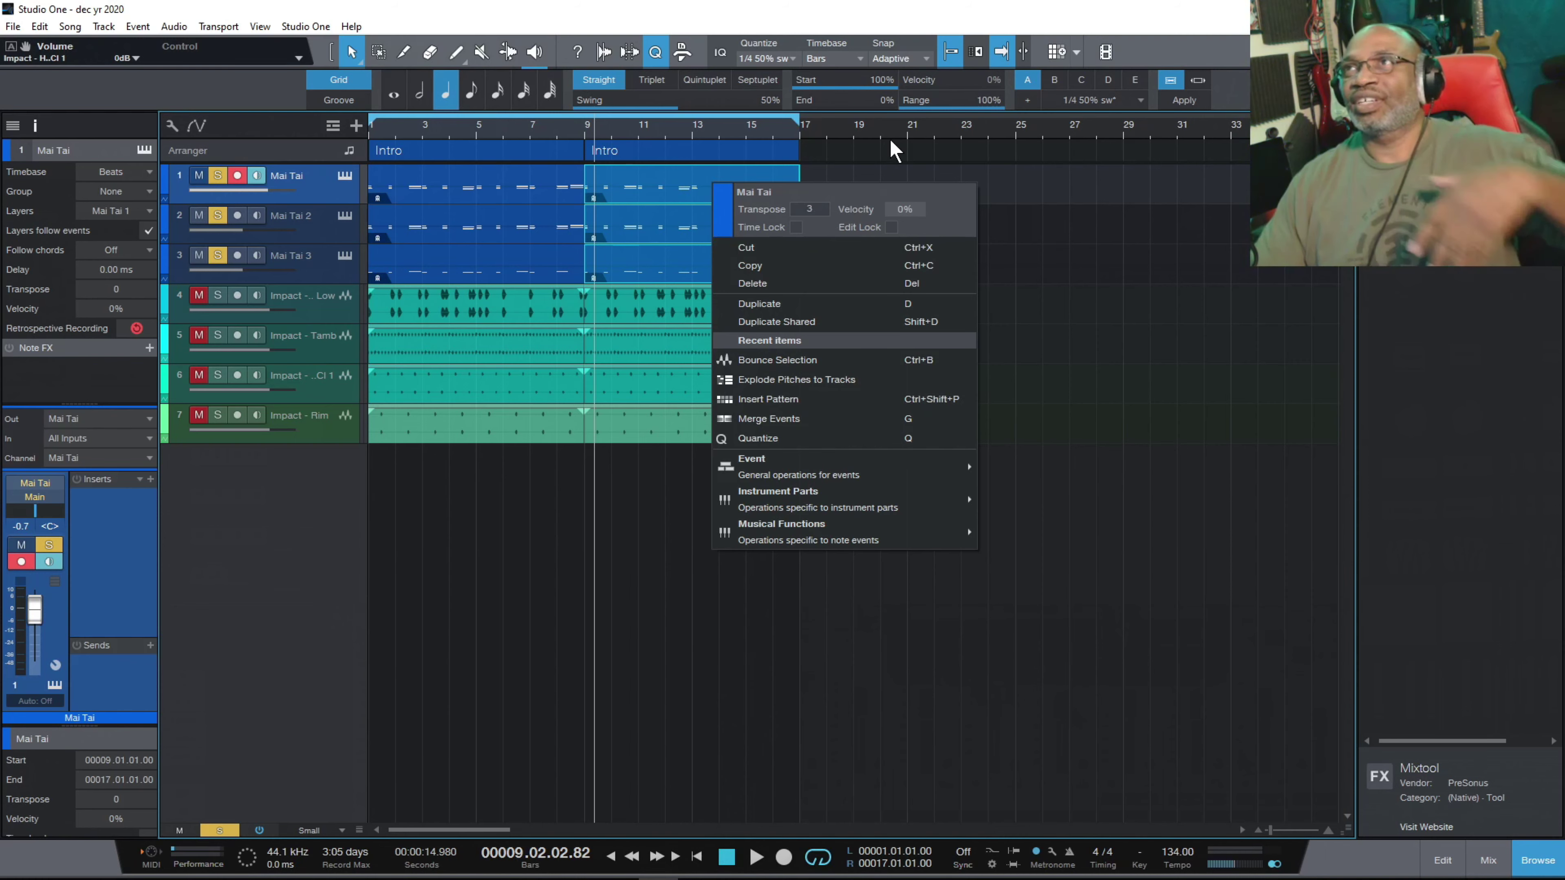
pyautogui.click(911, 125)
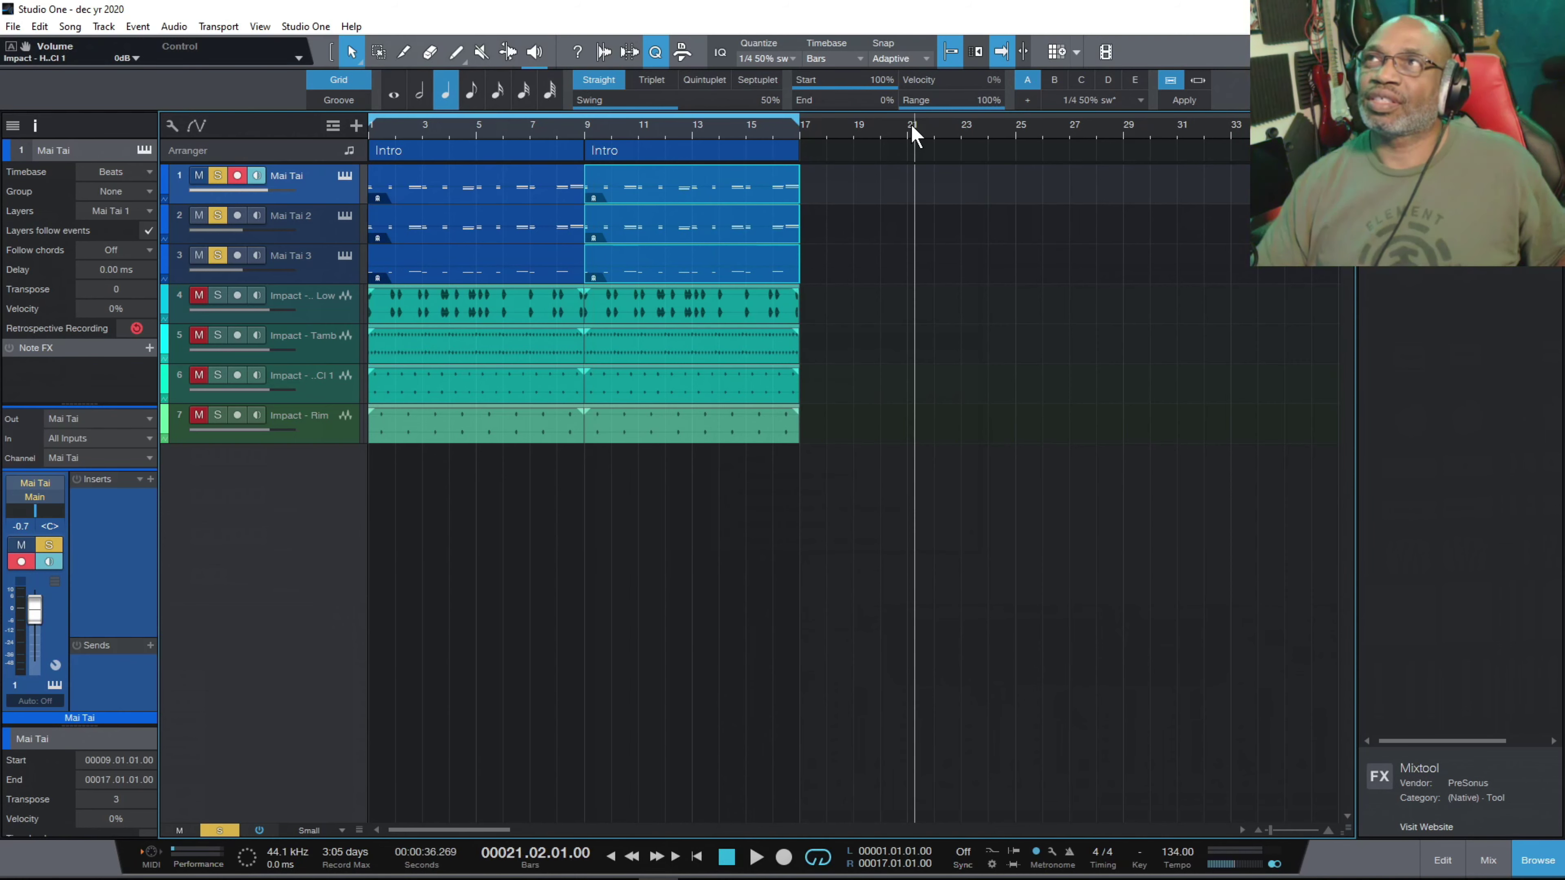
# Play the soloed Mai Tai parts from several points before bar 9 to hear the change into the transposed section.
pyautogui.click(557, 124)
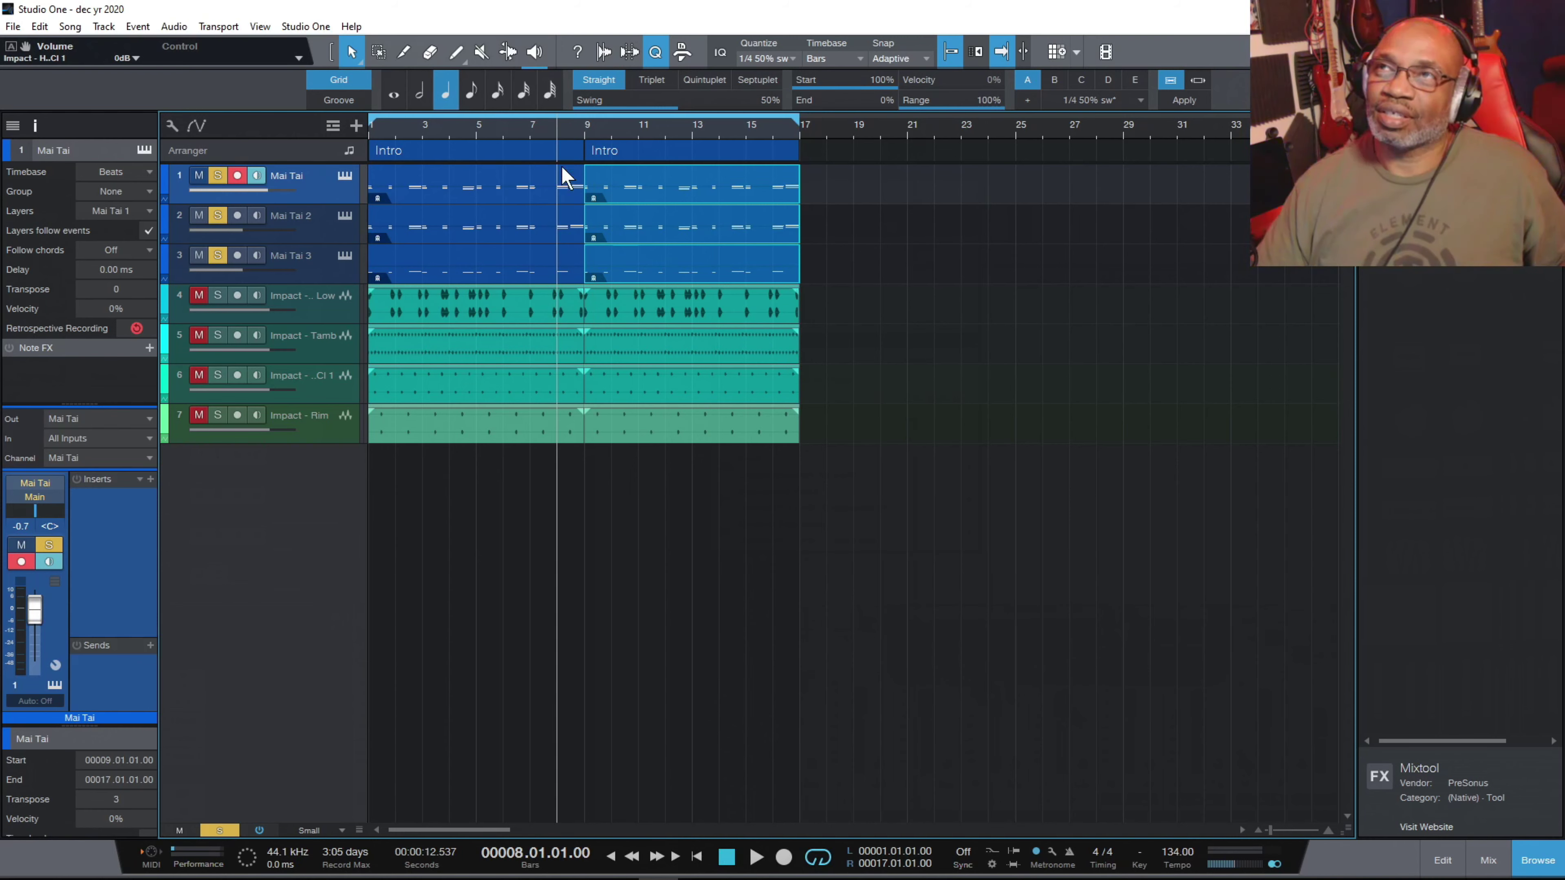
pyautogui.click(475, 124)
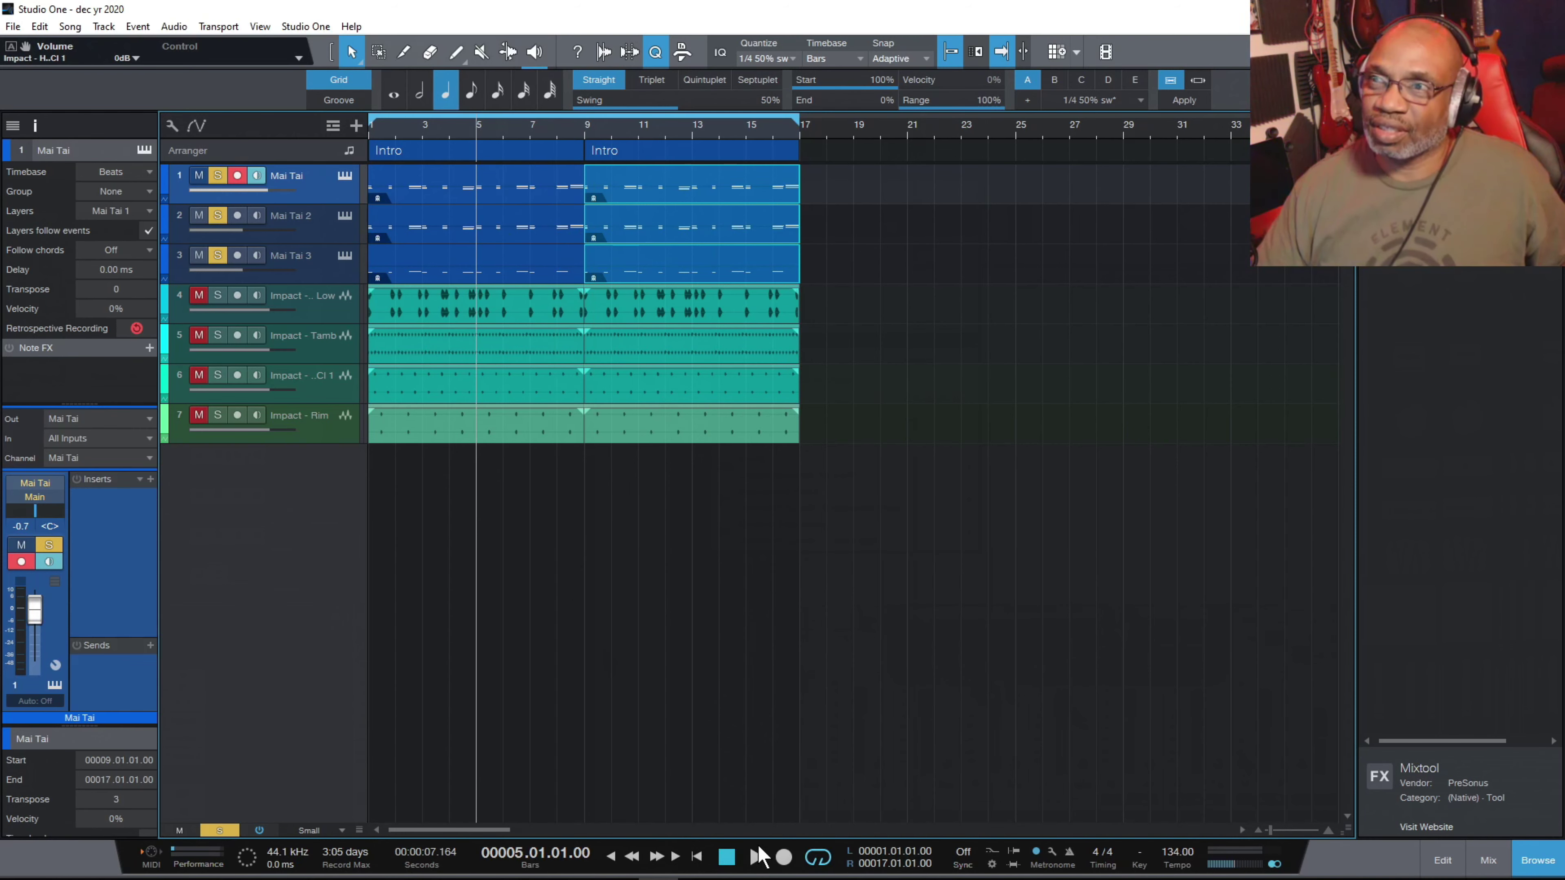
pyautogui.click(756, 857)
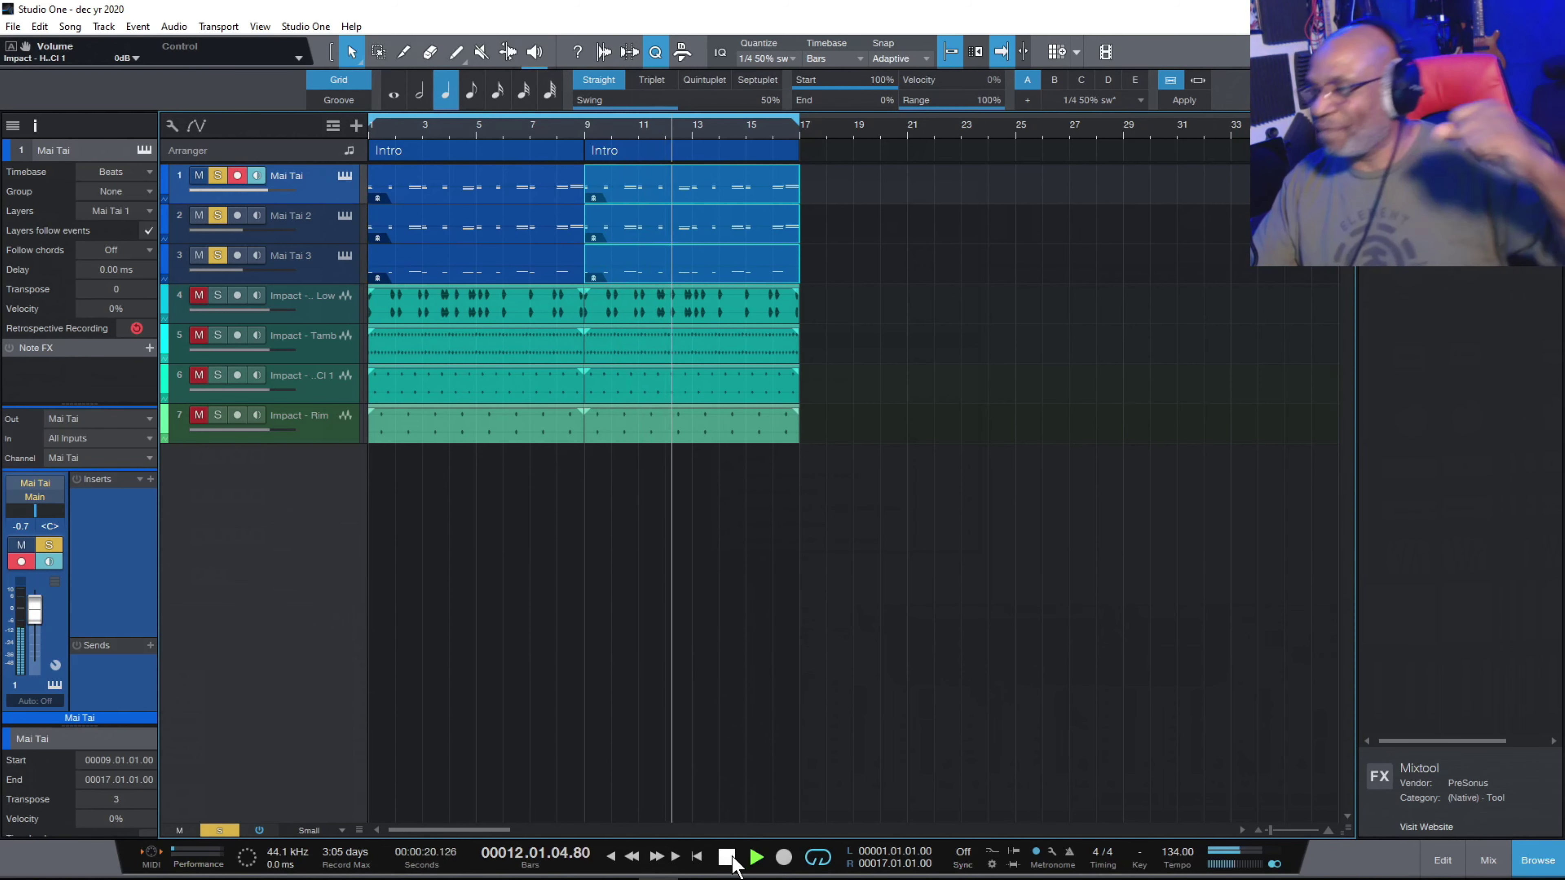
pyautogui.click(728, 858)
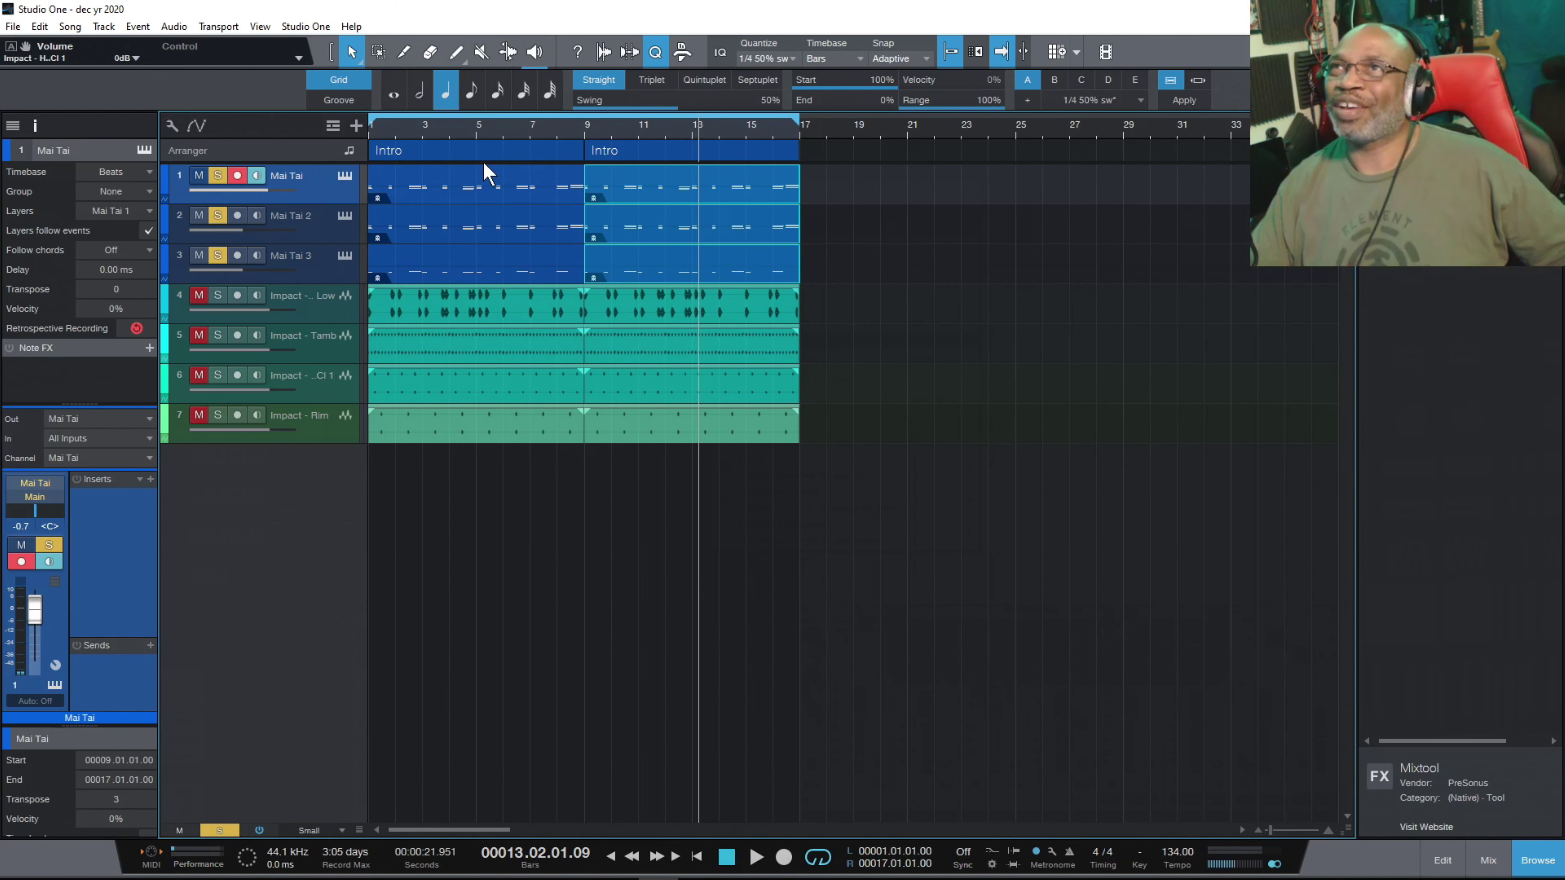
pyautogui.click(469, 122)
pyautogui.click(758, 857)
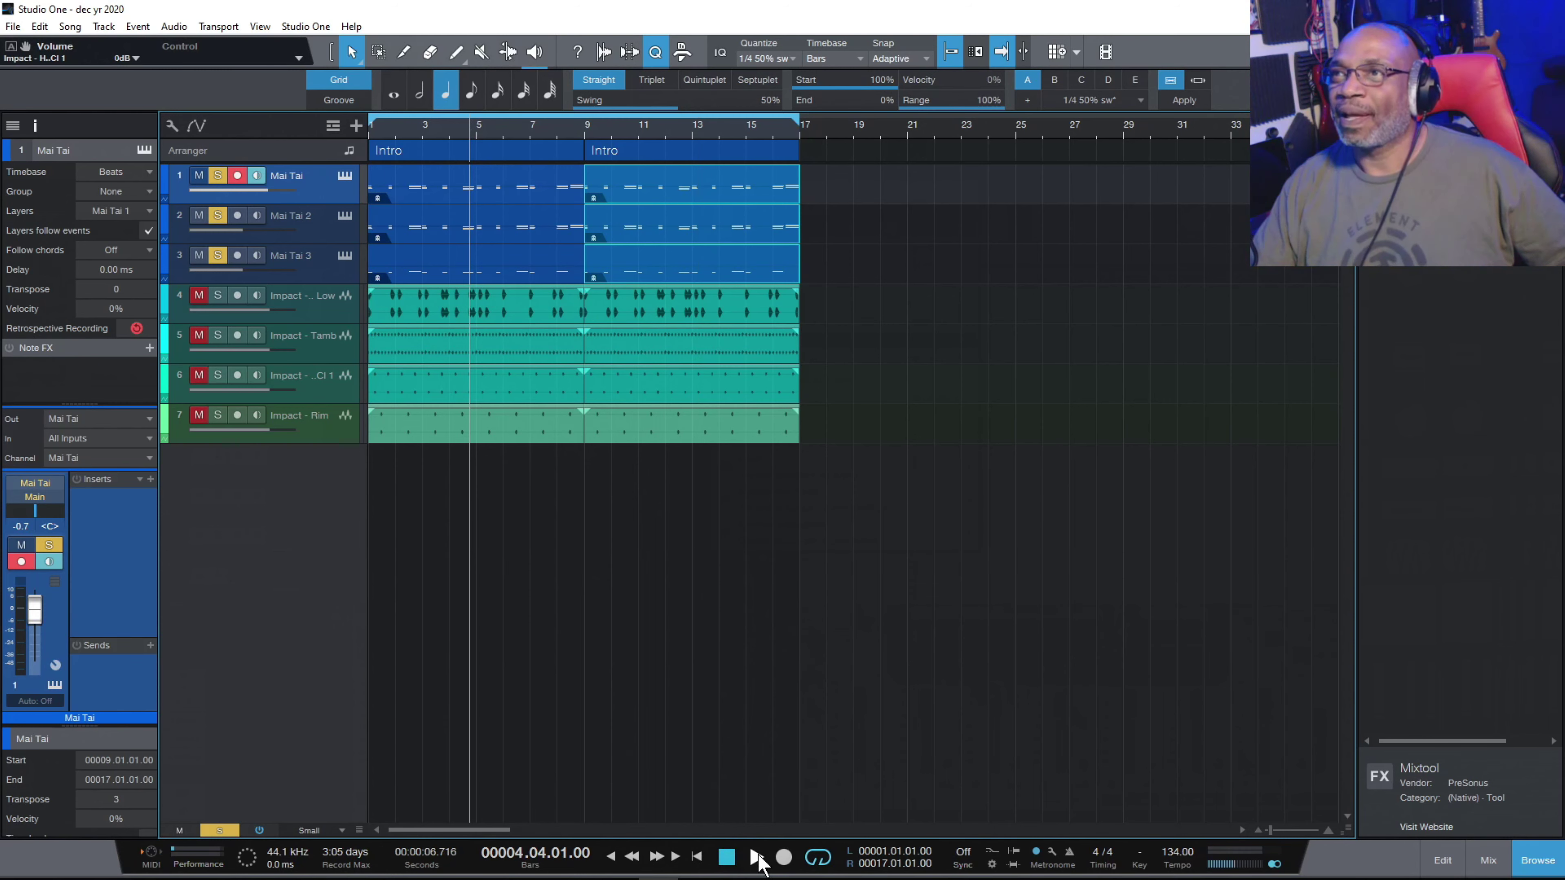
pyautogui.click(727, 858)
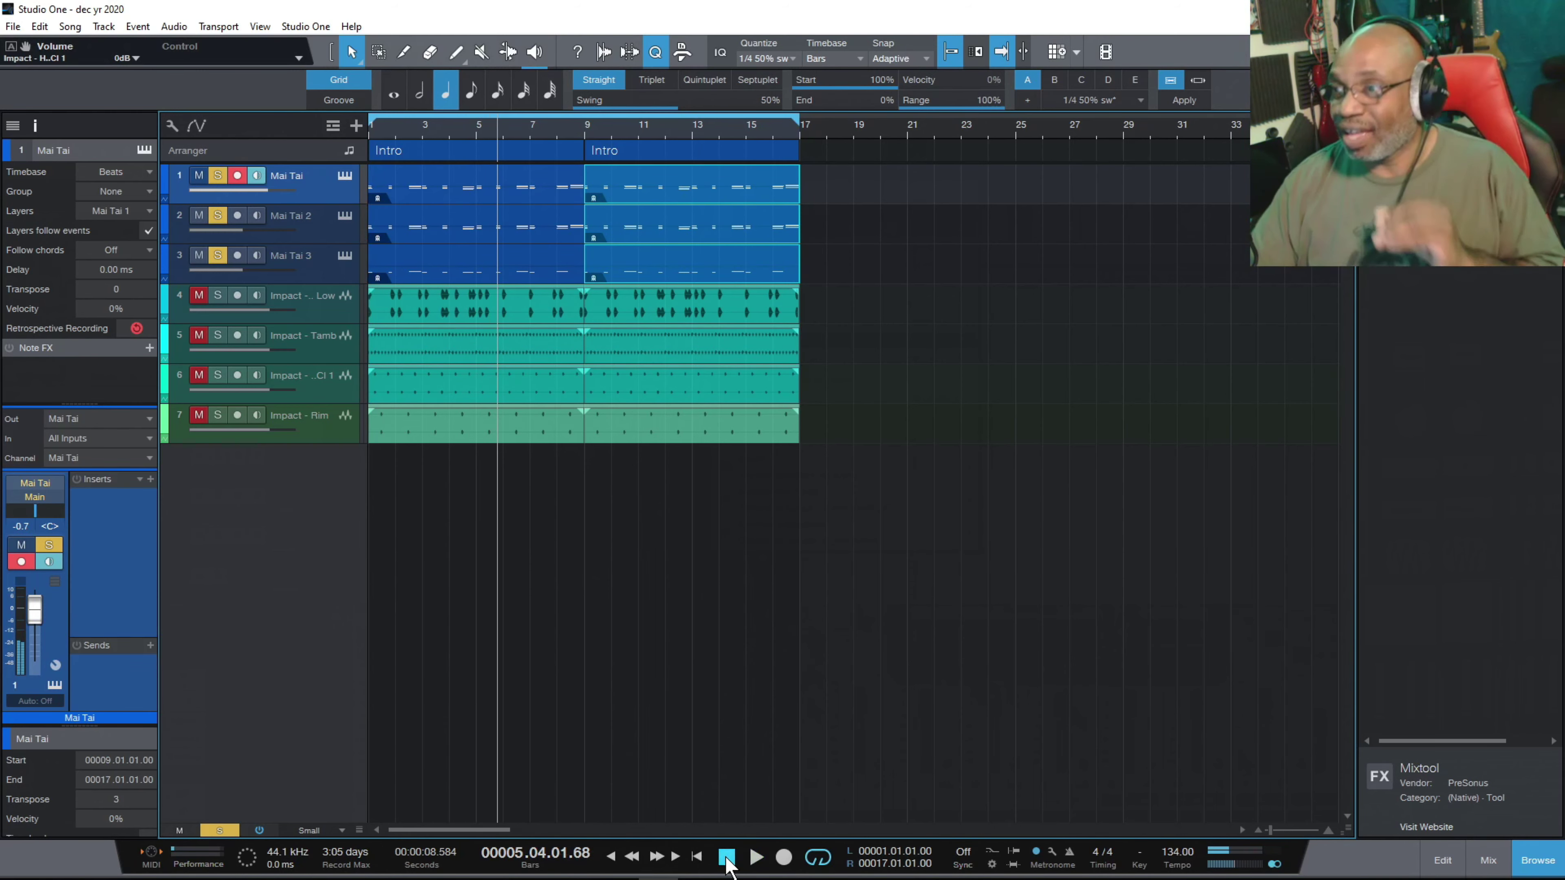
pyautogui.click(561, 122)
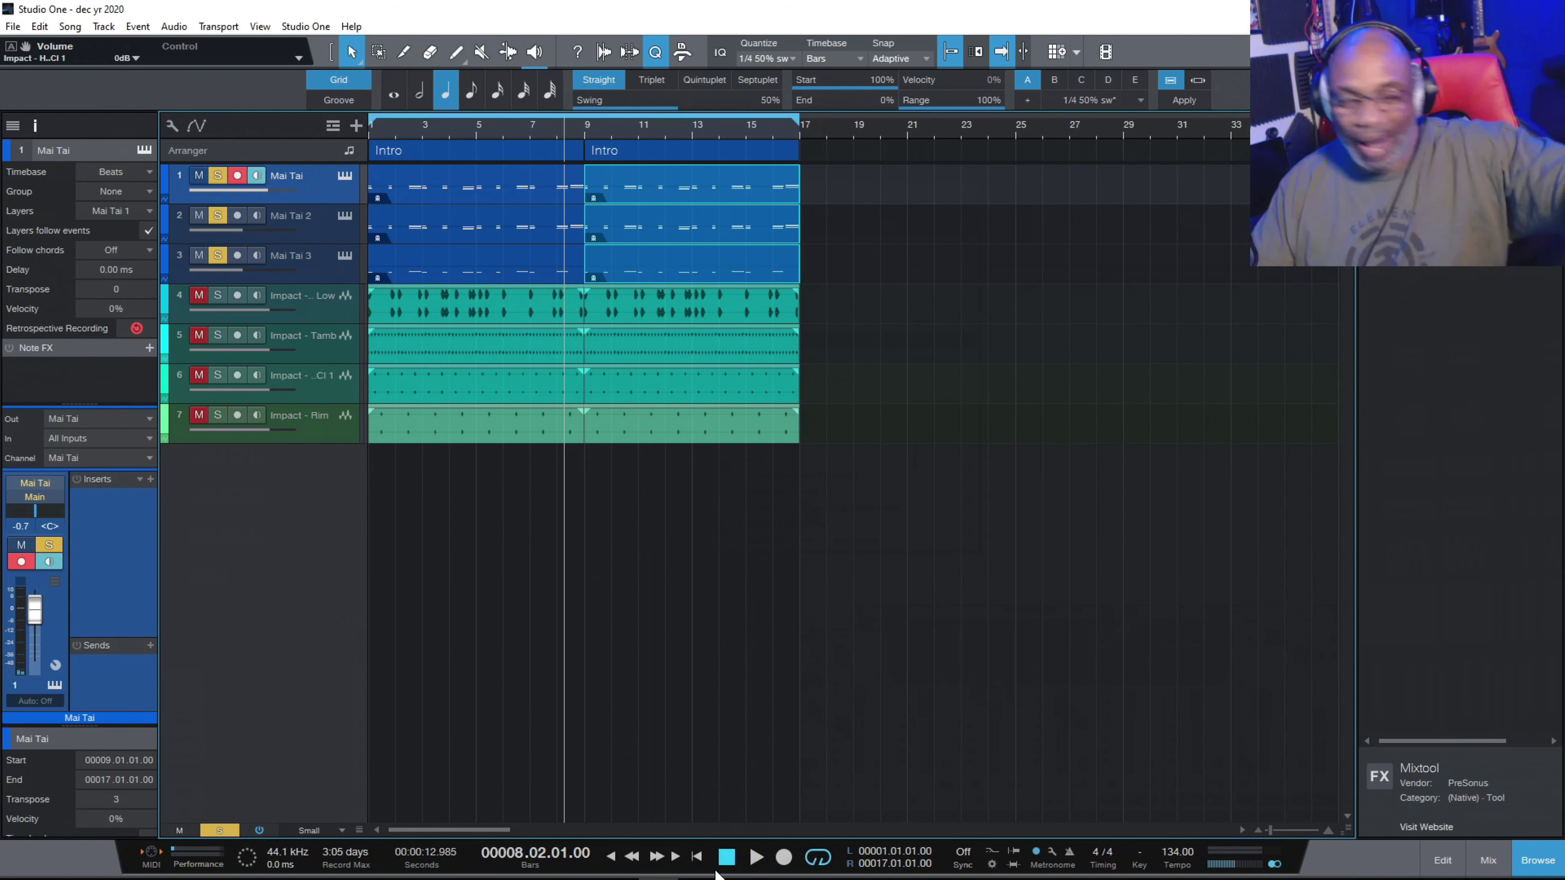
pyautogui.moveTo(721, 874)
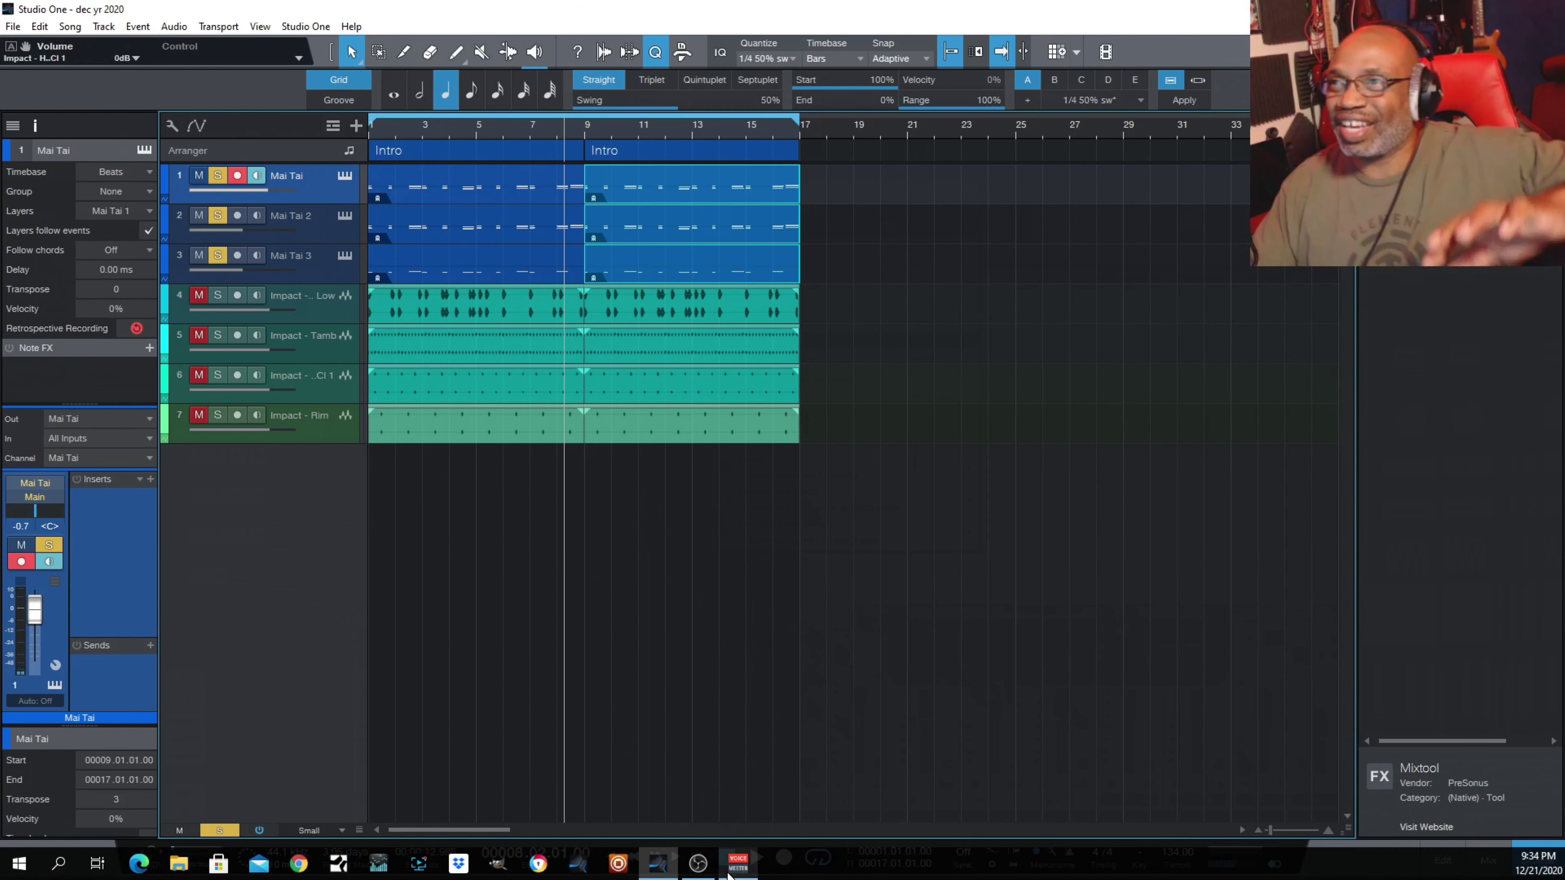
pyautogui.click(755, 857)
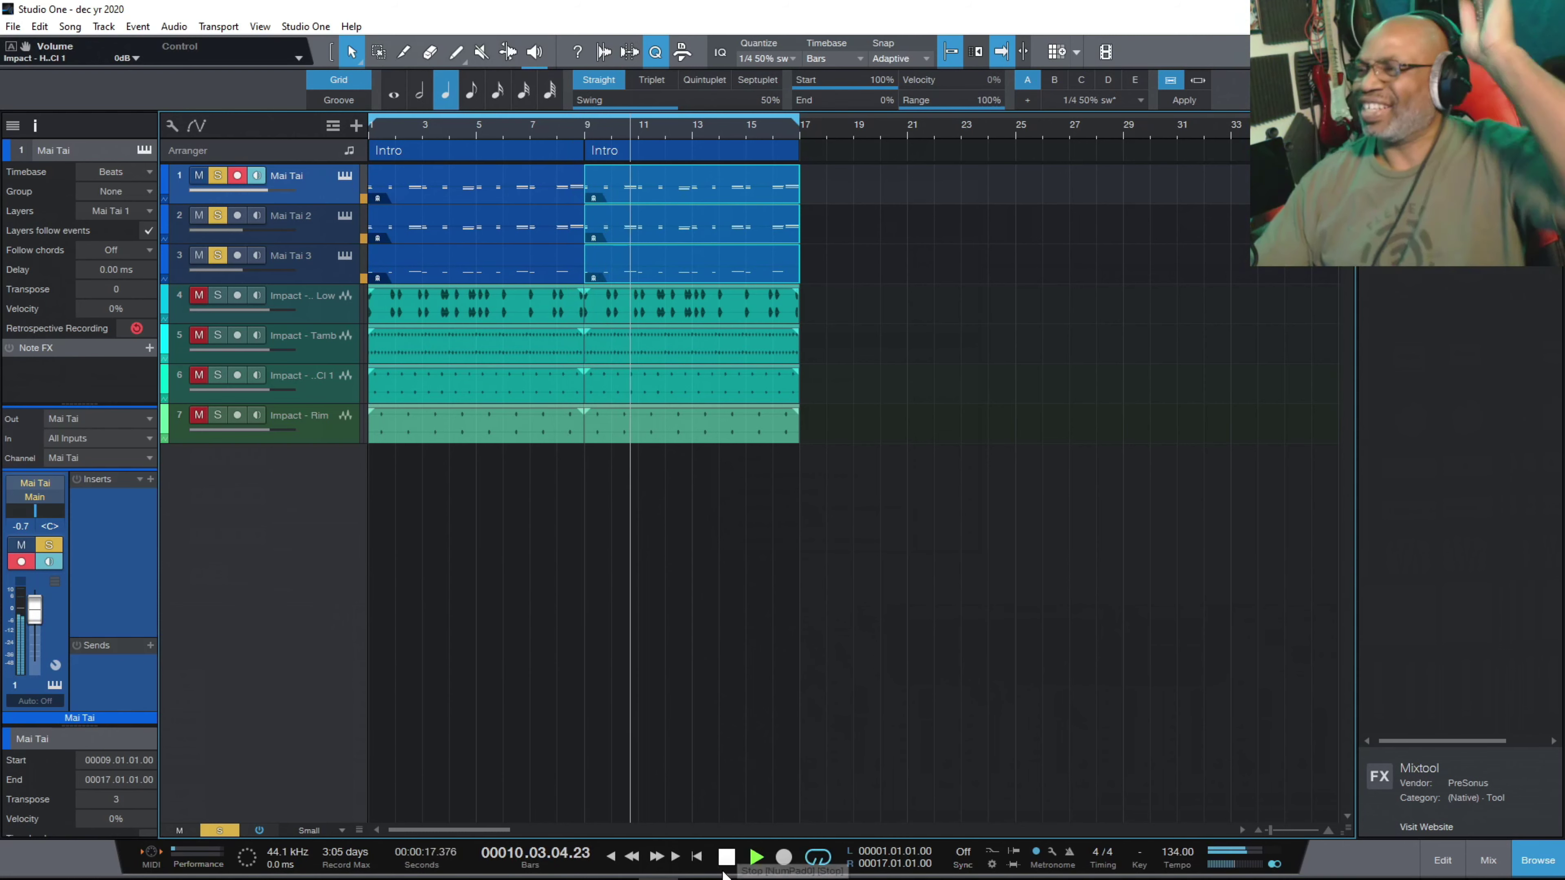
# Clear all track solos and play a short passage of the full arrangement from bar 5.
pyautogui.click(726, 856)
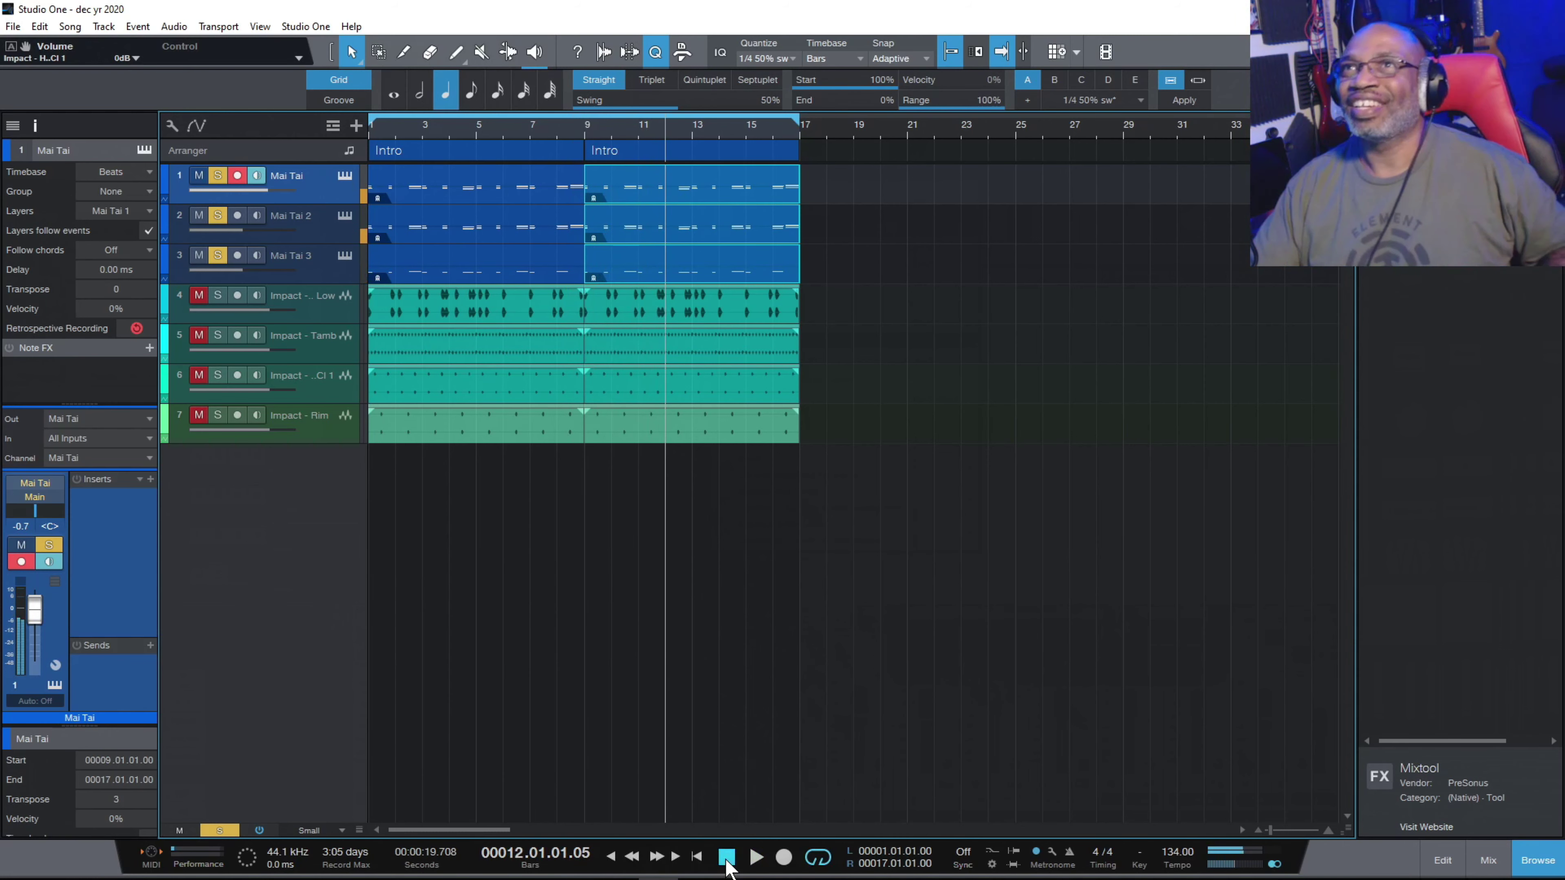
pyautogui.click(219, 829)
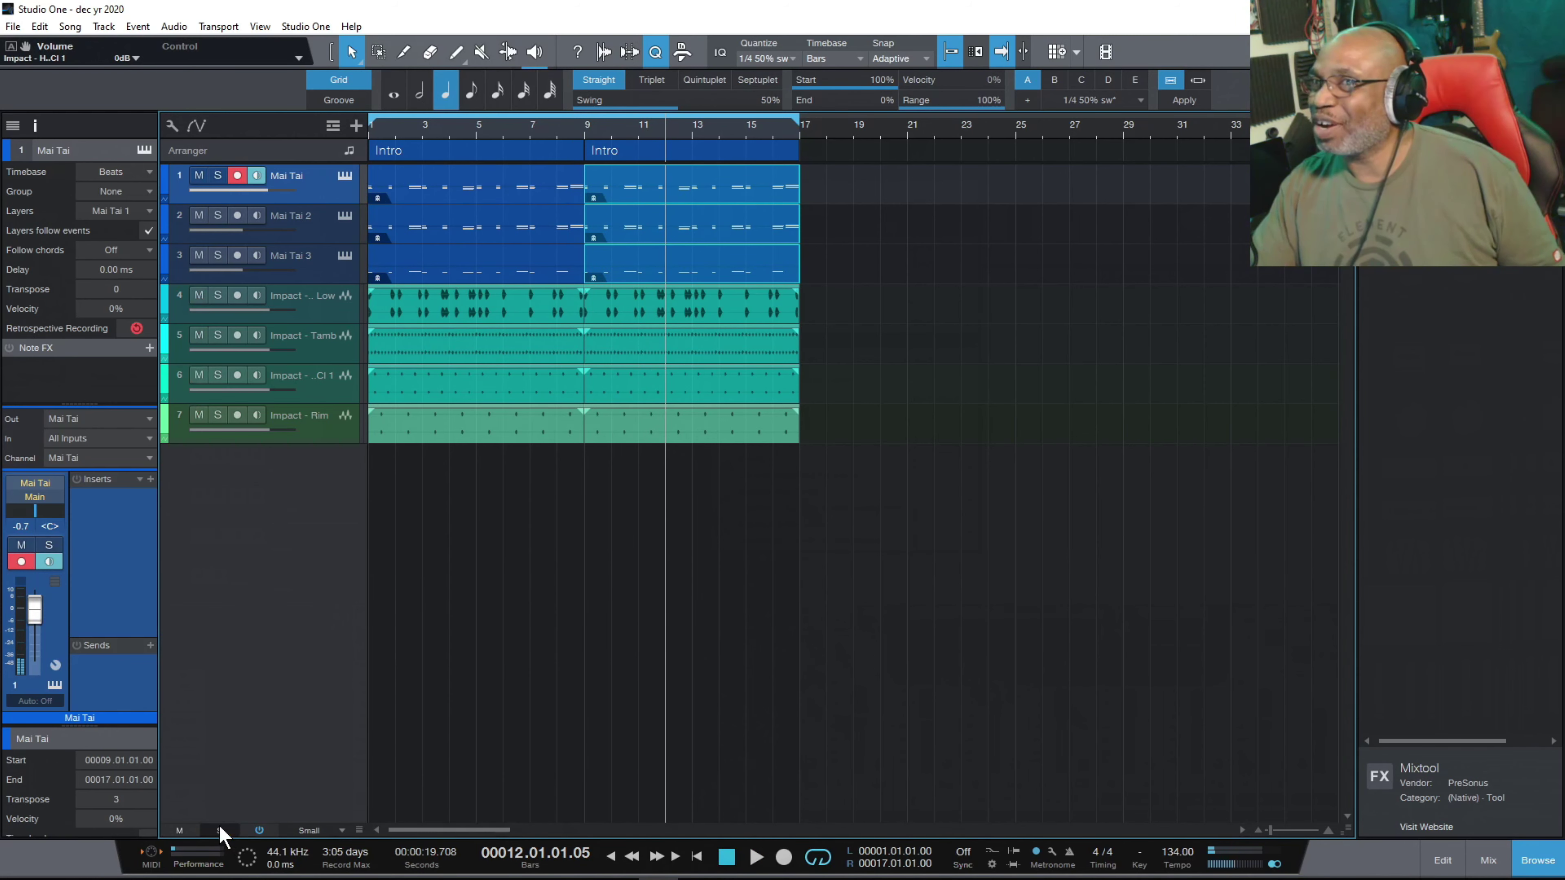
pyautogui.click(479, 131)
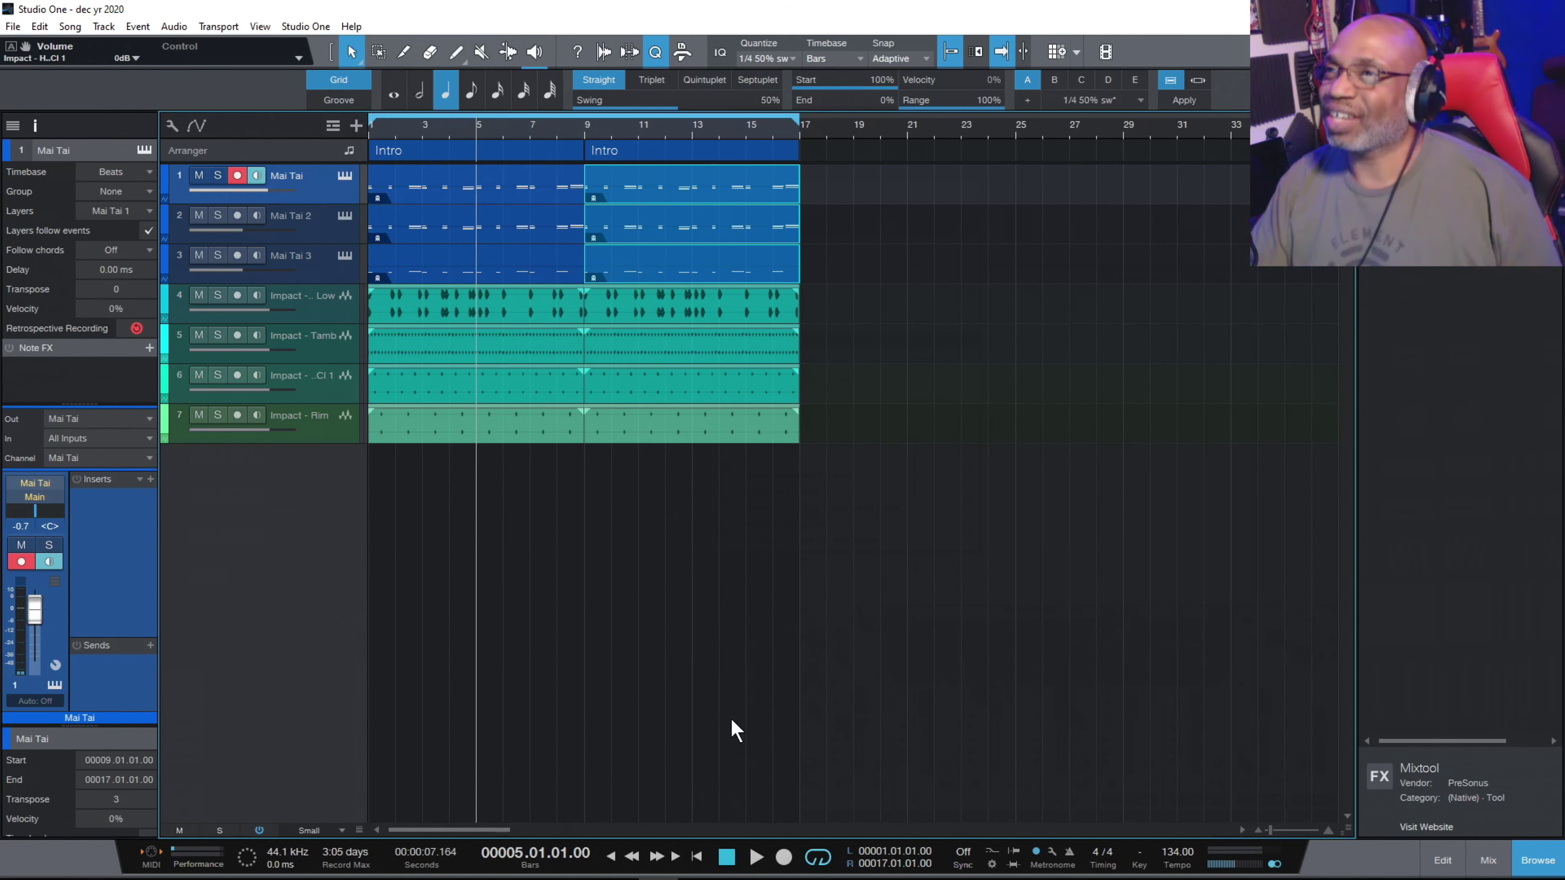
pyautogui.click(755, 855)
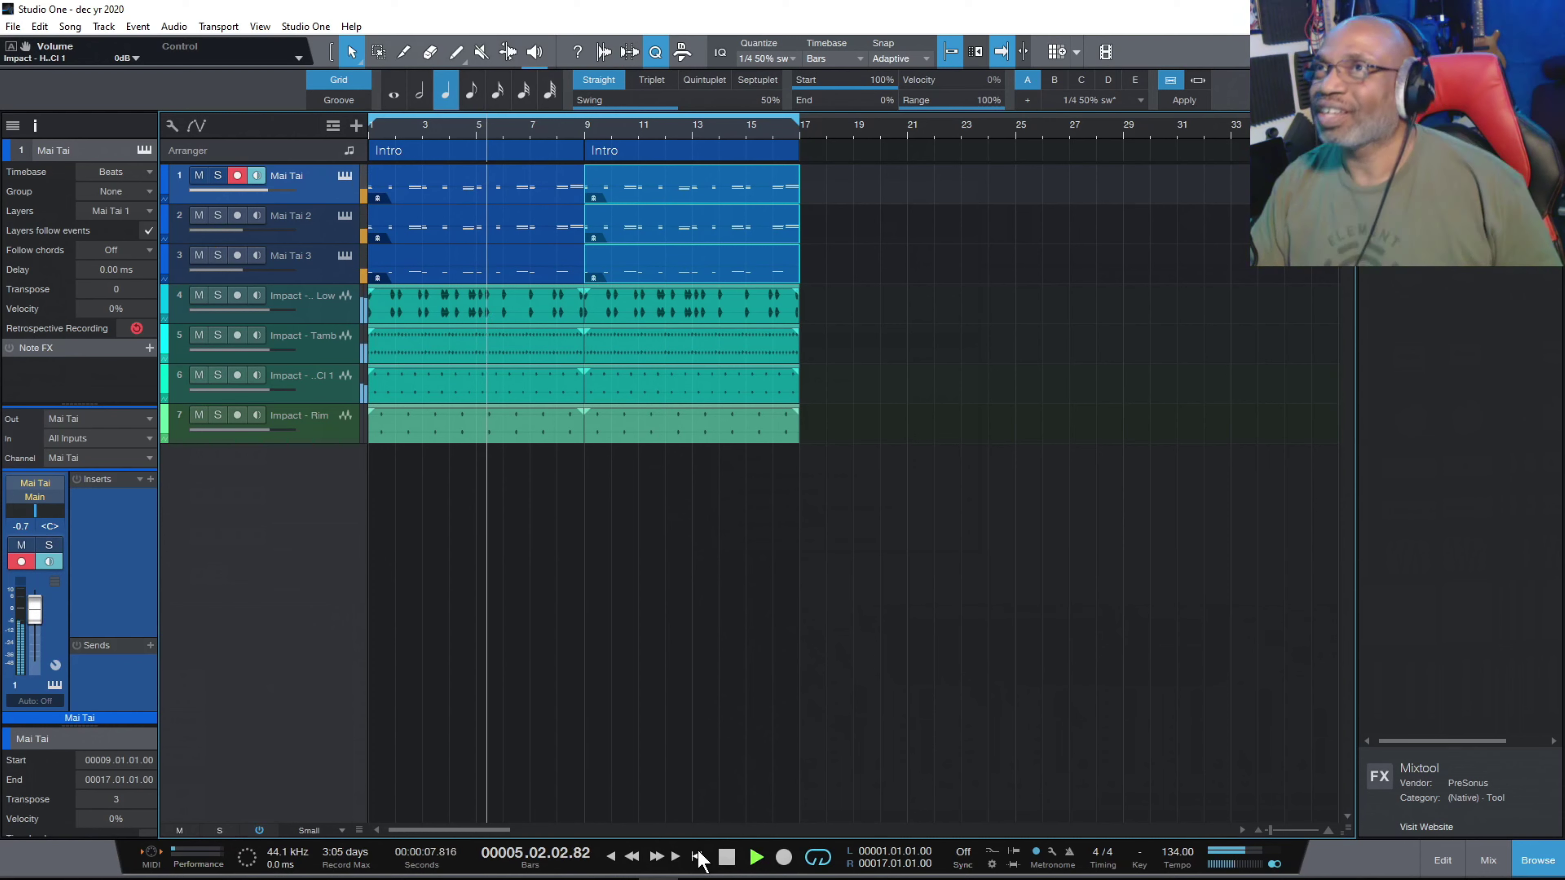
pyautogui.click(727, 856)
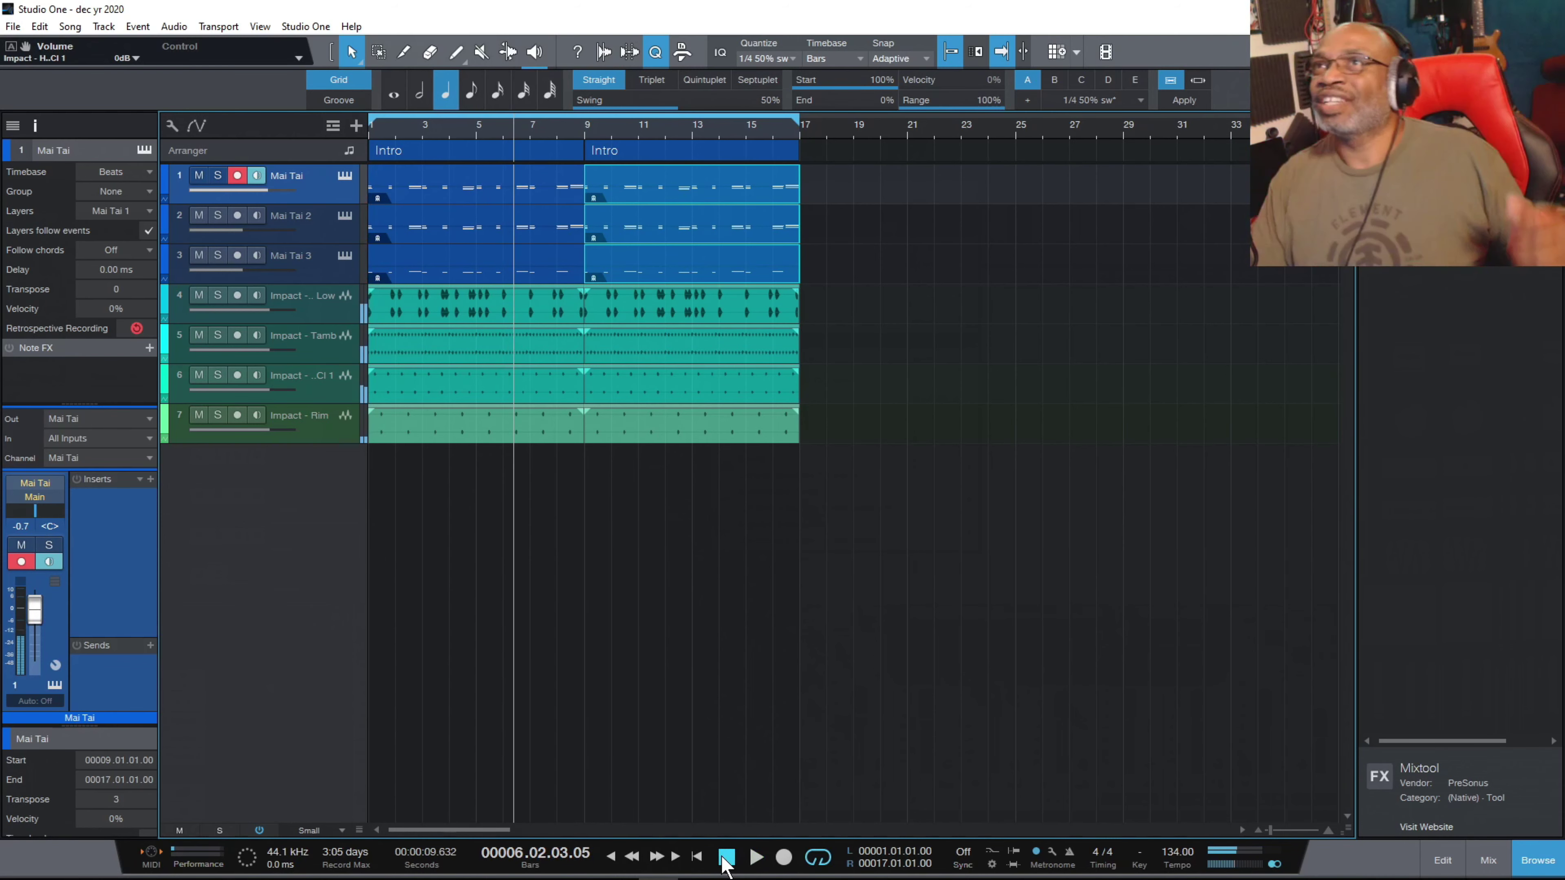
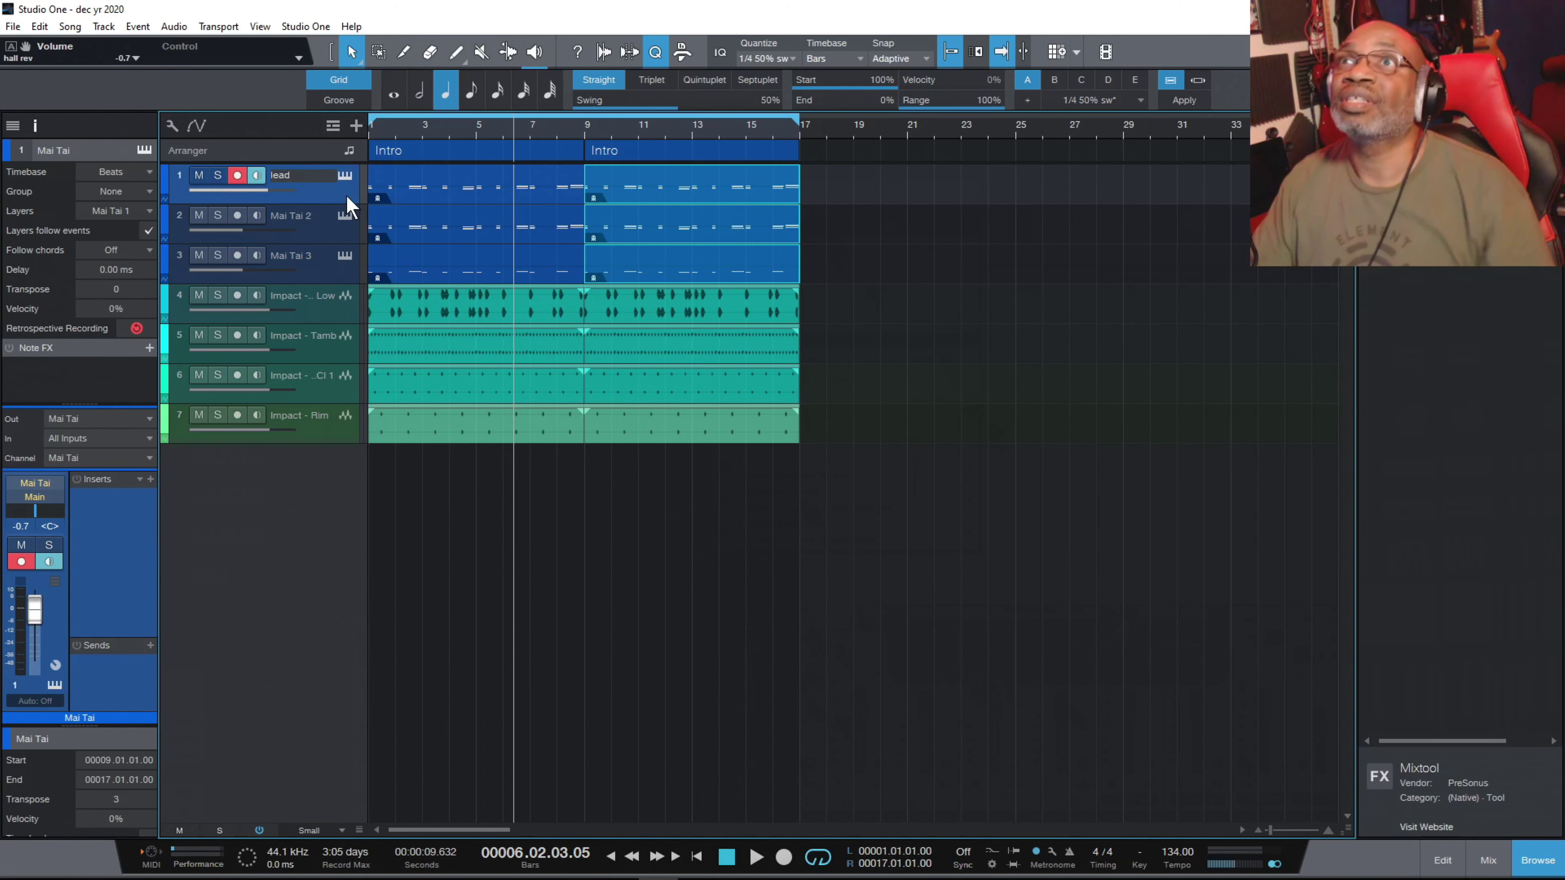
# Rename the three Mai Tai tracks, in order, as lead, high and bass.
pyautogui.press('Return')
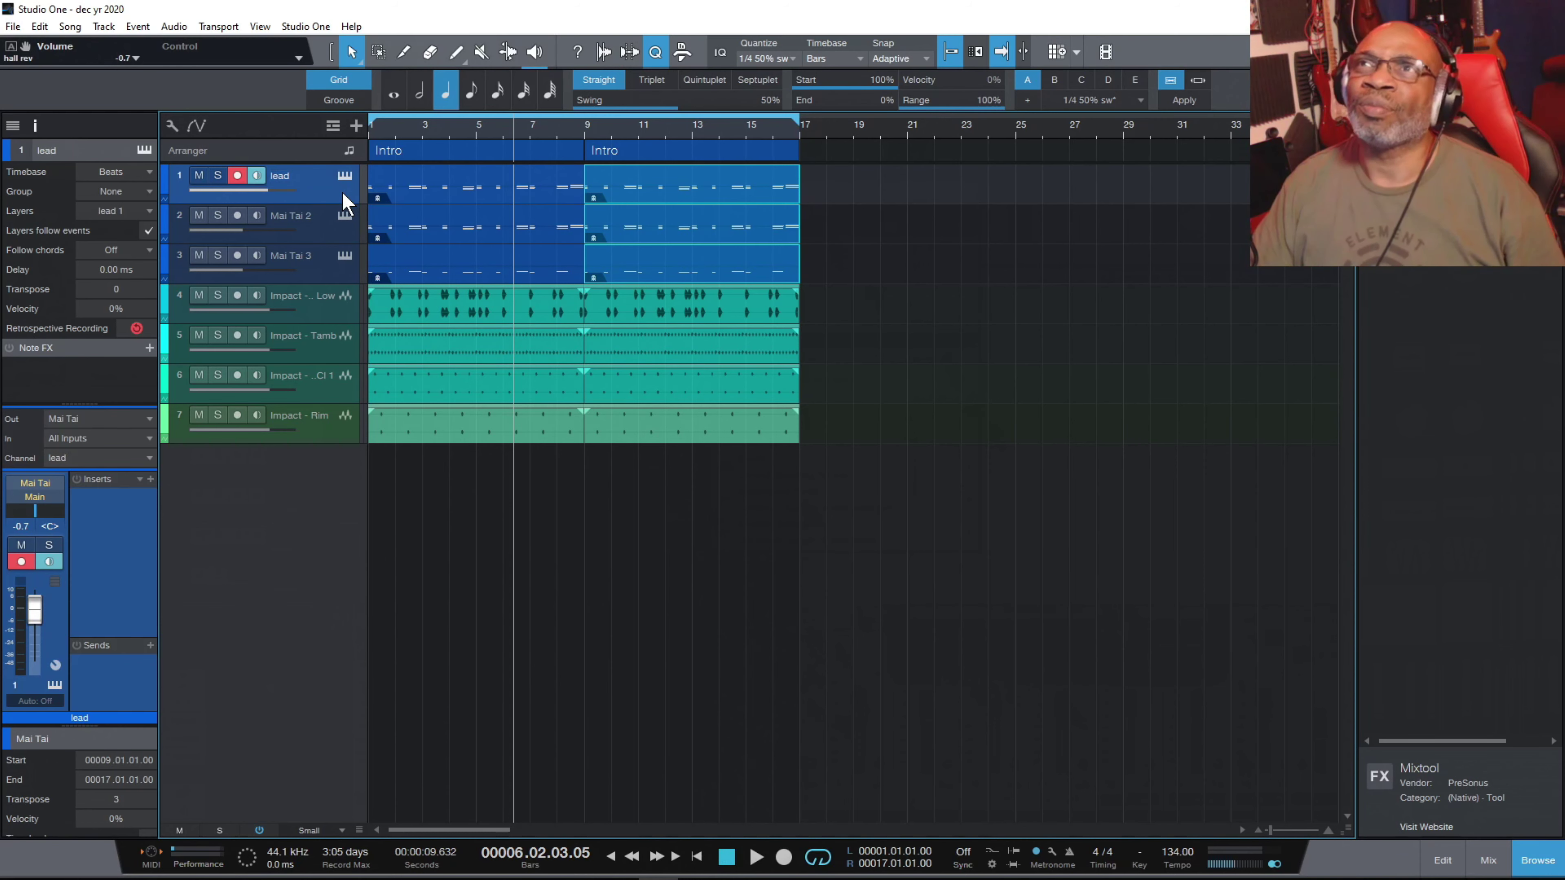
pyautogui.click(318, 232)
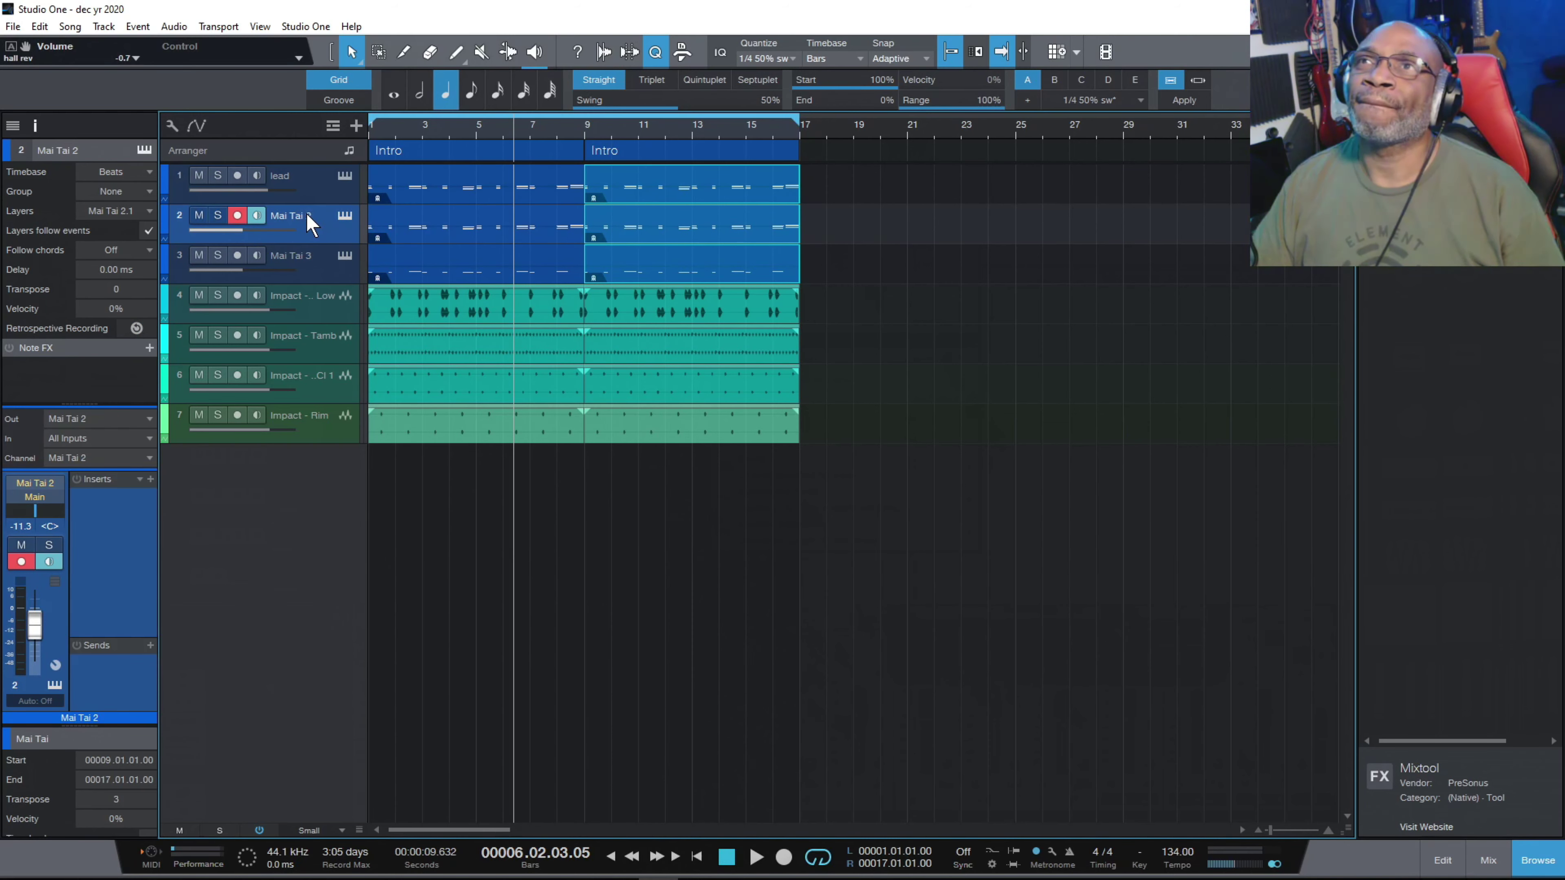
pyautogui.doubleClick(309, 216)
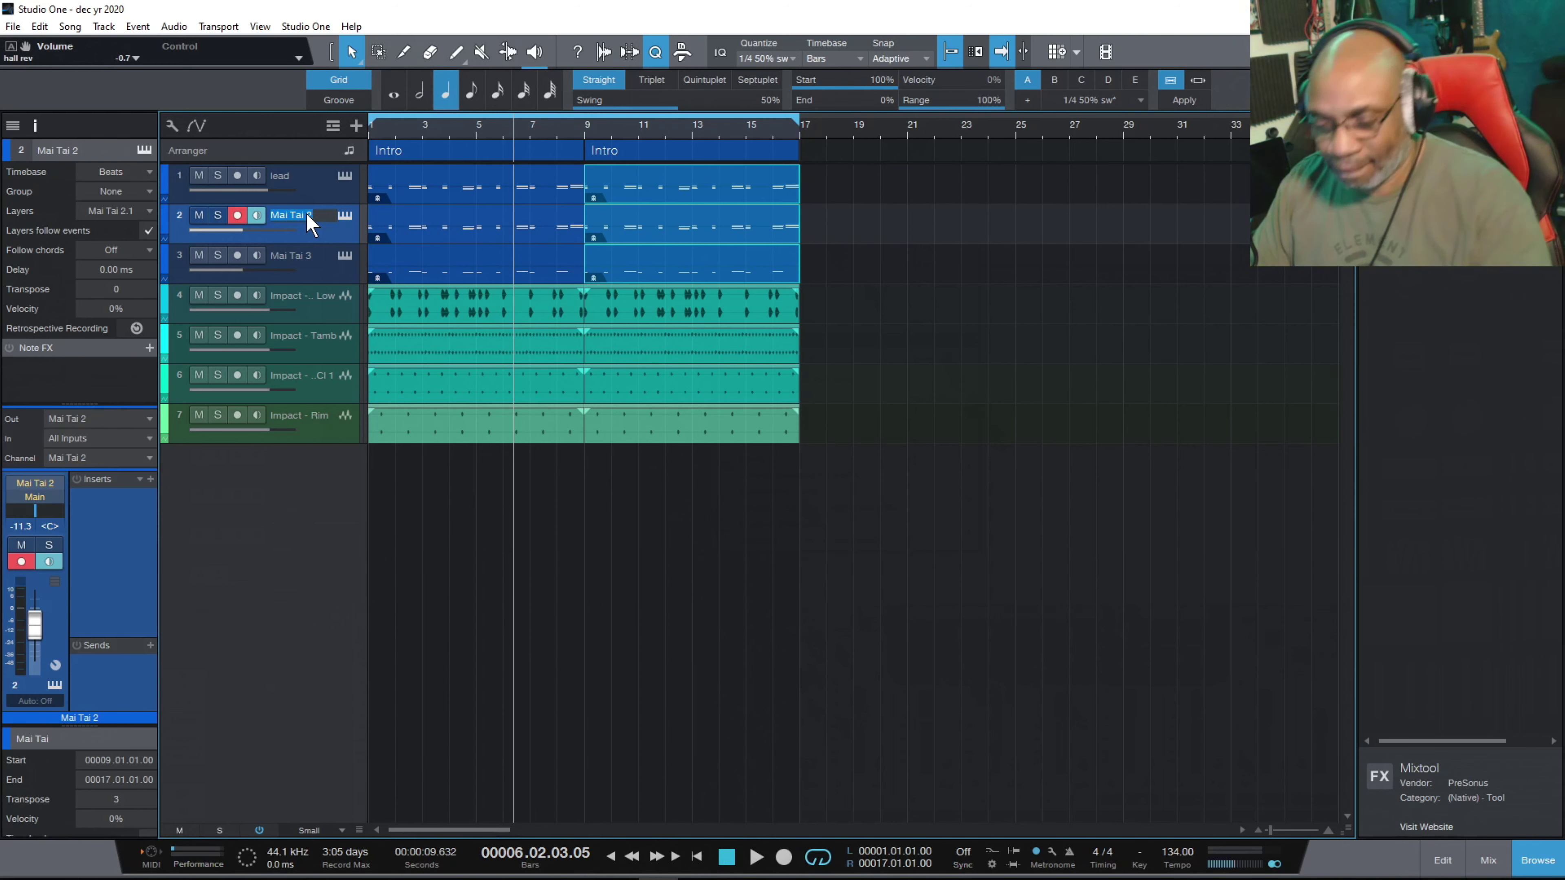
pyautogui.write('high')
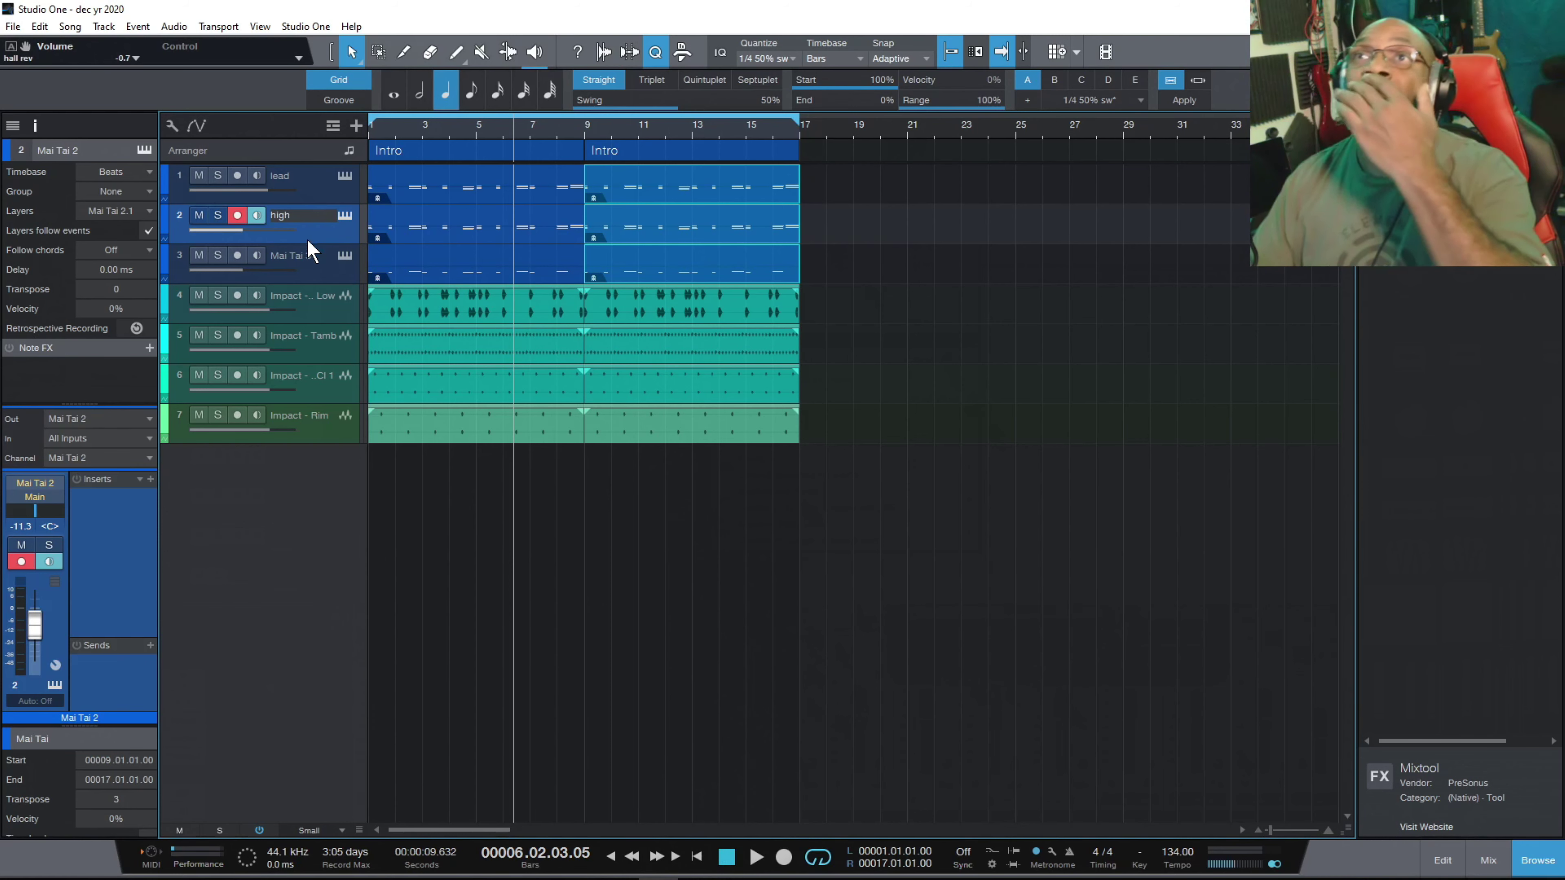
pyautogui.click(306, 257)
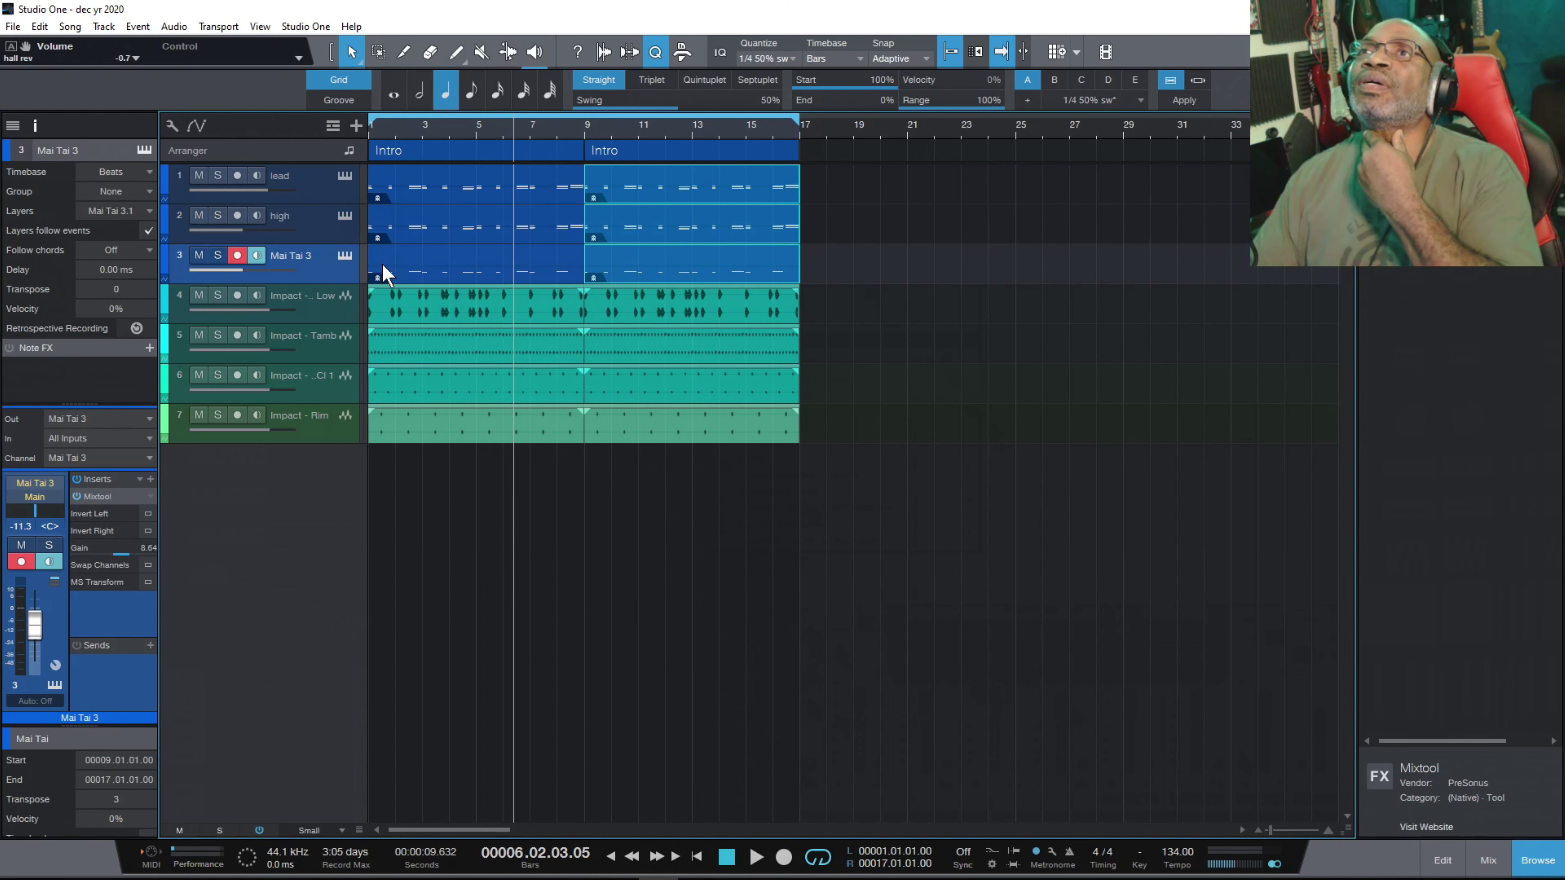
pyautogui.doubleClick(305, 258)
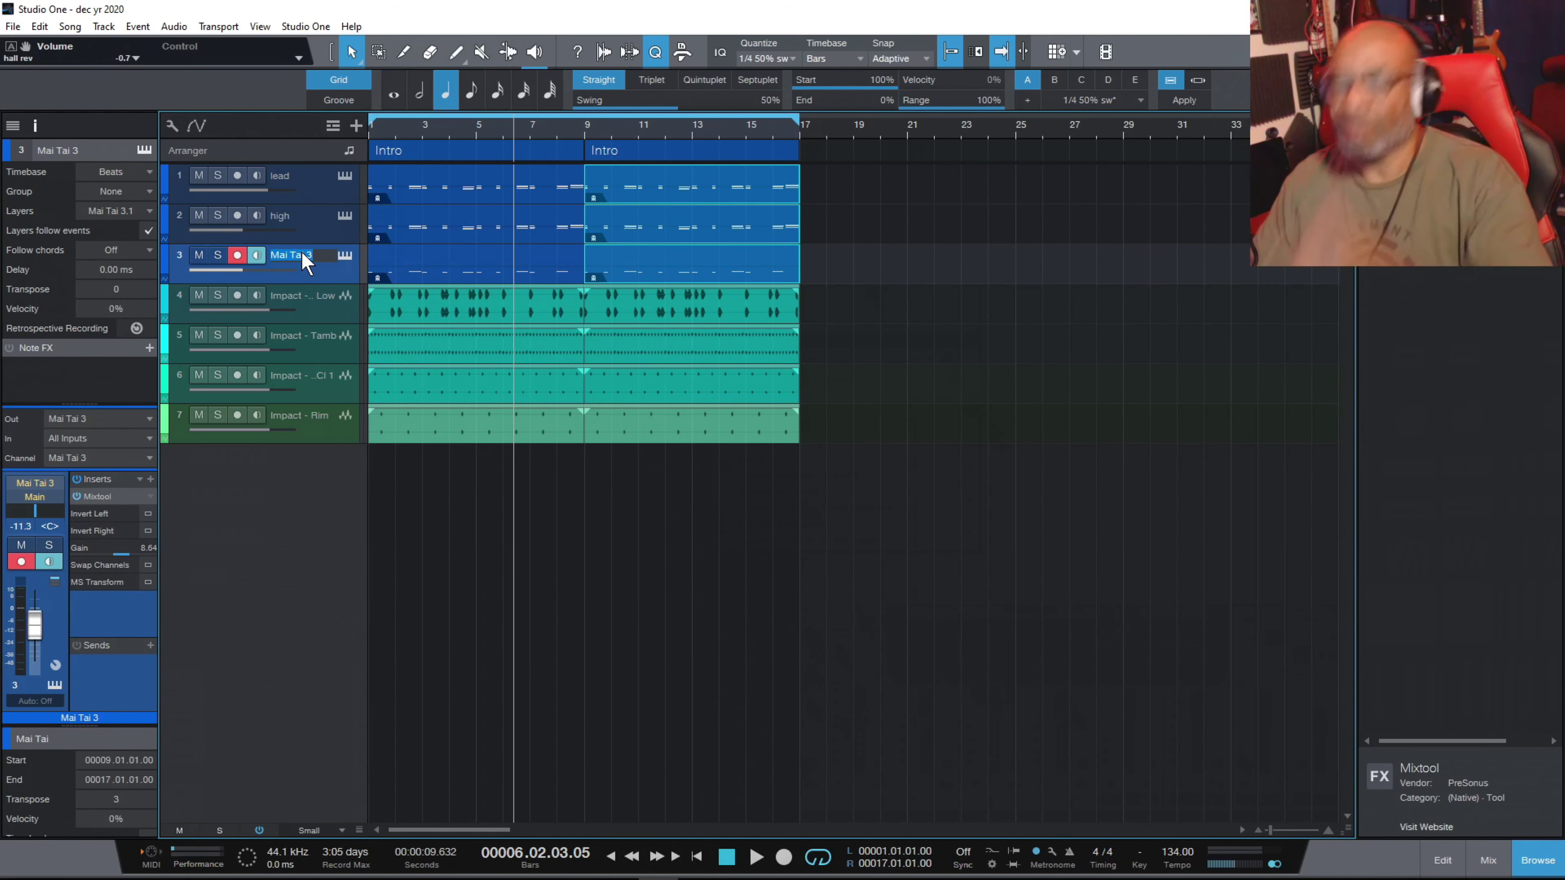
pyautogui.write('b')
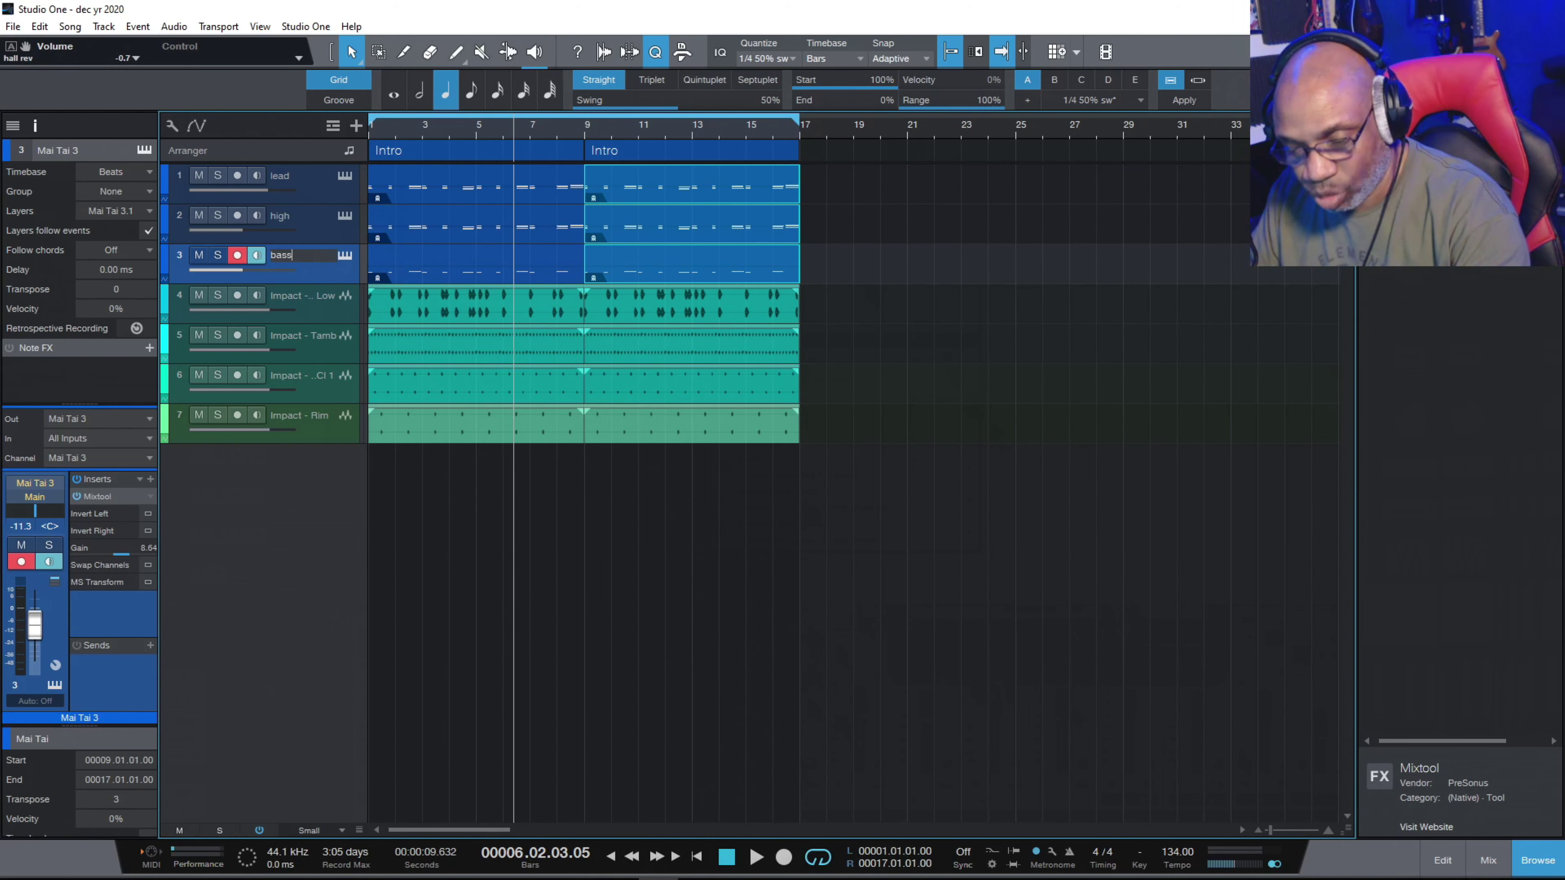
pyautogui.write('ass')
pyautogui.press('Return')
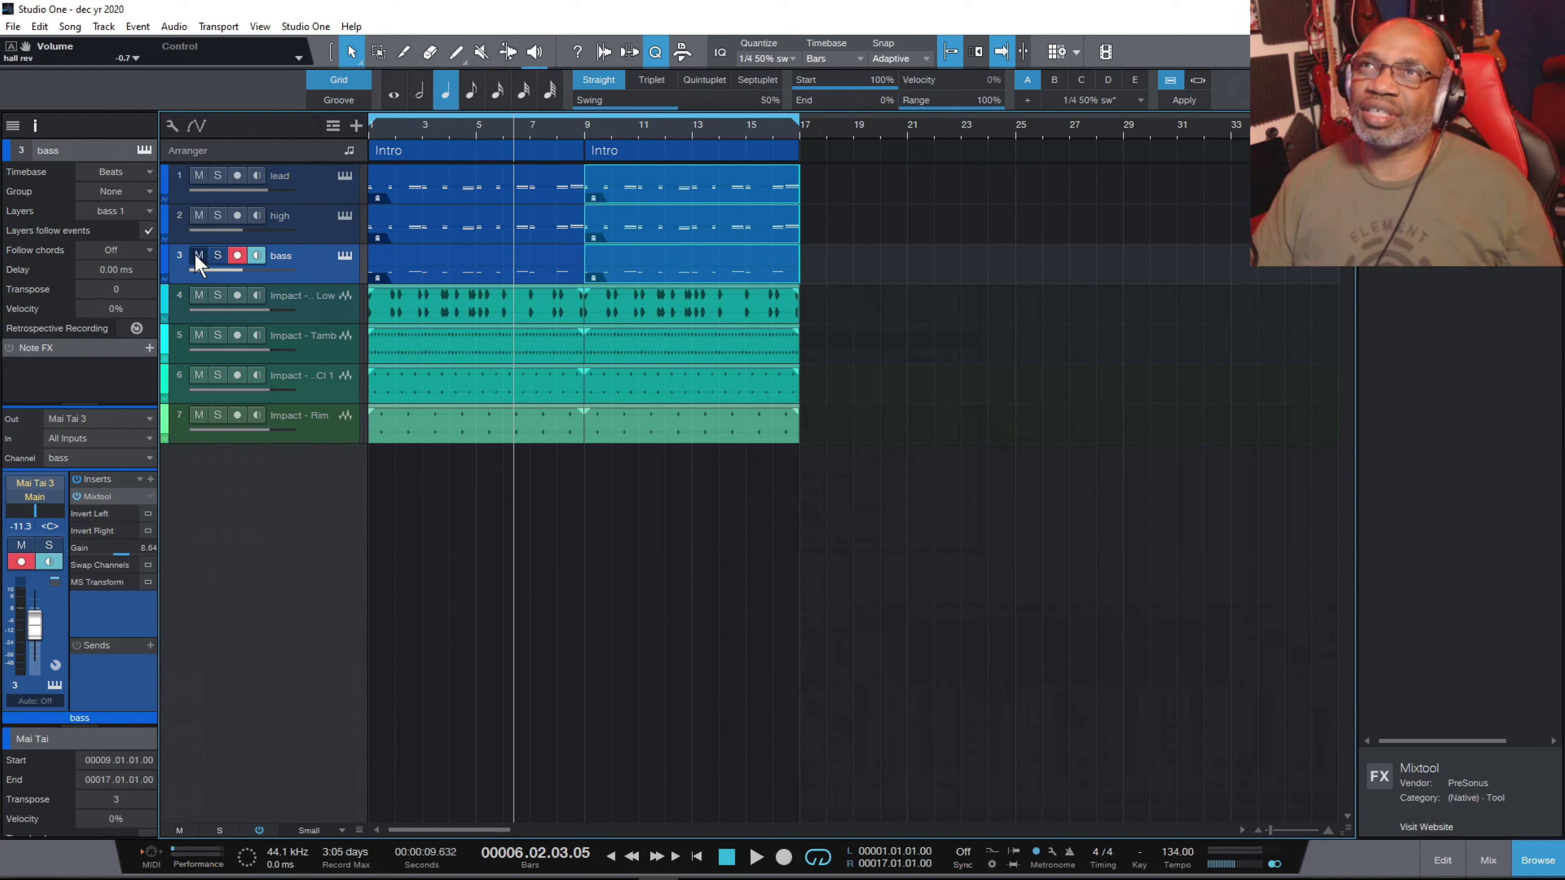
# Solo the bass track and play it through into the second Intro section.
pyautogui.click(217, 255)
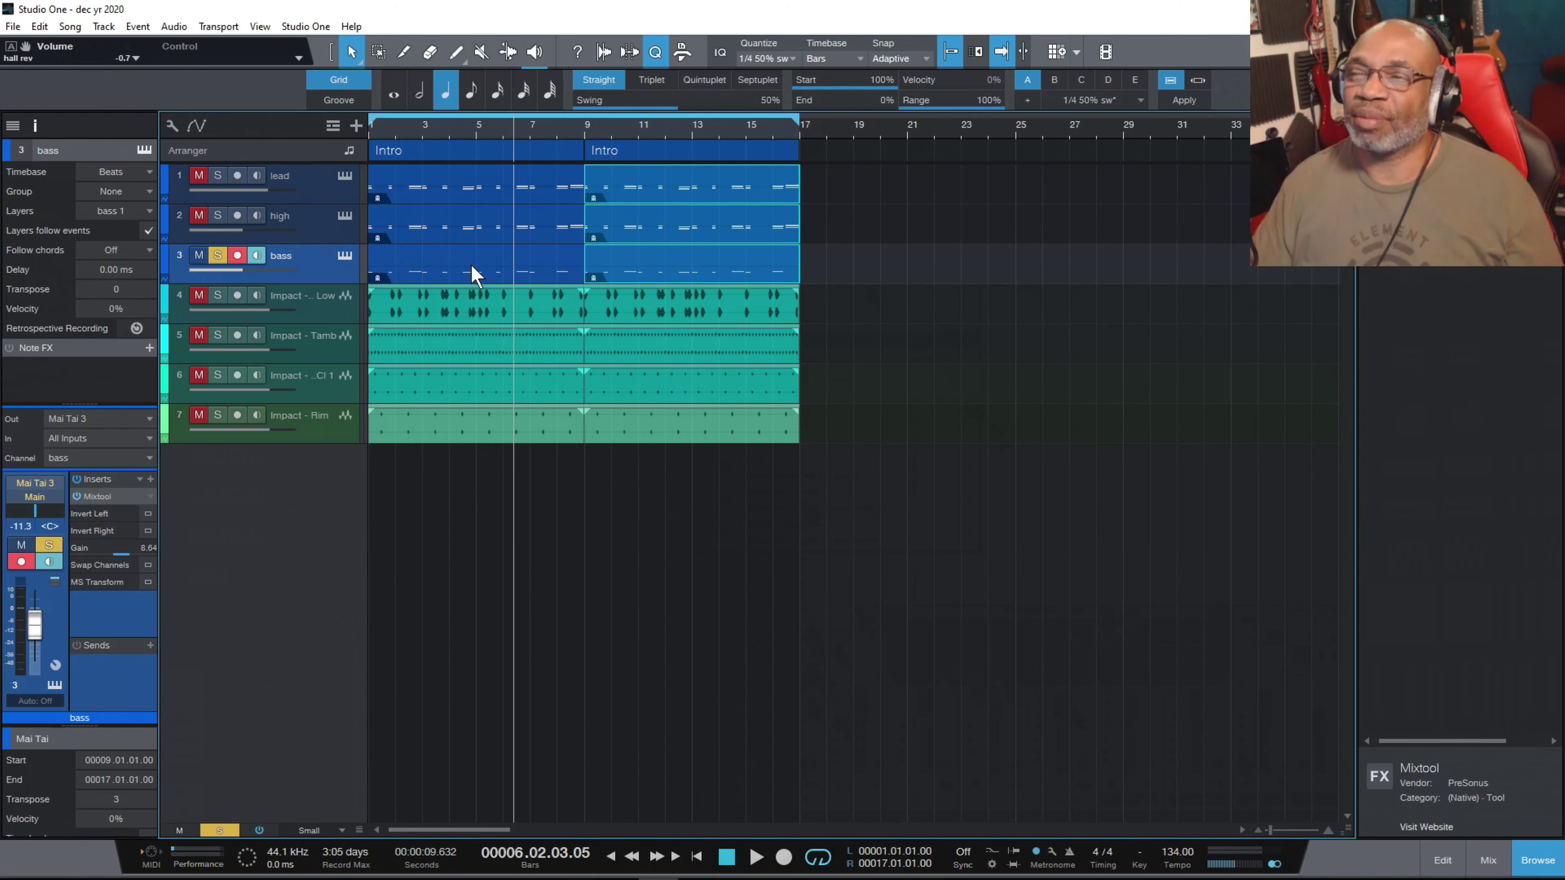
pyautogui.click(756, 857)
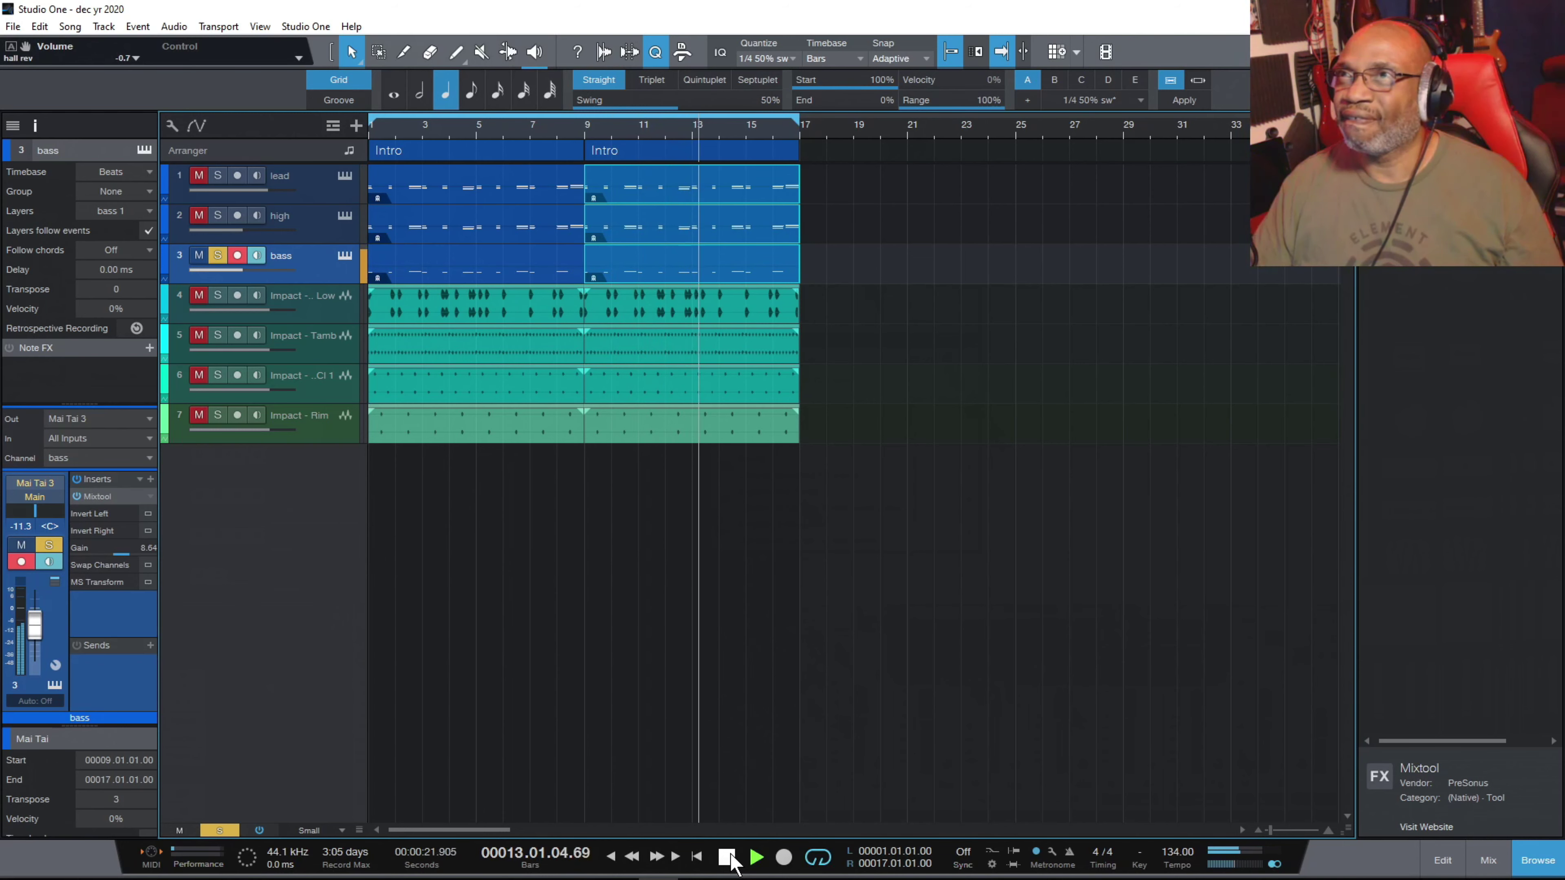
pyautogui.click(728, 857)
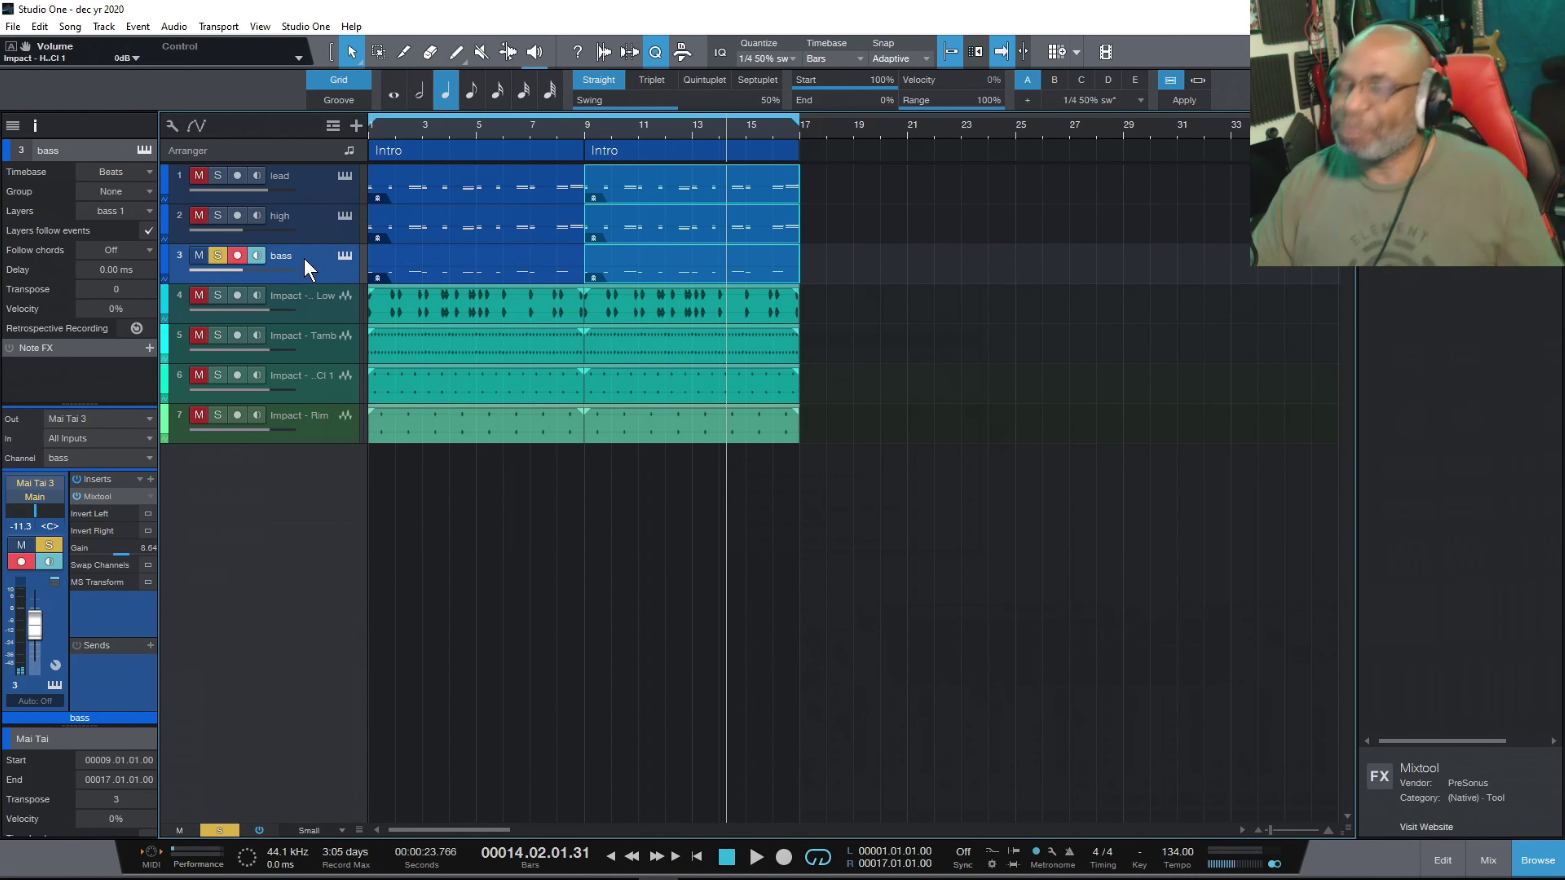
# Audition the high track on its own in place of the bass, and clear its solo after stopping playback.
pyautogui.click(314, 221)
pyautogui.click(217, 255)
pyautogui.click(217, 215)
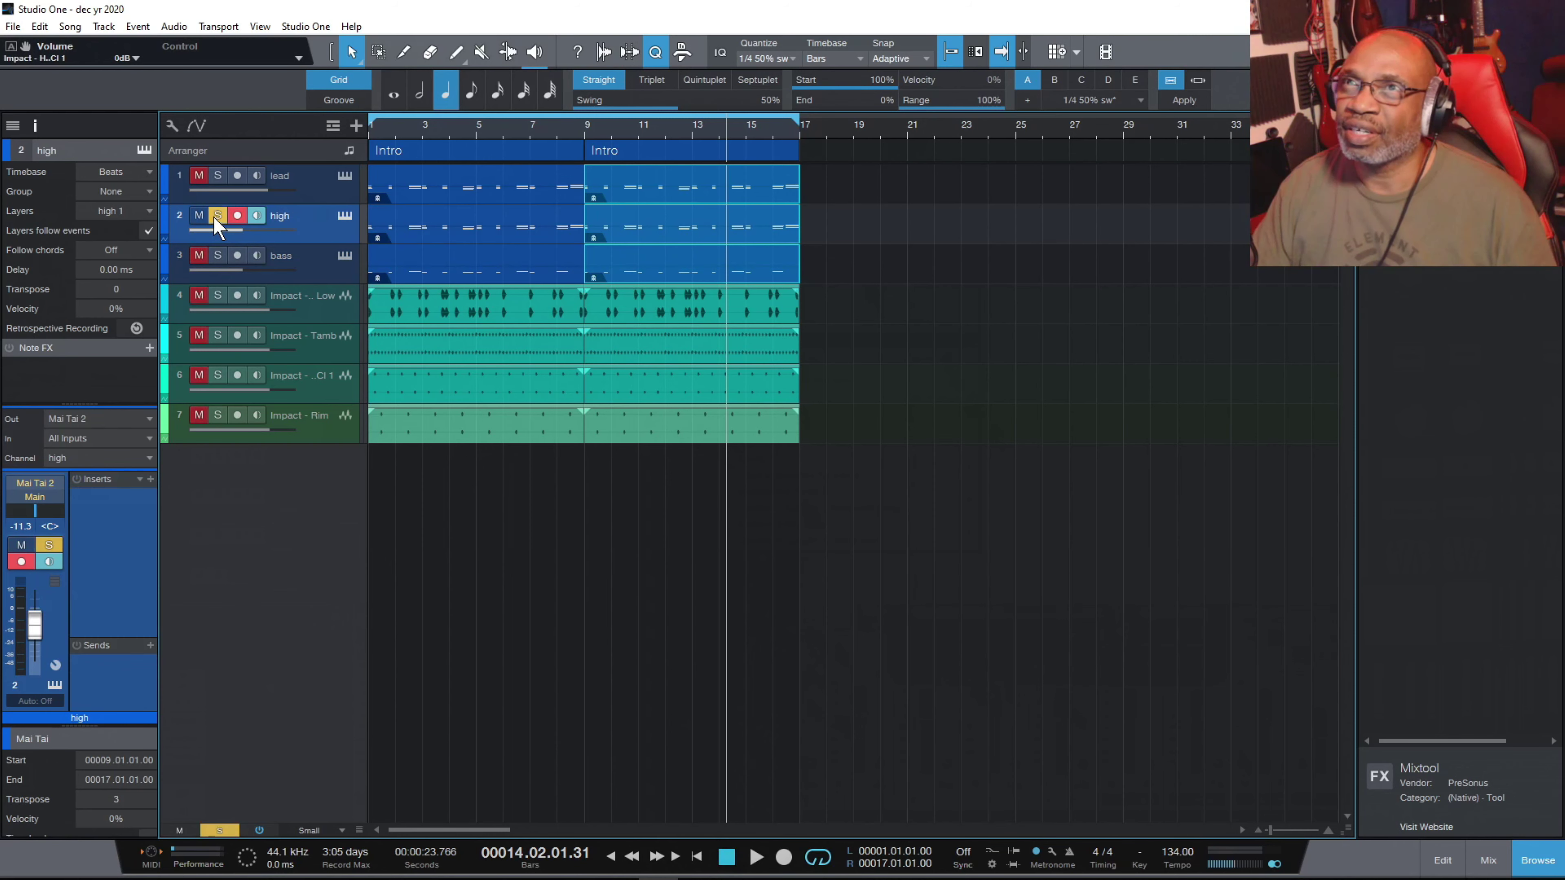
pyautogui.click(755, 858)
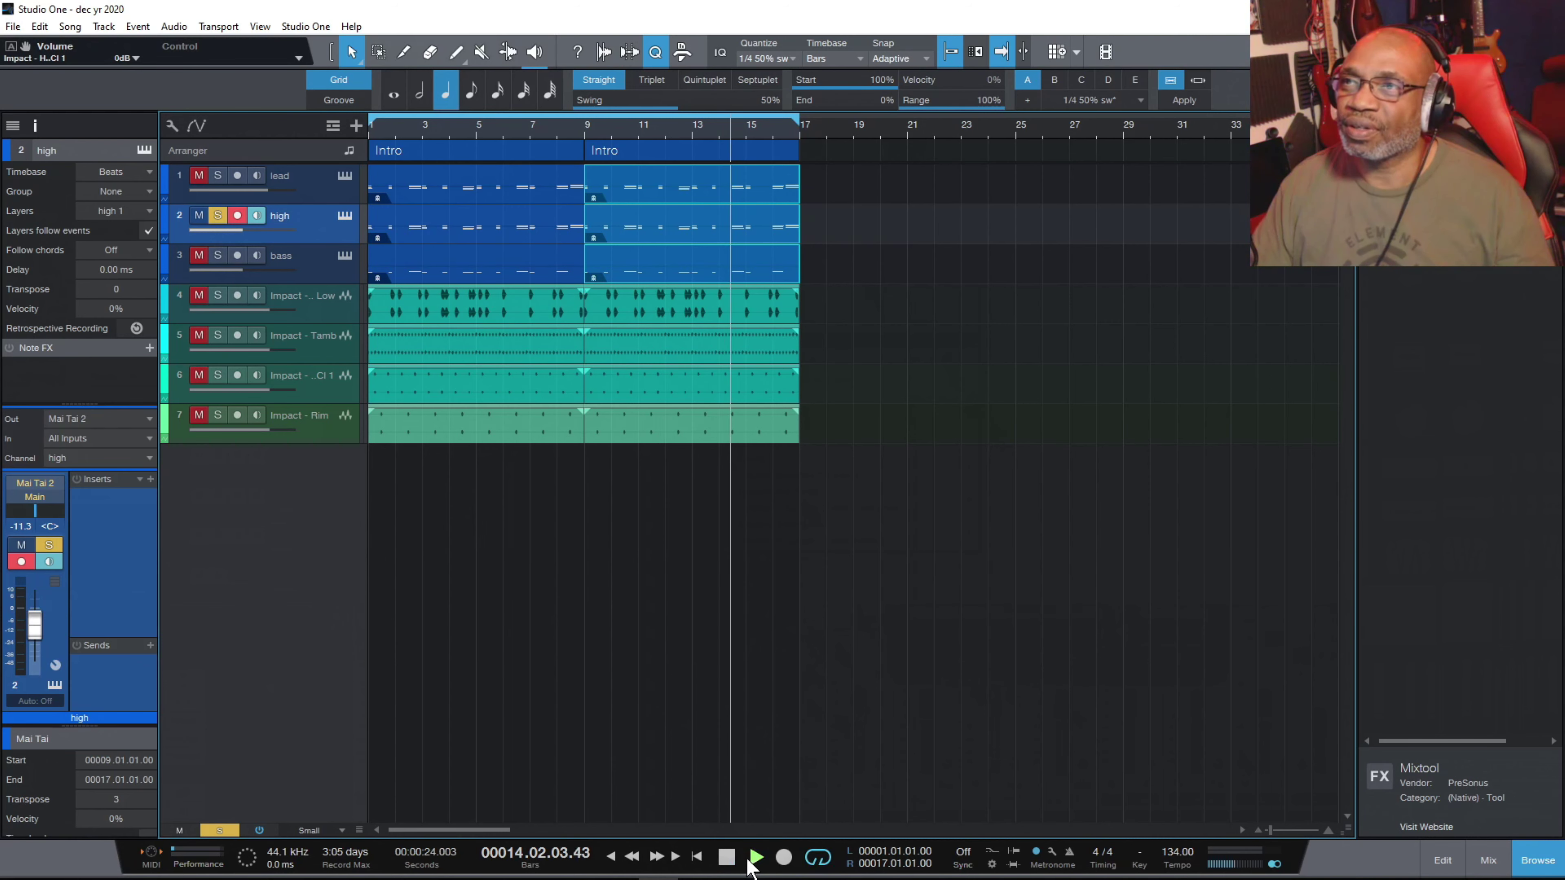
pyautogui.click(726, 857)
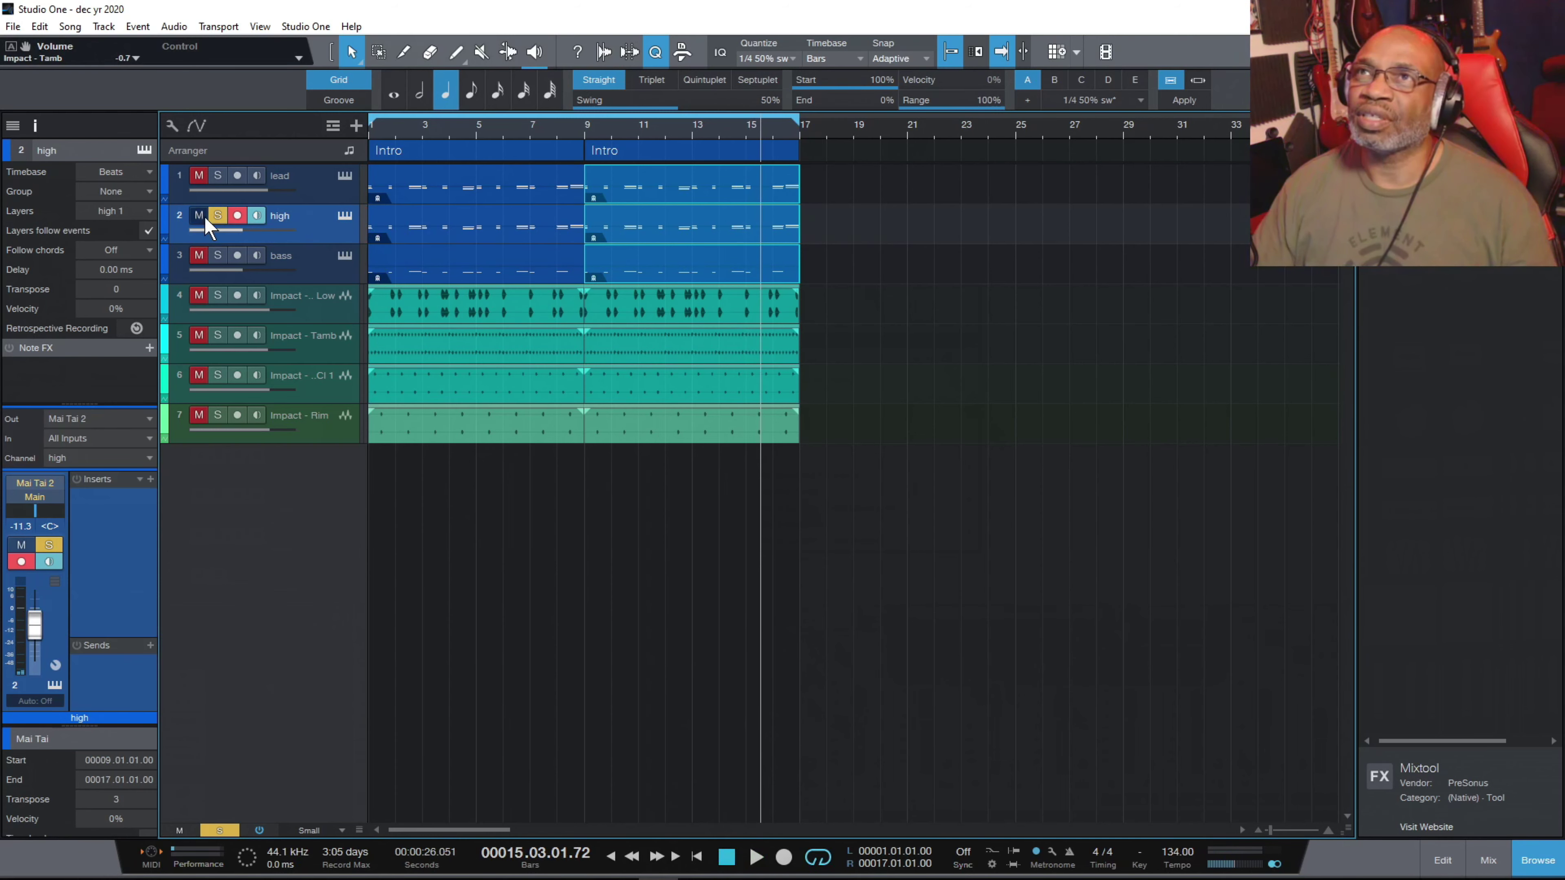
pyautogui.click(219, 216)
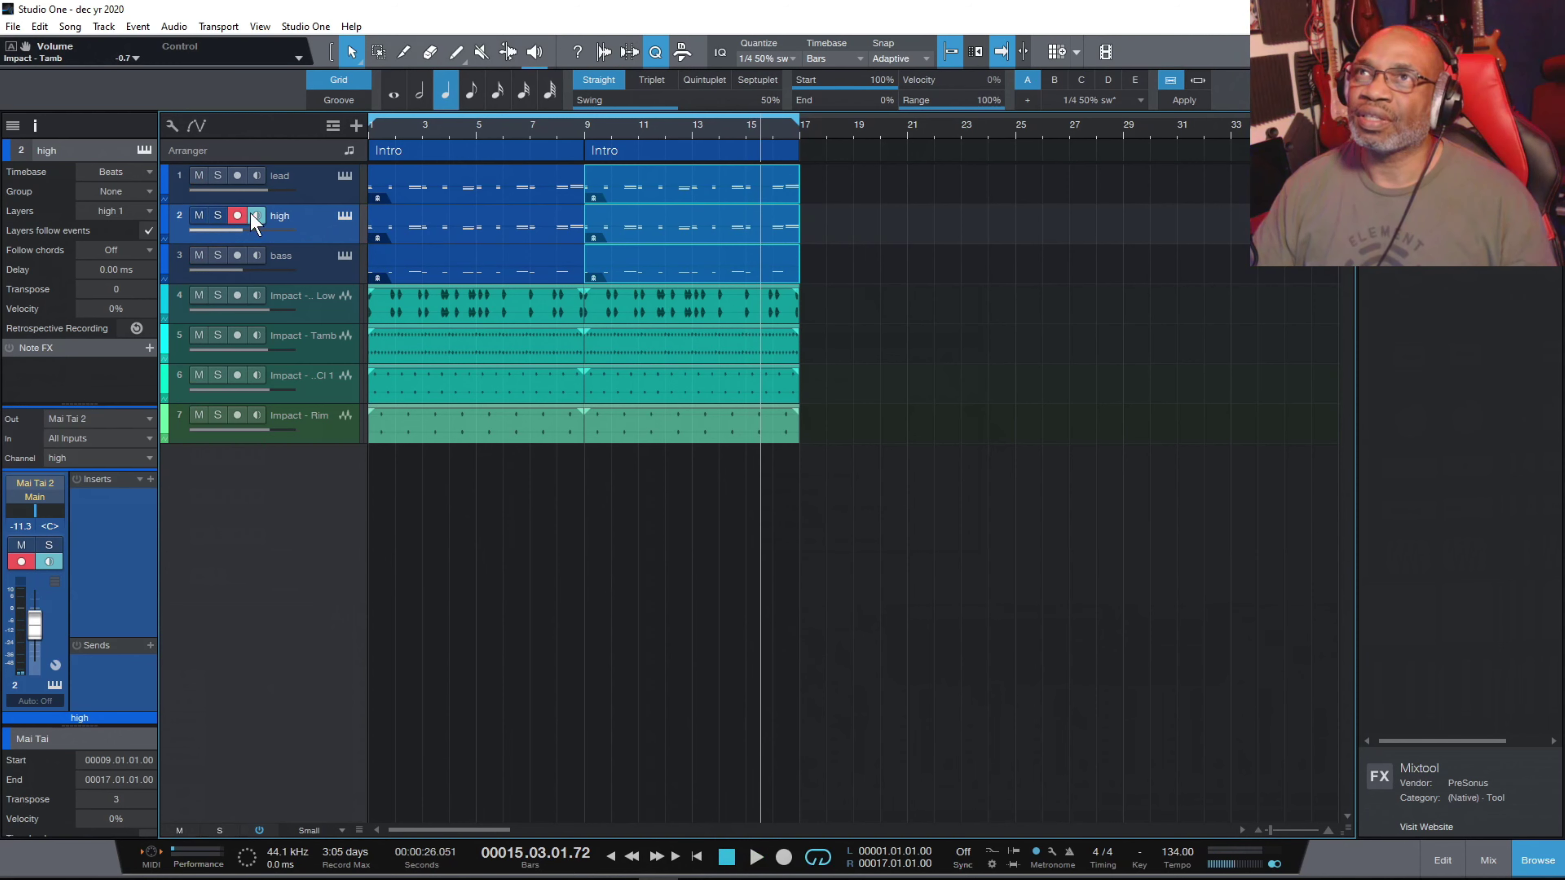
# Duplicate the high track completely with its instrument and load the Bell - Softbell preset into the copy's Mai Tai.
pyautogui.rightClick(317, 218)
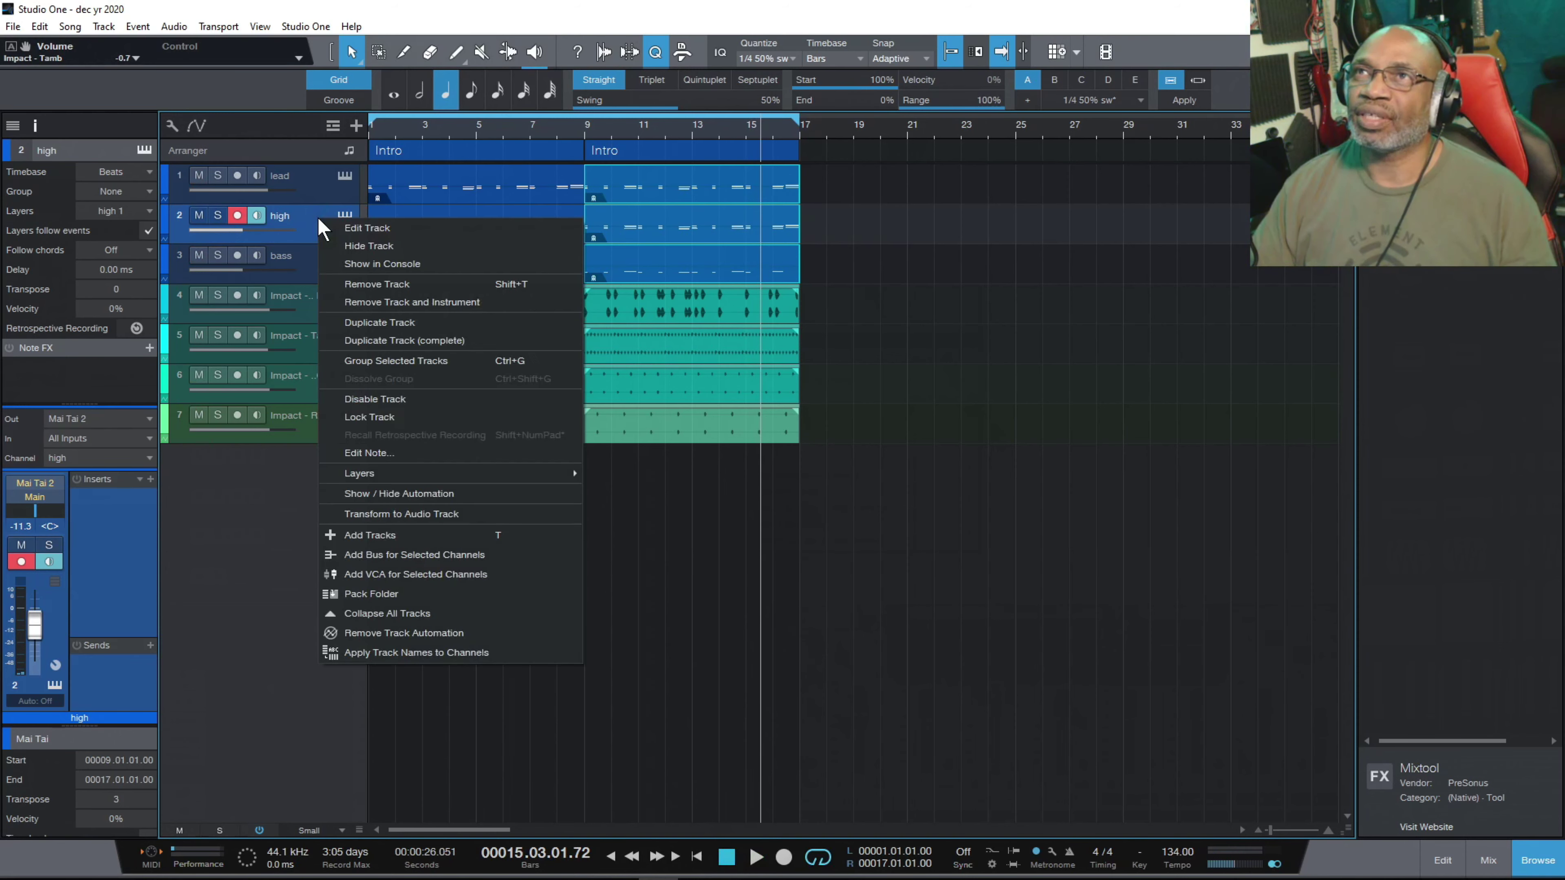
pyautogui.click(383, 340)
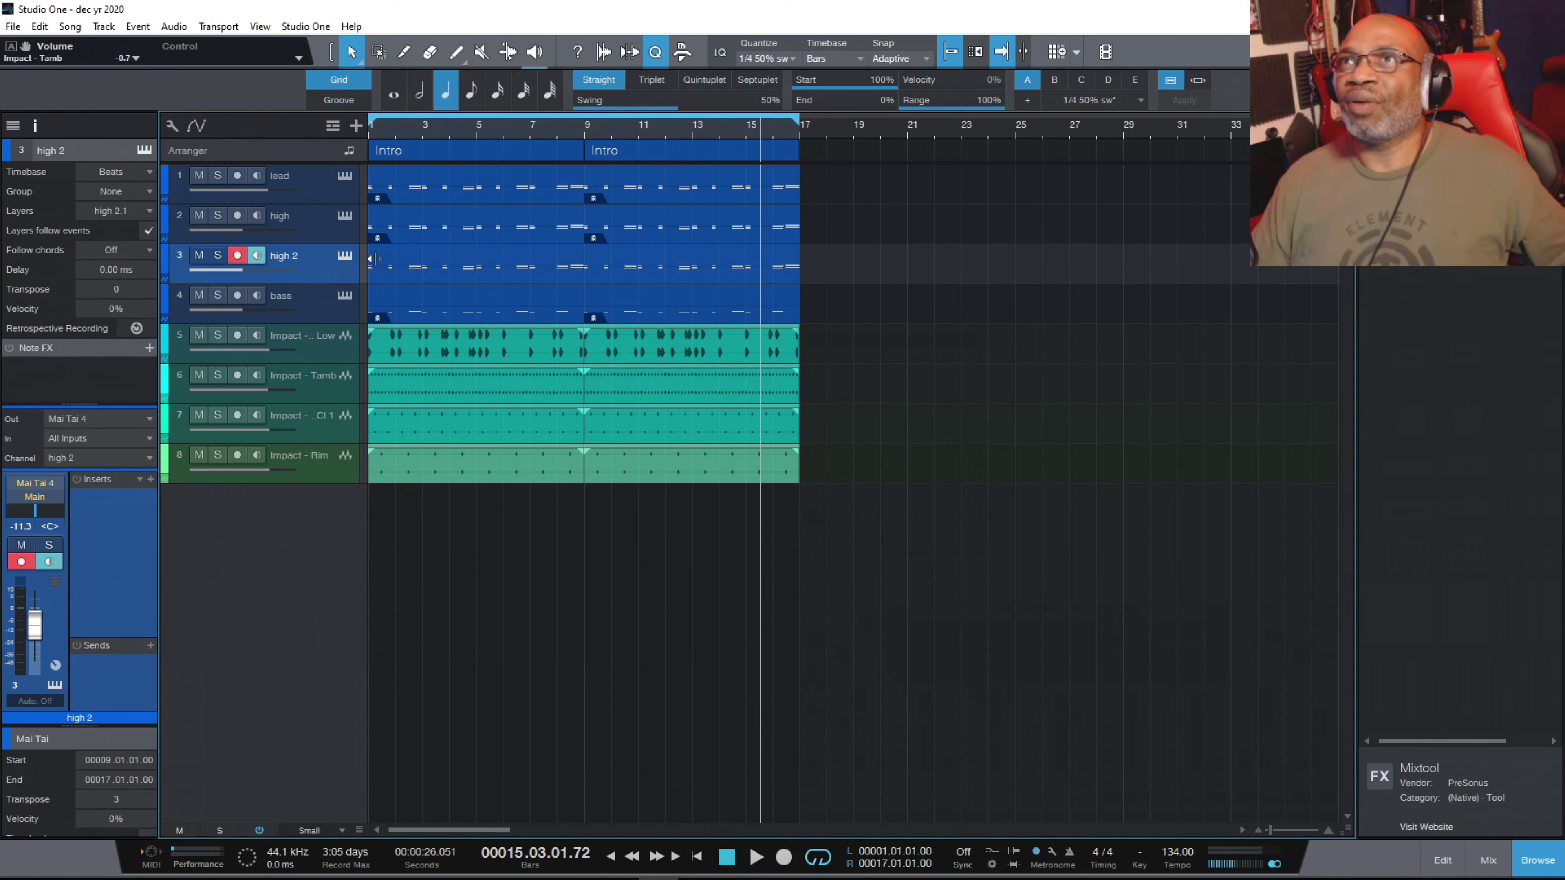
pyautogui.click(344, 256)
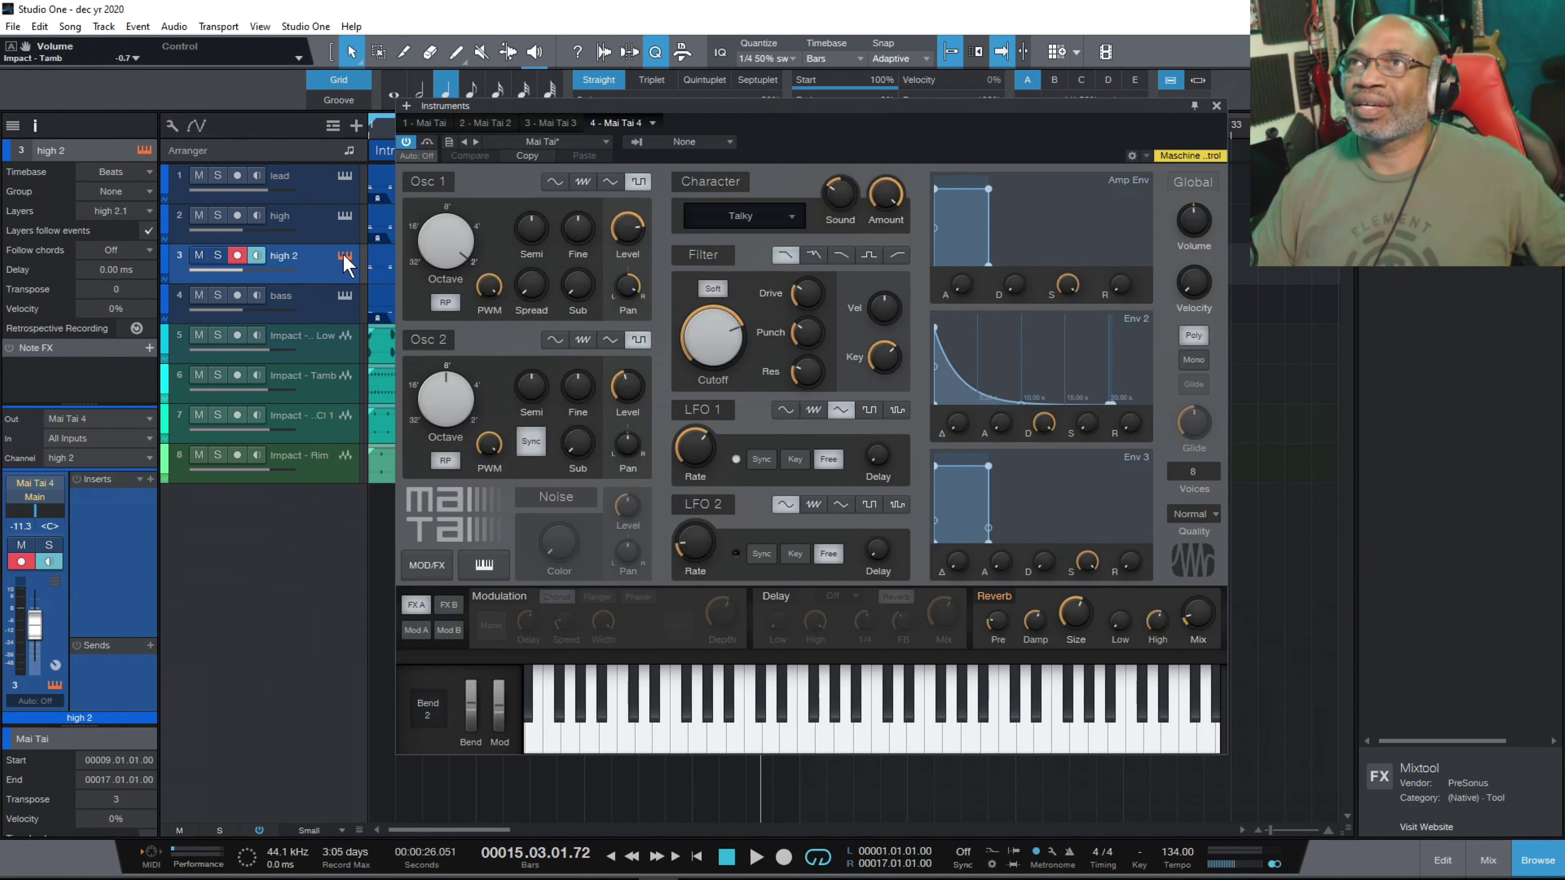
pyautogui.click(555, 141)
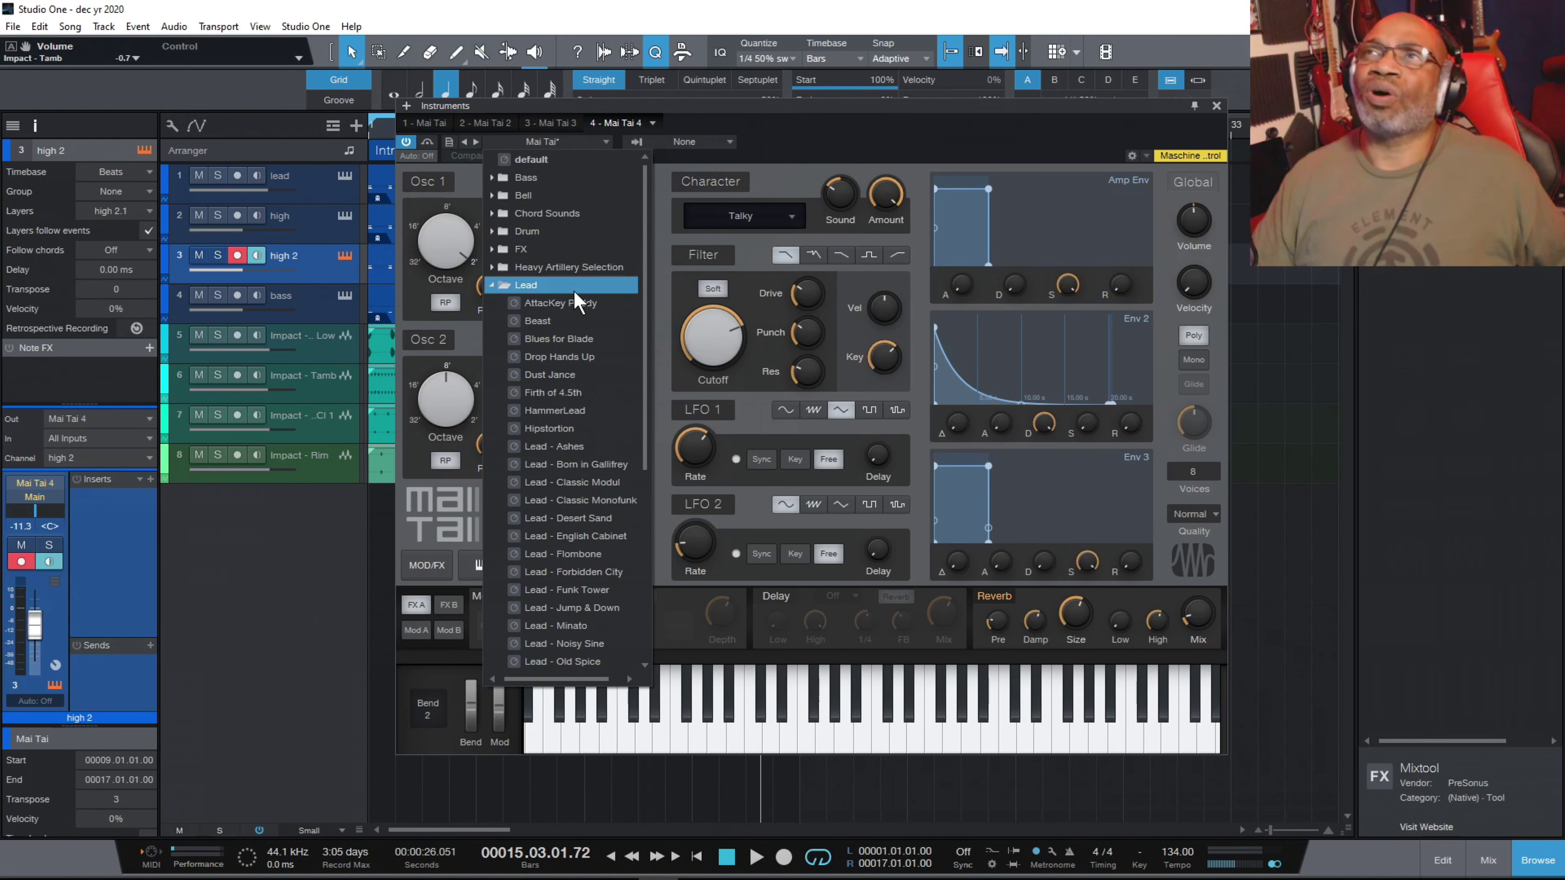
pyautogui.click(513, 194)
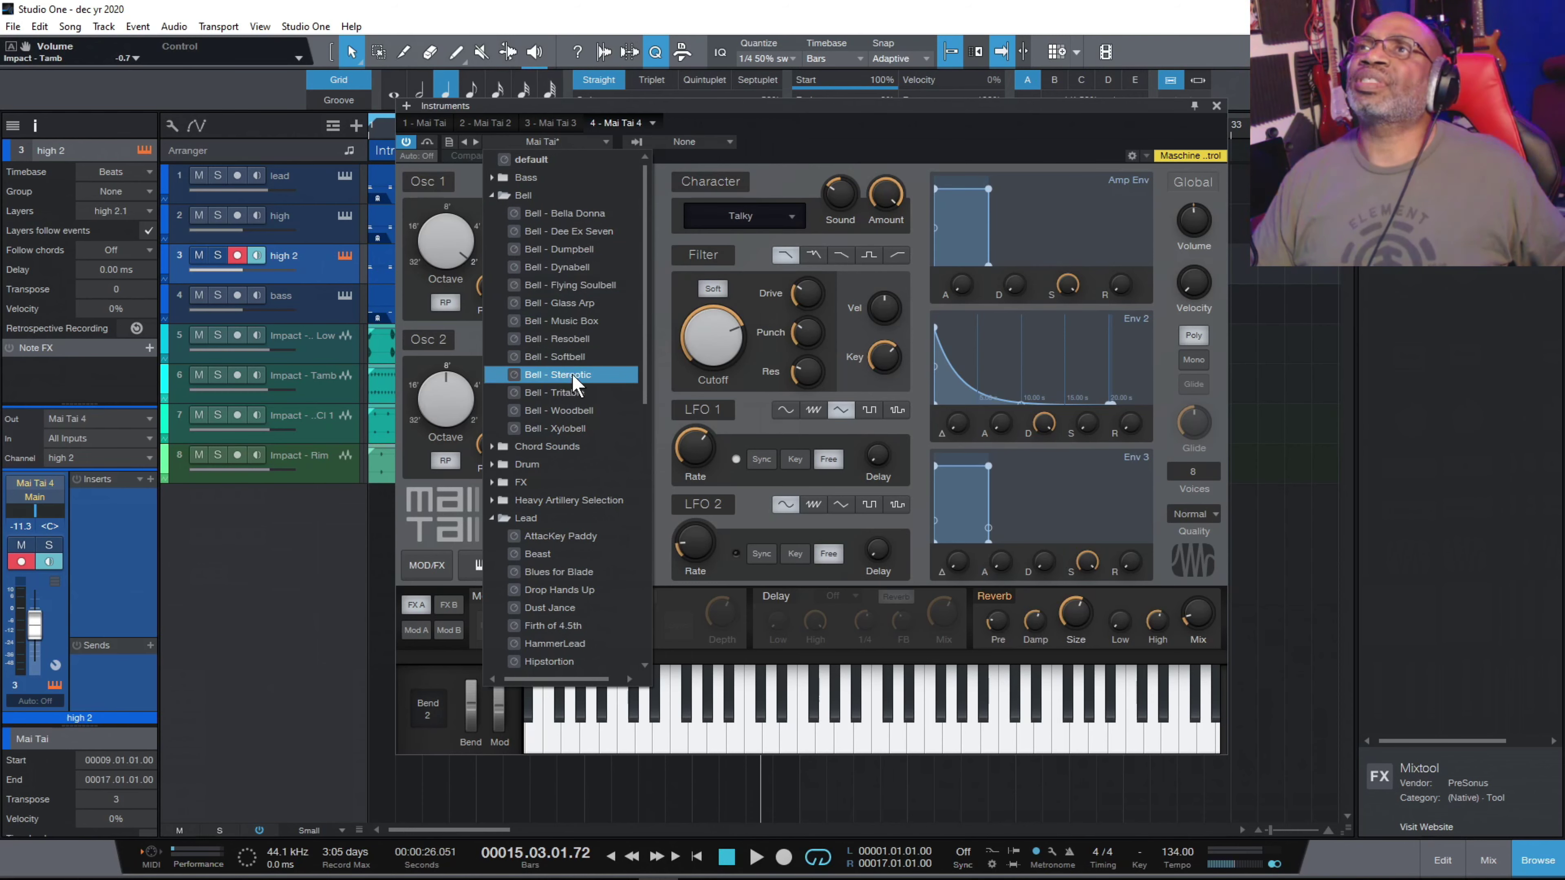
pyautogui.click(573, 355)
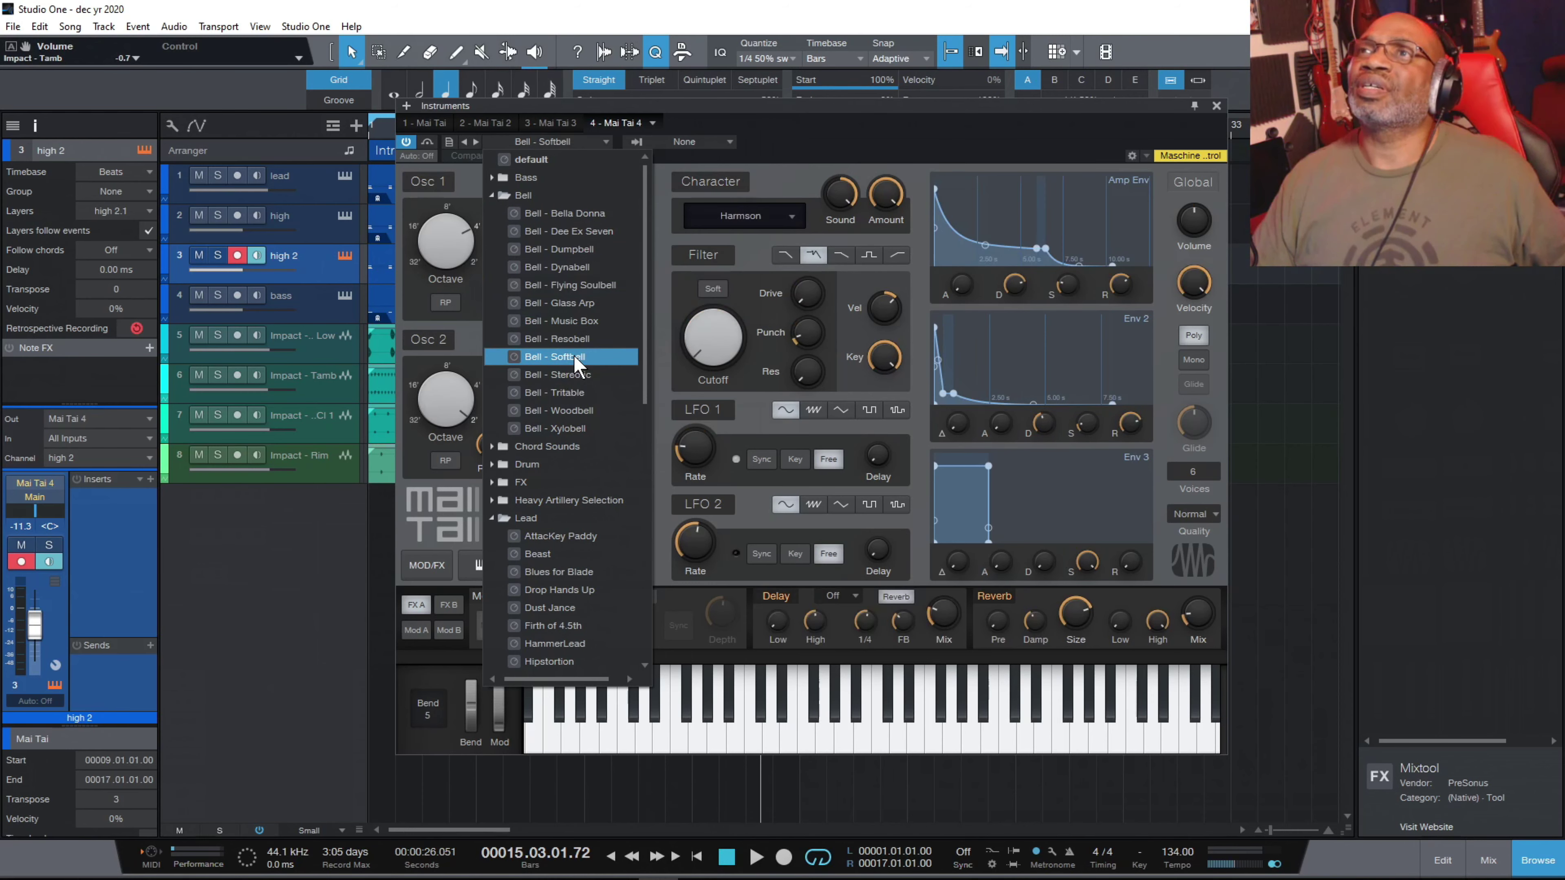
# Try the Softbell sound with a few notes, start song playback and solo the high 2 track.
pyautogui.click(627, 734)
pyautogui.click(627, 735)
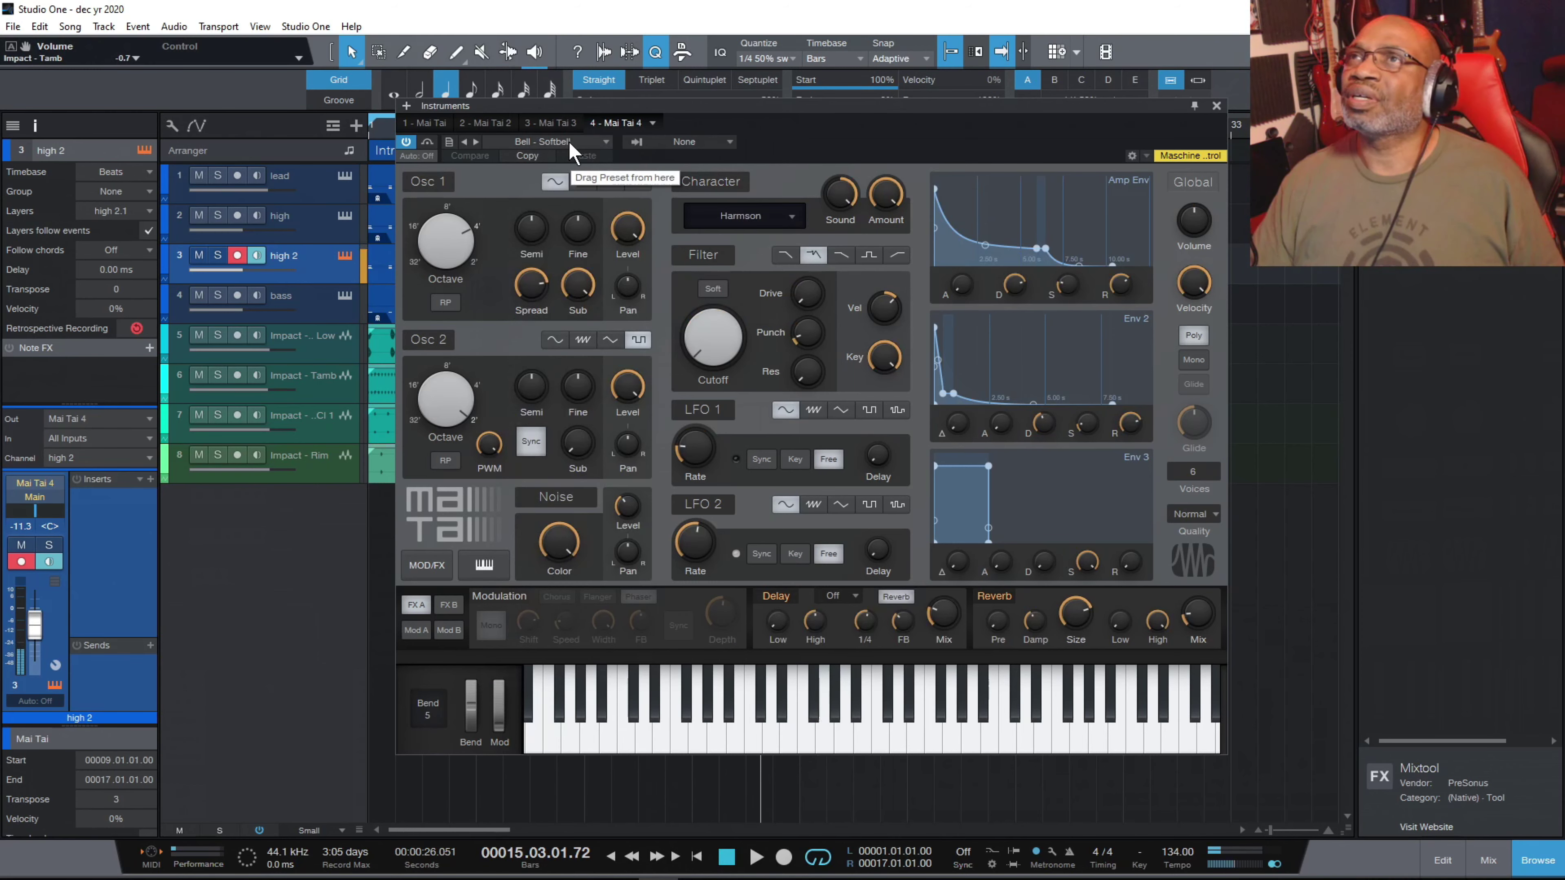
pyautogui.click(721, 722)
pyautogui.click(756, 857)
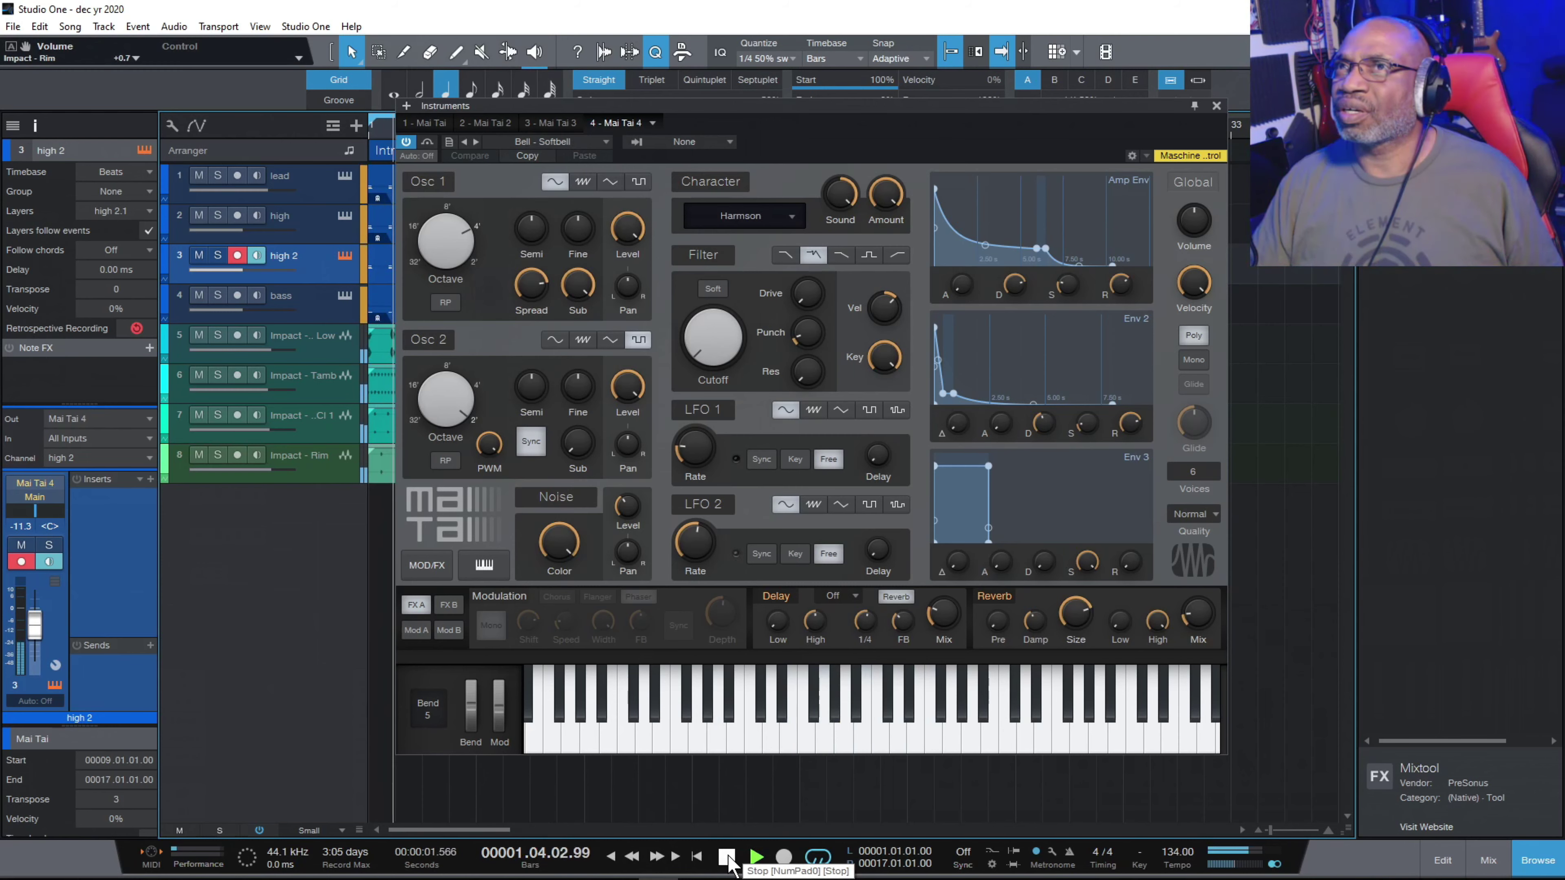
pyautogui.click(219, 254)
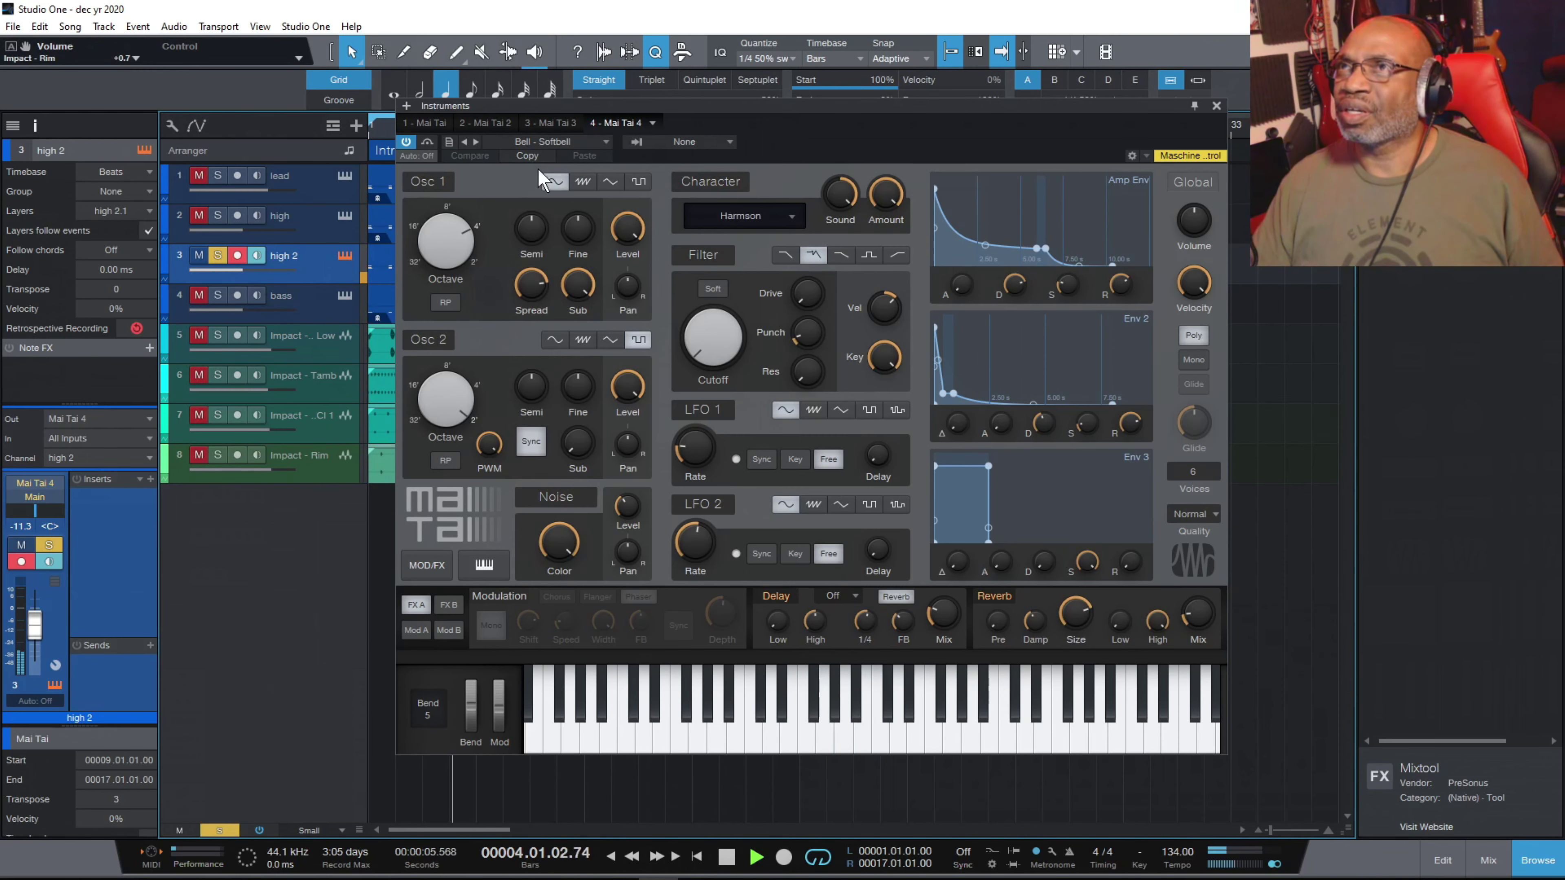
# Compare the Flying Soulbell, Music Box and Stereotic bell presets on the soloed high 2 track and reload Bell - Softbell.
pyautogui.click(606, 141)
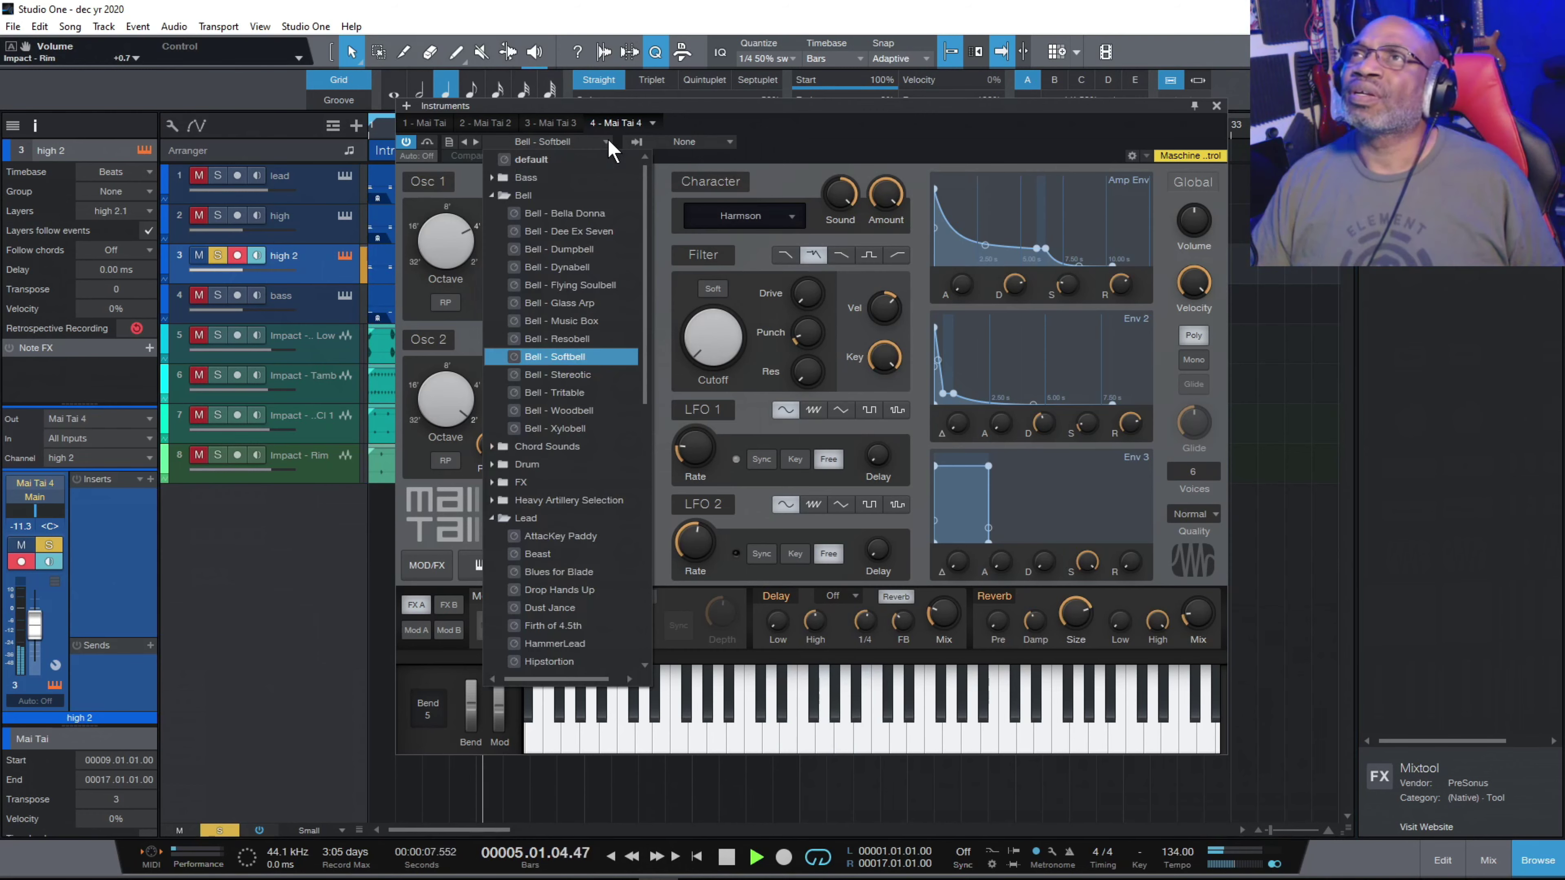
pyautogui.click(592, 284)
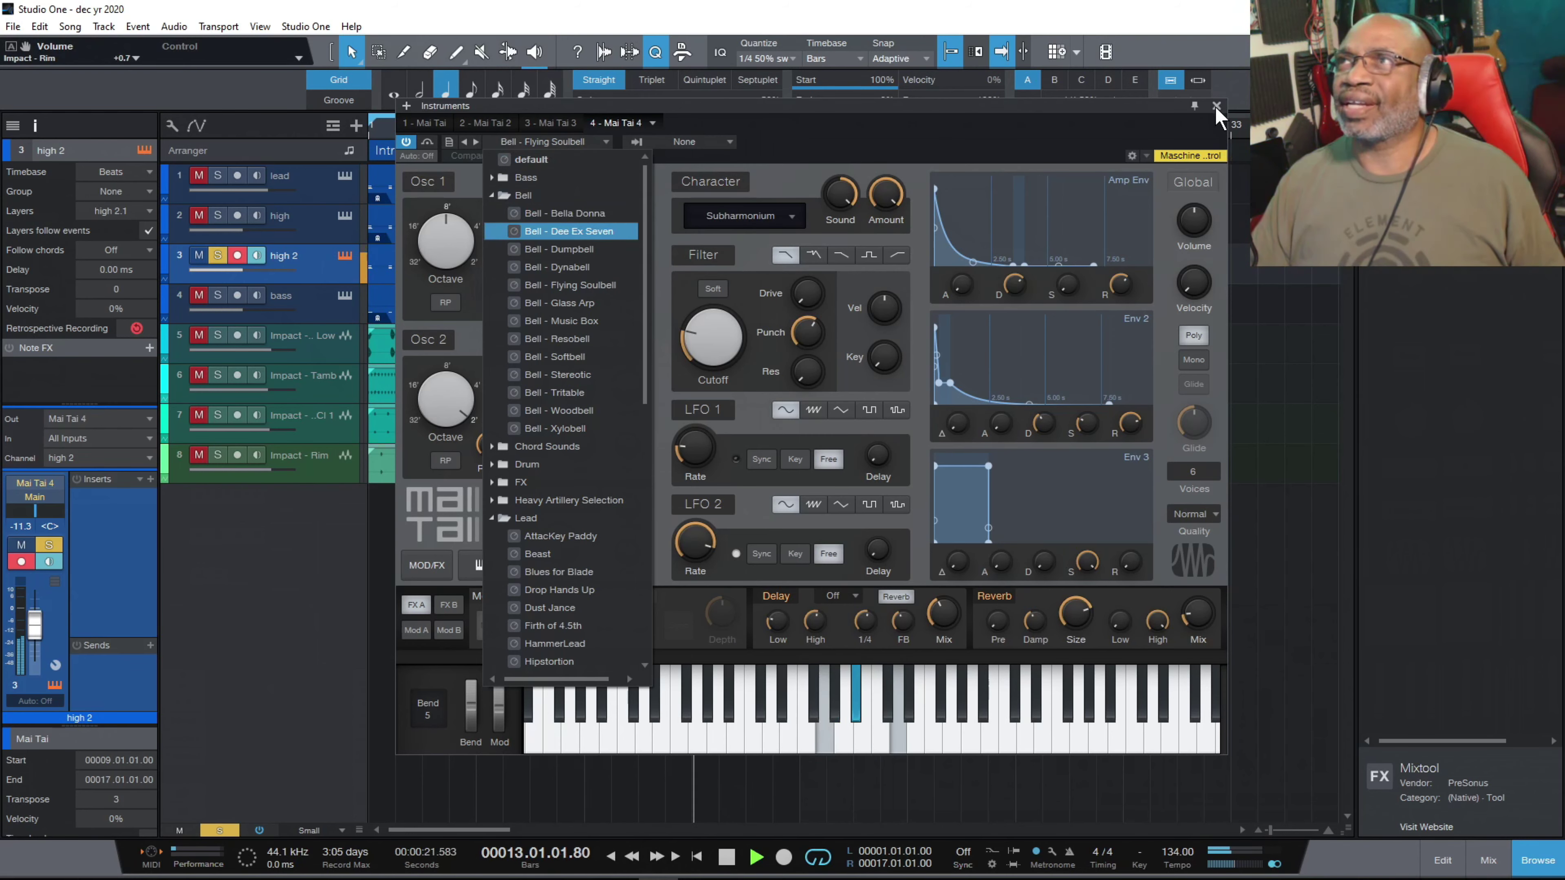
pyautogui.click(589, 322)
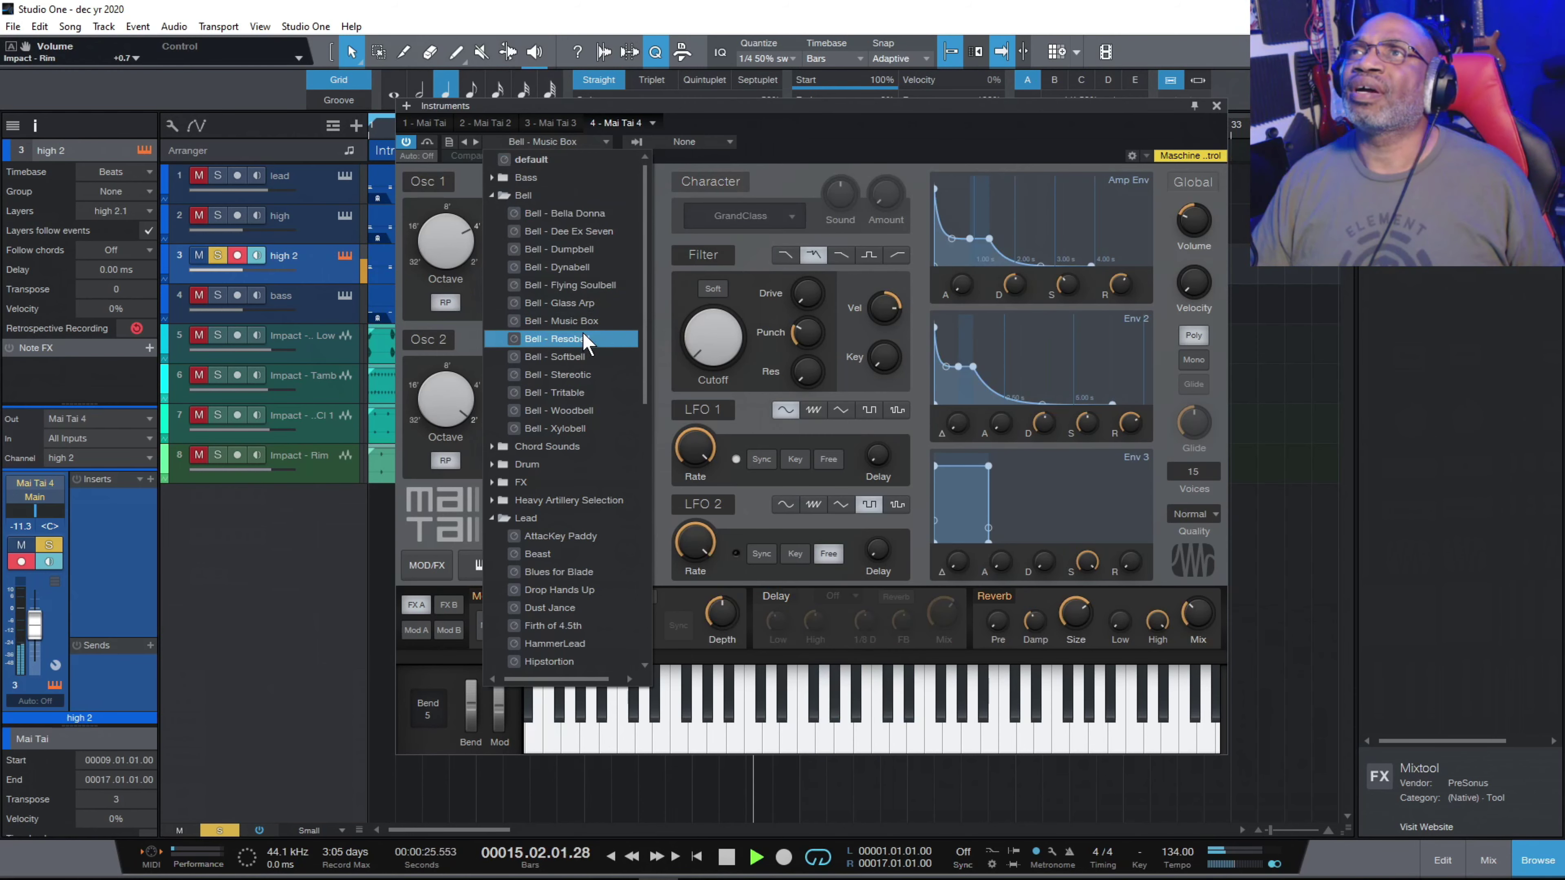
pyautogui.click(572, 371)
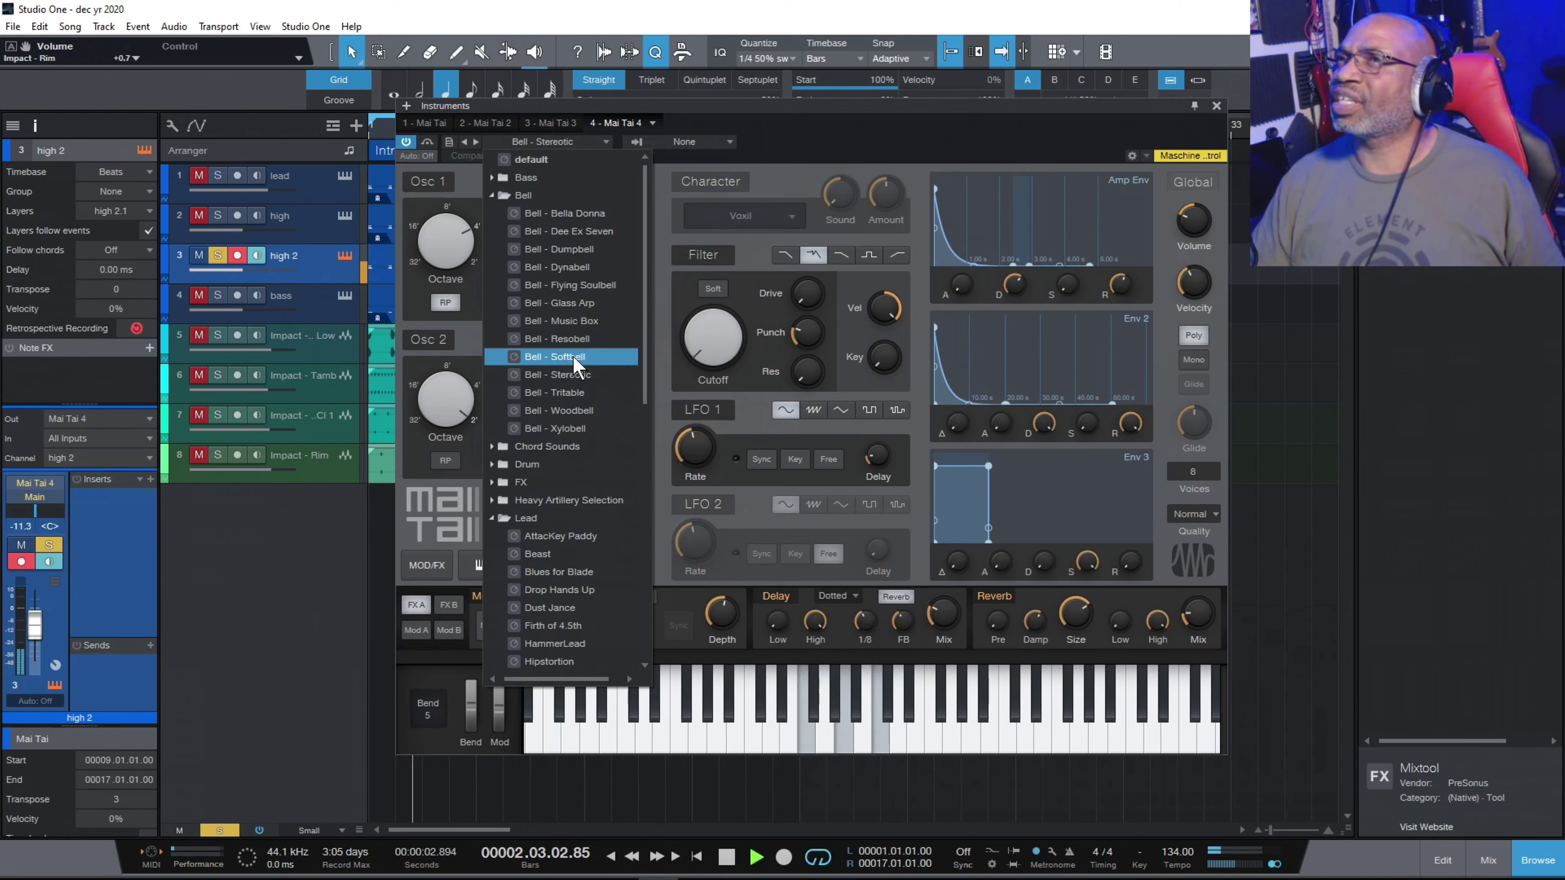
pyautogui.click(572, 356)
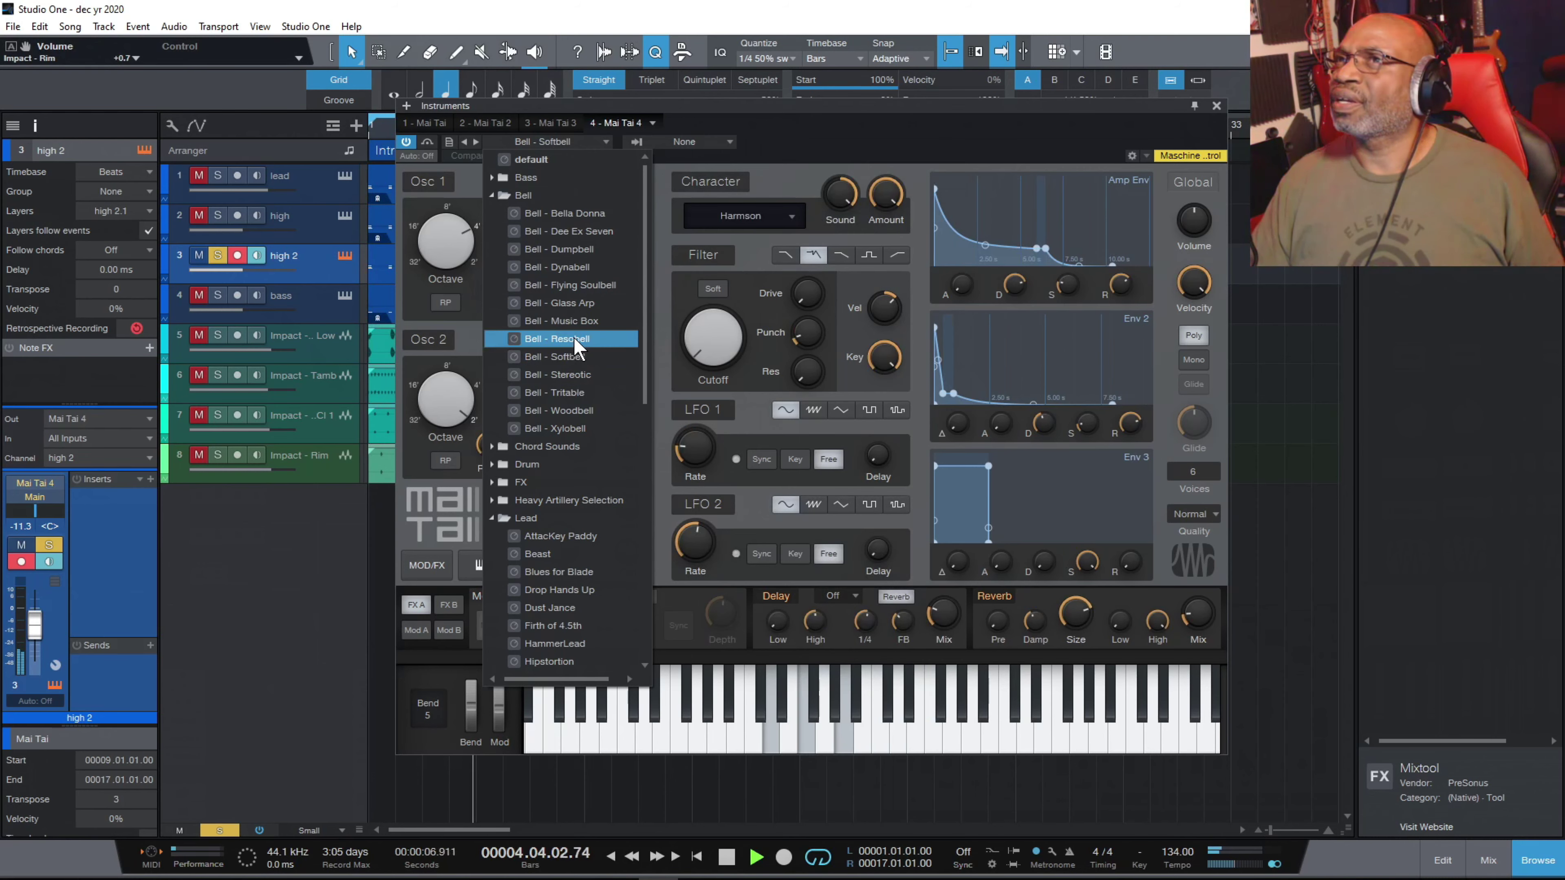
# Compare the Glass Arp, Music Box, Woodbell and Xylobell presets on the soloed high 2 track during playback.
pyautogui.click(583, 304)
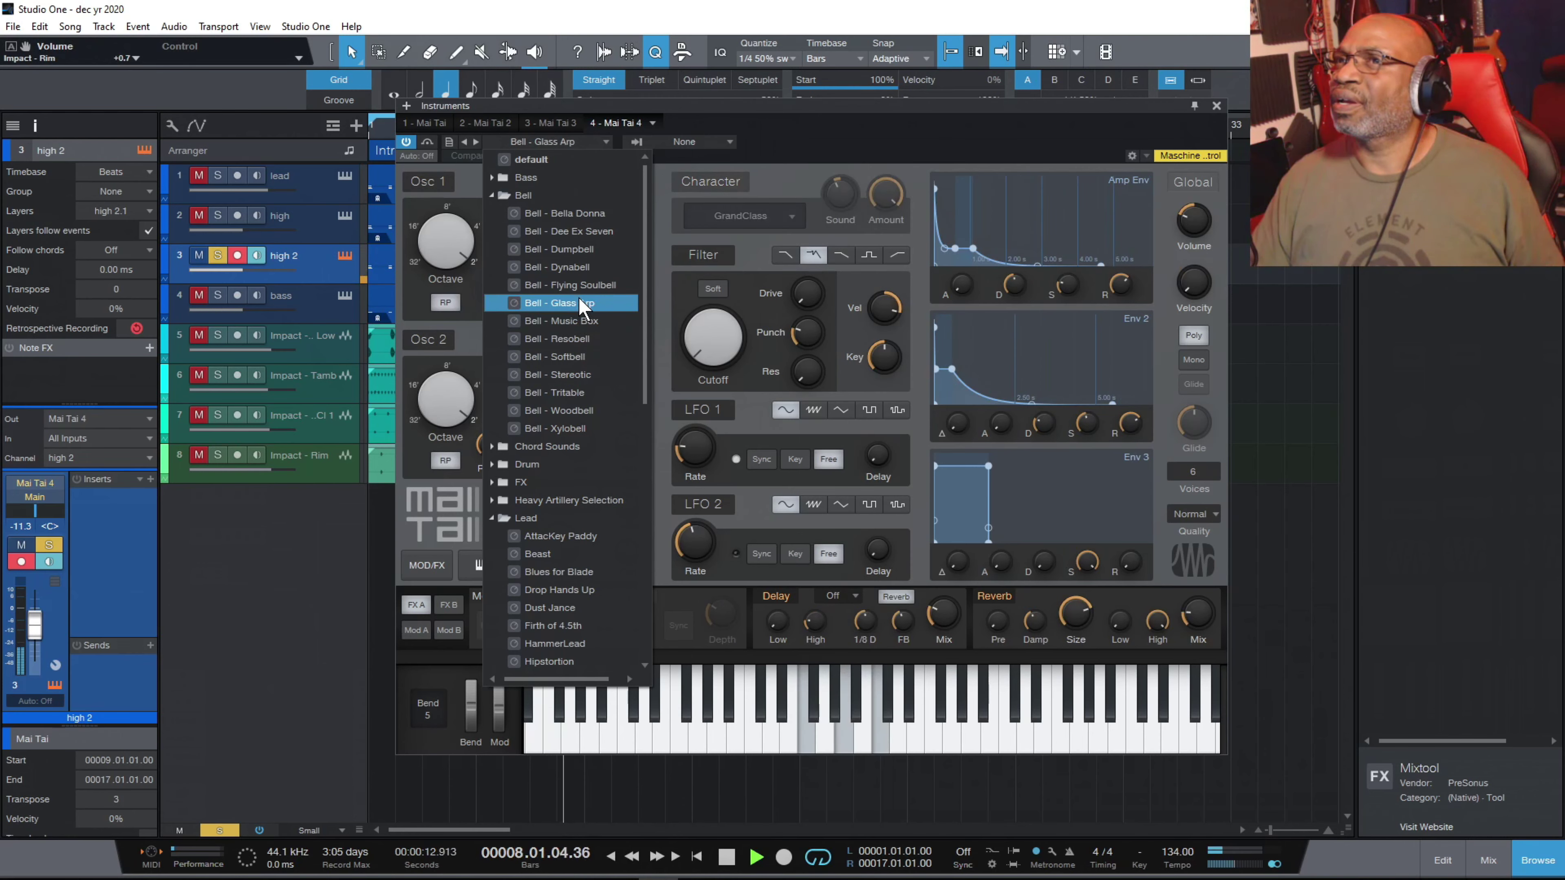
pyautogui.click(574, 319)
pyautogui.click(576, 411)
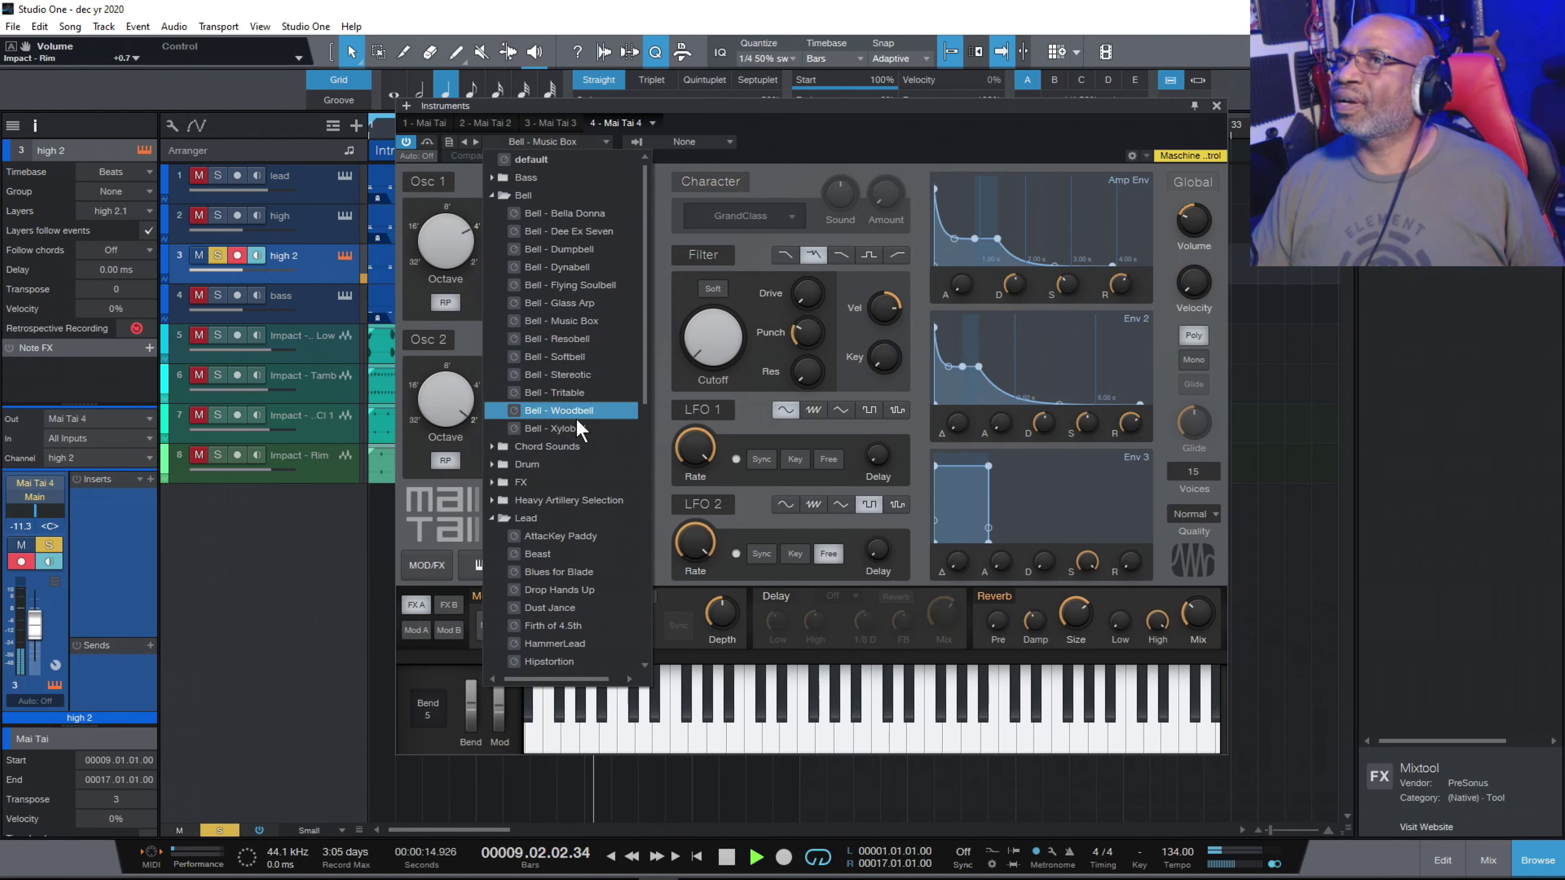
pyautogui.click(576, 429)
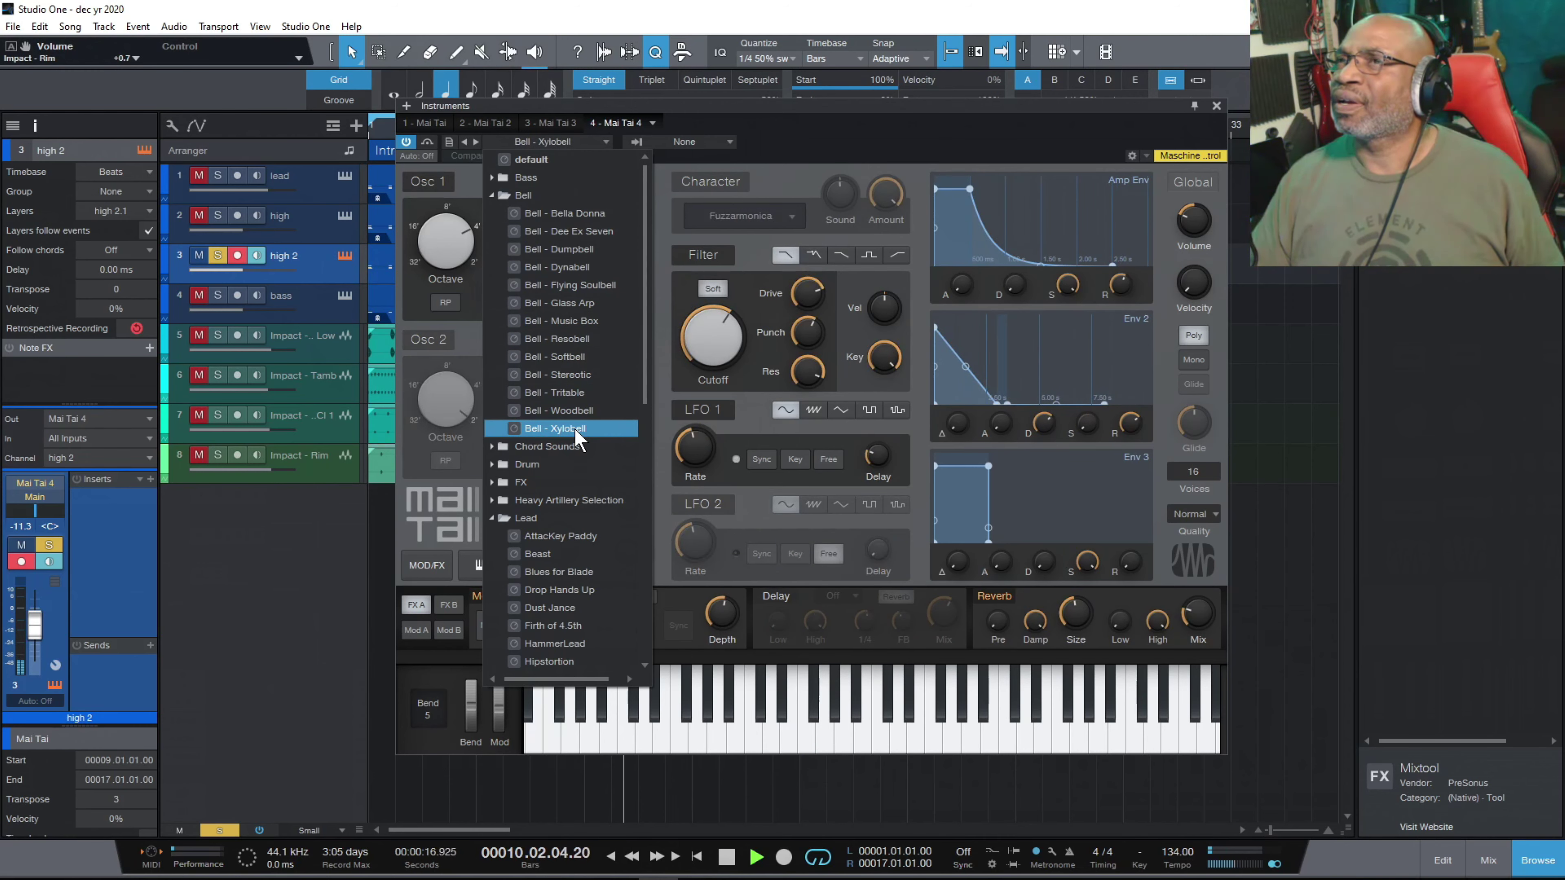
pyautogui.click(564, 356)
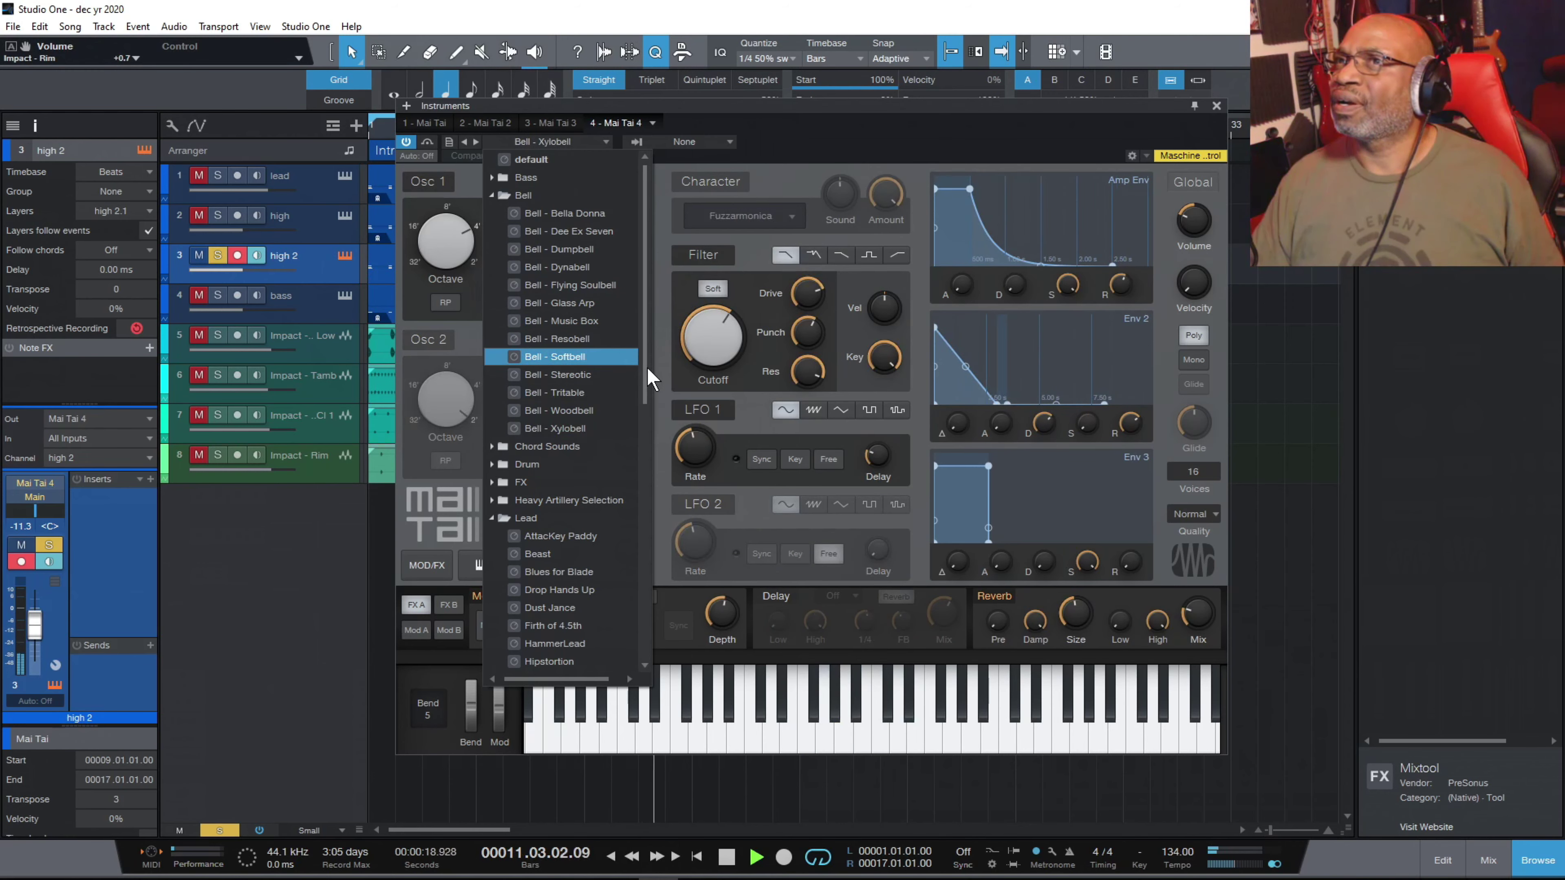
# Load the Bell - Dee Ex Seven preset into the high 2 track's Mai Tai and dismiss the preset list.
pyautogui.click(565, 281)
pyautogui.click(589, 233)
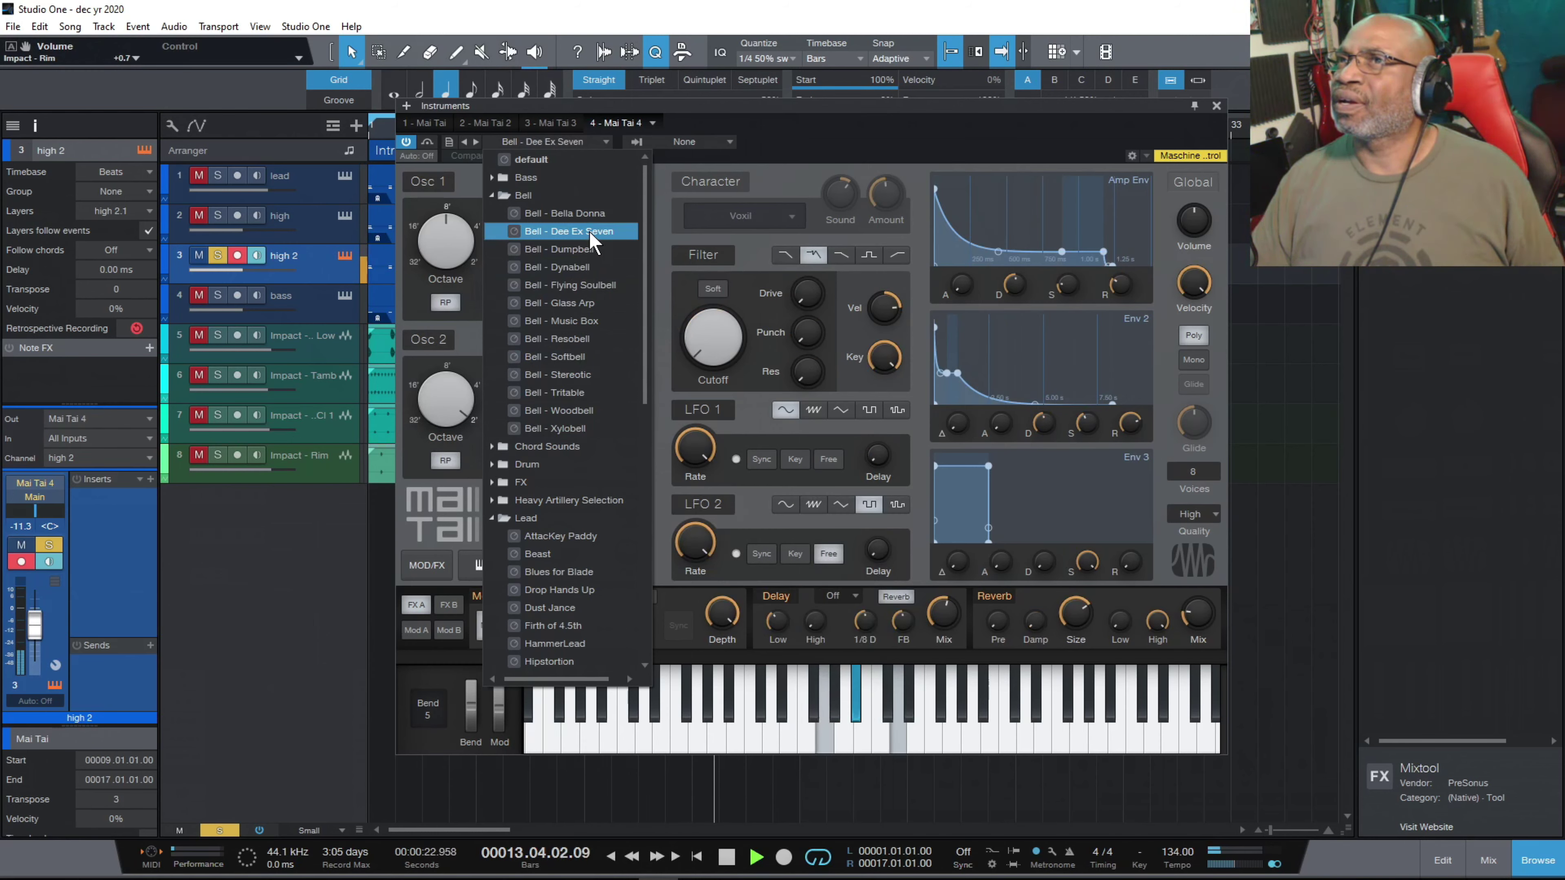
pyautogui.click(593, 249)
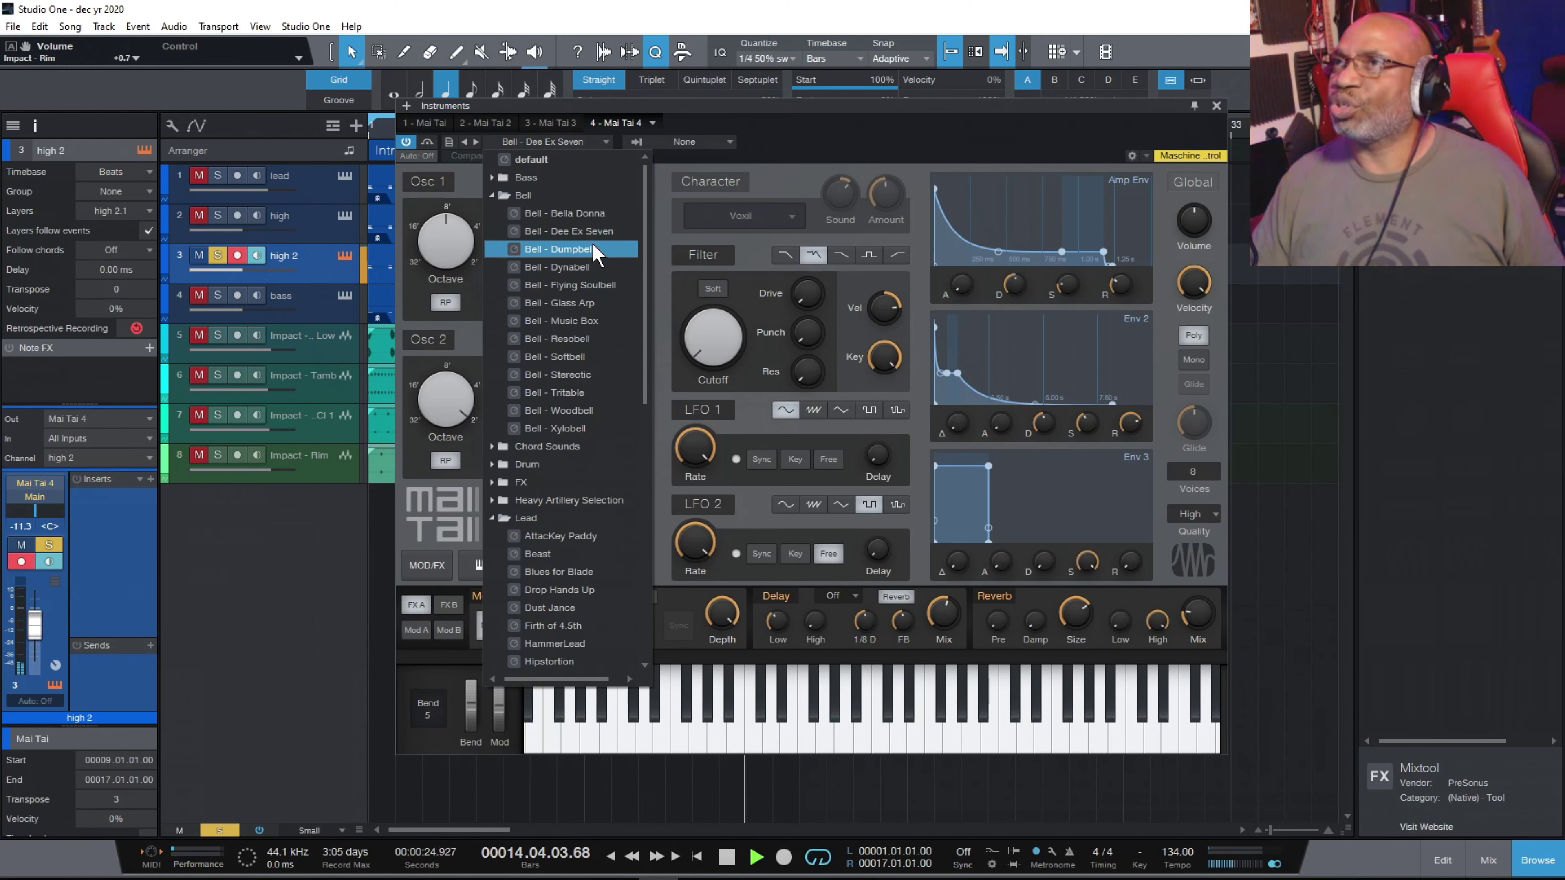
pyautogui.click(712, 320)
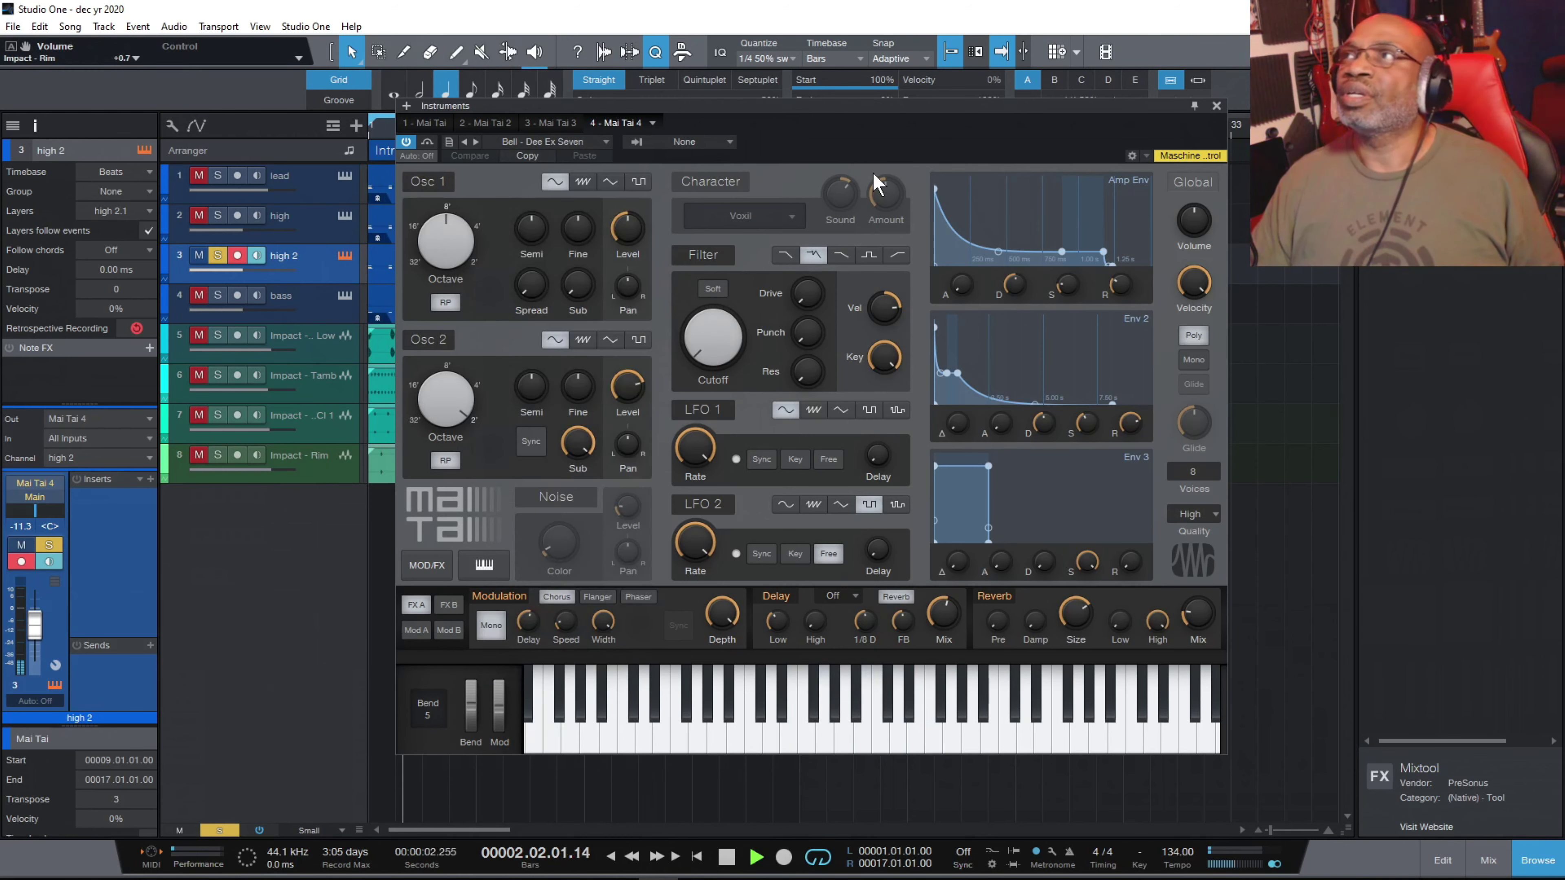
# Close the instrument window, raise the high 2 track's volume to 0 dB and stop playback.
pyautogui.click(1216, 106)
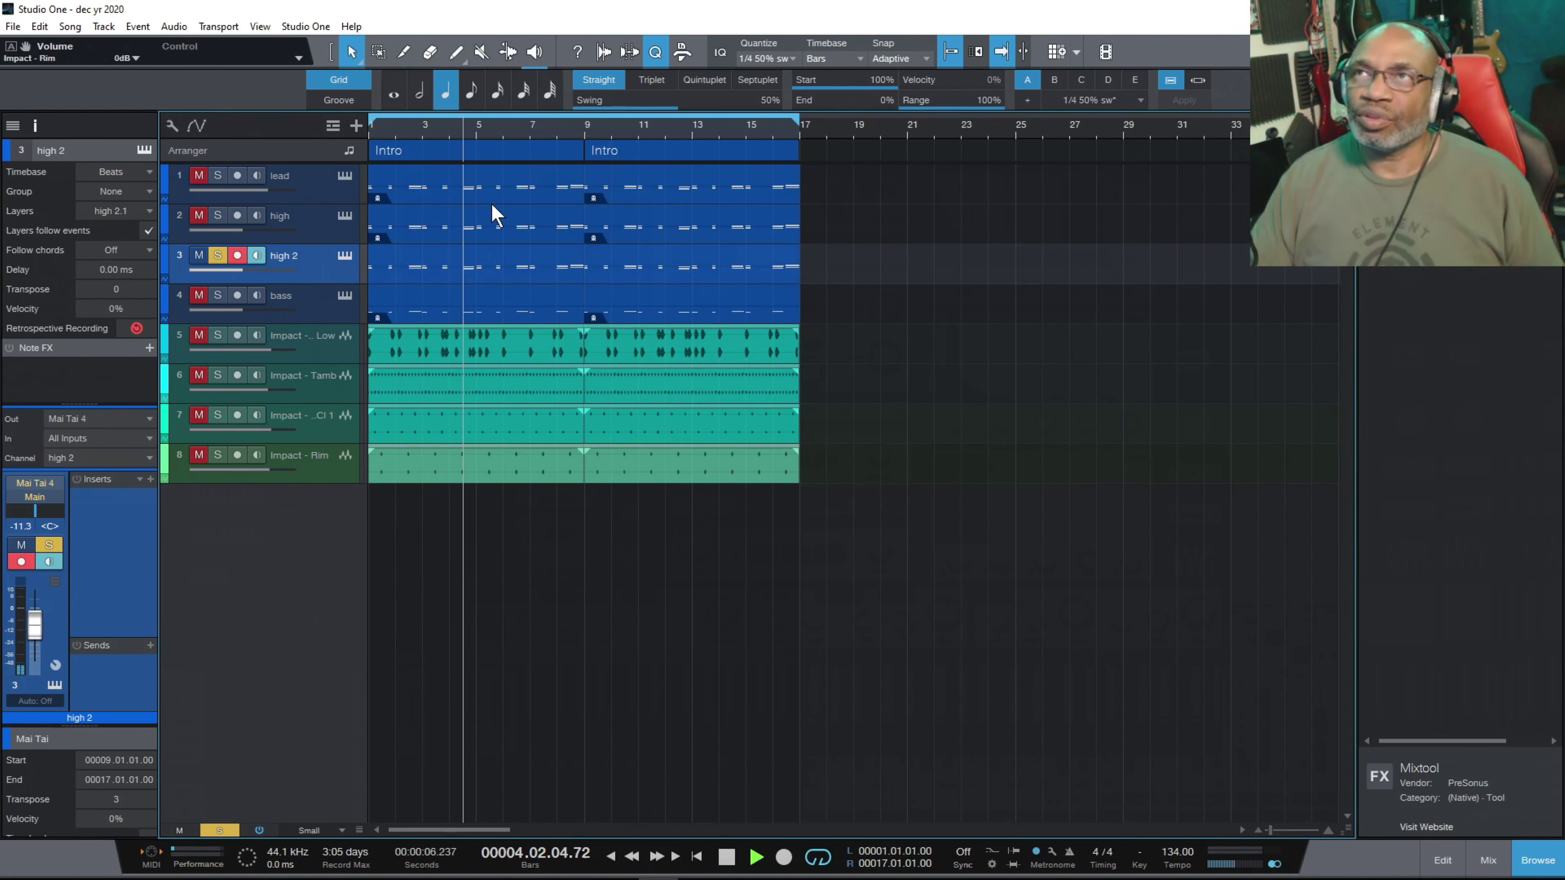
pyautogui.moveTo(239, 271)
pyautogui.mouseDown()
pyautogui.moveTo(286, 273)
pyautogui.moveTo(268, 273)
pyautogui.mouseUp()
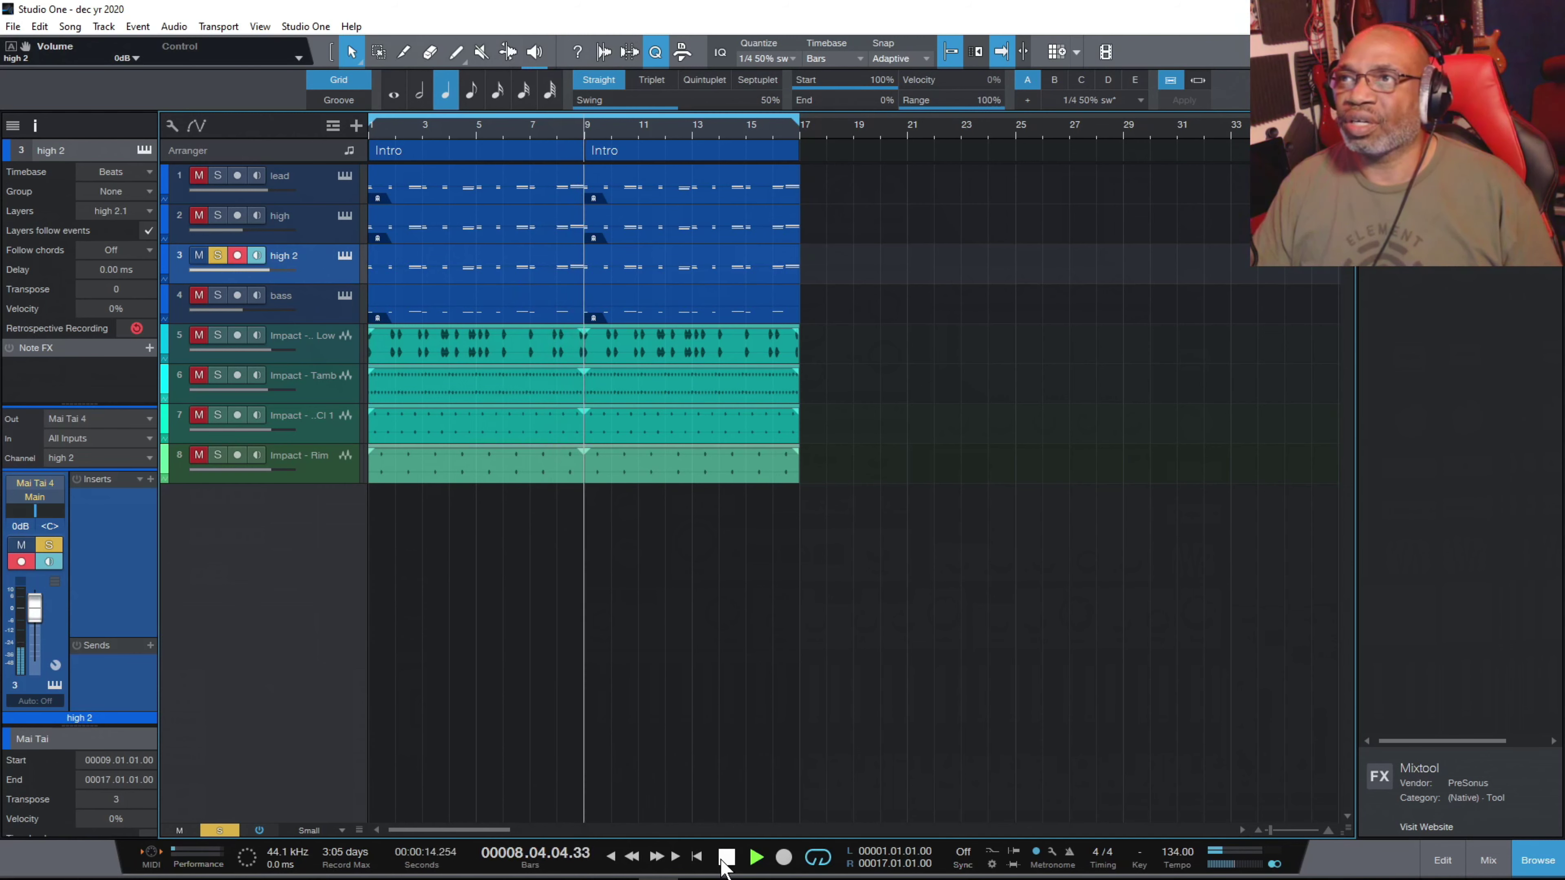
pyautogui.press('space')
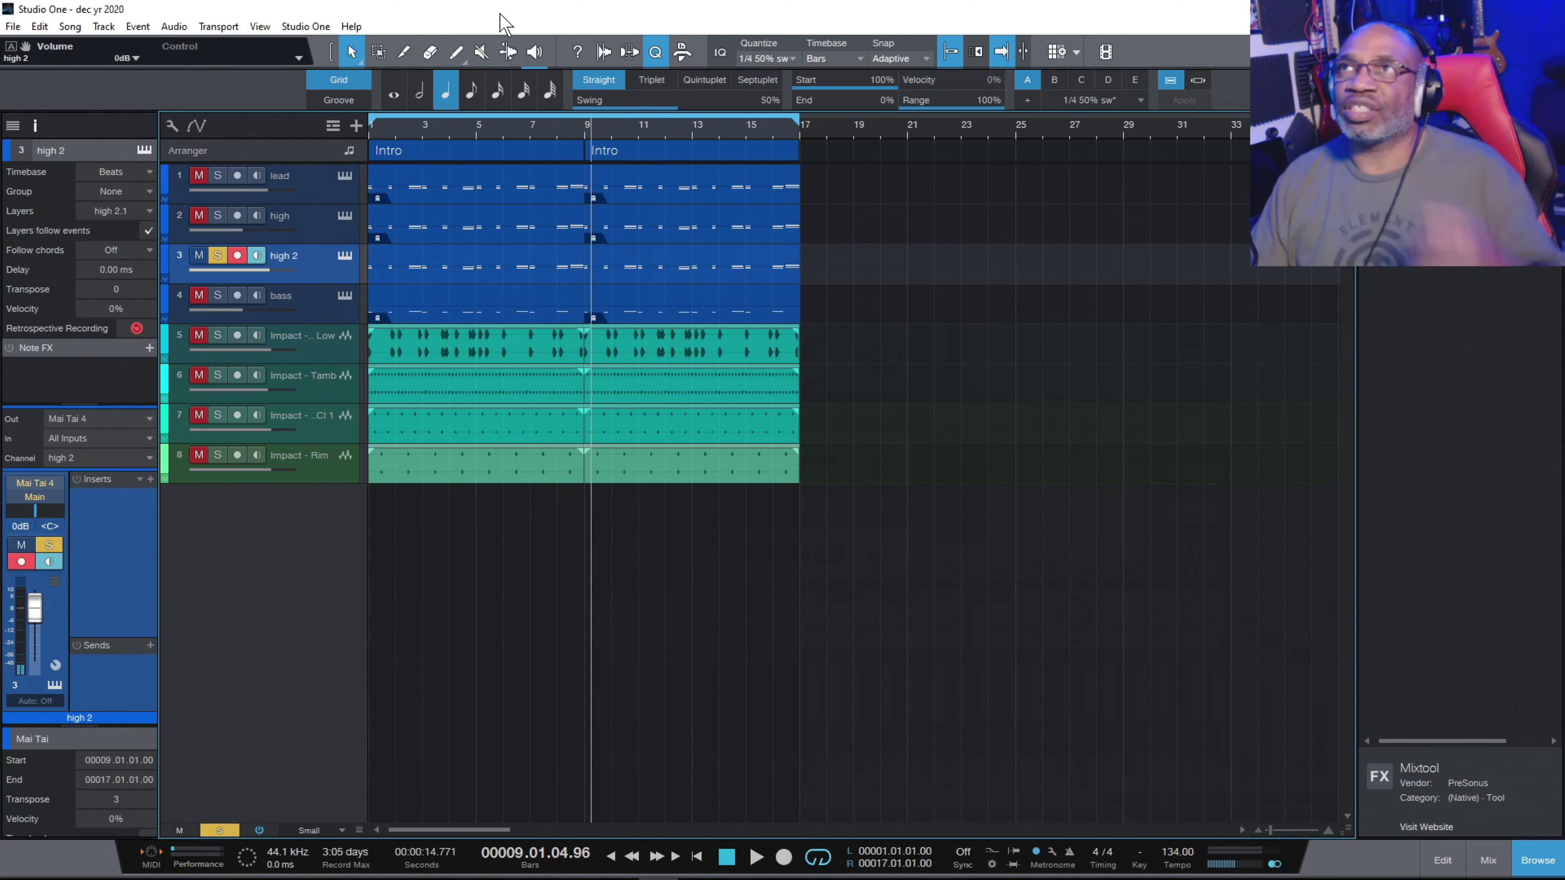
pyautogui.click(480, 46)
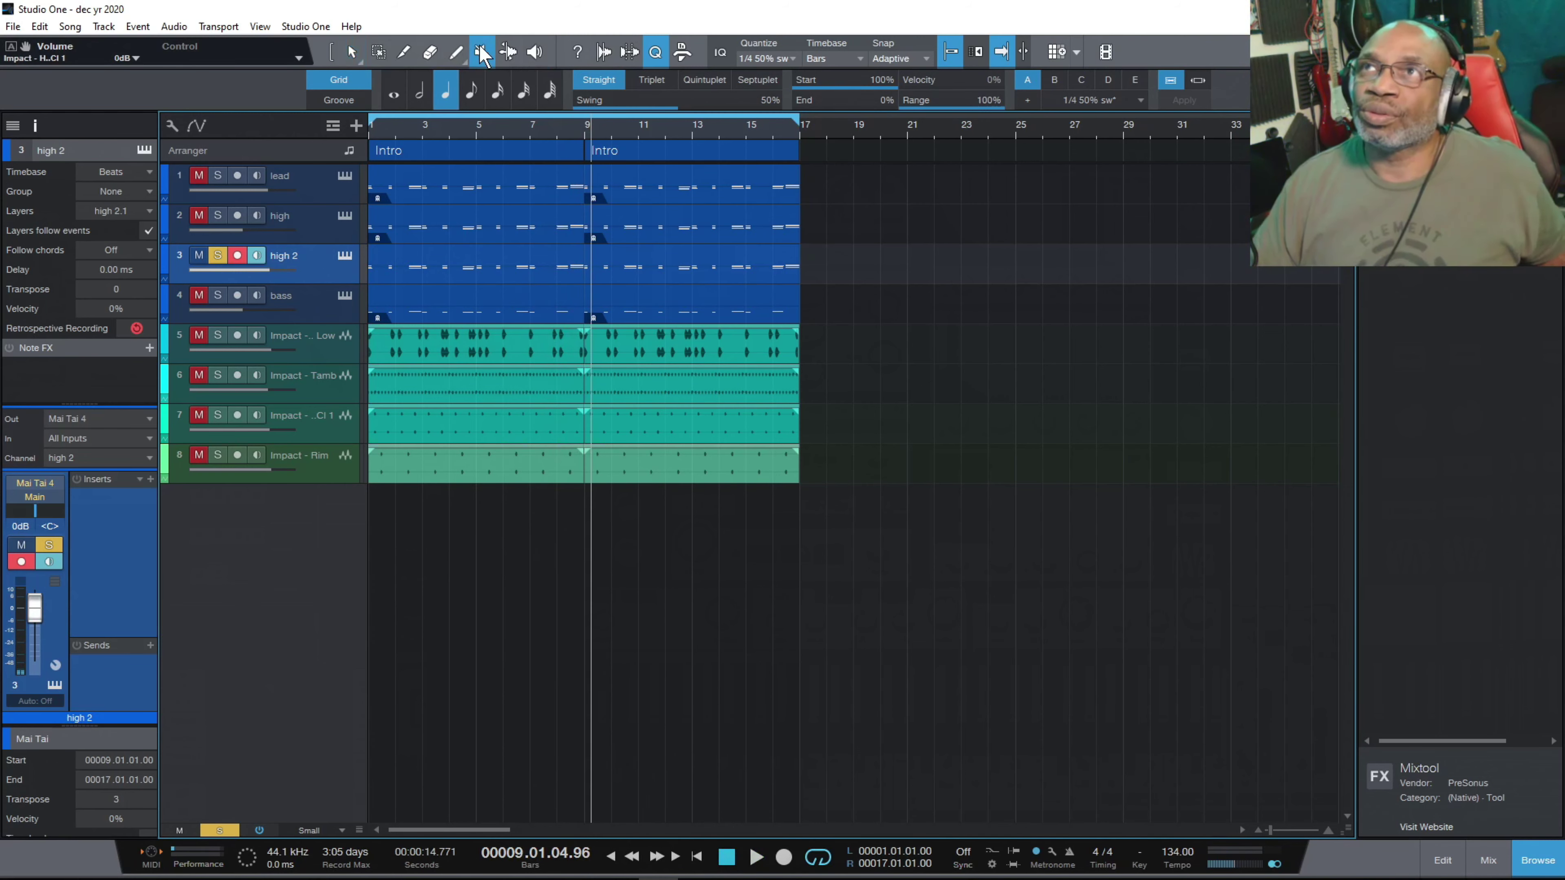
pyautogui.click(494, 427)
pyautogui.click(484, 393)
pyautogui.click(483, 350)
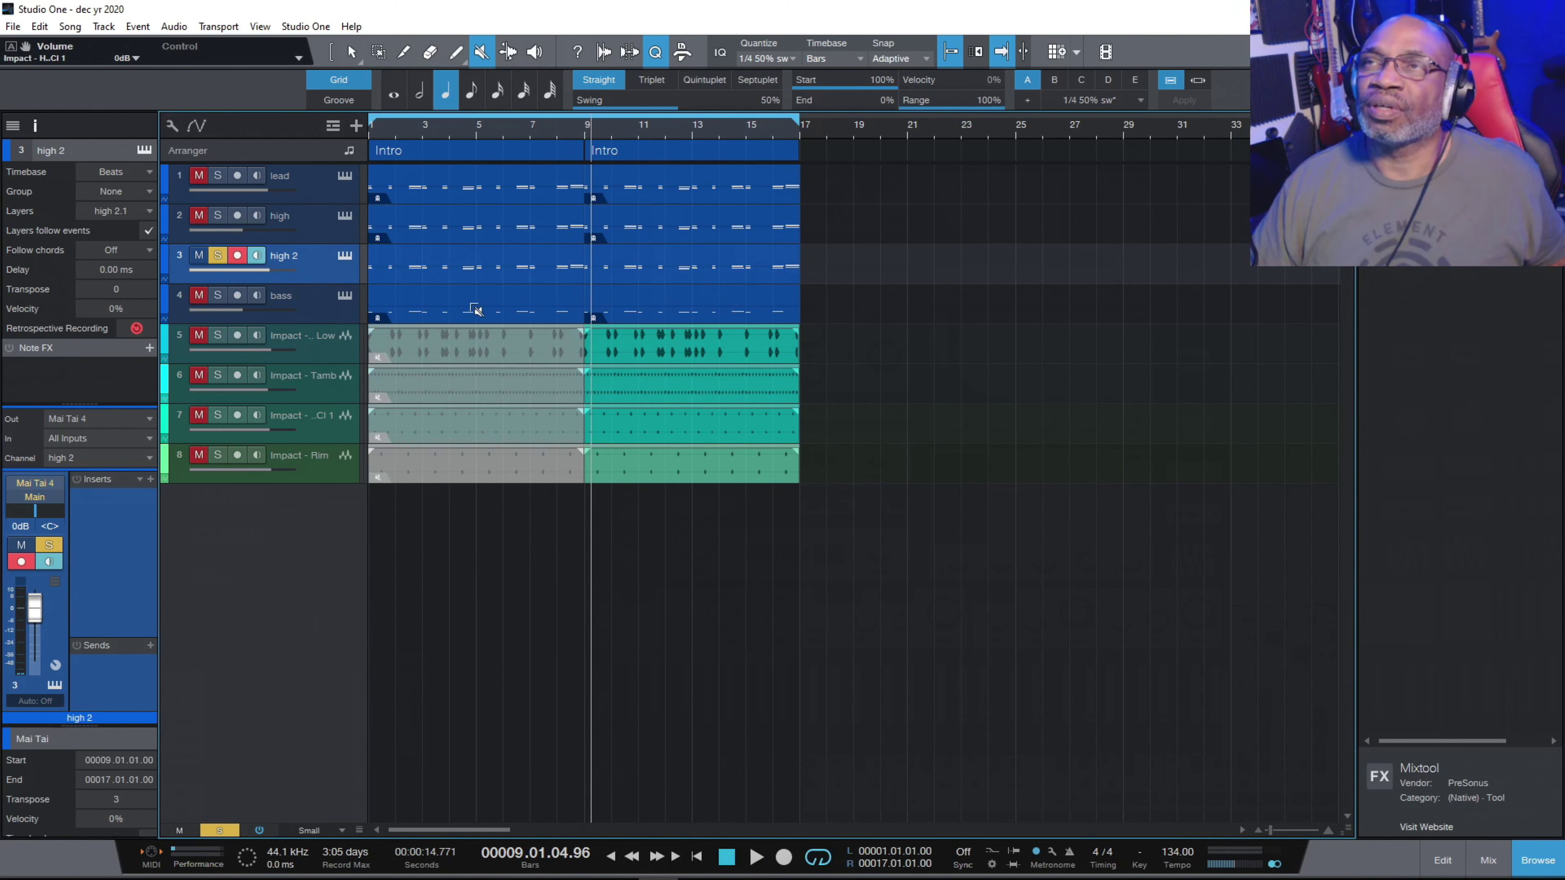
pyautogui.click(479, 178)
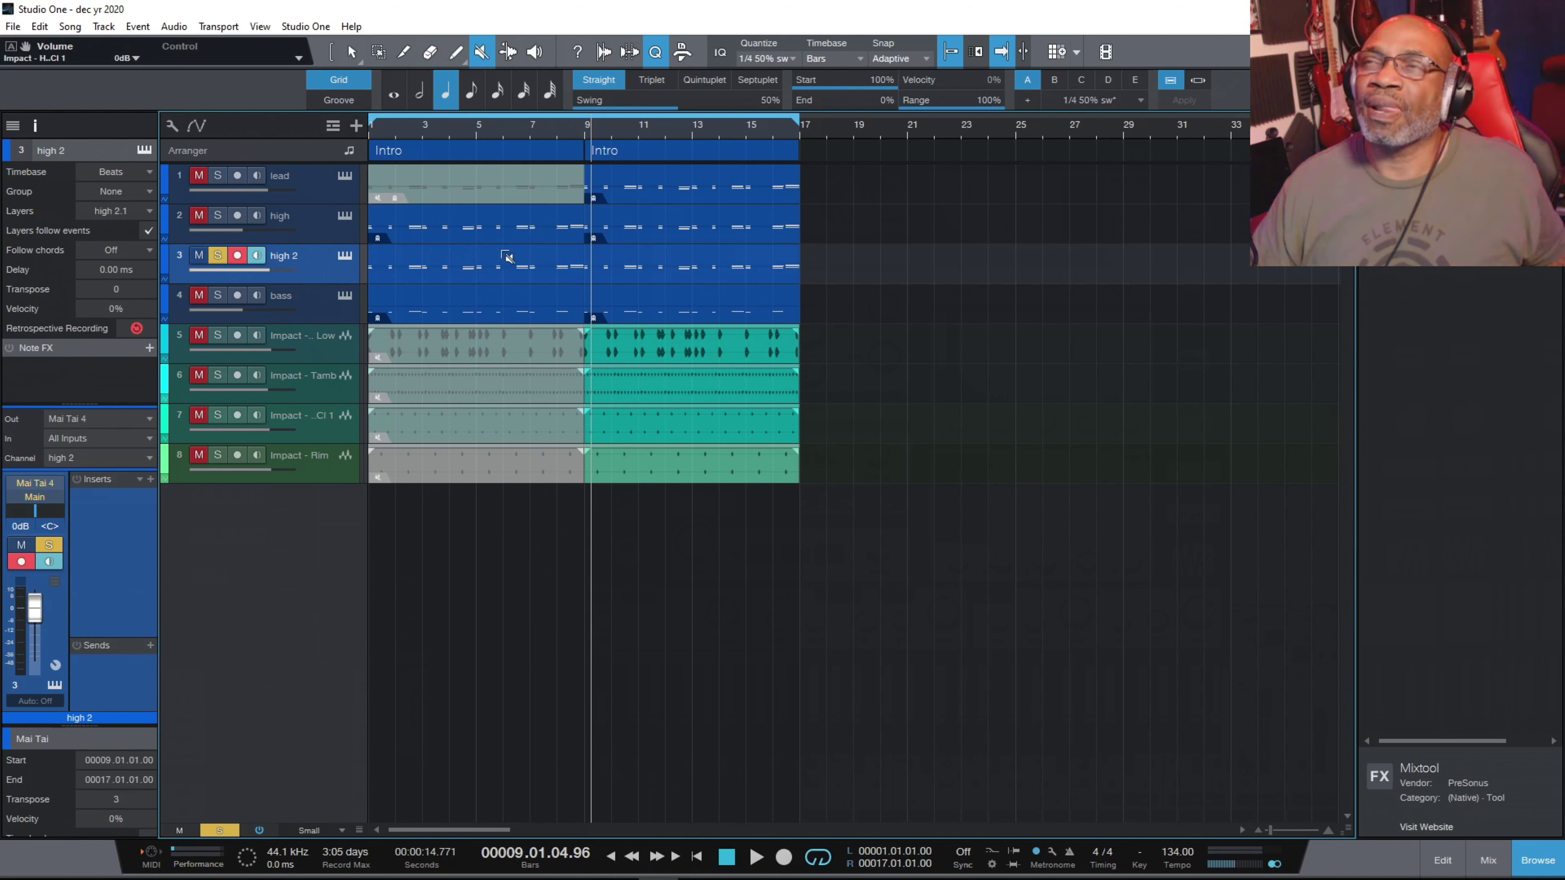
pyautogui.click(505, 182)
pyautogui.click(502, 352)
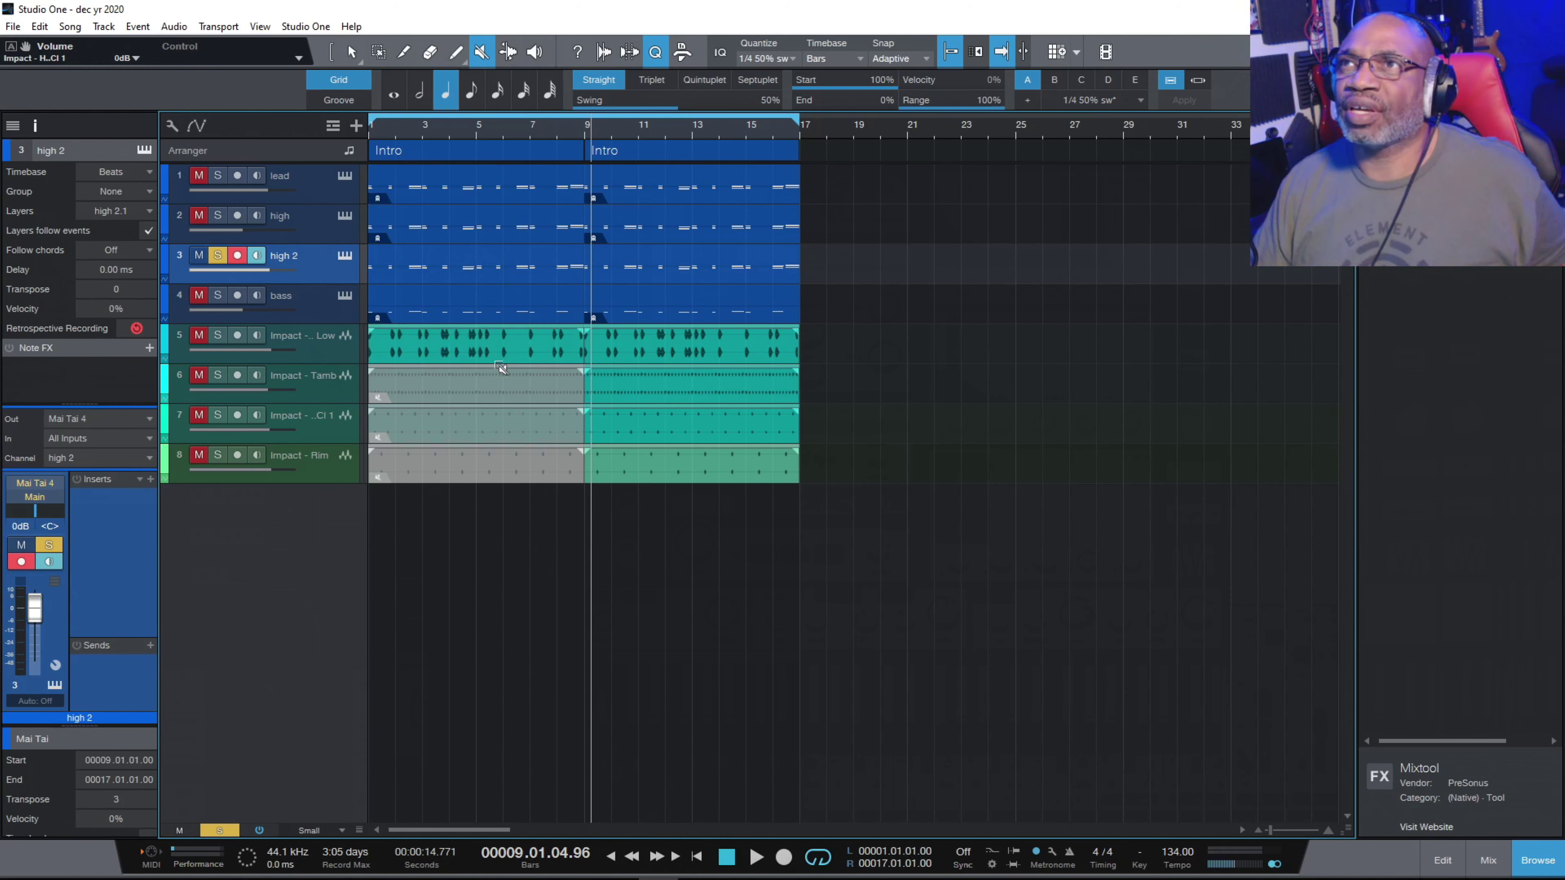
pyautogui.click(500, 385)
pyautogui.click(501, 429)
pyautogui.click(508, 464)
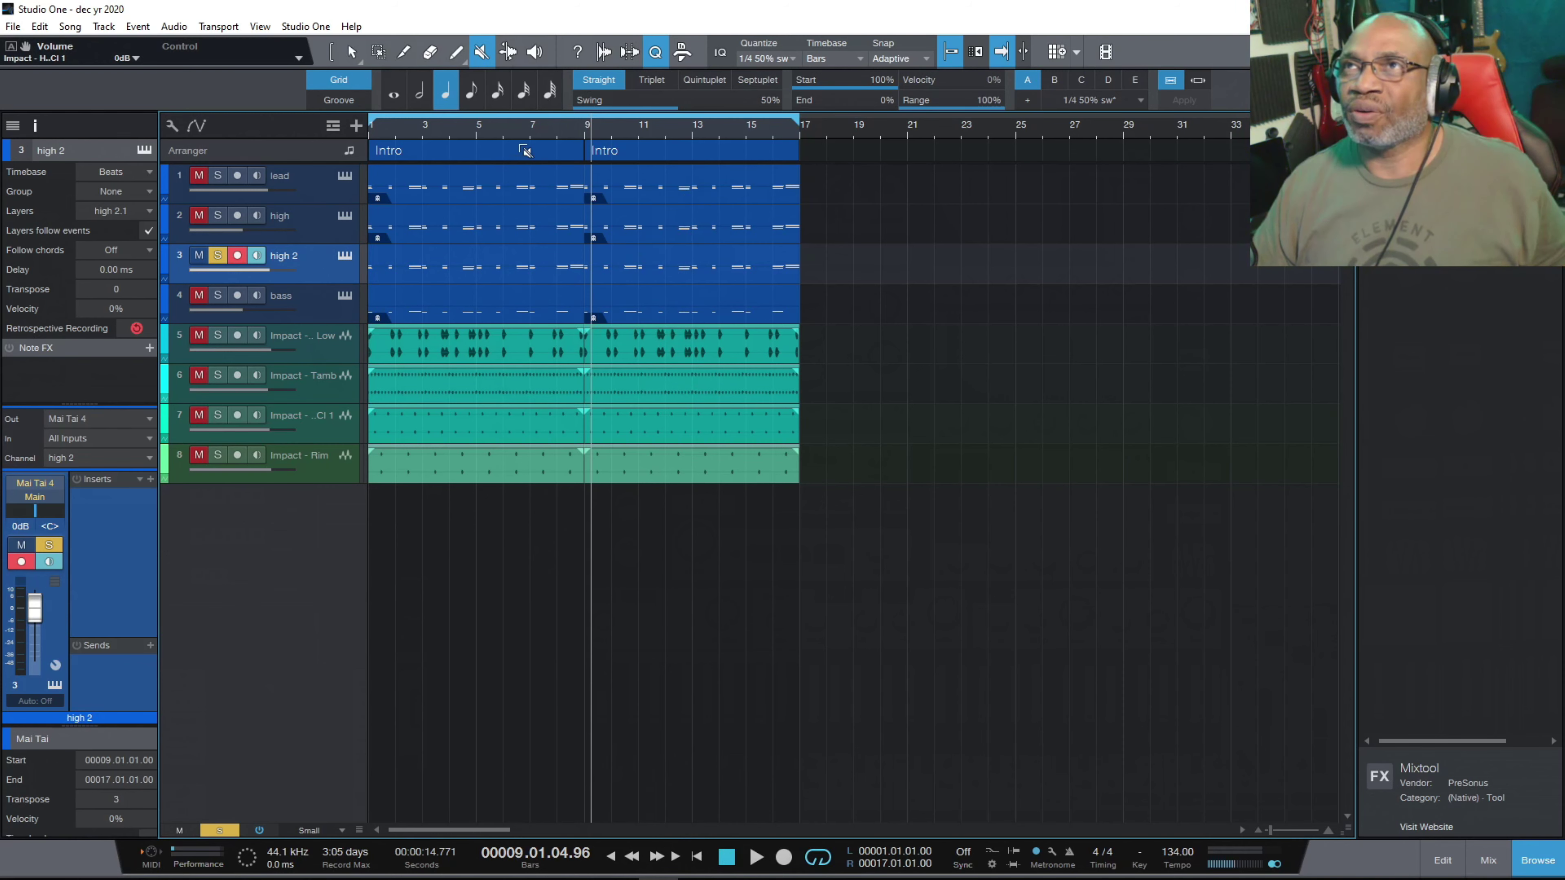
# Make a shared duplicate of the first Intro section in the arranger and select the high 2 track.
pyautogui.click(352, 50)
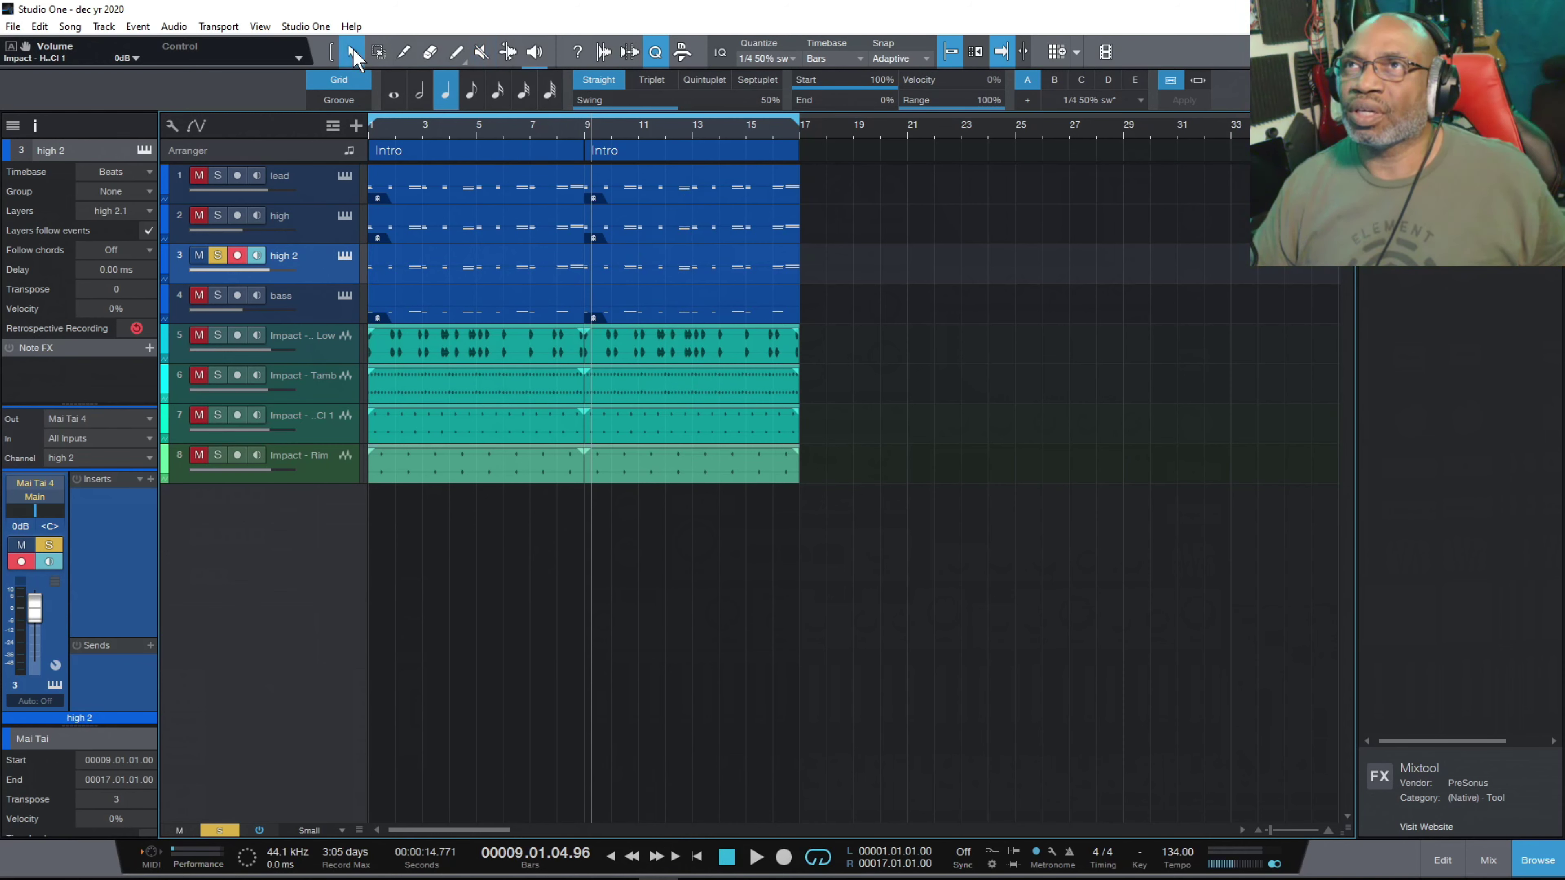
pyautogui.rightClick(481, 154)
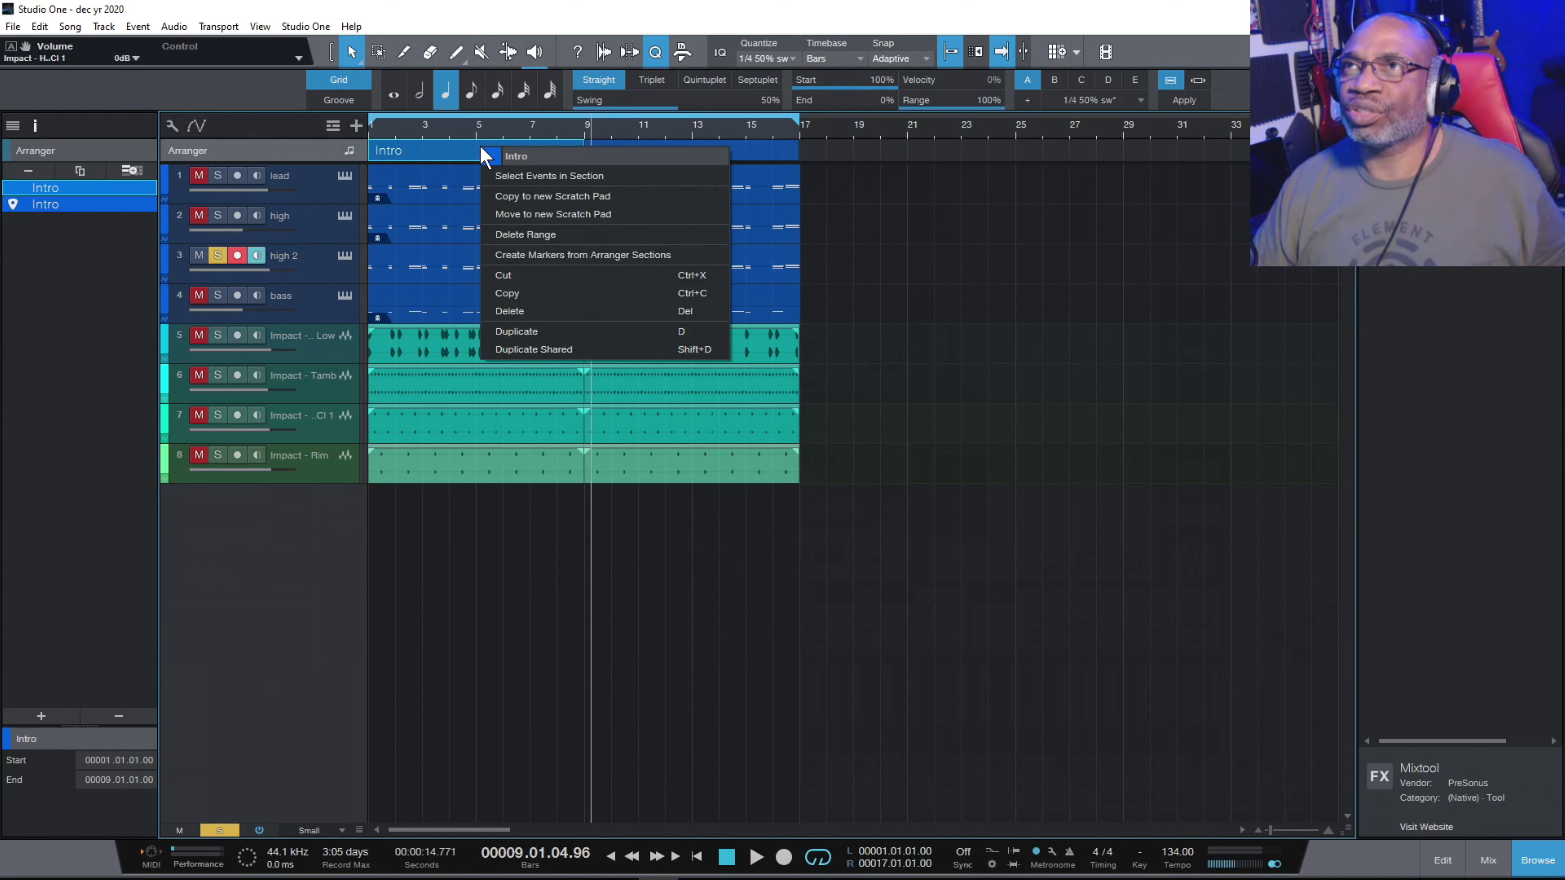
pyautogui.click(526, 349)
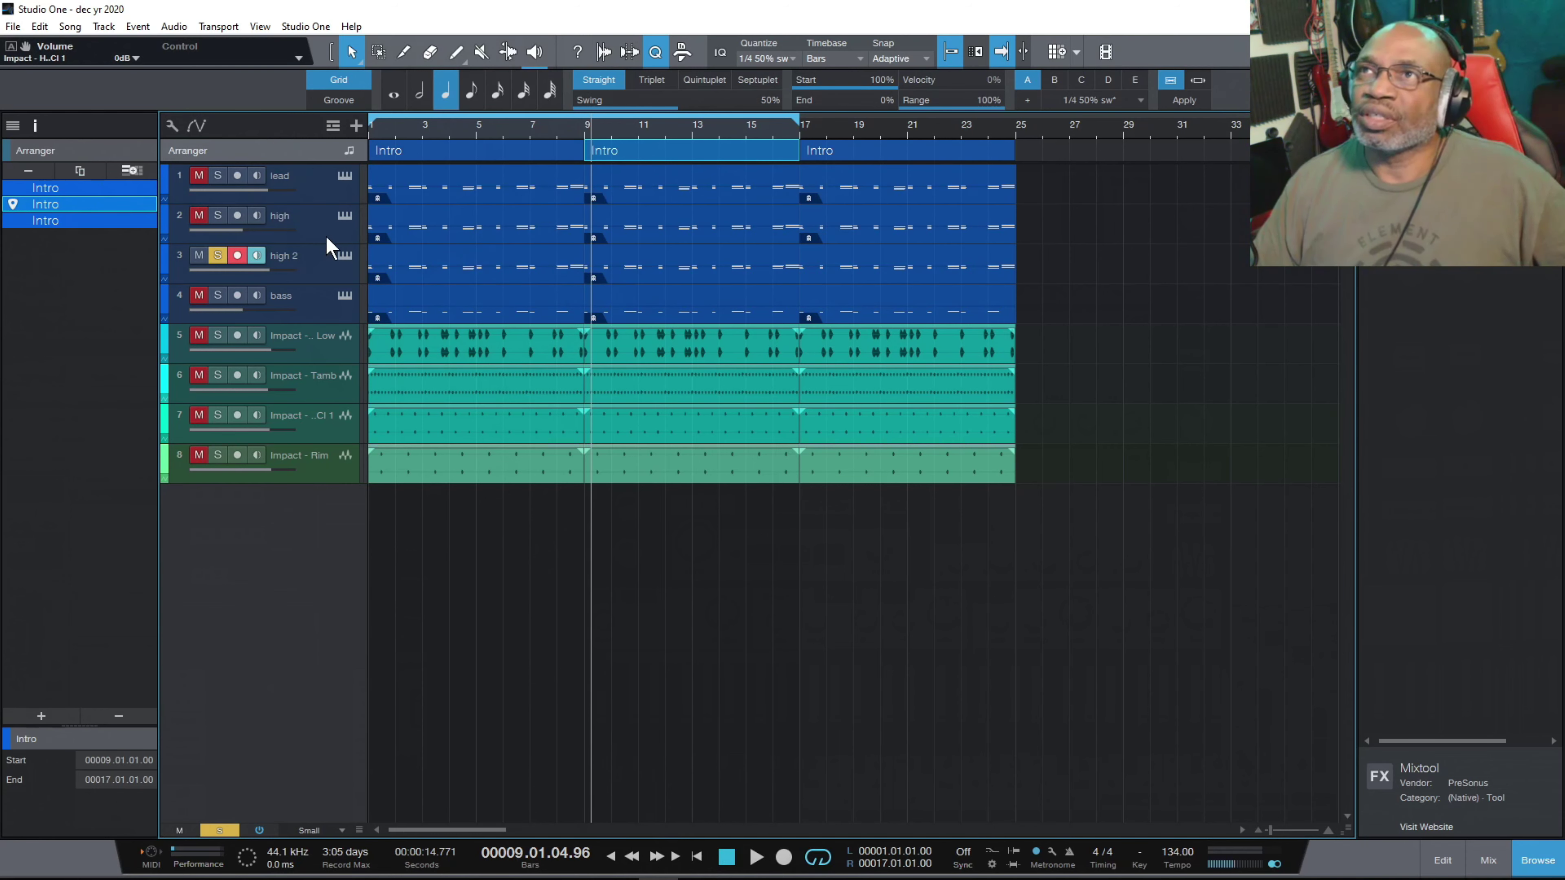
pyautogui.click(303, 259)
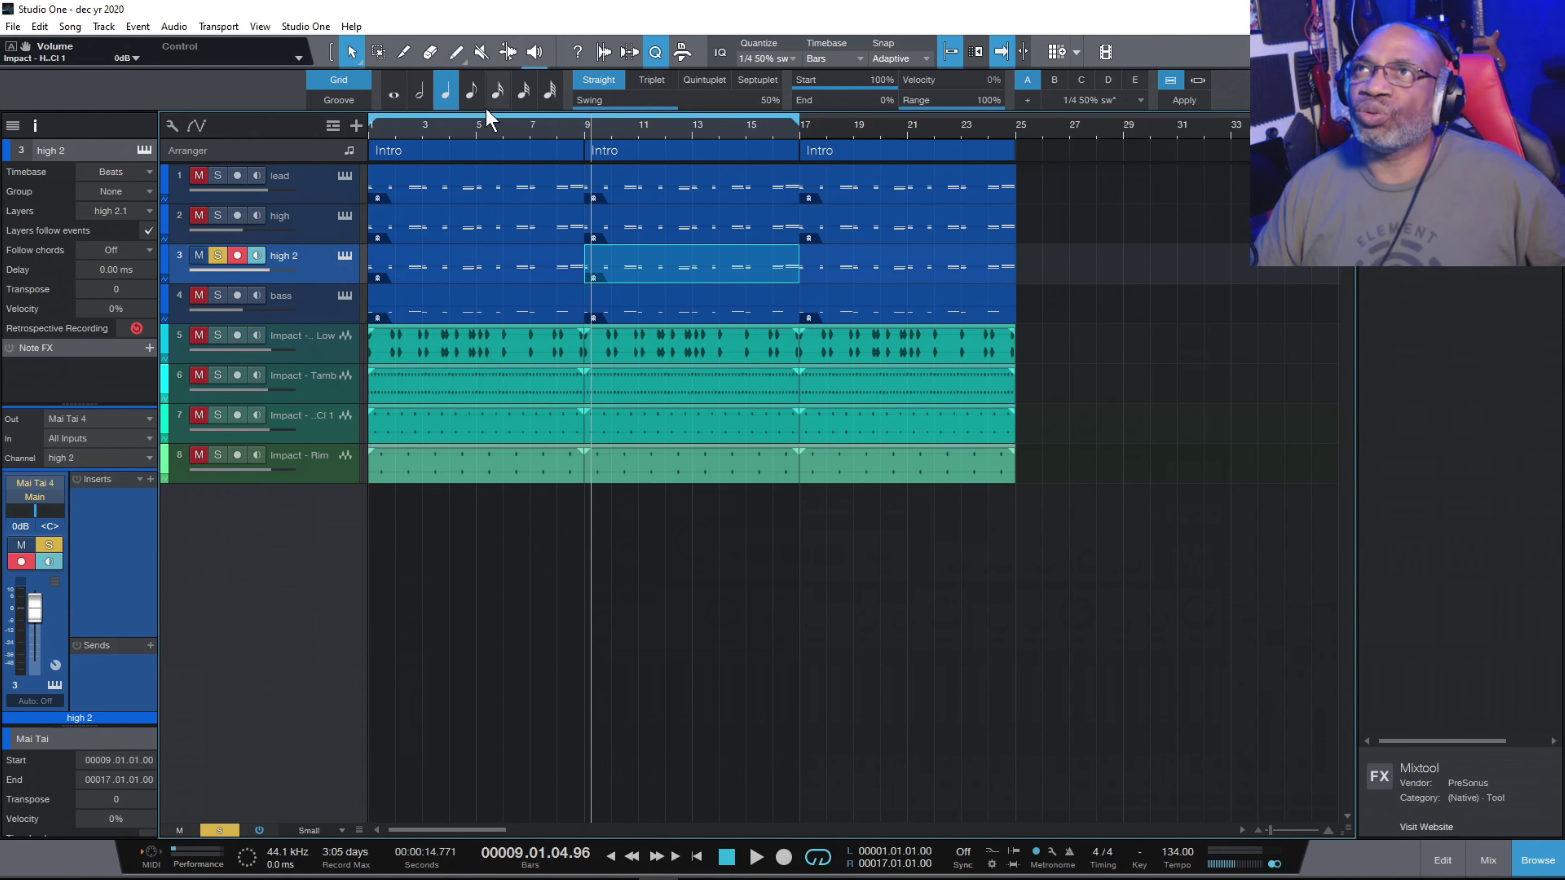
# Mute the lead, high, bass and all four Impact drum events in the first Intro, leaving high 2 active.
pyautogui.click(483, 50)
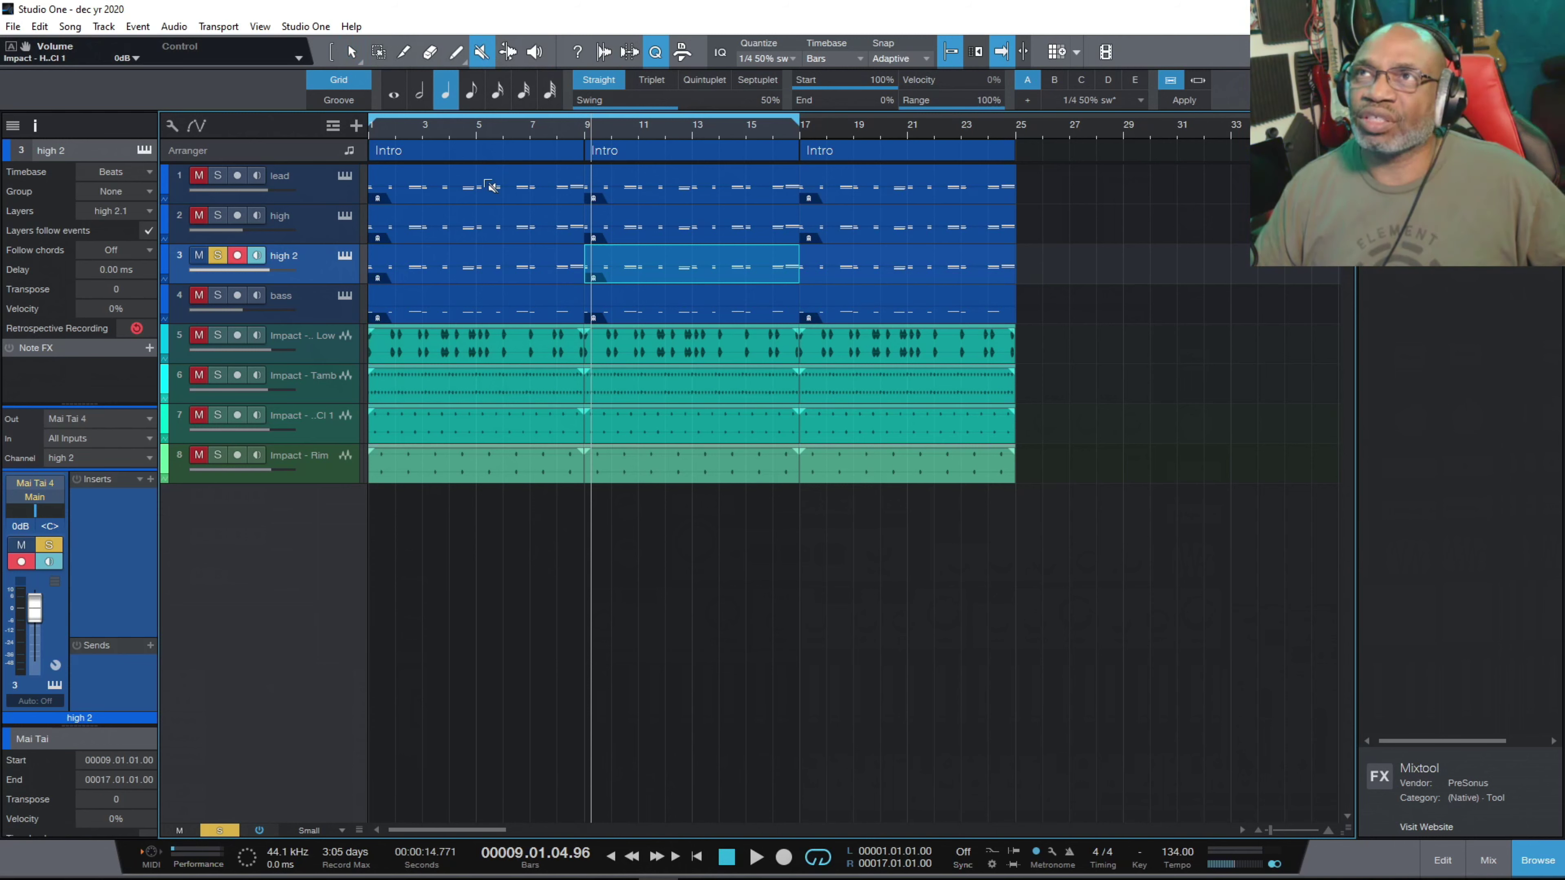
pyautogui.click(492, 185)
pyautogui.click(472, 227)
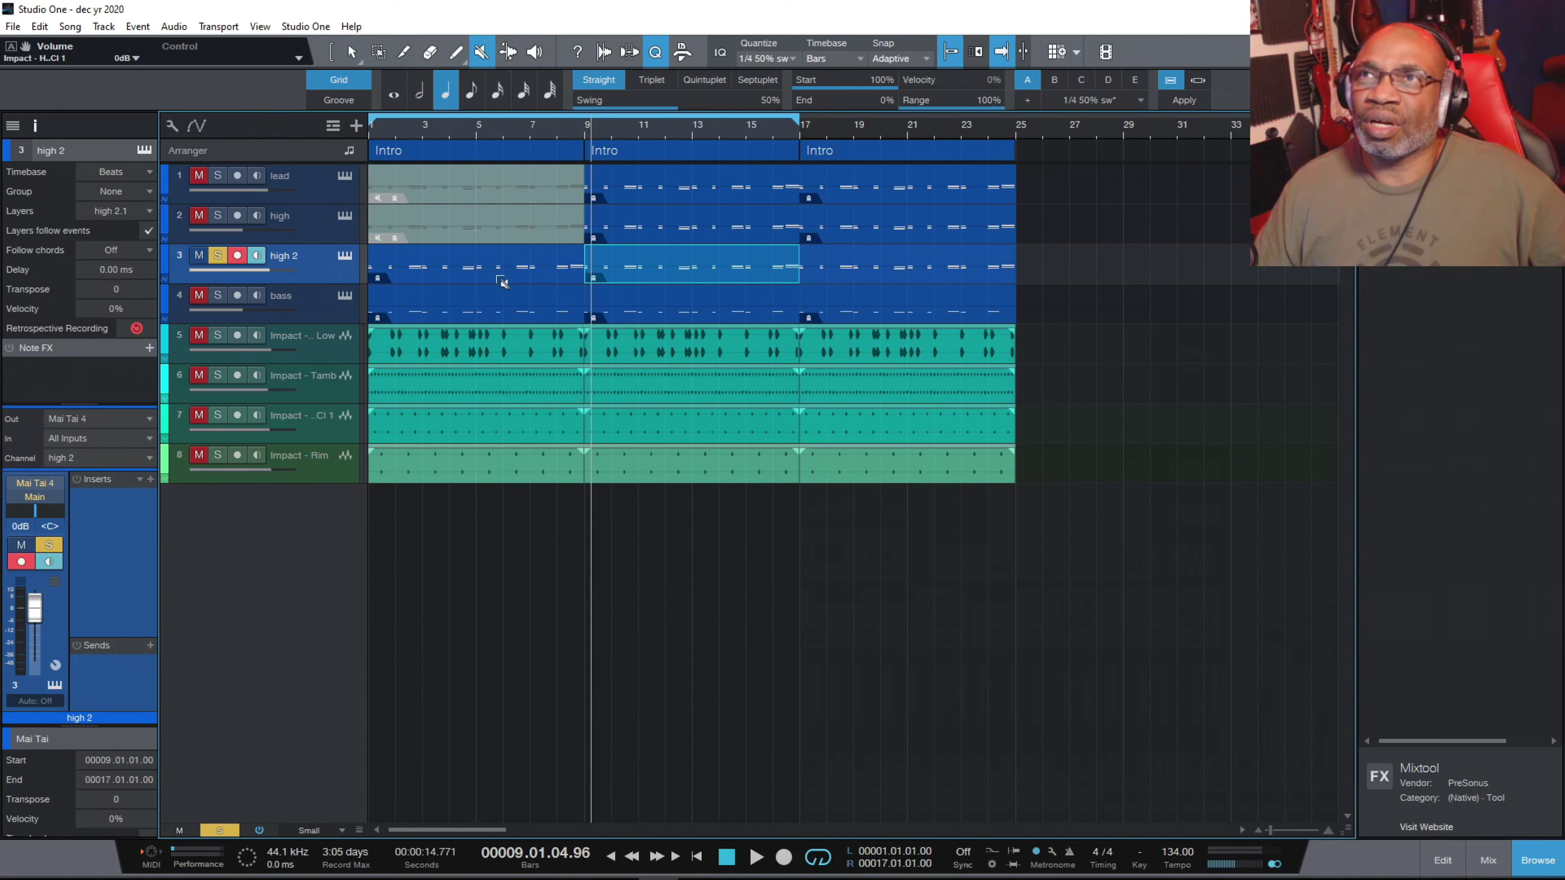
pyautogui.click(478, 308)
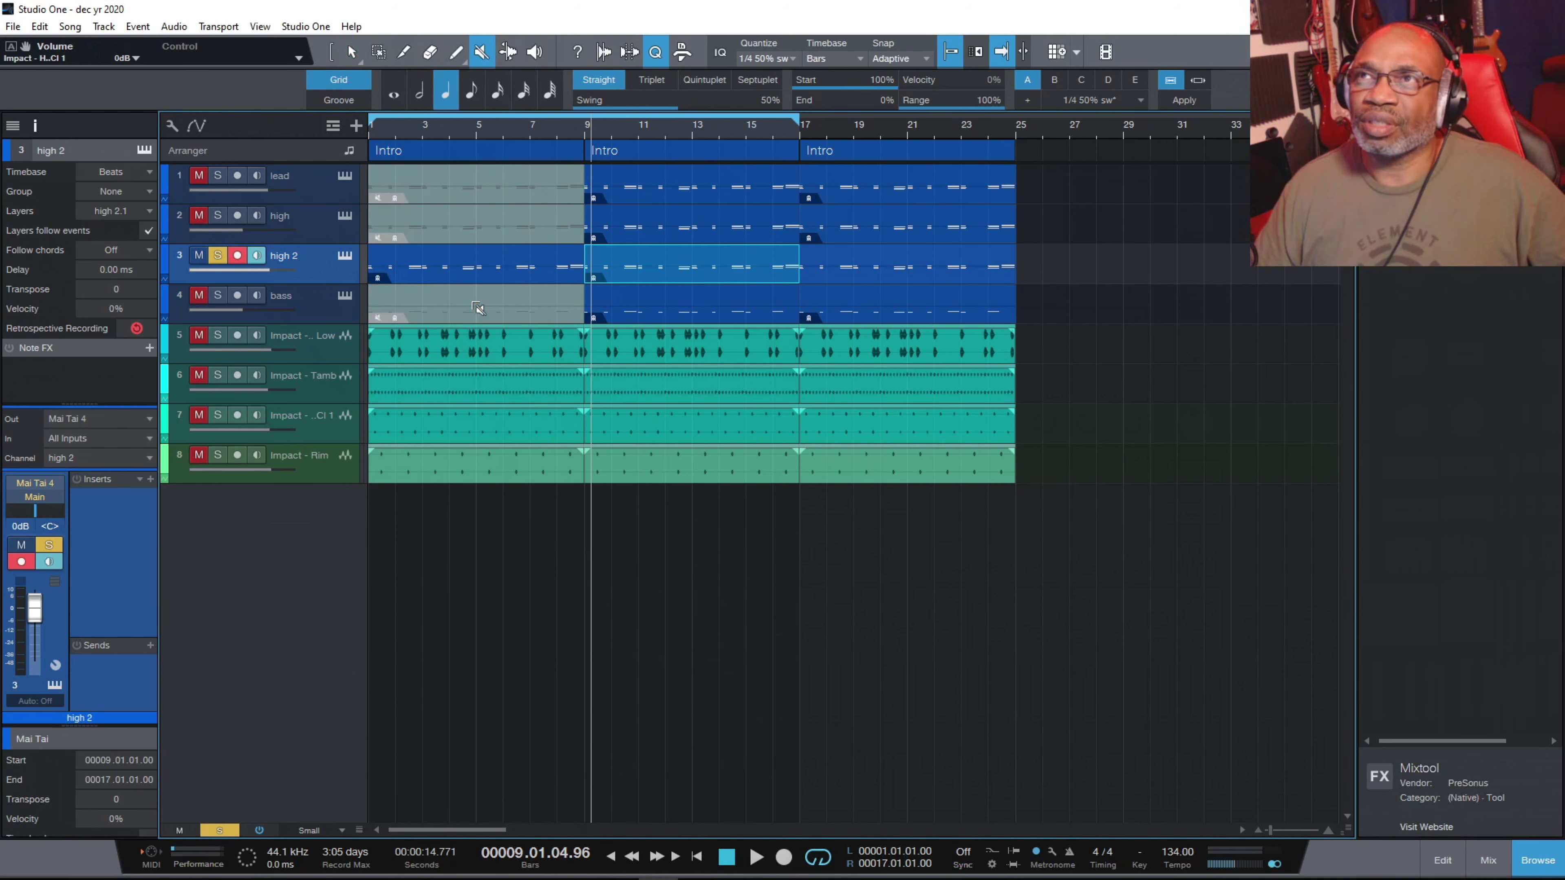
pyautogui.click(467, 354)
pyautogui.click(468, 384)
pyautogui.click(471, 421)
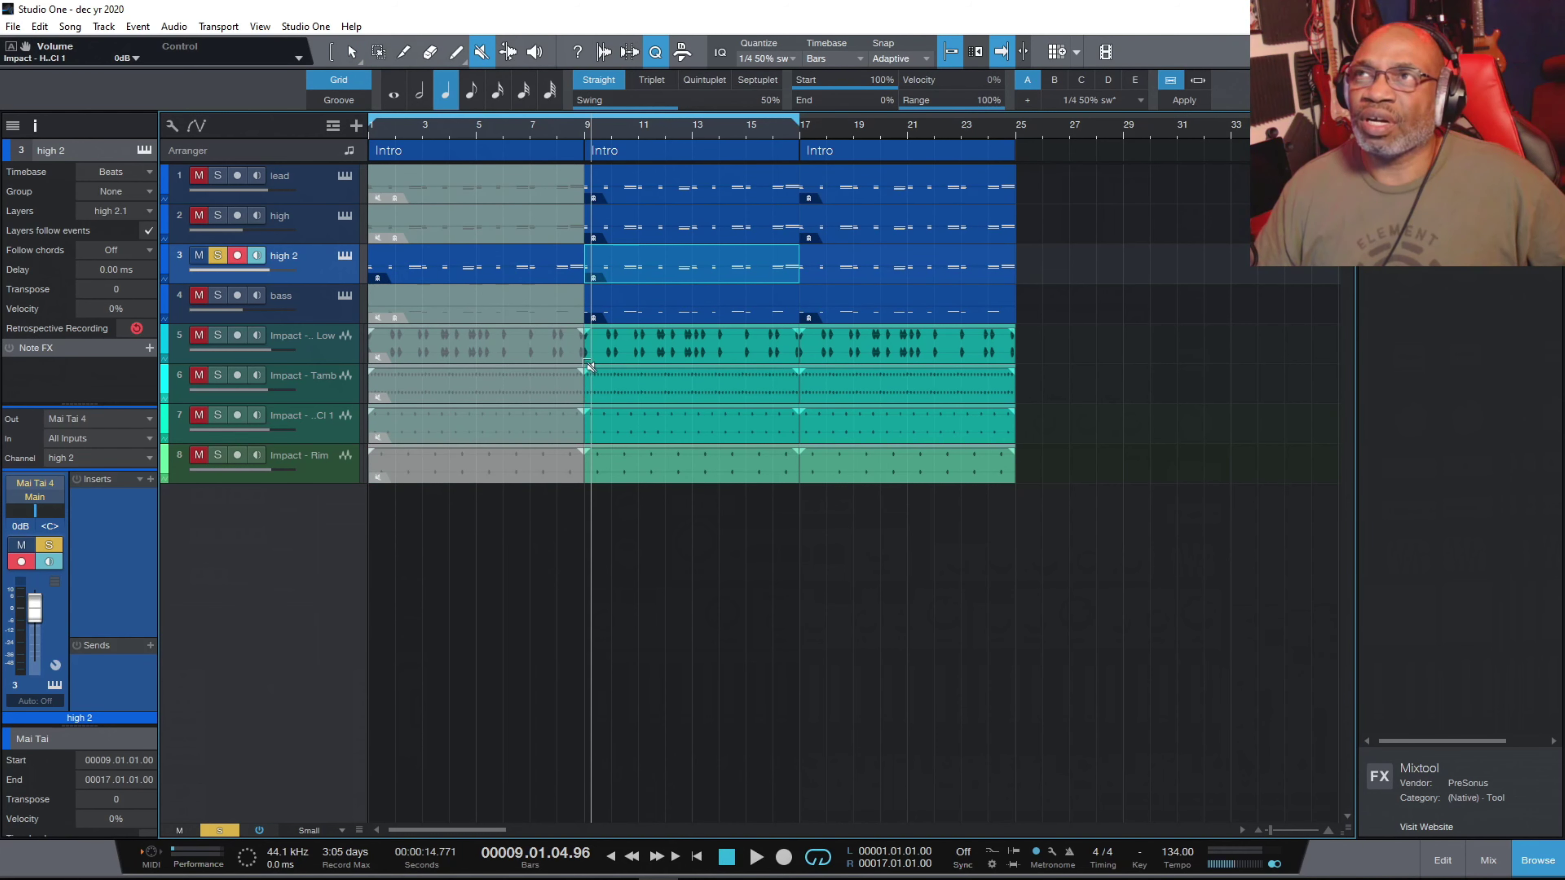
# Play the song from the start and unmute the Impact - Rim event in the first Intro.
pyautogui.click(698, 858)
pyautogui.click(754, 858)
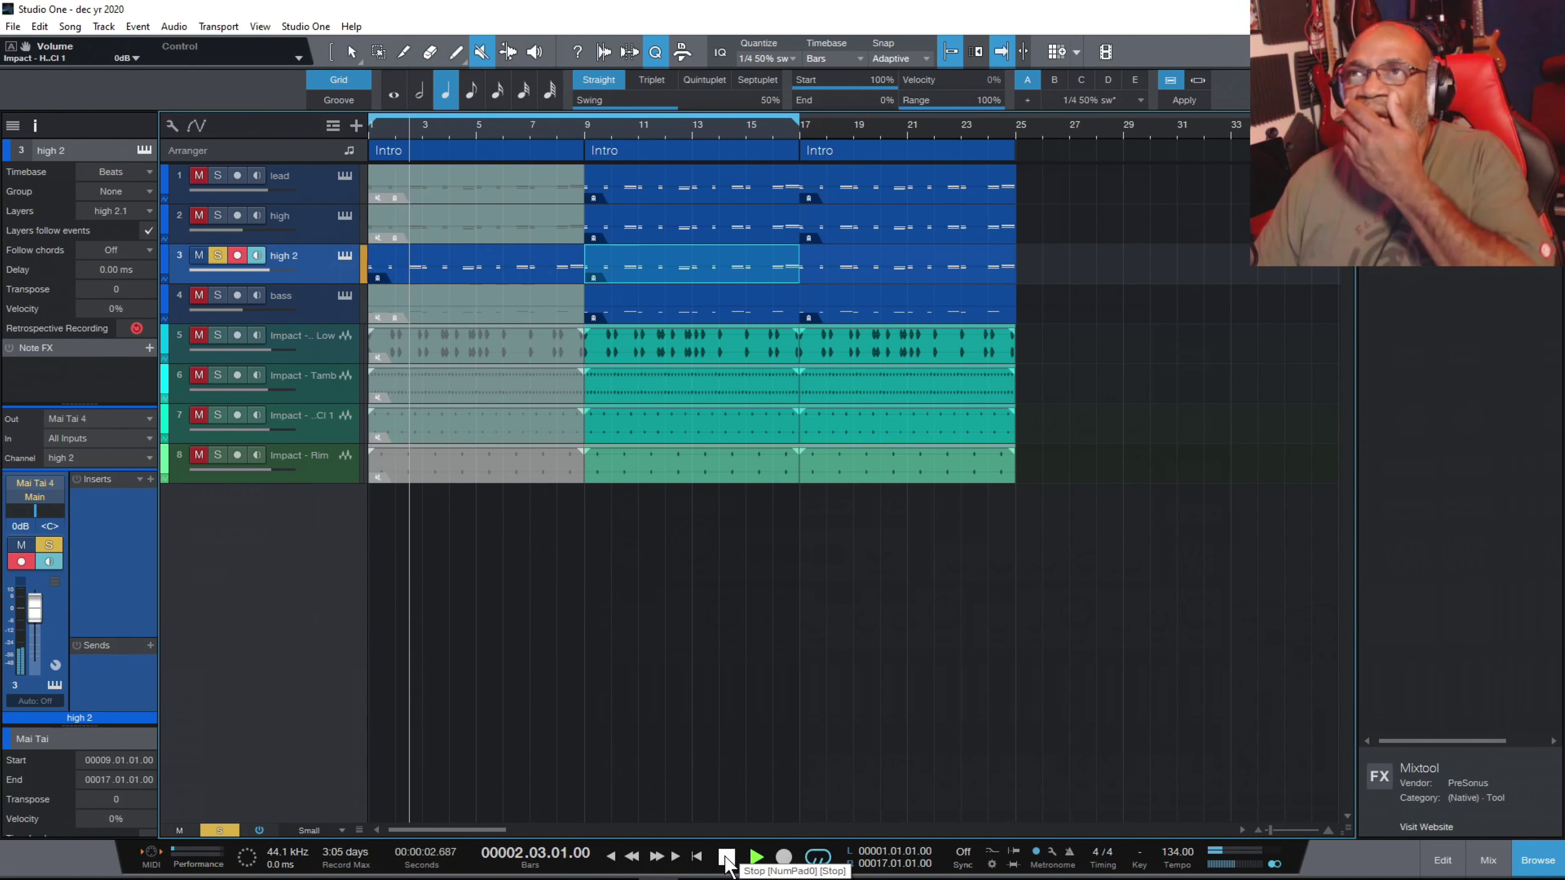
pyautogui.click(453, 466)
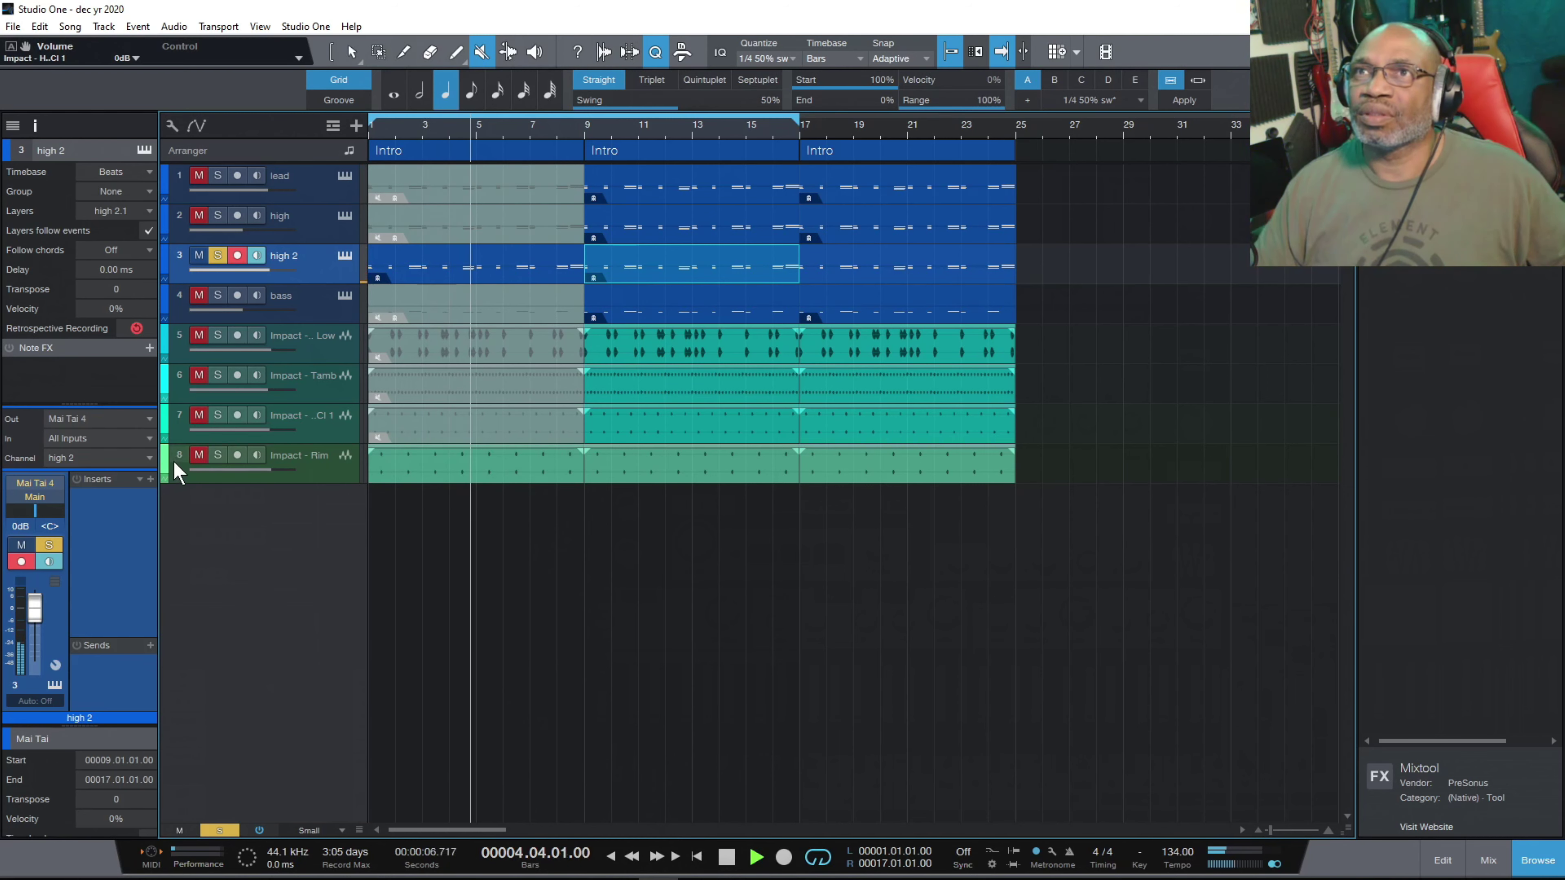
# Audition the Impact - Rim track together with the soloed high 2 track and leave the Rim track muted.
pyautogui.click(199, 456)
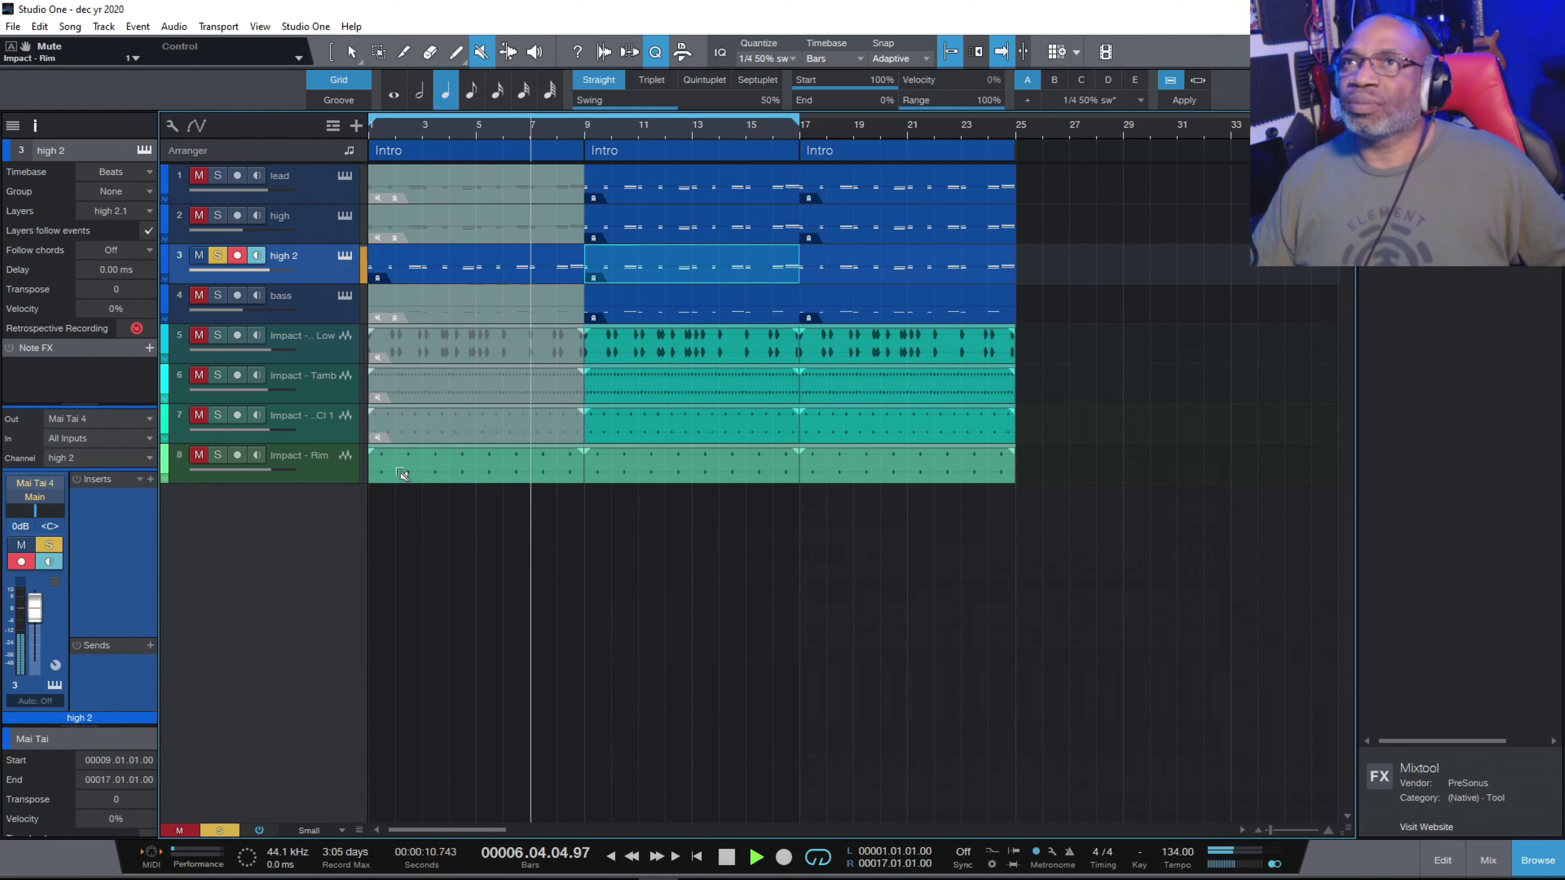
pyautogui.click(199, 455)
pyautogui.click(217, 455)
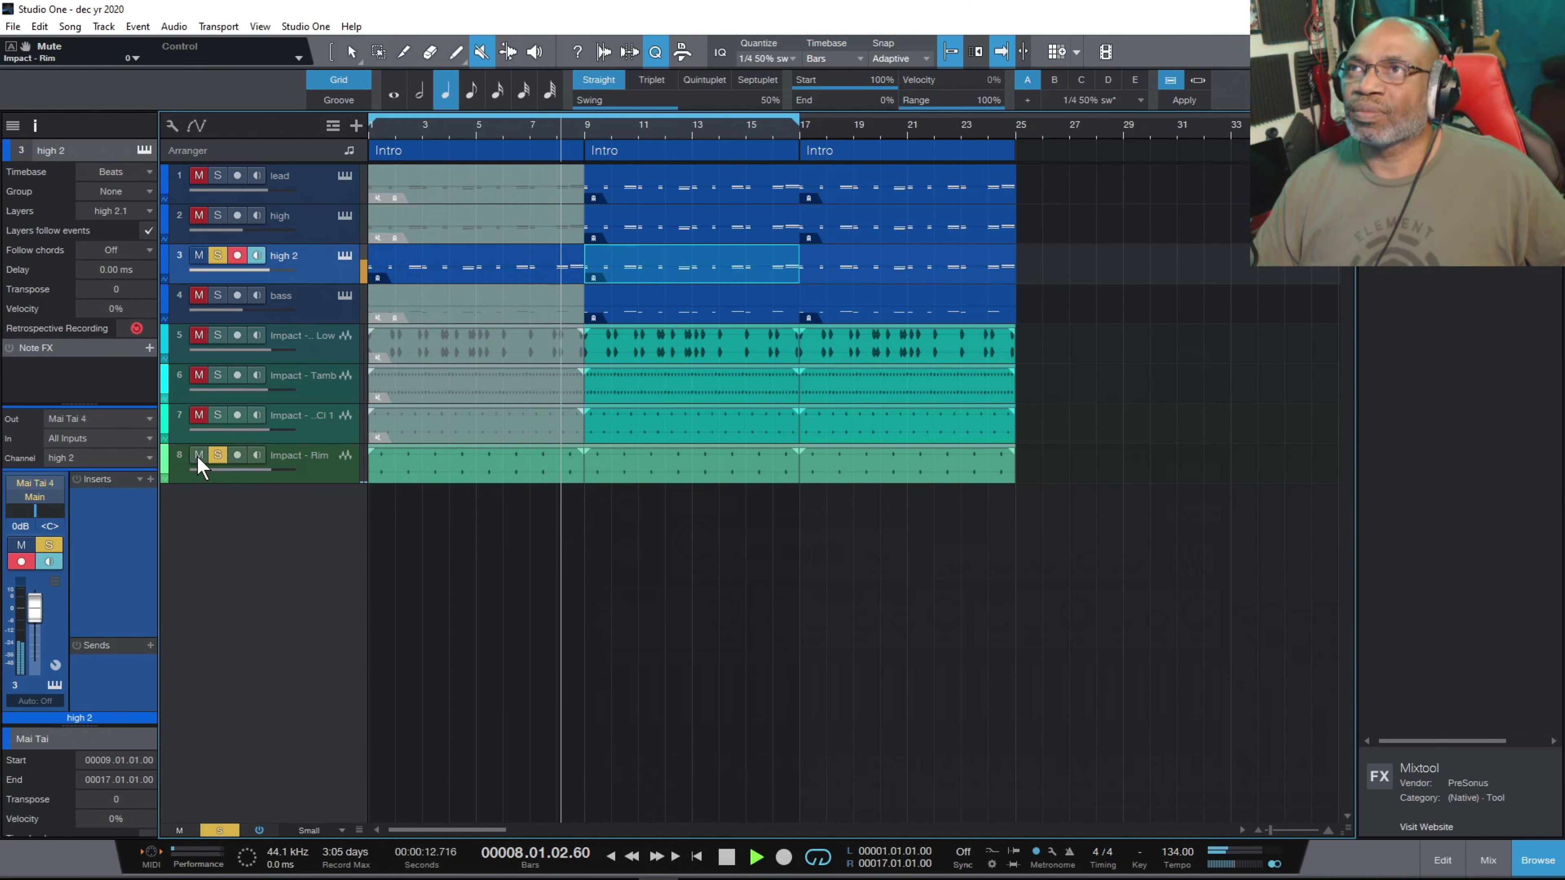
pyautogui.click(198, 456)
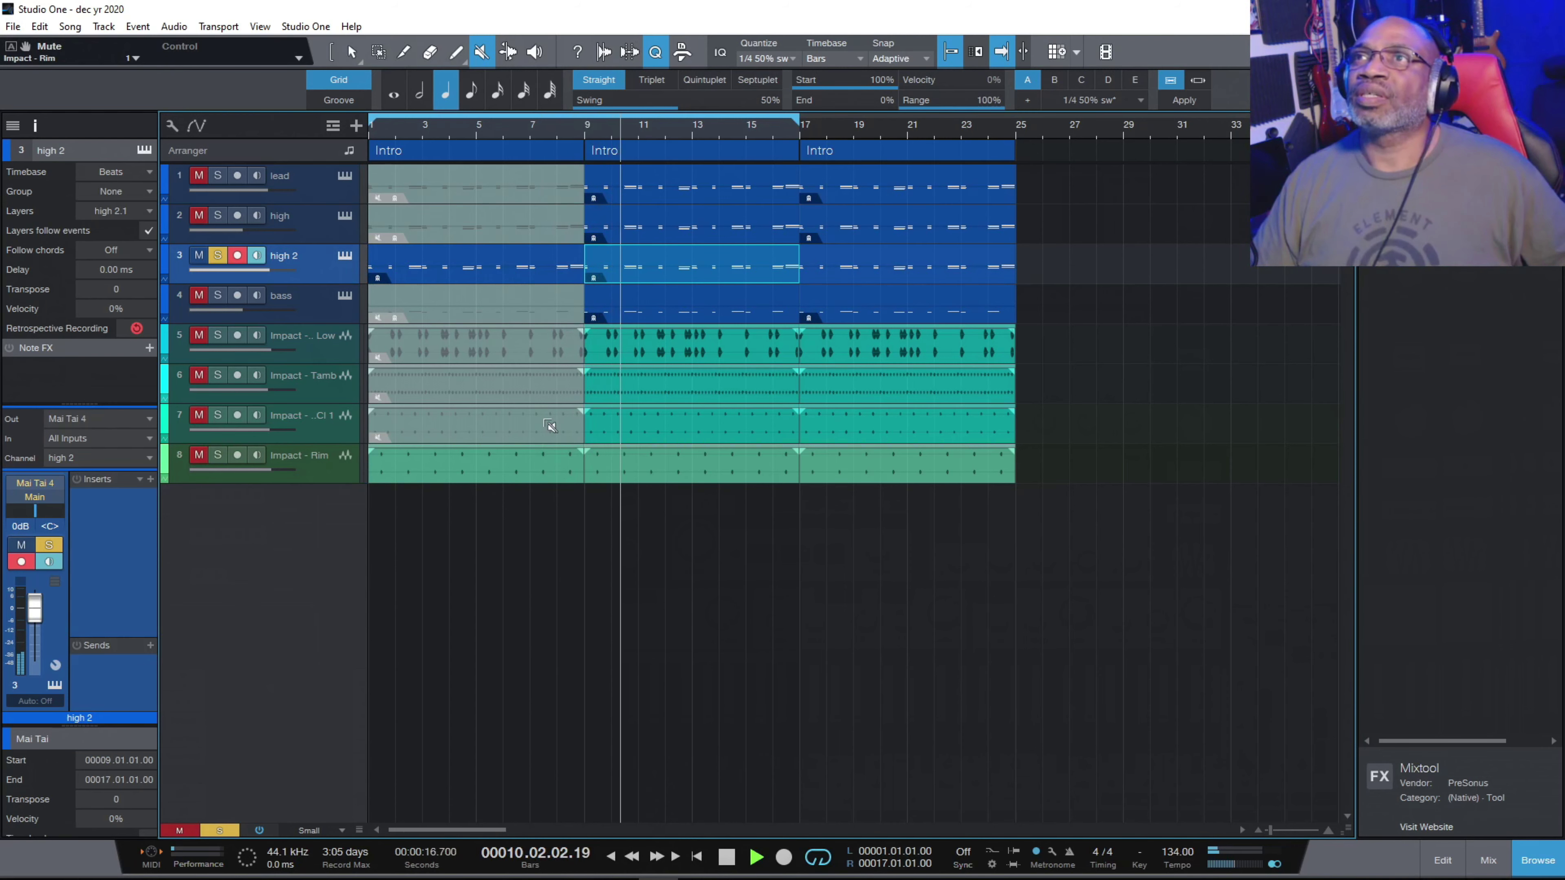
# Unmute the Impact - Tamb event in the first Intro and make its track audible alongside the soloed high 2.
pyautogui.click(377, 383)
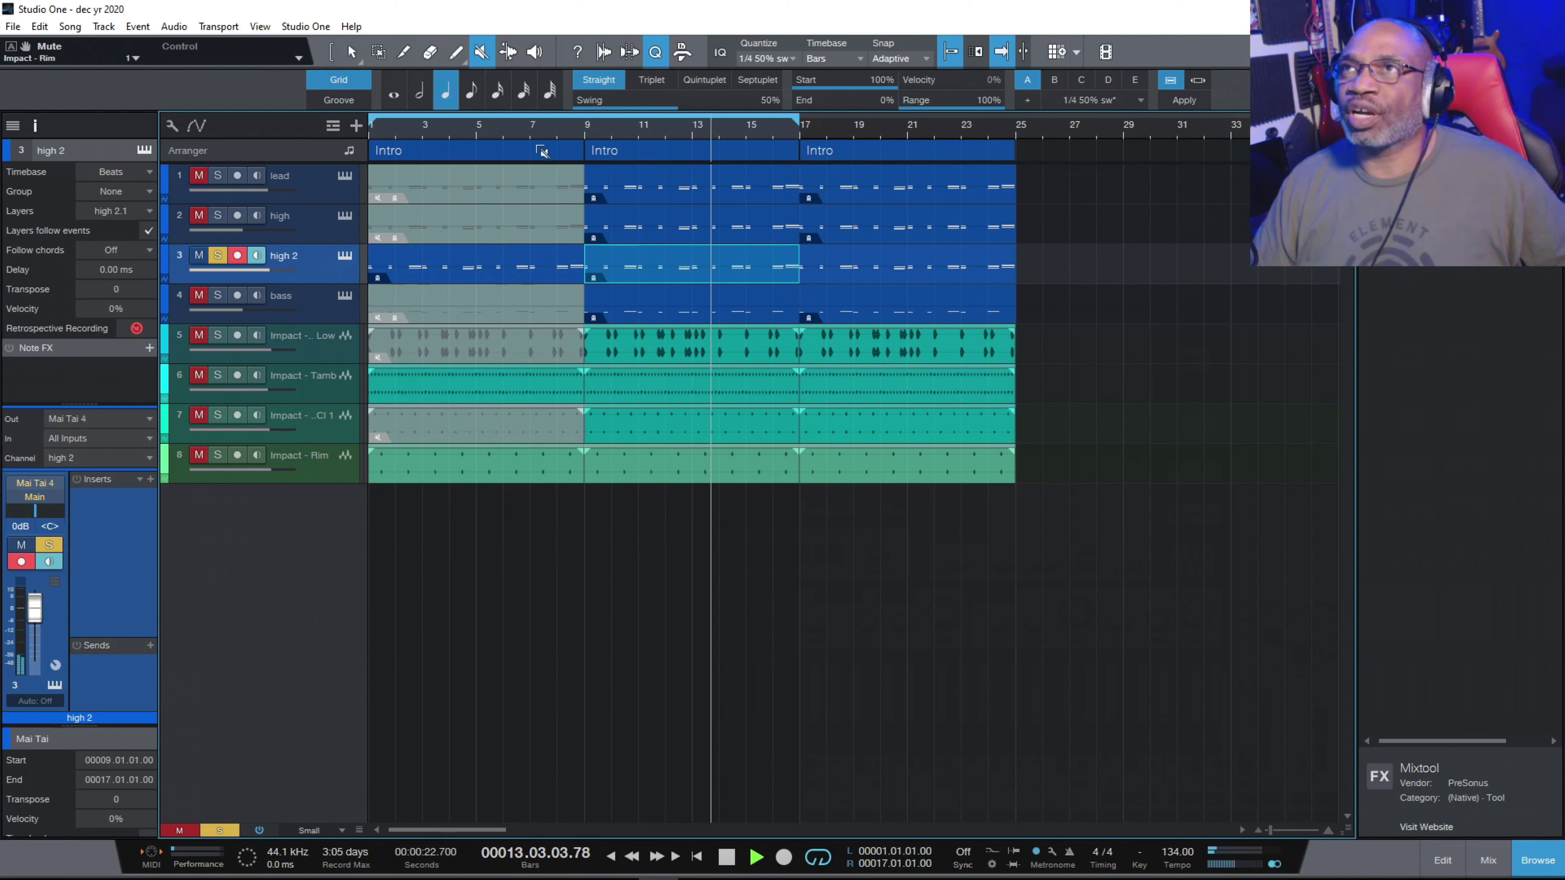
pyautogui.click(535, 126)
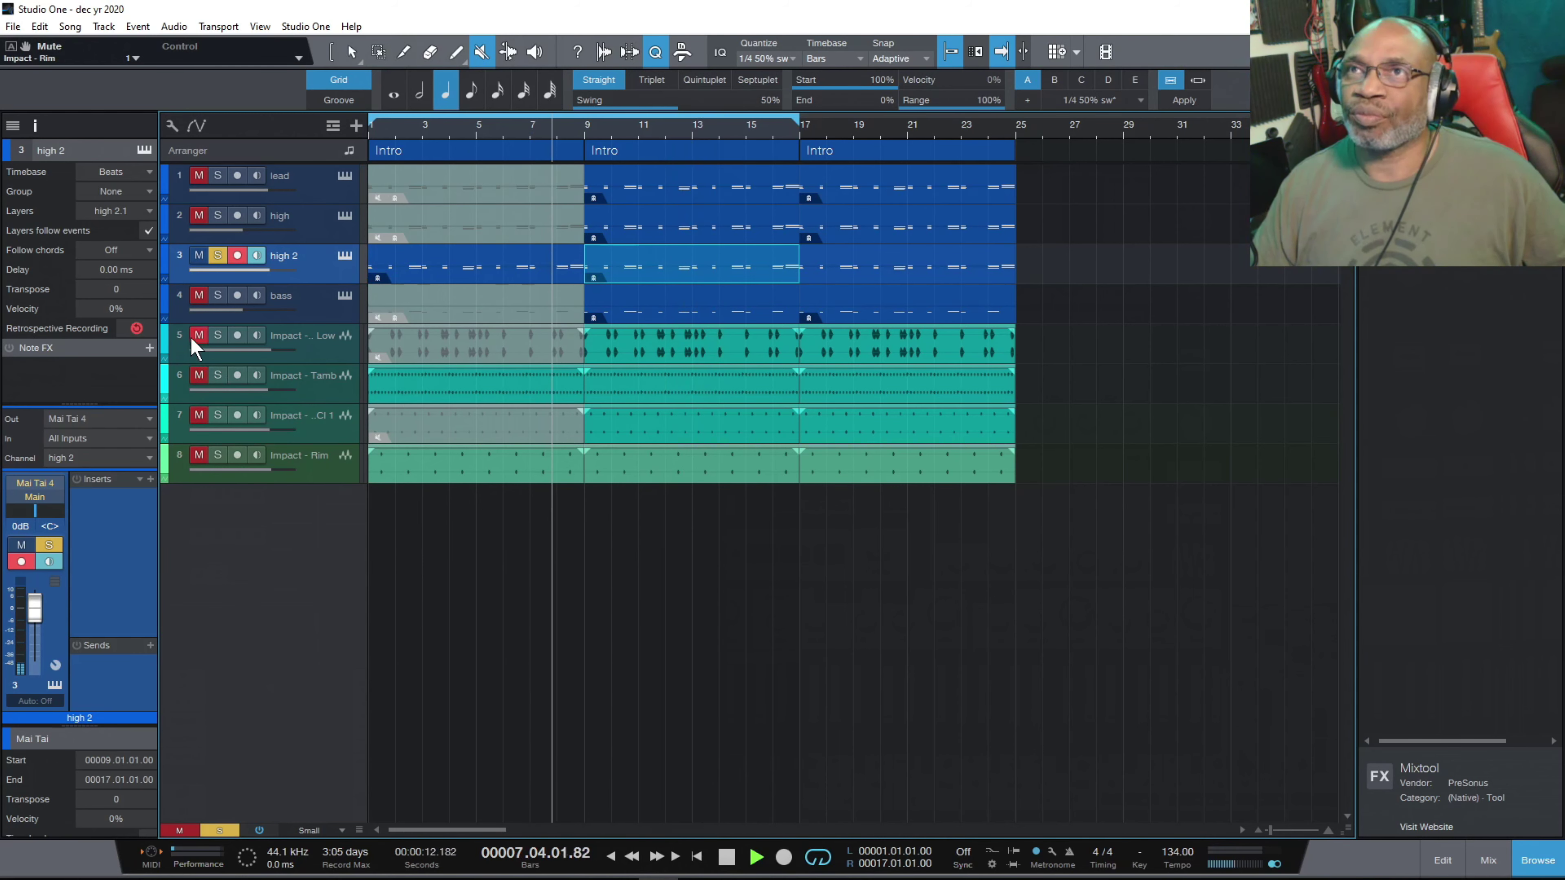
pyautogui.click(198, 372)
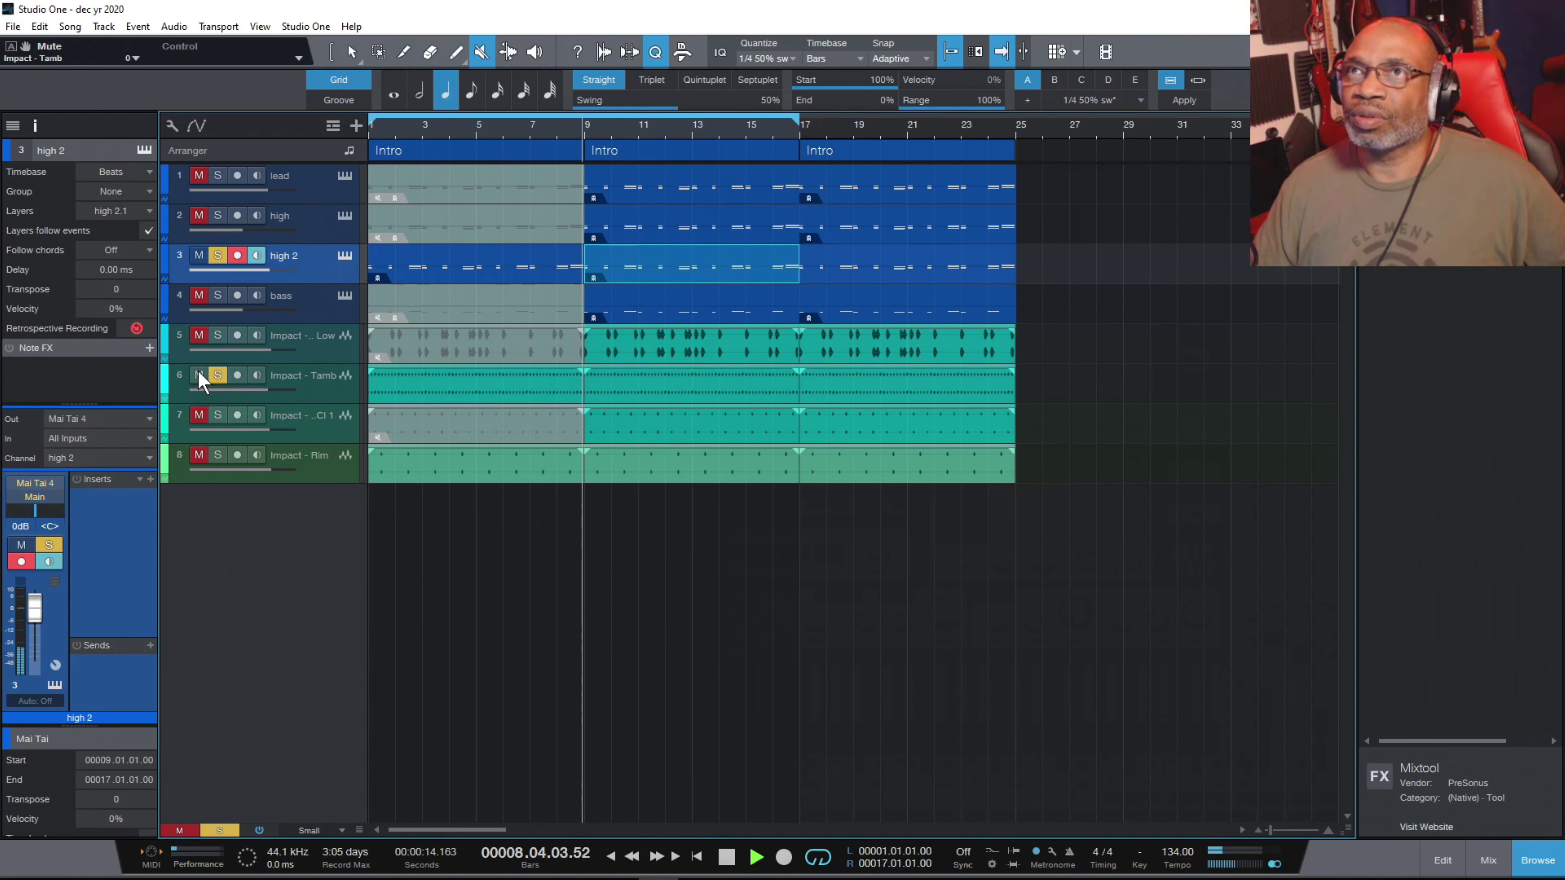
# Replay the transition from the first to the second Intro with the tambourine and high 2, and stop playback.
pyautogui.click(530, 128)
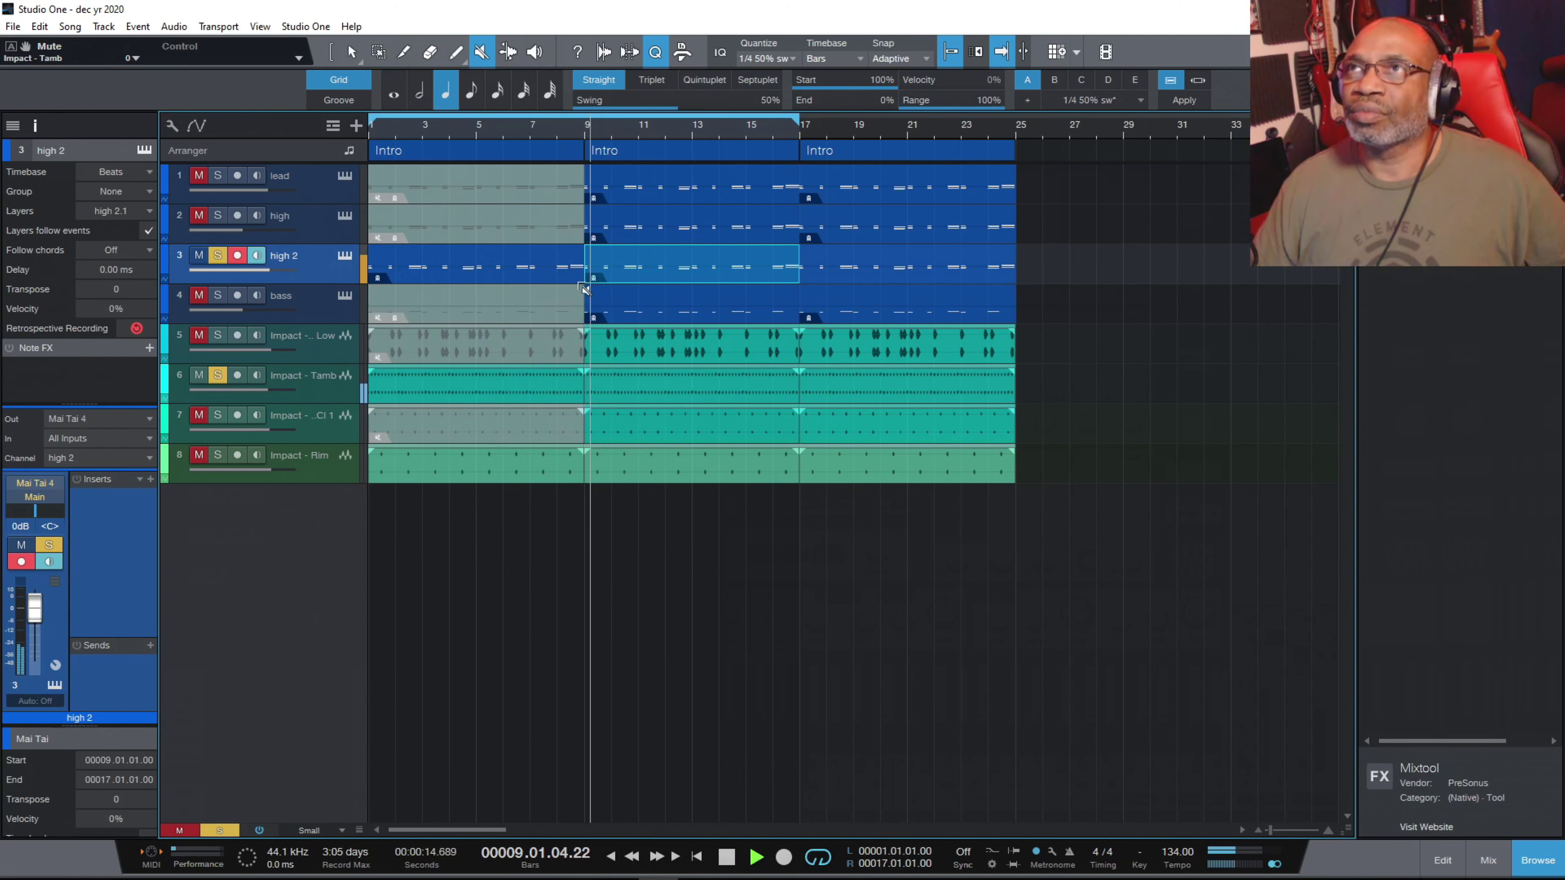
pyautogui.click(556, 125)
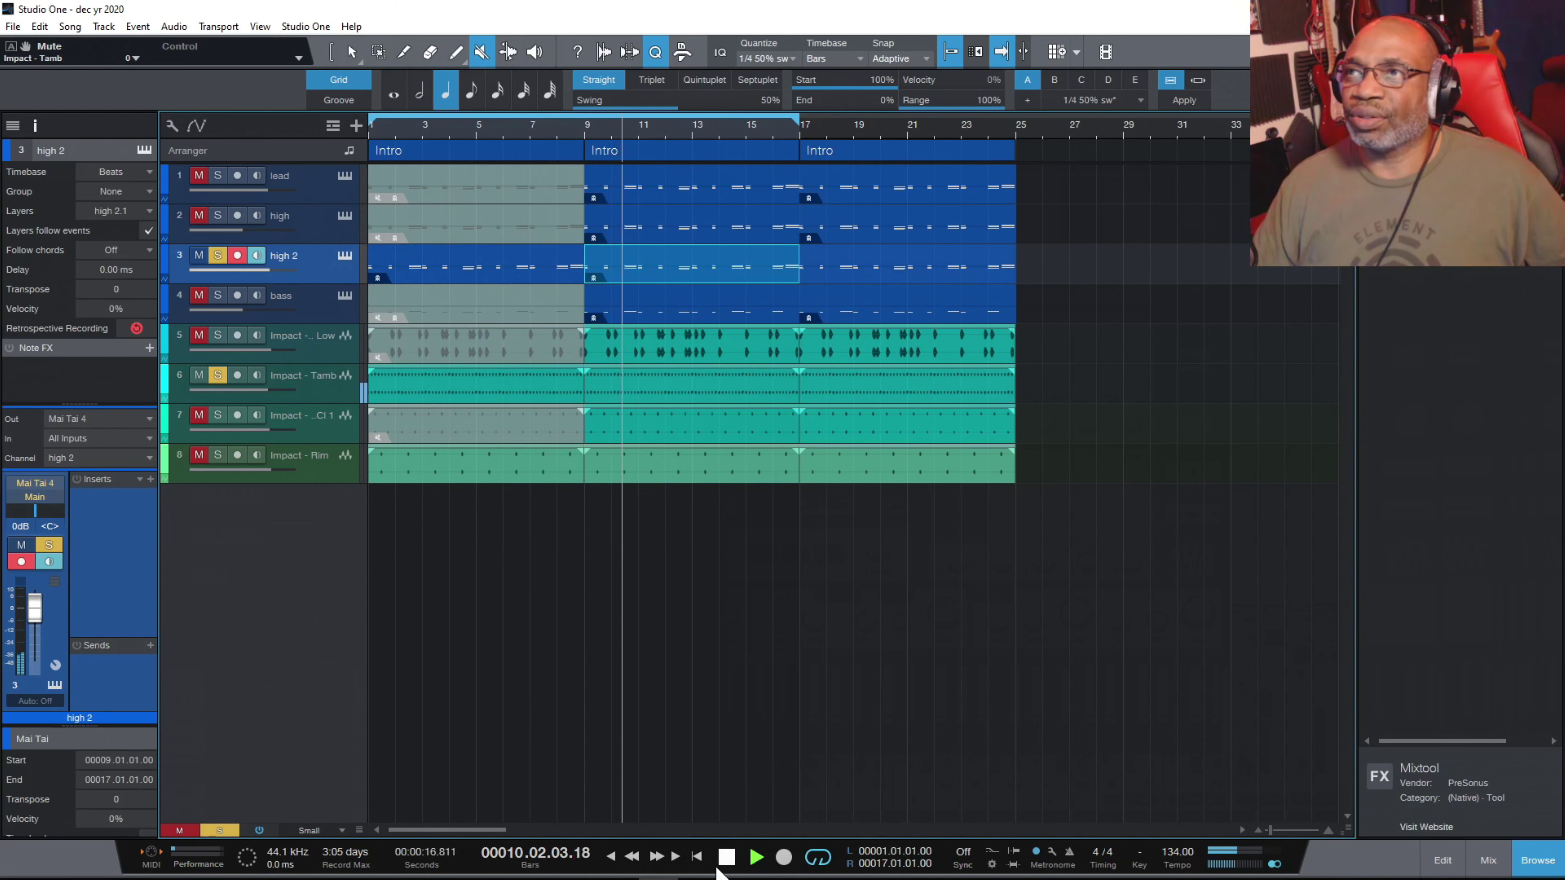
pyautogui.click(725, 858)
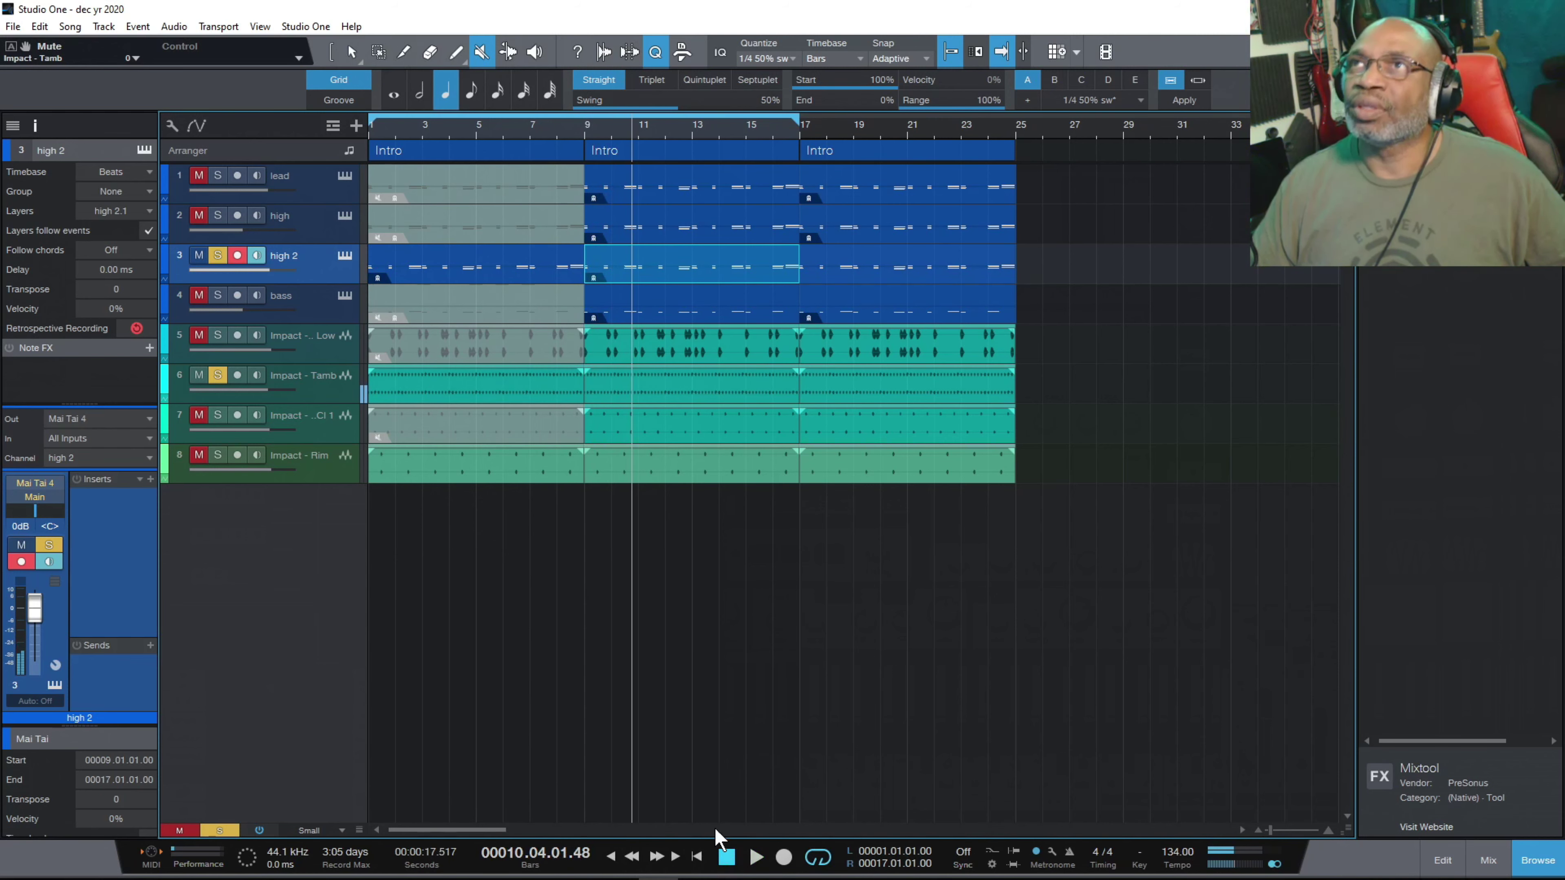
# Split the first Intro's Impact - Tamb event at bar 8 beat 3 and mute the portion before the split.
pyautogui.click(405, 53)
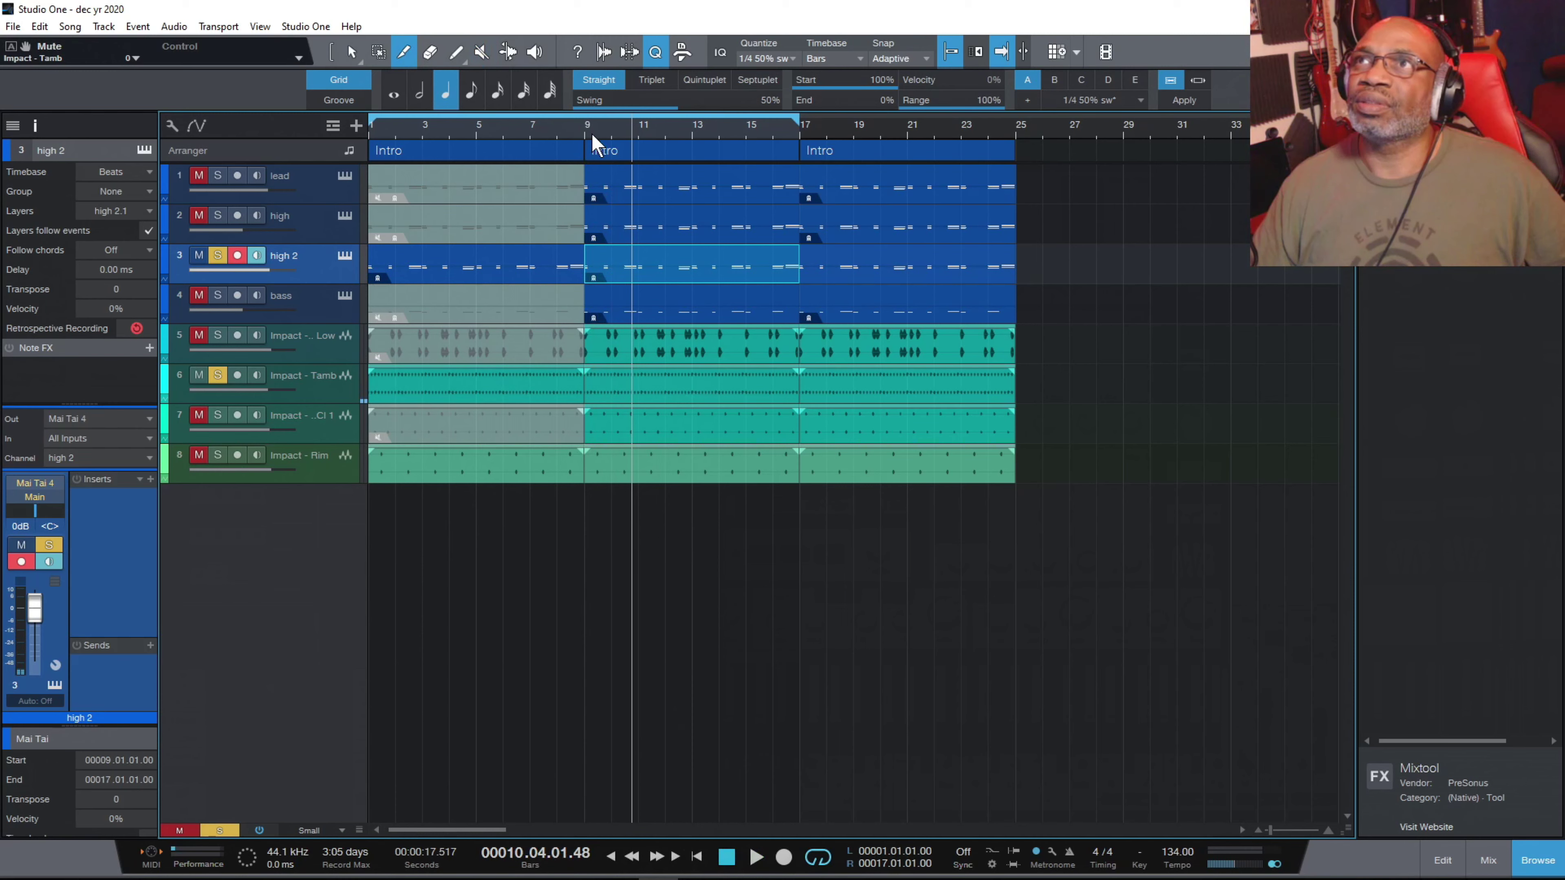
pyautogui.click(557, 127)
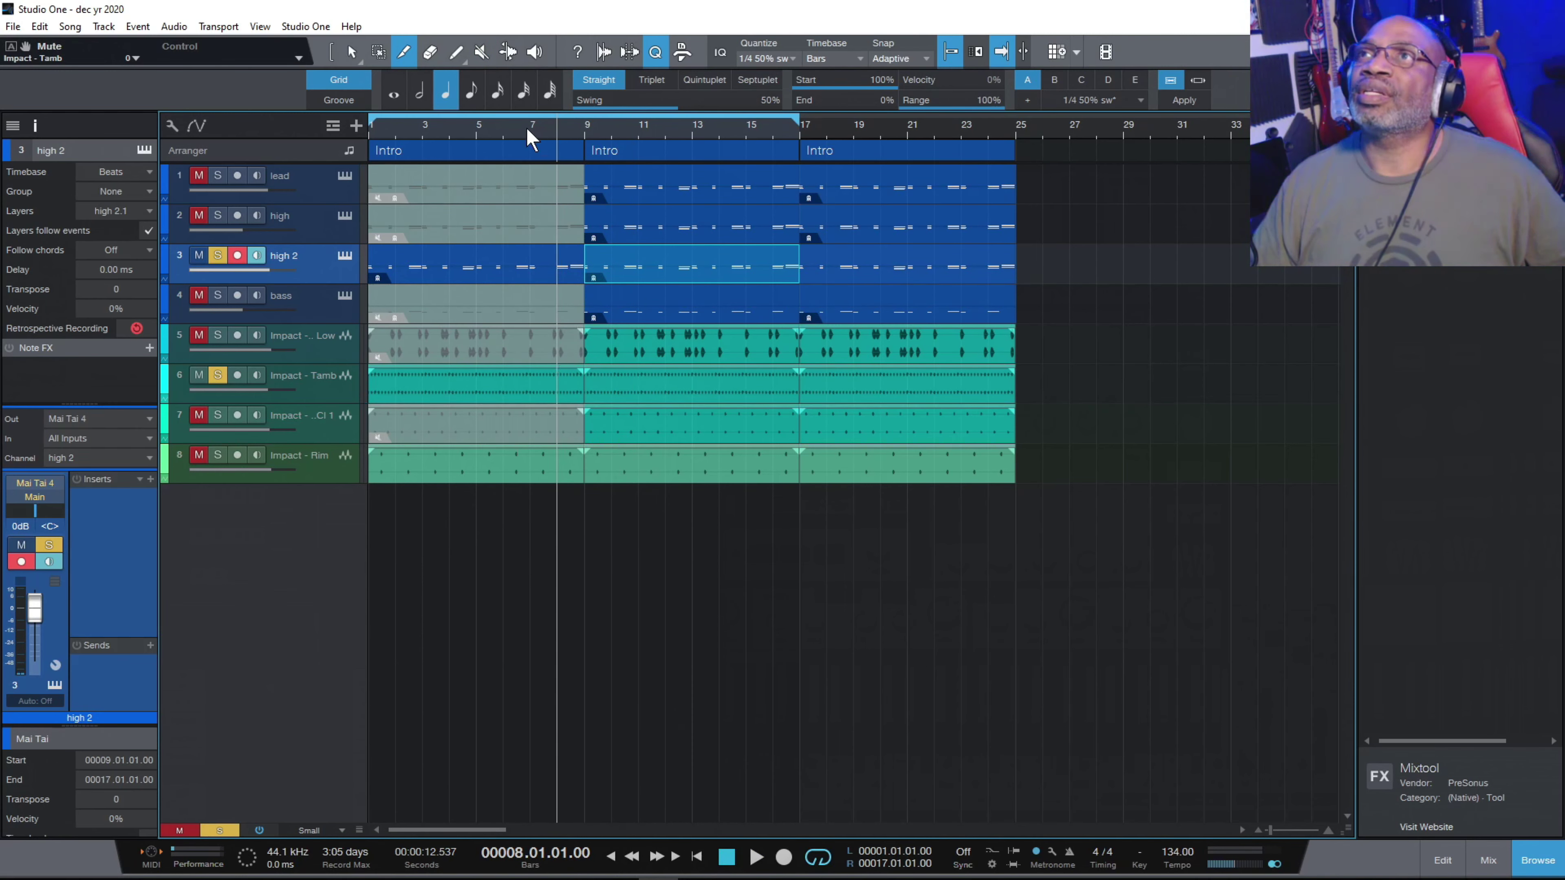
pyautogui.click(568, 124)
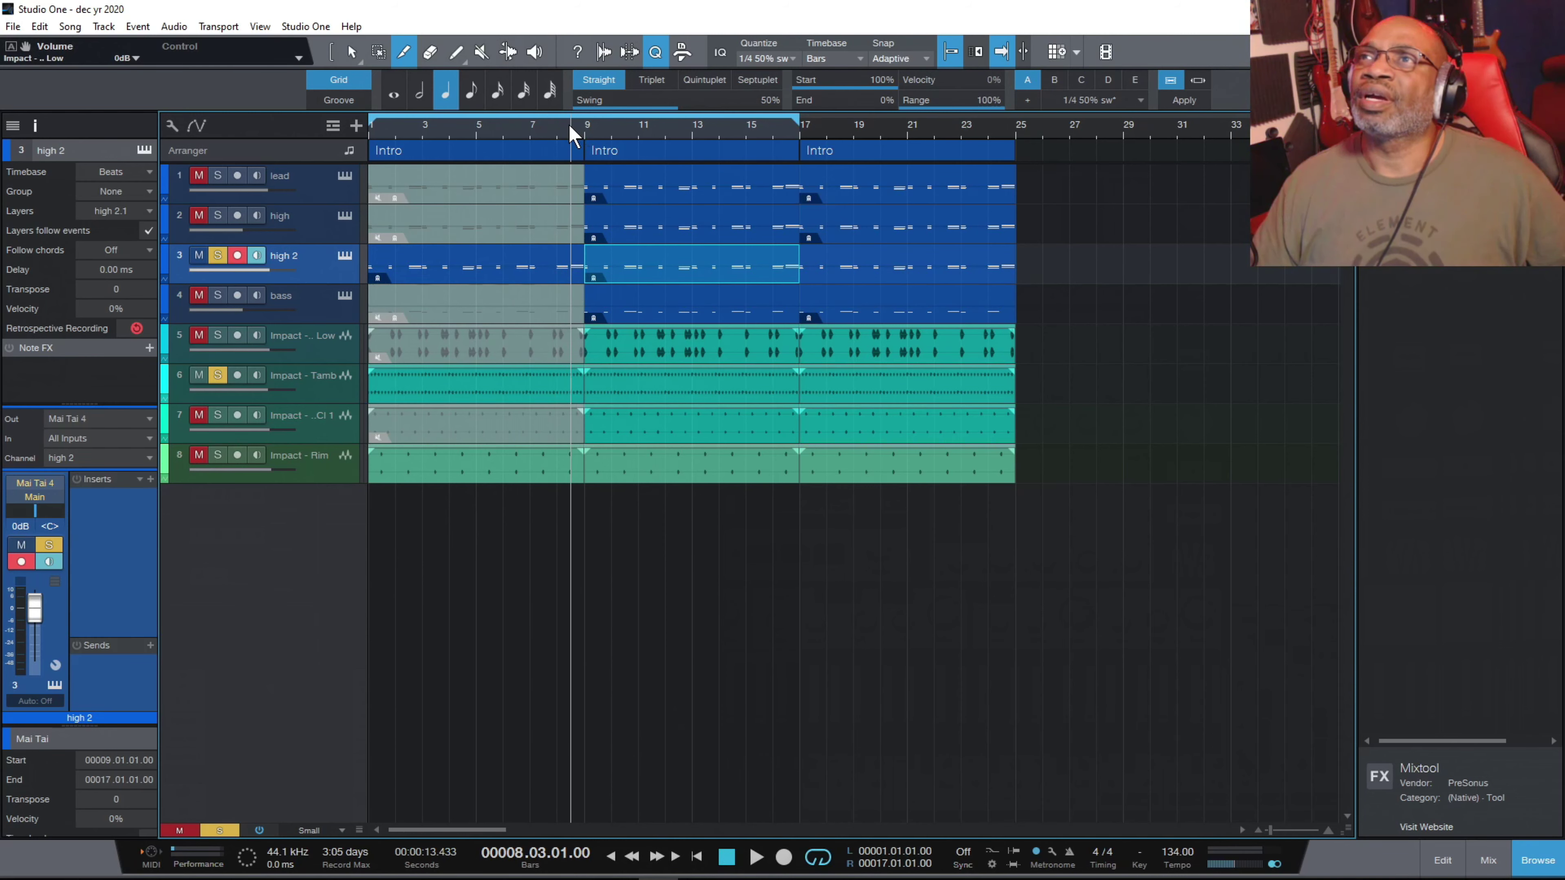
pyautogui.click(577, 383)
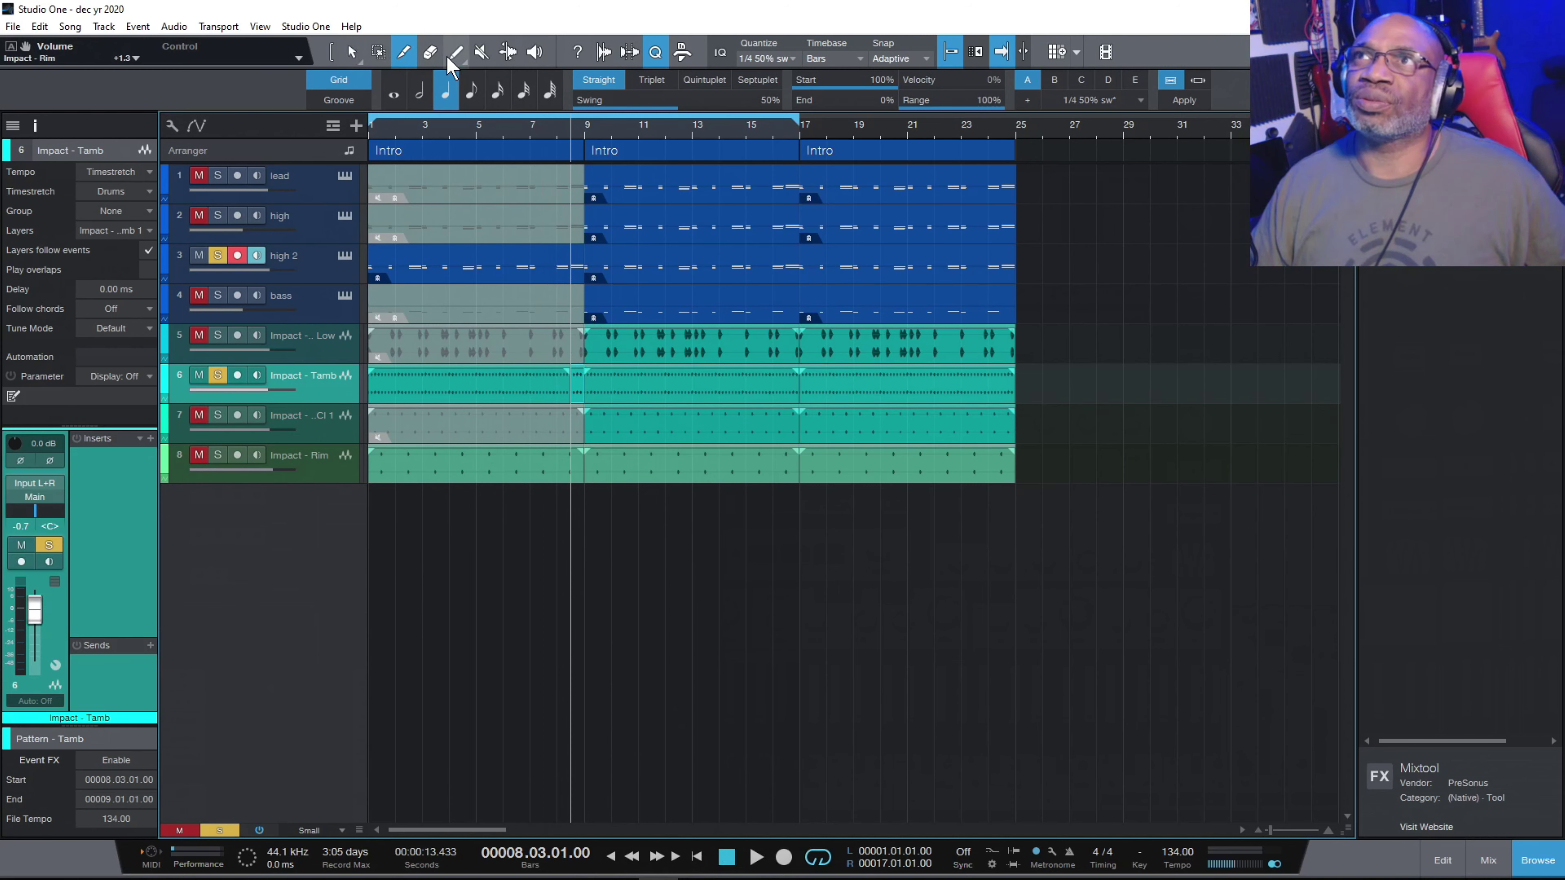
pyautogui.click(480, 52)
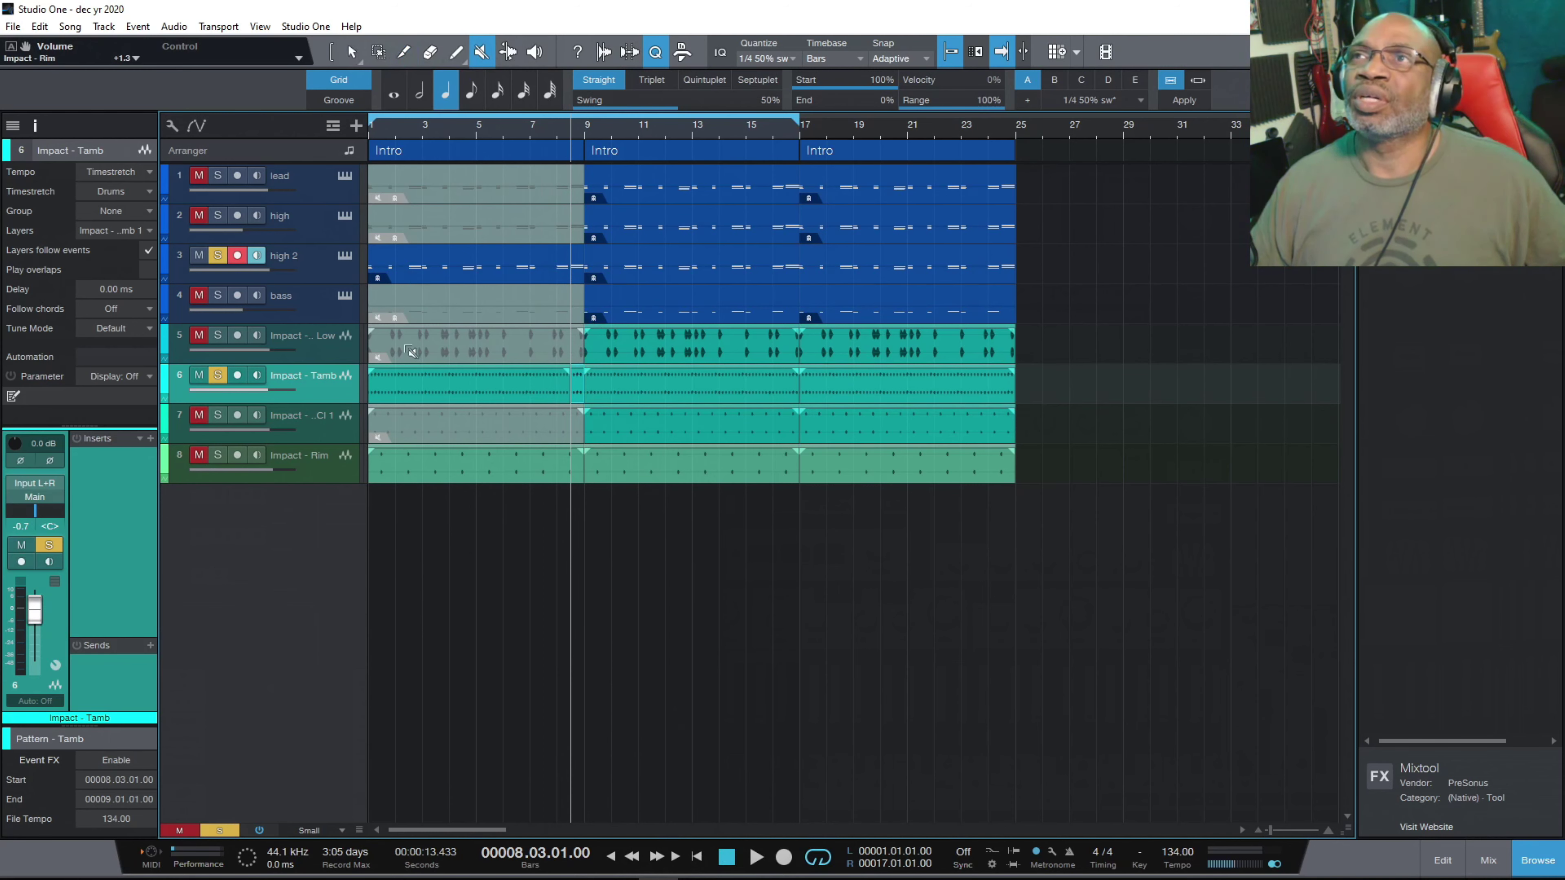
pyautogui.click(446, 383)
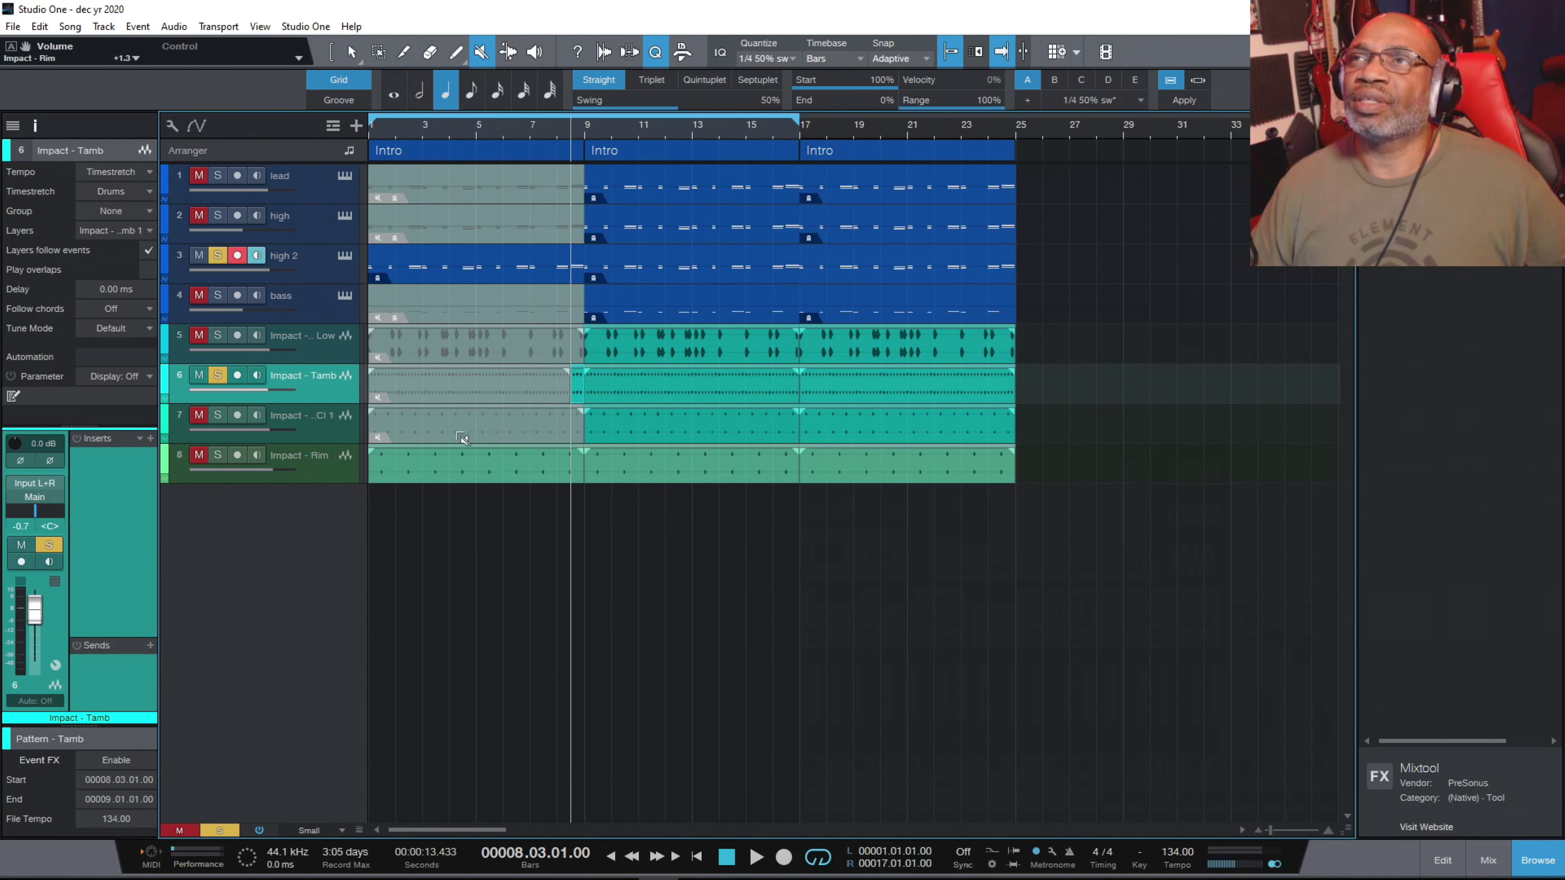
# Clear all track solos and mutes, including the Impact - Rim track, and mute the Rim event in the first Intro.
pyautogui.click(557, 126)
pyautogui.click(509, 129)
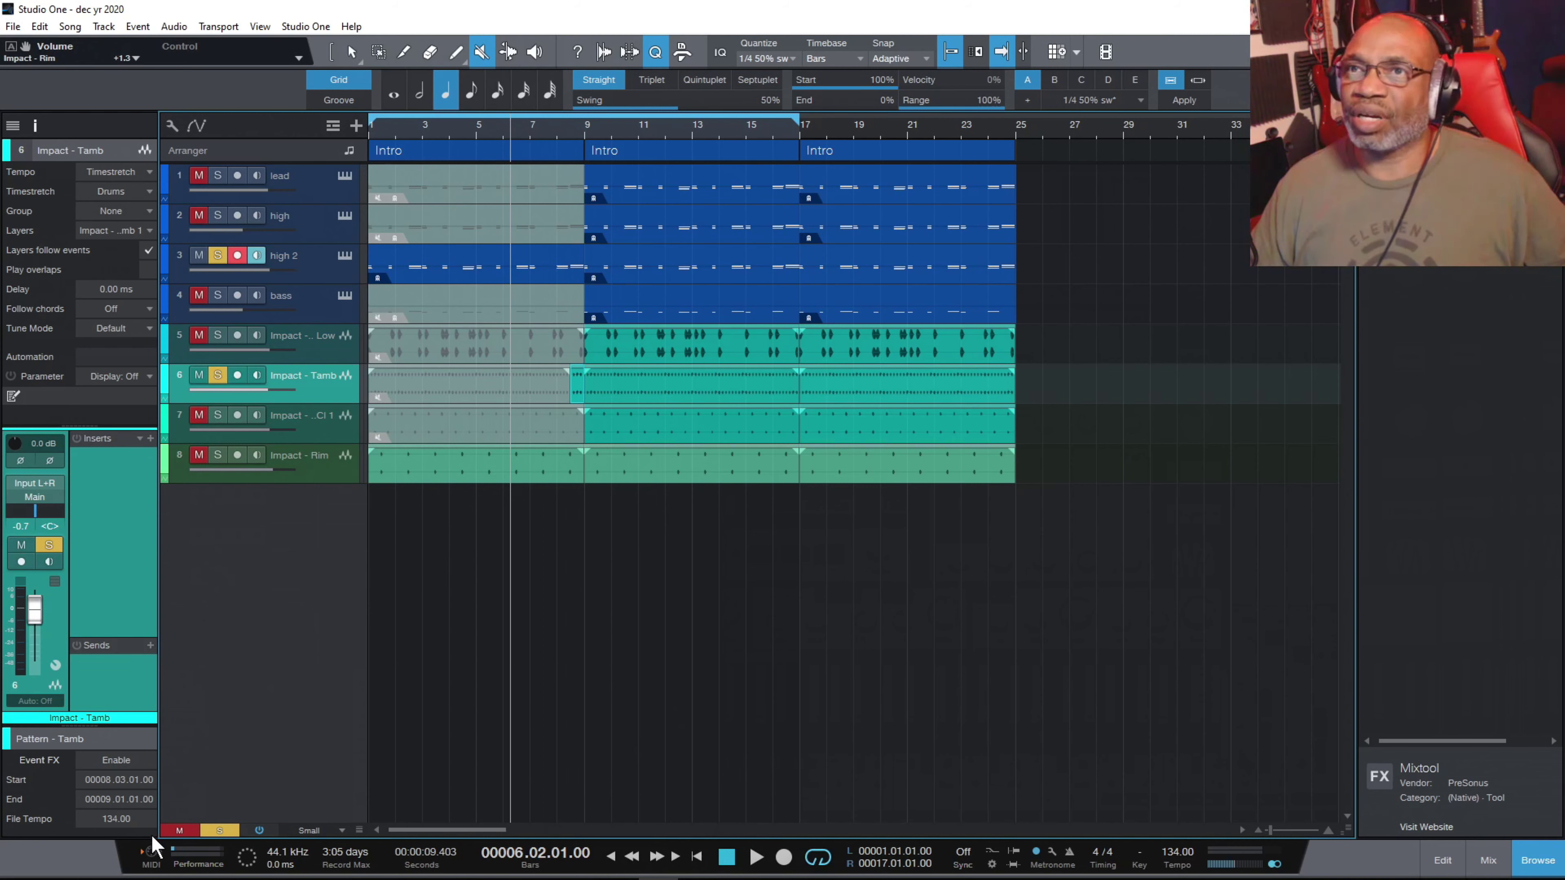
pyautogui.click(177, 830)
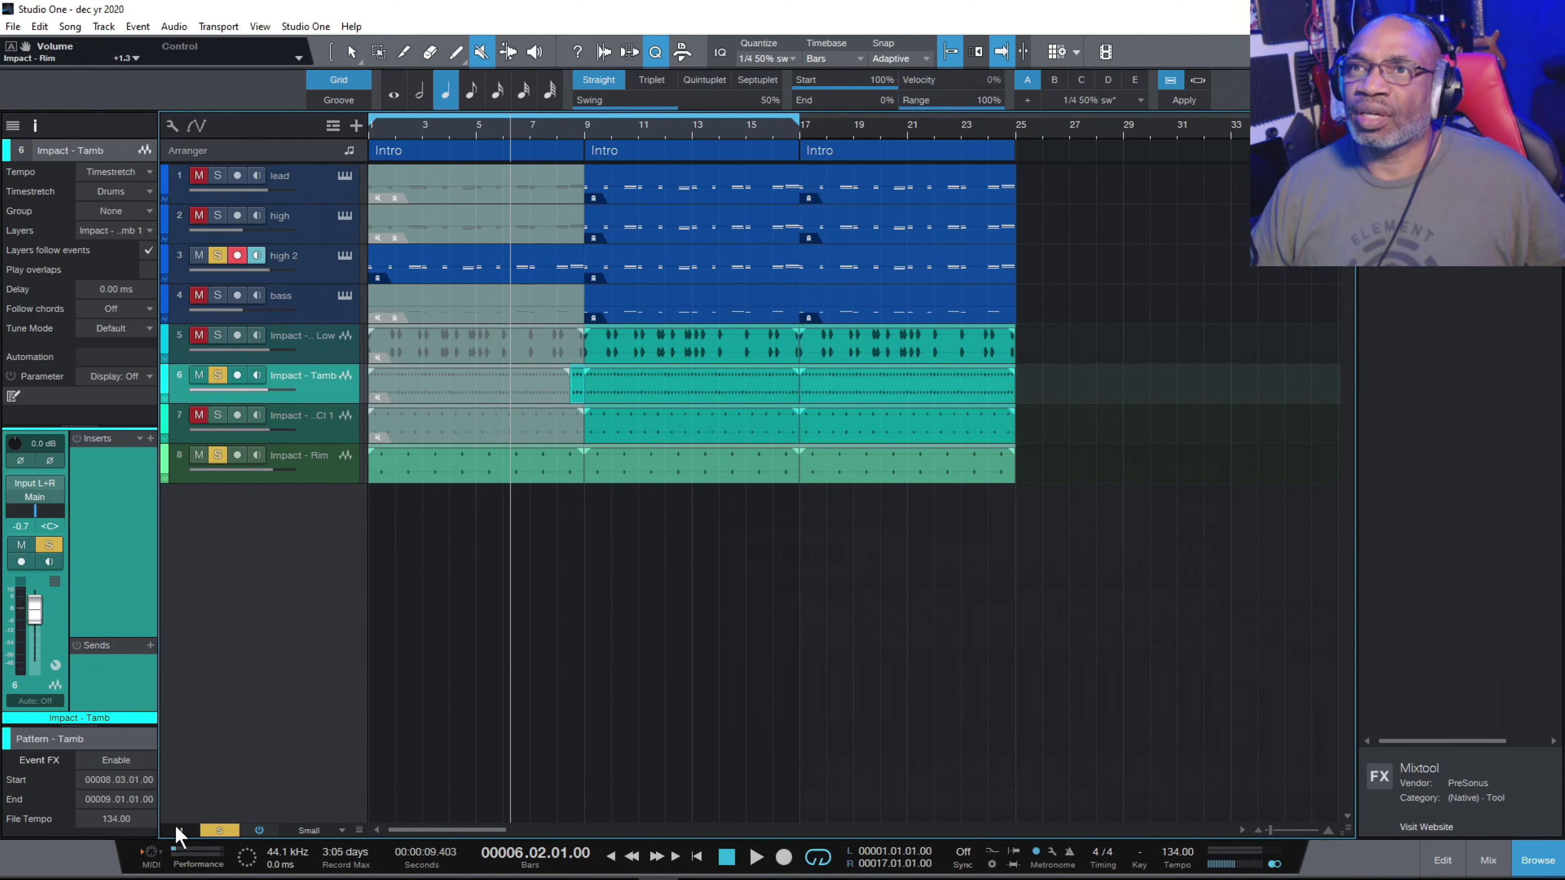
pyautogui.click(209, 830)
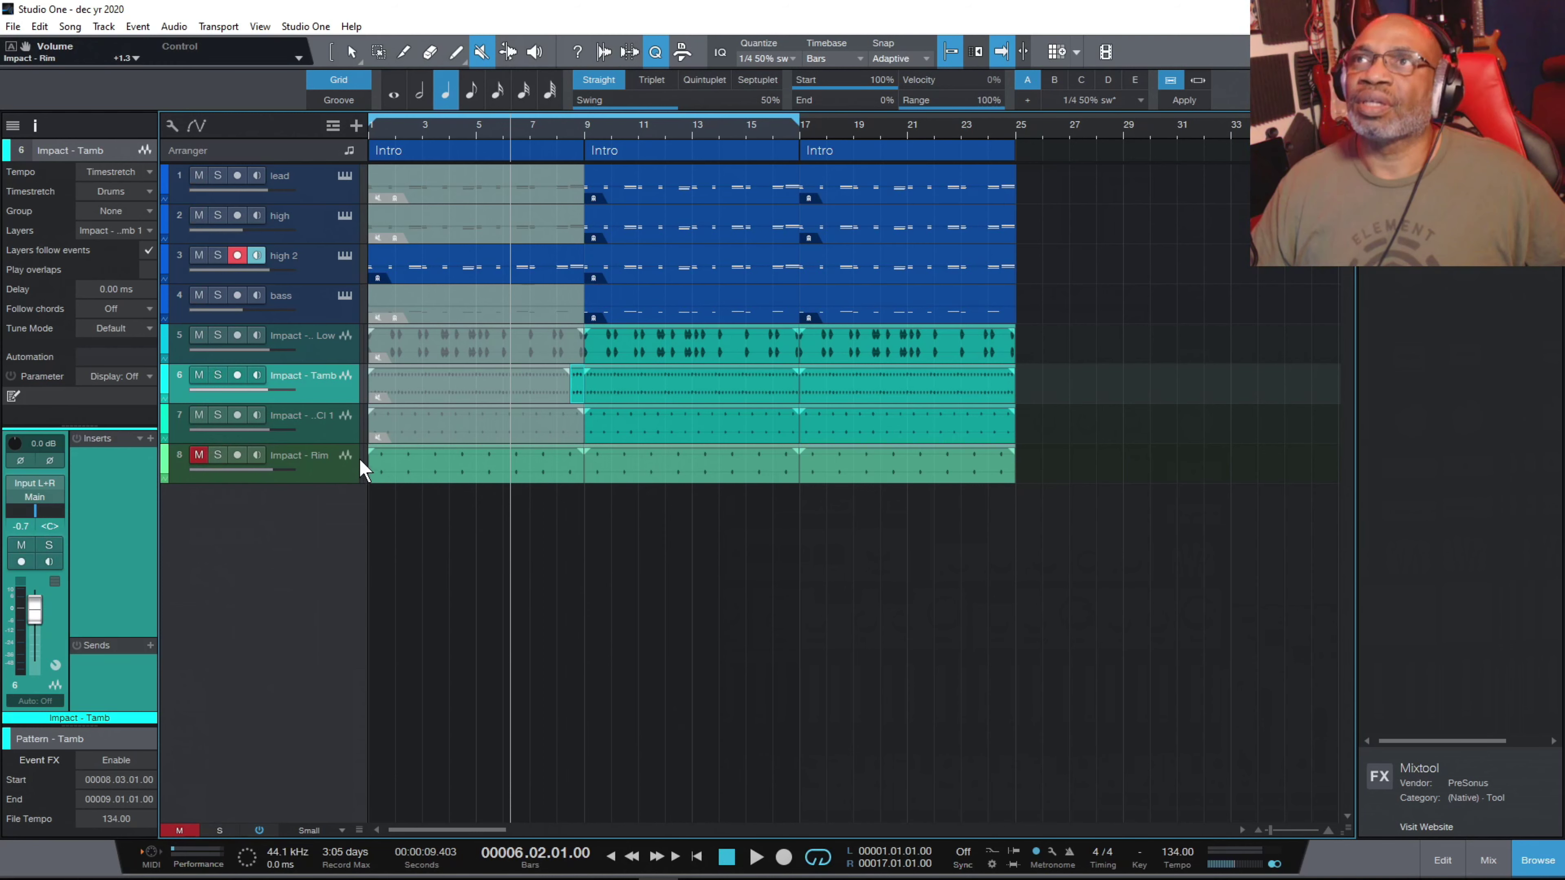
pyautogui.click(438, 471)
pyautogui.click(199, 454)
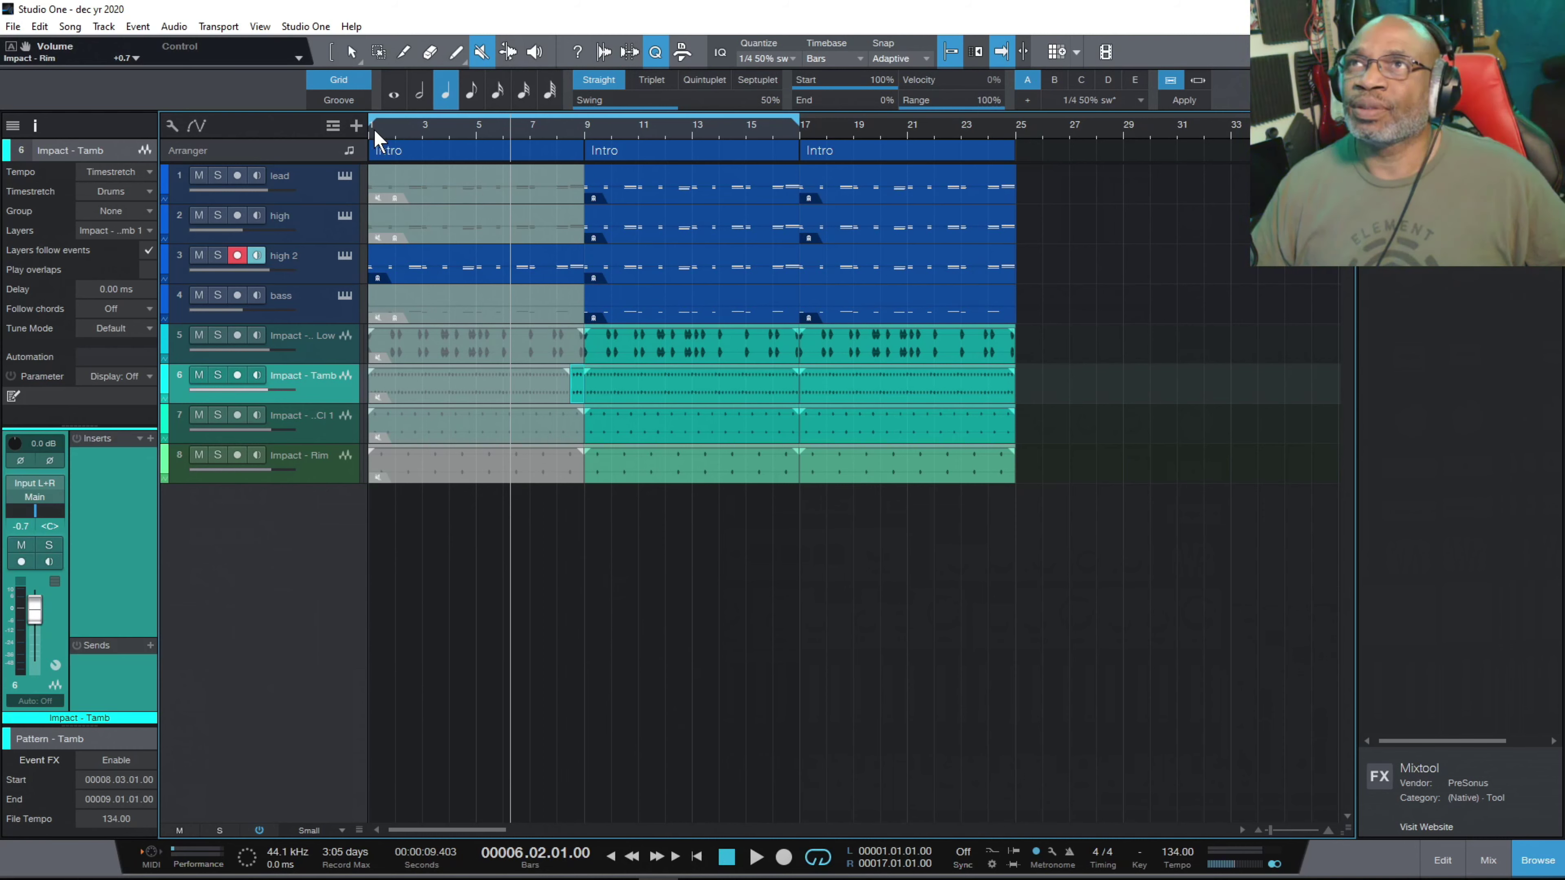
# Play the full arrangement from the first Intro into the start of the second Intro and stop playback.
pyautogui.click(389, 123)
pyautogui.click(698, 856)
pyautogui.click(757, 857)
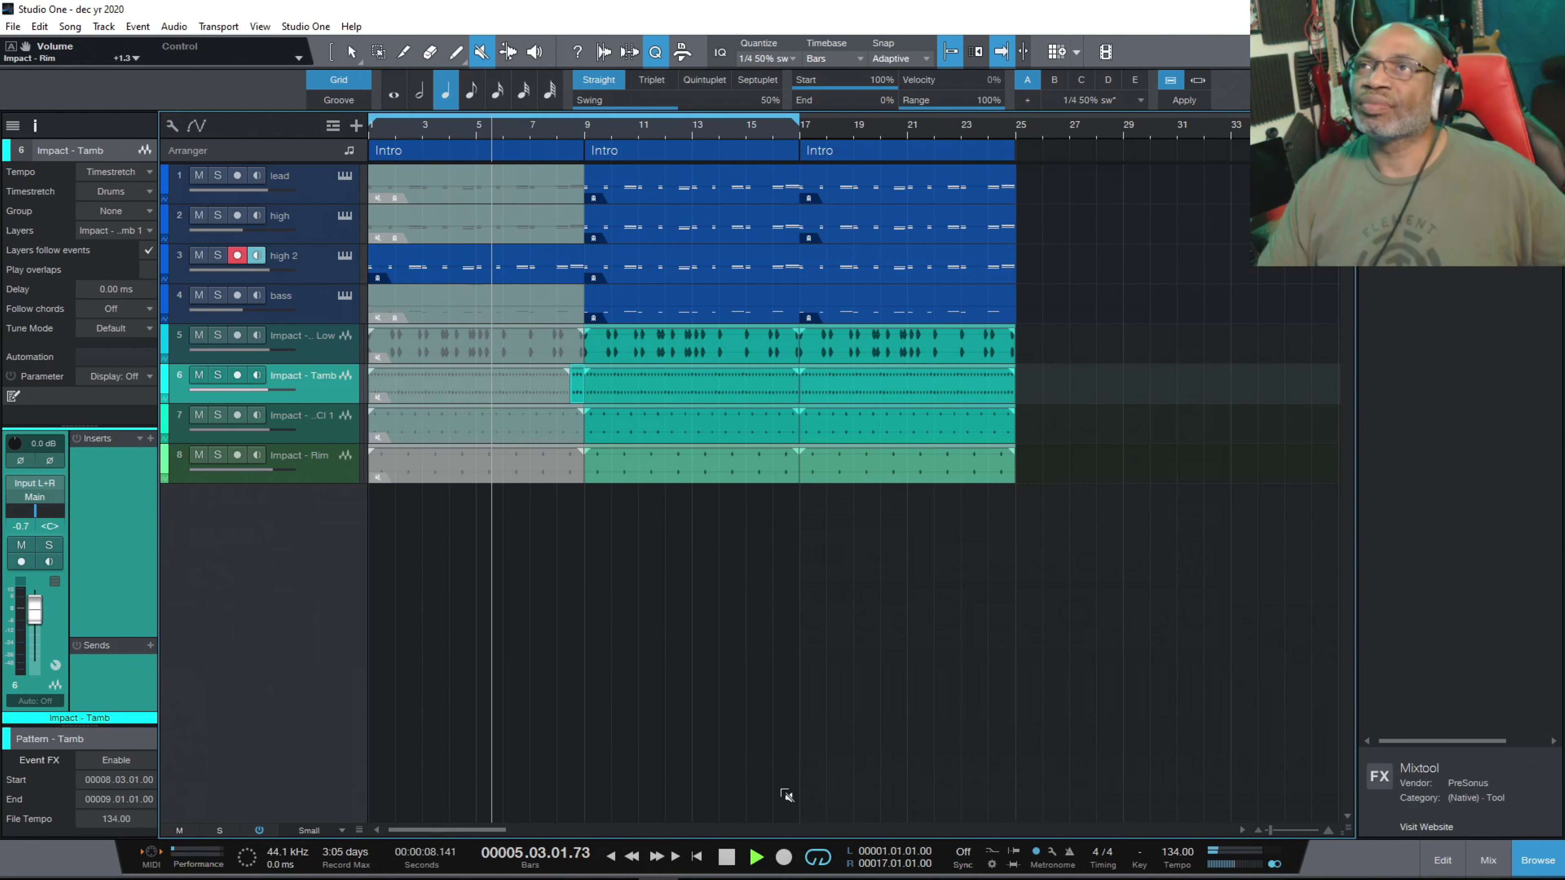
pyautogui.click(727, 857)
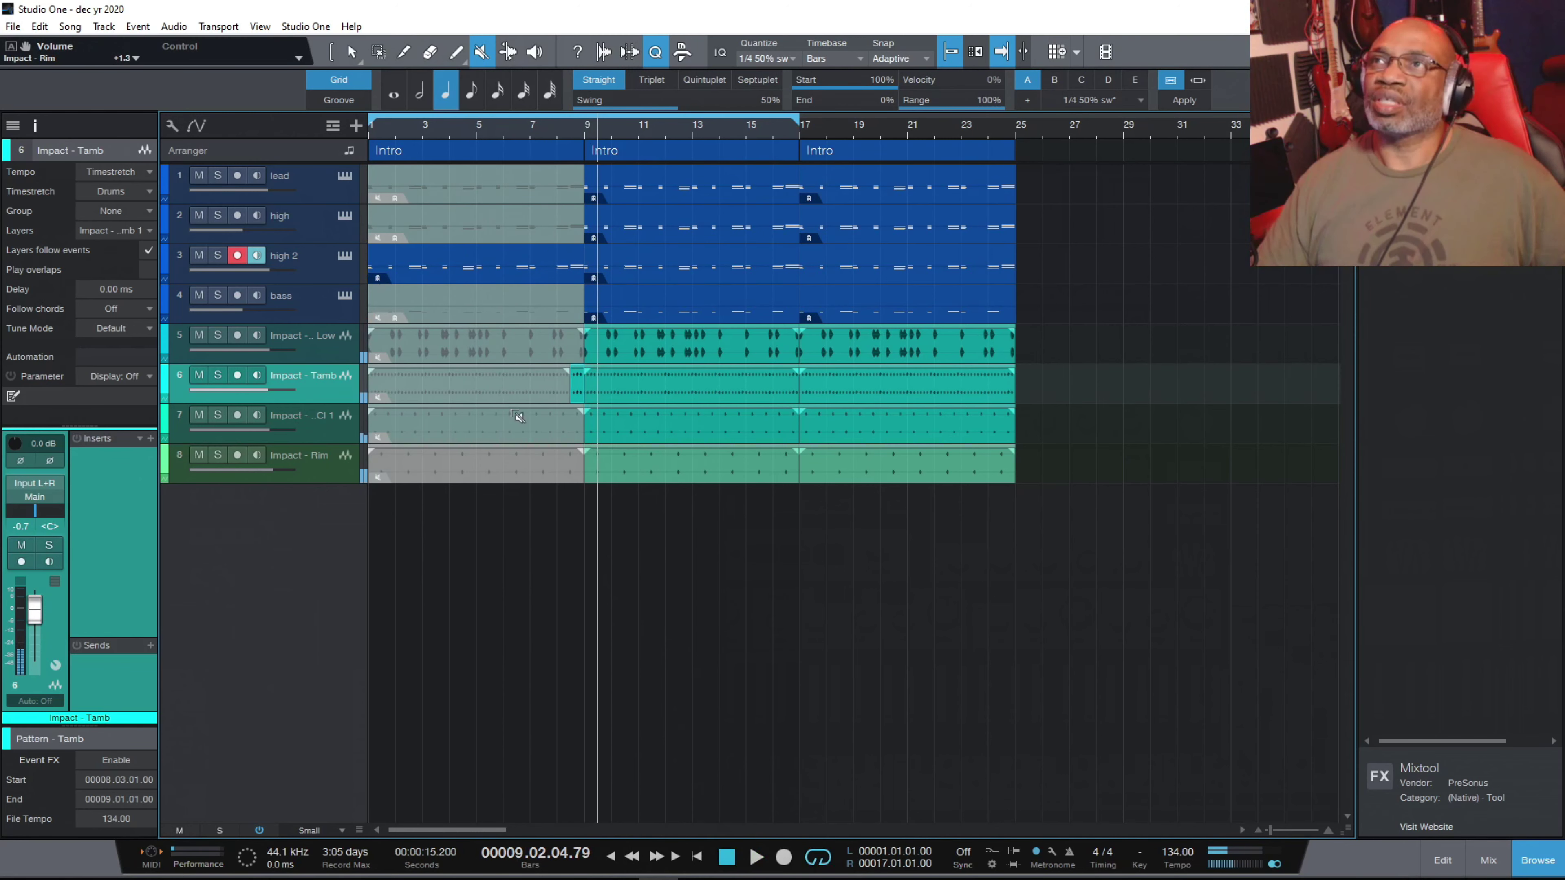
# Split the first Intro's Impact - Rim event at bar 8 beat 2 and unmute the short portion after the split.
pyautogui.click(405, 52)
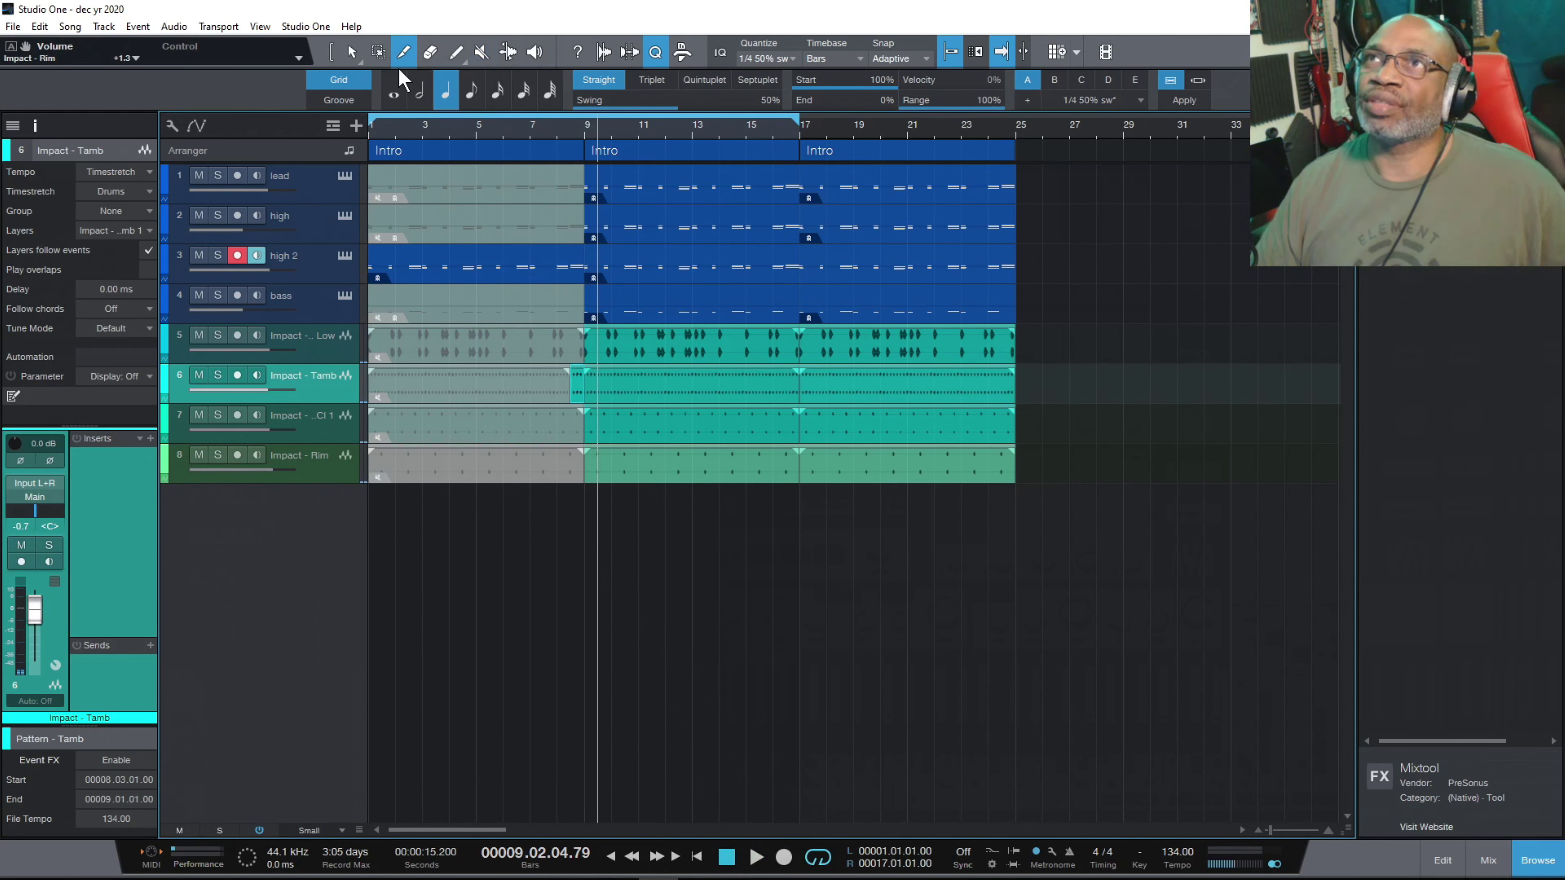
pyautogui.click(572, 449)
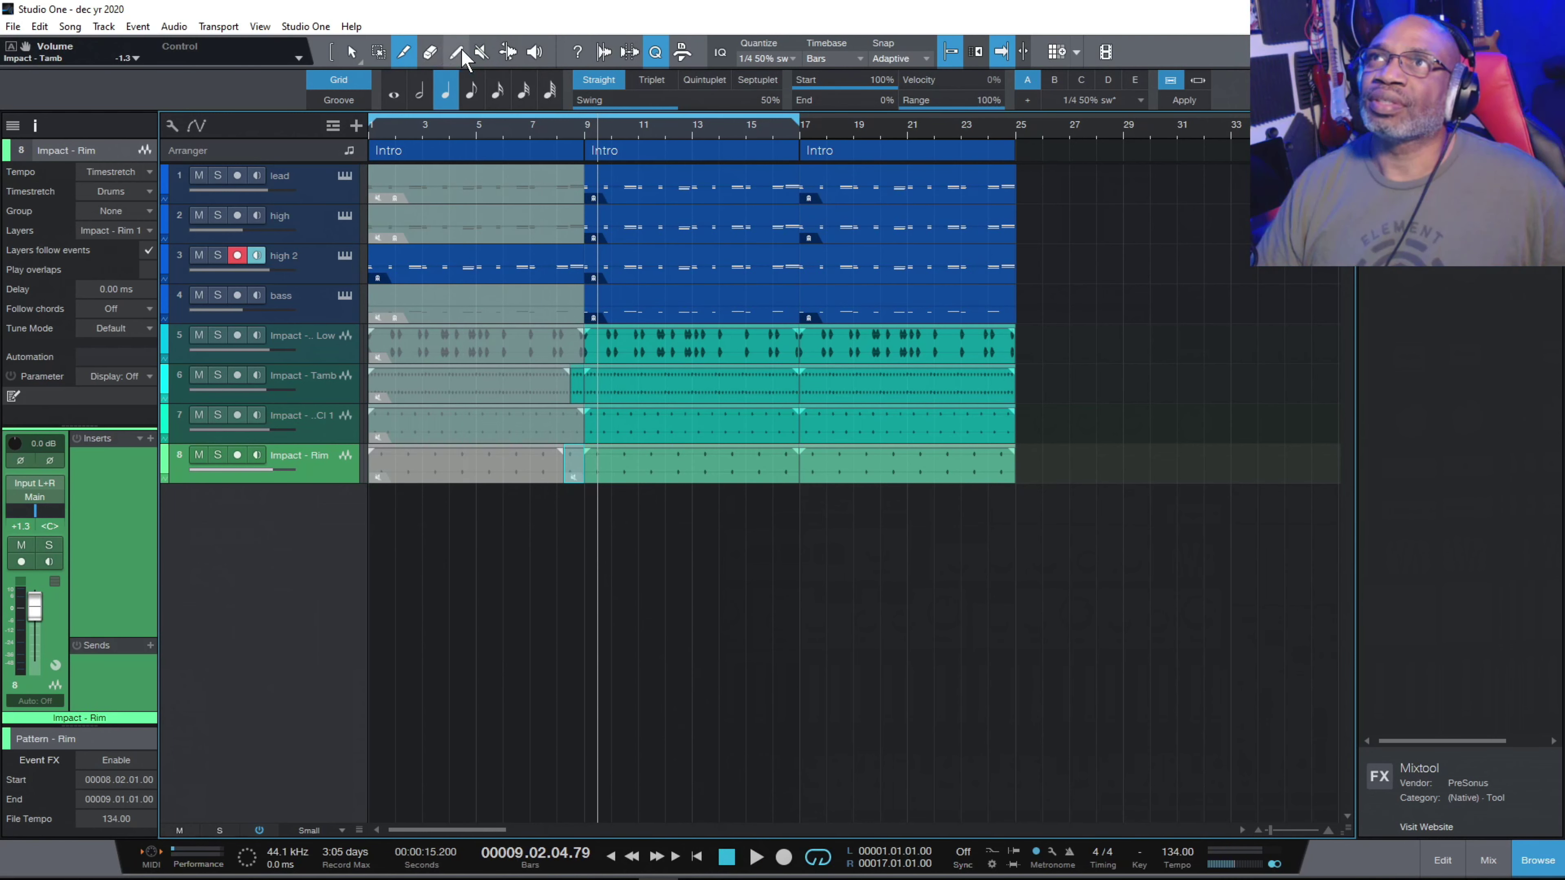
pyautogui.click(482, 54)
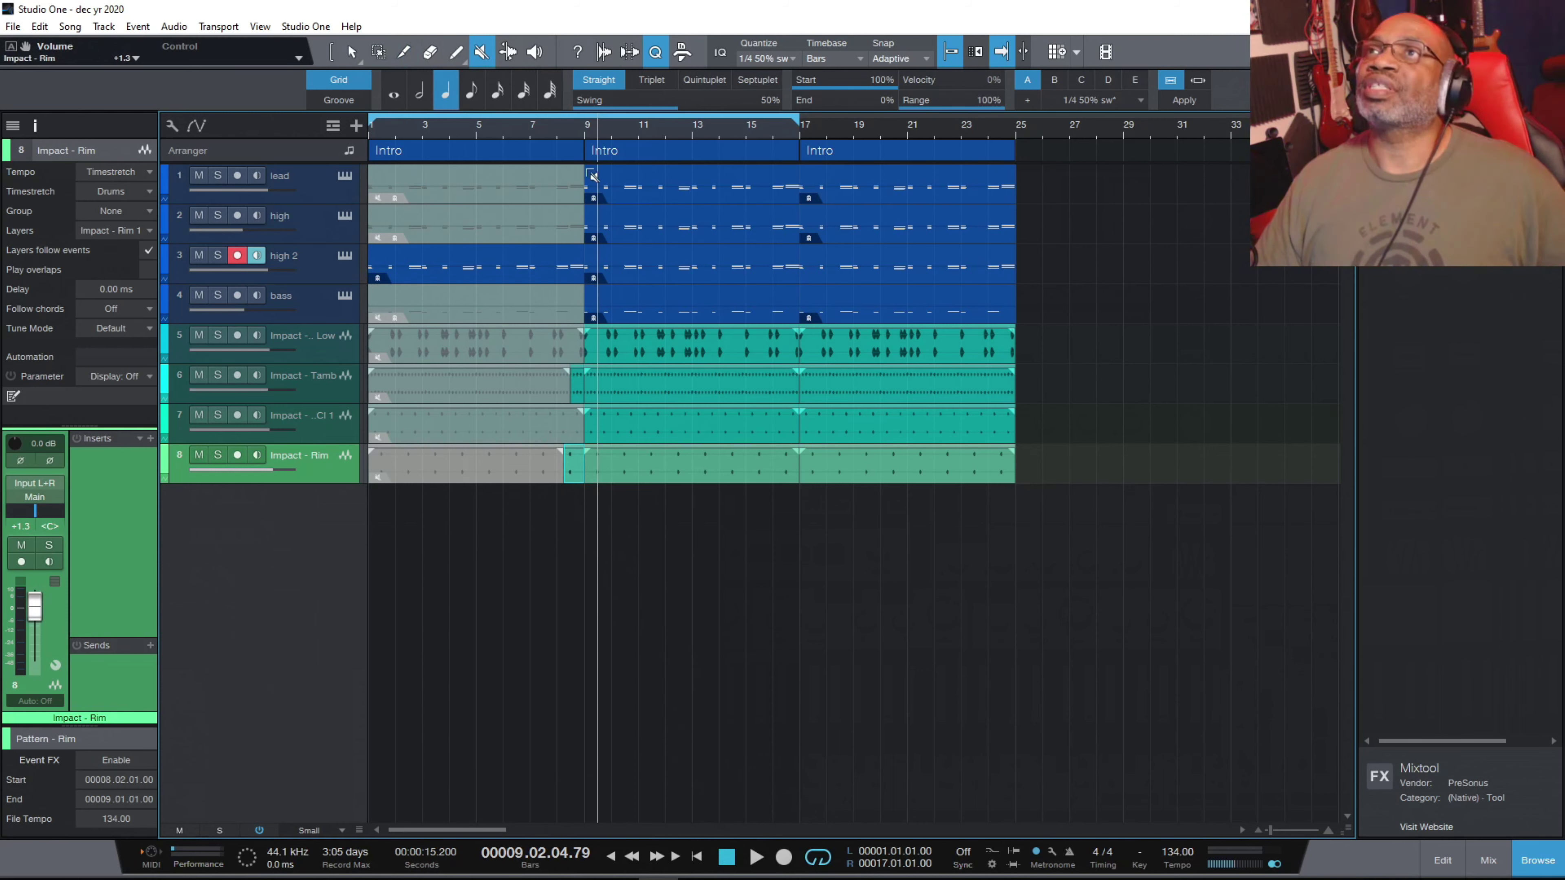
# Play the transition into the second Intro from bar 7 beat 3 and stop playback.
pyautogui.click(545, 127)
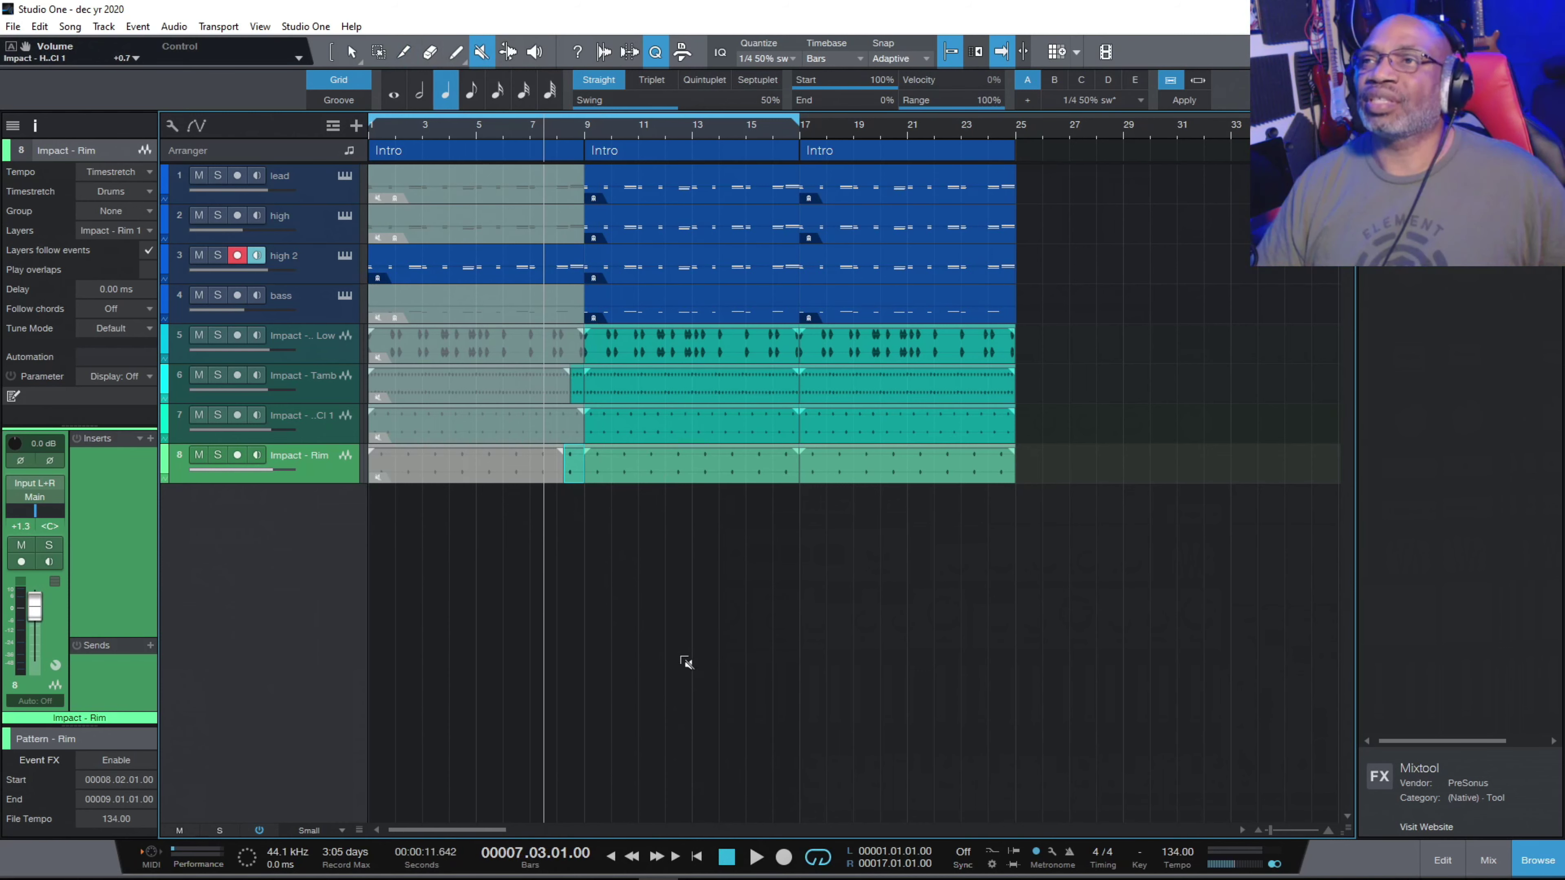
pyautogui.click(755, 857)
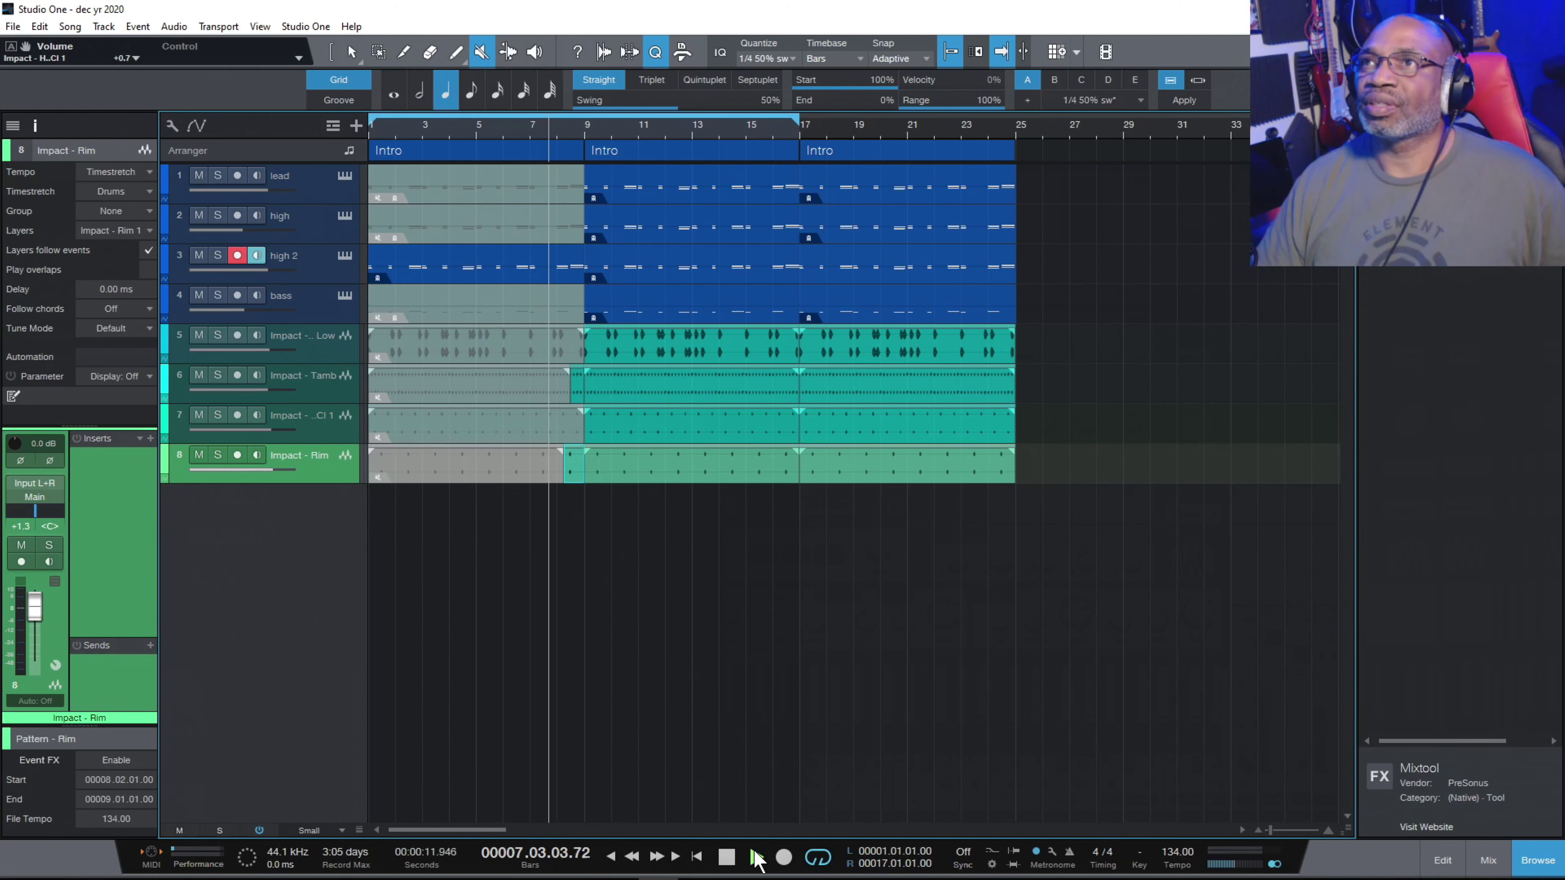
pyautogui.click(727, 857)
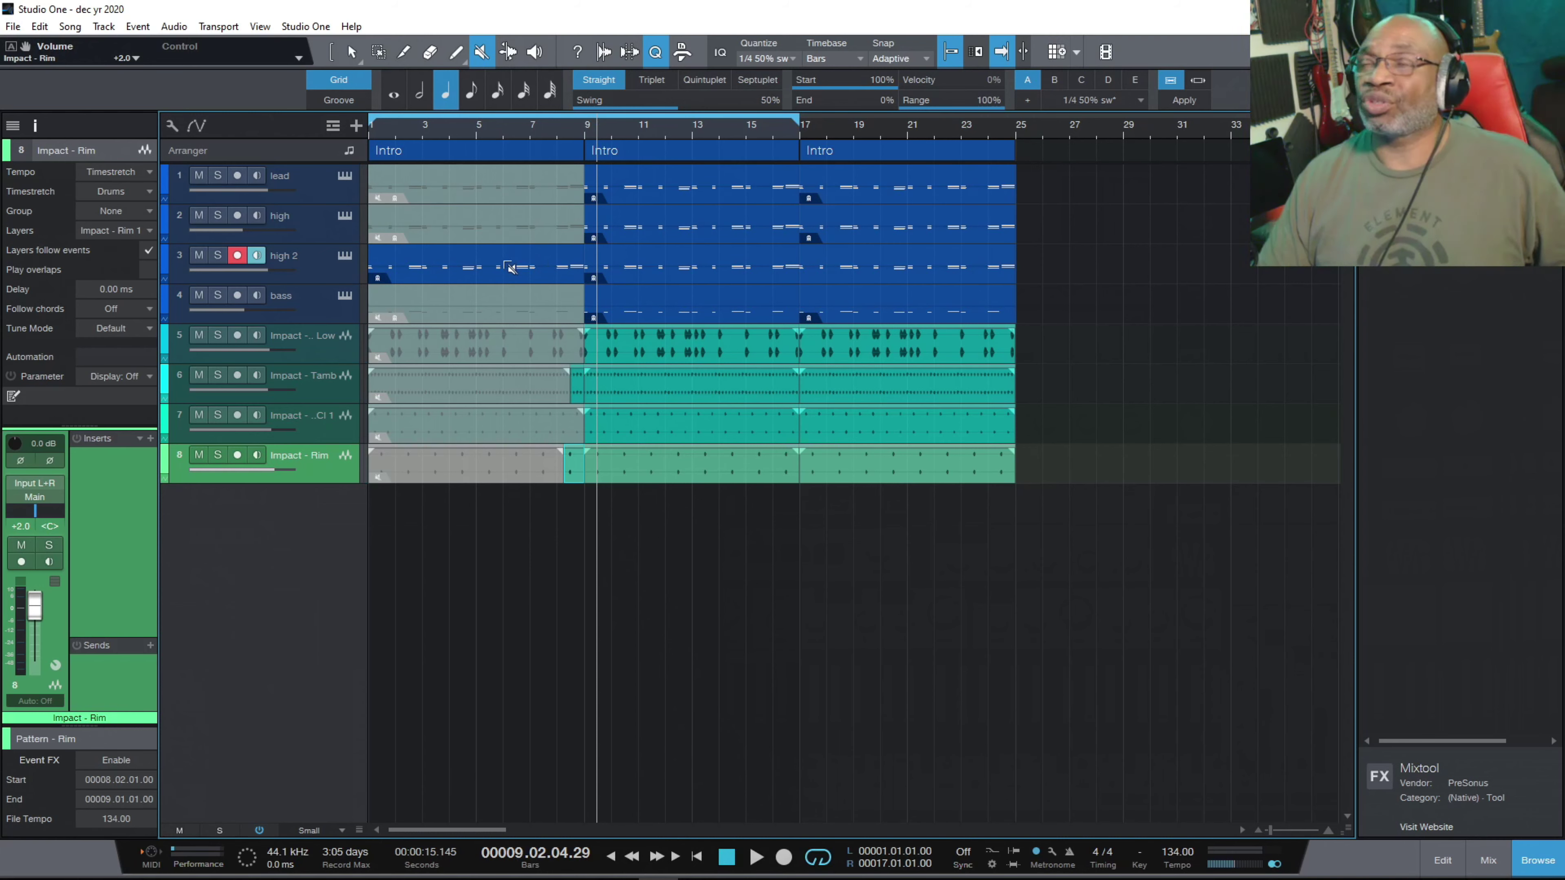
# Place the playback cursor at bar 8 beat 2 and browse the loop library, collapsing the full folder and the Classical and HipHop subfolders.
pyautogui.click(565, 124)
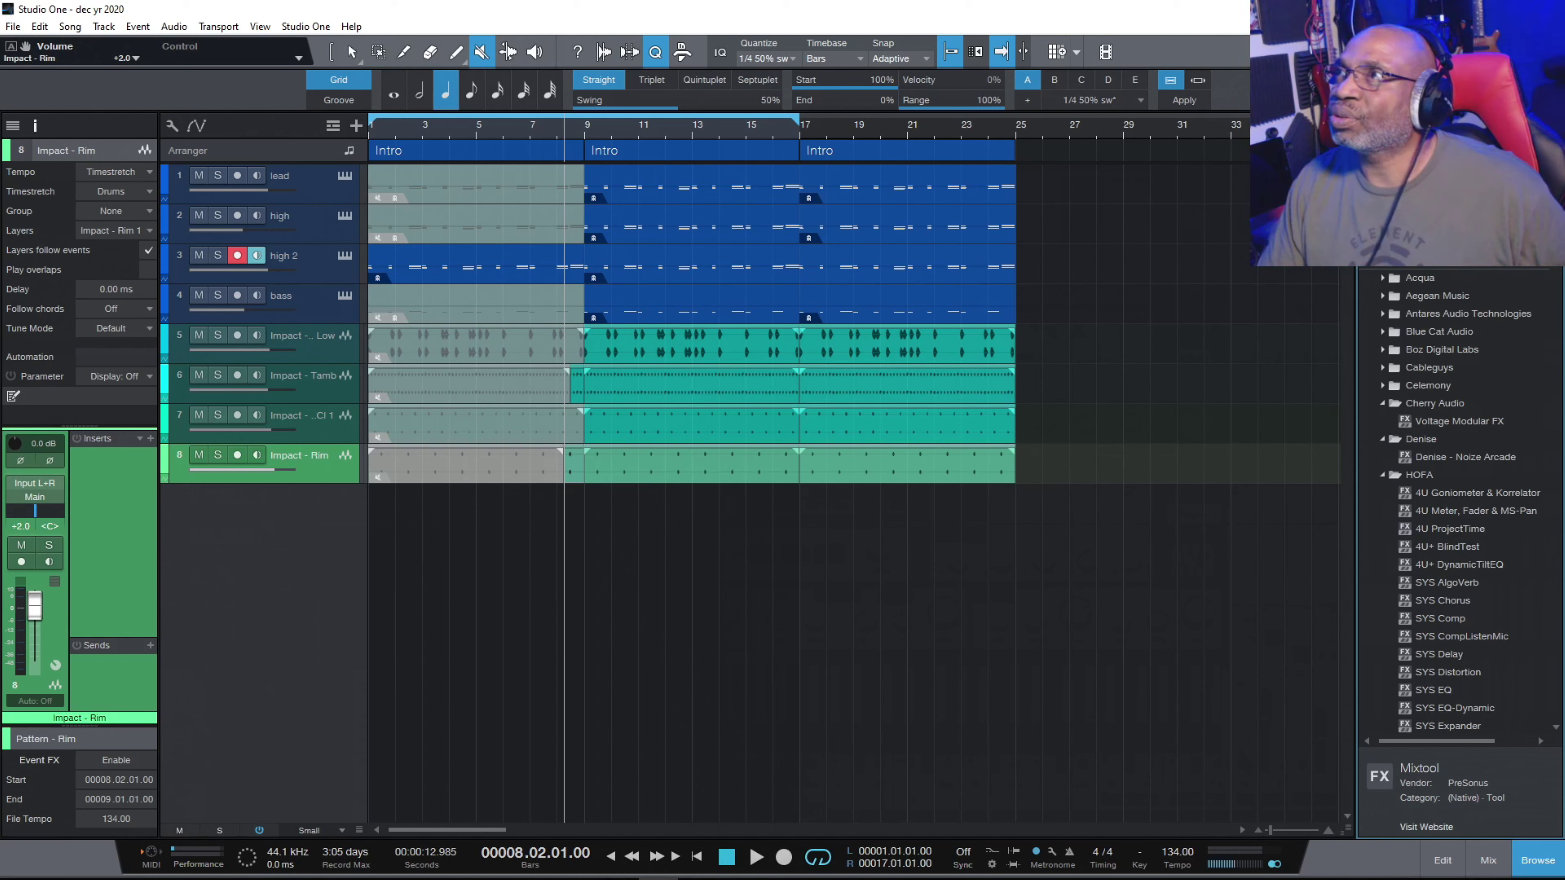
pyautogui.click(1419, 306)
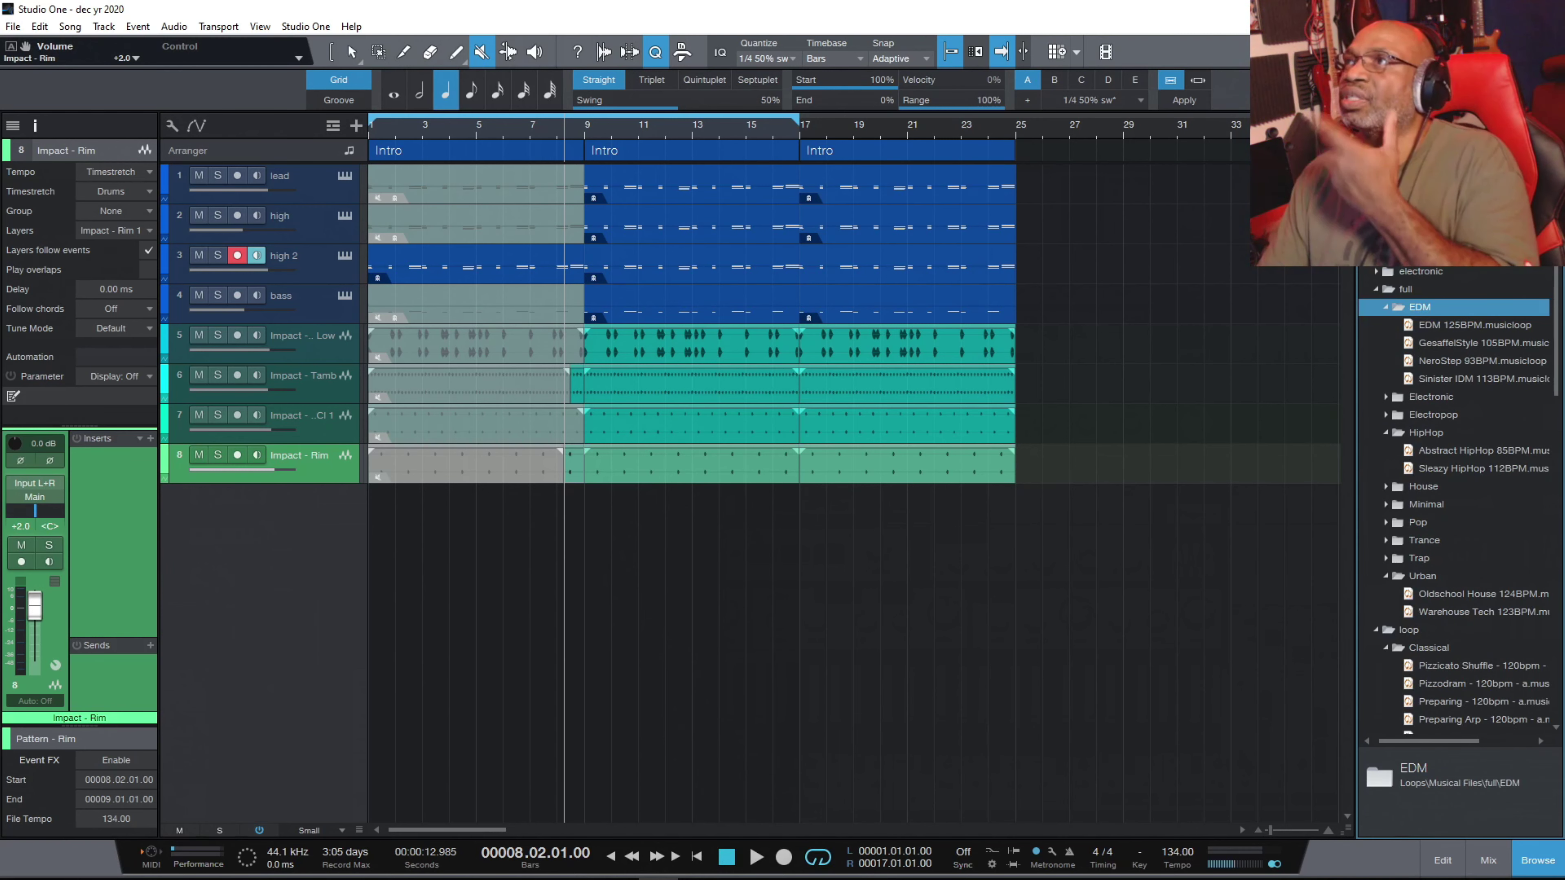
pyautogui.click(1385, 306)
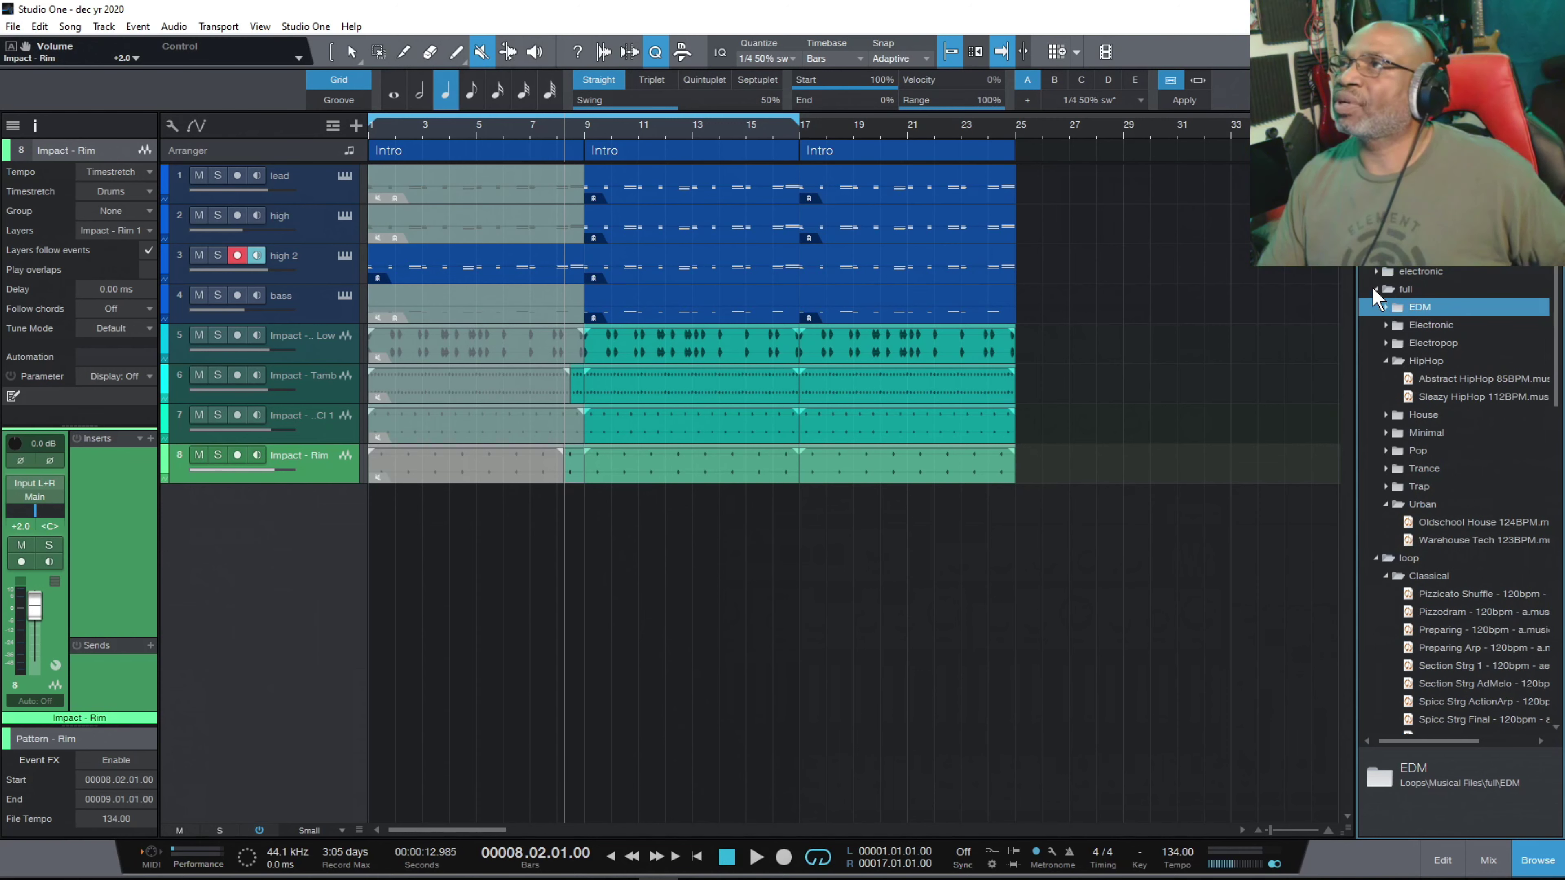
pyautogui.click(1376, 289)
pyautogui.click(1380, 324)
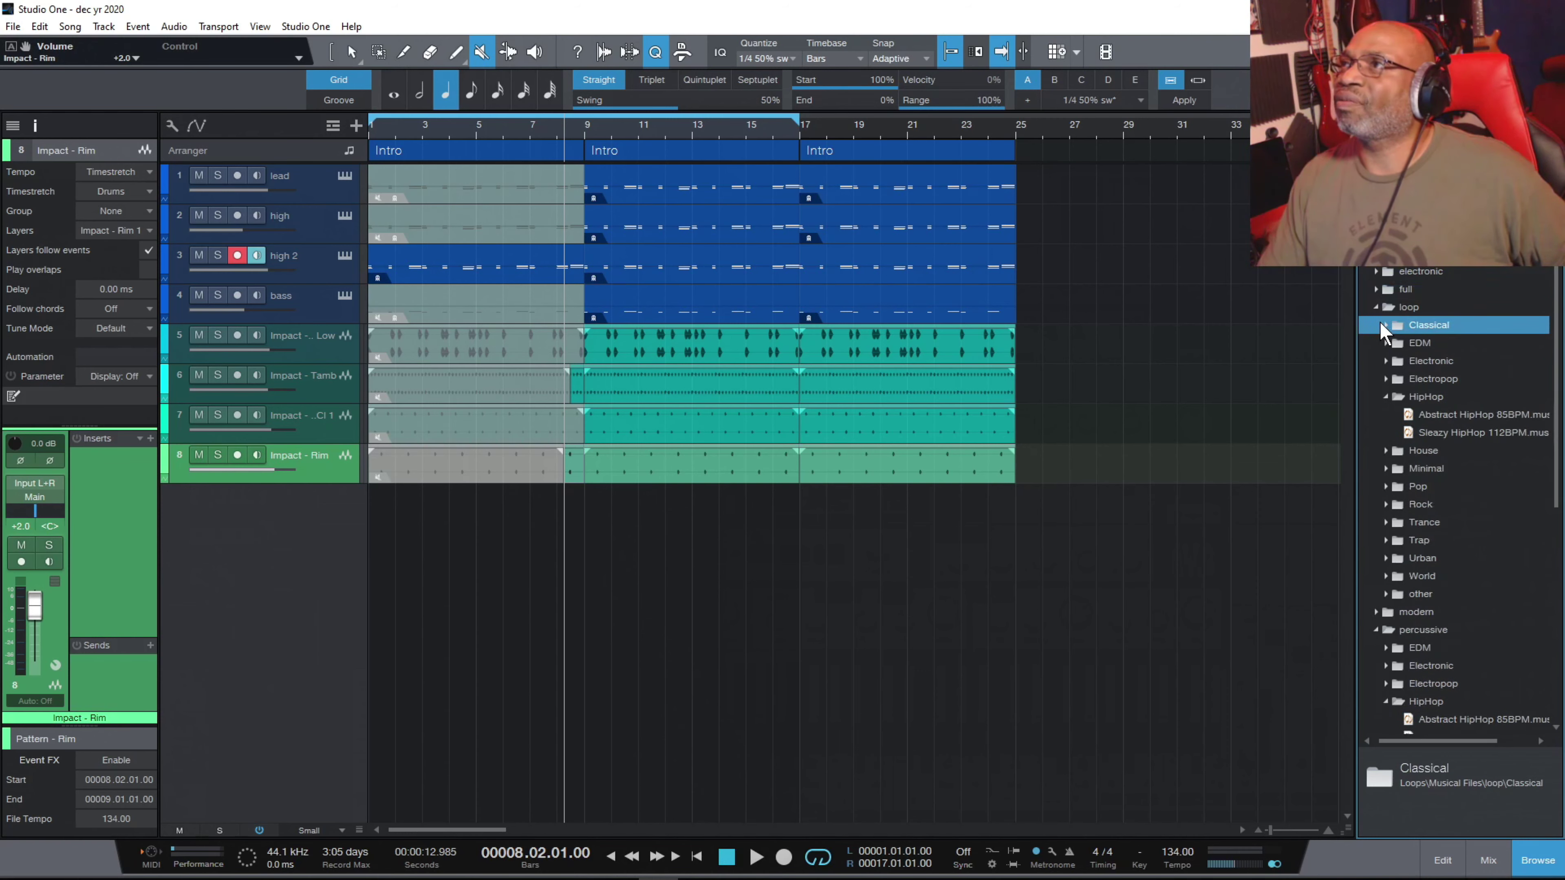
pyautogui.click(1383, 397)
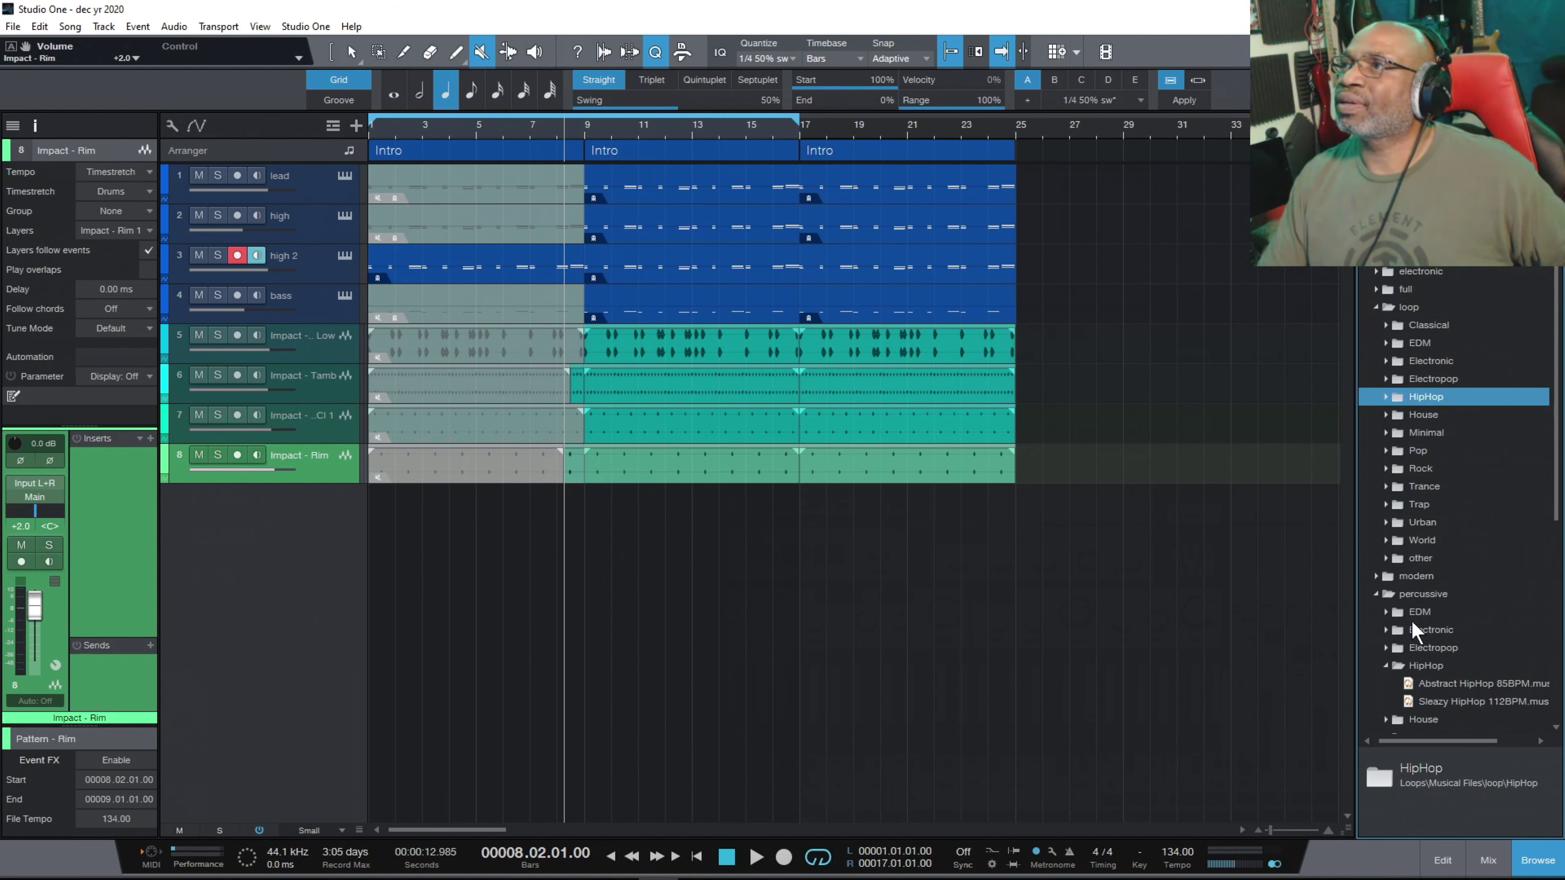
pyautogui.click(1388, 666)
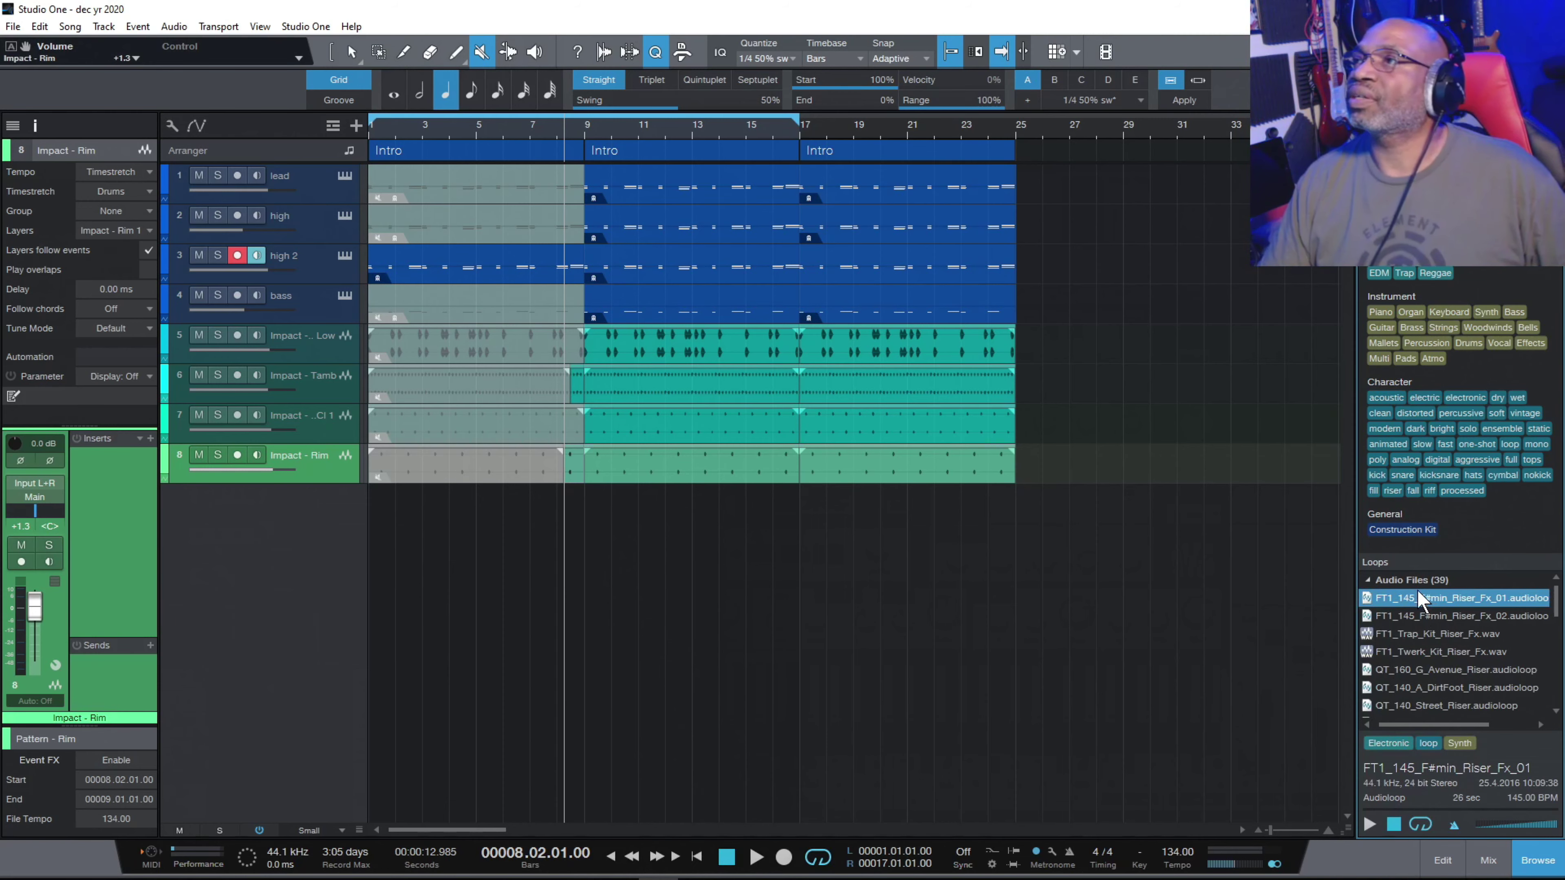
# Audition the FT1_145_F#min_Riser_Fx_01, FT1_145_F#min_Riser_Fx_02 and QT_140_A_DirtFoot_Riser loops, lowering the preview volume.
pyautogui.click(1369, 825)
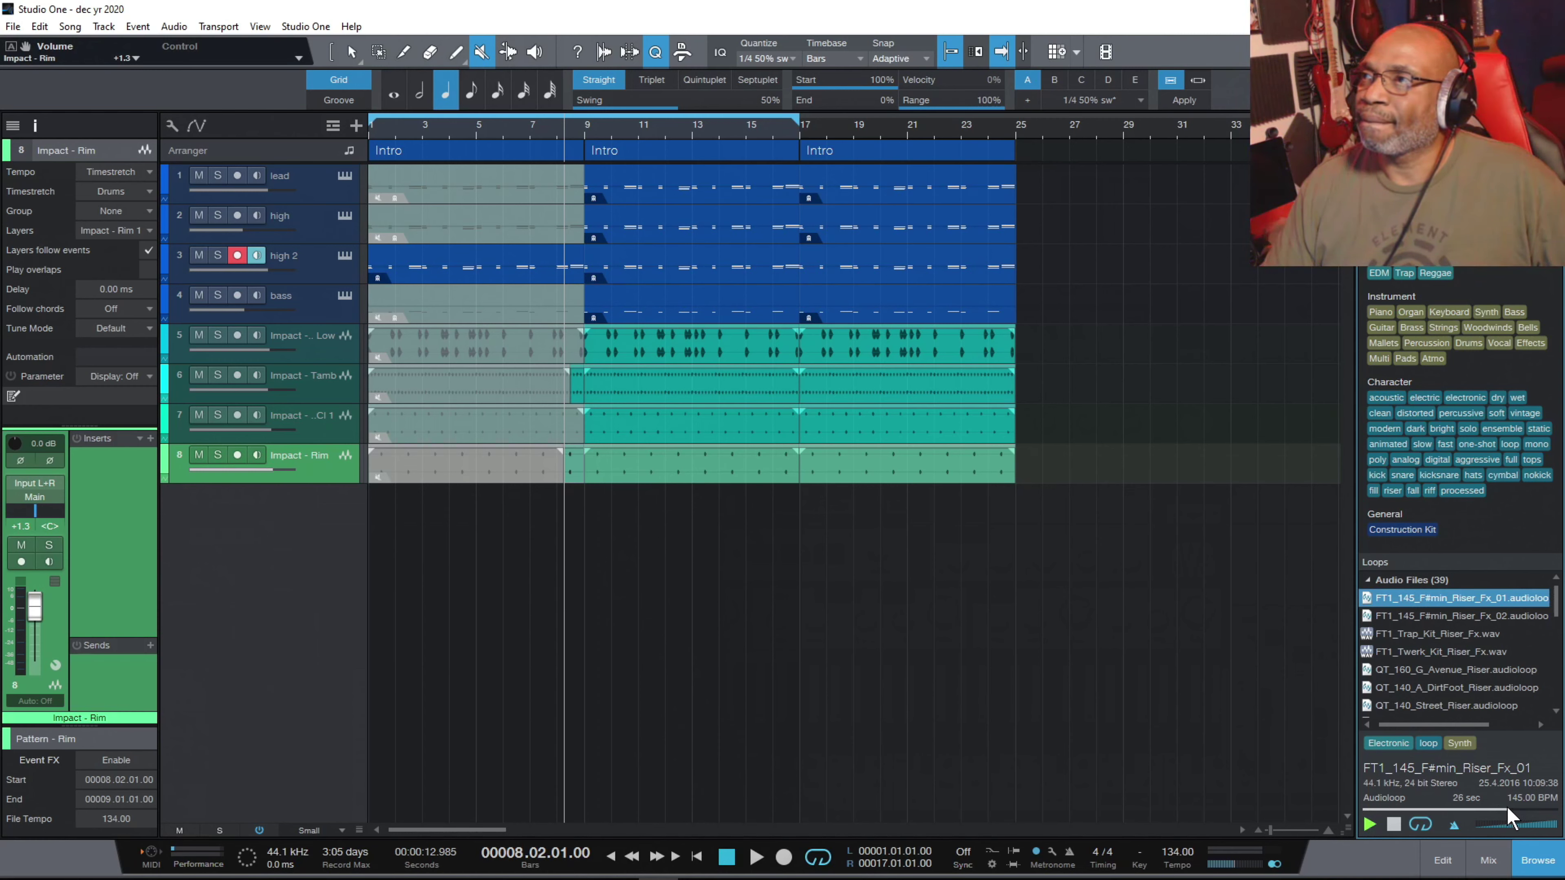
pyautogui.click(1411, 618)
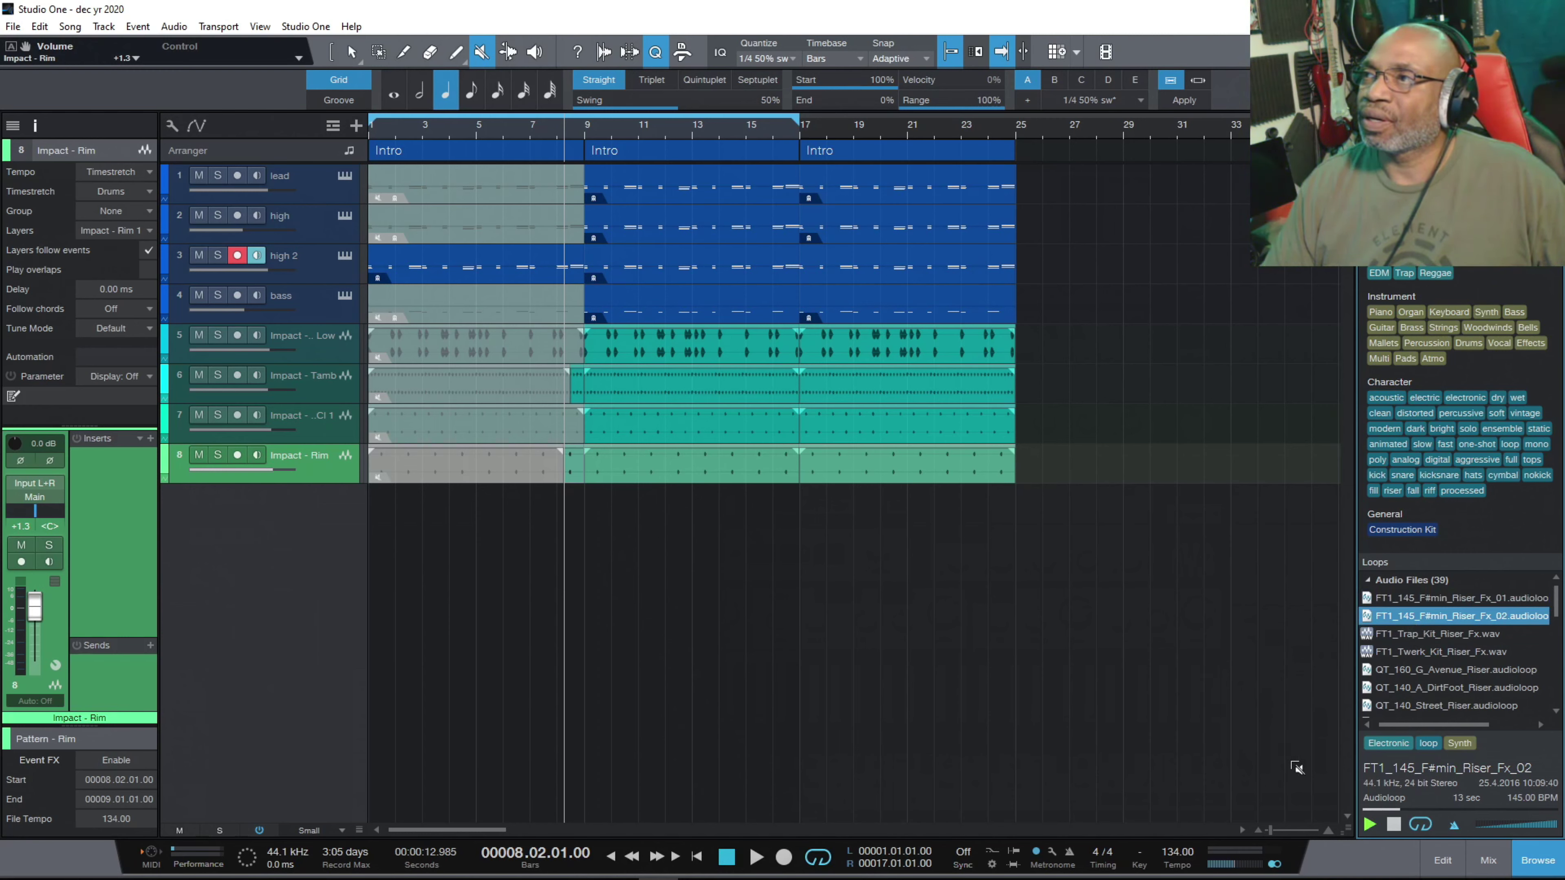
pyautogui.click(1401, 689)
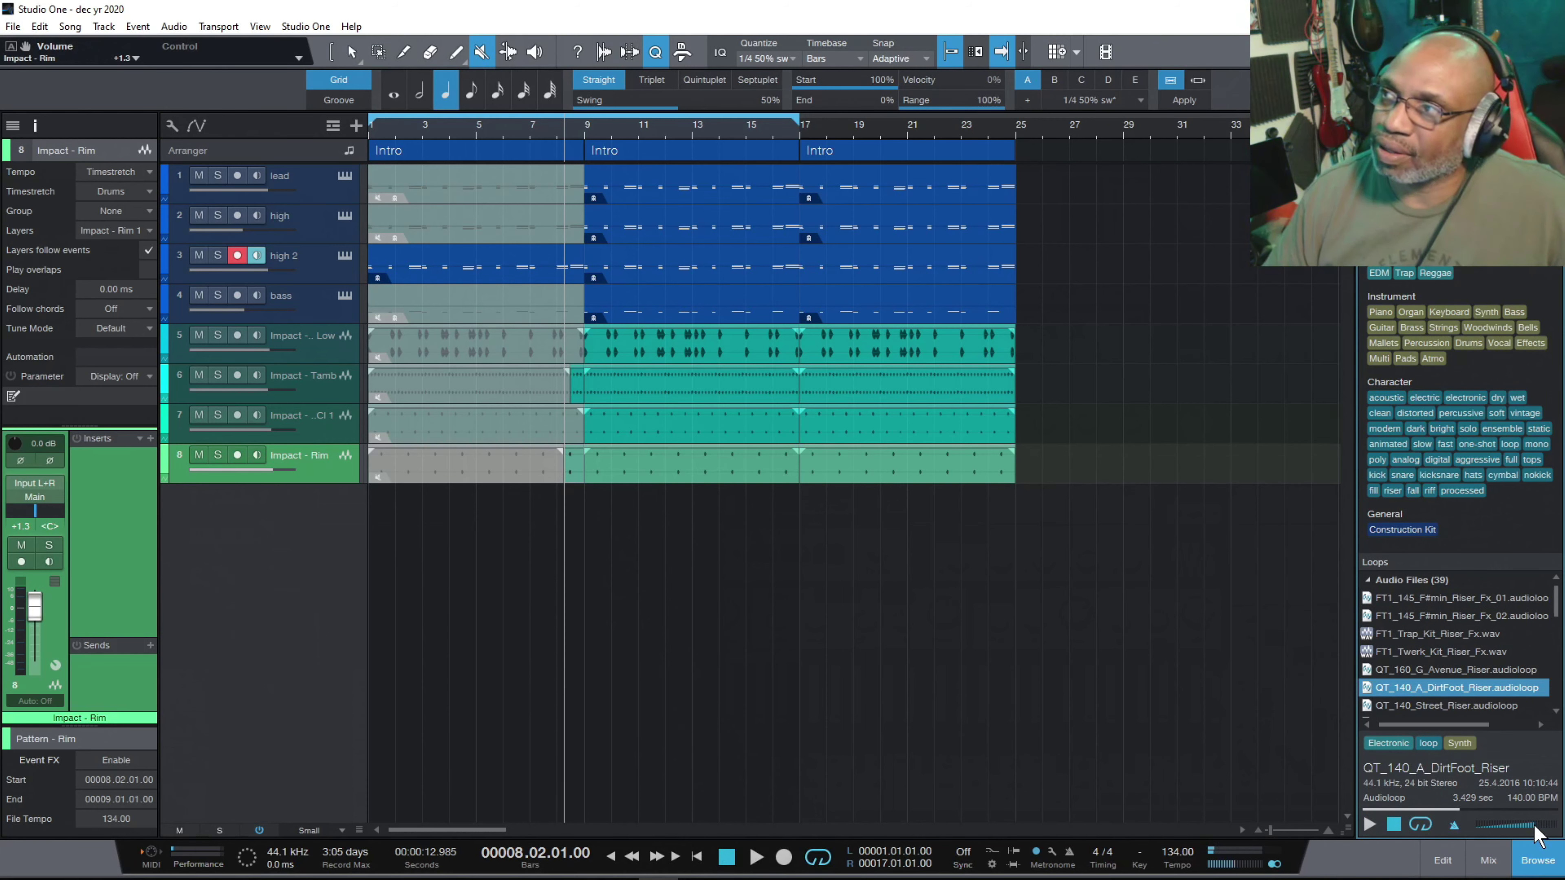
pyautogui.moveTo(1524, 826); pyautogui.dragTo(1515, 828)
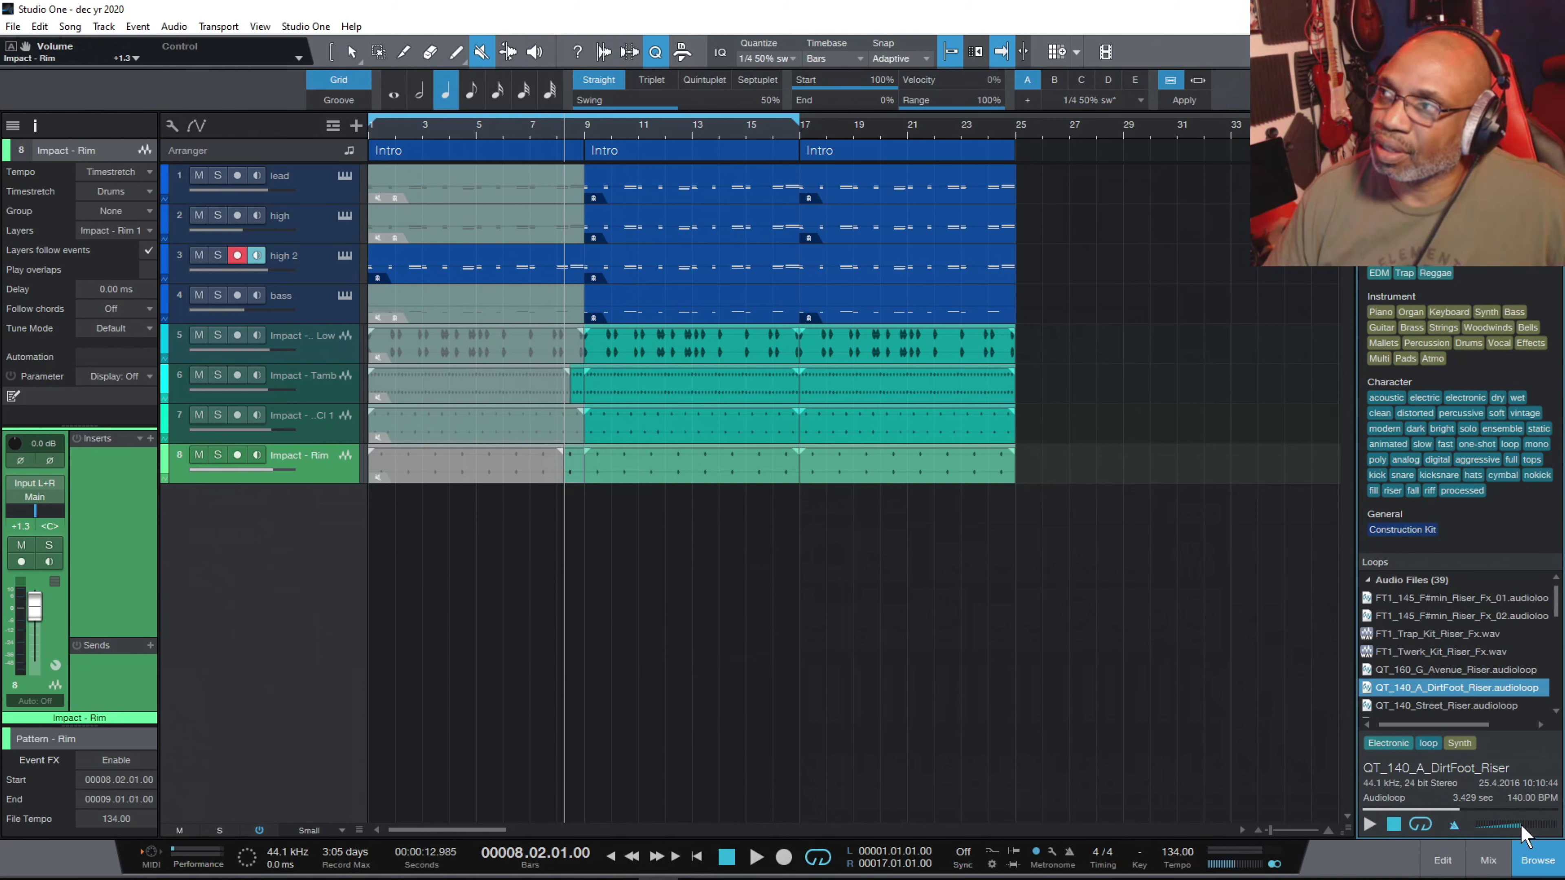
pyautogui.click(1368, 824)
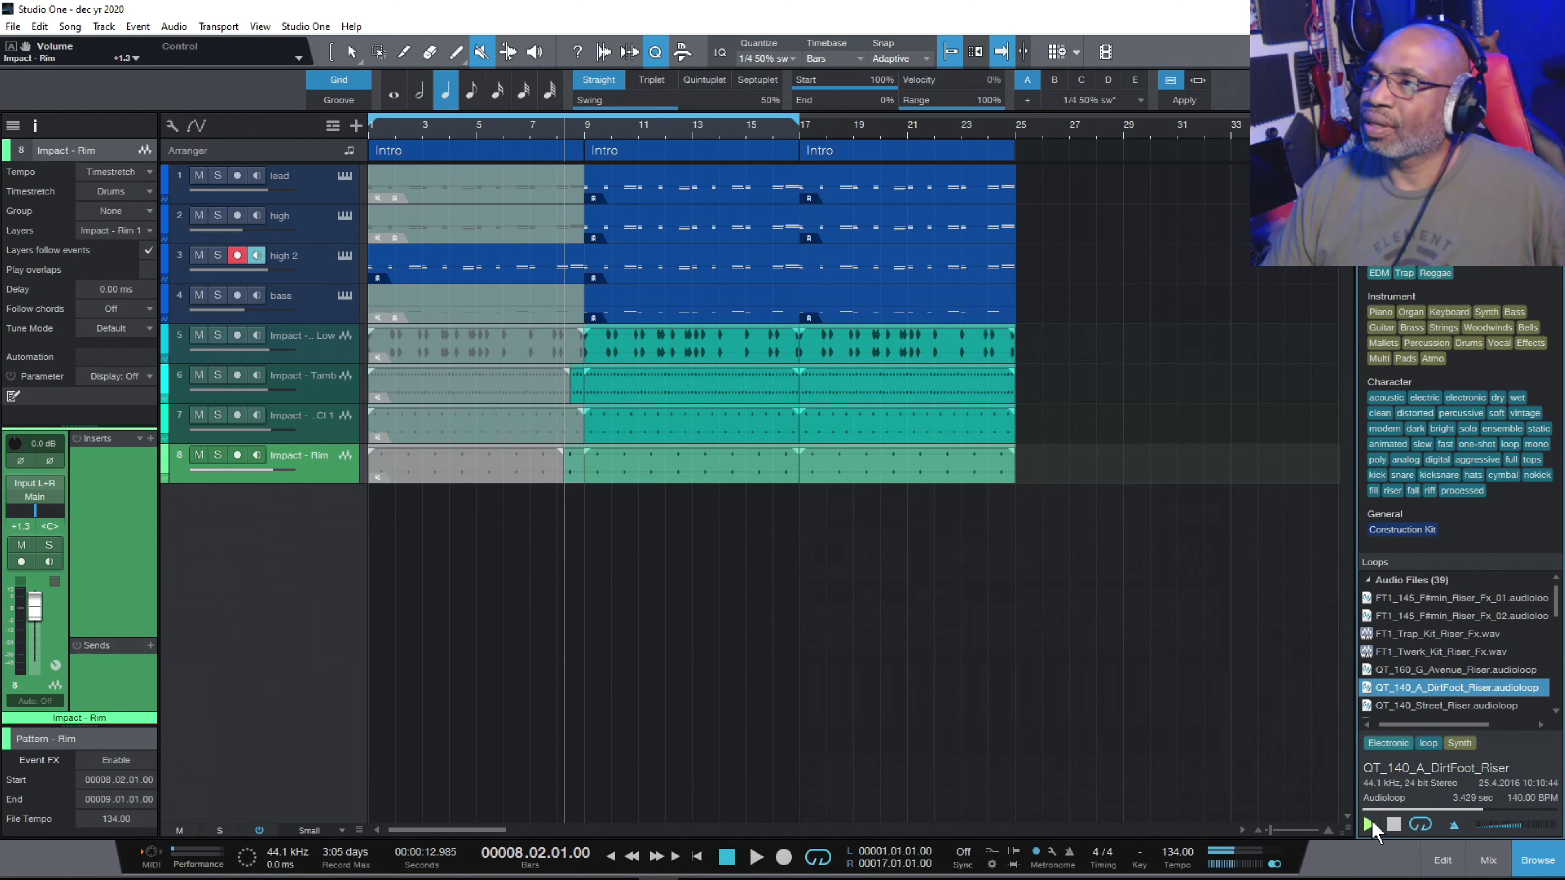
# Audition the QT_140_Street_Riser and QT_140_Trippin_Riser loops from the riser files.
pyautogui.click(1405, 706)
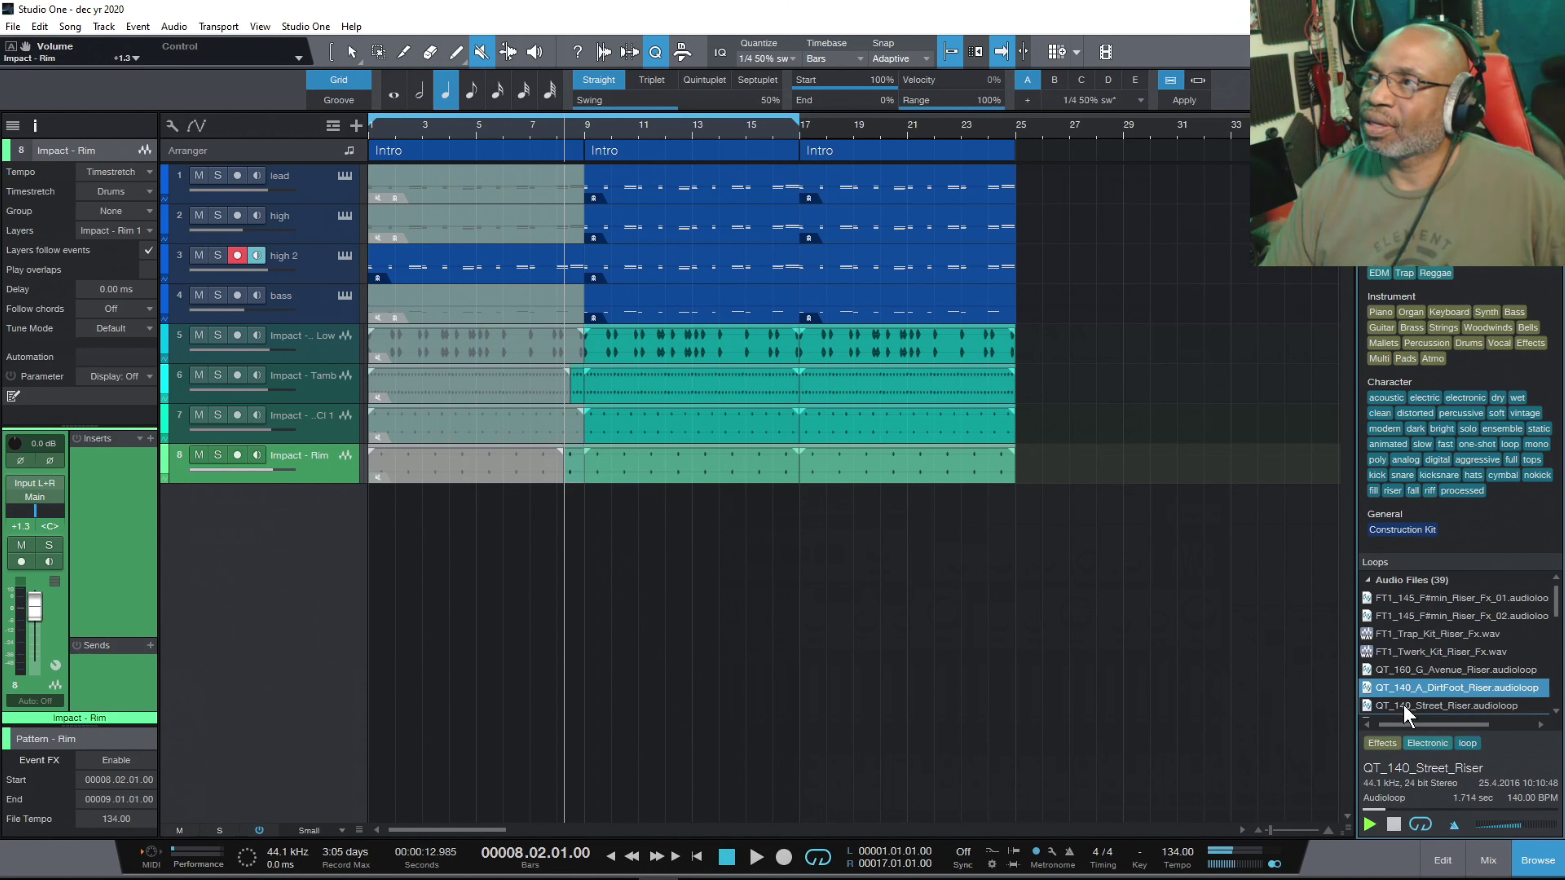
pyautogui.click(1394, 825)
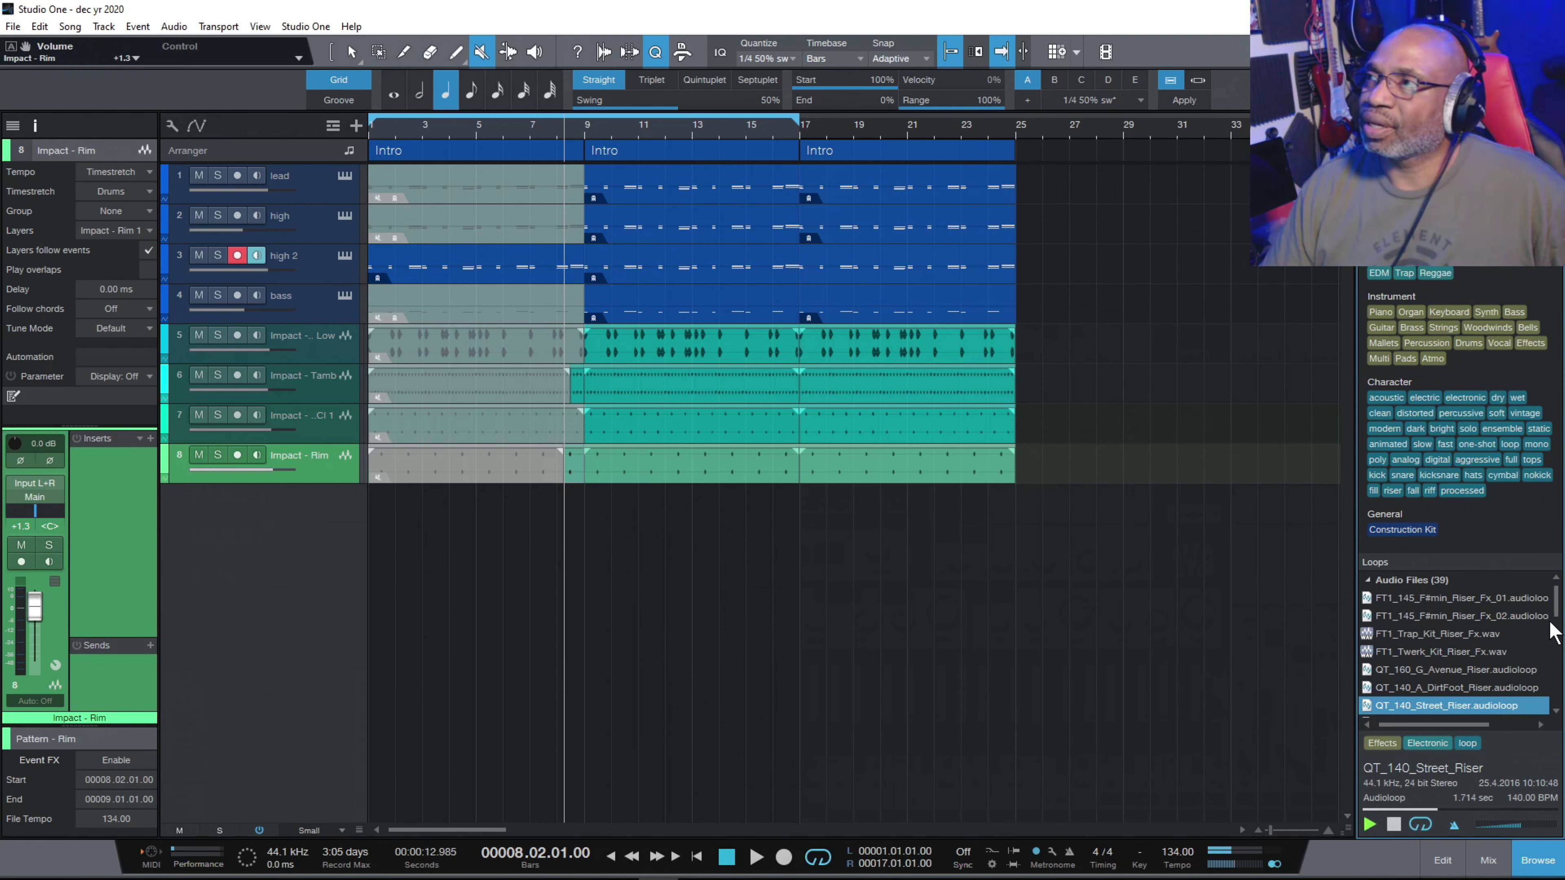
pyautogui.scroll(-2, 1555, 635)
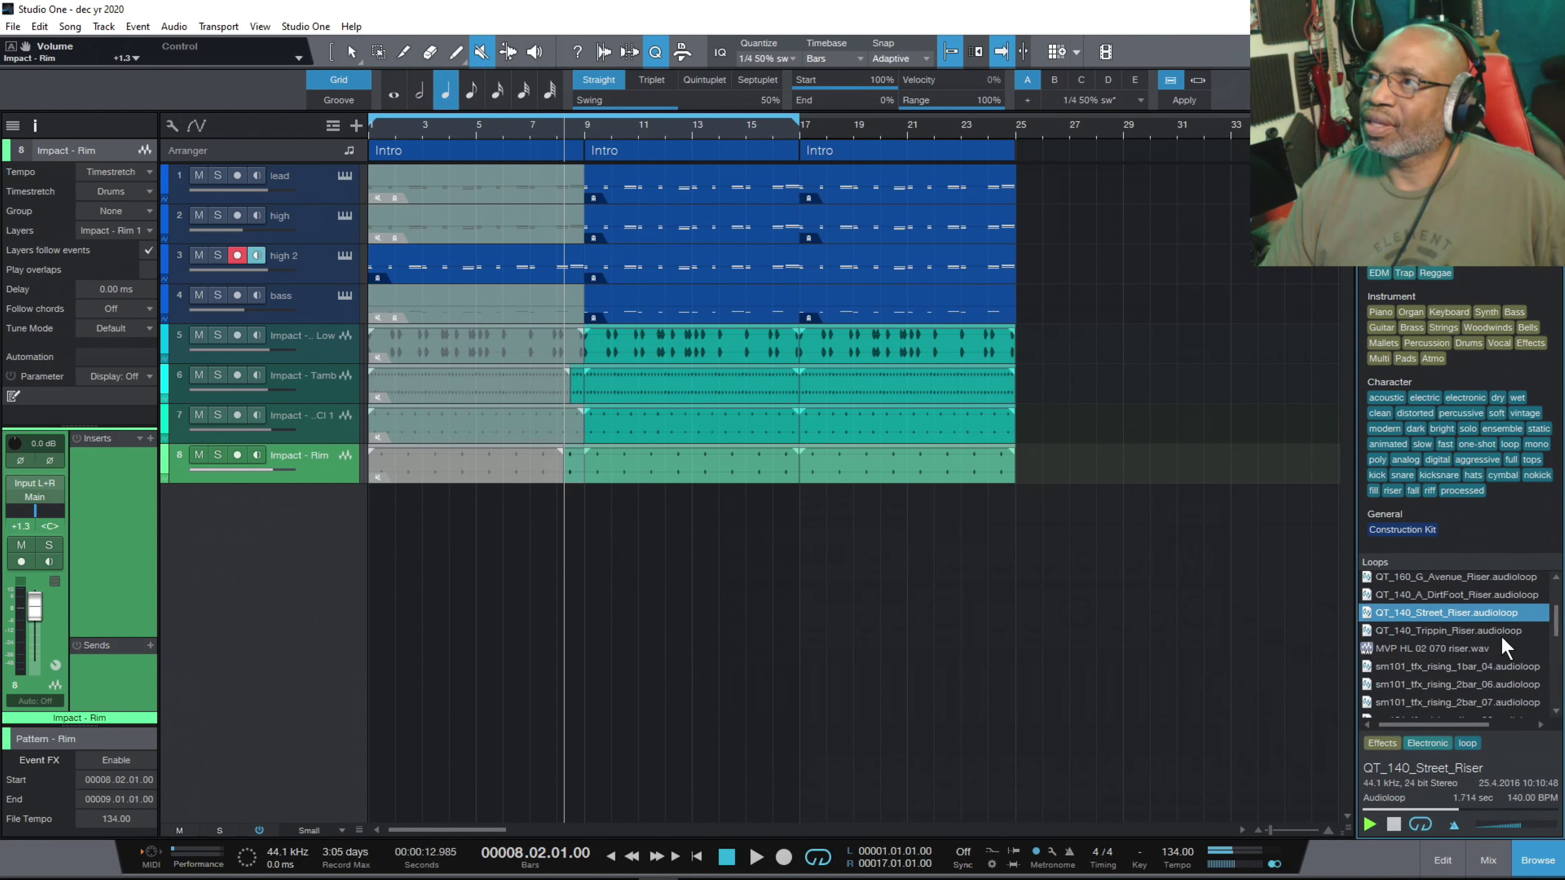
pyautogui.click(1417, 632)
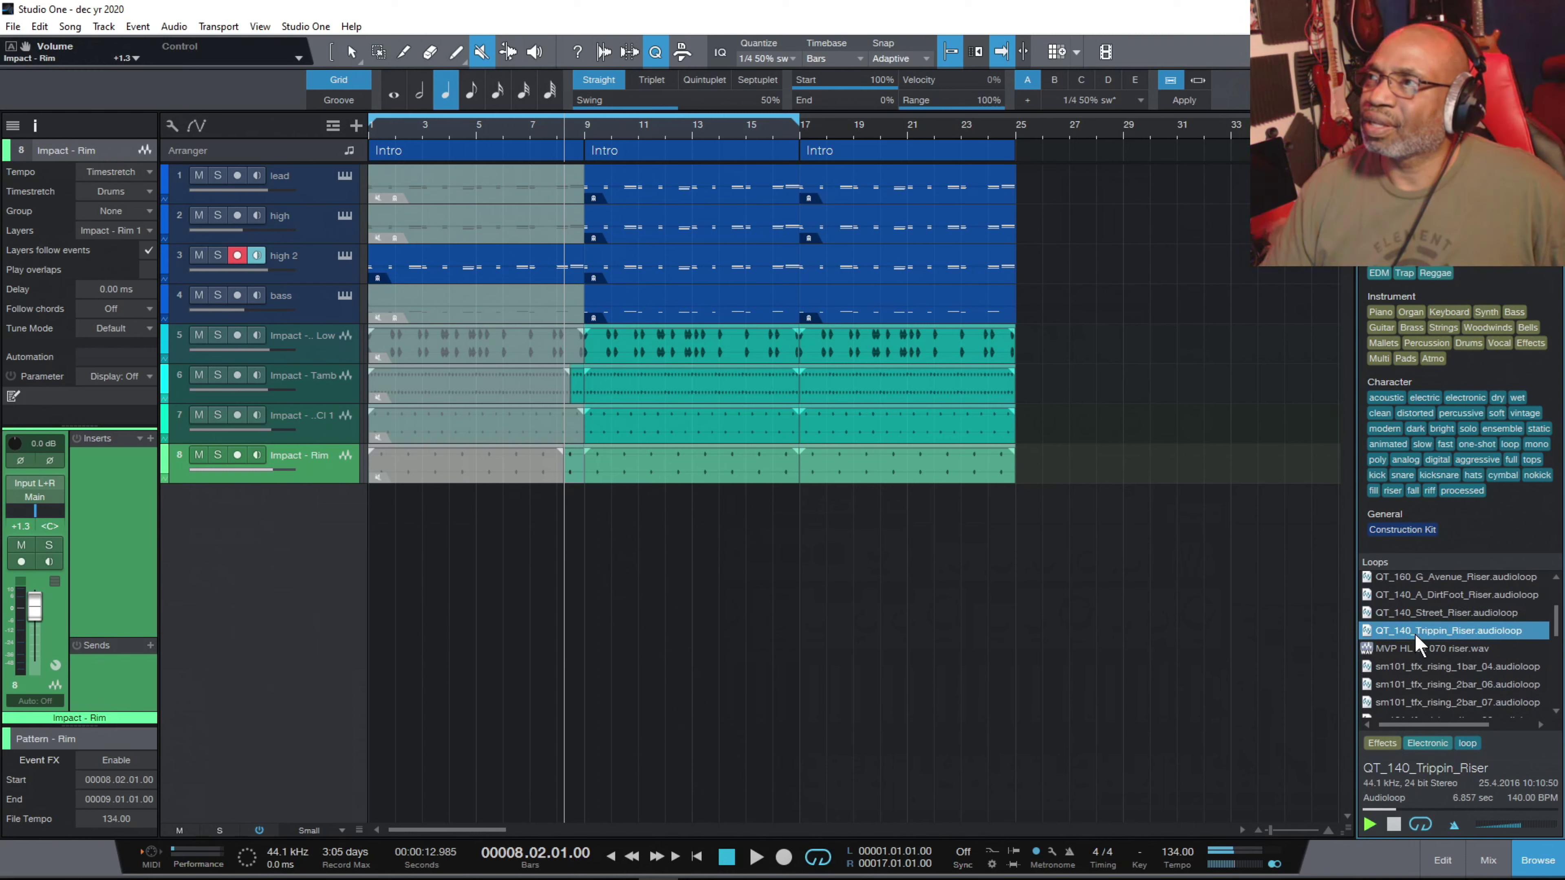
pyautogui.click(1393, 826)
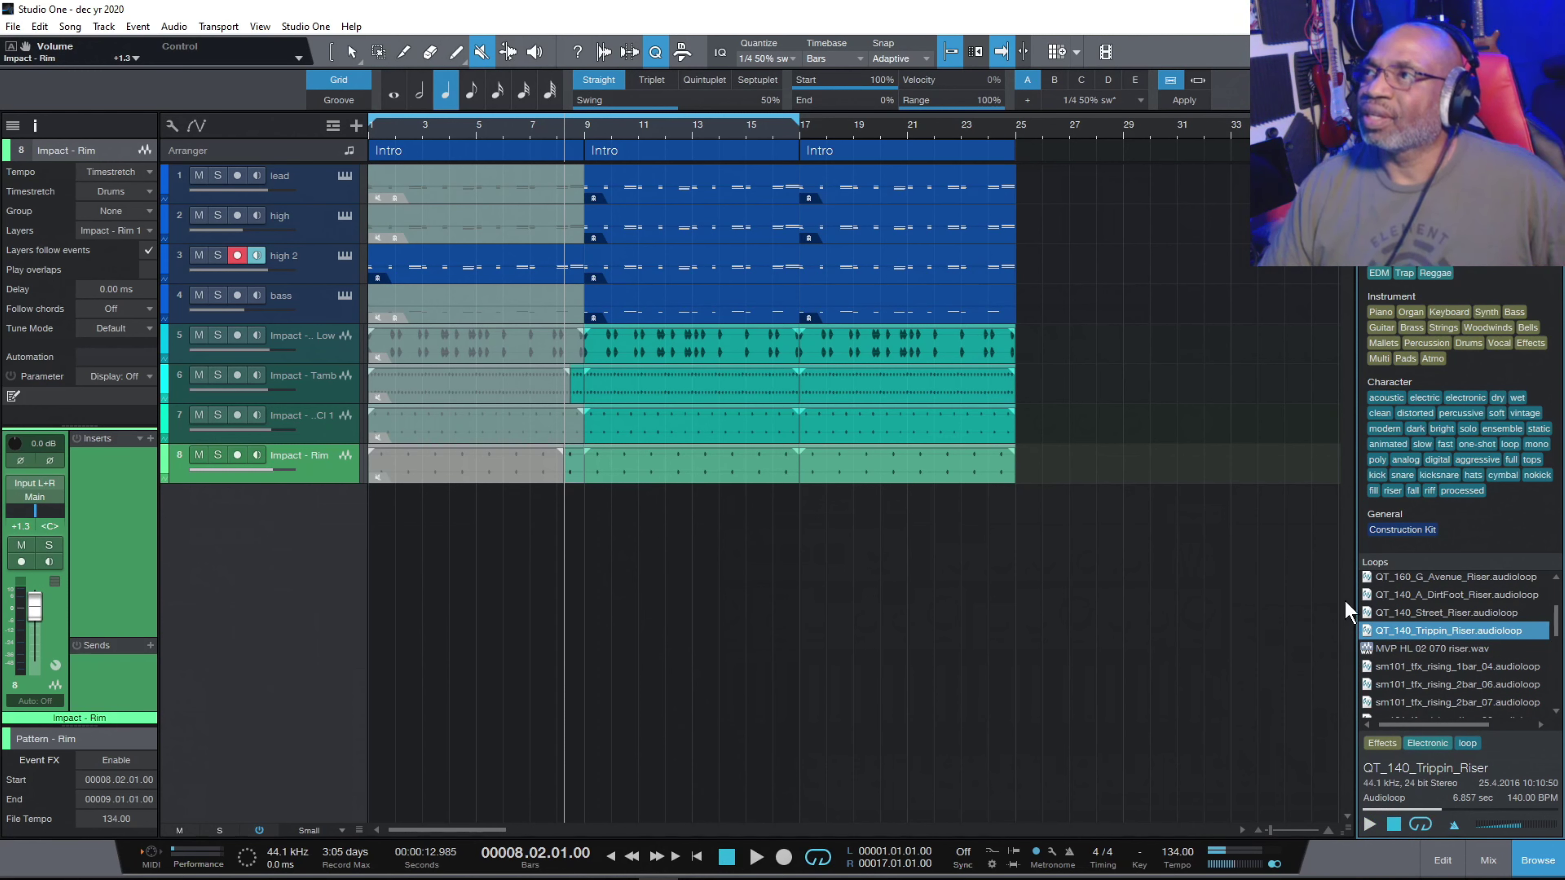
pyautogui.click(1403, 638)
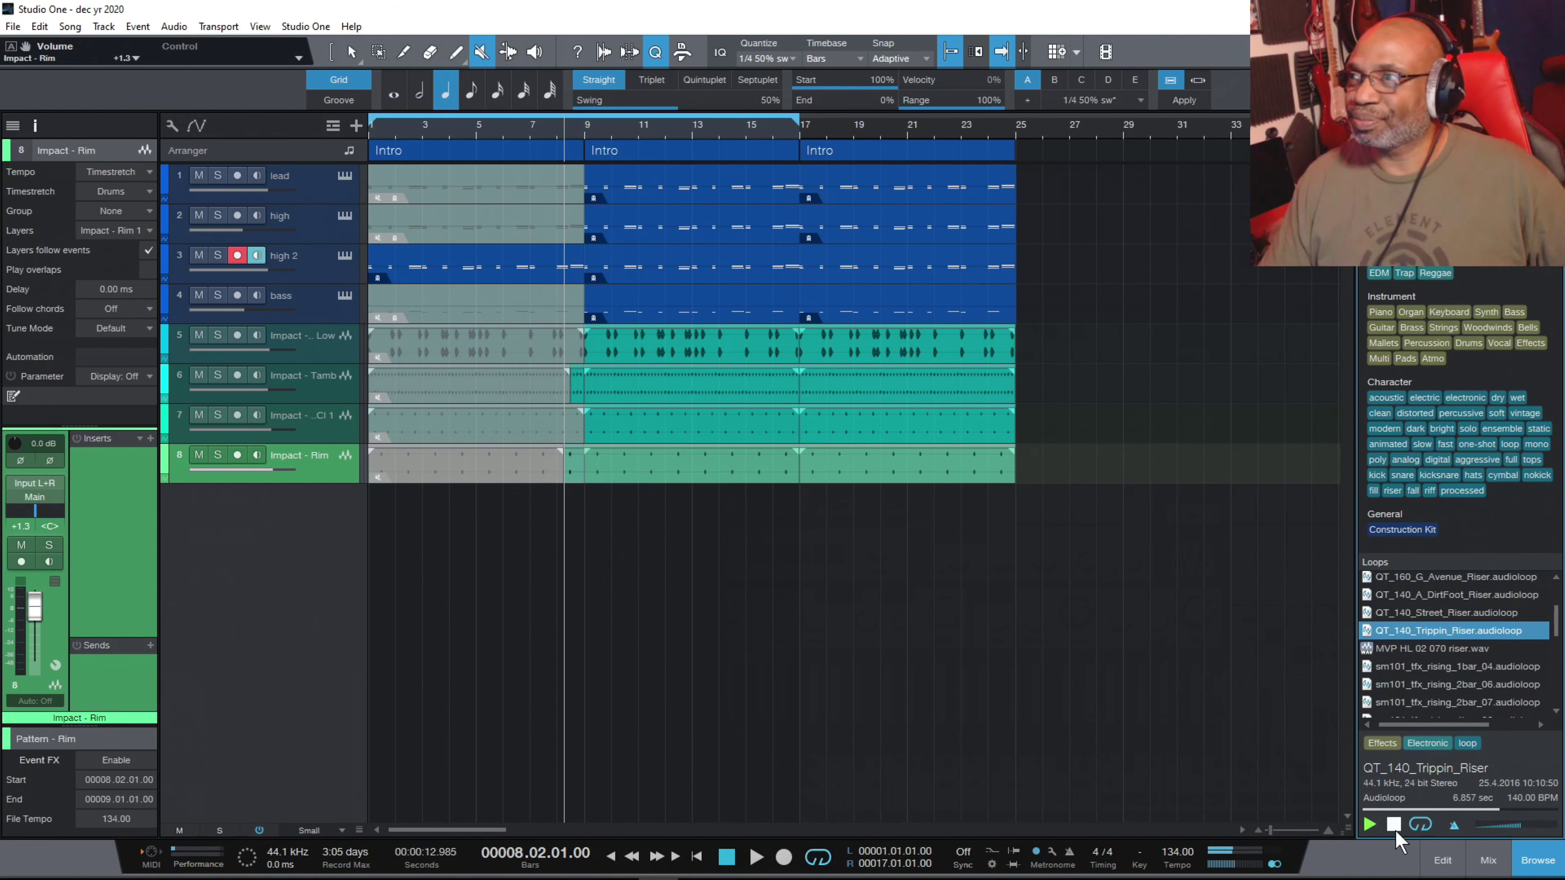
# Place MVP HL 02 070 riser.wav on a new track at bar 8 and play the transition from bar 7 beat 3.
pyautogui.click(1408, 649)
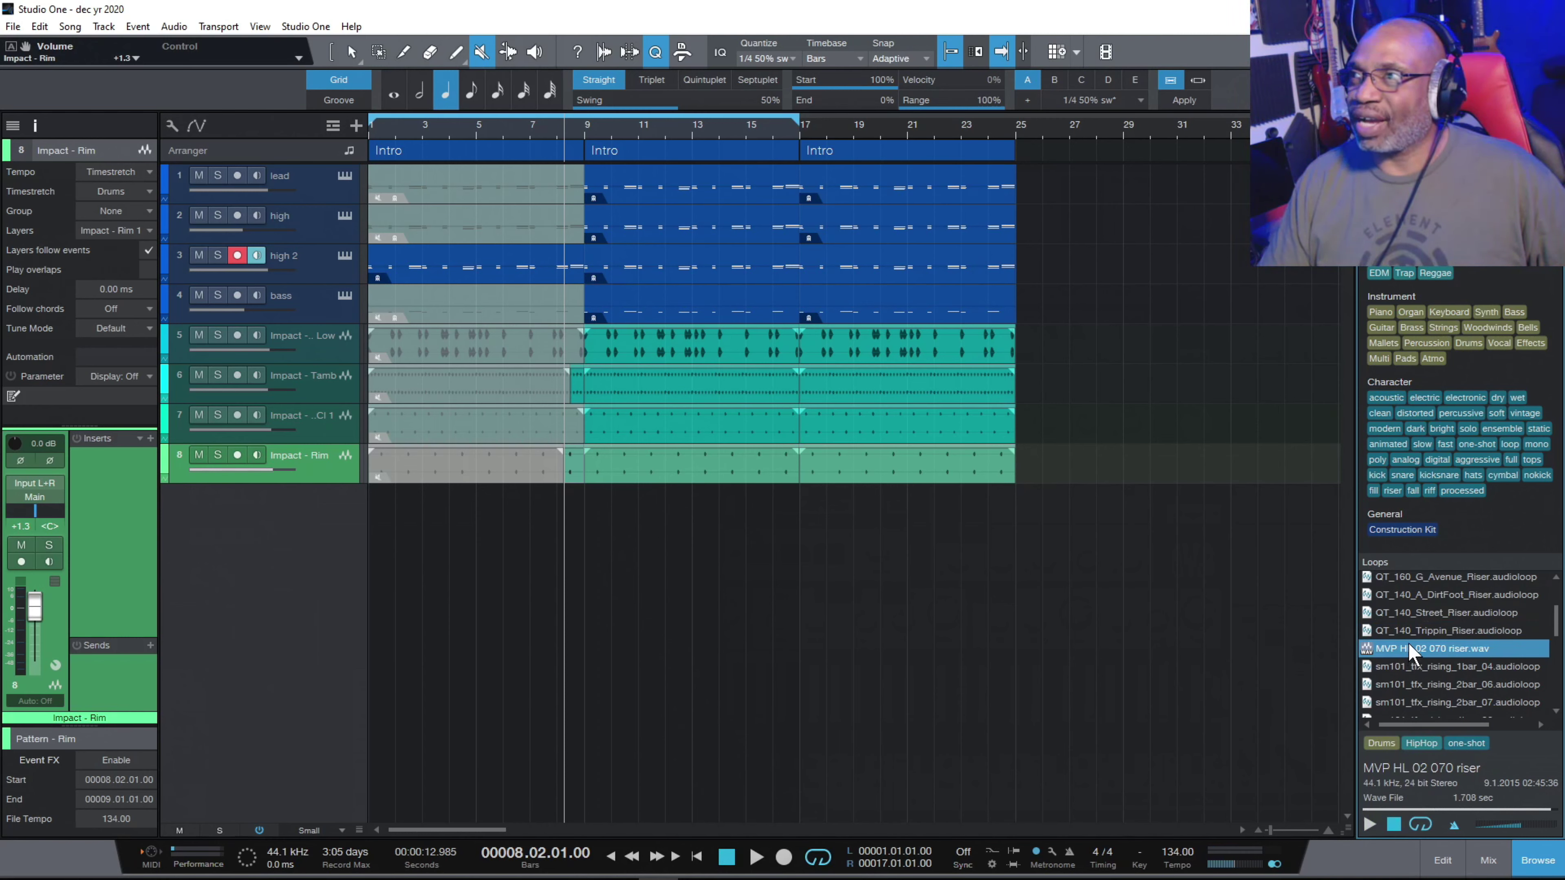
pyautogui.moveTo(1409, 649); pyautogui.dragTo(586, 674)
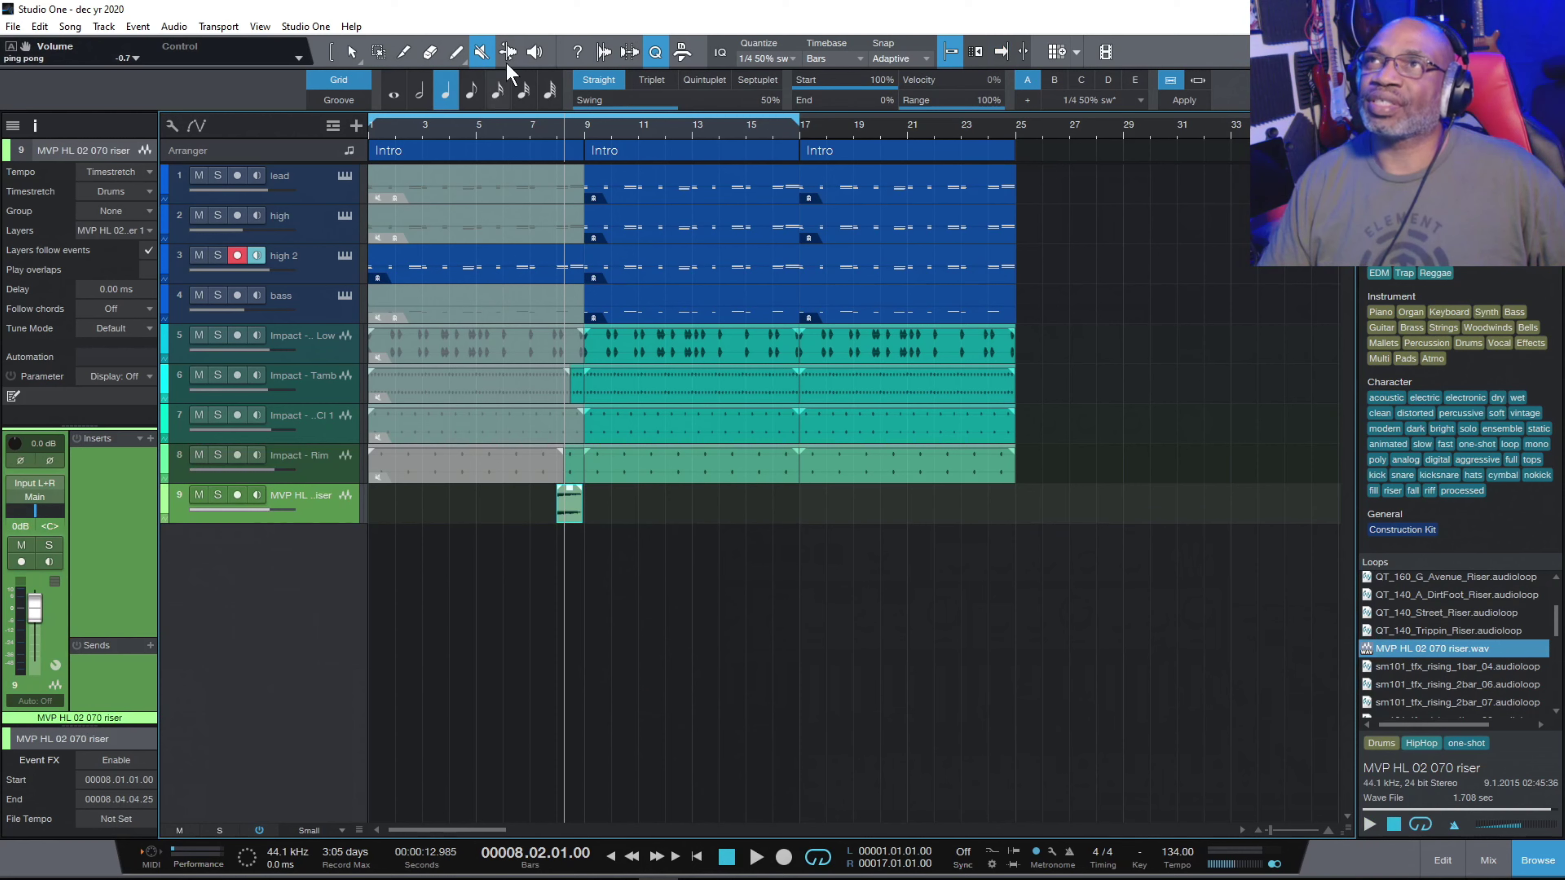
pyautogui.click(545, 124)
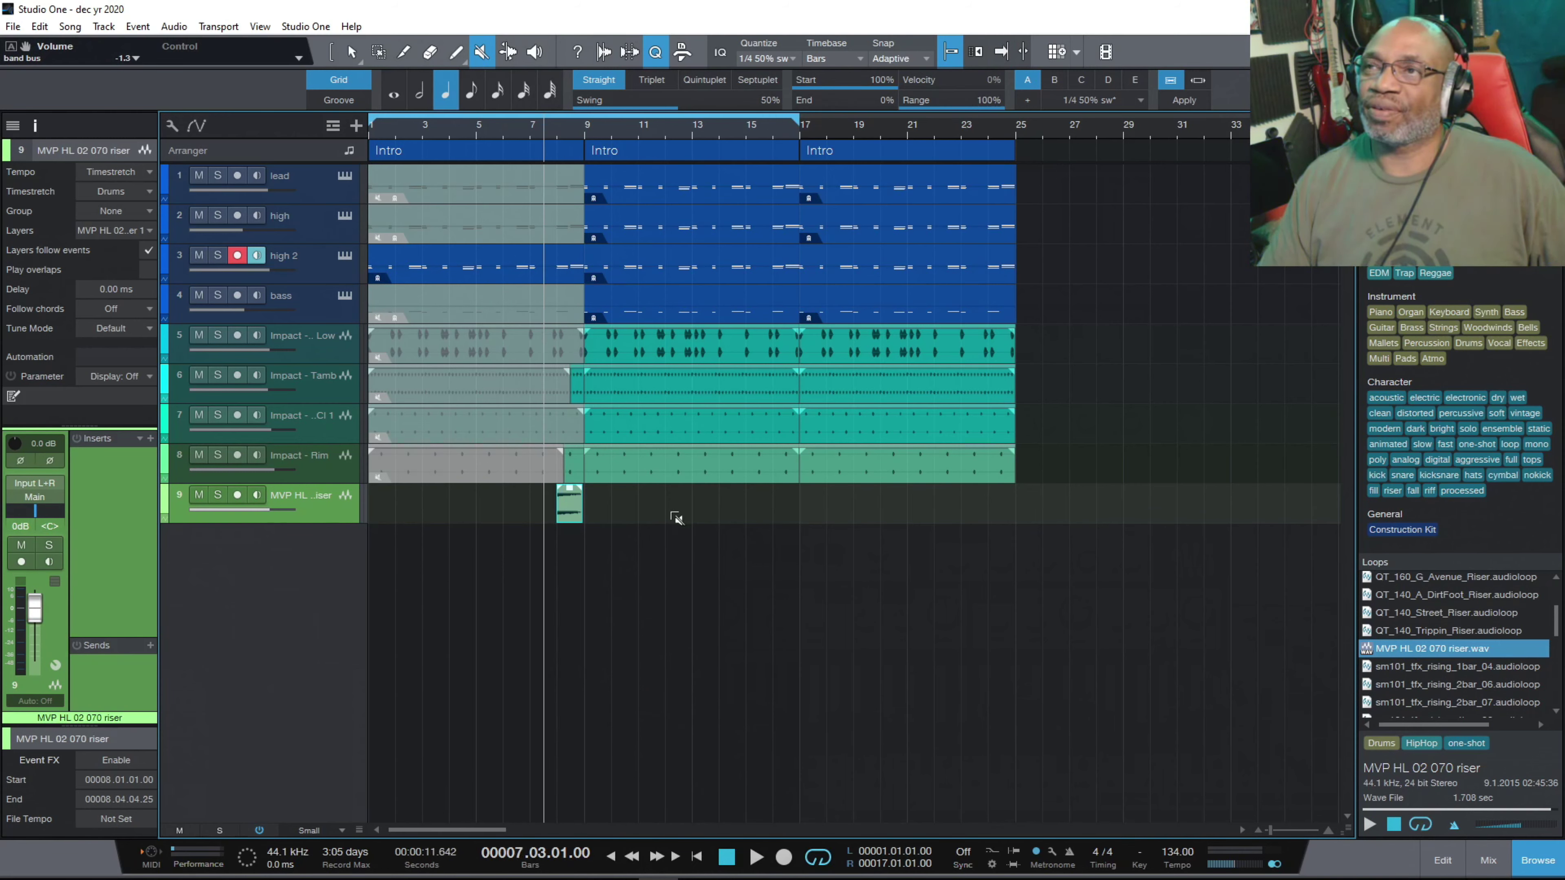
pyautogui.click(756, 857)
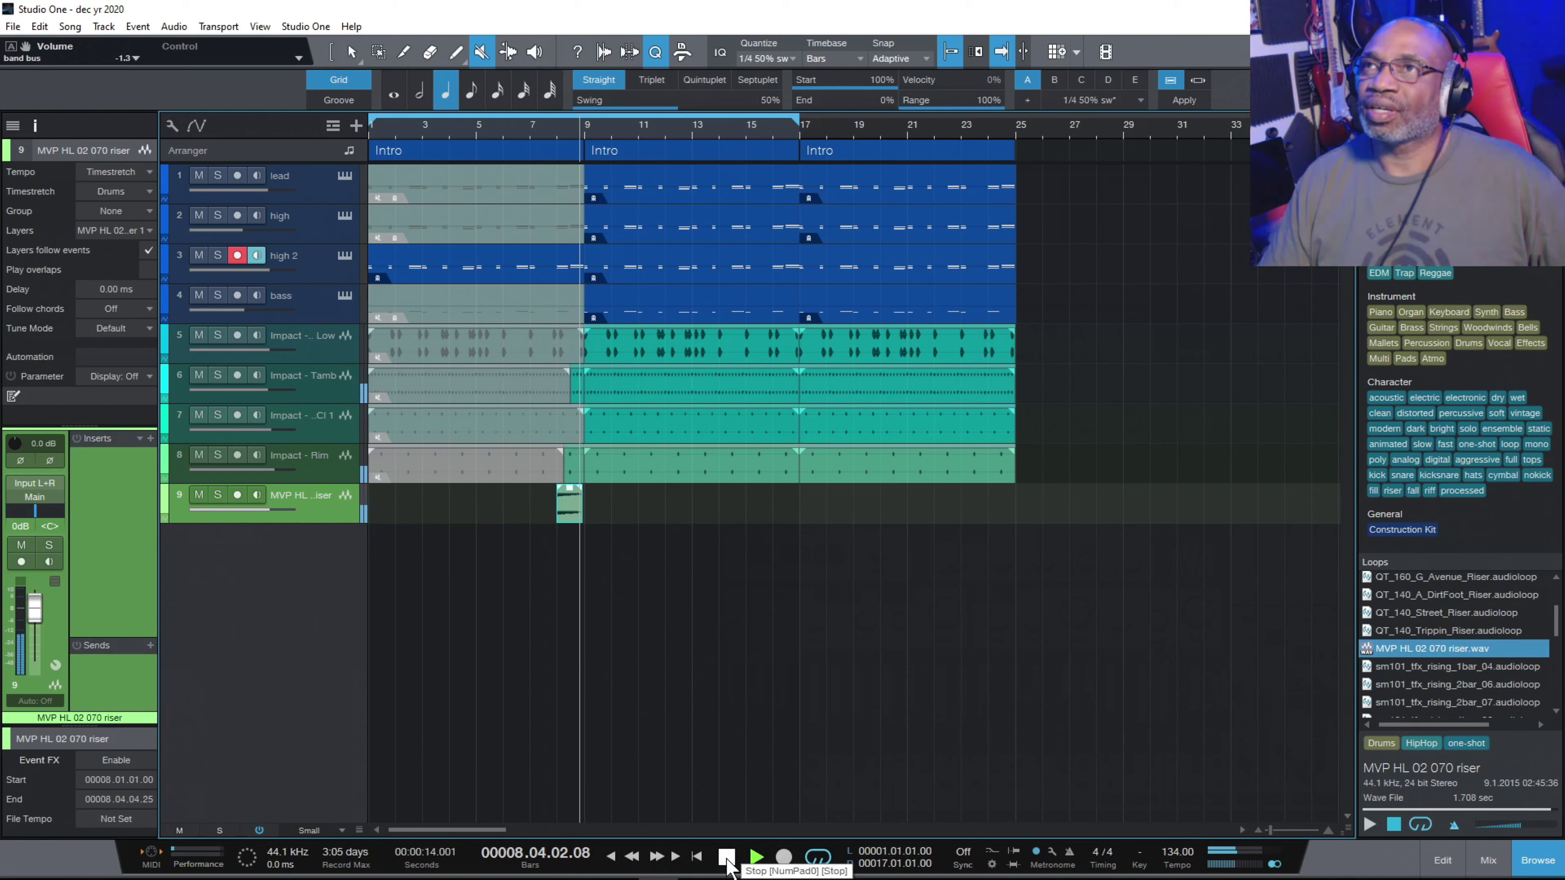
pyautogui.click(727, 858)
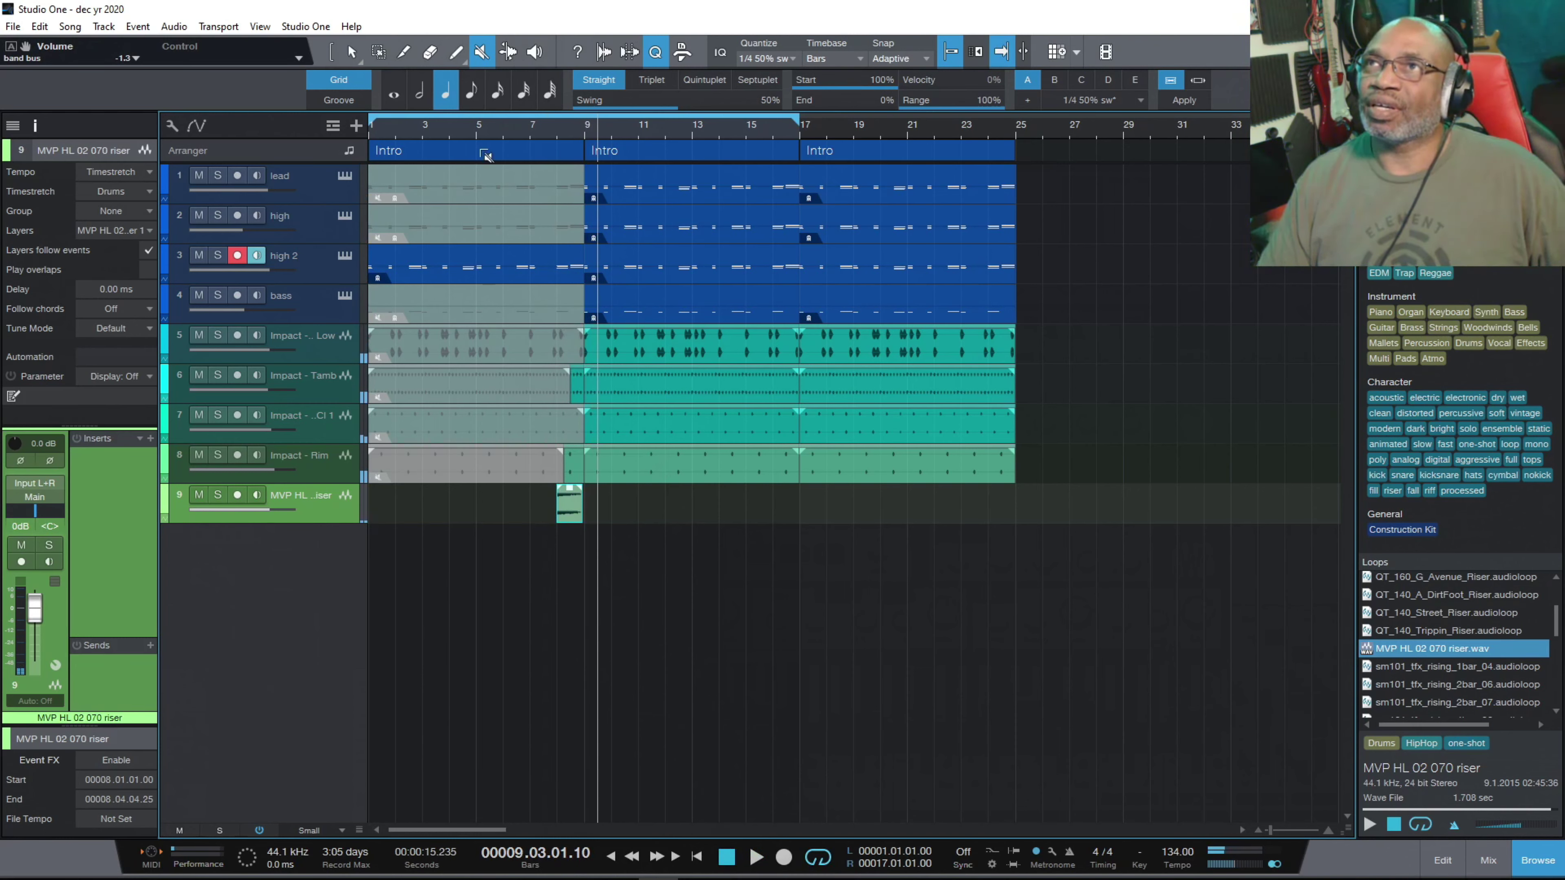
# Play the riser transition again from bar 4 beat 4 into the second Intro and stop playback.
pyautogui.click(475, 130)
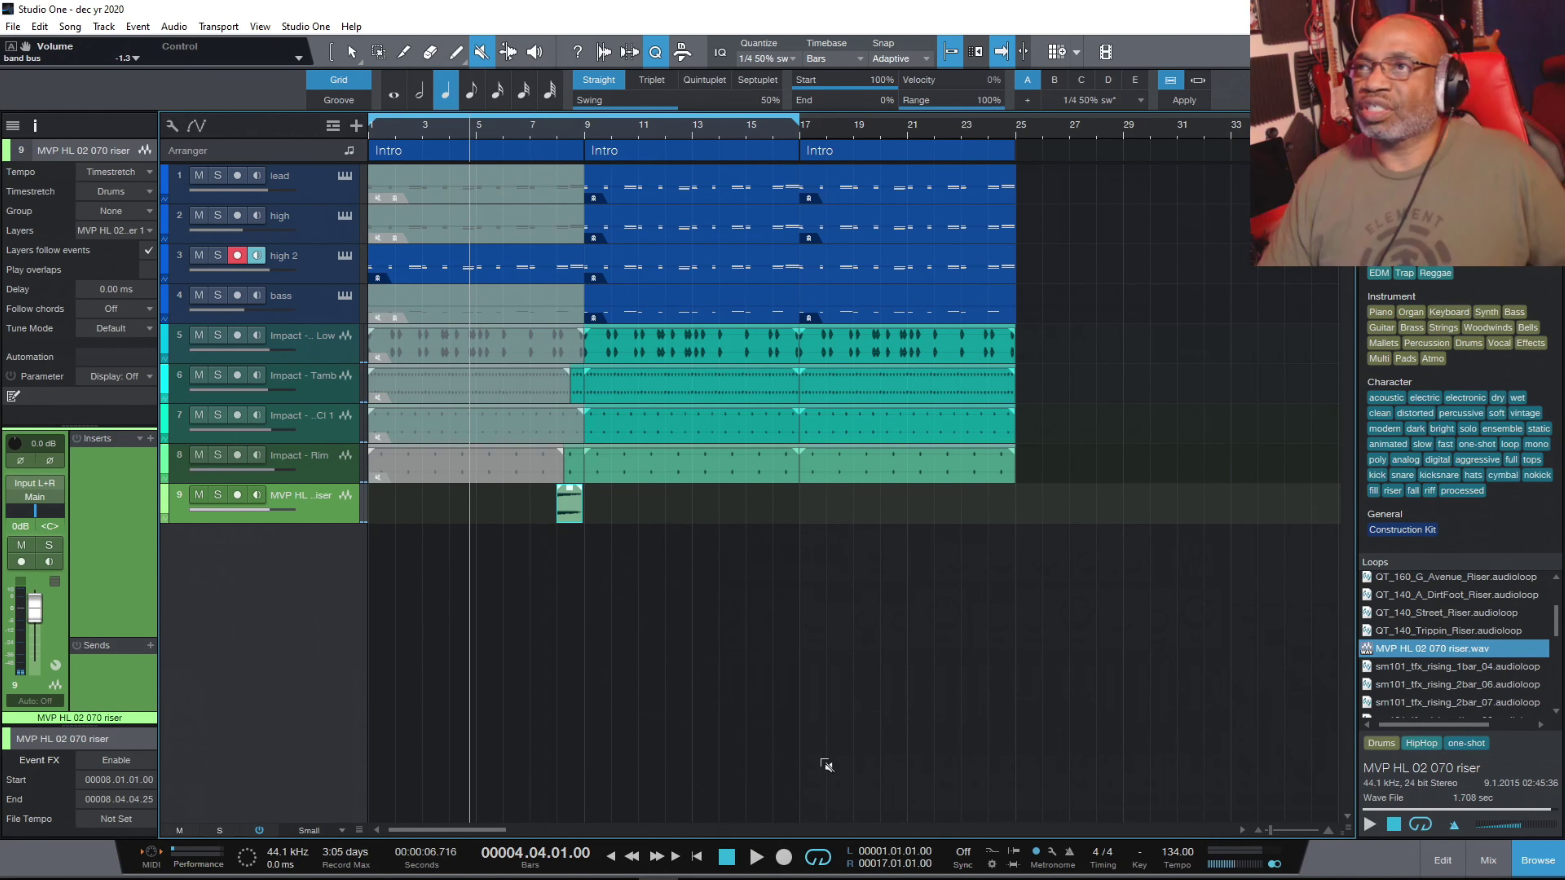
pyautogui.click(756, 856)
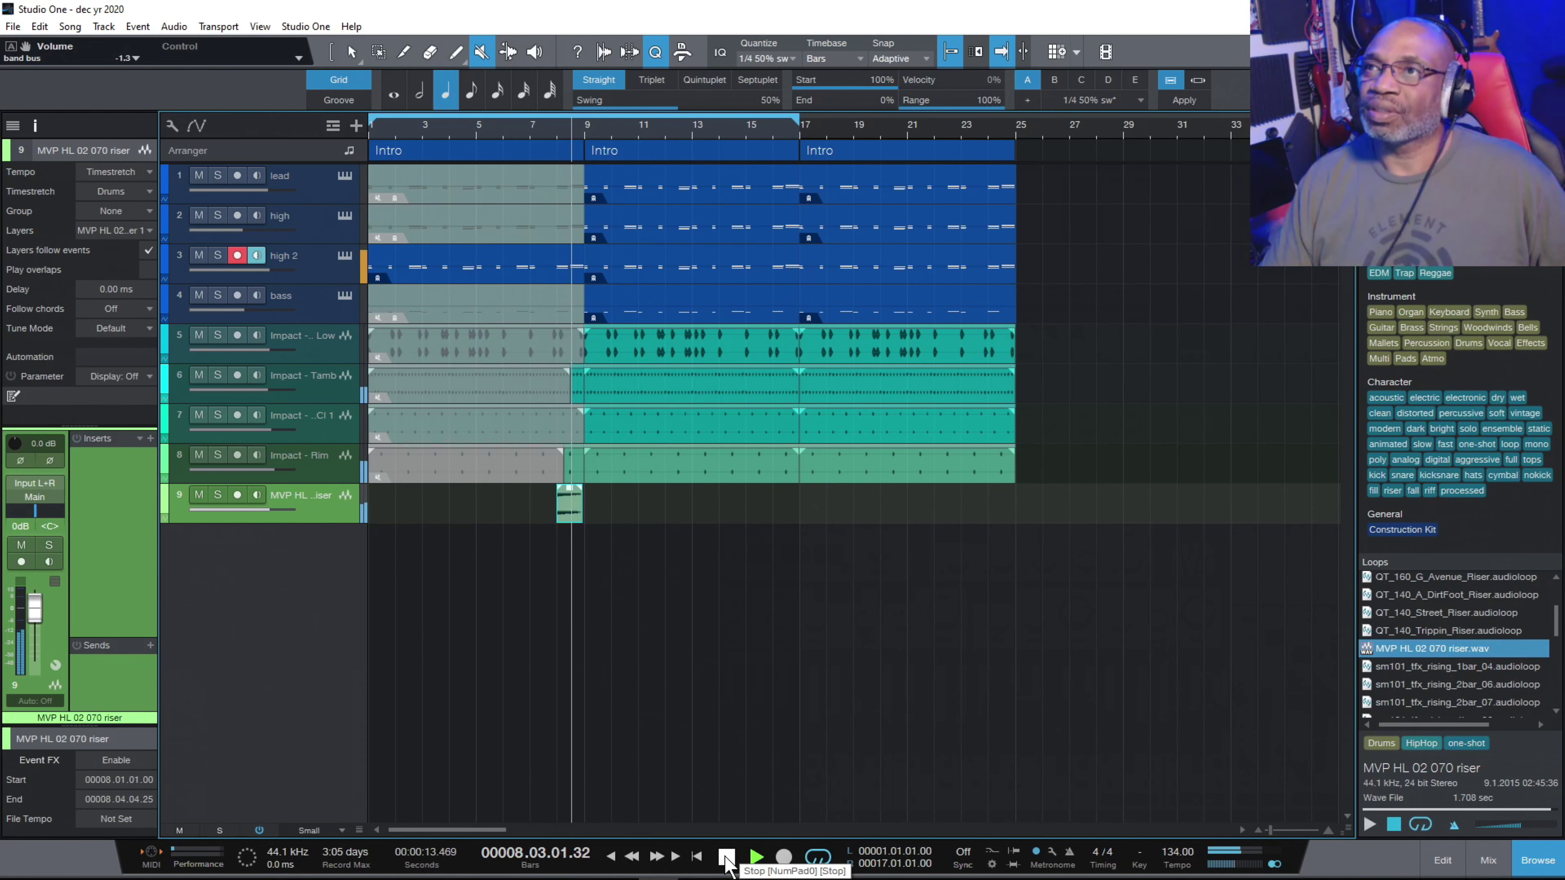
pyautogui.click(727, 858)
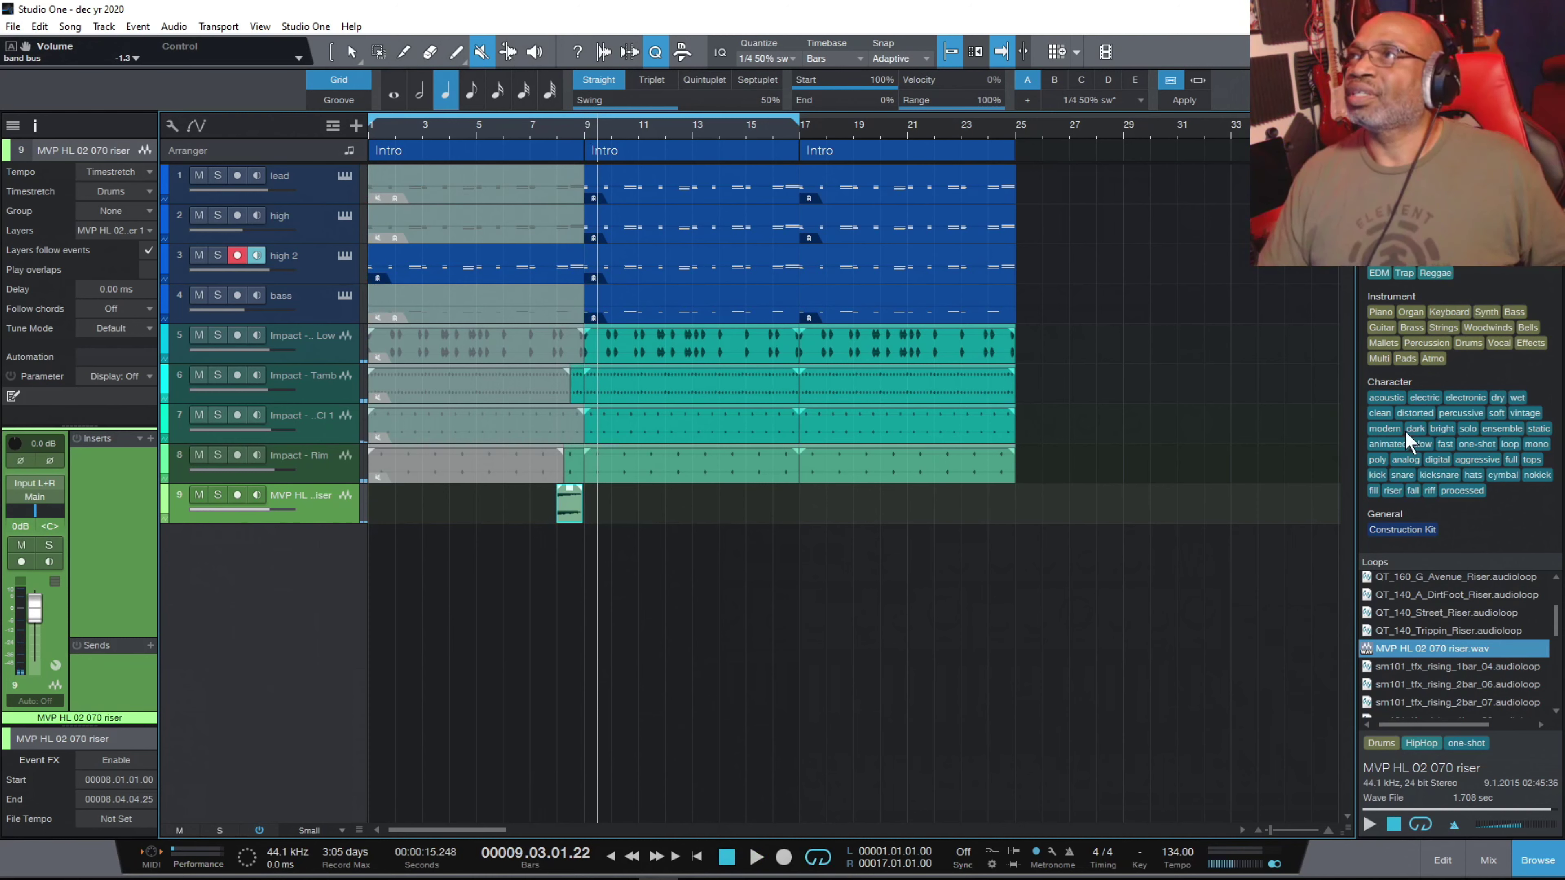
# Delete the muted lead, high and bass parts from the first Intro.
pyautogui.click(350, 47)
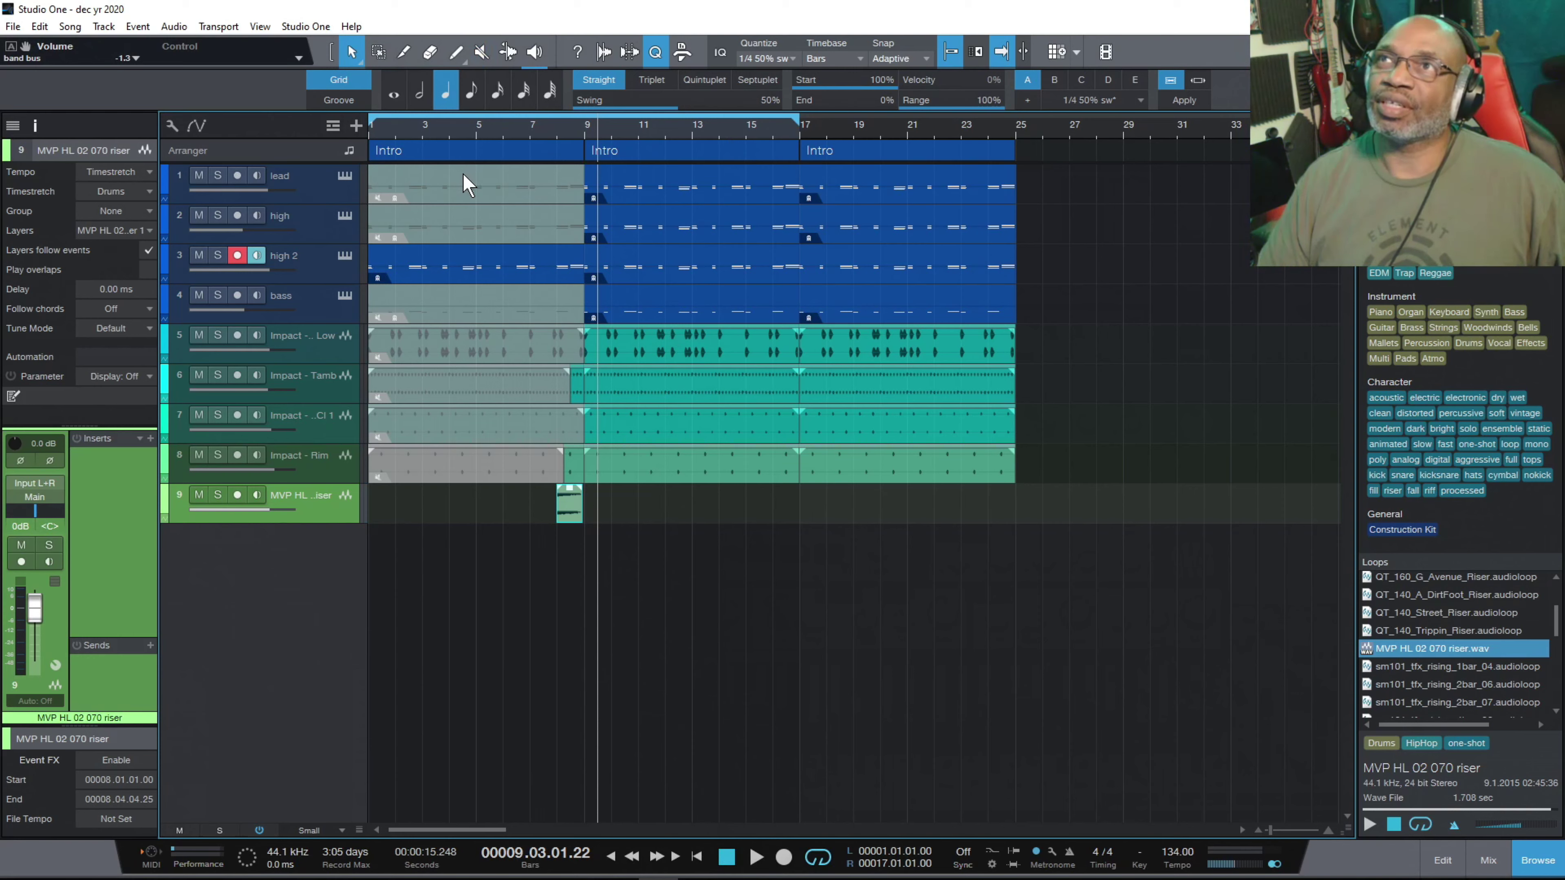
pyautogui.click(466, 184)
pyautogui.rightClick(465, 175)
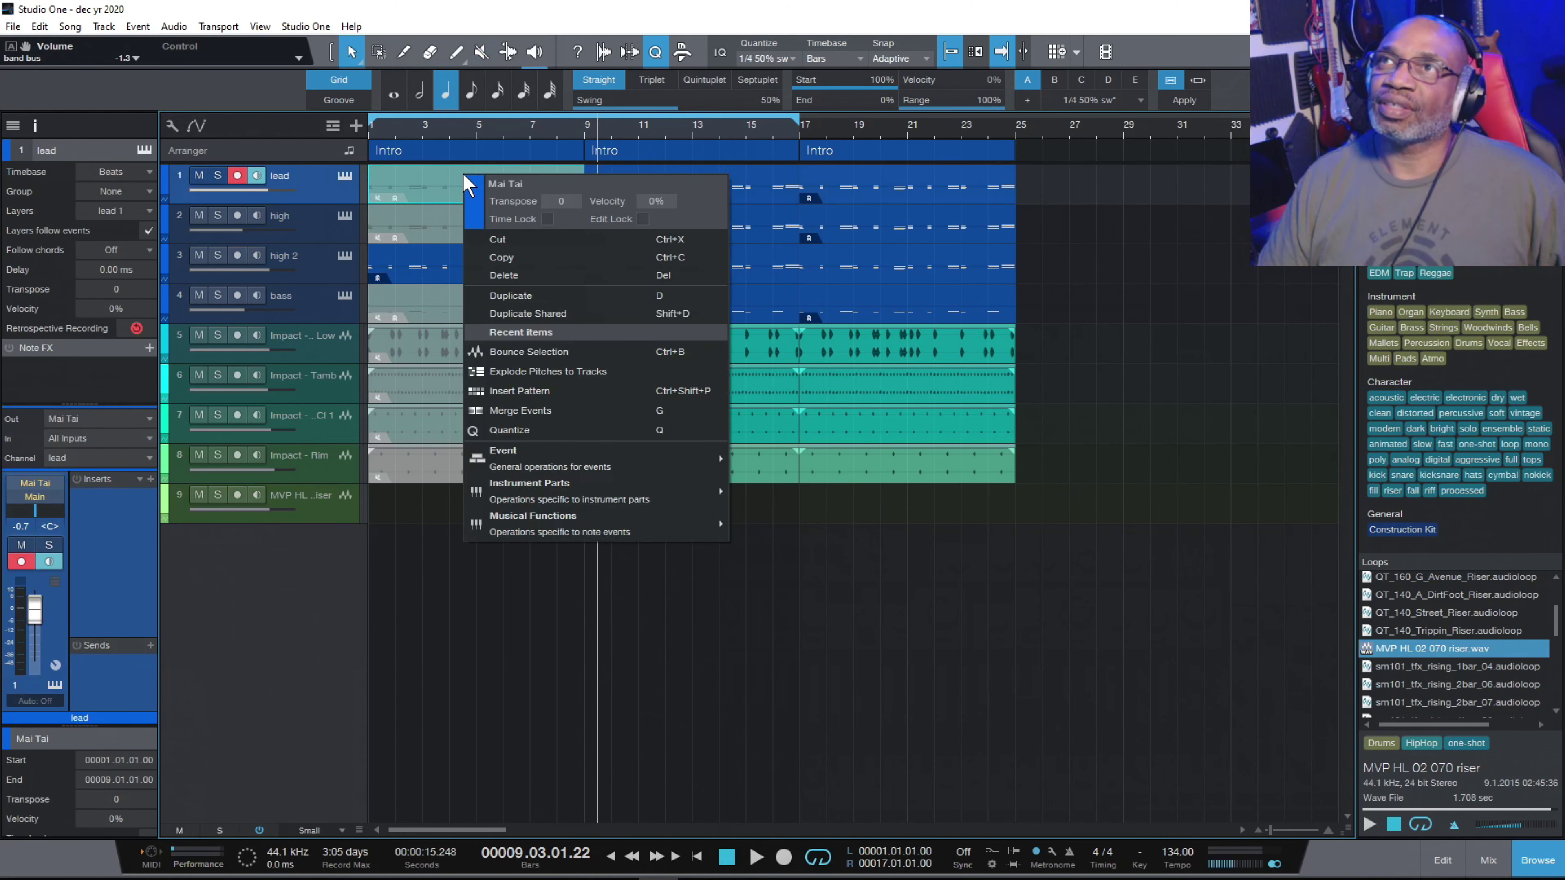
pyautogui.click(505, 275)
pyautogui.click(453, 222)
pyautogui.rightClick(454, 220)
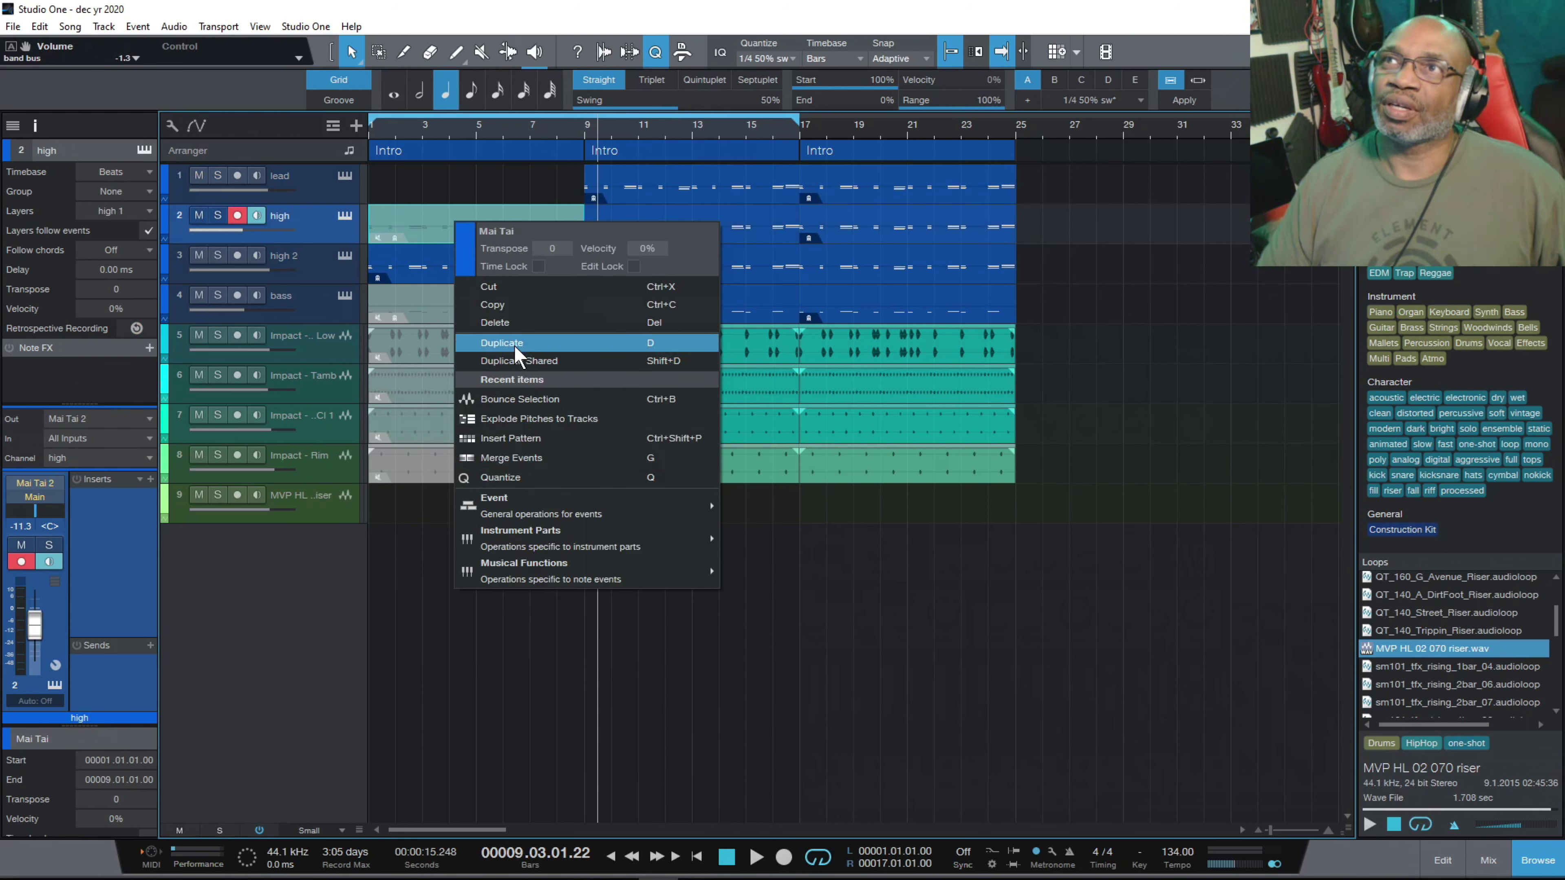
pyautogui.click(503, 322)
pyautogui.click(456, 303)
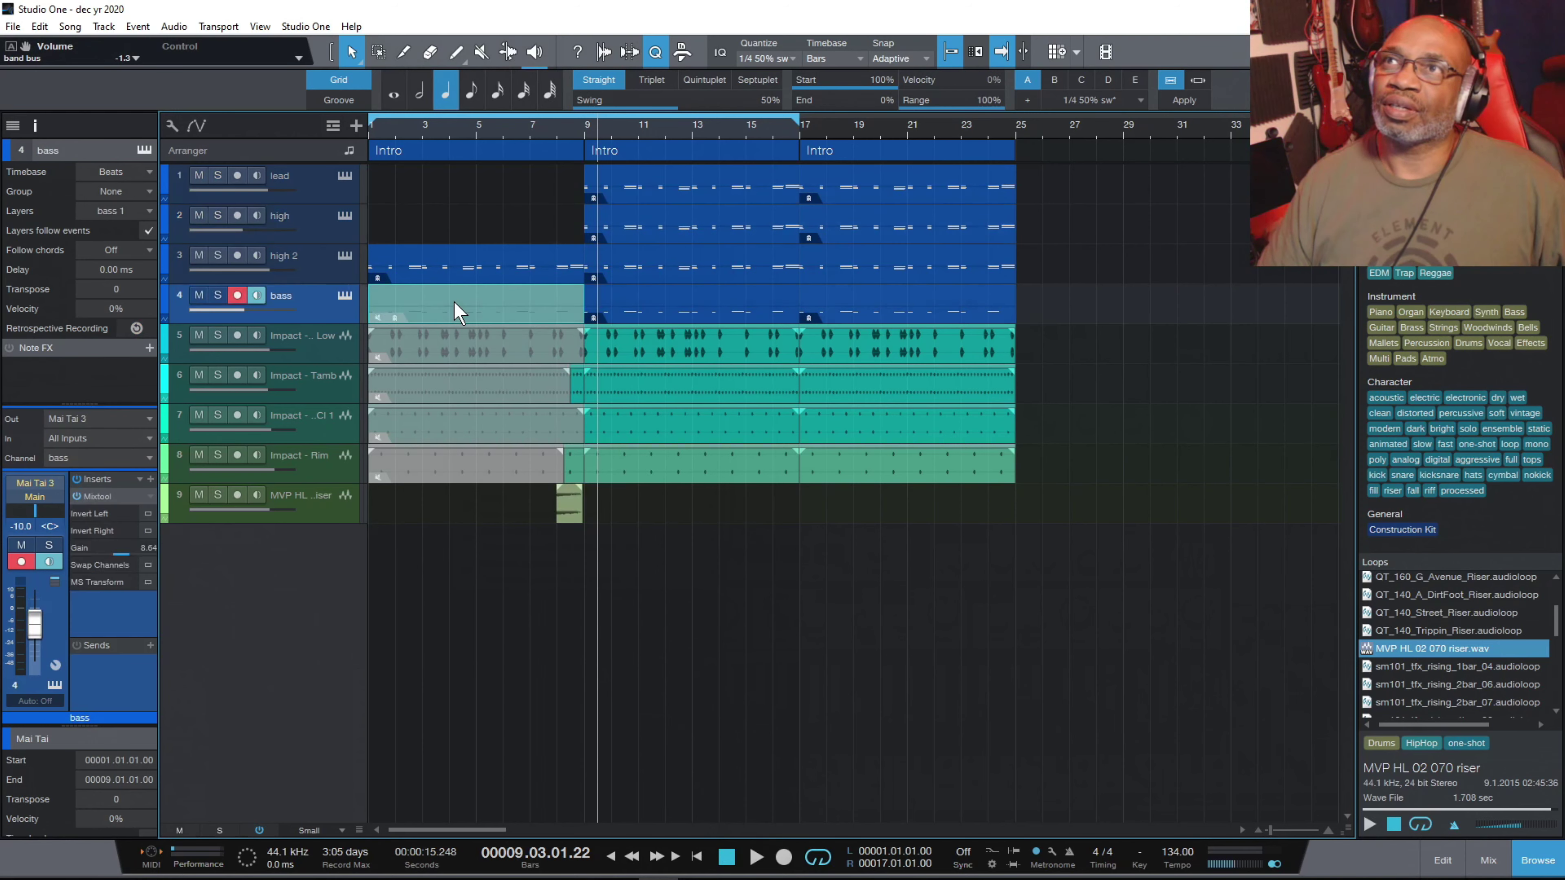
pyautogui.rightClick(455, 302)
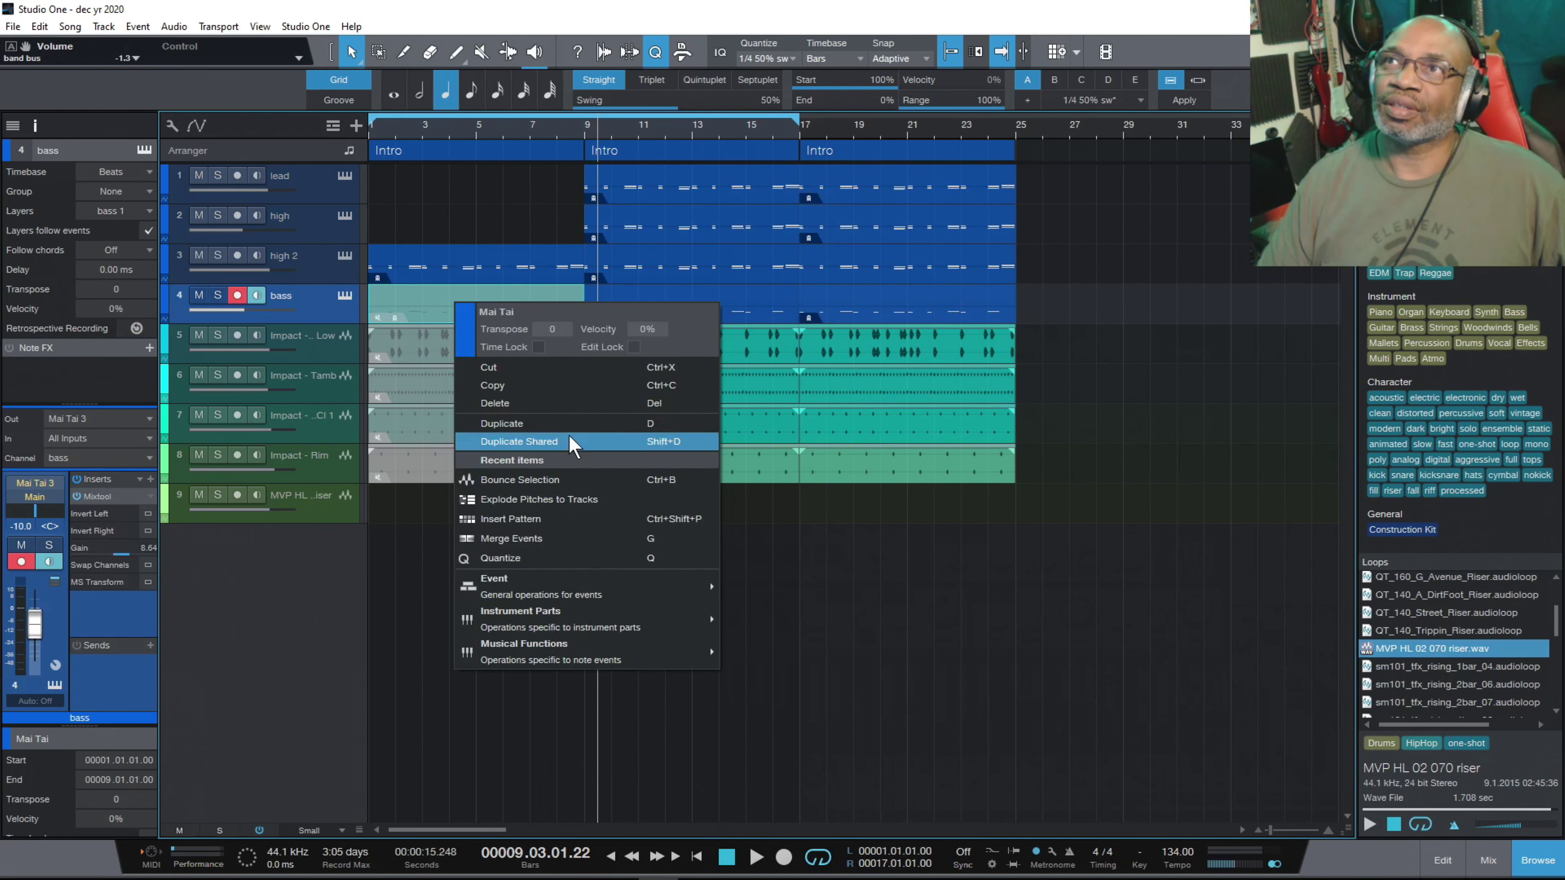
pyautogui.click(503, 403)
# Delete the muted Kick Low, Tamb, Hat Cl 1 and Rim events from the first Intro, keeping the short lead-ins.
pyautogui.click(444, 336)
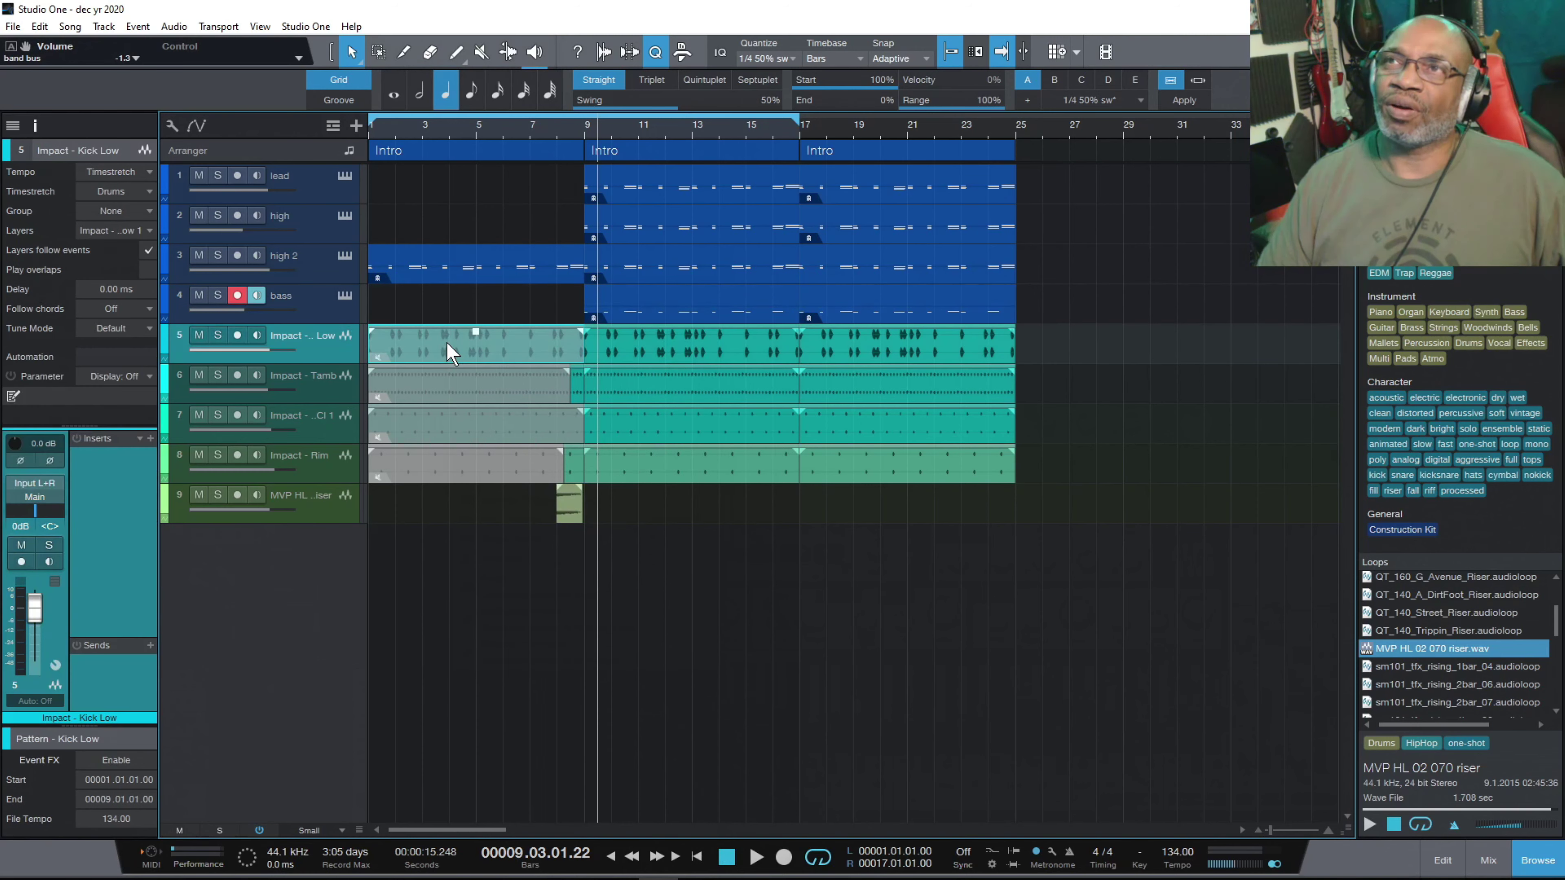
pyautogui.rightClick(448, 344)
pyautogui.click(506, 496)
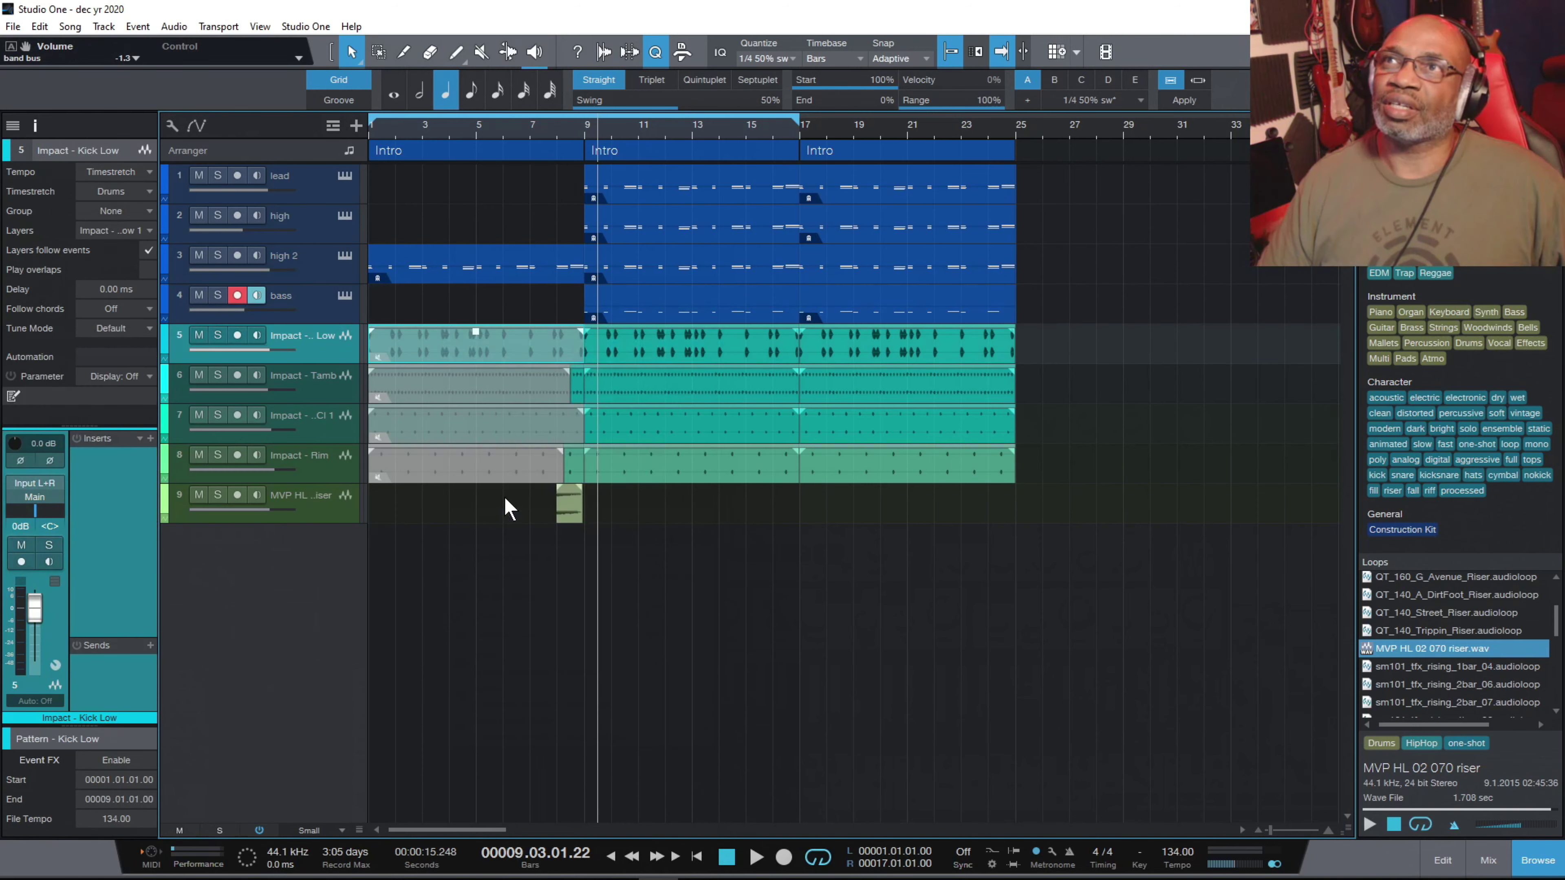
pyautogui.click(464, 389)
pyautogui.rightClick(463, 389)
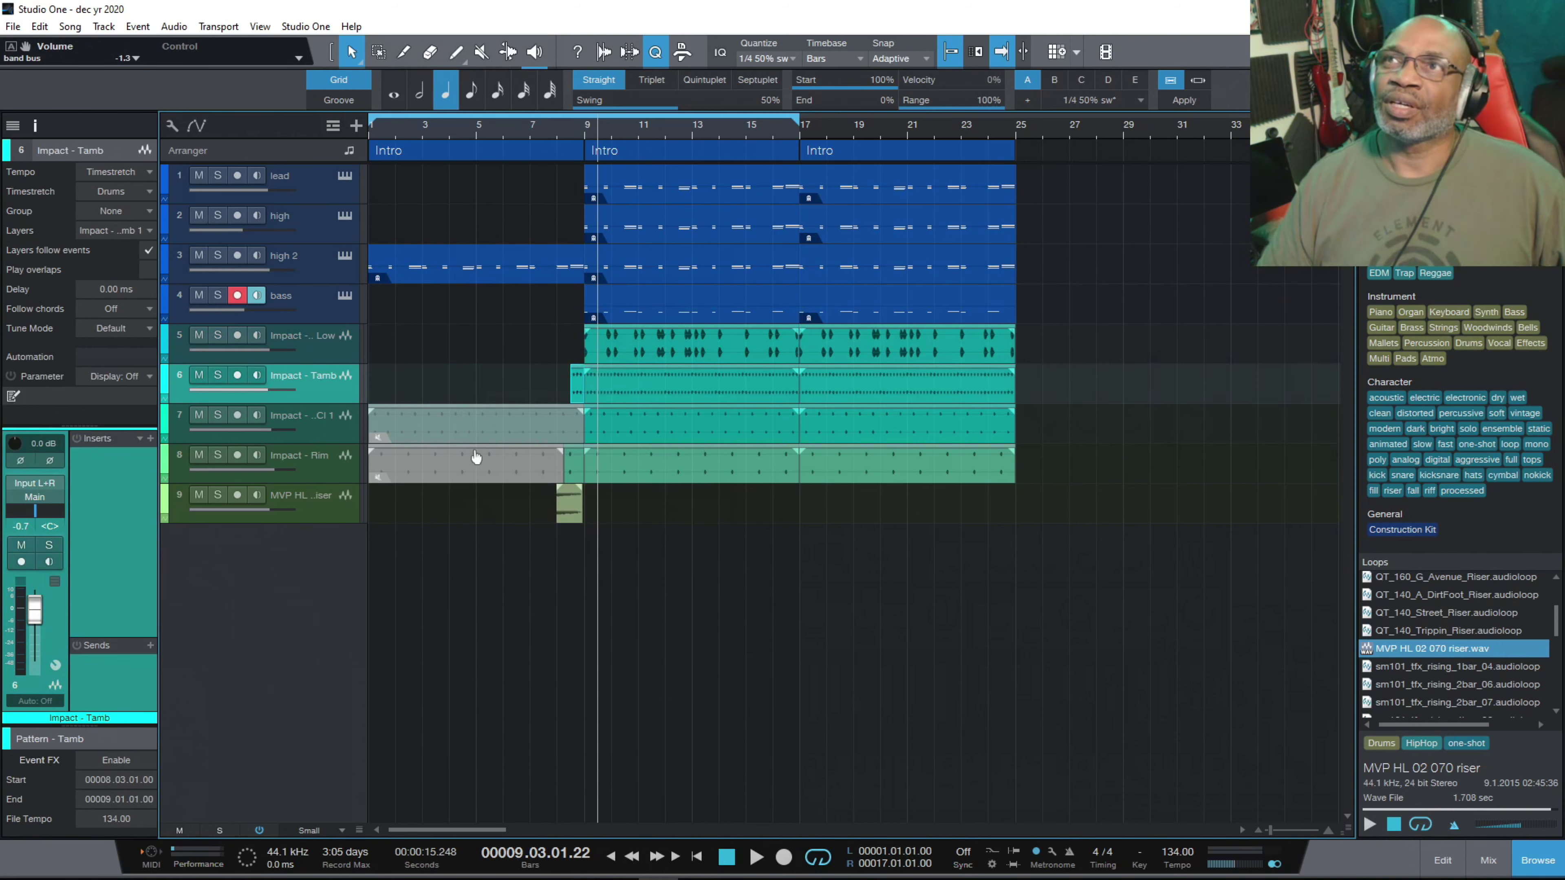
pyautogui.click(489, 423)
pyautogui.rightClick(489, 423)
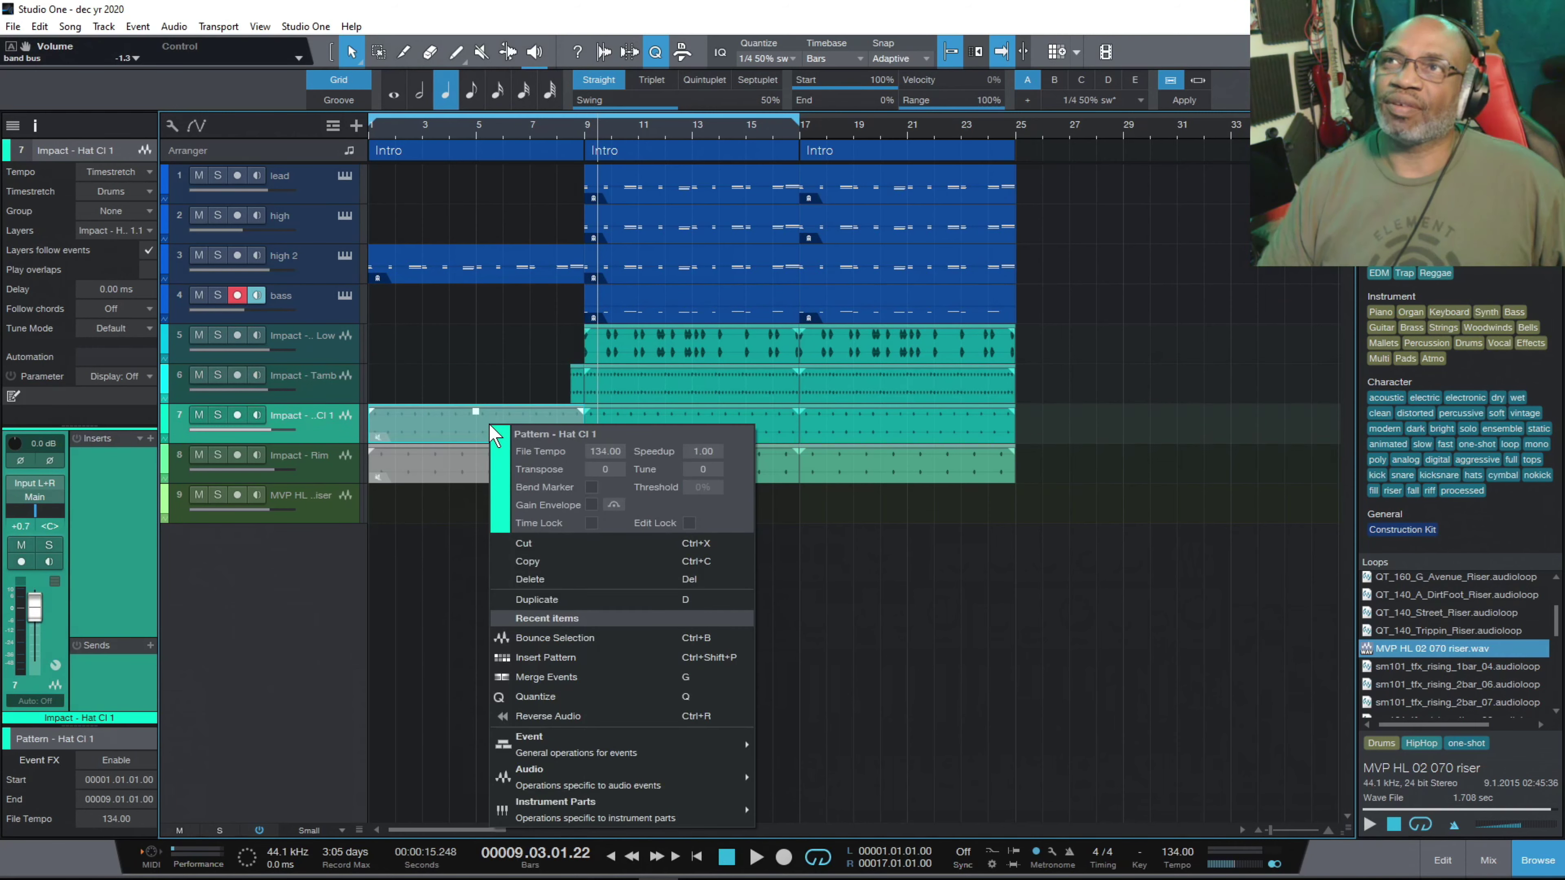
pyautogui.click(545, 598)
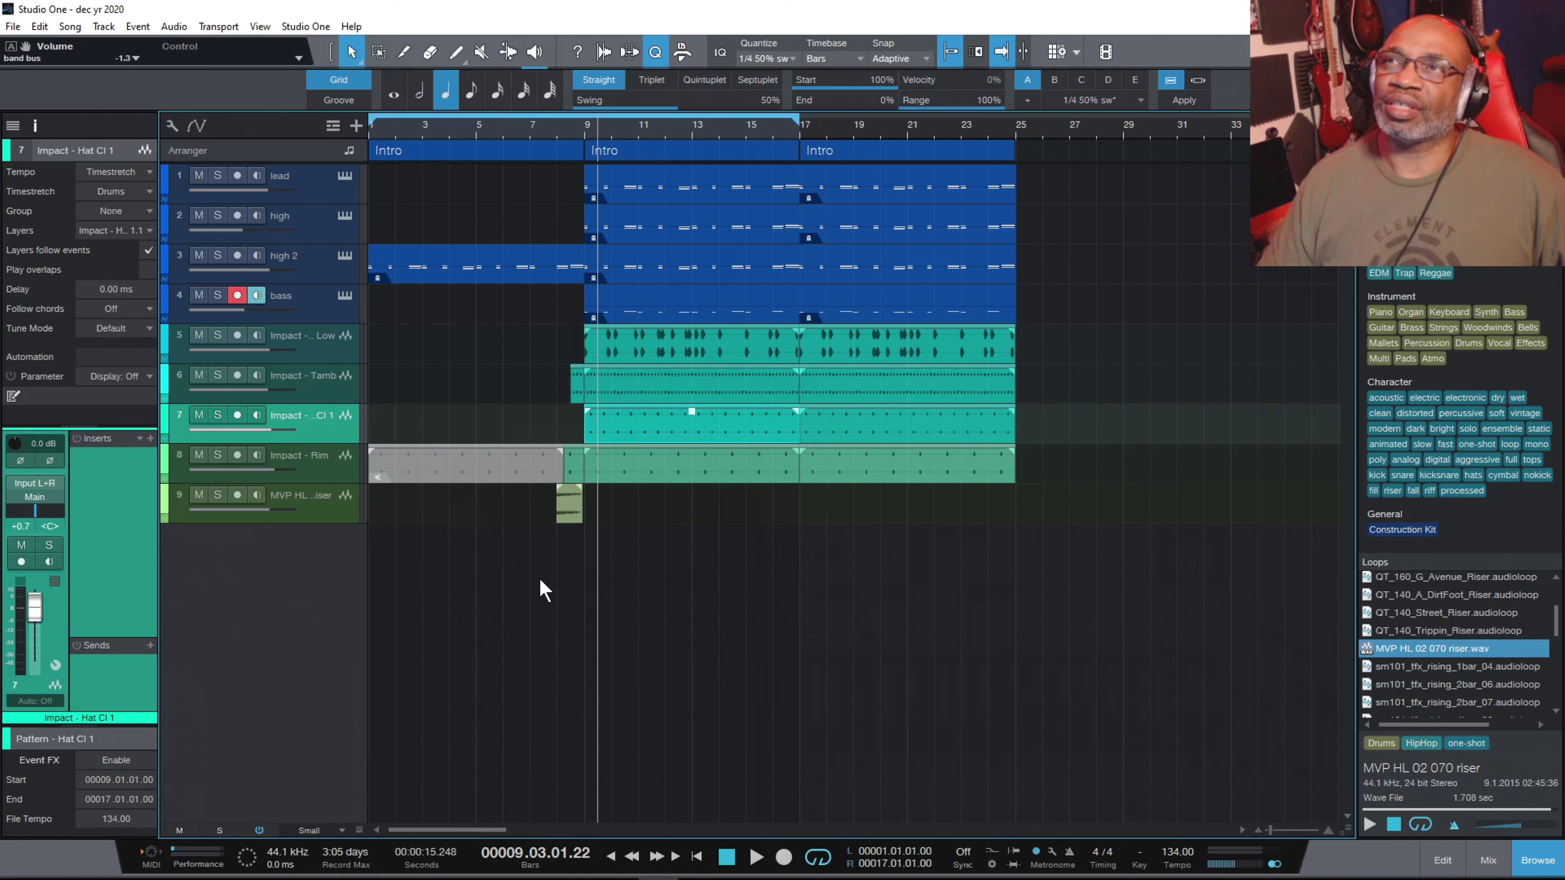
pyautogui.click(474, 466)
pyautogui.rightClick(475, 466)
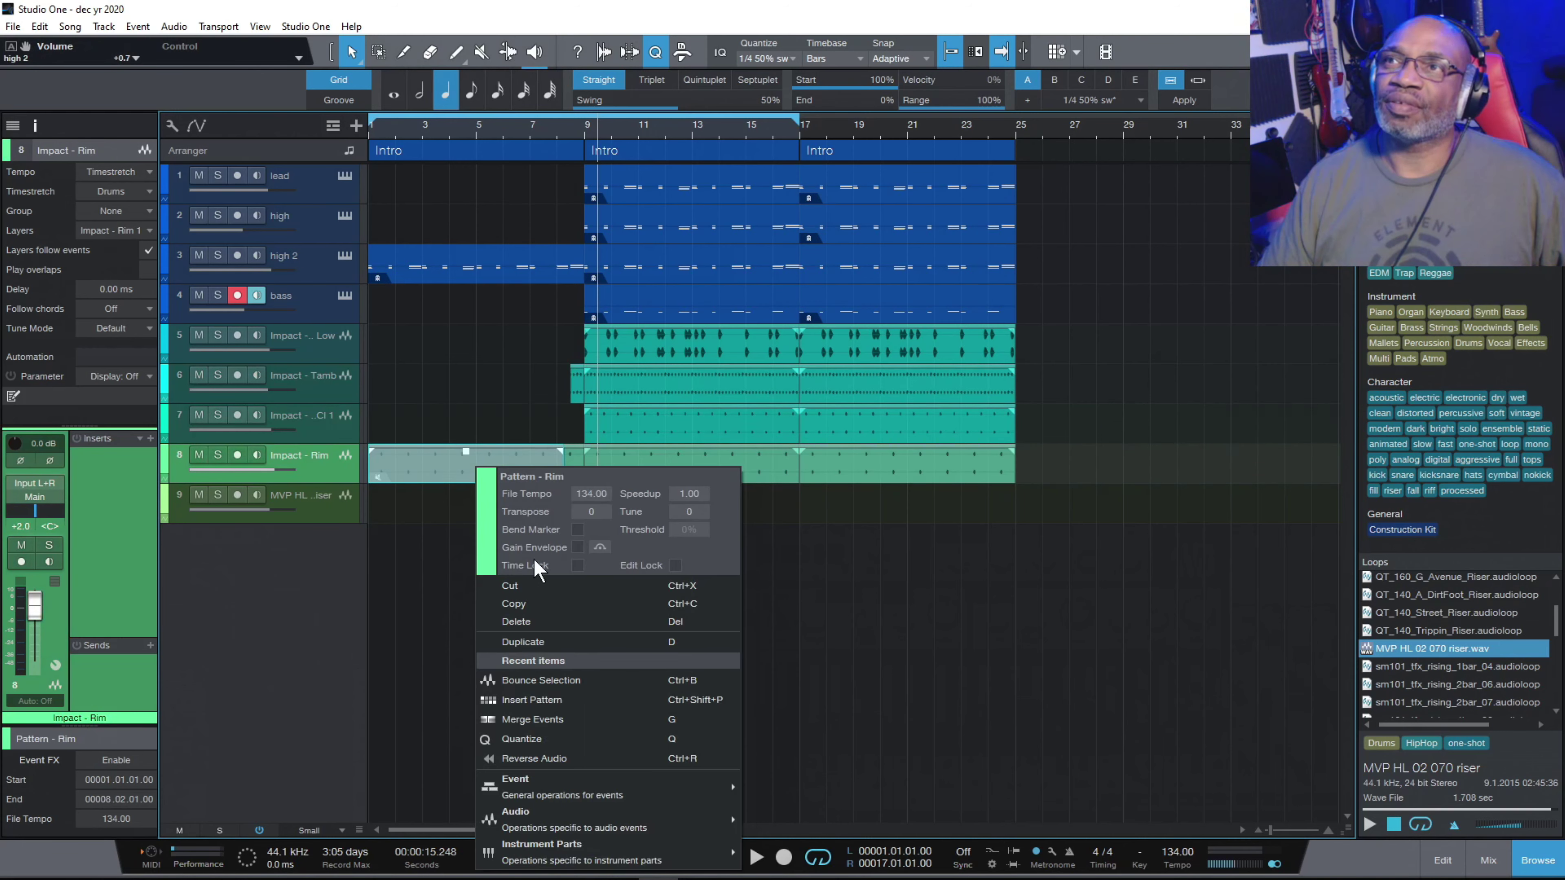
pyautogui.click(531, 619)
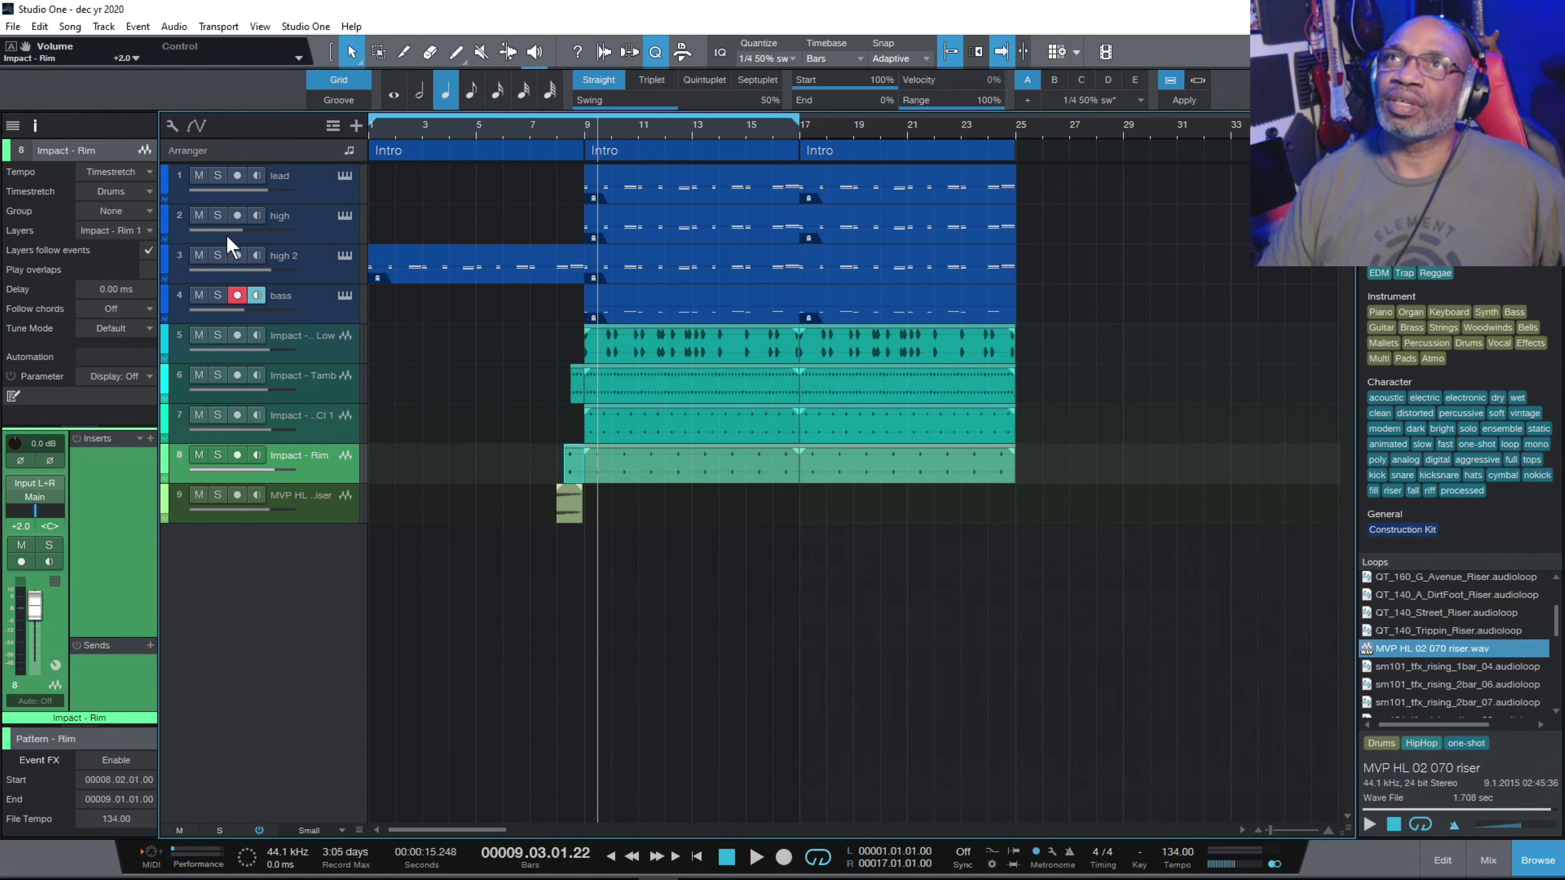
# Save the song and place the playback cursor at bar 4.
pyautogui.click(12, 27)
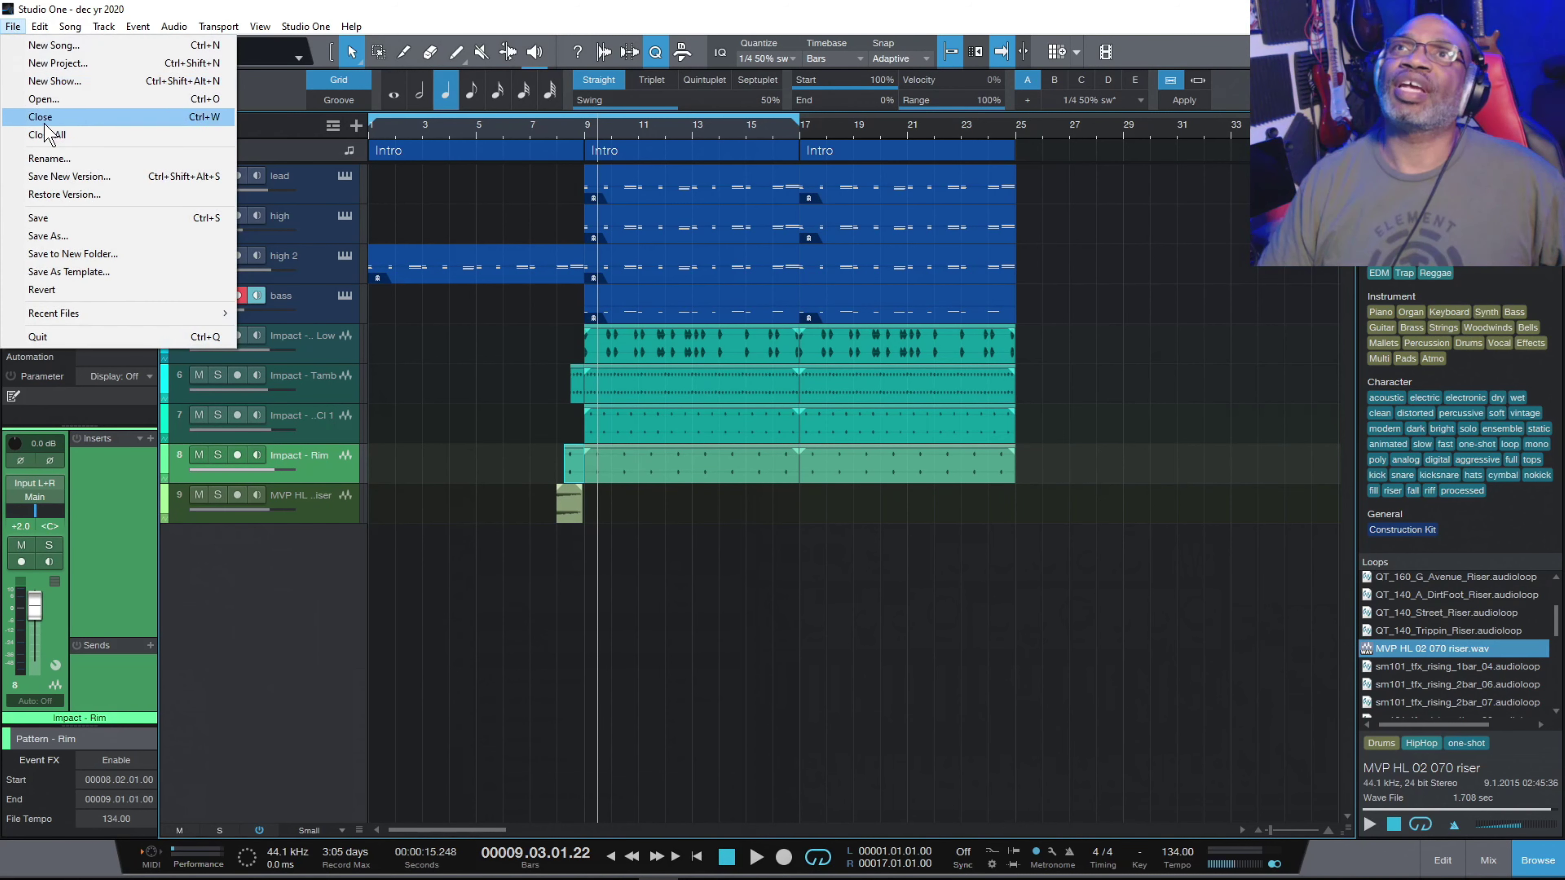
pyautogui.click(52, 217)
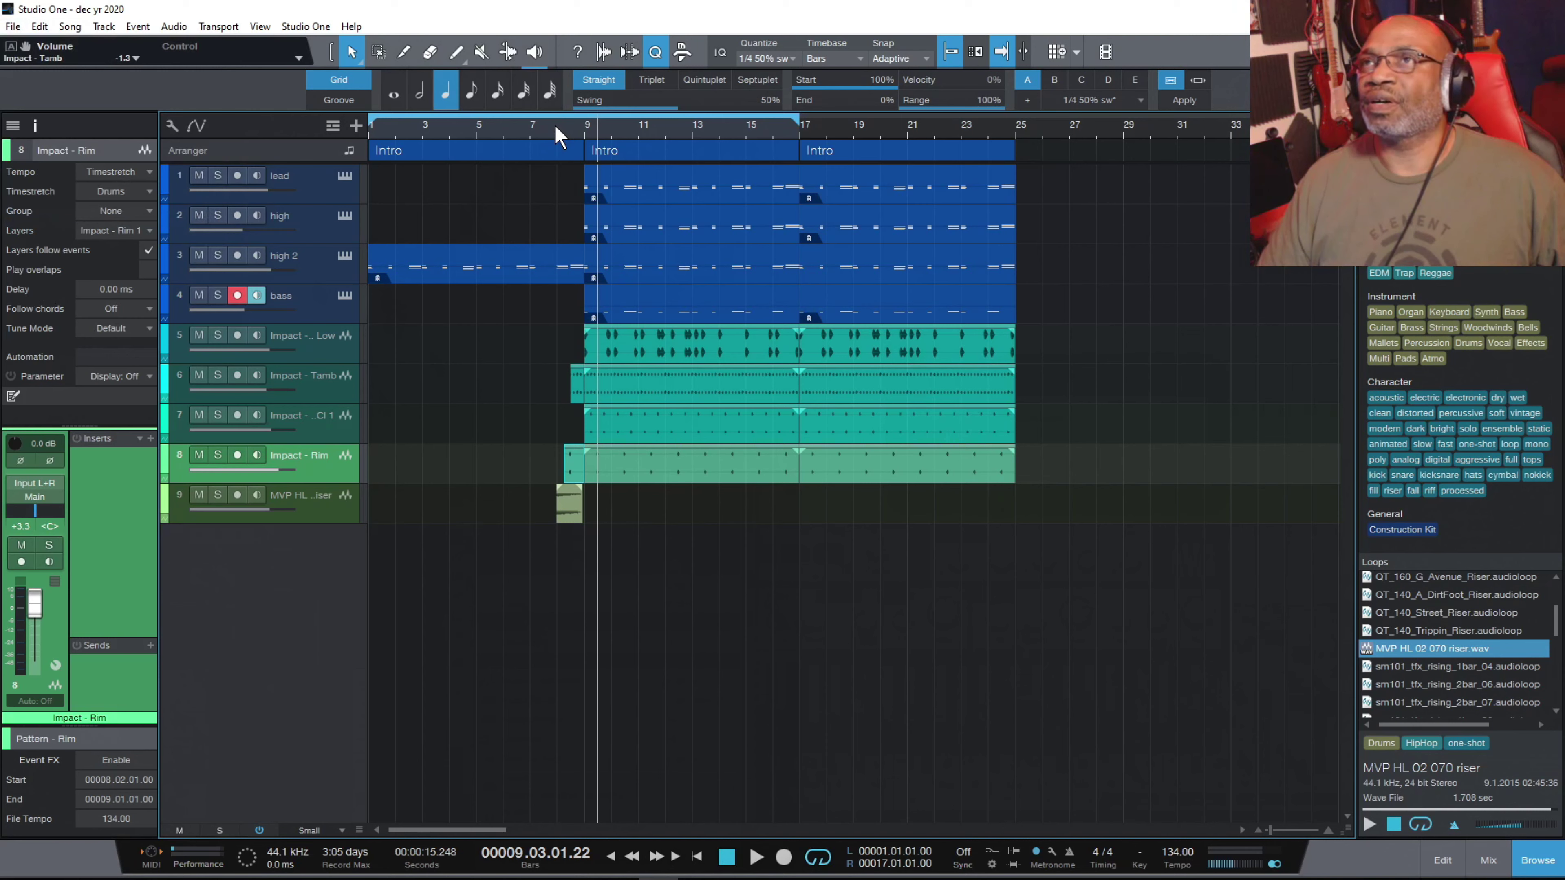
pyautogui.click(449, 126)
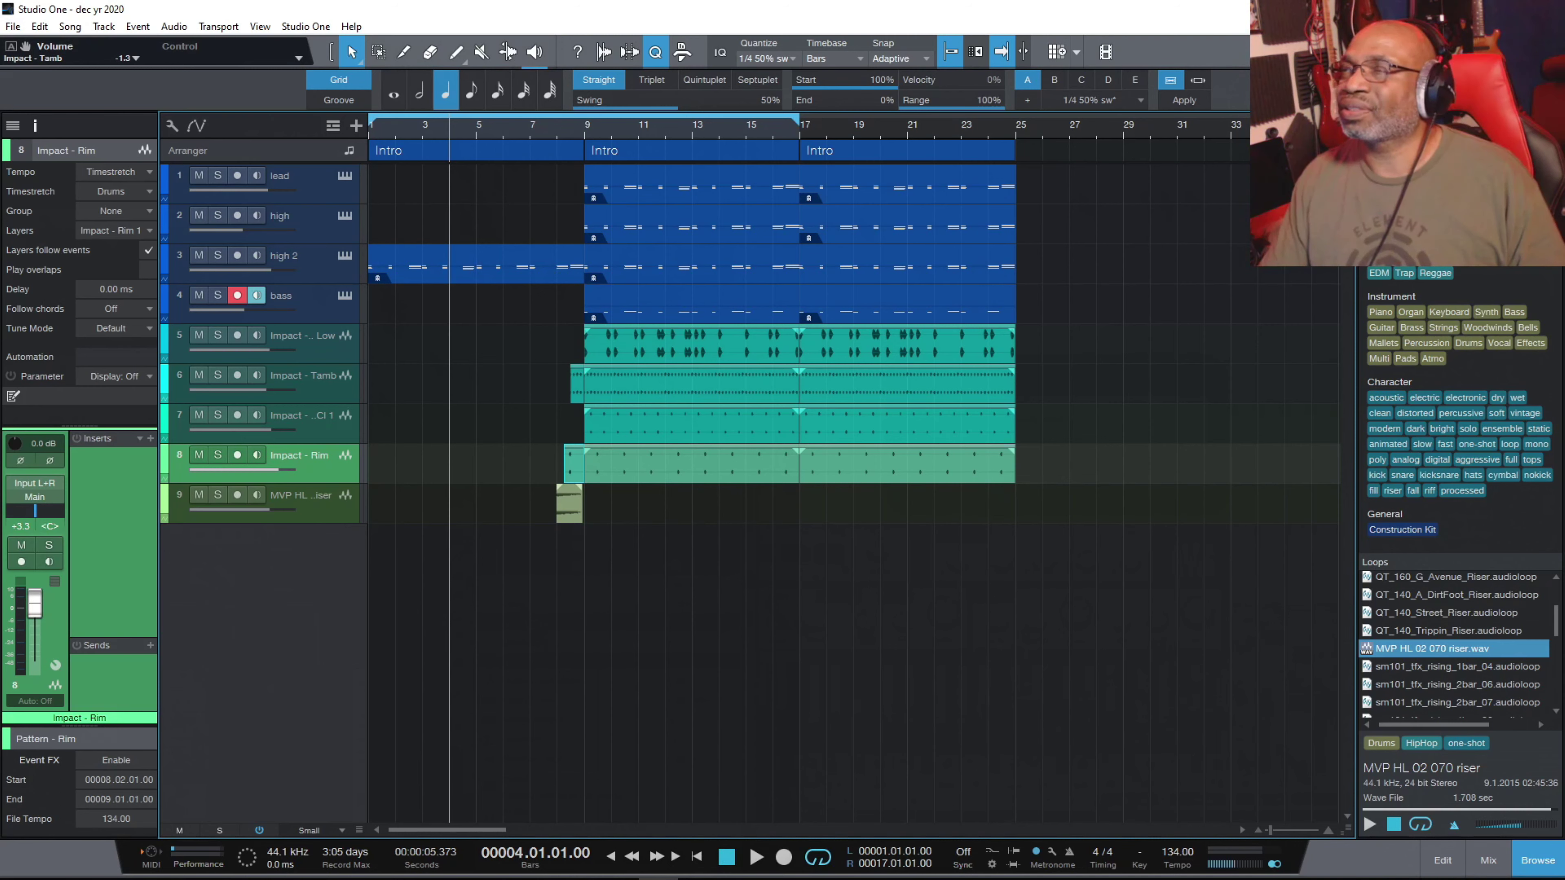
# Browse the vocal loops and audition CPCT_160_F_Vox_03.audioloop.
pyautogui.click(1383, 127)
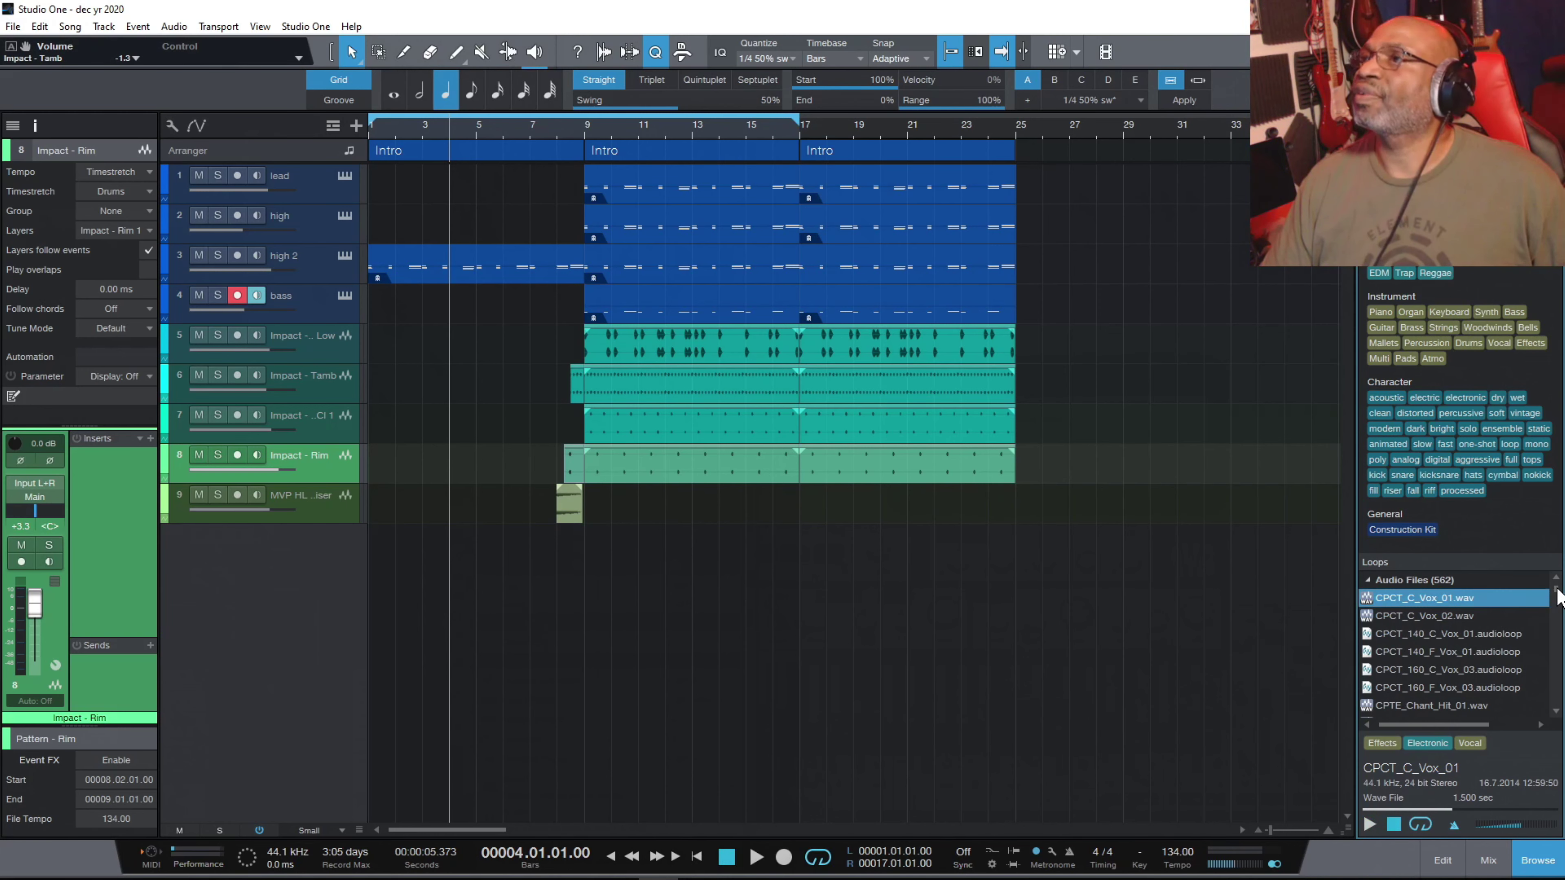
pyautogui.click(1427, 688)
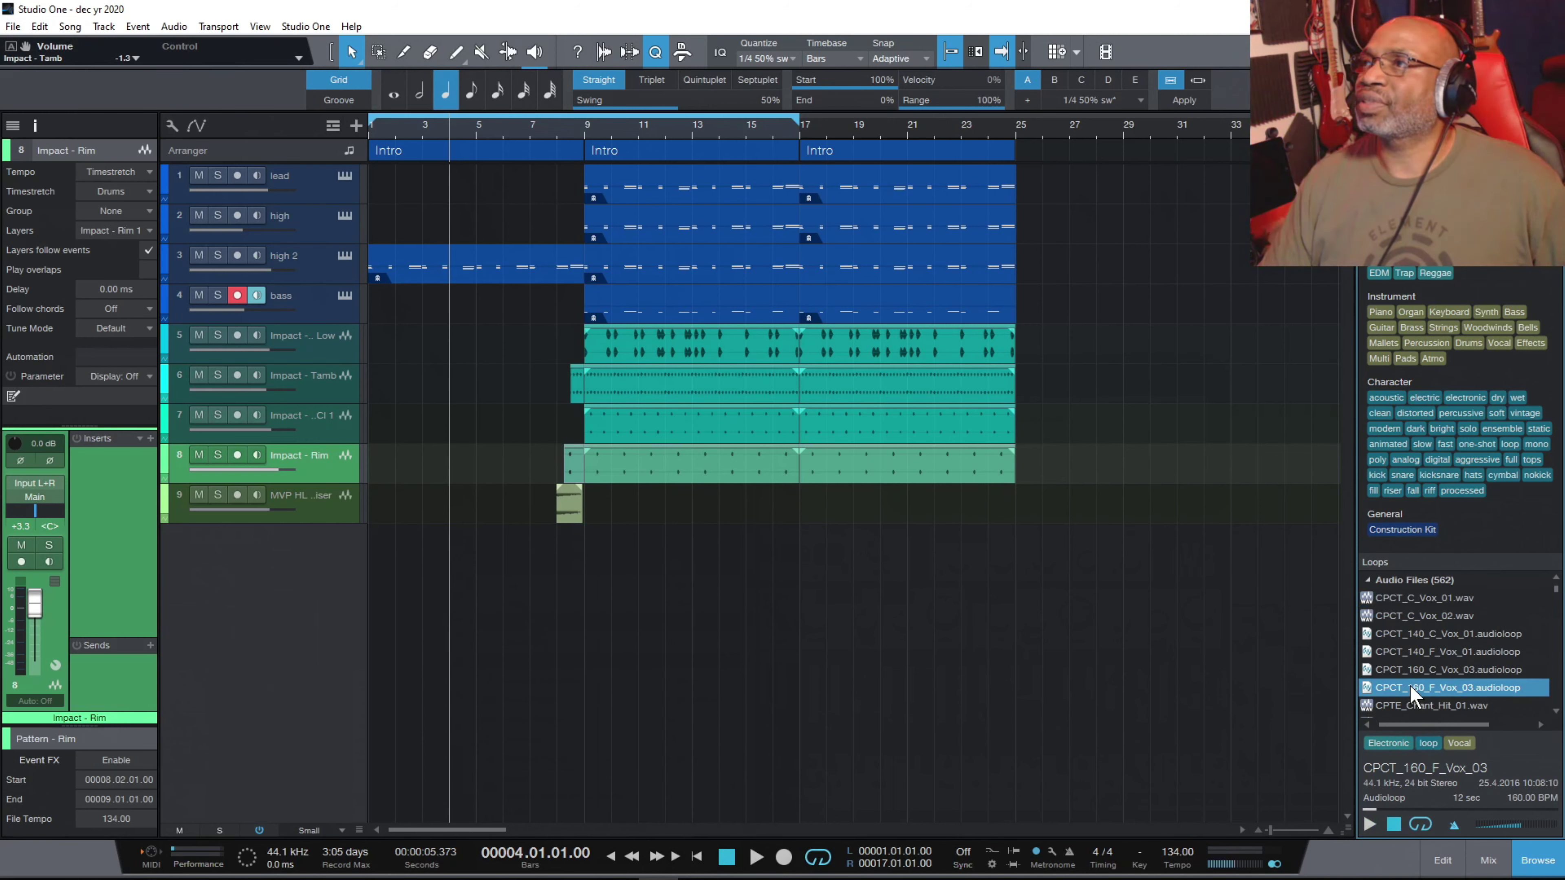
pyautogui.click(1369, 824)
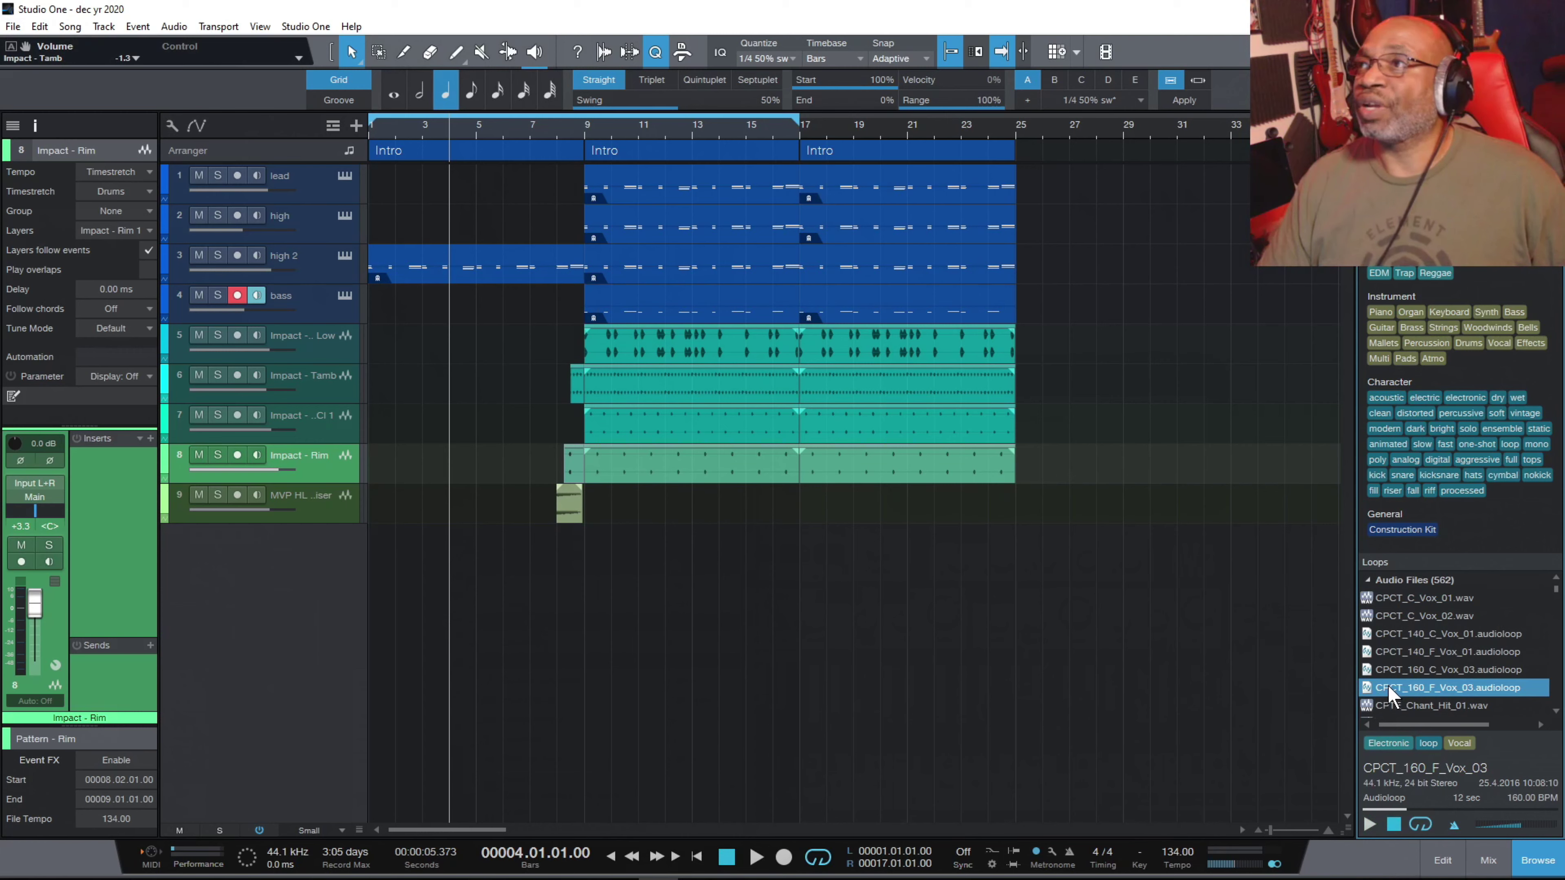
# Place the CPCT_160_F_Vox_03 loop on a new track at bar 1 and lower its event volume while playing from the start.
pyautogui.moveTo(1389, 686); pyautogui.dragTo(399, 797)
pyautogui.click(697, 860)
pyautogui.click(754, 858)
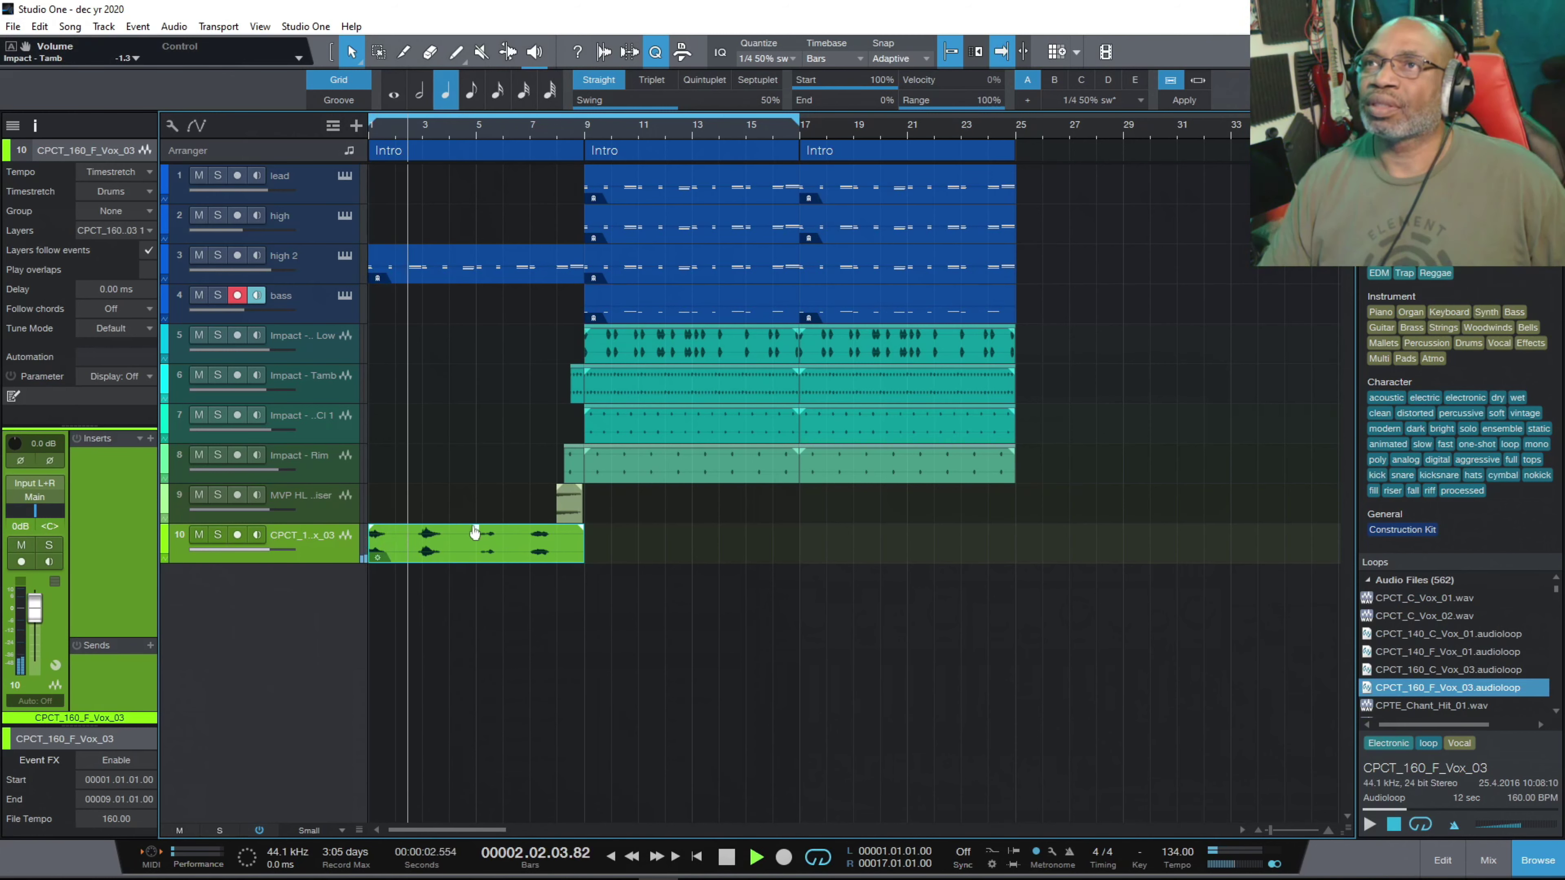
pyautogui.moveTo(475, 528); pyautogui.dragTo(473, 538)
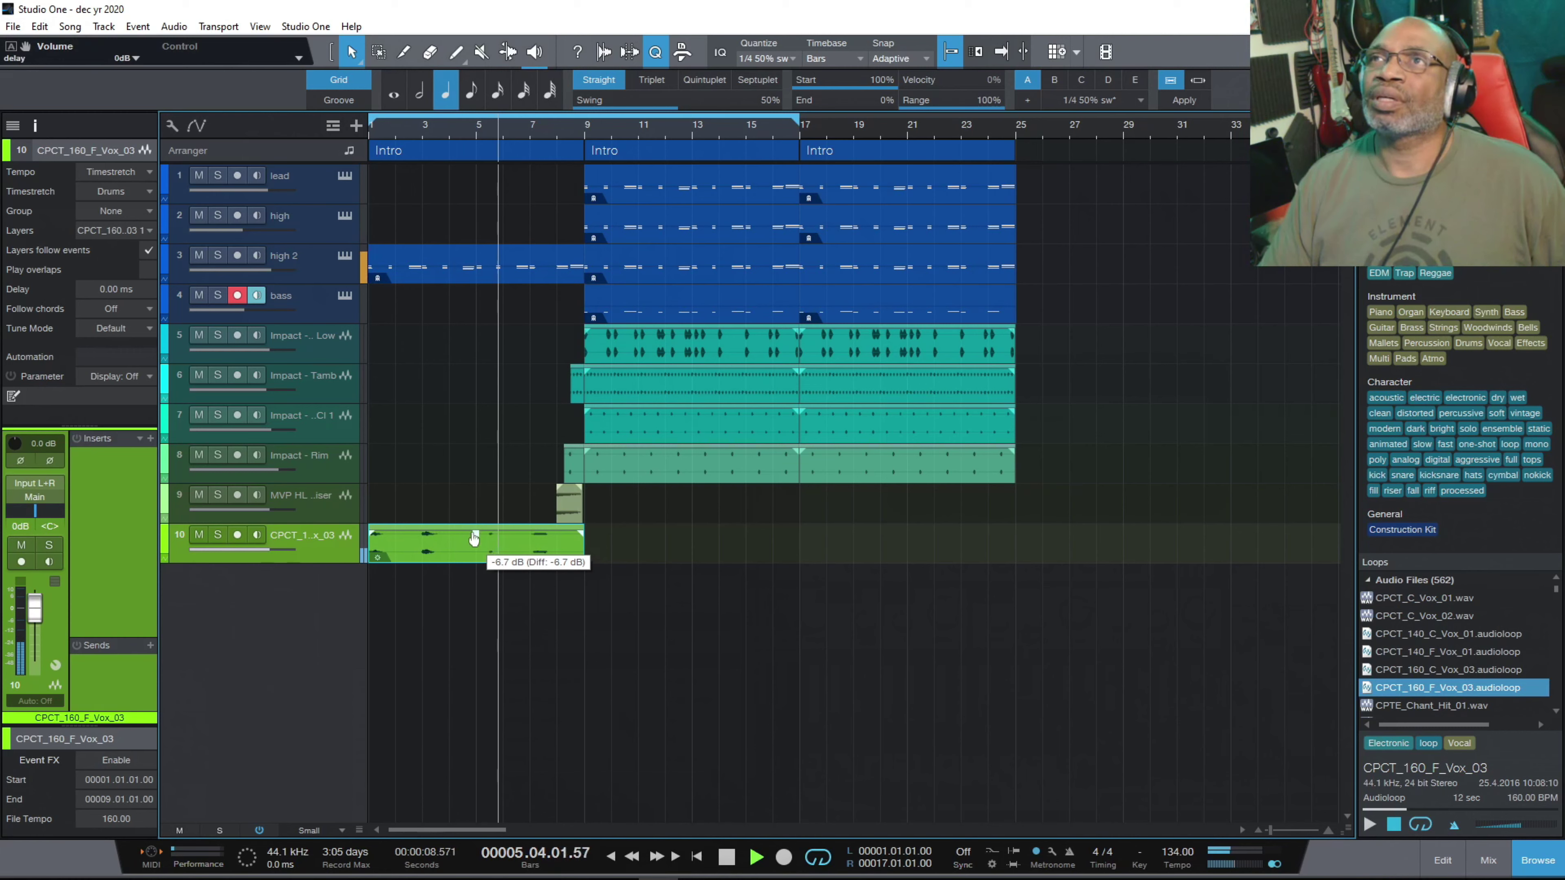
pyautogui.moveTo(474, 539); pyautogui.dragTo(474, 539)
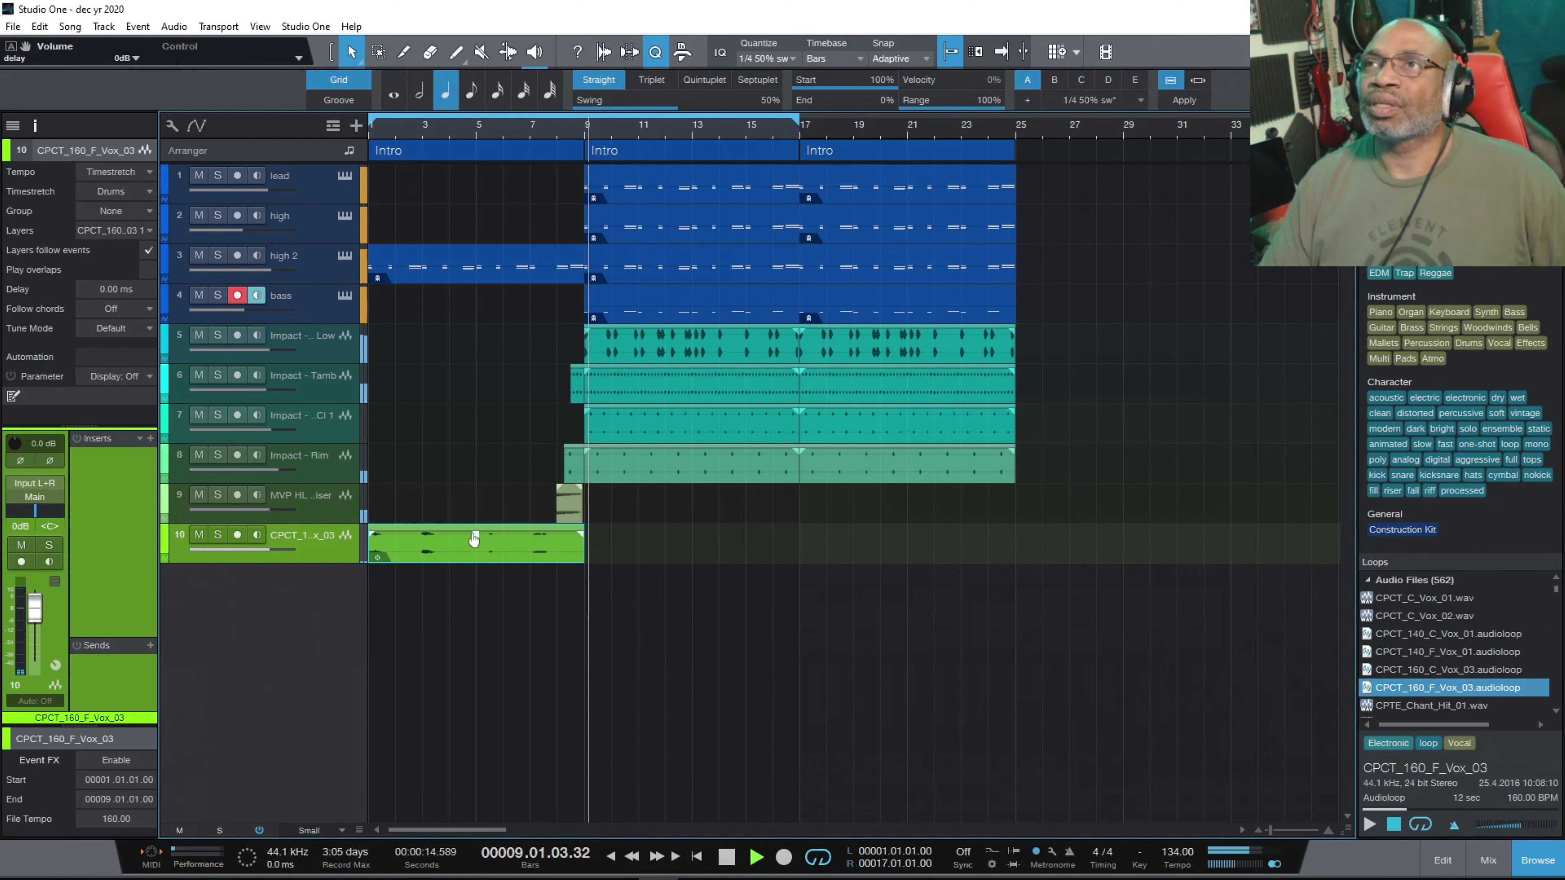
# Replay the vocal loop in the first Intro from around bar 5 and around bar 3, and stop playback.
pyautogui.click(474, 131)
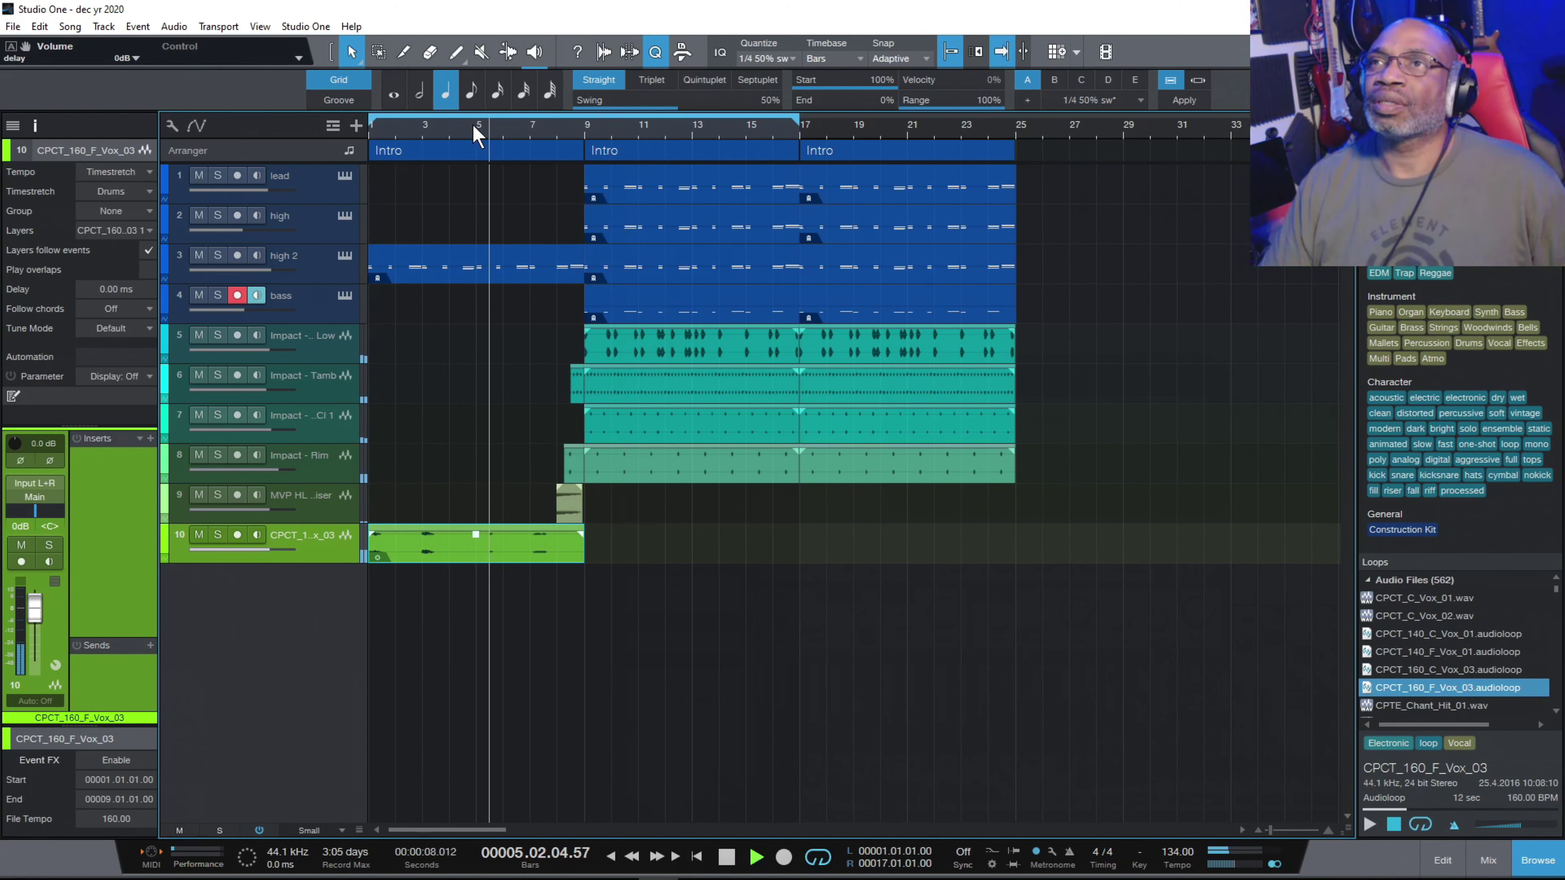
pyautogui.click(430, 124)
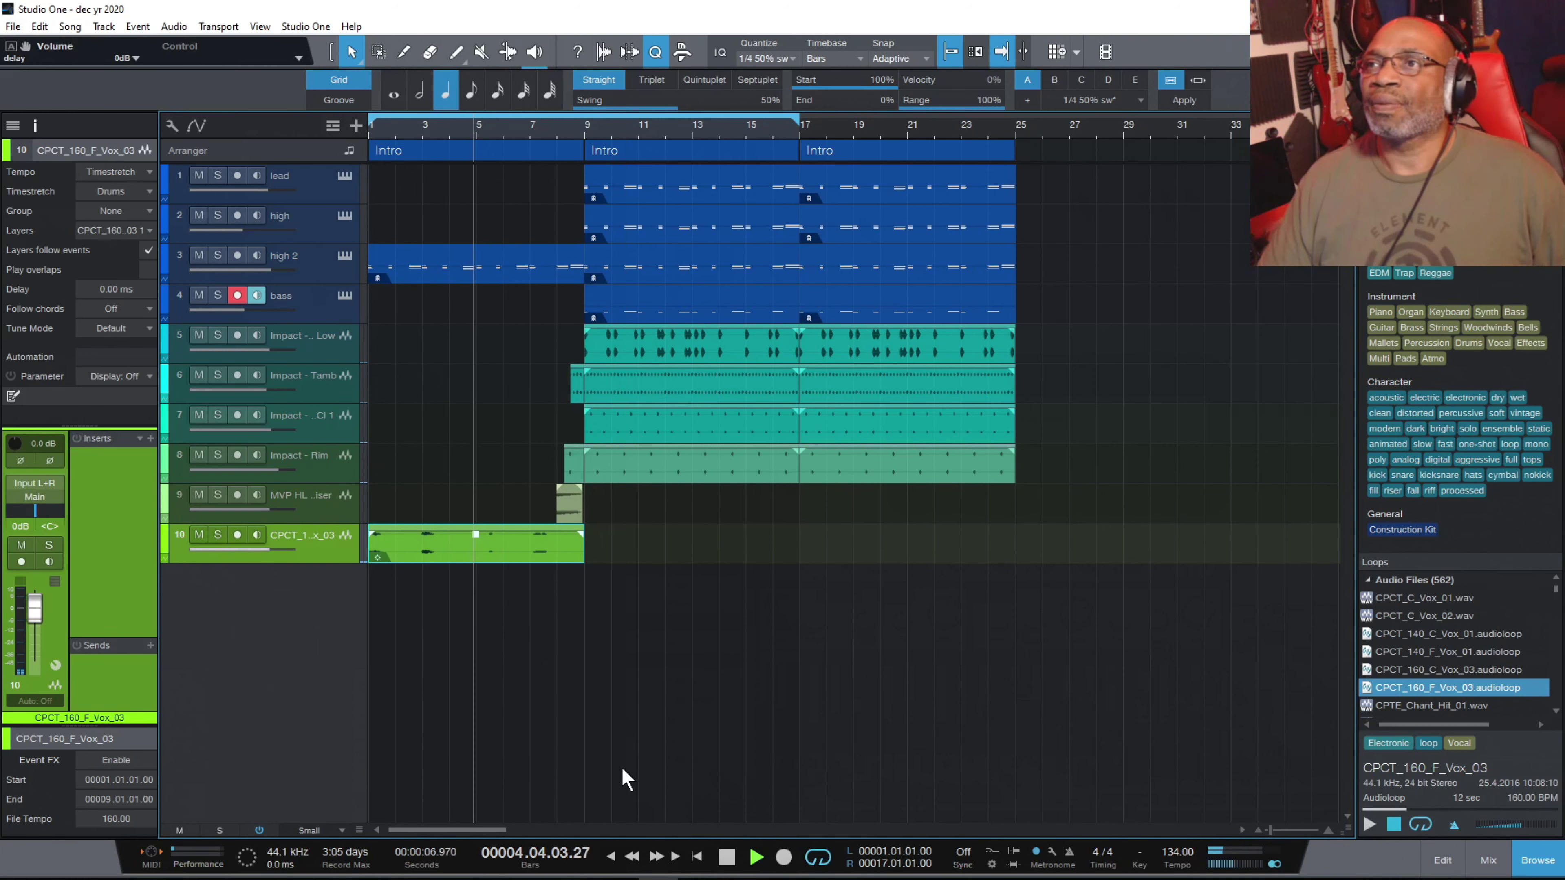
pyautogui.click(727, 857)
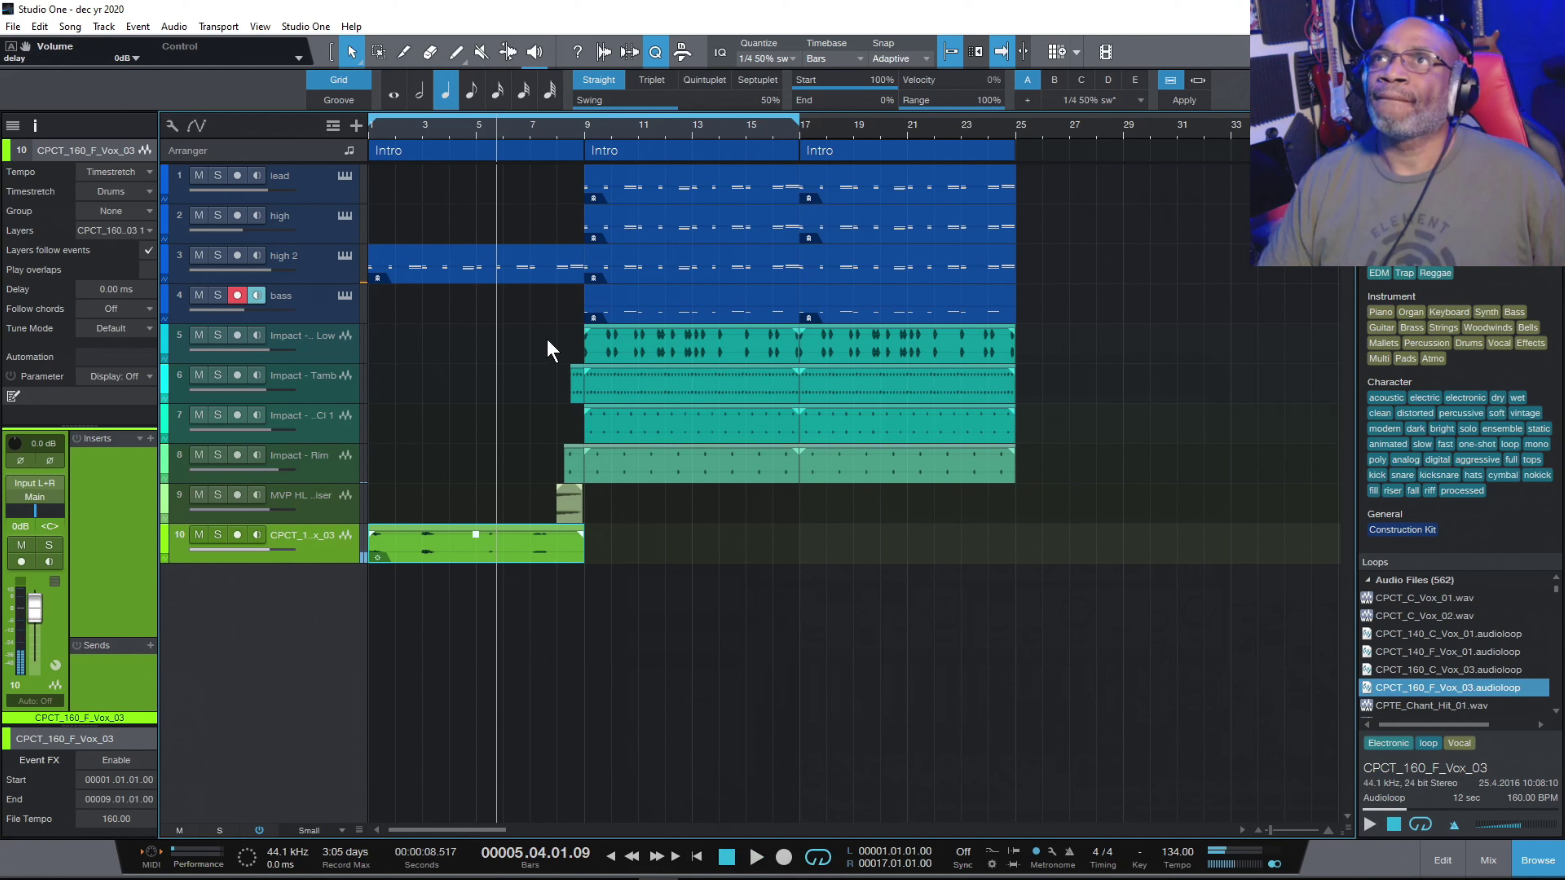
# Split the CPCT_160_F_Vox_03 event at bar 5 and delete its first half.
pyautogui.click(404, 52)
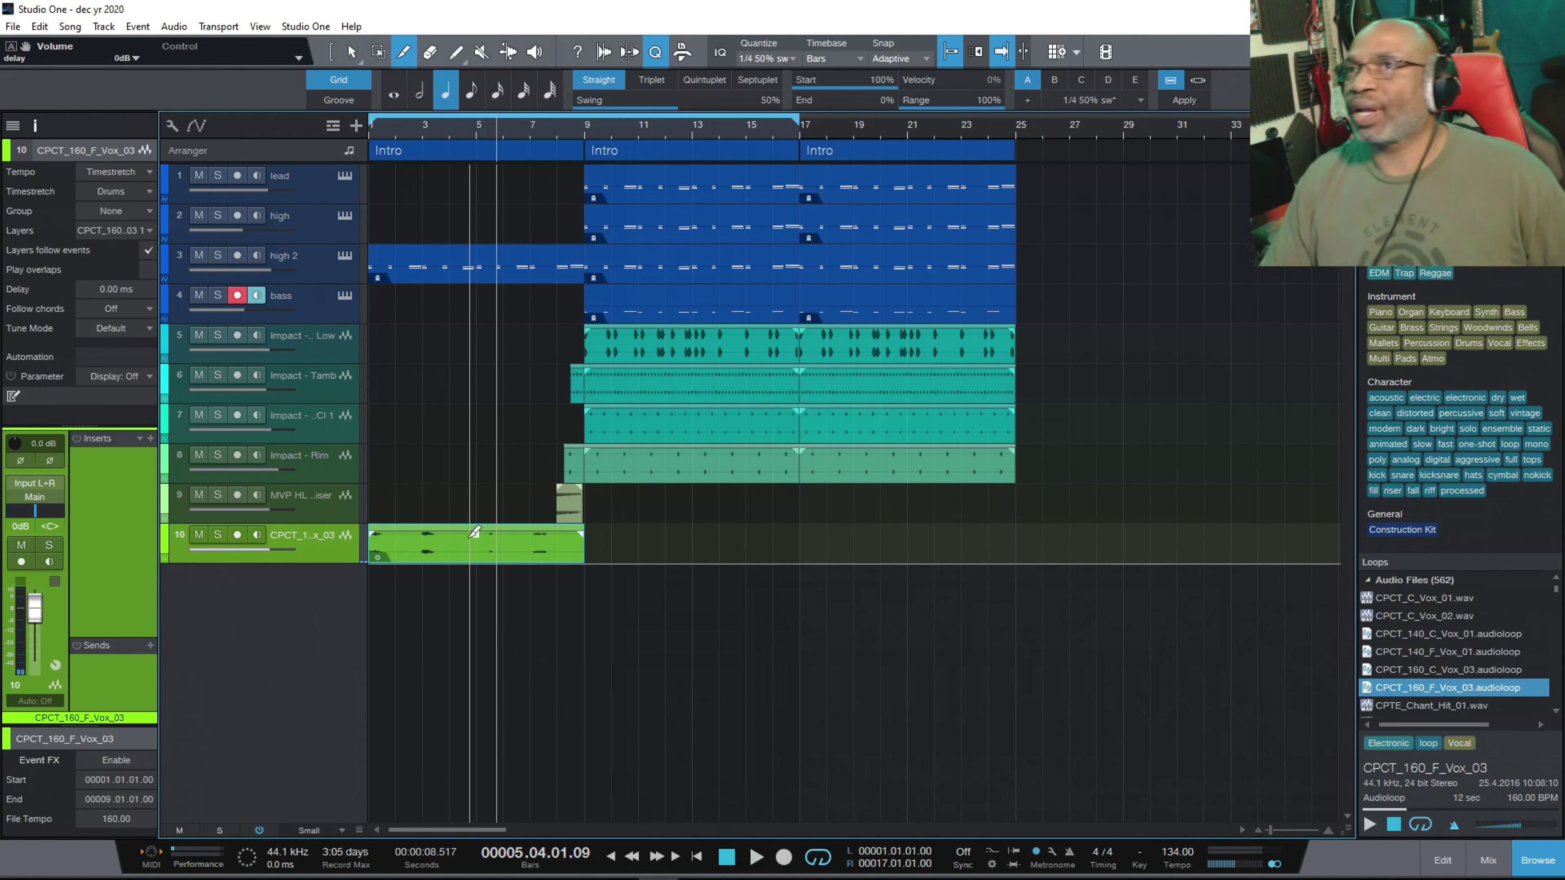
pyautogui.rightClick(437, 552)
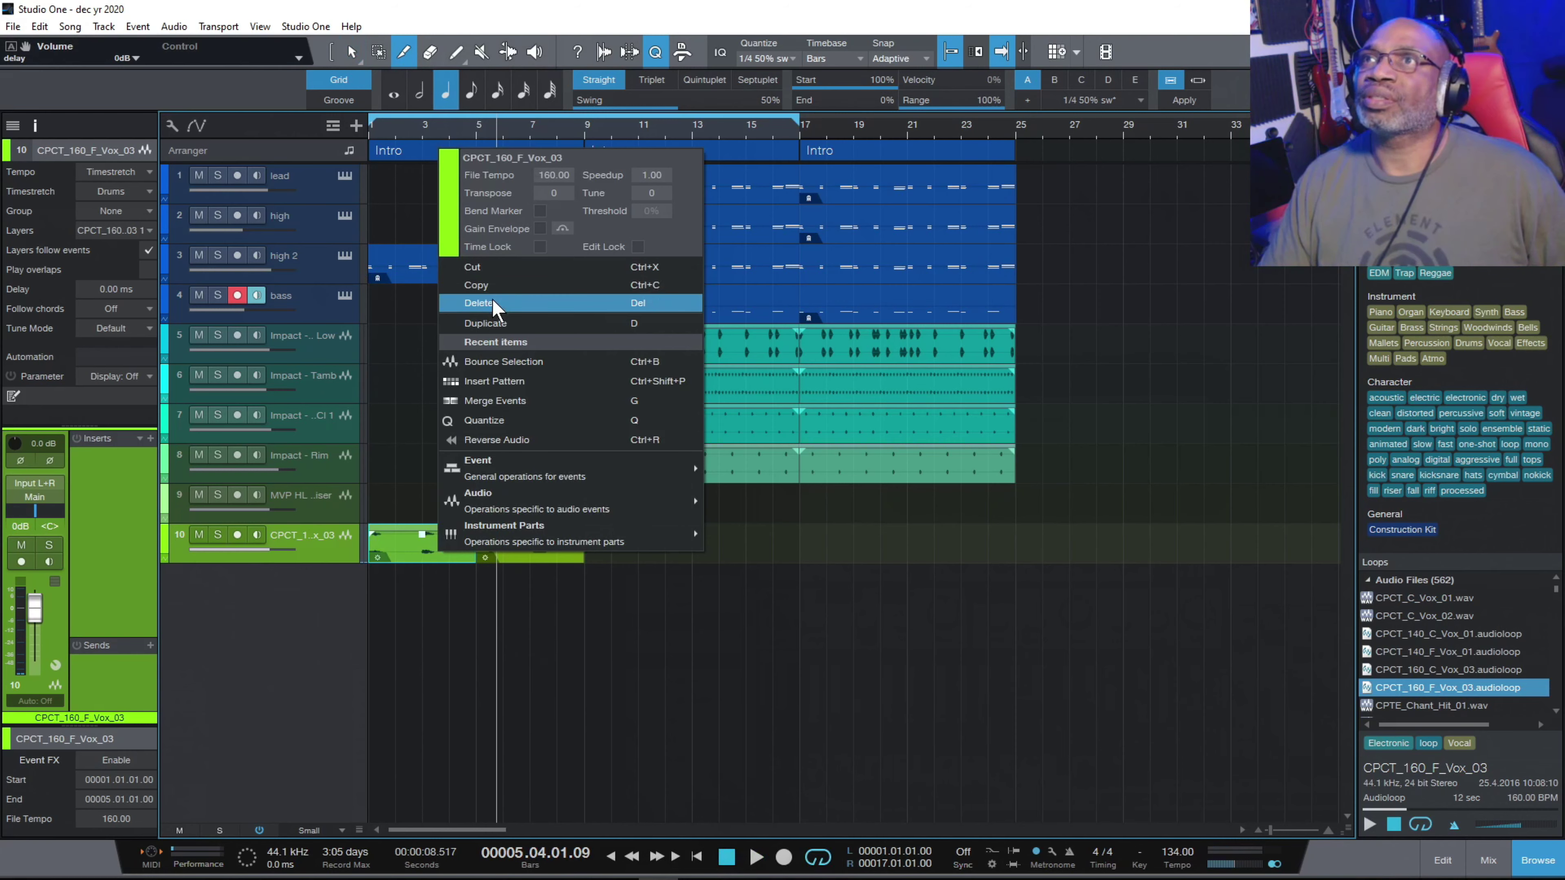
pyautogui.click(491, 297)
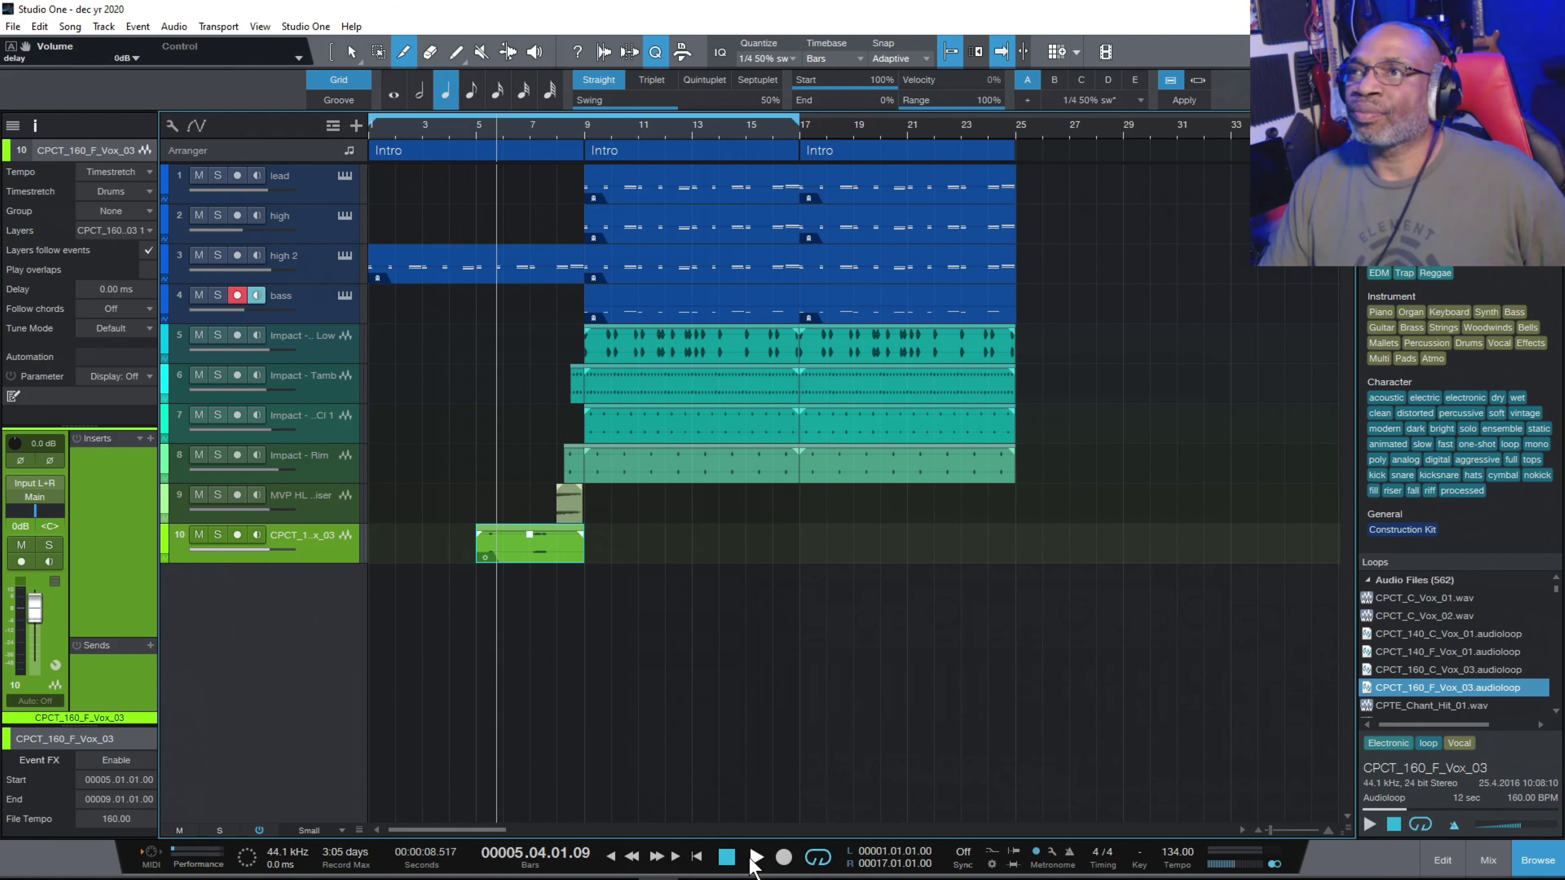
# Return to the start of the song and play the arrangement with the shortened vocal event.
pyautogui.click(722, 858)
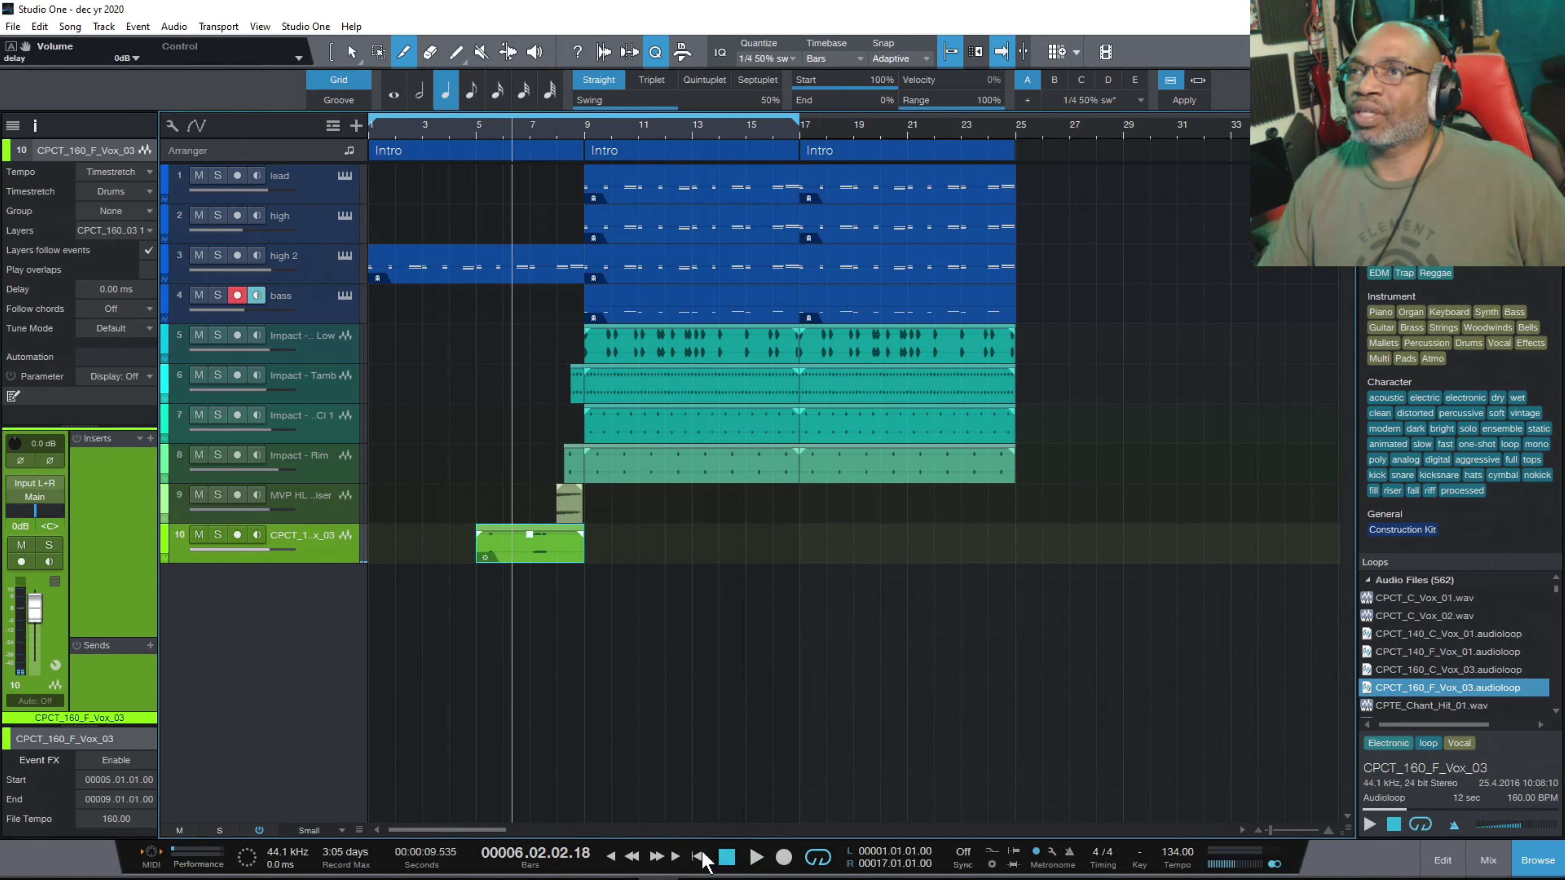
pyautogui.click(697, 857)
pyautogui.click(757, 857)
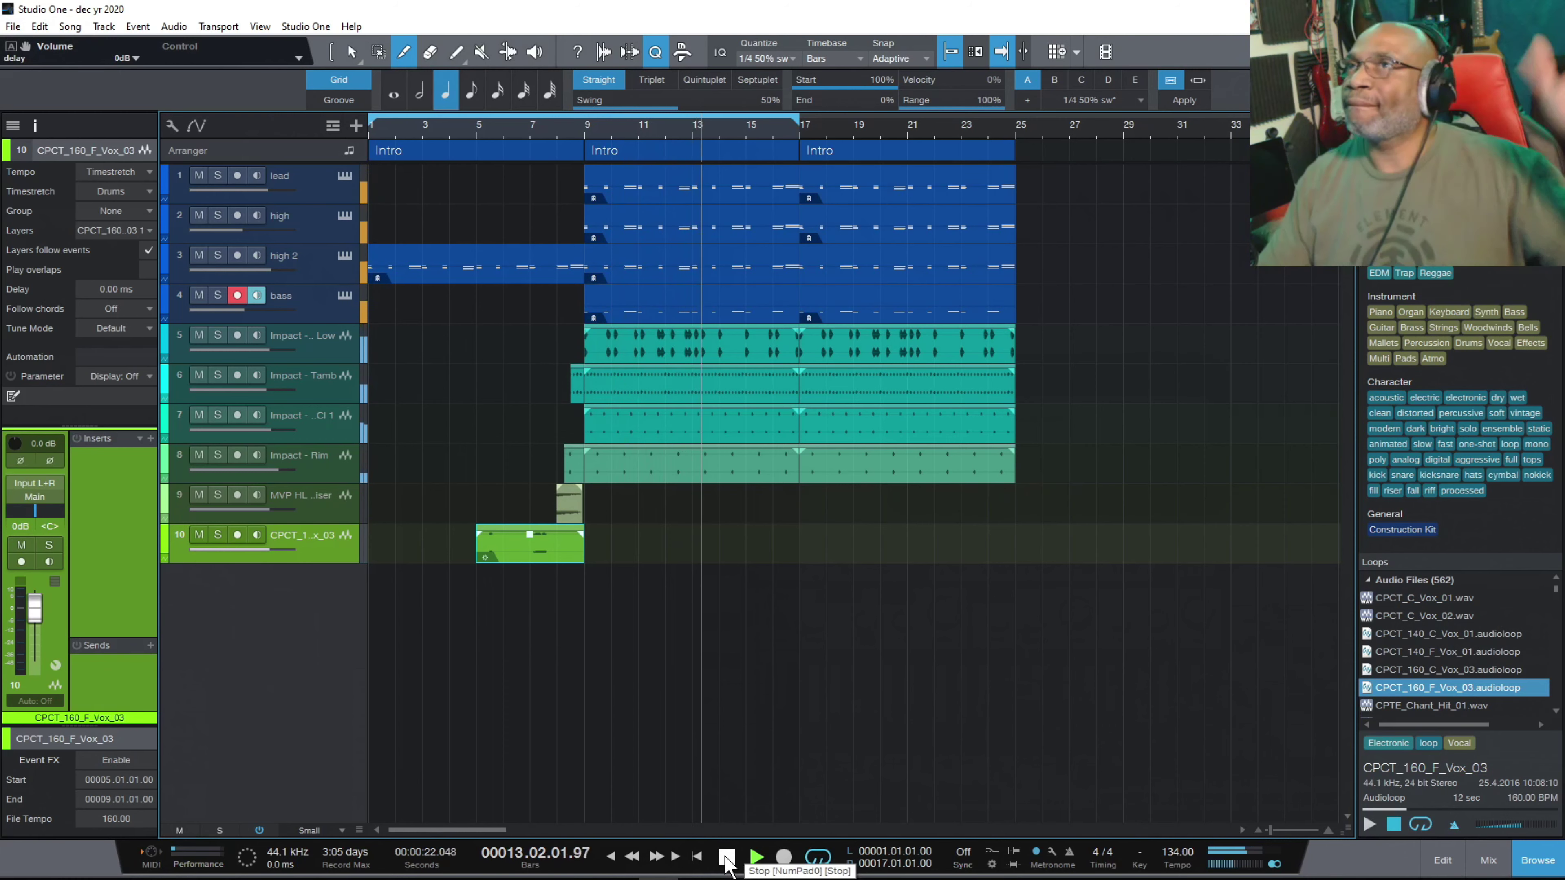
# Extend the loop range to bar 25, stop playback and return the cursor to bar 1.
pyautogui.moveTo(800, 120); pyautogui.dragTo(1013, 124)
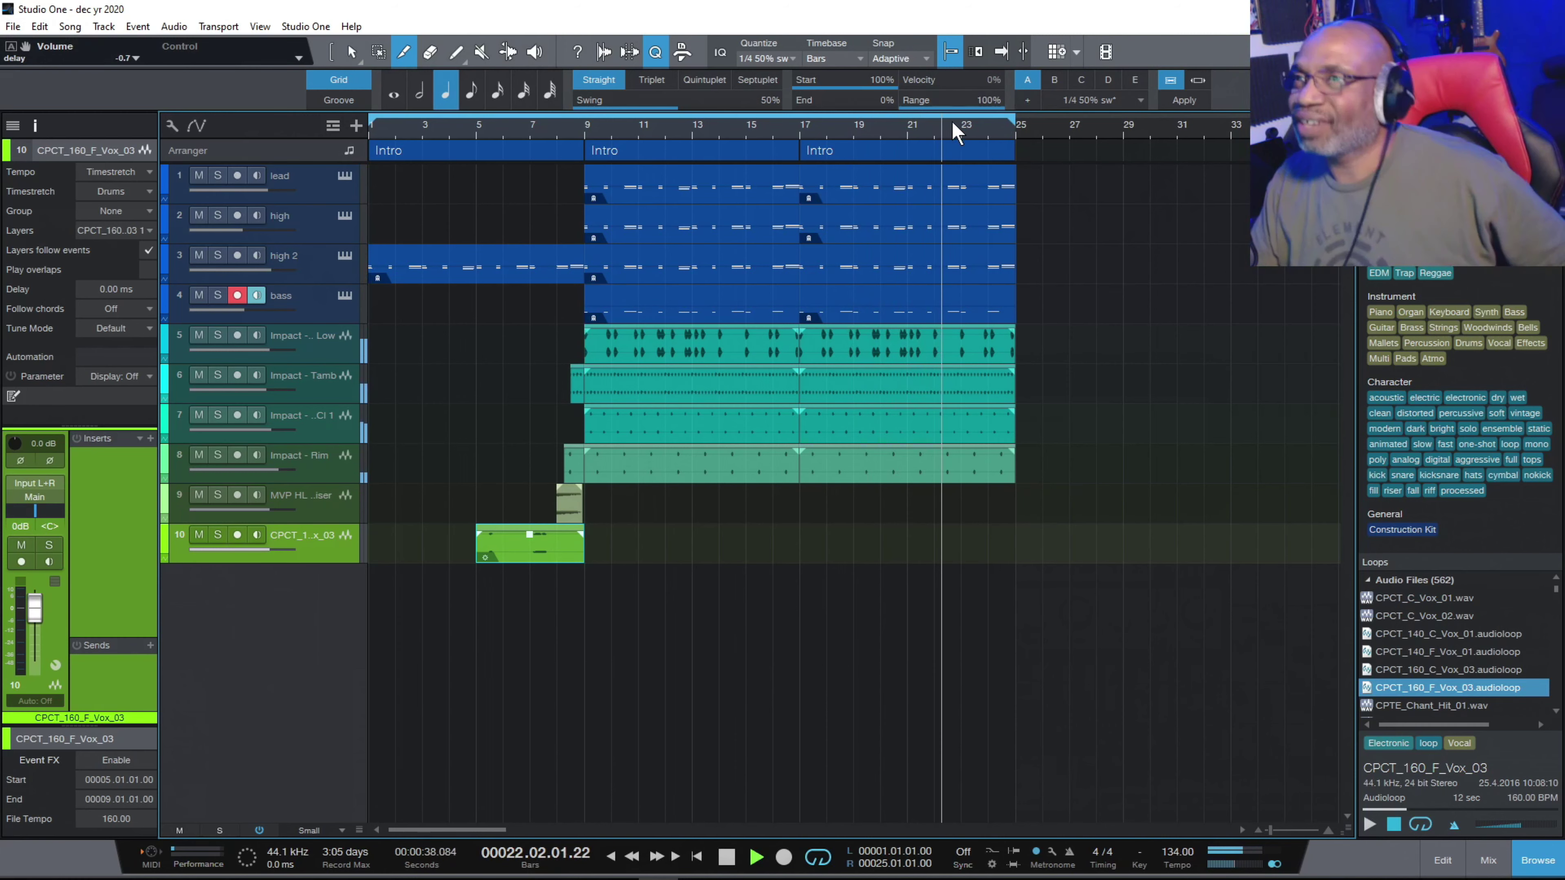
pyautogui.click(725, 863)
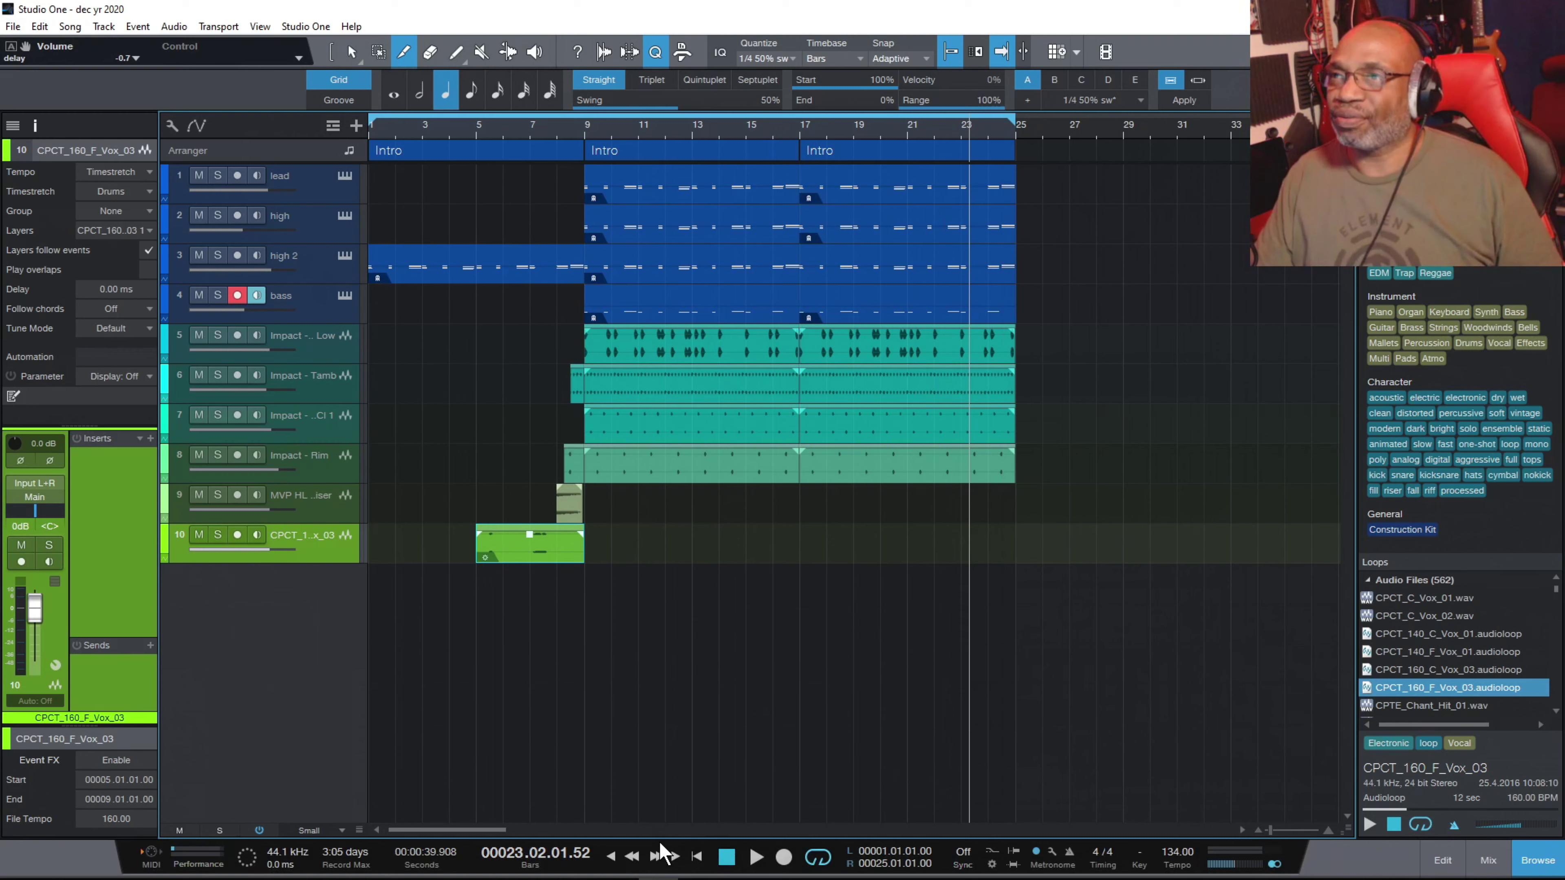
pyautogui.click(727, 857)
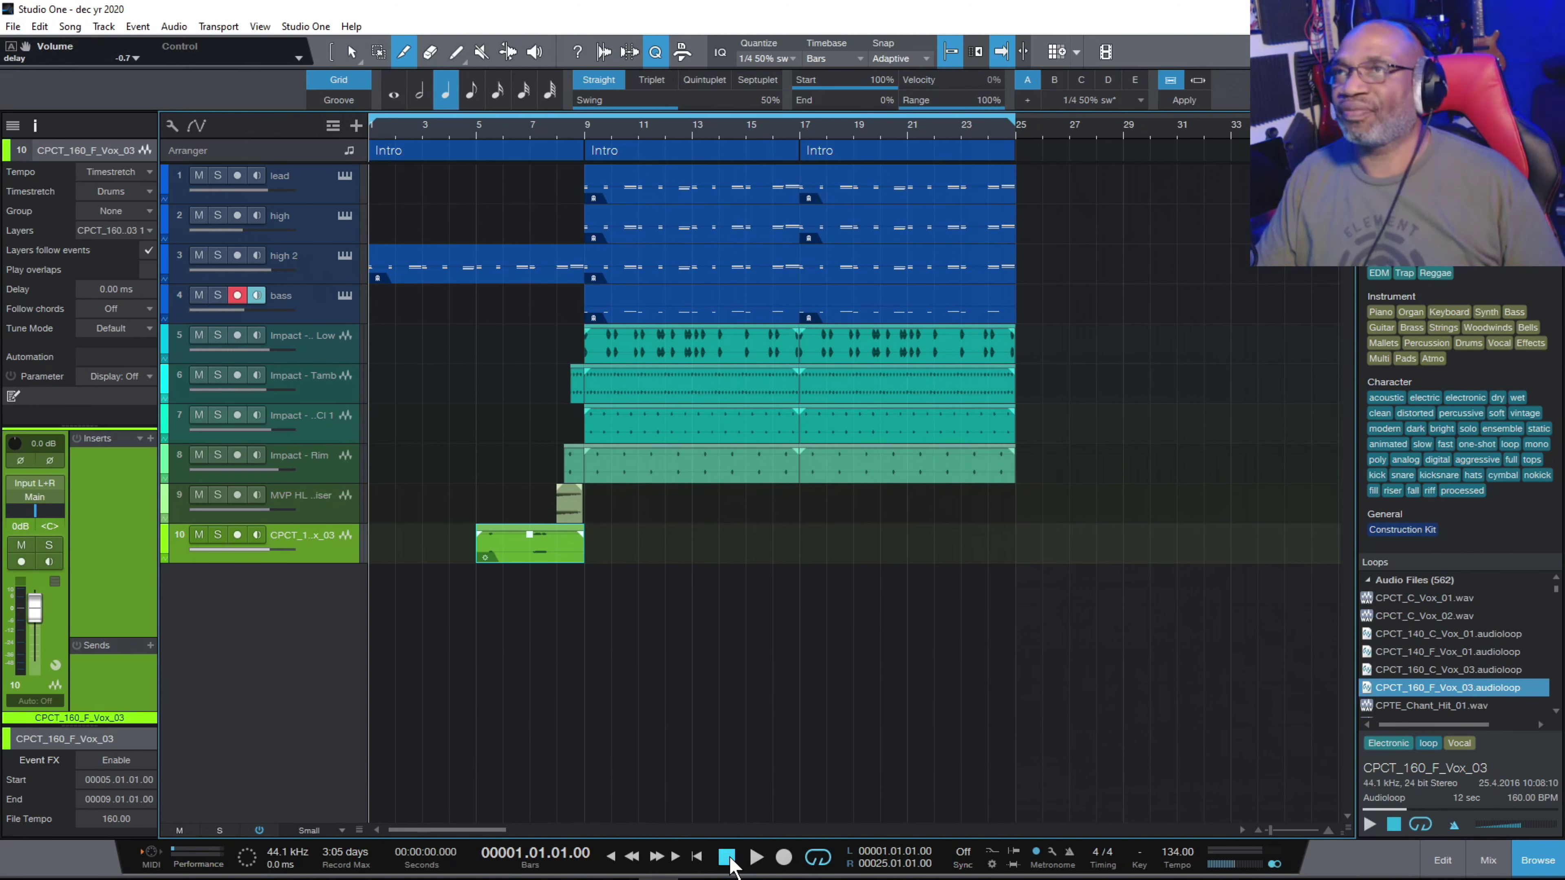